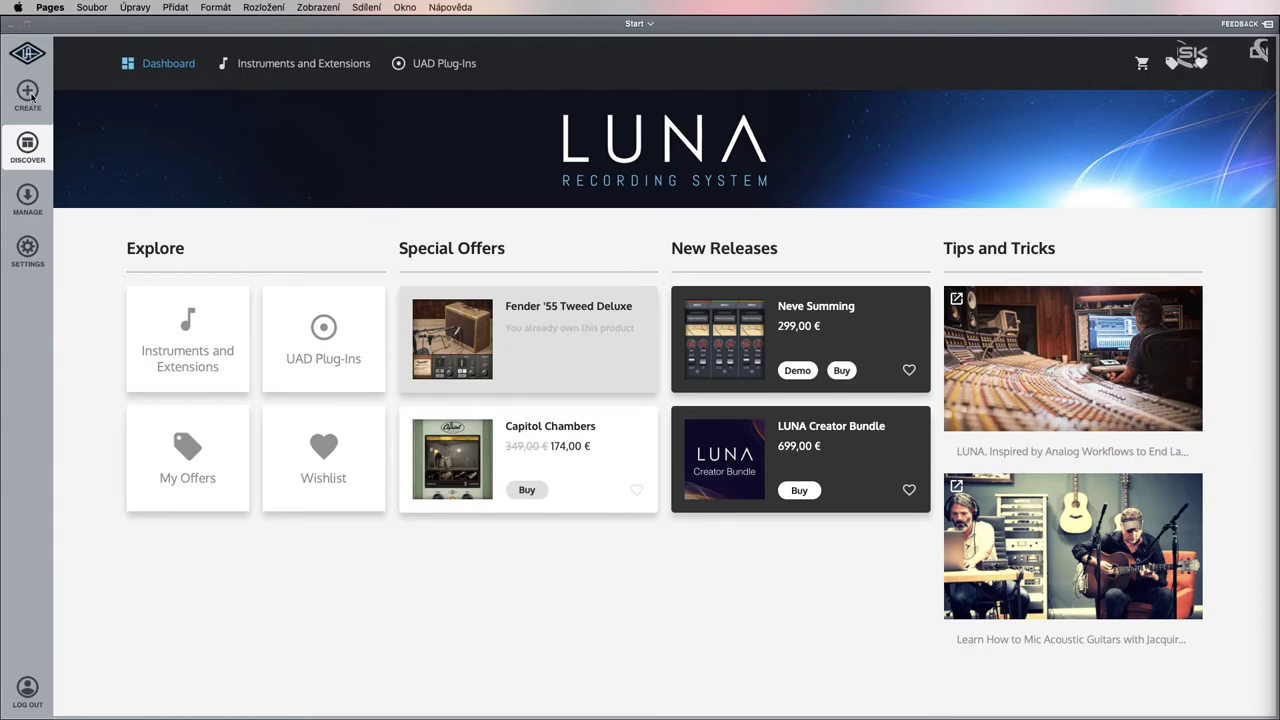
- Open the recent session named Start from the session creation page
click(28, 93)
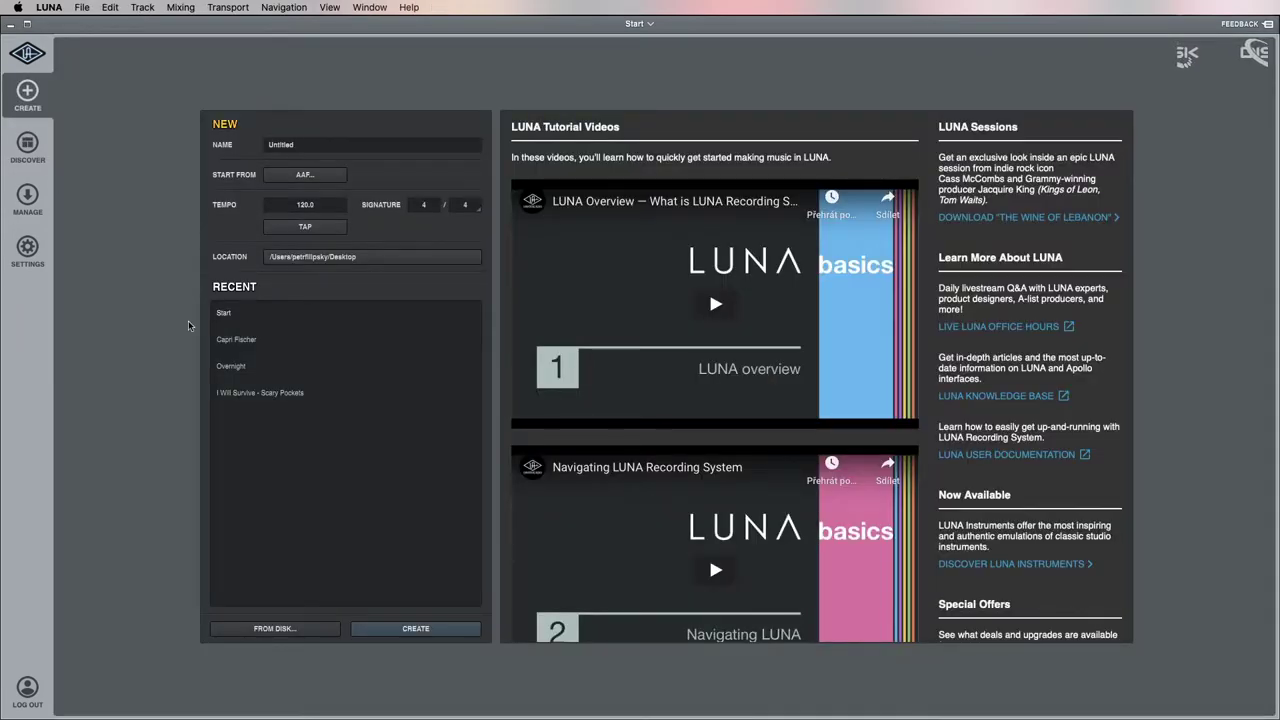
click(226, 314)
click(436, 636)
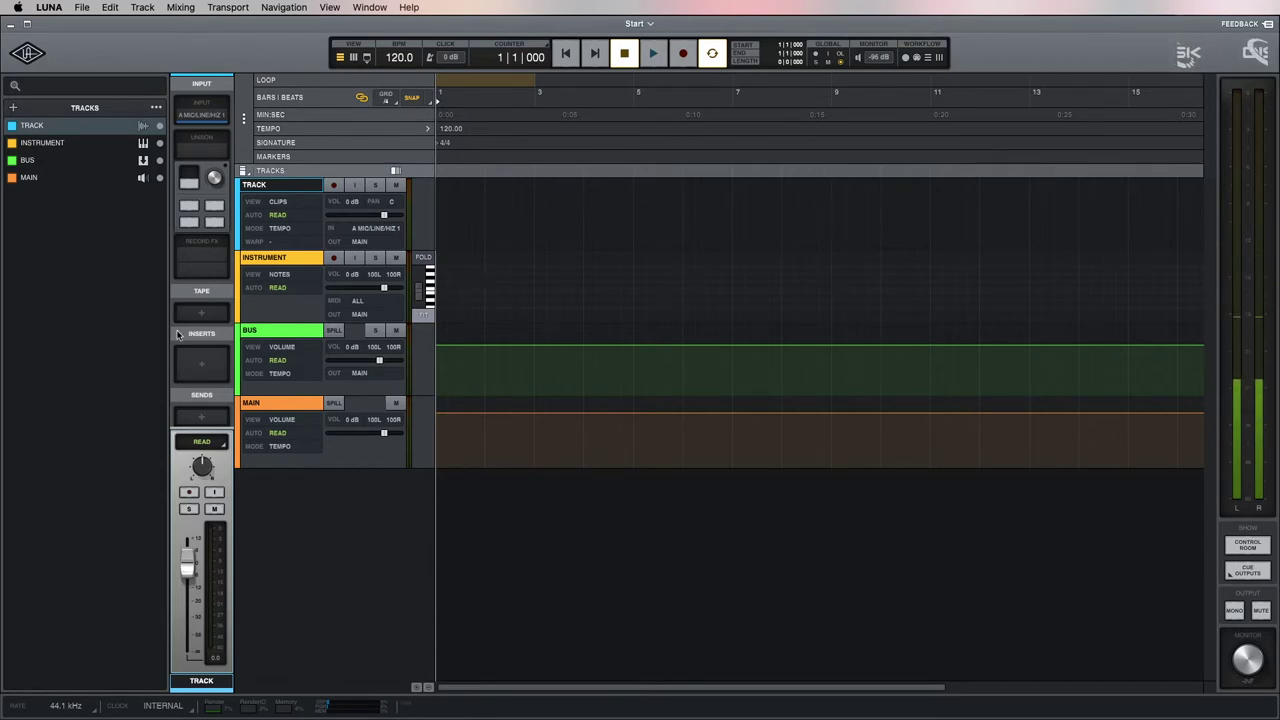
- Show the mixer display, look over the channel strips of all four tracks, and return to the timeline display
click(354, 58)
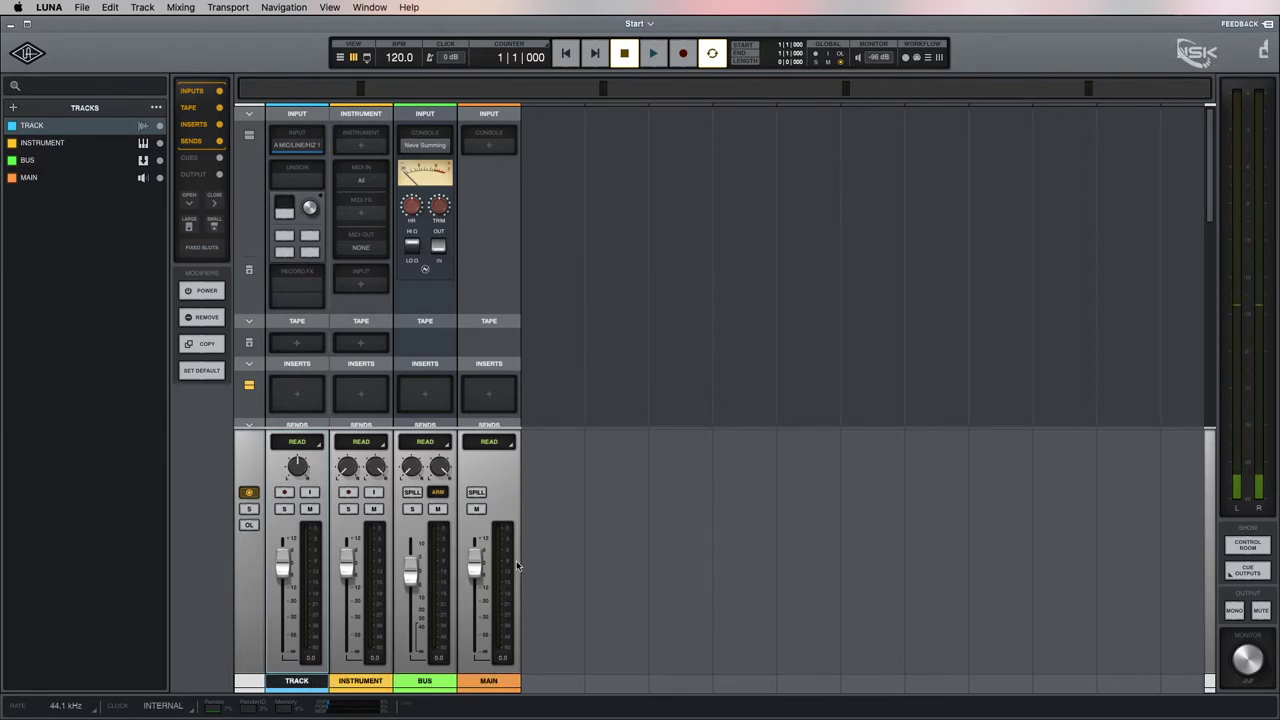
scroll(450, 375, down, 1)
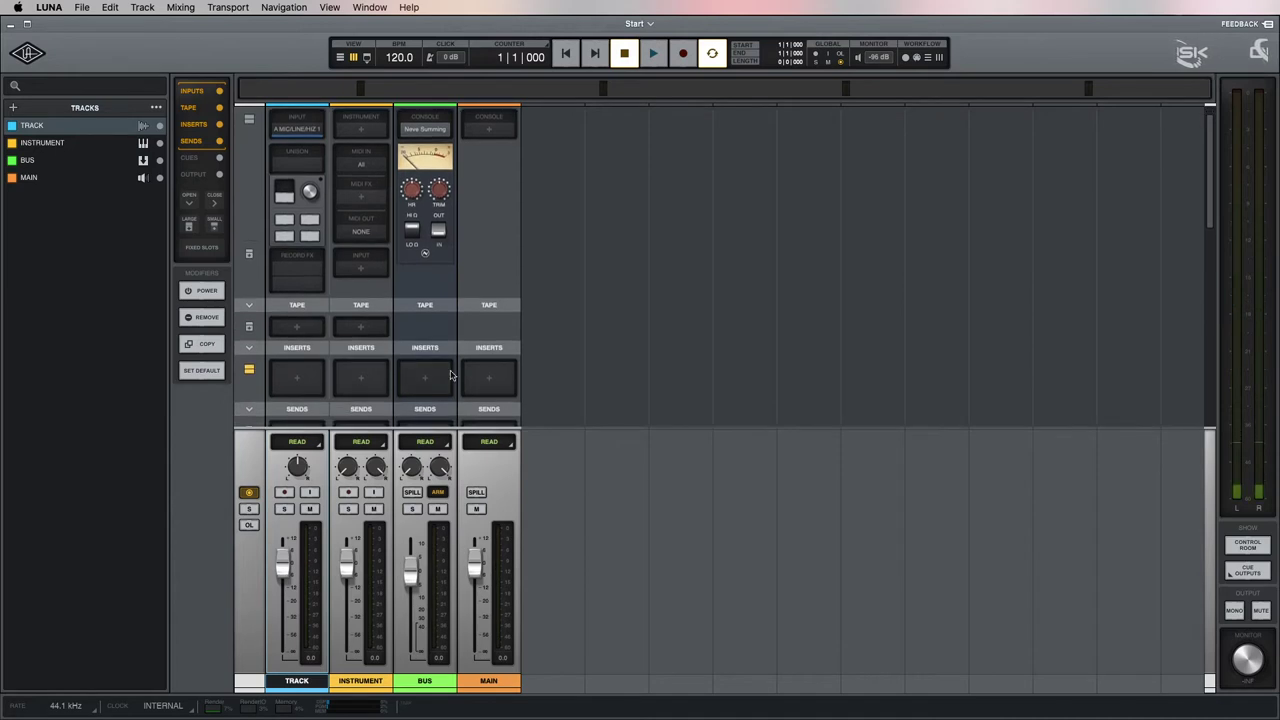
scroll(452, 330, up, 1)
scroll(457, 326, down, 10)
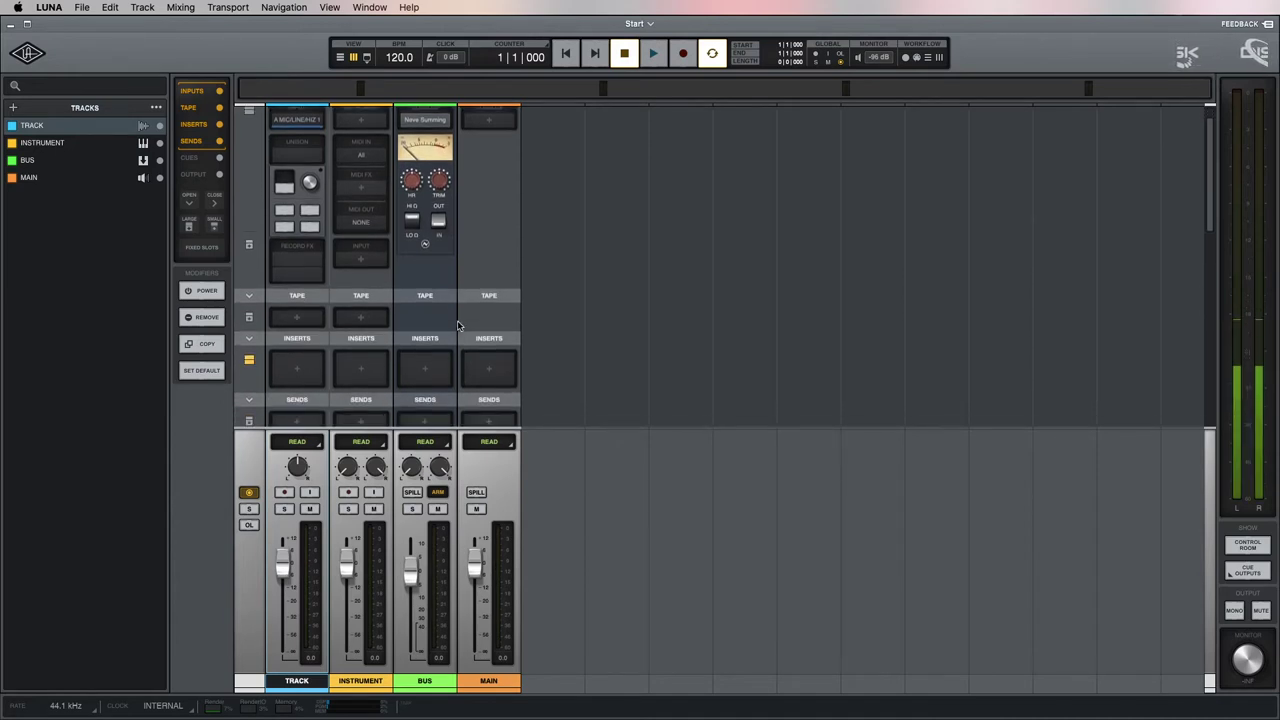
scroll(457, 326, up, 10)
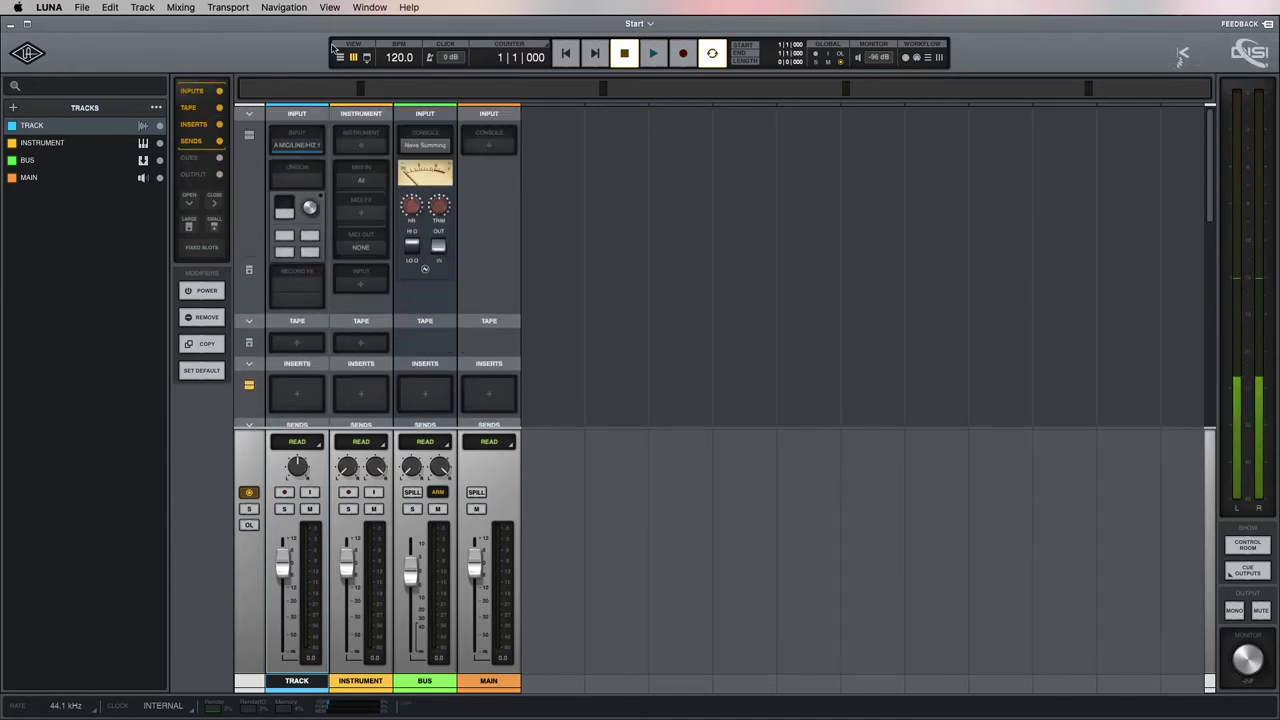
key(super+equal)
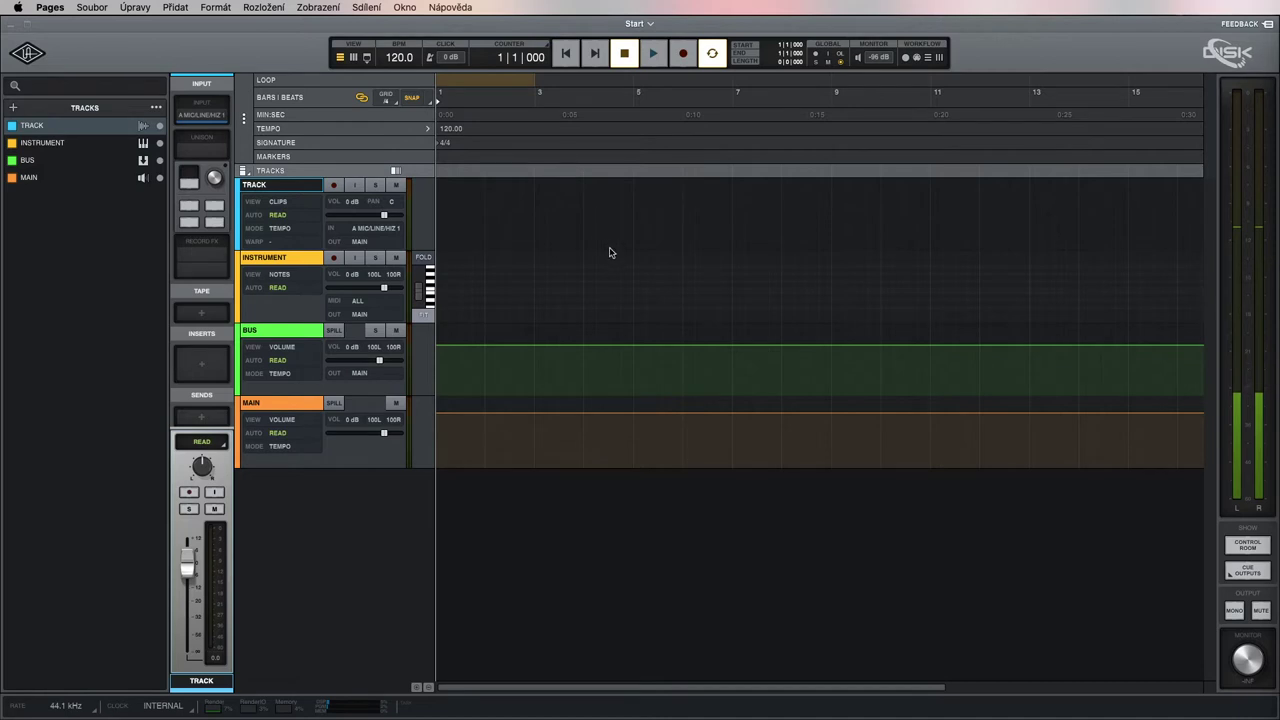
- Play the session from the beginning for a few beats and stop playback
click(708, 578)
key(space)
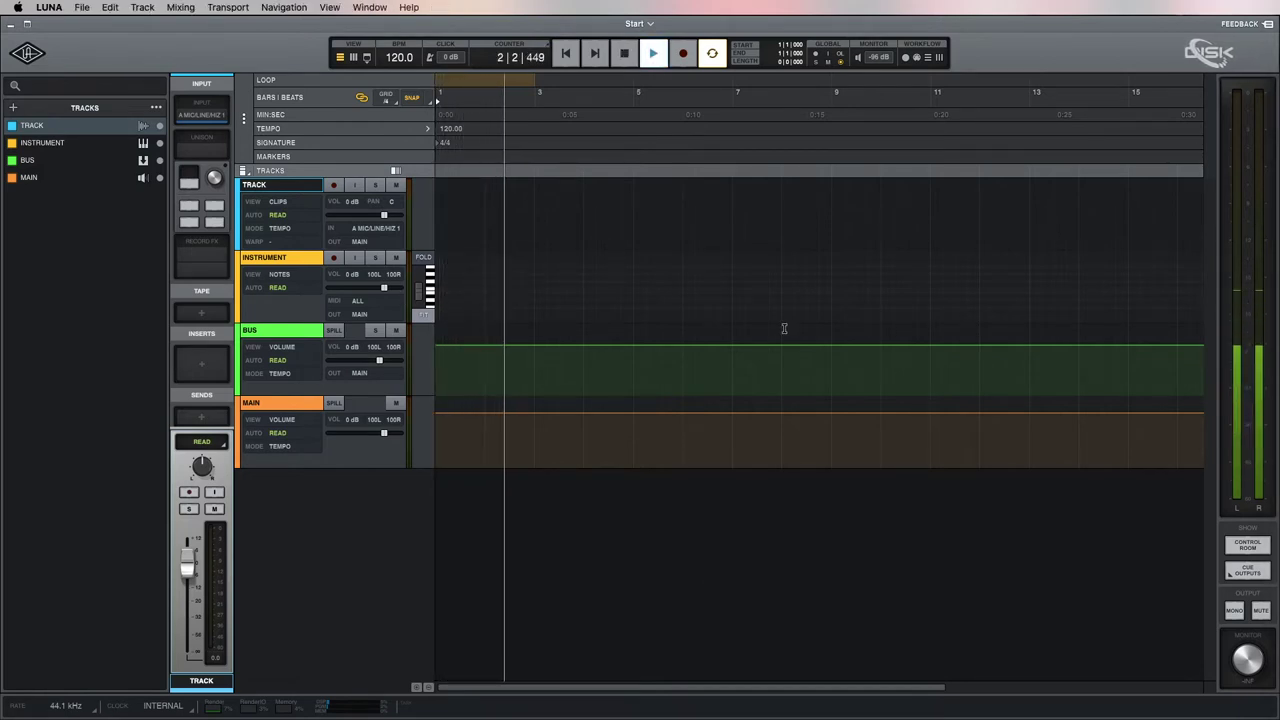
key(space)
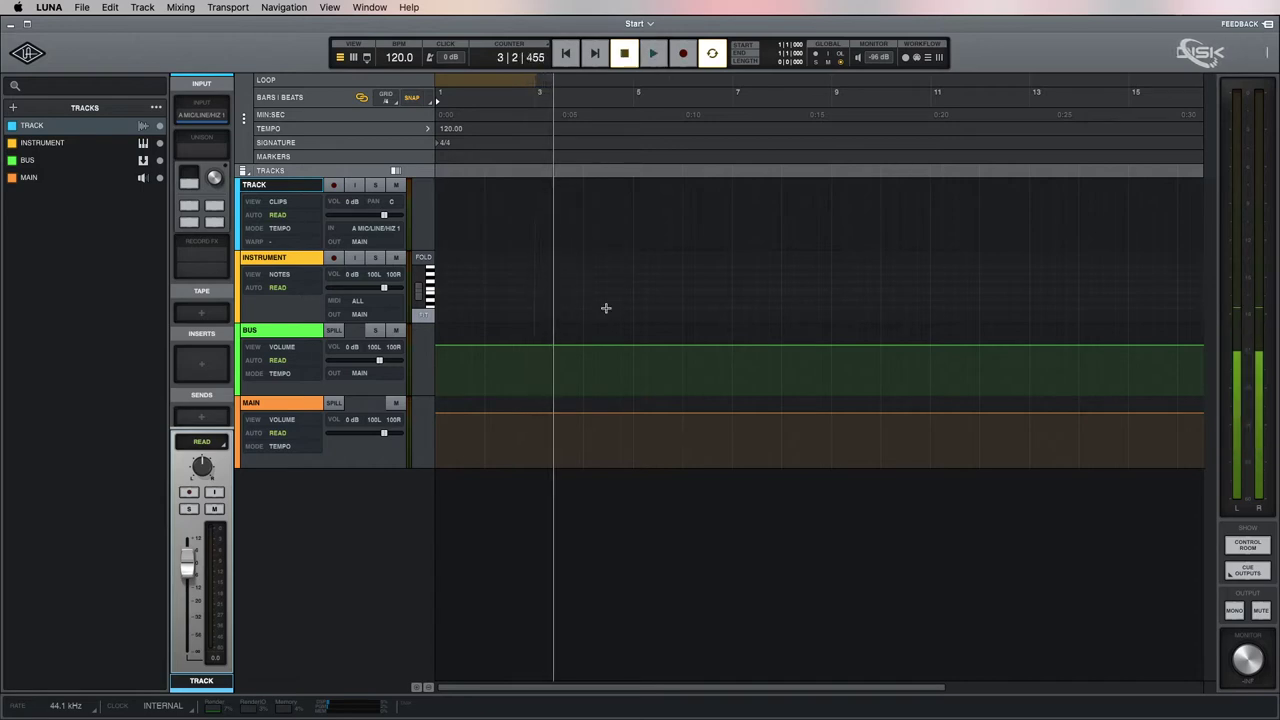
- Play briefly from position 3|2|000 on the INSTRUMENT track, stop, and return the playhead to the session start
click(525, 250)
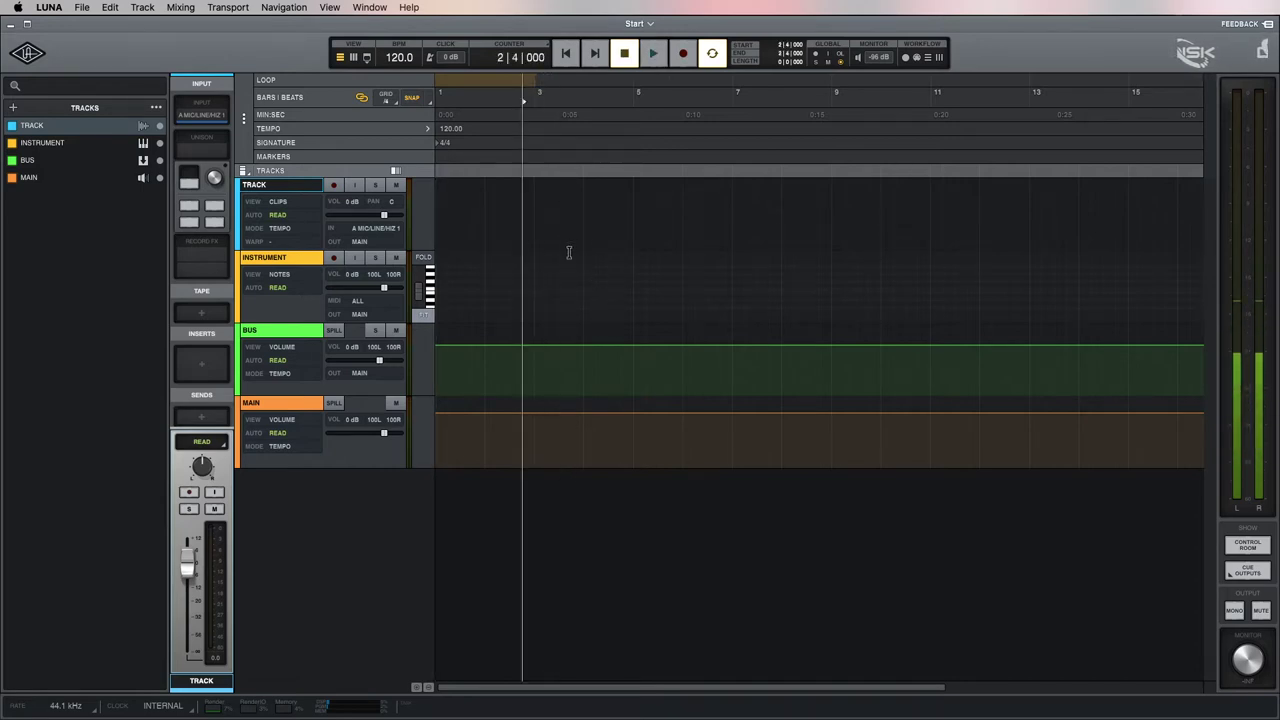
click(622, 255)
click(712, 263)
click(547, 300)
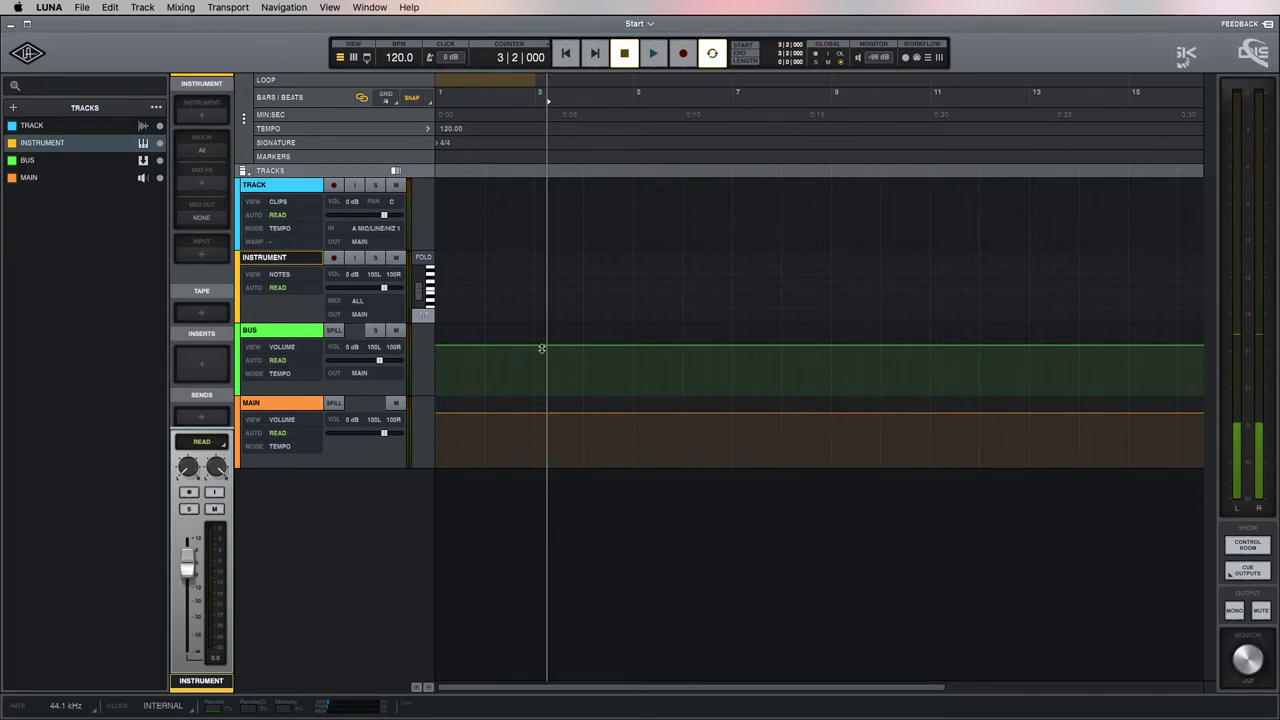
key(space)
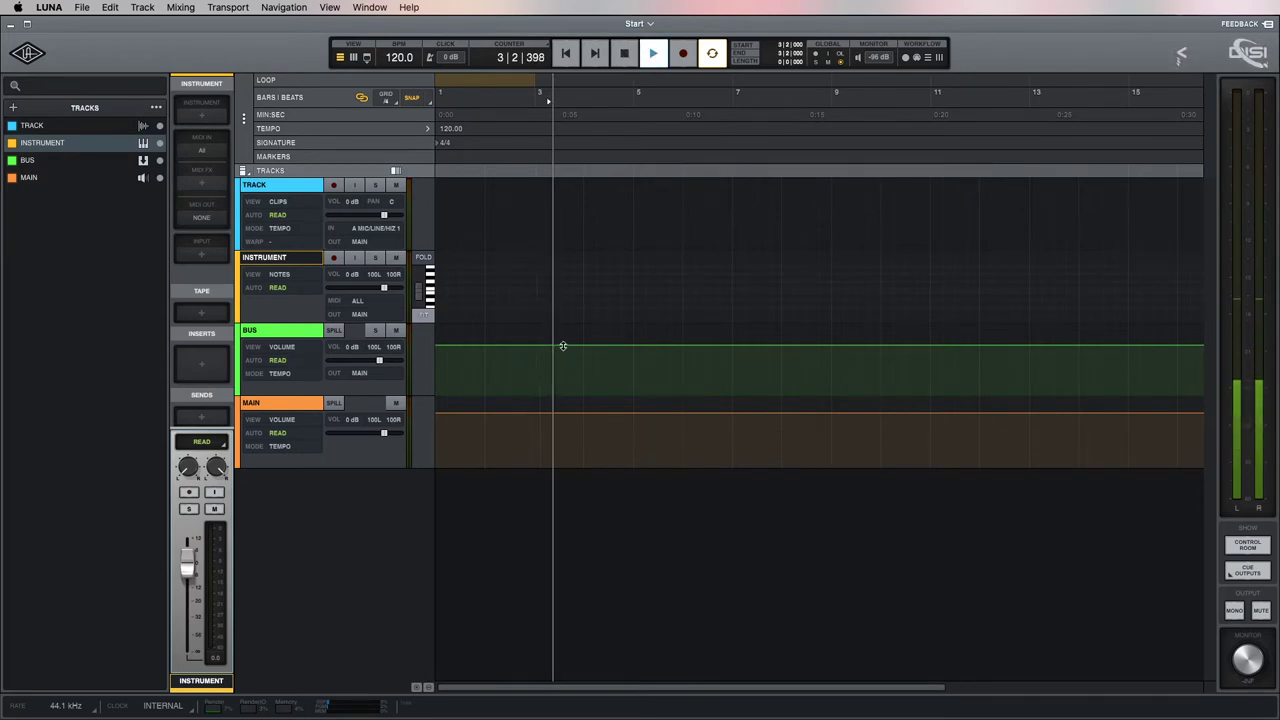
key(space)
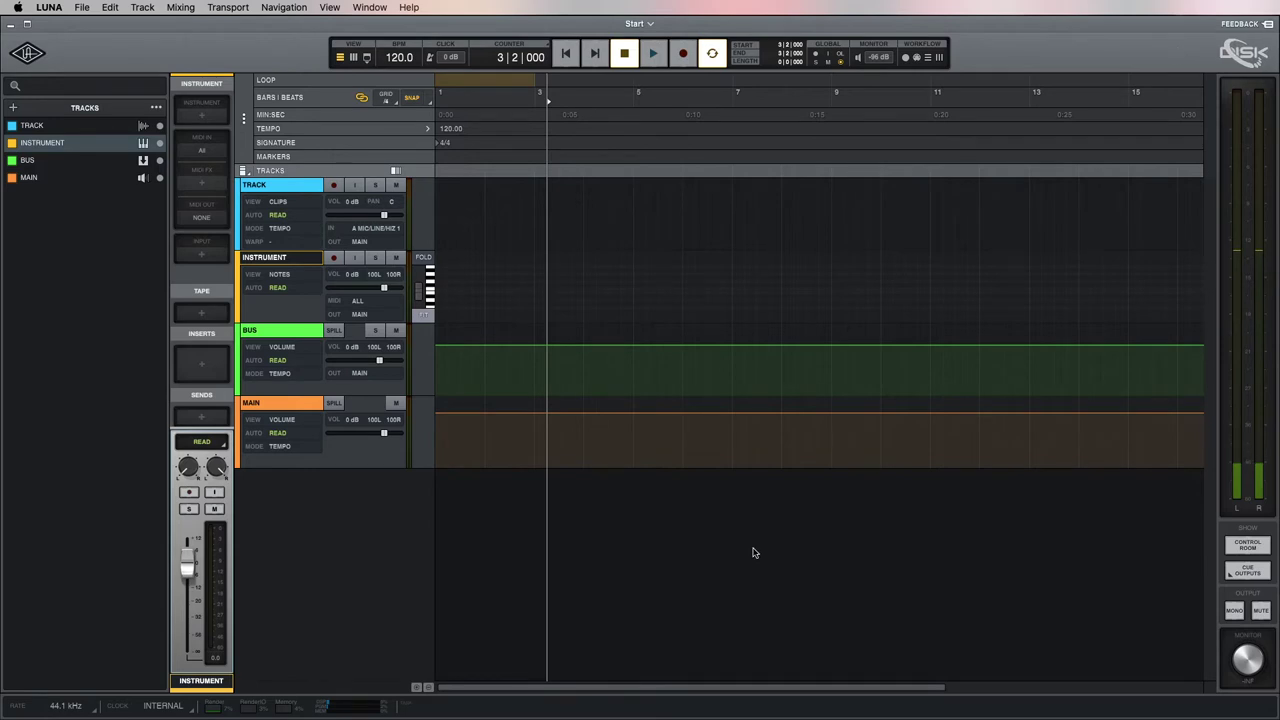
key(Return)
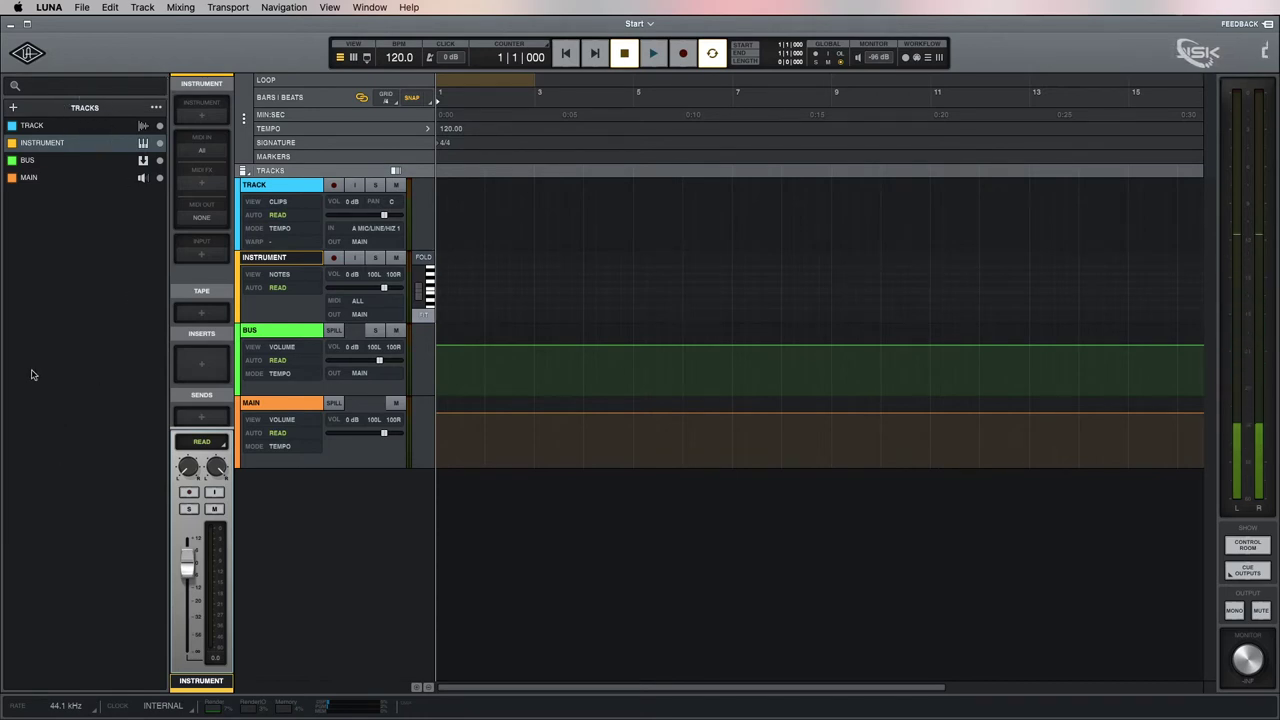
- Select the TRACK, INSTRUMENT, BUS and MAIN tracks in turn to view their channel strips, finishing on INSTRUMENT
click(290, 189)
click(276, 258)
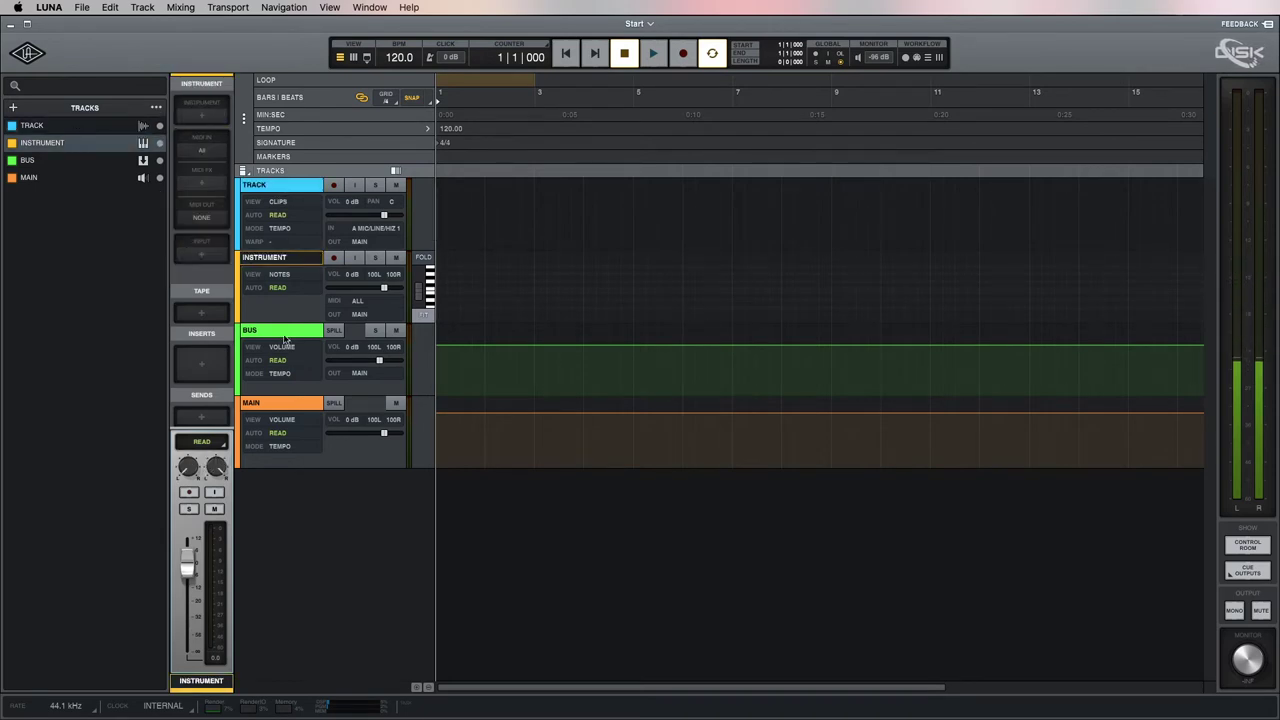
click(282, 334)
click(281, 403)
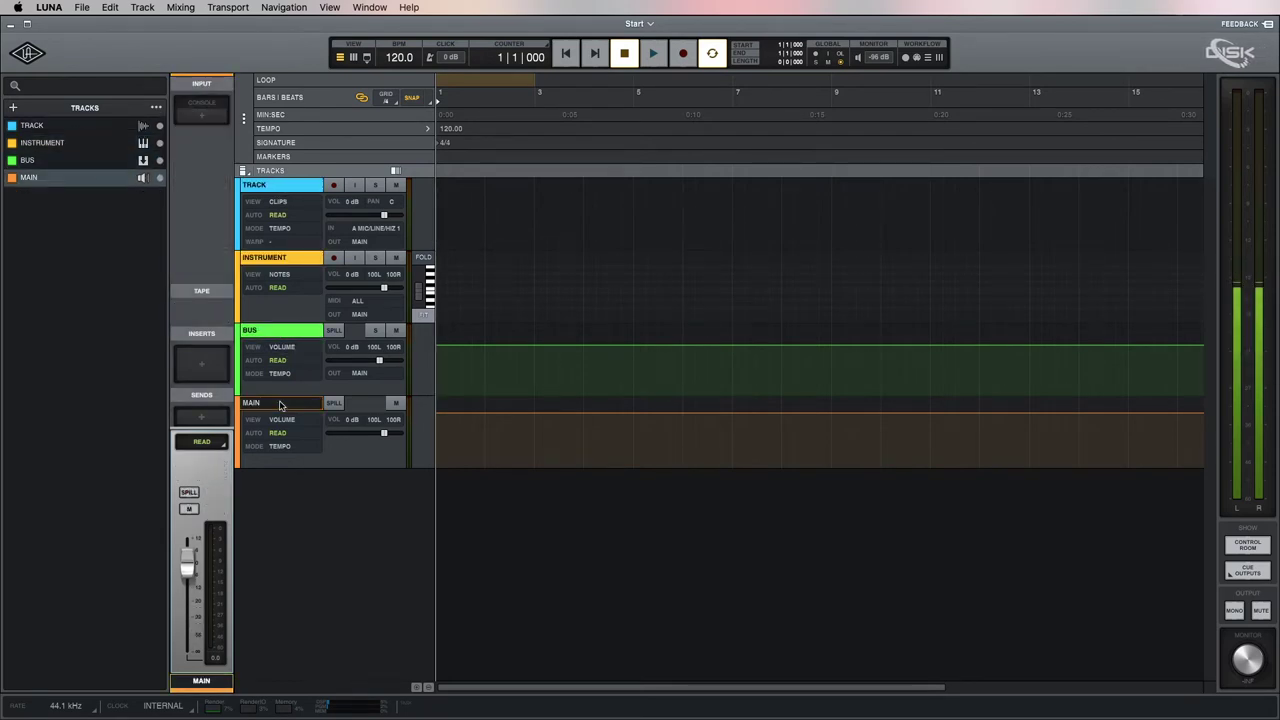
click(273, 262)
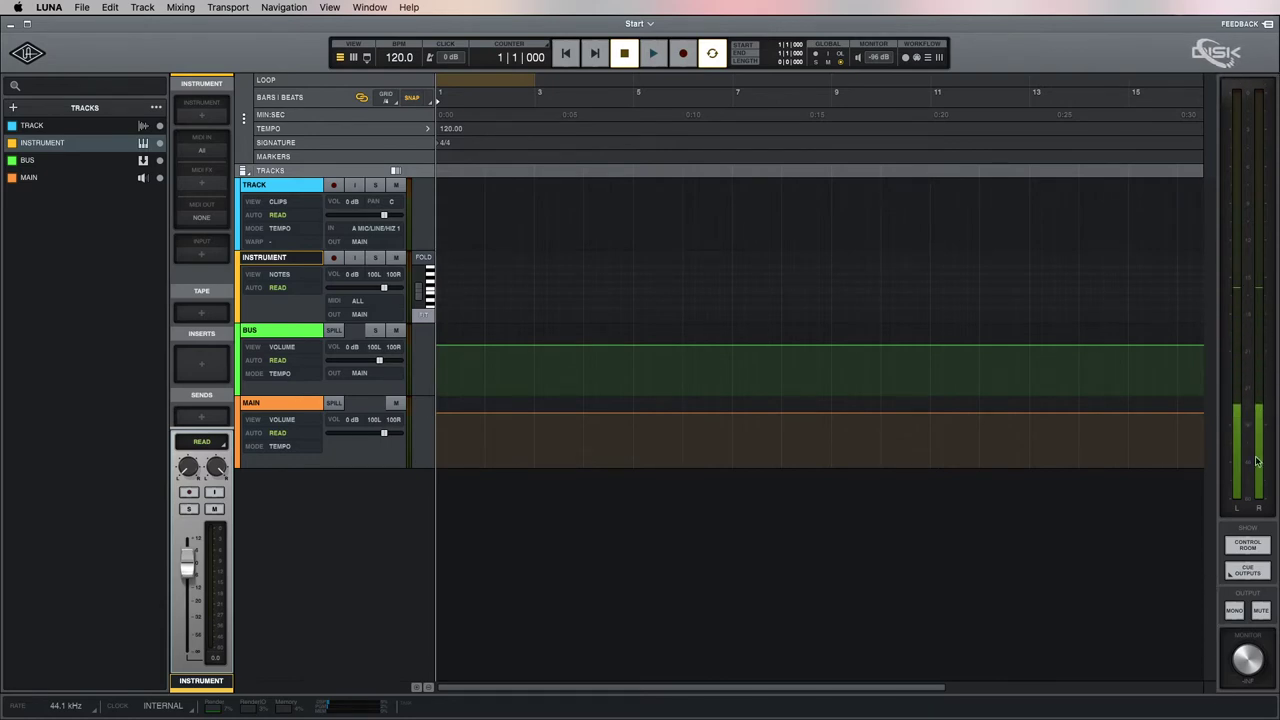
key(super+Tab)
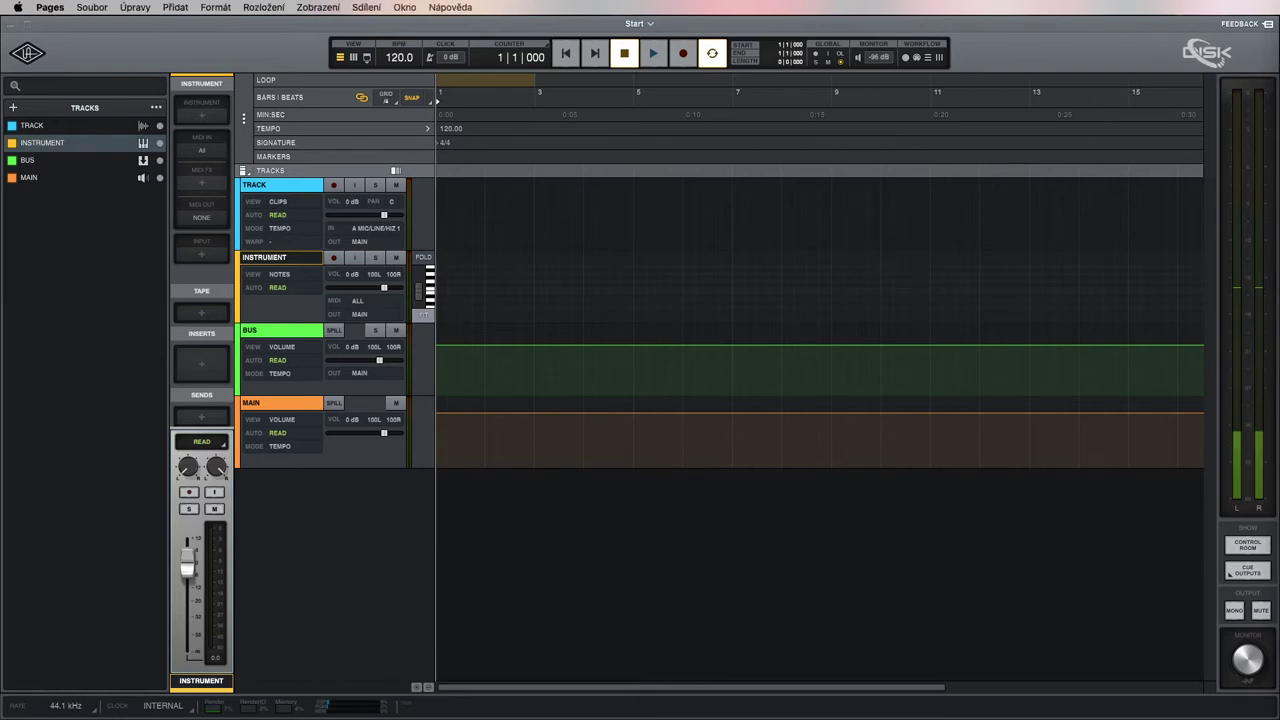
- Show the mixer display and examine the channel strip sections from inputs down to outputs
click(353, 58)
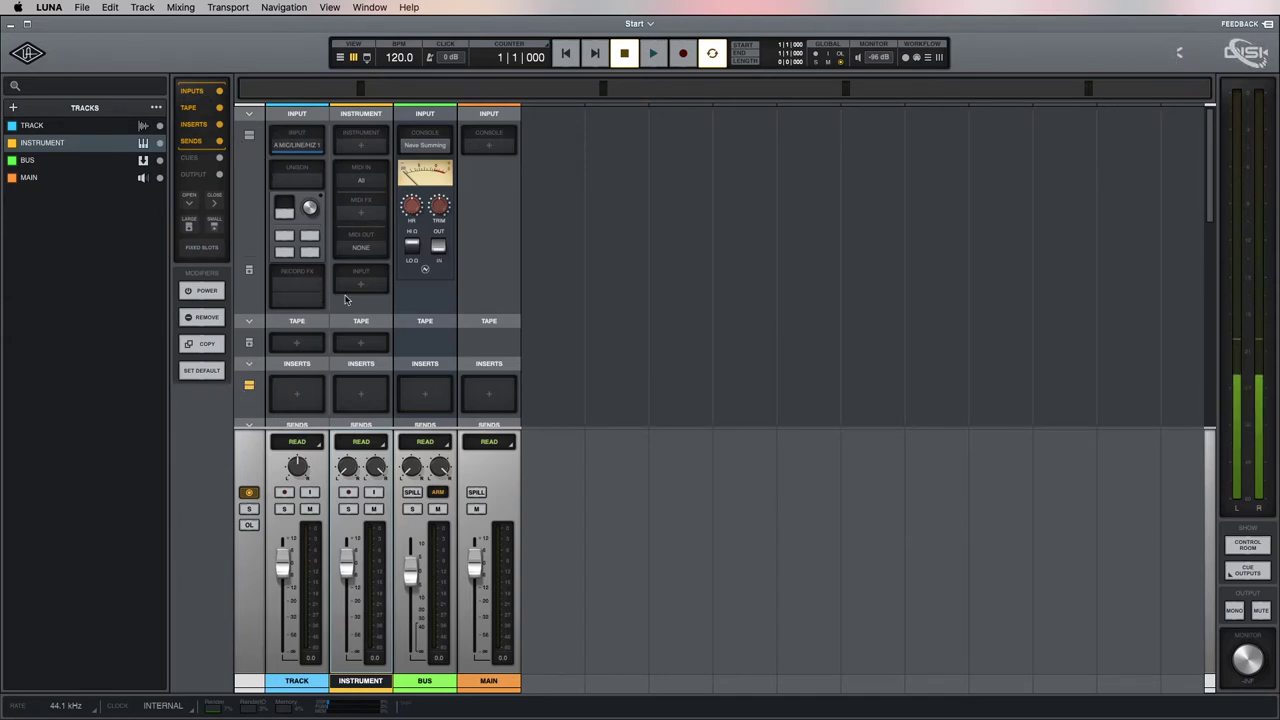
scroll(345, 299, down, 5)
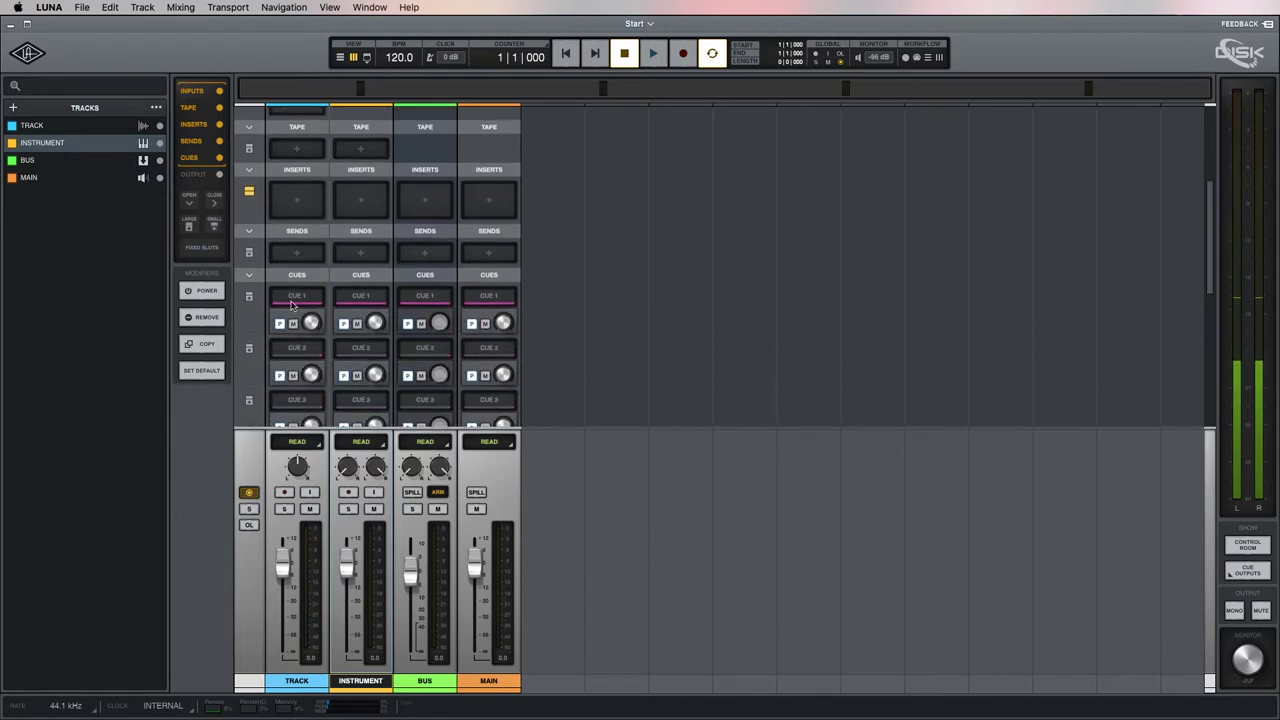
scroll(292, 307, down, 3)
scroll(392, 222, down, 3)
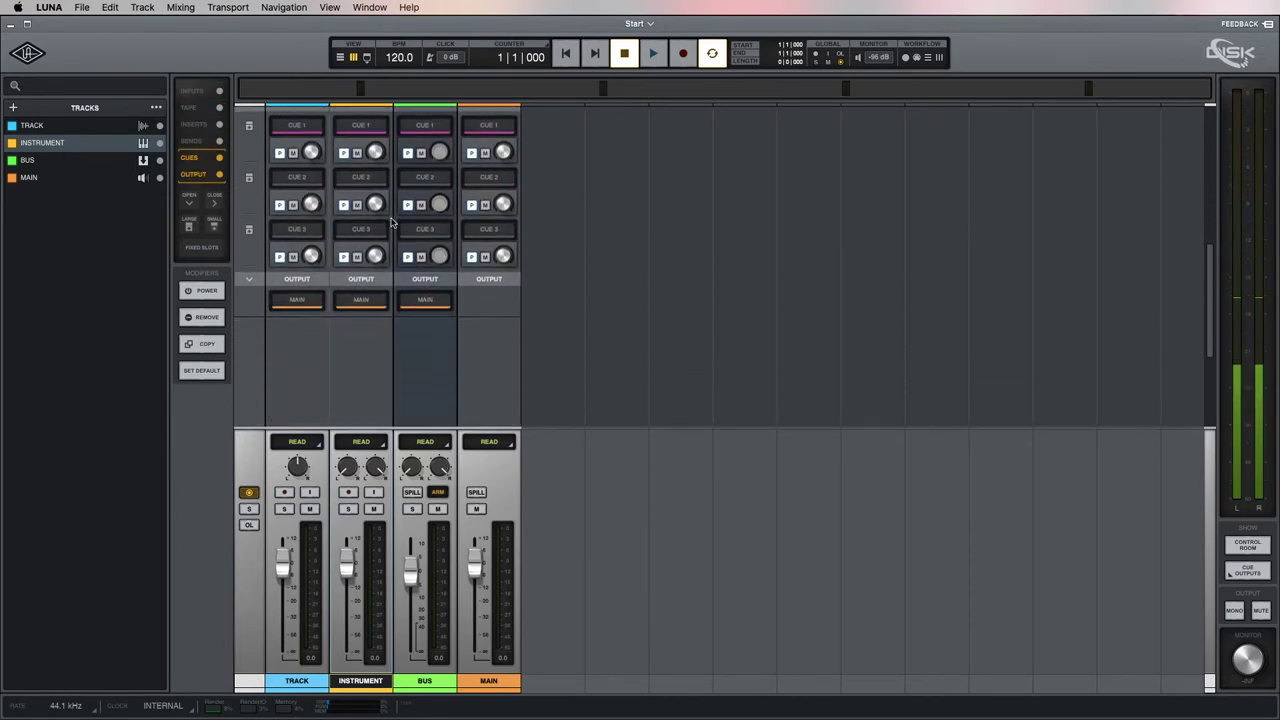
scroll(392, 222, up, 5)
scroll(392, 222, down, 6)
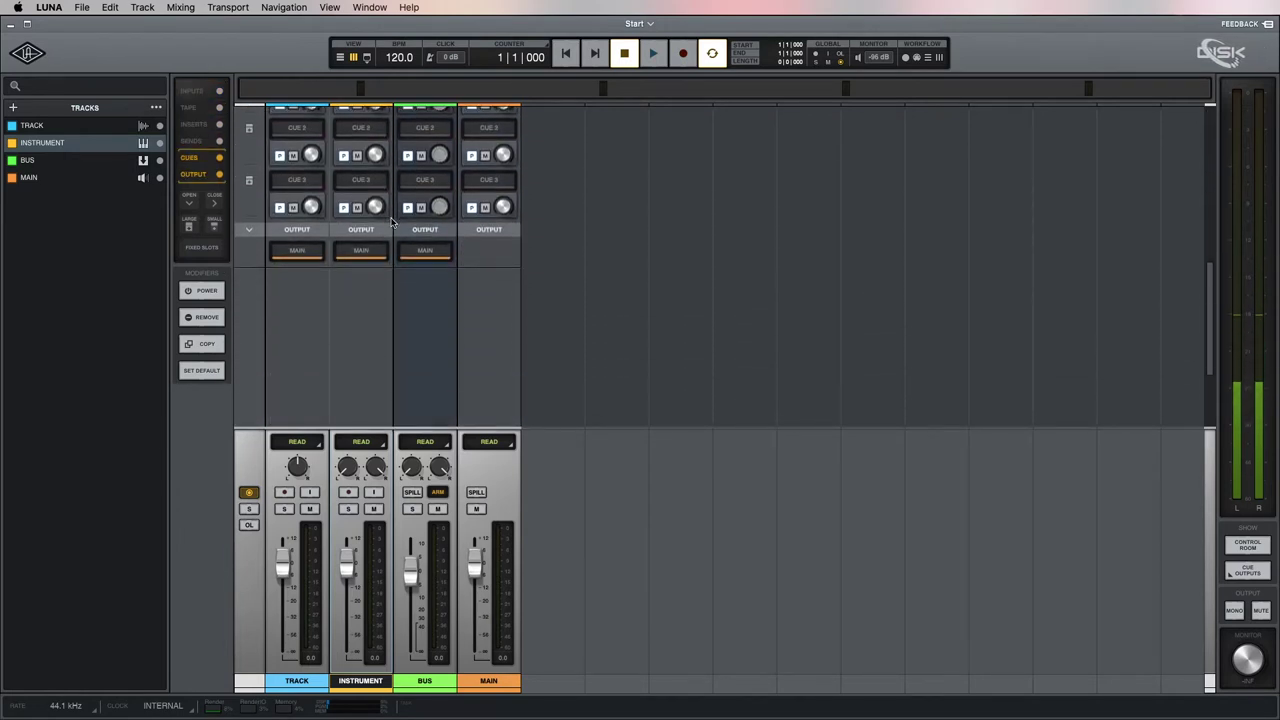
scroll(392, 222, down, 3)
scroll(392, 222, up, 5)
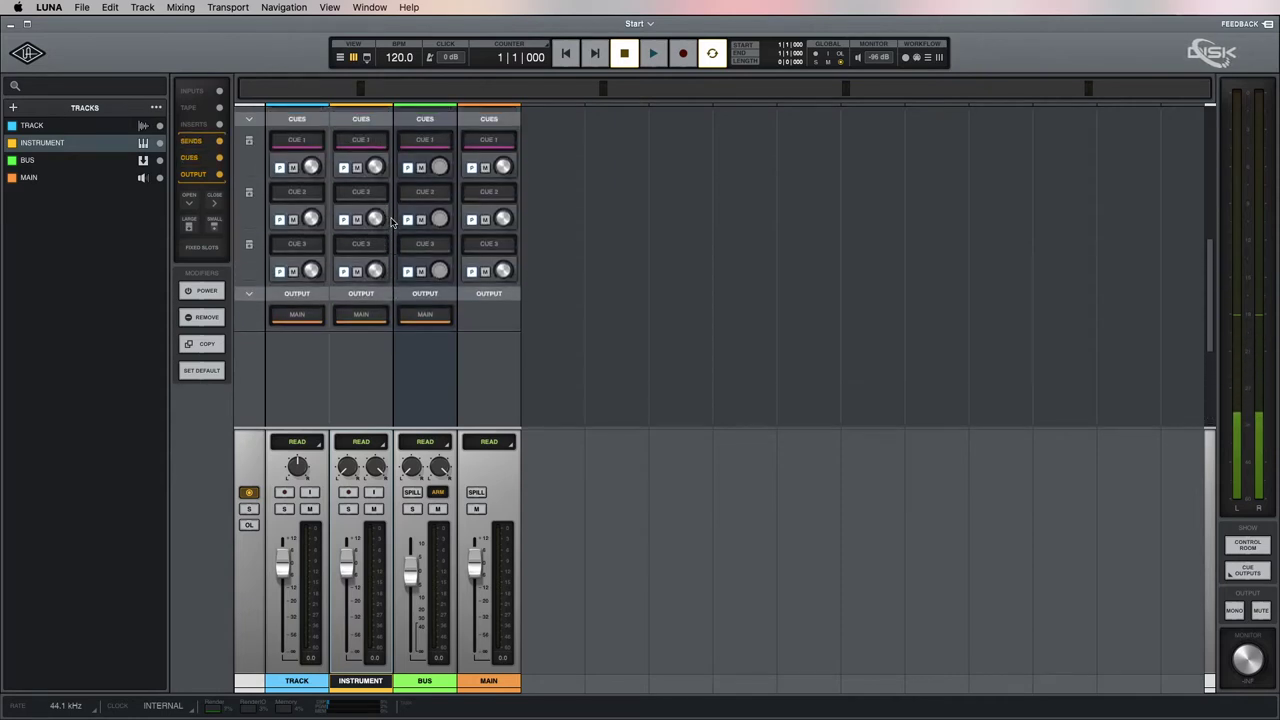
scroll(392, 222, up, 10)
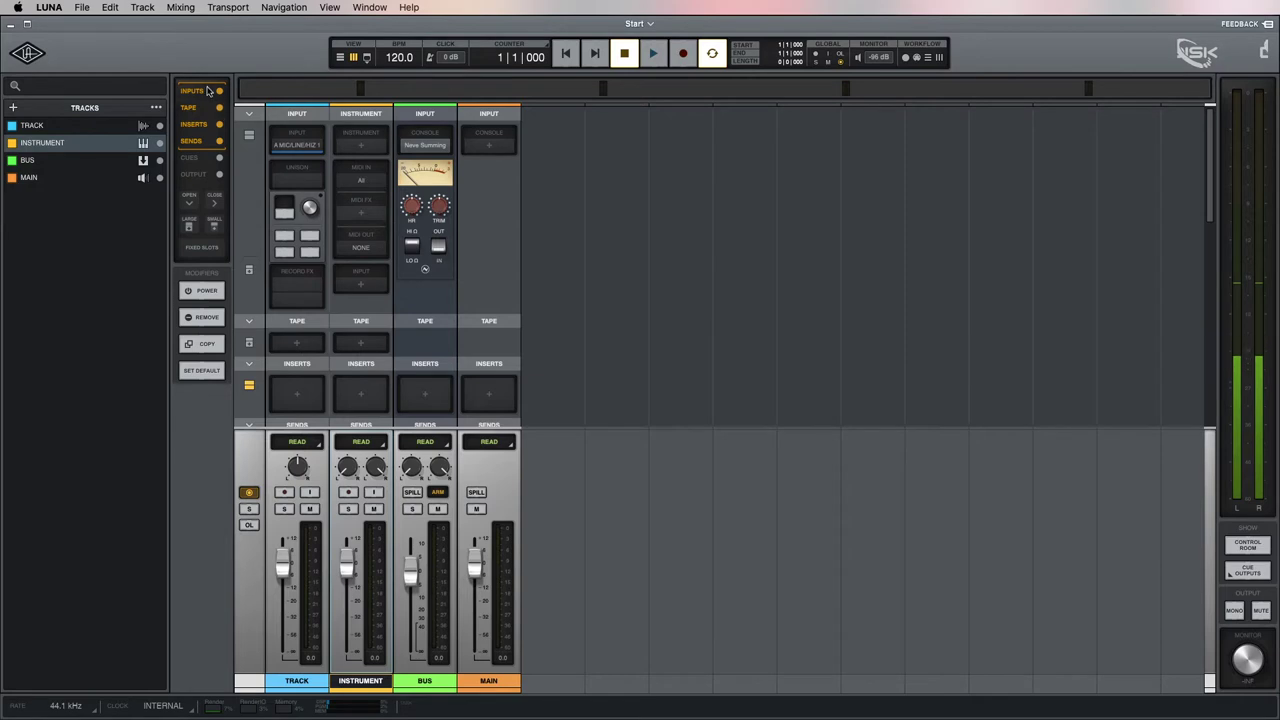
- Use the cues section shortcut and examine the mixer's cue and output sections, ending back at the inputs
click(219, 157)
scroll(378, 250, down, 5)
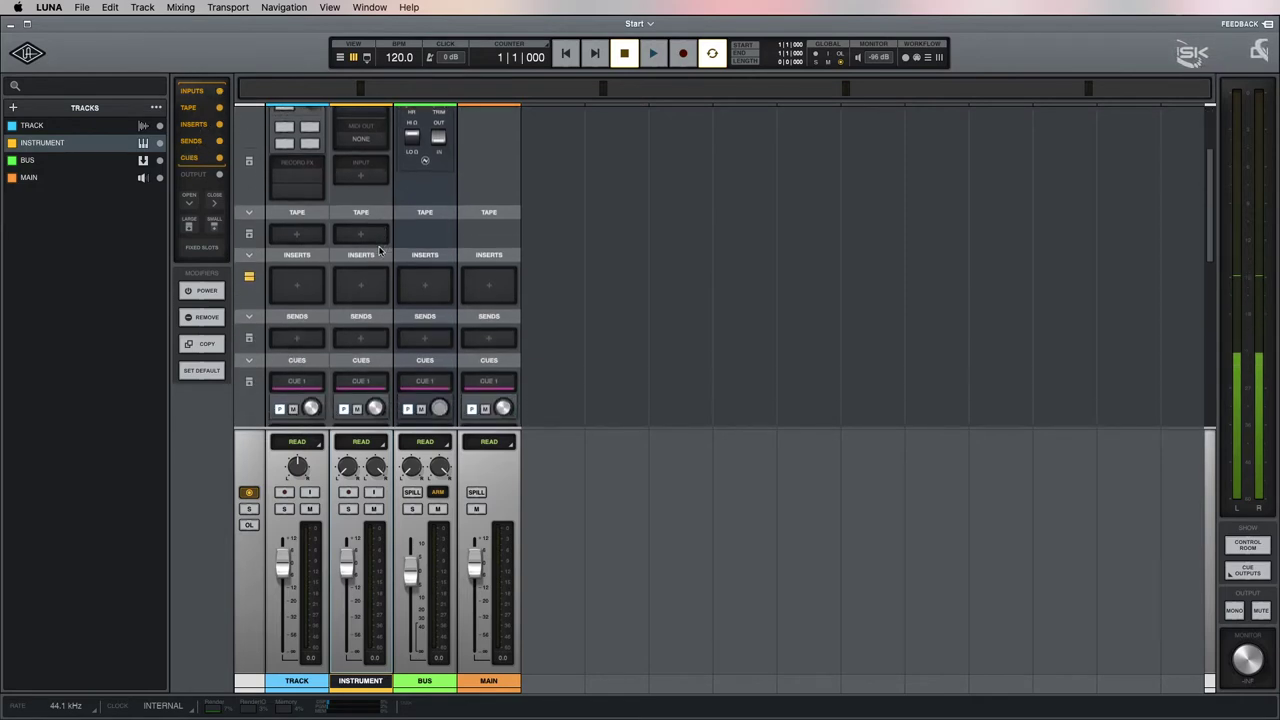
scroll(378, 250, down, 8)
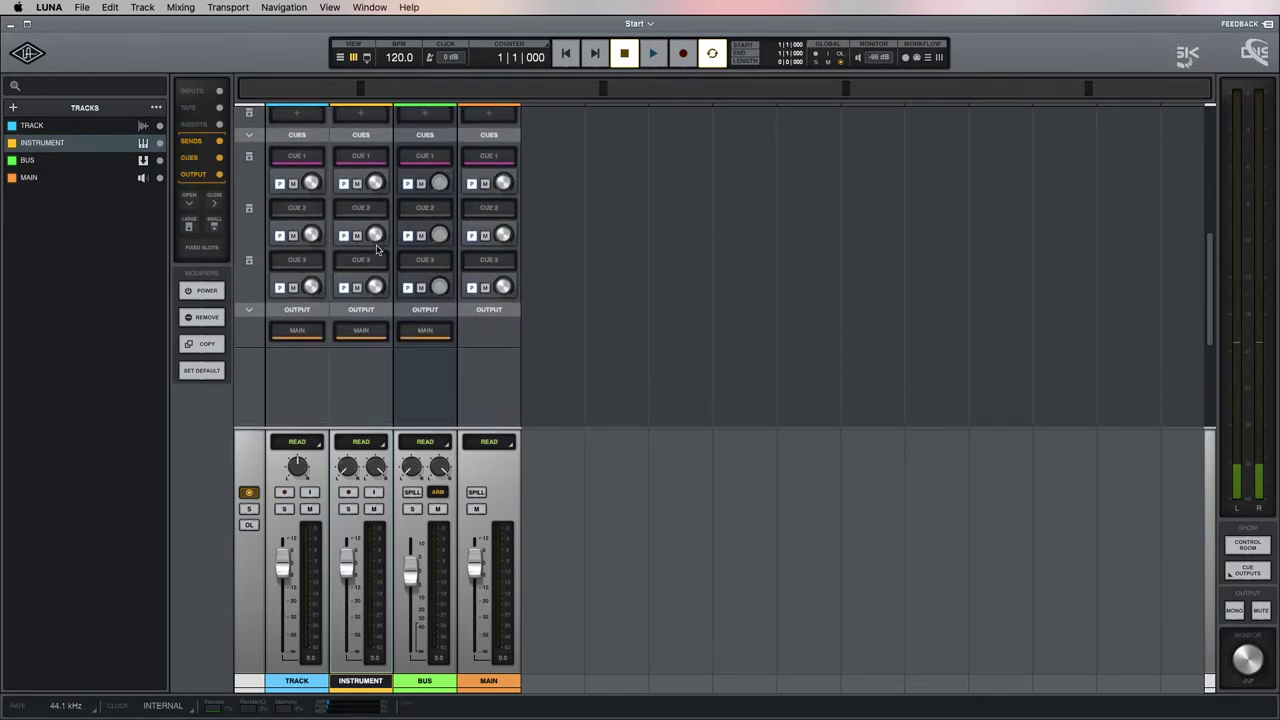
scroll(378, 250, down, 5)
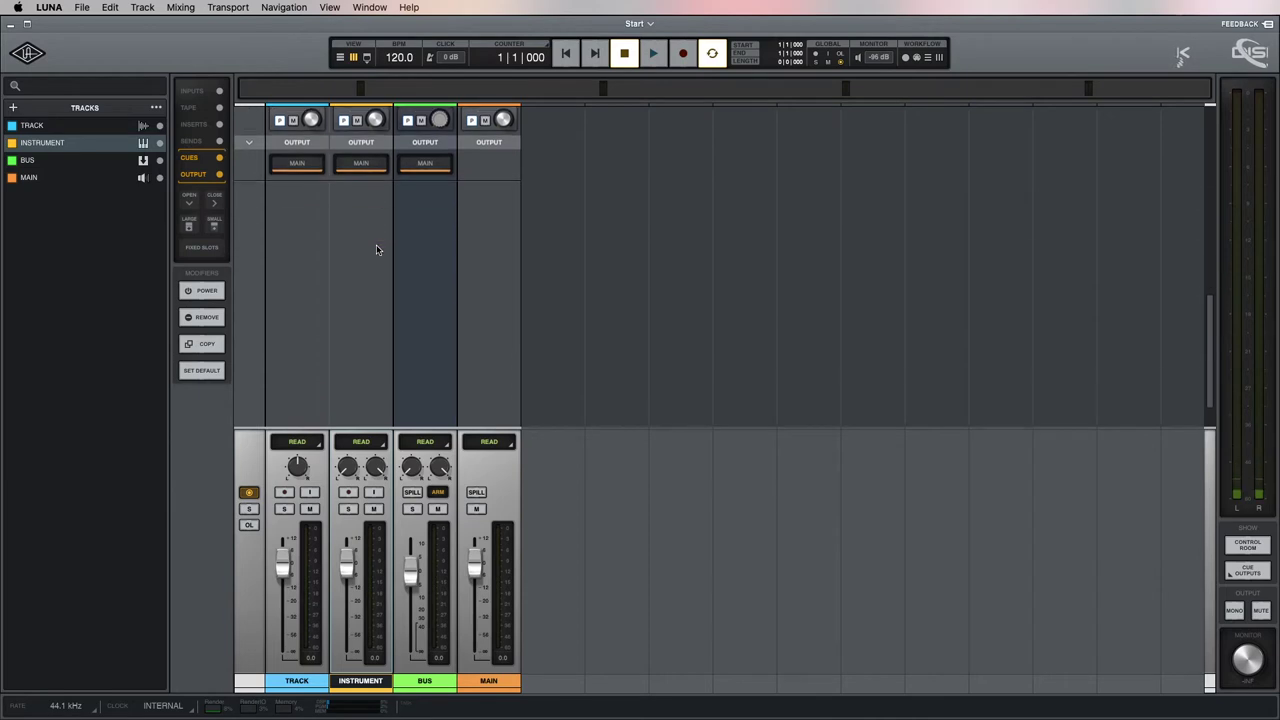
scroll(378, 232, up, 15)
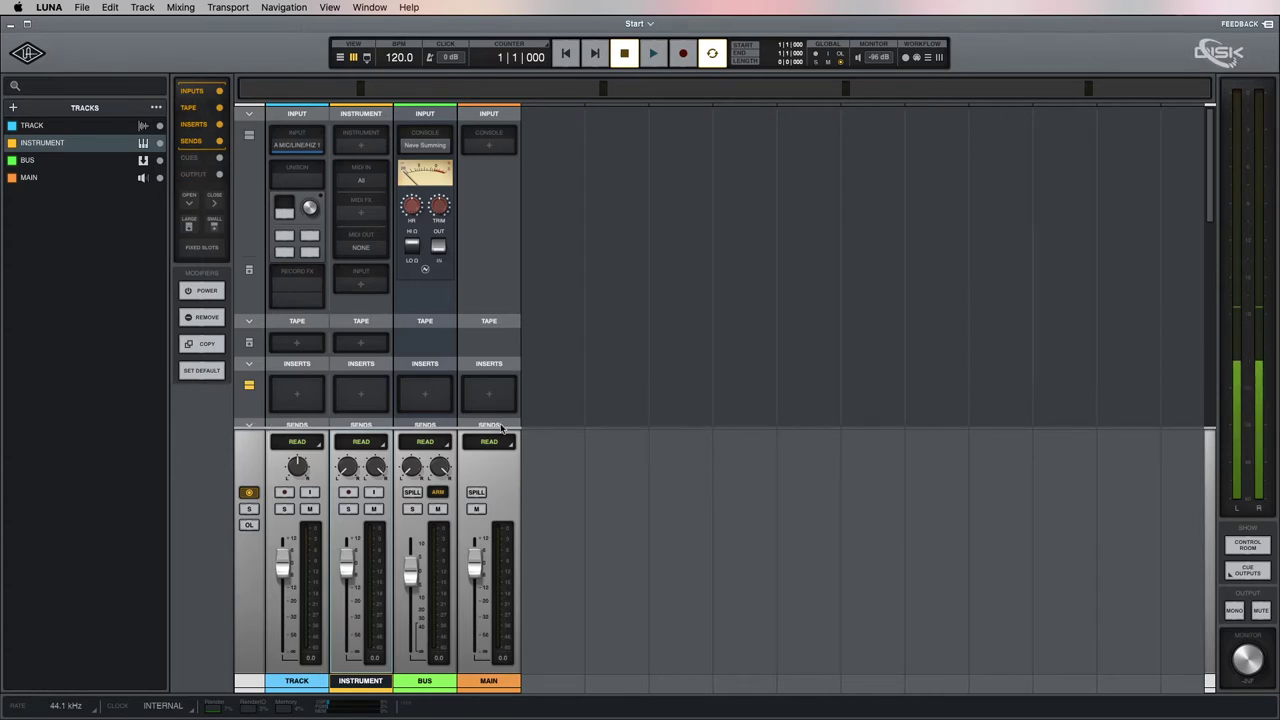
- Enlarge the mixer's upper section by lowering the divider above the faders, and restore the divider's original height
drag(471, 428, 471, 488)
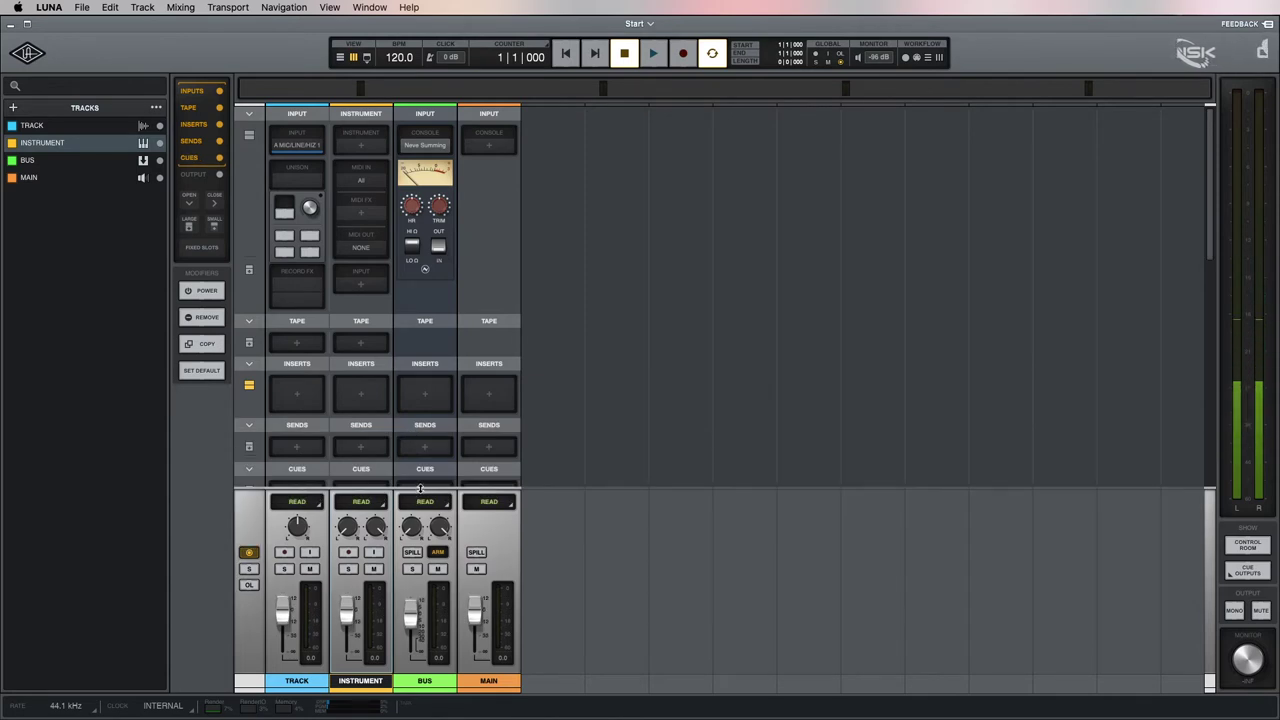
drag(420, 488, 421, 430)
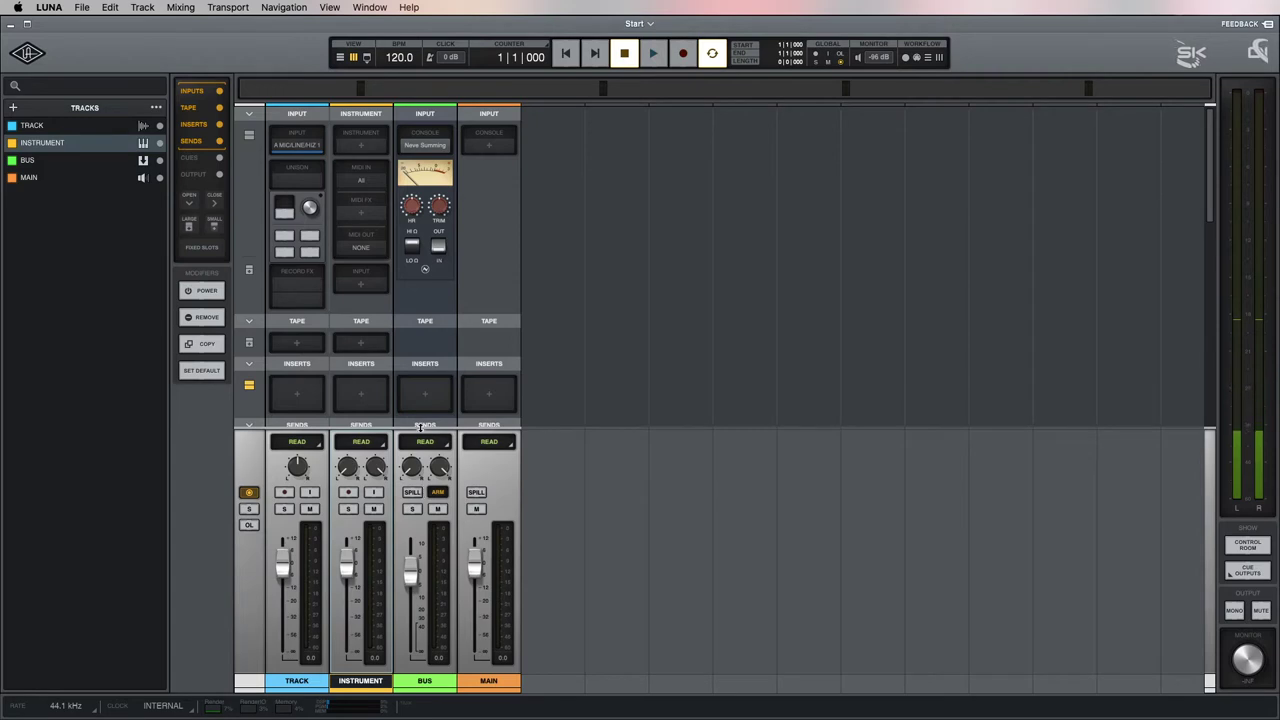
mouse_move(426, 427)
mouse_down()
mouse_move(430, 459)
mouse_move(424, 430)
mouse_up()
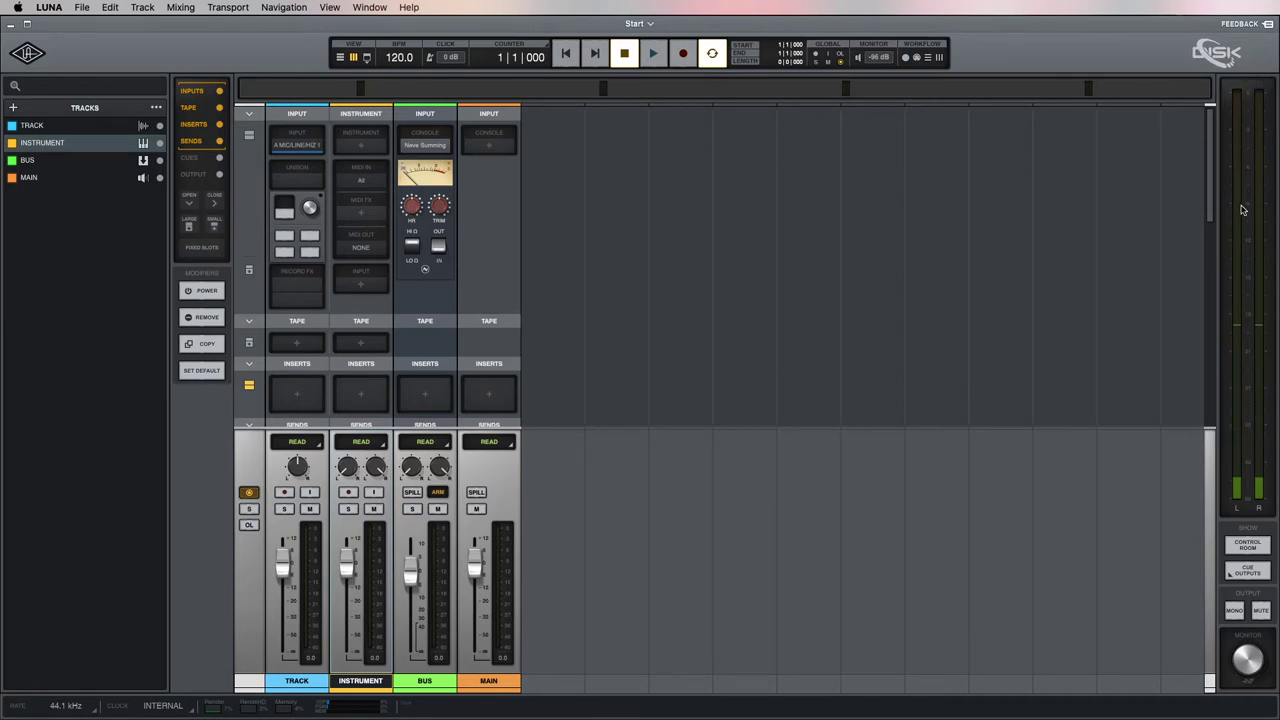
- Switch back and forth between the timeline and mixer displays, finishing on the mixer
click(340, 57)
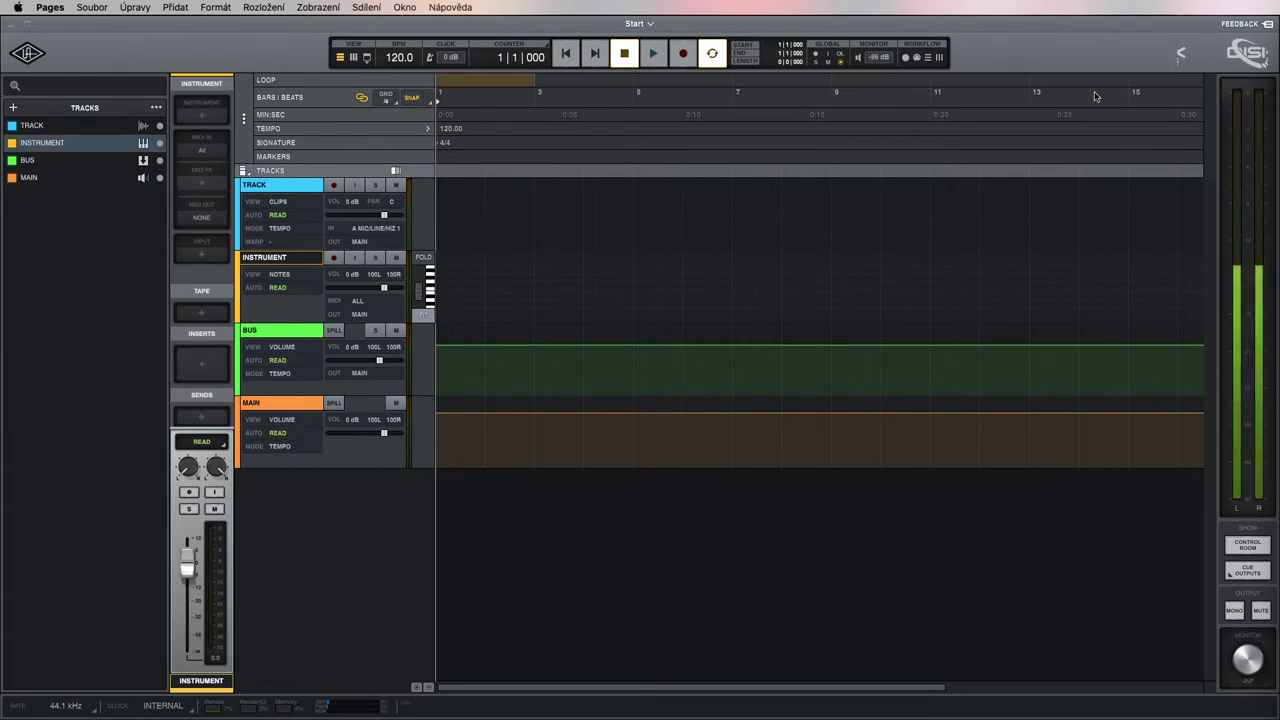
click(341, 59)
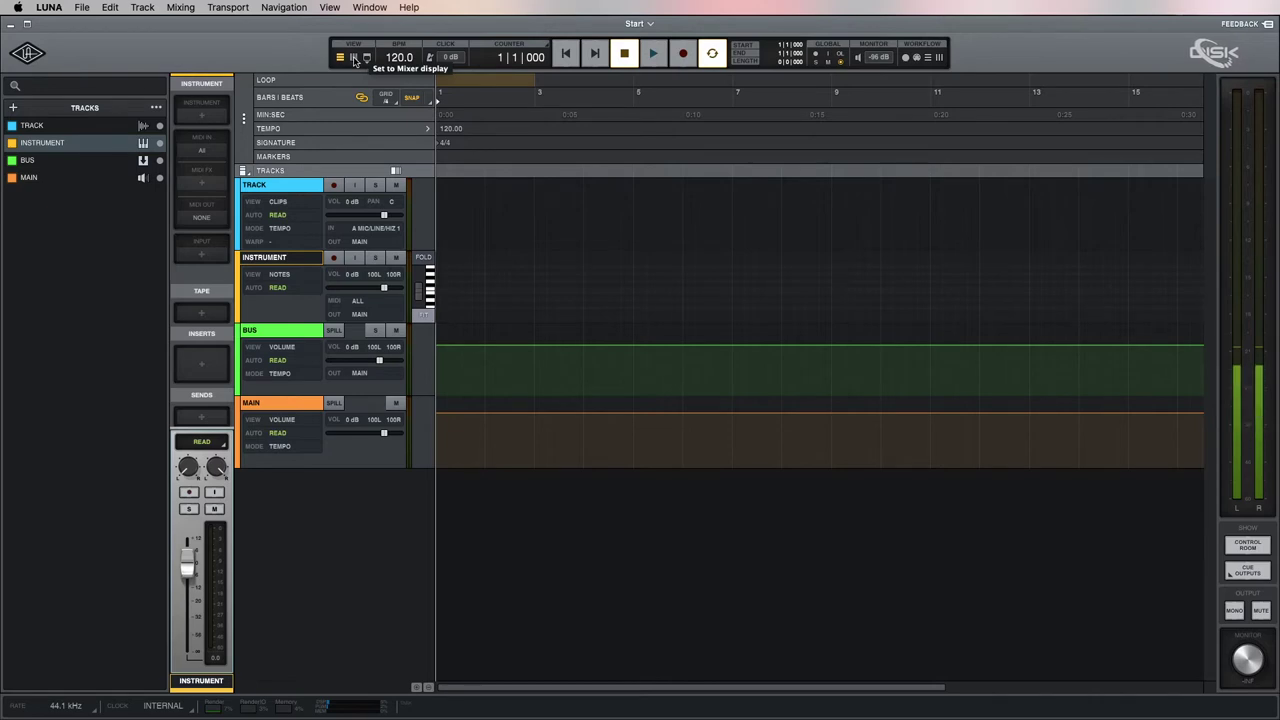
click(354, 59)
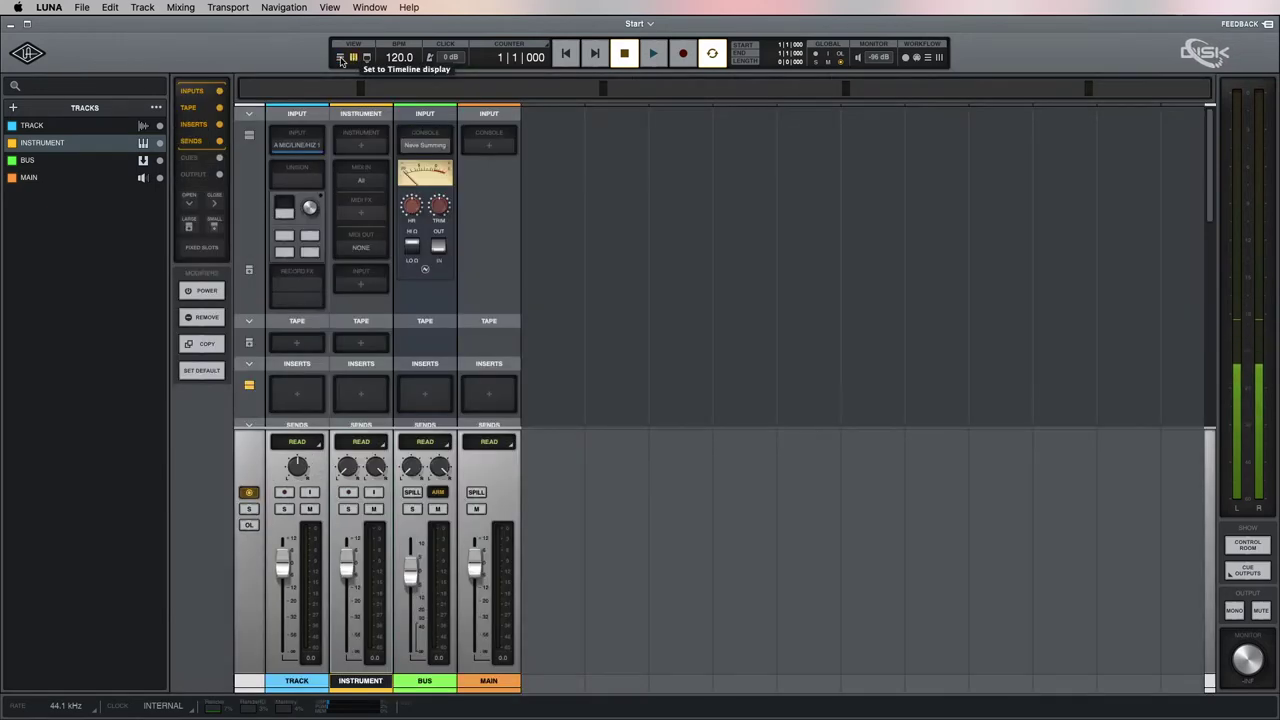
click(341, 59)
click(341, 59)
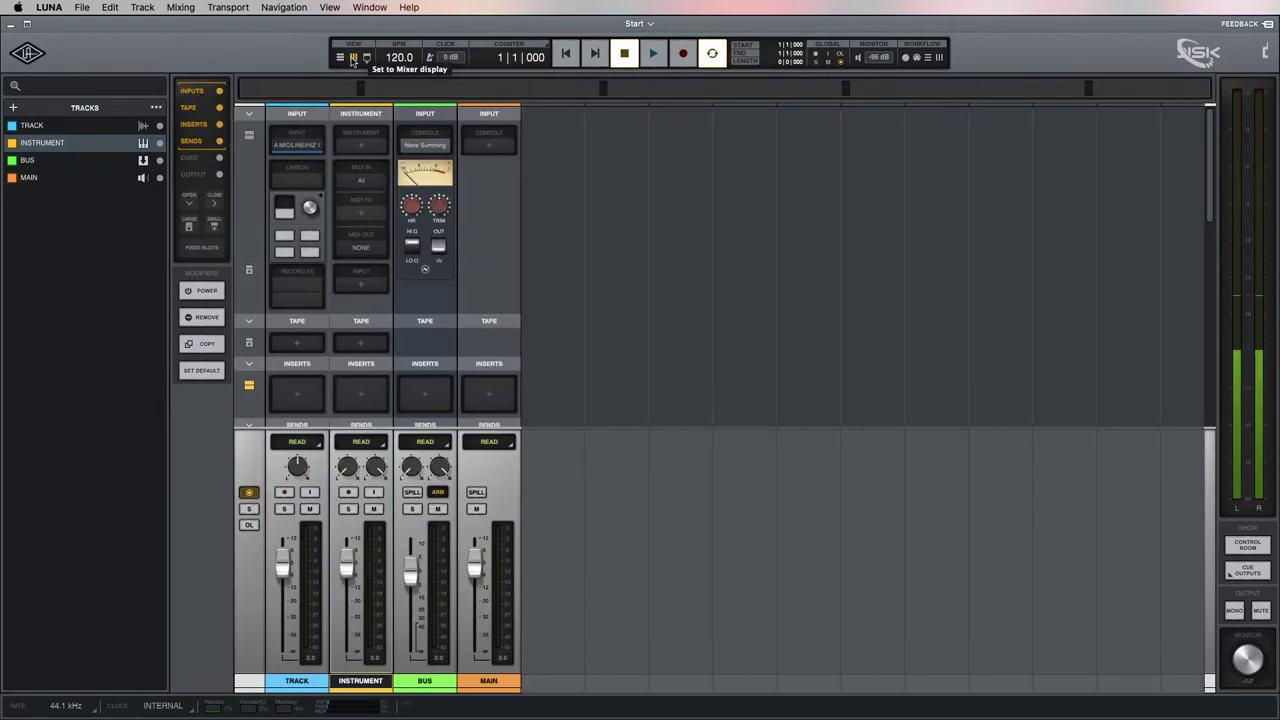
- Alternate between the timeline and mixer displays using their separate view controls, returning to the mixer each time
click(341, 59)
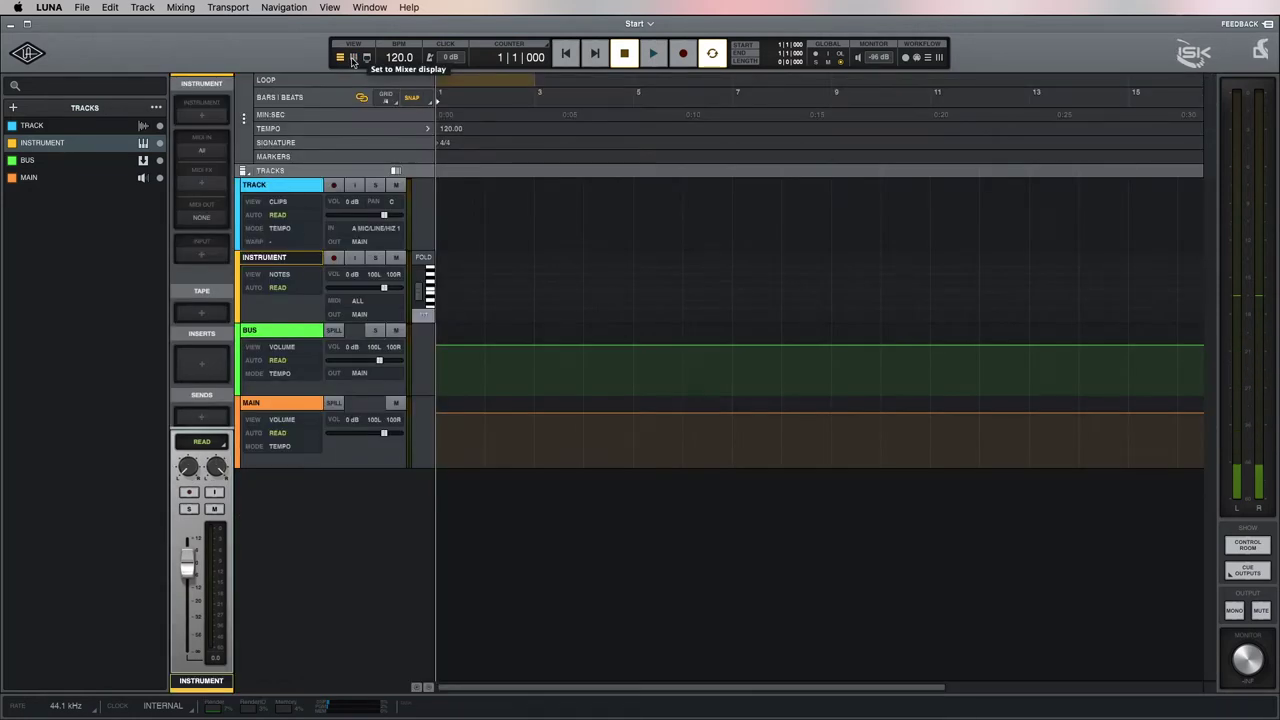
click(353, 59)
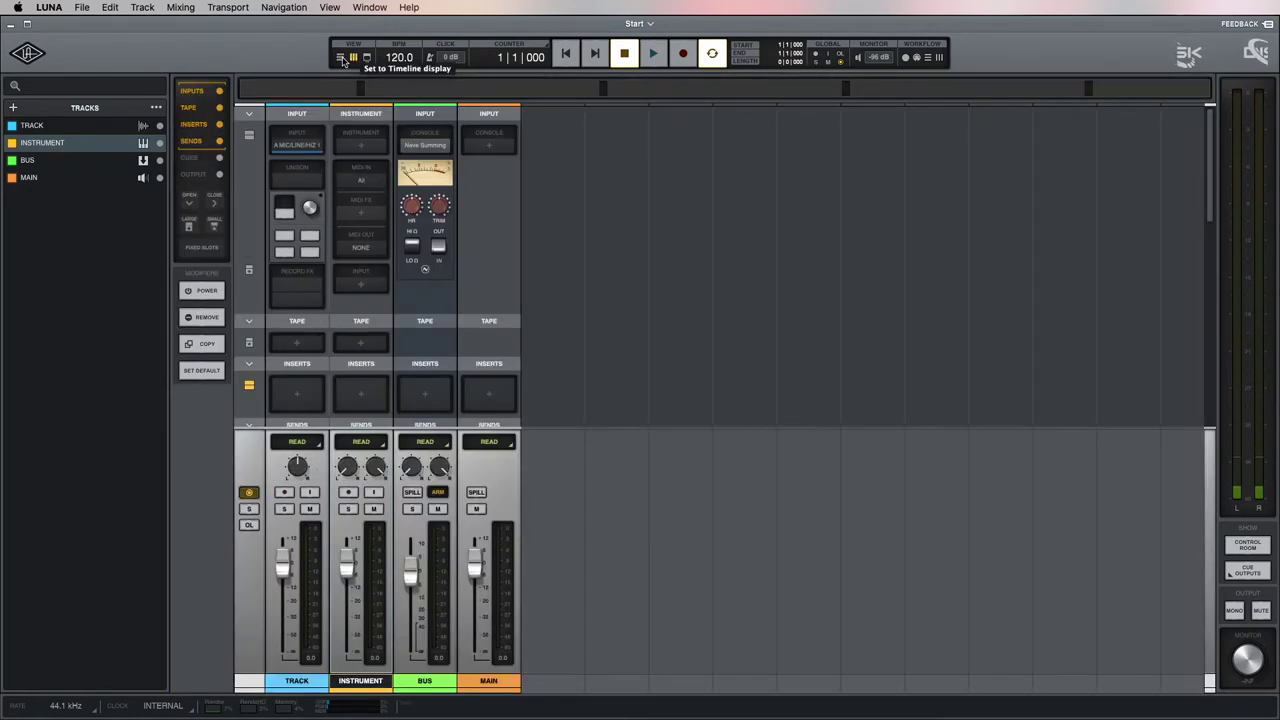
click(341, 59)
click(353, 59)
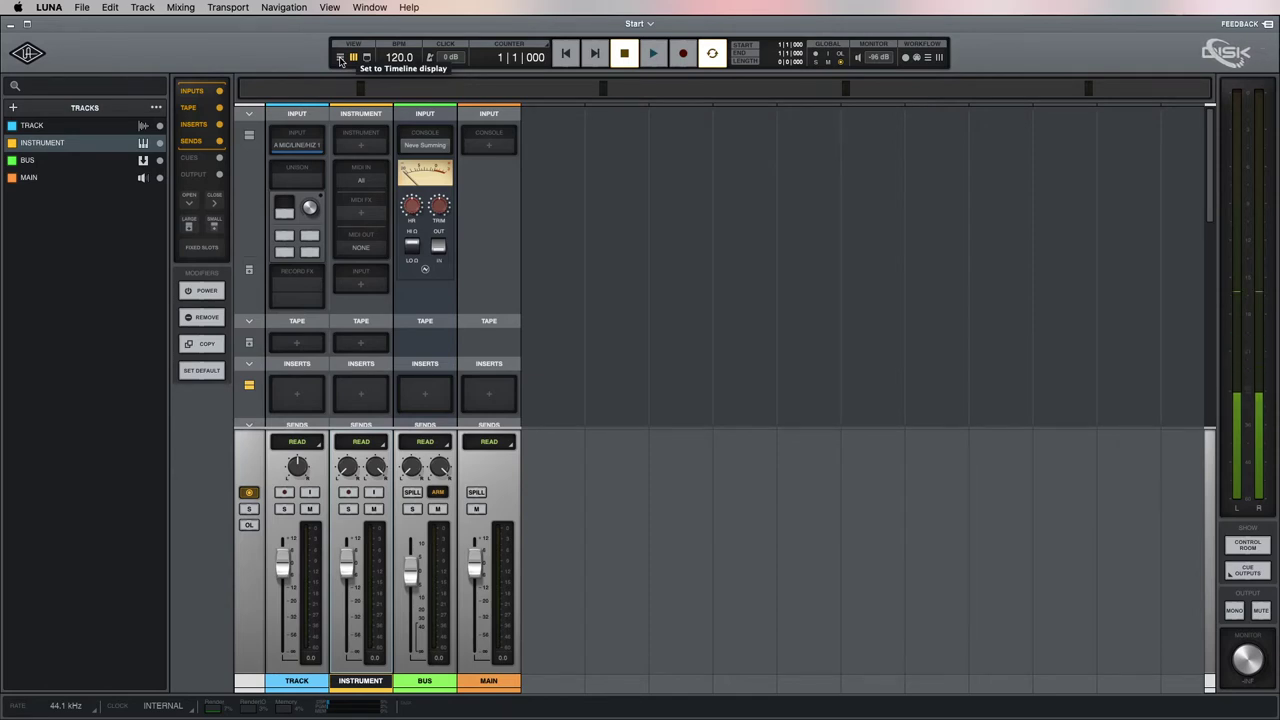
- Toggle repeatedly between the mixer and timeline displays with a single view control, finishing on the timeline
click(341, 60)
click(341, 60)
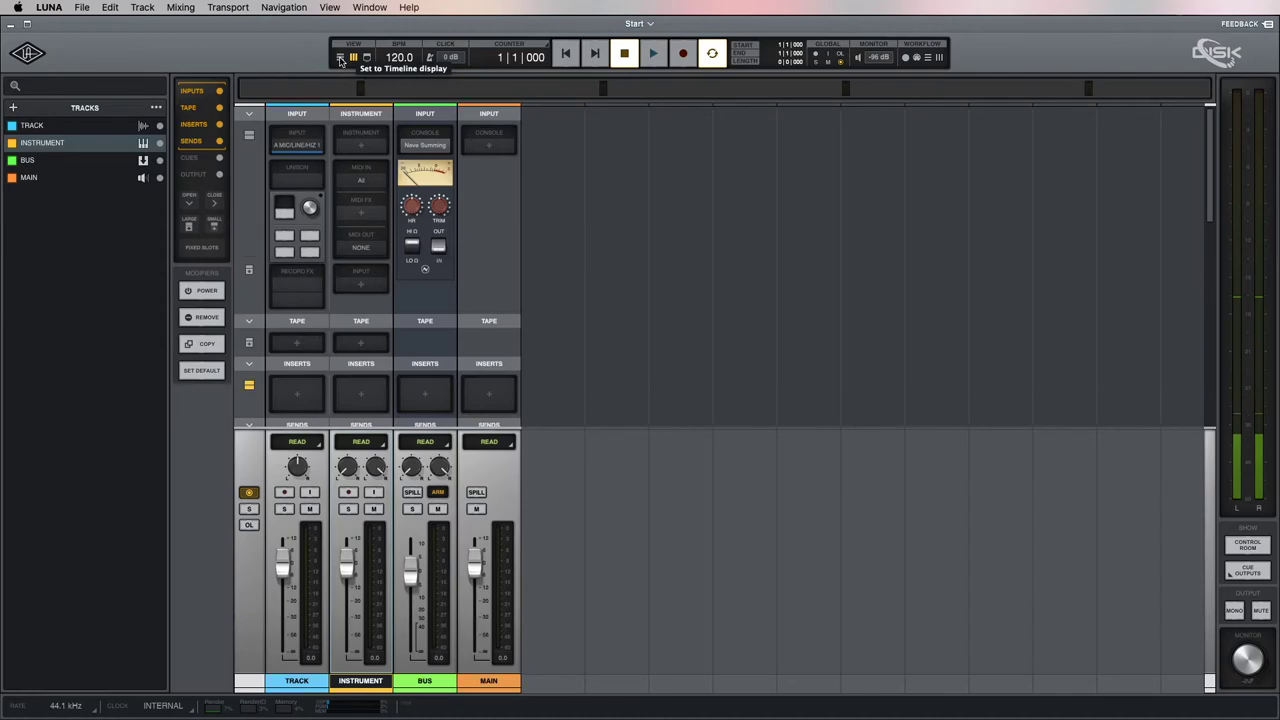
click(341, 60)
click(341, 60)
click(341, 60)
click(341, 60)
click(341, 60)
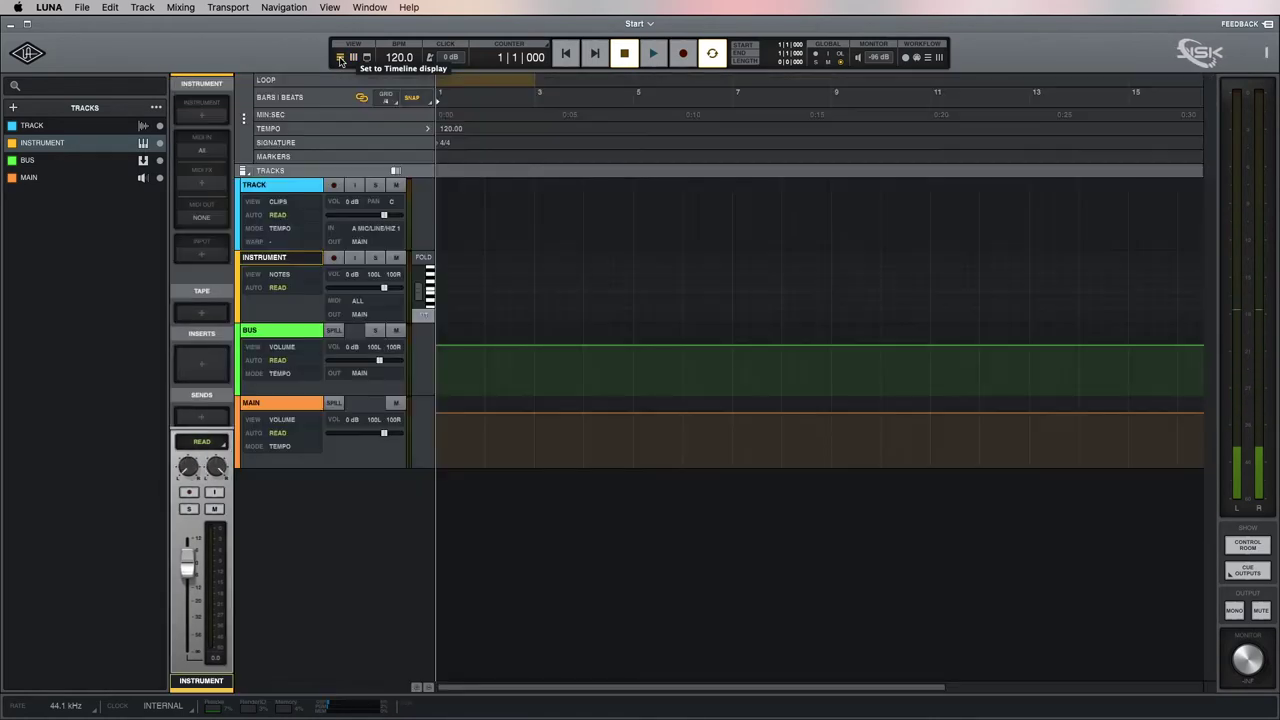
click(341, 60)
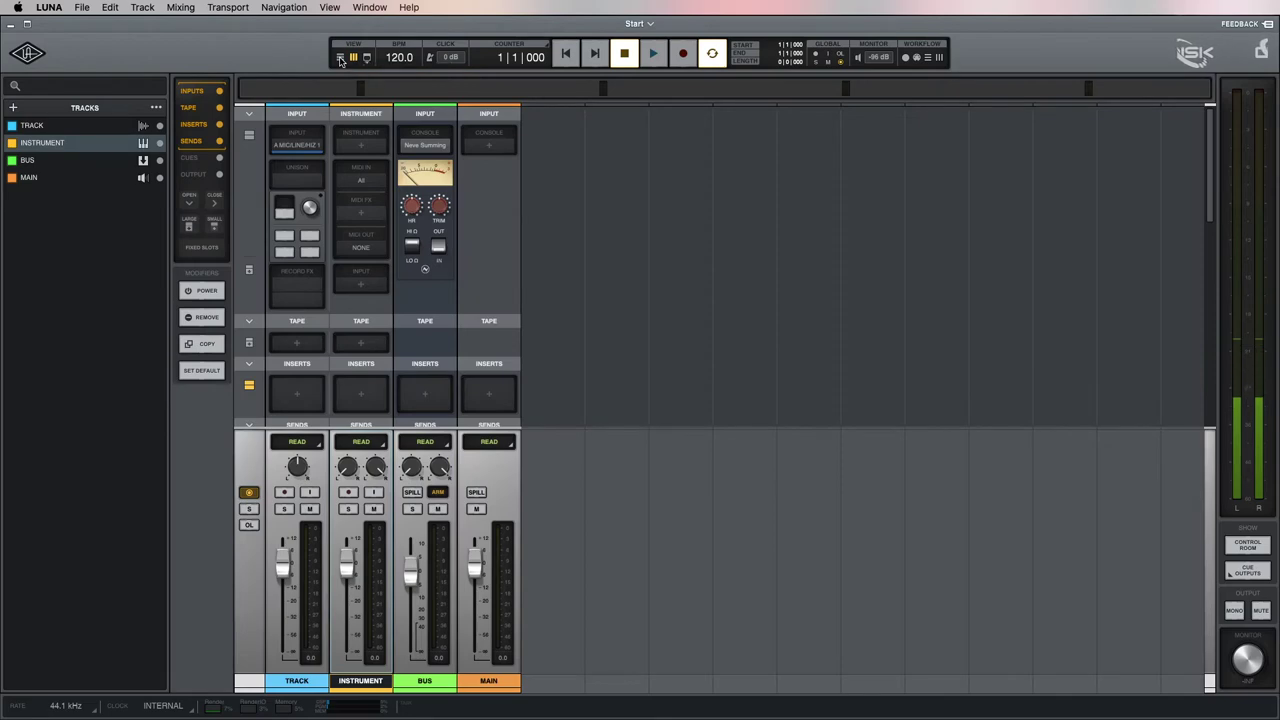
click(341, 60)
click(354, 61)
click(353, 61)
click(353, 61)
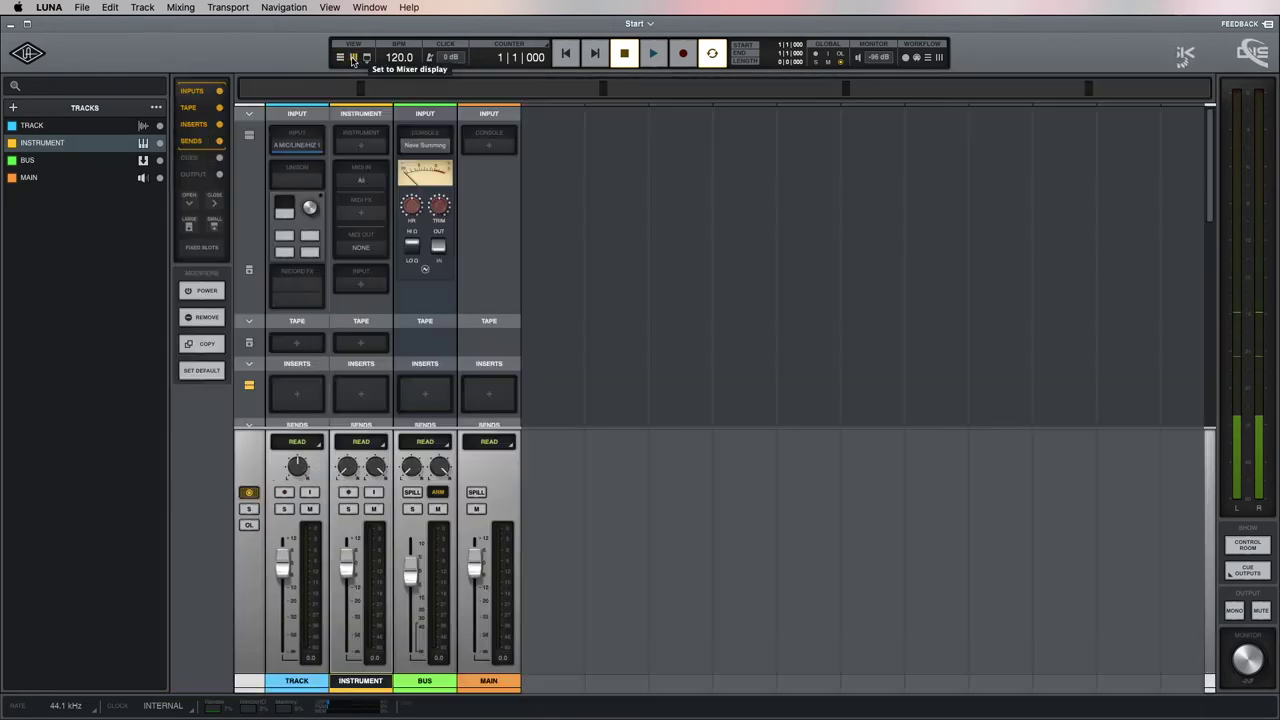
click(353, 61)
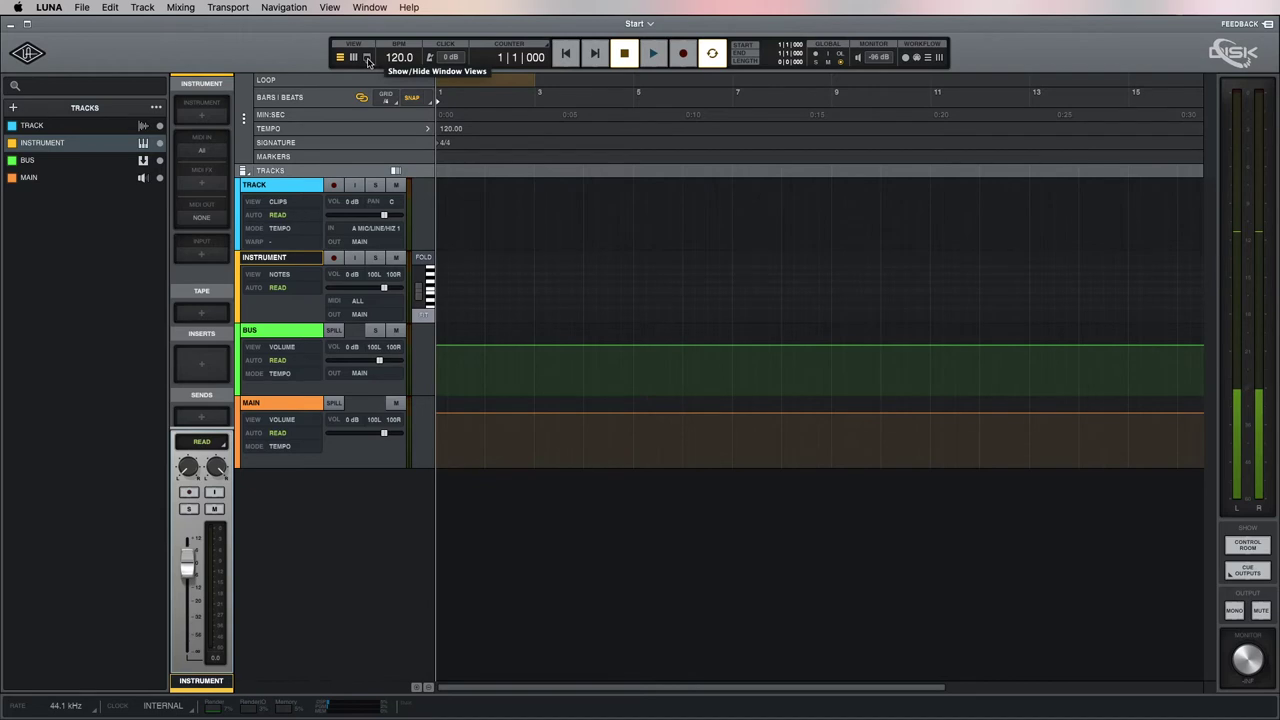
- Show the window view options, then hide the tracks browser and restore it
click(367, 58)
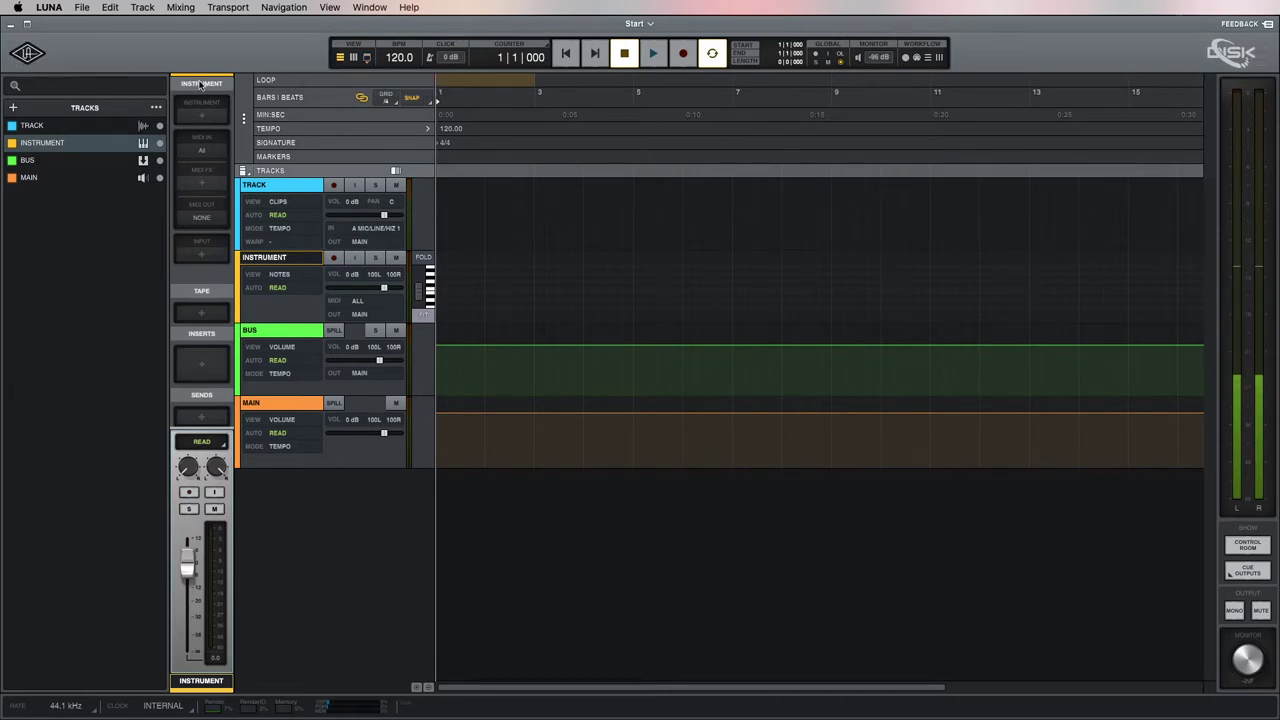
mouse_move(361, 57)
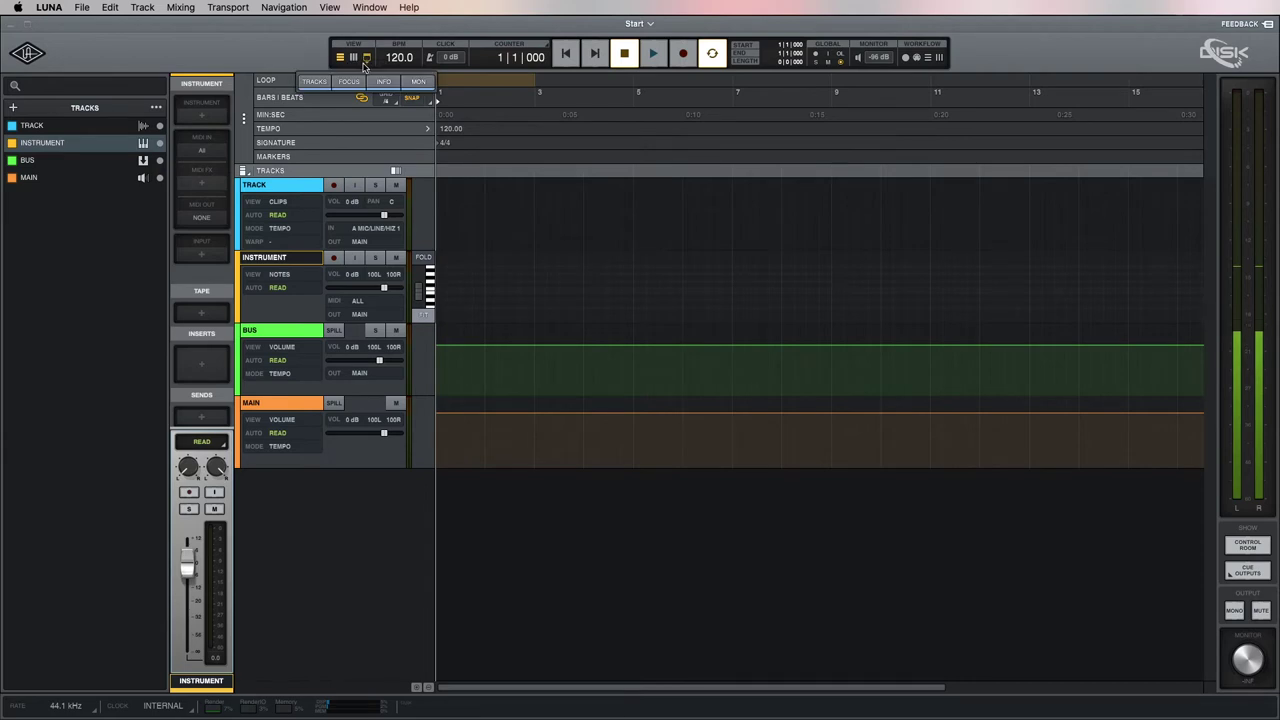
click(313, 82)
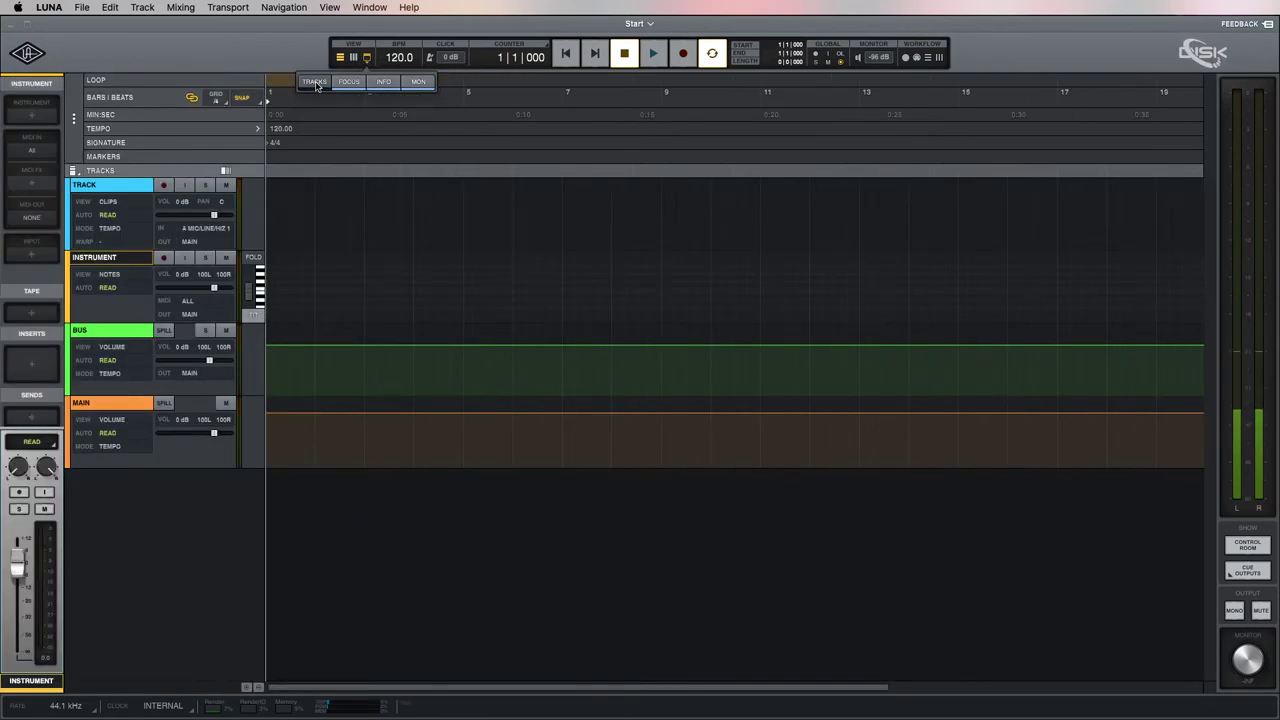
click(314, 82)
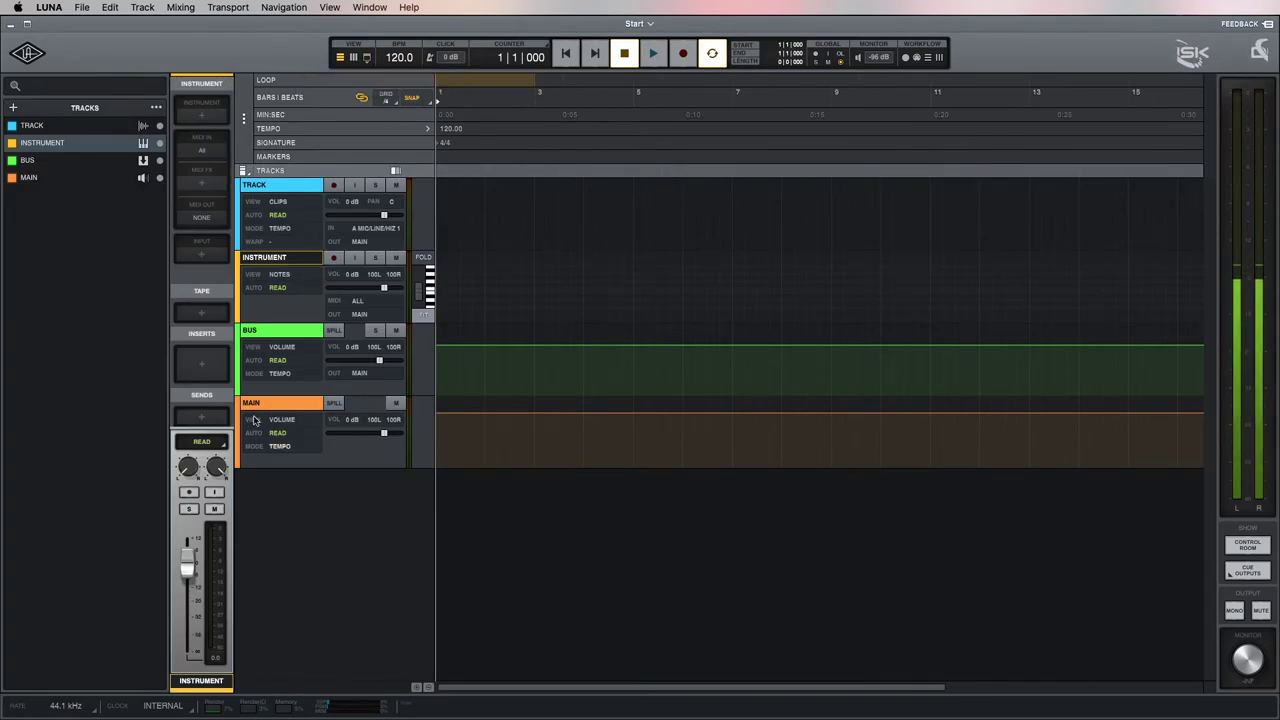
- Hide the focus channel strip beside the timeline and restore it
click(368, 60)
click(350, 83)
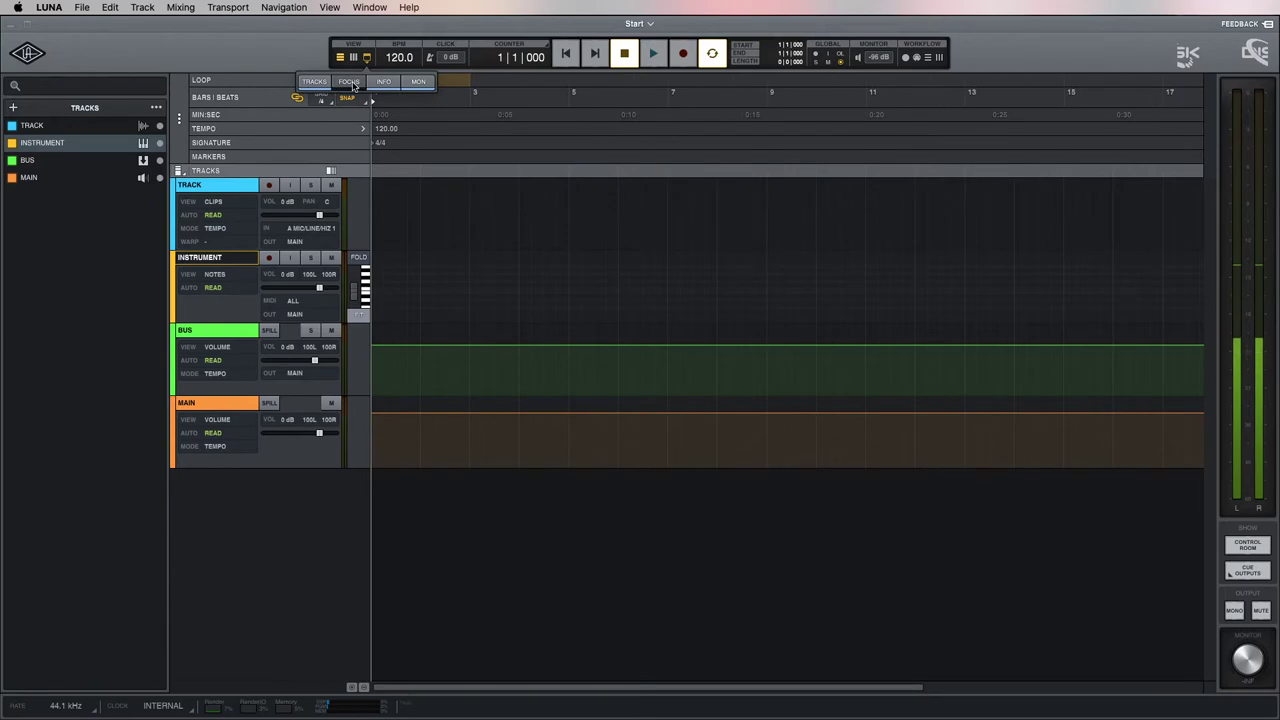
click(352, 84)
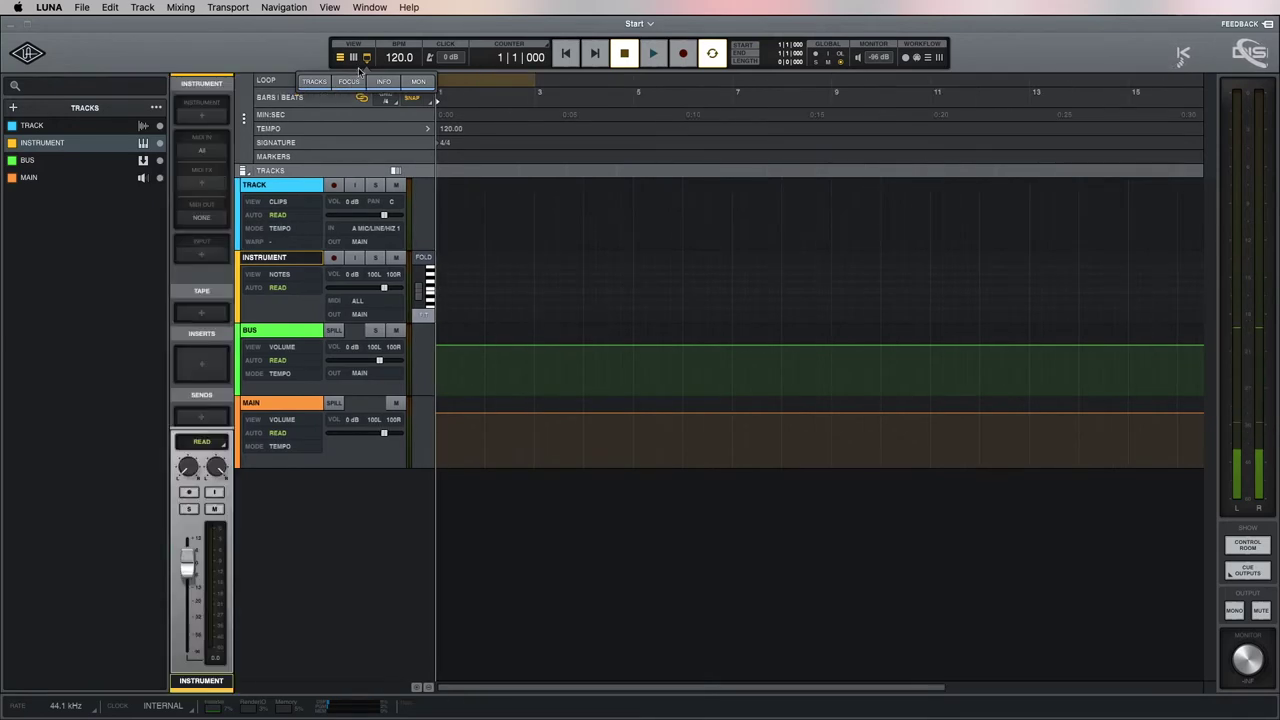
- Toggle the session info bar with the sample rate and clock settings, leaving it hidden
click(383, 82)
click(384, 84)
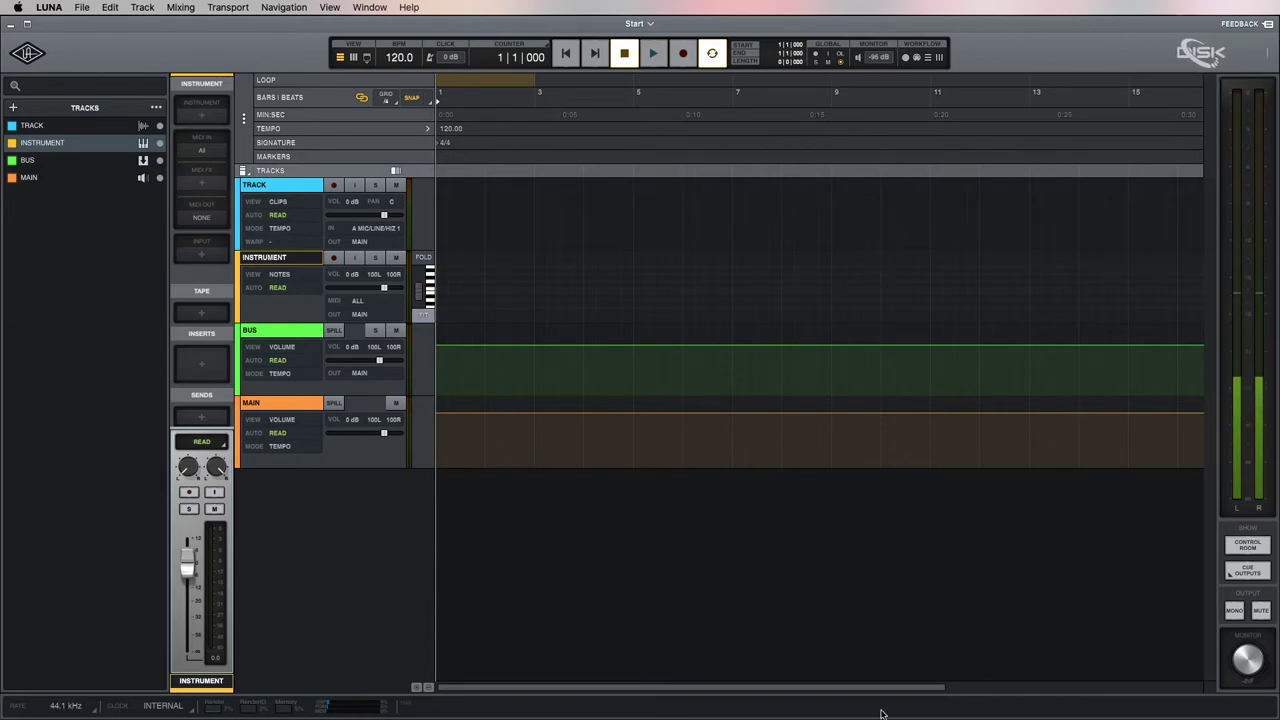
click(367, 58)
click(385, 84)
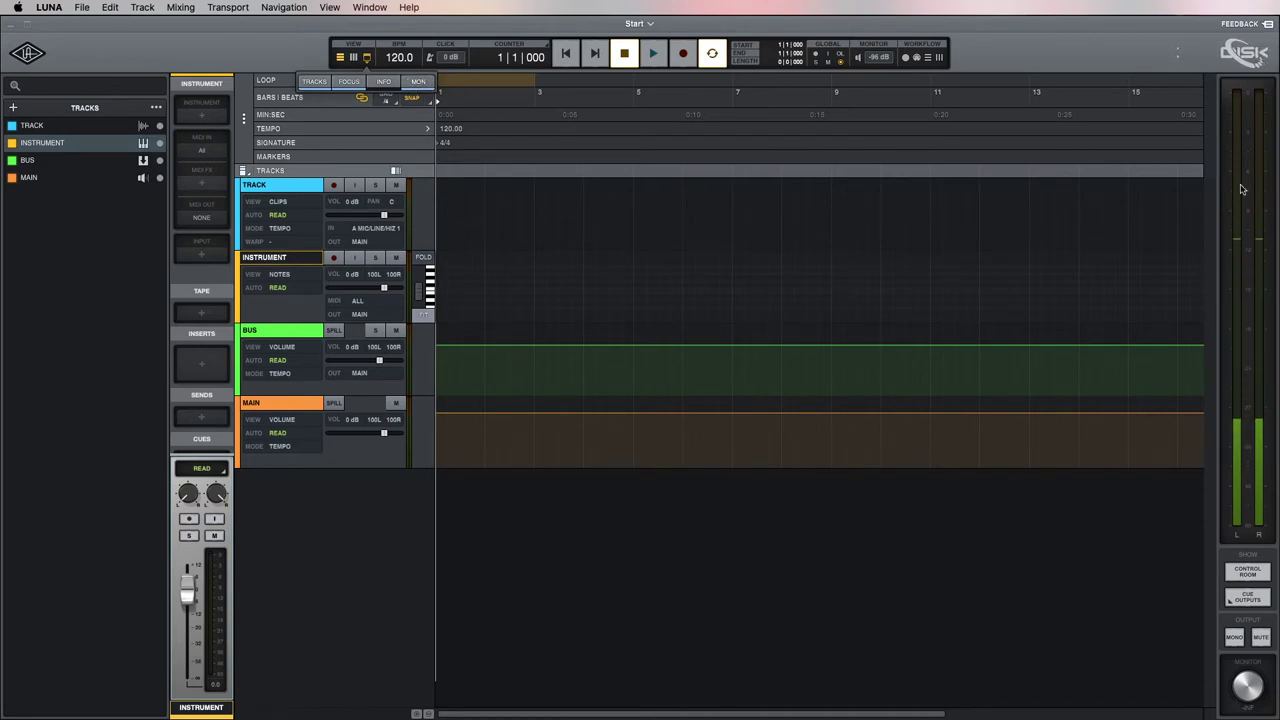
- Hide and restore the monitor column, and bring back the info bar and hide it again
mouse_move(367, 58)
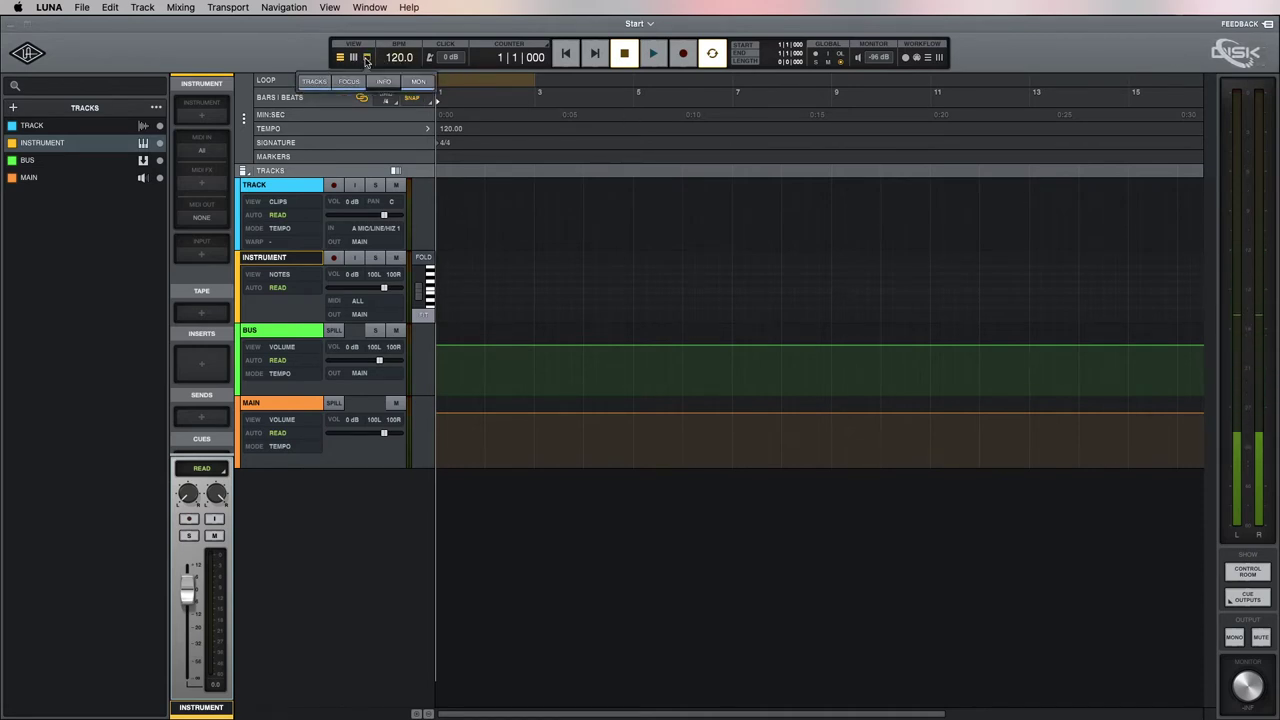
click(420, 86)
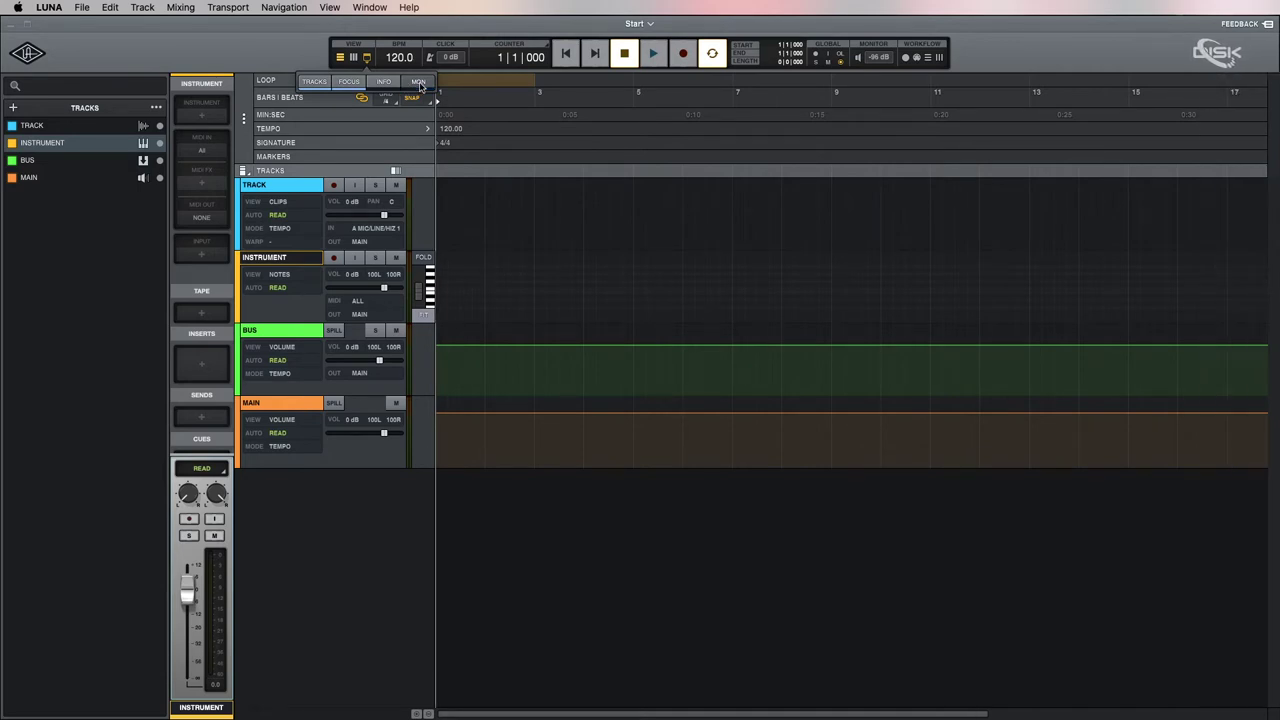
click(420, 86)
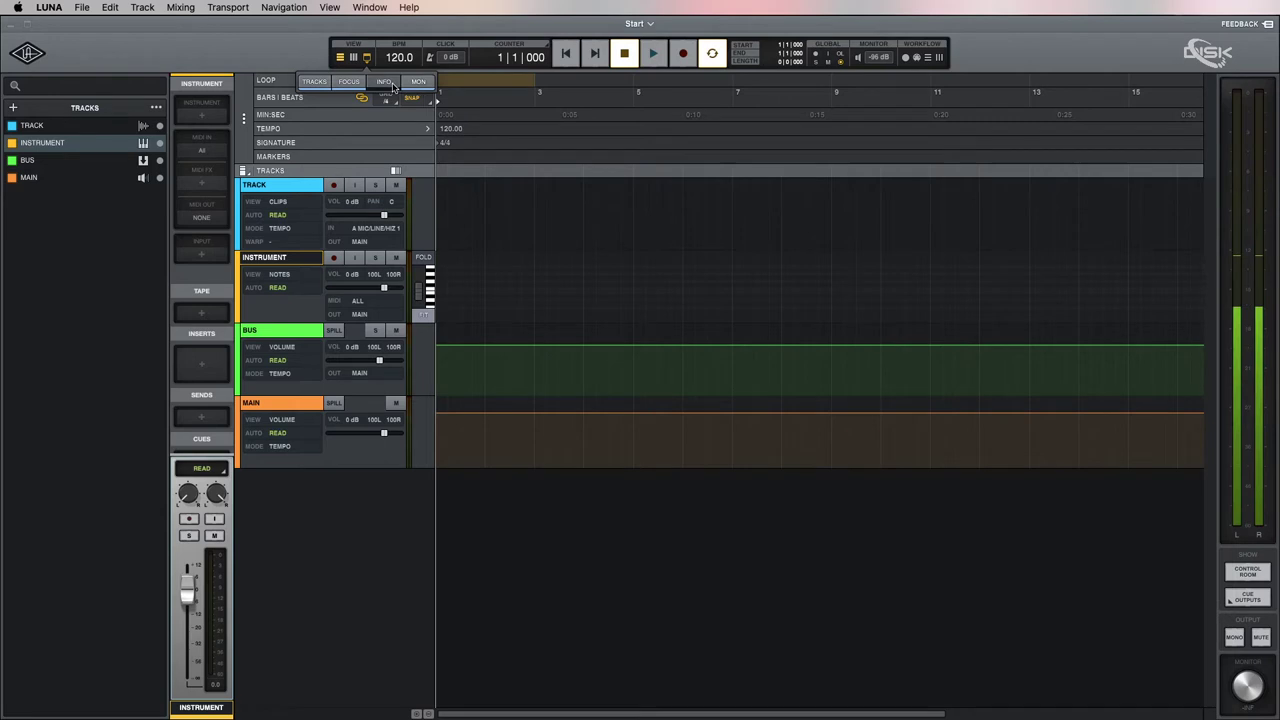
click(386, 86)
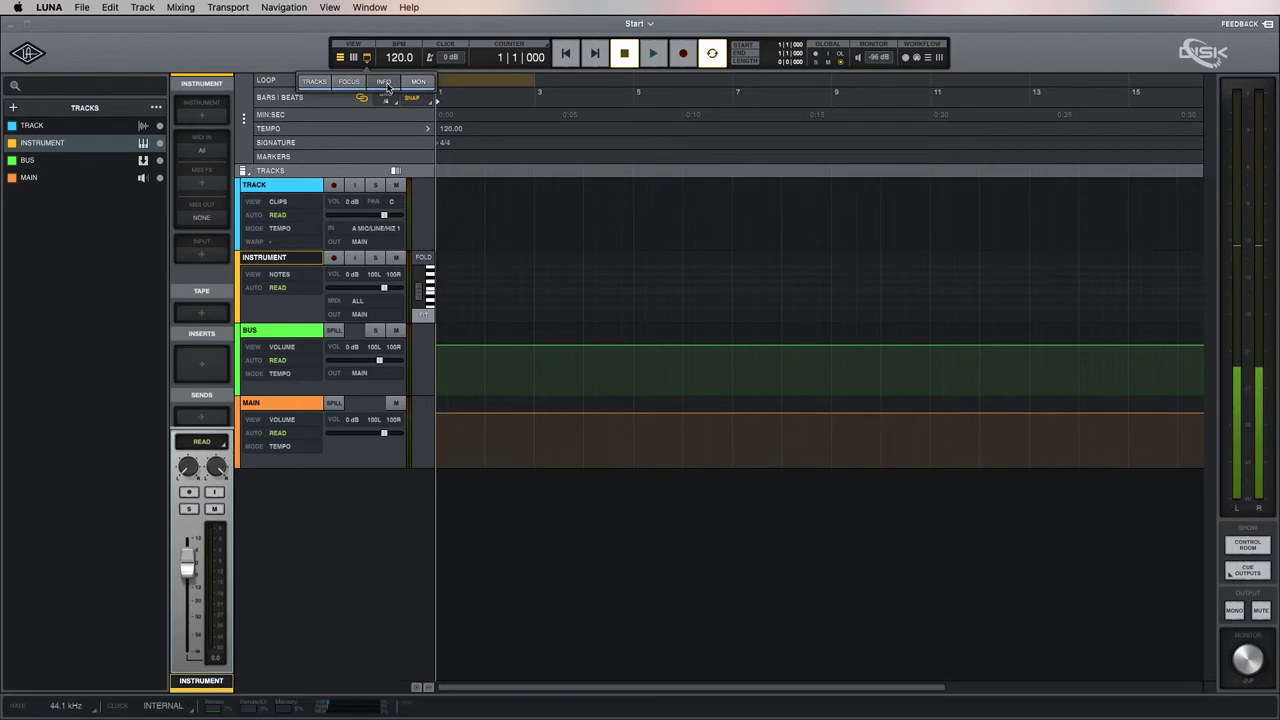
click(386, 86)
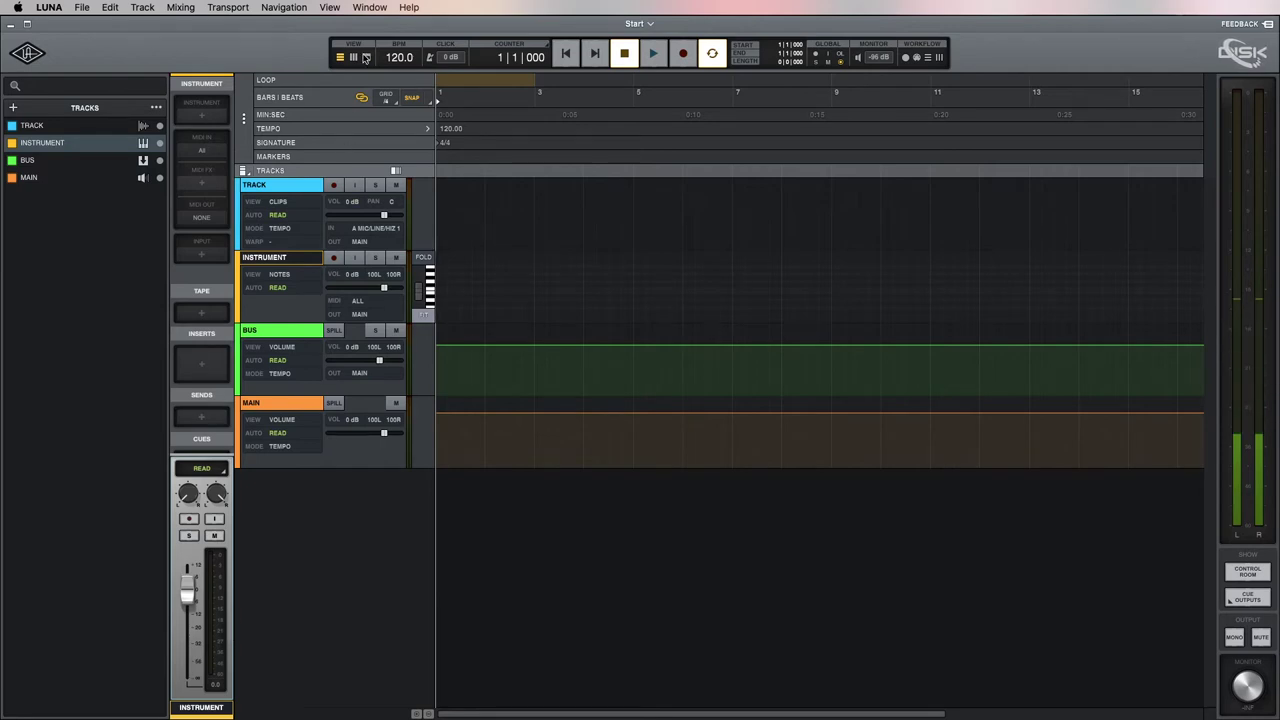
- Switch to the mixer display, and hide and restore its navigation area and tracks browser
mouse_move(366, 57)
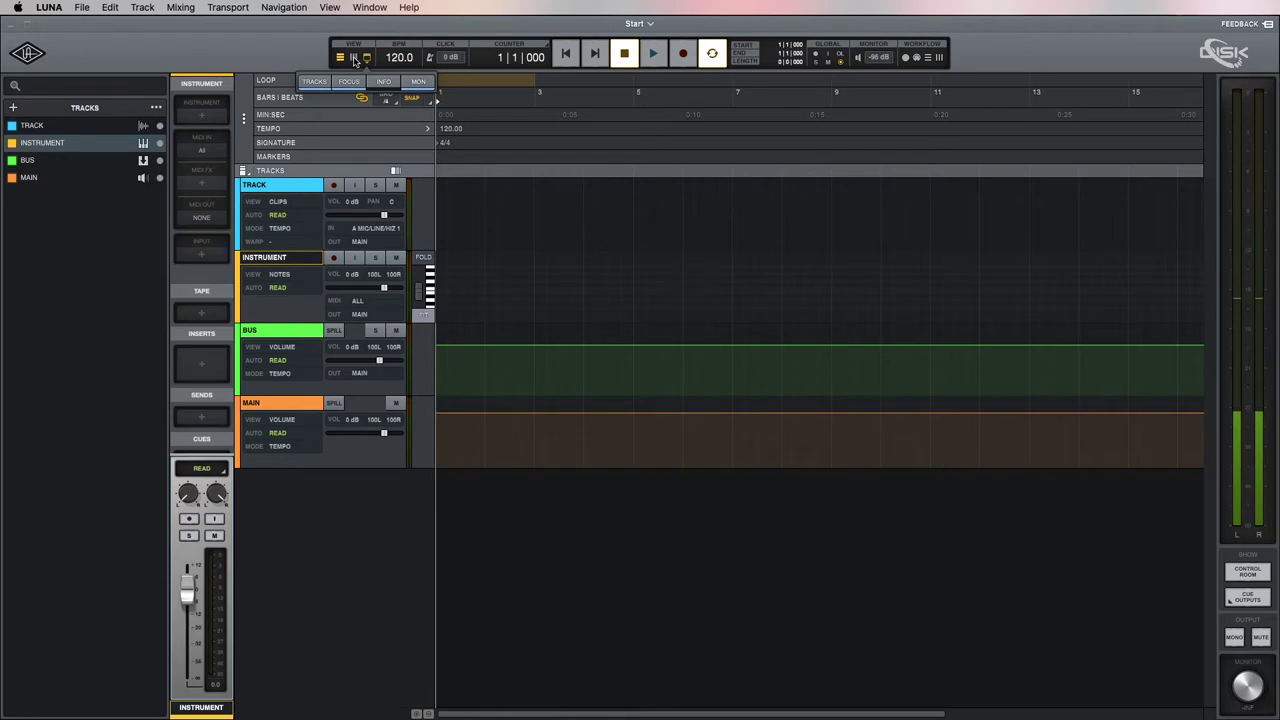
click(355, 59)
mouse_move(367, 60)
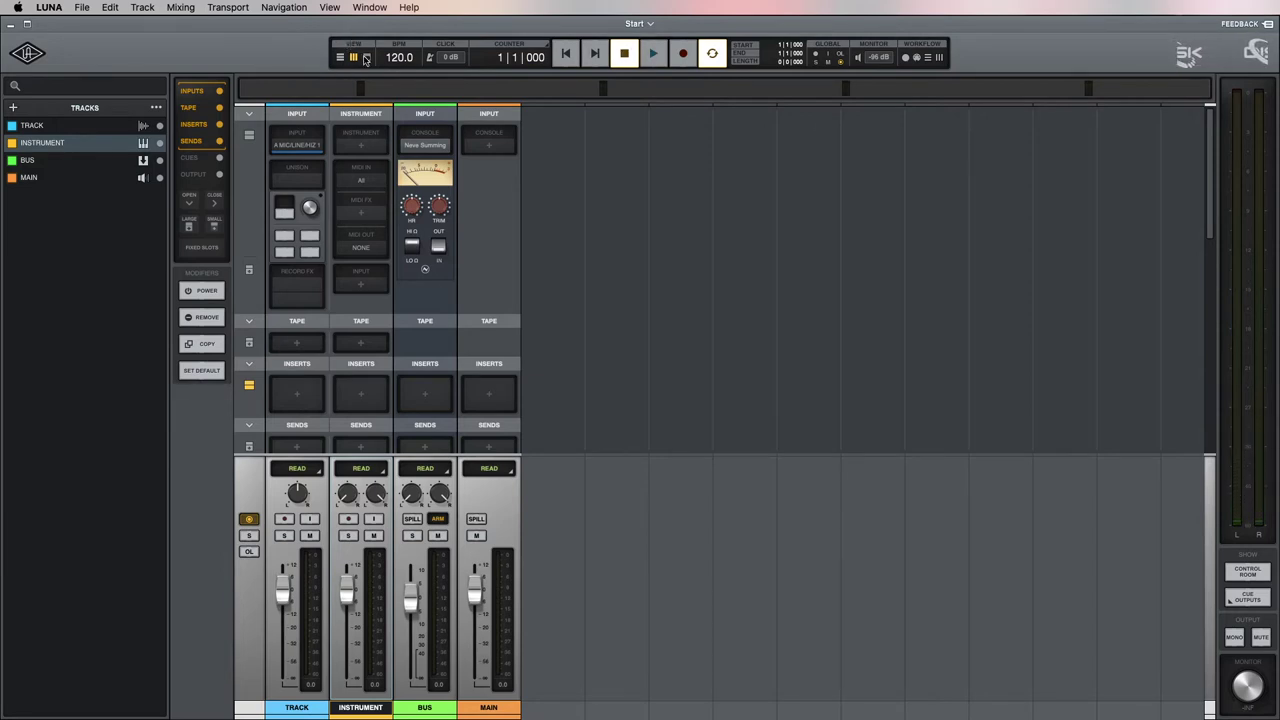
click(350, 82)
click(351, 83)
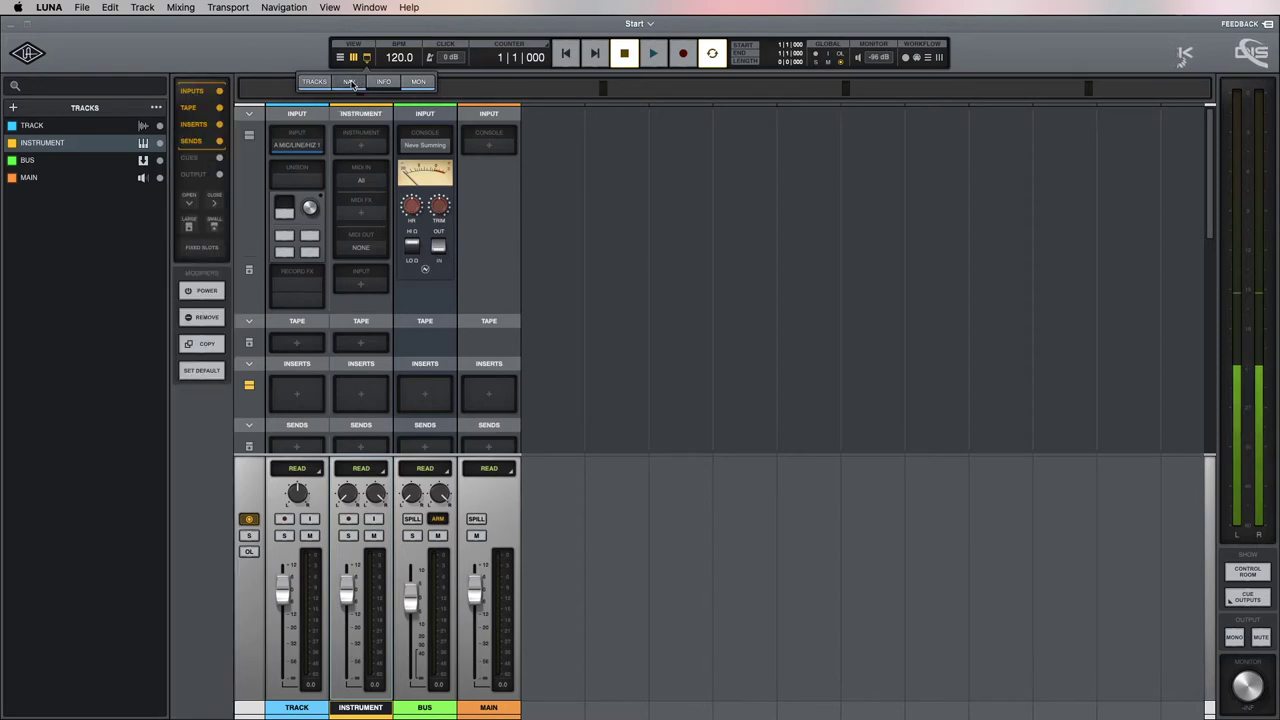
click(320, 83)
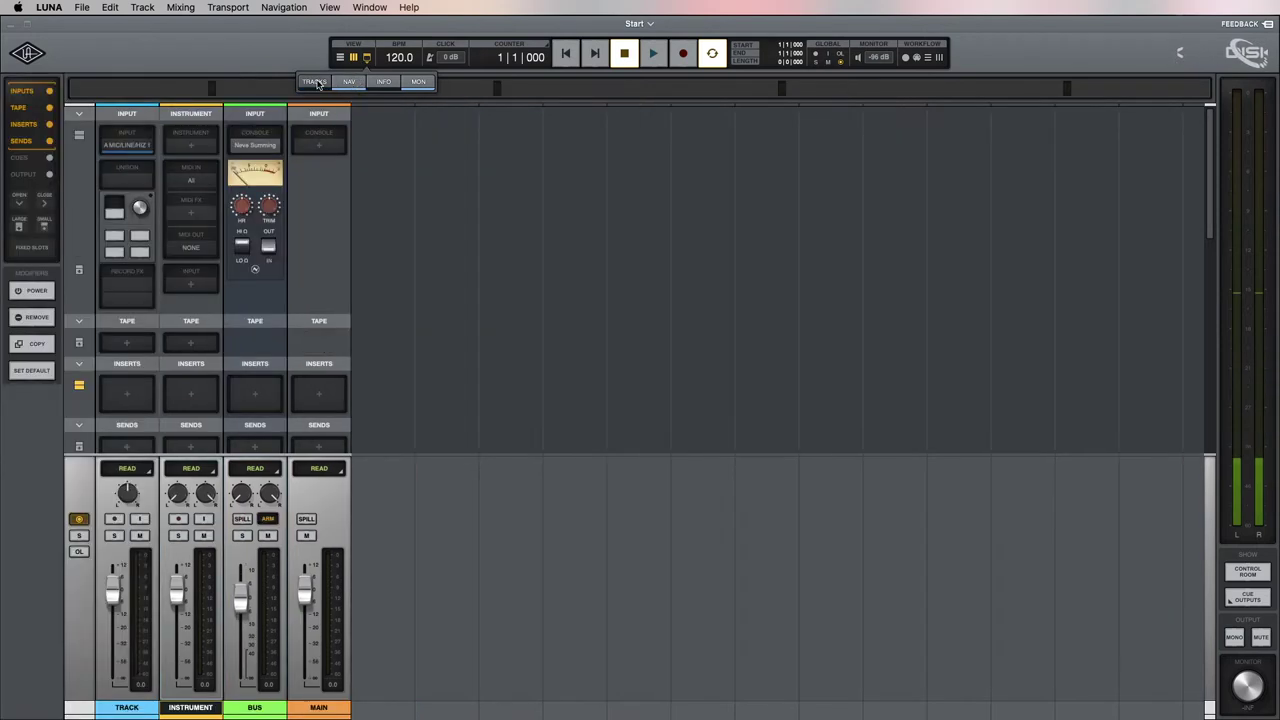
click(323, 85)
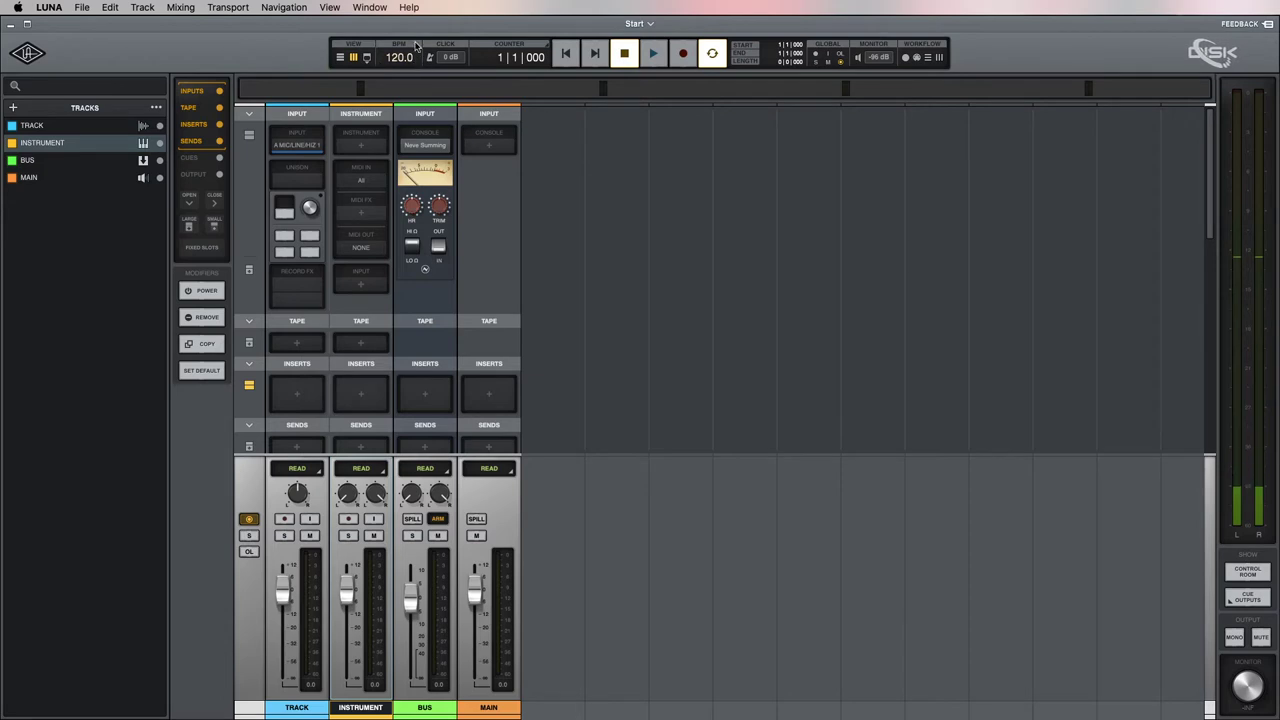
- Set the session tempo to 130 BPM
double_click(399, 58)
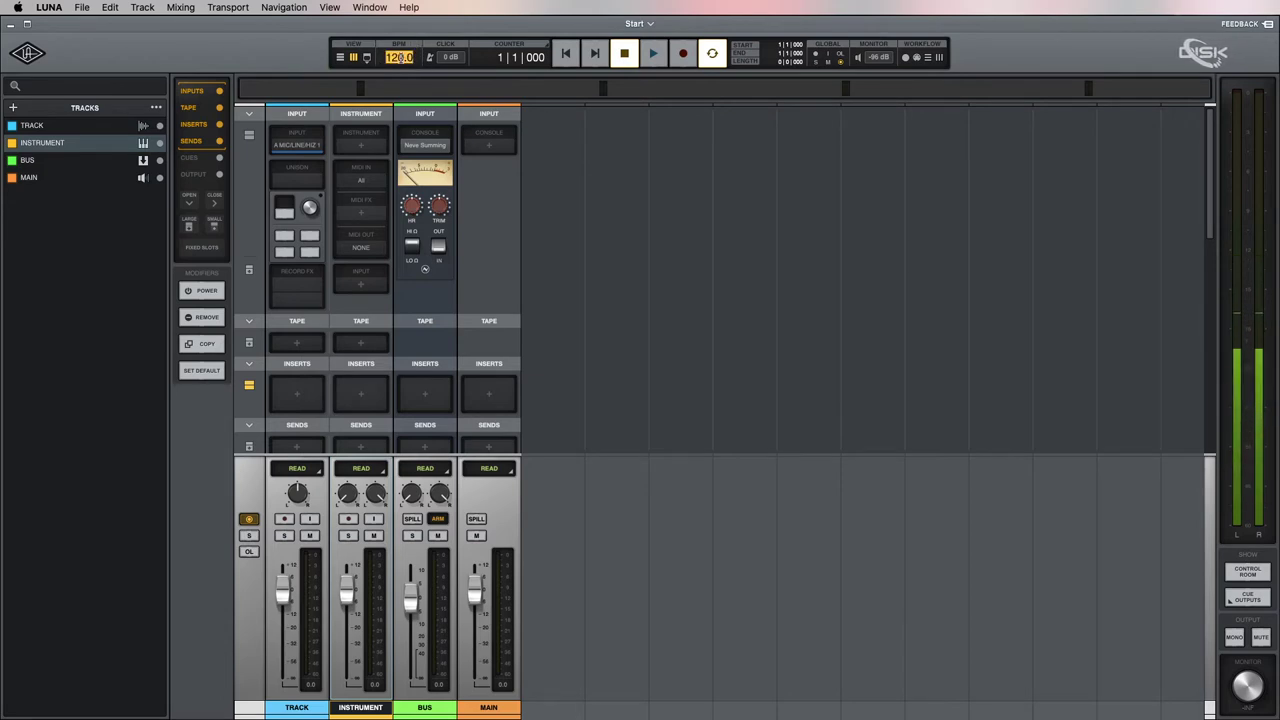
key(BackSpace)
text(130)
key(Return)
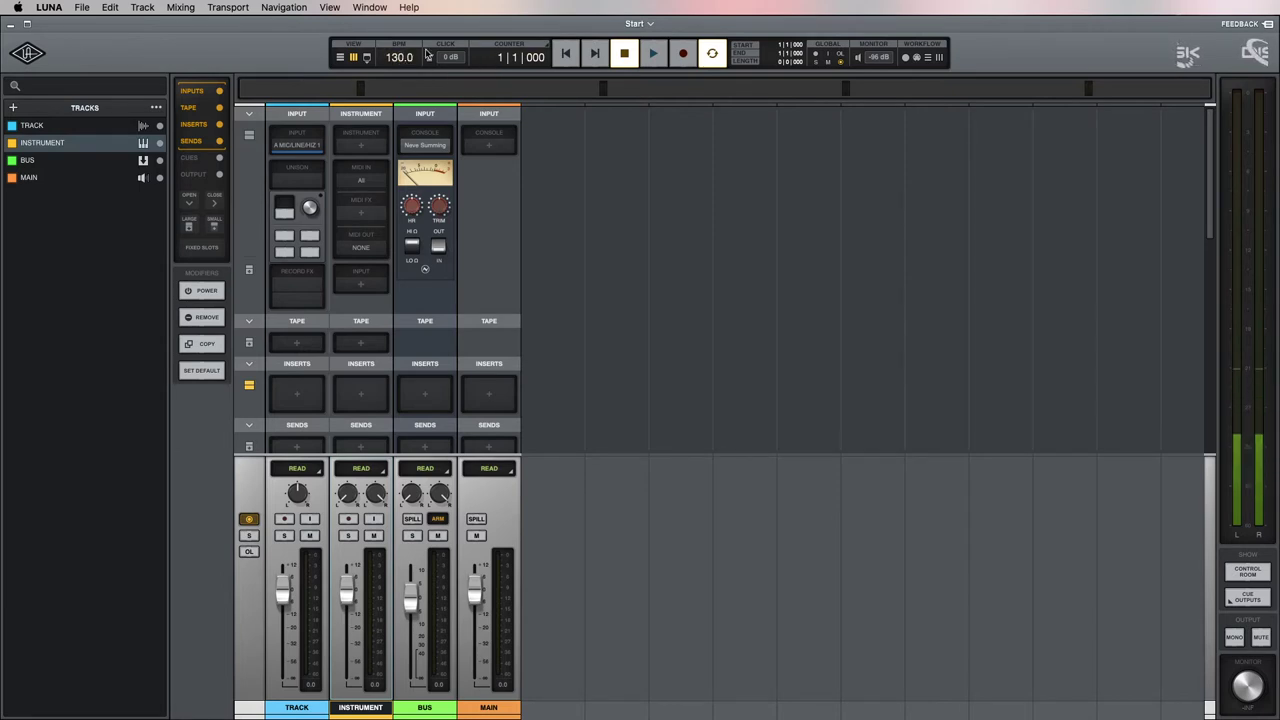
- Enable the click and lower its level to -39 dB
click(431, 58)
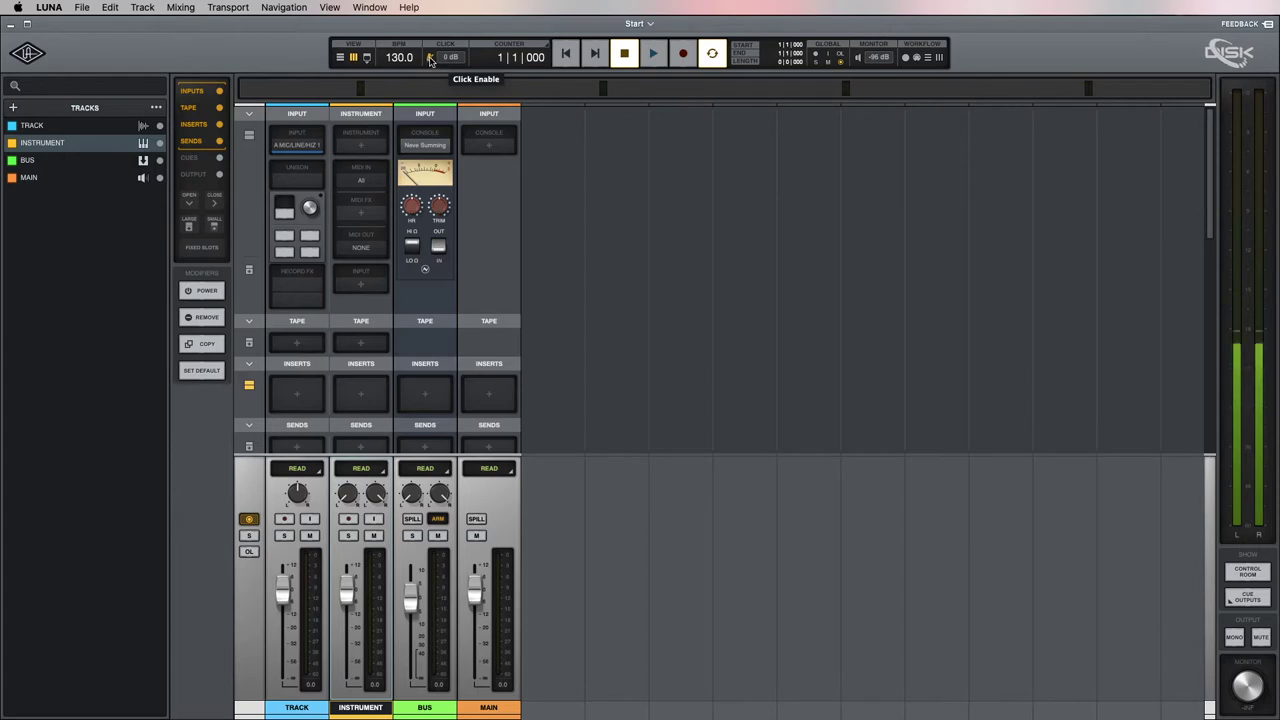
drag(448, 60, 459, 253)
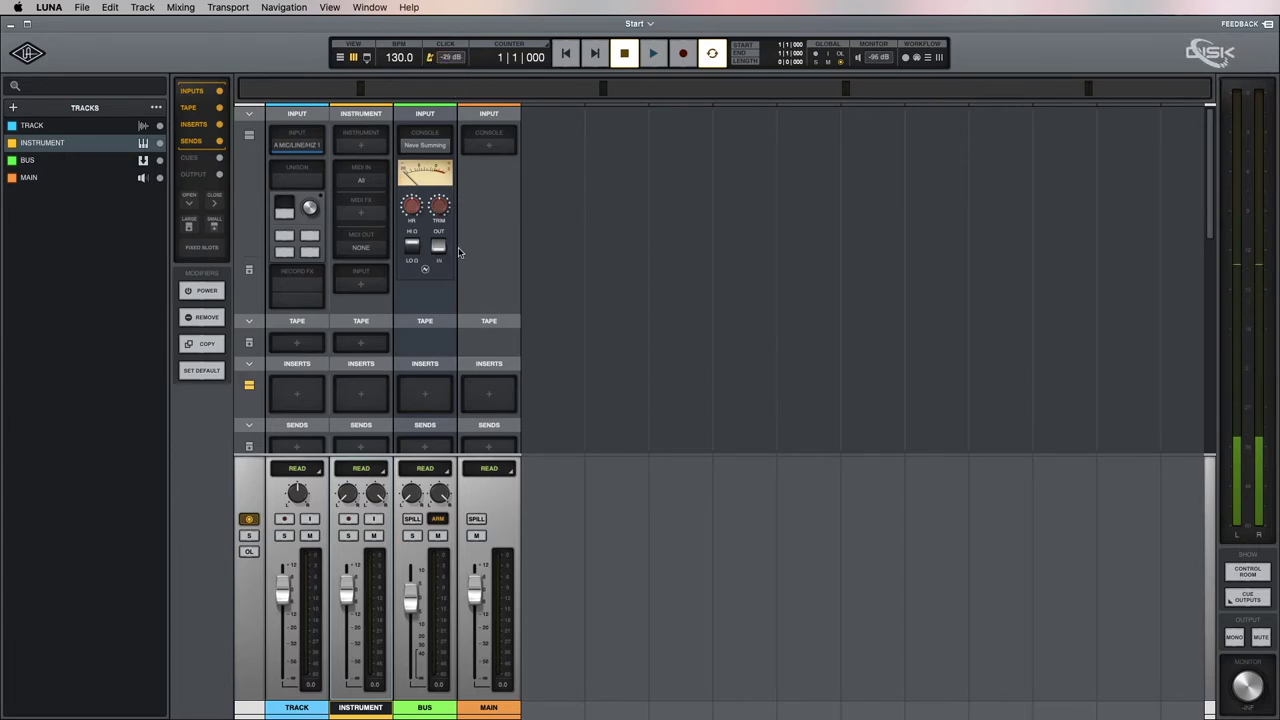
- Start playback in the timeline display and raise the click level to about -12 dB
click(341, 58)
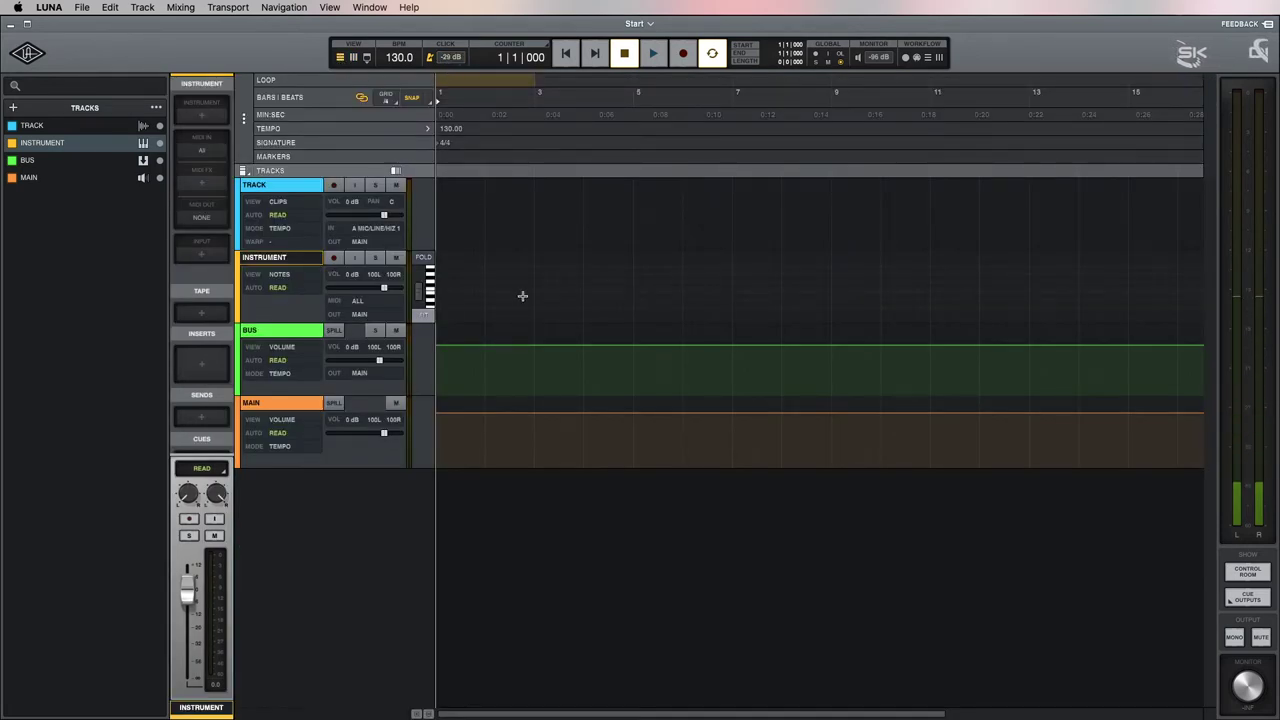
key(space)
click(430, 57)
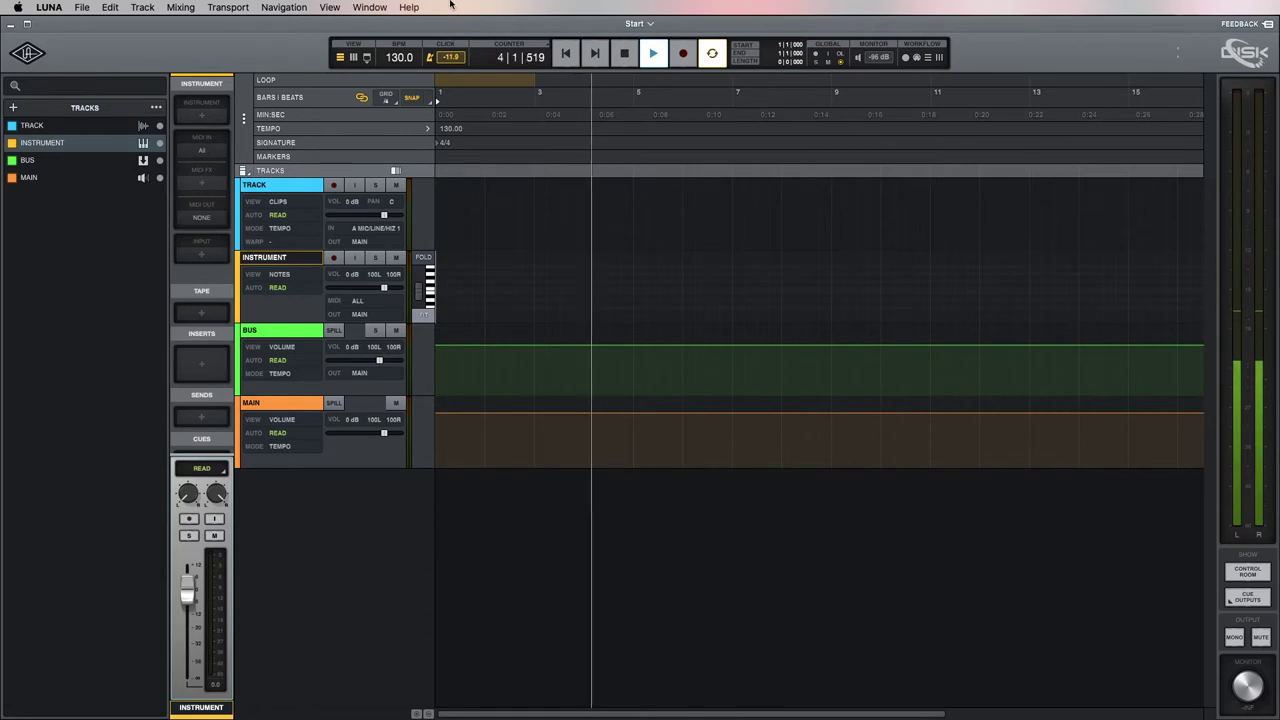
- Switch the click off and back on during playback, and set its level to -13 dB
click(430, 57)
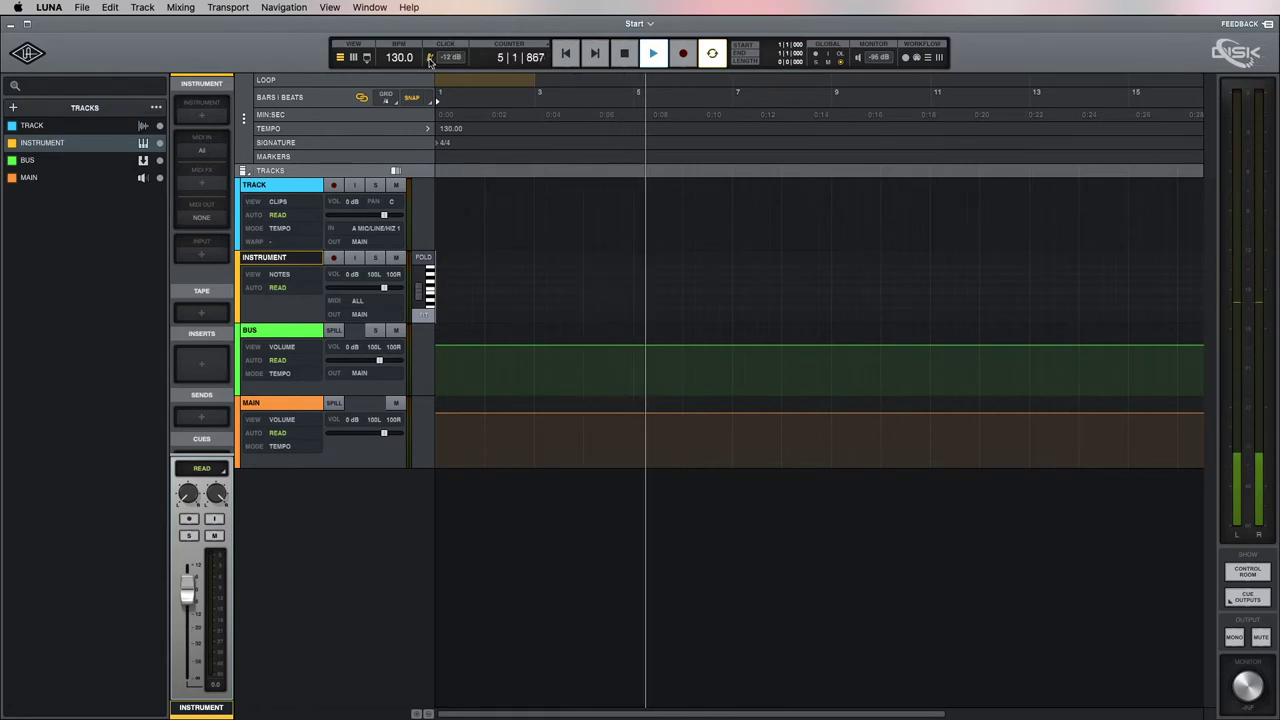
click(430, 57)
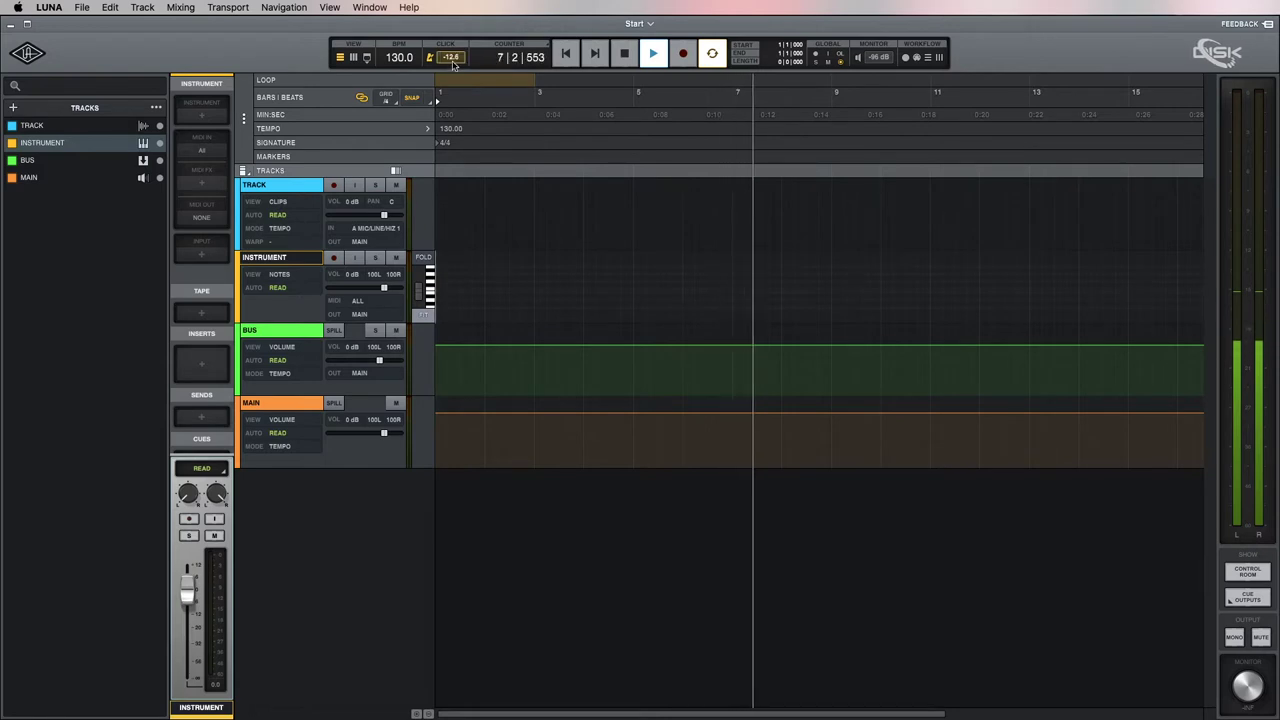
drag(453, 64, 455, 67)
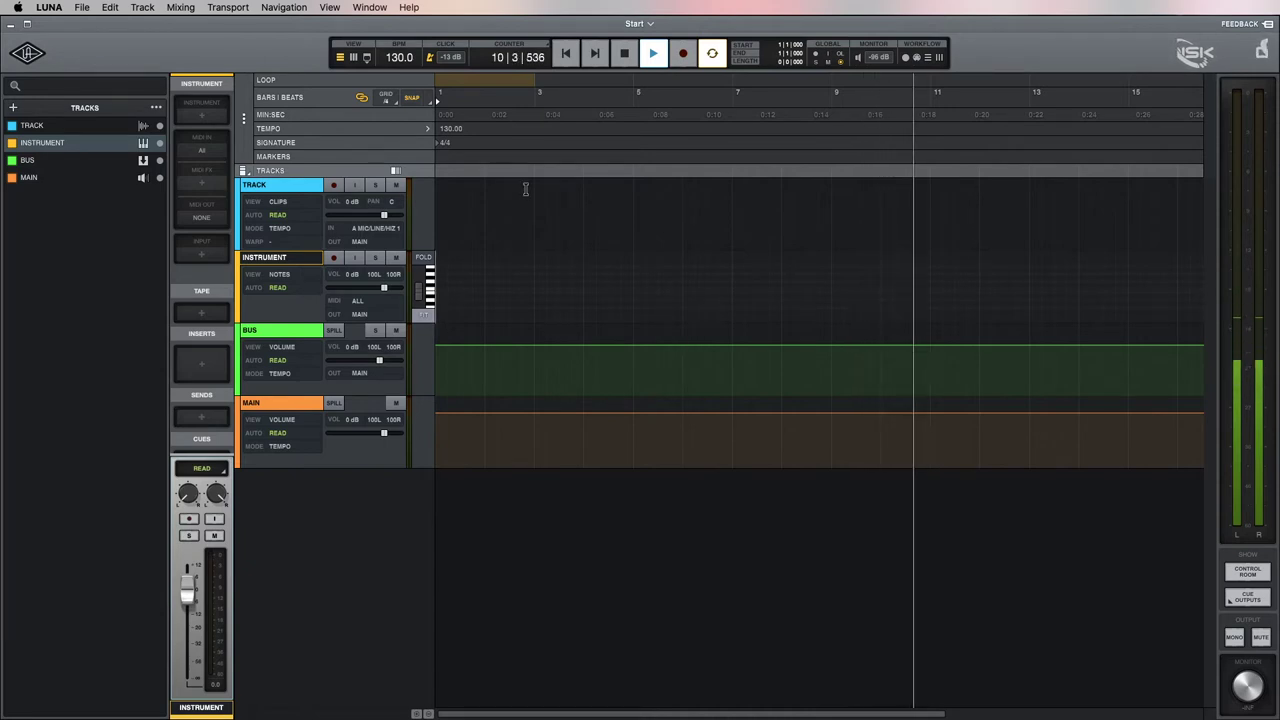
- Stop playback and switch the counter format to Min:Sec, to Samples and back to Min:Sec
key(space)
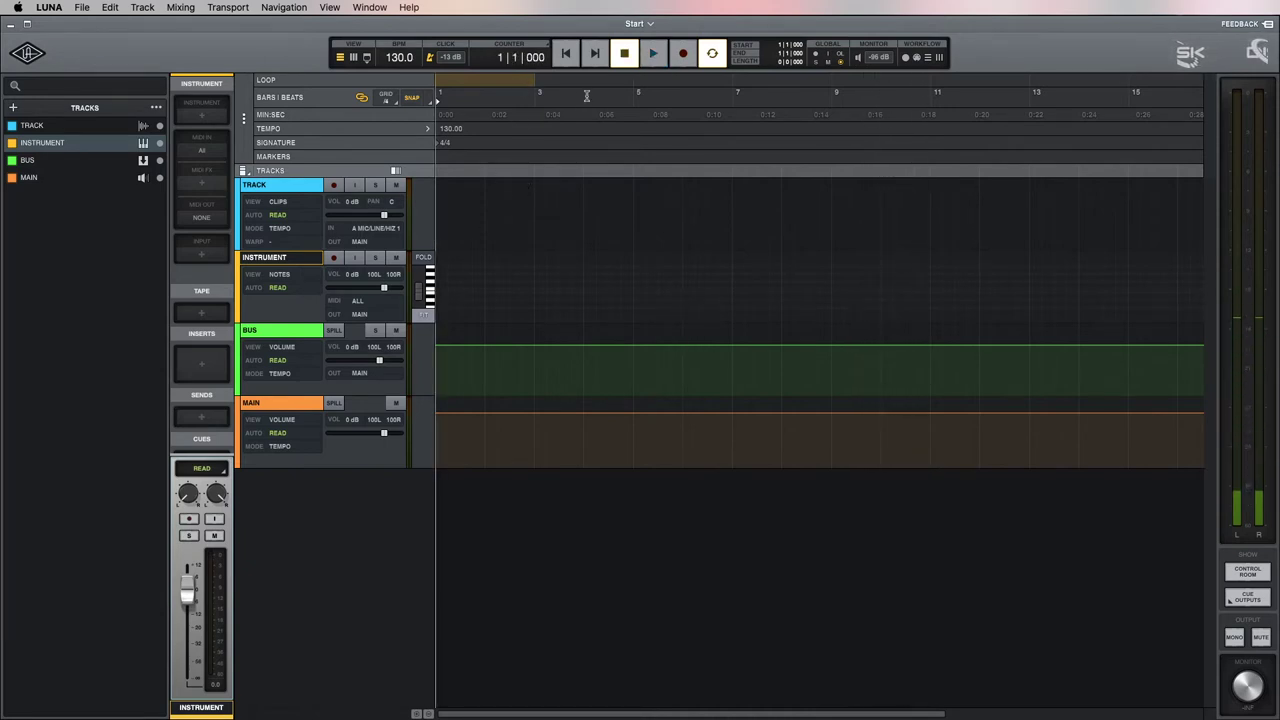
click(531, 47)
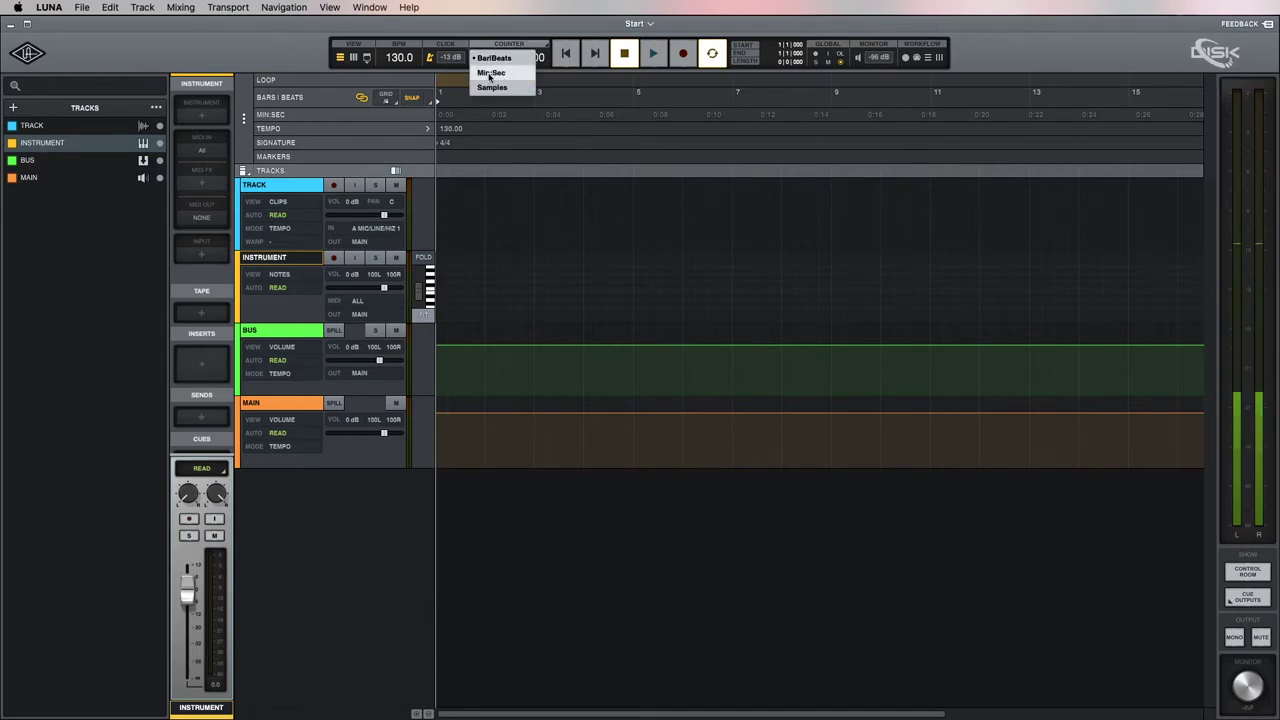
click(491, 73)
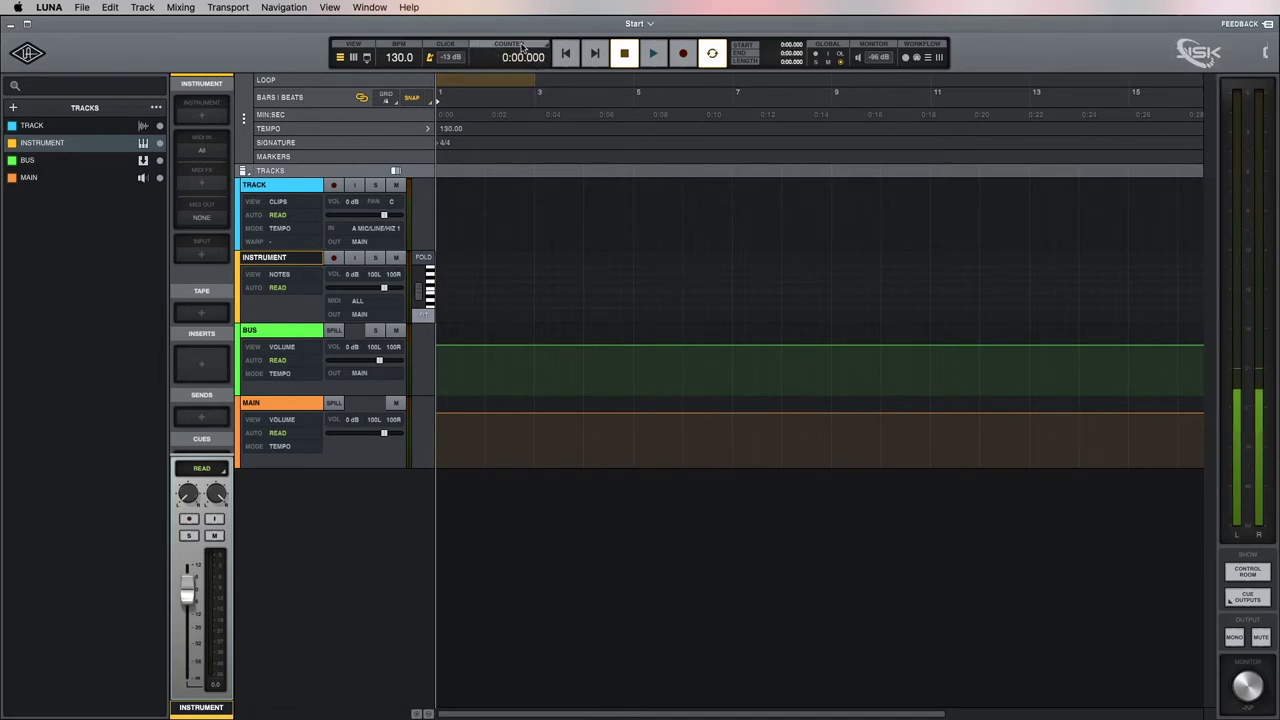
click(521, 47)
click(506, 87)
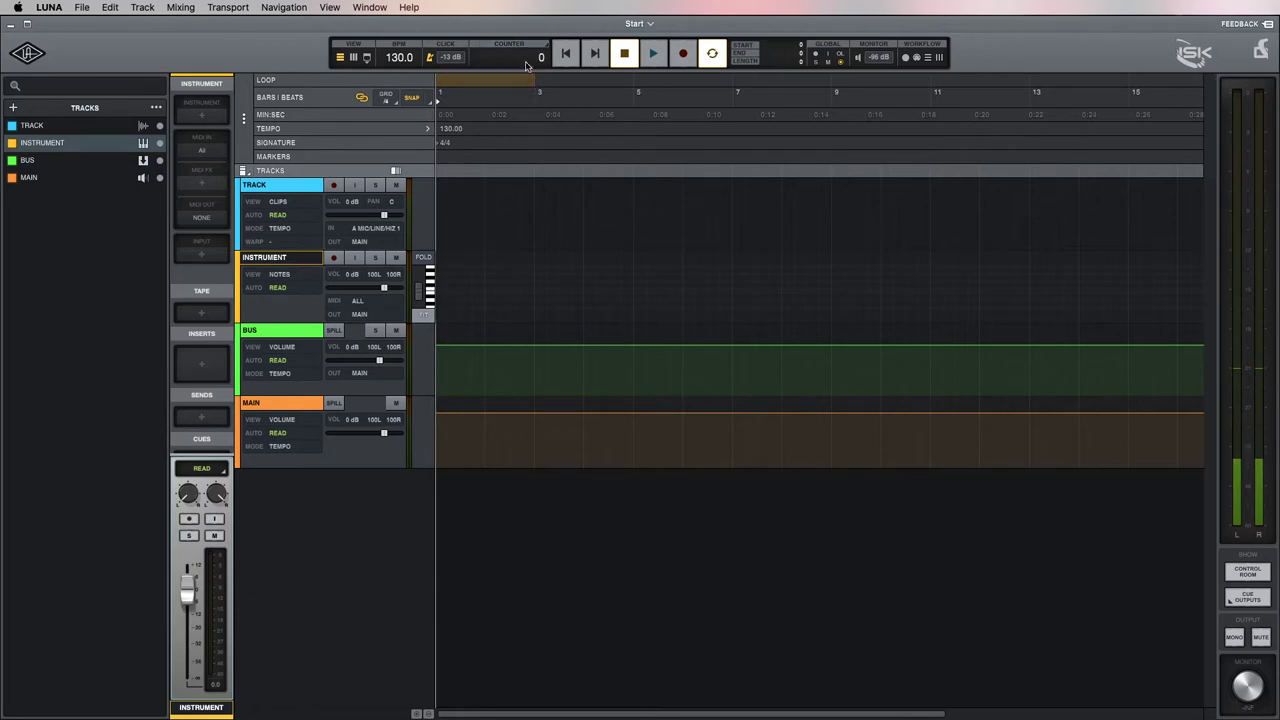
click(519, 54)
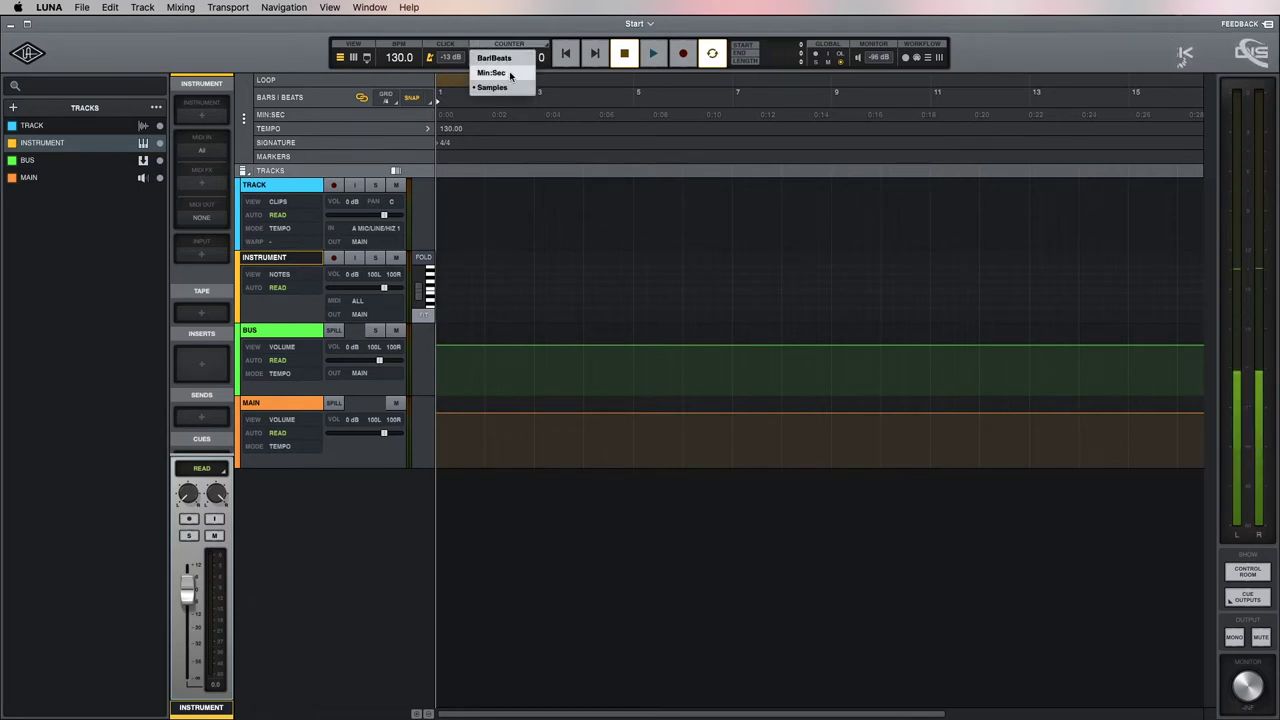
click(512, 73)
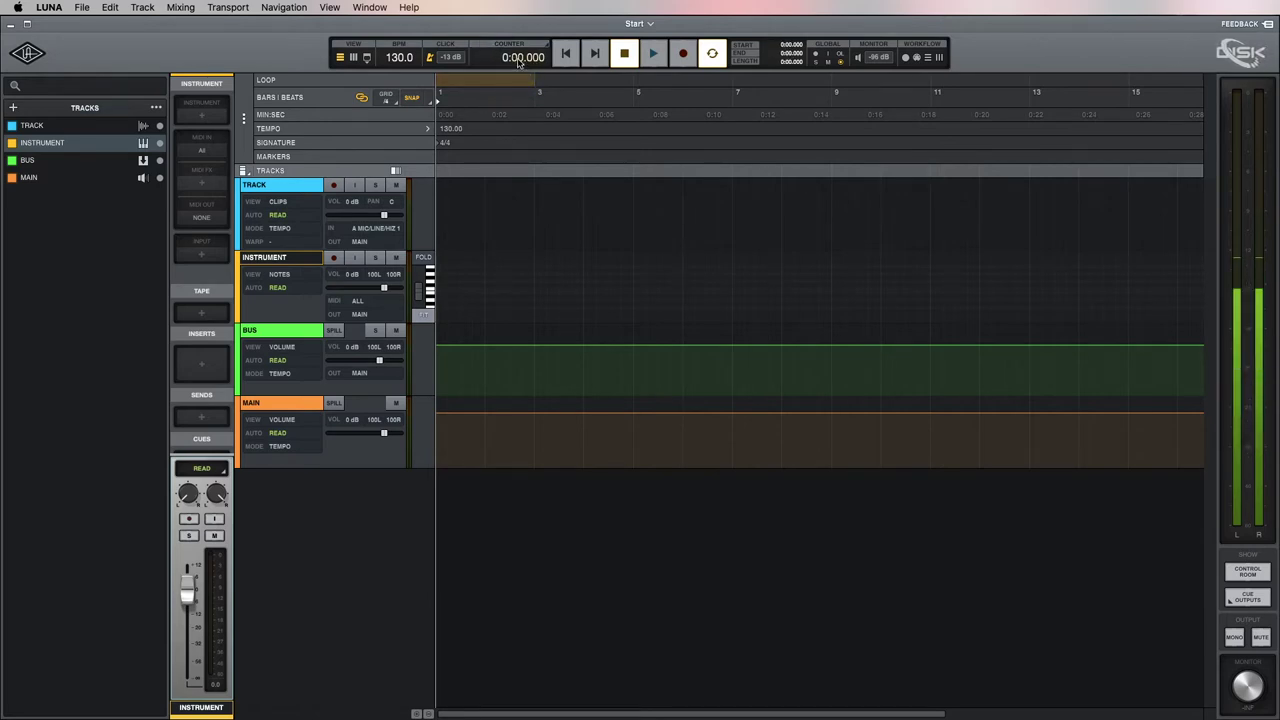
- Move the playhead to 0:09.000 through the counter, play briefly from there and switch the click off
click(519, 62)
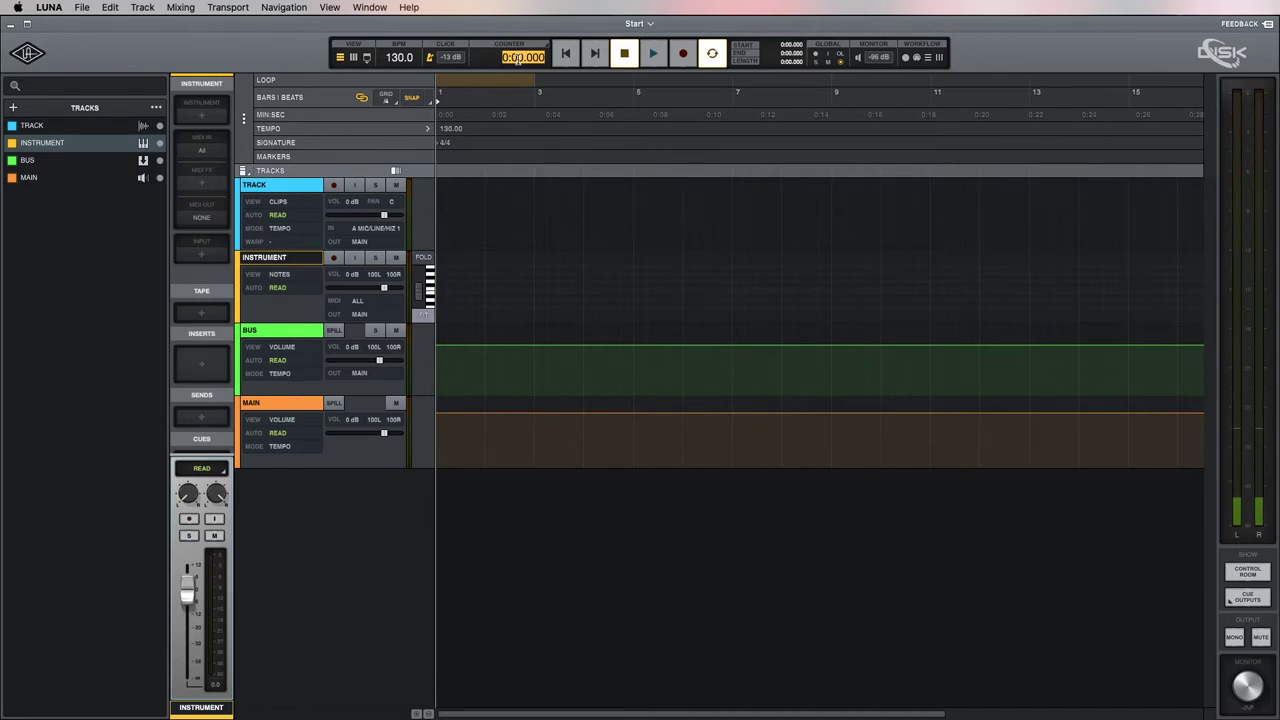
text(8)
key(Return)
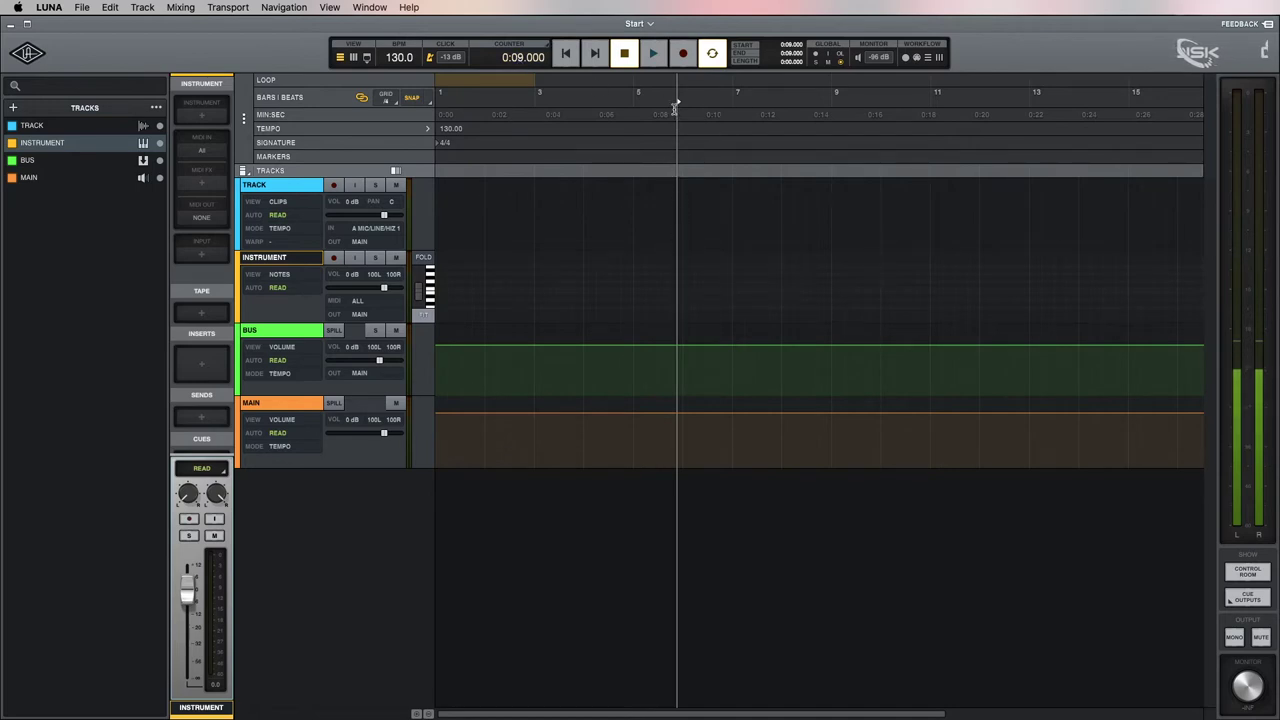
key(space)
key(space)
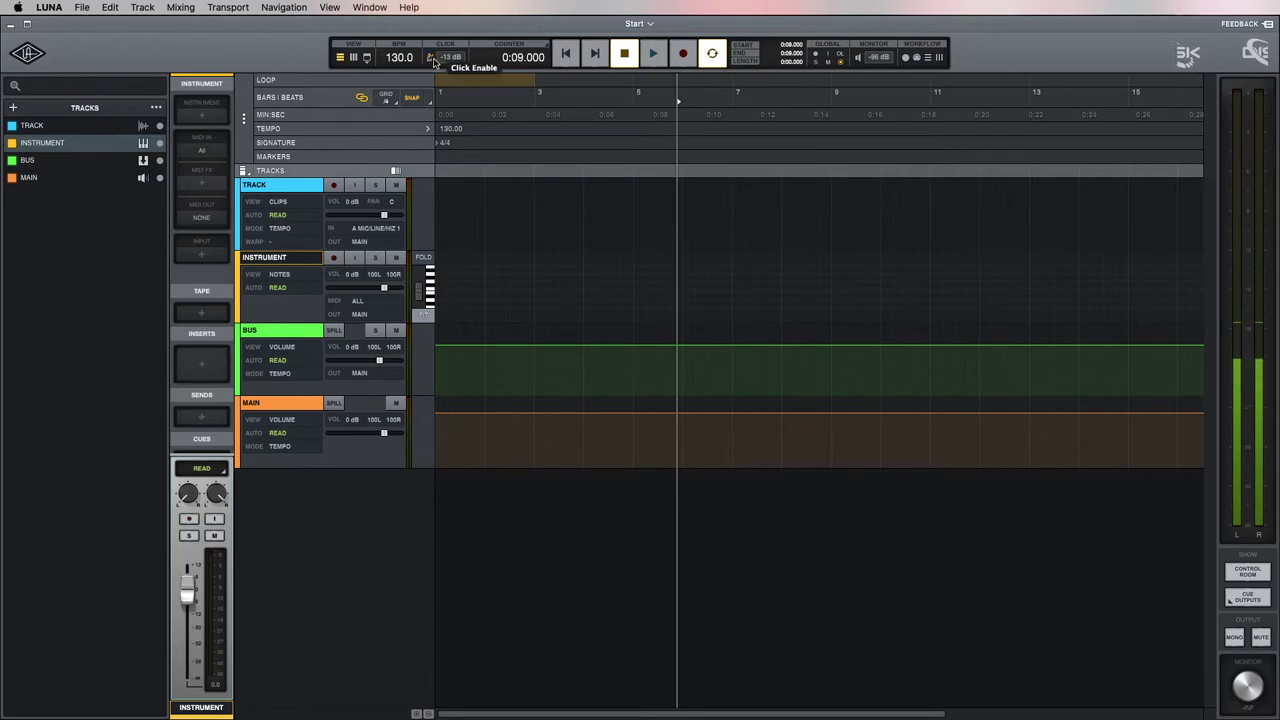
- Set the counter format to Bar|Beats, move the playhead to bar 5 and play briefly from there
click(507, 58)
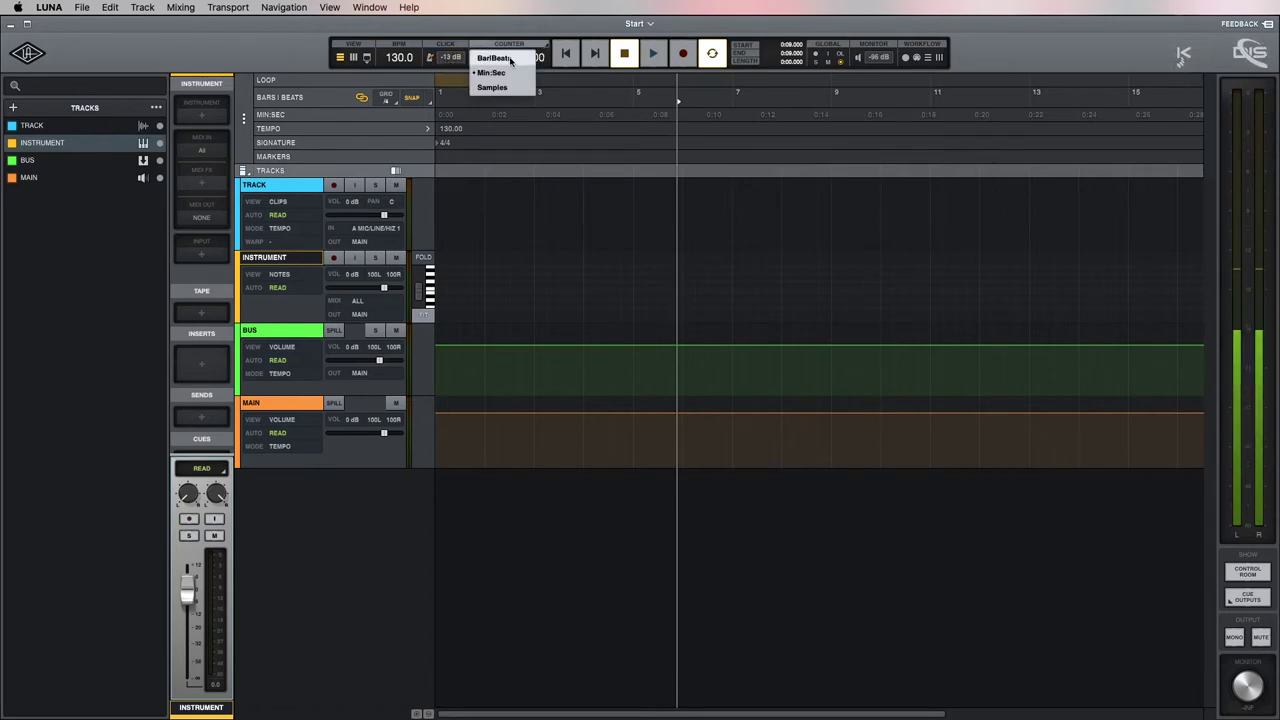
click(509, 59)
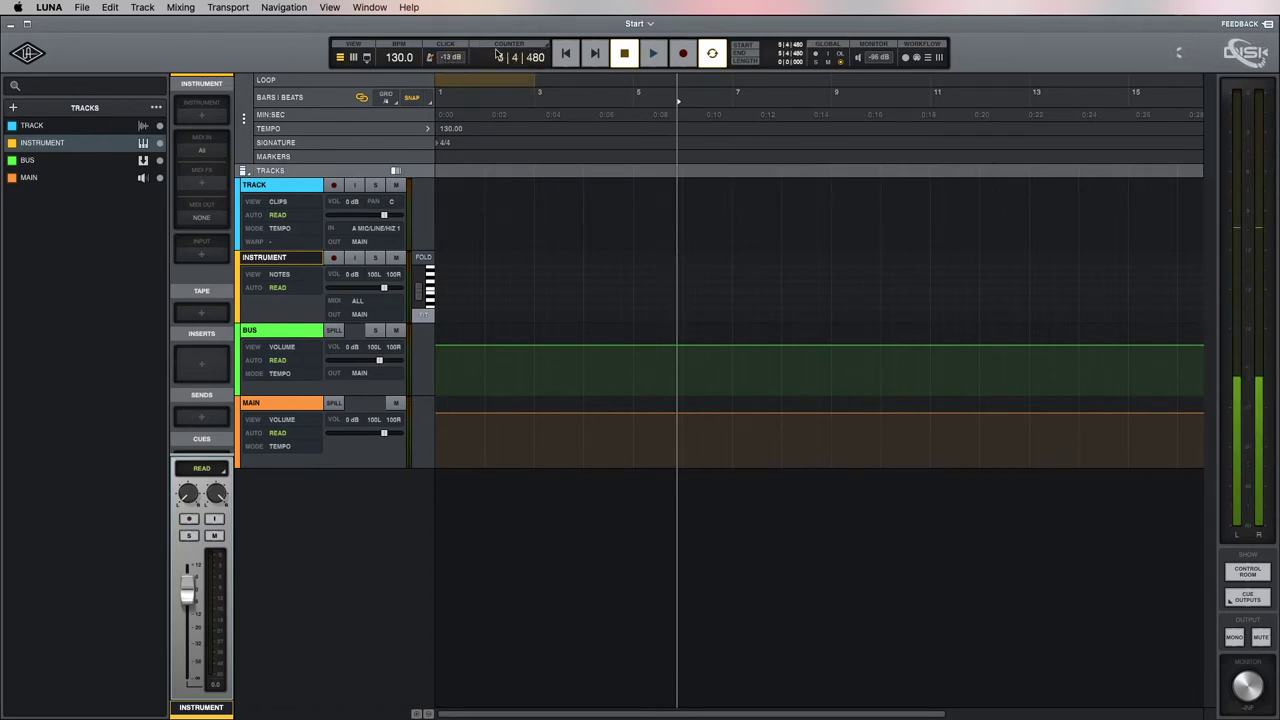
text(5)
key(Return)
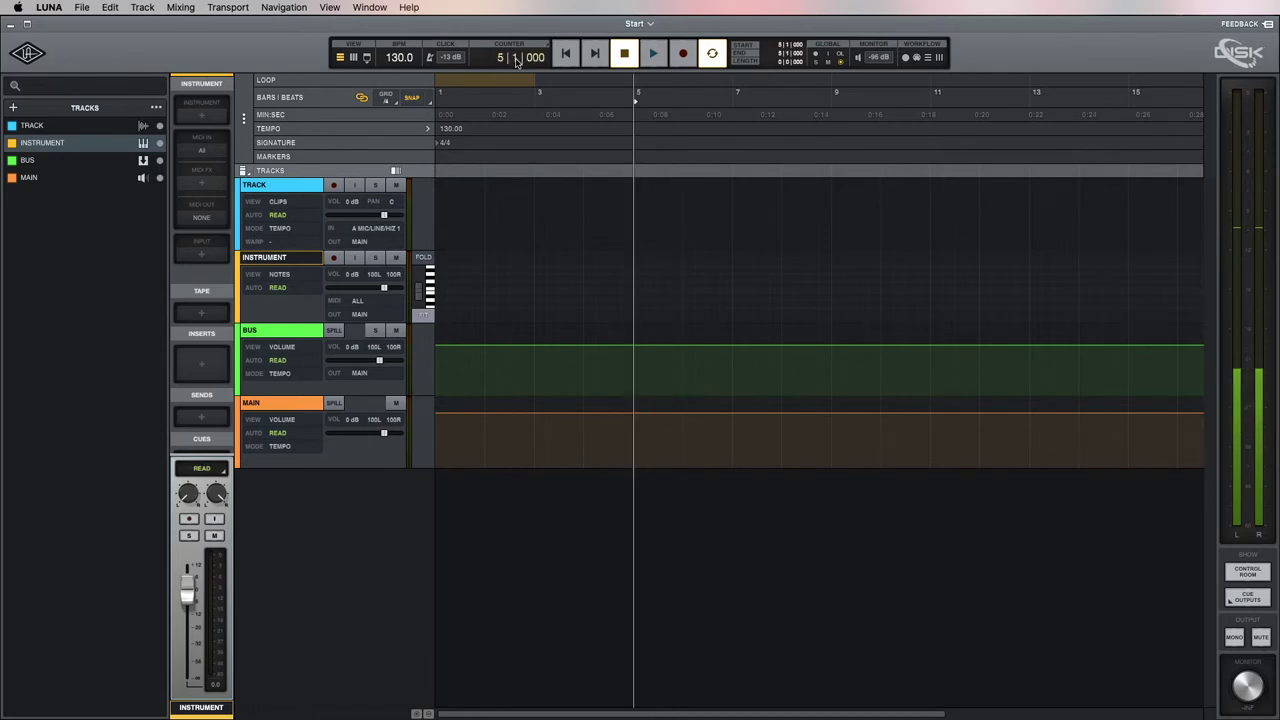
key(space)
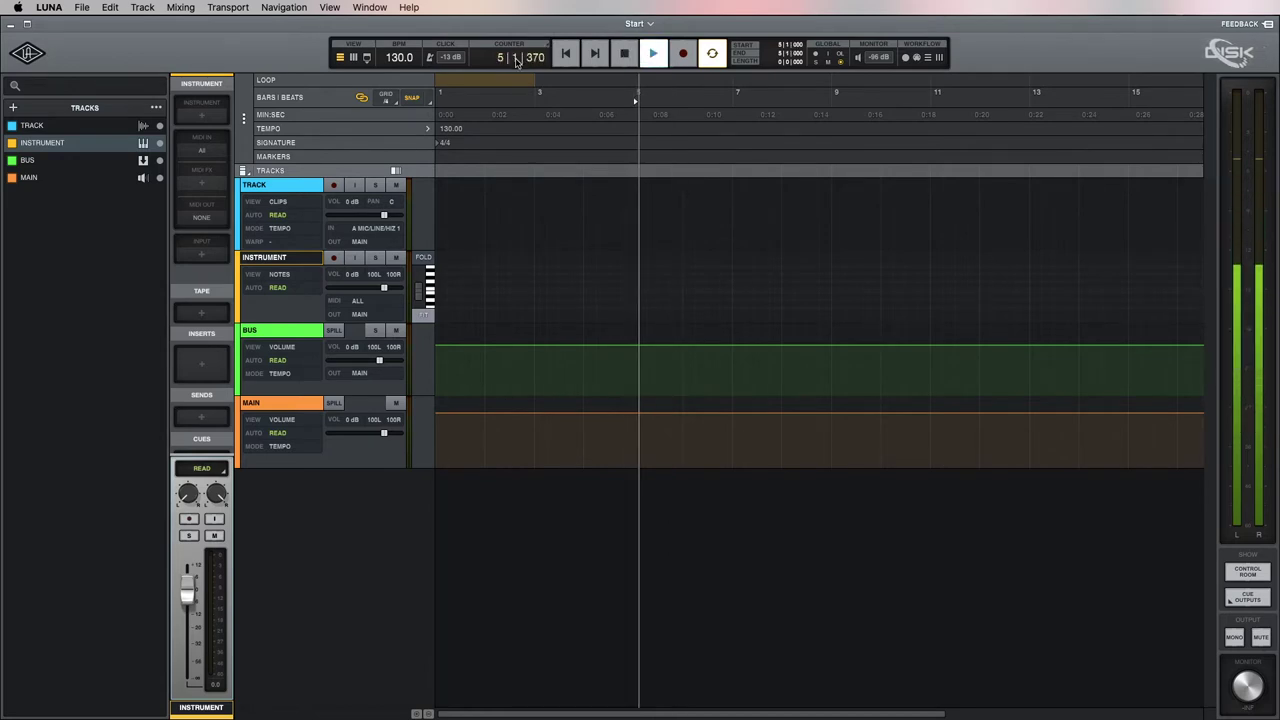
key(space)
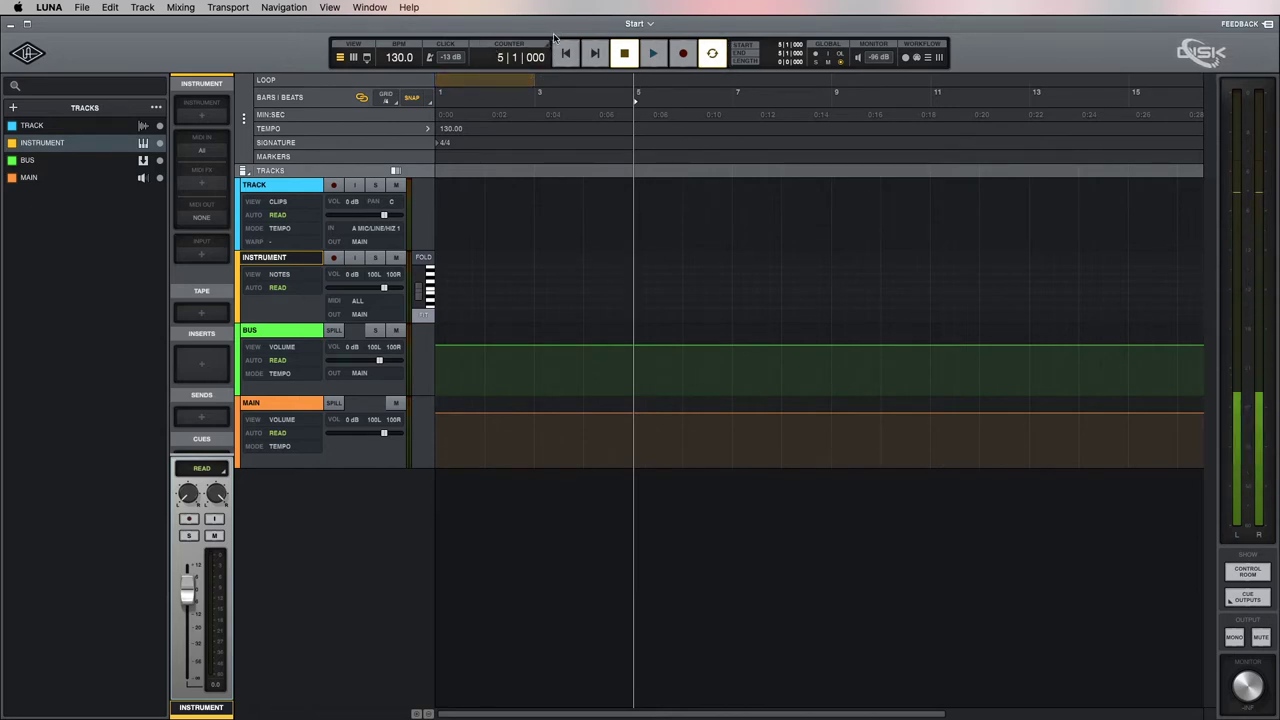
- Return the playhead to the session start and select the range from bar 4 to bar 5 on the TRACK track
click(578, 56)
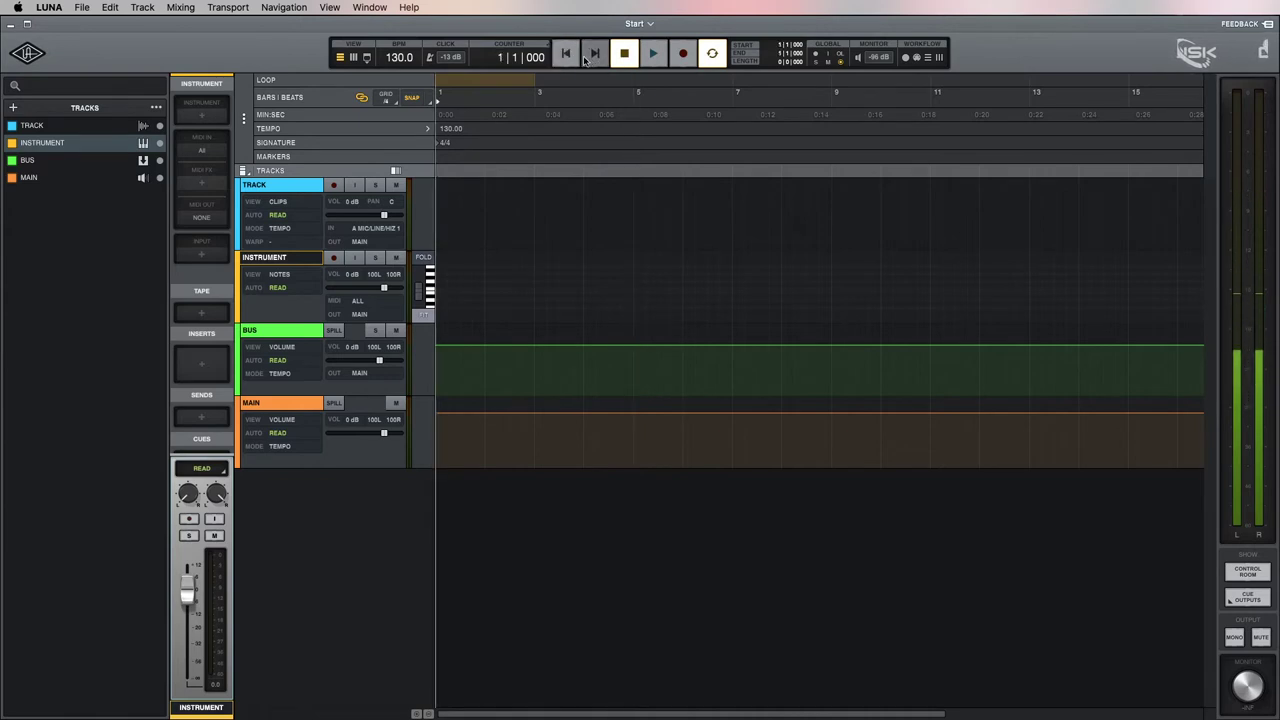
click(716, 57)
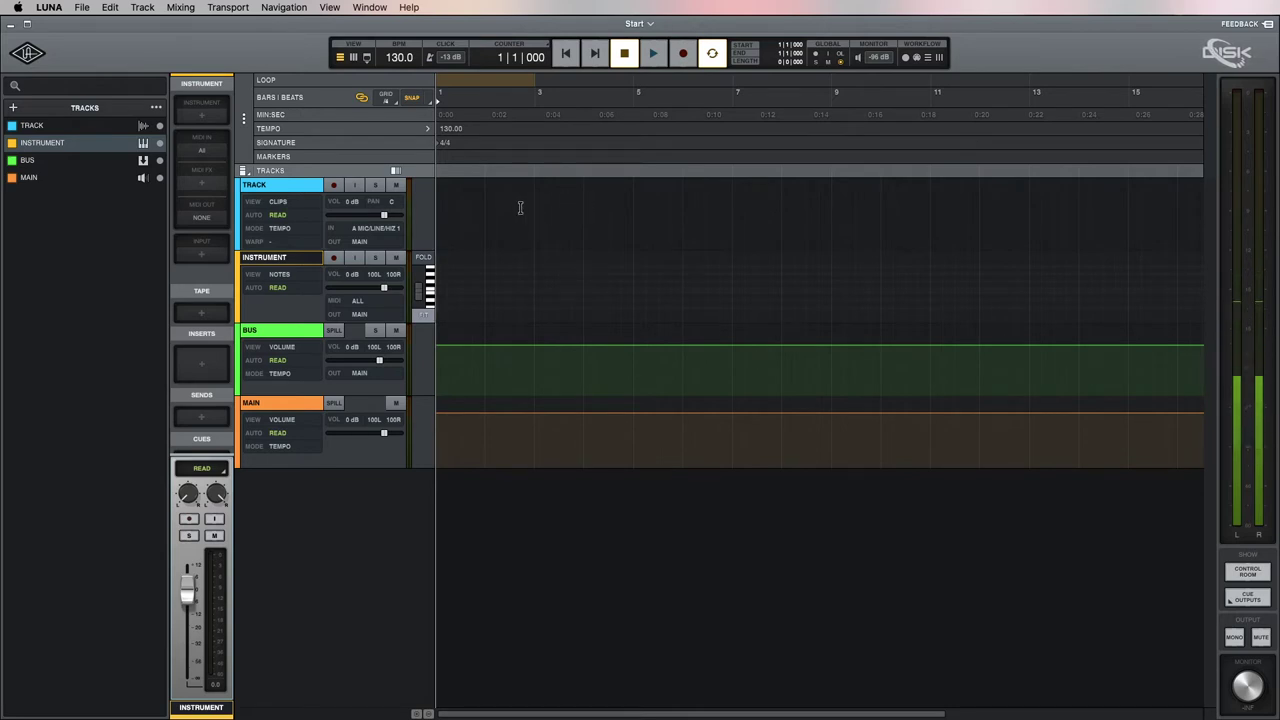
drag(583, 202, 630, 204)
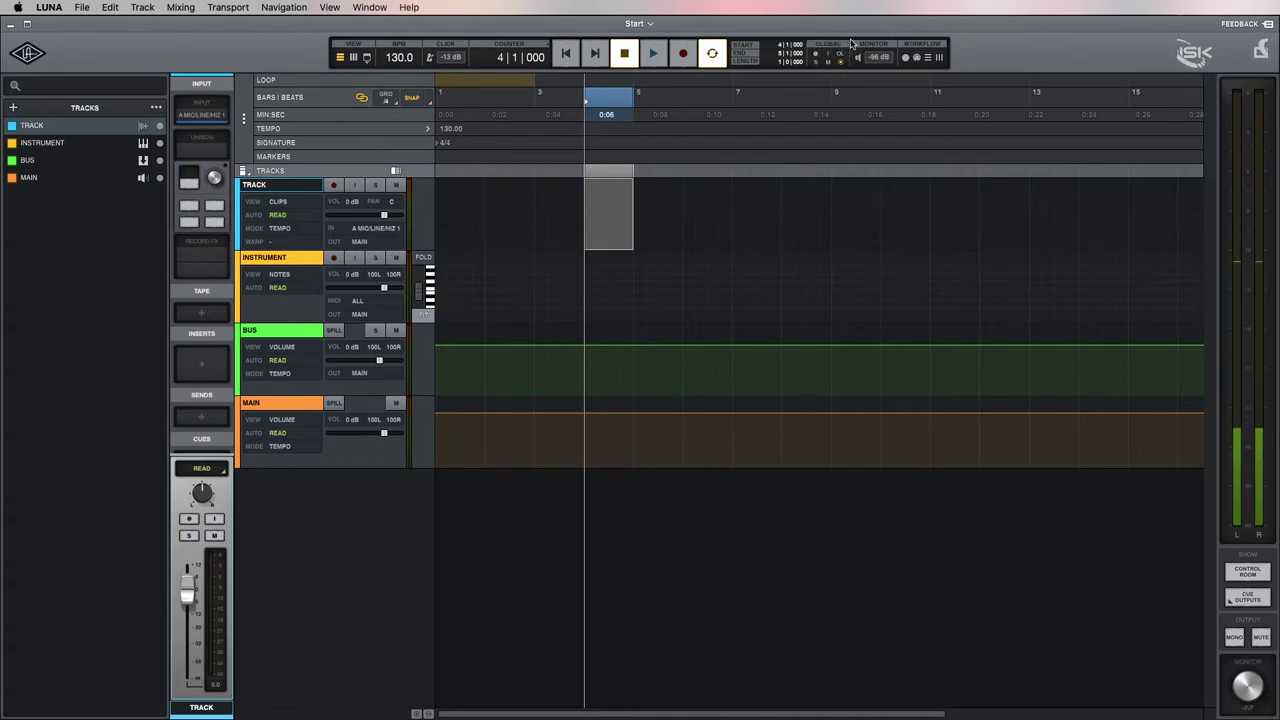
- Record-enable and input-monitor the TRACK and INSTRUMENT tracks in turn, clearing each state with the matching global control
click(334, 186)
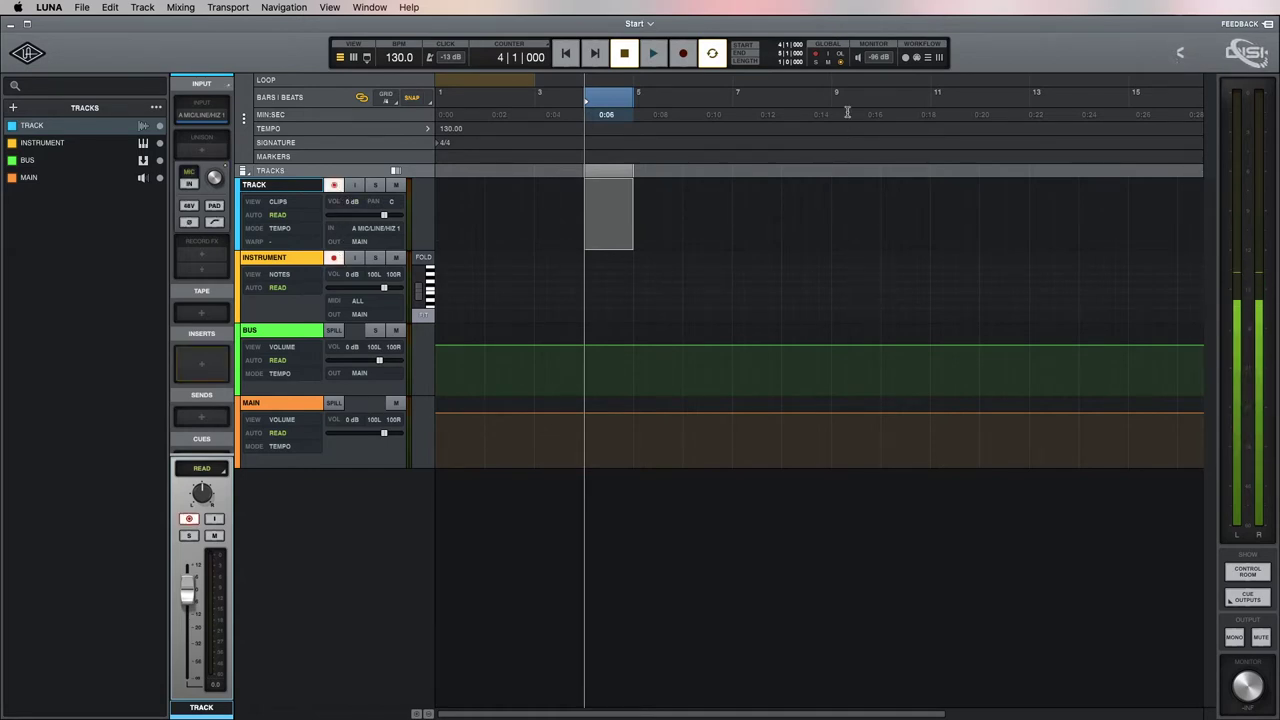
click(816, 56)
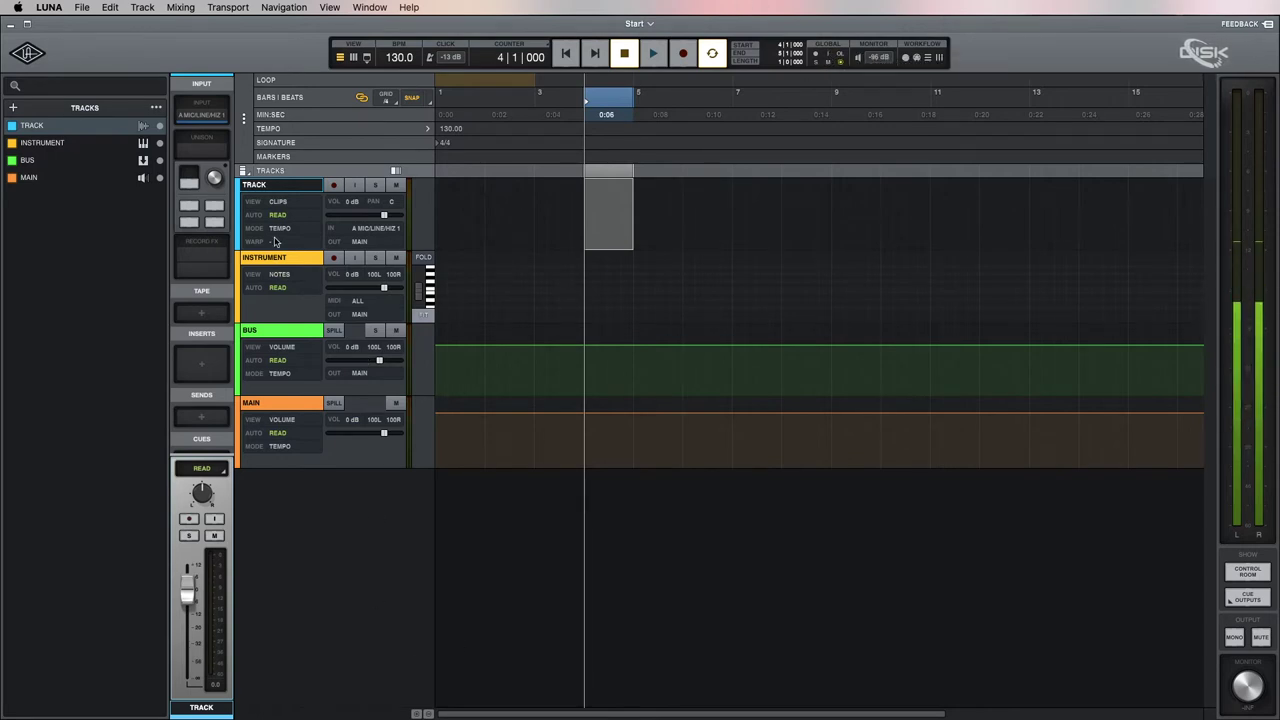
click(354, 190)
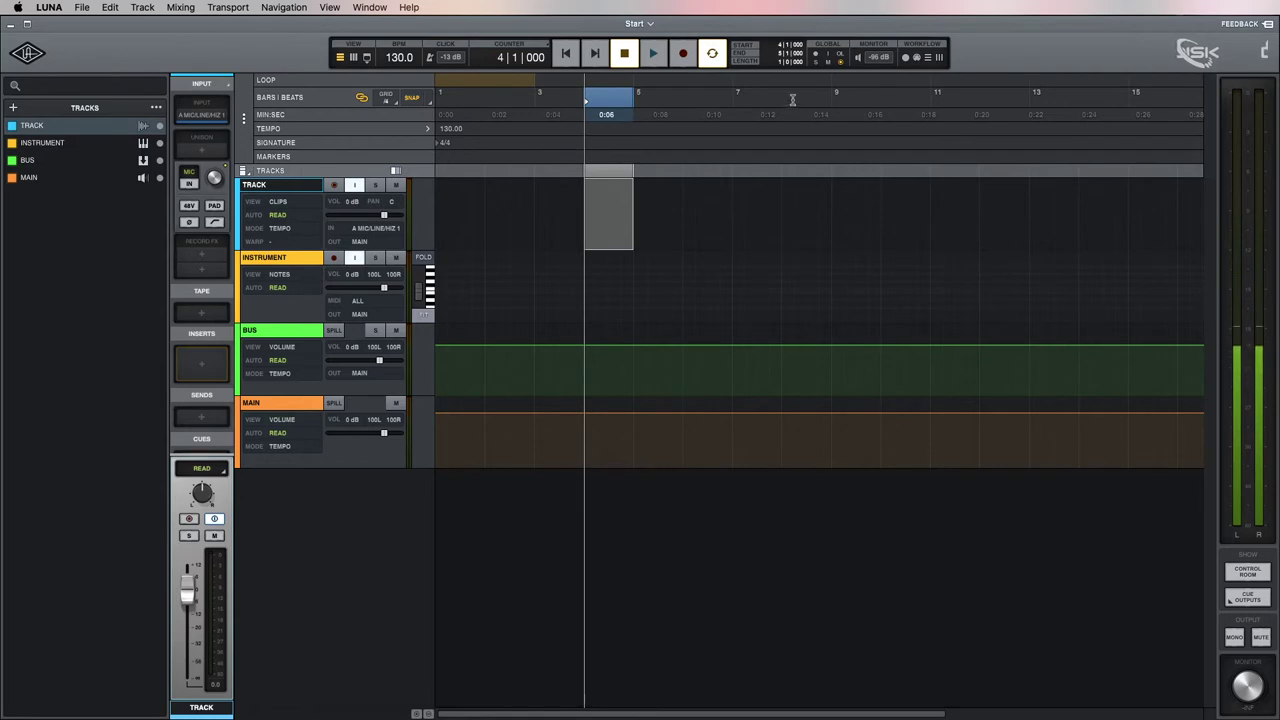
click(828, 55)
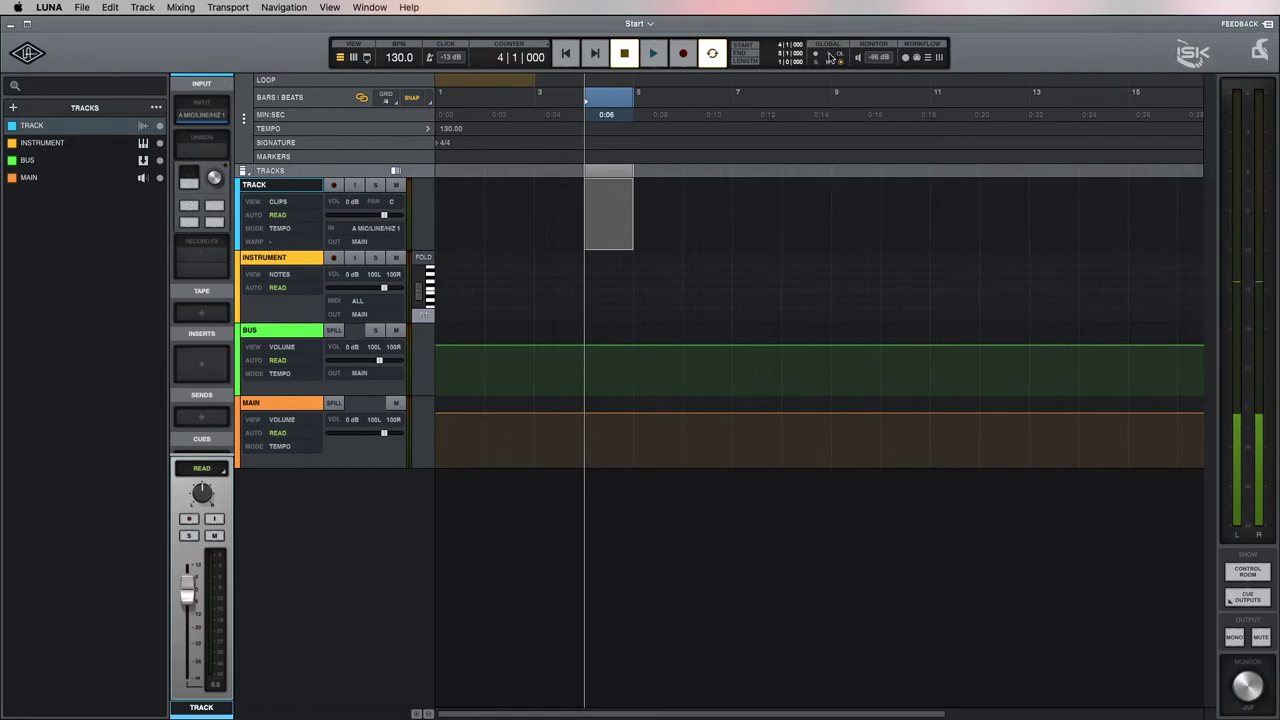
click(354, 185)
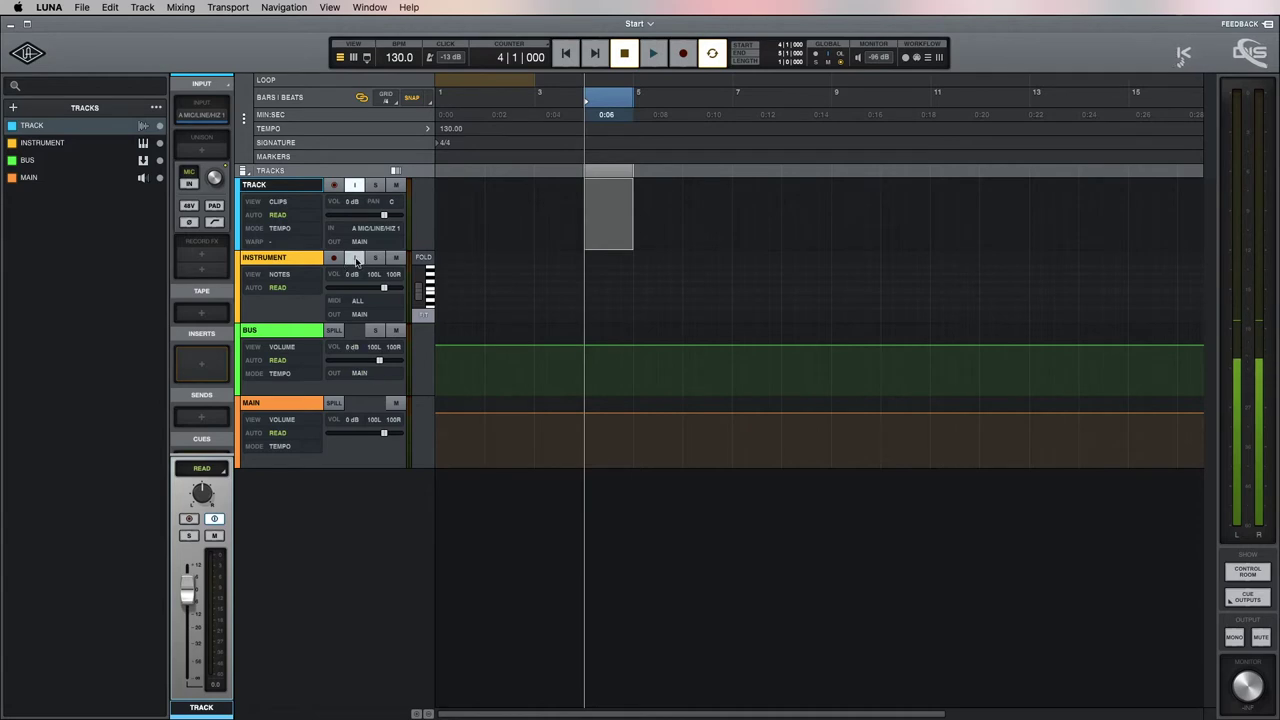
click(354, 257)
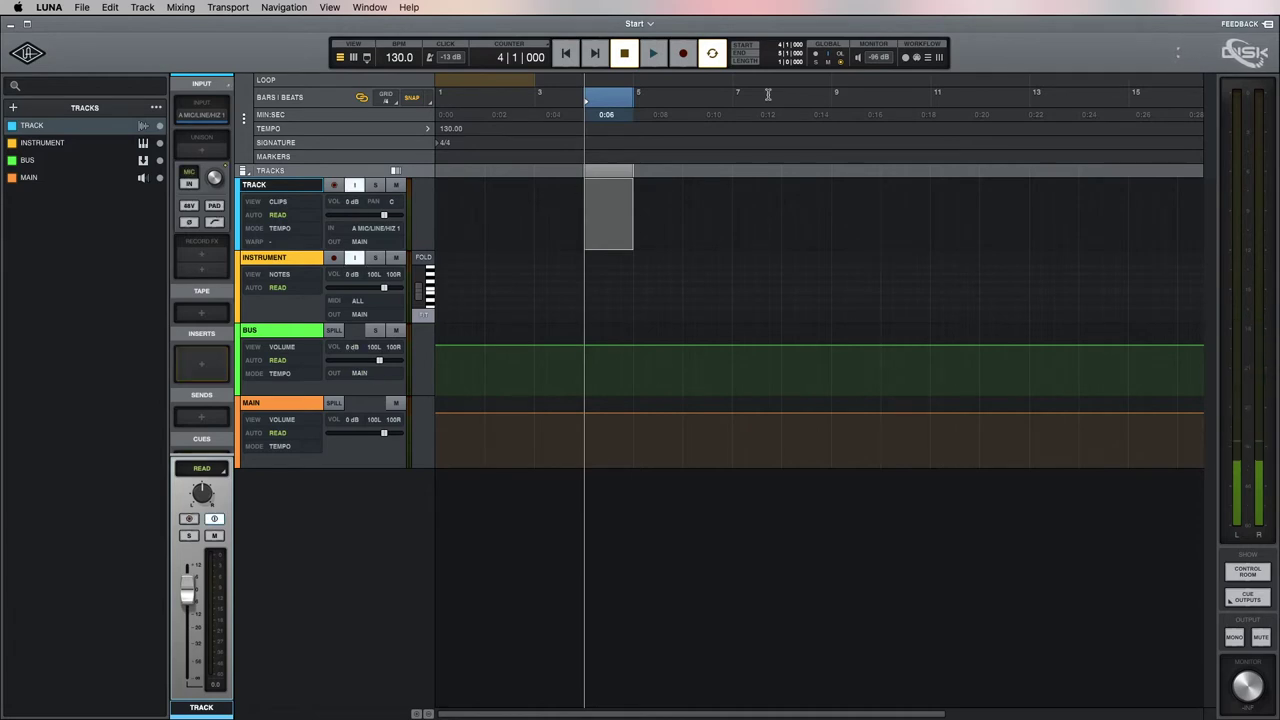
click(829, 59)
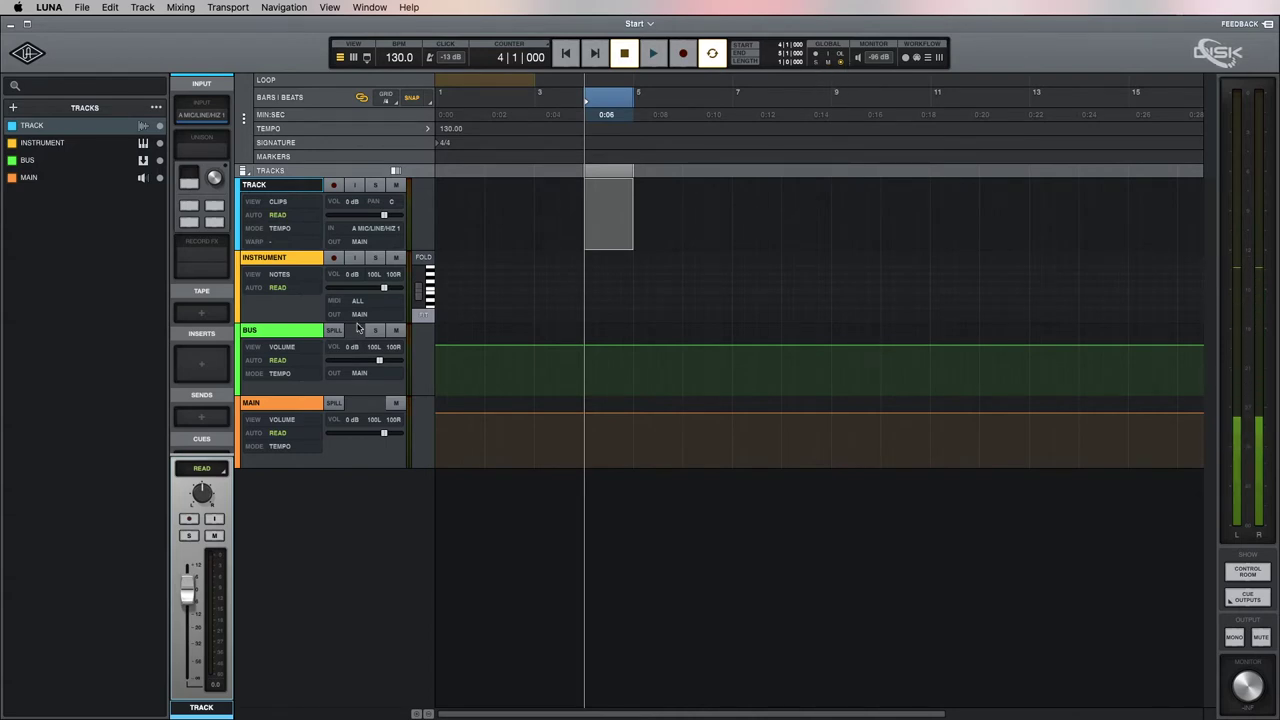
- Solo and mute the TRACK and INSTRUMENT tracks in turn, clearing each state globally, and try the ARM mode toggle
click(375, 185)
click(375, 257)
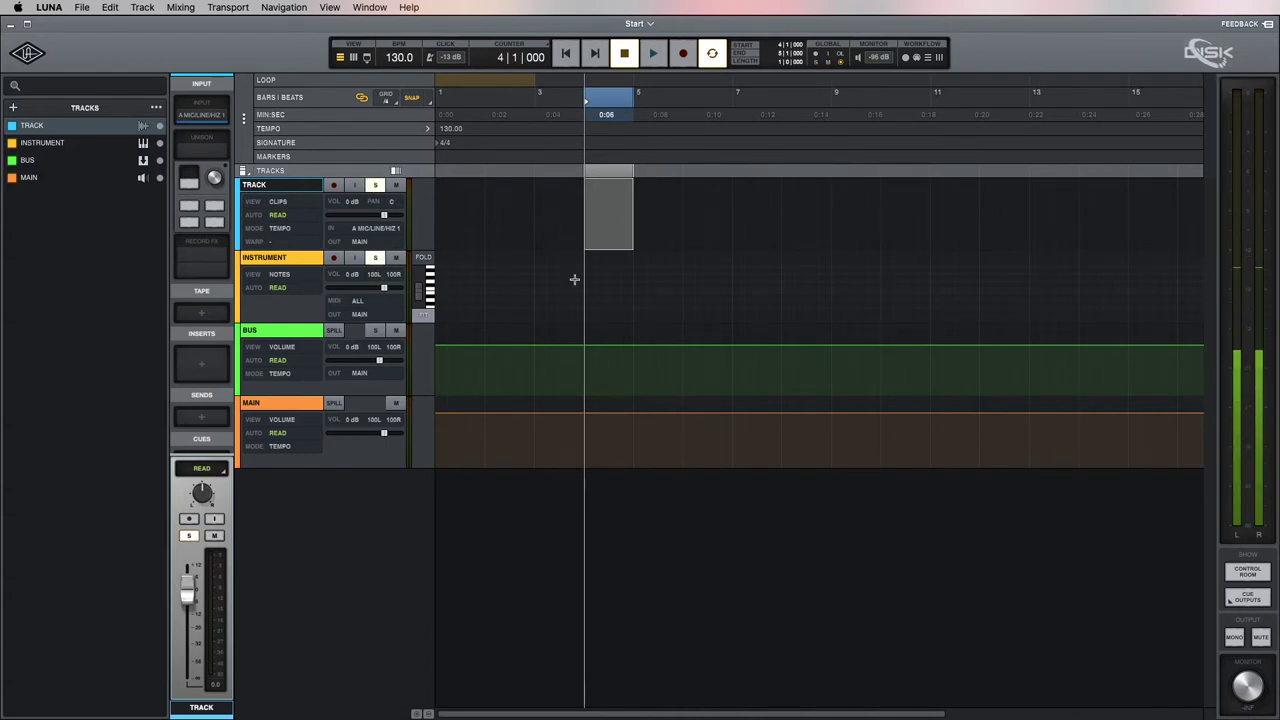
click(815, 64)
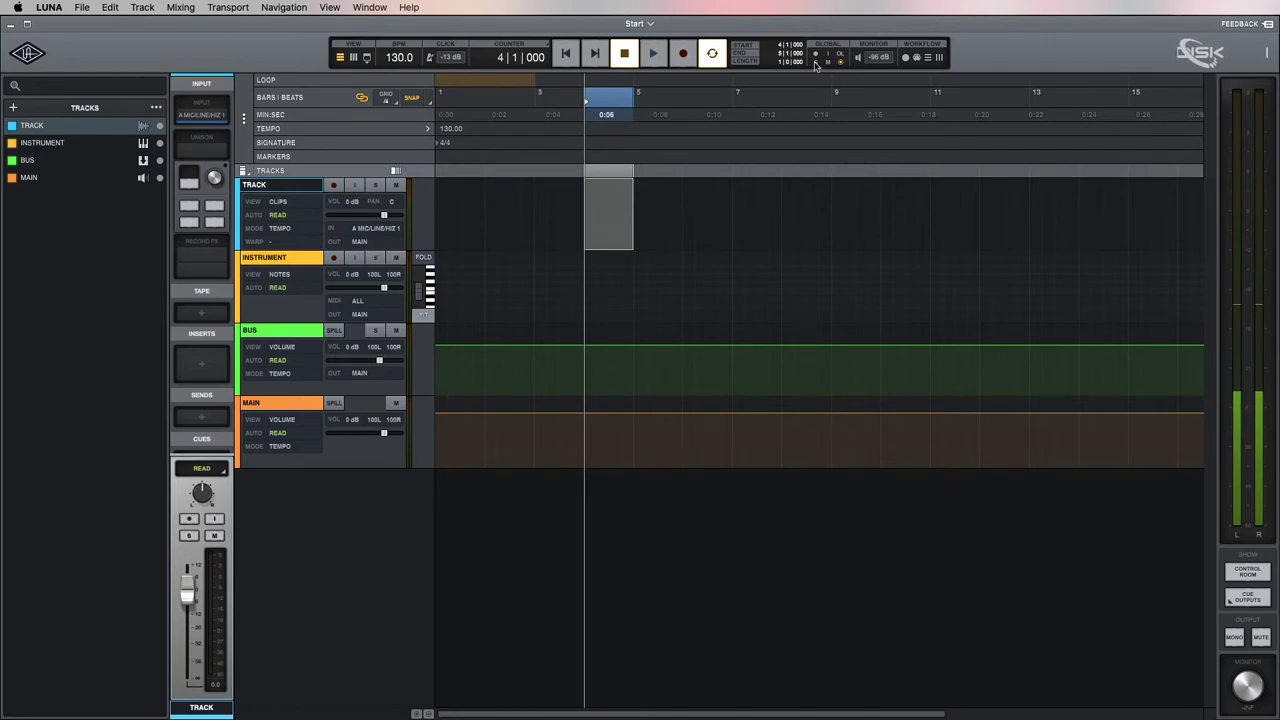
click(396, 185)
click(396, 257)
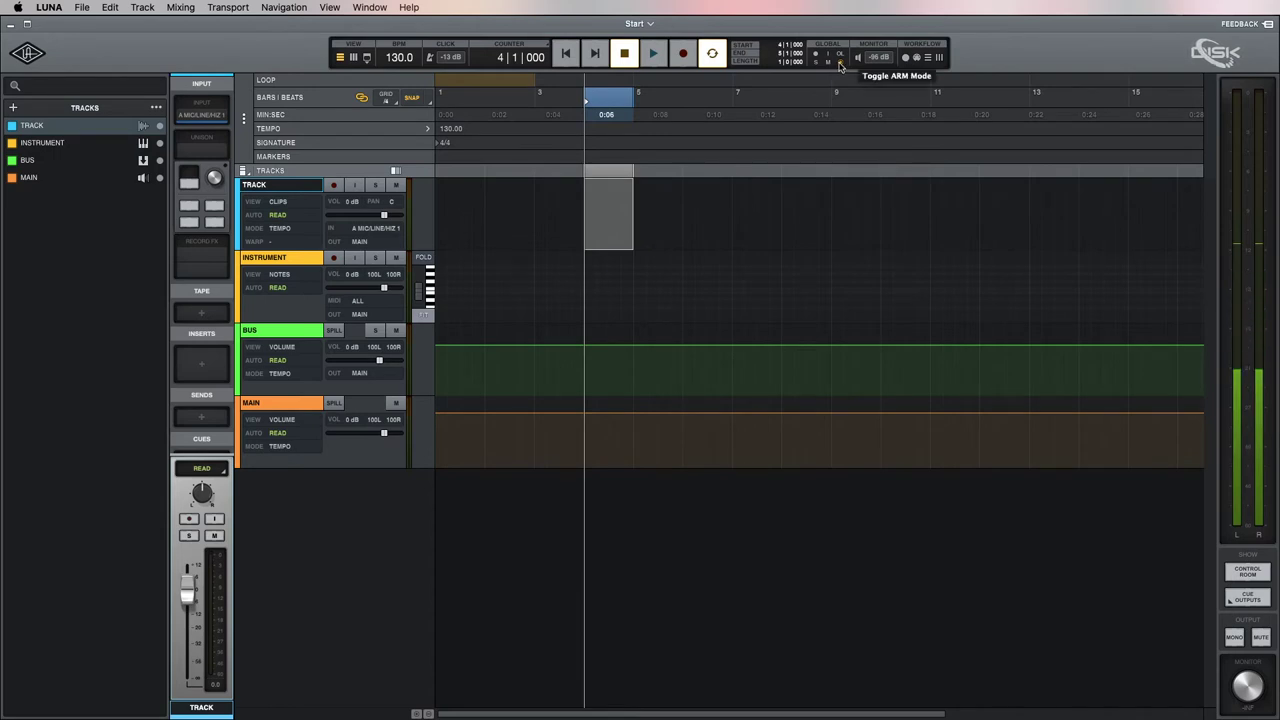
click(840, 63)
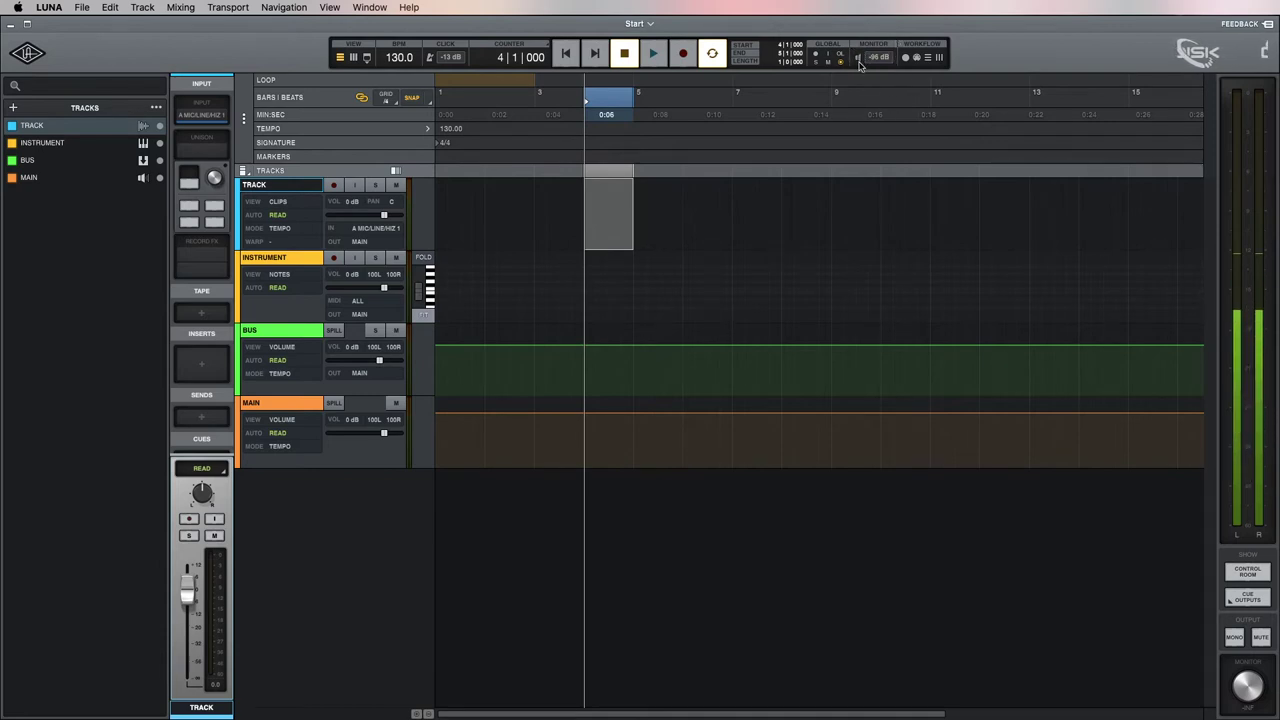
- Adjust the monitor level to -94 dB, and mute and unmute the monitor output
scroll(878, 57, up, 5)
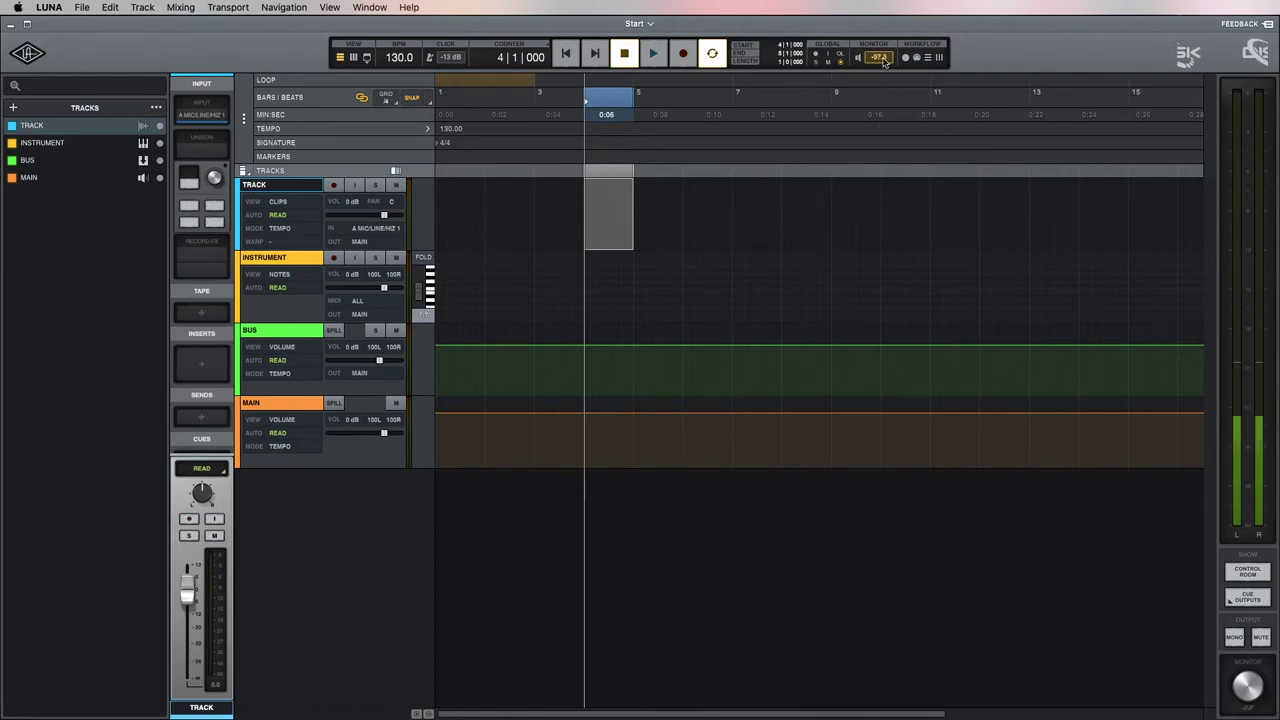
scroll(878, 58, down, 5)
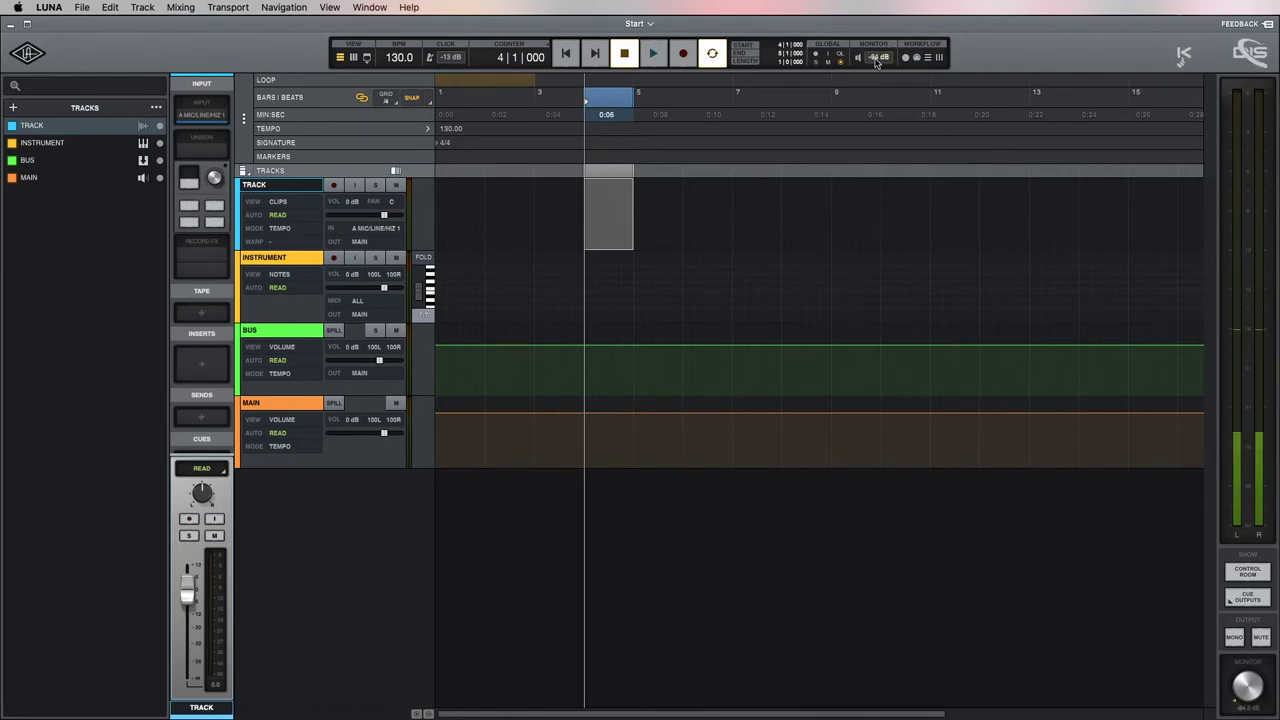
click(857, 58)
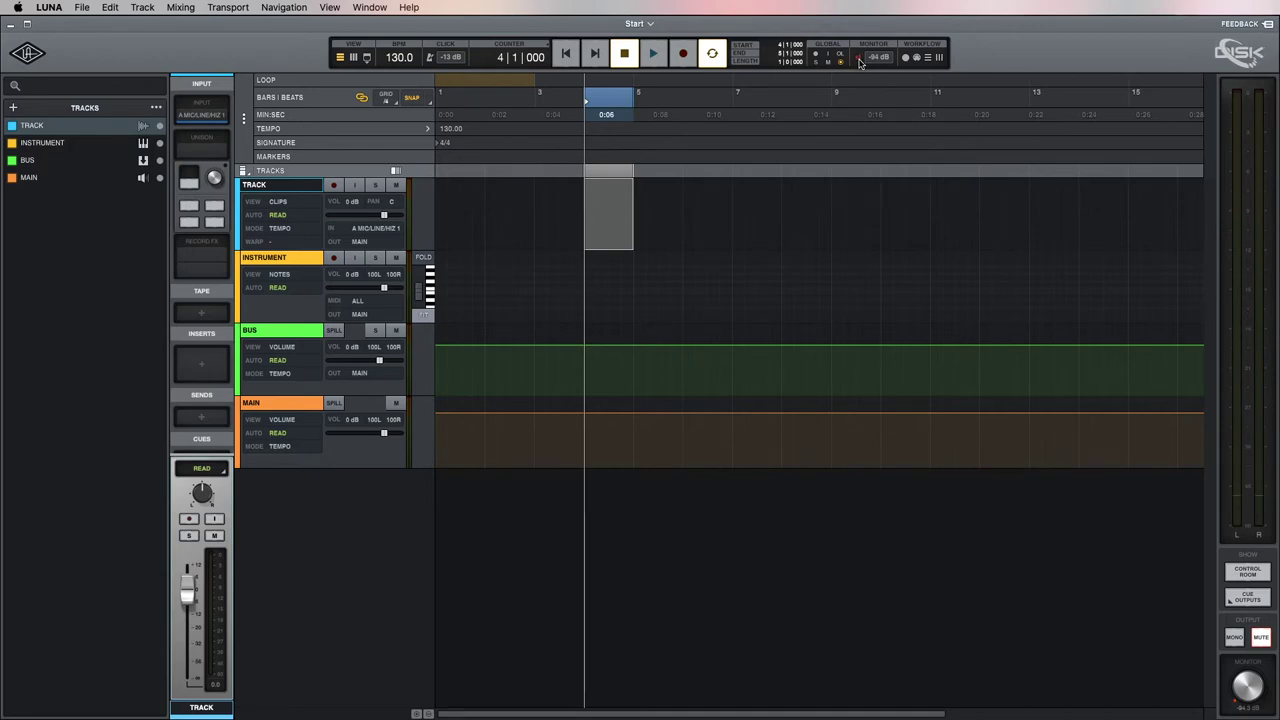
click(858, 59)
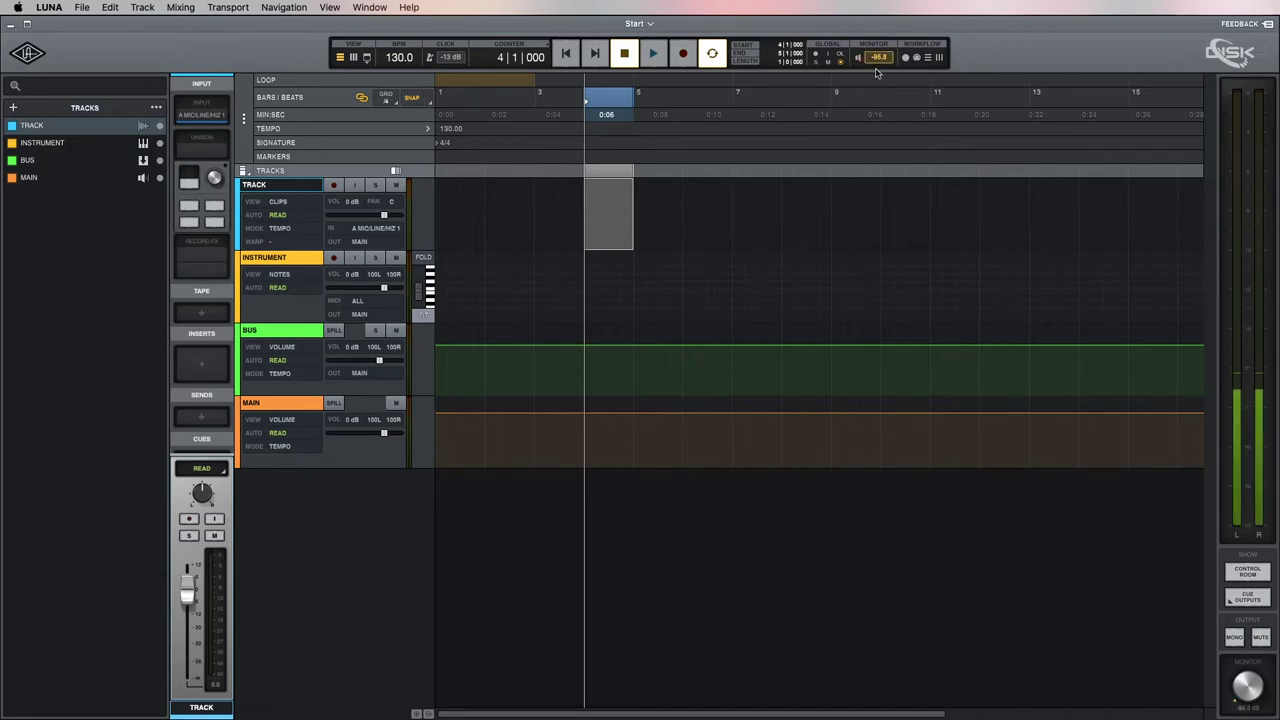
- Raise the monitor level to about -70 dB and bring it back to -96 dB
scroll(878, 41, up, 2)
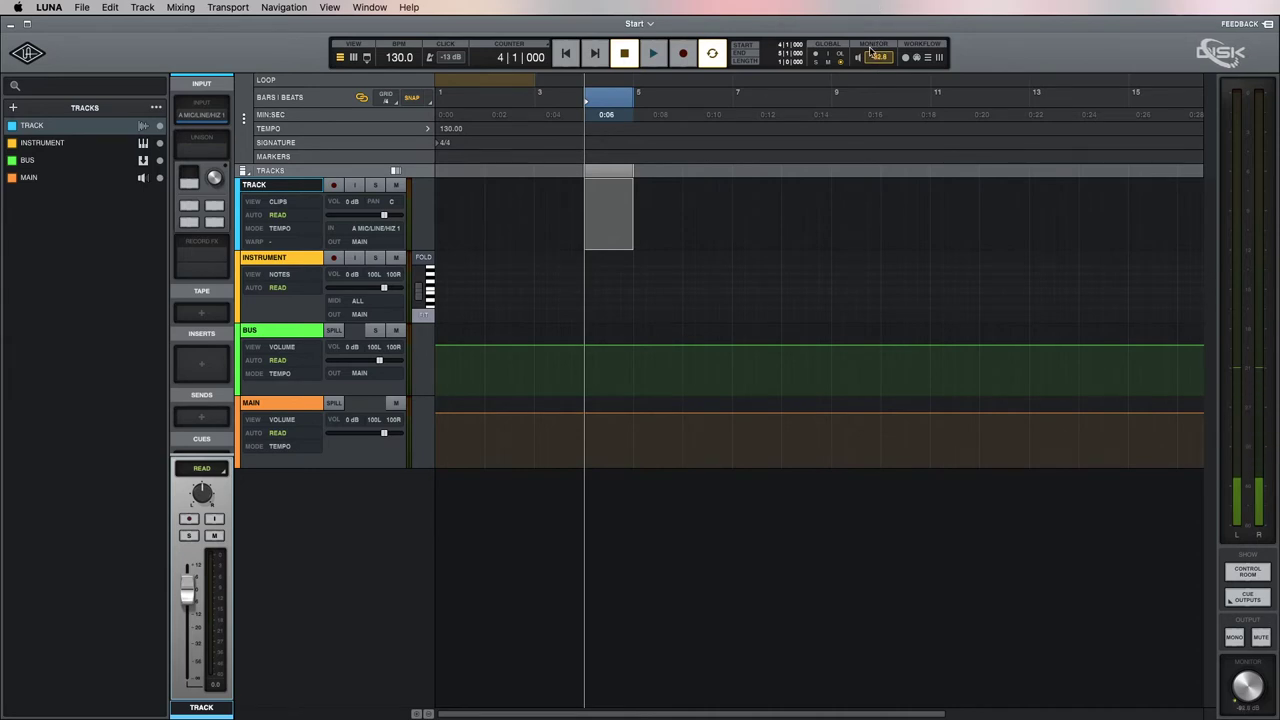
drag(878, 59, 878, 44)
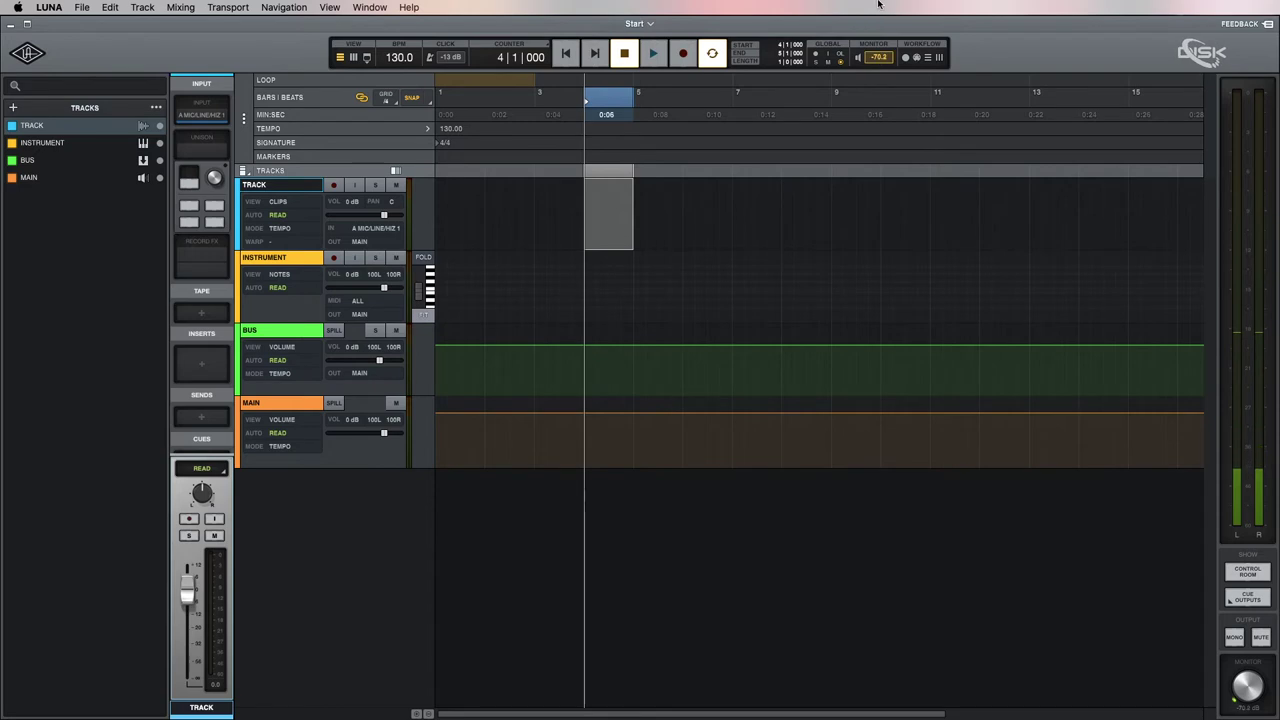
scroll(1262, 692, up, 3)
drag(1249, 692, 1243, 679)
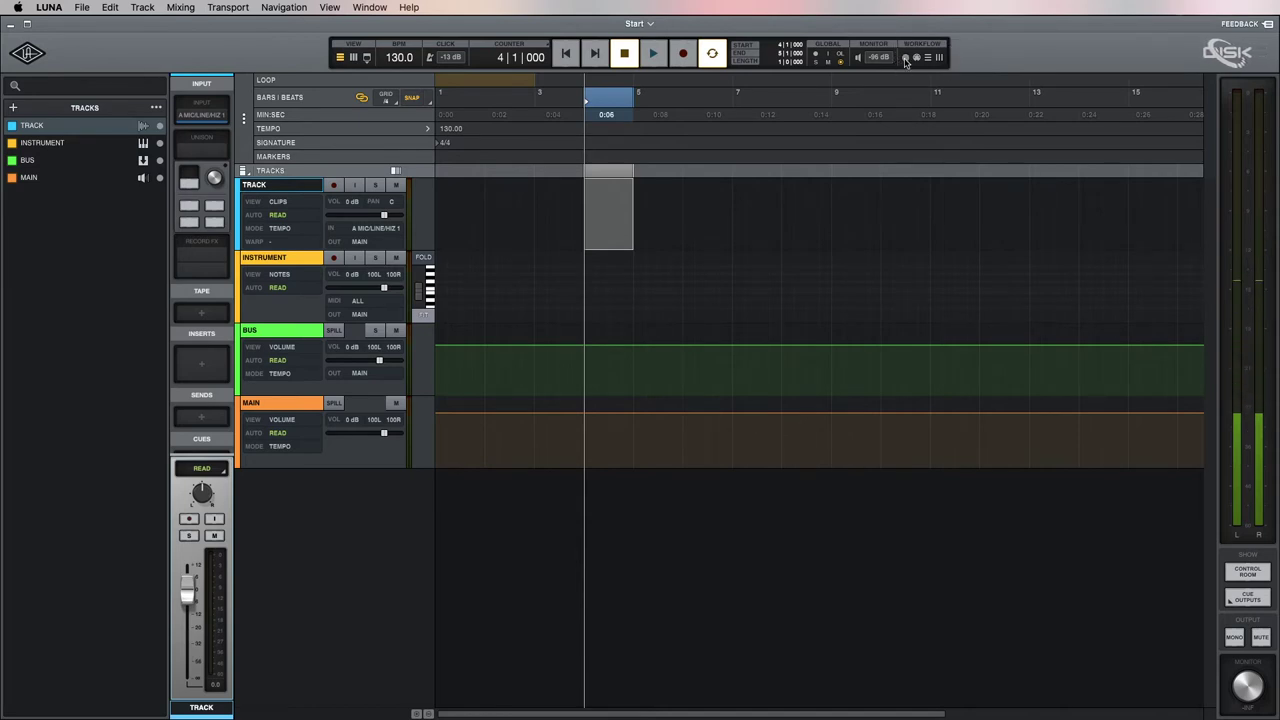
- Cycle through the workflow bars and return to the Record workflow
click(906, 58)
click(917, 58)
click(937, 58)
click(906, 58)
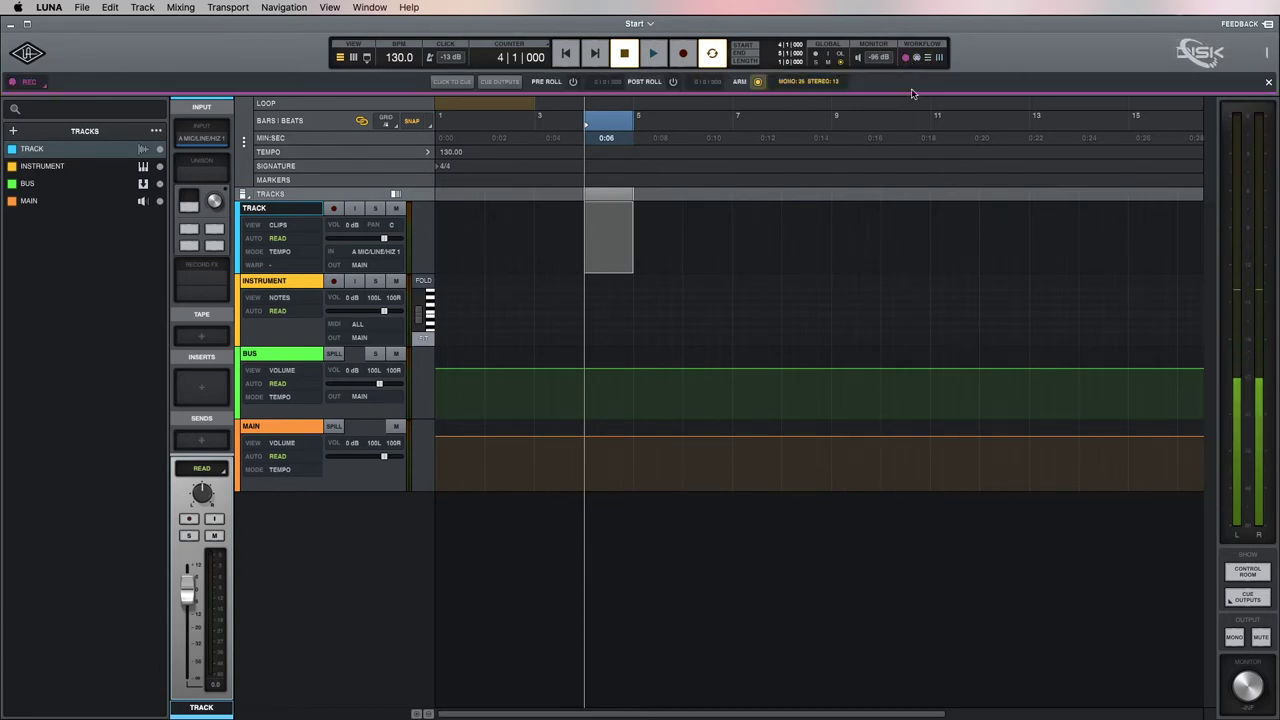
click(938, 58)
click(907, 58)
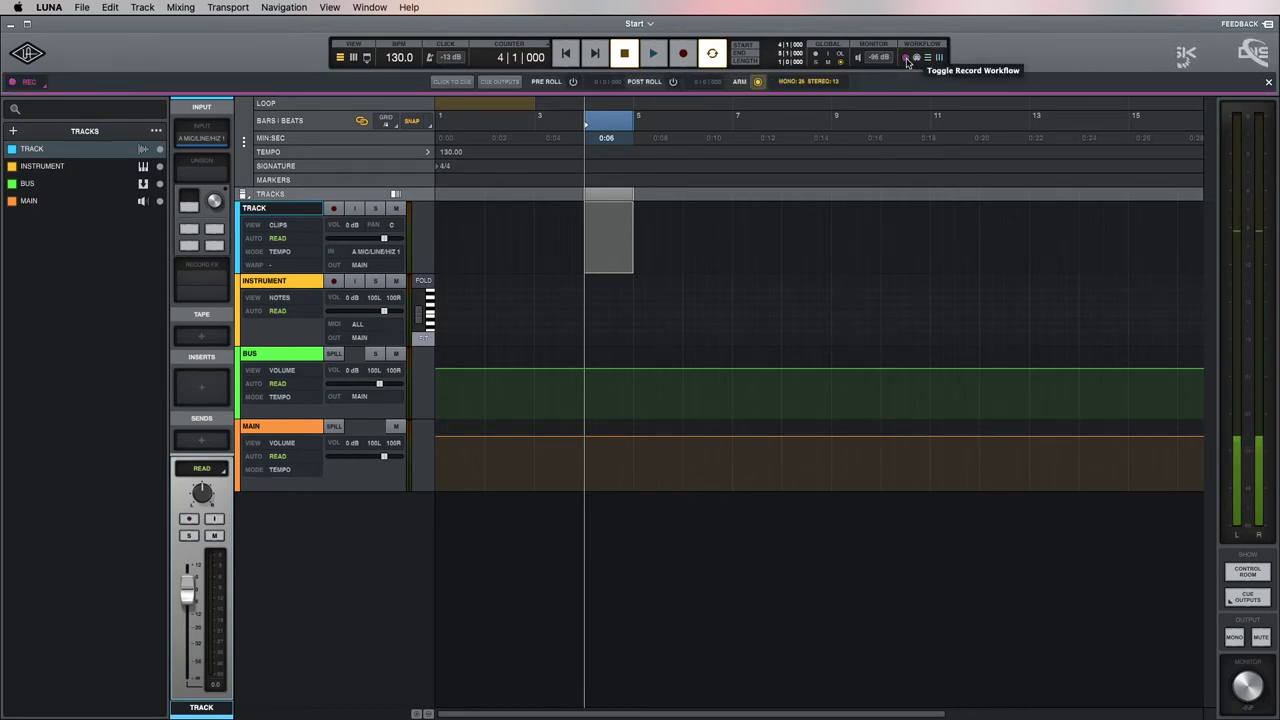
- Open the Click mixer and set the click levels to -12 dB for Cue 1, -18 dB for Cue 2 and -22.7 dB for Cue 3
click(452, 83)
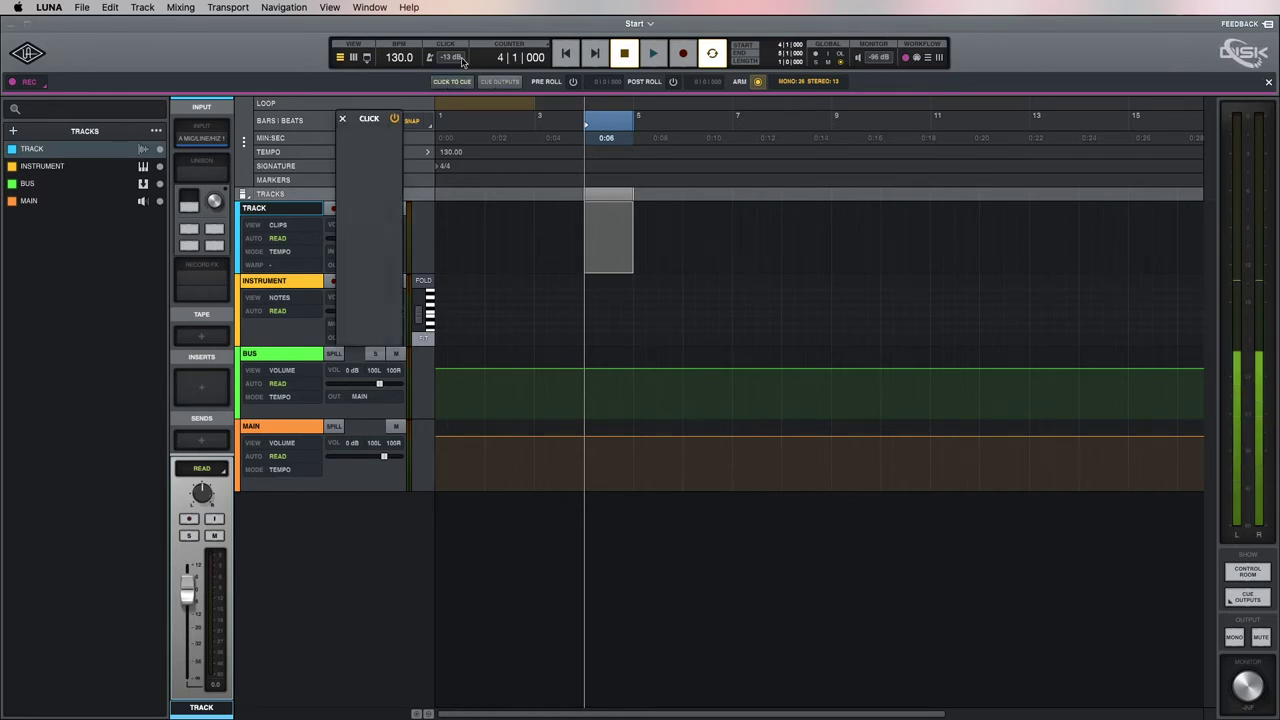
click(431, 58)
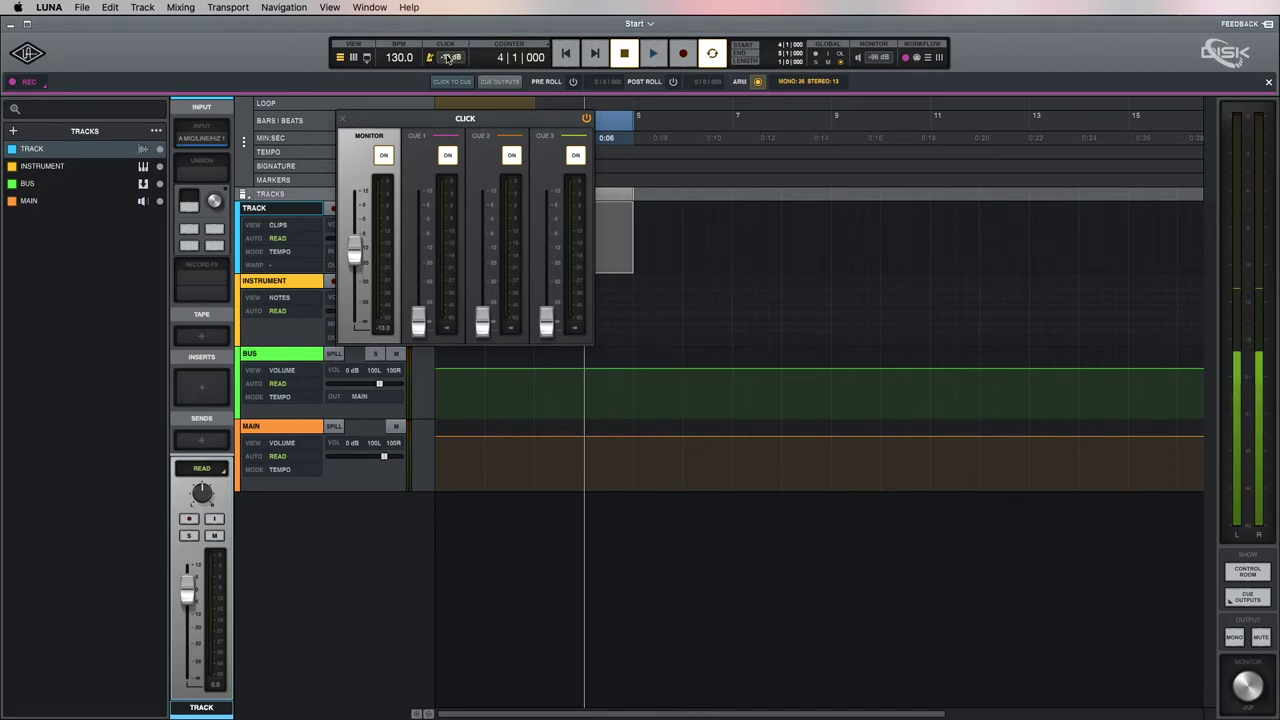
mouse_move(352, 255)
mouse_down()
mouse_move(357, 268)
mouse_move(364, 250)
mouse_up()
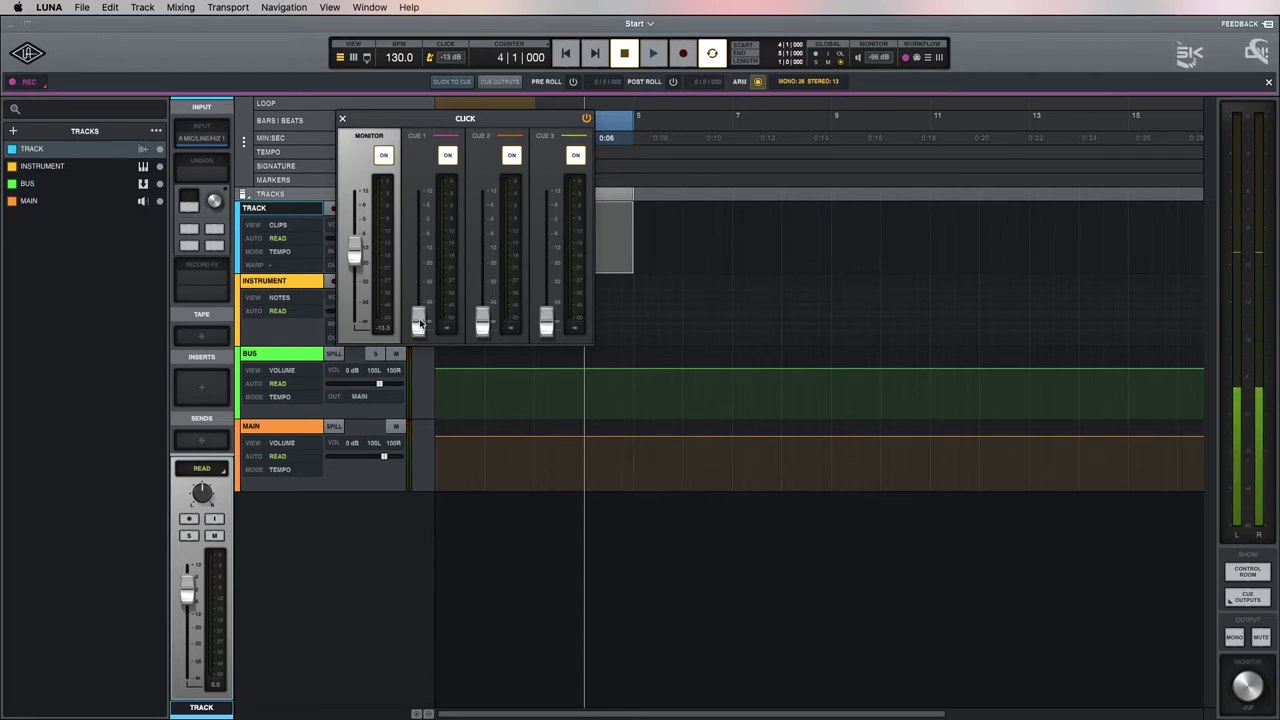
drag(418, 321, 422, 257)
drag(482, 321, 482, 258)
drag(553, 327, 545, 272)
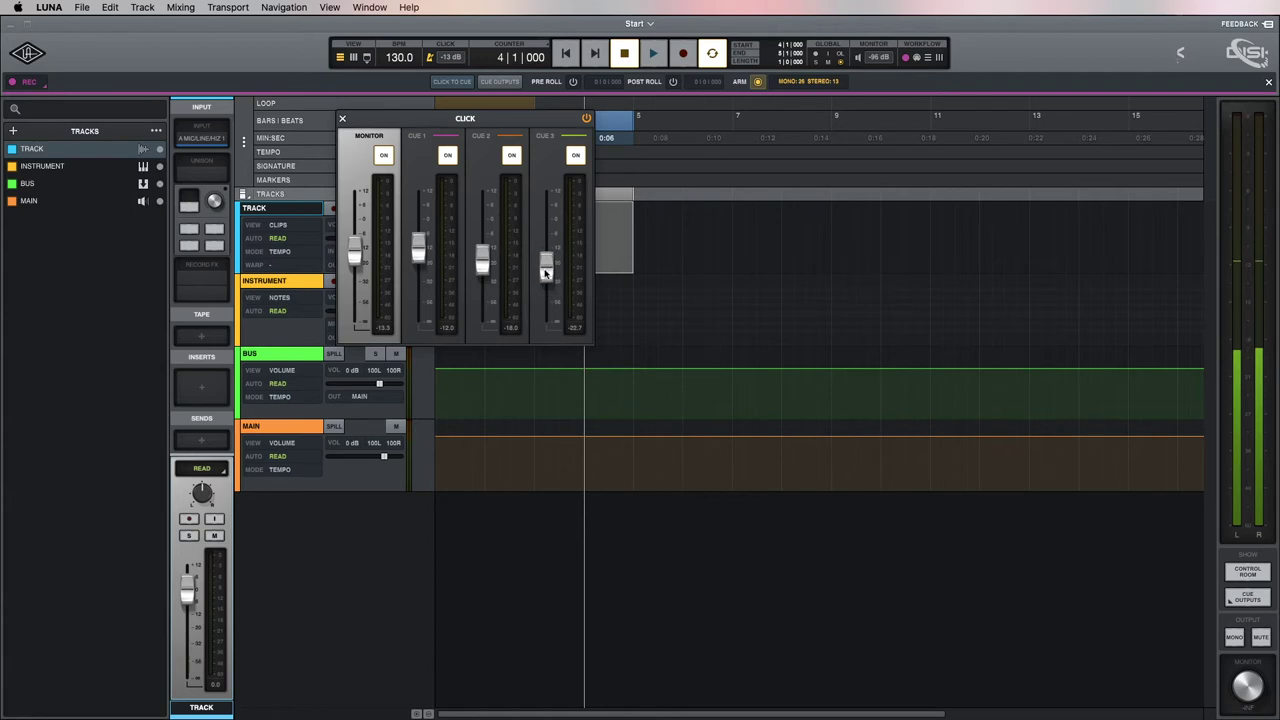
- Show Cue Outputs beside the Click mixer and rebalance the click to about -13 dB in Cue 1, -16 dB in Cue 2 and -23 dB in Cue 3
click(500, 81)
drag(478, 129, 694, 137)
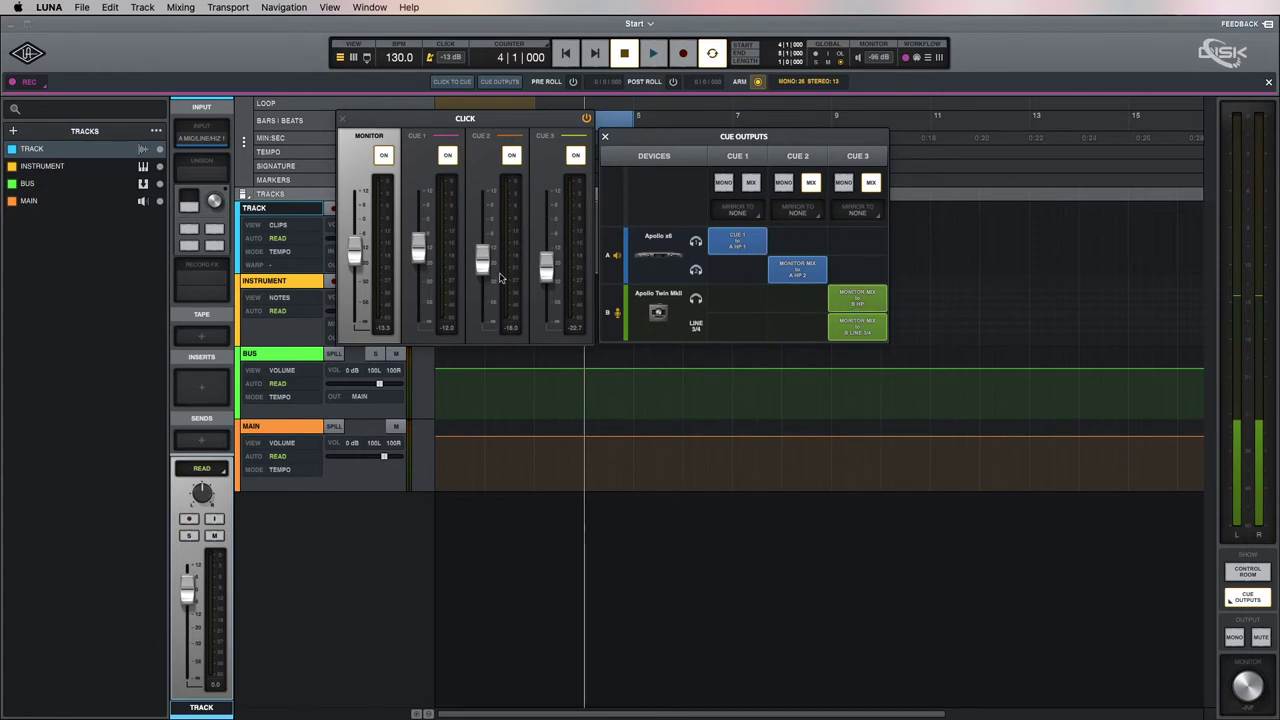
drag(480, 264, 532, 259)
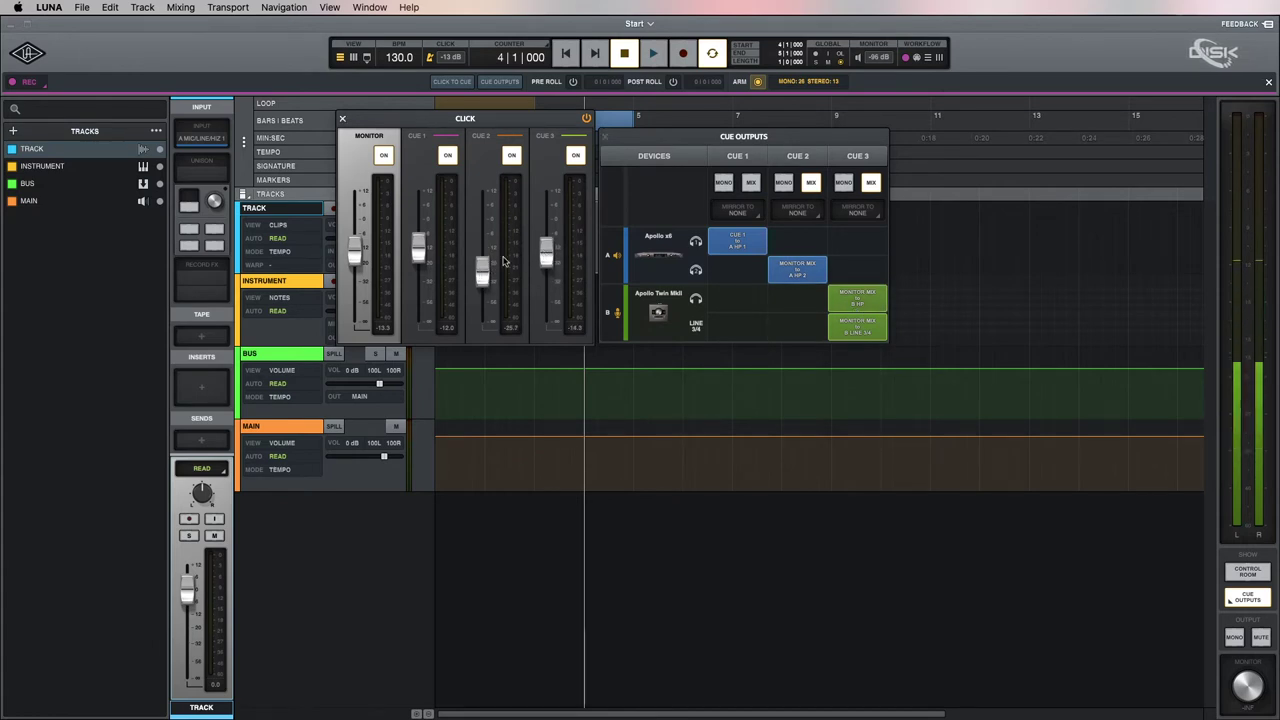
drag(418, 251, 481, 262)
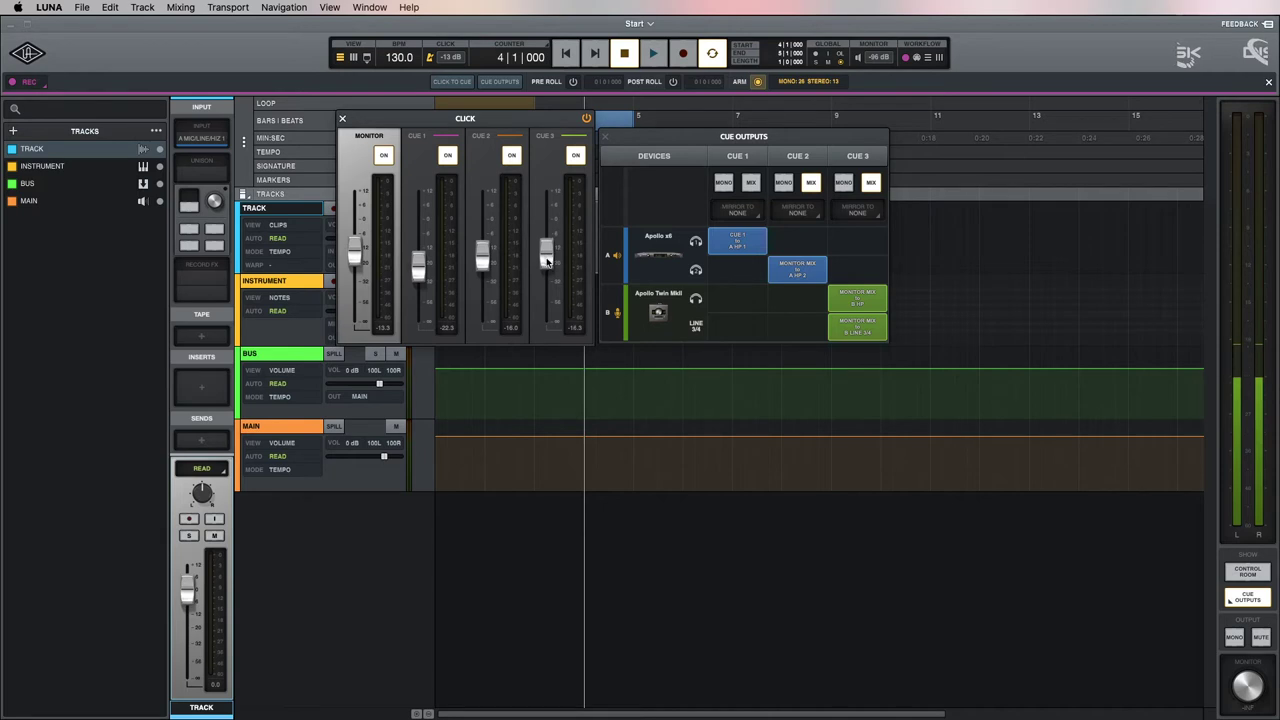
drag(482, 260, 418, 254)
drag(550, 258, 480, 259)
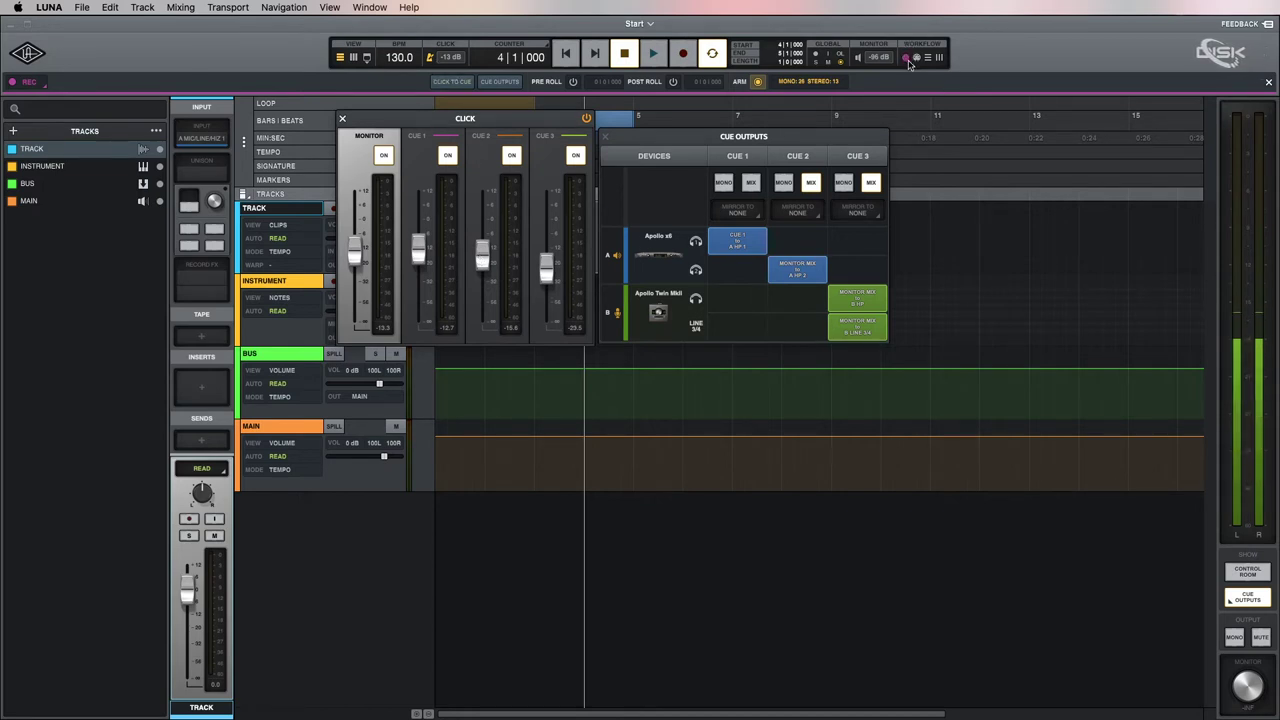
- Close and reopen the Click mixer, switch off its Monitor click, and close it again
click(448, 86)
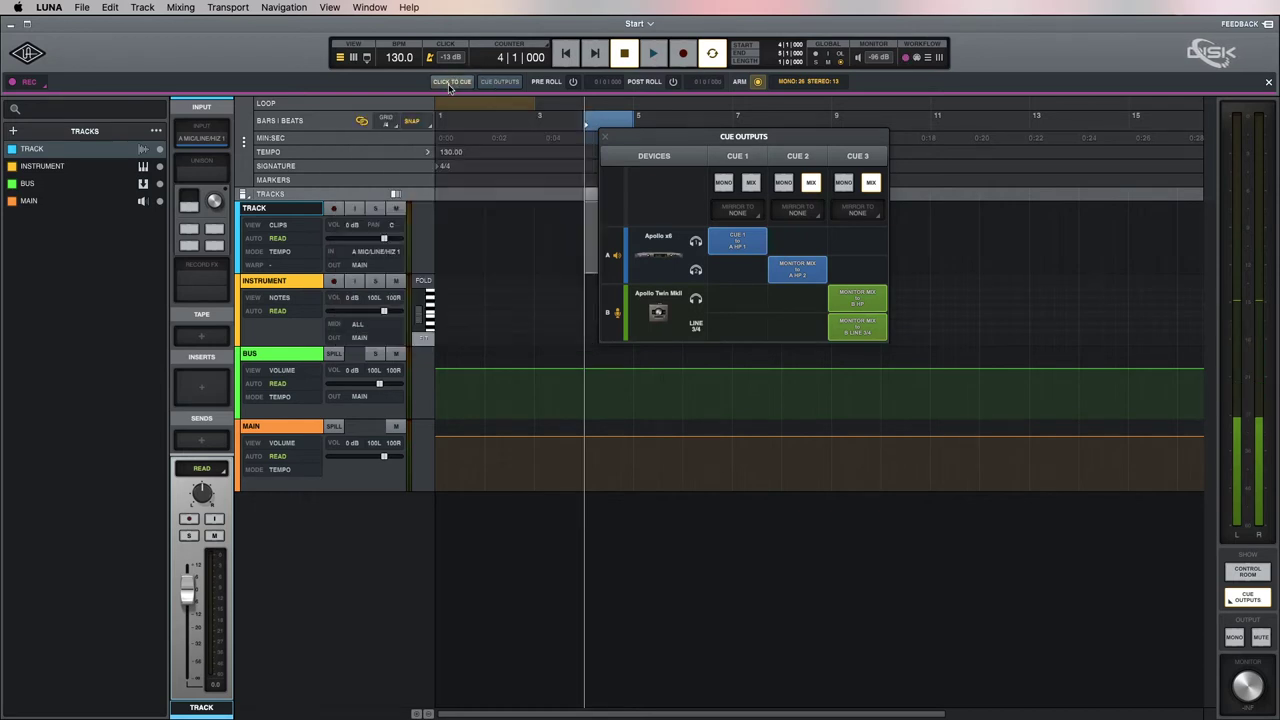
click(451, 88)
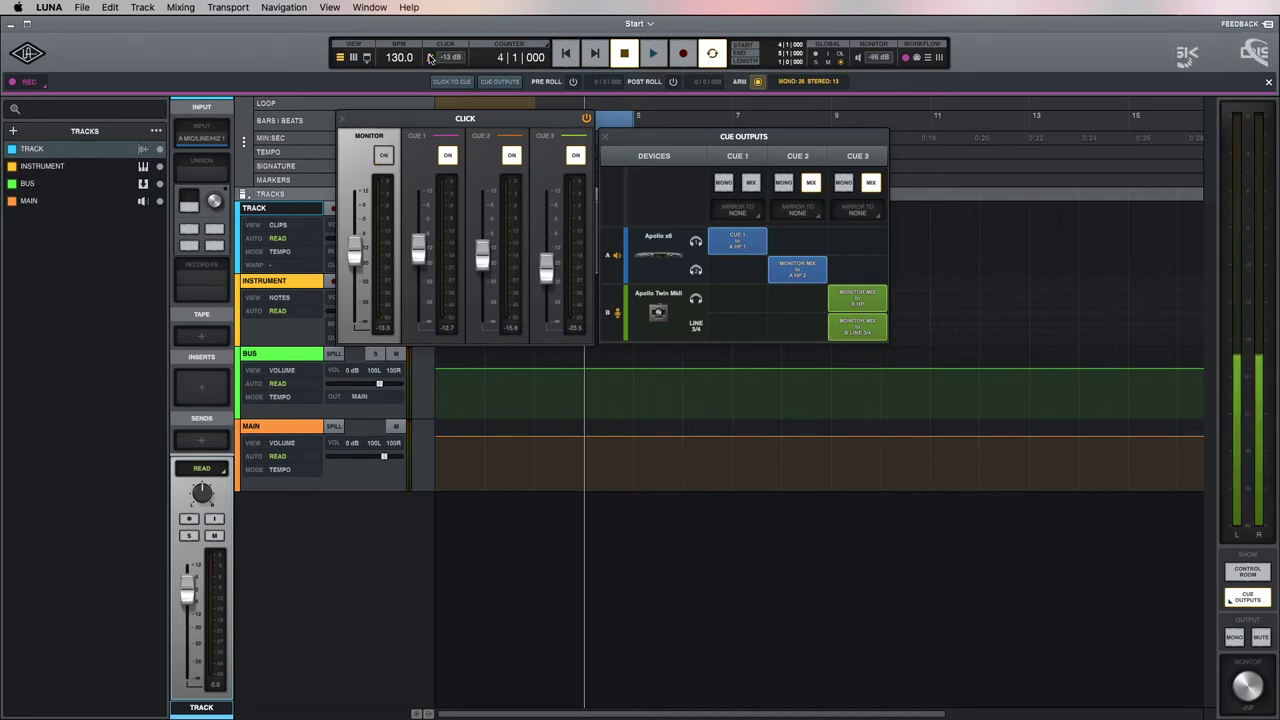
click(451, 81)
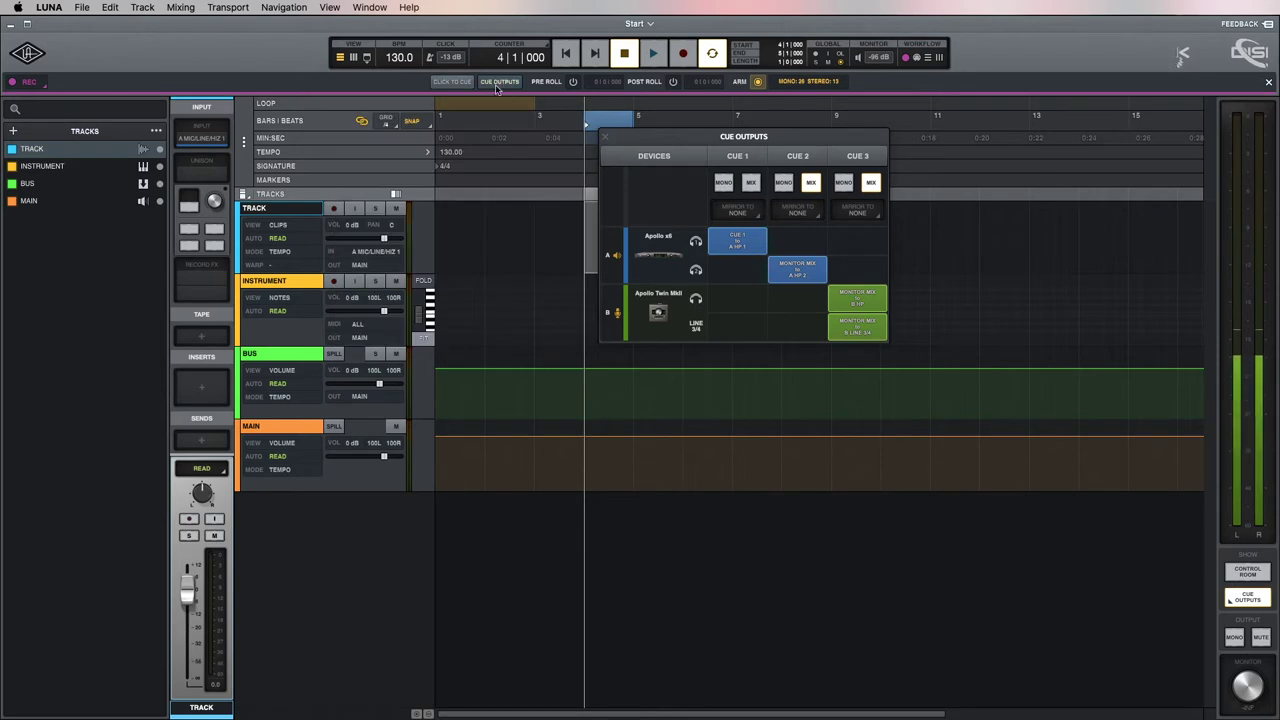
- Reopen the Cue Outputs window, move it over the start of the timeline to view the headphone assignments, and close it
click(501, 82)
click(501, 82)
drag(699, 130, 514, 133)
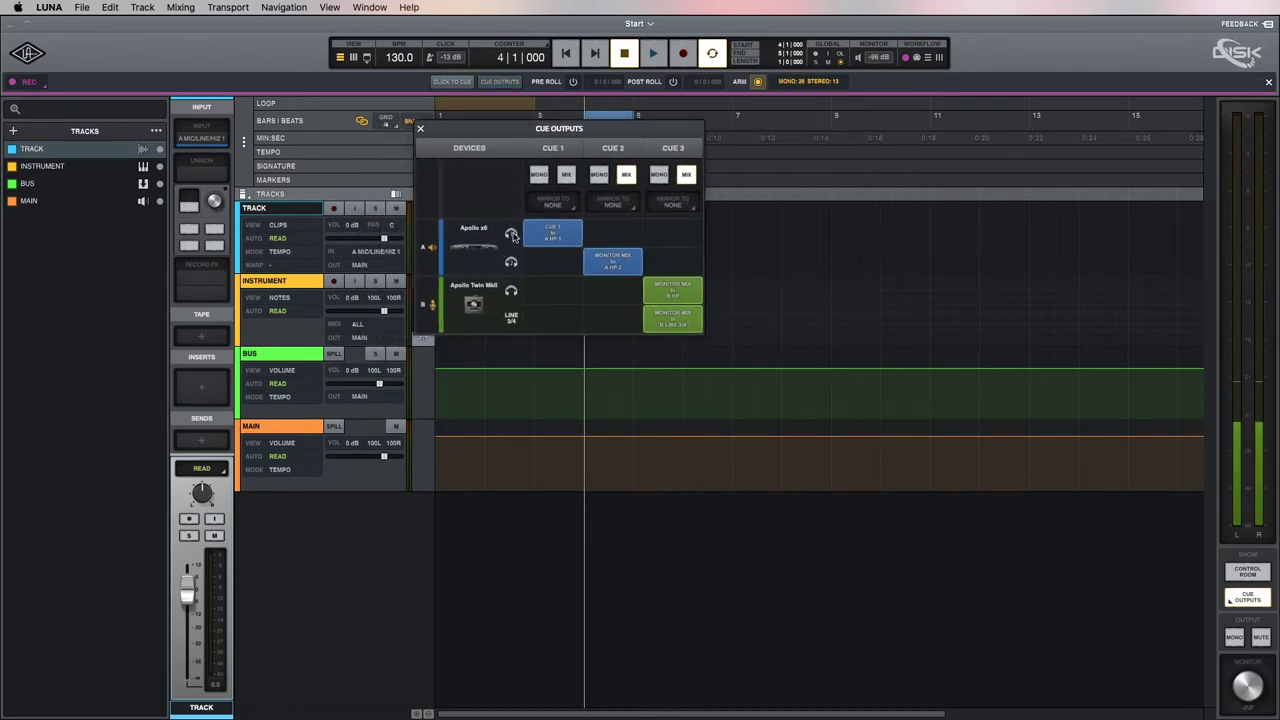
click(420, 130)
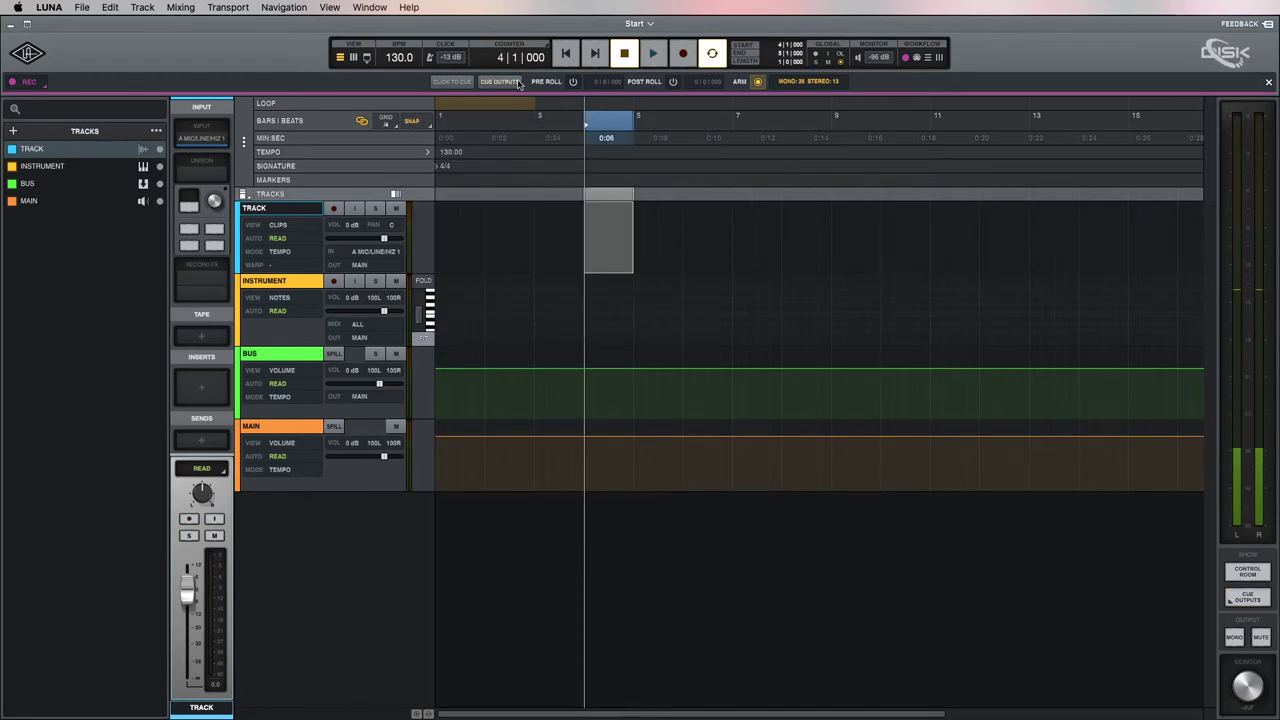
- Enable a pre-roll of 2 bars and a post-roll of 1 bar
click(573, 82)
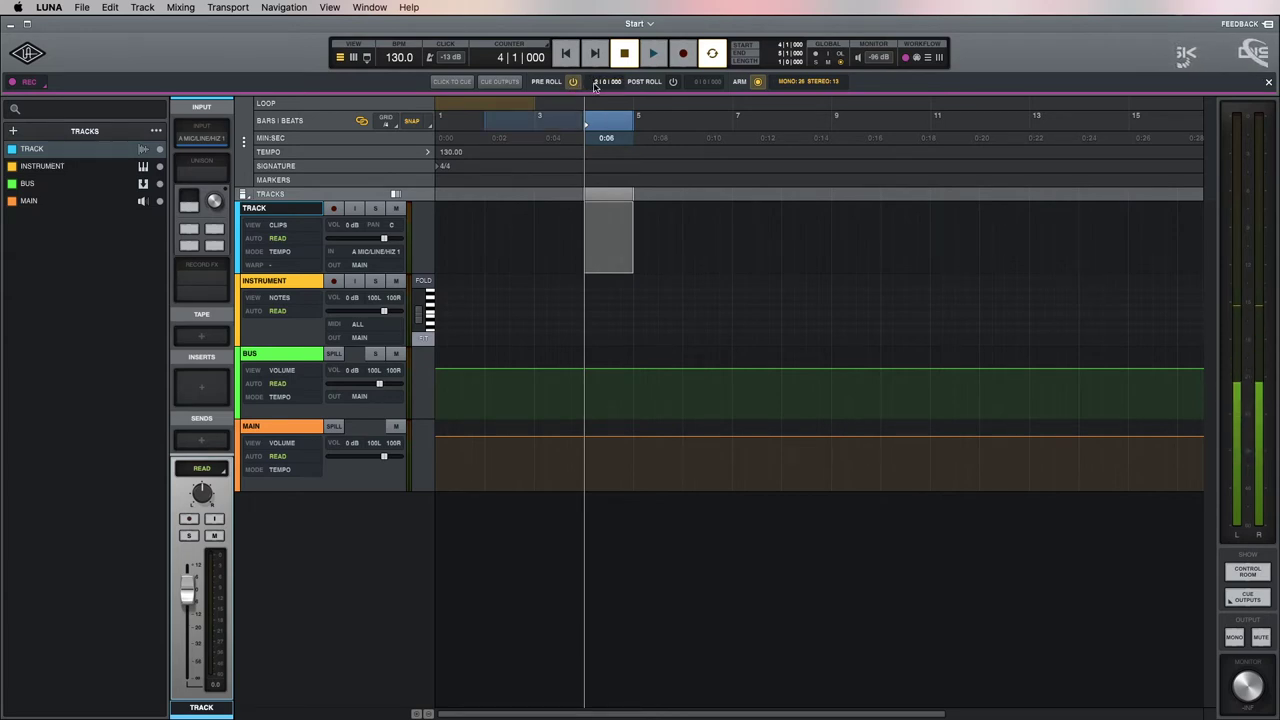
click(689, 84)
click(696, 82)
text(1)
key(Return)
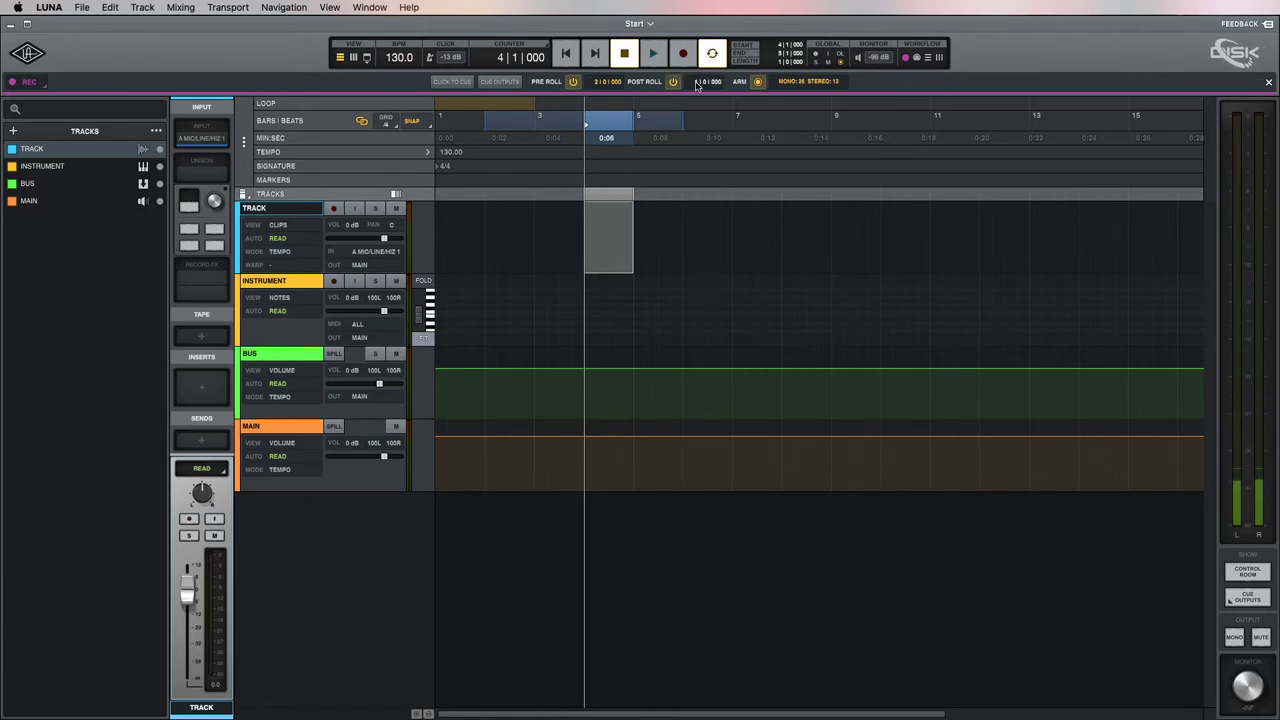
- Record-arm TRACK and select bar 3, then move the selection to bar 7
click(670, 250)
click(333, 208)
drag(533, 222, 580, 226)
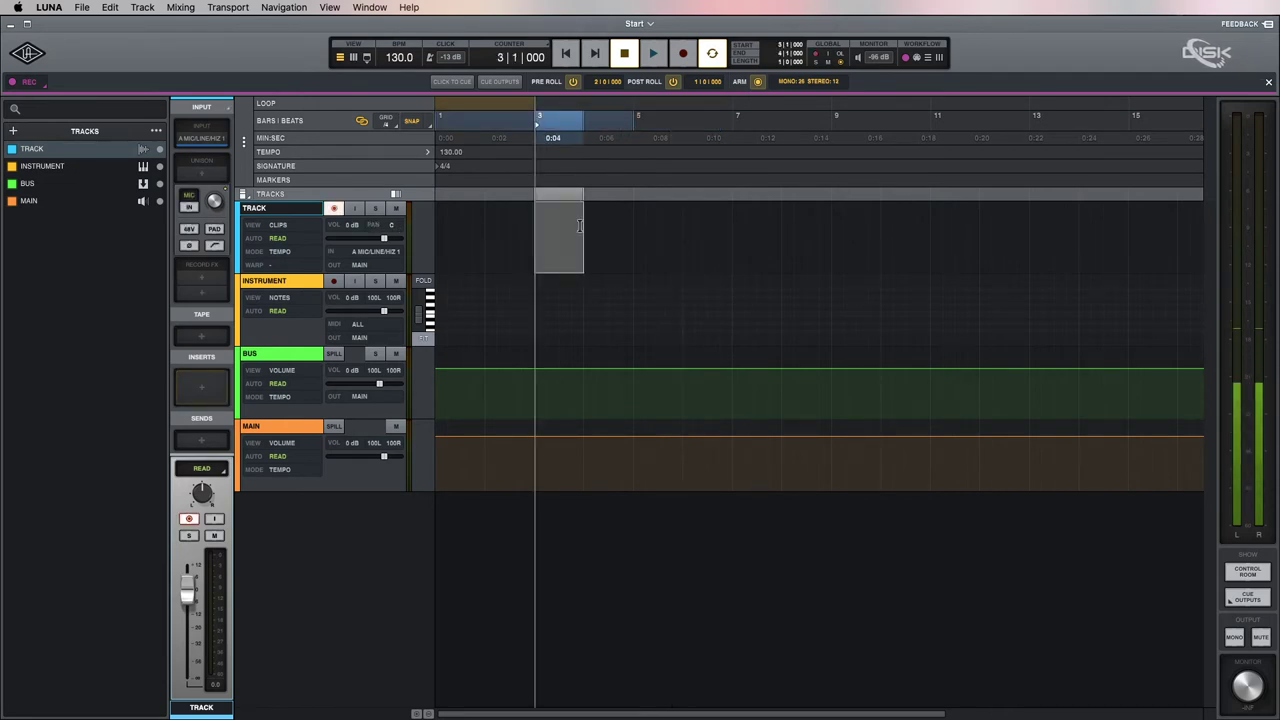
drag(734, 226, 781, 231)
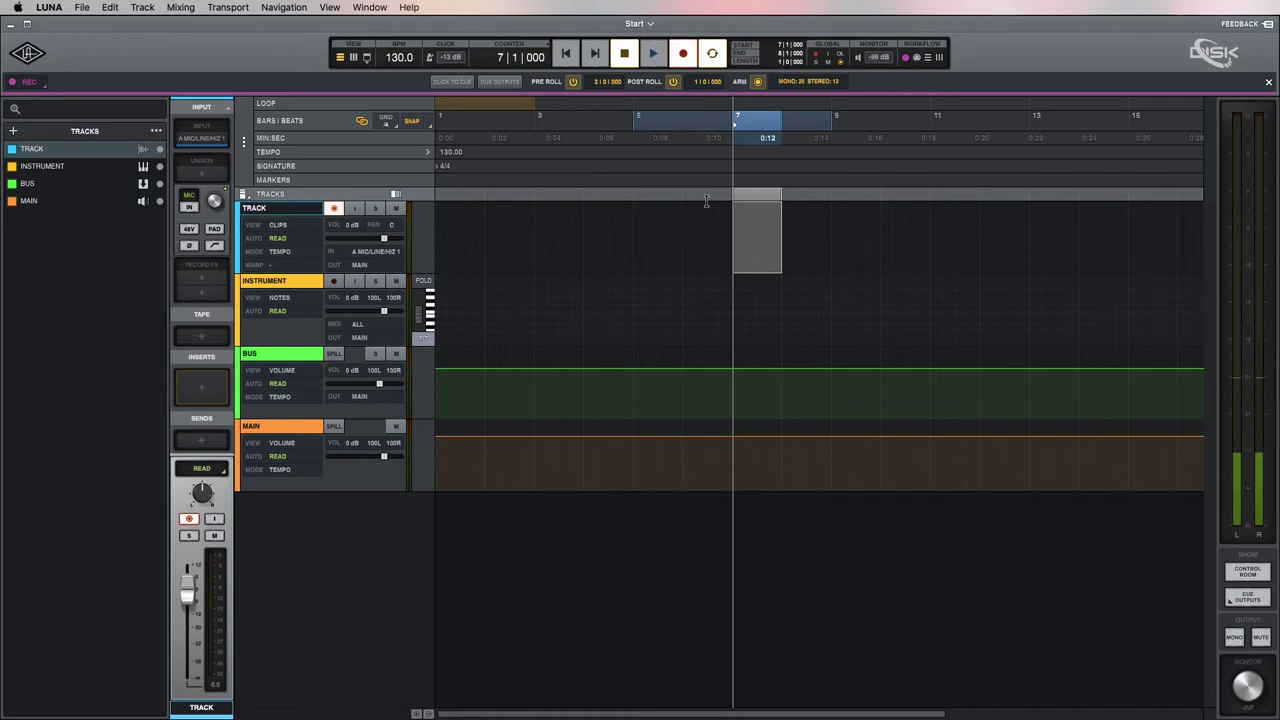
- Loop-record into the bar 7 selection on TRACK and undo the split in the recorded clip
click(639, 131)
key(space)
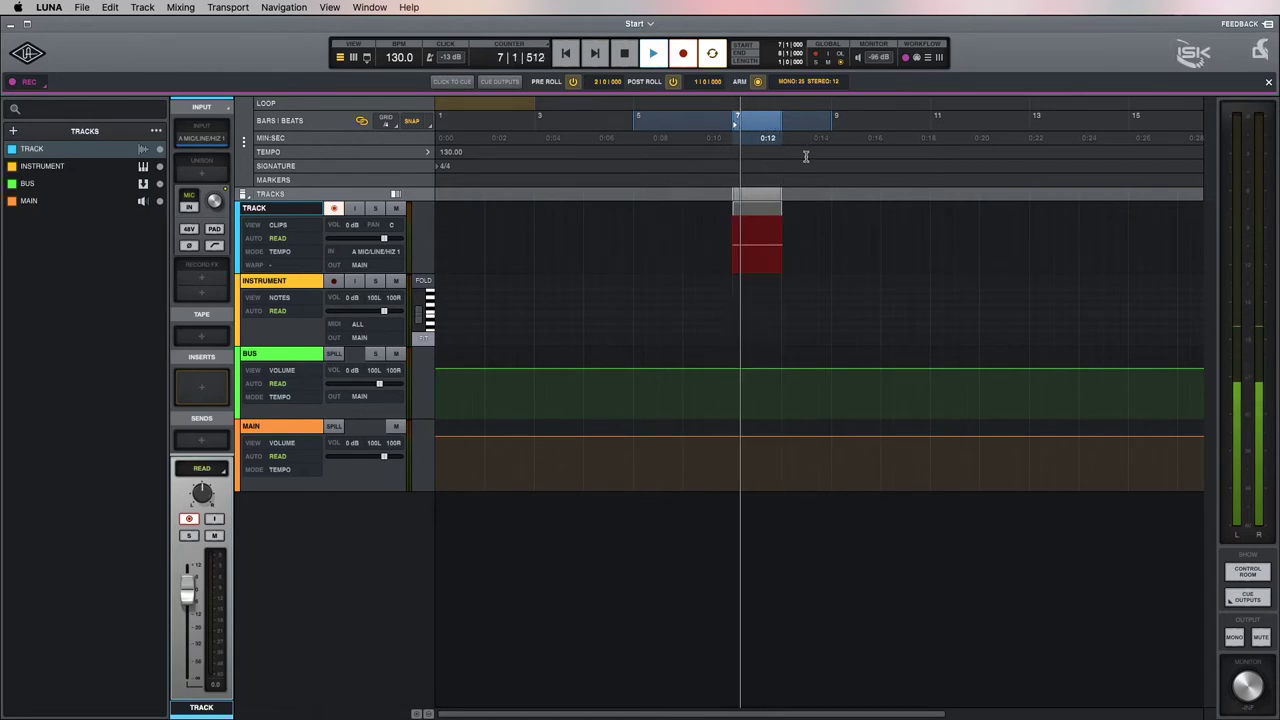
key(space)
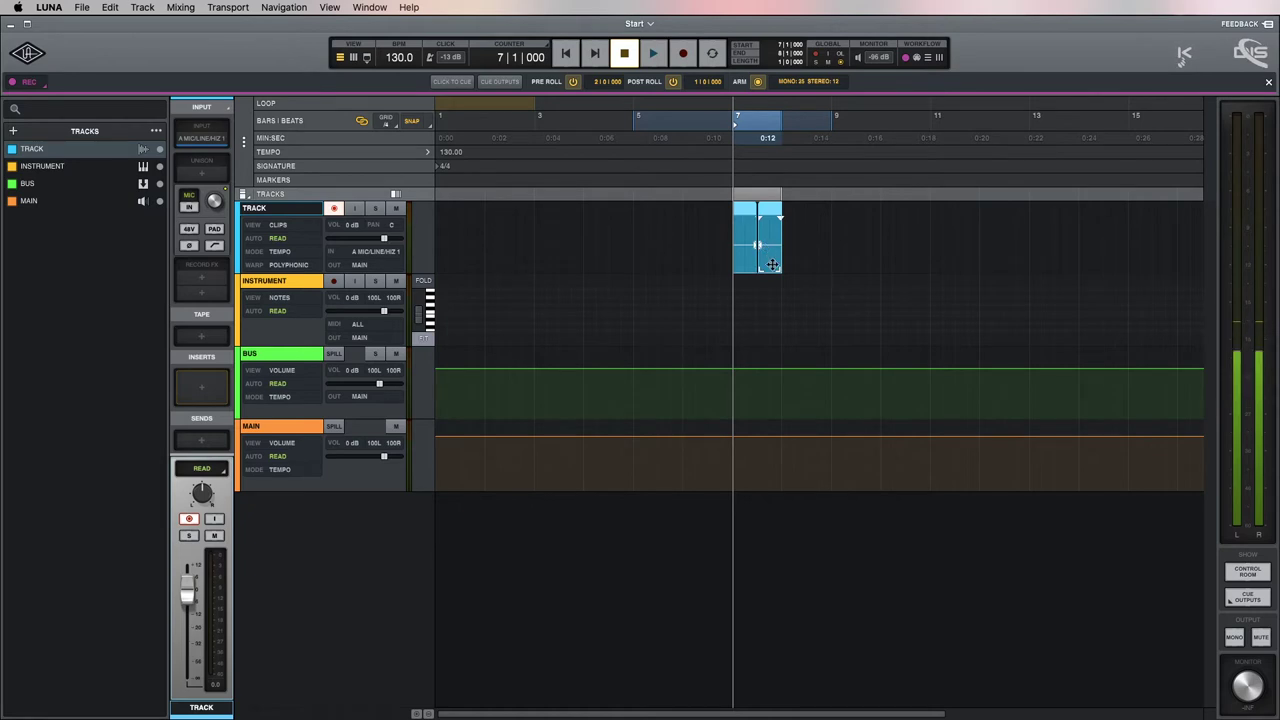
key(super+z)
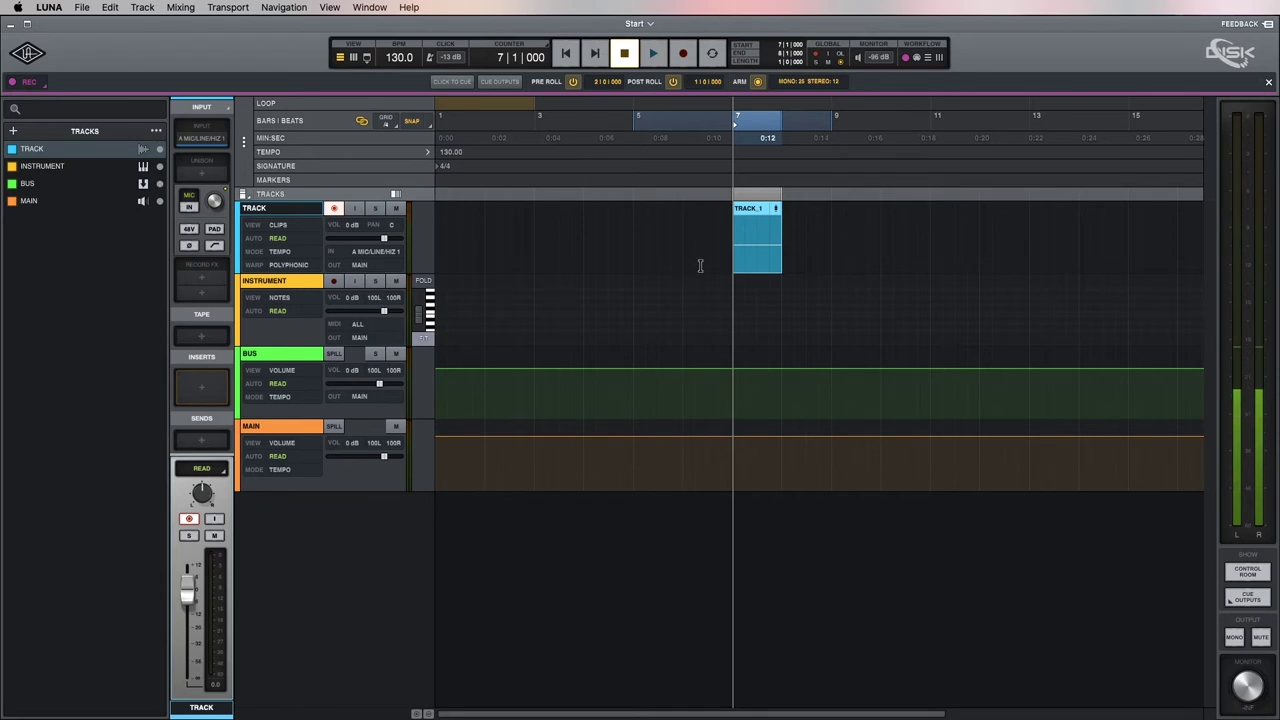
- Record over bar 7 on TRACK again with looping off, and play back briefly from the pre-roll
key(r)
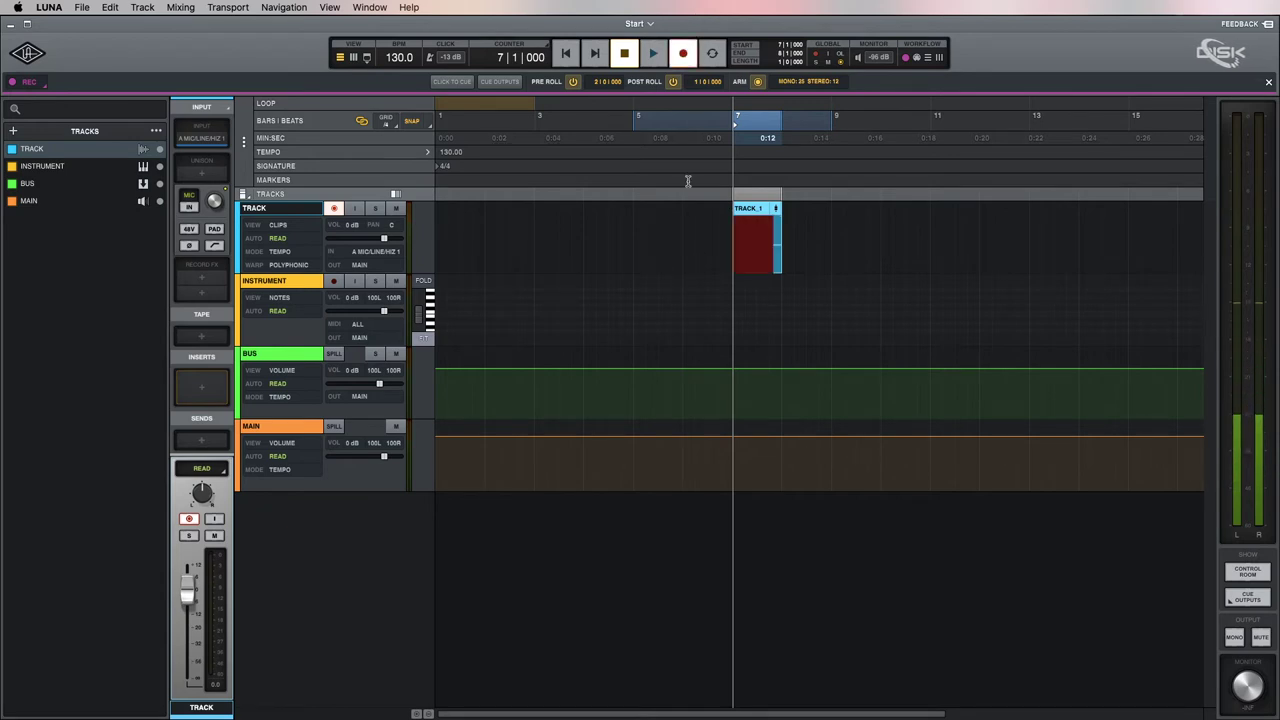
key(space)
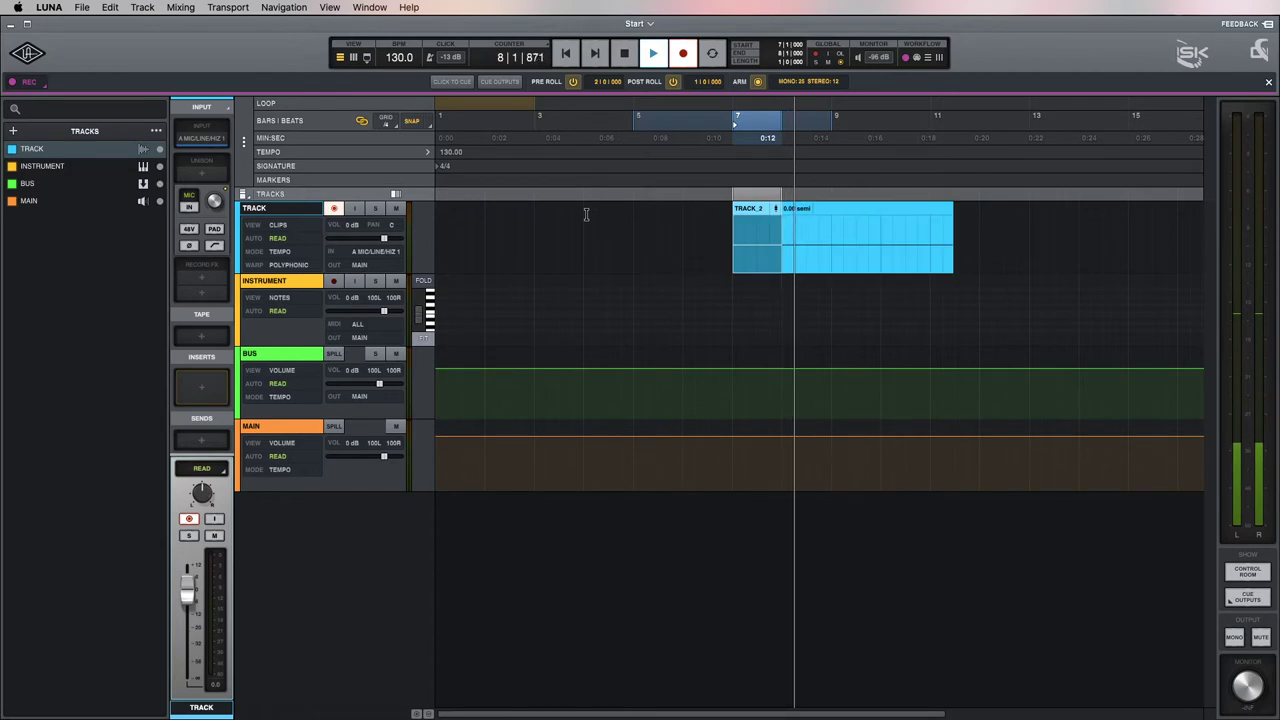
key(space)
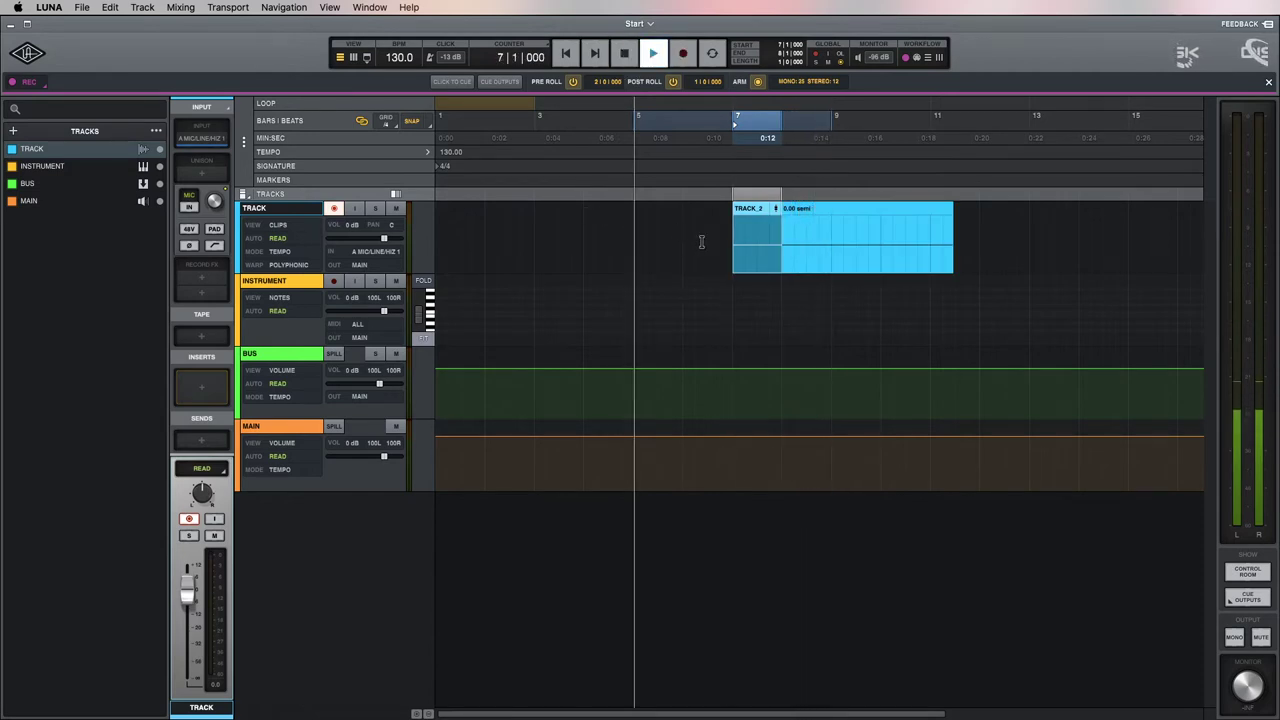
key(space)
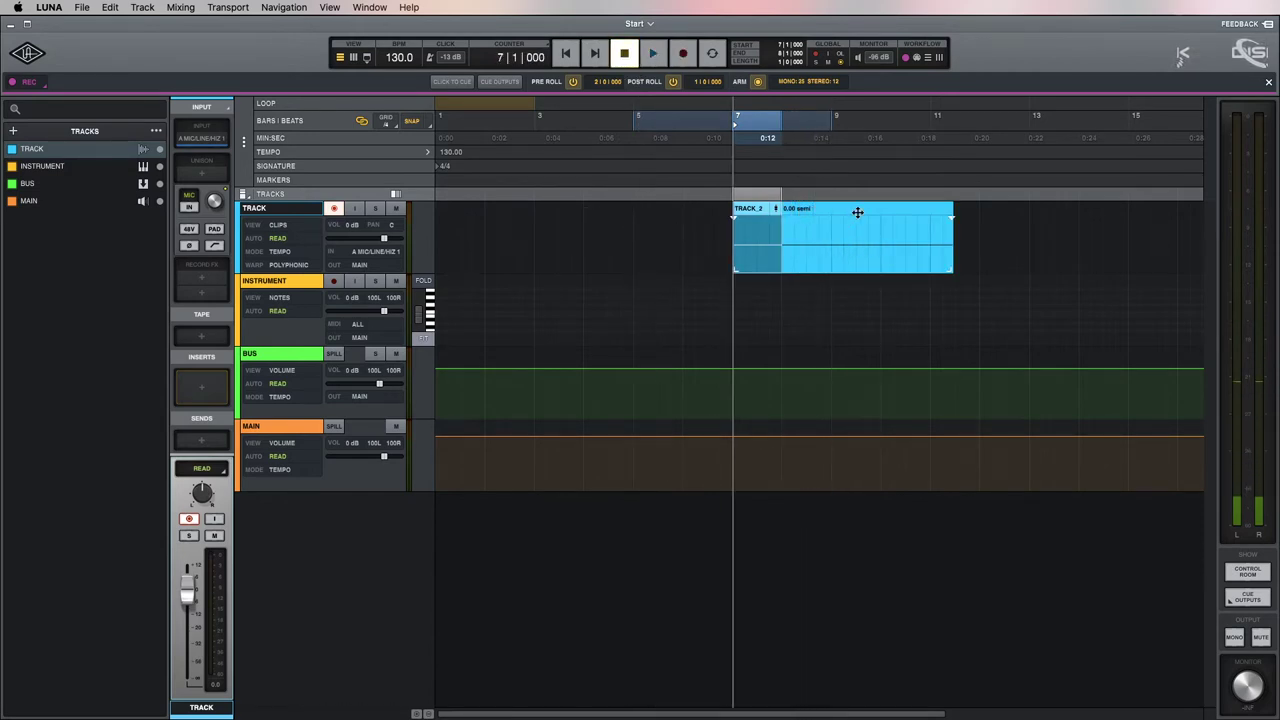
- Shorten the end of the recorded clip to bar 8 and delete the recorded clips from TRACK
click(857, 212)
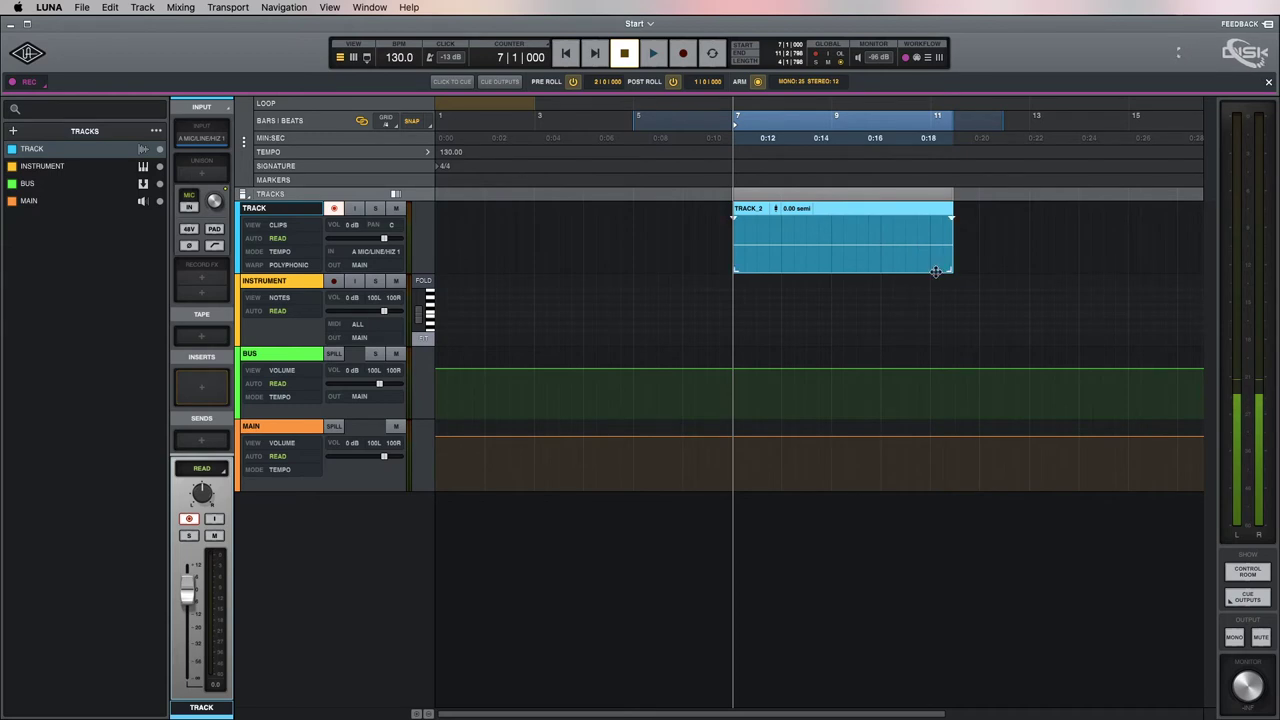
drag(950, 265, 790, 266)
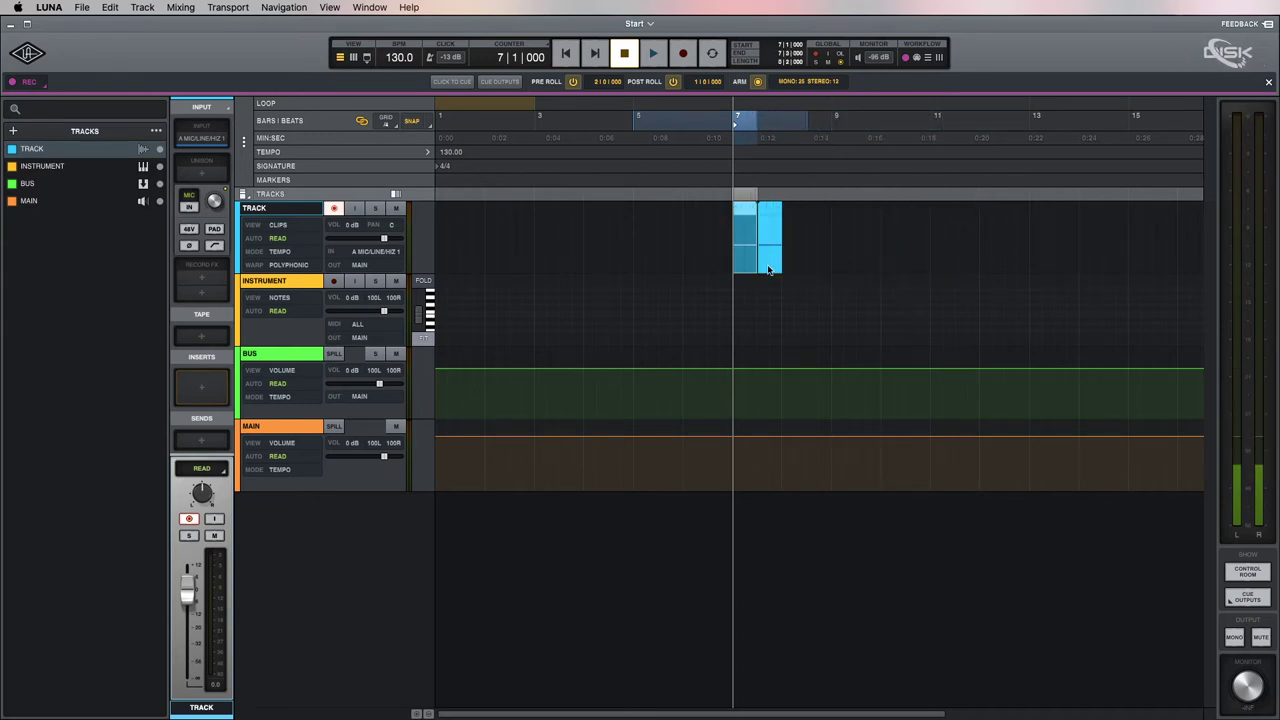
click(766, 220)
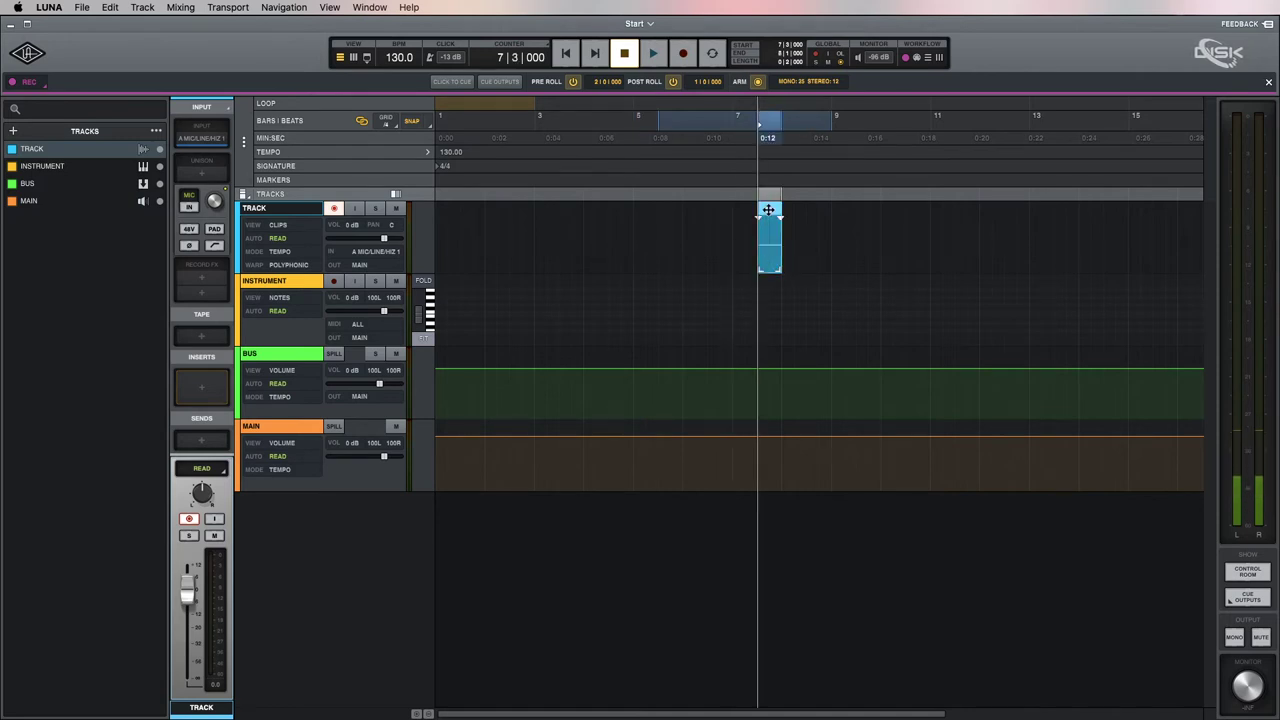
key(BackSpace)
- Select bar 5 on TRACK and switch off the post-roll and pre-roll
click(573, 81)
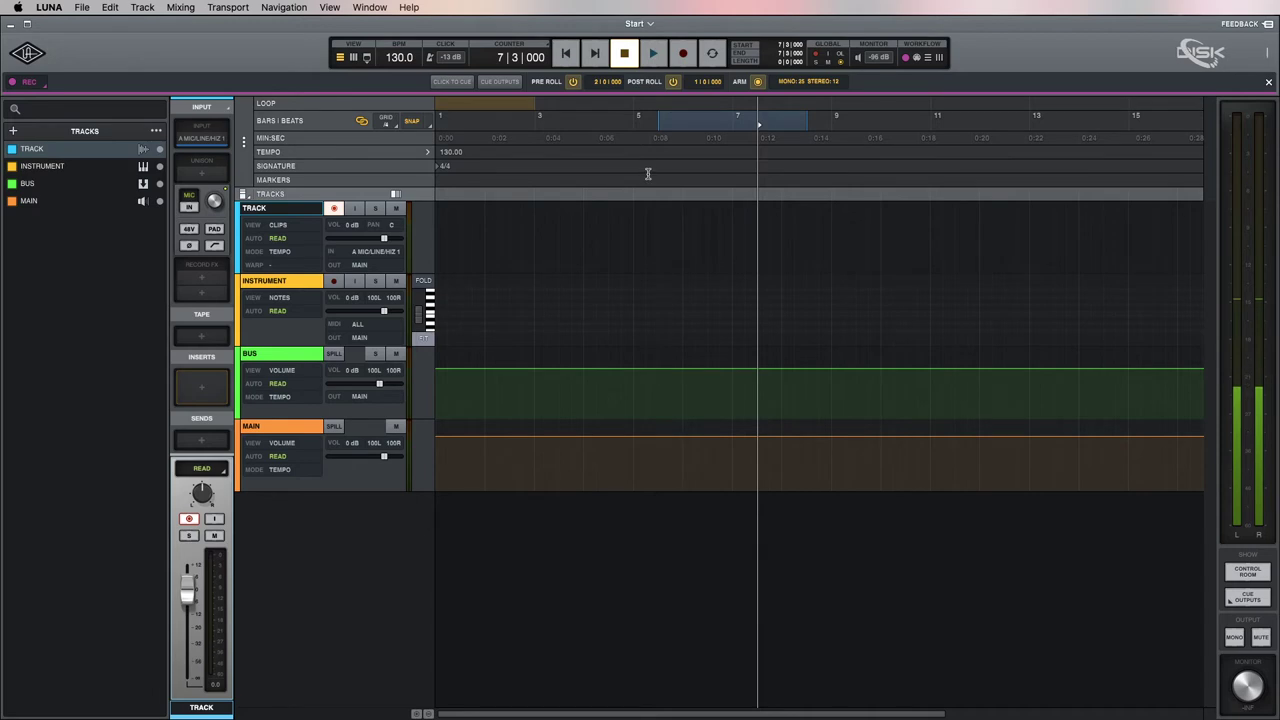
drag(636, 268, 683, 236)
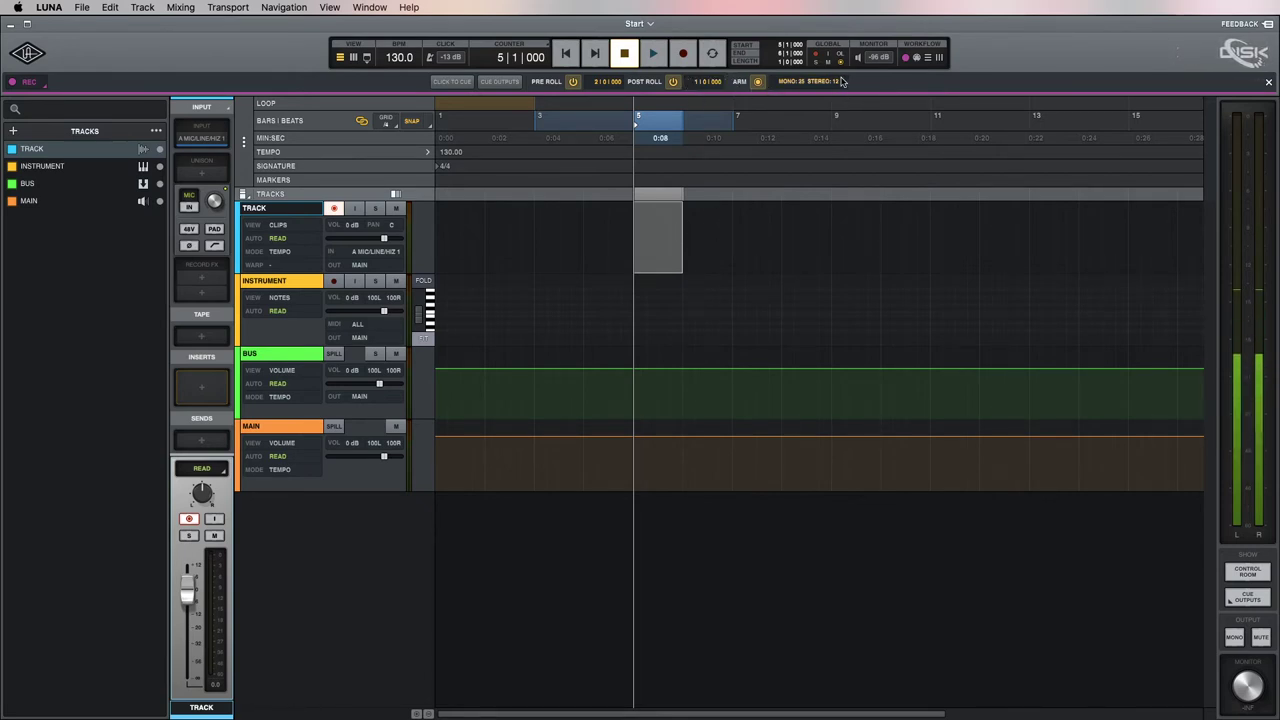
click(758, 86)
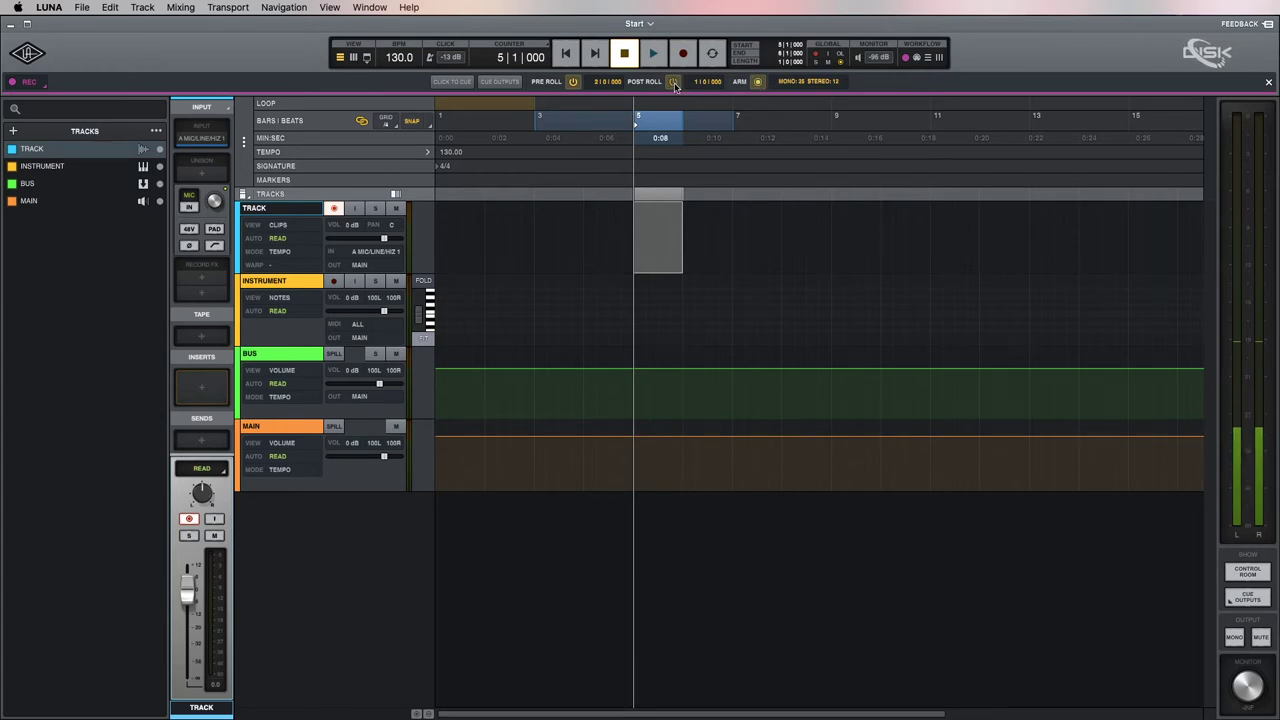
click(673, 82)
click(572, 82)
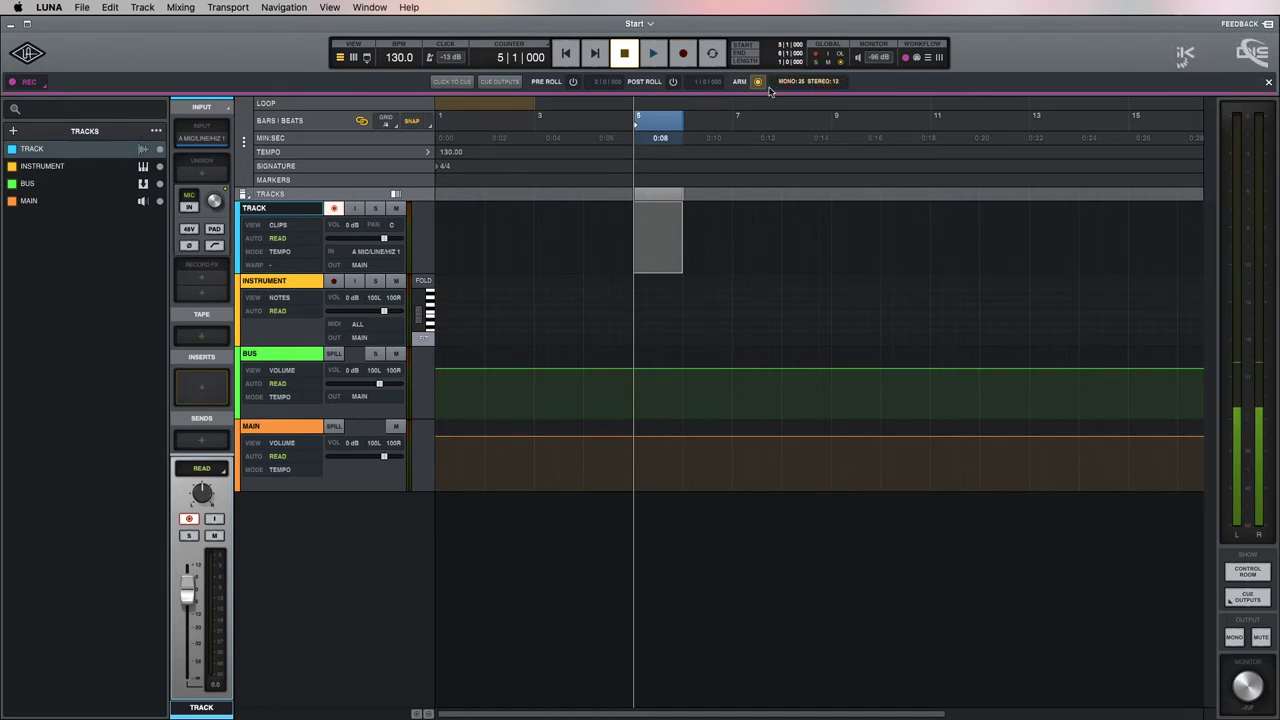
- Switch to the MIDI workflow and enable MIDI Merge
click(917, 58)
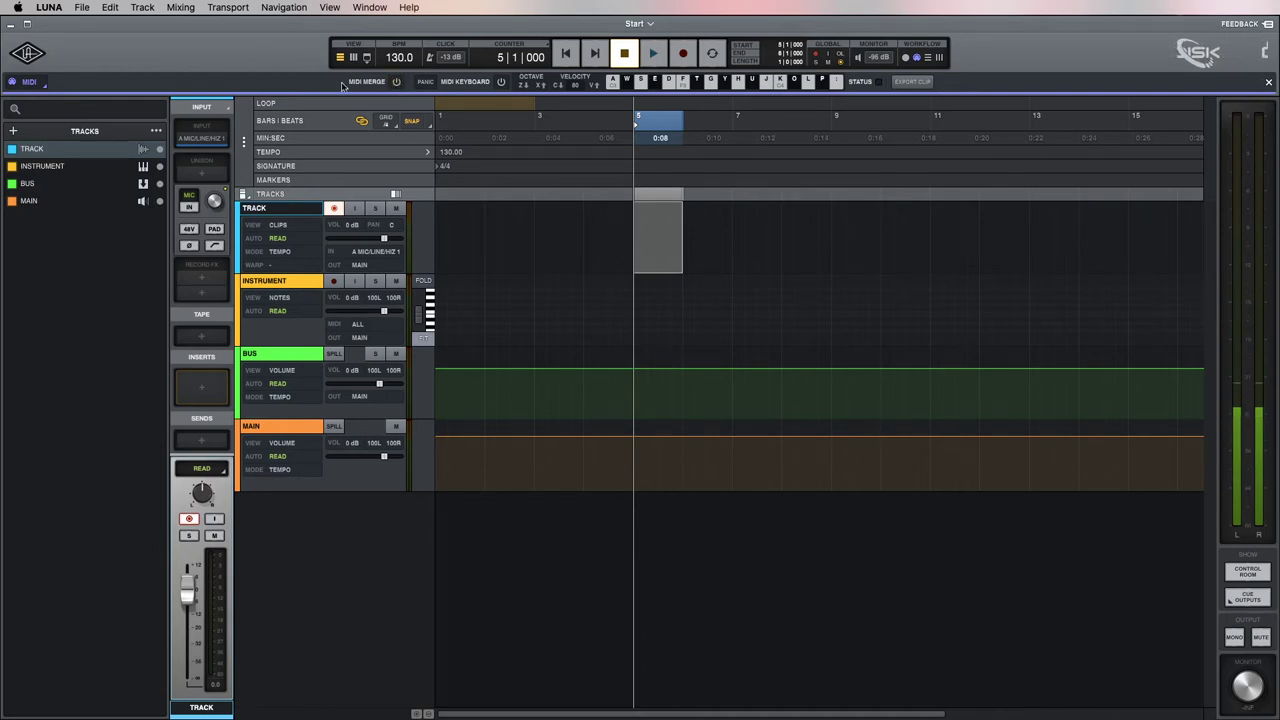
click(397, 82)
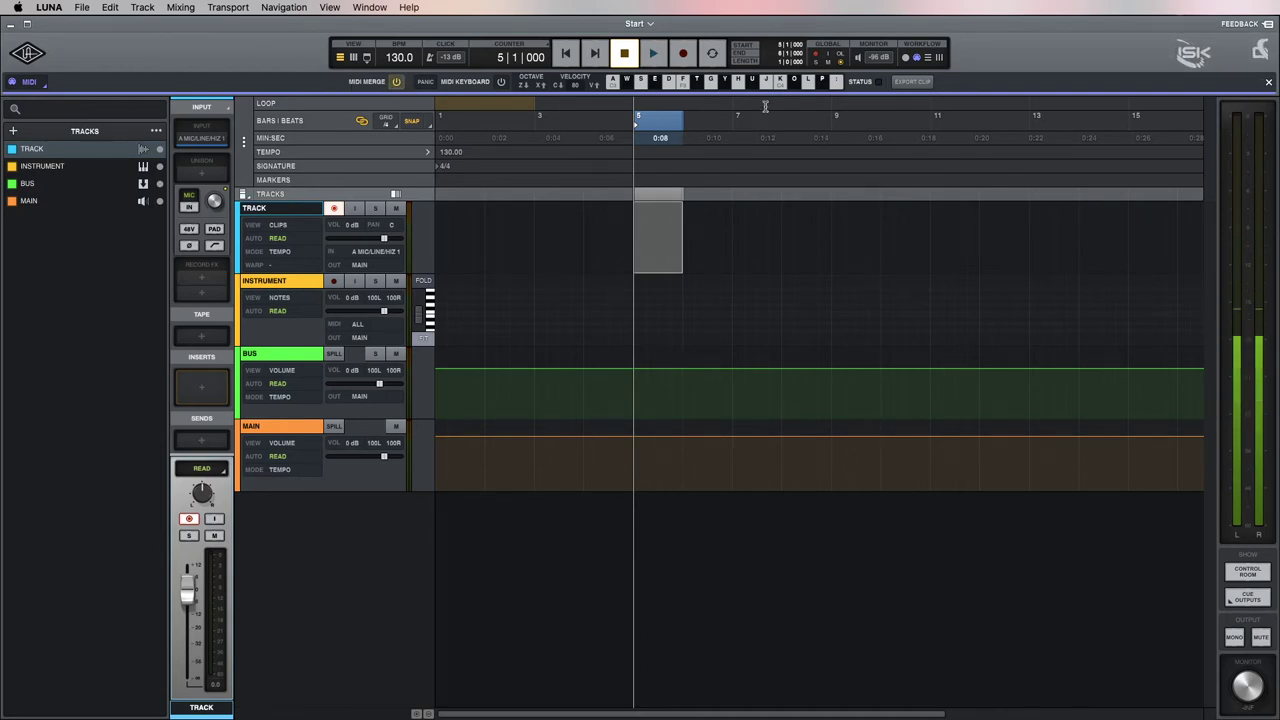
- Turn on looping and select bar 2 on the INSTRUMENT track
key(l)
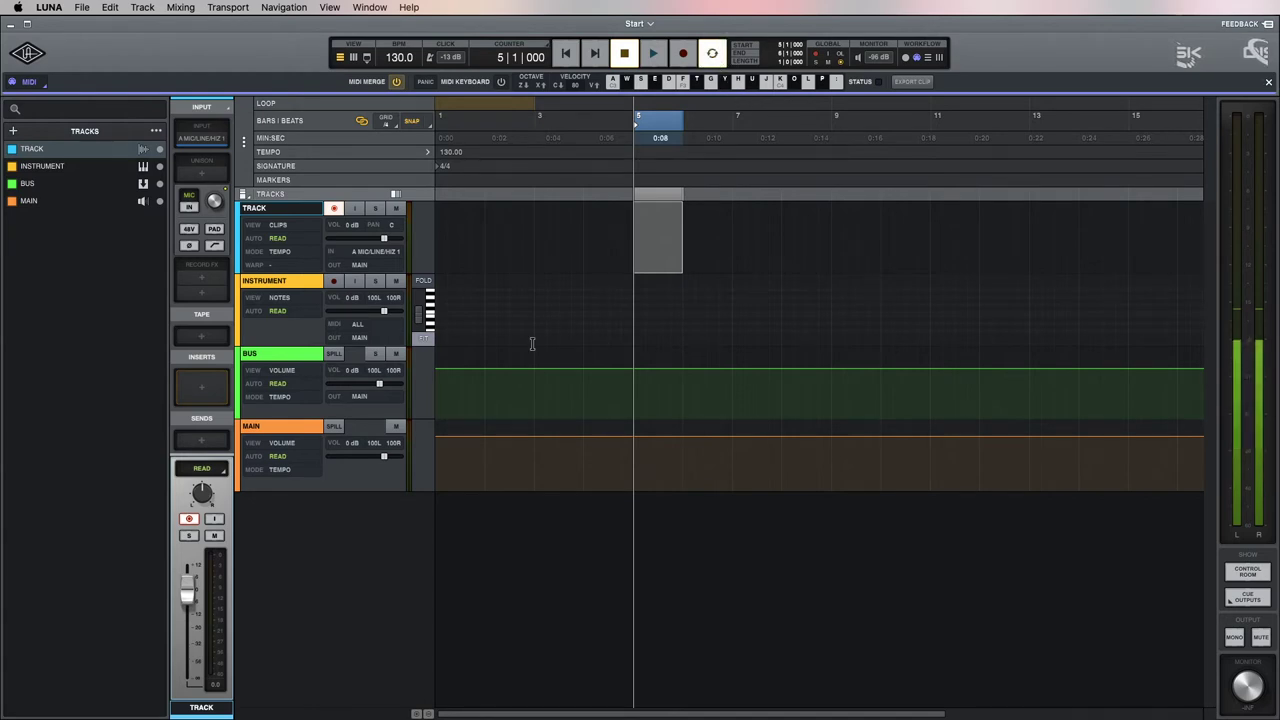
key(Down)
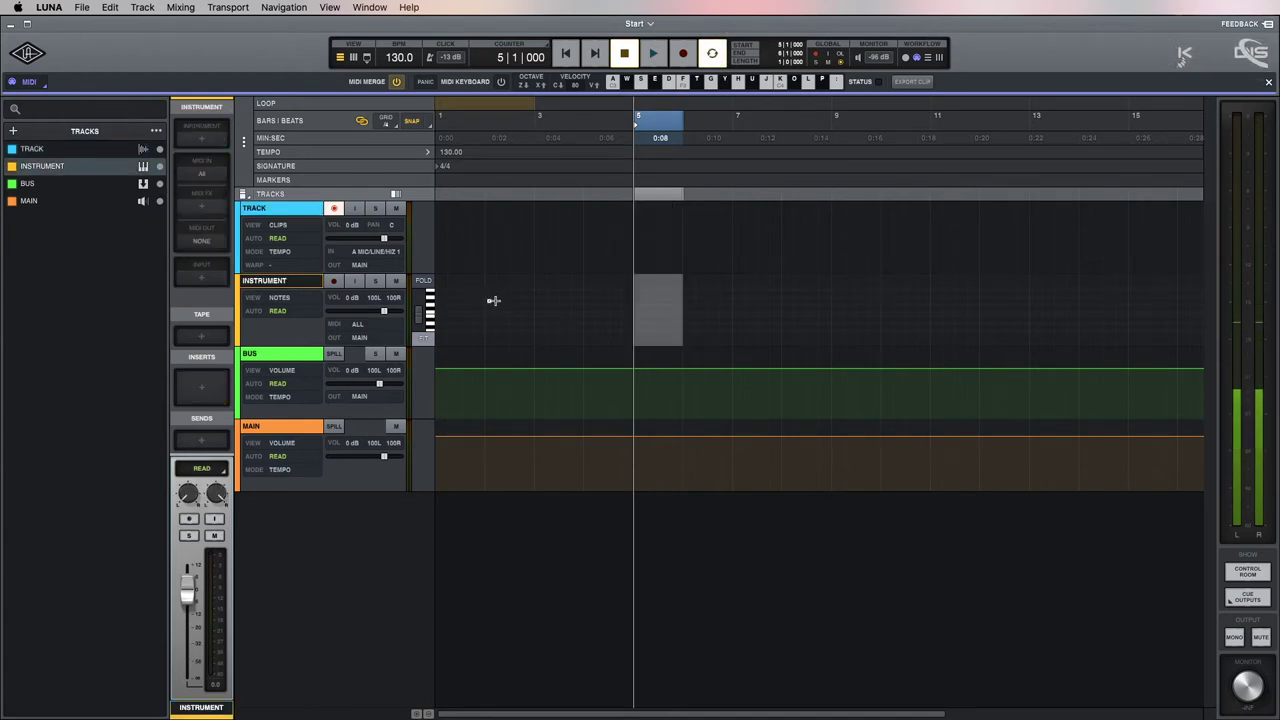
key(Left)
key(Left)
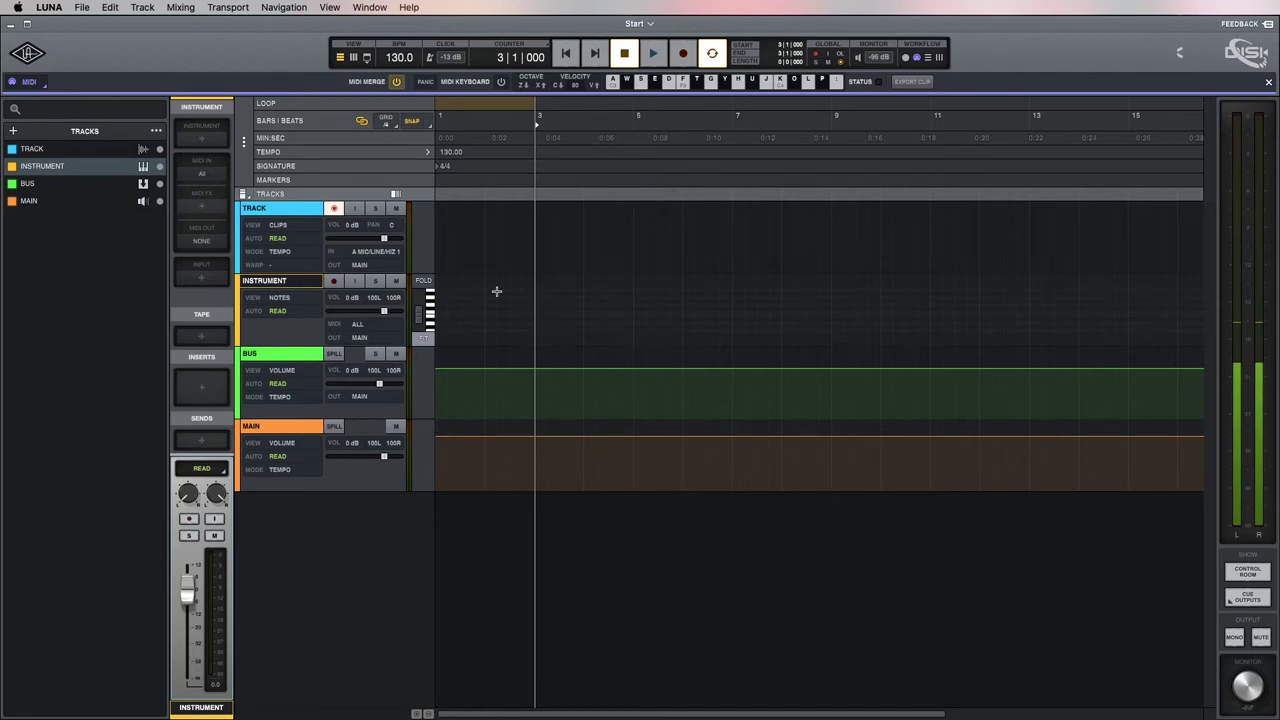
drag(483, 283, 531, 294)
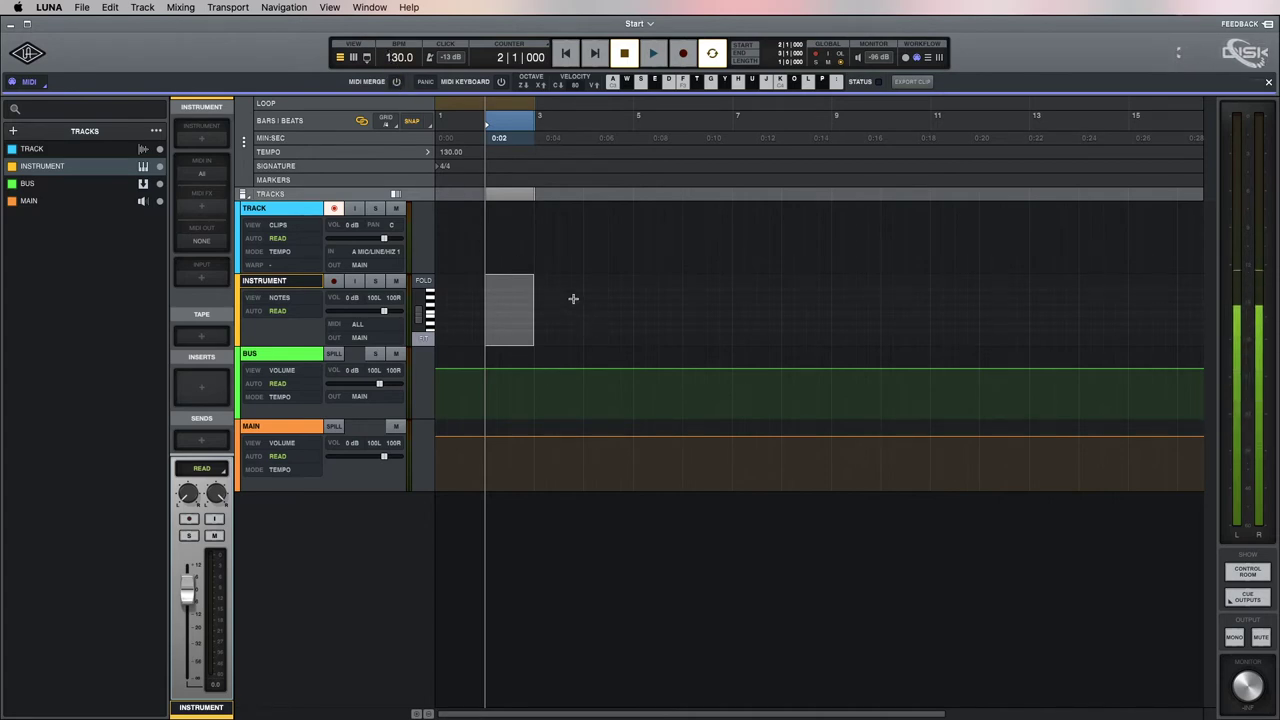
click(469, 291)
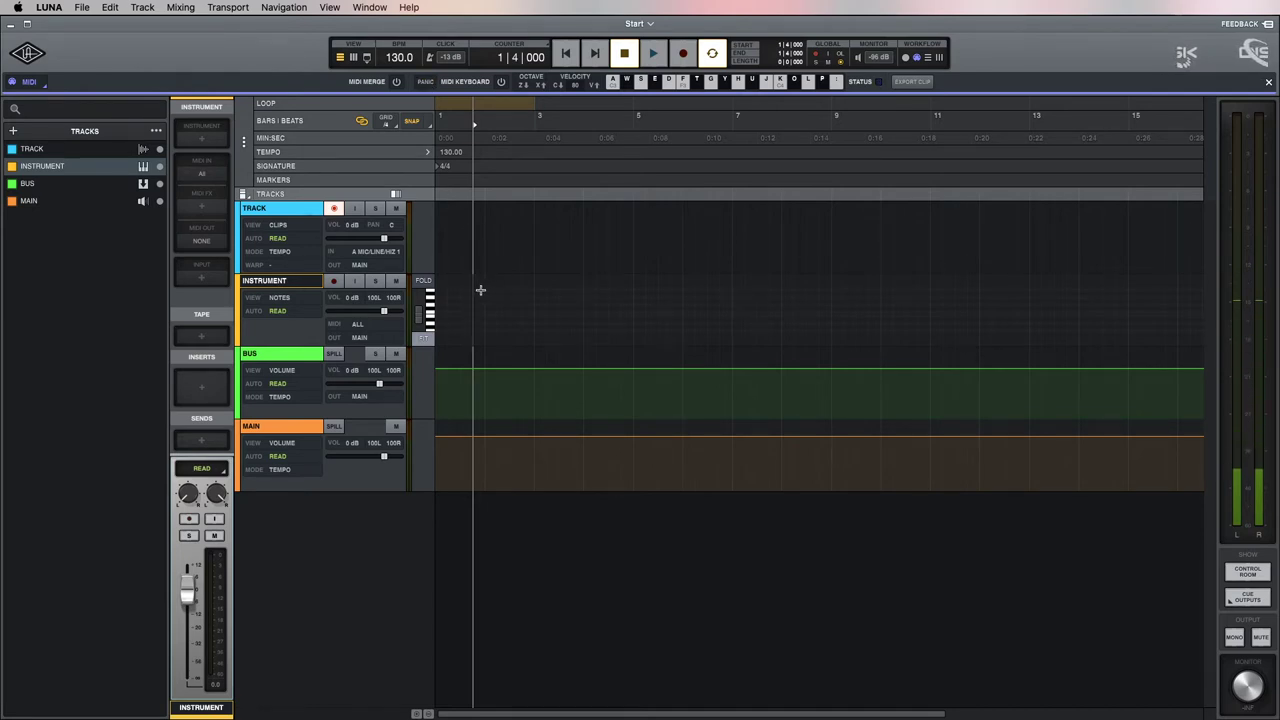
drag(484, 281, 535, 310)
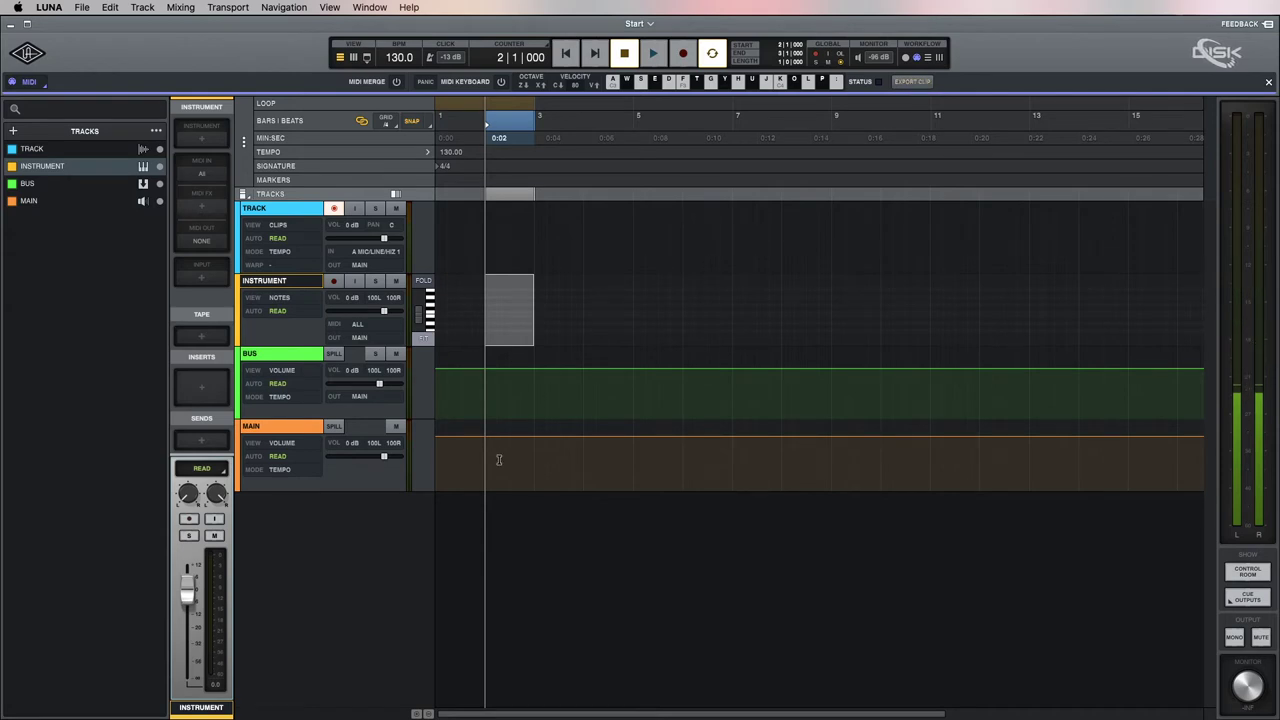
- Select bars 3 and 4 on the INSTRUMENT track, view the clip export options and close them without exporting
click(584, 291)
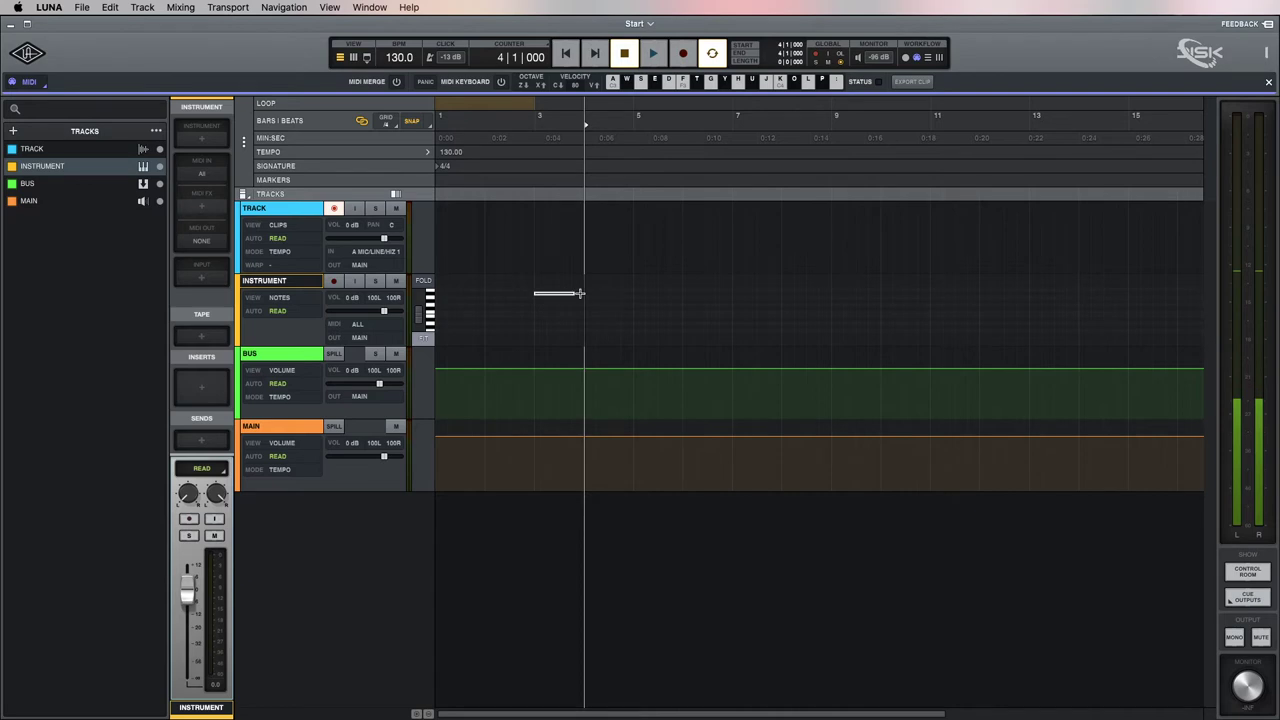
drag(538, 281, 632, 291)
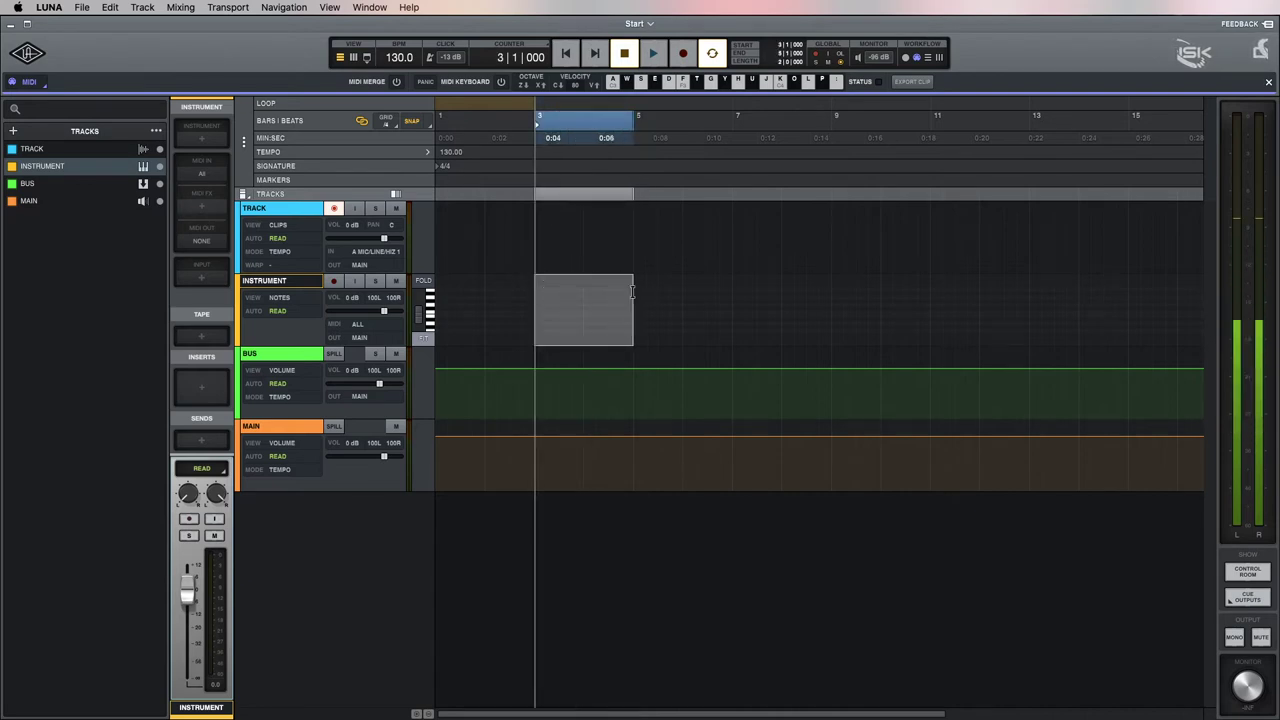
click(913, 82)
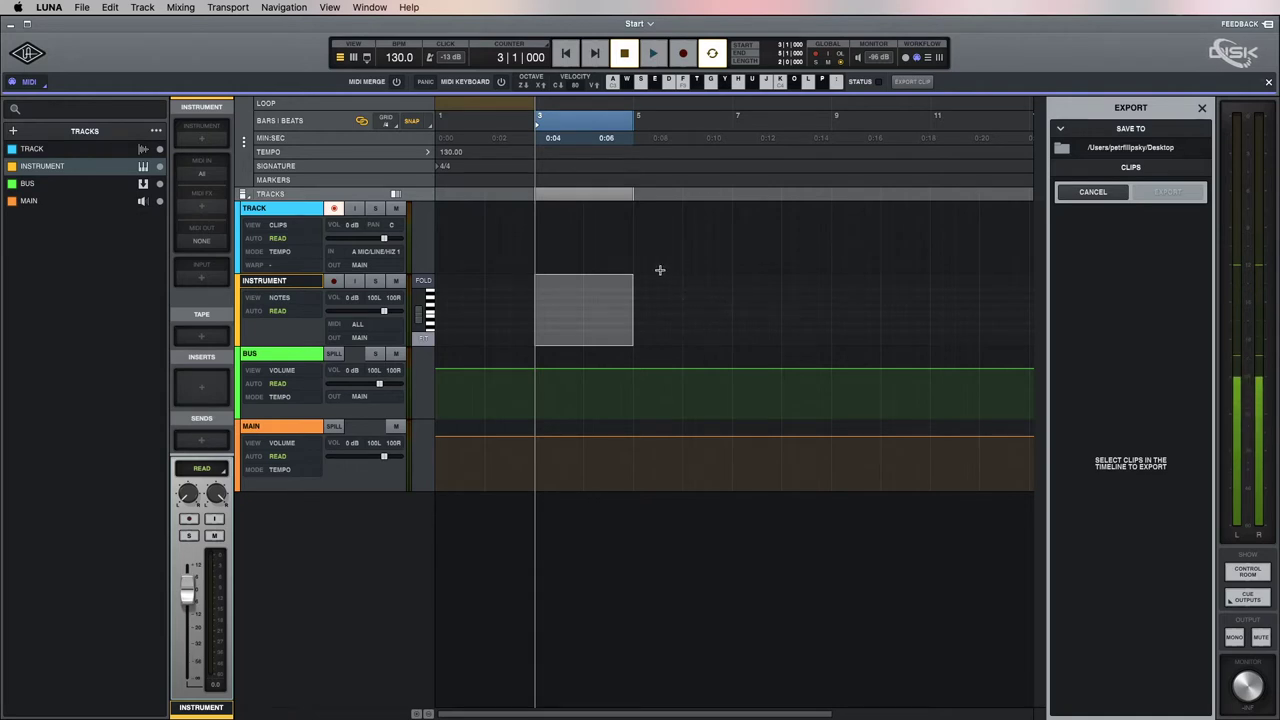
click(1203, 109)
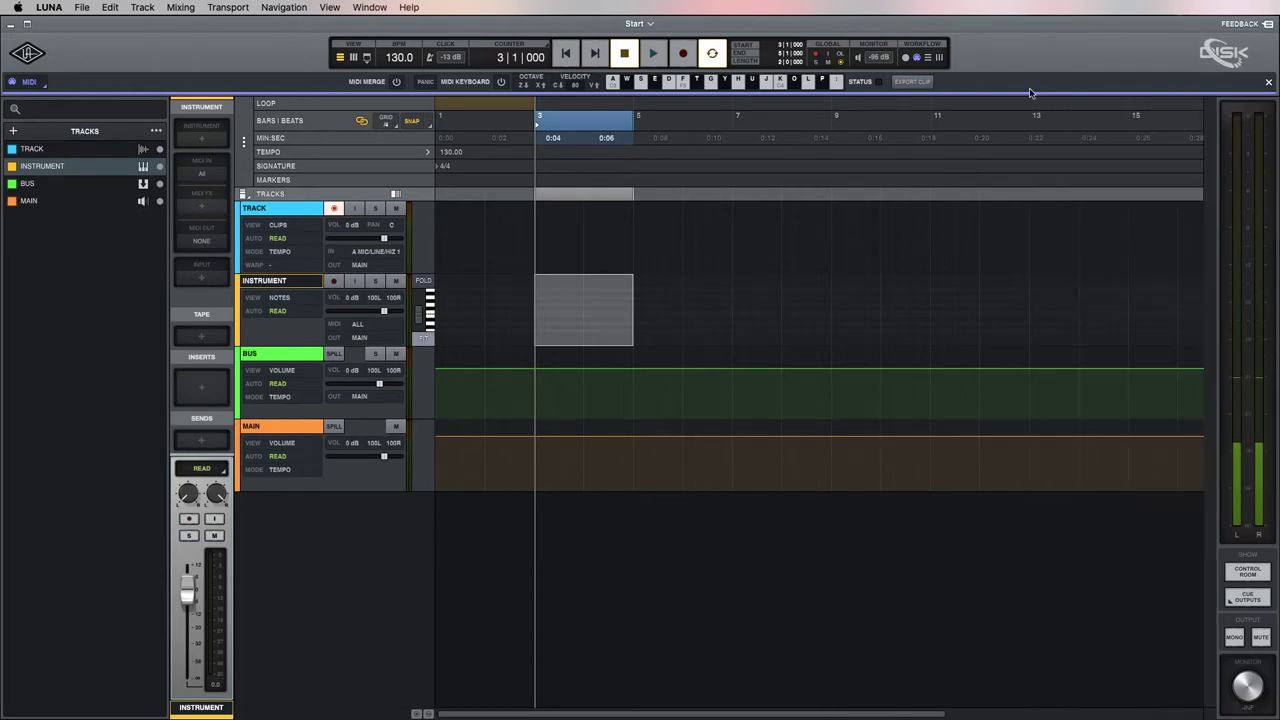
- Switch to the Edit workflow and import the Drums audio file onto TRACK at bar 1
click(929, 58)
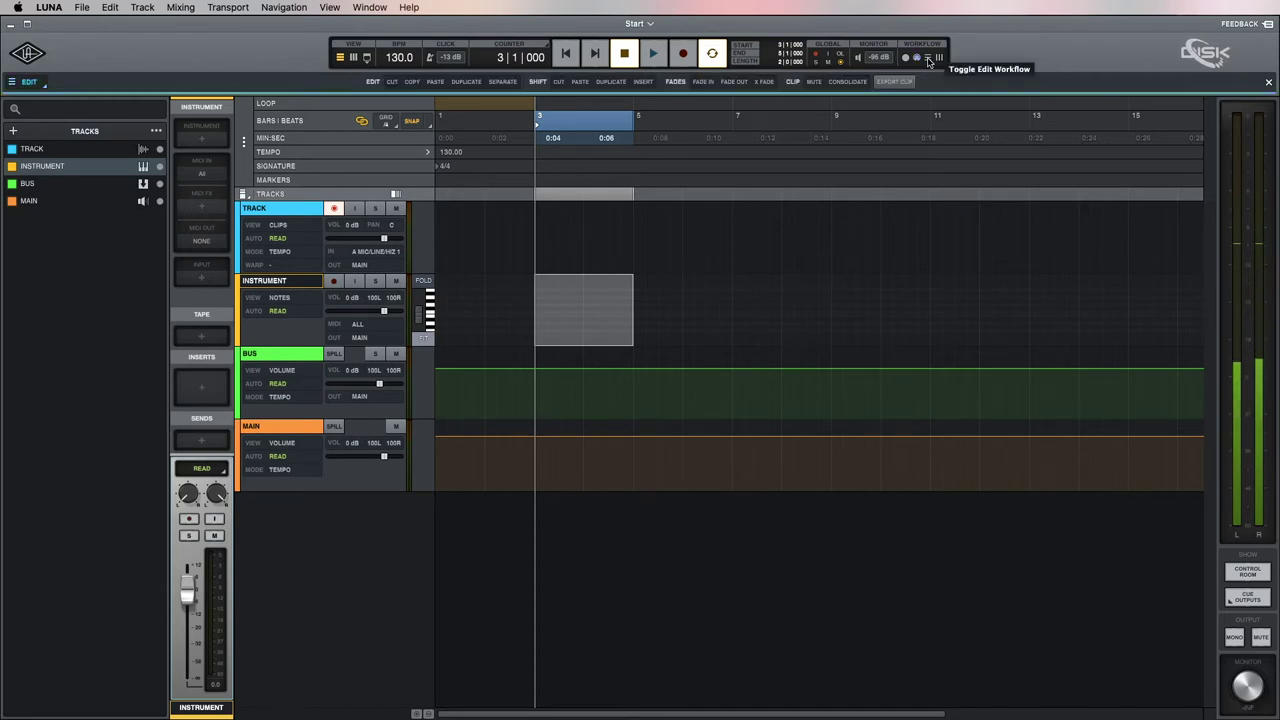
click(715, 306)
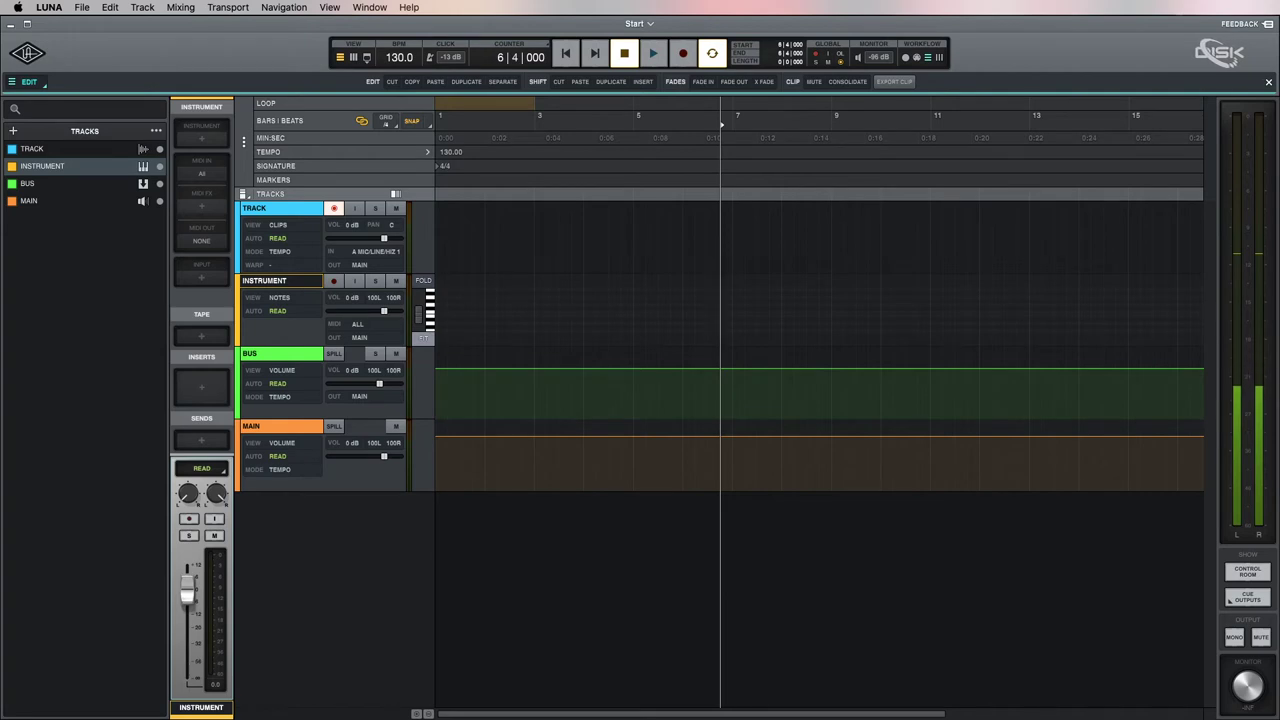
drag(610, 448, 440, 250)
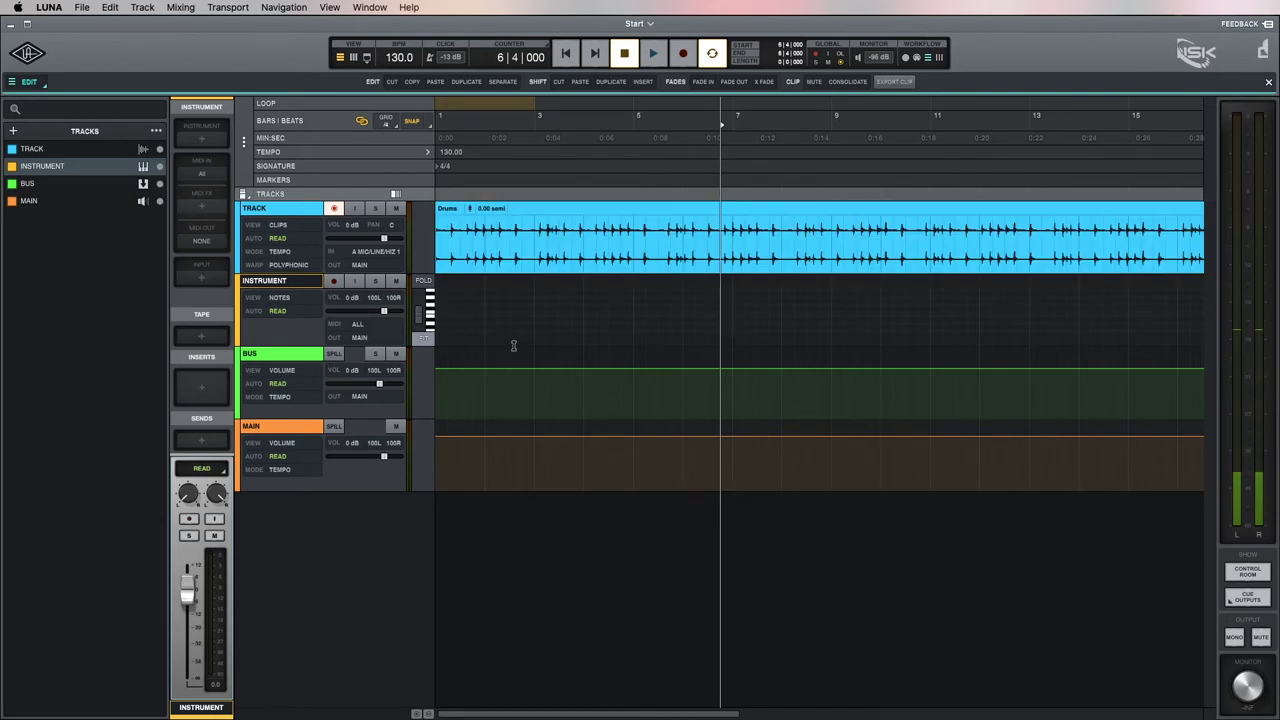
key(minus)
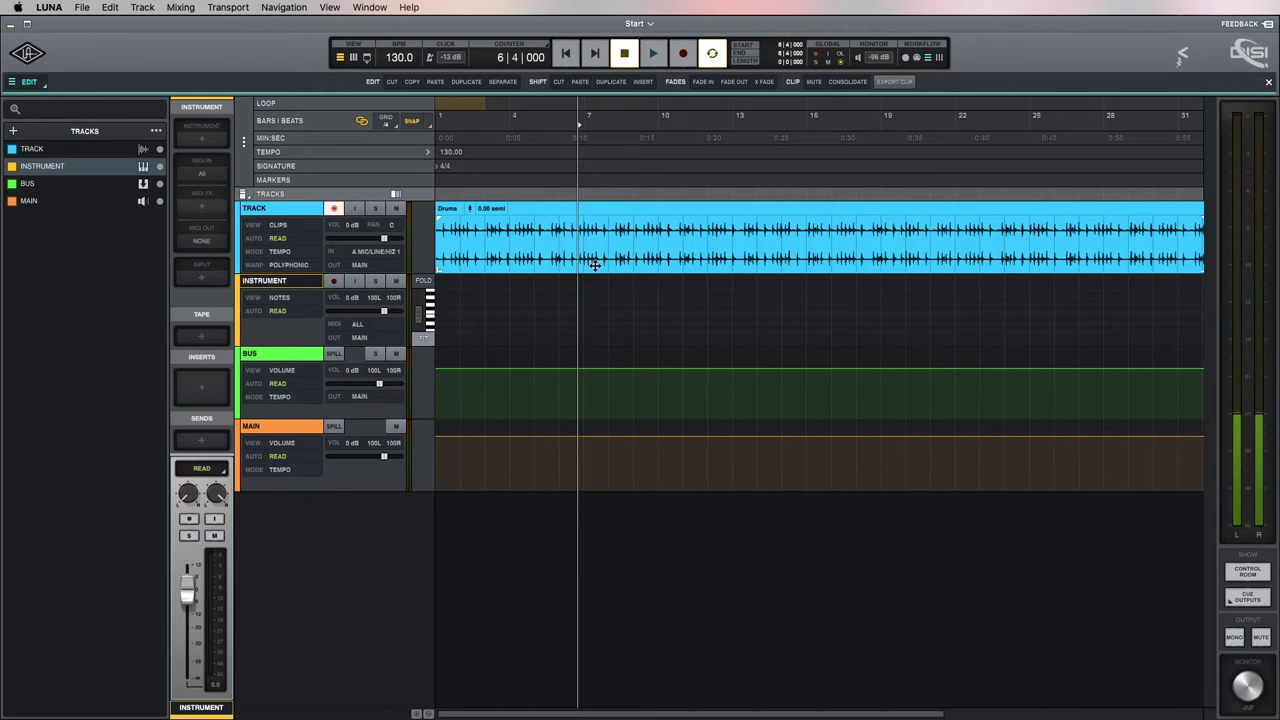
- Try a session tempo of 100 BPM with TRACK in Tempo mode, and undo the change
double_click(390, 57)
text(100)
key(Return)
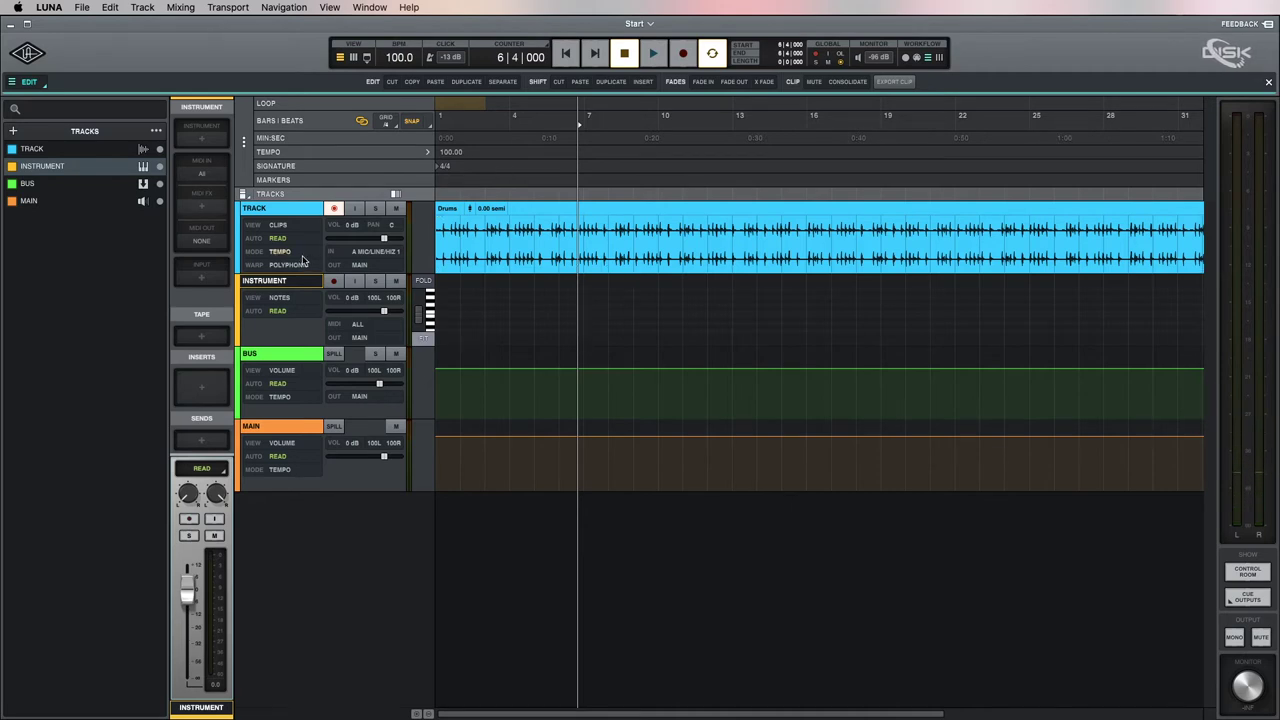
key(super+z)
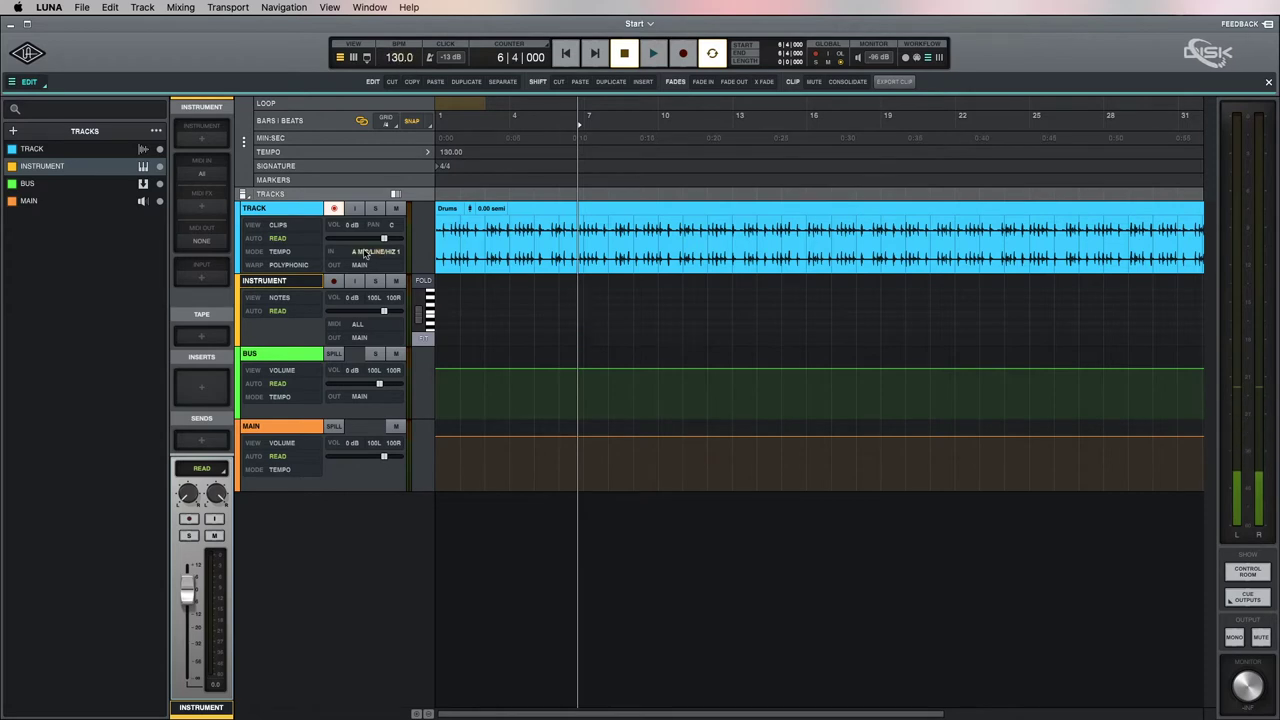
- Set TRACK's mode to Time and briefly play the Drums clip at a session tempo of 100 BPM
click(280, 251)
click(284, 283)
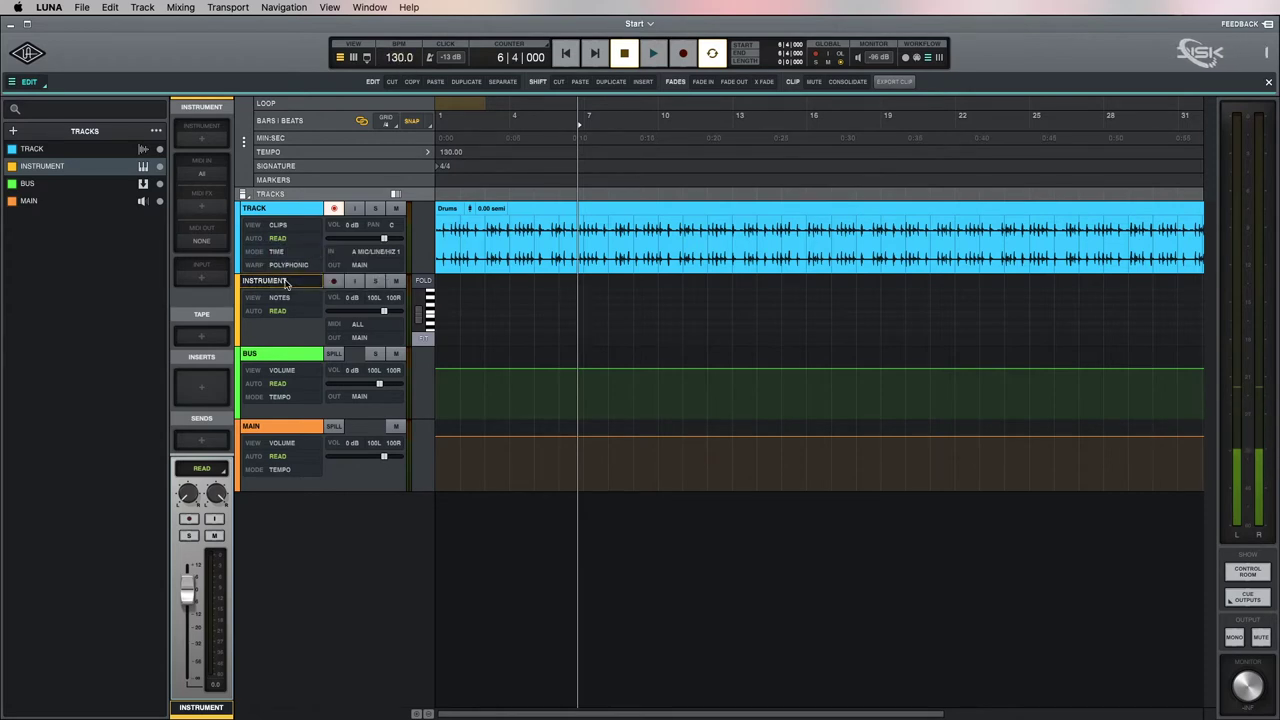
double_click(395, 59)
text(1)
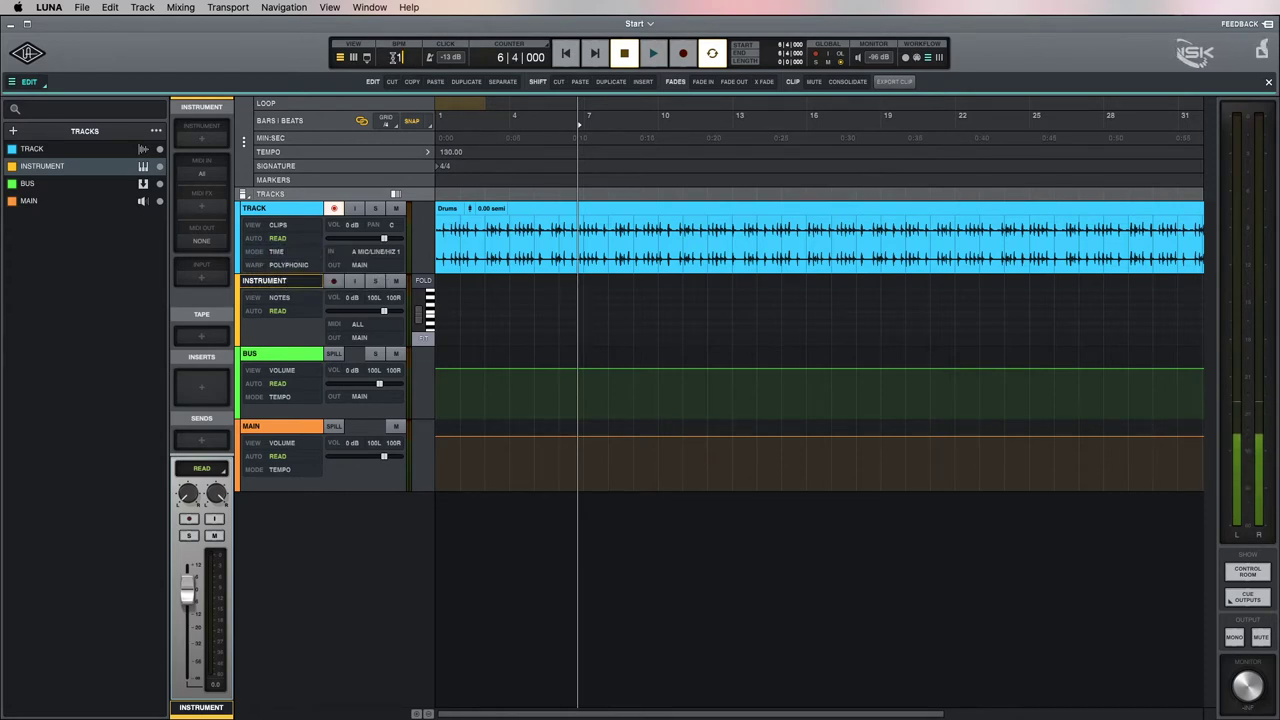
key(Return)
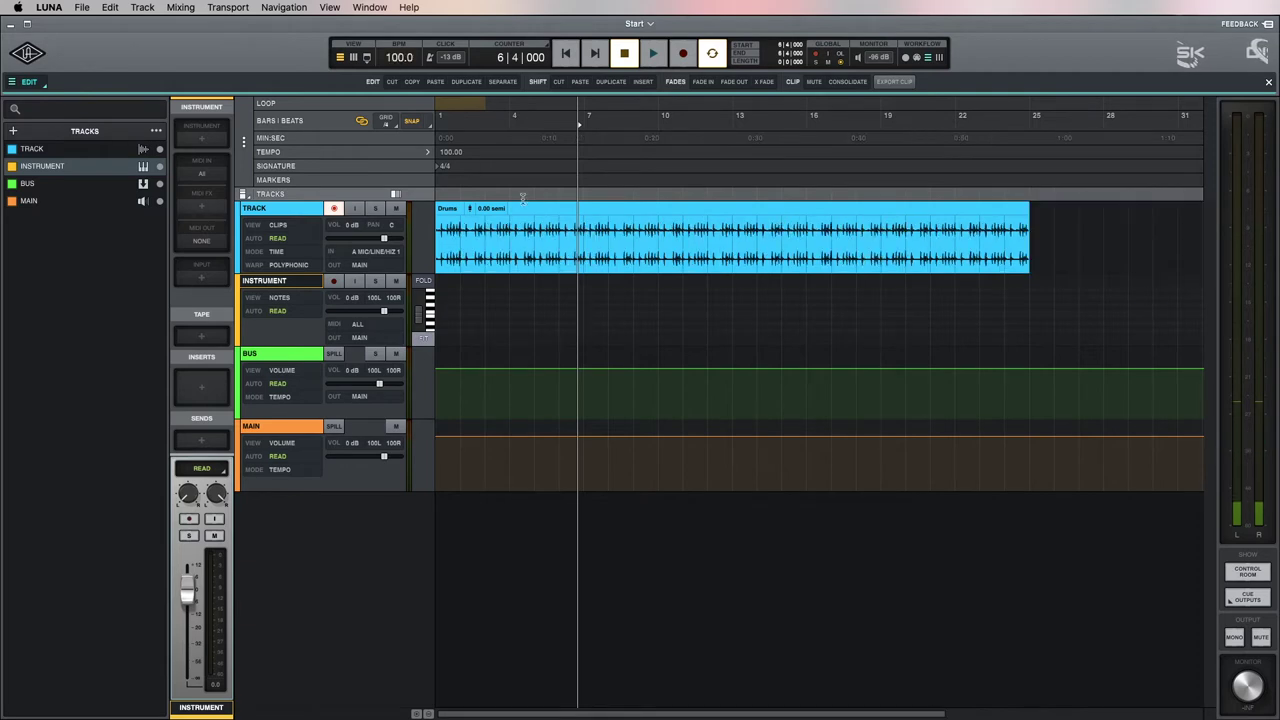
key(space)
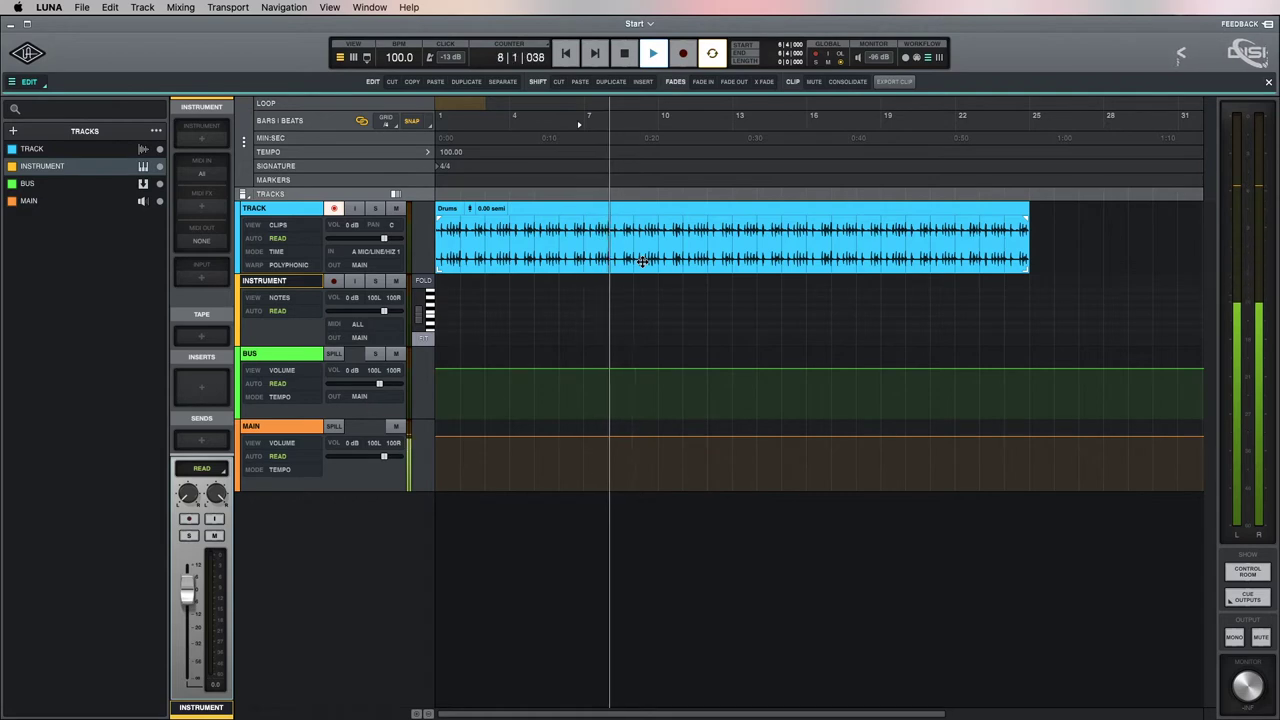
key(space)
- Cut bar 4 out of the Drums clip on TRACK and undo the cut
click(517, 240)
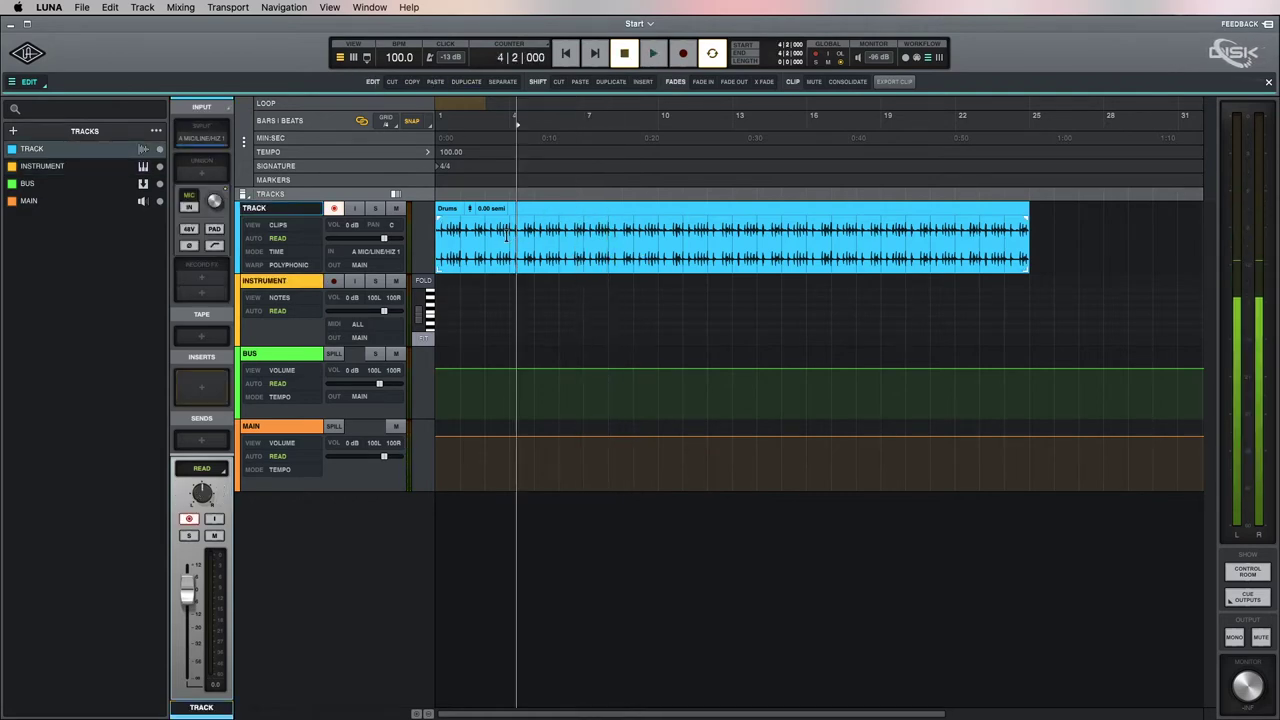
drag(511, 235, 534, 236)
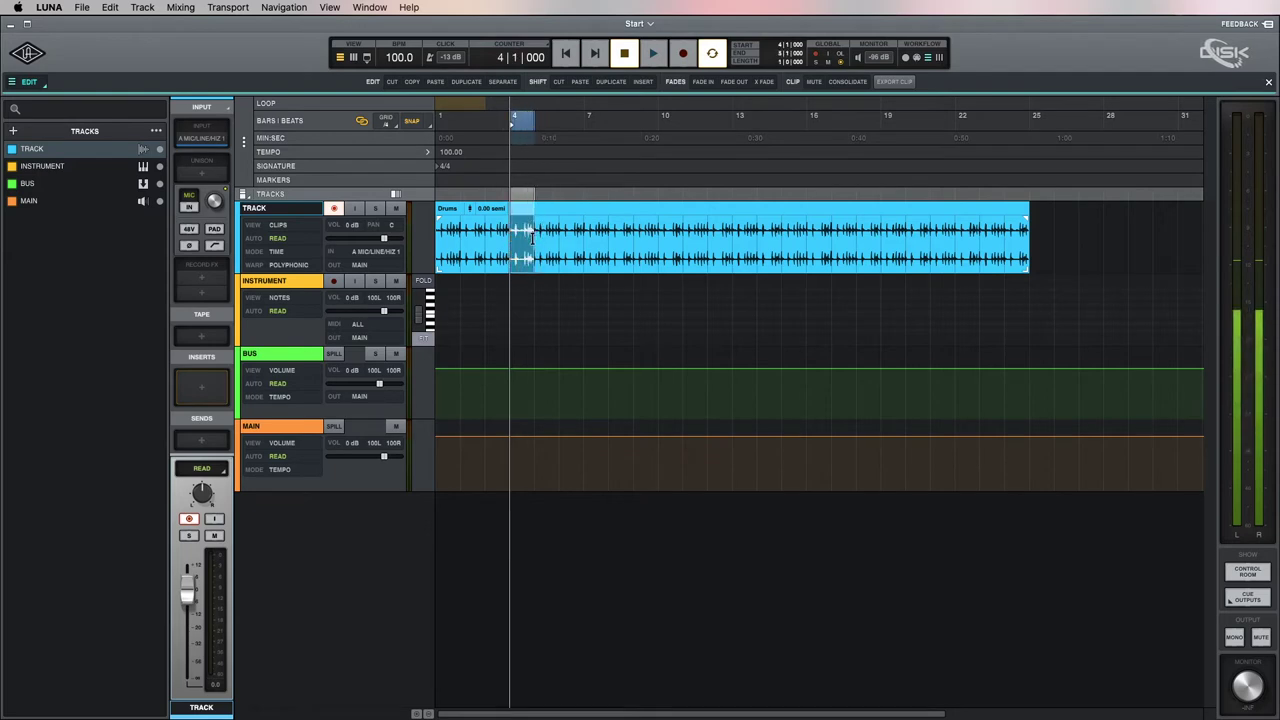
click(394, 82)
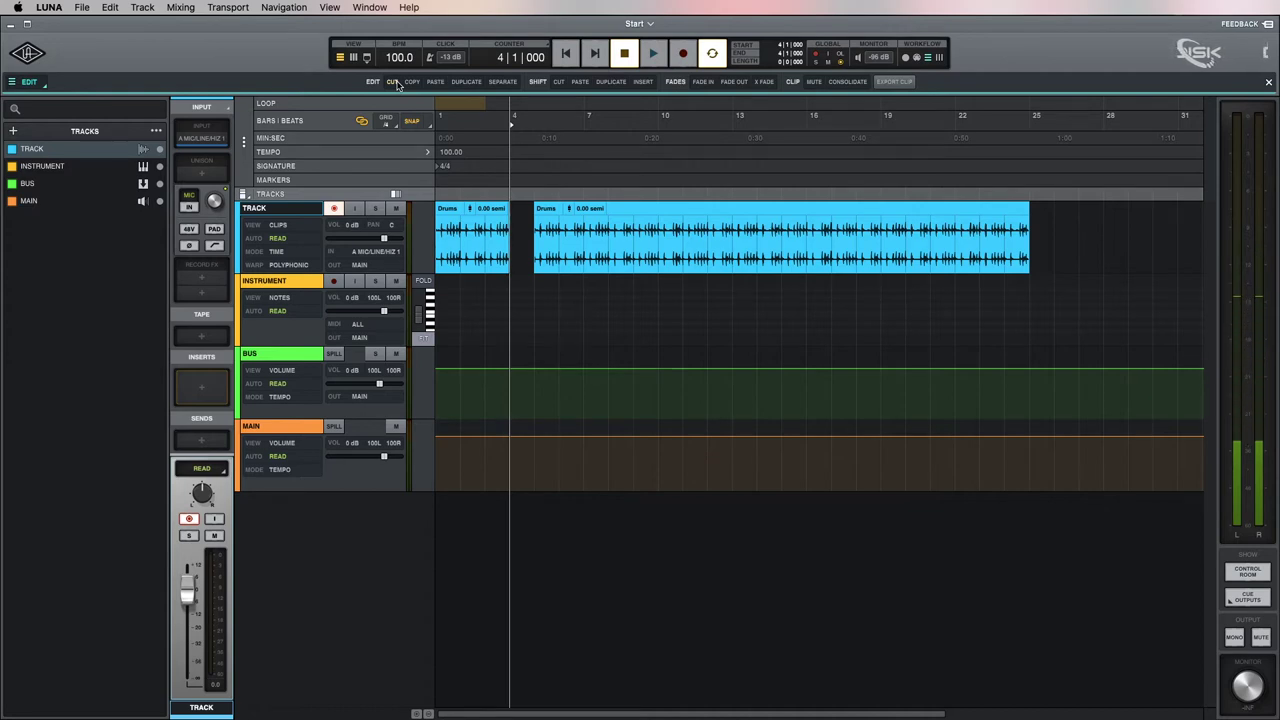
key(super+z)
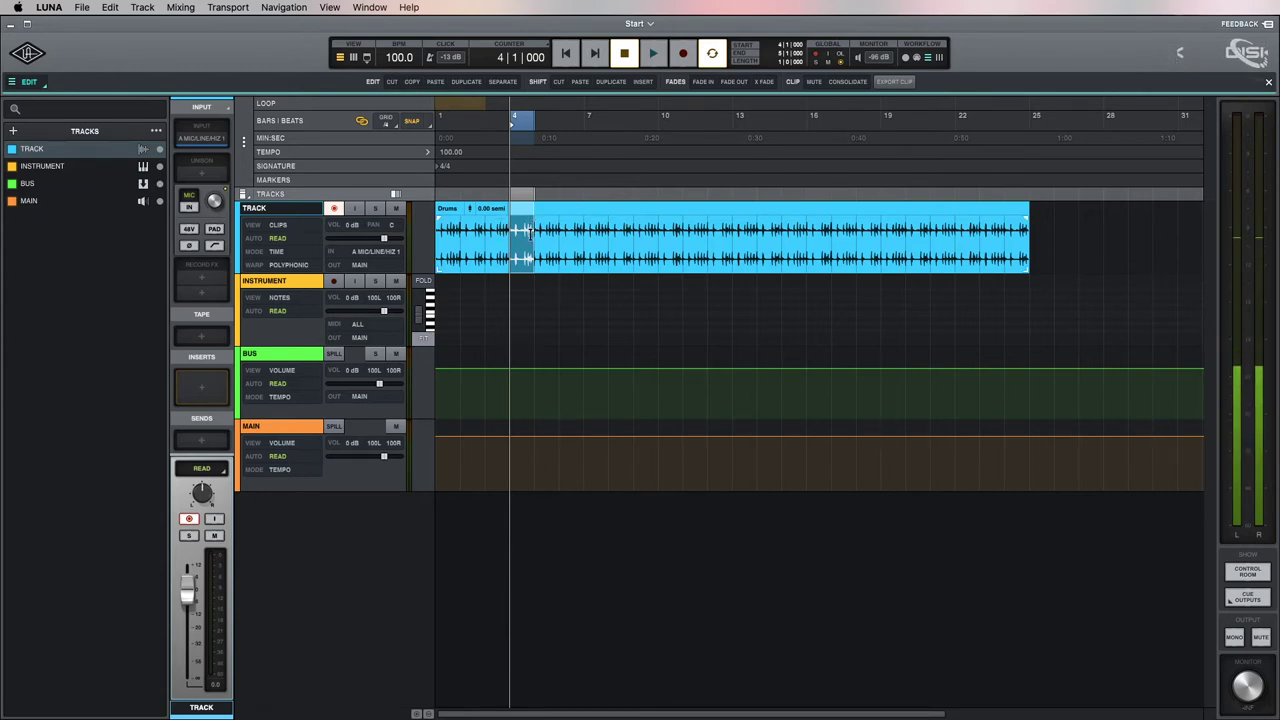
- Paste the one-bar Drums section at bar 26 on TRACK and undo the paste
click(1052, 226)
key(super+v)
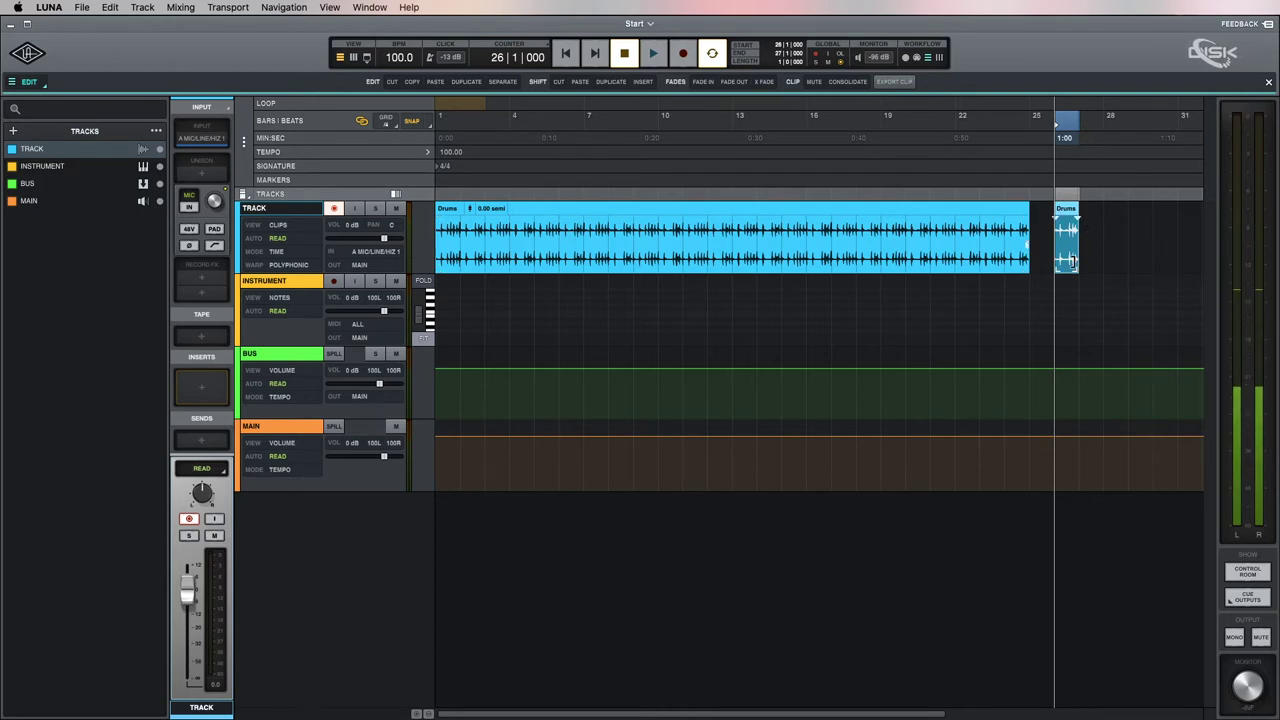
key(super+z)
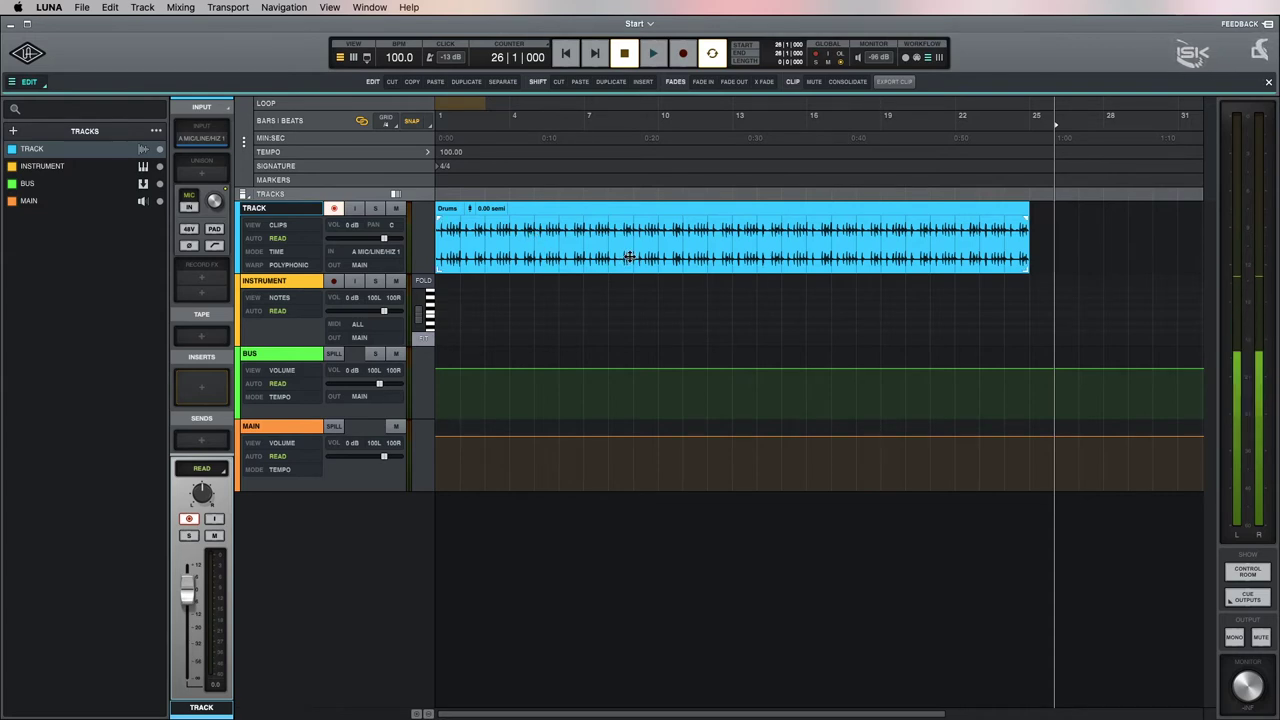
- Separate the Drums clip at bar 21 and duplicate the resulting four-bar end section
drag(609, 237, 632, 237)
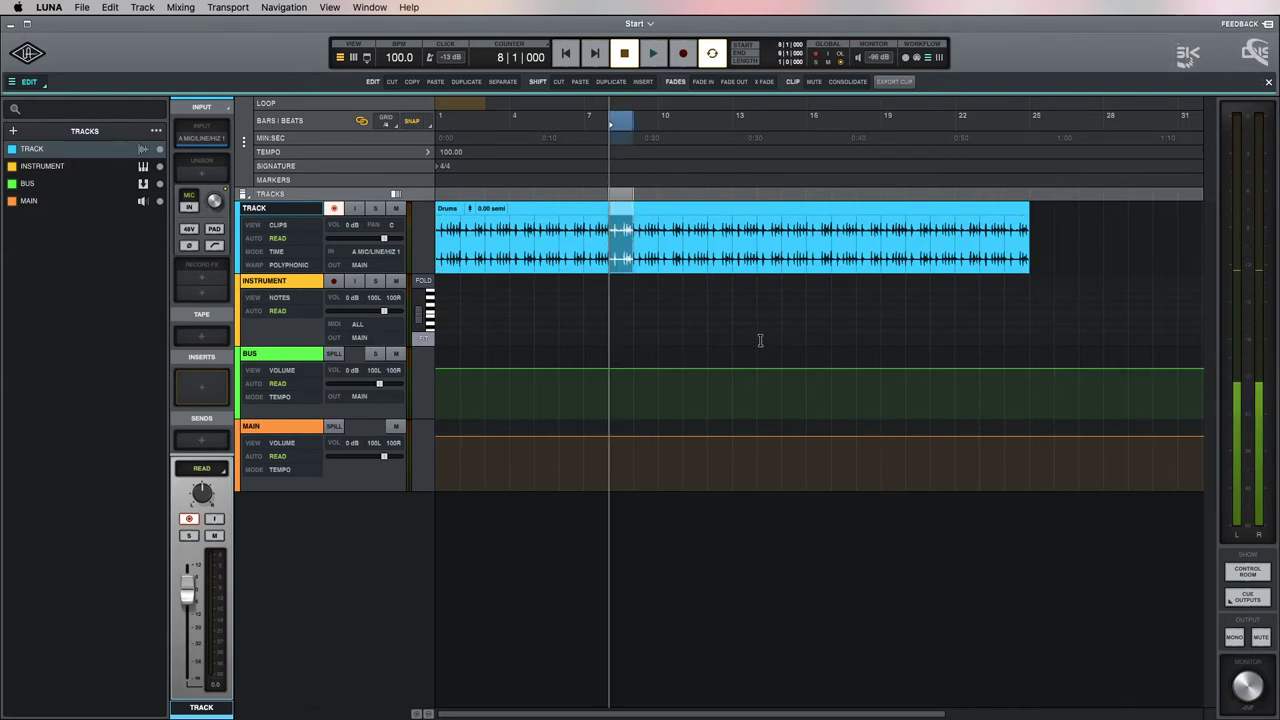
click(708, 230)
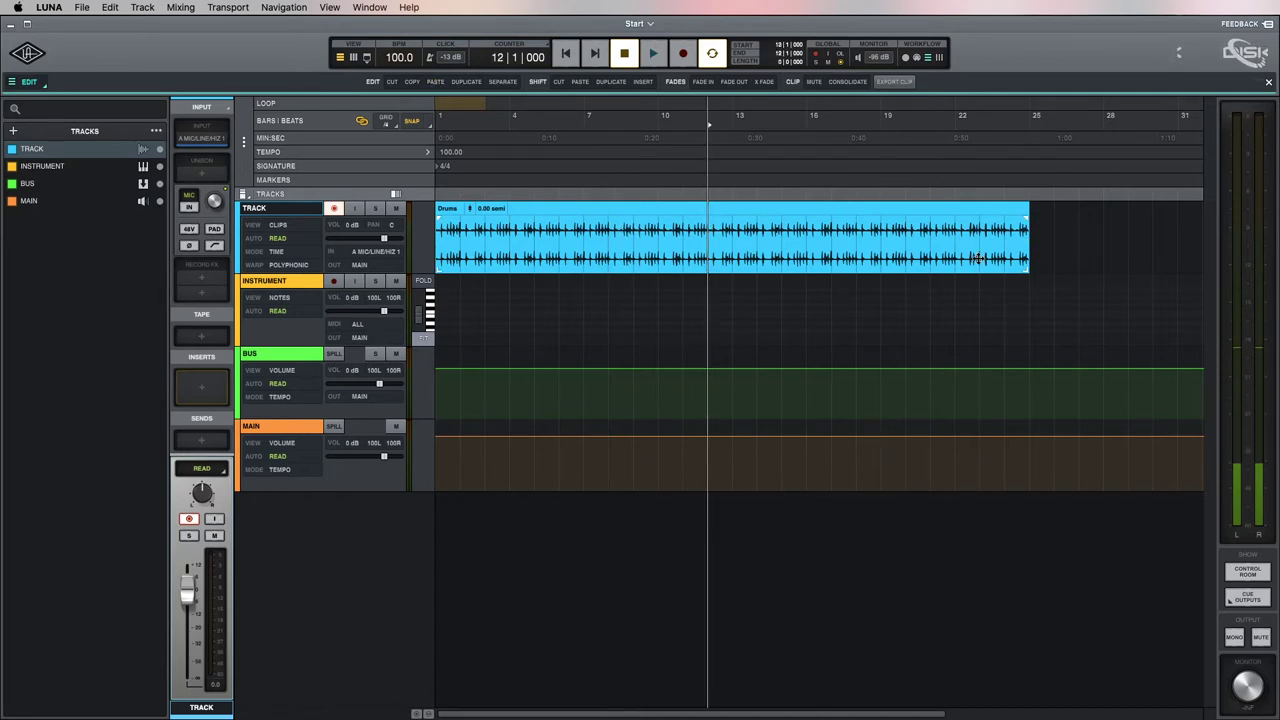
click(930, 236)
key(super+e)
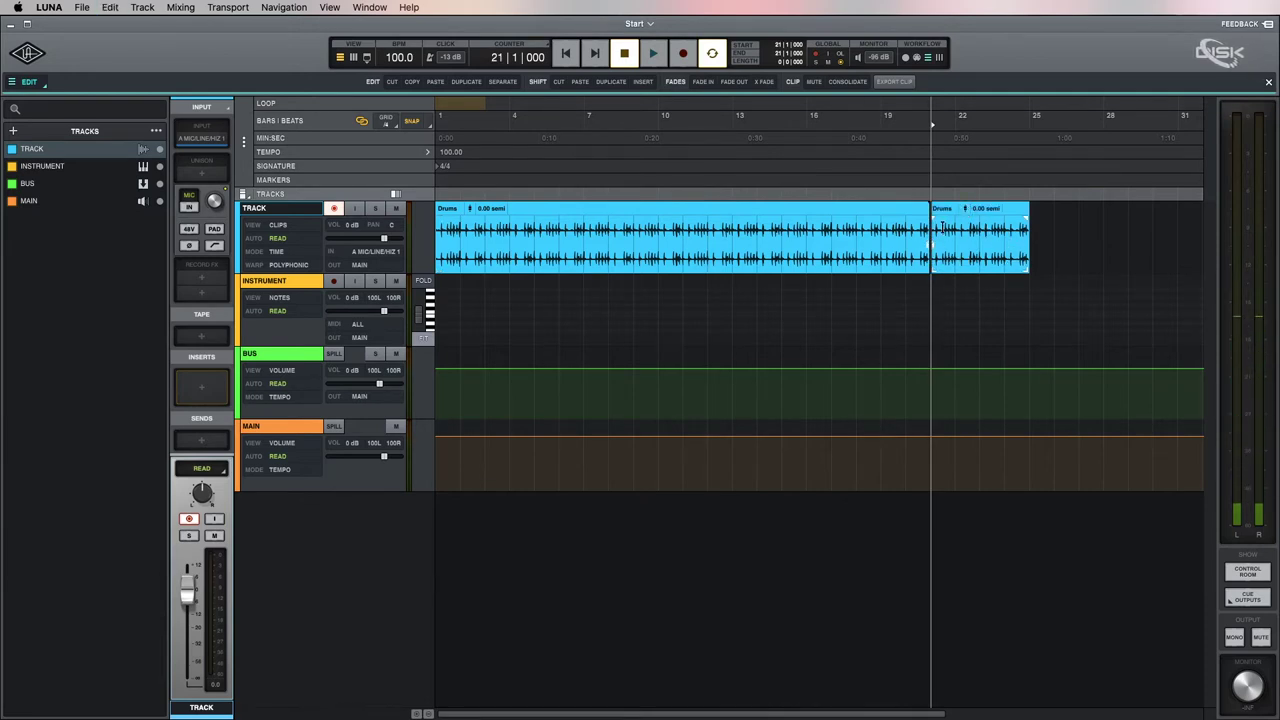
click(1000, 250)
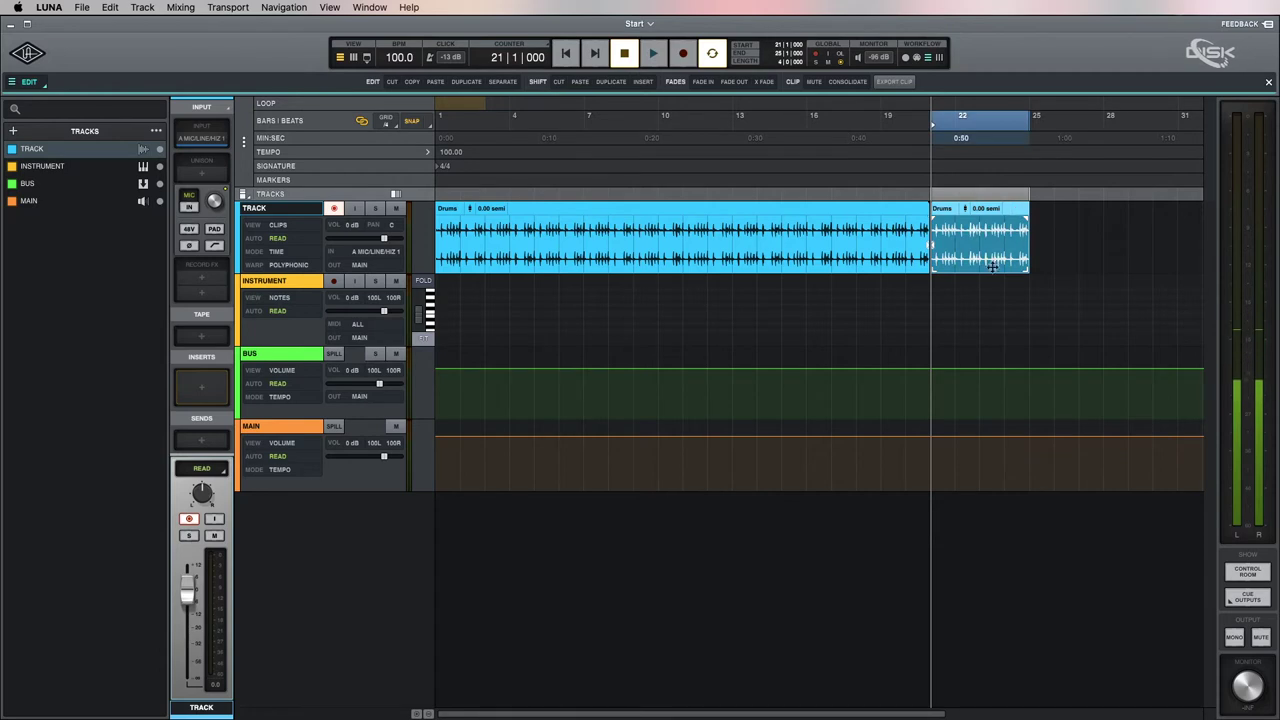
click(466, 82)
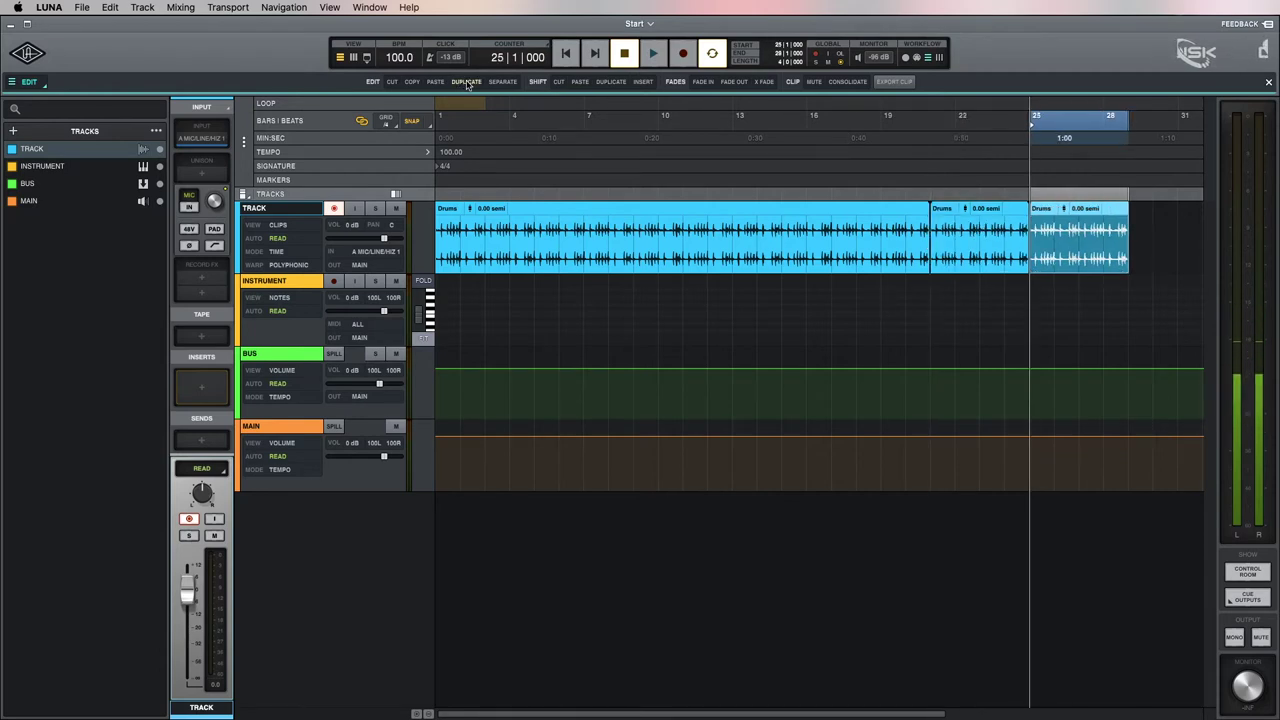
- Separate the long first Drums clip on TRACK at bar 11 and at bar 7
click(682, 233)
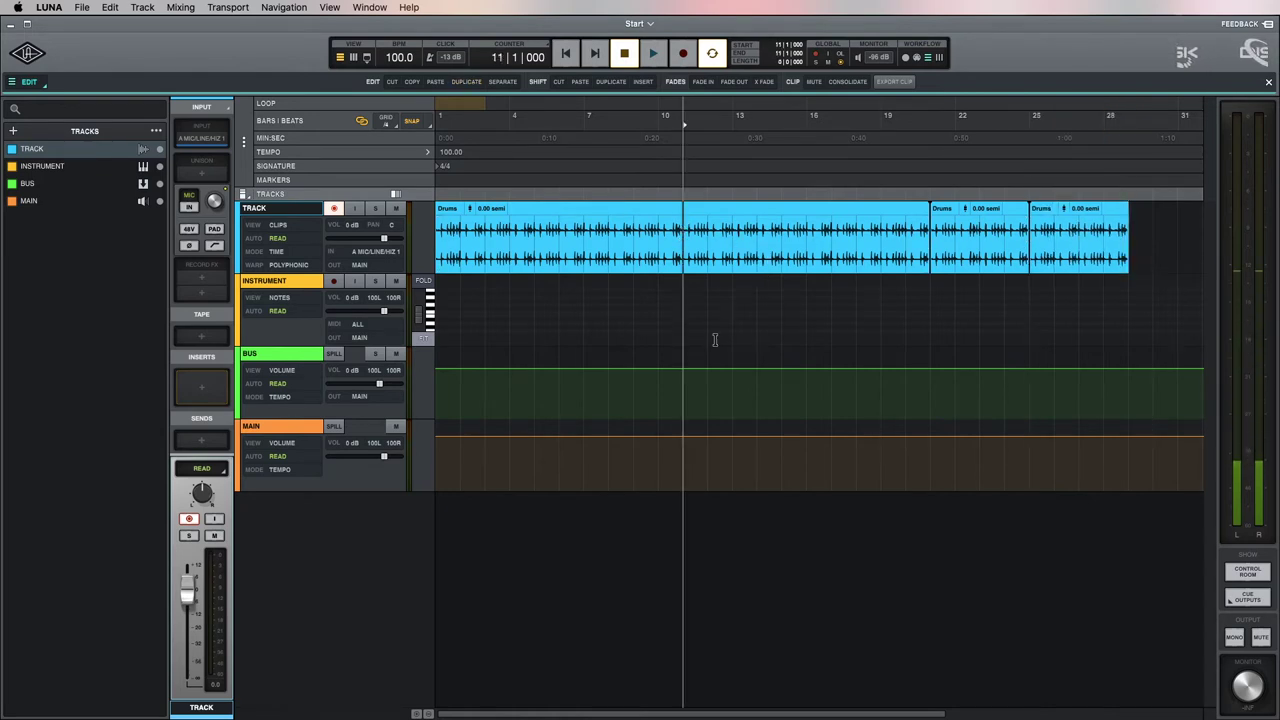
click(497, 83)
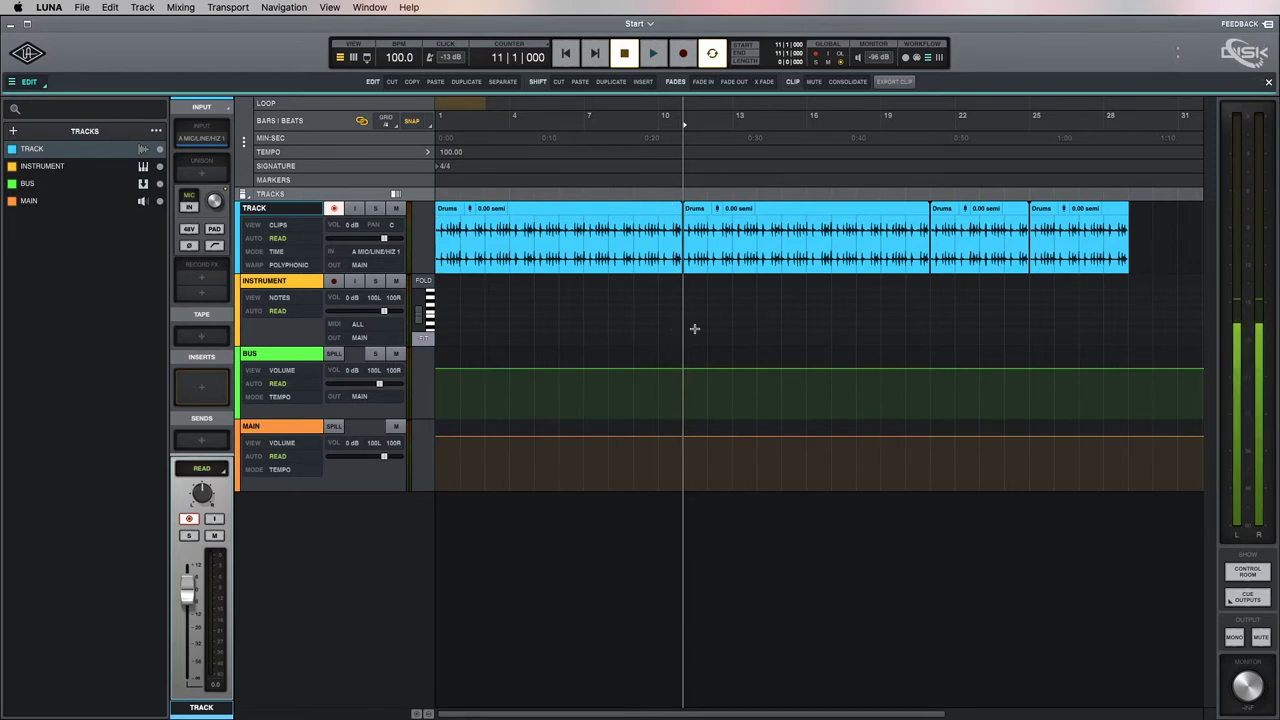
click(586, 226)
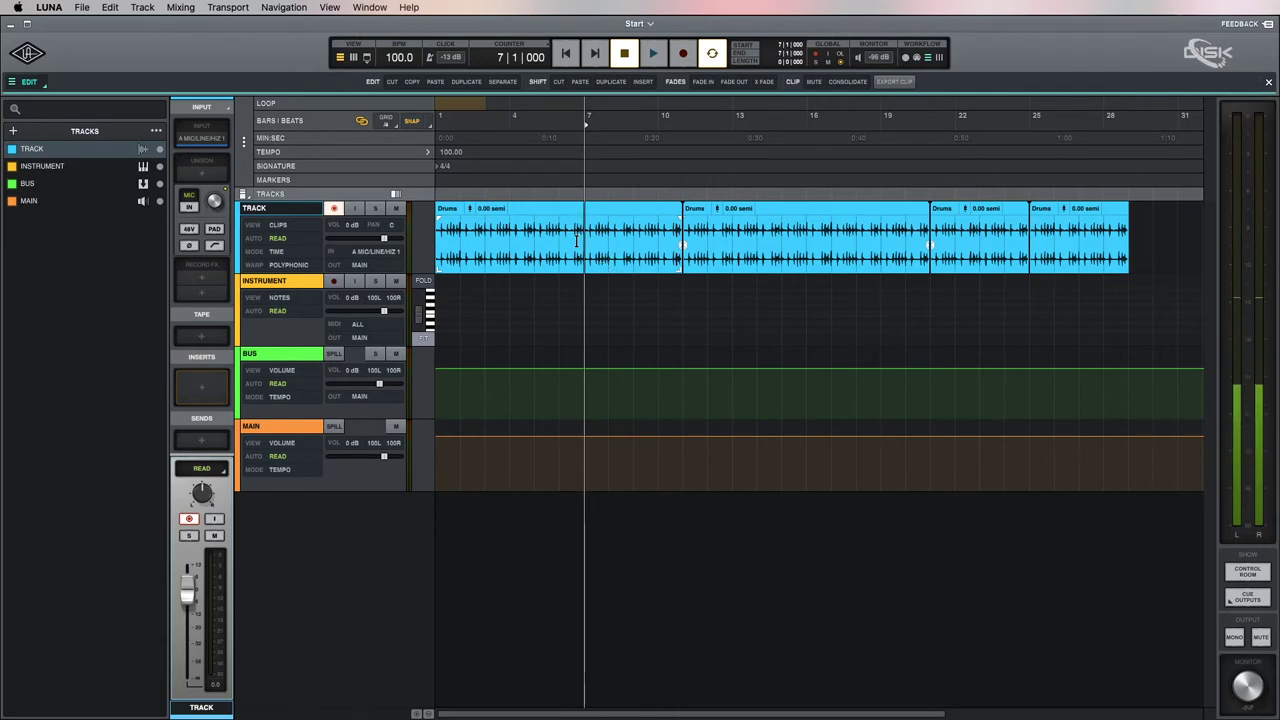
key(super+e)
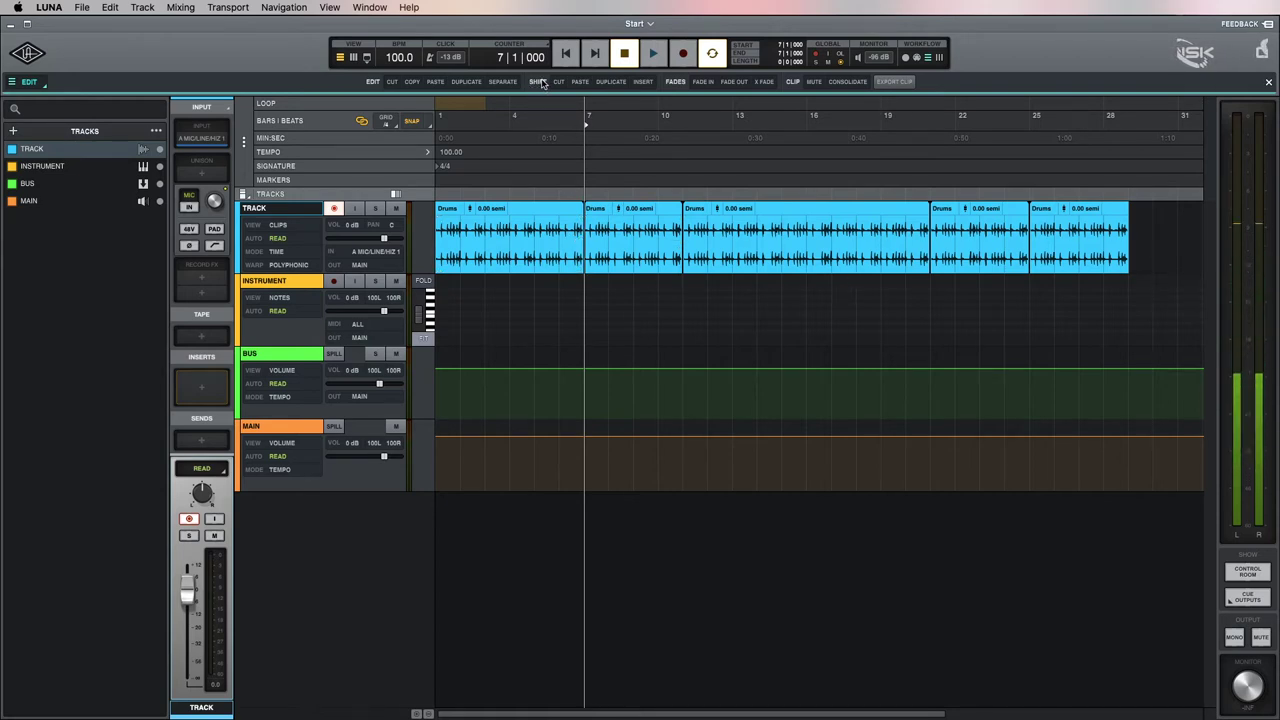
- Try a regular cut and a shift cut on bar 4 of the first Drums clip, undoing each
click(512, 230)
drag(512, 230, 524, 231)
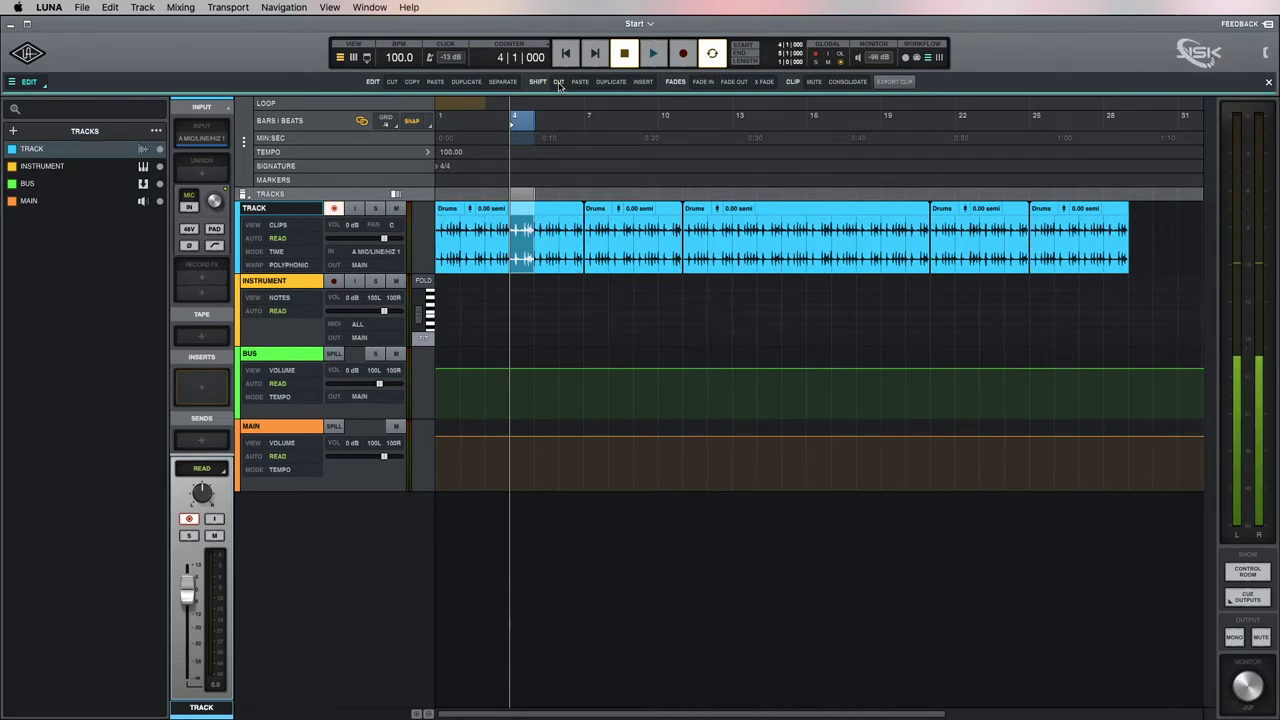
click(392, 83)
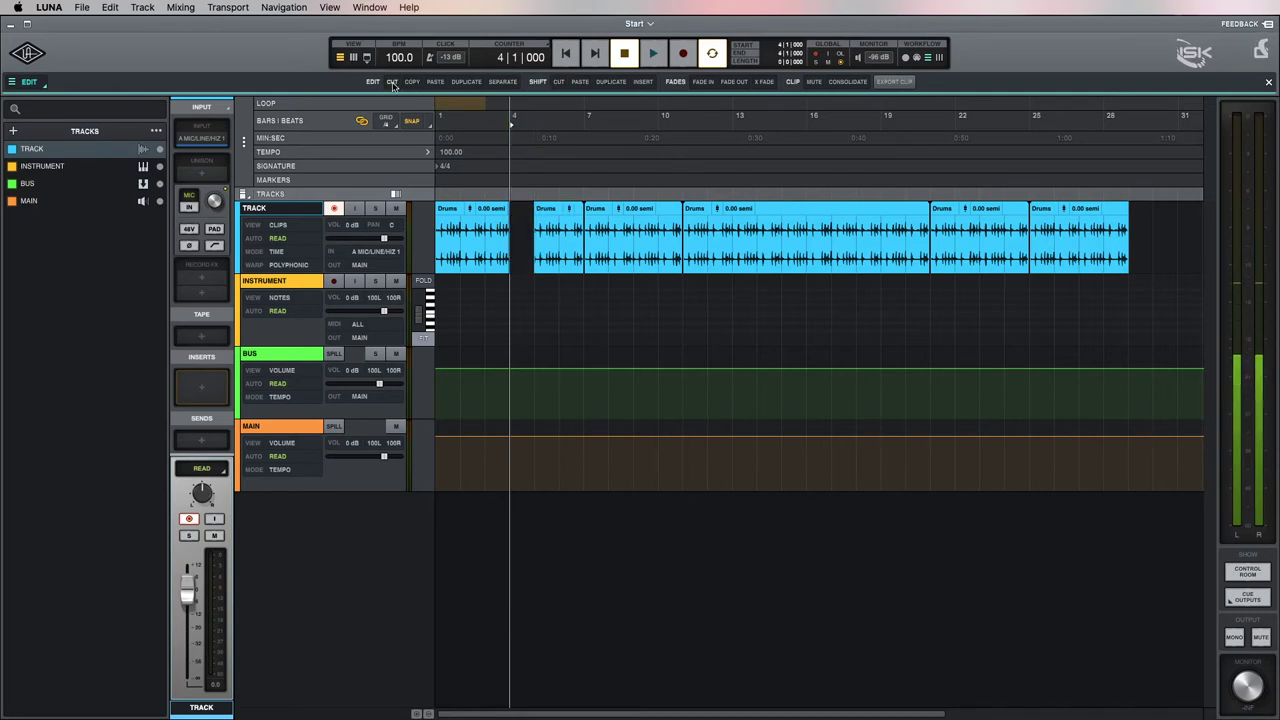
key(super+z)
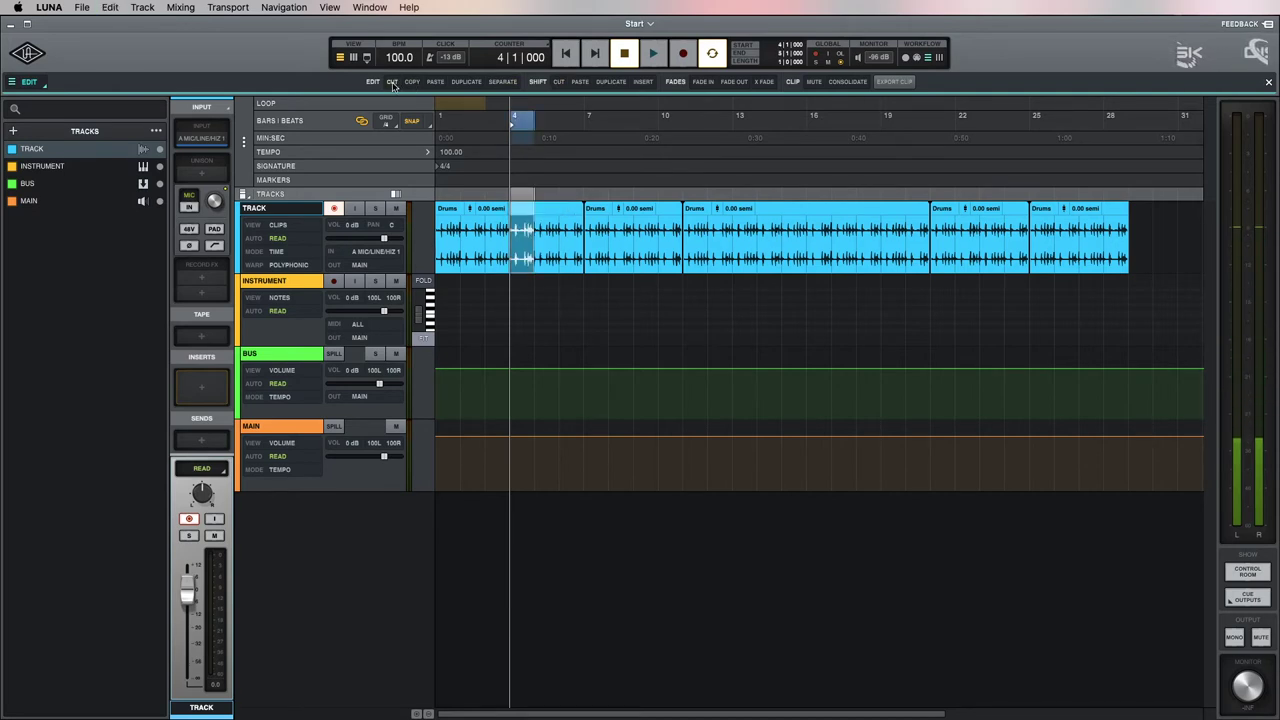
click(559, 83)
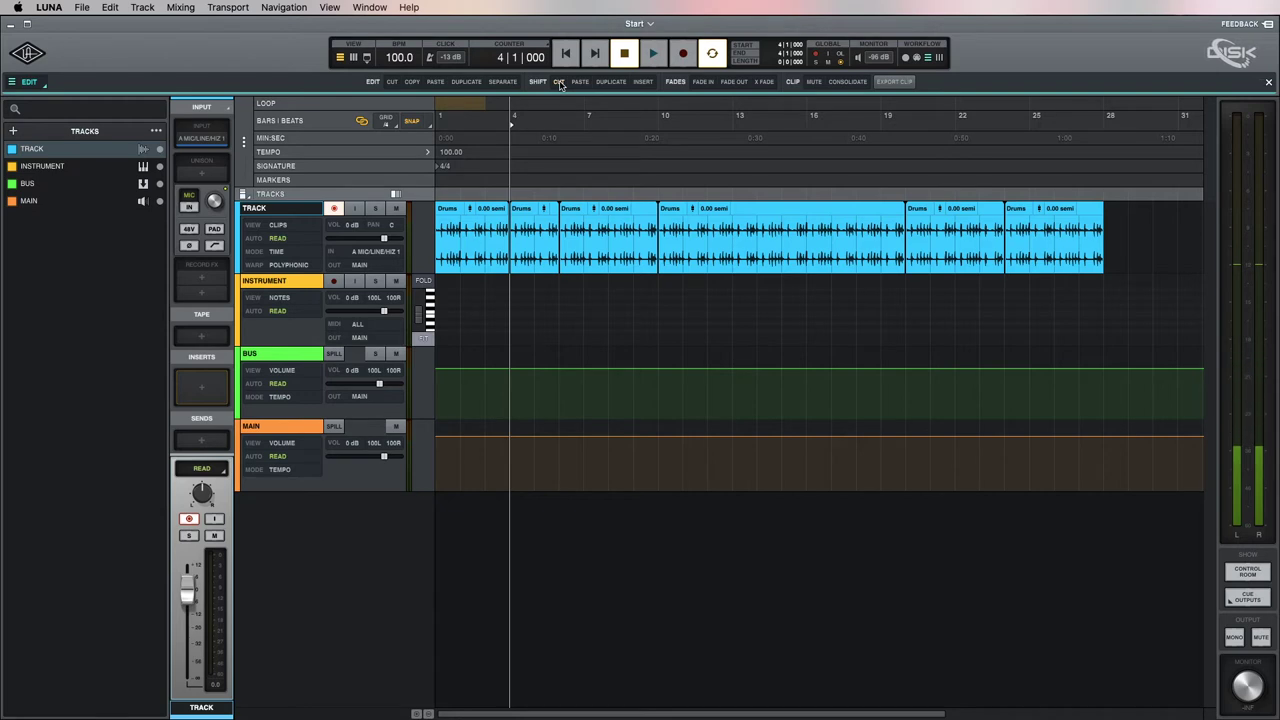
key(super+z)
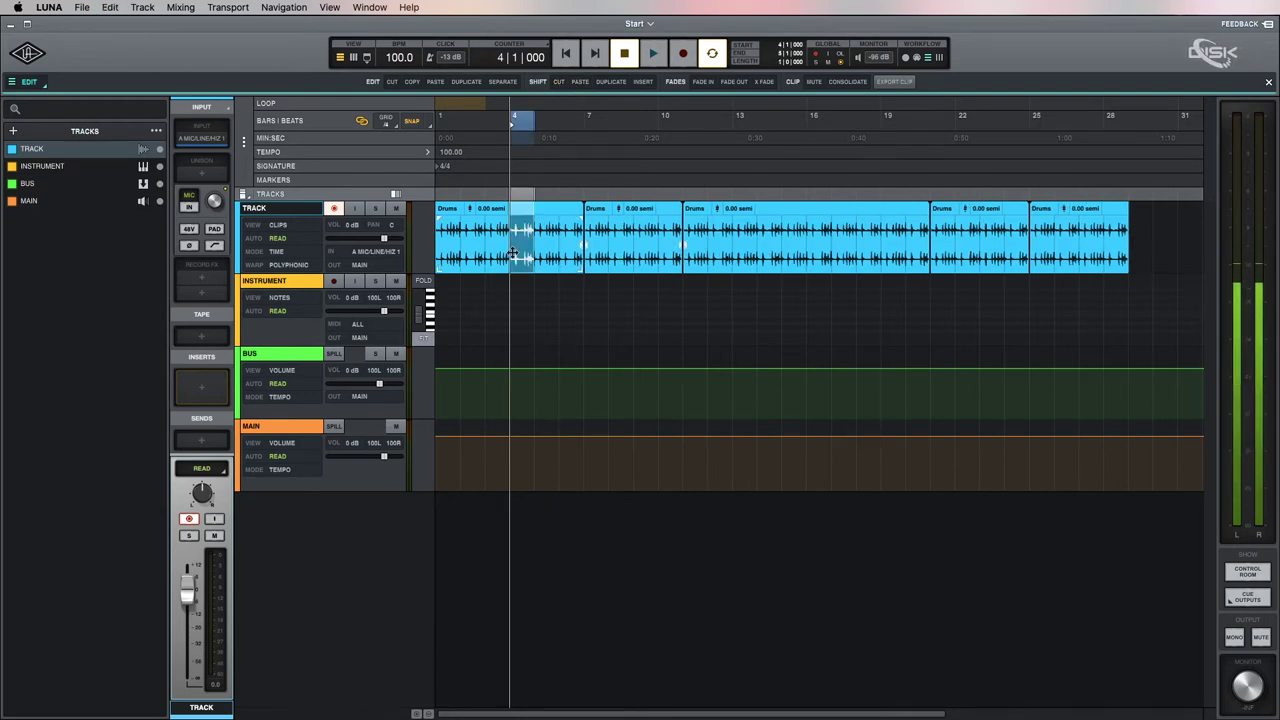
- Copy bar 2 of the first Drums clip and shift-paste it at bar 23, after undoing a regular paste there
drag(460, 234, 483, 233)
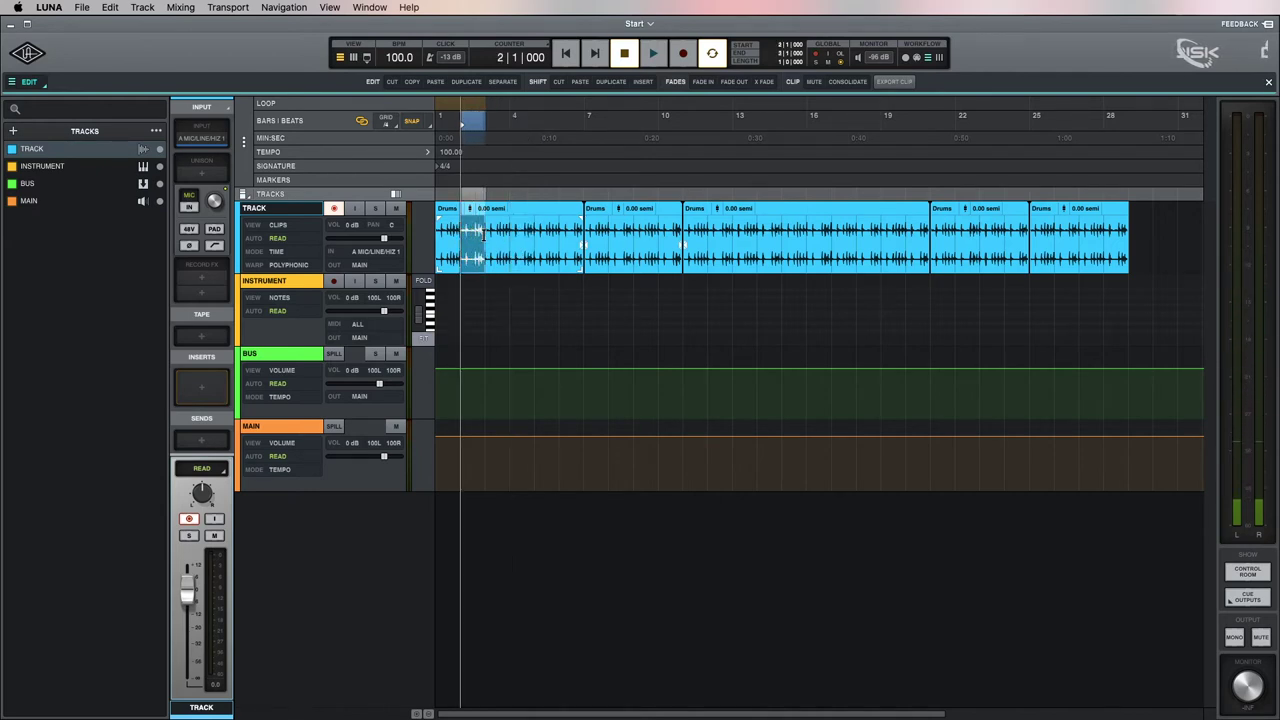
click(975, 228)
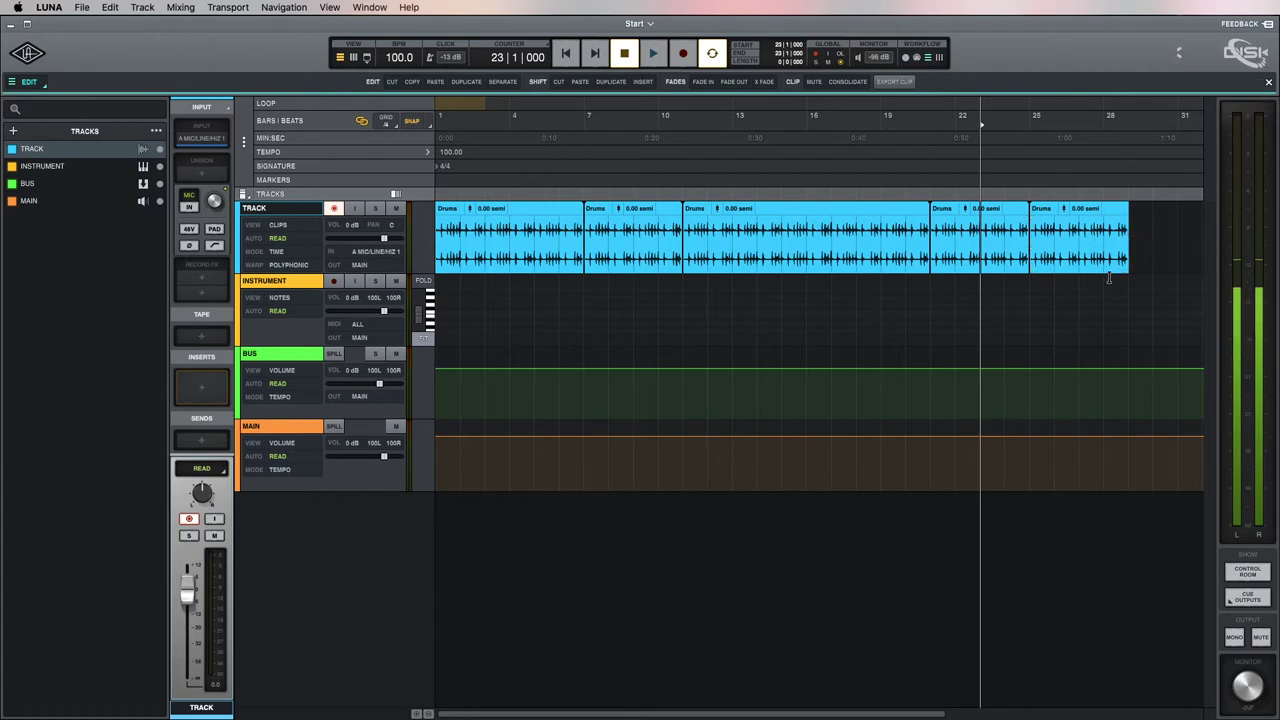
key(ctrl+e)
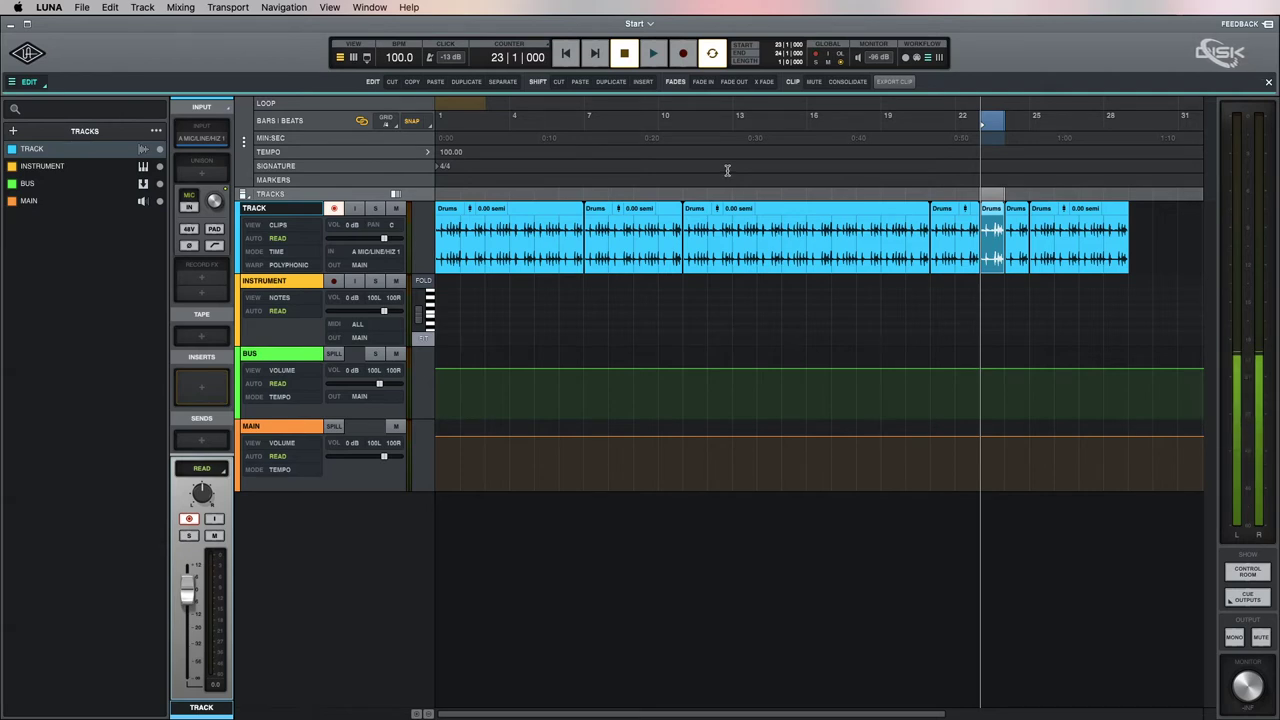
key(ctrl+z)
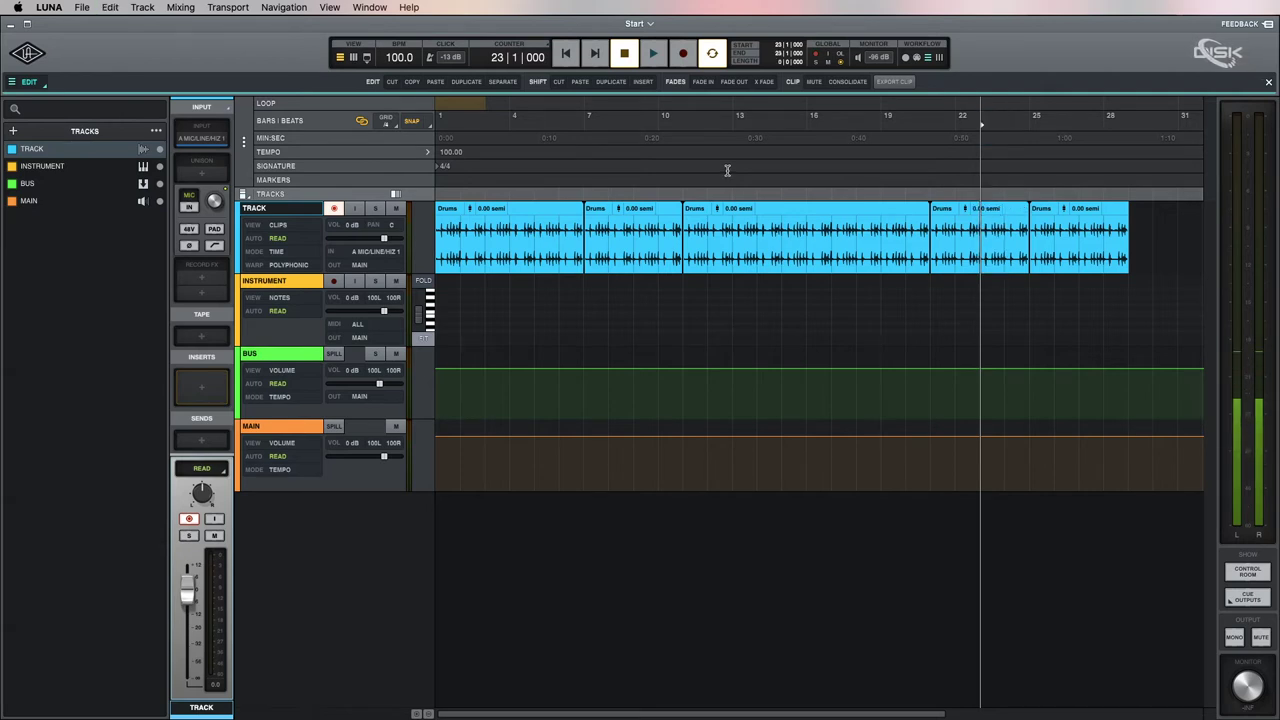
click(580, 82)
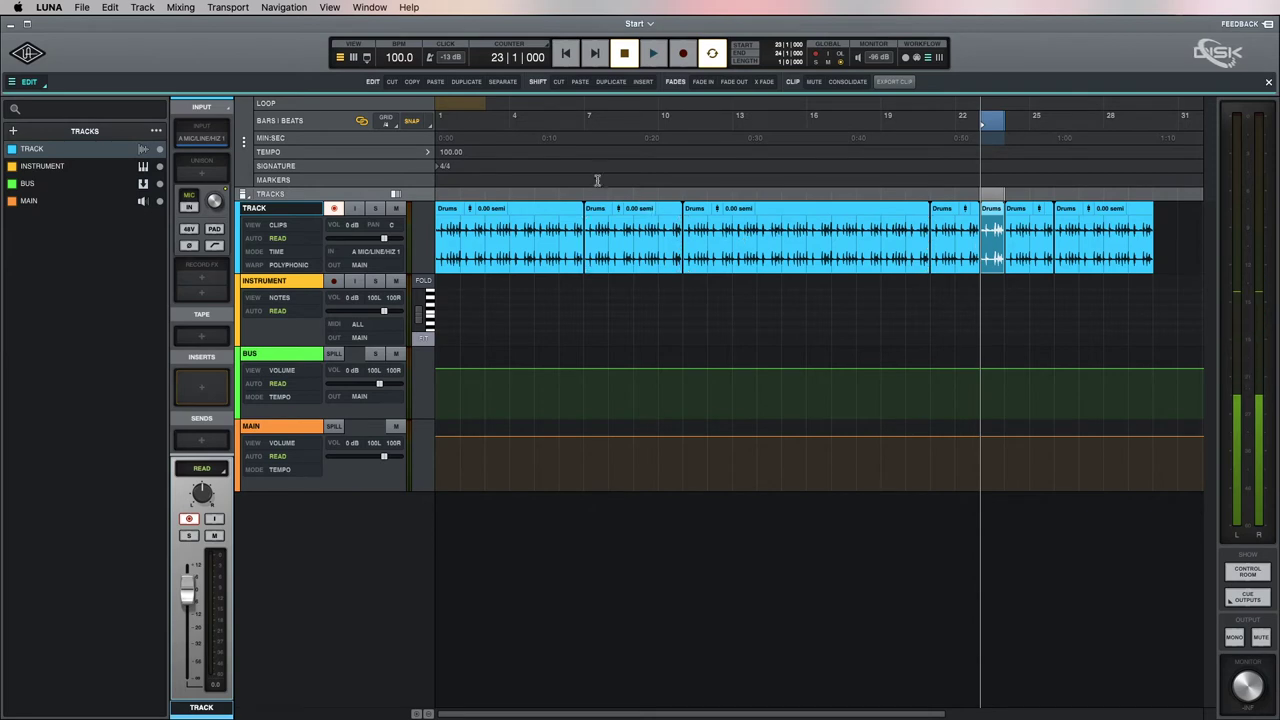
- Shift-duplicate the four-bar Drums clip at bar 7 and fade in the original clip up to bar 9
click(653, 209)
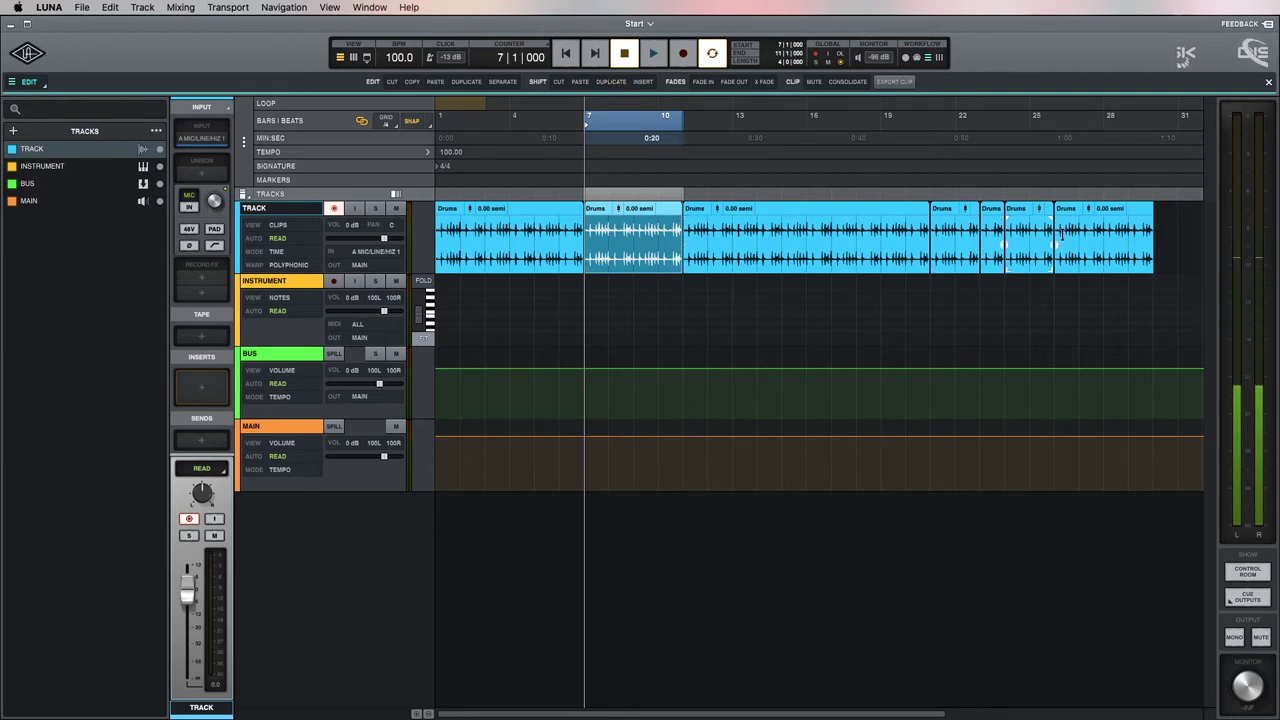
click(611, 82)
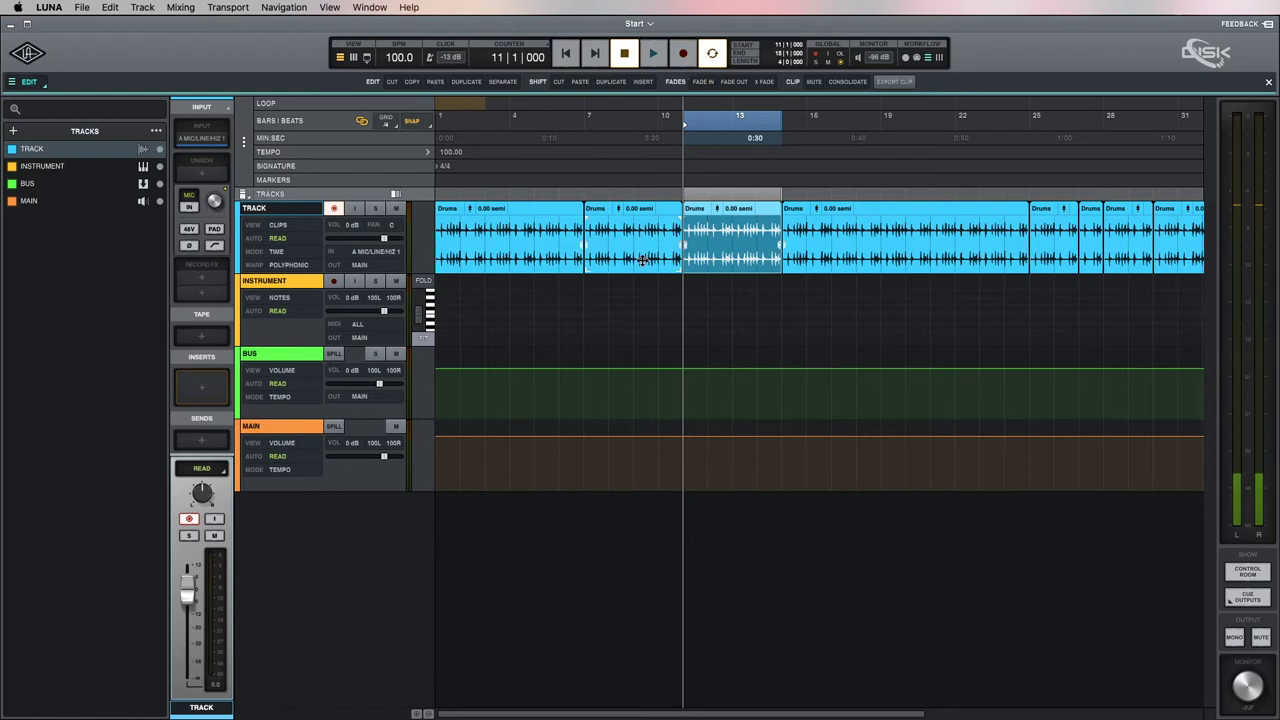
click(640, 310)
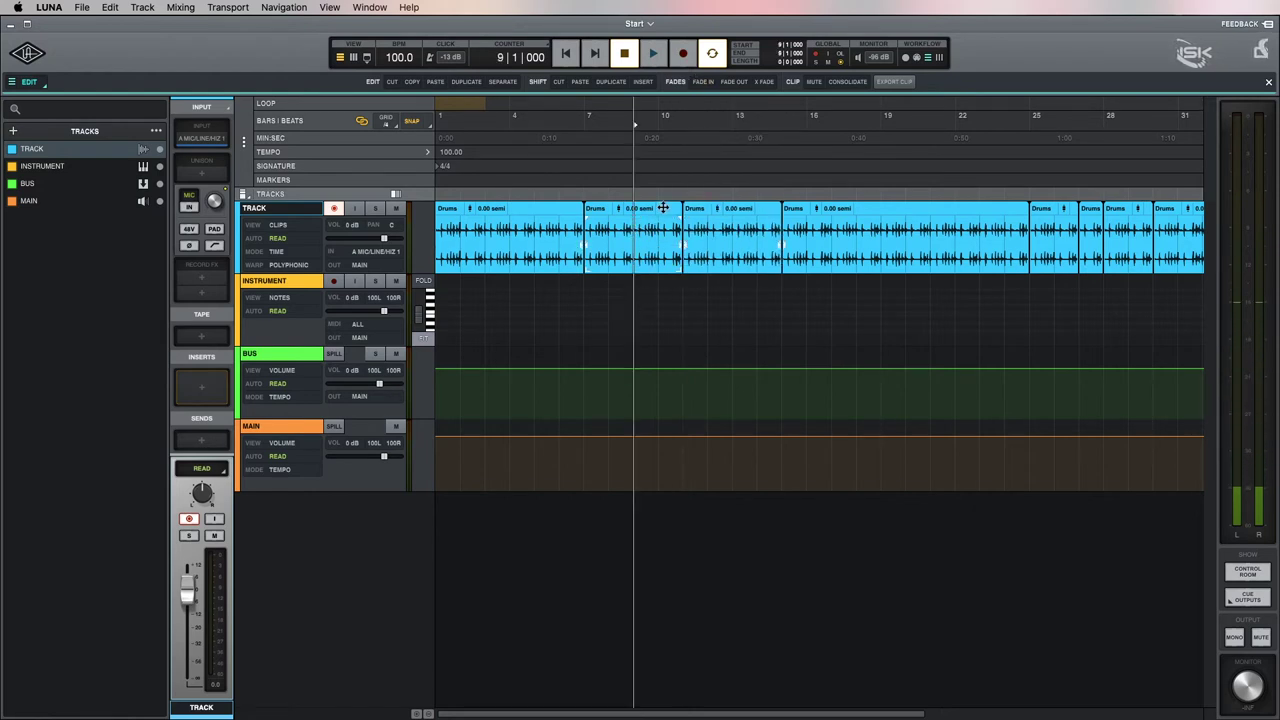
double_click(631, 229)
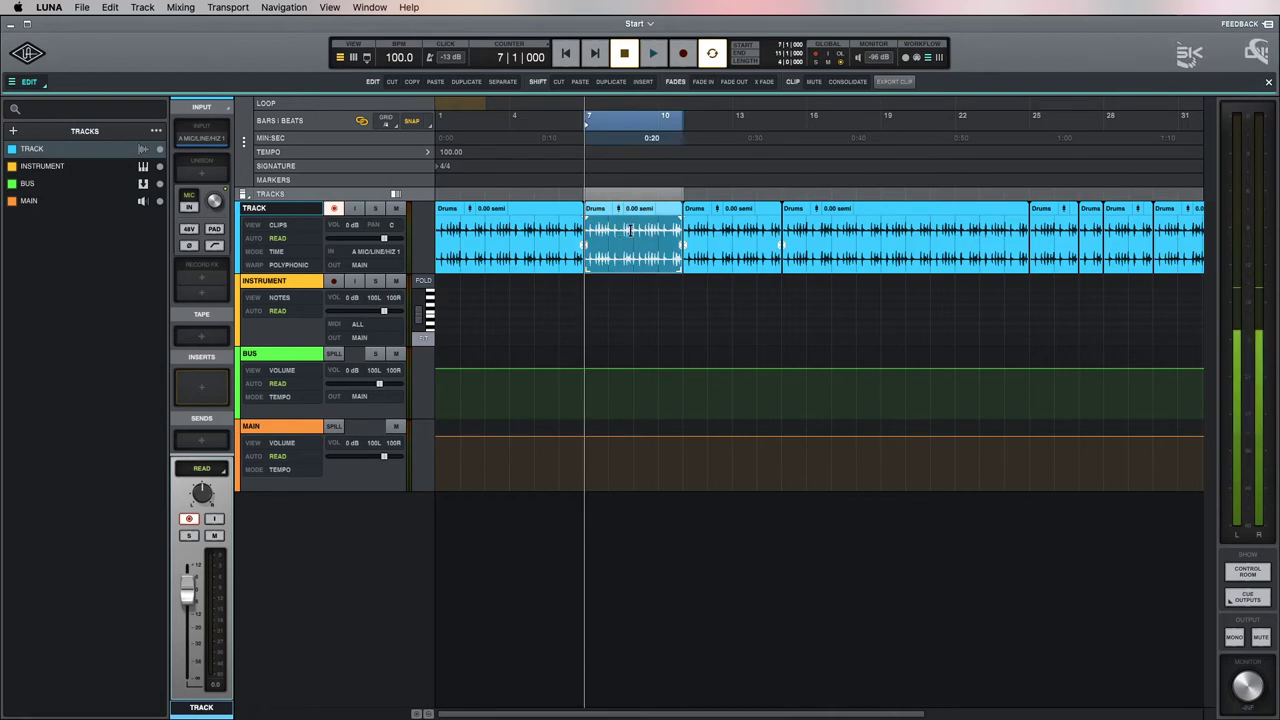
click(629, 268)
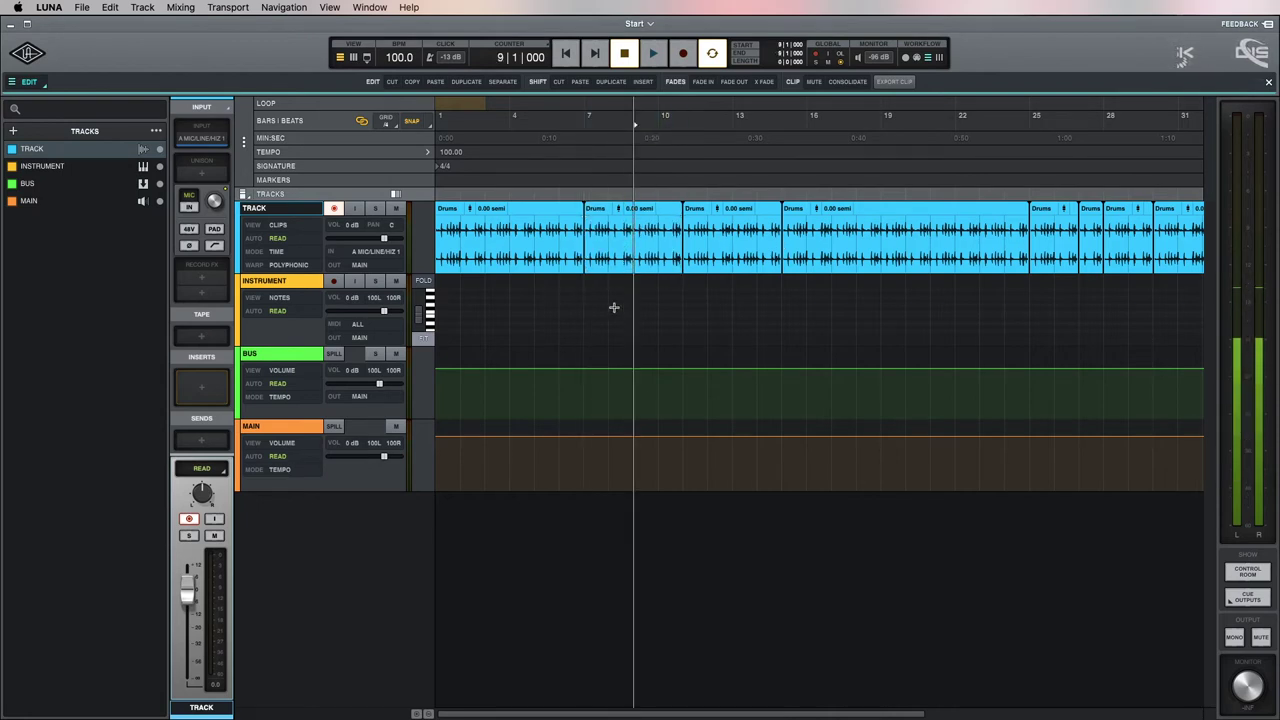
click(706, 85)
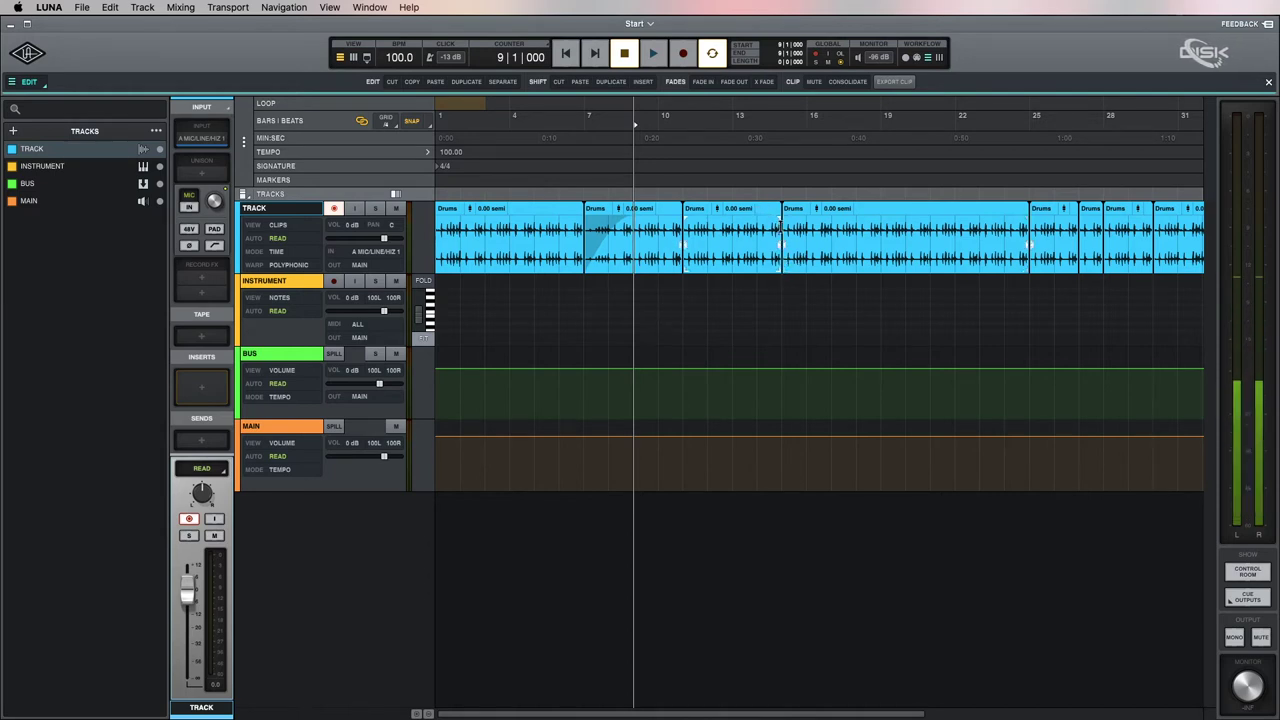
- Crossfade the two Drums clips that meet at bar 15, over the range from bar 13 to bar 16
click(781, 228)
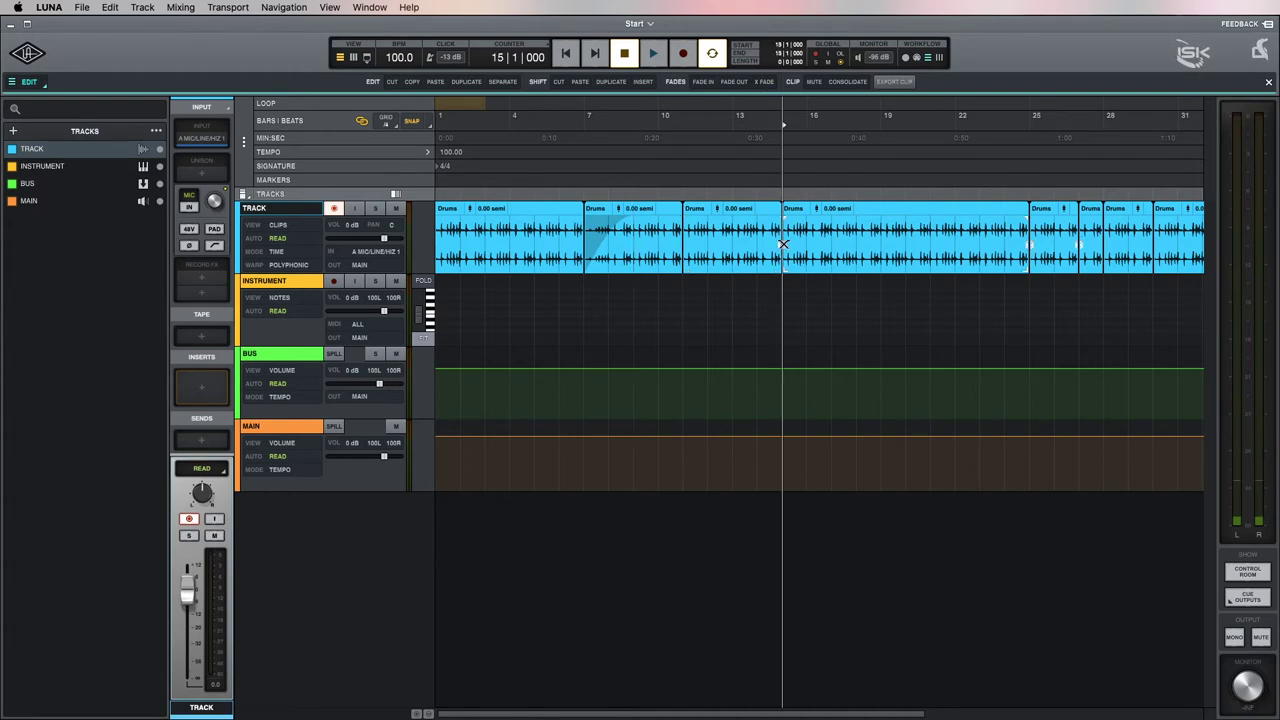
click(856, 234)
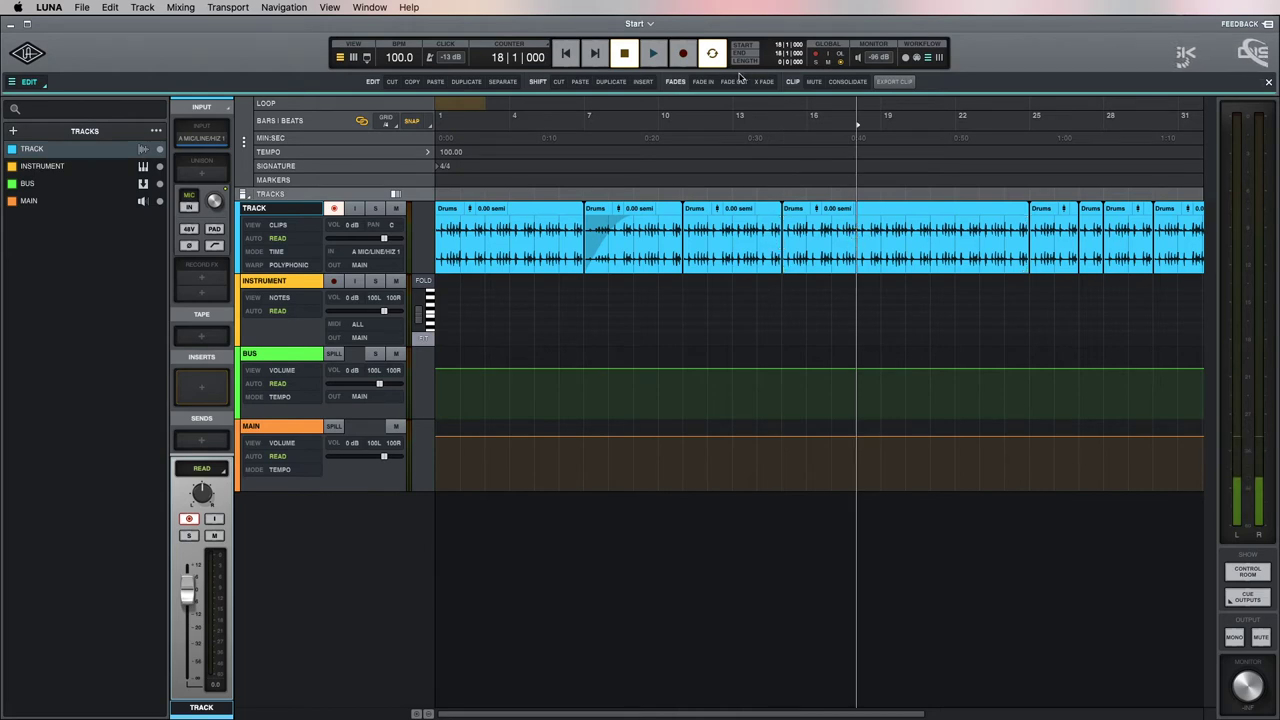
click(872, 204)
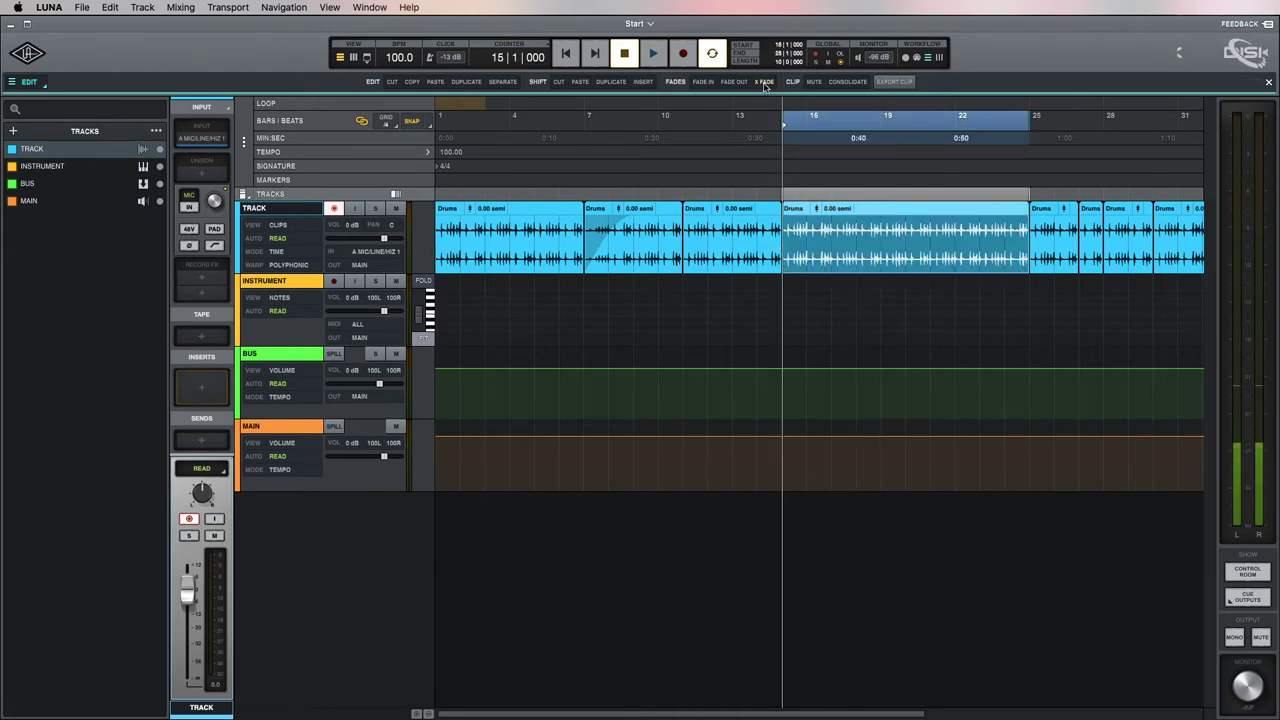
click(857, 233)
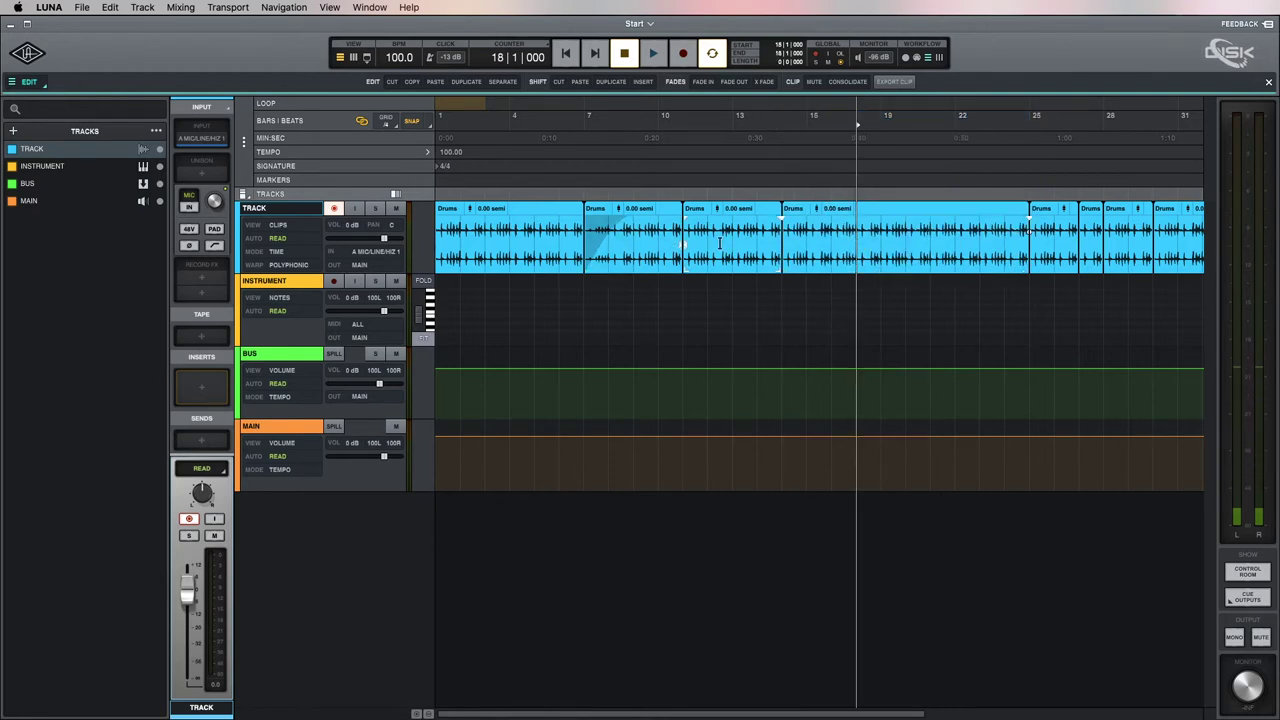
drag(733, 234, 807, 236)
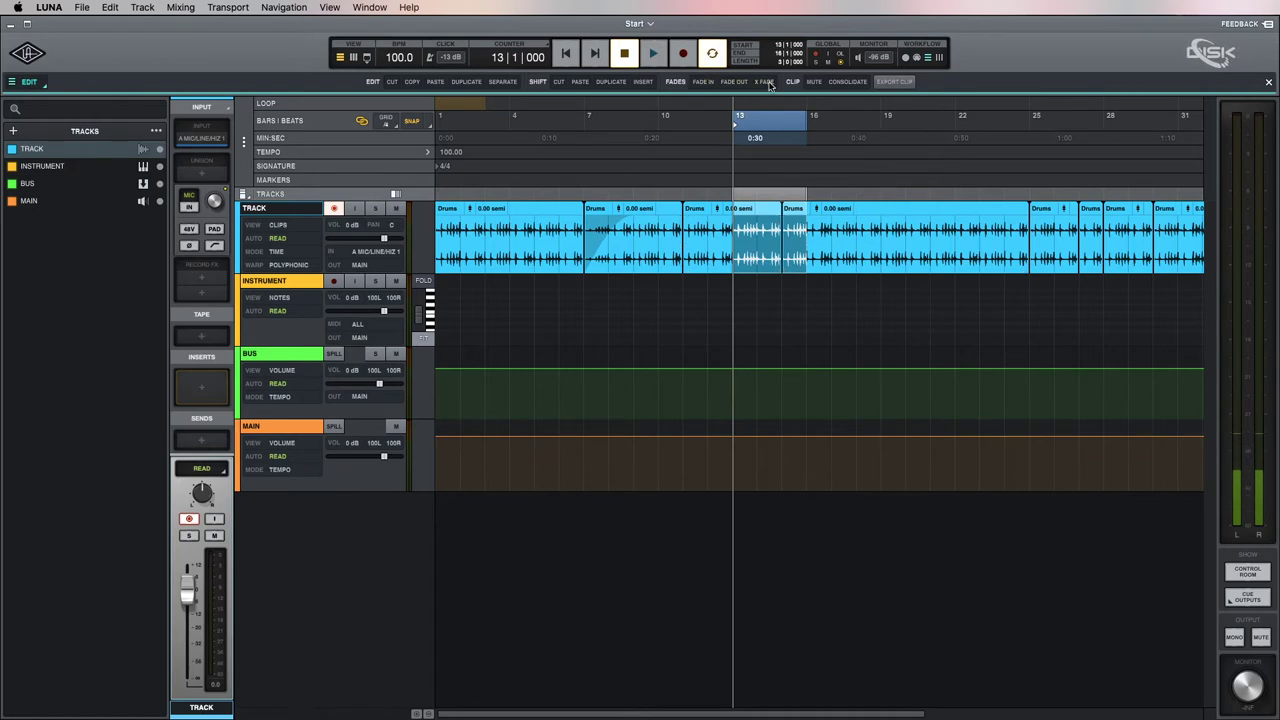
click(731, 82)
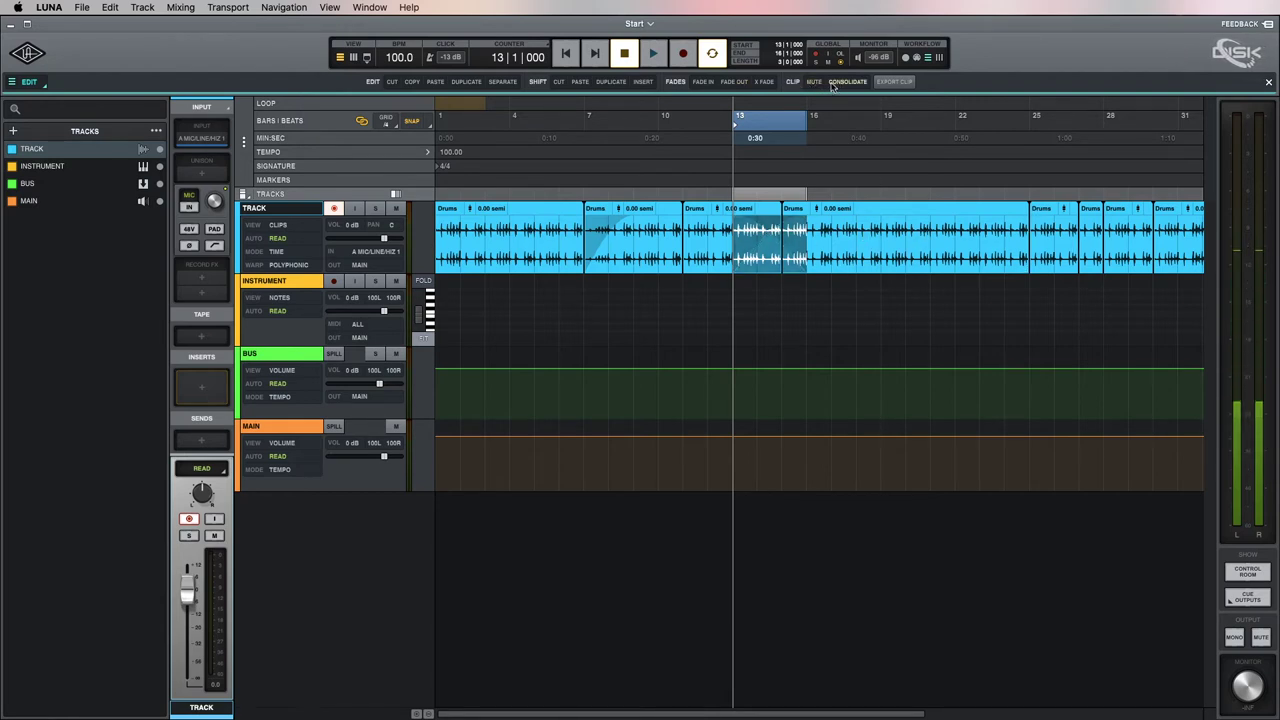
- Mute the two-bar Drums clip at bar 25 and consolidate the clips from bar 1 to bar 25 into one
click(1044, 209)
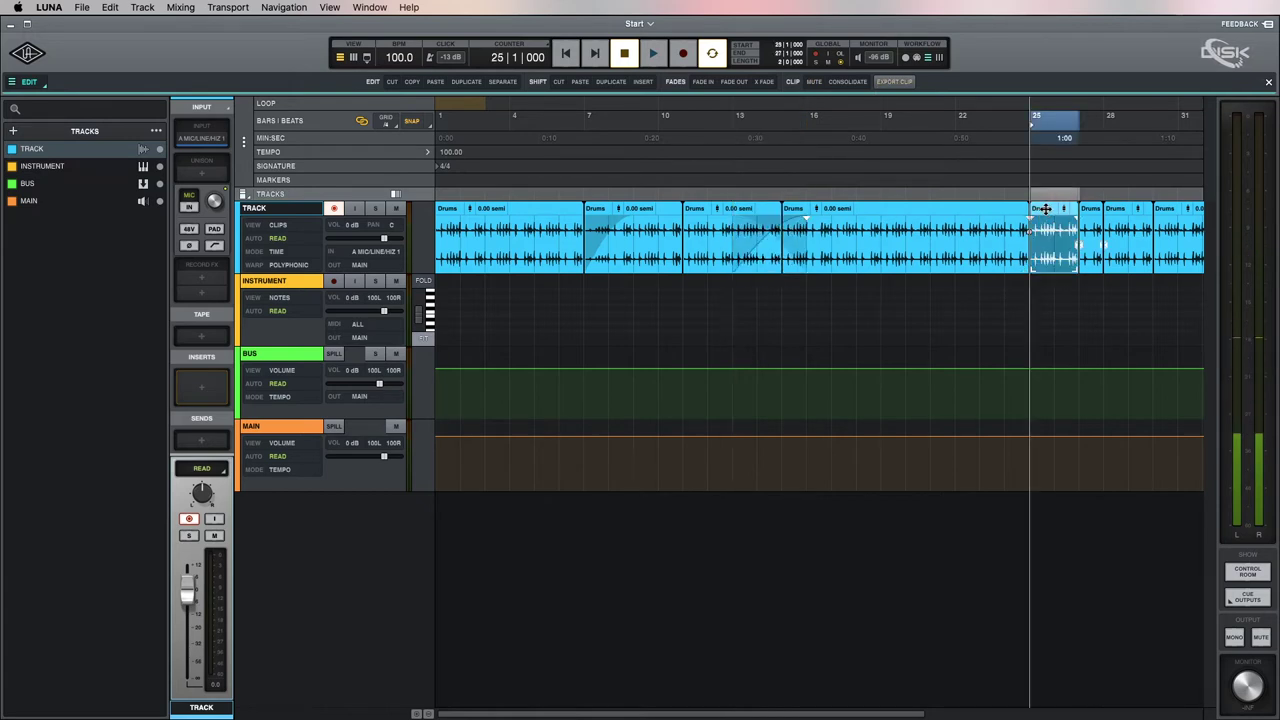
click(814, 82)
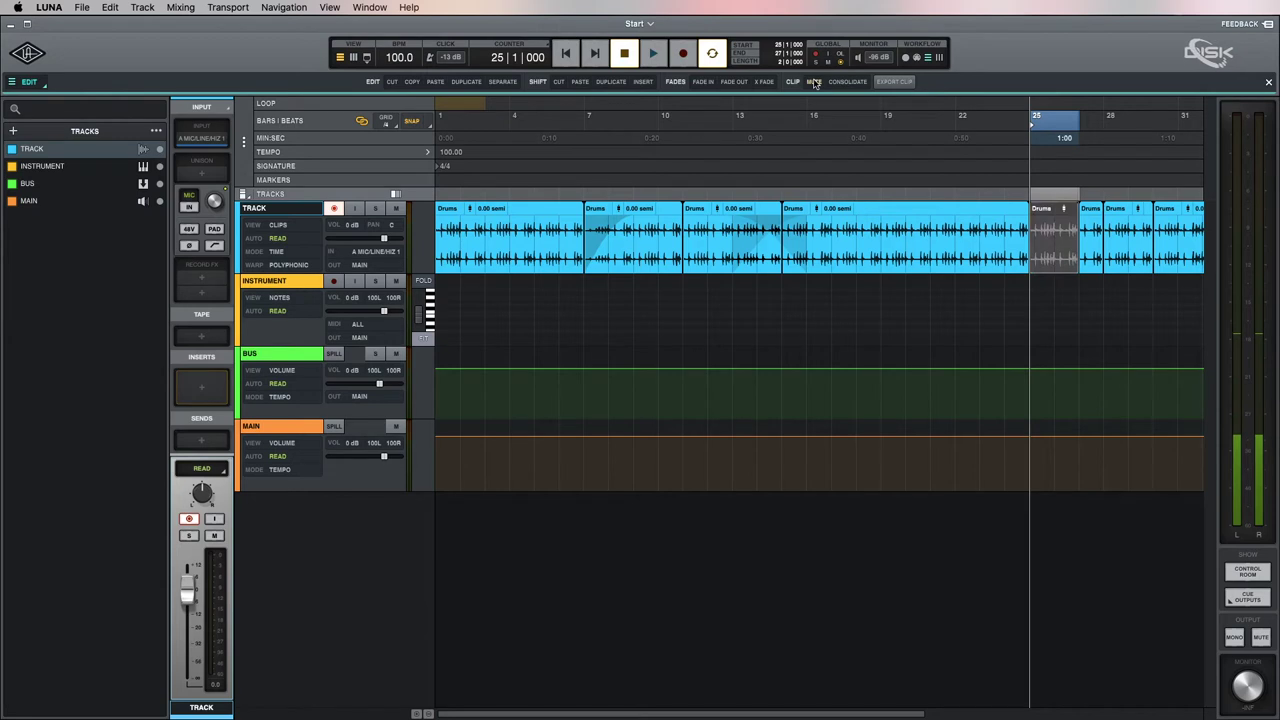
click(542, 209)
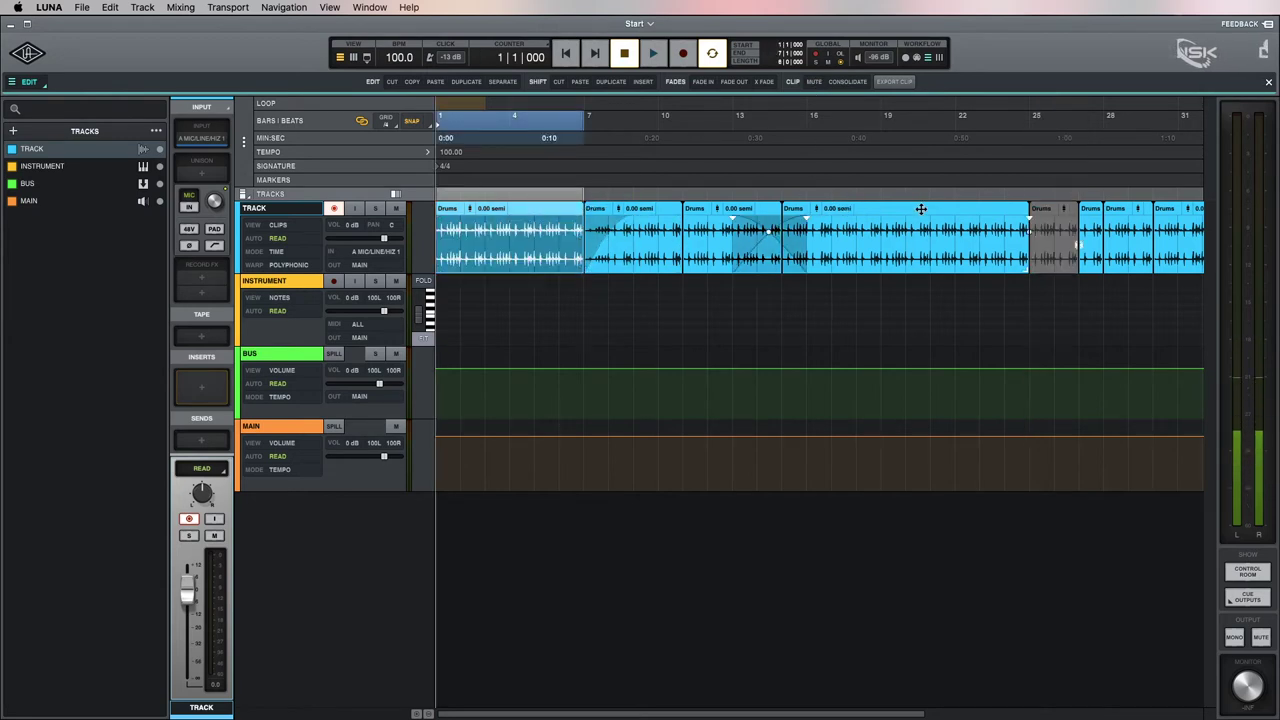
shift+click(921, 209)
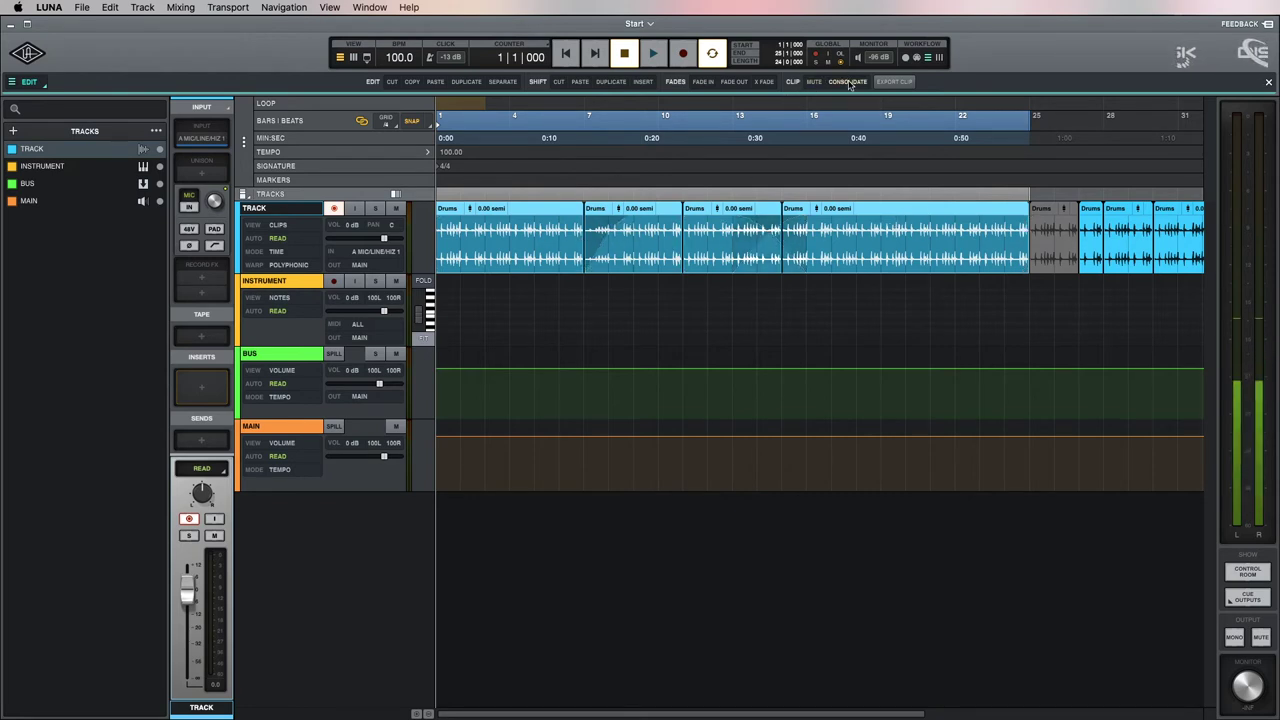
click(848, 82)
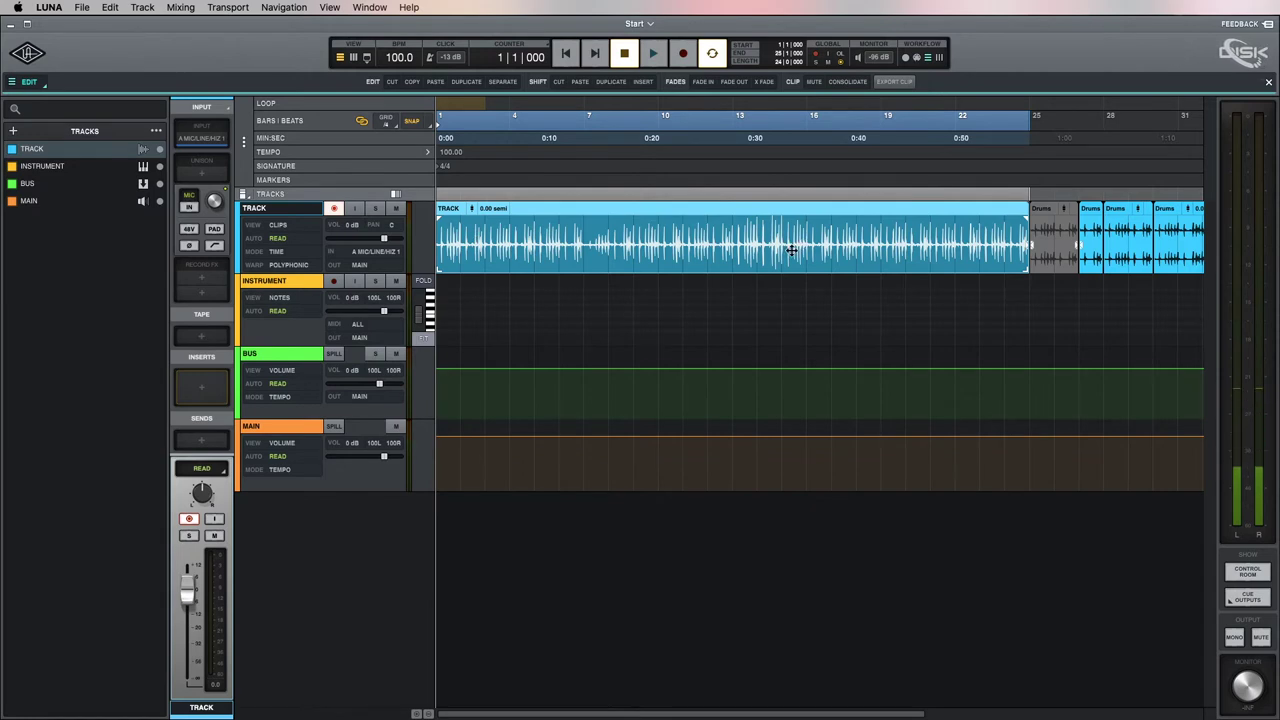
- Export the last four-bar Drums clip at bar 30 as a 16-bit WAV, keeping all duplicates
scroll(802, 260, right, 5)
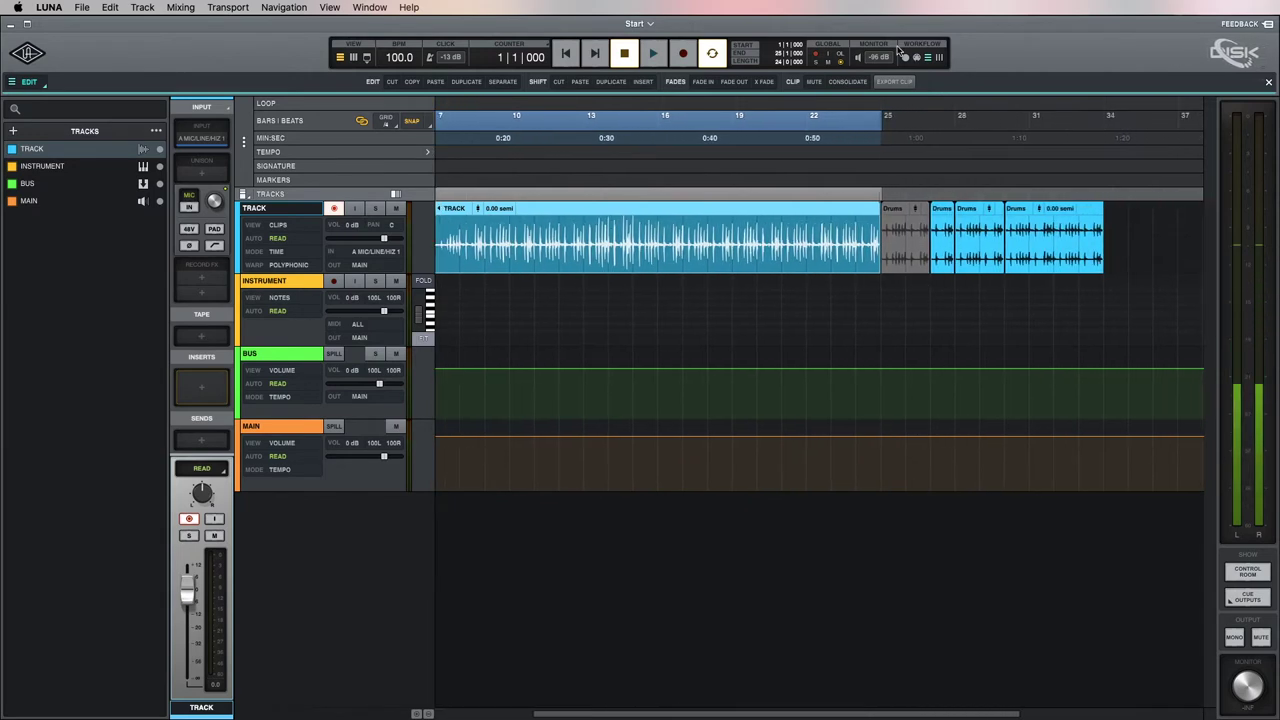
click(1084, 208)
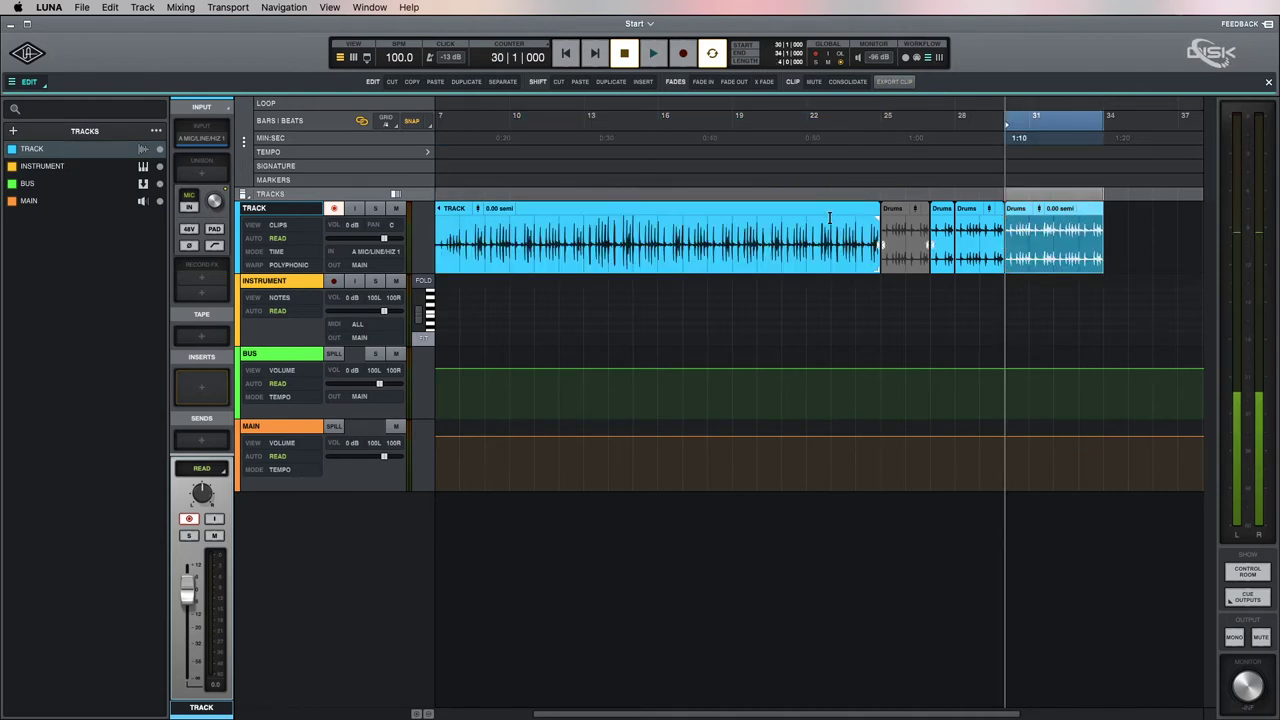
click(894, 81)
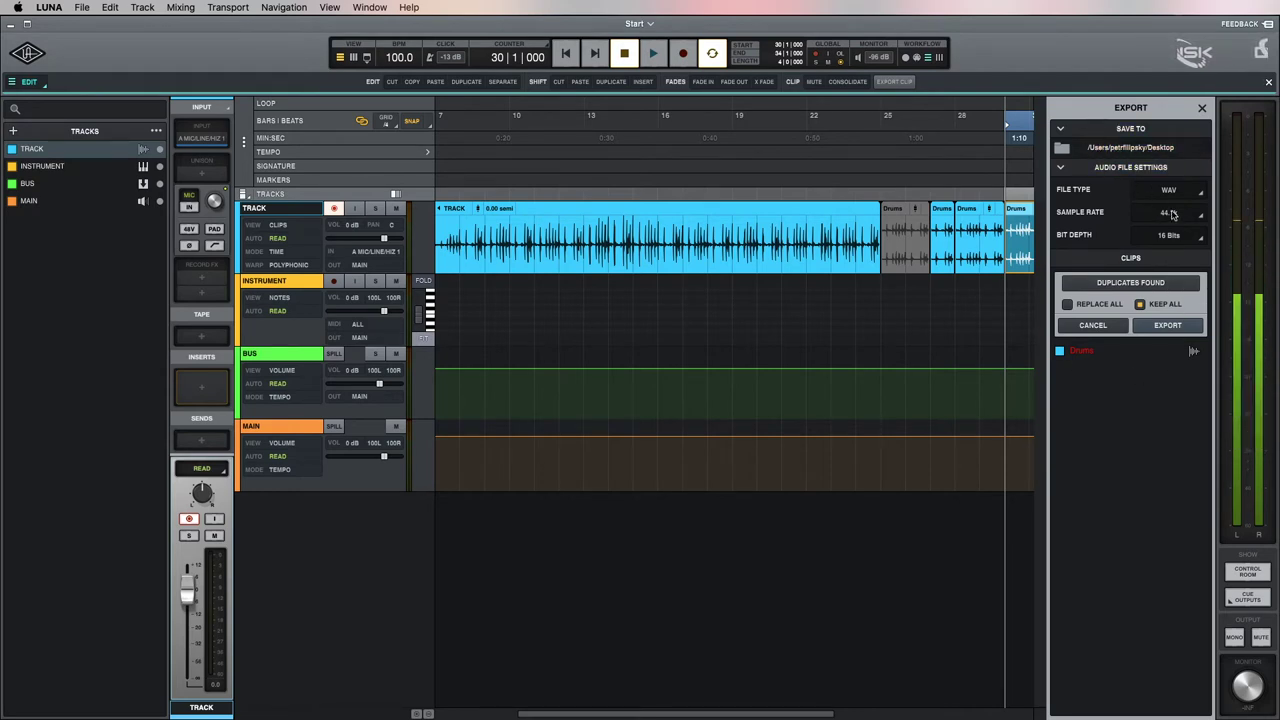
click(1170, 326)
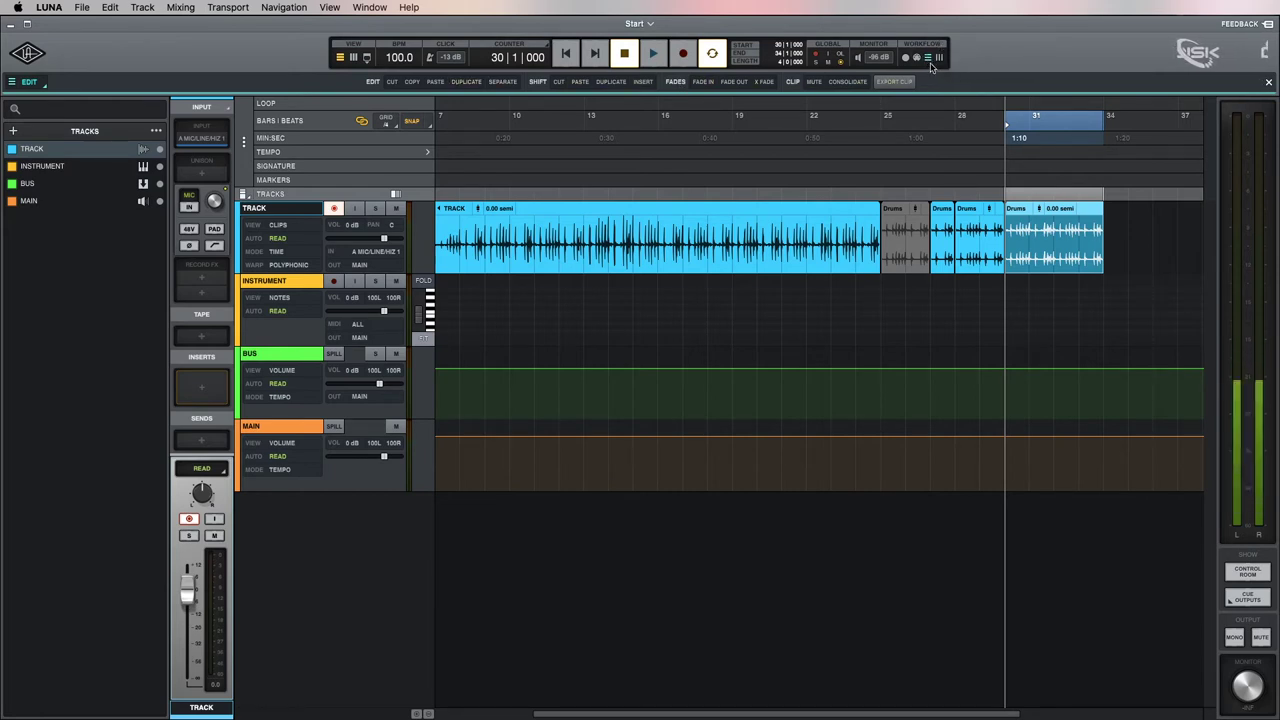
- Show the Mix workflow bar, then take TRACK out of record arm and solo TRACK, INSTRUMENT and BUS together in Latch mode
click(941, 61)
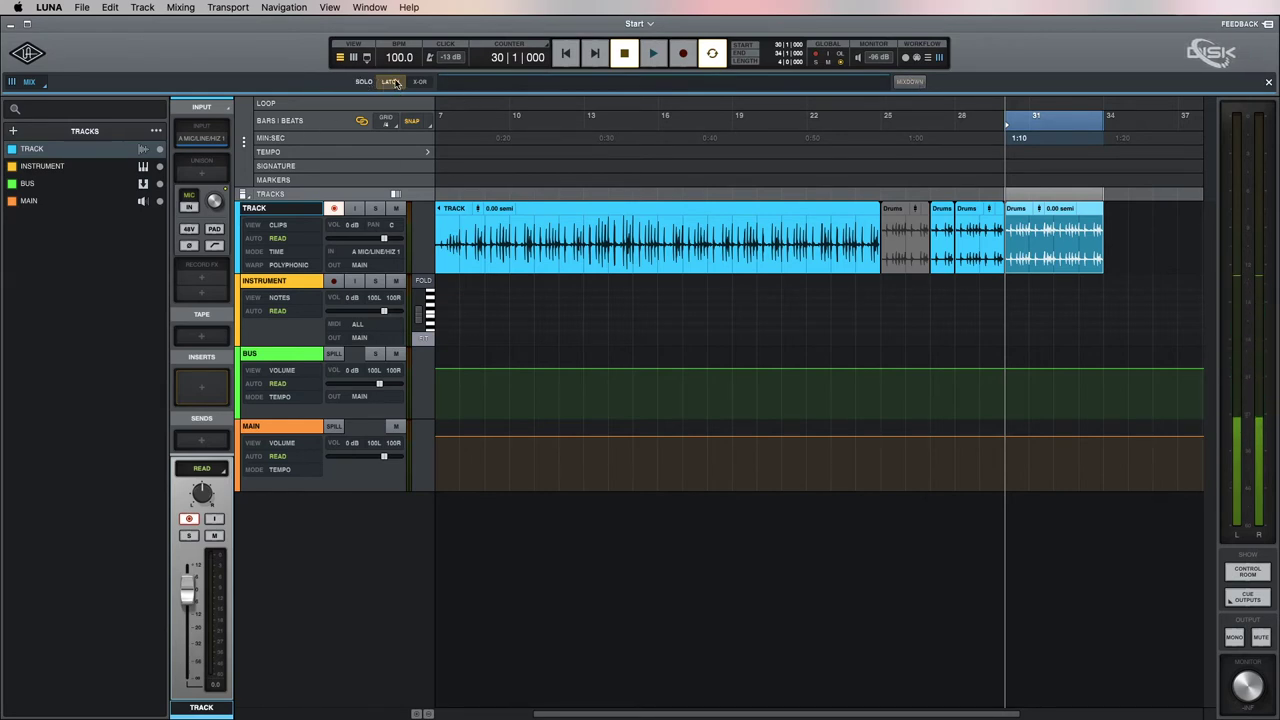
click(375, 209)
click(375, 209)
click(335, 209)
click(375, 209)
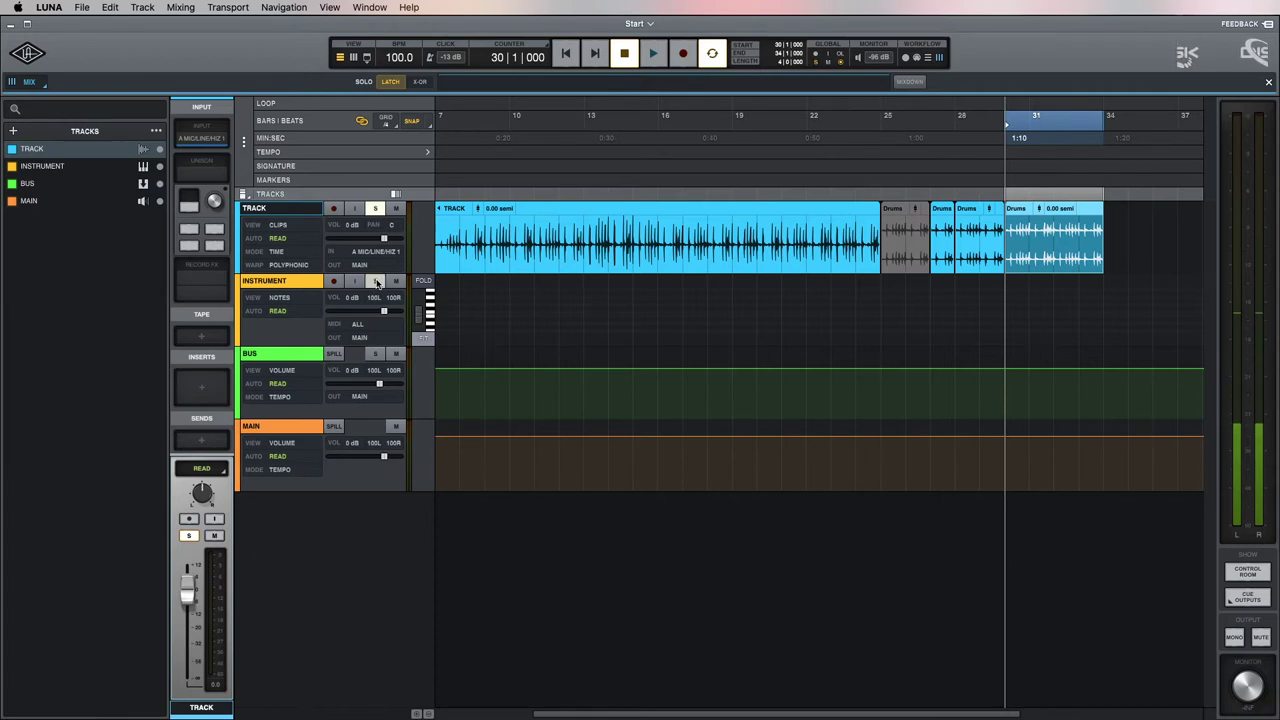
click(376, 282)
click(374, 355)
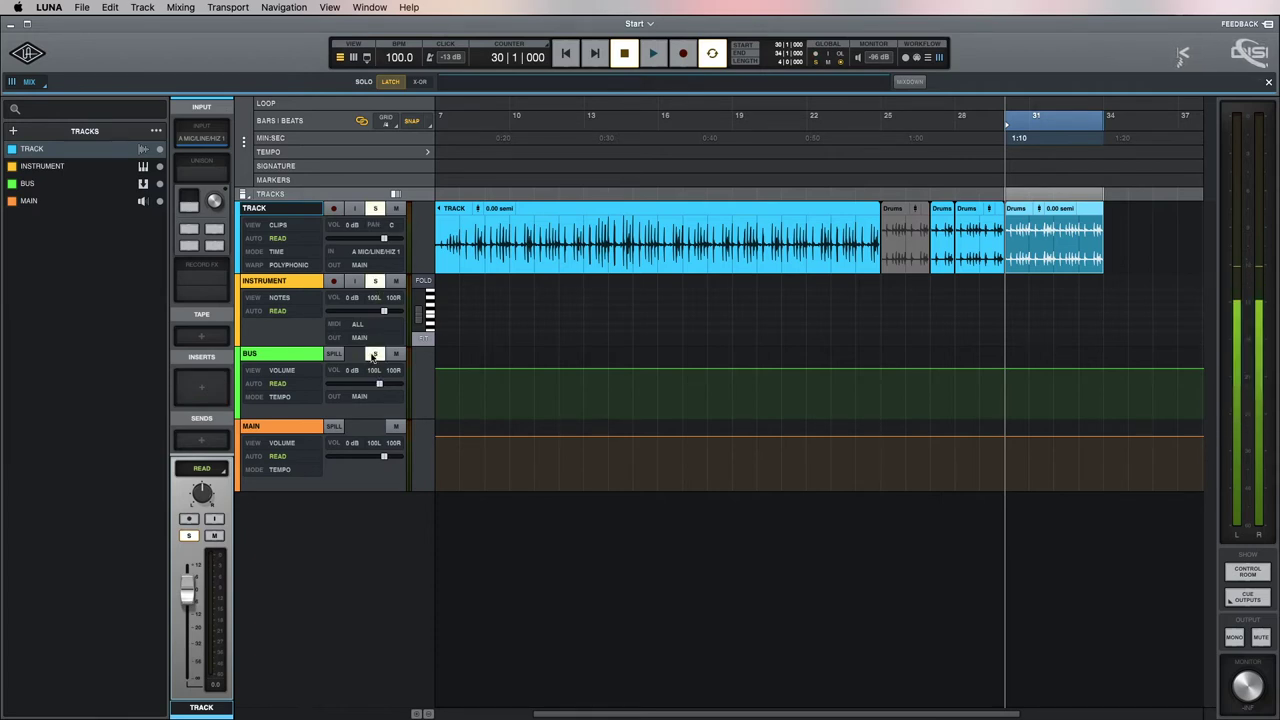
- Switch the solo mode to X-OR and solo TRACK, INSTRUMENT and BUS one at a time, ending on INSTRUMENT
click(421, 82)
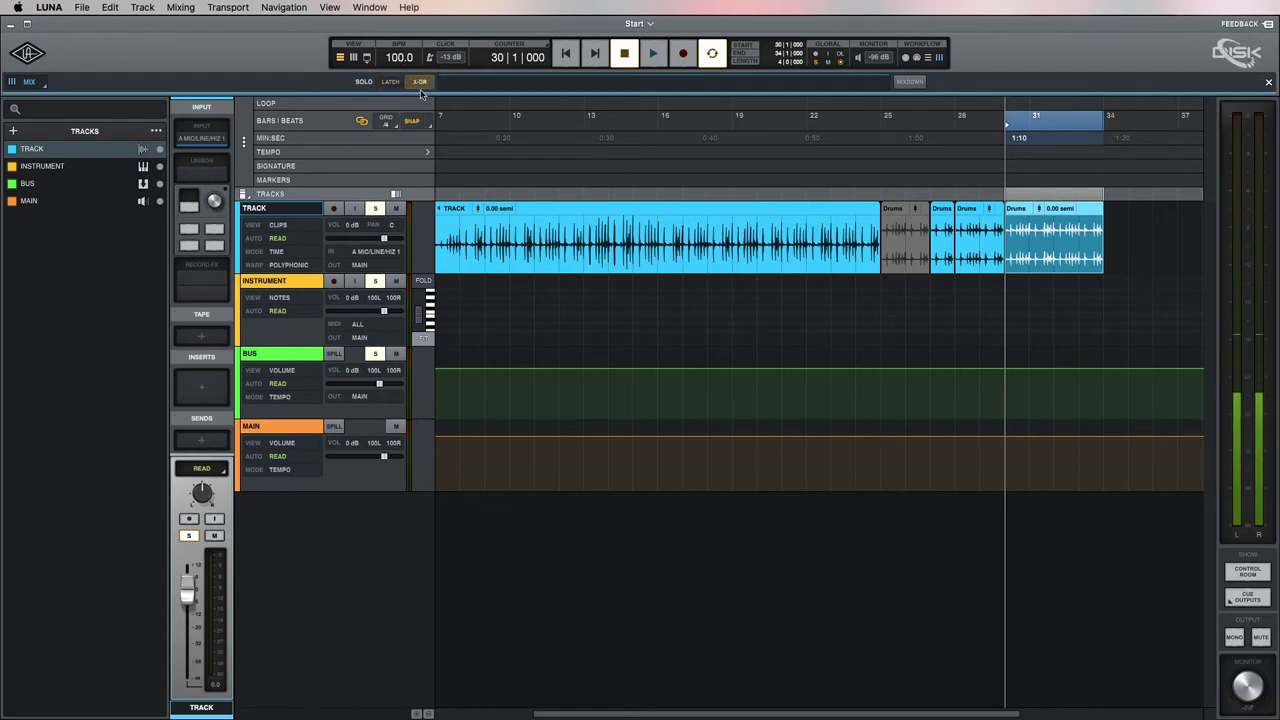
click(376, 209)
click(376, 210)
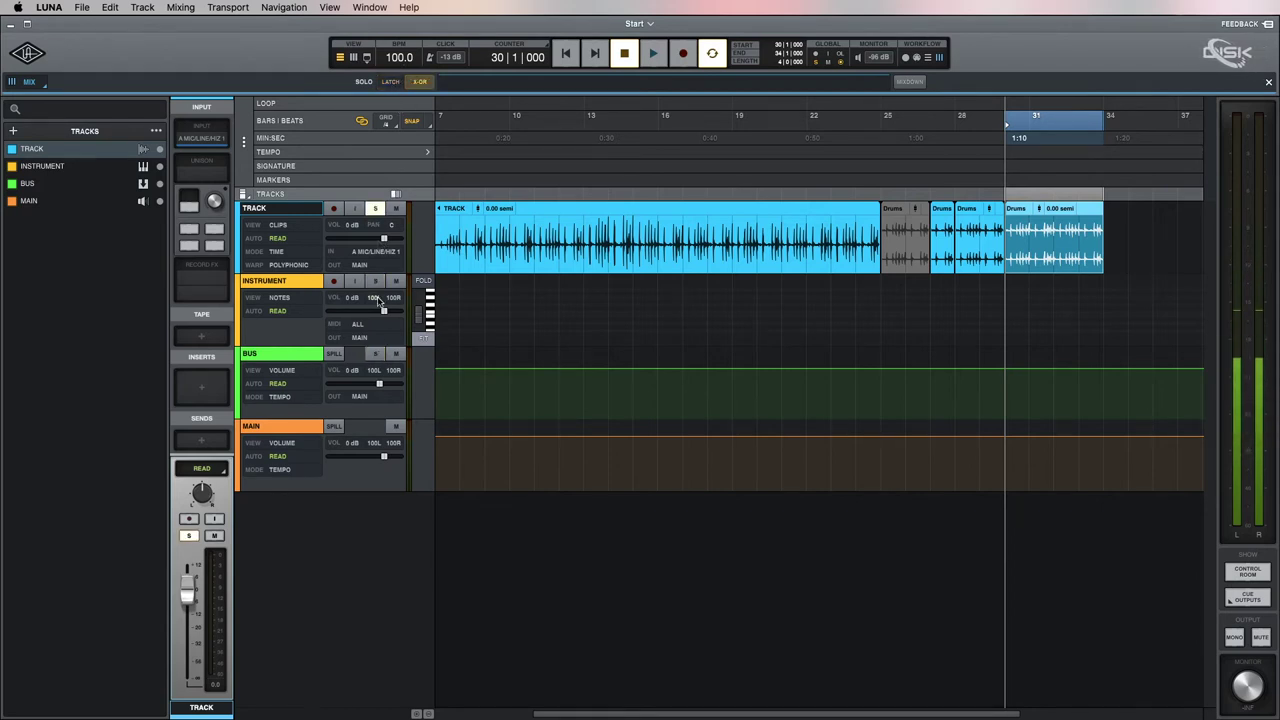
click(376, 281)
click(376, 355)
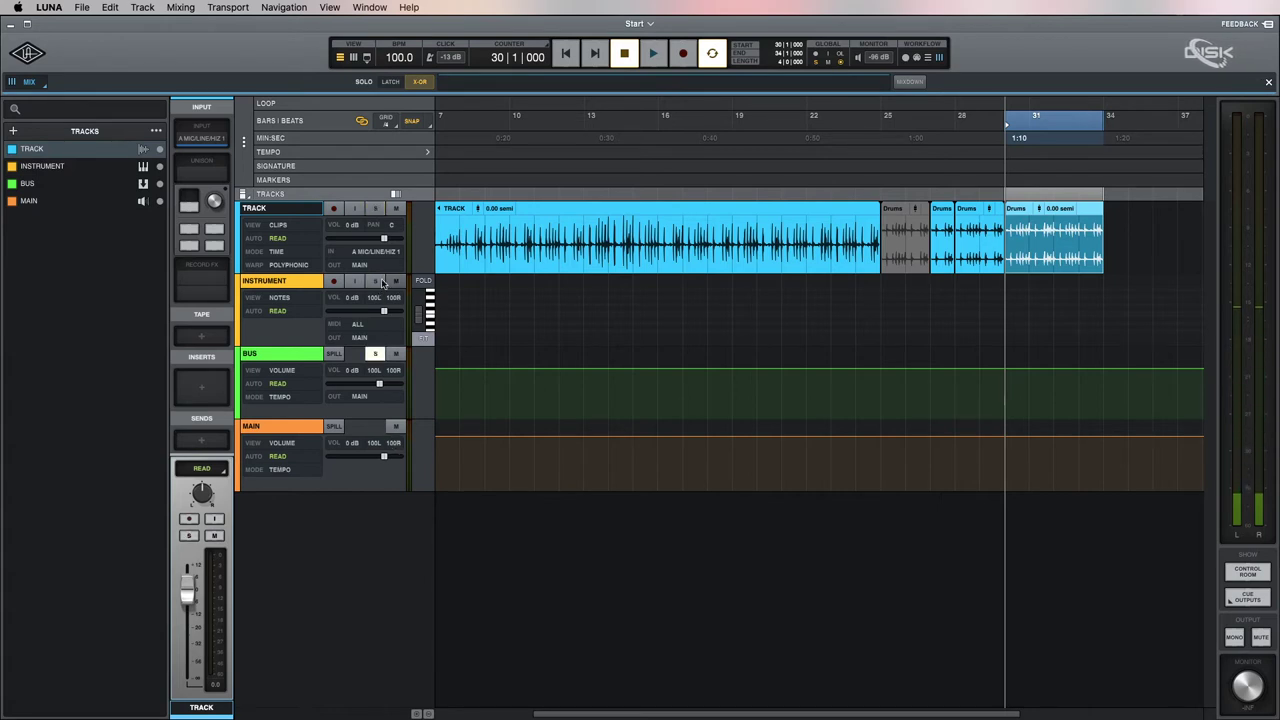
click(376, 281)
click(376, 209)
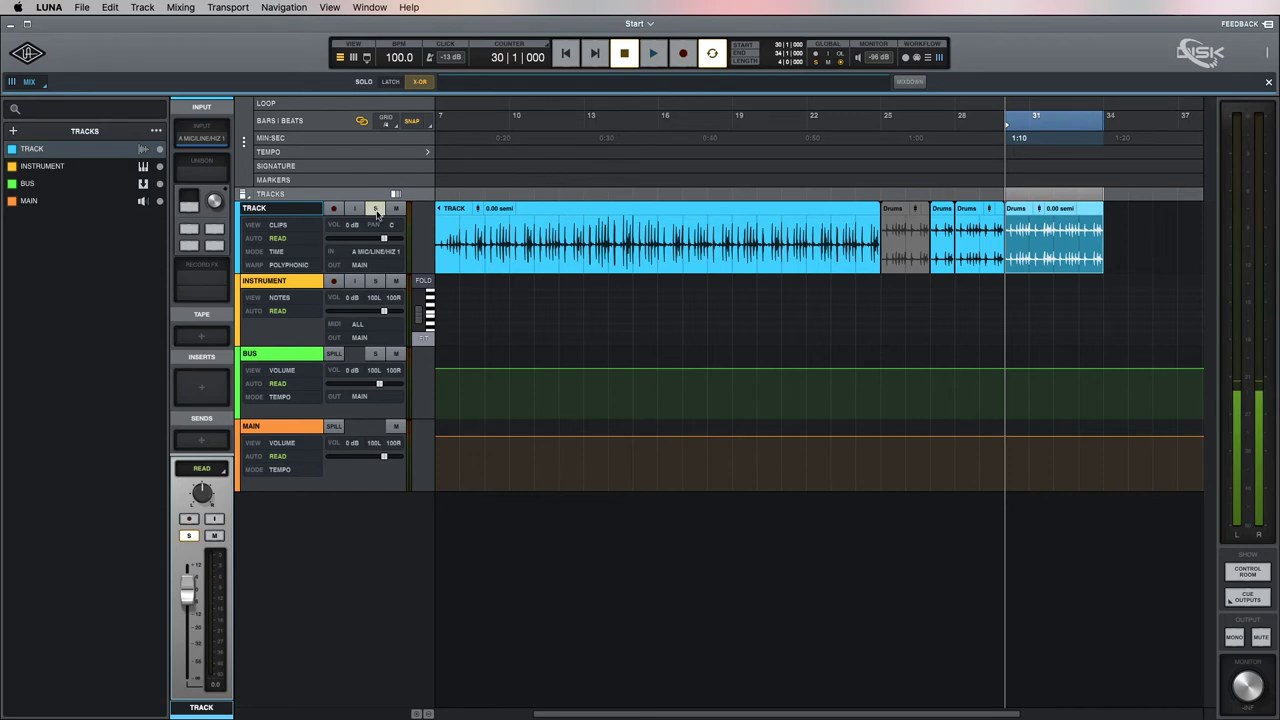
click(376, 281)
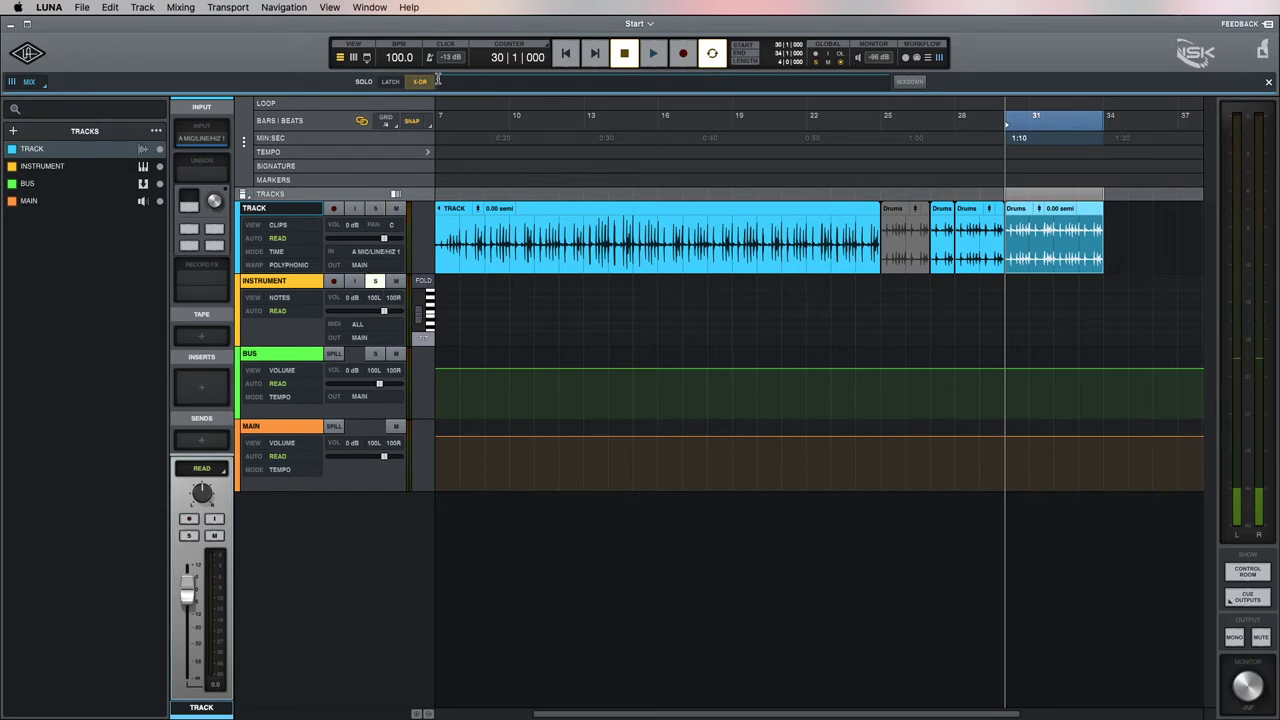
- Jump the playhead to various positions along the session overview, ending at about bar 32
click(606, 81)
click(561, 81)
click(530, 81)
click(478, 81)
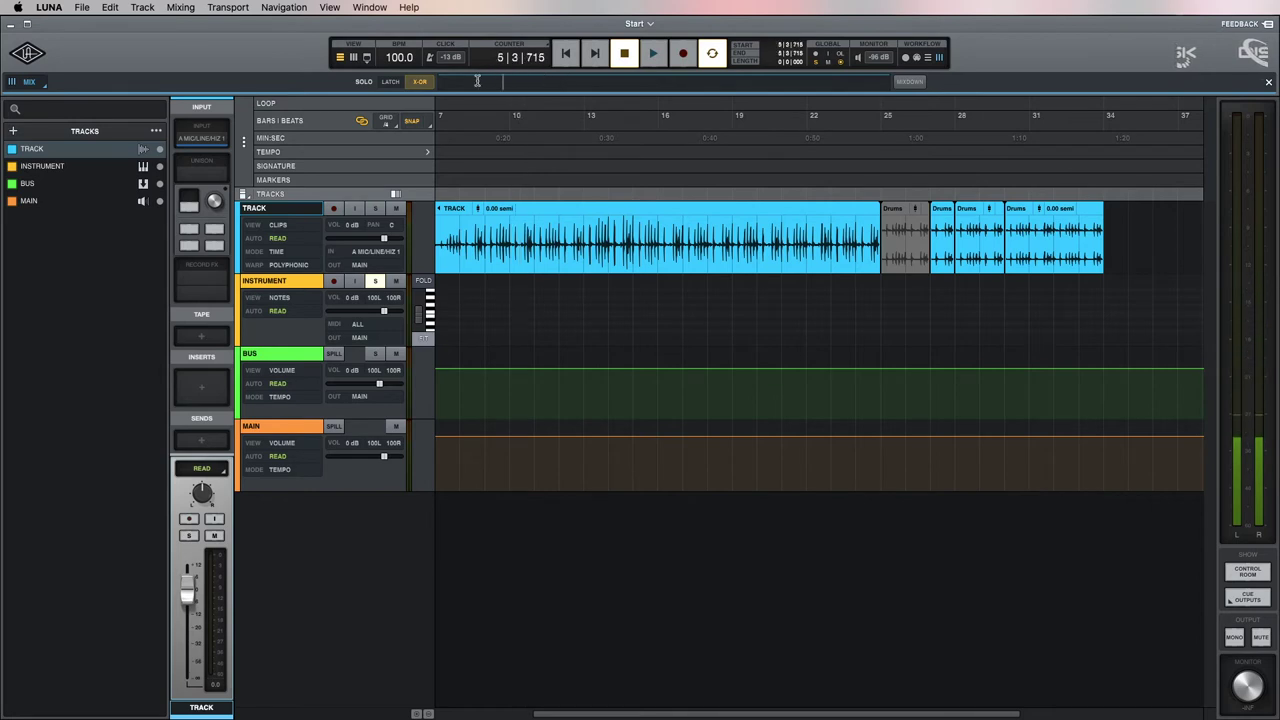
click(512, 81)
click(720, 81)
click(760, 81)
click(803, 81)
click(868, 81)
click(880, 81)
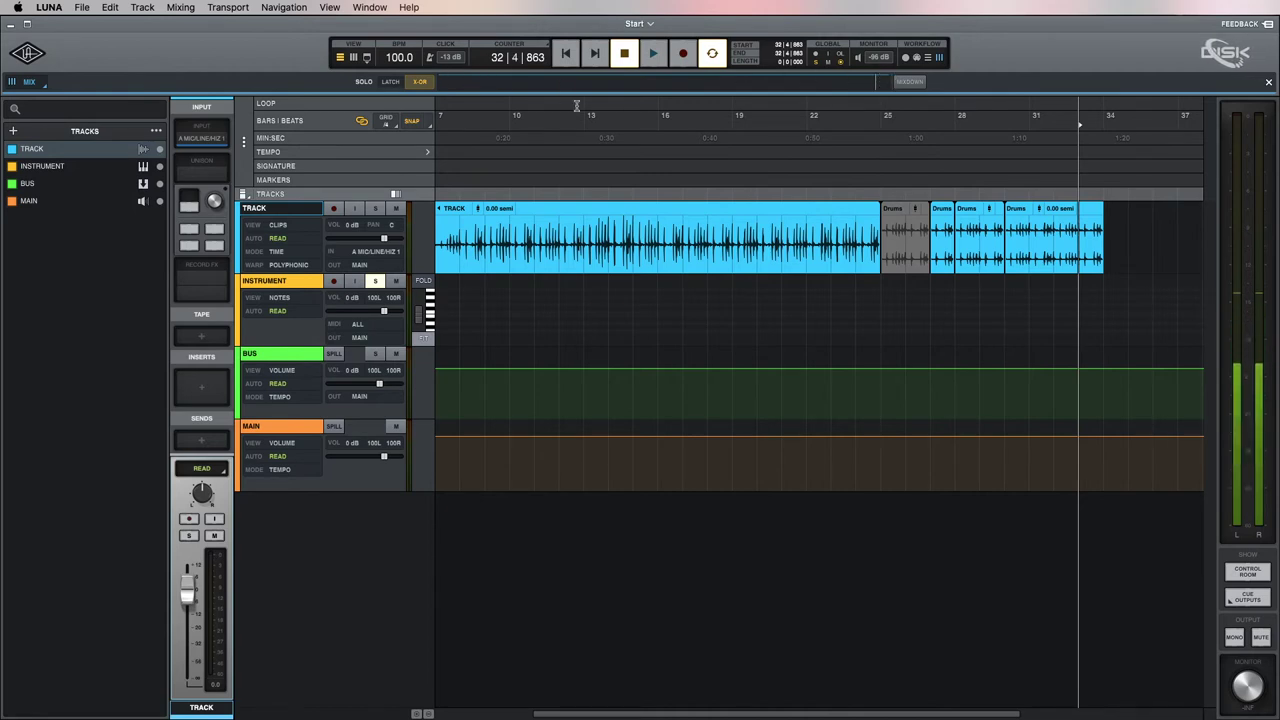
- Zoom in on the timeline around bar 33 and use the session overview to move the playhead to about bar 4
key(super+bracketright)
key(super+bracketright)
key(super+bracketright)
key(super+bracketright)
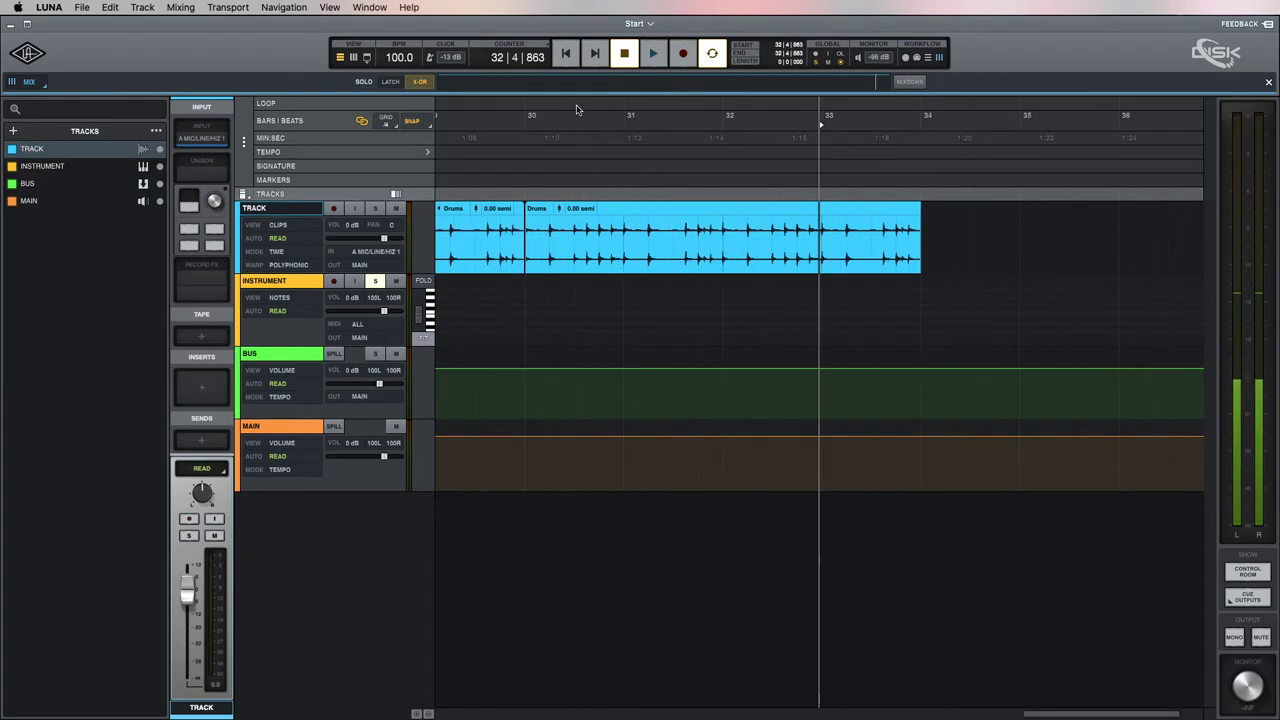
click(585, 81)
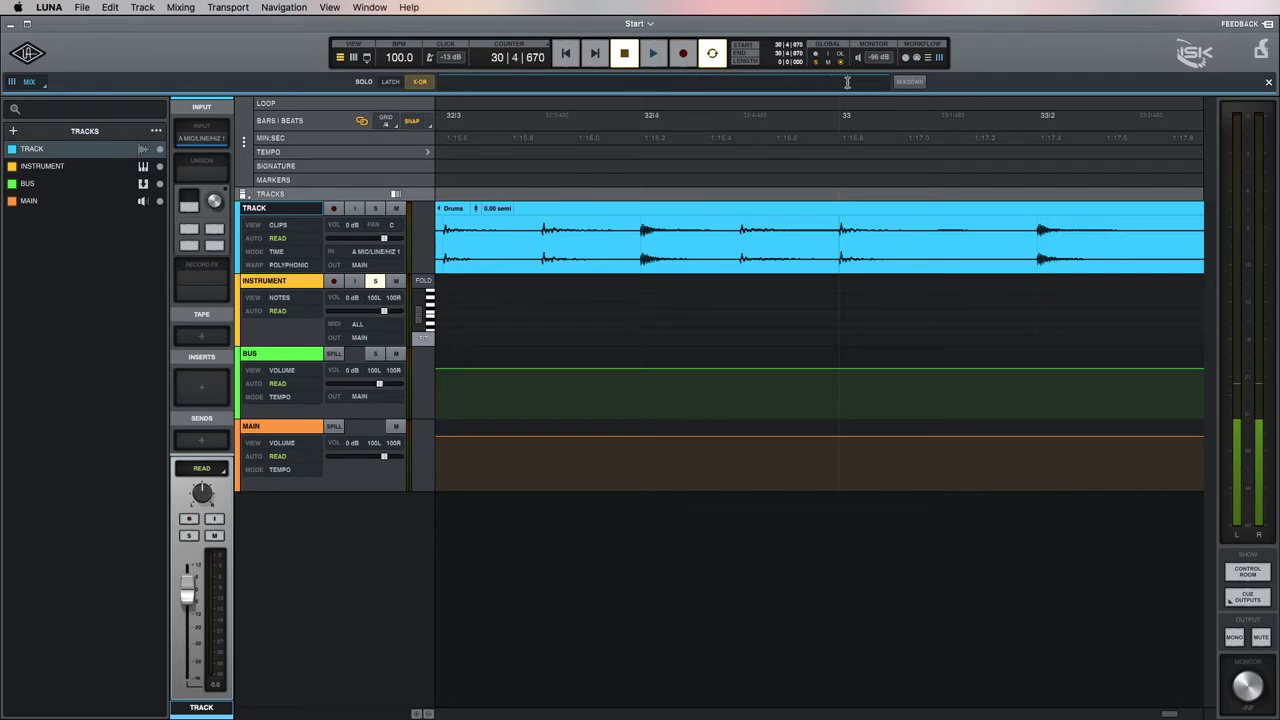
click(720, 82)
click(480, 81)
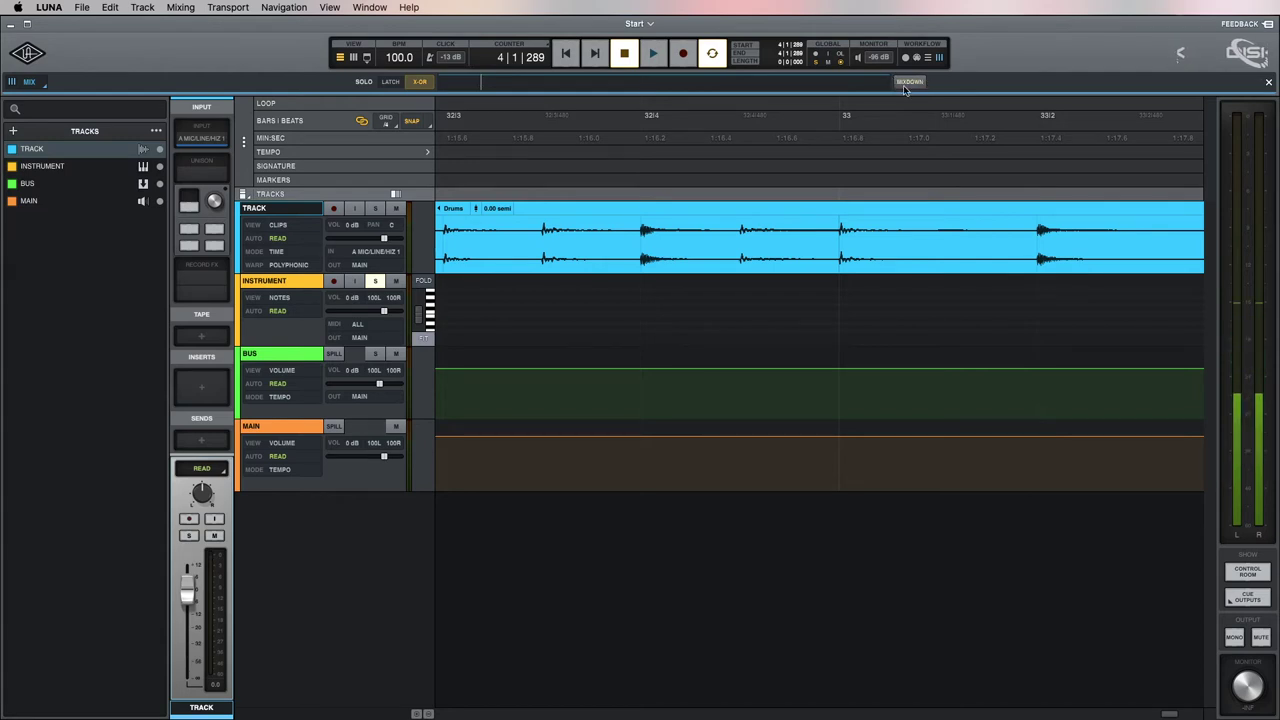
- Examine the mixdown export command, the available mixdown sources, and the option, destination and audio file settings
click(82, 7)
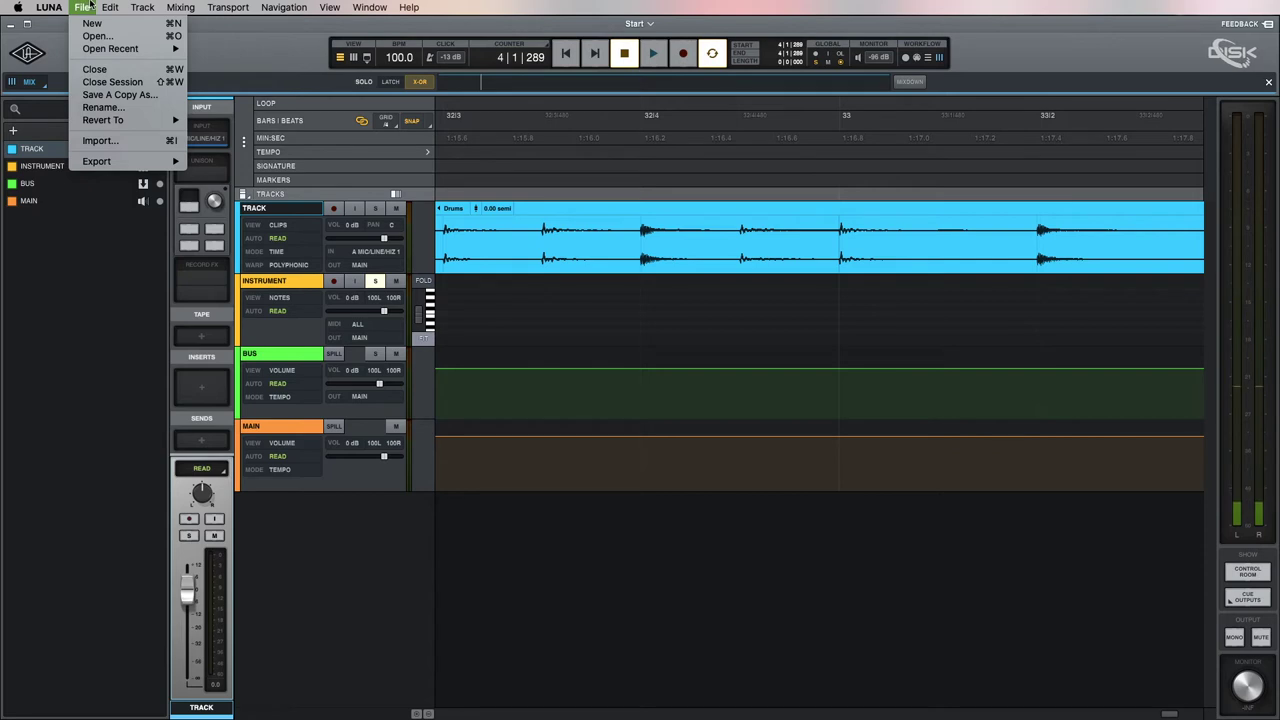
mouse_move(102, 165)
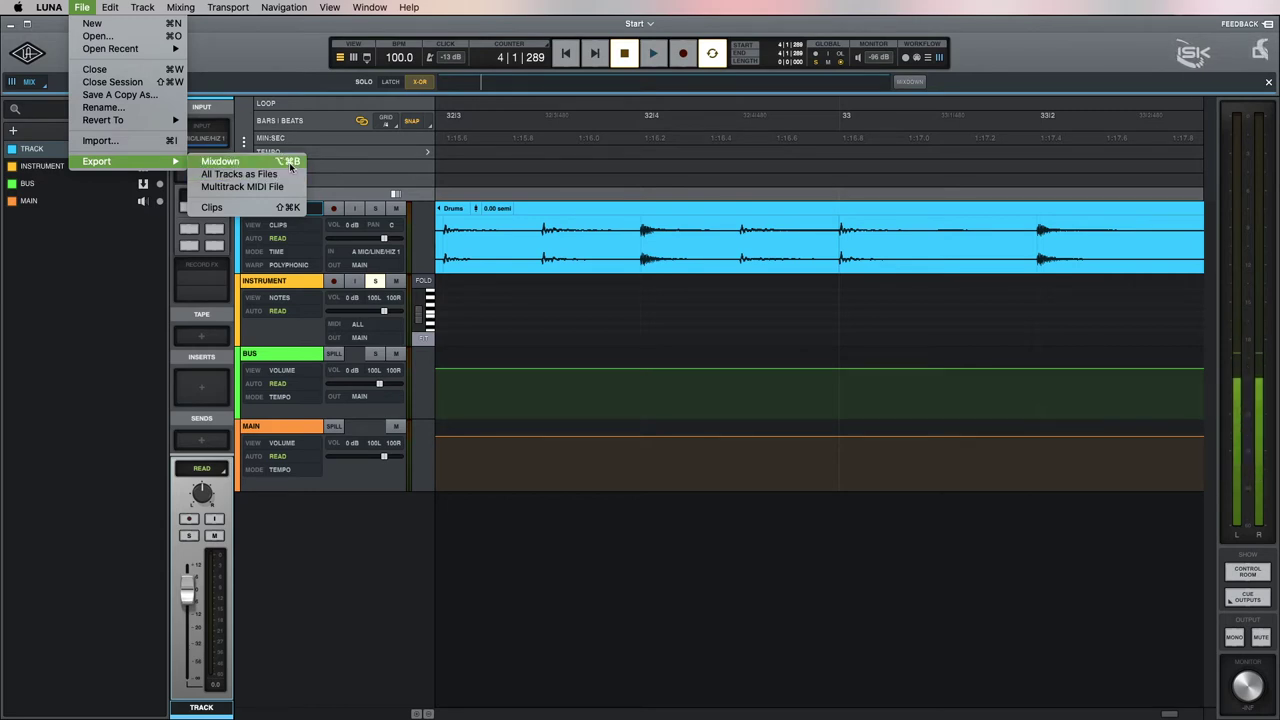
click(289, 164)
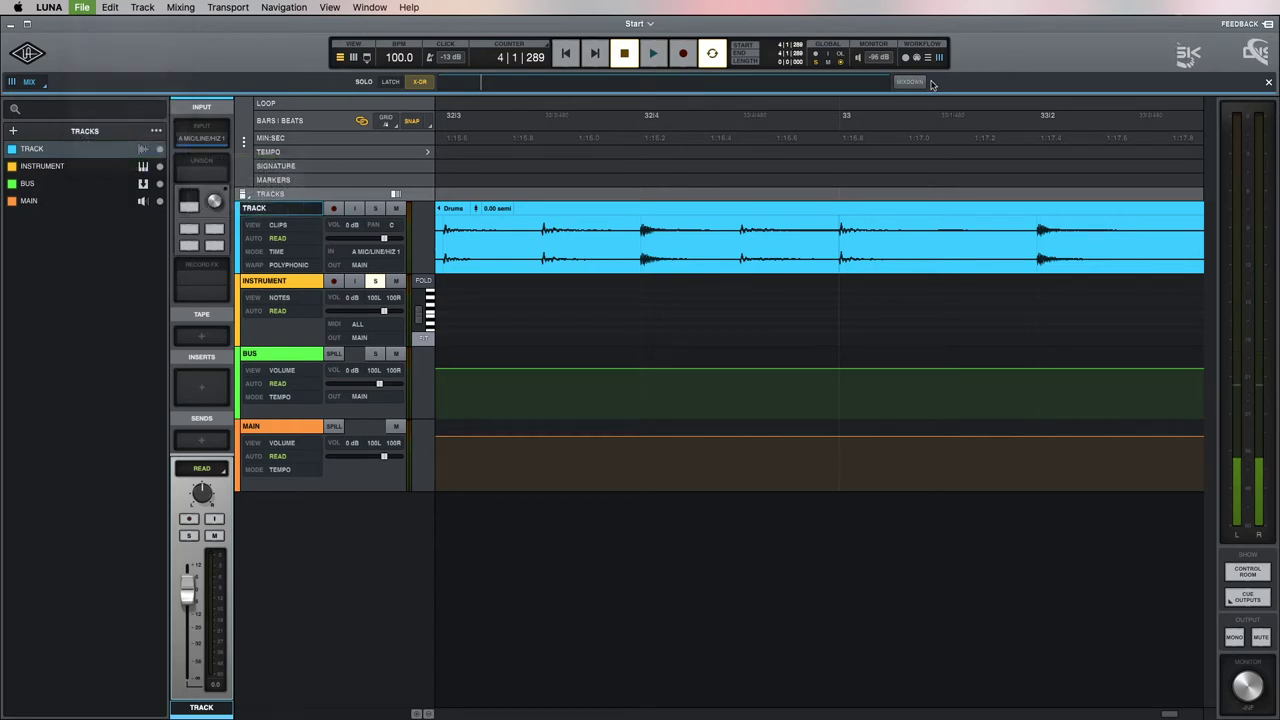
click(911, 83)
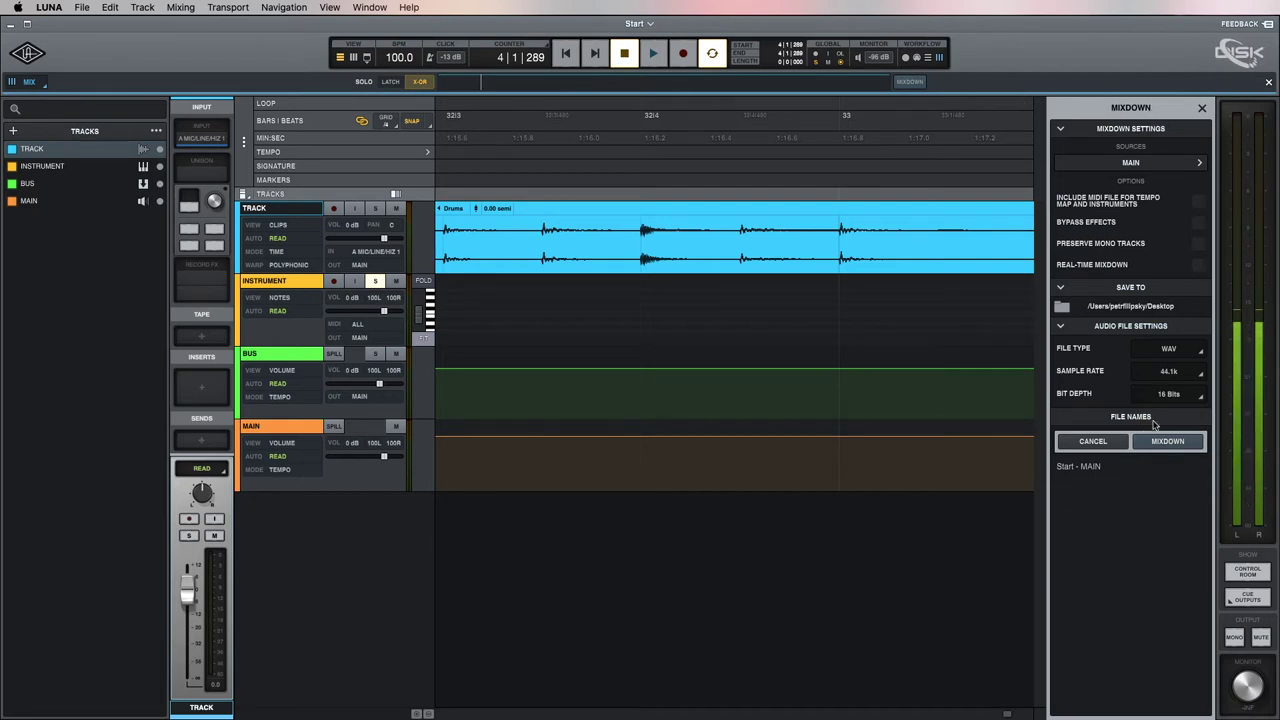
click(1175, 166)
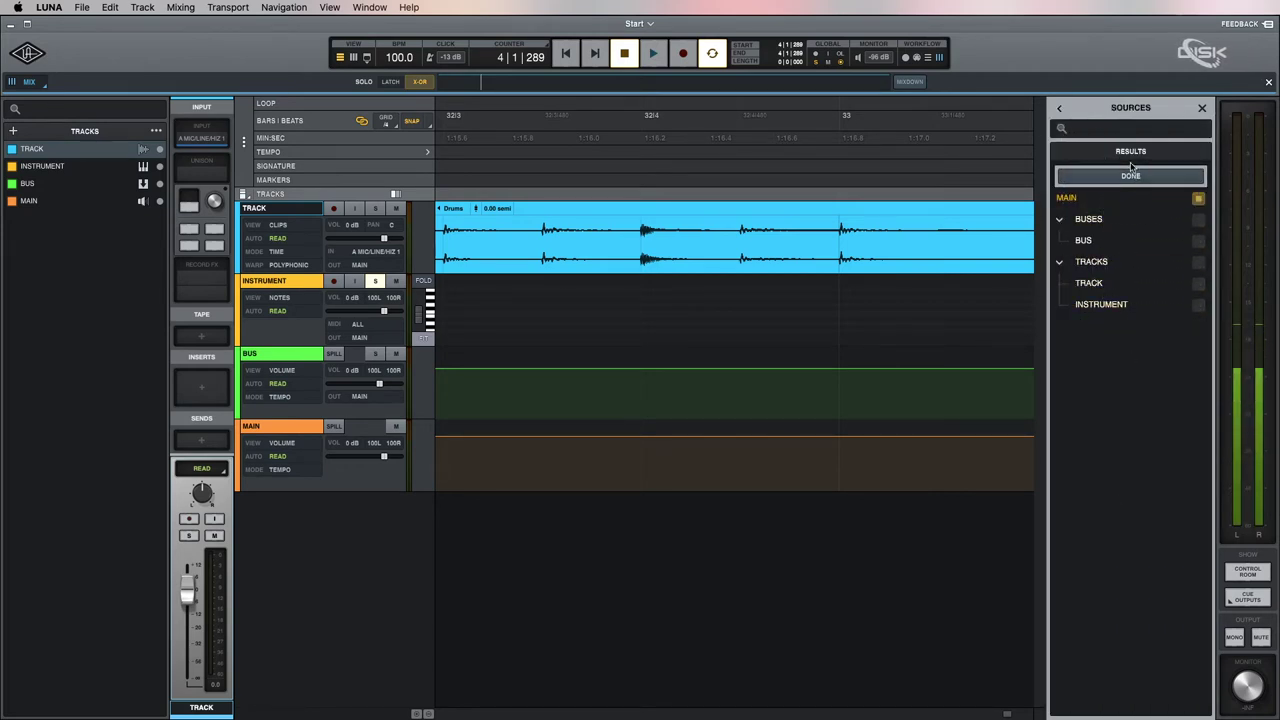
click(1068, 108)
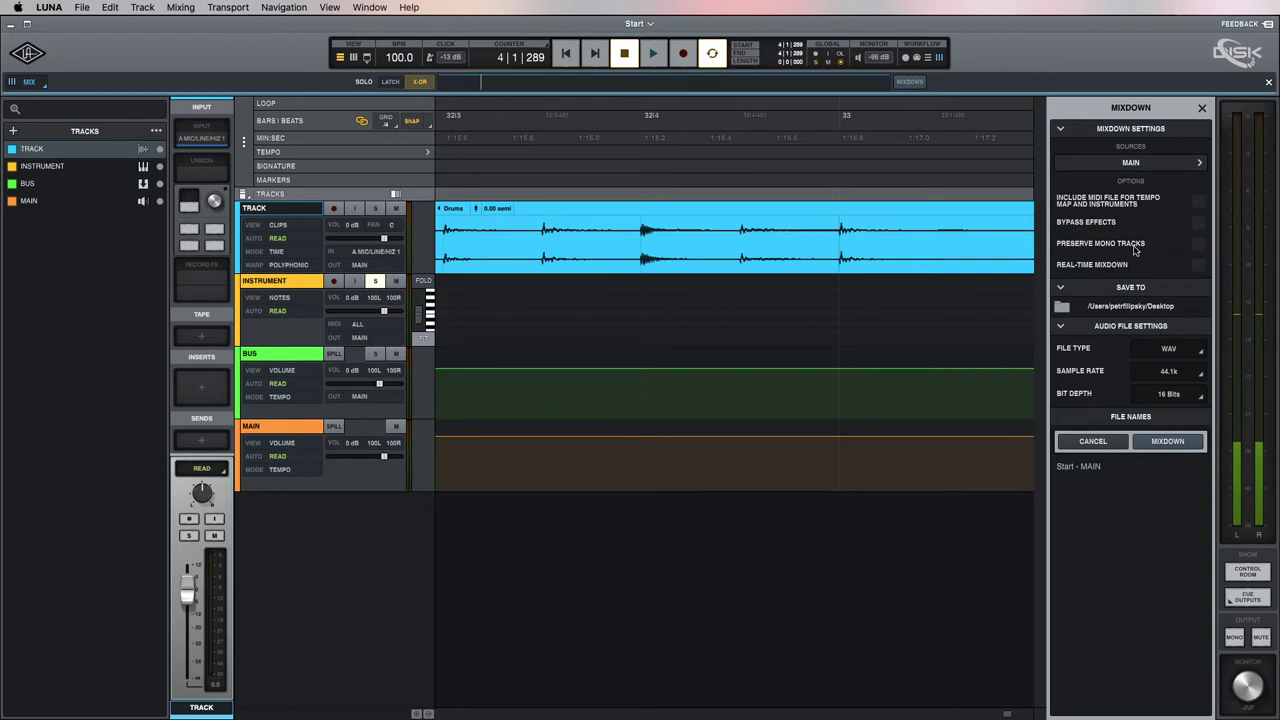
click(1192, 246)
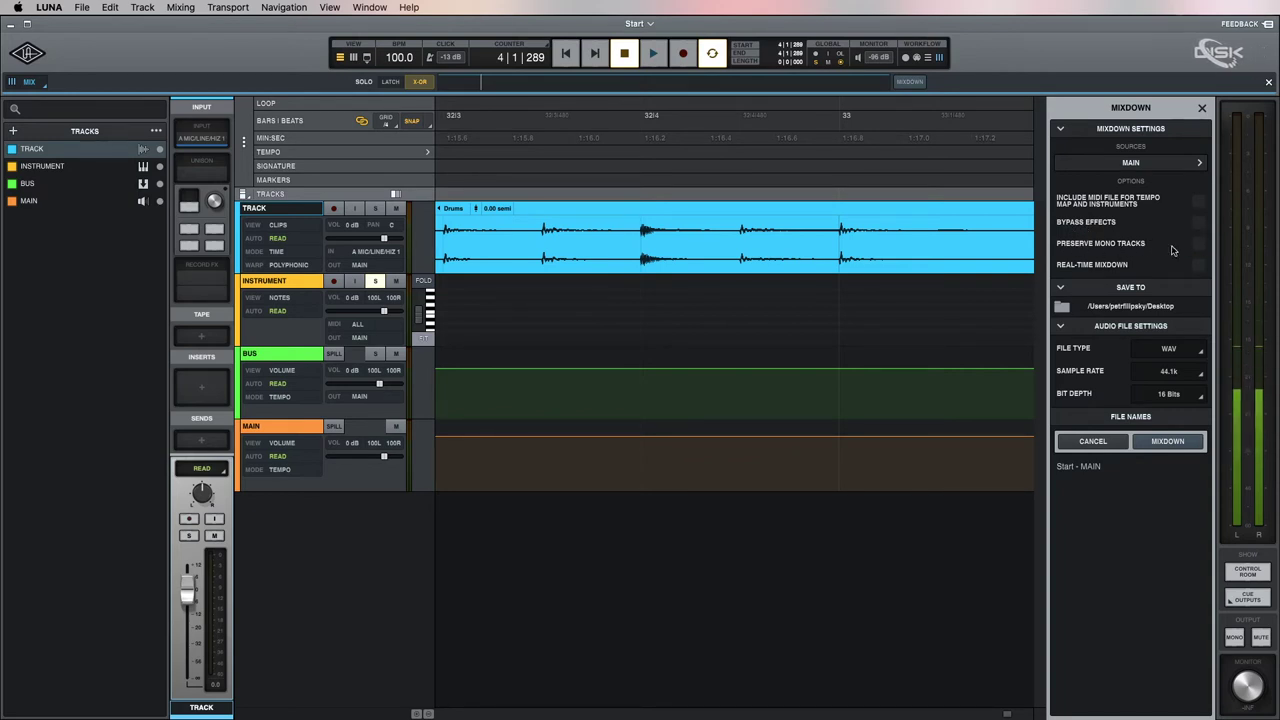
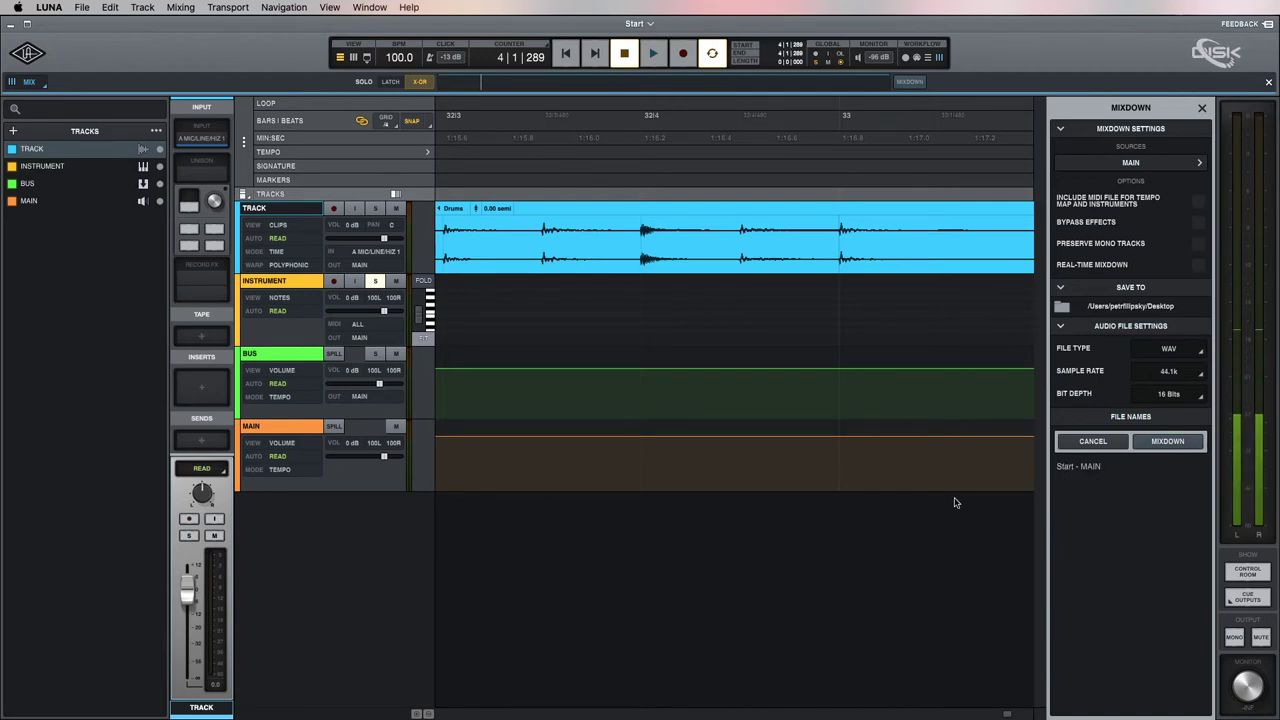
- Close the mixdown settings without exporting and hide the Mix workflow bar
click(1203, 108)
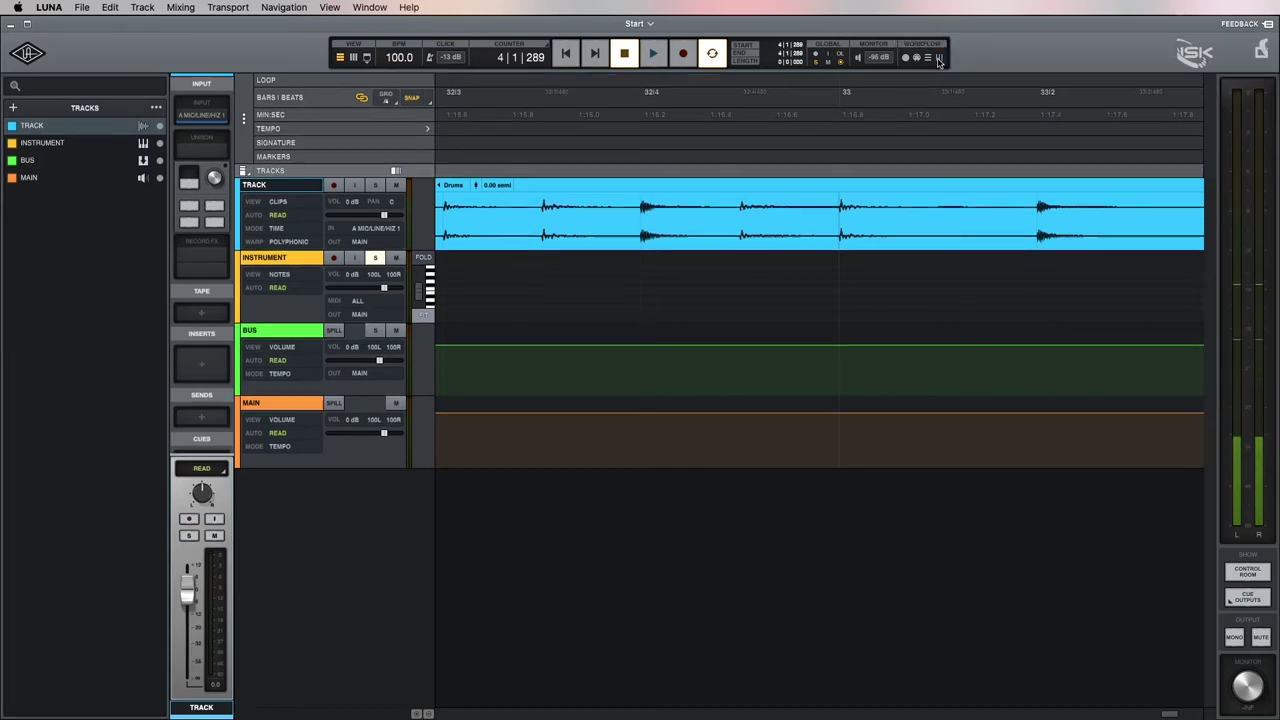
click(941, 60)
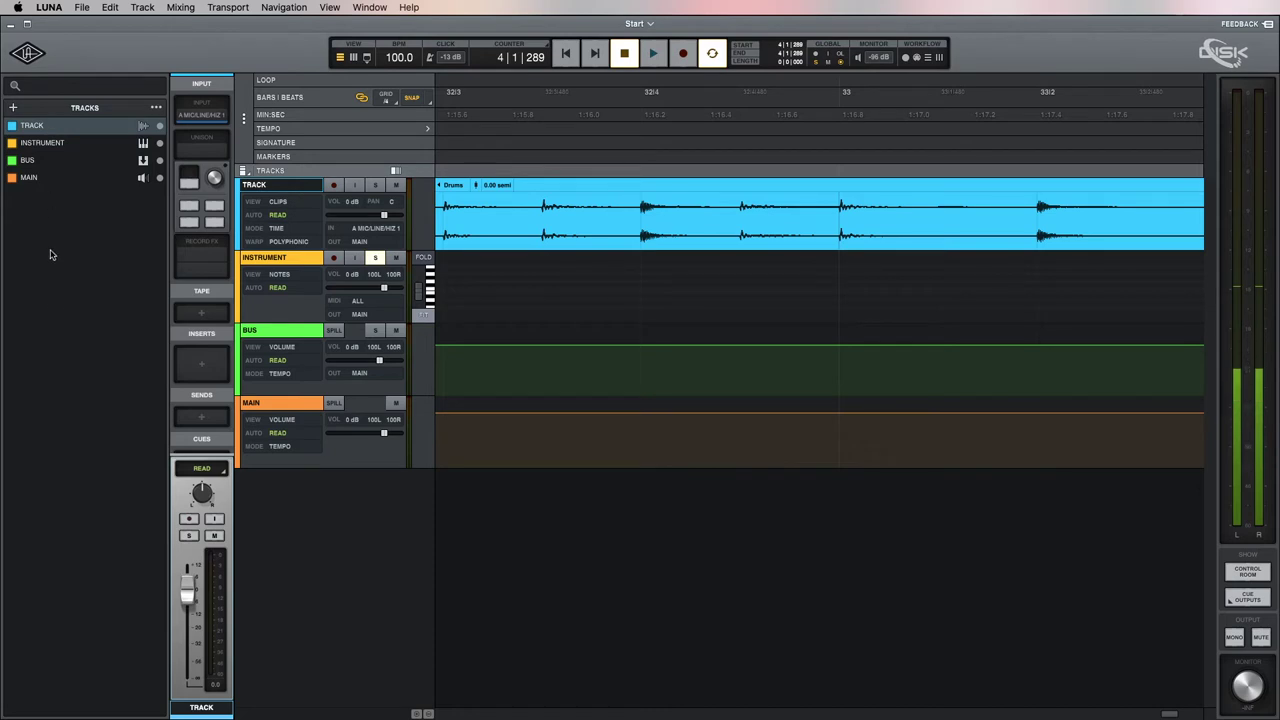
- Filter the track list by "bus" and clear the filter again
click(104, 87)
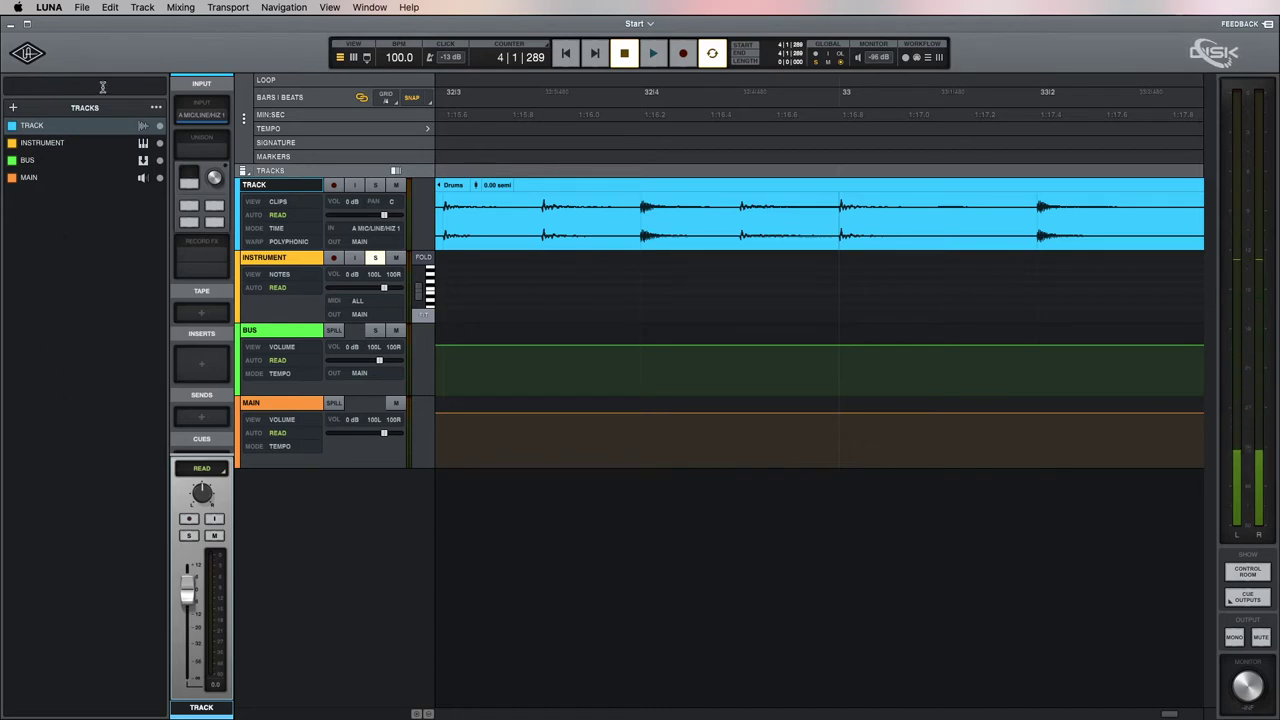
text(bu)
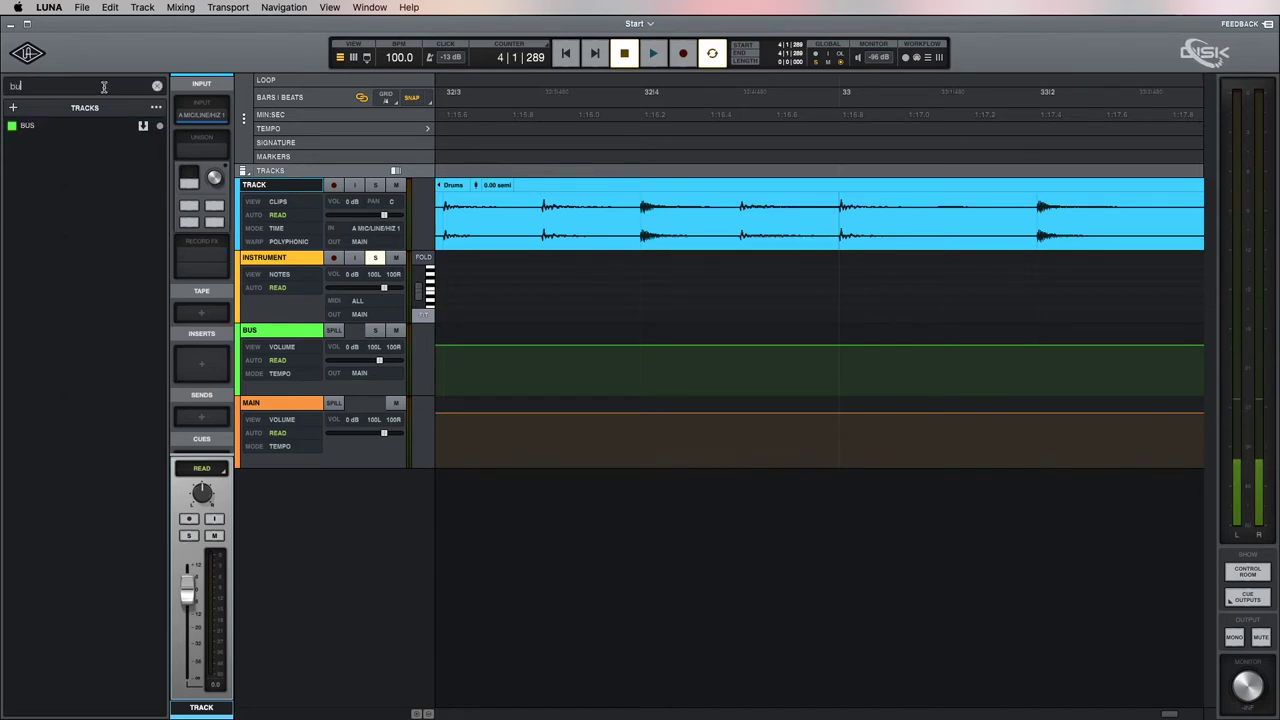
text(s)
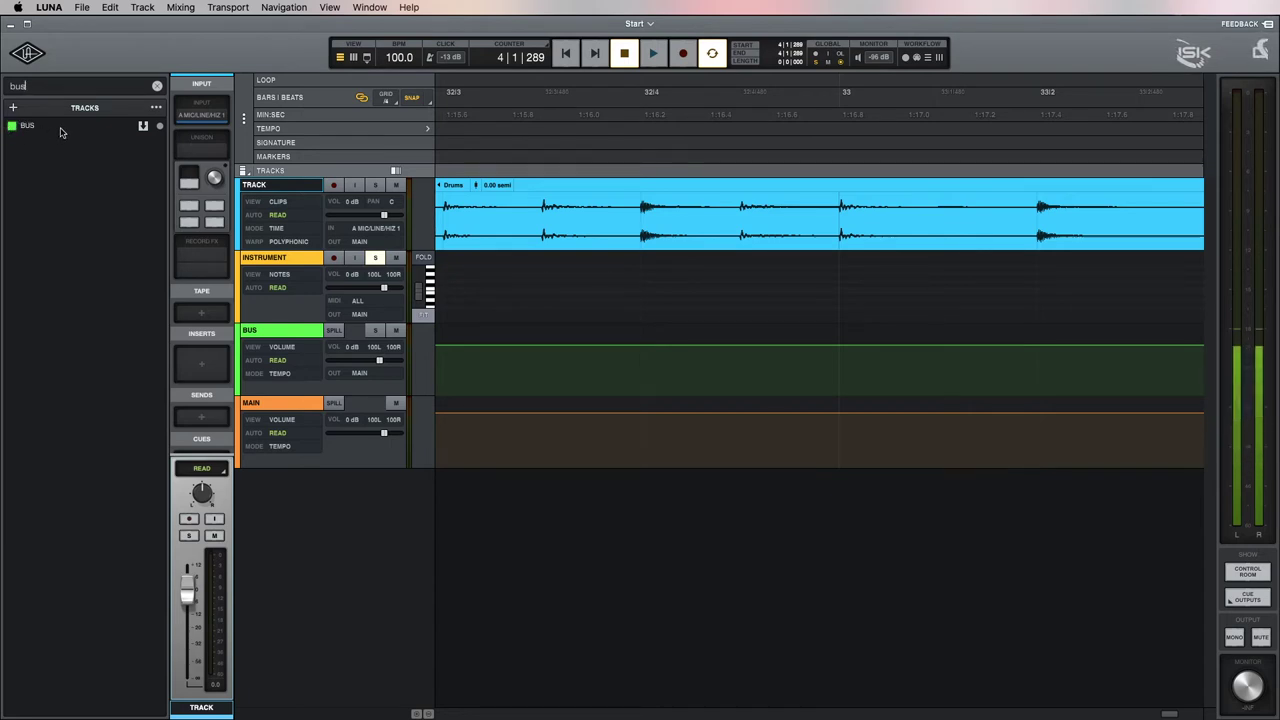
click(157, 87)
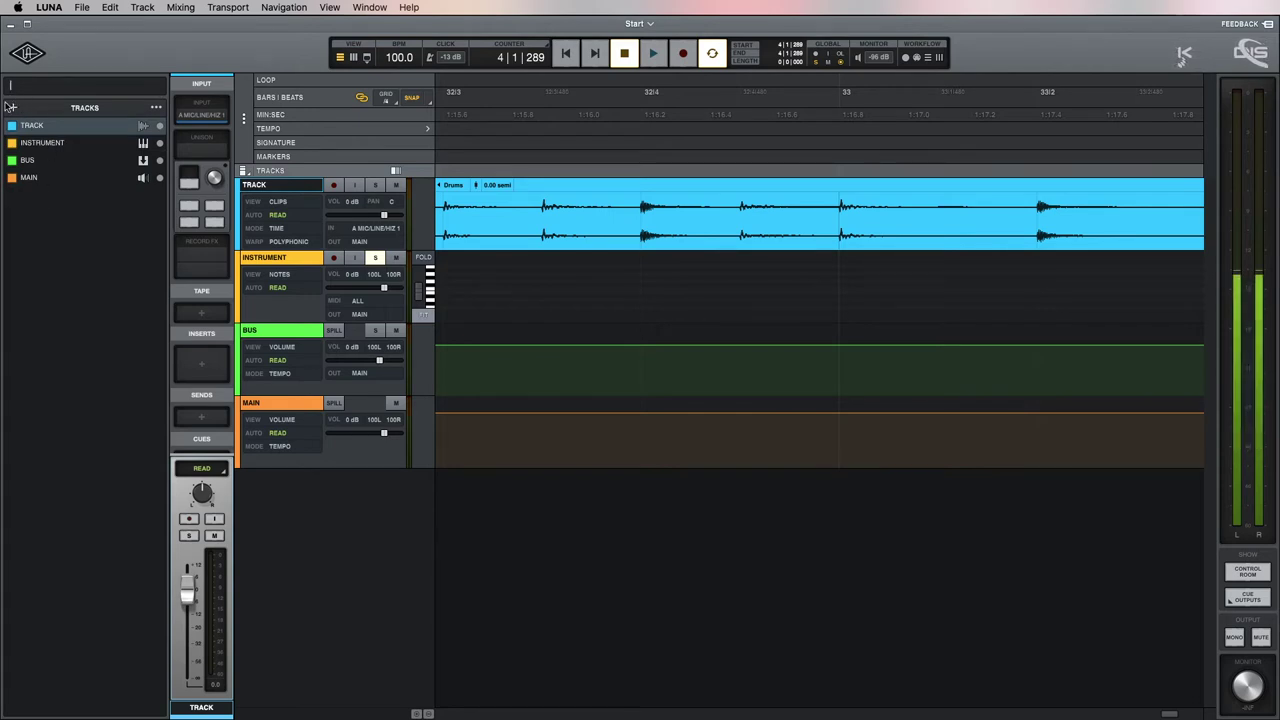
- Create one mono audio track named Kytara
click(14, 108)
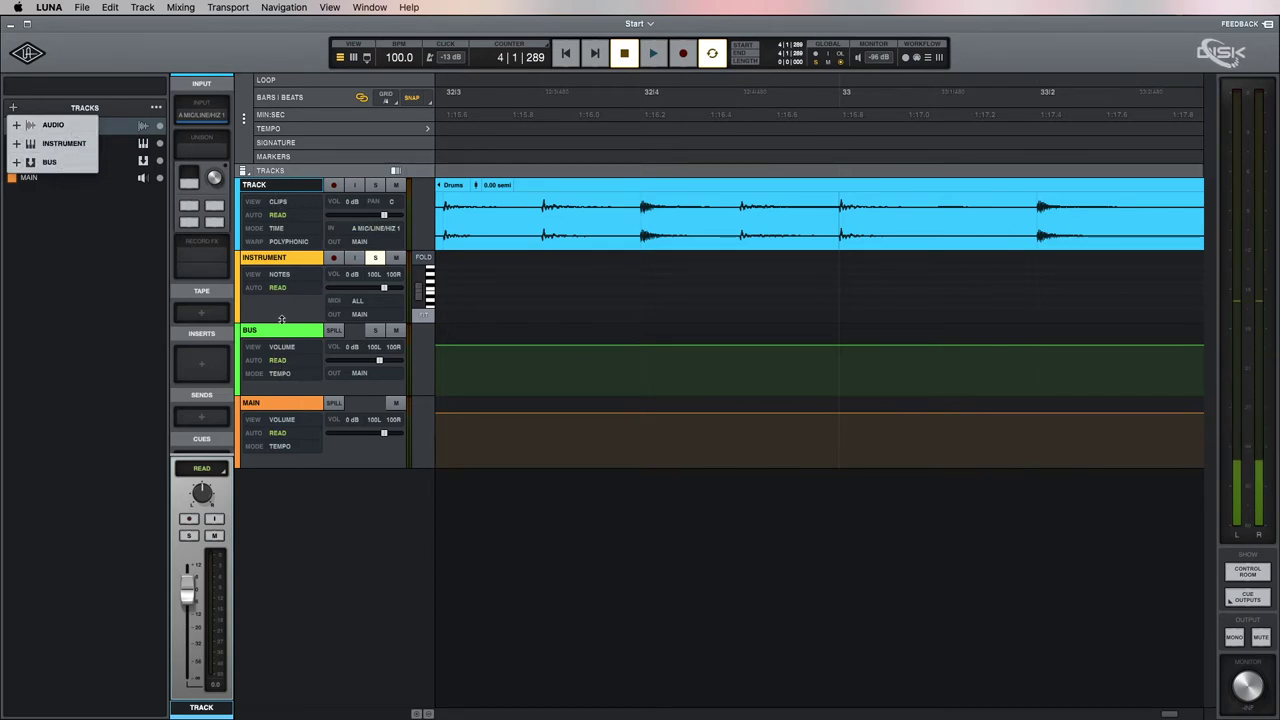
click(54, 126)
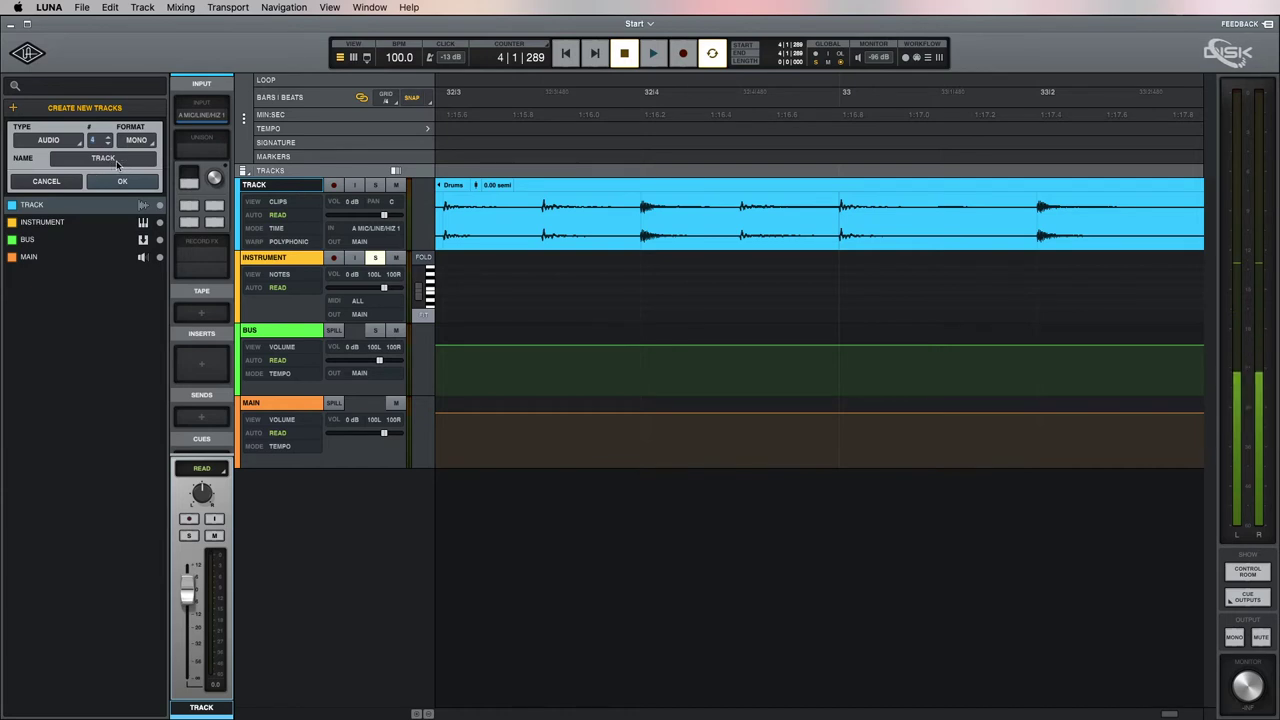
click(108, 145)
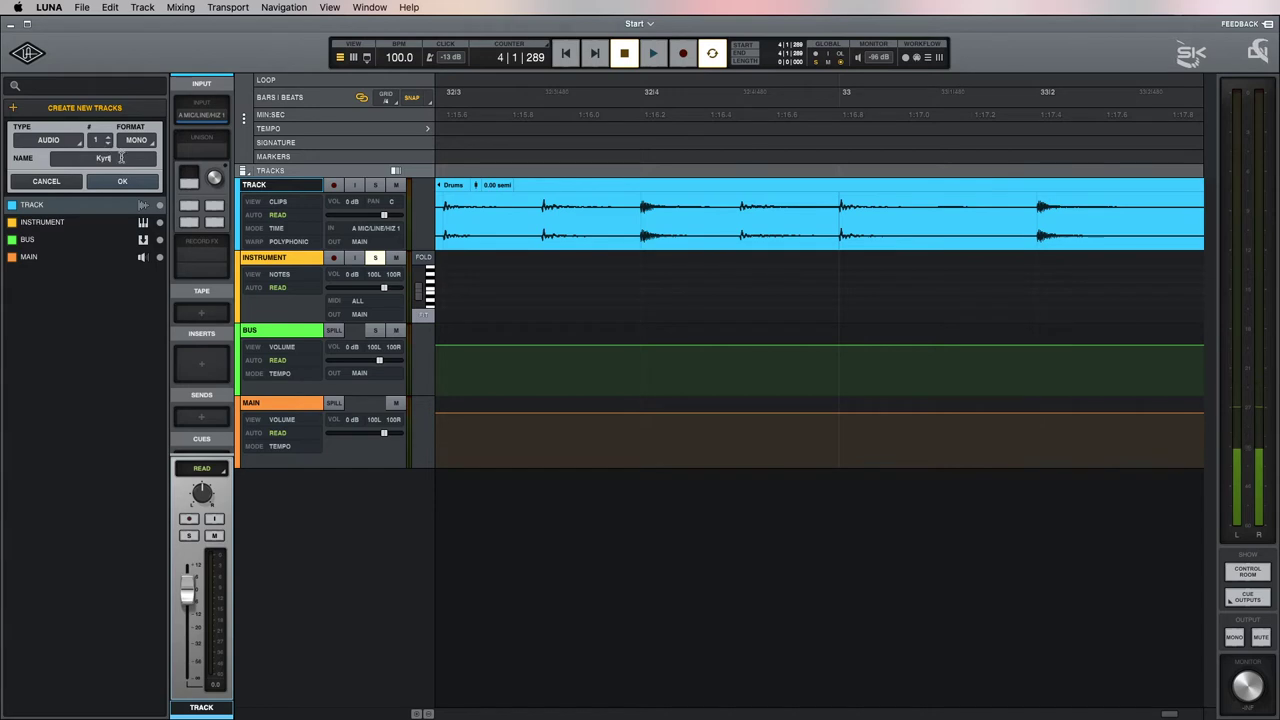
key(BackSpace)
key(BackSpace)
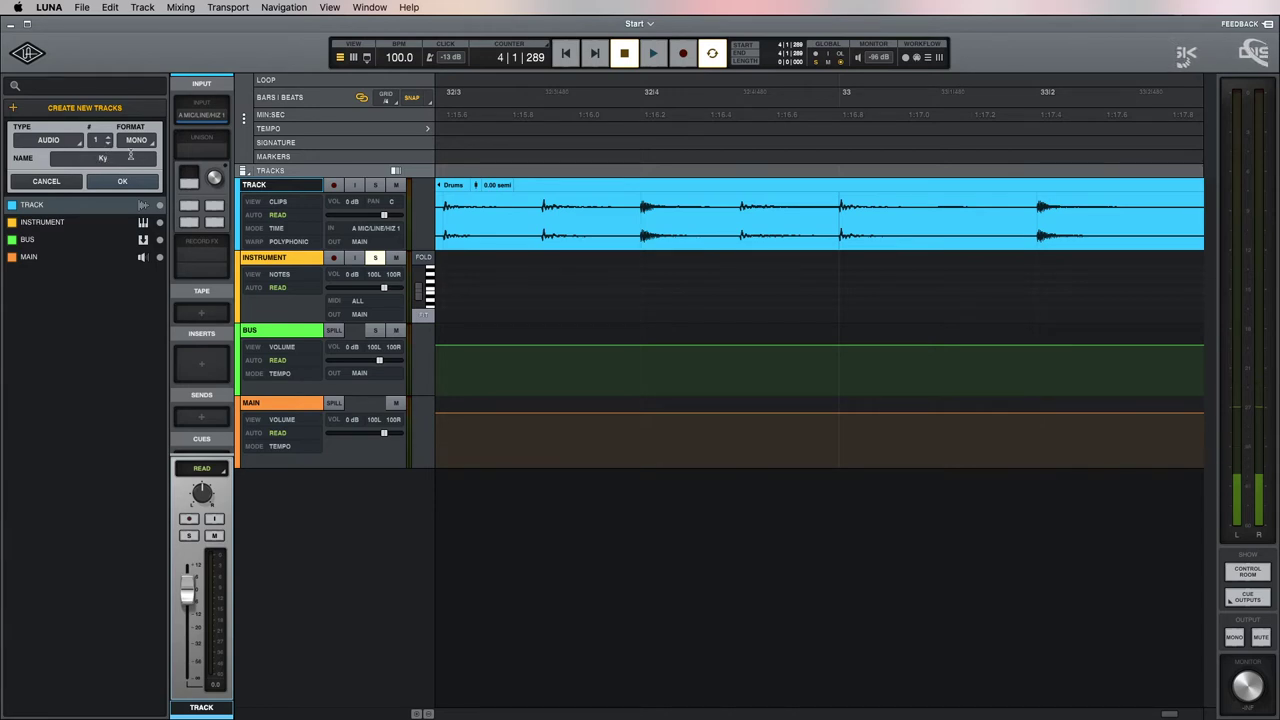
text(tara)
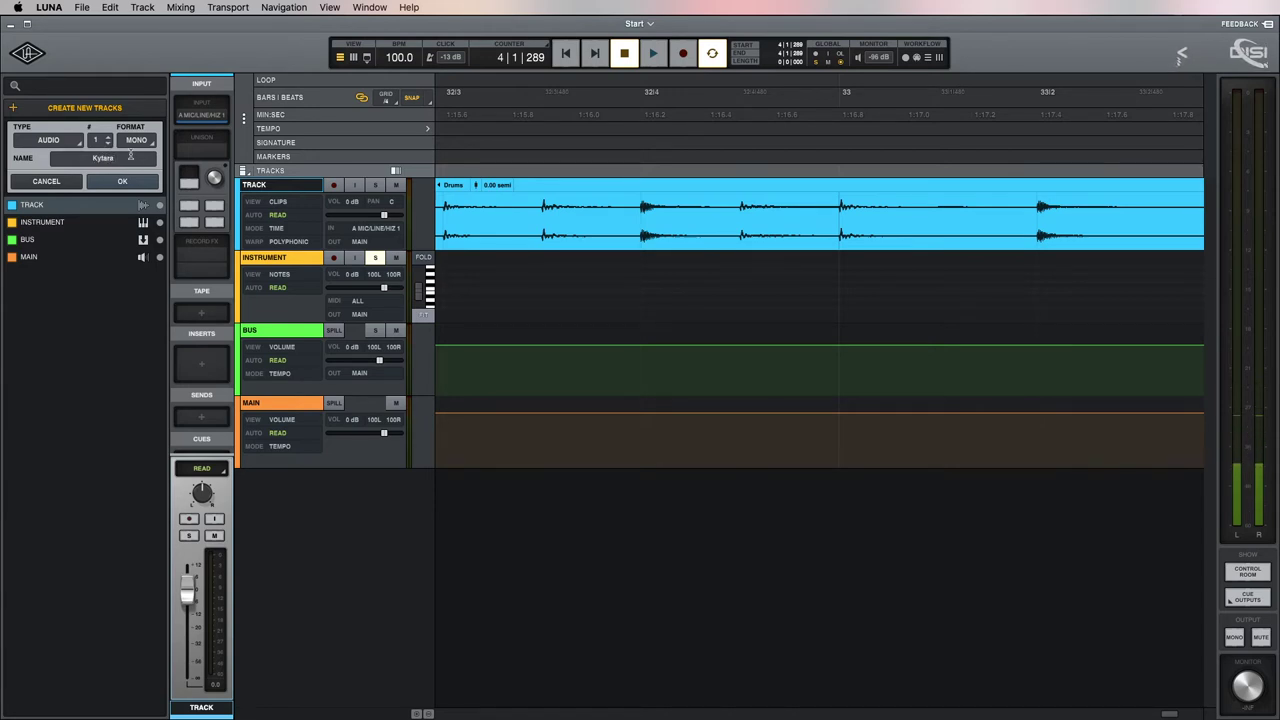
click(122, 181)
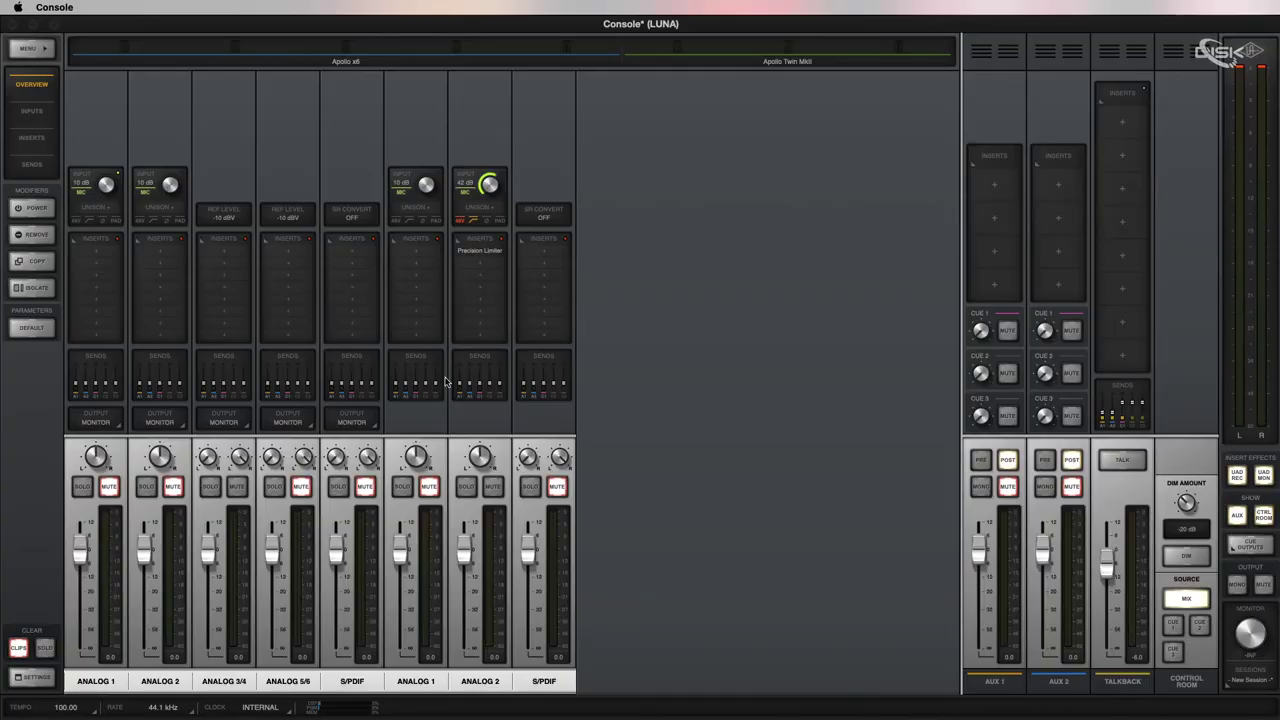
- Solo the Apollo Twin MkII's ANALOG 2 channel in Console, then return to LUNA
click(466, 487)
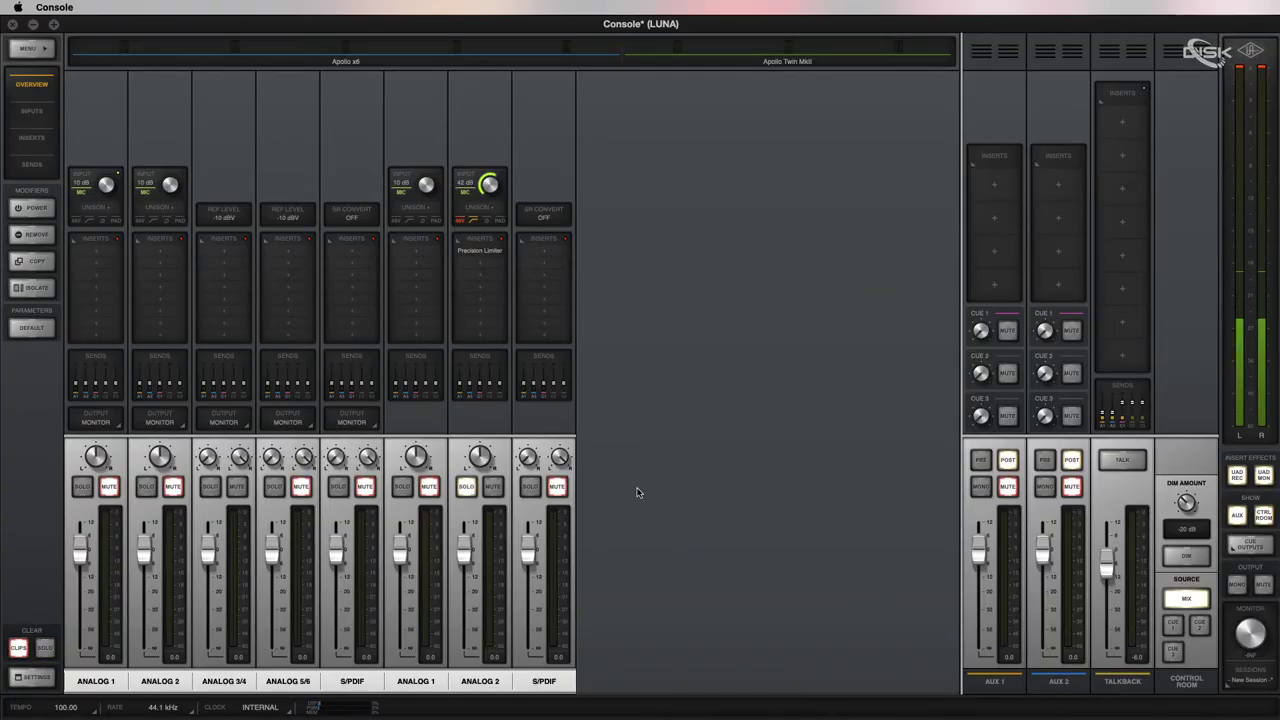
key(super+Tab)
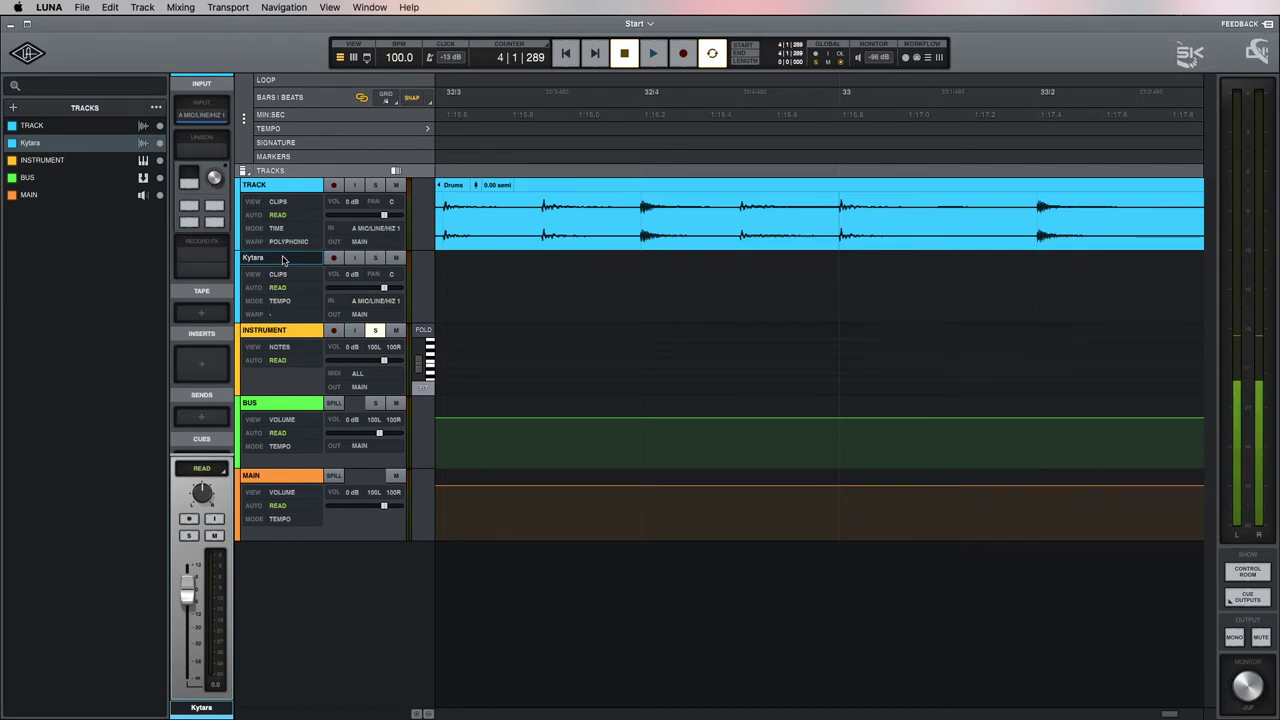
- Create one stereo instrument track named Moog with Minimoog as its instrument
click(12, 108)
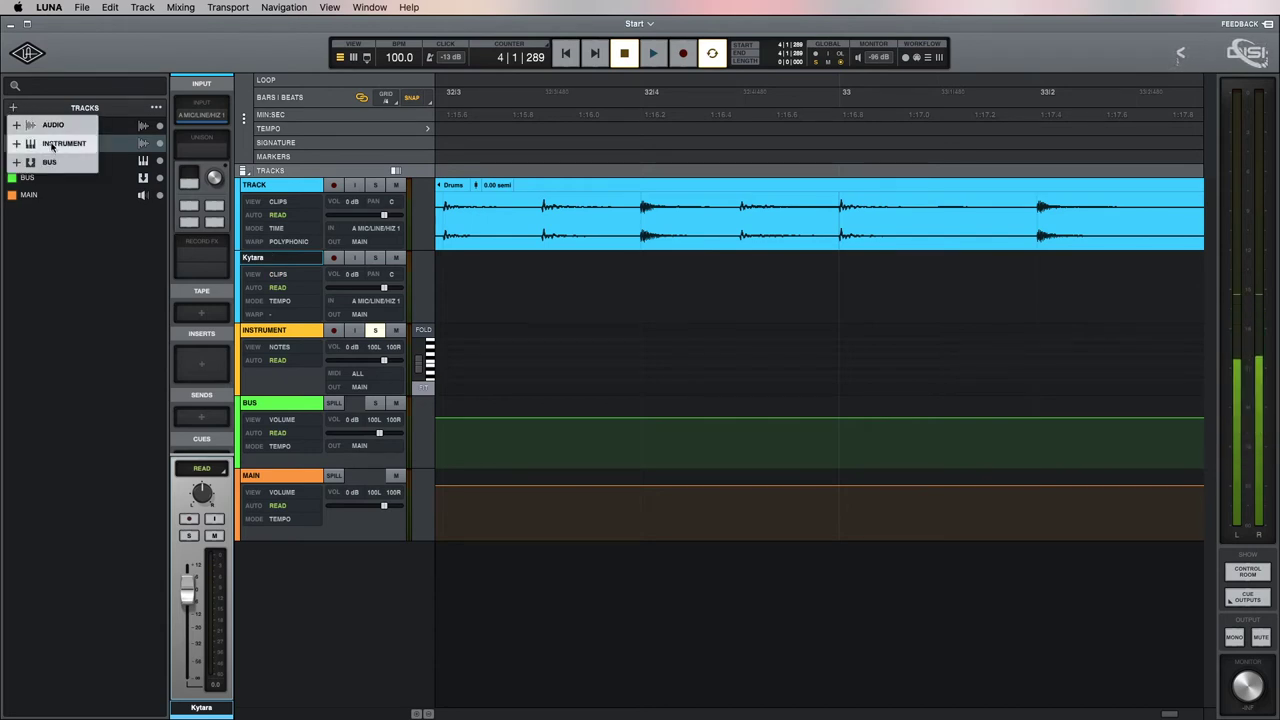
click(52, 146)
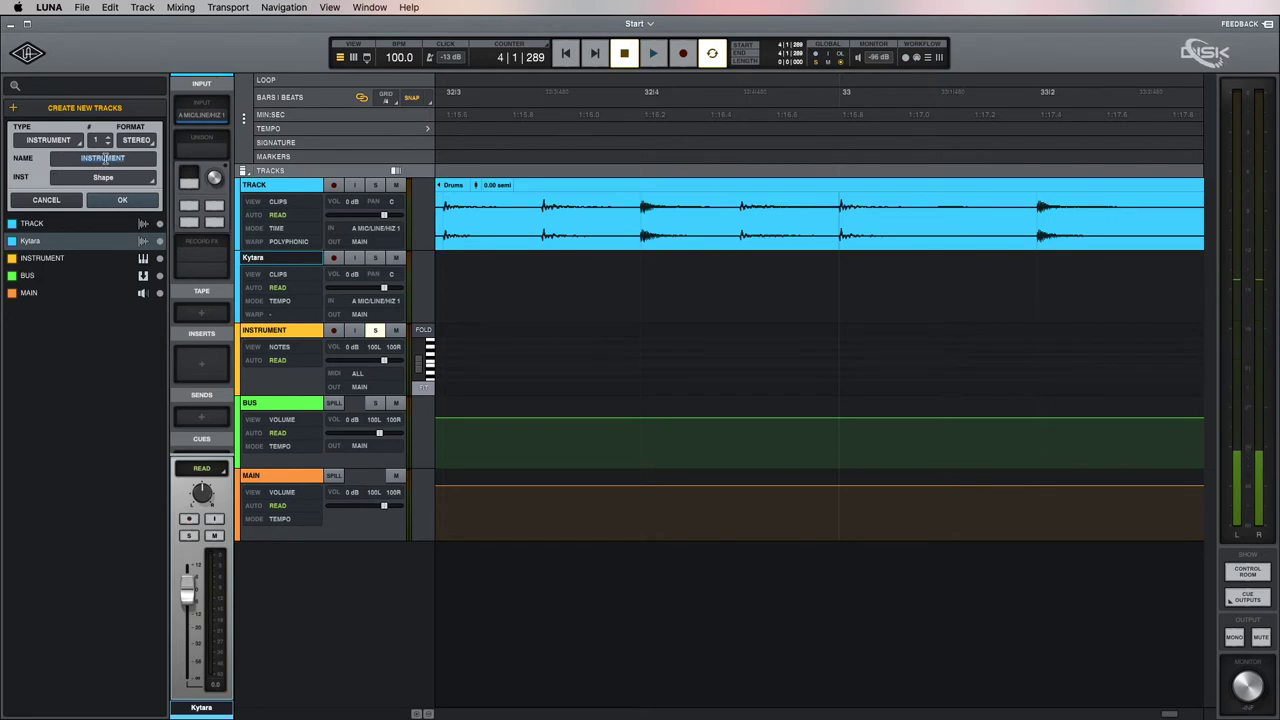
text(Moog)
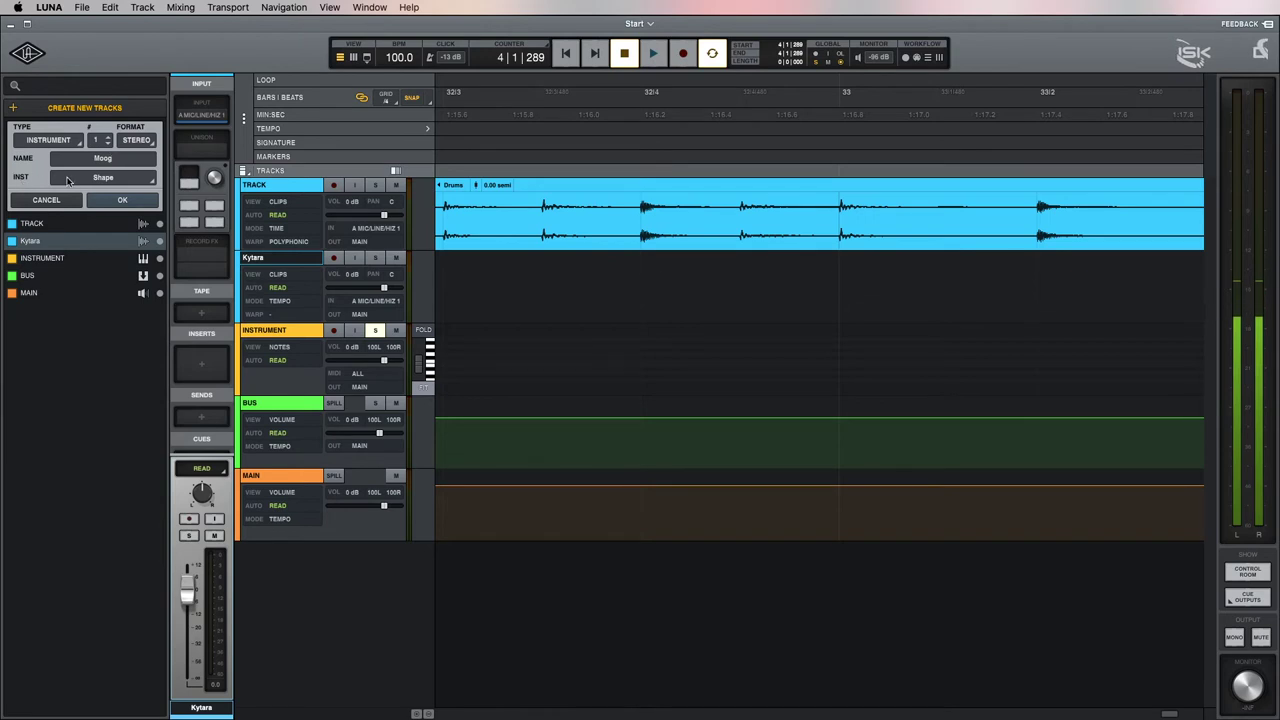
click(110, 179)
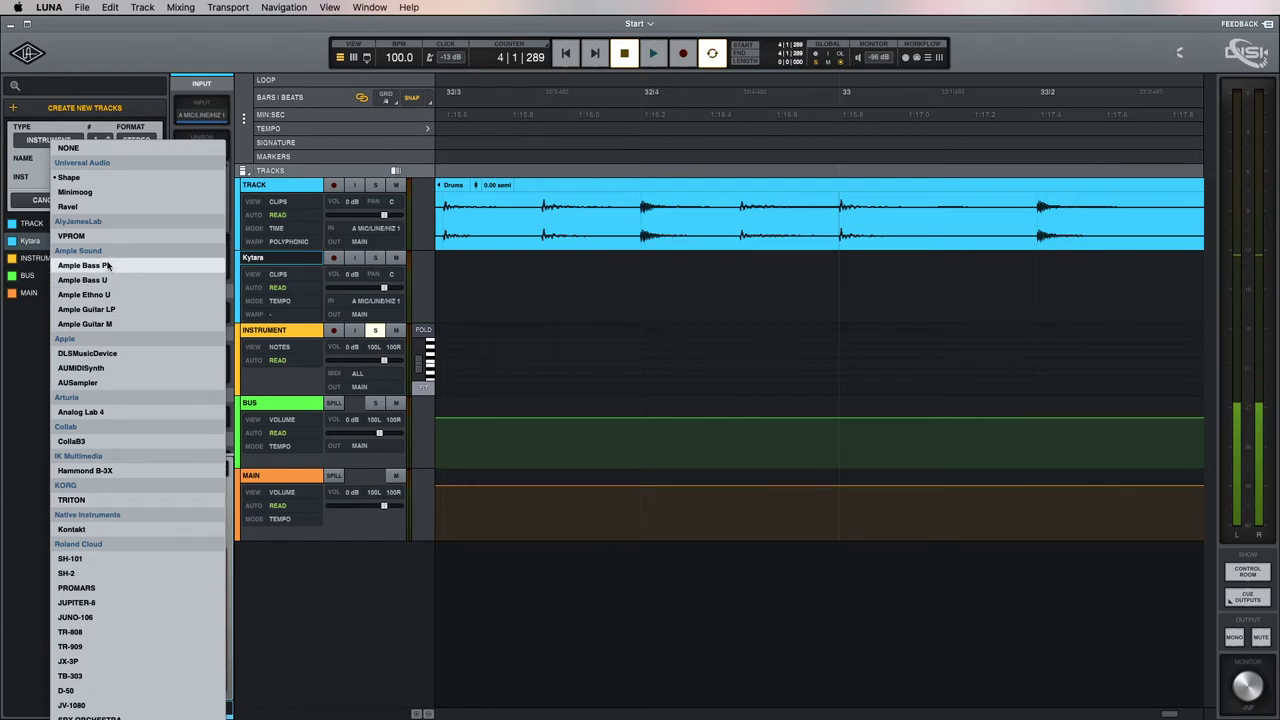
click(80, 194)
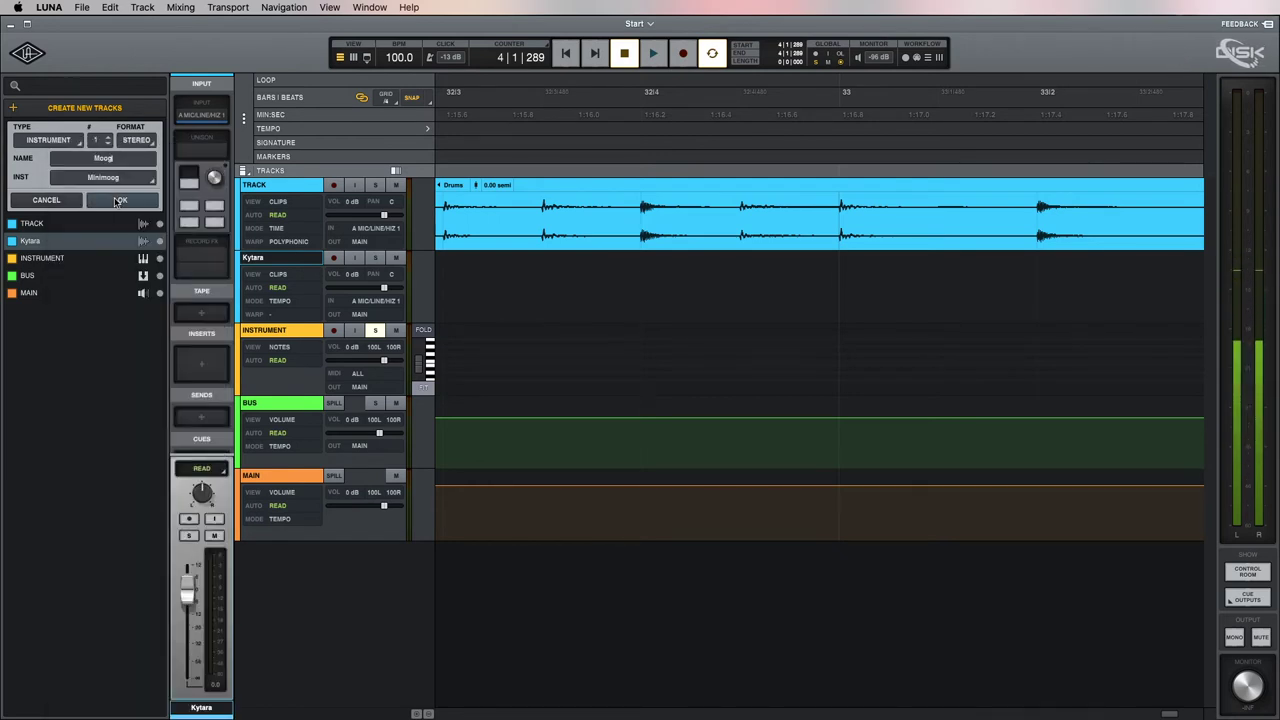
click(119, 201)
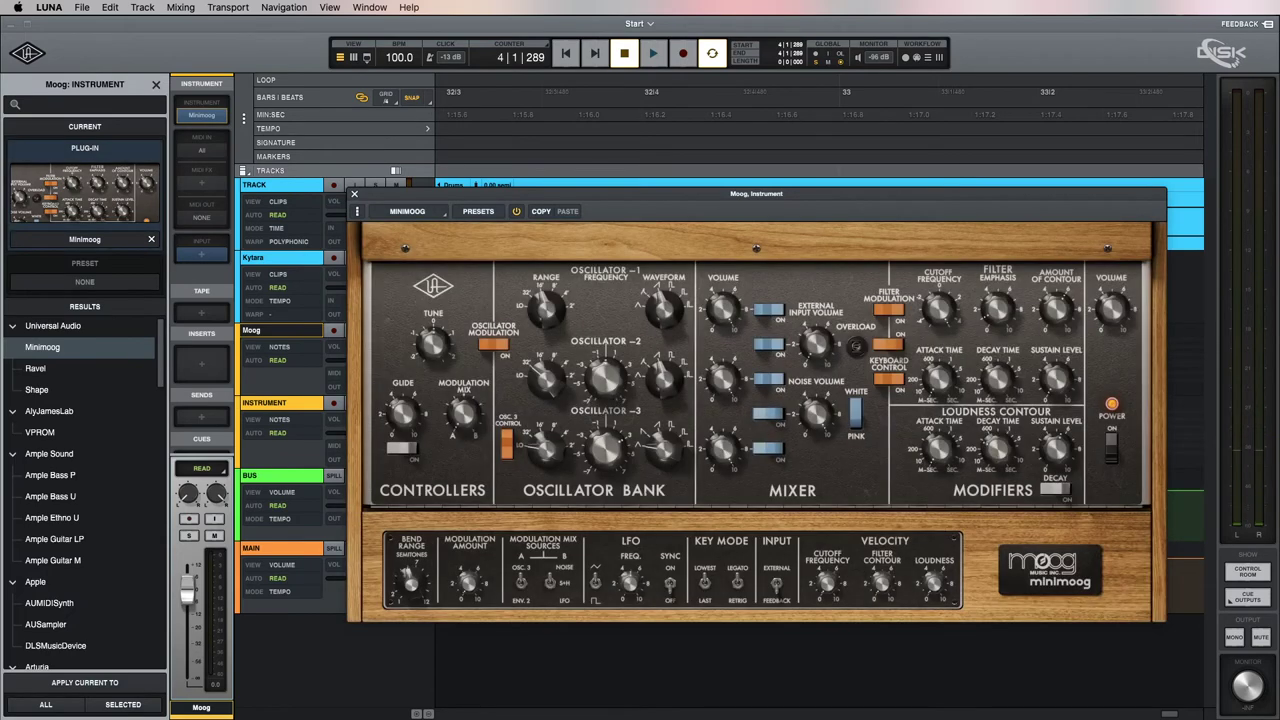
- Switch to Console to view its mixer channels, and return to LUNA
key(super+Tab)
key(super+Tab)
key(super+Tab)
key(super+Tab)
key(super+Tab)
key(super+Tab)
key(super+Tab)
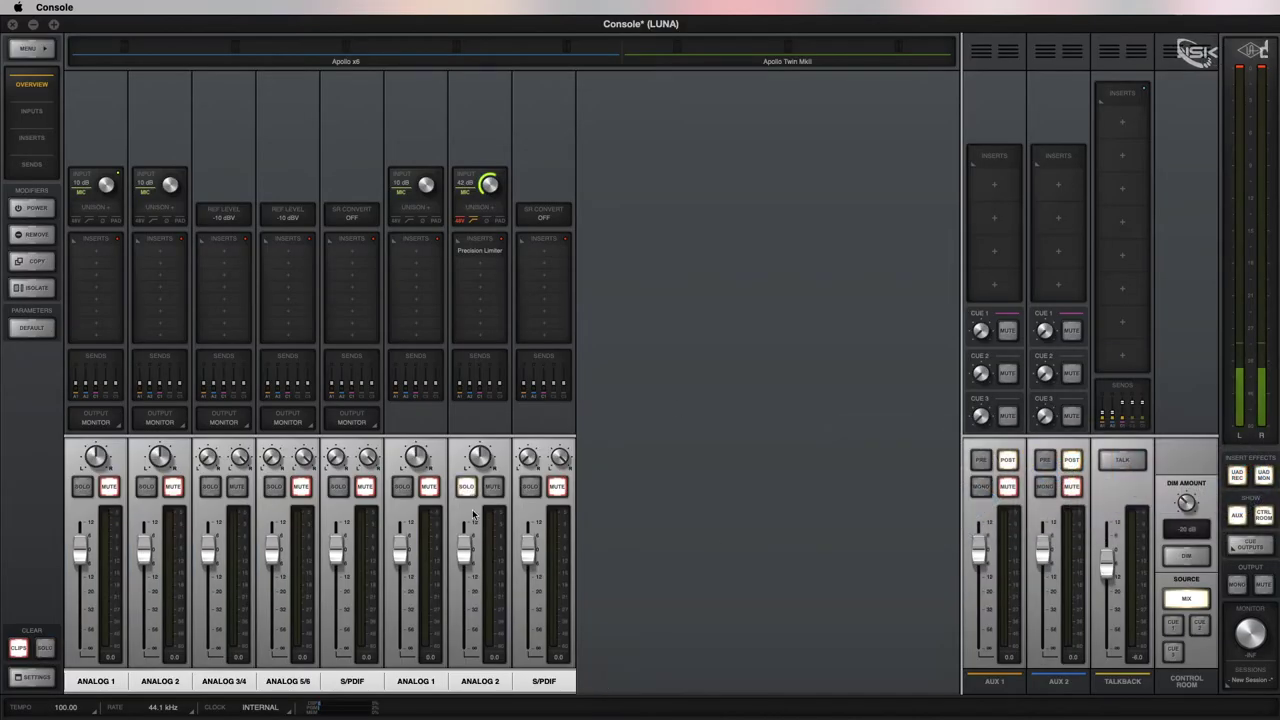
key(super+Tab)
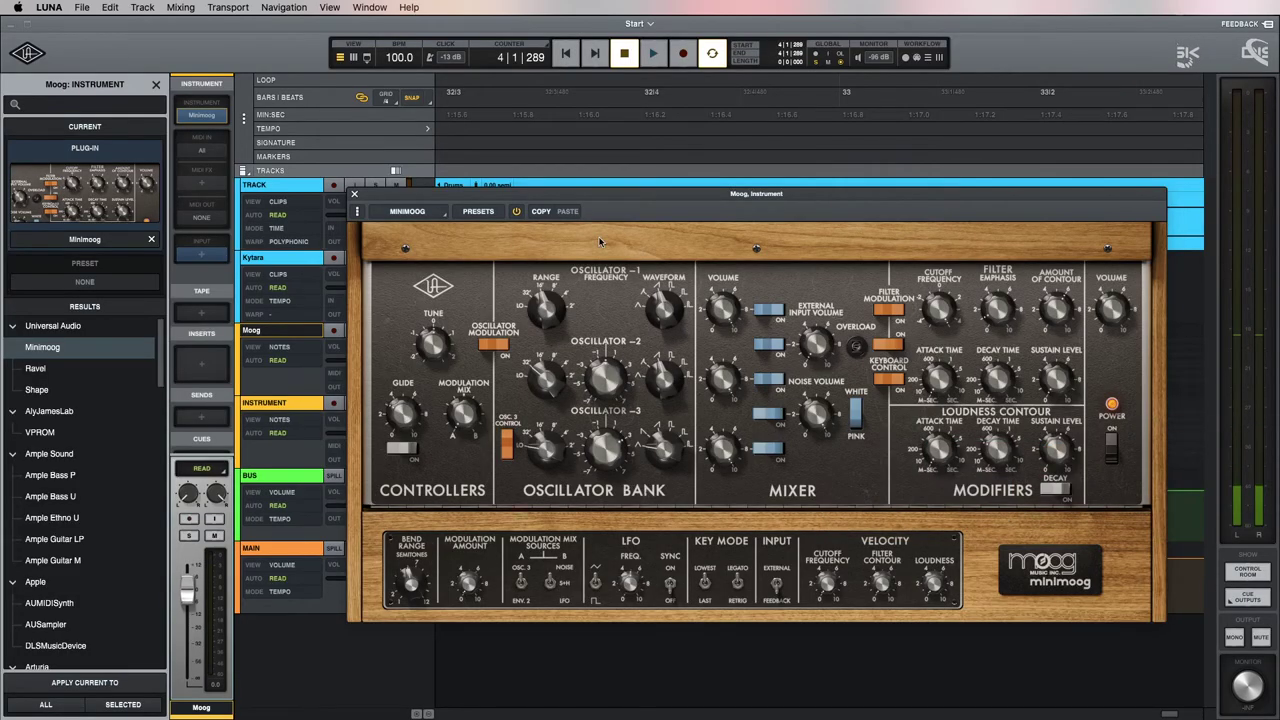
- Move the Minimoog window aside to uncover the track controls, and close the Moog track's instrument browser
drag(447, 198, 598, 225)
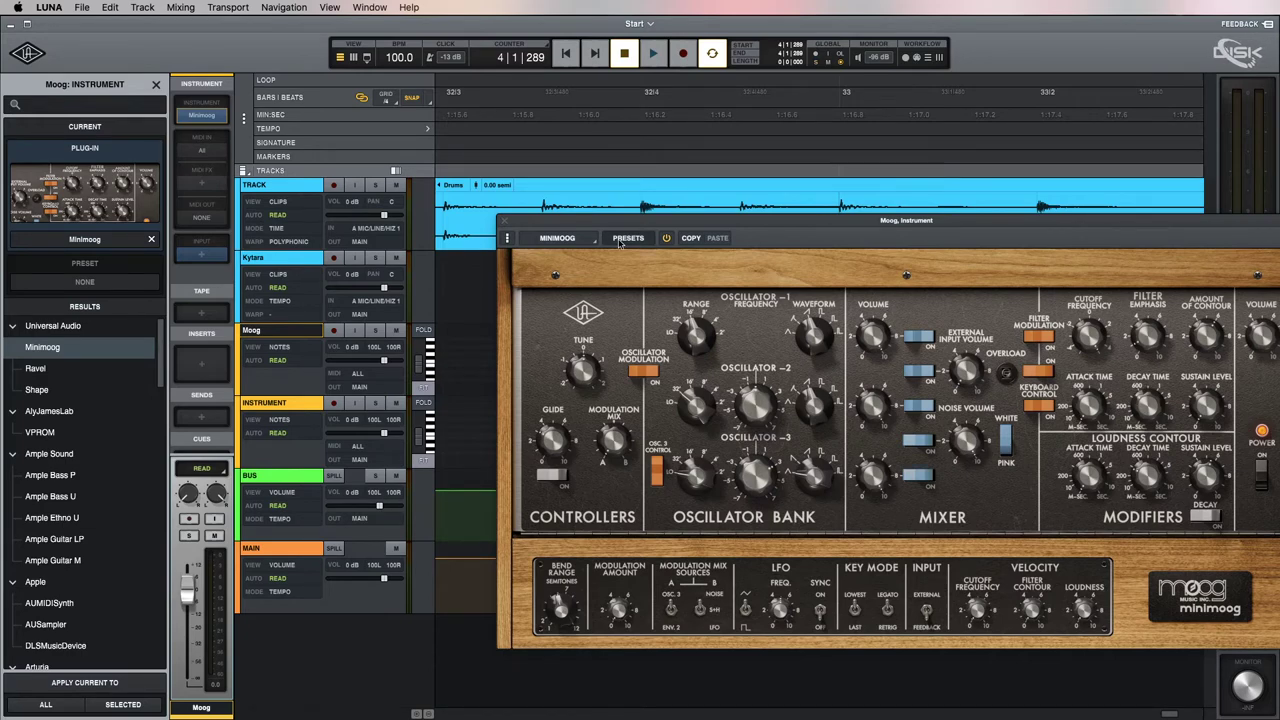
drag(626, 224, 593, 218)
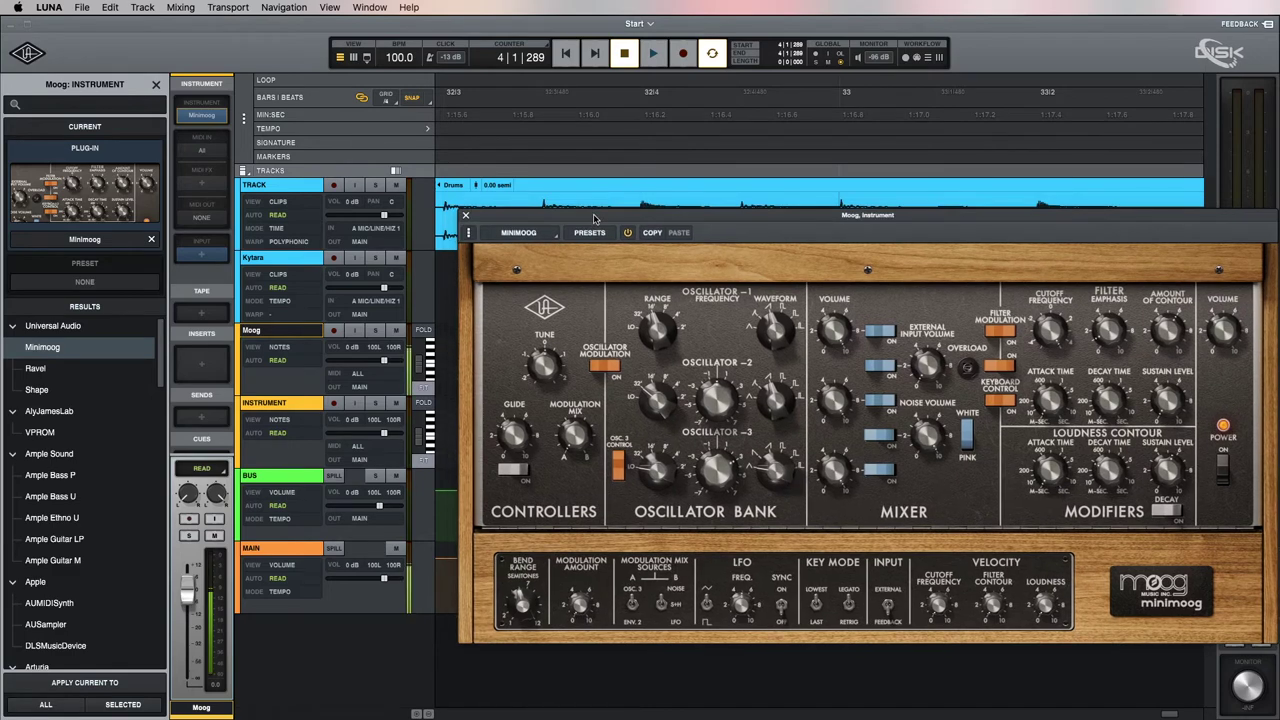
drag(586, 220, 604, 190)
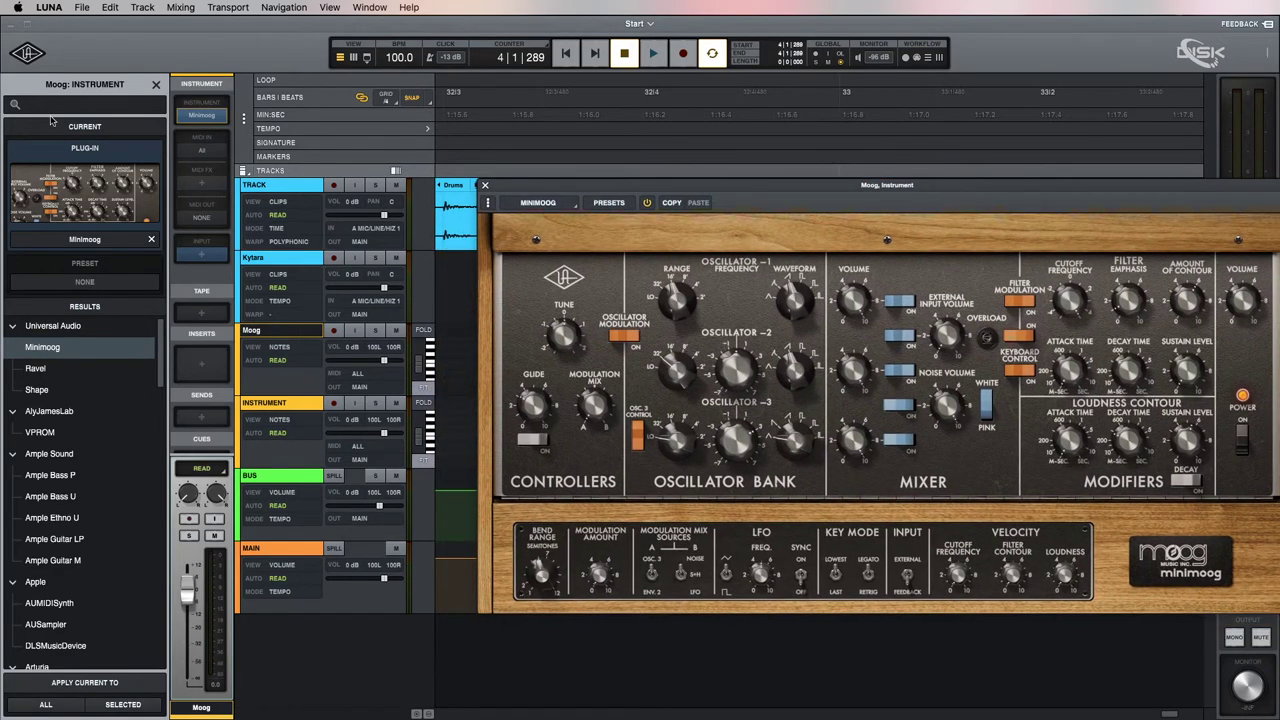
click(155, 84)
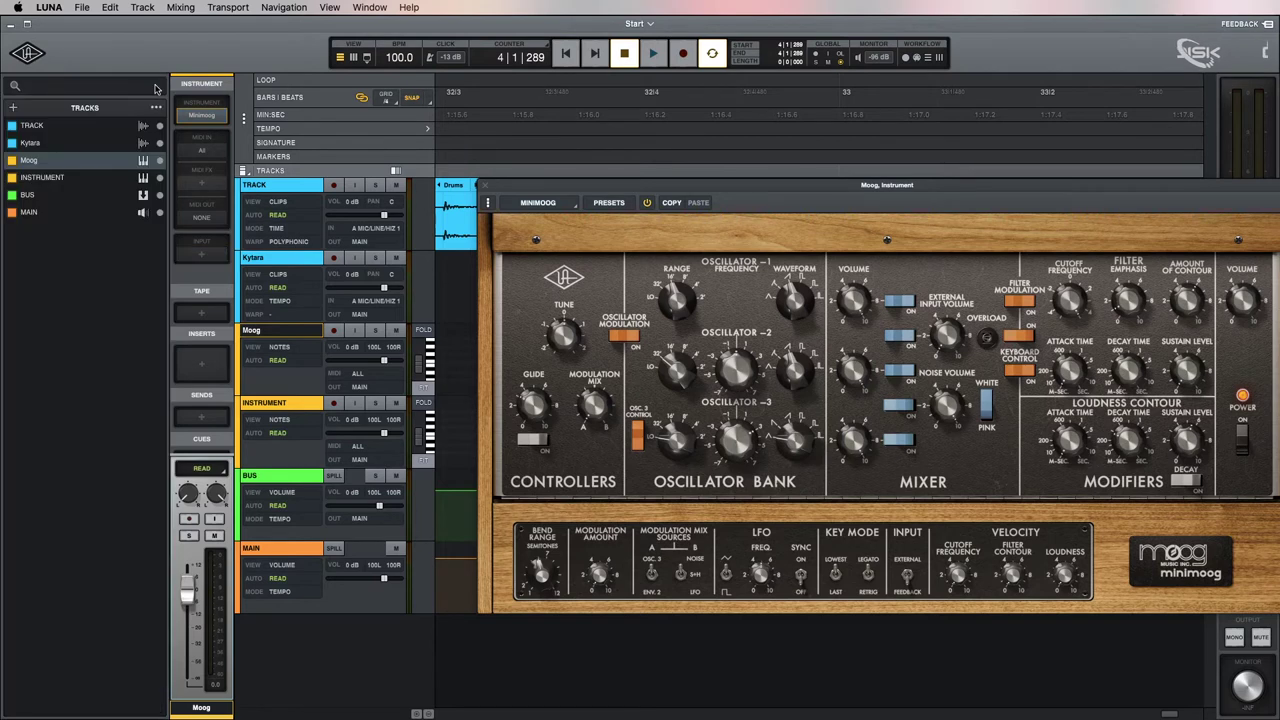
- Create one stereo bus track with the default name and NEVE SUMMING as its console
click(12, 107)
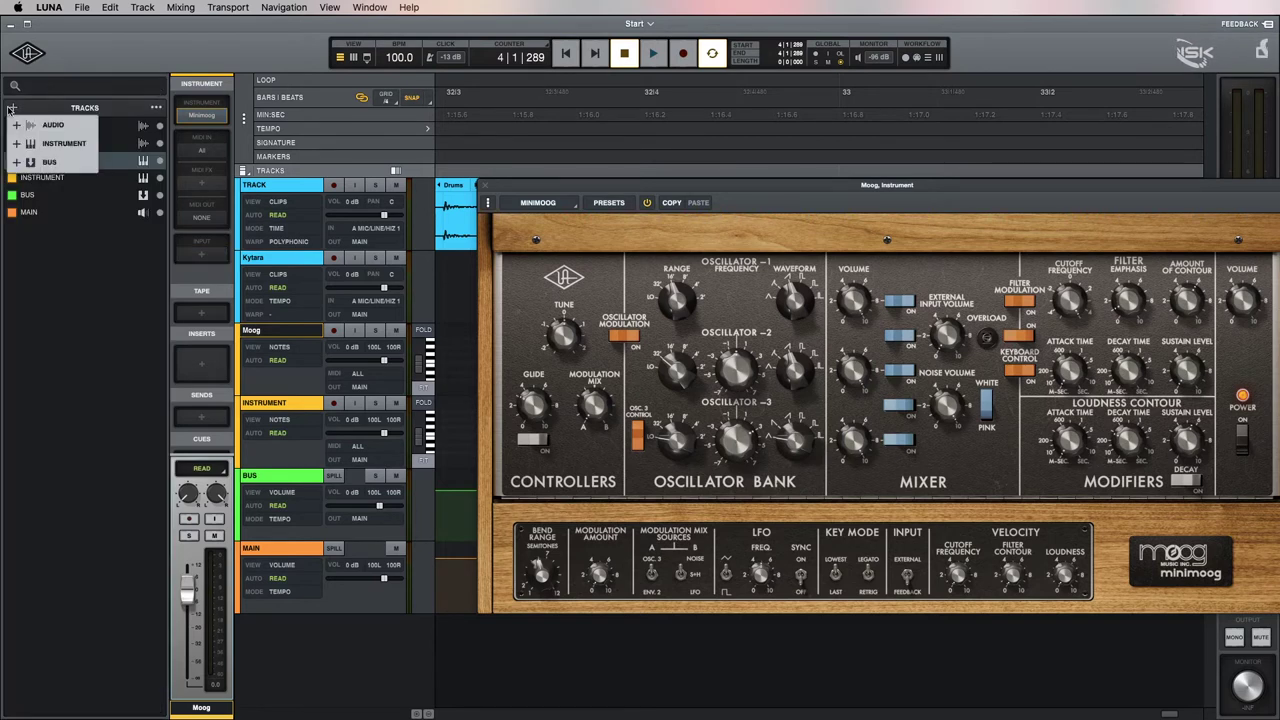
click(46, 163)
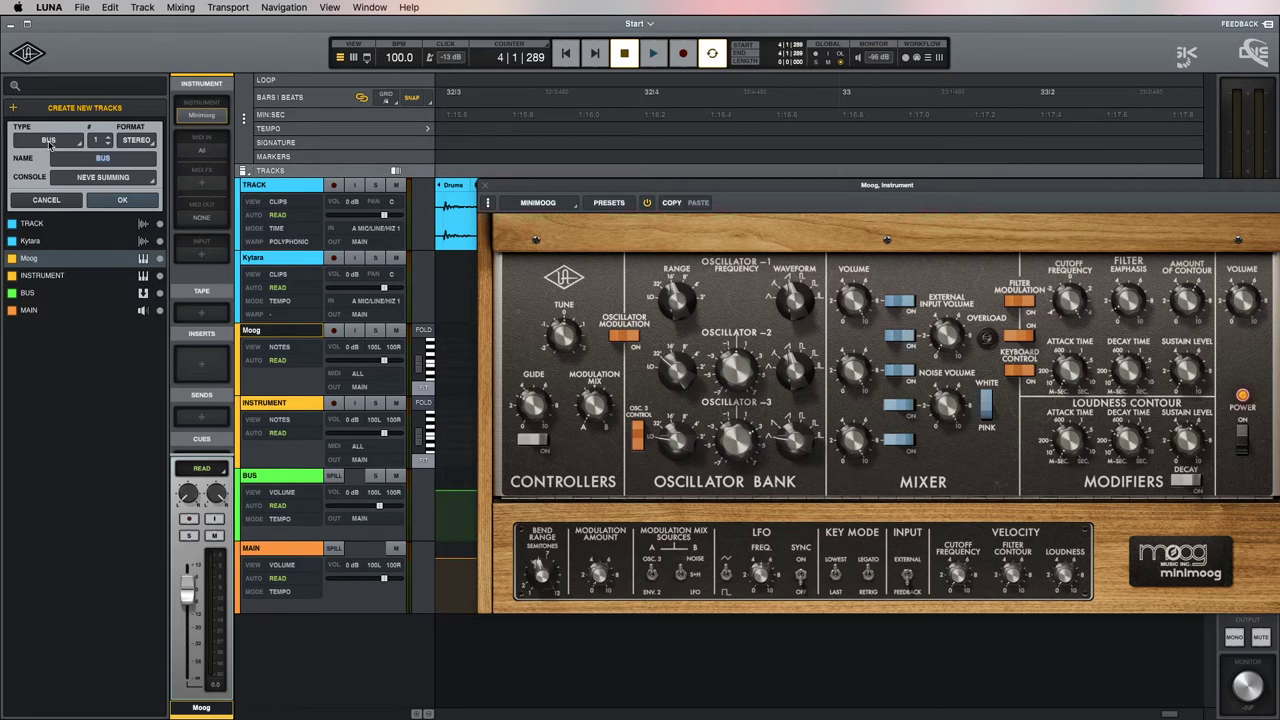
click(115, 183)
click(105, 194)
click(110, 182)
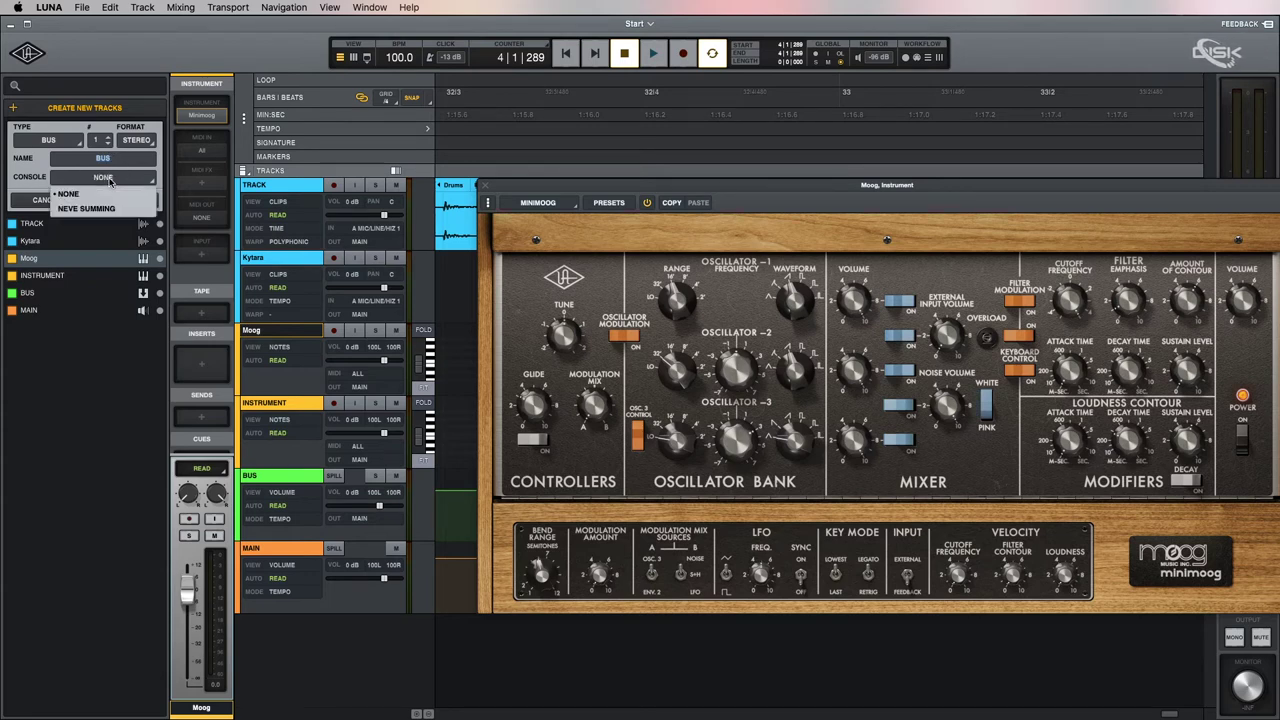
click(98, 208)
click(130, 201)
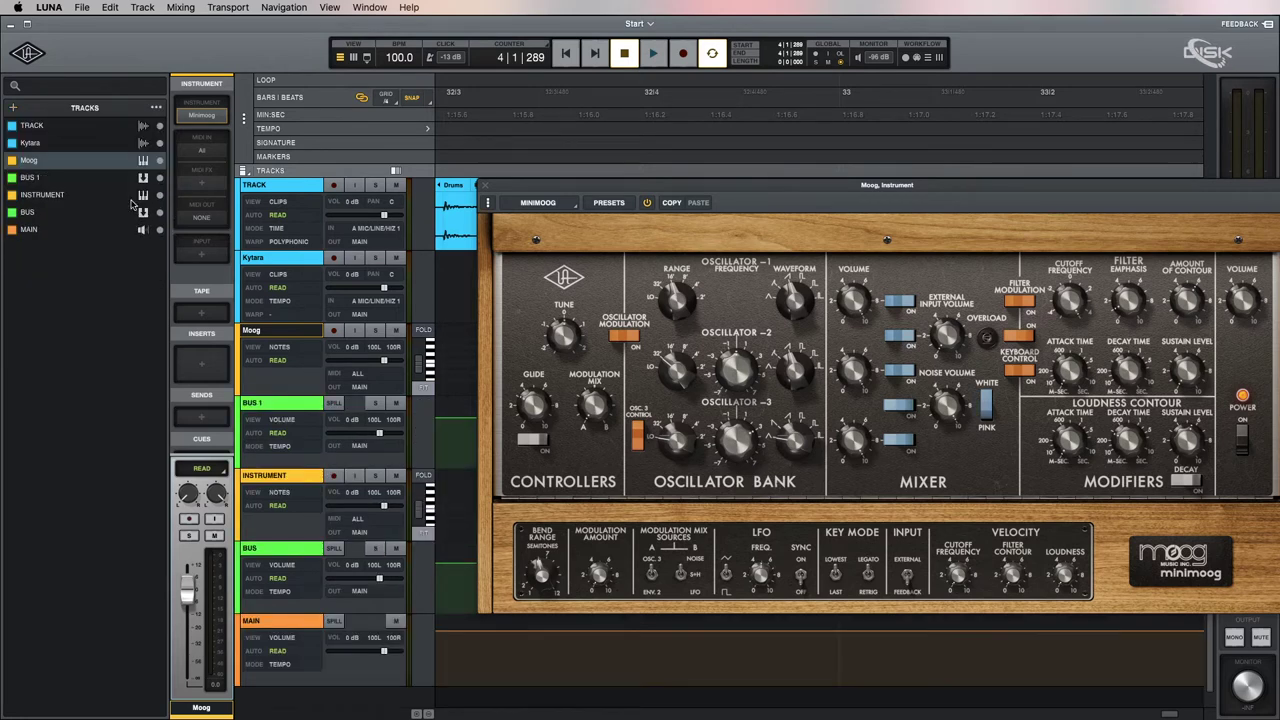
- Close the Minimoog plug-in window to uncover the timeline
drag(804, 200, 380, 168)
click(344, 173)
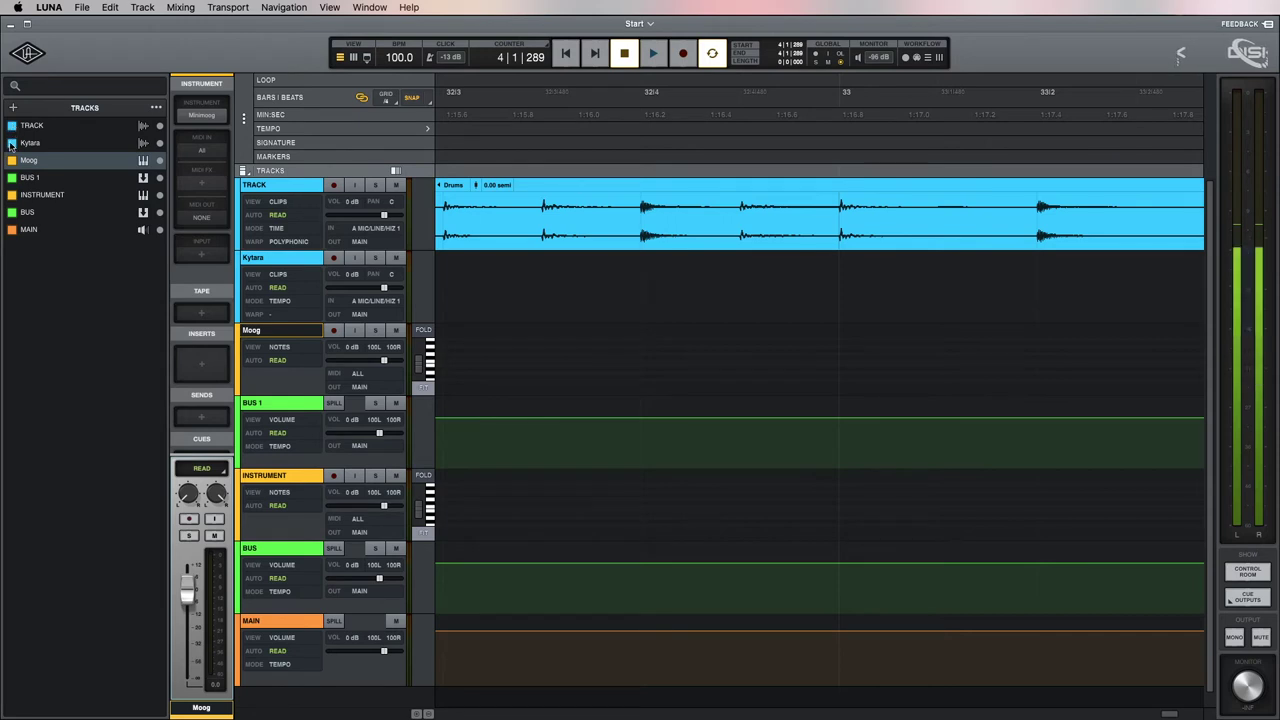
- View the color palette for TRACK from both its timeline header and the track list, leaving the color as it is
click(238, 215)
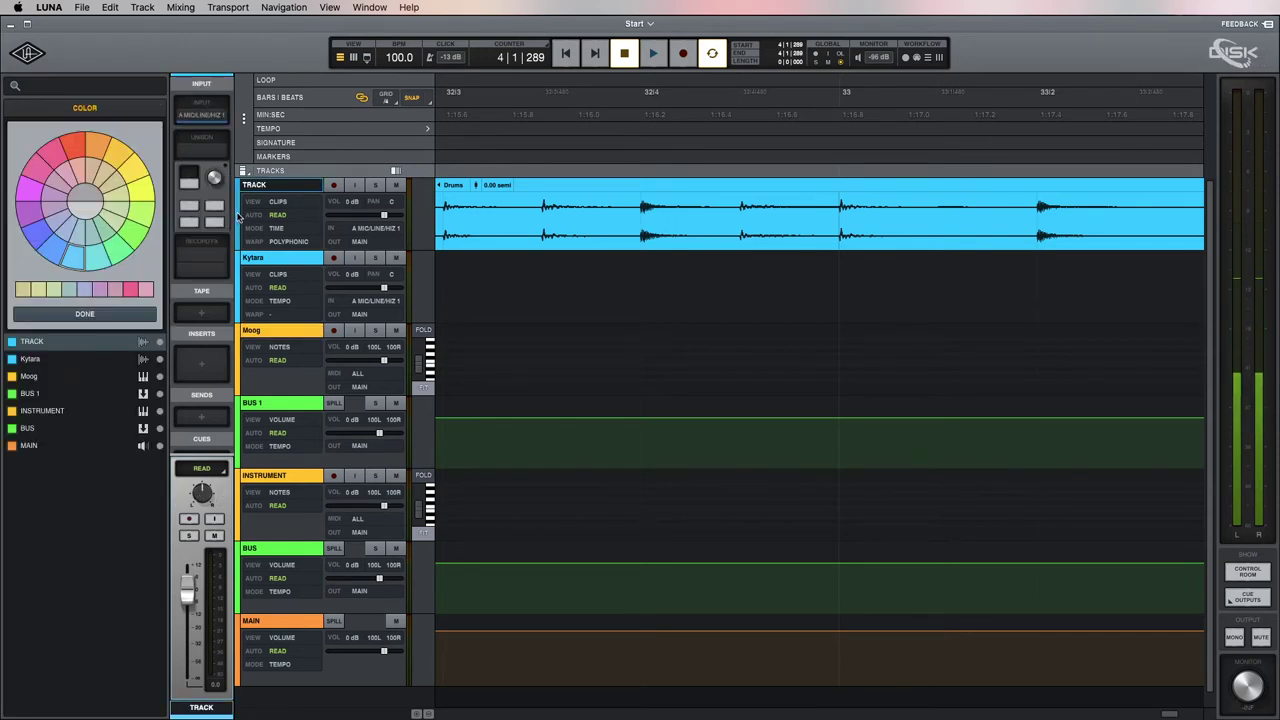
click(105, 315)
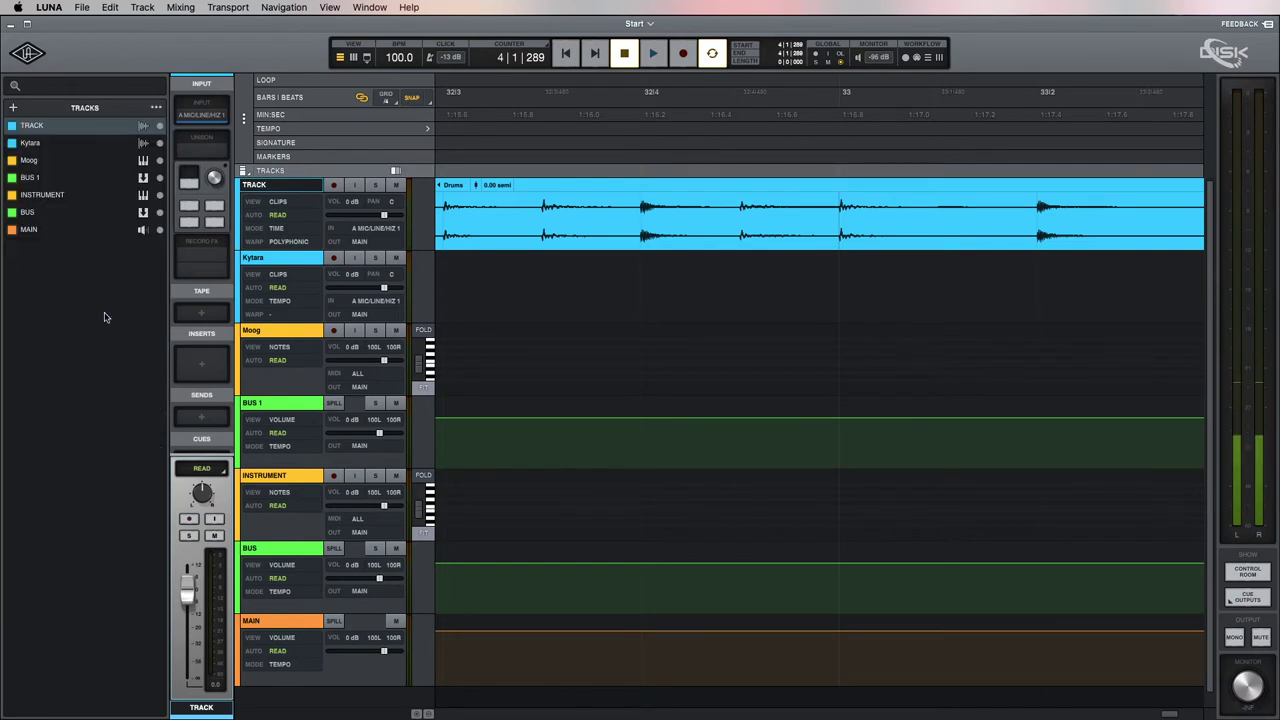
click(12, 127)
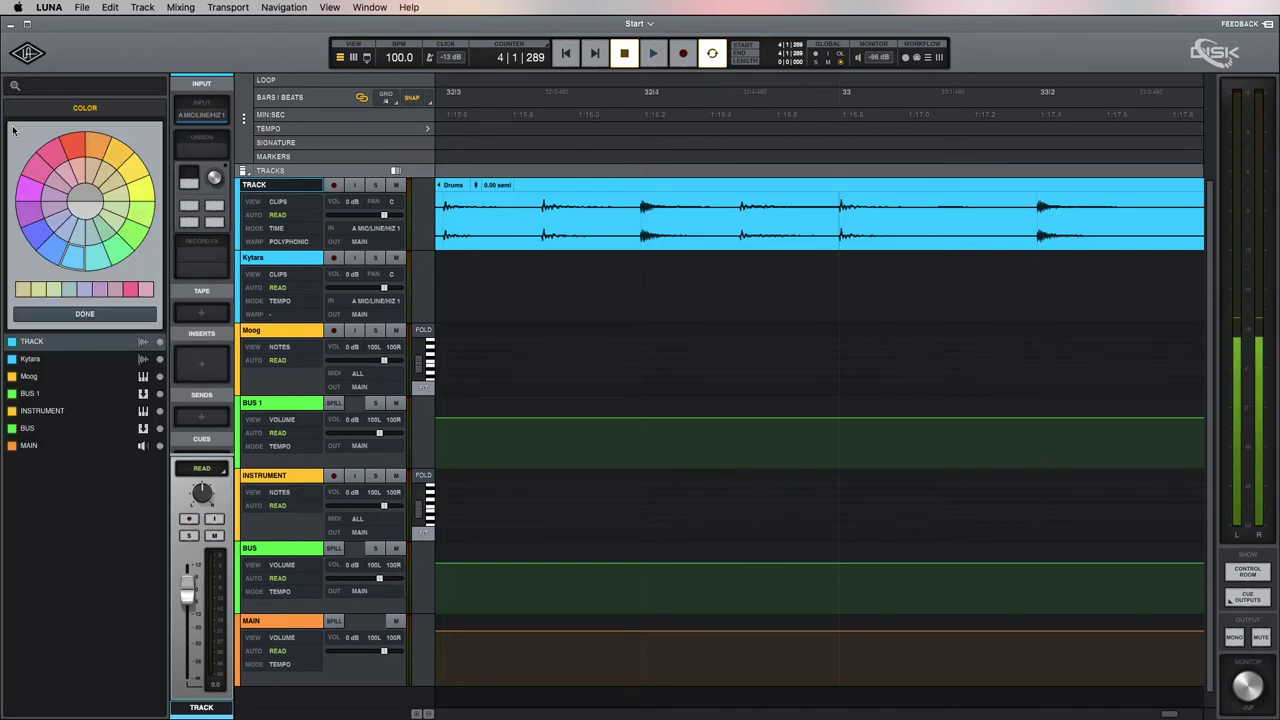
click(84, 314)
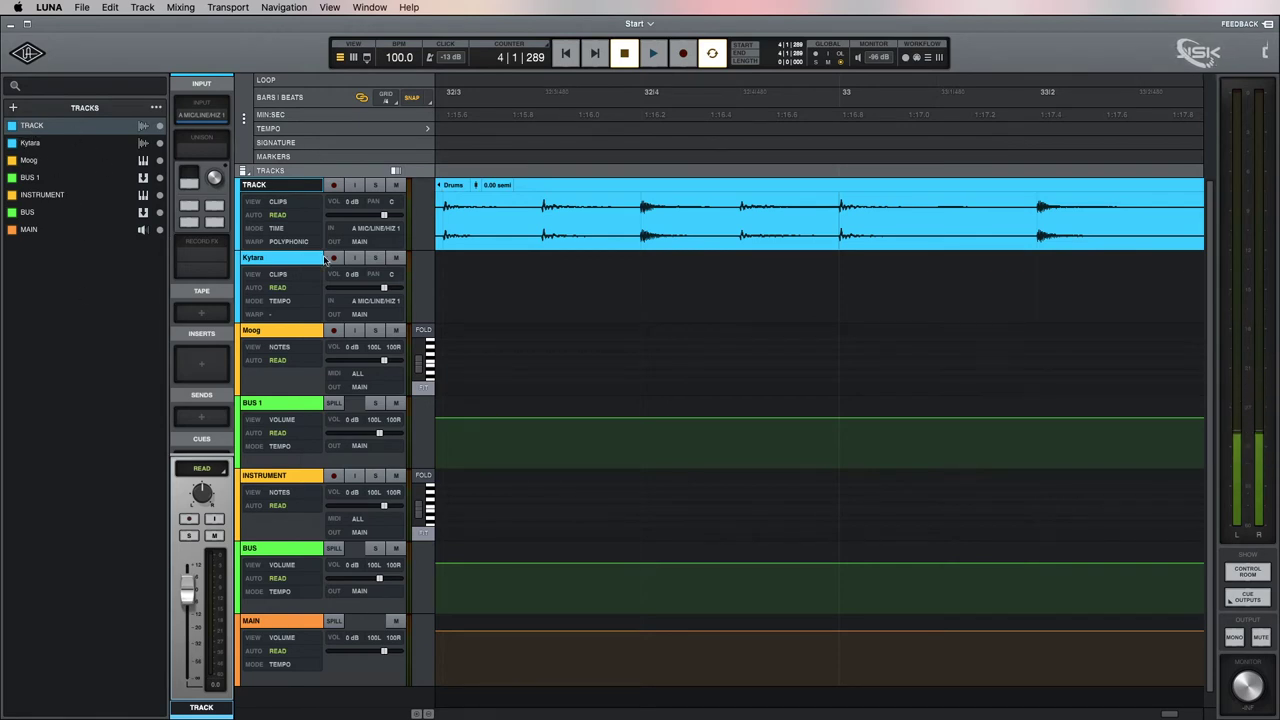
- Rename the first audio track, TRACK, to Bass
double_click(32, 126)
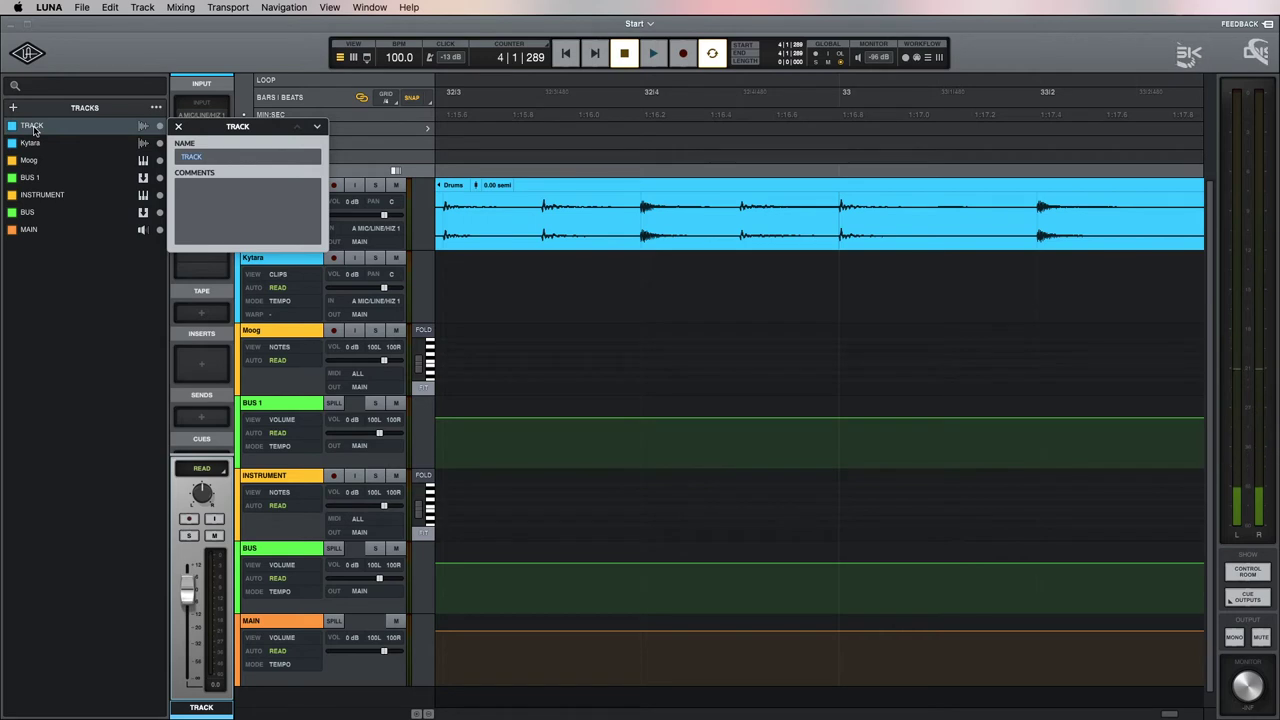
text(D)
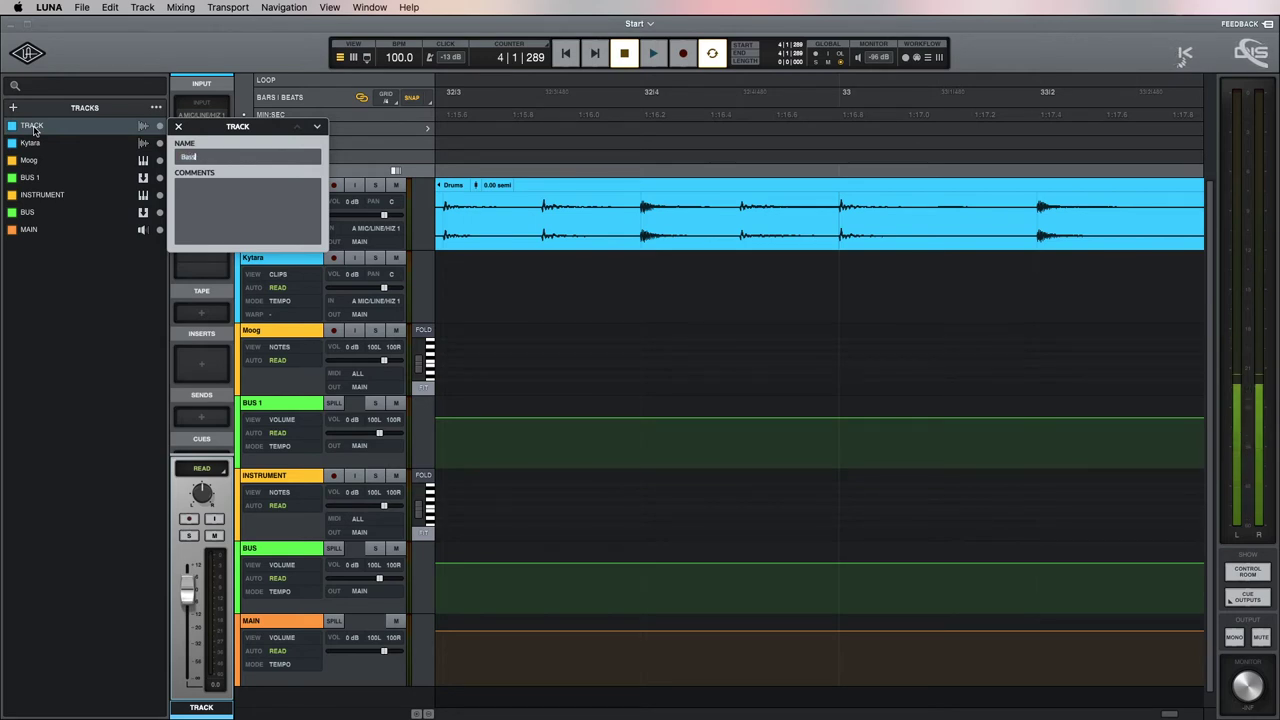
key(Return)
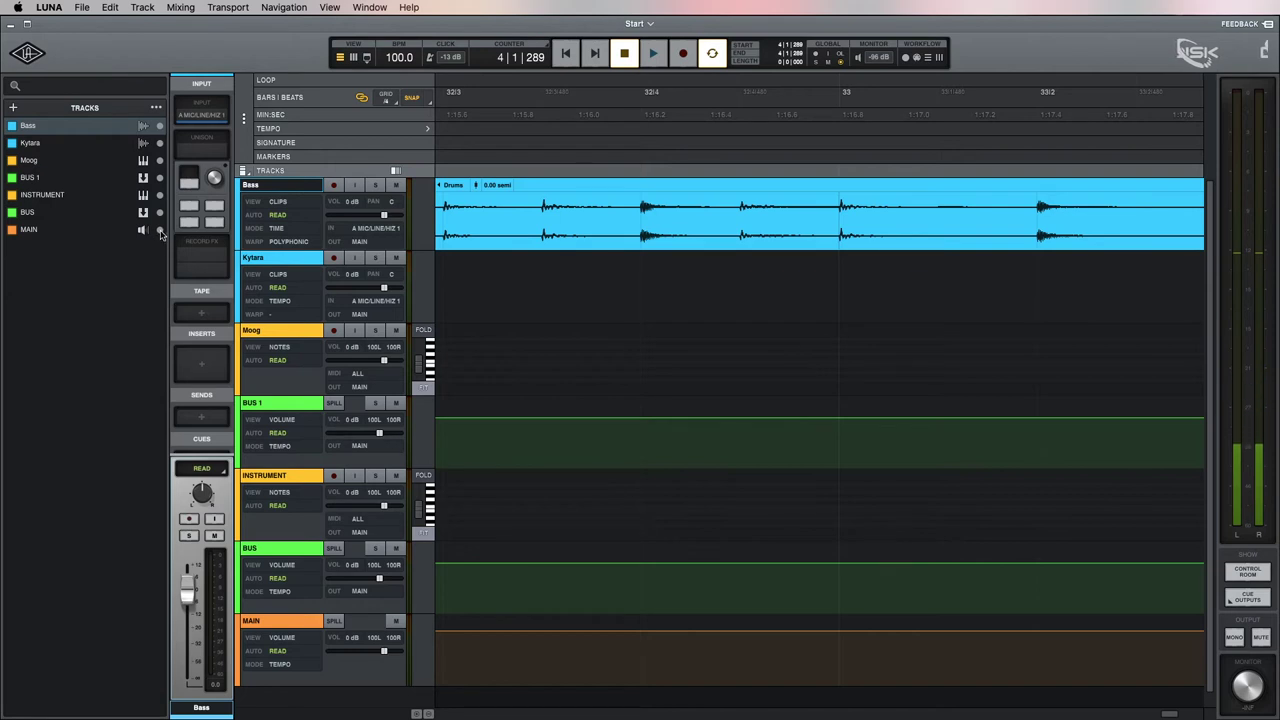
- Hide the Bass track from the timeline and show it again
click(160, 126)
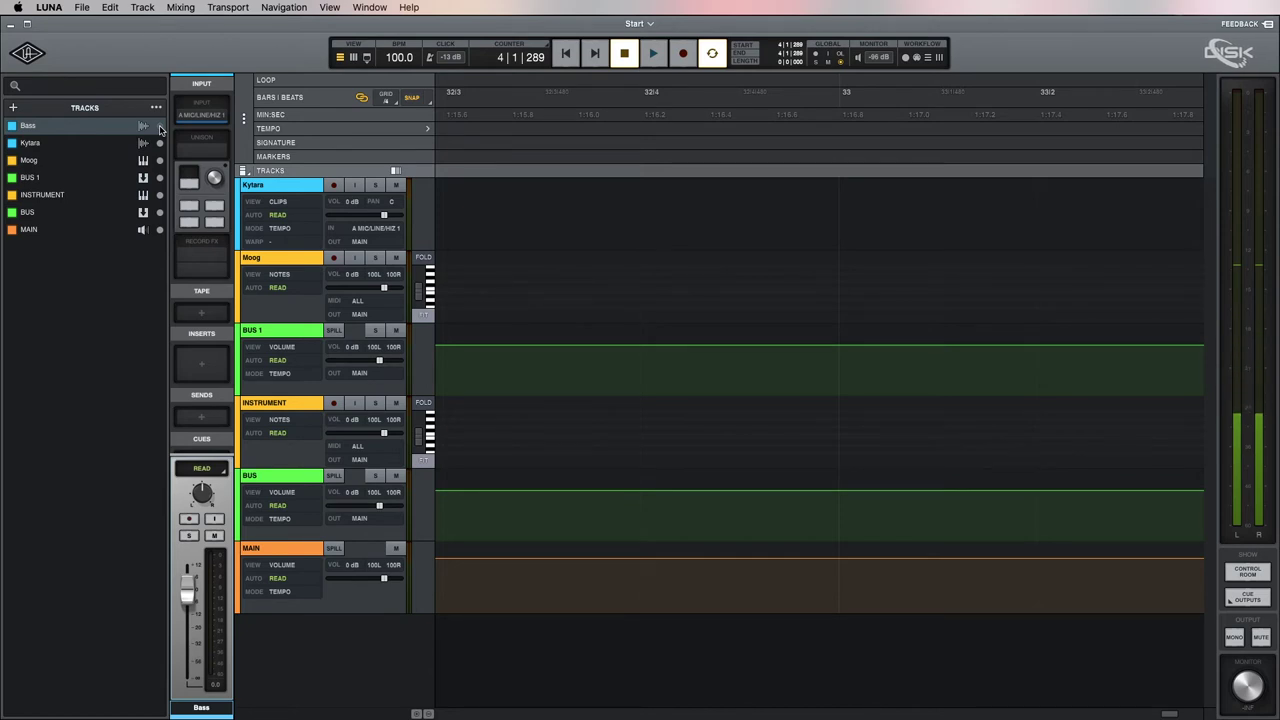
click(160, 126)
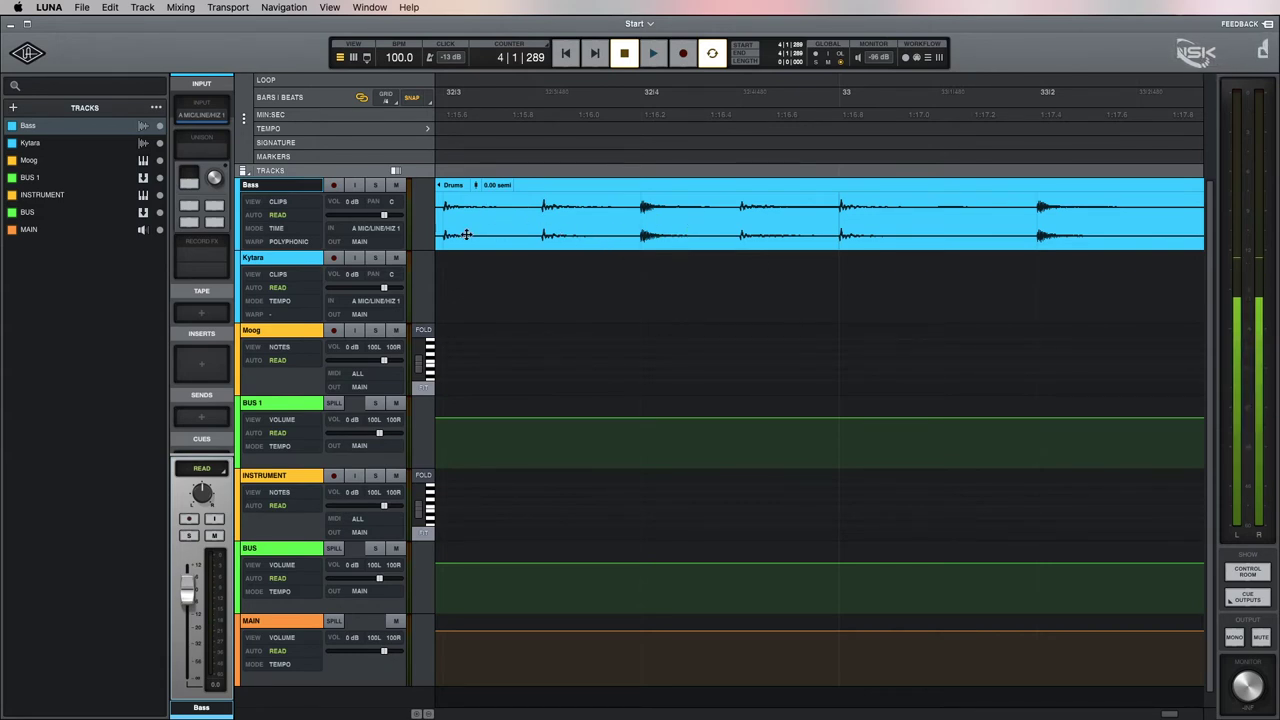
- Lower the Bass track's volume to -144 dB and mute the track
drag(386, 217, 328, 216)
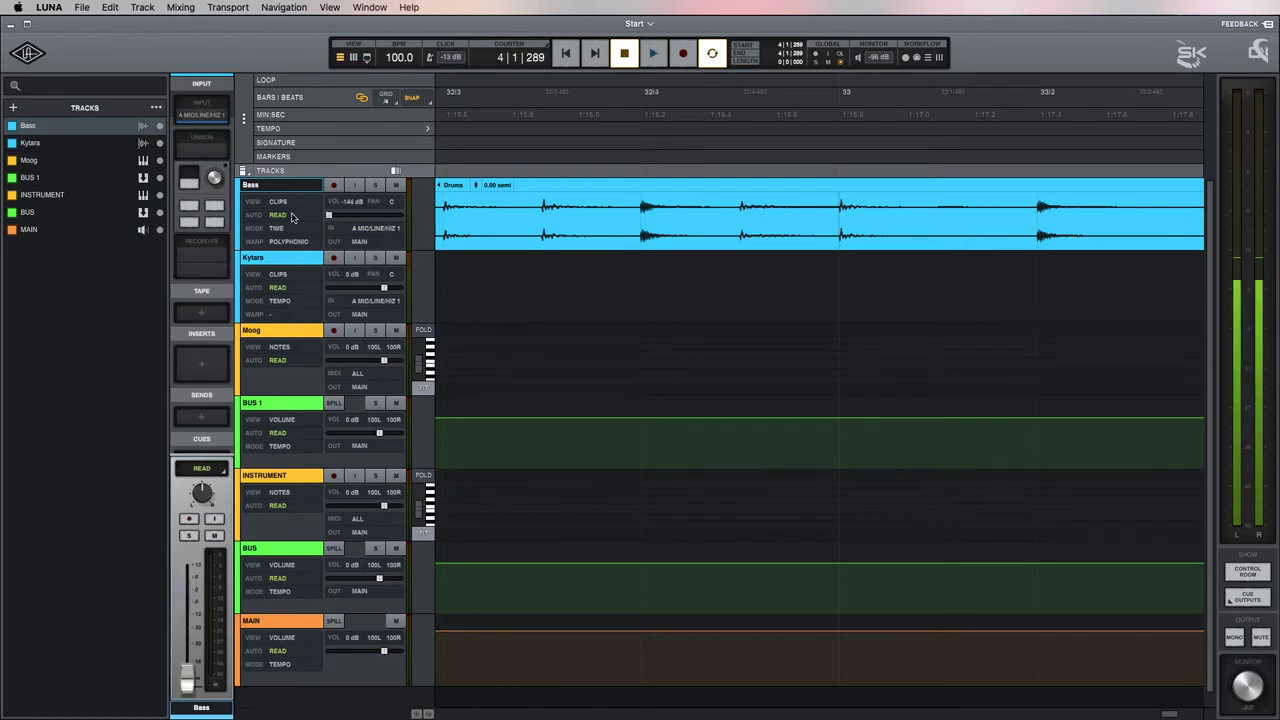
click(396, 186)
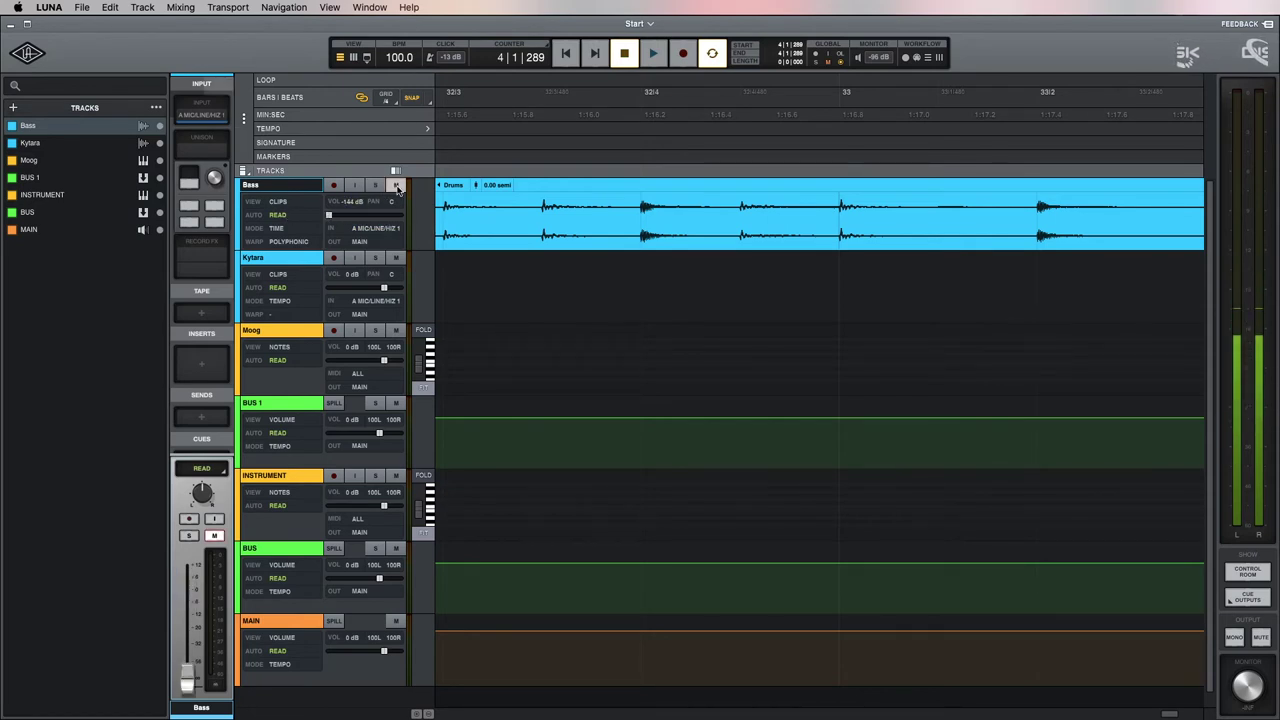
- Toggle the muted Bass track's visibility off and on twice, leaving it shown
click(160, 127)
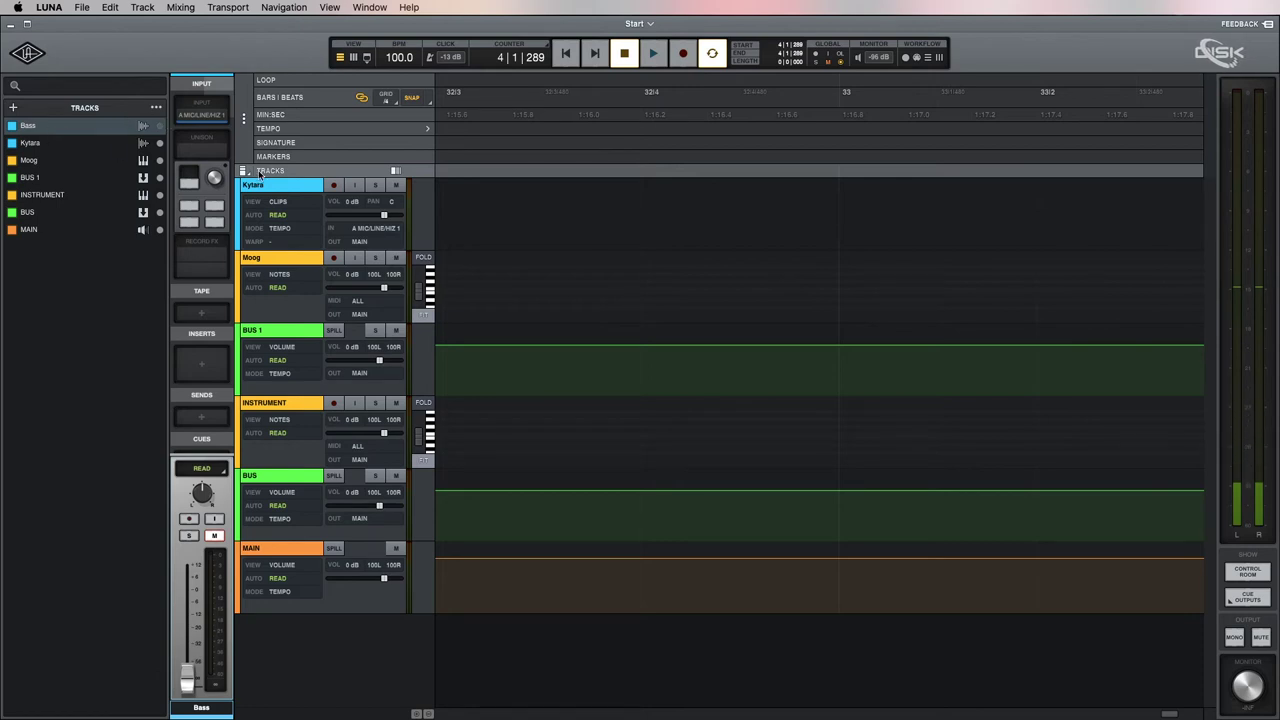
click(158, 126)
click(158, 126)
click(158, 126)
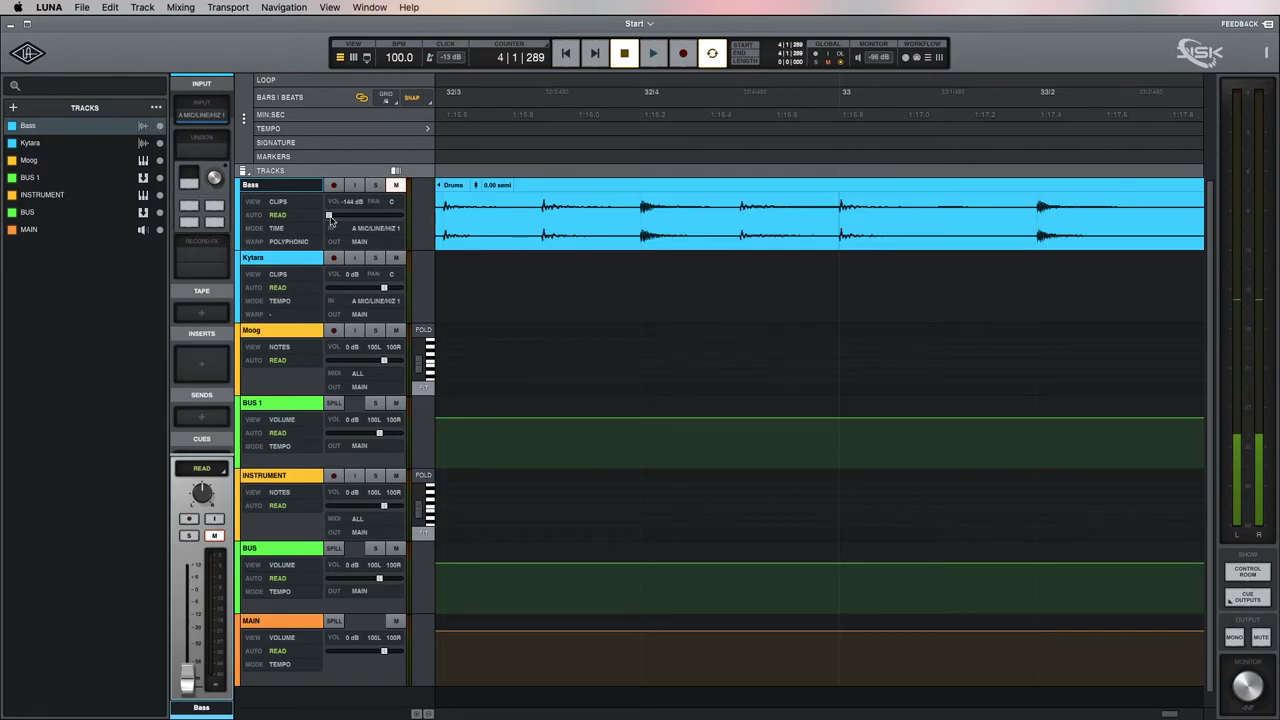
- Reset the Bass track's volume to 0 dB and unmute the track
alt+click(329, 215)
click(396, 185)
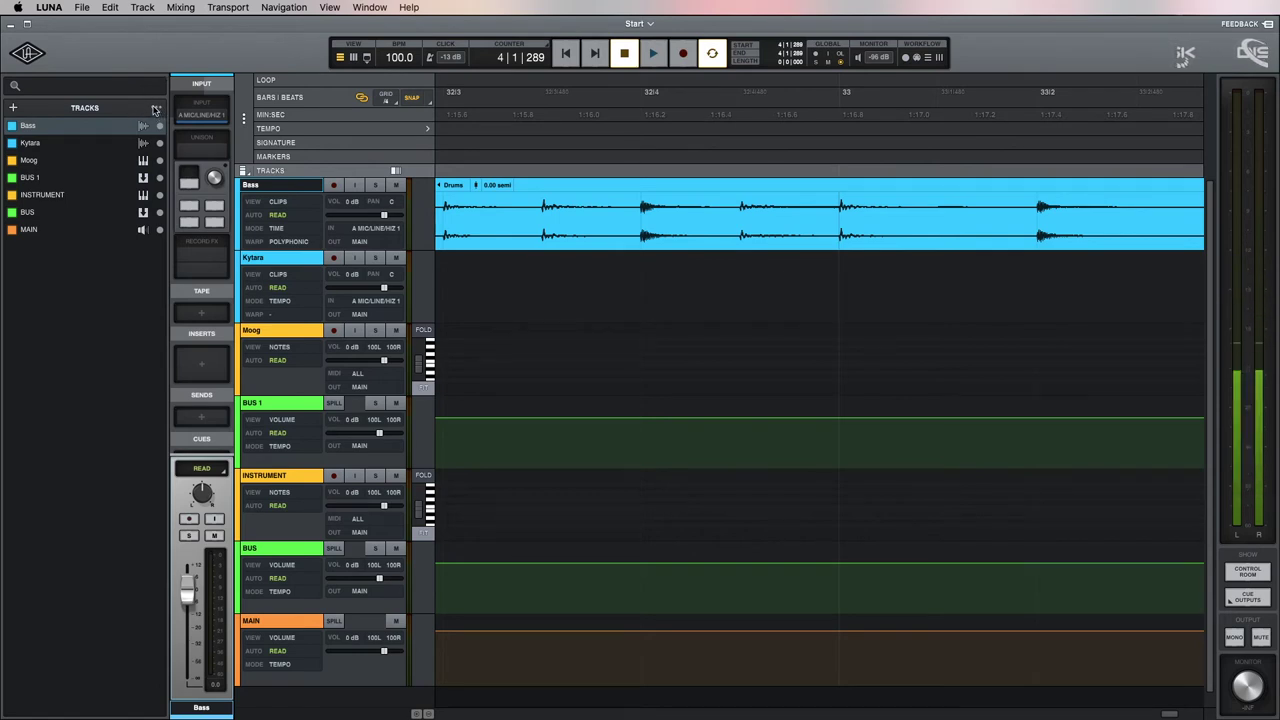
- View the duplicate and delete options for the Bass track, and dismiss them without choosing one
click(40, 143)
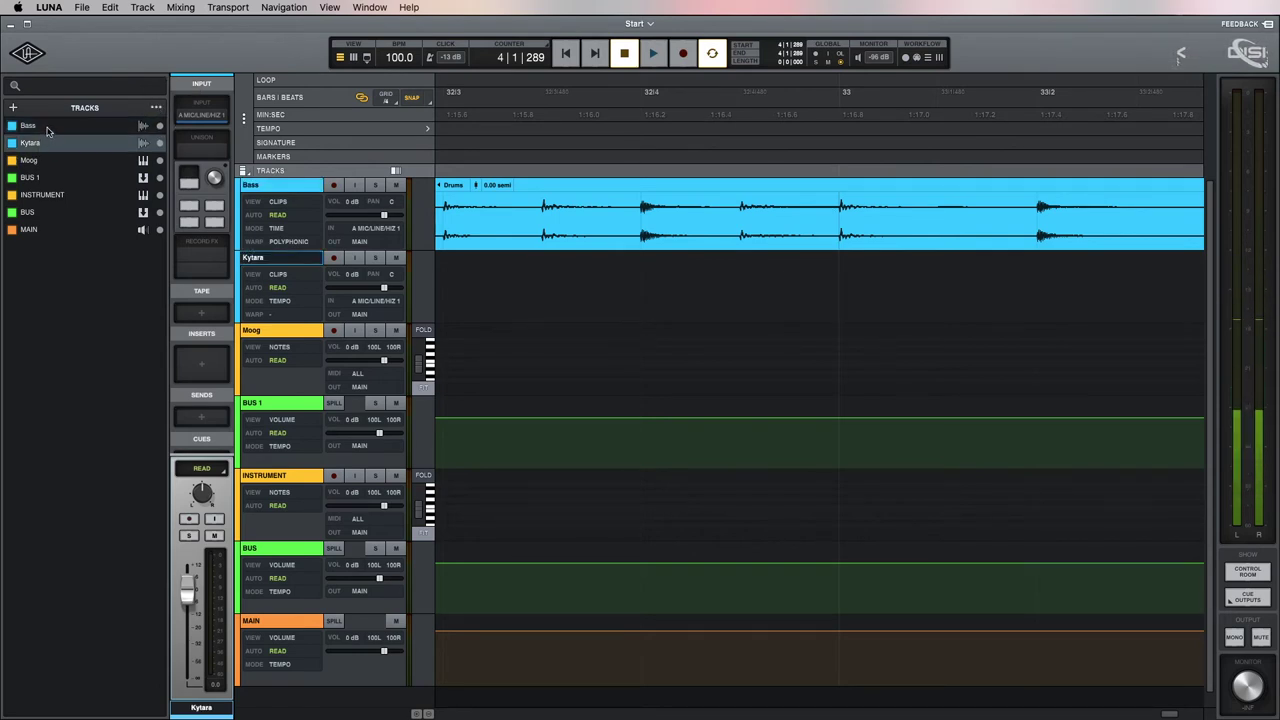
click(43, 126)
click(156, 107)
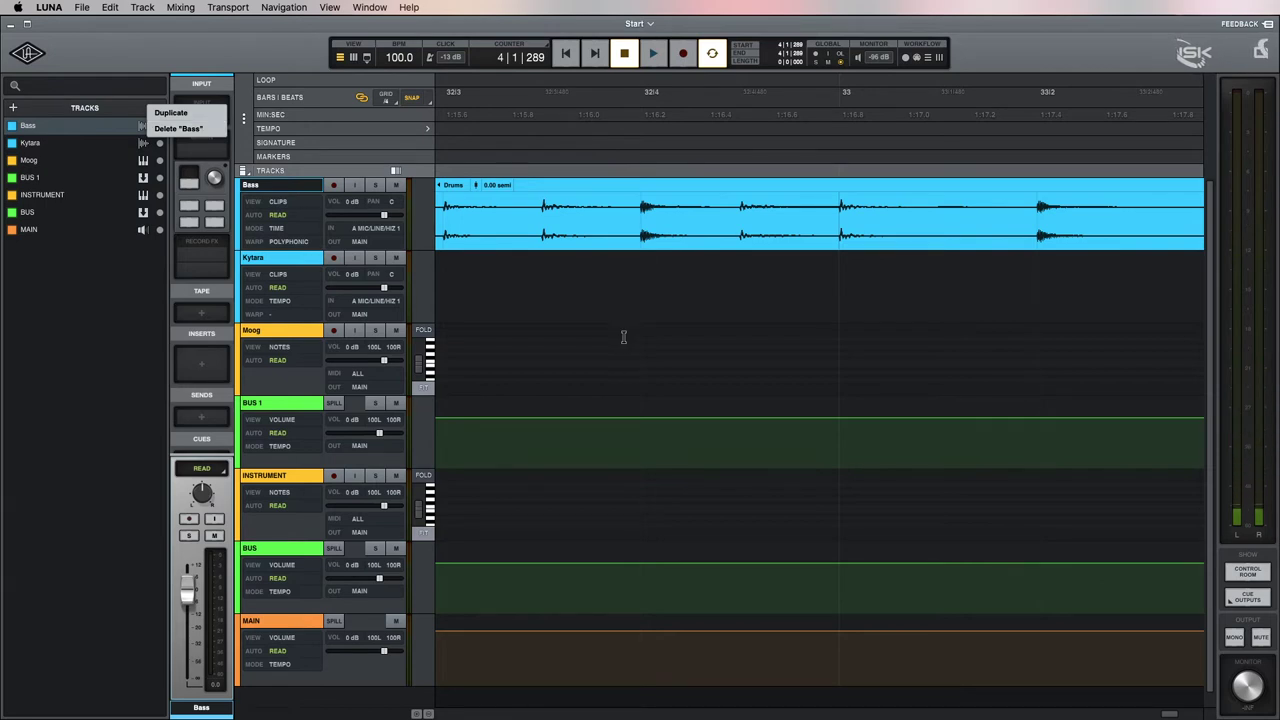
click(571, 329)
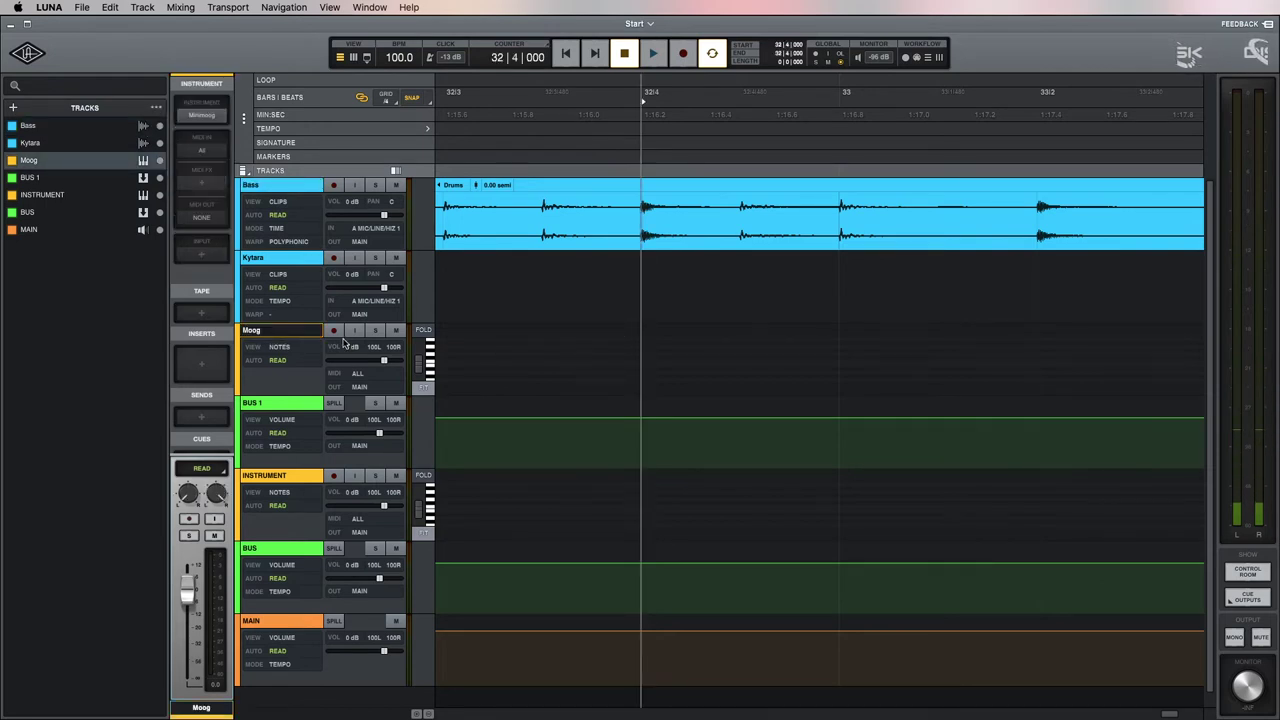
- Delete all tracks from Bass through BUS, keeping only the MAIN track
click(285, 553)
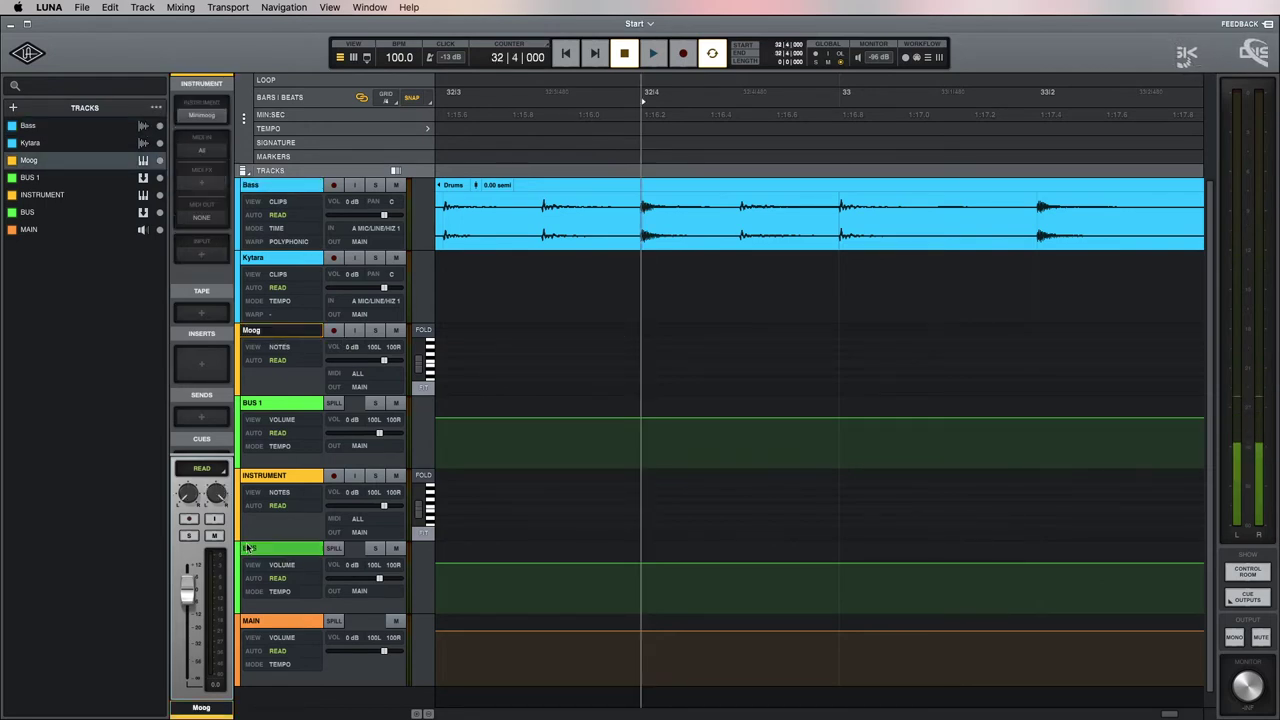
shift+click(272, 186)
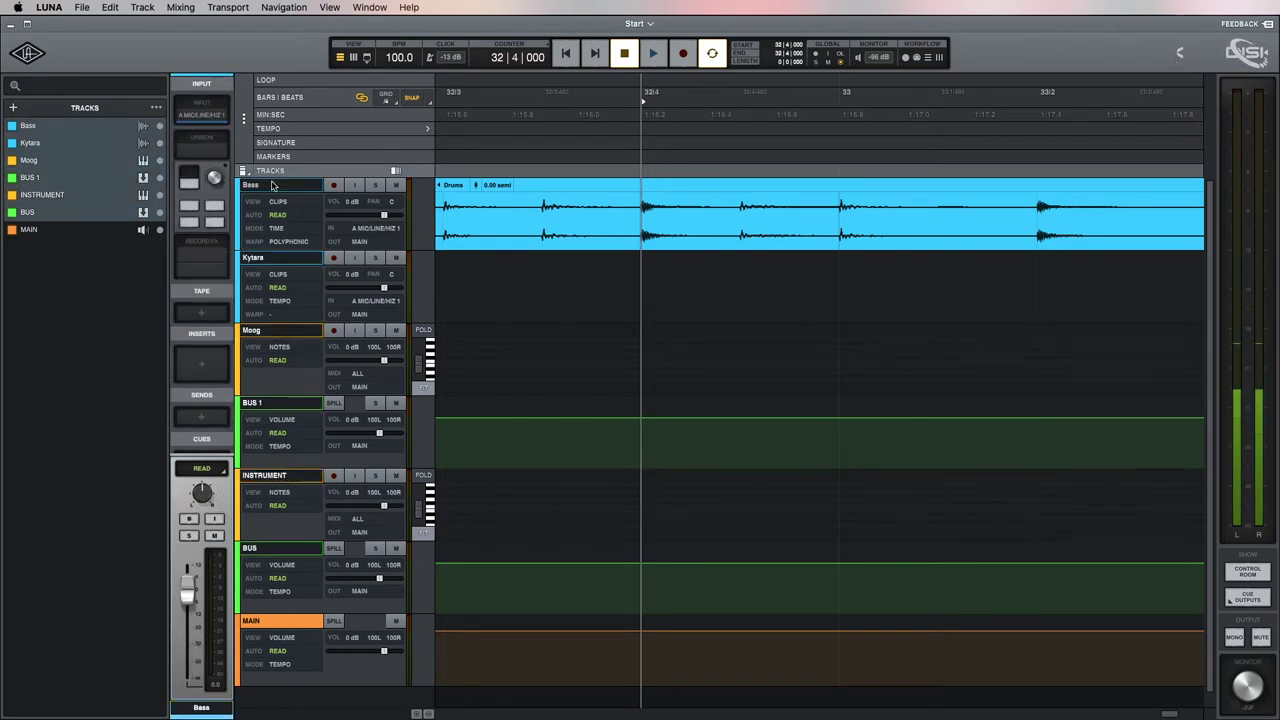
click(156, 107)
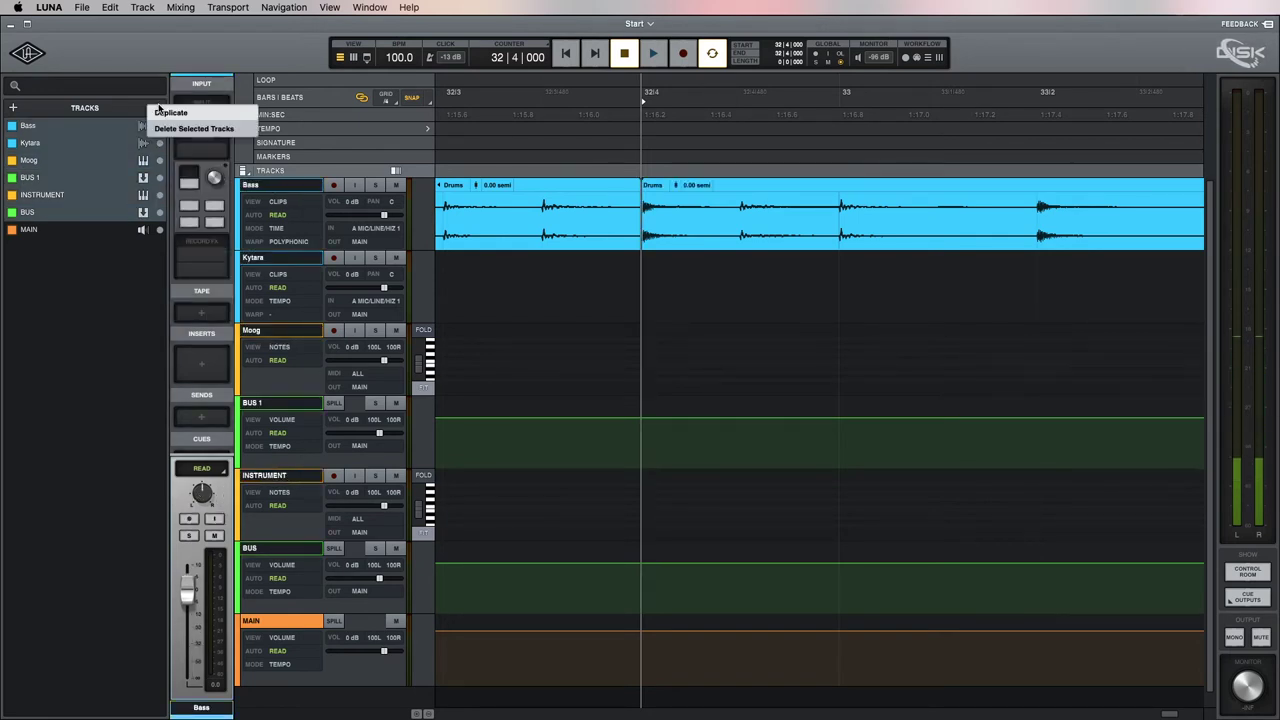
click(171, 129)
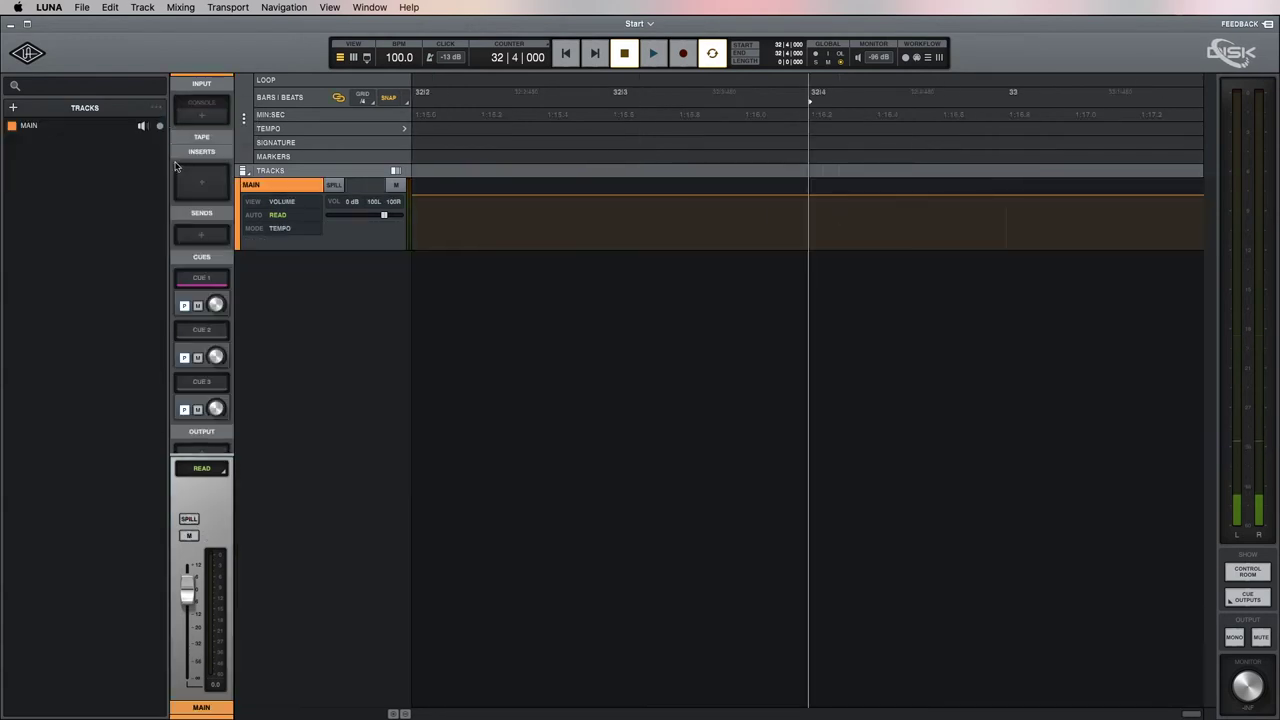
- Create one mono audio track named TRACK
click(308, 217)
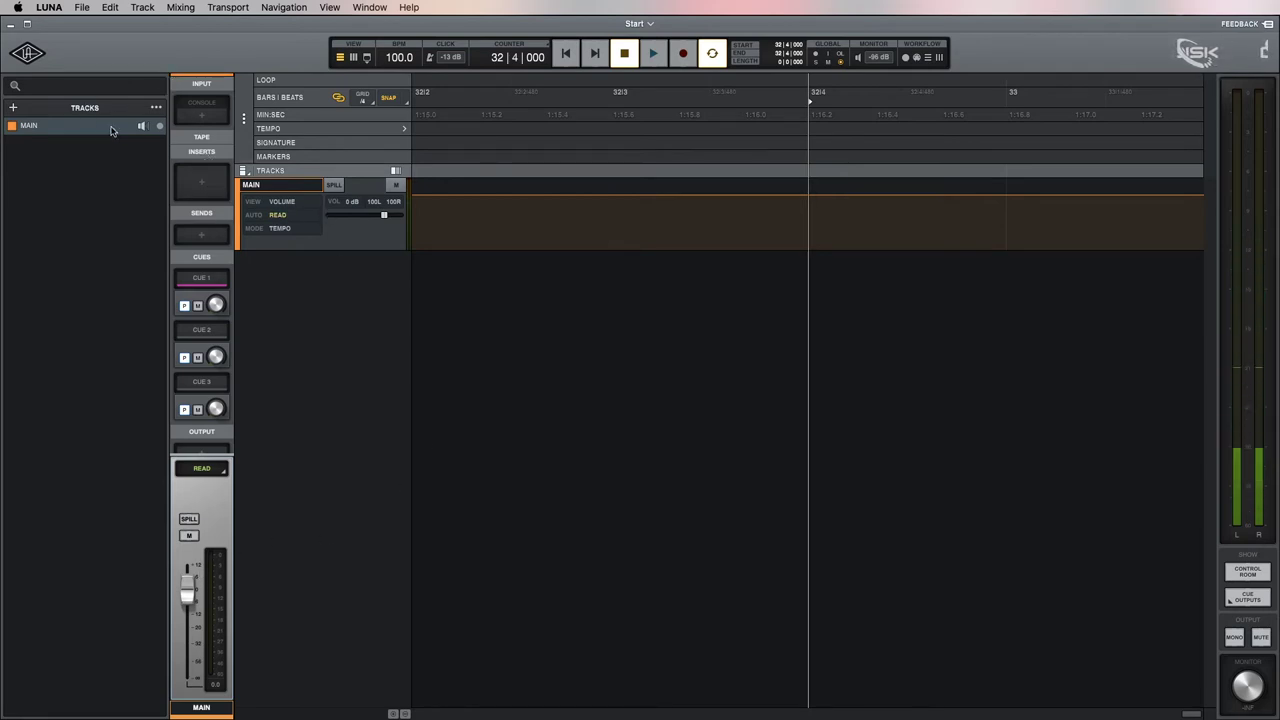
click(14, 106)
click(35, 124)
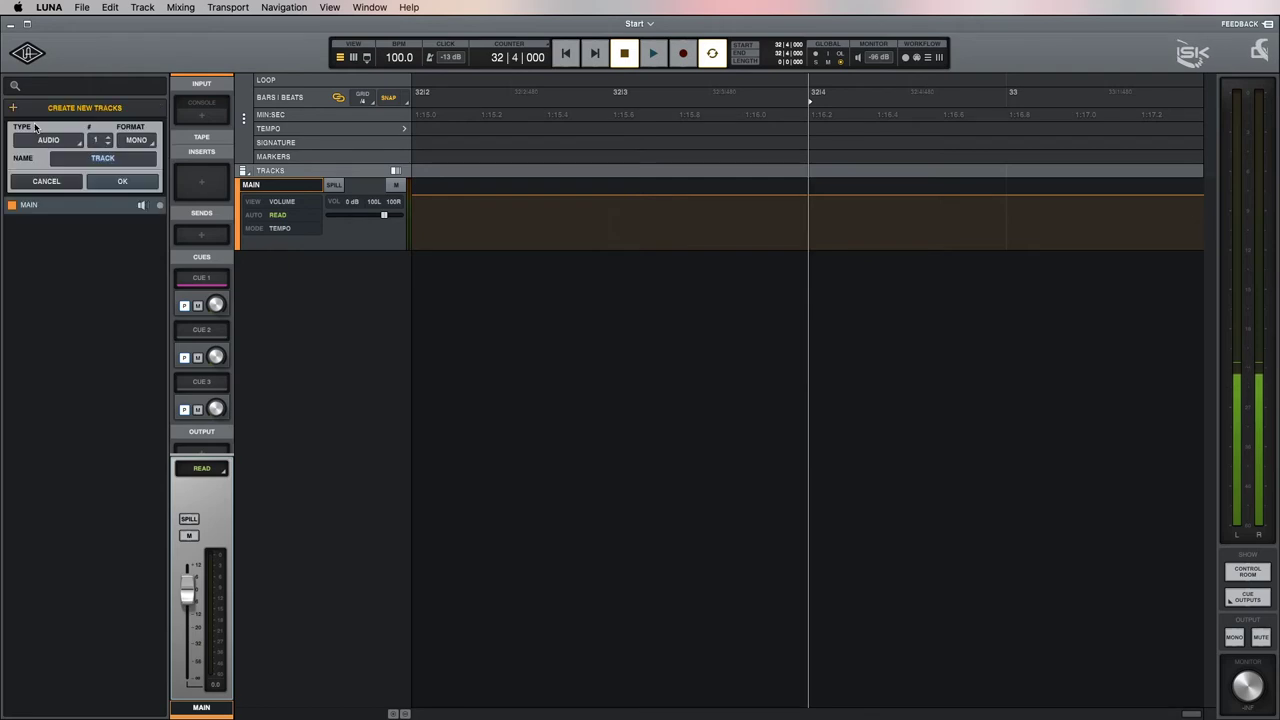
click(122, 181)
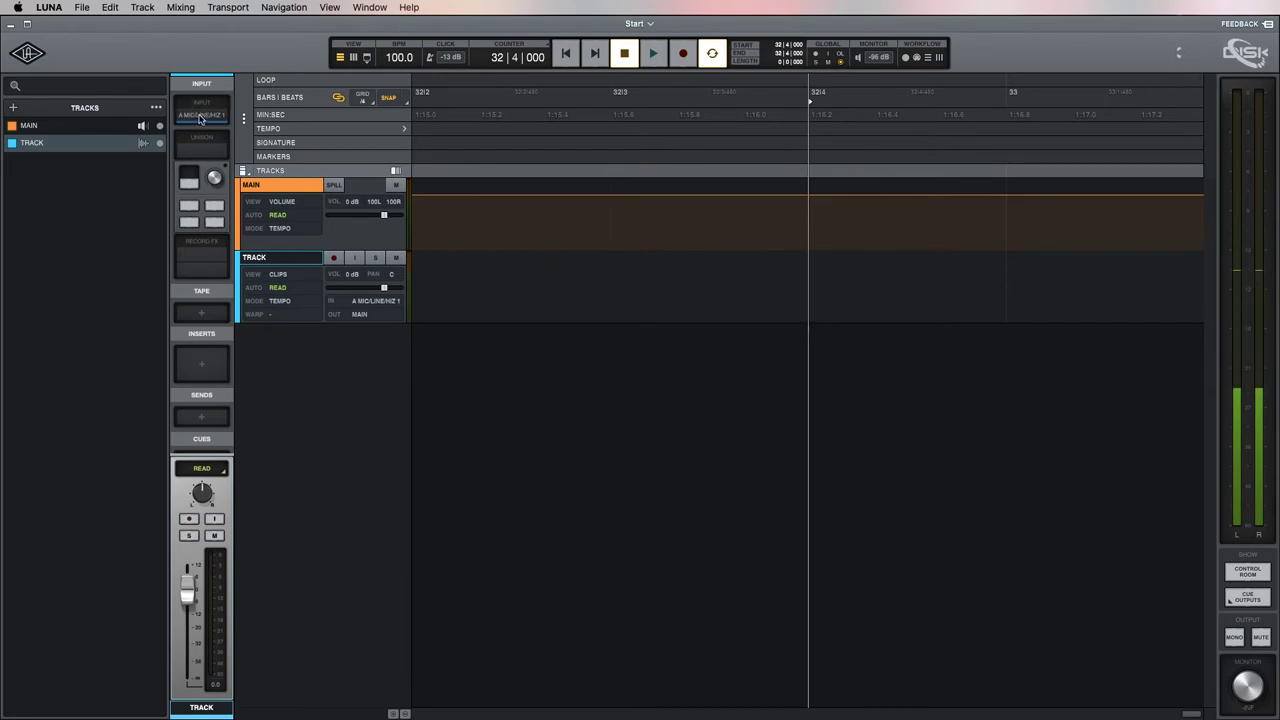
- View the input sources available for the new audio track without changing its input, and arm the track for recording
click(201, 116)
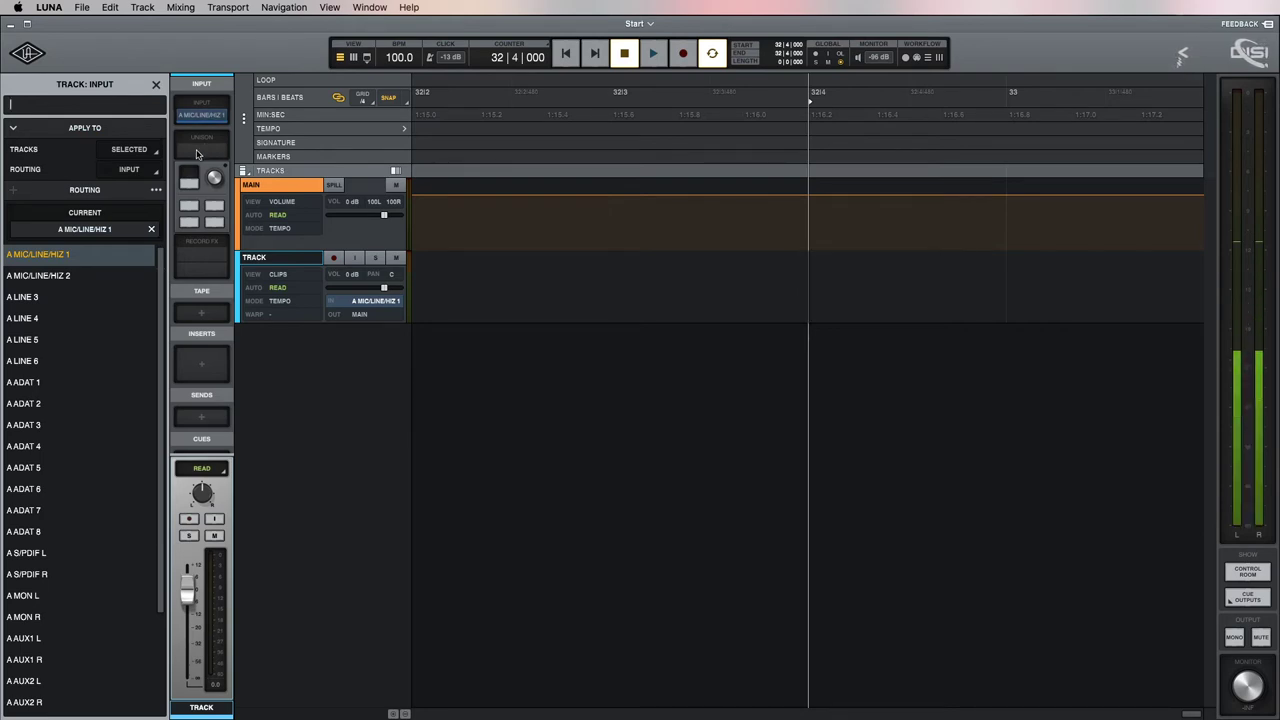
key(Escape)
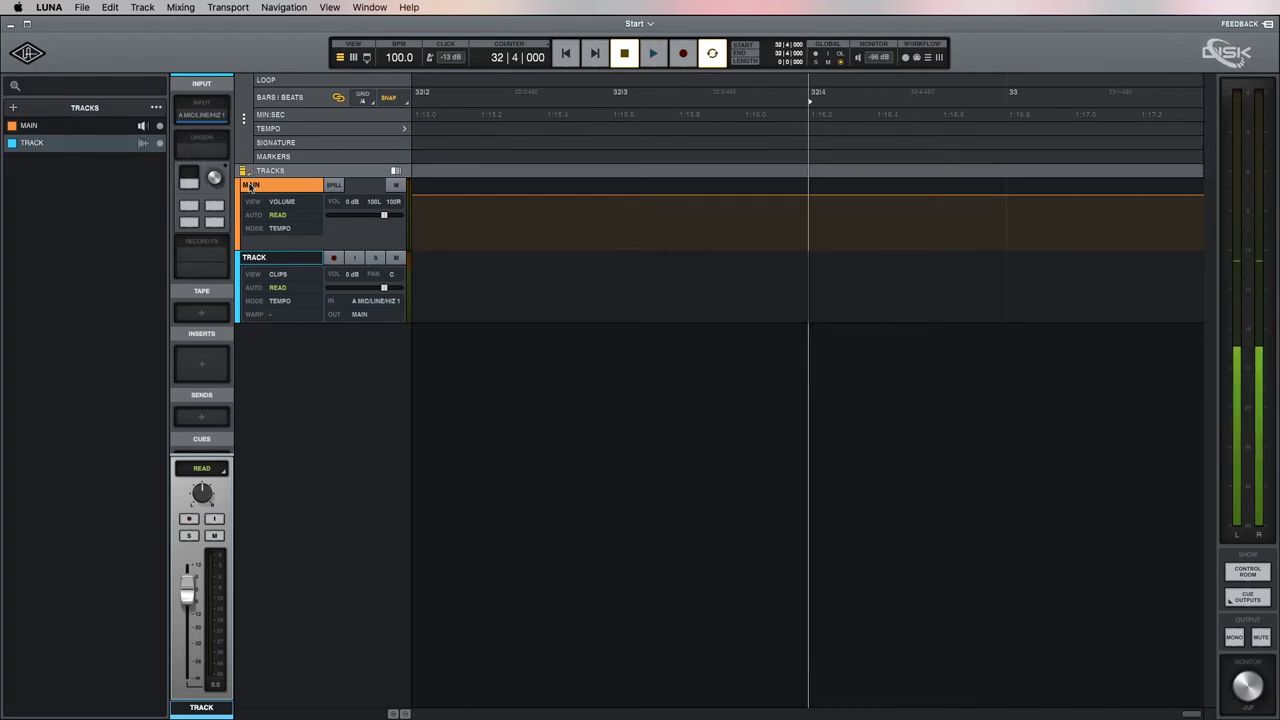
click(190, 520)
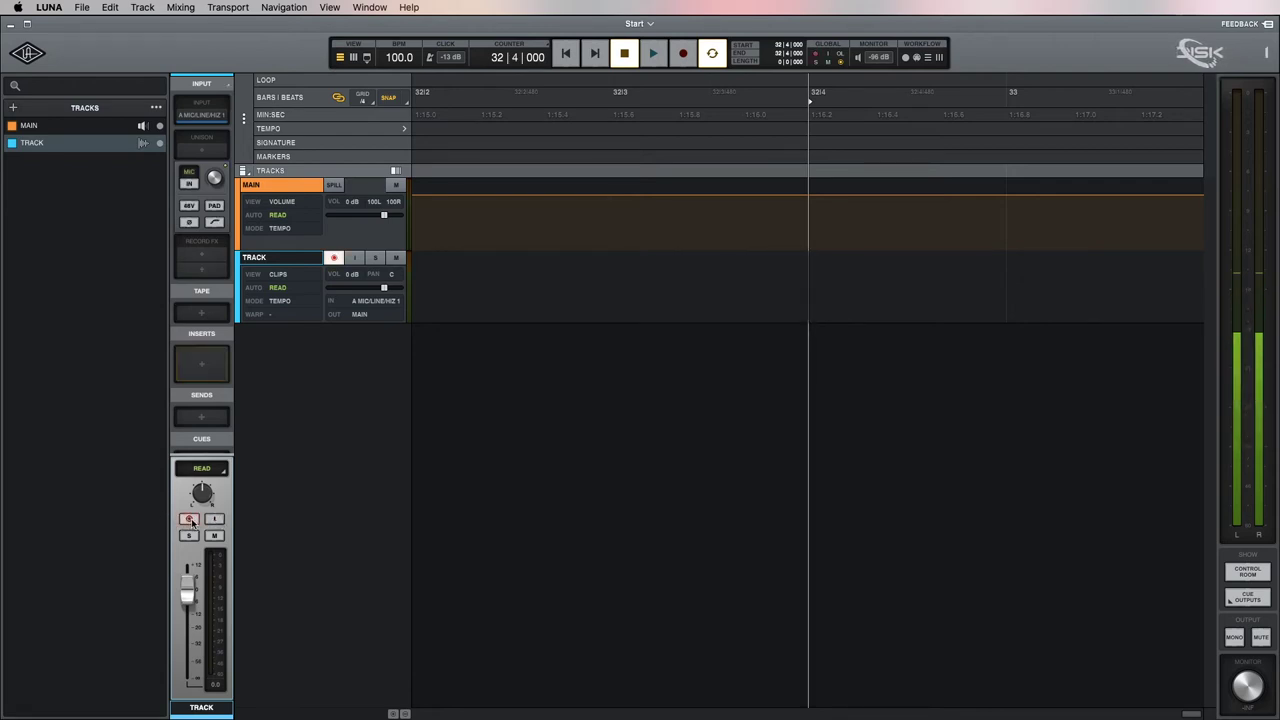
- Load the API Vision Channel Strip into the audio track's Unison slot and view the plug-ins offered for its first record effects slot
click(201, 150)
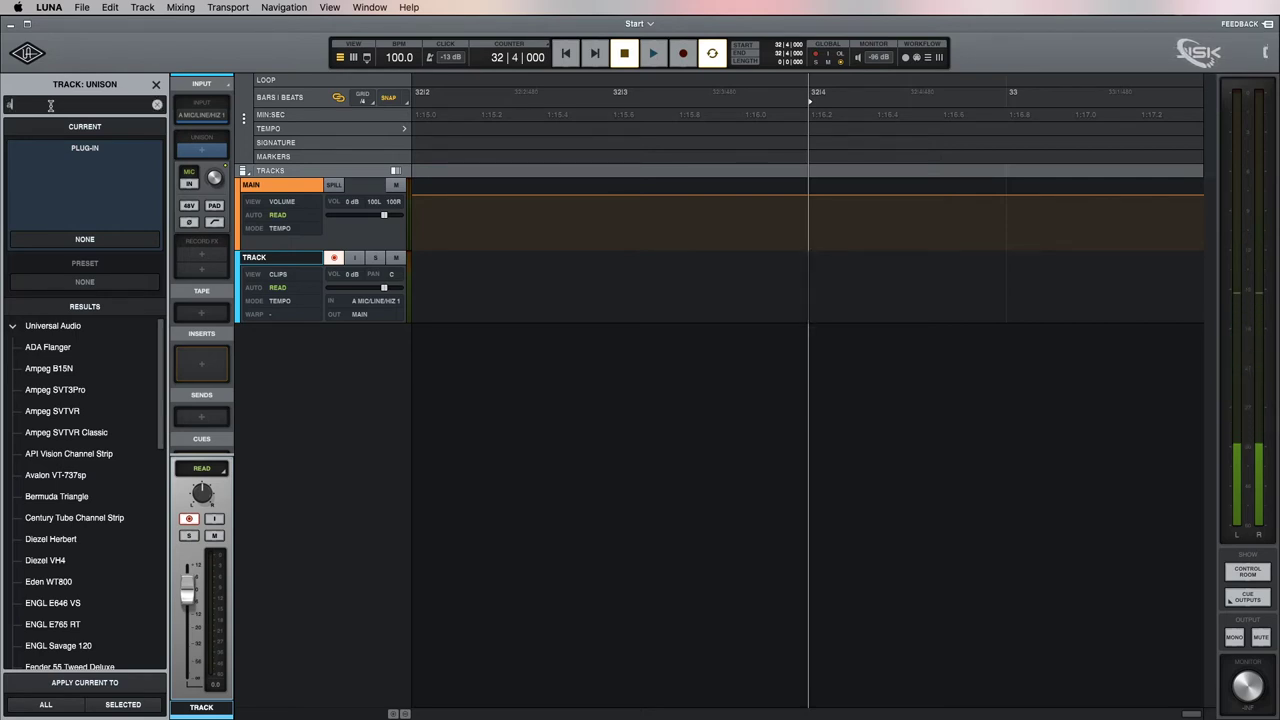
text(api)
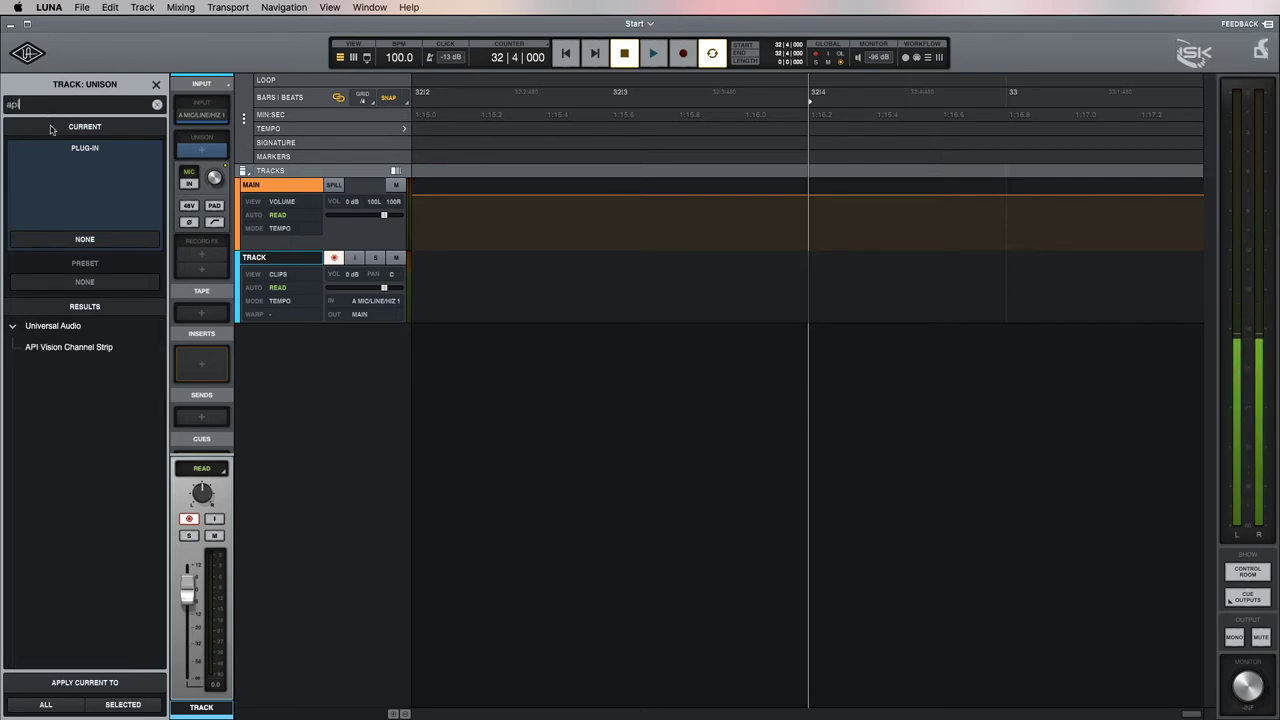
double_click(63, 351)
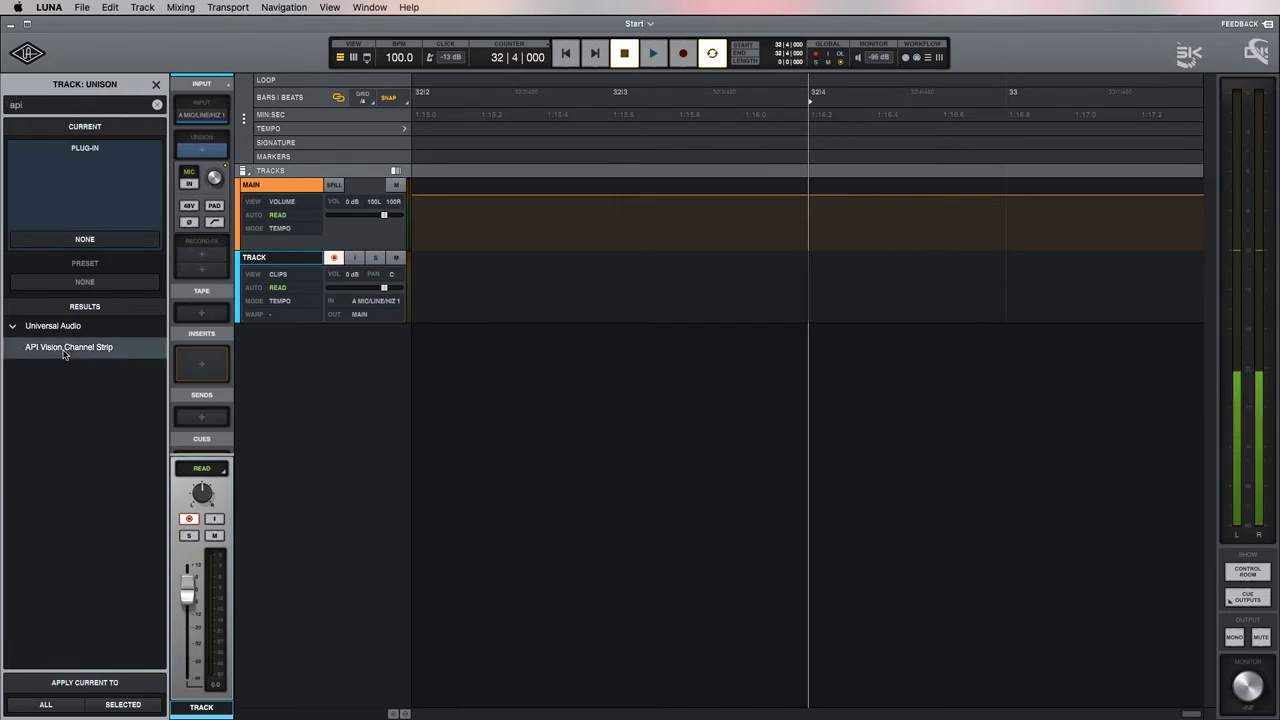
drag(1183, 55, 506, 192)
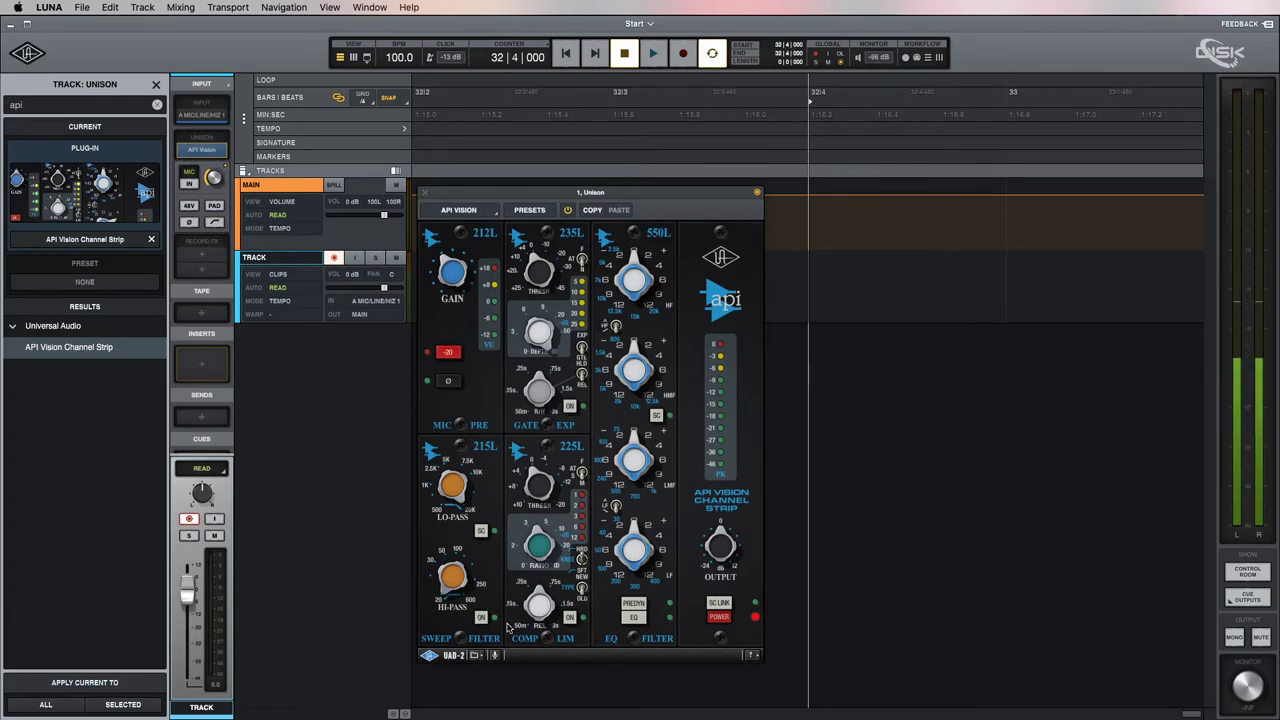
mouse_move(200, 153)
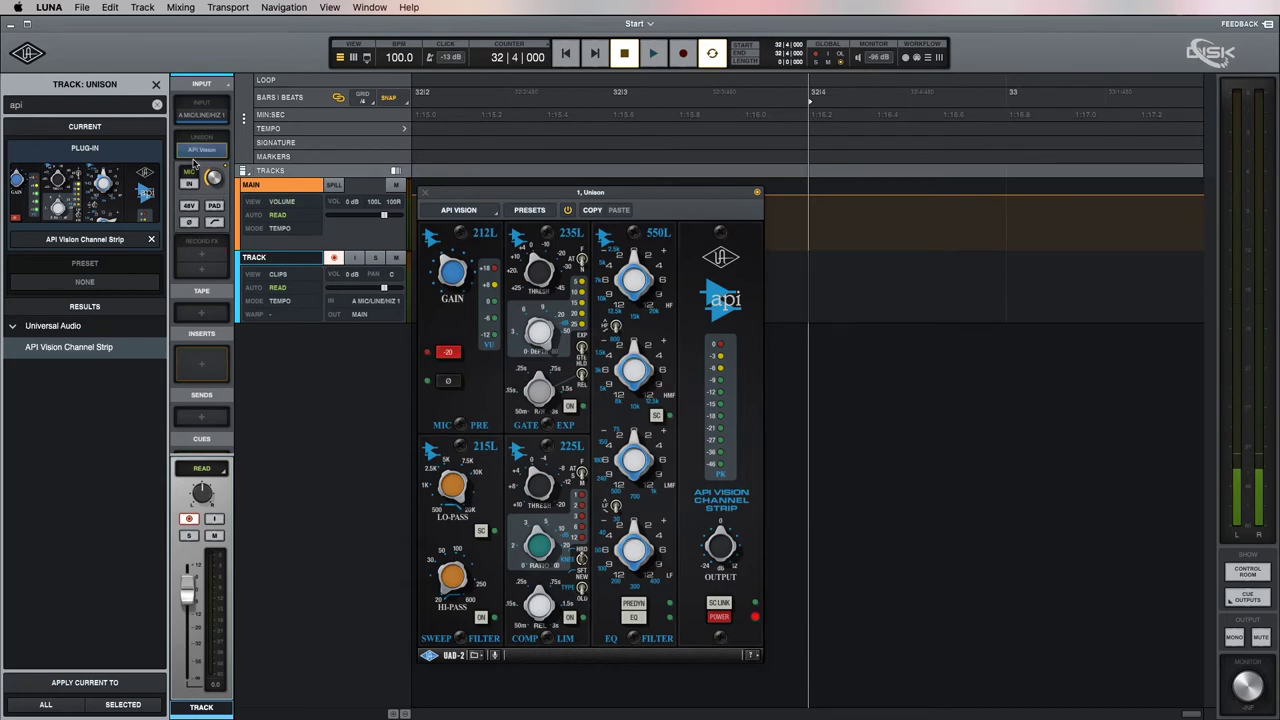
click(202, 258)
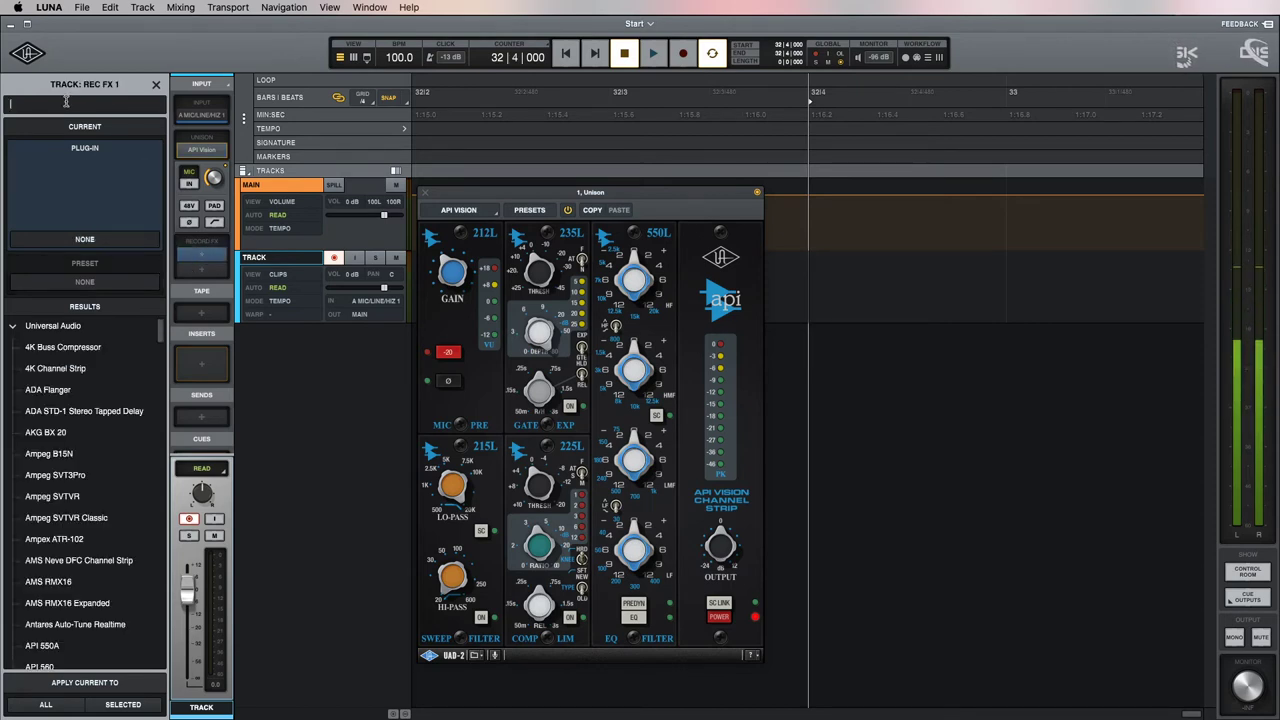
- Replace the plug-in in the audio track's Unison slot with the UA 610-A preamp and reposition its window
click(187, 152)
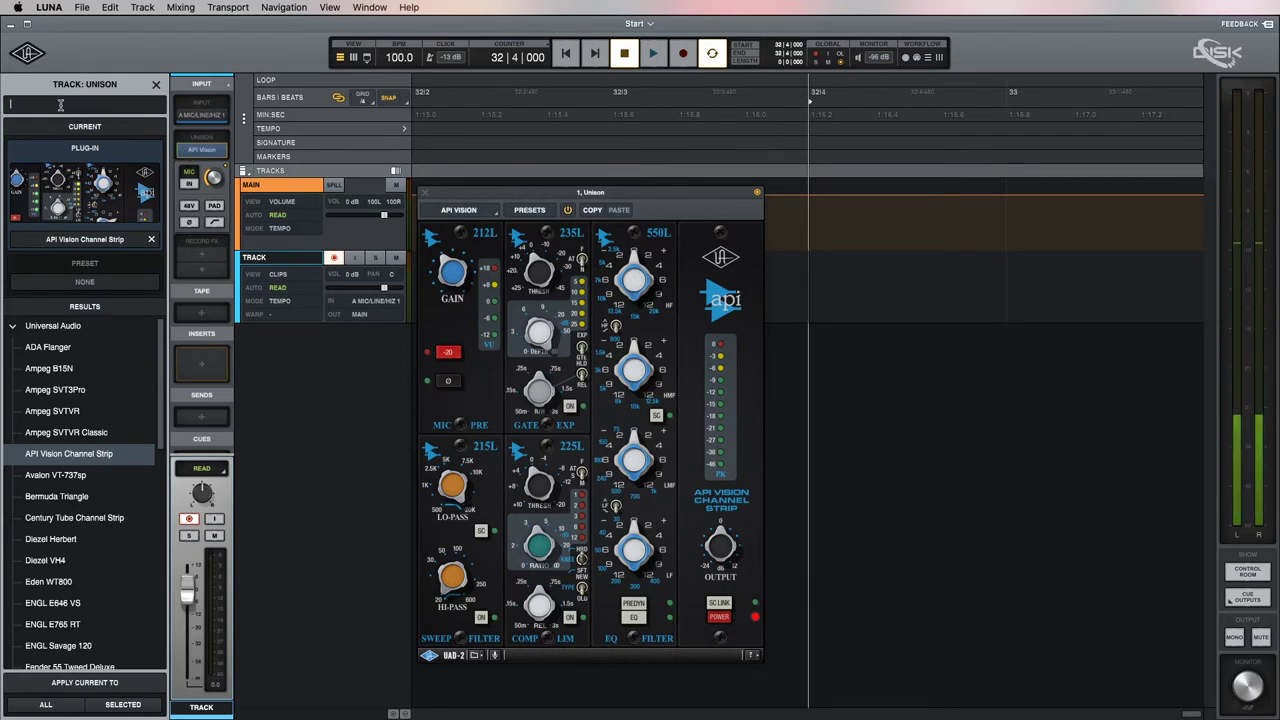
text(610)
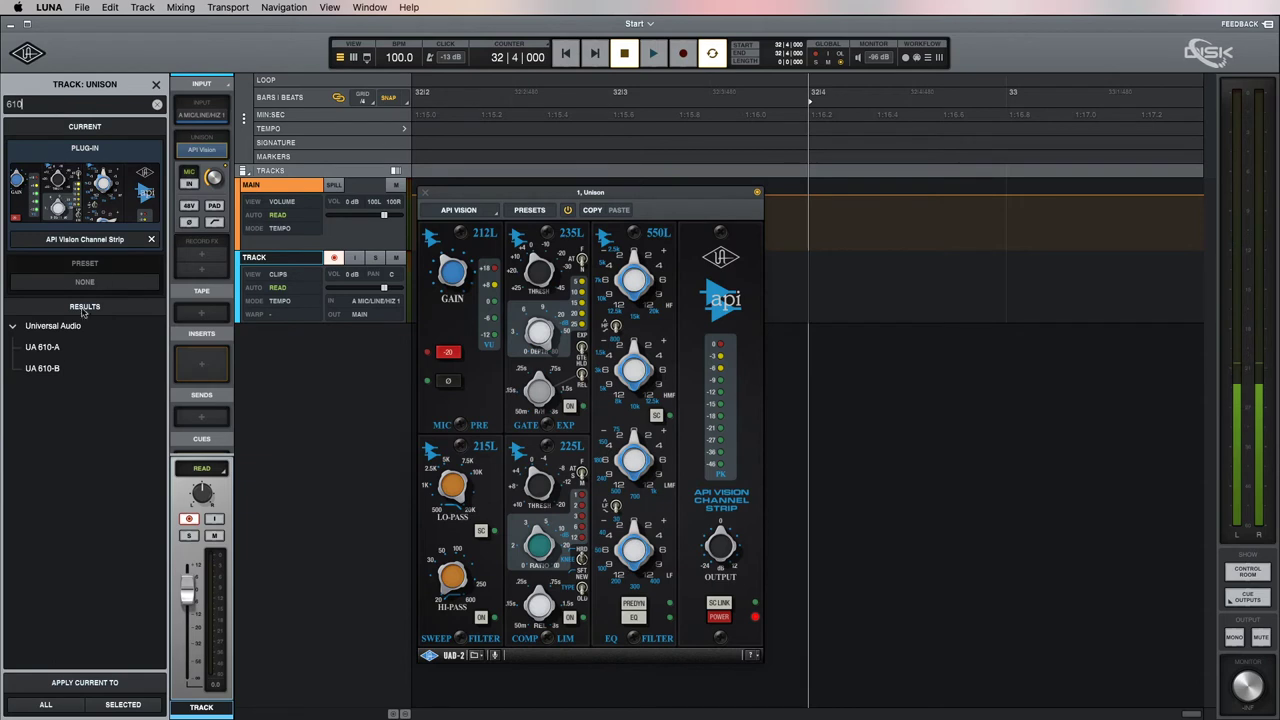
double_click(42, 347)
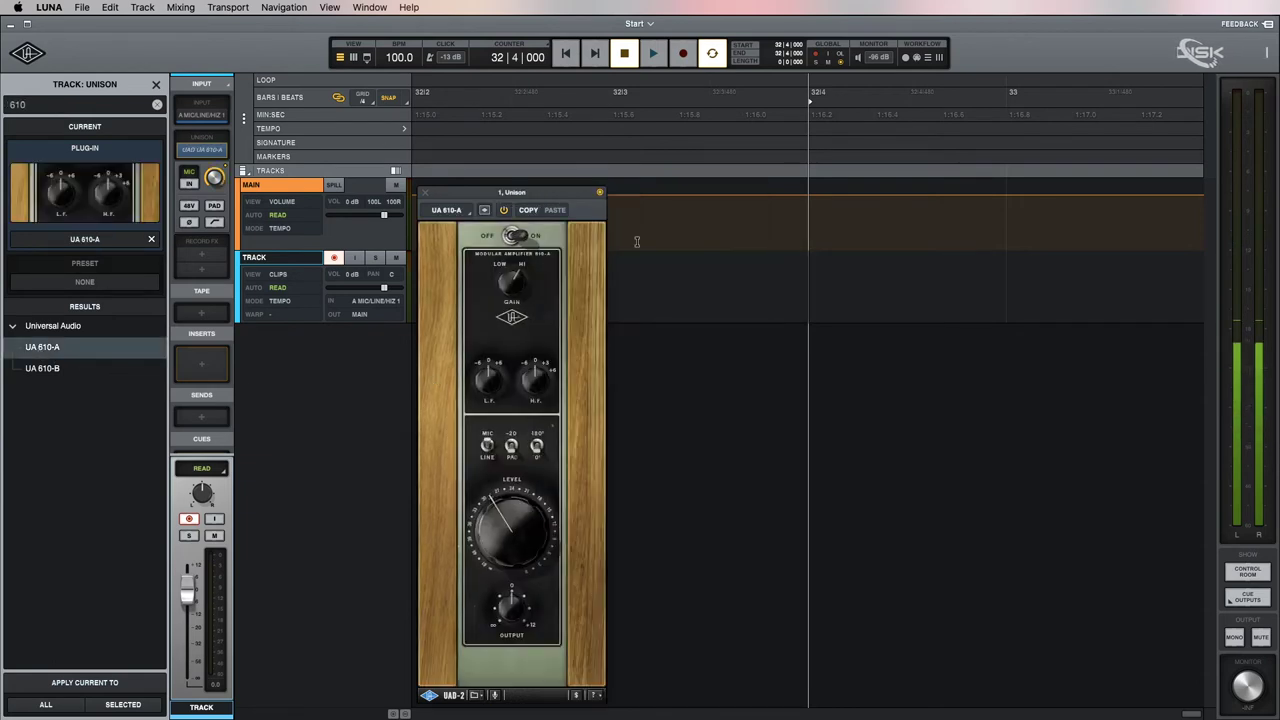
drag(553, 196, 556, 142)
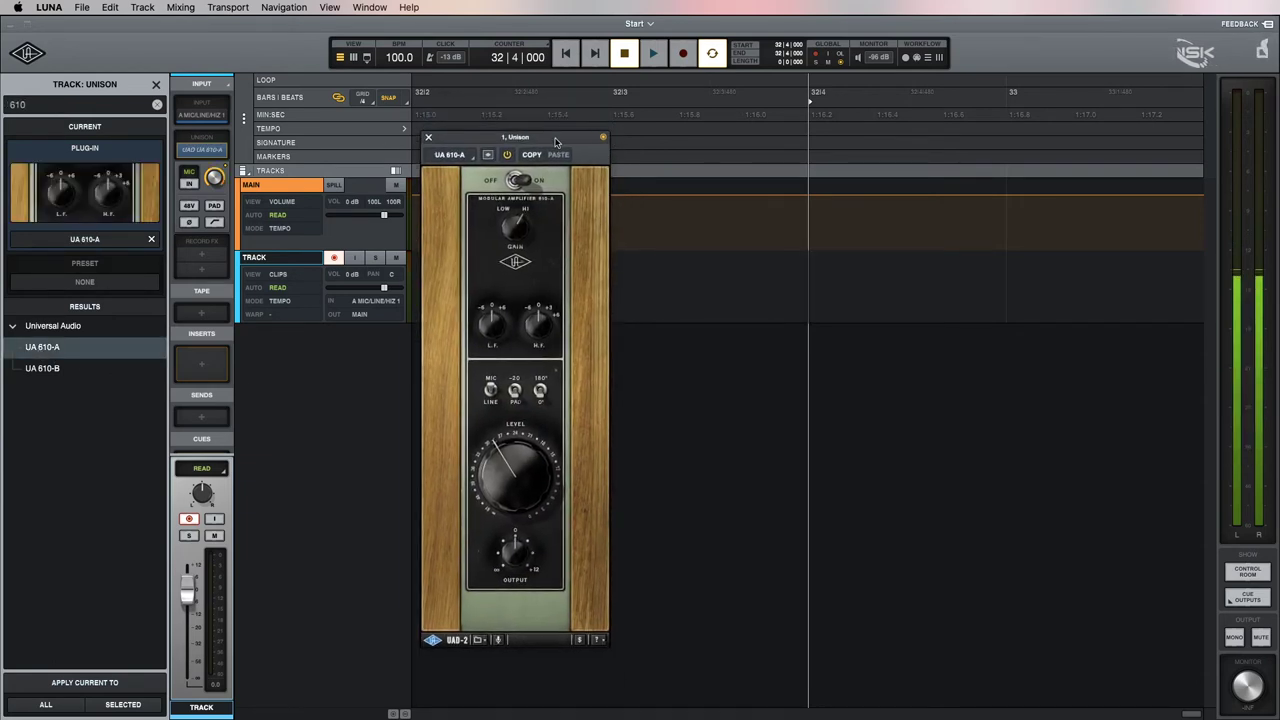
- Load the UA 1176AE into the track's first record effects slot, bring its window into view, and close the UA 610-A window
click(200, 258)
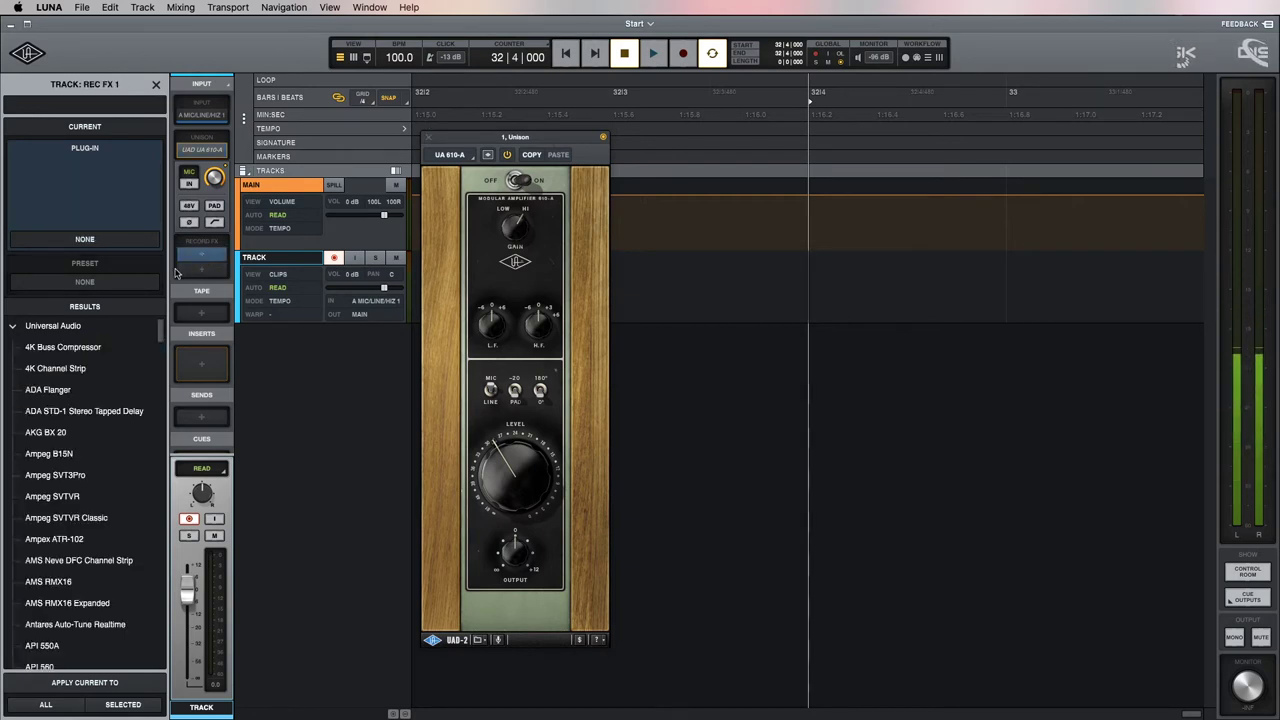
text(1176)
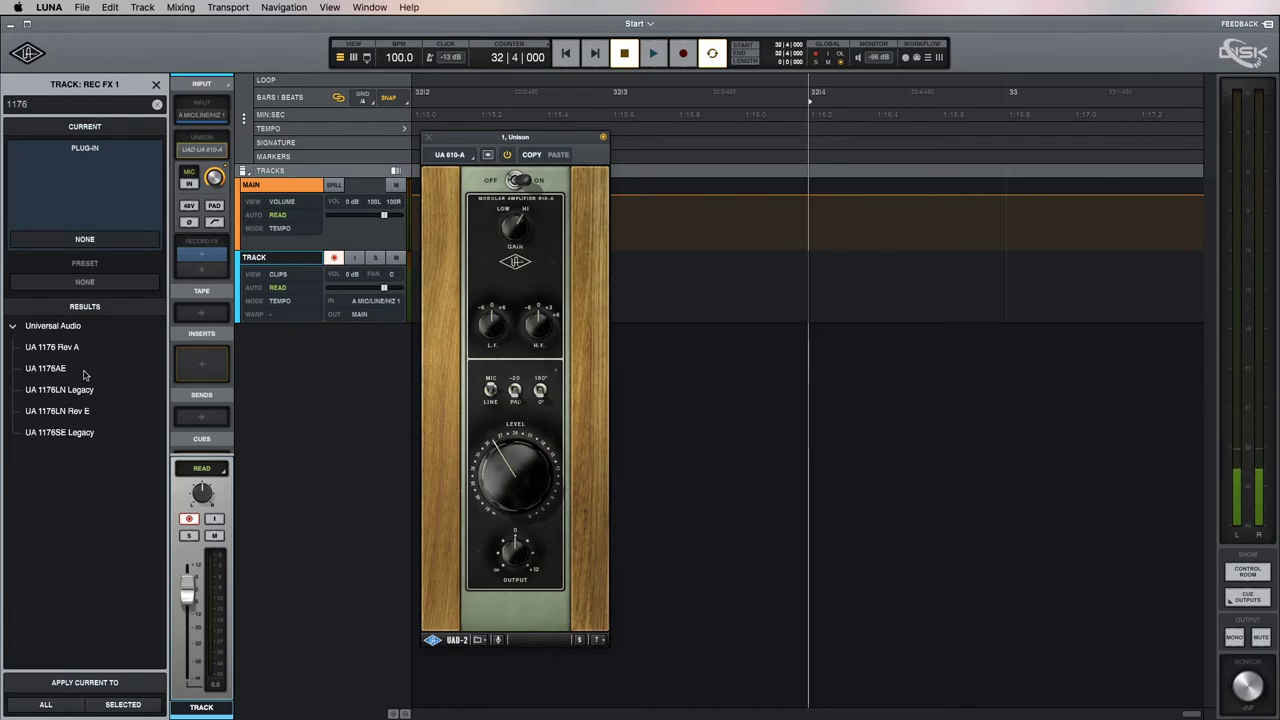
click(49, 370)
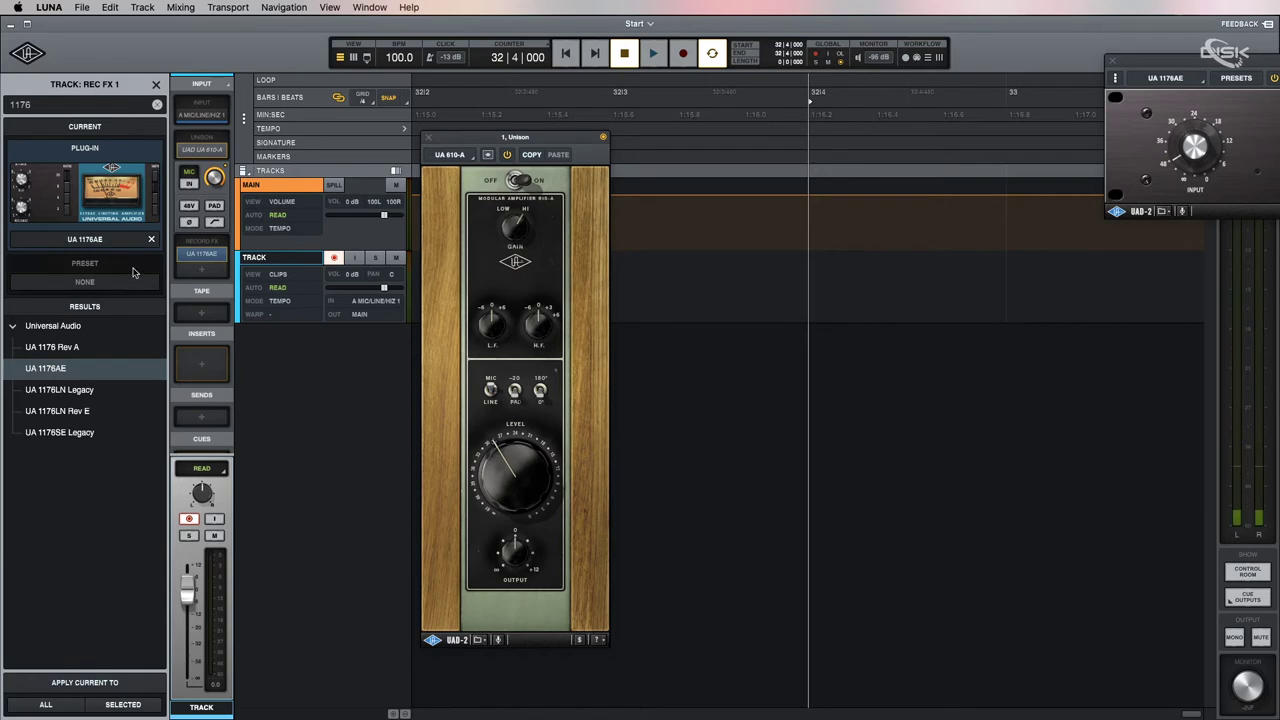
drag(1190, 62, 731, 225)
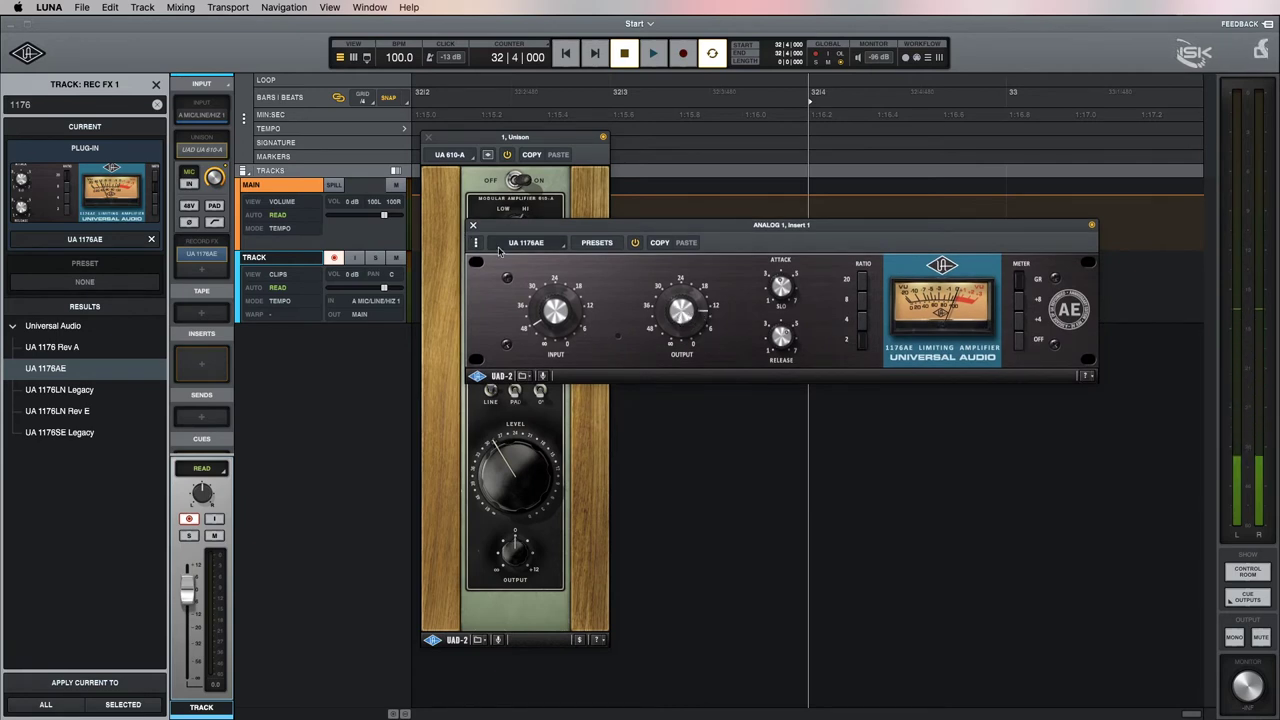
drag(543, 231, 544, 236)
click(428, 138)
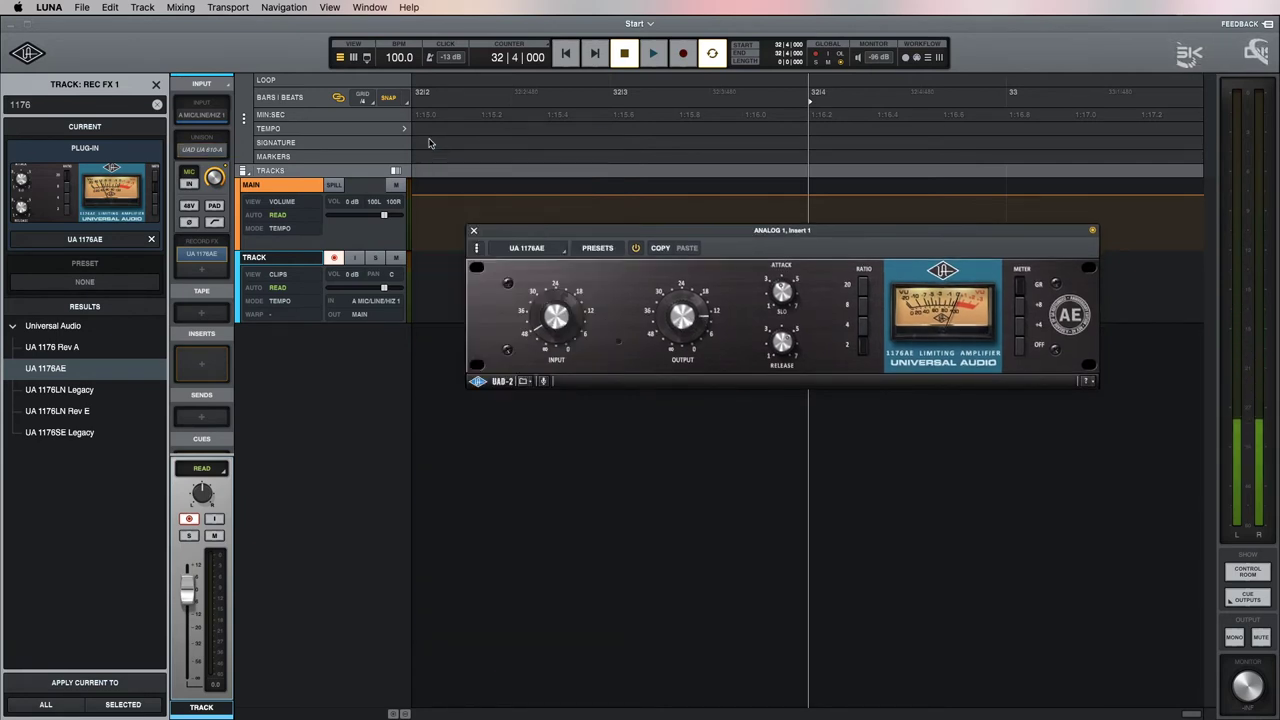
- Close the UA 1176AE plug-in window and assign the Oxide tape machine to the track's tape slot
click(475, 231)
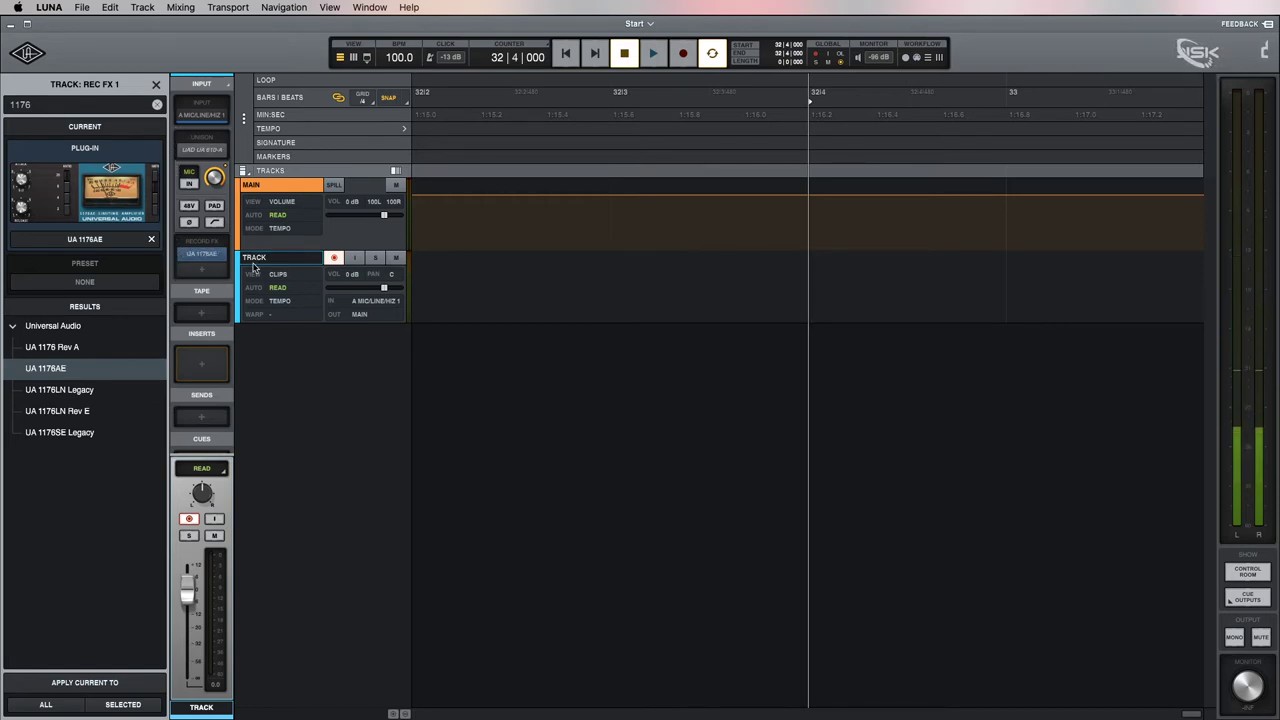
click(200, 314)
click(130, 175)
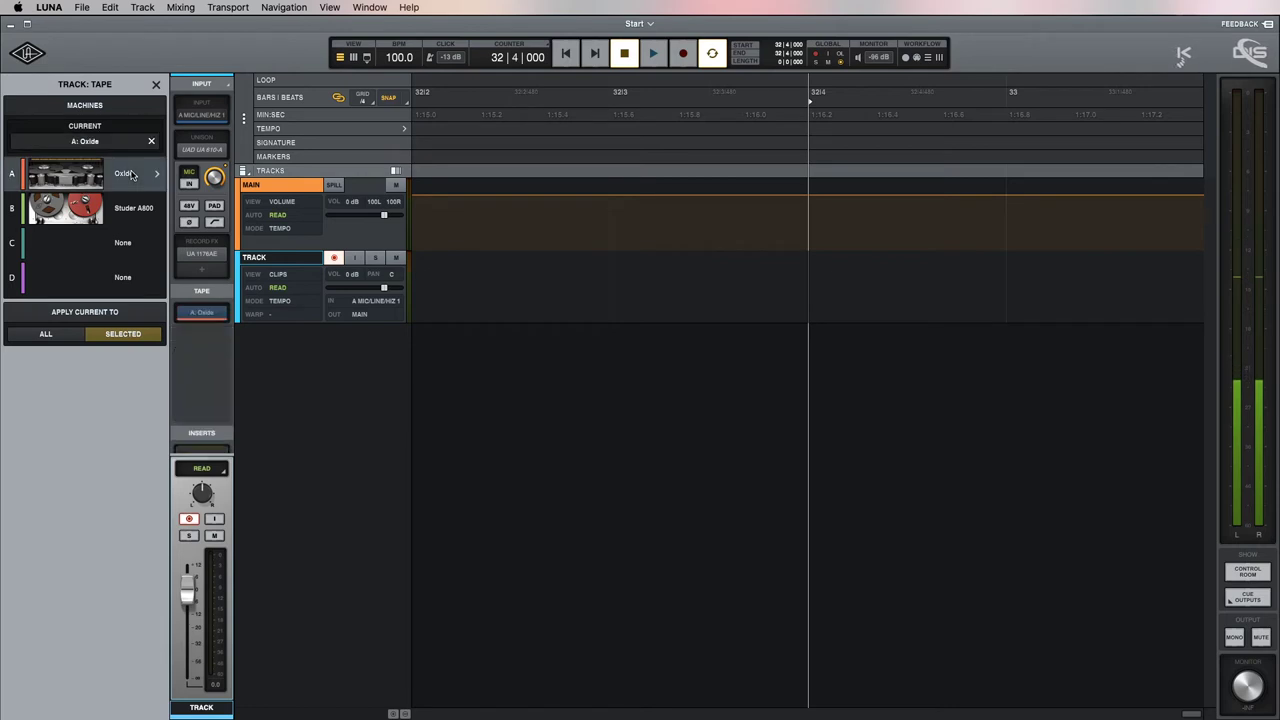
- Search the plug-ins for "chor", load Brigade Chorus on the track's first insert, and move its window over the timeline
scroll(205, 310, down, 3)
scroll(210, 315, down, 3)
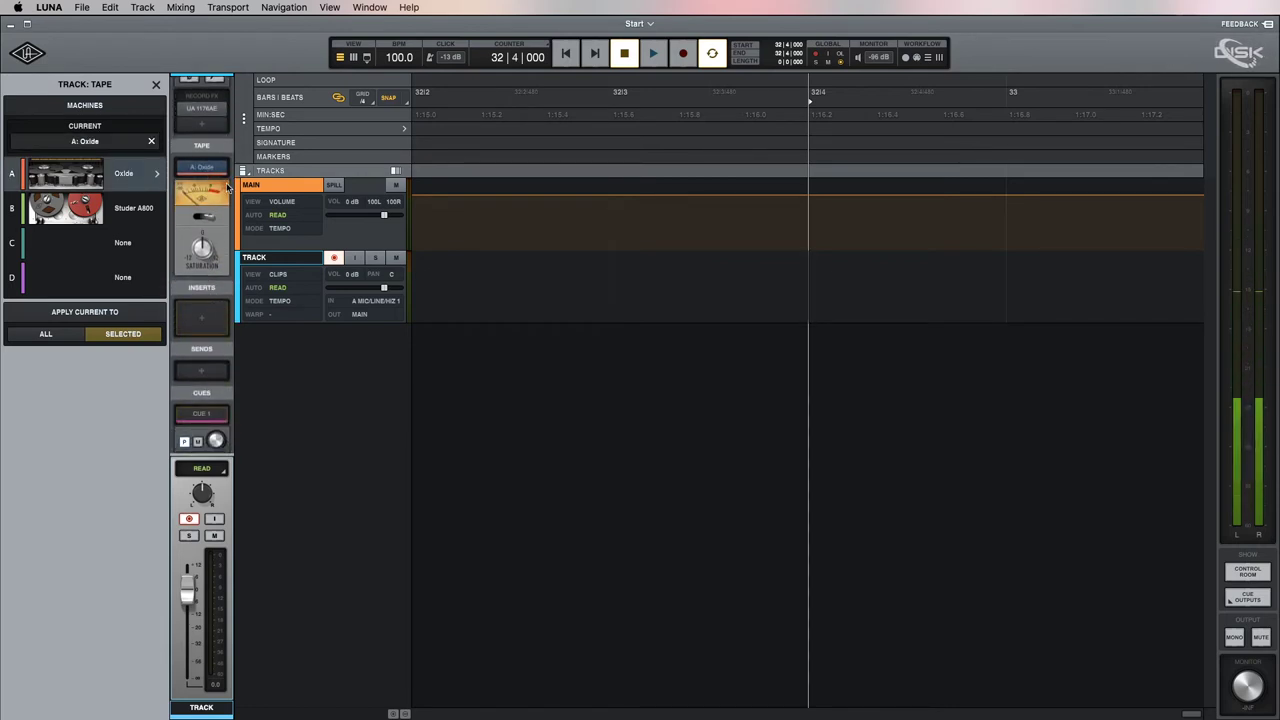
click(200, 320)
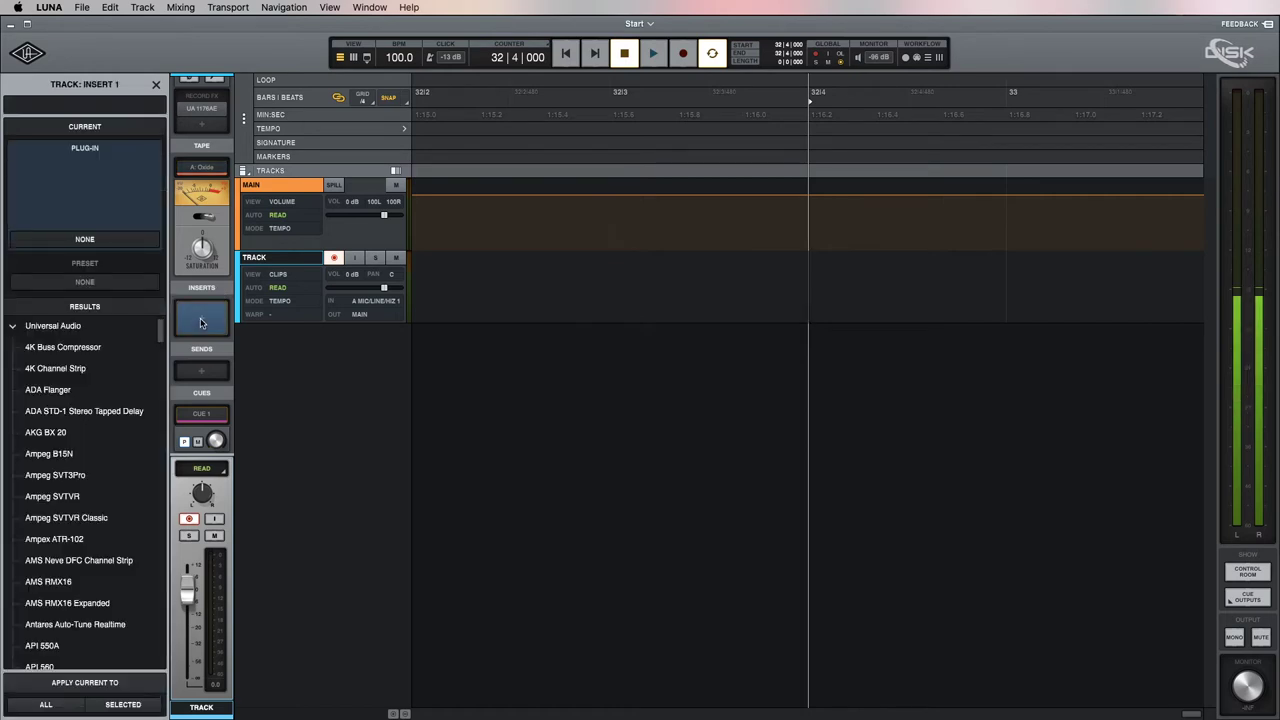
text(chor)
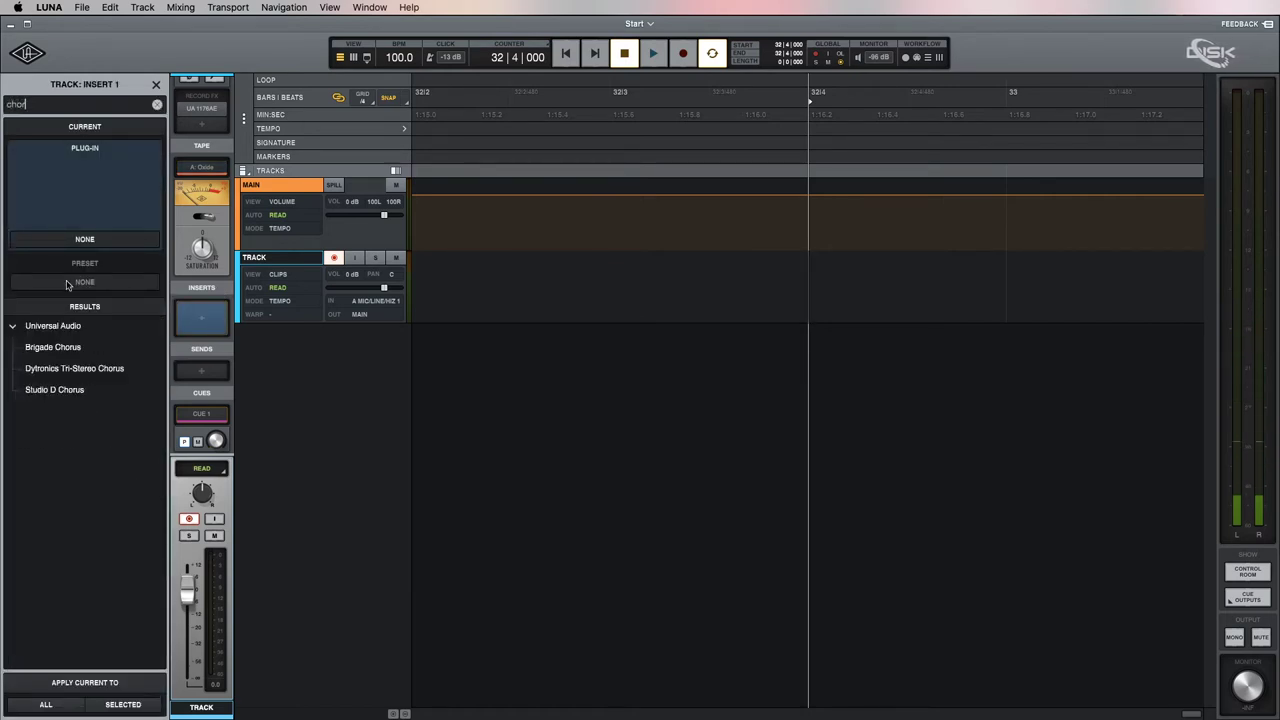
click(55, 347)
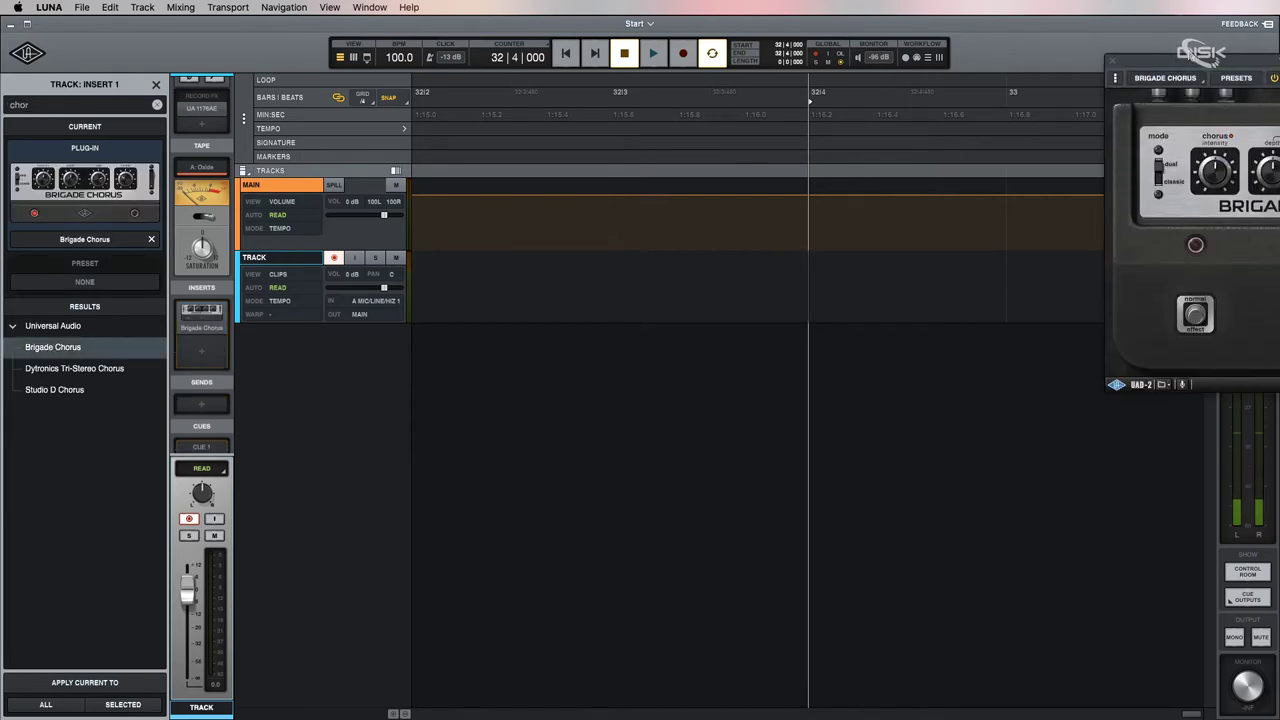
drag(1208, 62, 525, 280)
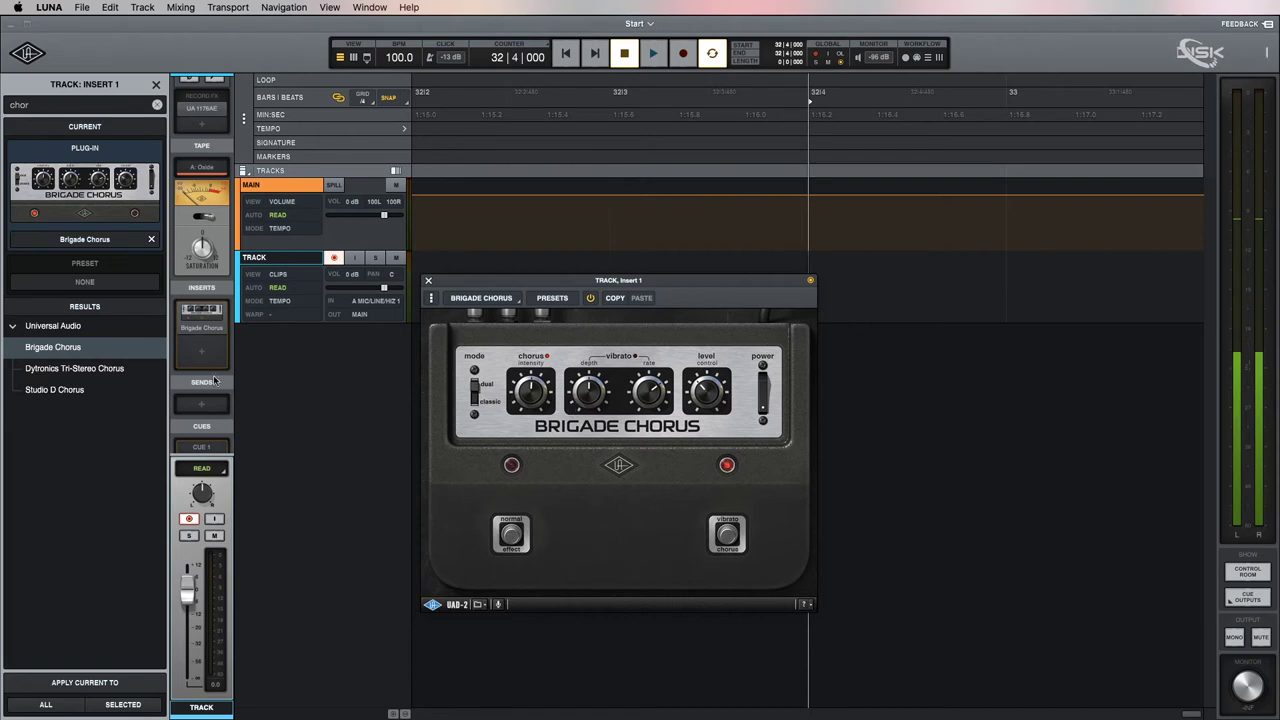
- Remove the UA 1176AE from the track's record effects and the UAD UA 610-A from its Unison slot
scroll(205, 338, up, 5)
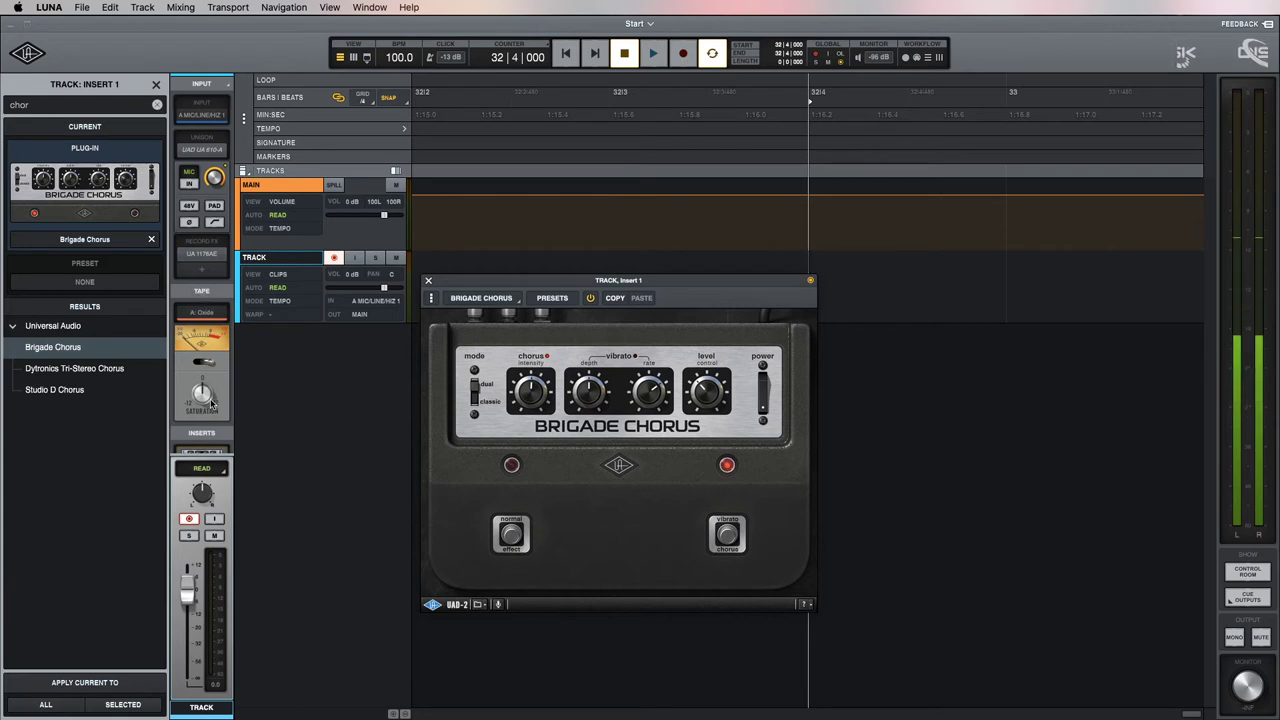
scroll(203, 372, down, 5)
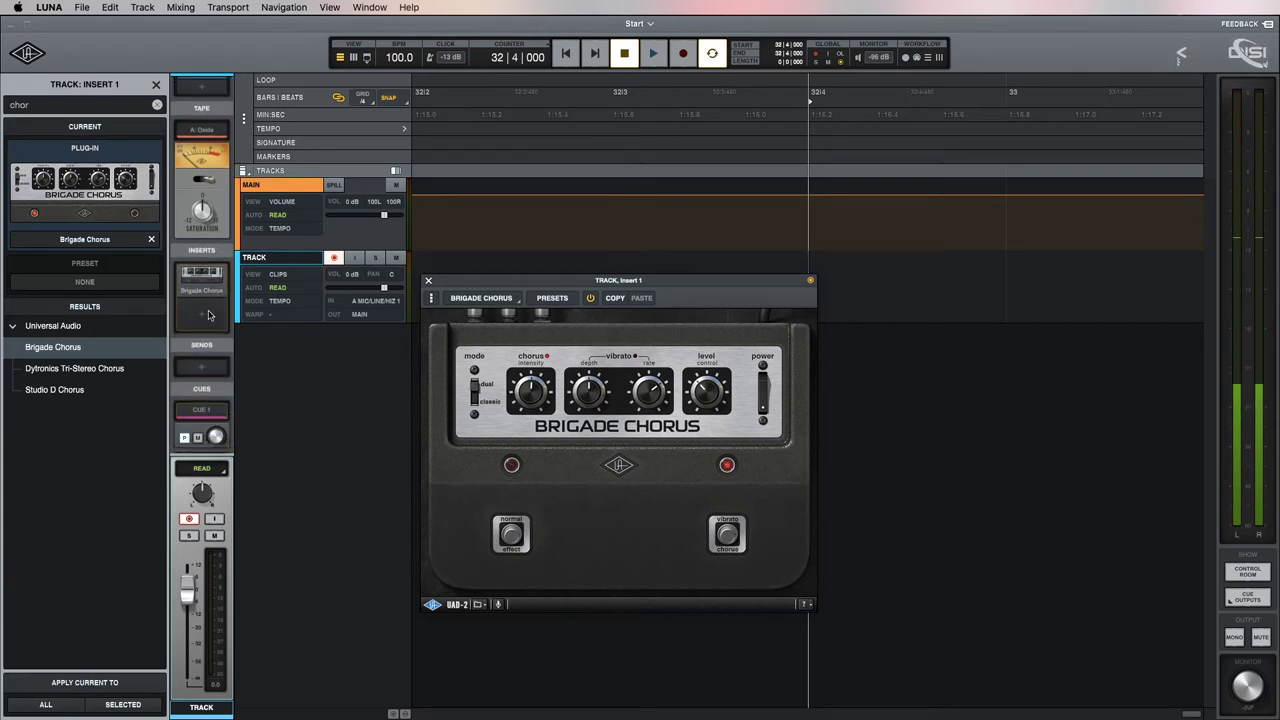
scroll(204, 316, up, 4)
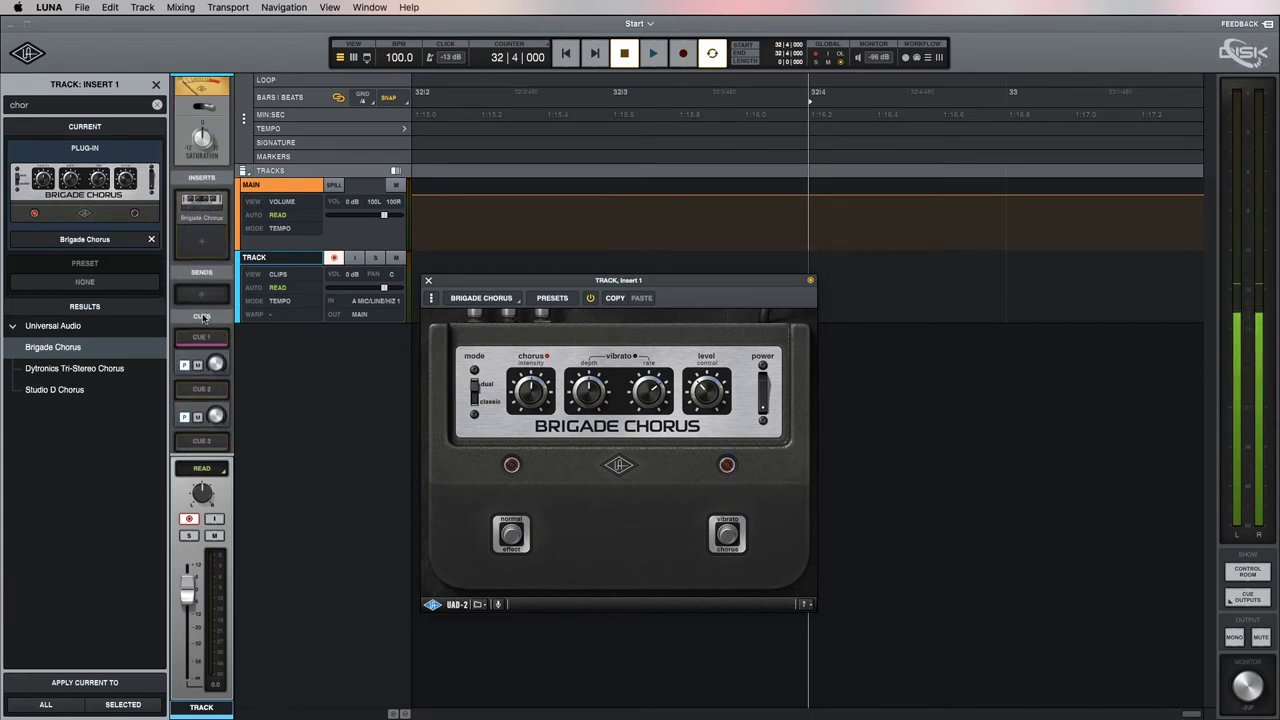
scroll(204, 316, up, 2)
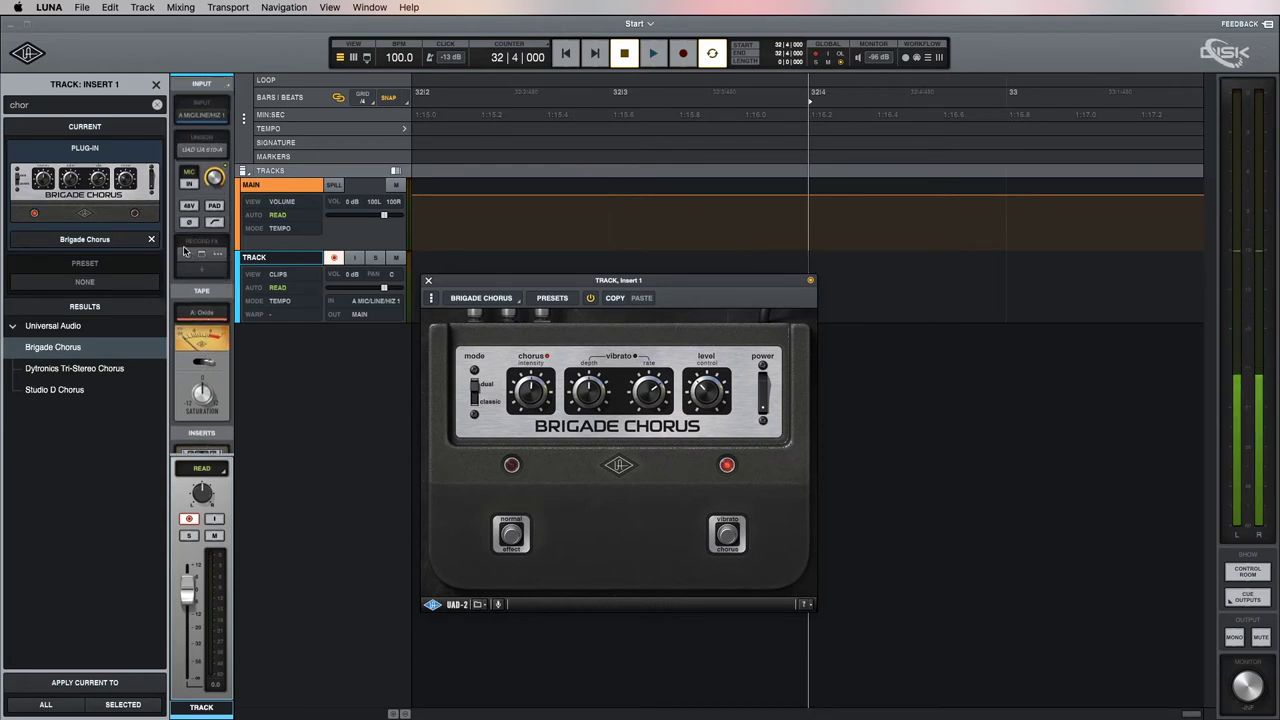
mouse_move(217, 253)
mouse_move(184, 151)
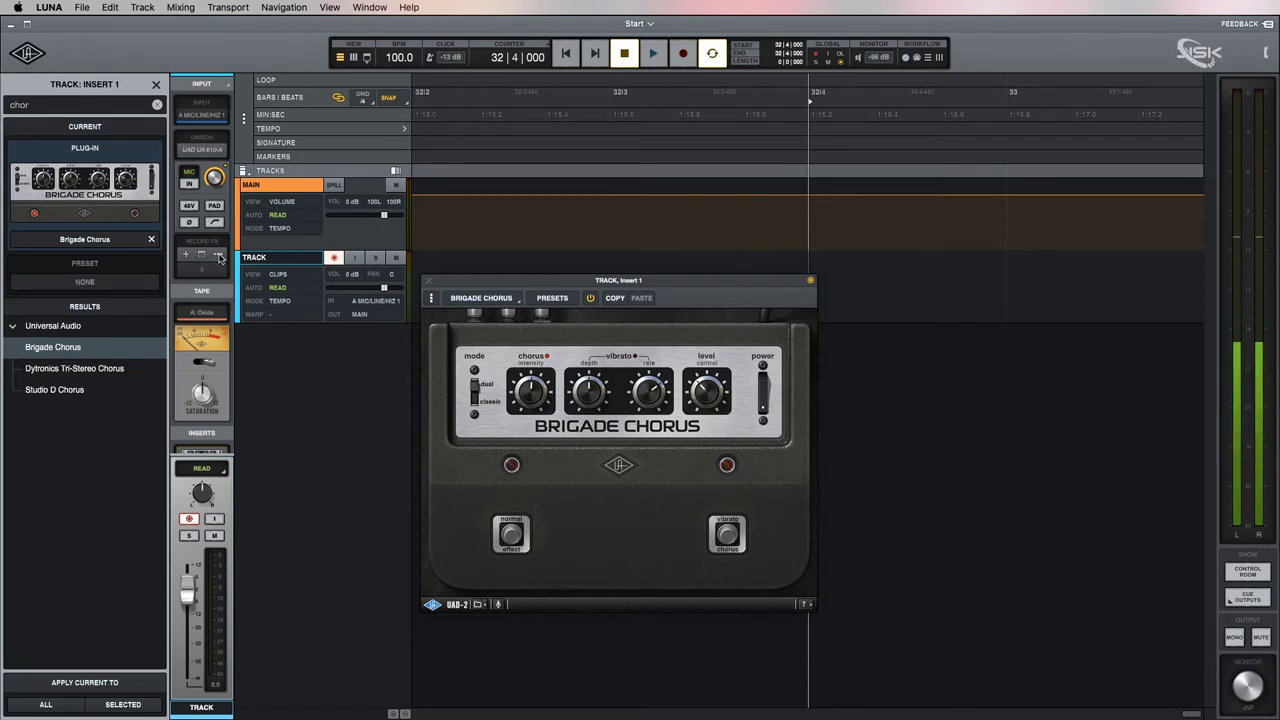
click(218, 255)
click(199, 360)
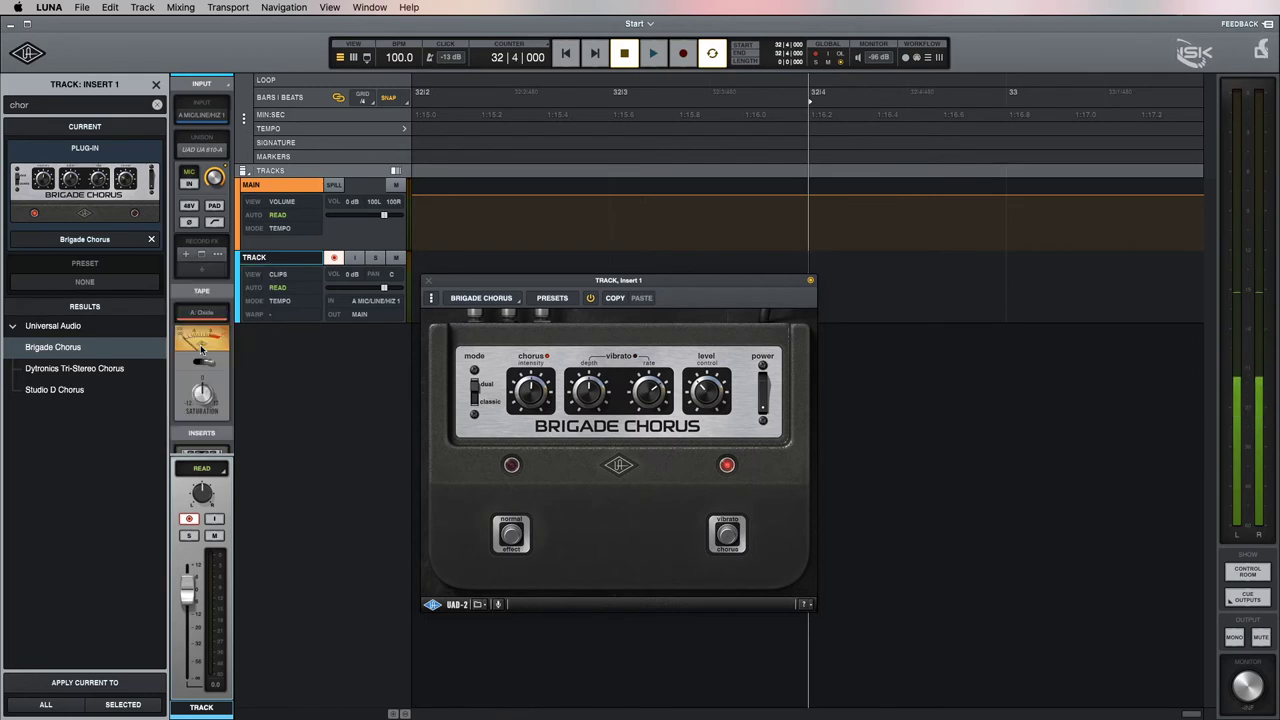
click(218, 151)
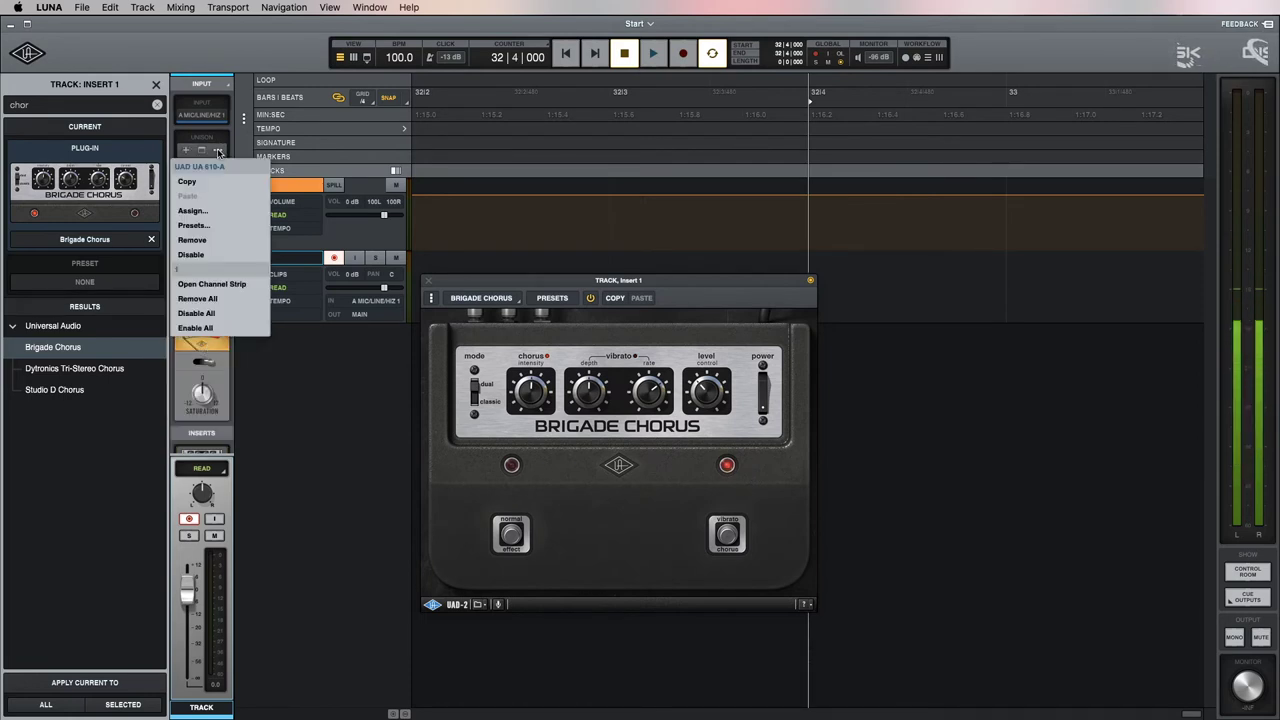
click(208, 254)
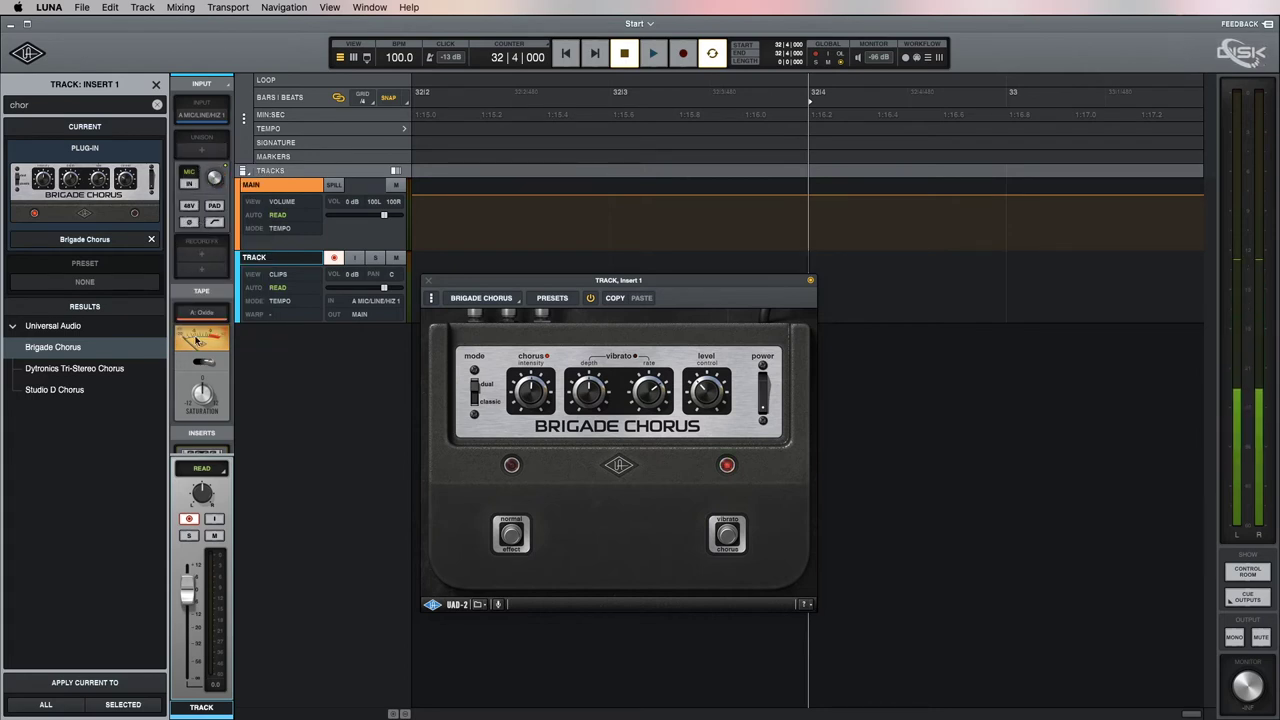
- Remove the Oxide tape machine from the track's tape slot
scroll(203, 322, down, 5)
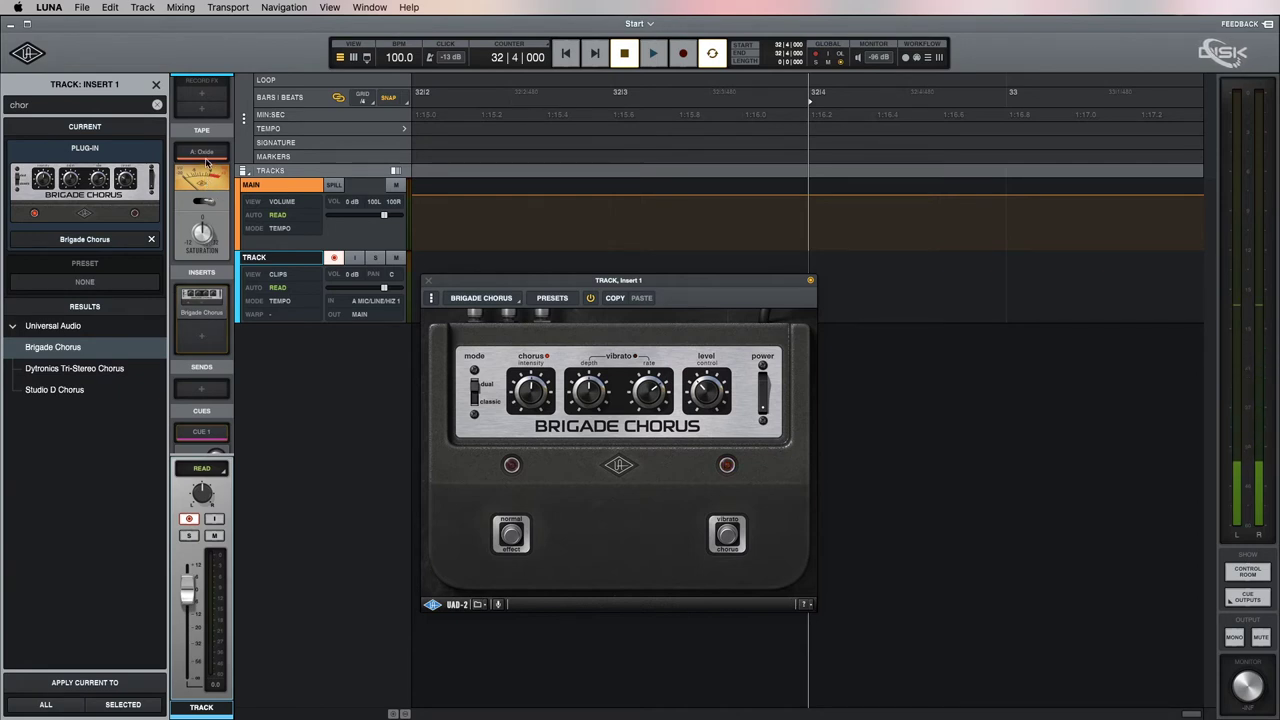
click(204, 154)
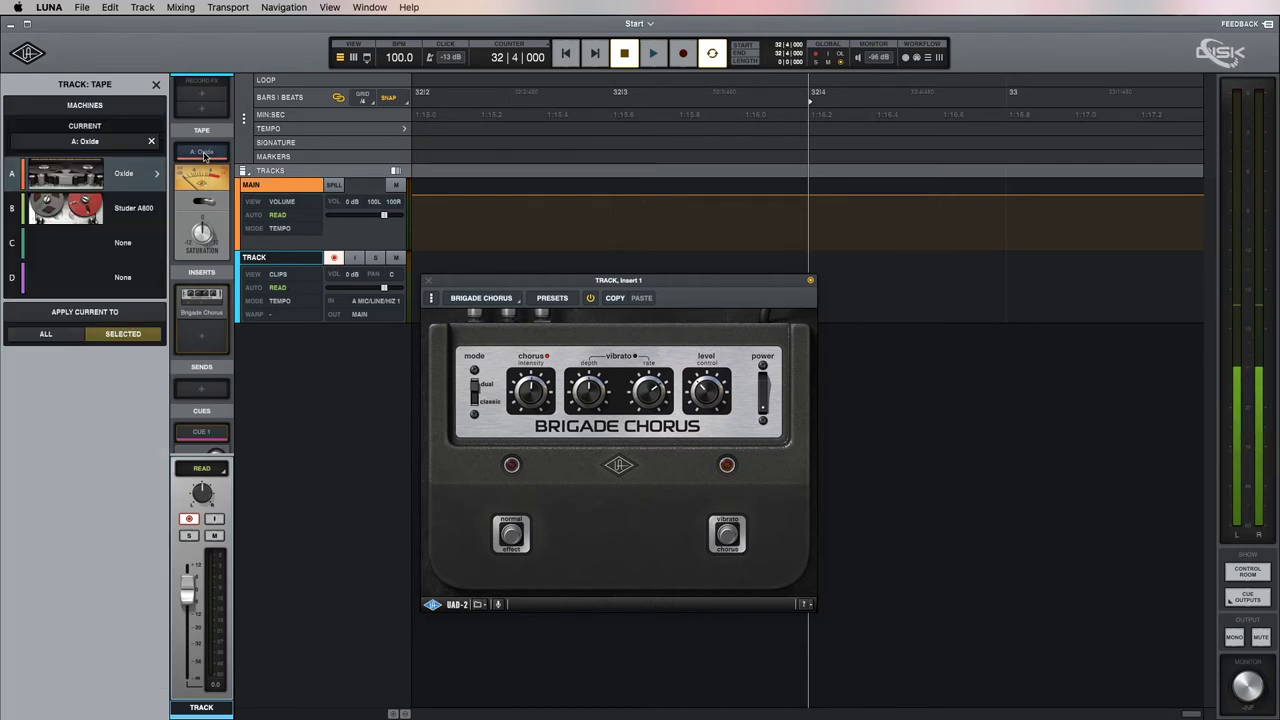
click(153, 142)
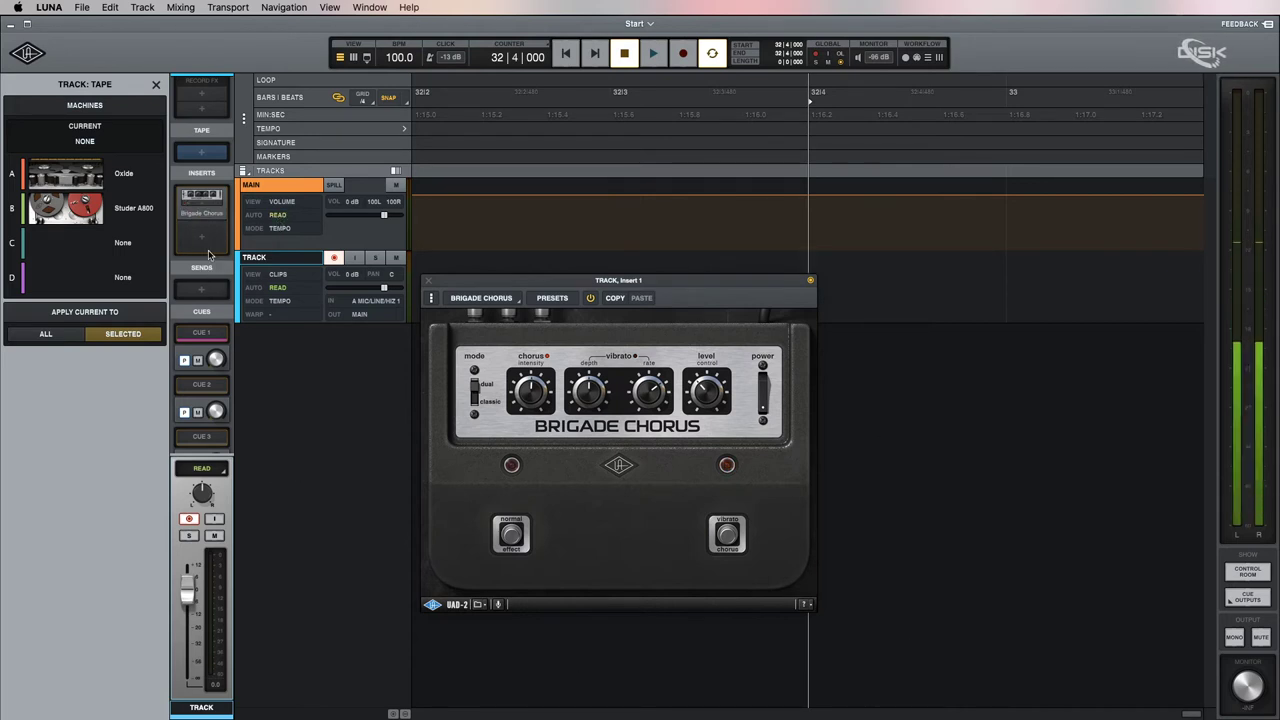
- Review the track's sends, cues and output, and close the Brigade Chorus window and the tape browser
scroll(208, 250, down, 1)
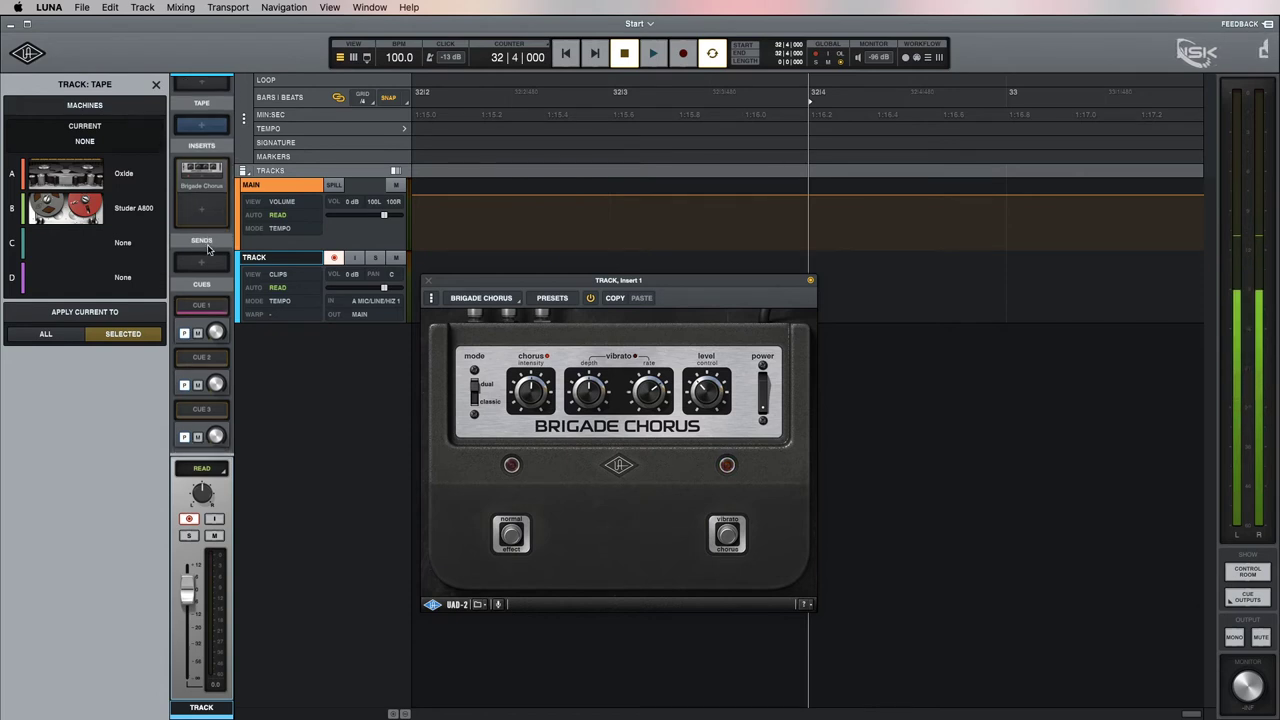
scroll(210, 270, down, 2)
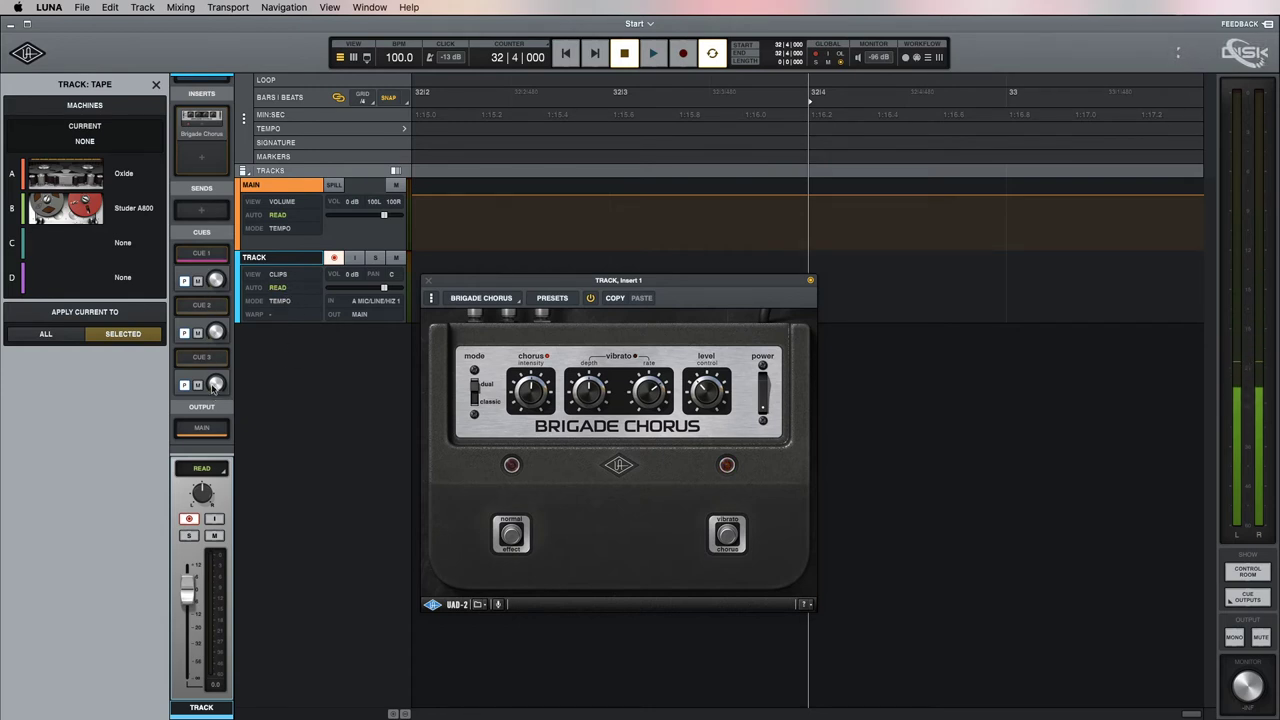
scroll(196, 333, down, 2)
scroll(196, 333, down, 4)
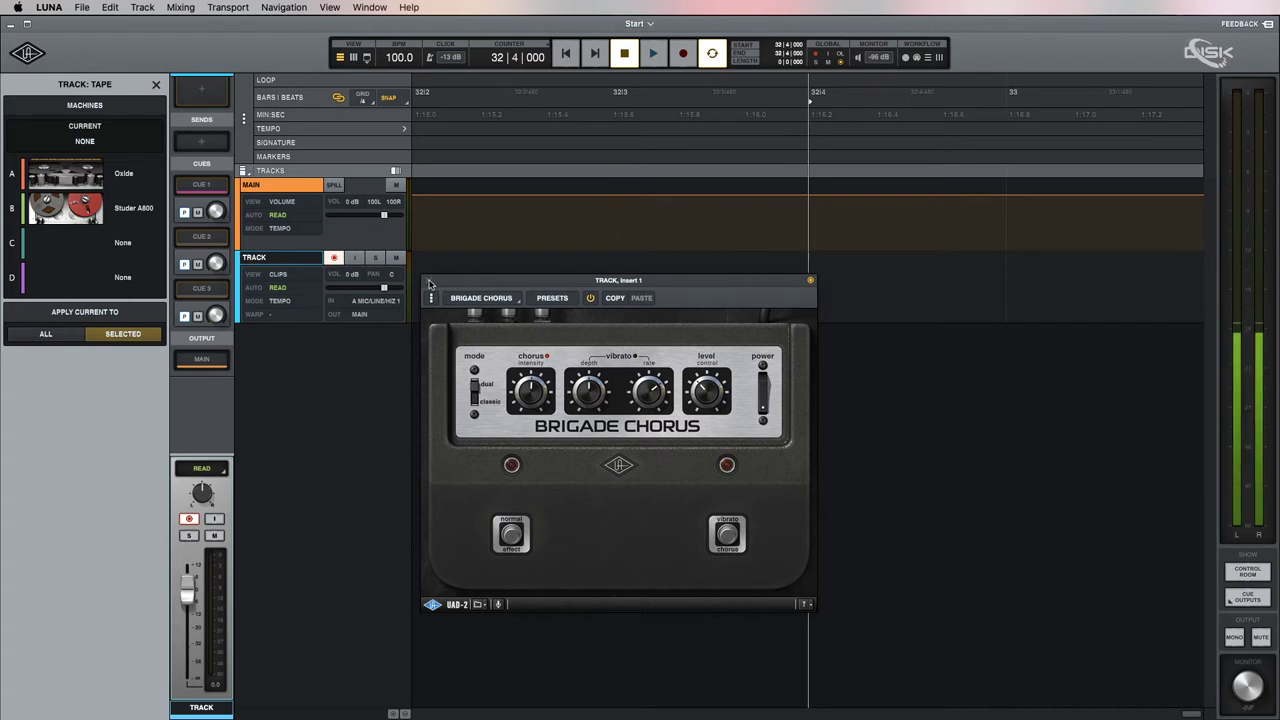
click(429, 282)
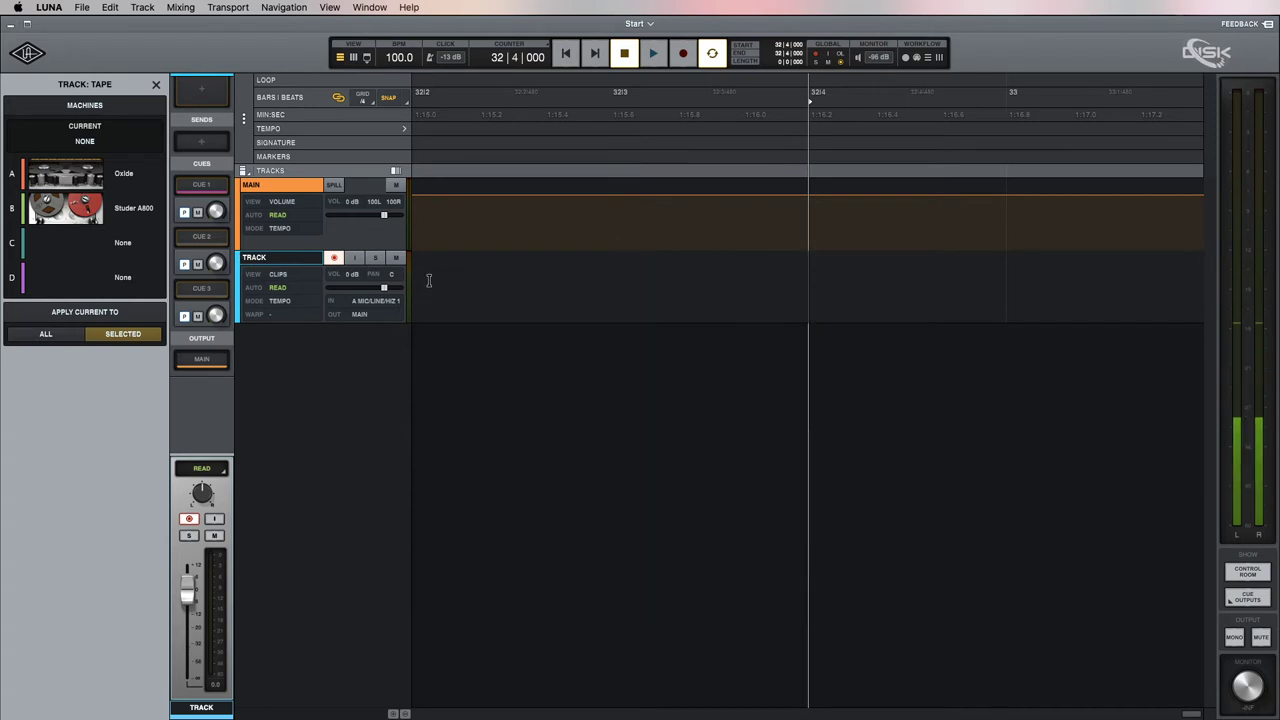
click(156, 85)
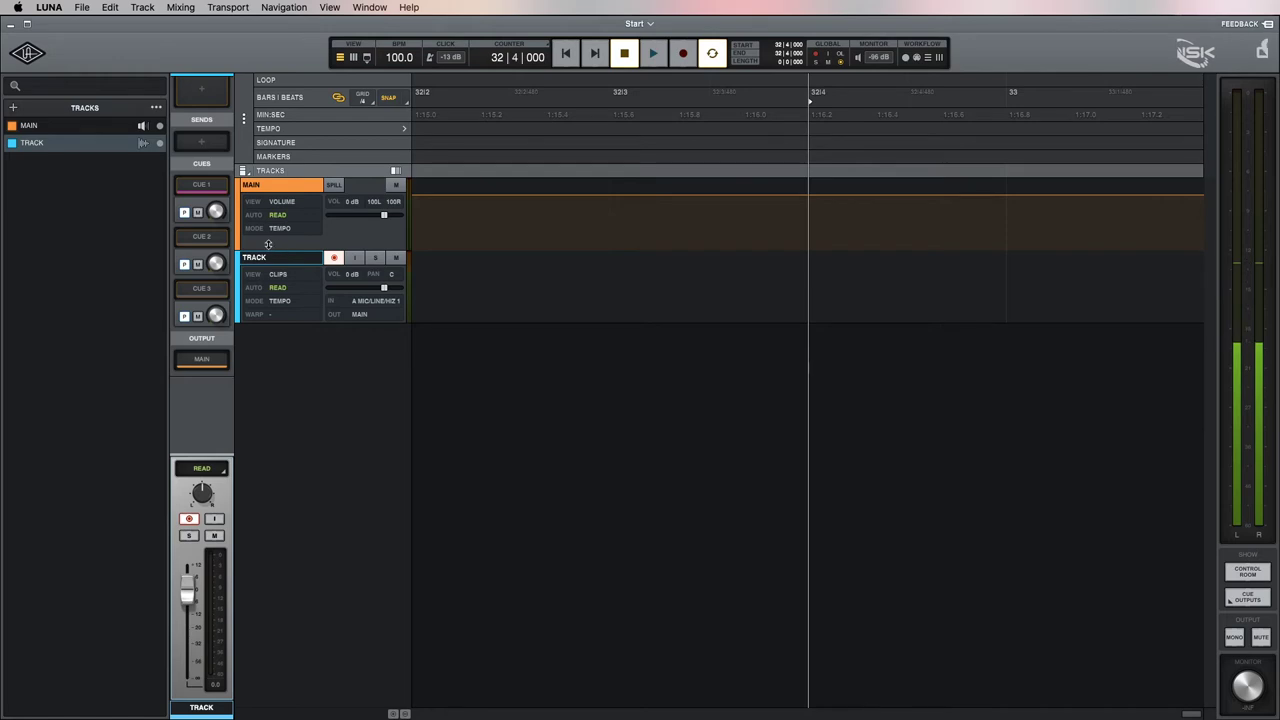
- Open the timeline settings, hide the Markers ruler and show it again
click(242, 118)
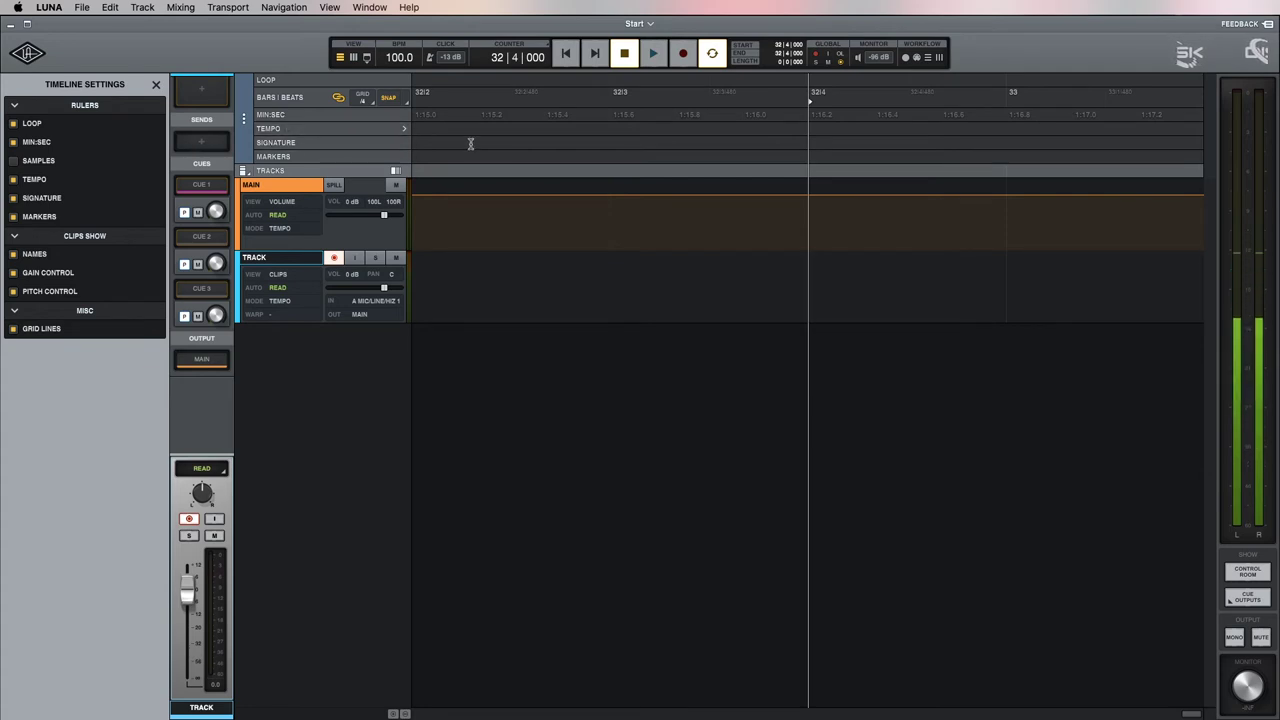
click(14, 217)
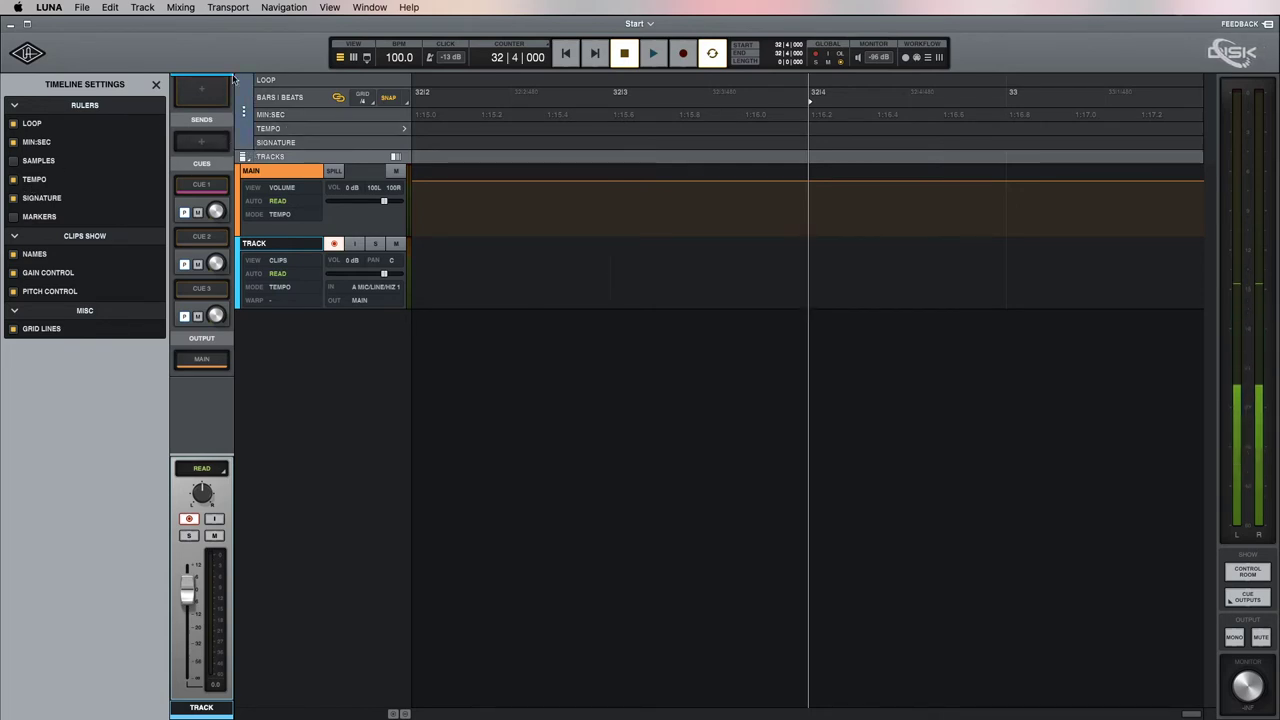
click(14, 217)
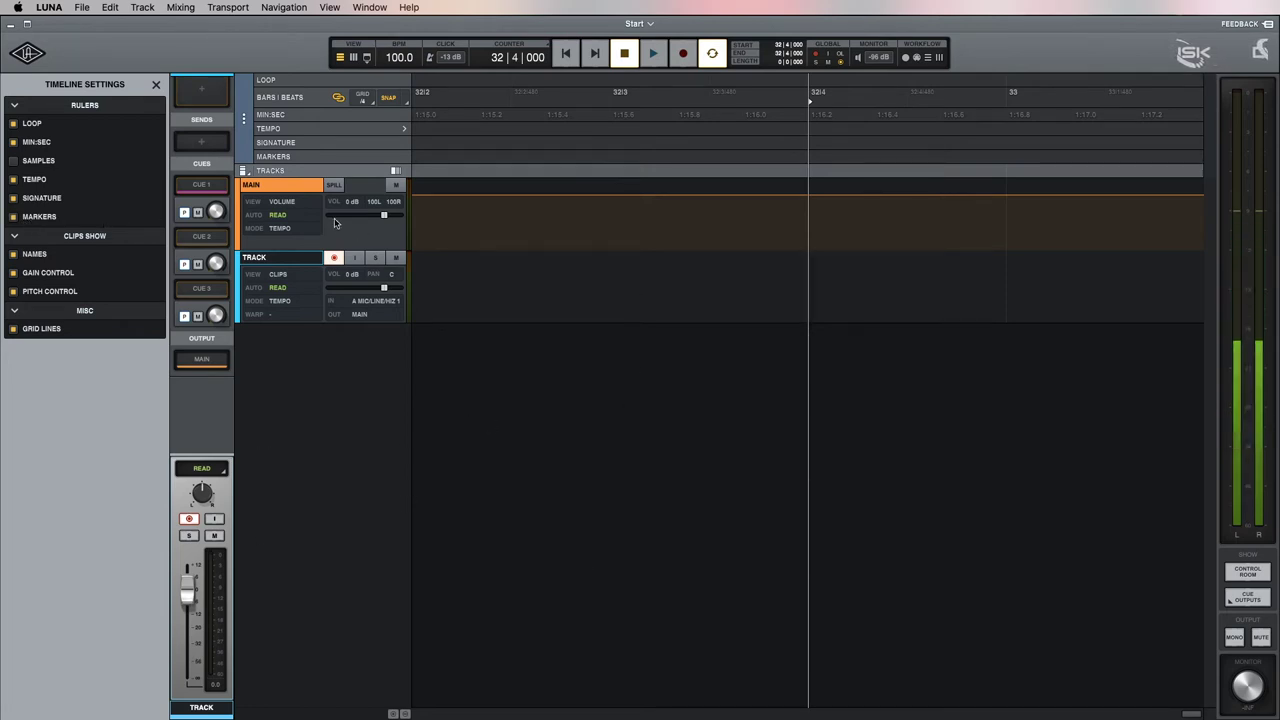
- Disarm recording on the audio track and place the Drums audio file on it, starting at bar 32 beat 2
click(334, 257)
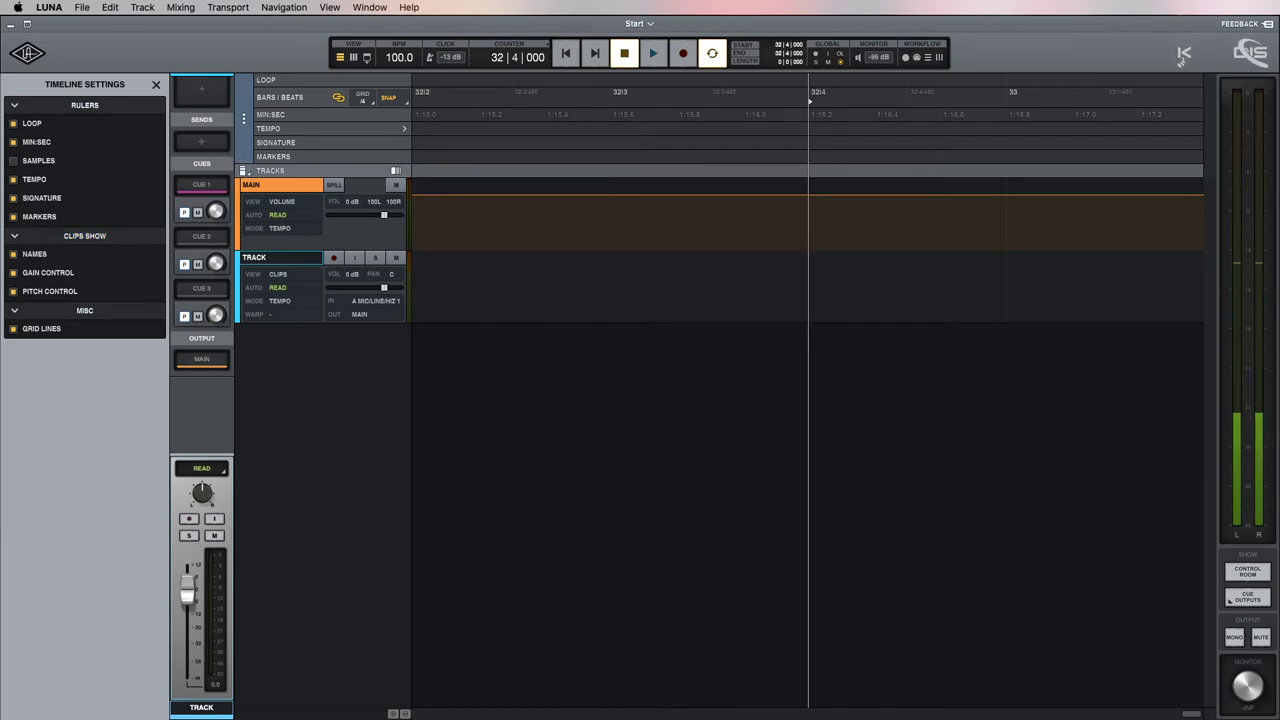
drag(594, 277, 440, 295)
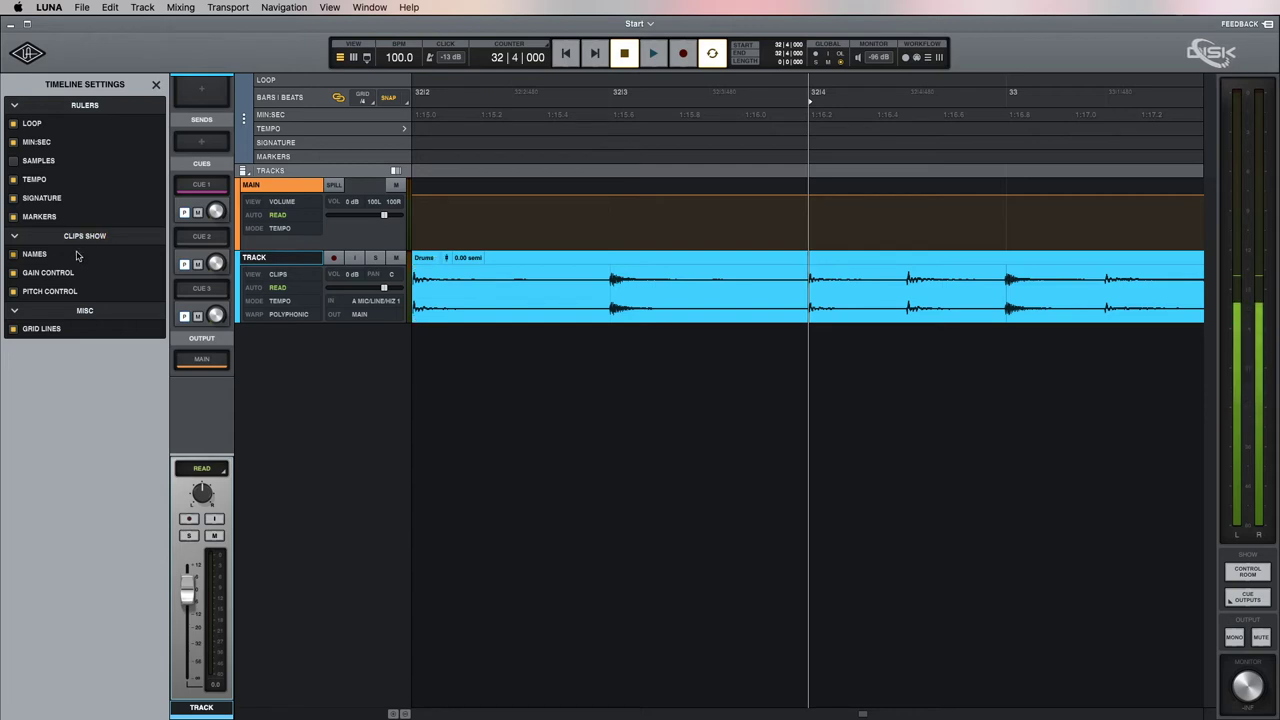
- Try out the clip name and gain control display options, and raise the Drums clip's gain to 1.7 dB
click(13, 255)
click(13, 255)
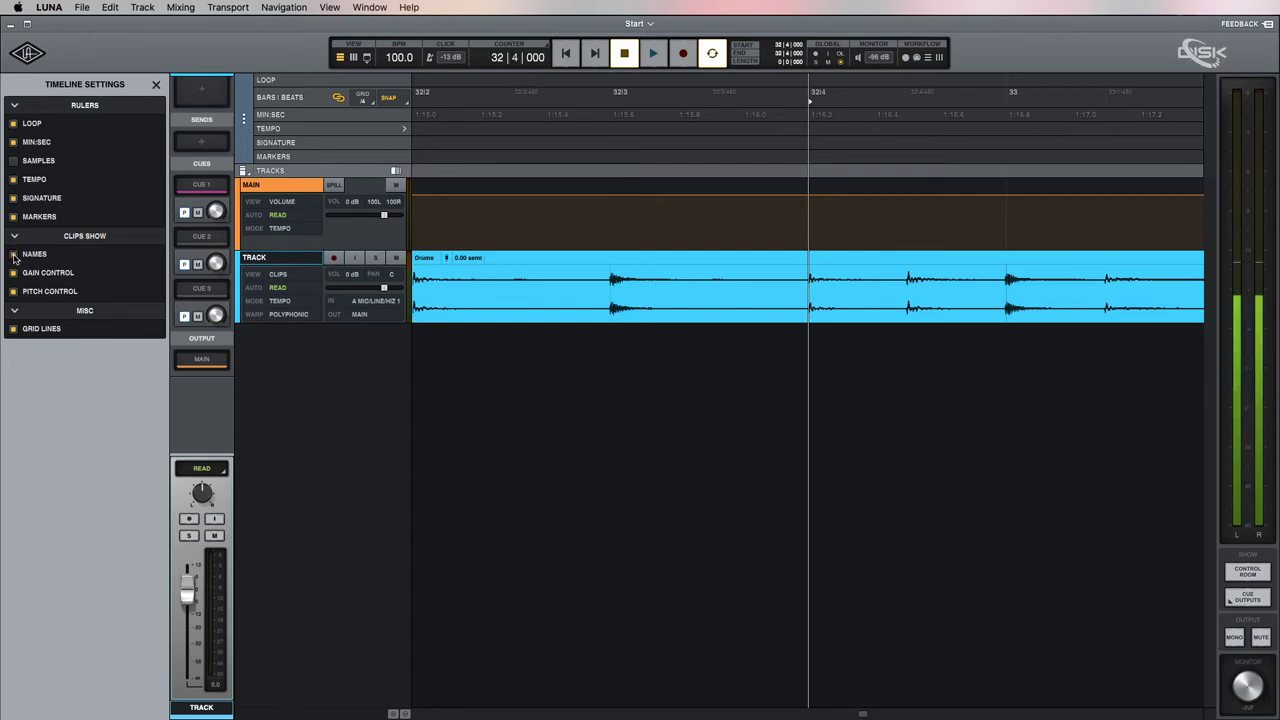
click(13, 276)
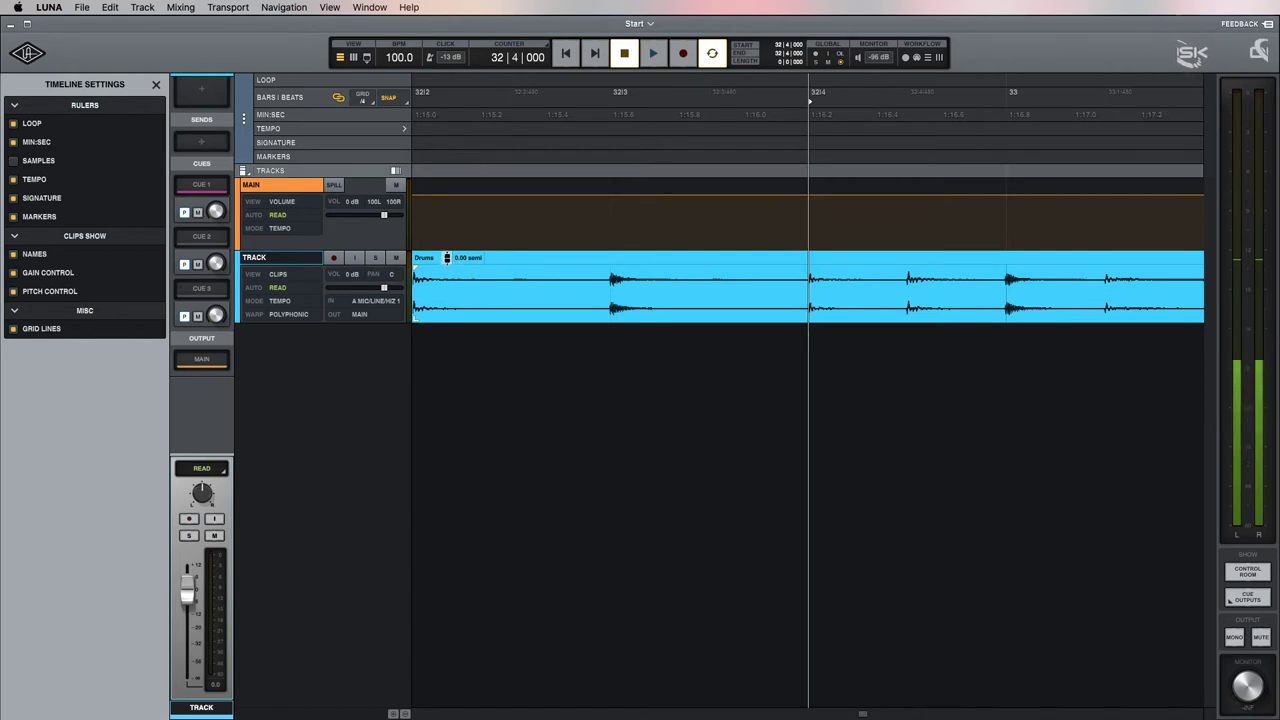
mouse_move(446, 262)
mouse_down()
mouse_move(446, 289)
mouse_move(450, 245)
mouse_up()
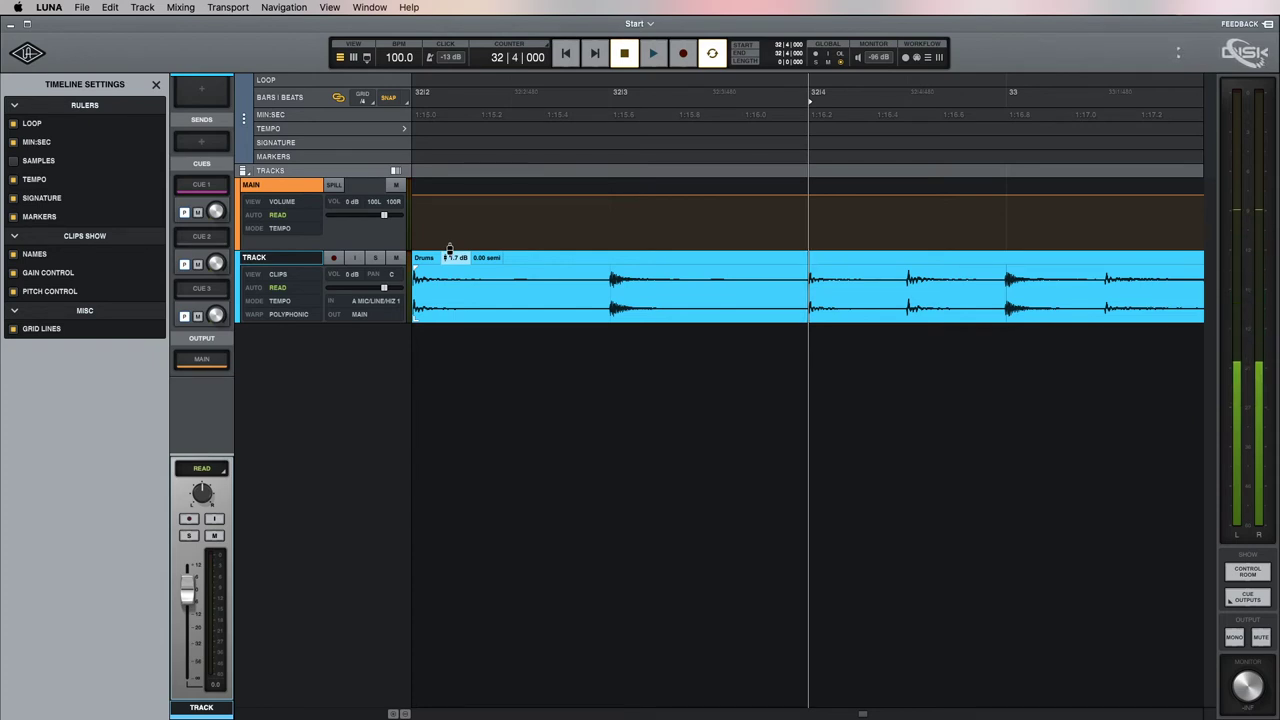
- Move the Drums clip to the beginning of the timeline at bar 1
key(super+minus)
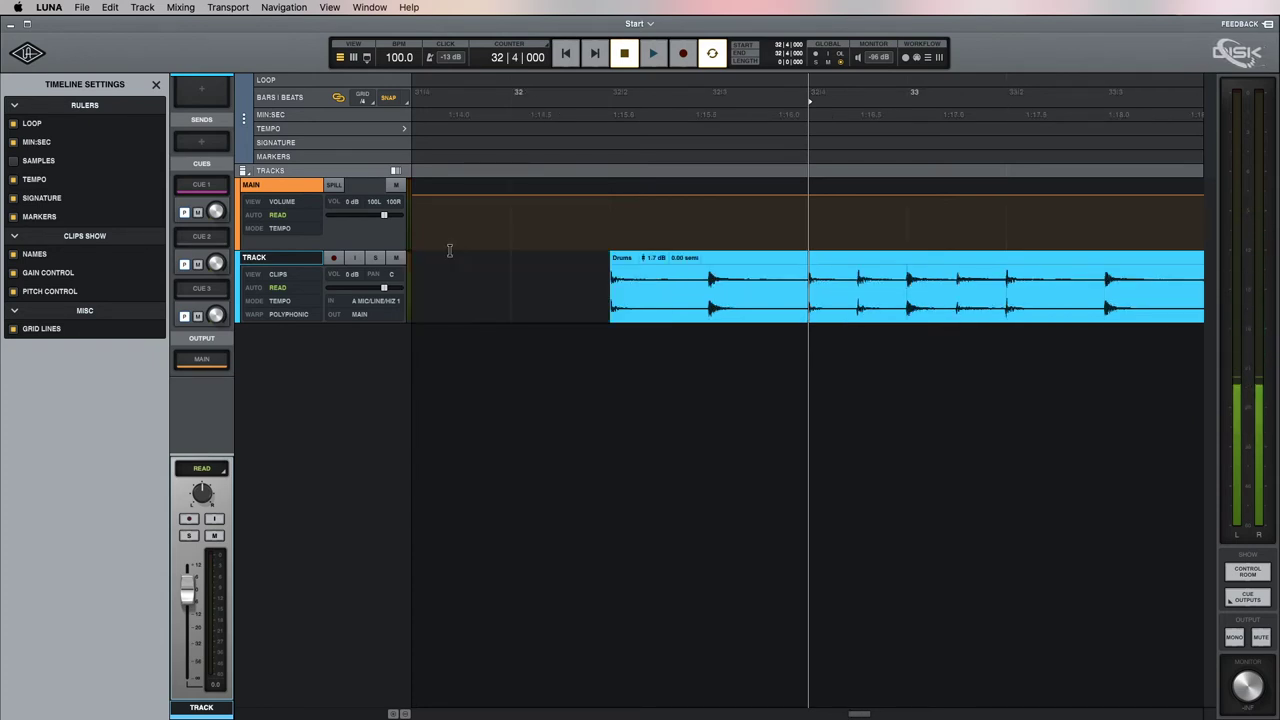
key(super+minus)
key(super+minus)
key(super+minus)
key(super+minus)
key(super+minus)
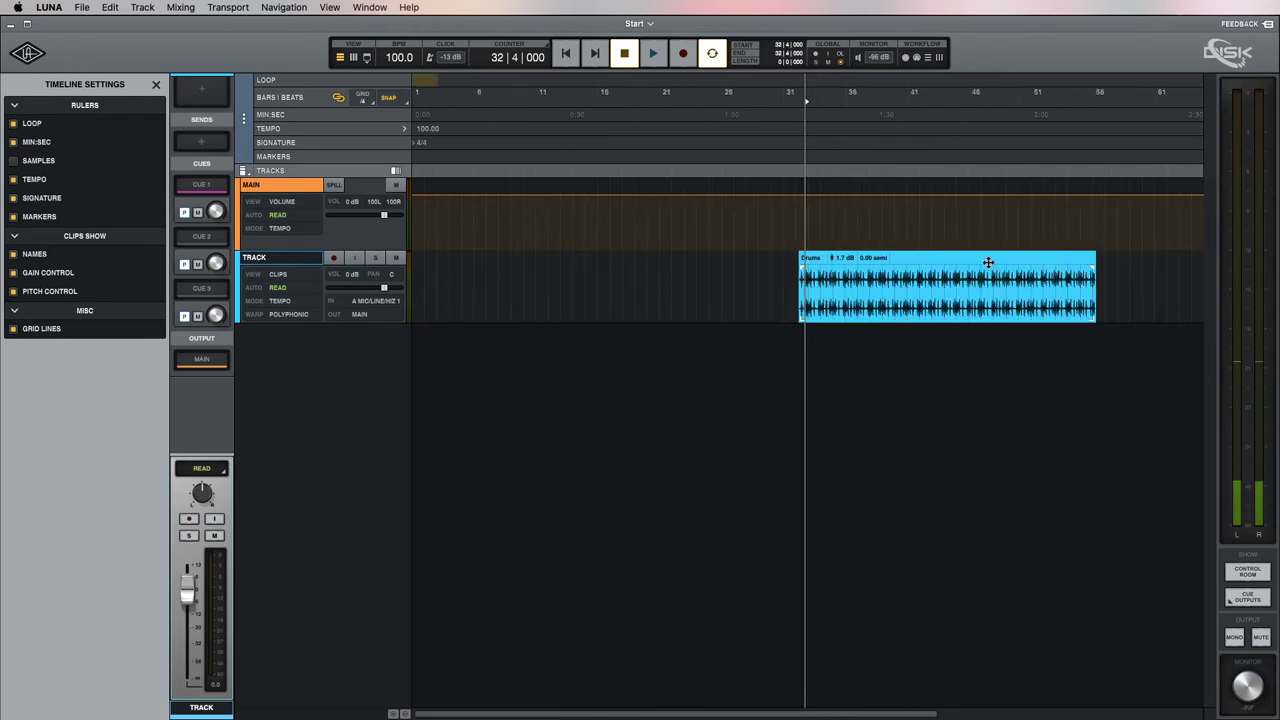
click(963, 257)
drag(959, 258, 570, 262)
- Play the Drums clip, remove the Brigade Chorus insert from its track and lower the track volume to -7 dB
key(space)
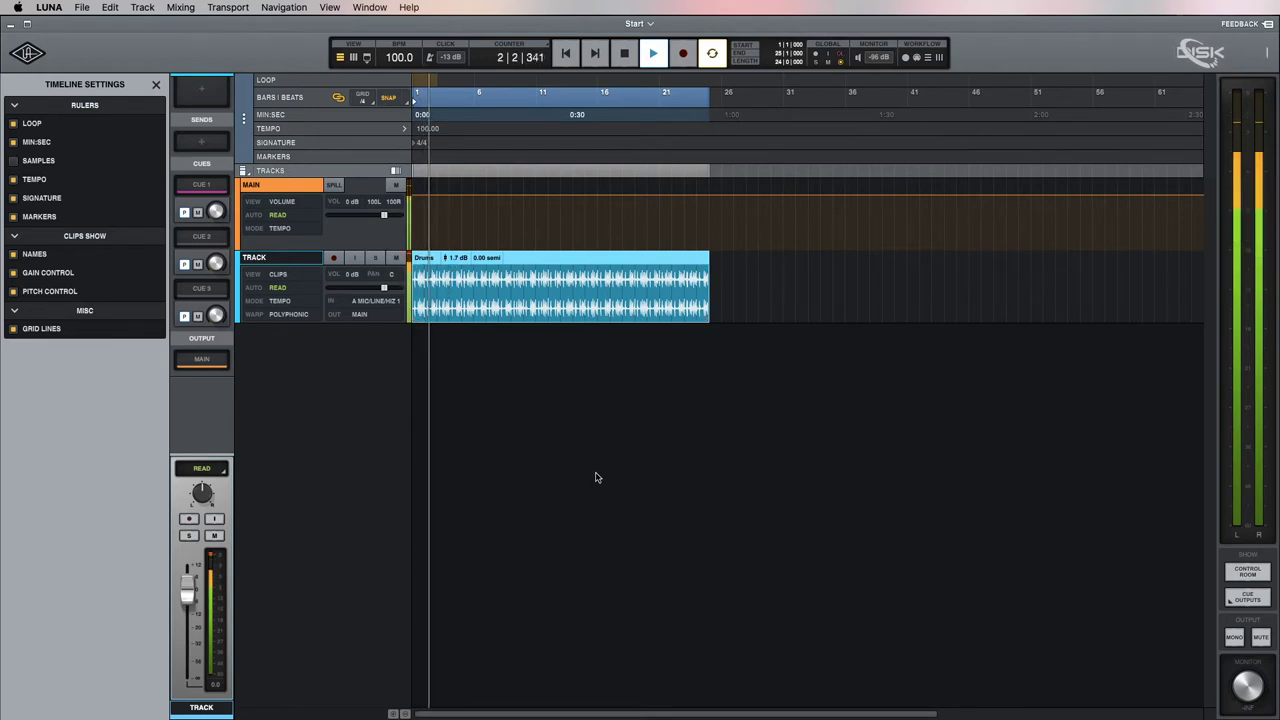
scroll(207, 296, up, 2)
scroll(207, 296, up, 3)
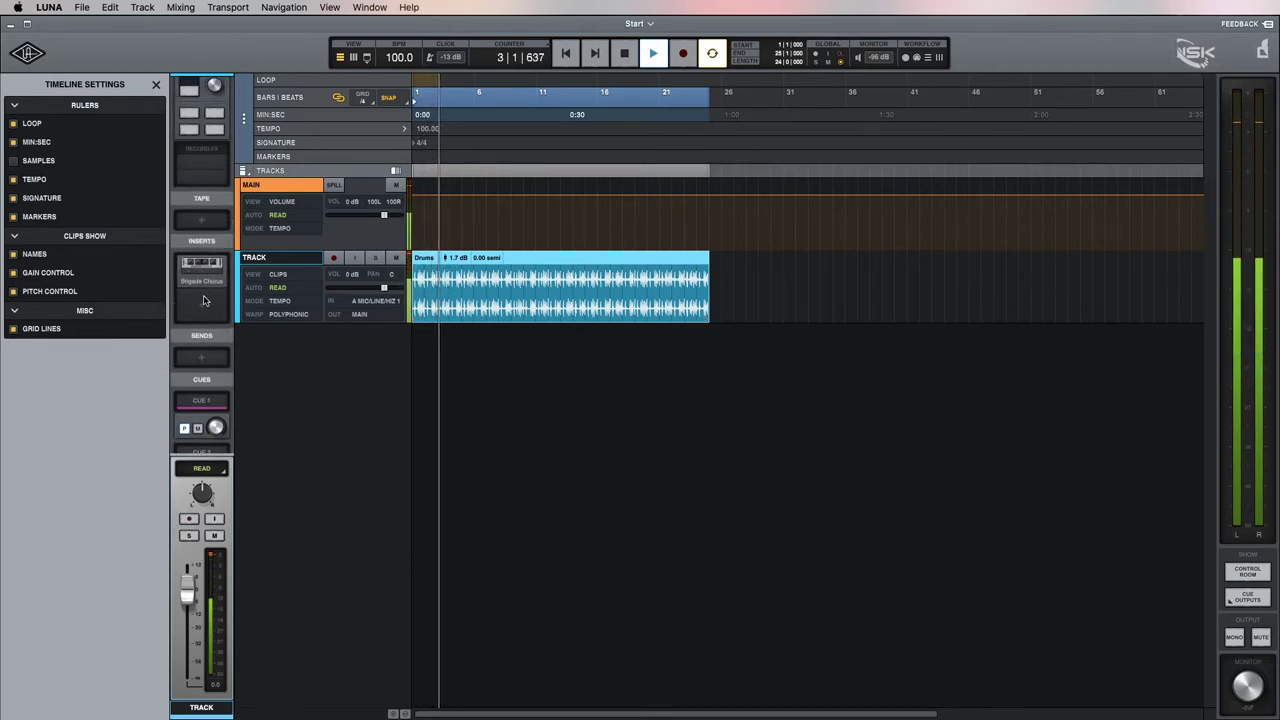
click(218, 285)
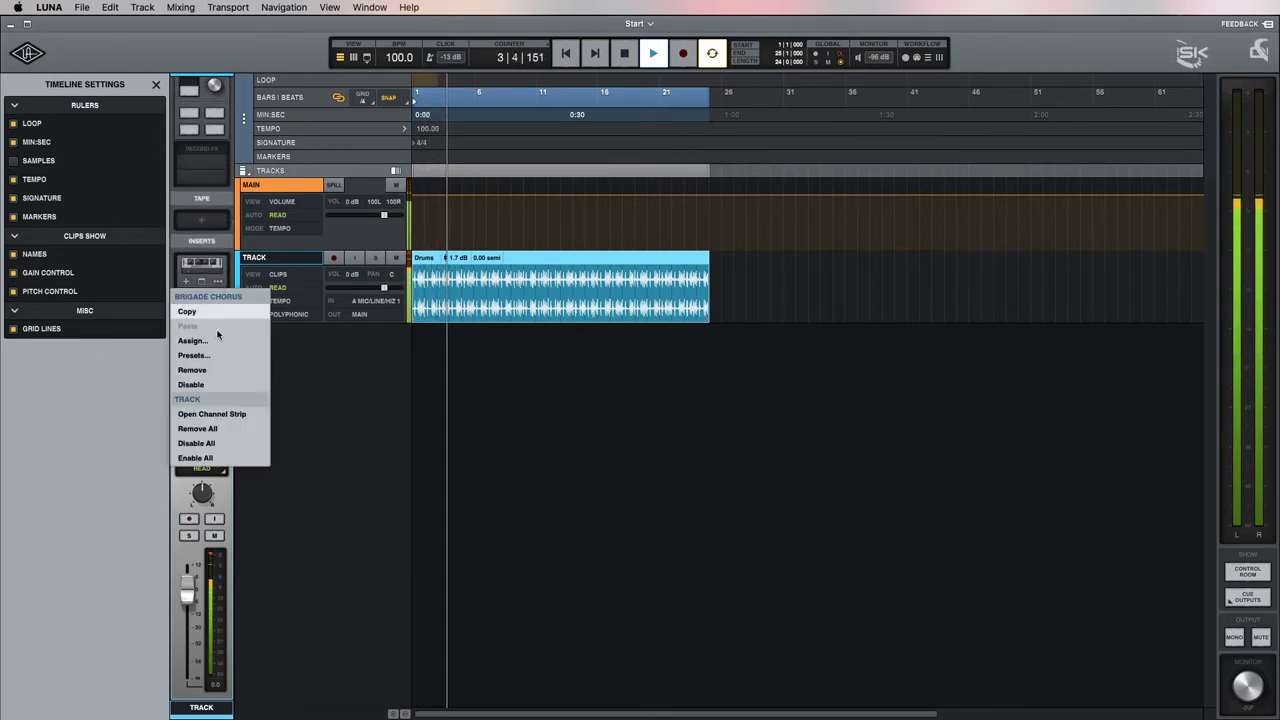
click(215, 380)
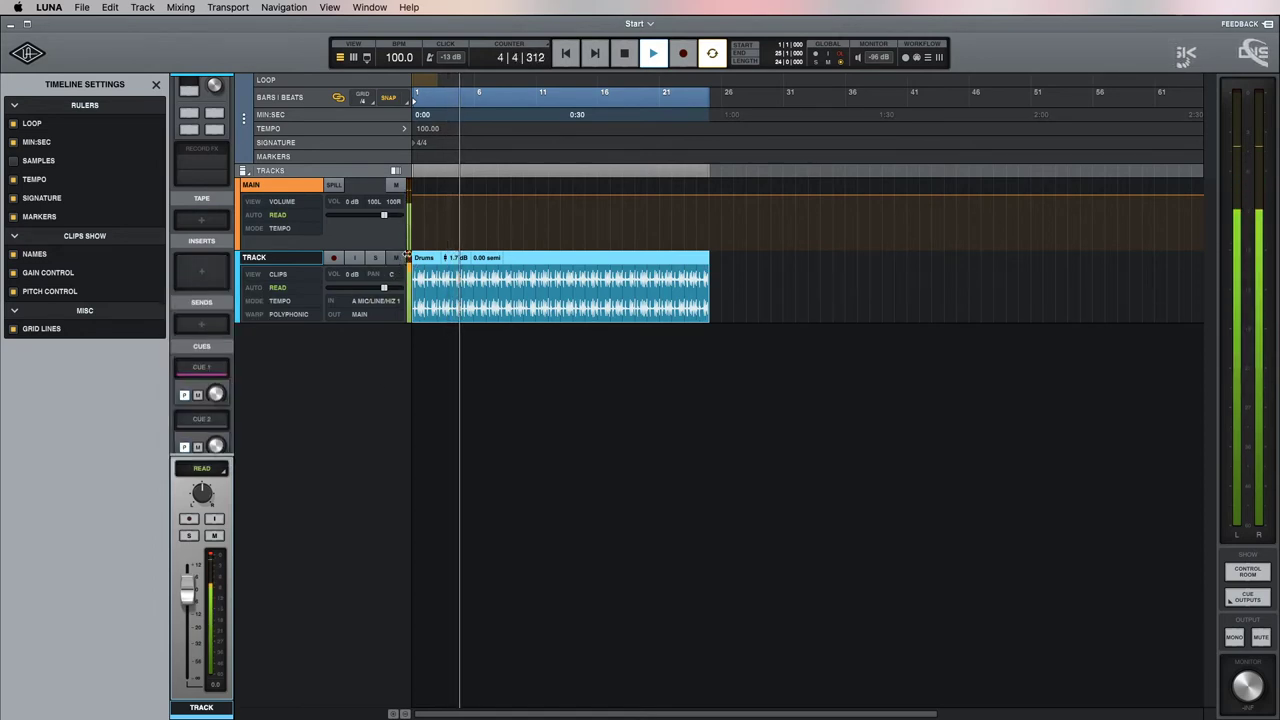
drag(383, 288, 374, 288)
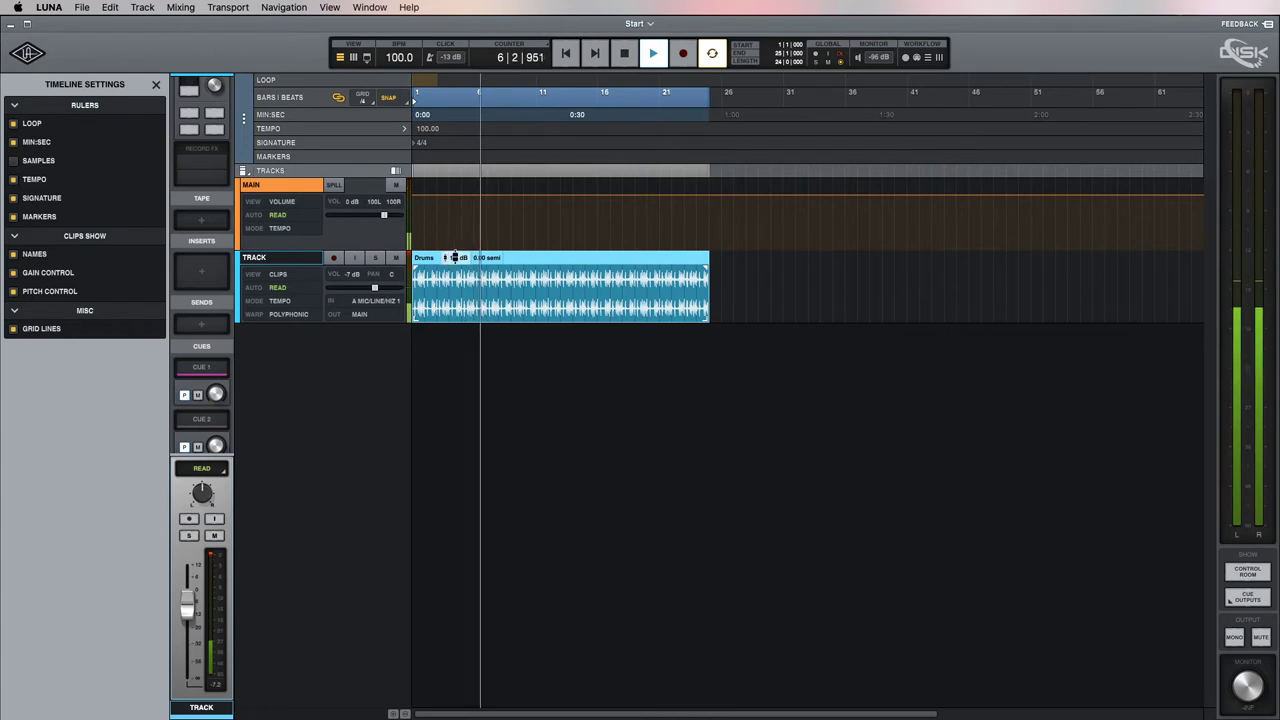
- Set the Drums clip's gain to 2.4 dB and split it into three, with a lower gain on the middle clip, listening from bar 8
drag(455, 258, 552, 285)
key(space)
key(super+e)
click(498, 277)
key(space)
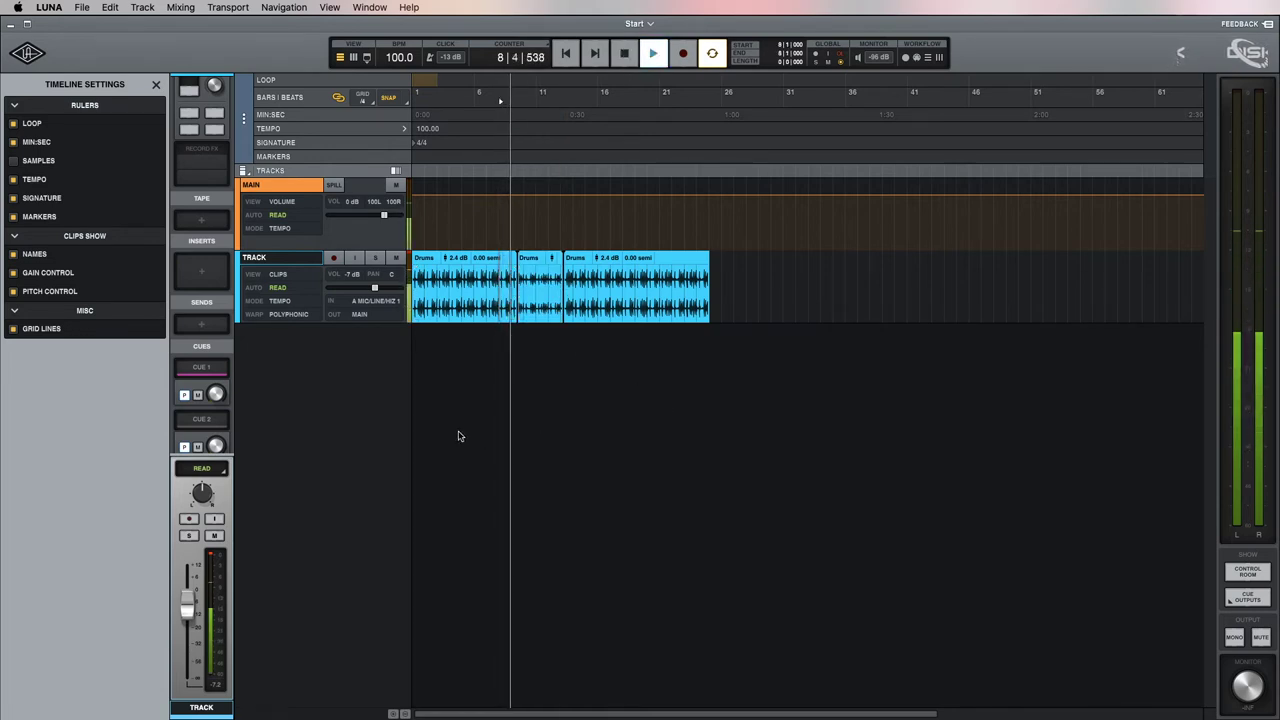
key(space)
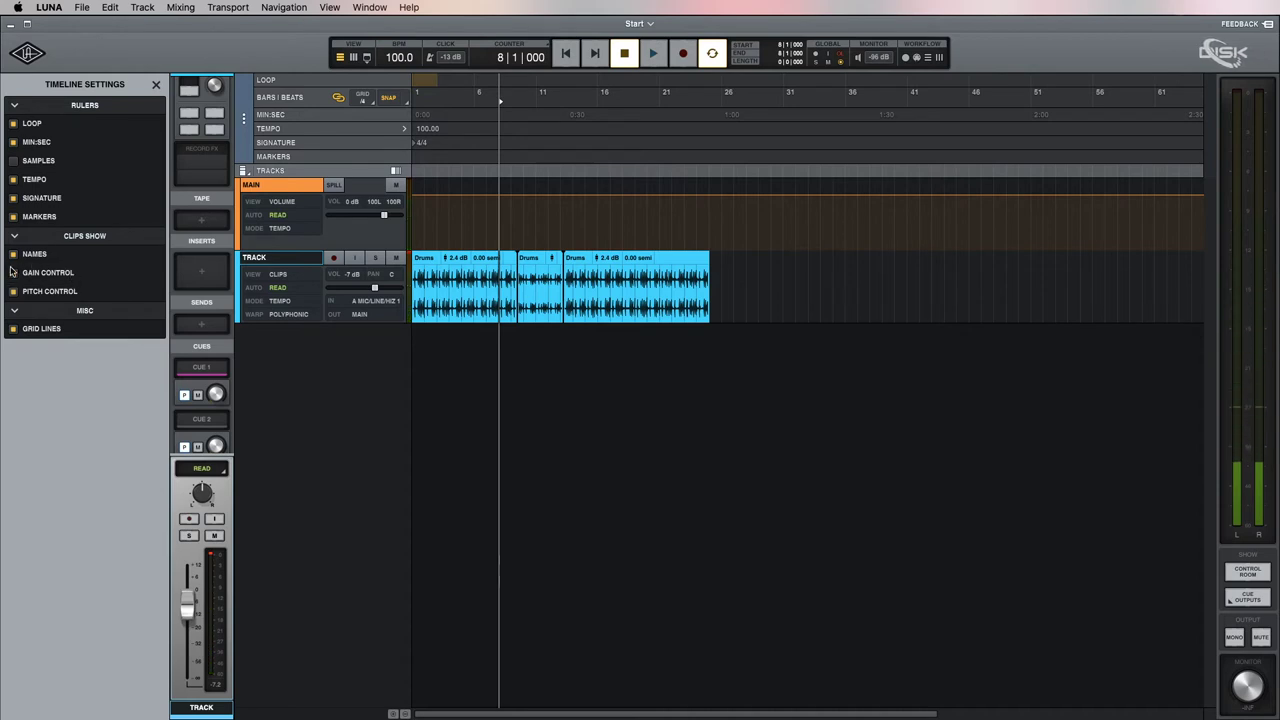
- Hide the clips' gain control in the timeline settings and show it again
click(13, 273)
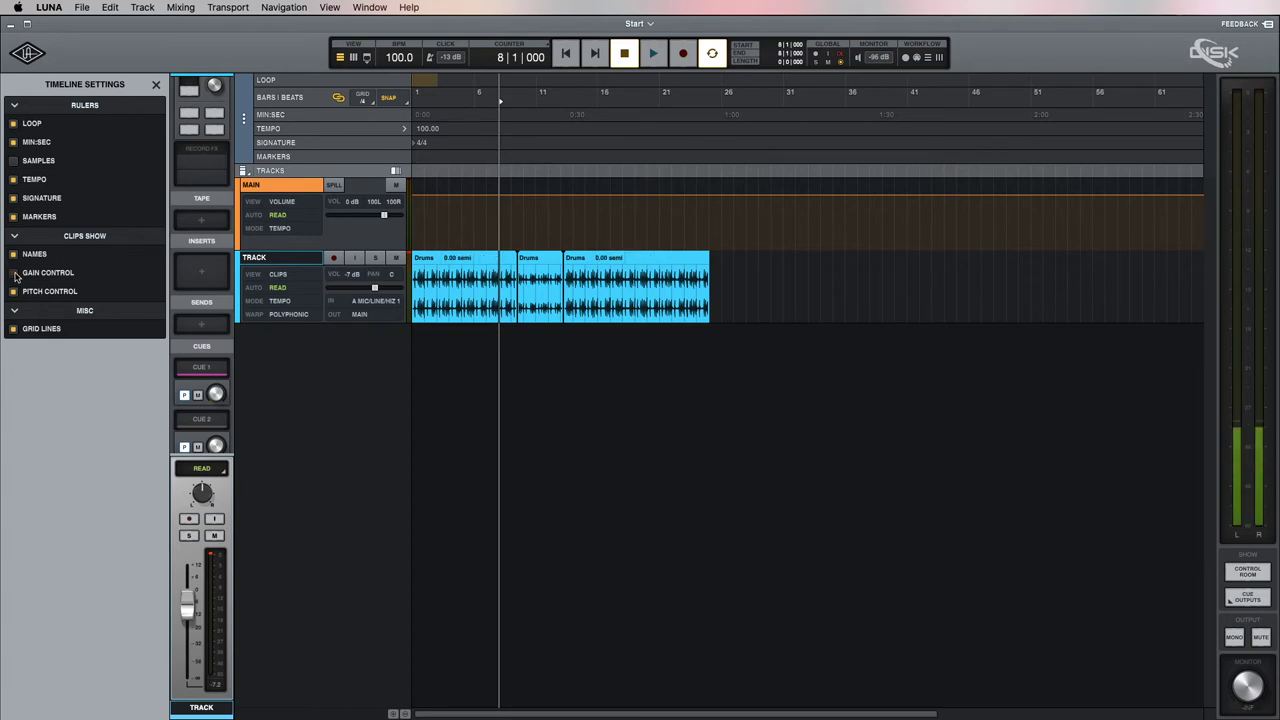
click(13, 273)
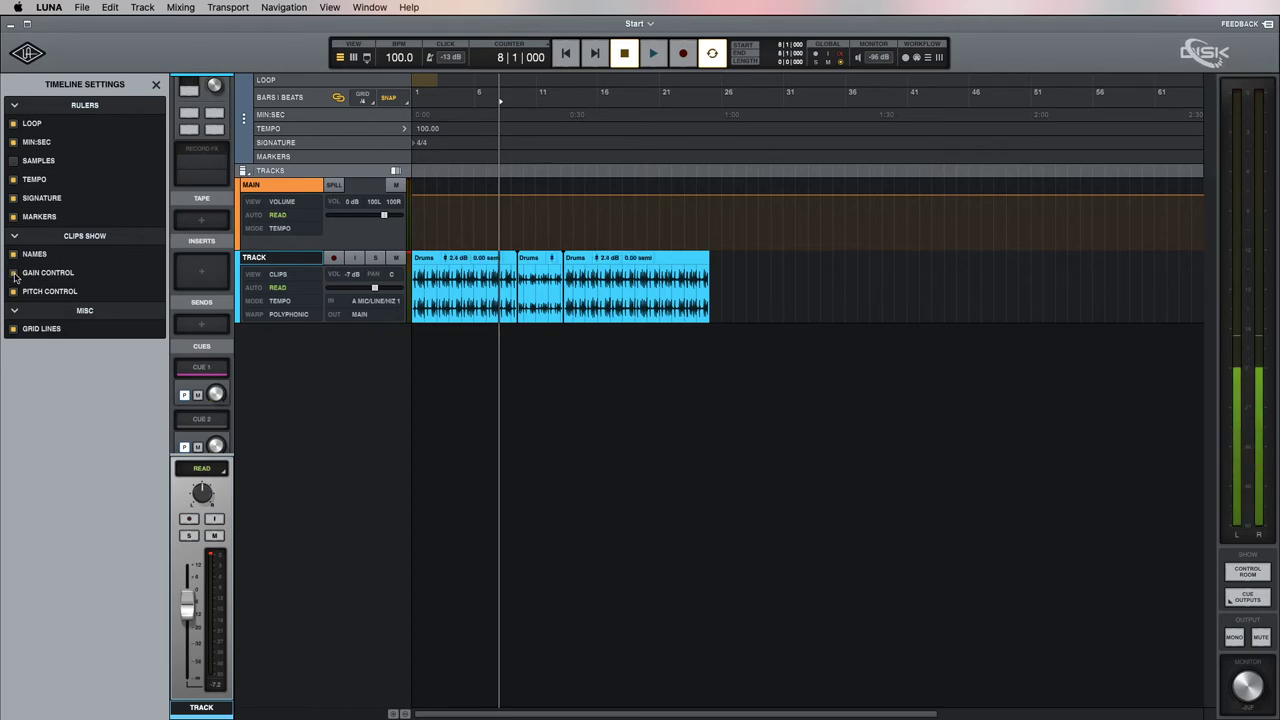
click(13, 273)
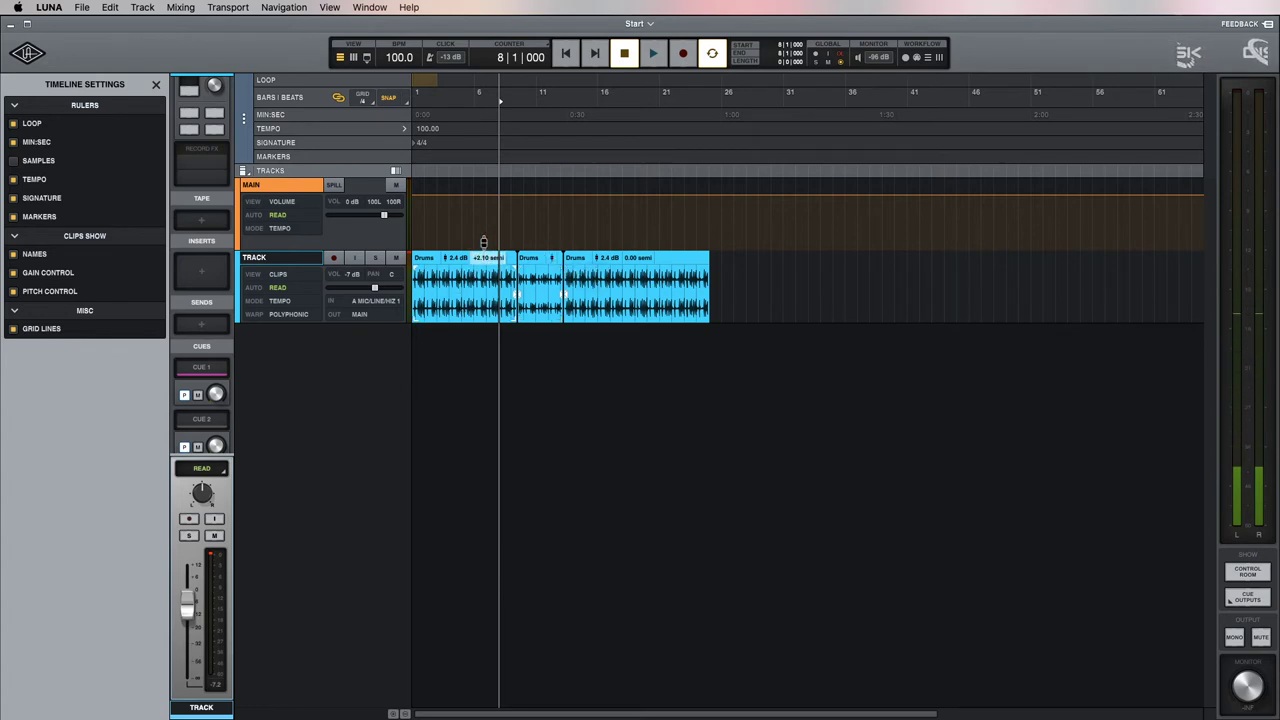
- Raise the first Drums clip's pitch by about 2 semitones and listen to it from bar 1
drag(483, 240, 483, 243)
click(468, 314)
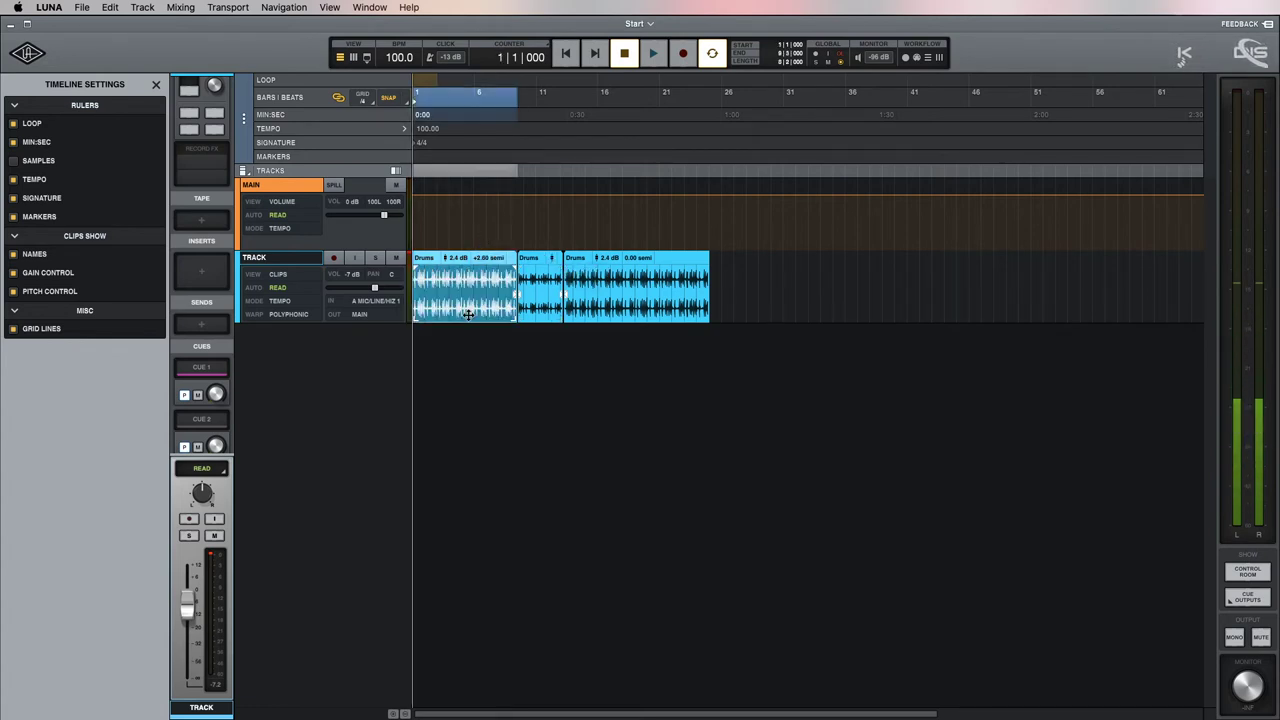
key(space)
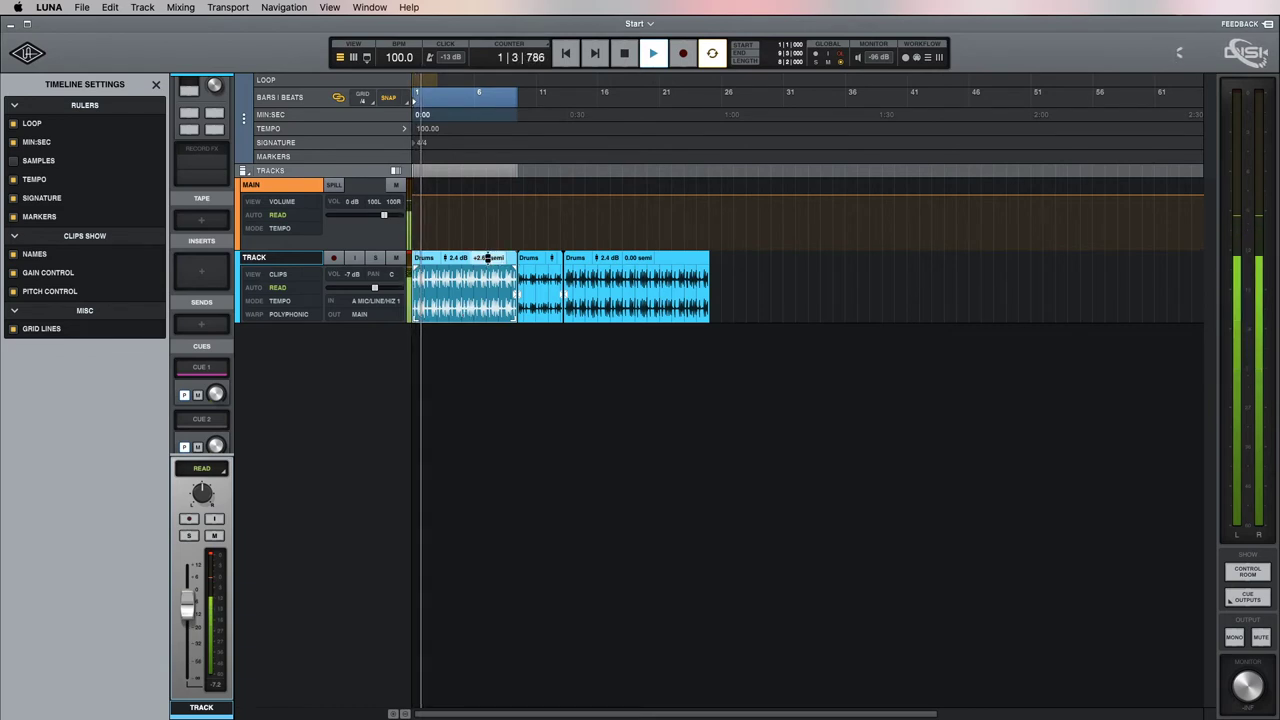
key(space)
- Lower the first Drums clip's pitch to -3.20 semitones and listen to the result
drag(484, 258, 484, 301)
key(space)
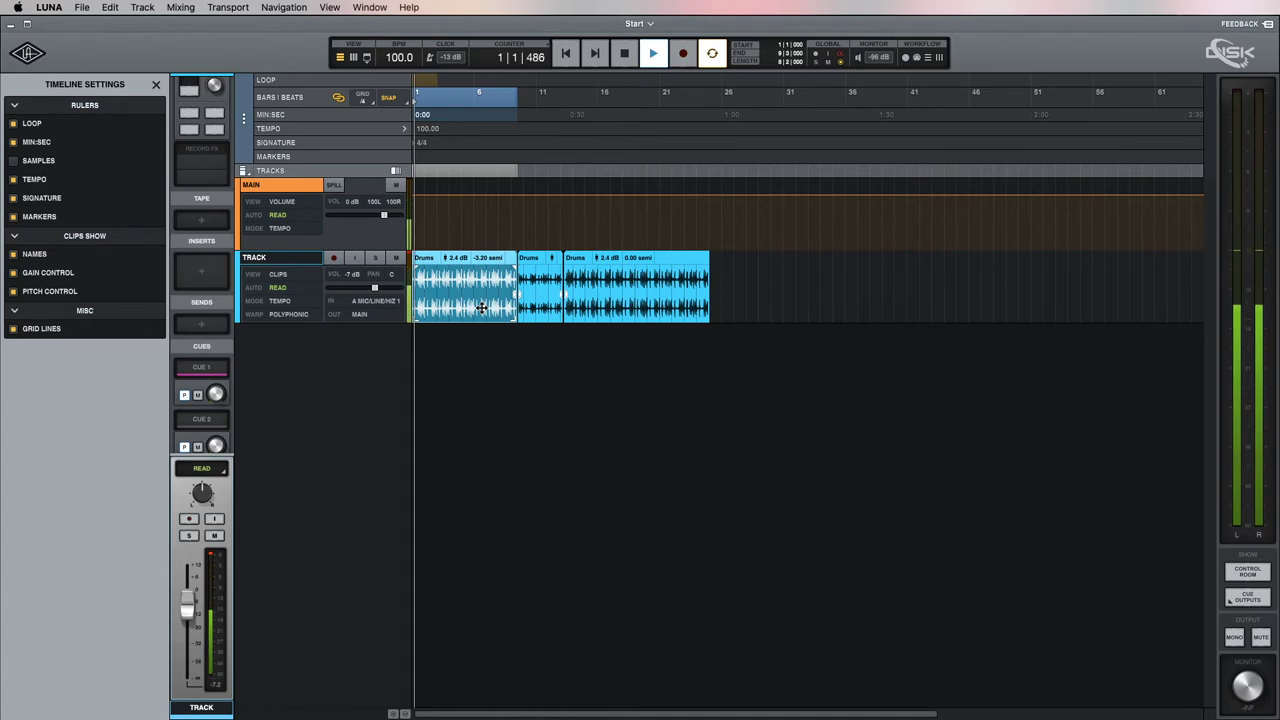
key(space)
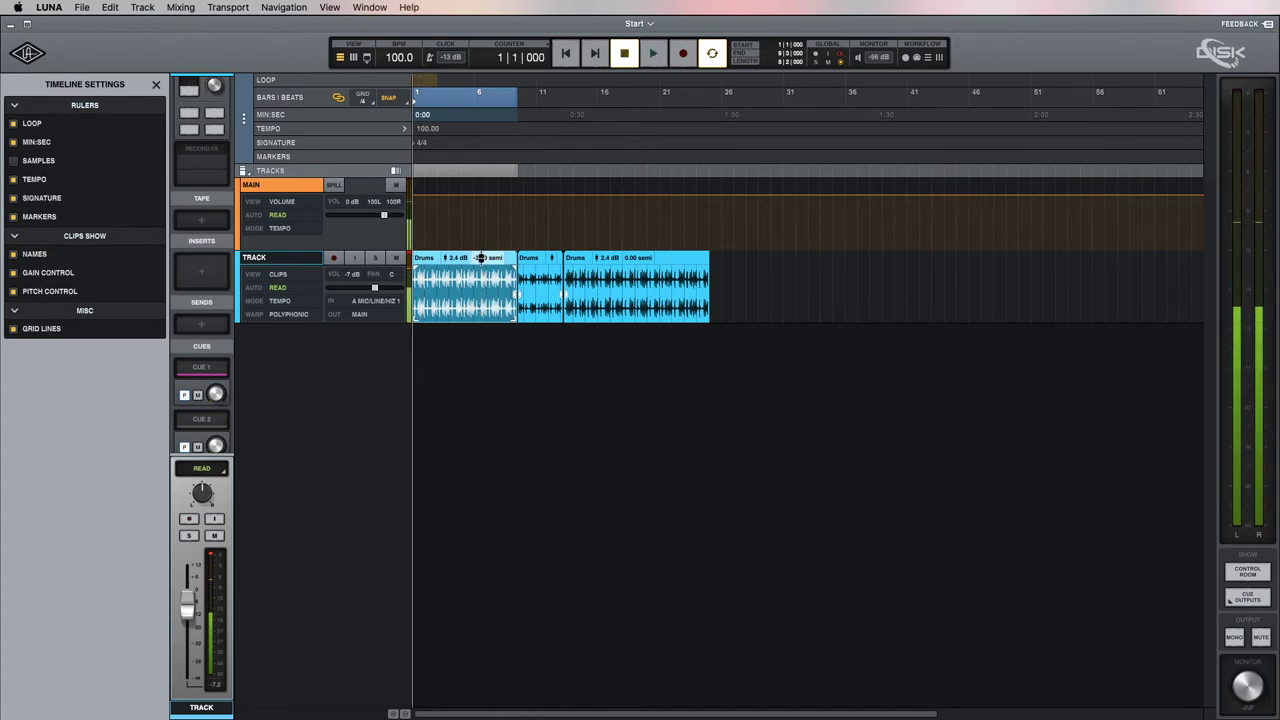
- Enter an exact pitch value of 2 semitones for the first Drums clip and play it
double_click(481, 258)
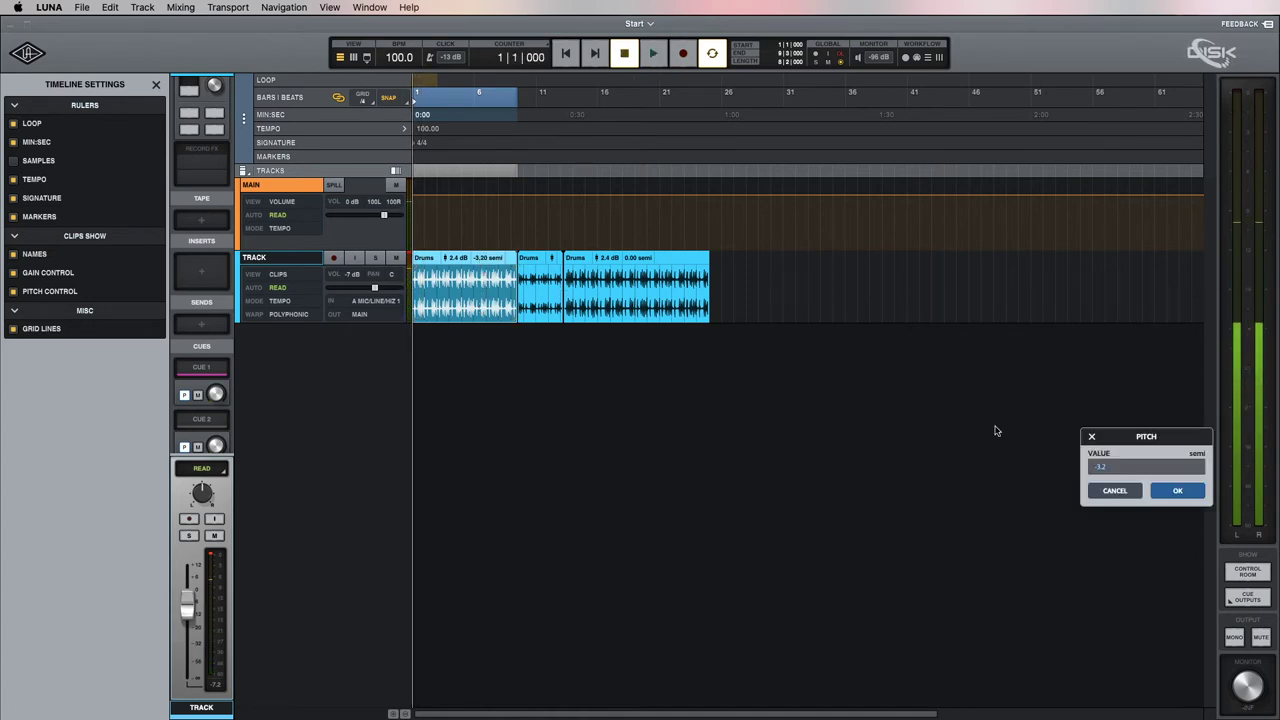
drag(1172, 440, 484, 357)
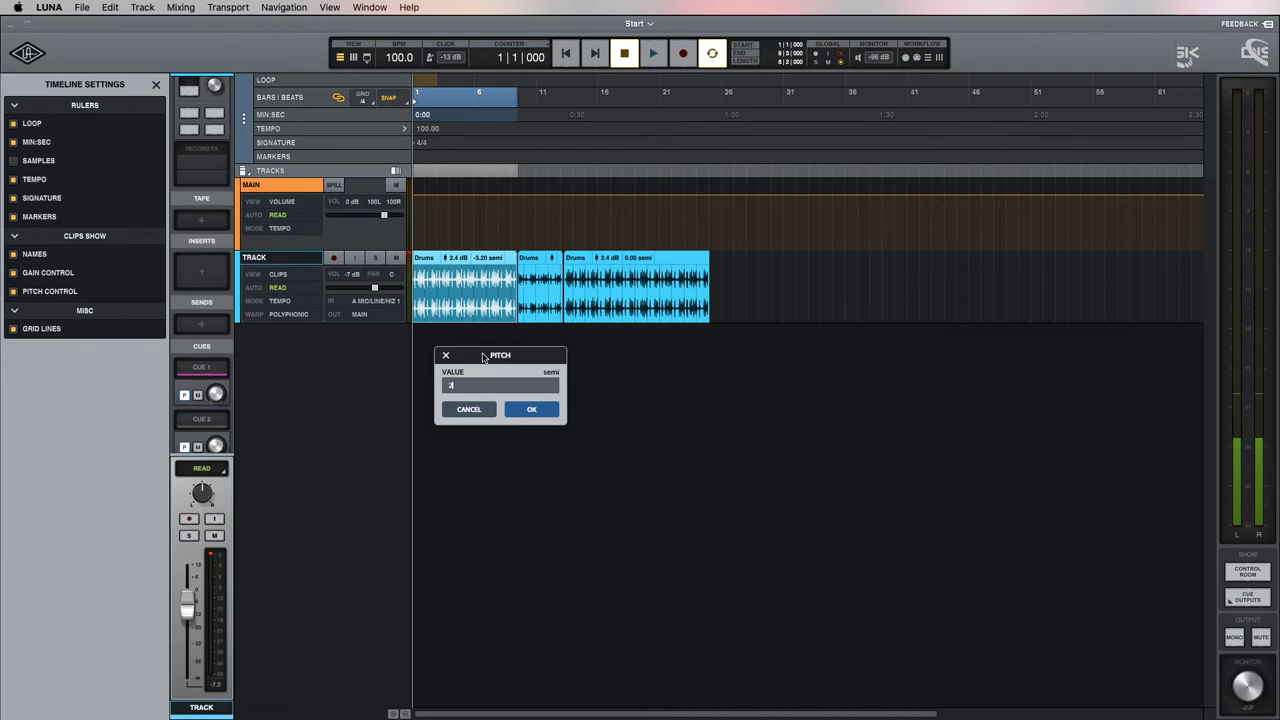
key(Return)
key(space)
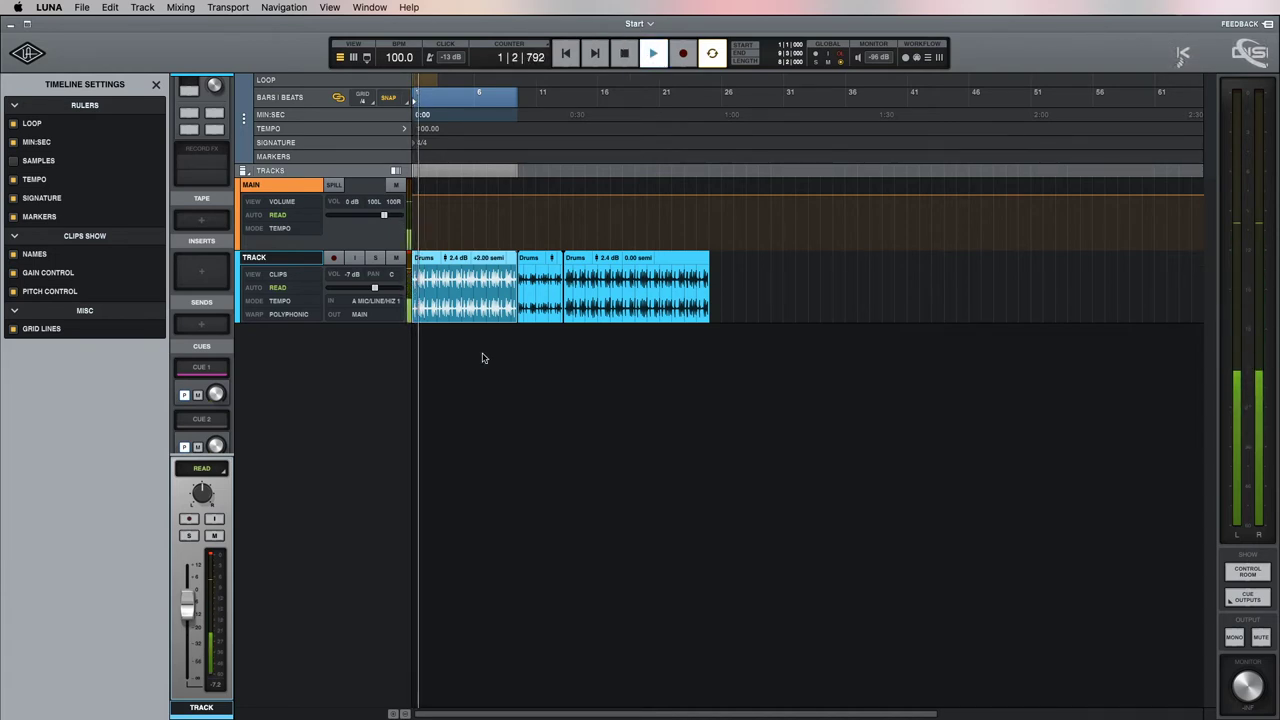
- Reset the first Drums clip's pitch and gain and the third clip's gain to their defaults, and stop playback
alt+click(481, 258)
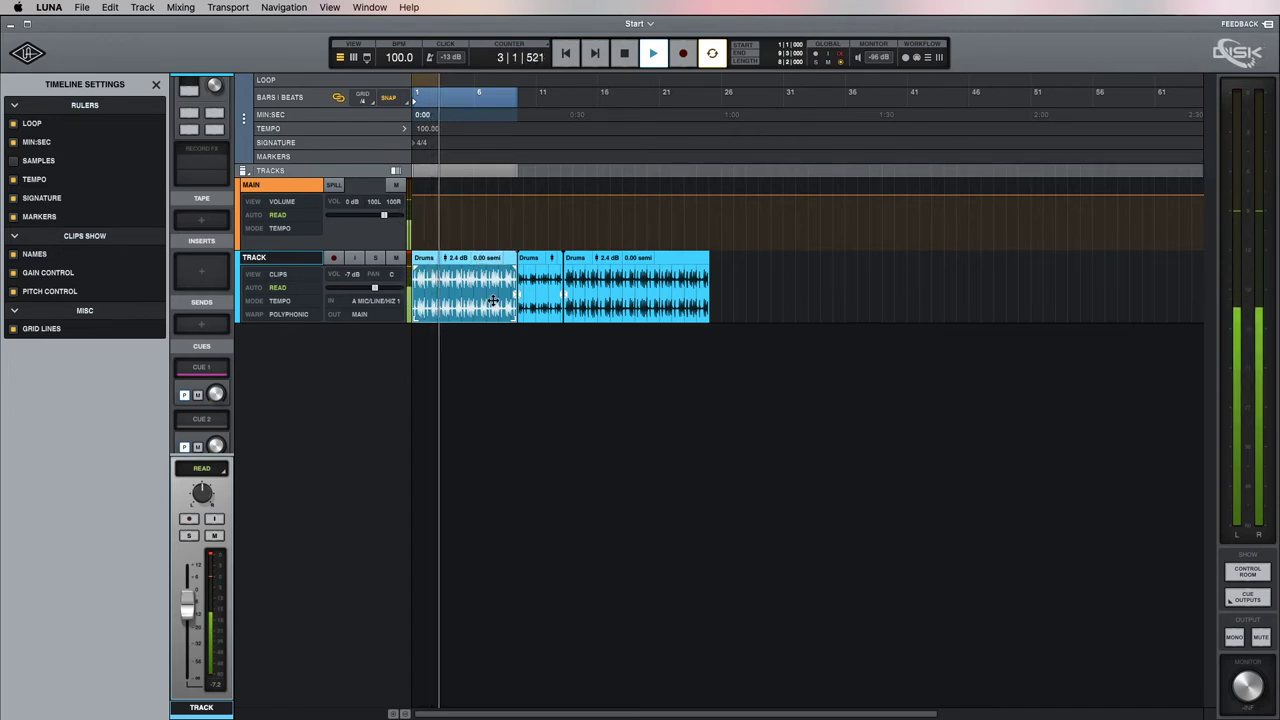
alt+click(458, 258)
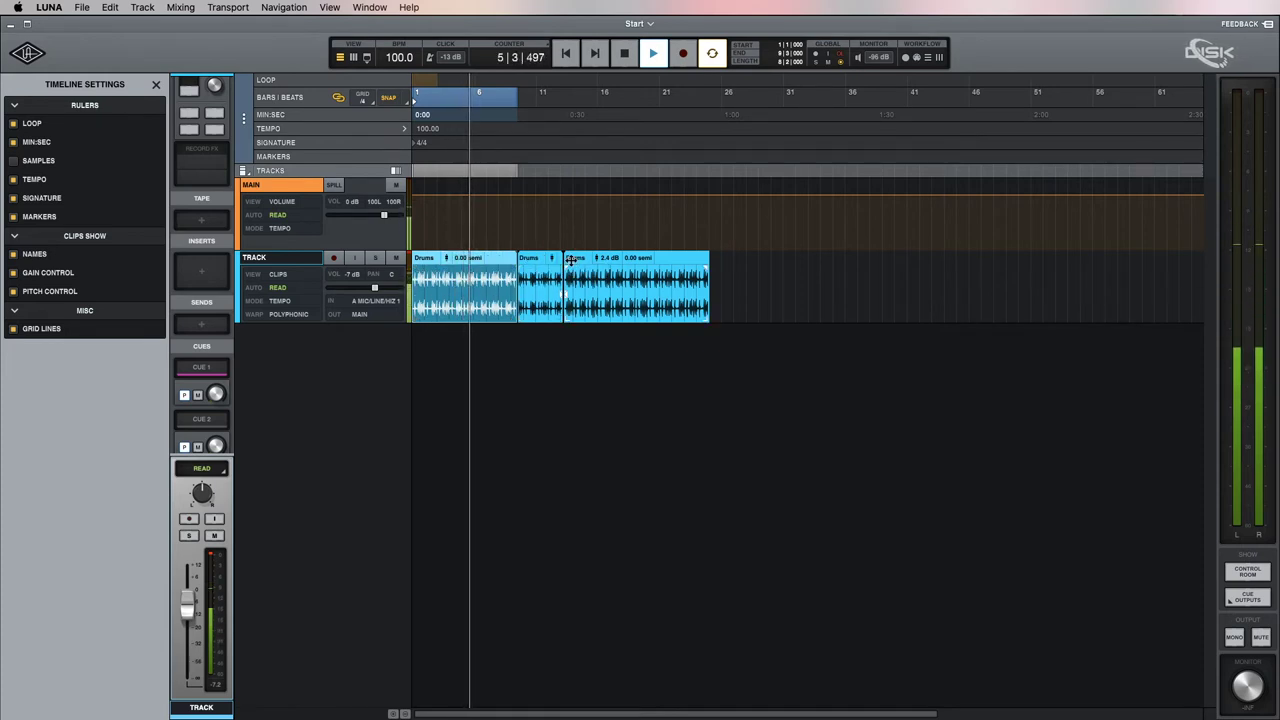
alt+click(607, 258)
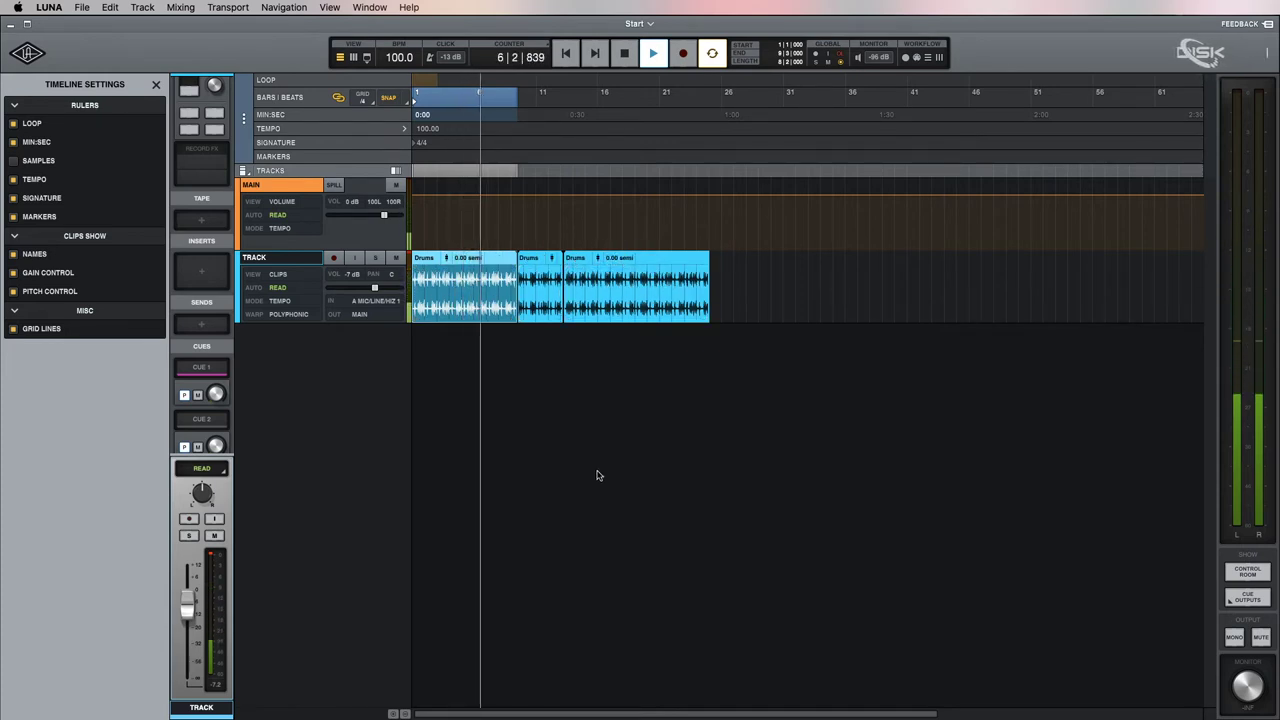
key(space)
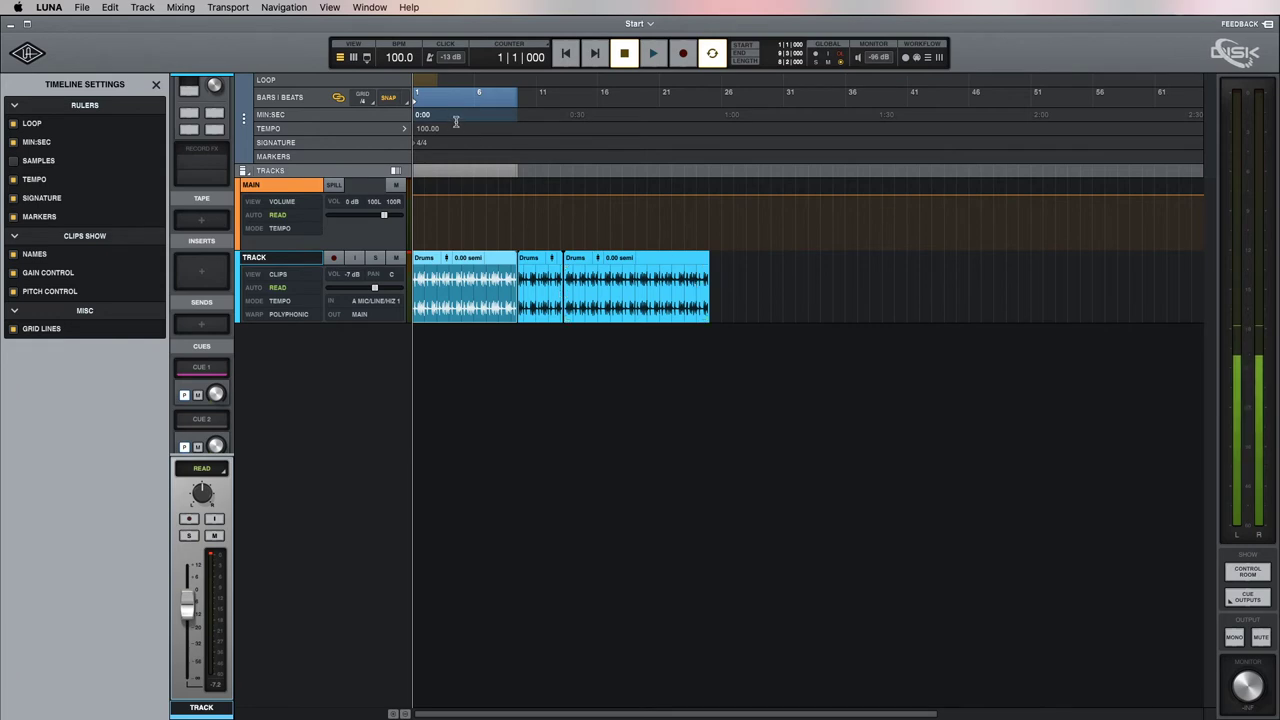
- Select bar 3 on the Main track and place the playhead at bar 3 beat 3
key(super+bracketright)
key(super+bracketright)
key(super+bracketright)
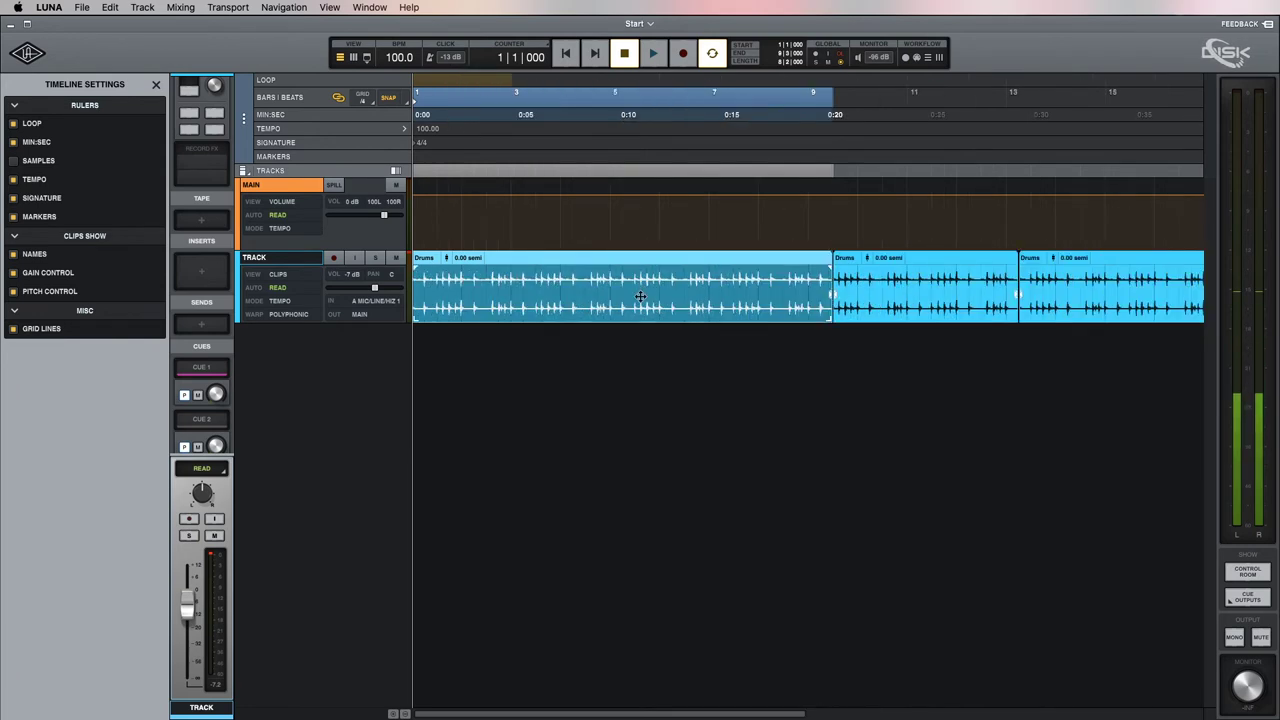
key(super+bracketleft)
key(super+d)
key(super+d)
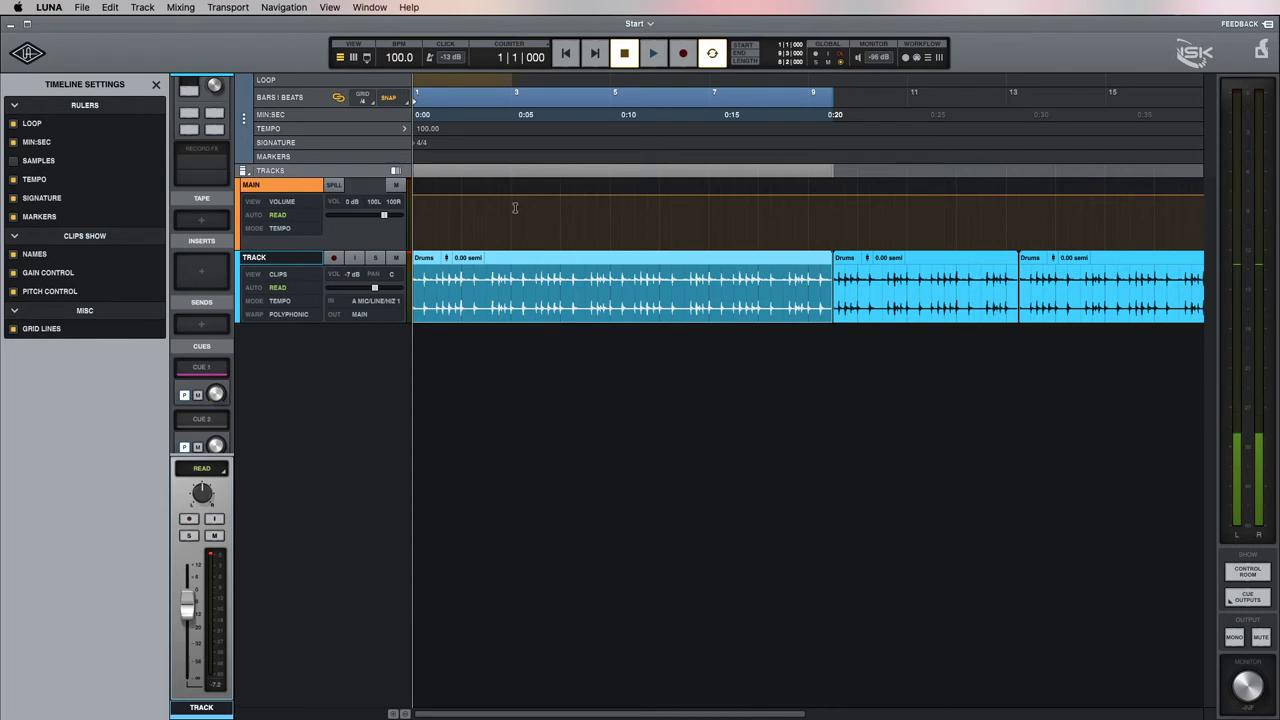
drag(510, 214, 560, 216)
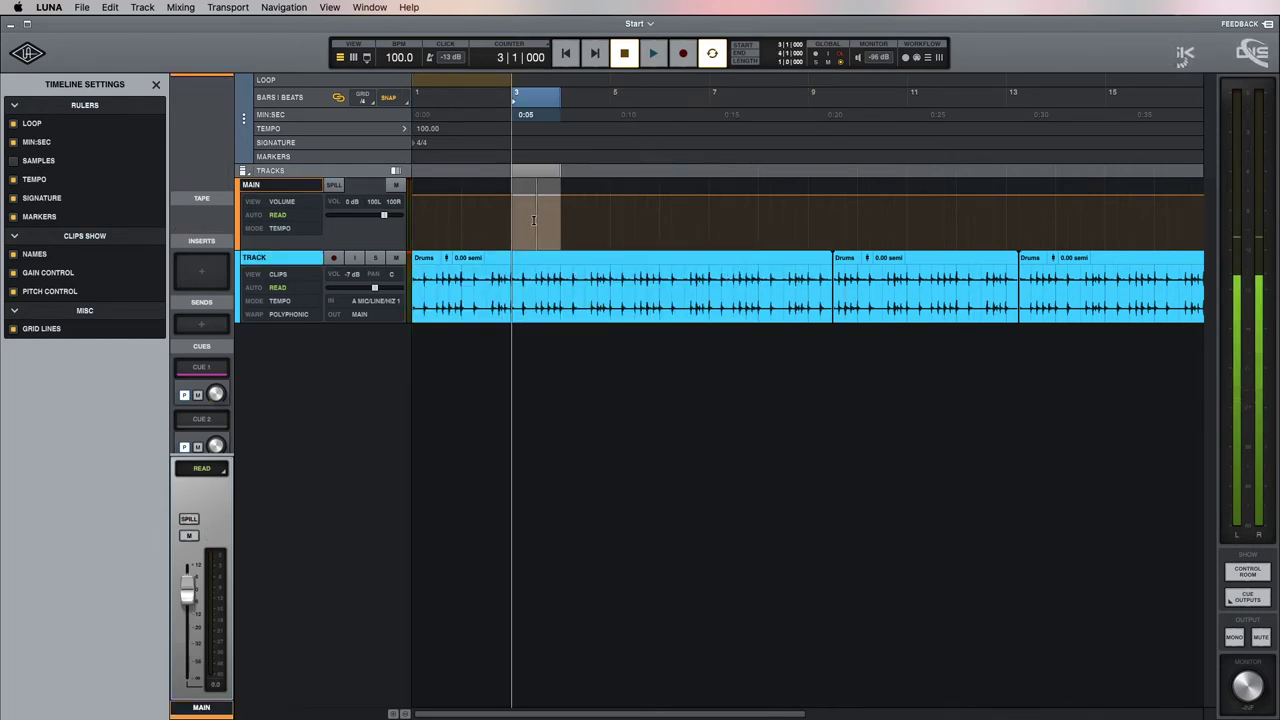
click(537, 215)
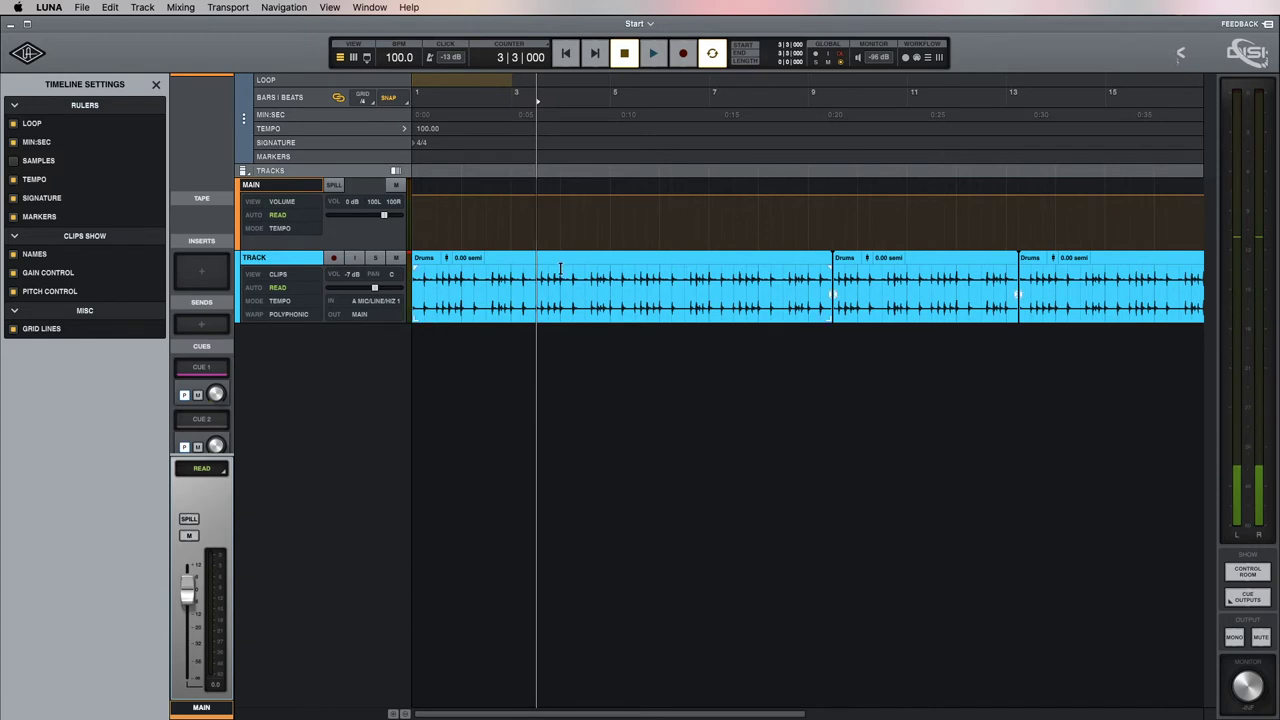
- Look through the grid resolution options and close the timeline settings
key(super+bracketright)
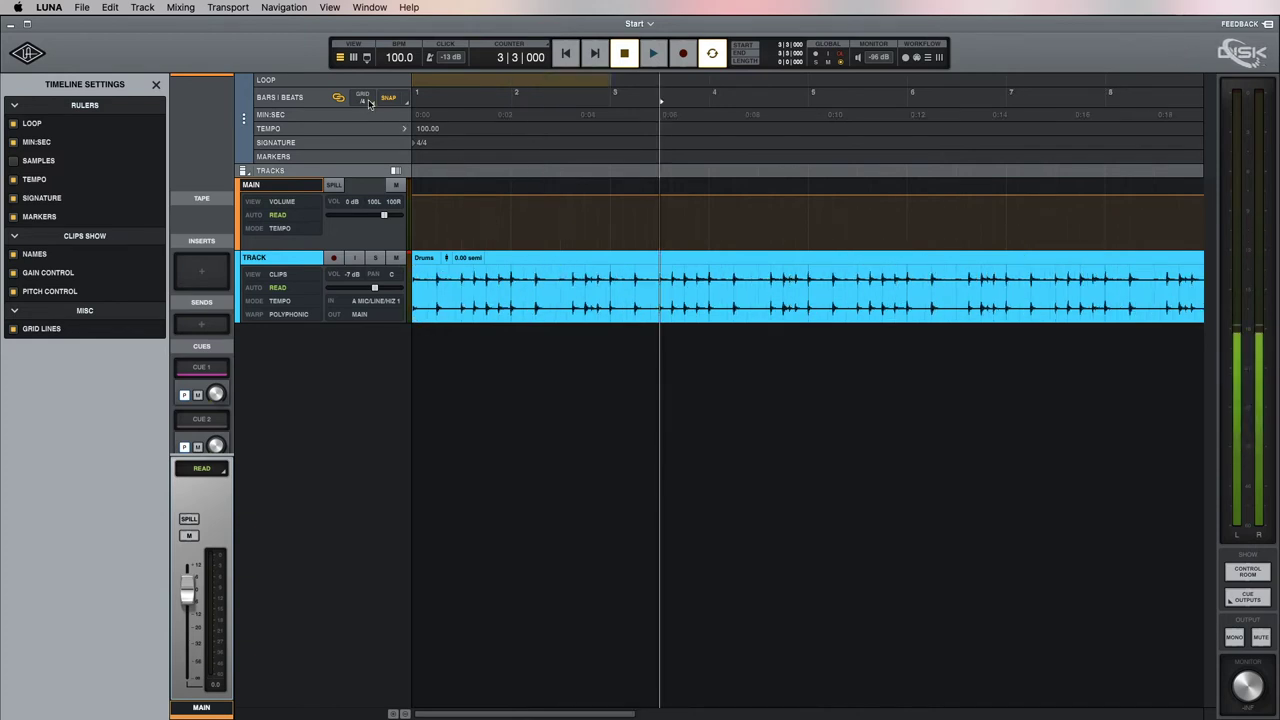
click(363, 98)
click(377, 171)
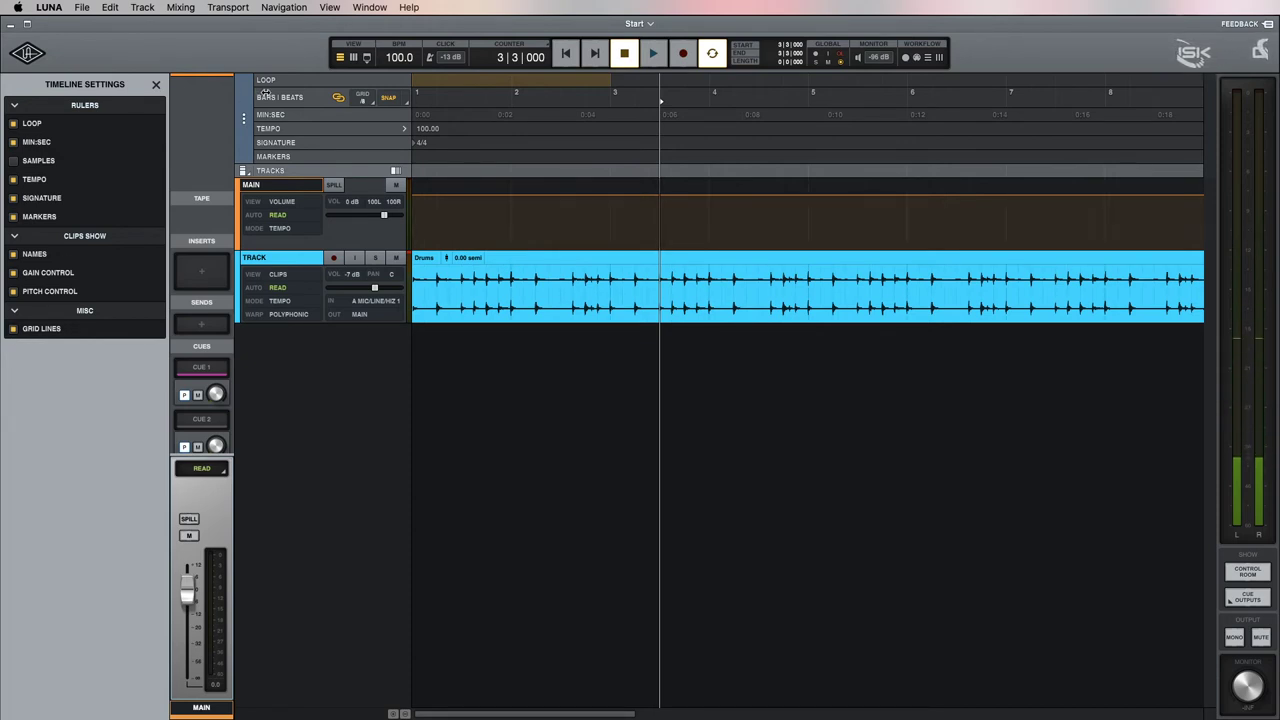
click(156, 85)
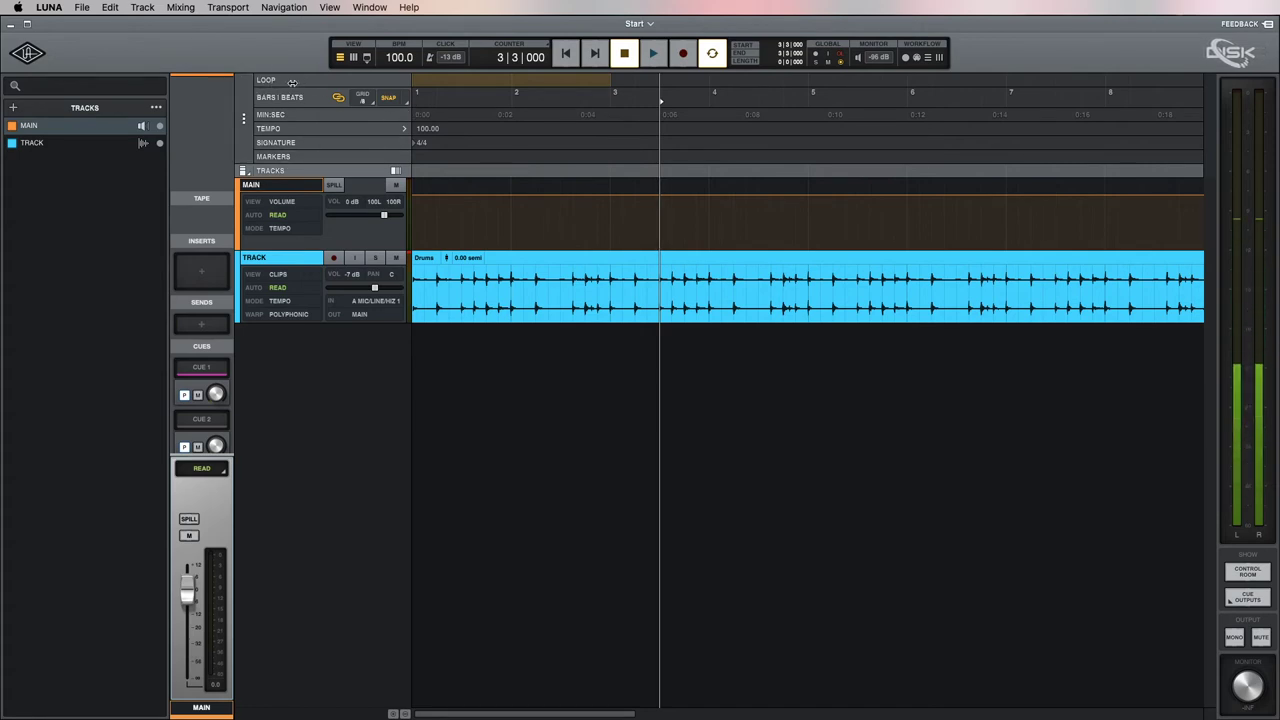
- Set the loop range to bar 4 and briefly play it
mouse_move(710, 81)
mouse_down()
mouse_move(799, 83)
mouse_move(710, 80)
mouse_up()
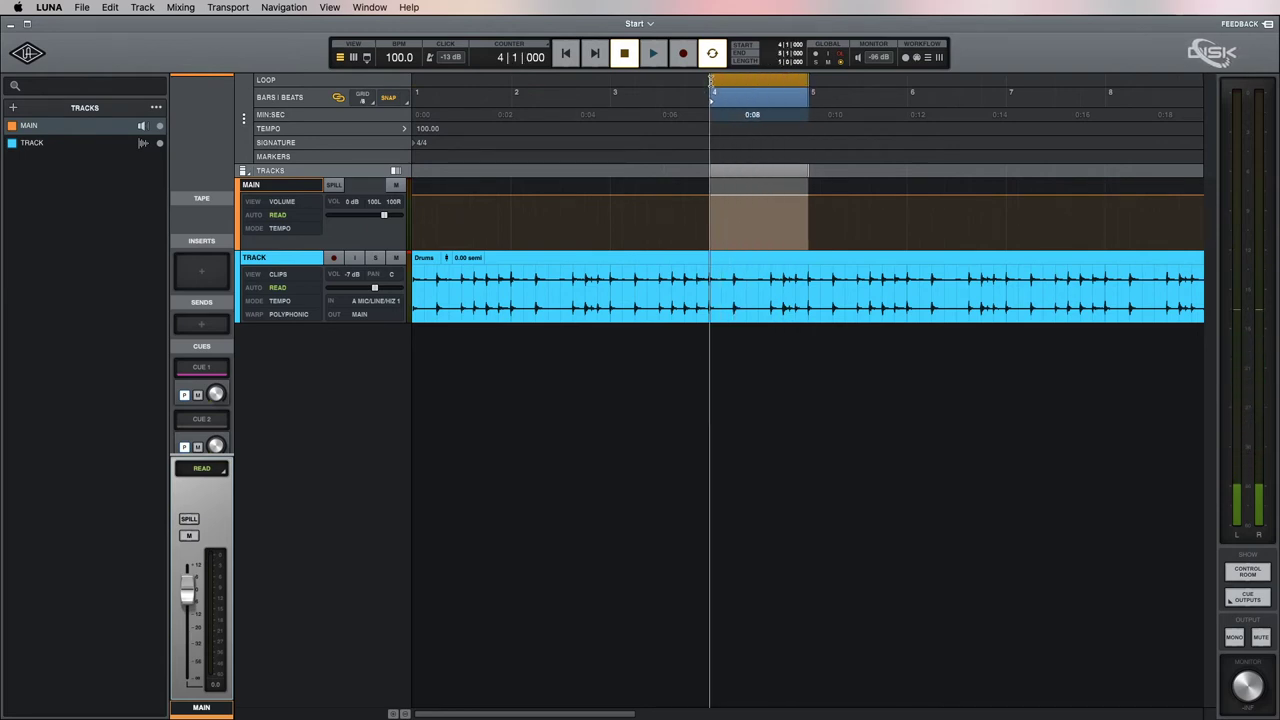
key(space)
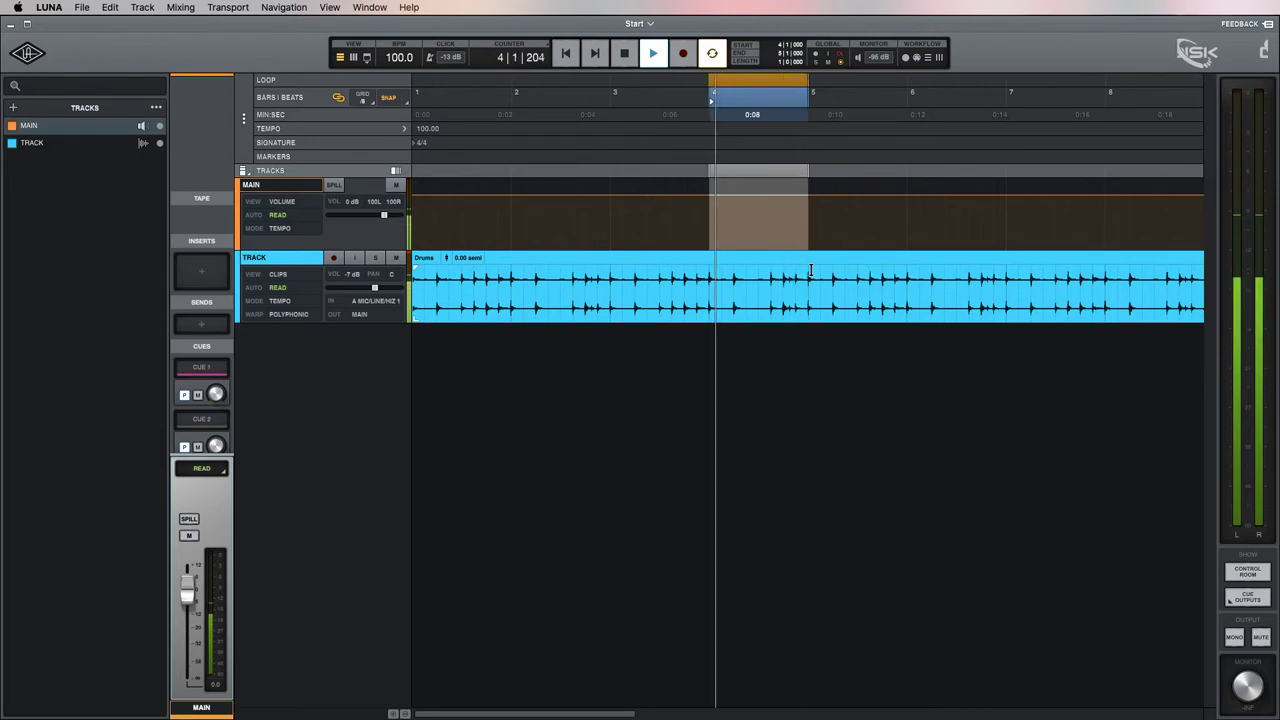
key(space)
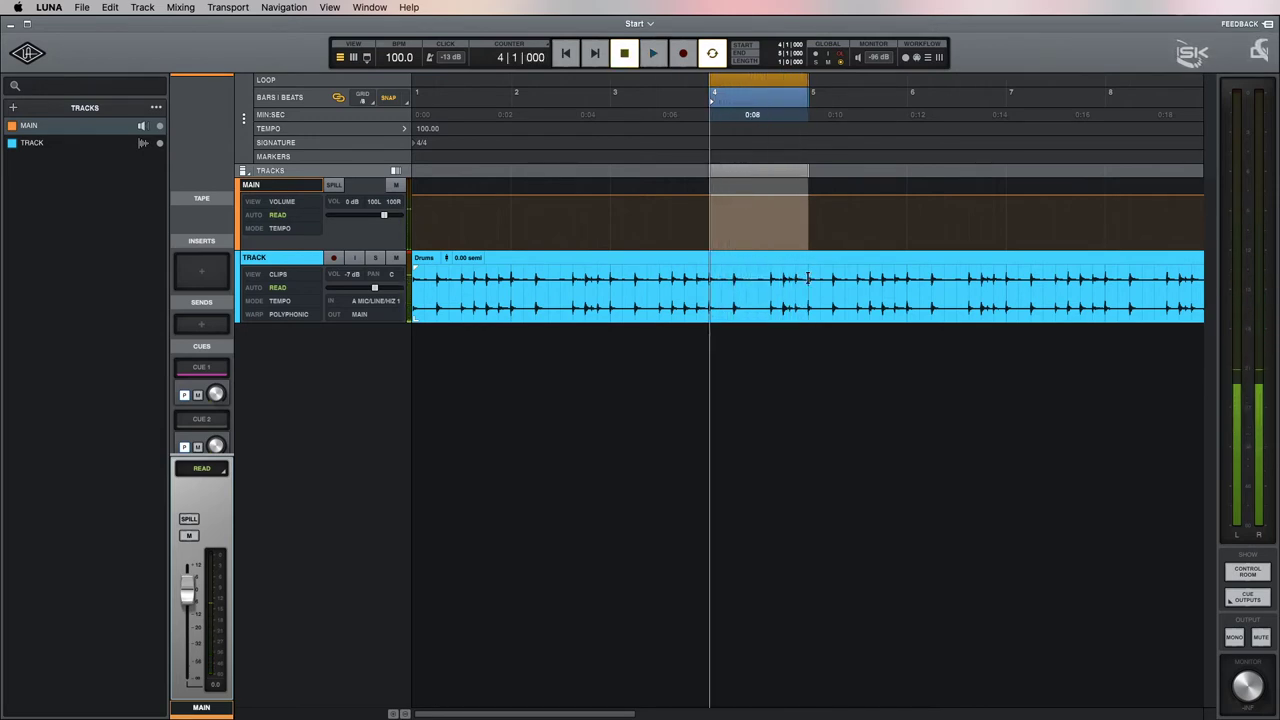
- Move the loop range to bar 1 and play back with bar 4 selected on the Main track
click(712, 54)
drag(740, 82, 444, 82)
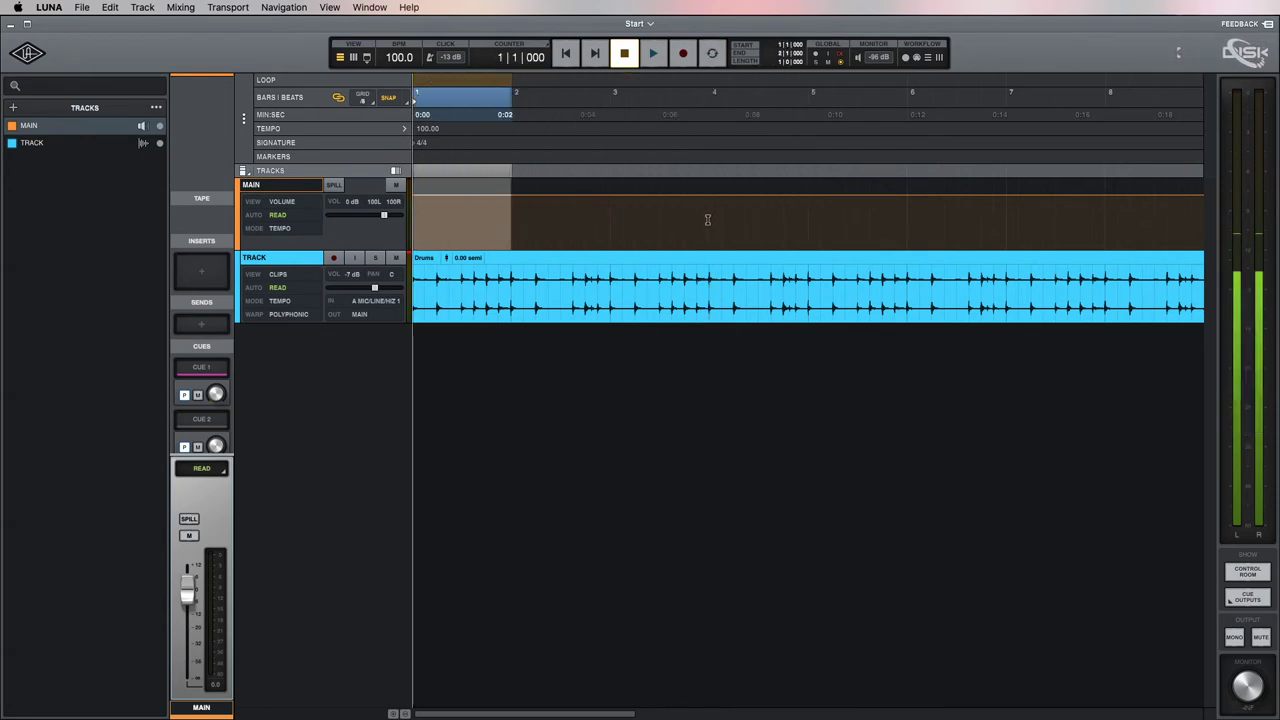
drag(709, 217, 810, 220)
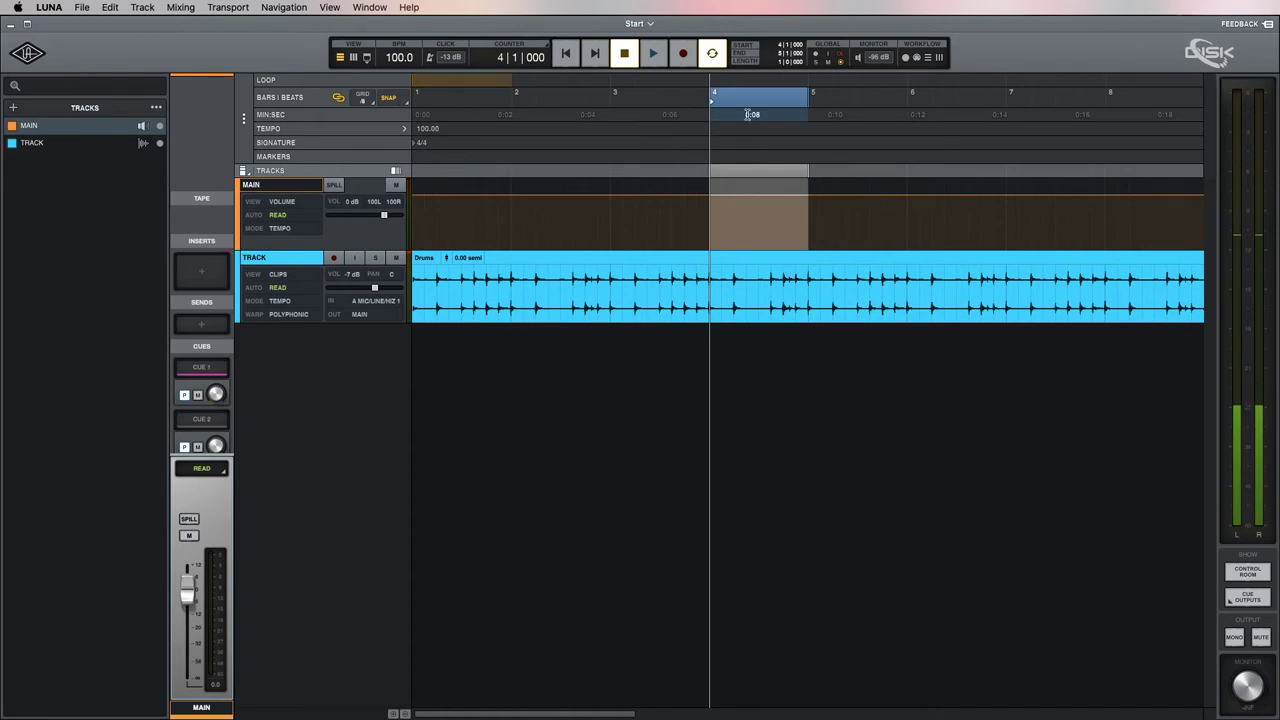
key(space)
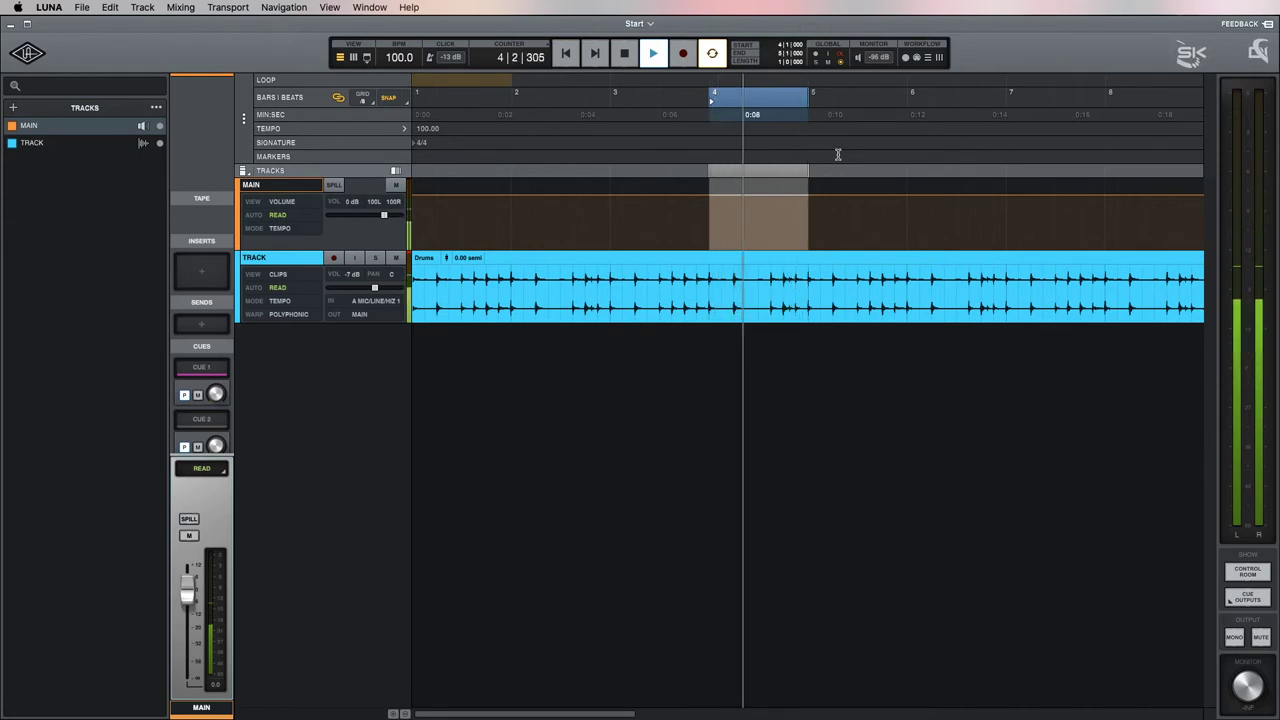
key(space)
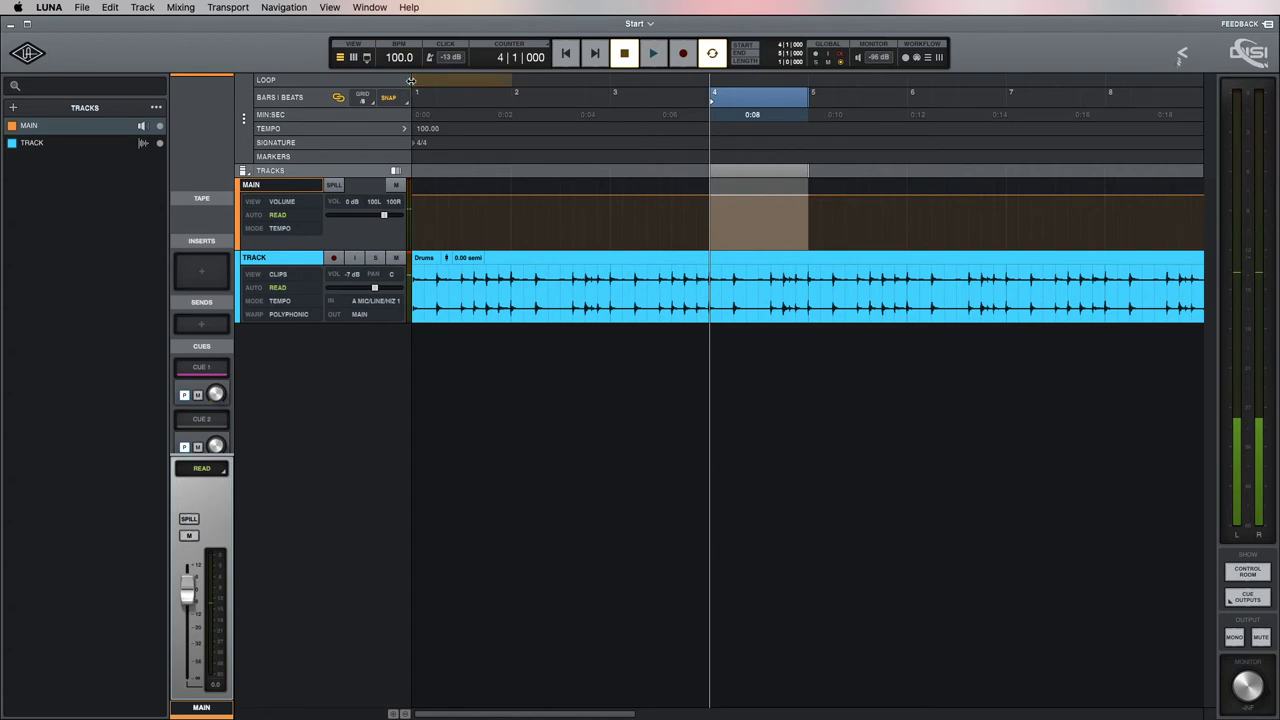
- Play back from bar 2 beat 2 and from bar 5 beat 3 on the Main track, and stop
drag(410, 80, 513, 80)
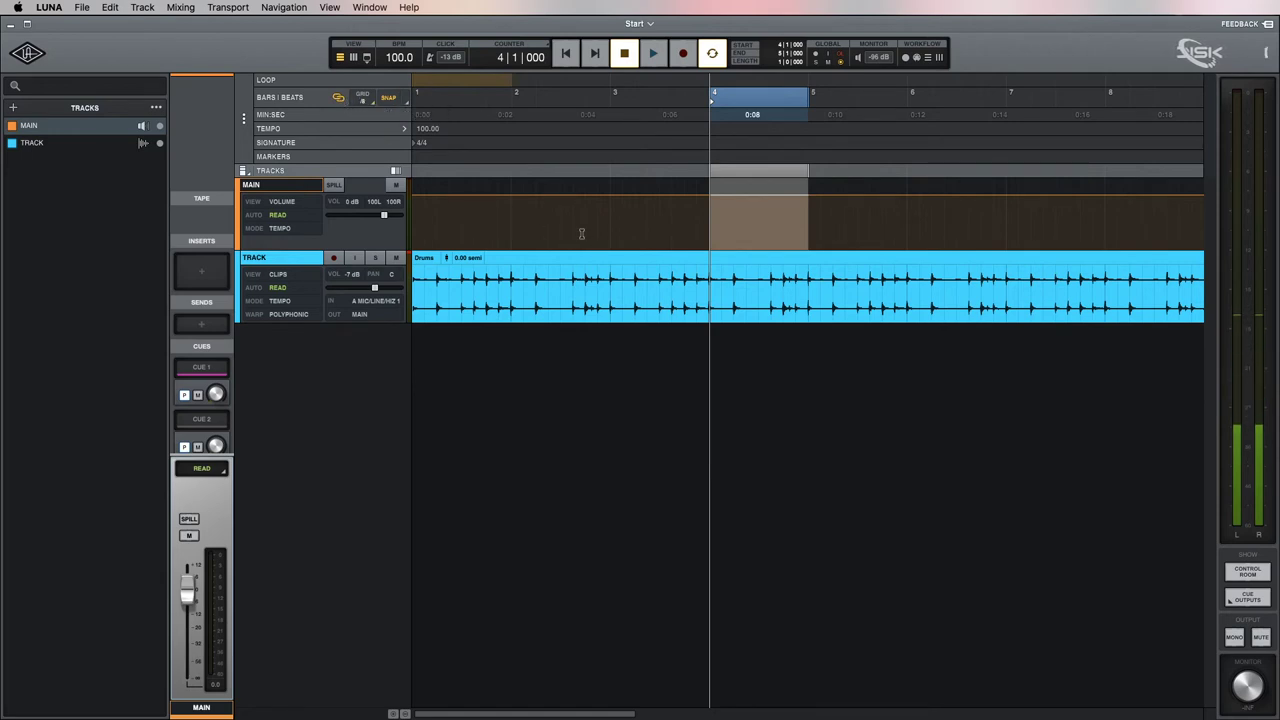
click(537, 212)
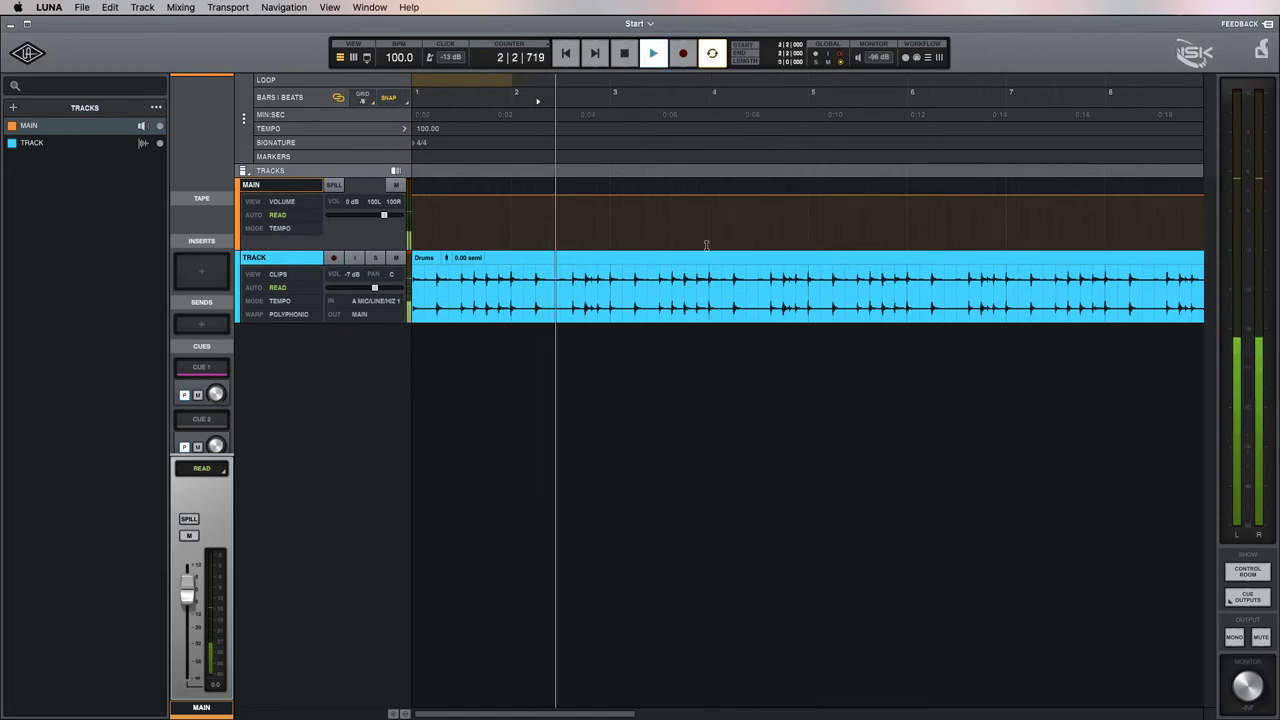
click(857, 212)
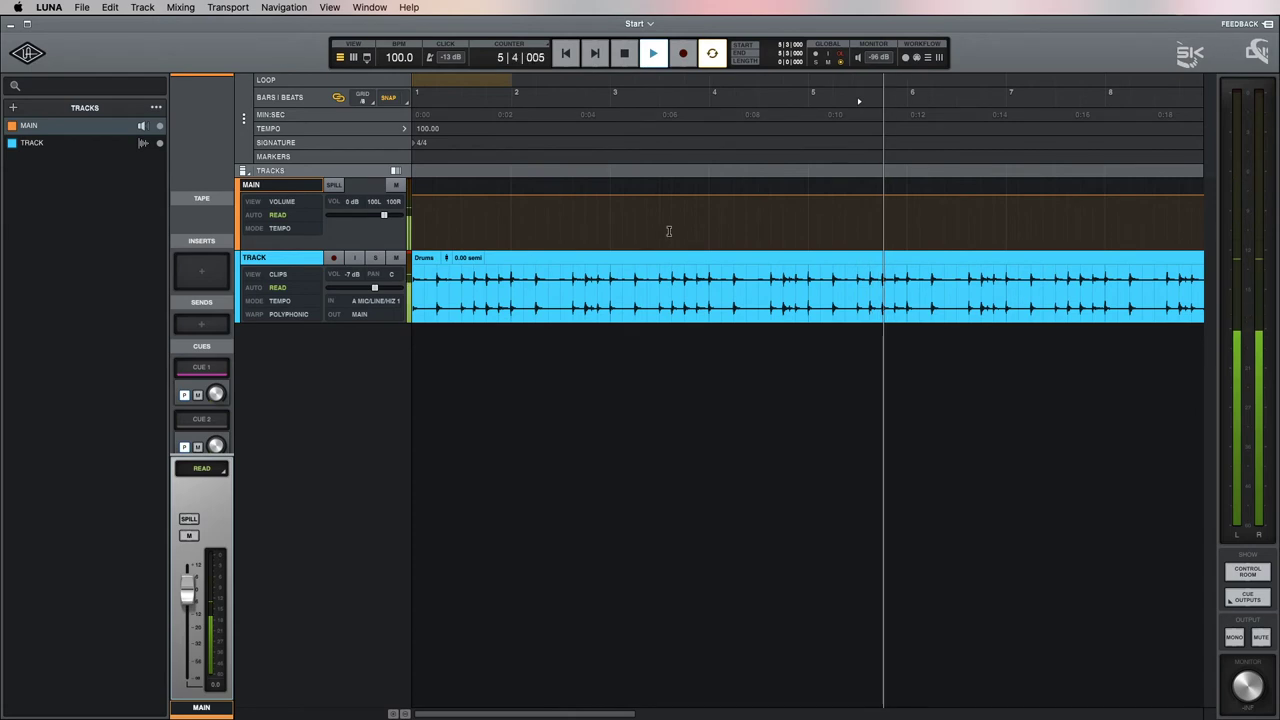
key(space)
- Select bar 3 of the drum clip and briefly play the selection
drag(612, 285, 710, 282)
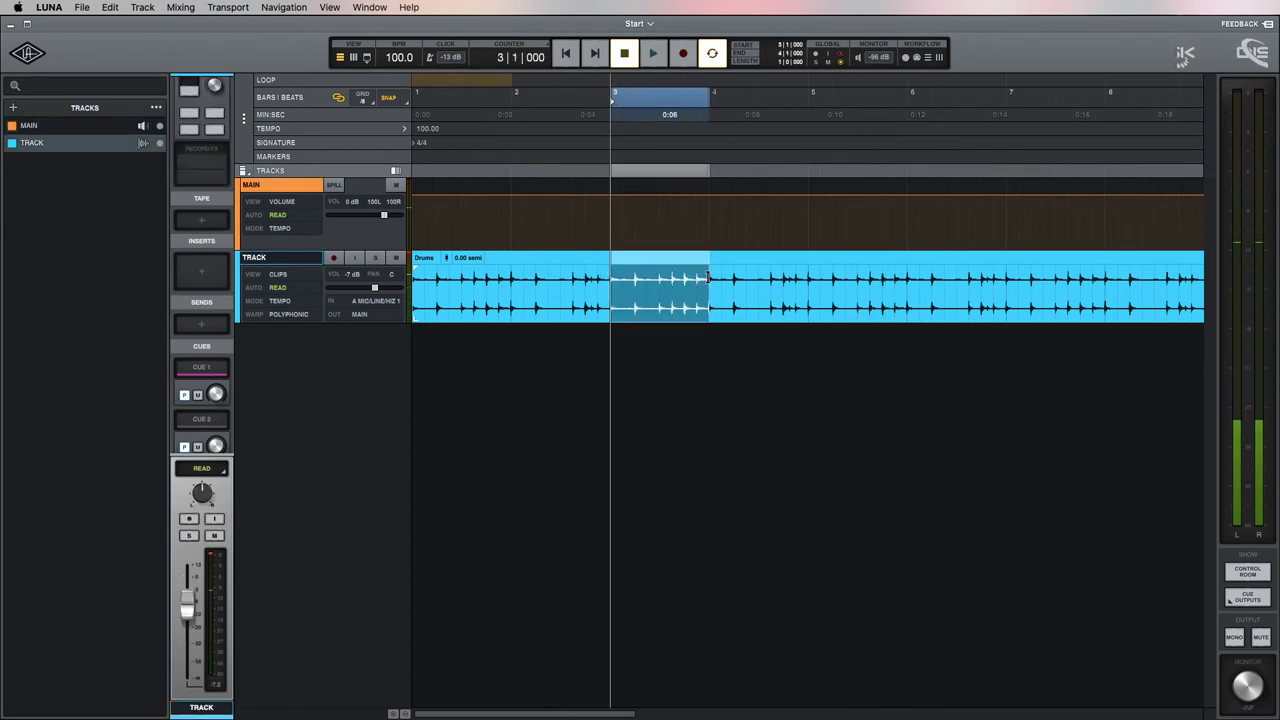
key(space)
key(space)
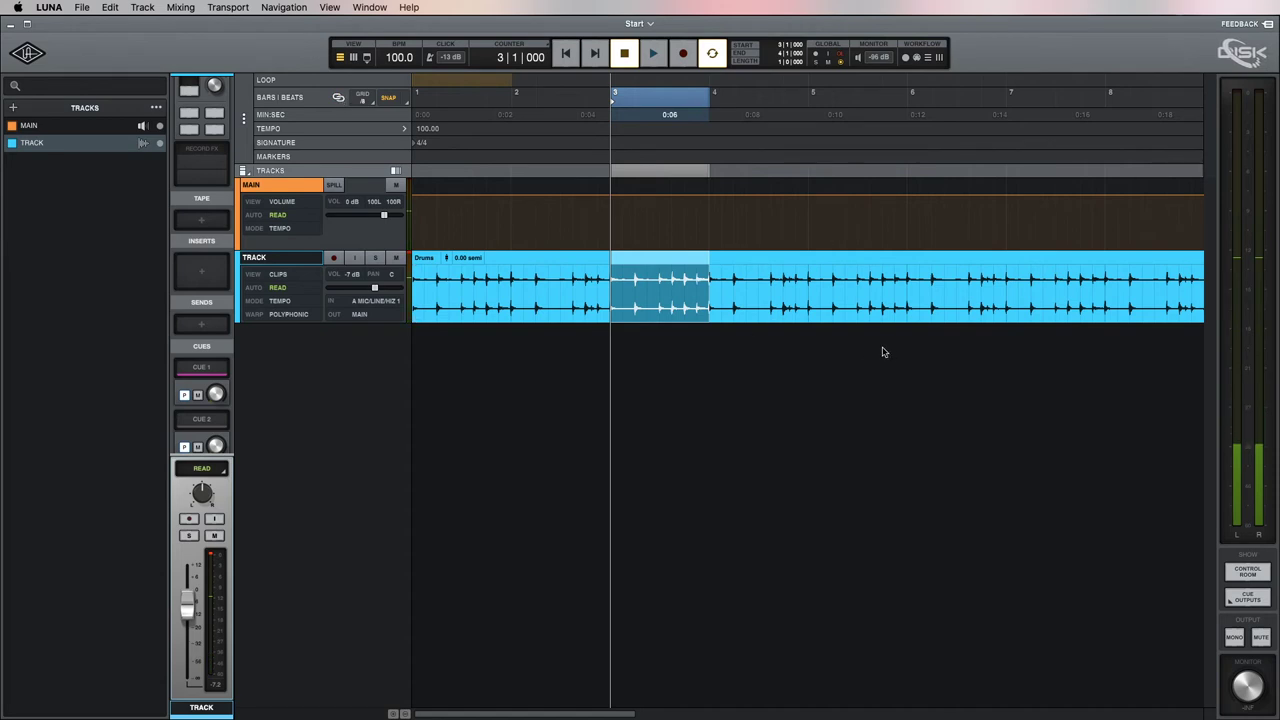
- With the edit and play selections unlinked, select bar 6 of the drum clip and play twice from bar 3
drag(905, 275, 1003, 279)
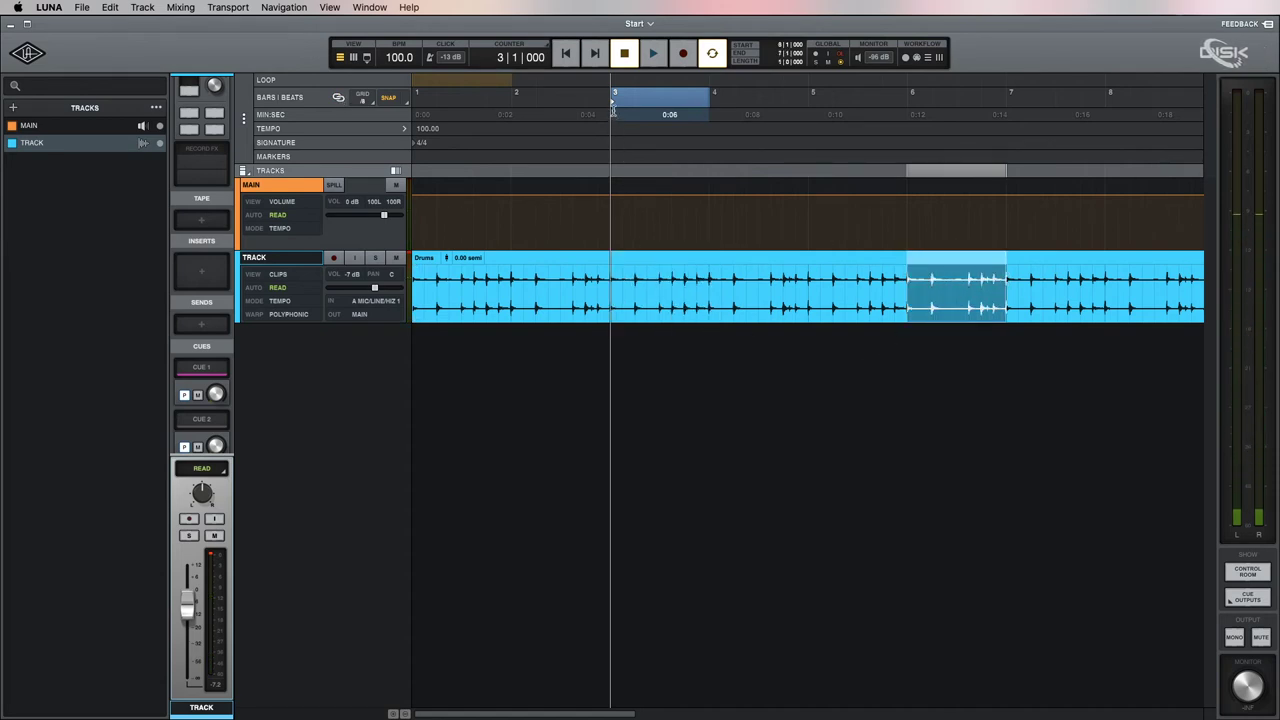
key(space)
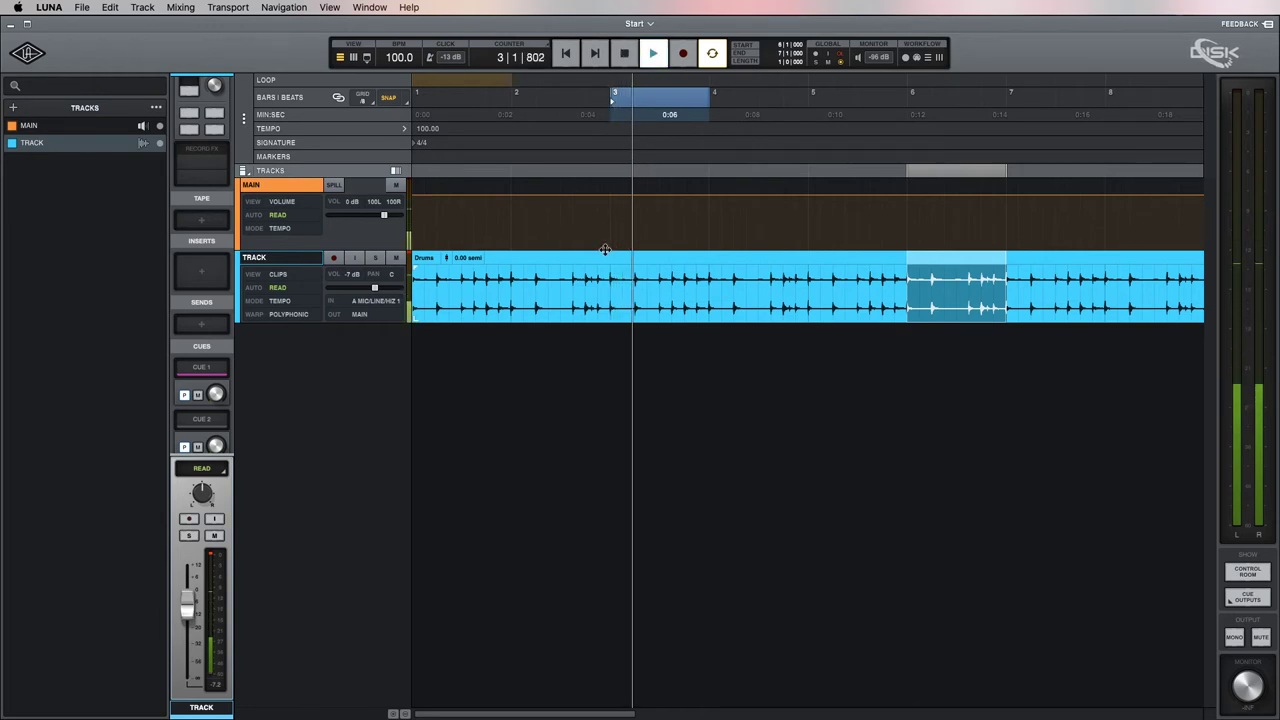
key(space)
key(space)
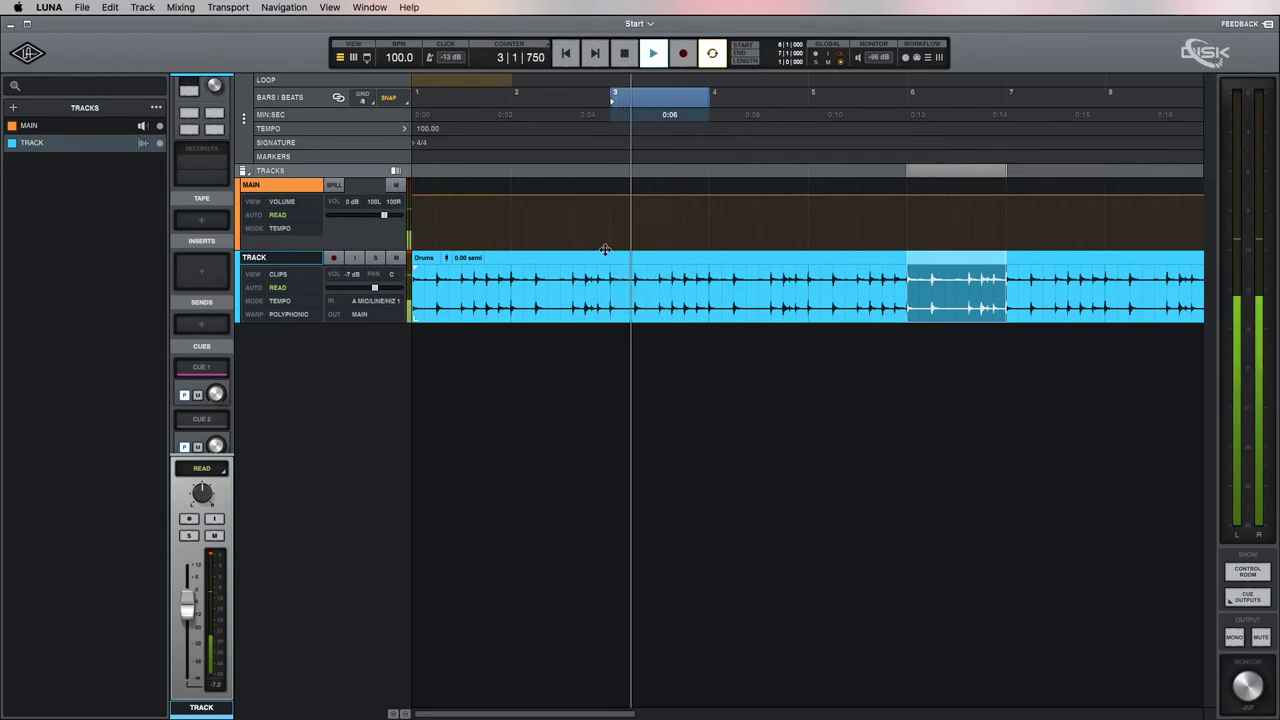
key(space)
- Place the edit cursor at bar 2 beat 2 on the Main track and start playback from 2|2|480
click(531, 220)
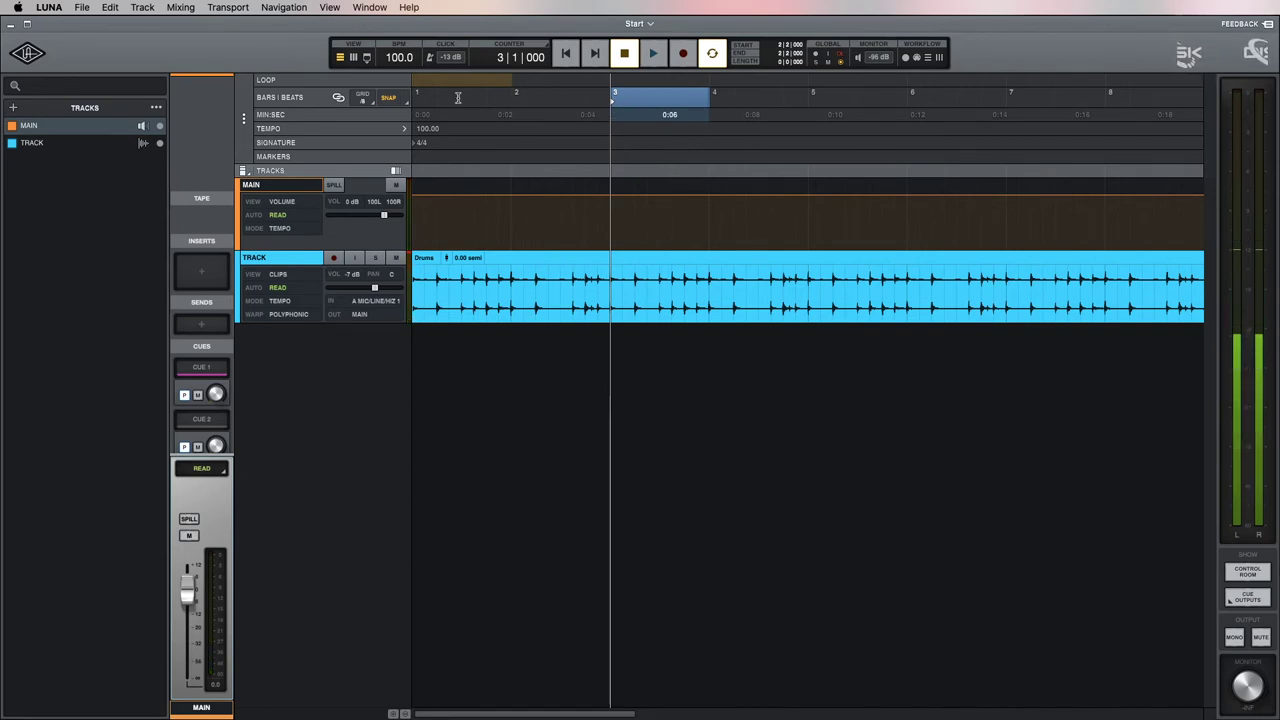
click(550, 102)
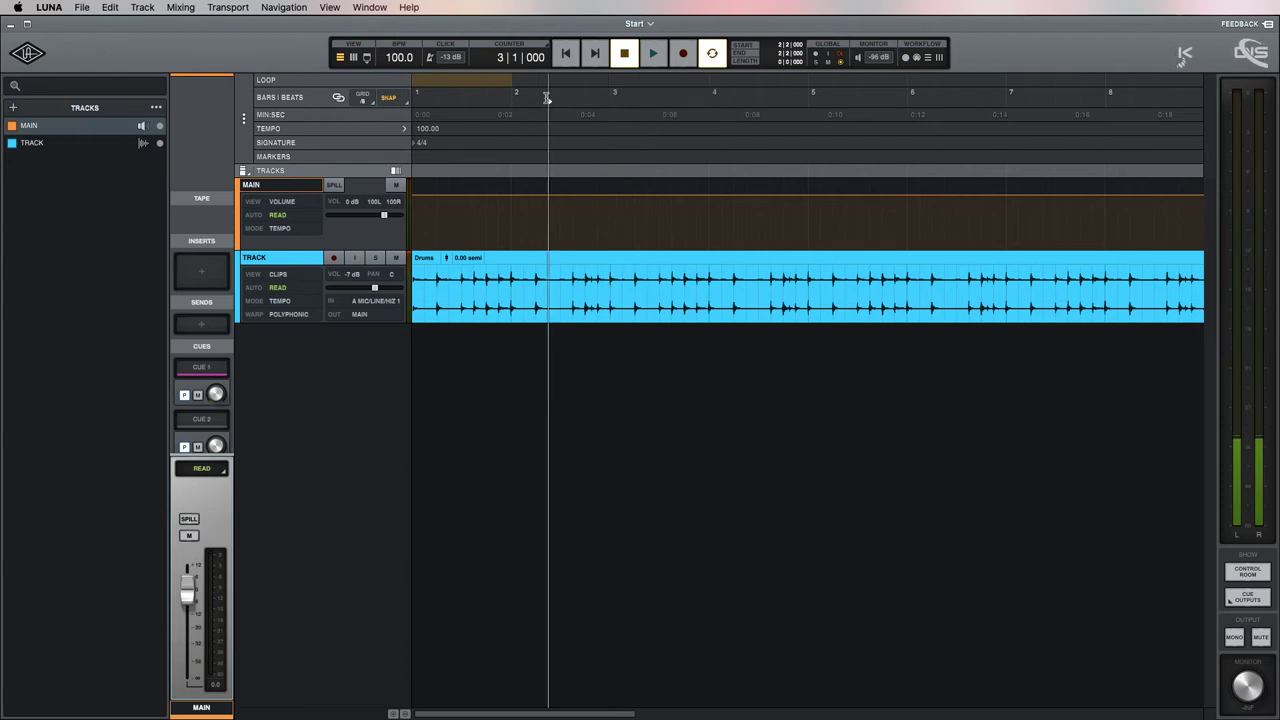
key(space)
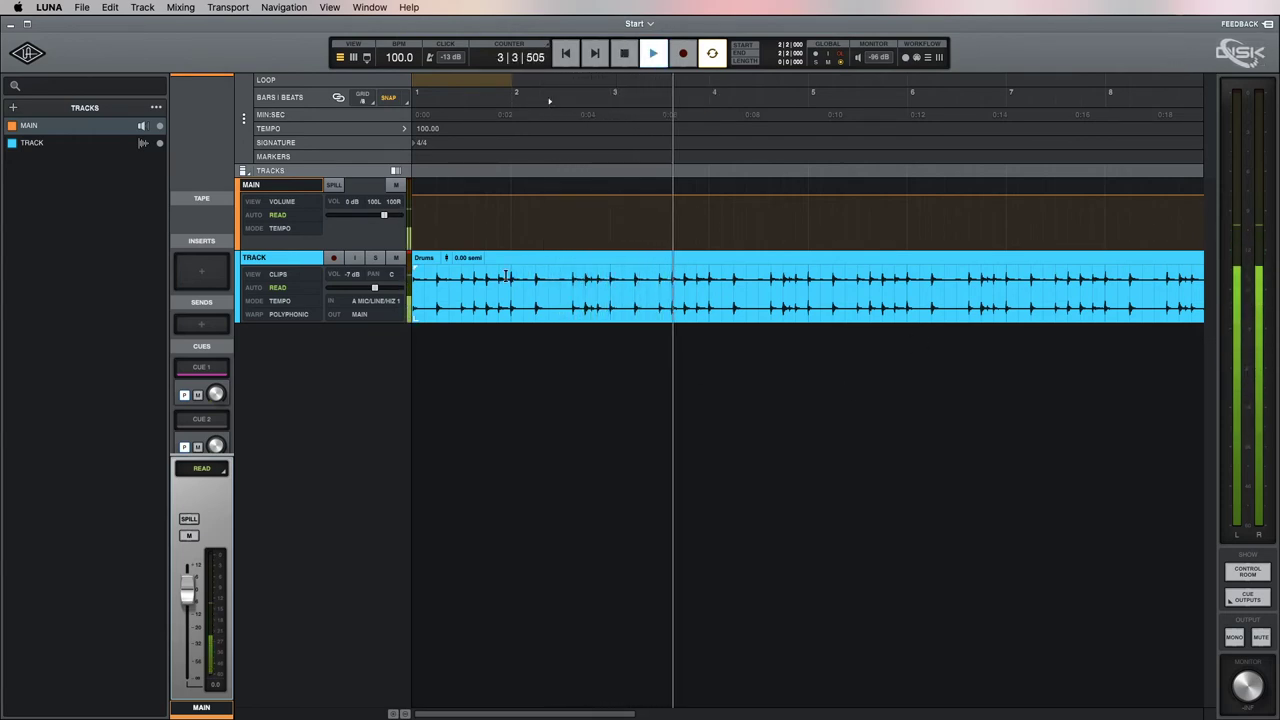
- Select parts of the drum clip during playback, ending with 3|4|480 to 4|3|000, and replay briefly from 2|2|480
drag(512, 290, 635, 290)
drag(514, 290, 762, 282)
key(space)
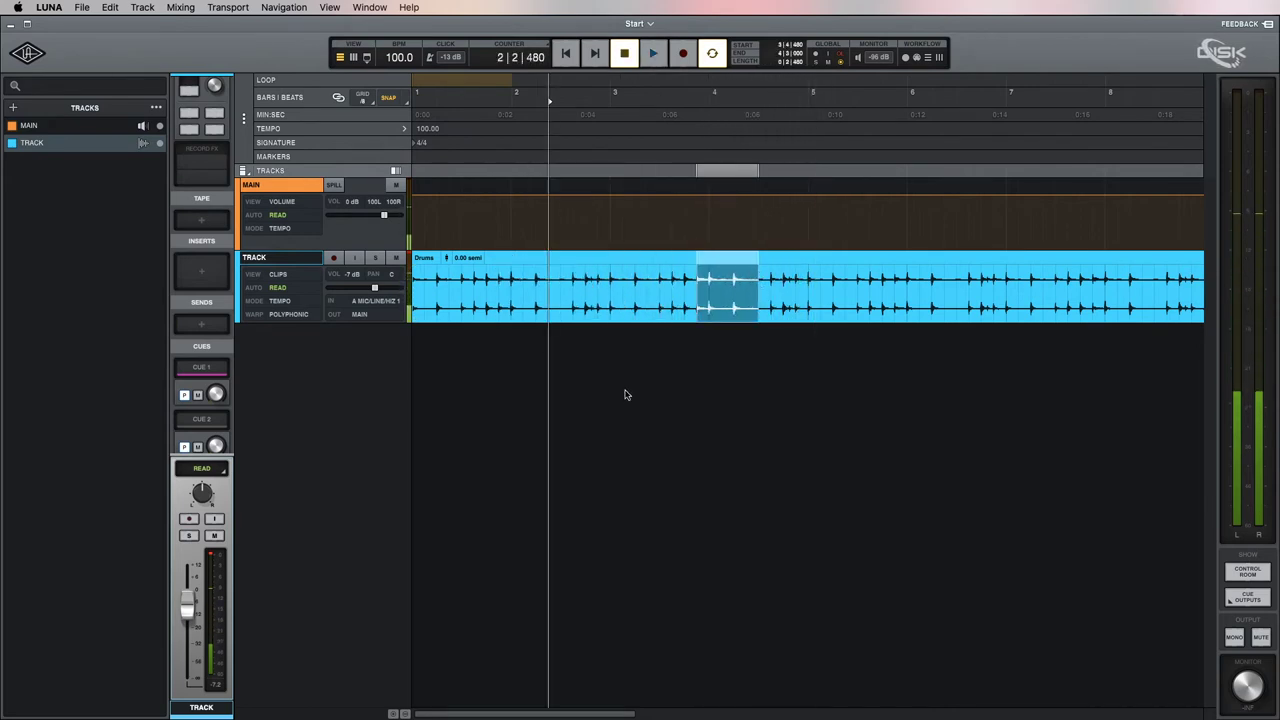
key(space)
key(space)
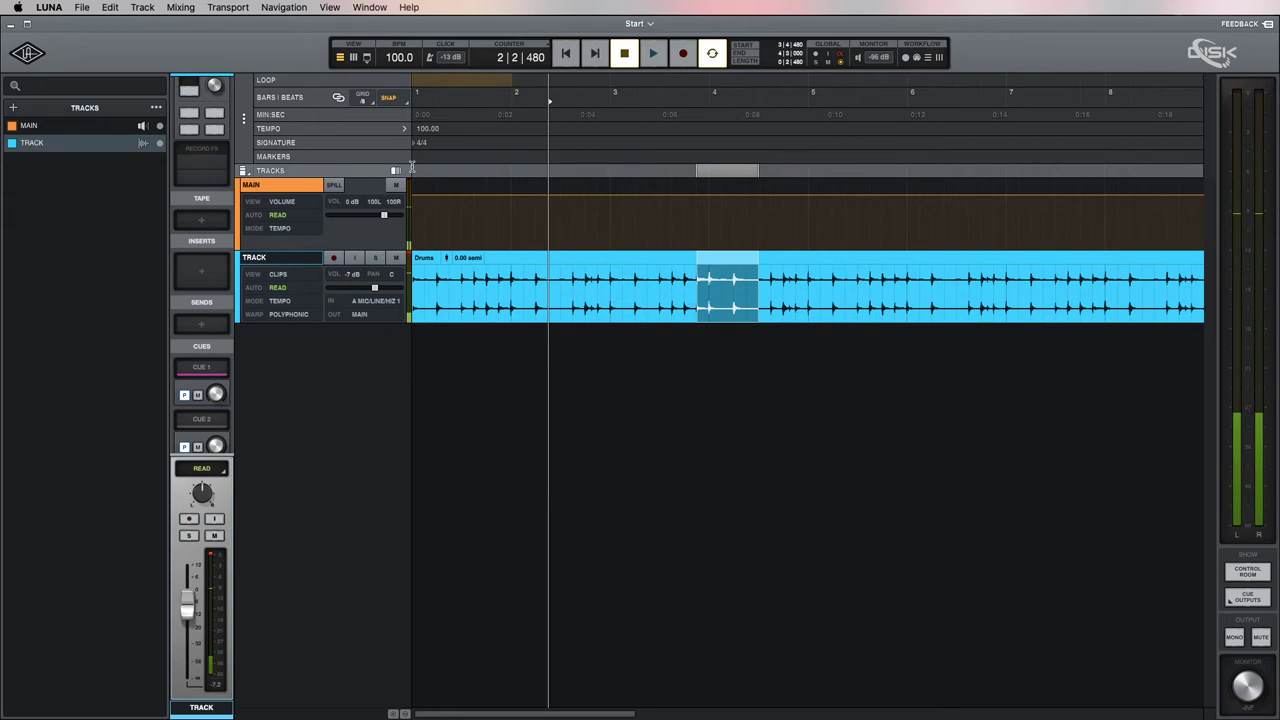
- Link the edit and play selections again and briefly play bar 5 of the drum clip
click(338, 100)
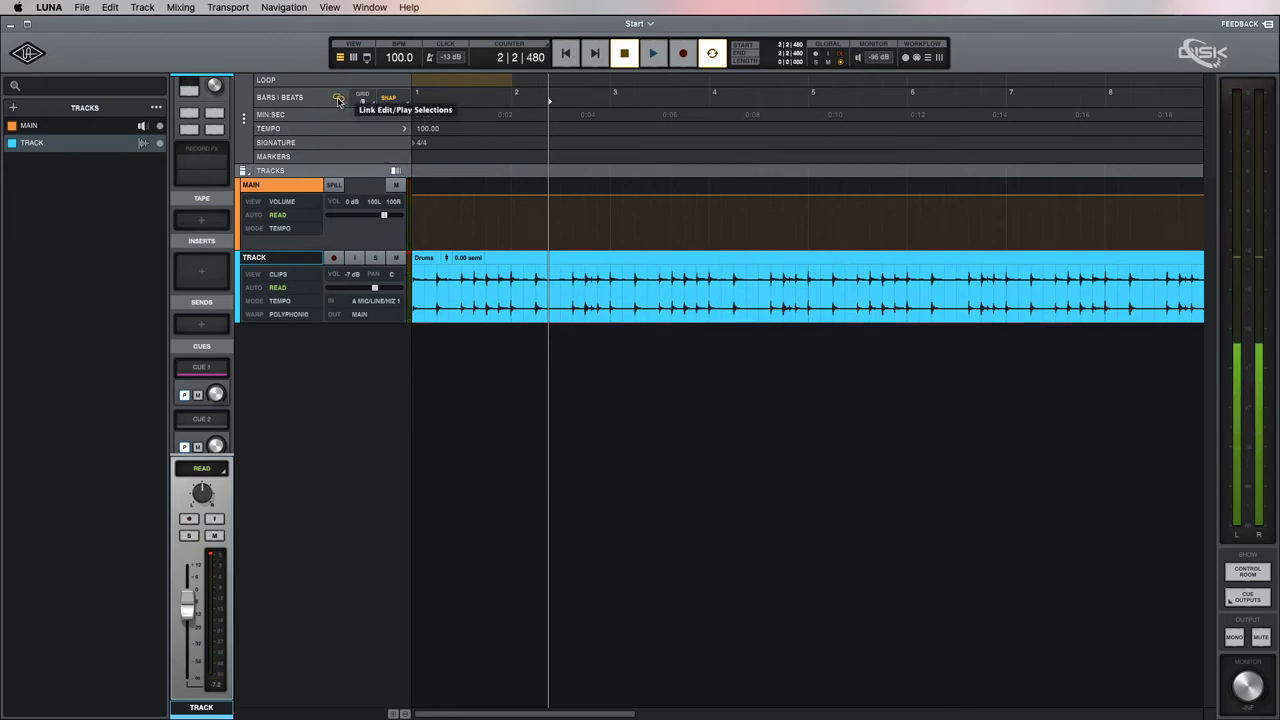
drag(806, 270, 908, 270)
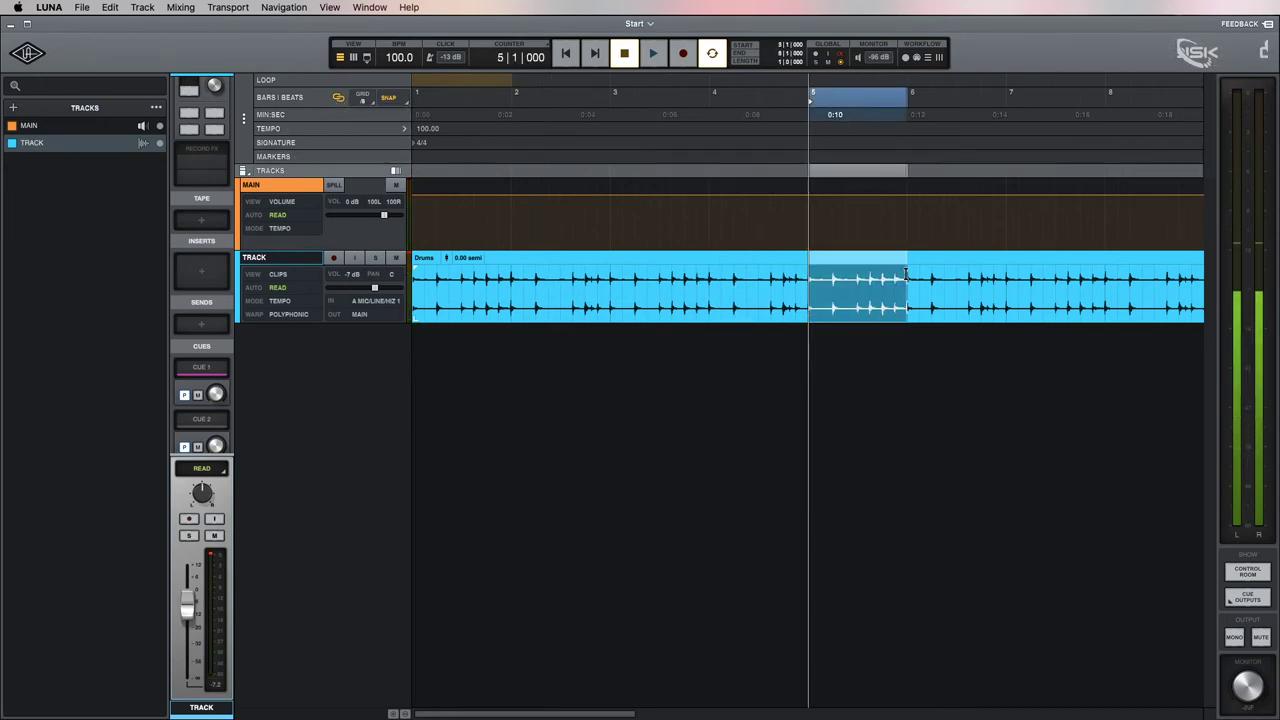
key(space)
key(space)
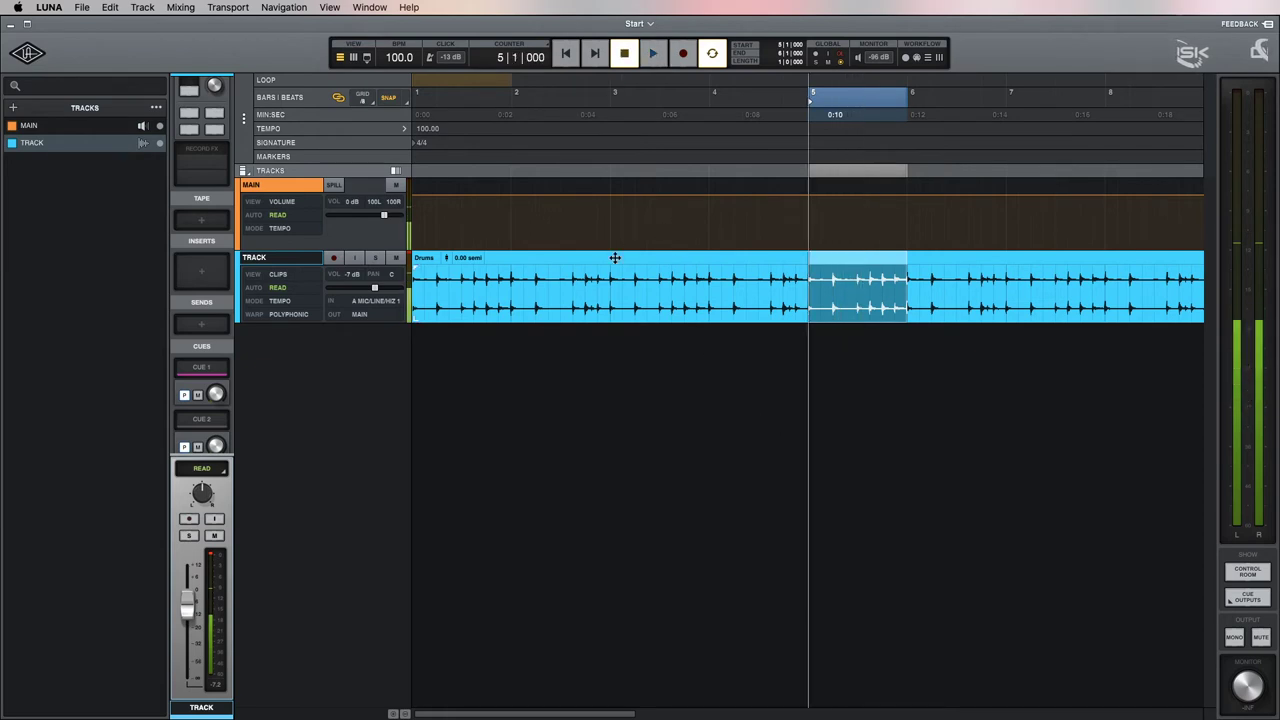
- Place the playhead at 2|3|480, play back from there and stop
click(575, 357)
key(space)
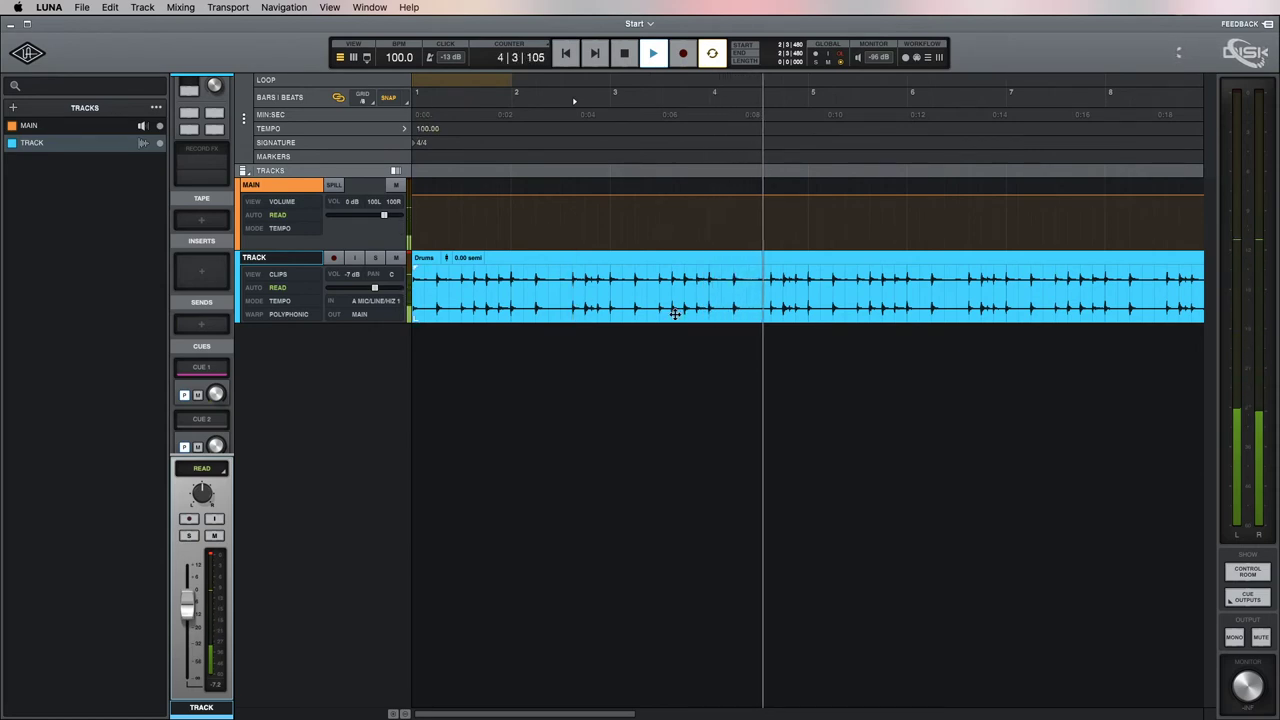
key(space)
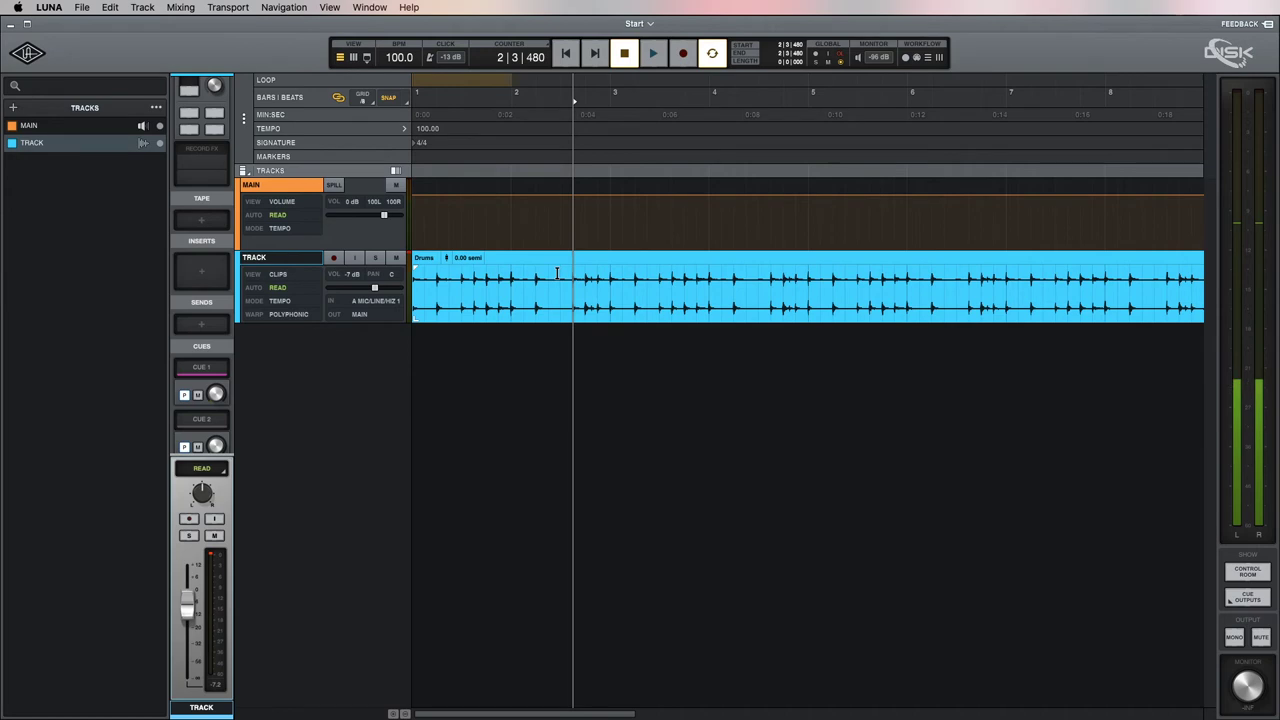
- Import a MIDI file onto a new instrument track, keeping the current tempo map, and enlarge the track's height
drag(98, 447, 80, 370)
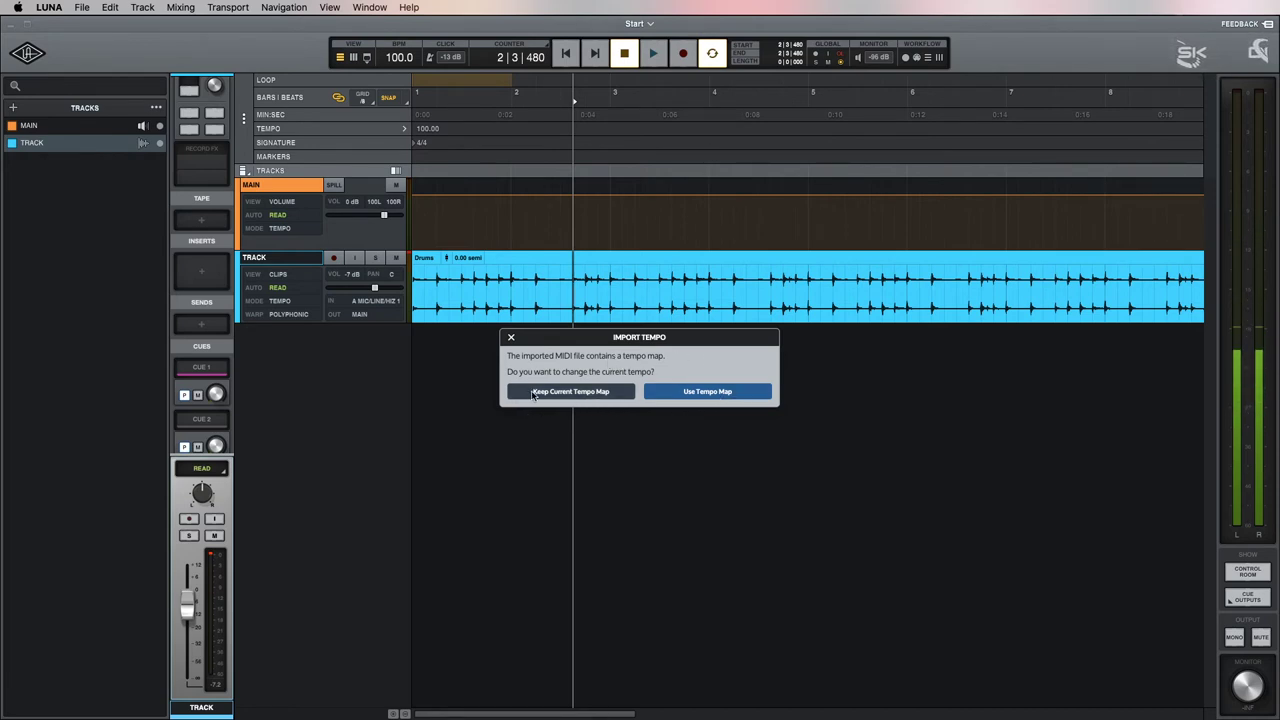
click(588, 392)
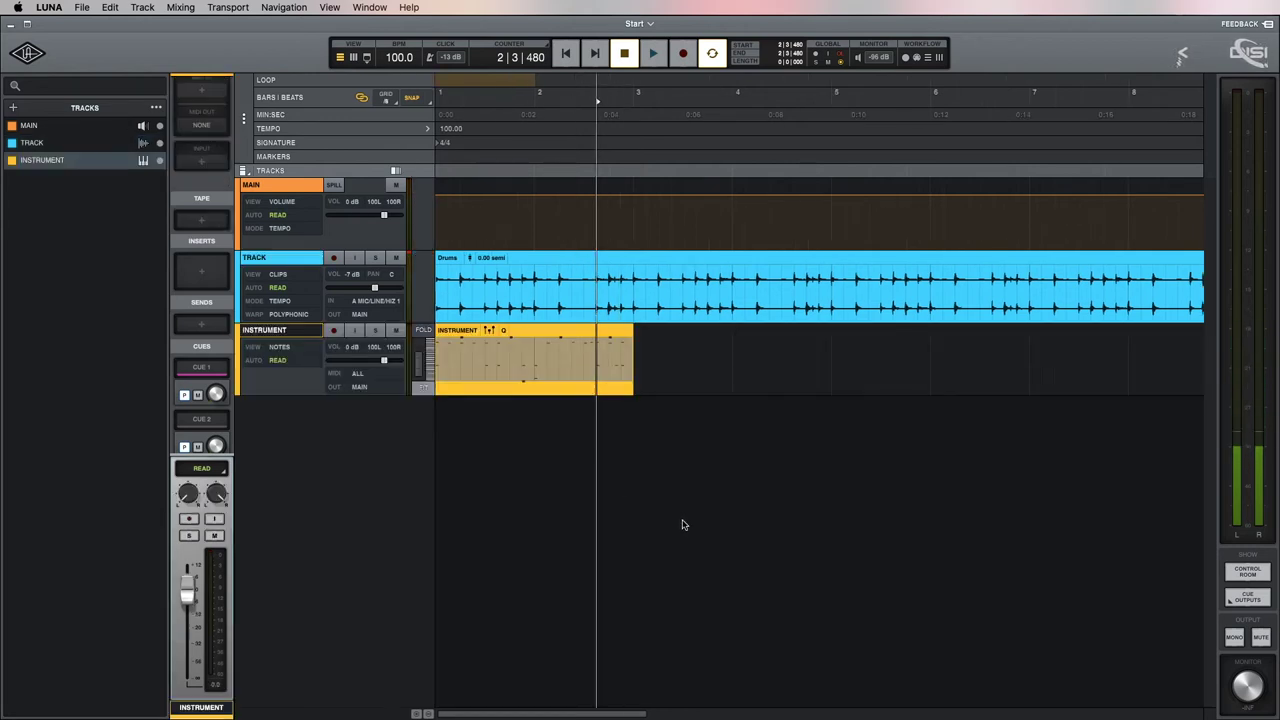
drag(282, 392, 306, 572)
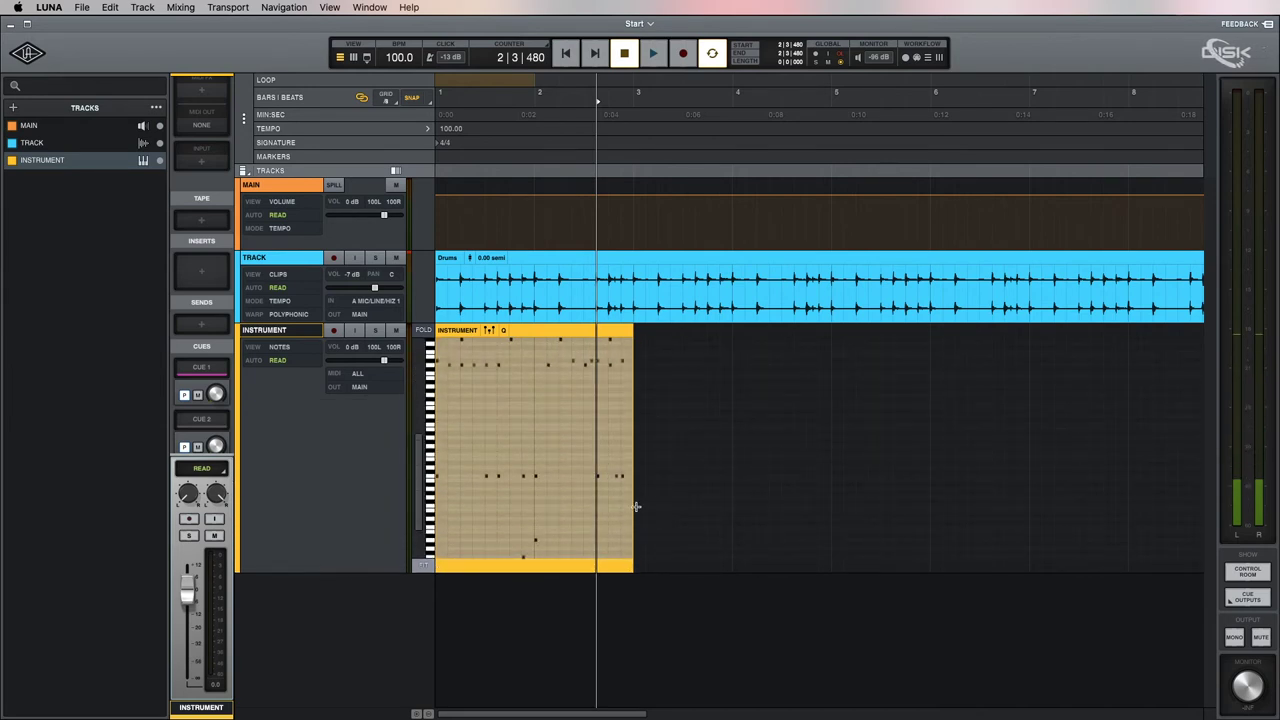
- Select the two Instrument notes at 1|3|480 and move them slightly earlier, off the grid
scroll(636, 507, up, 4)
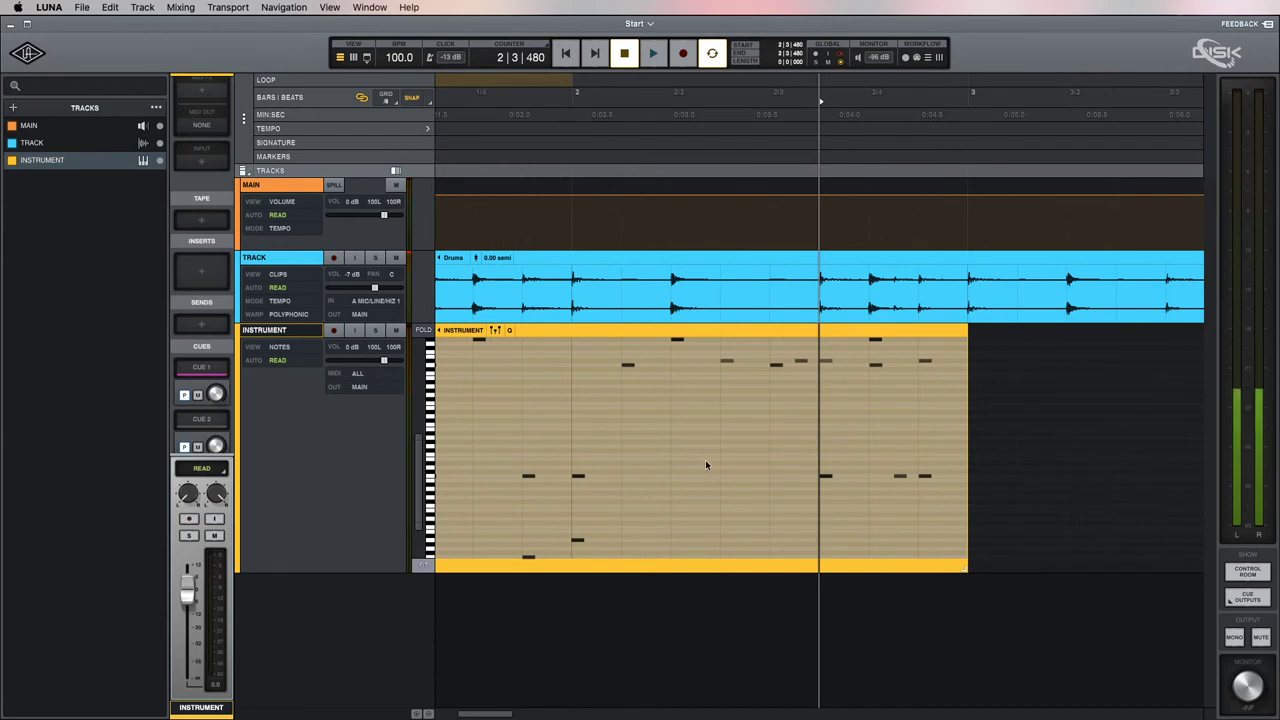
scroll(706, 467, left, 5)
click(712, 420)
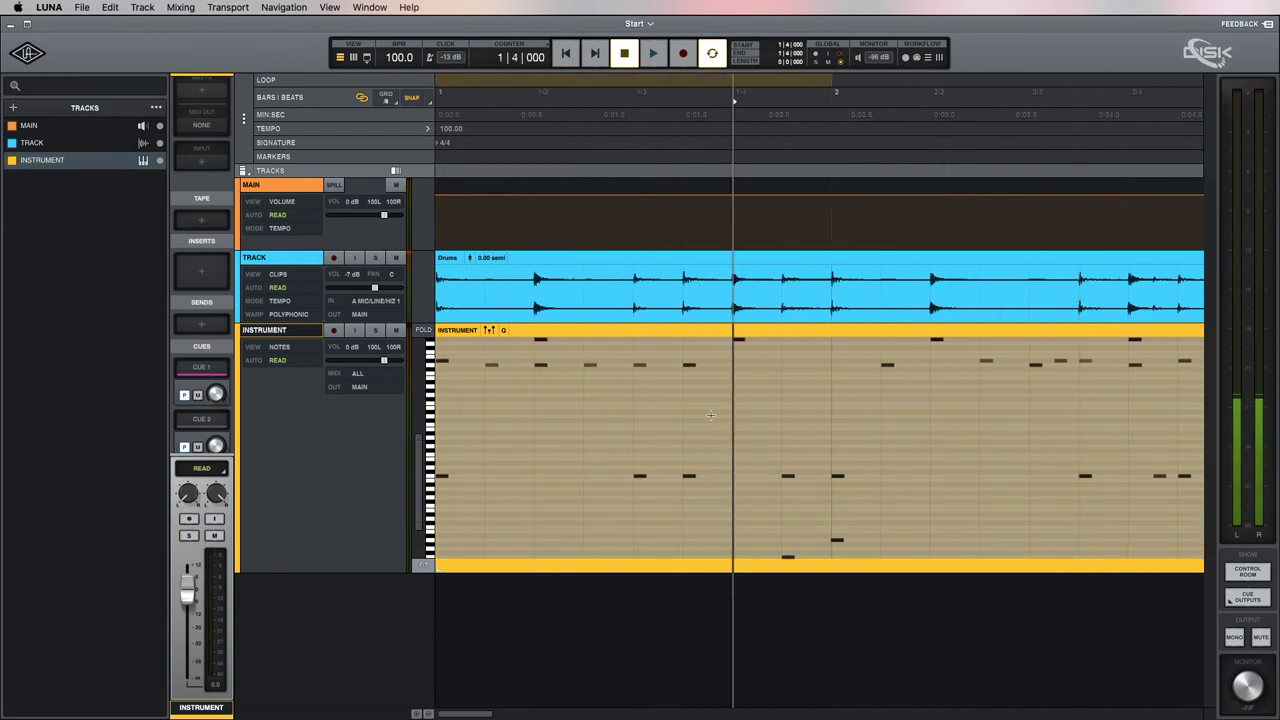
drag(690, 355, 700, 505)
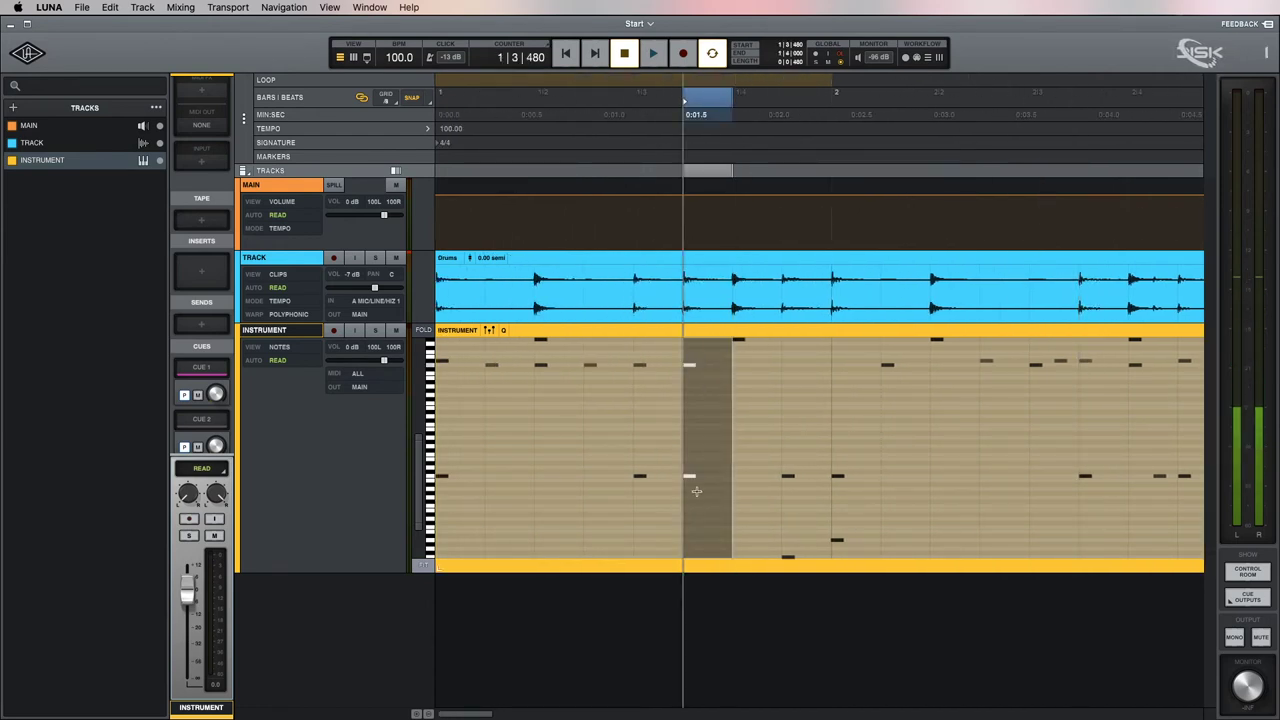
drag(690, 480, 686, 478)
click(681, 380)
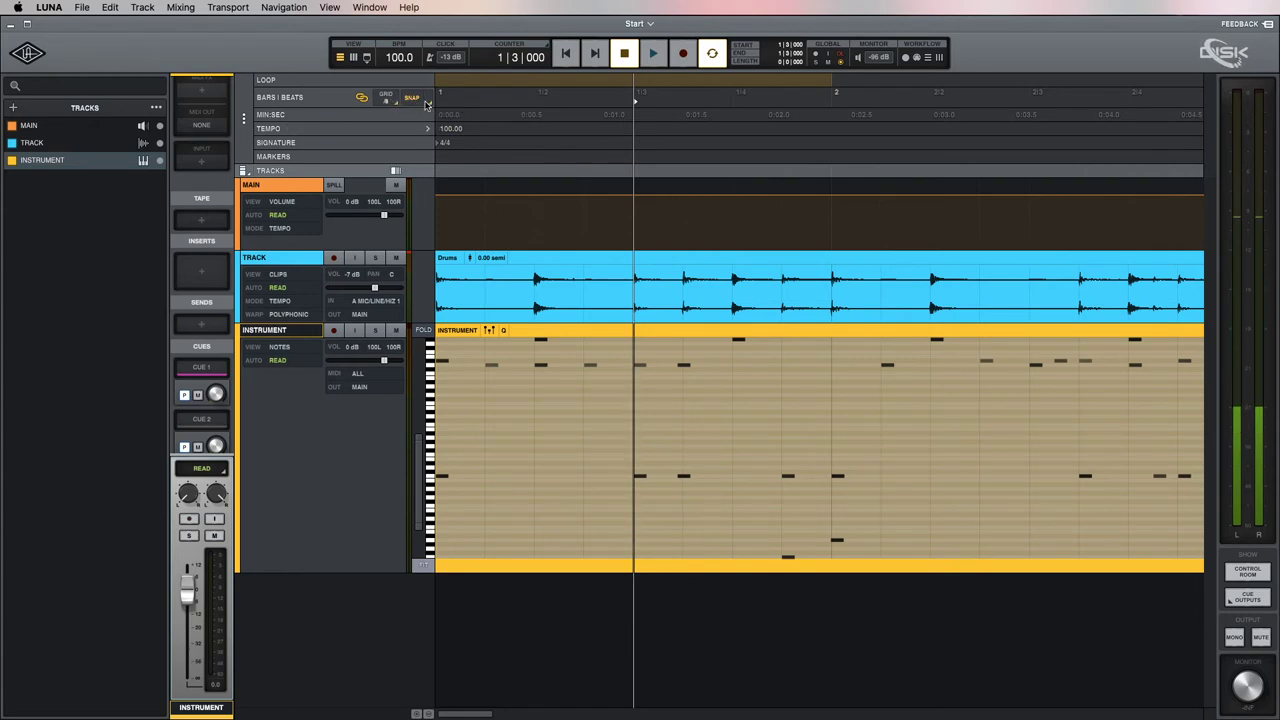
- View the snap type option and move the two off-grid Instrument notes back to 1|3|480
click(426, 104)
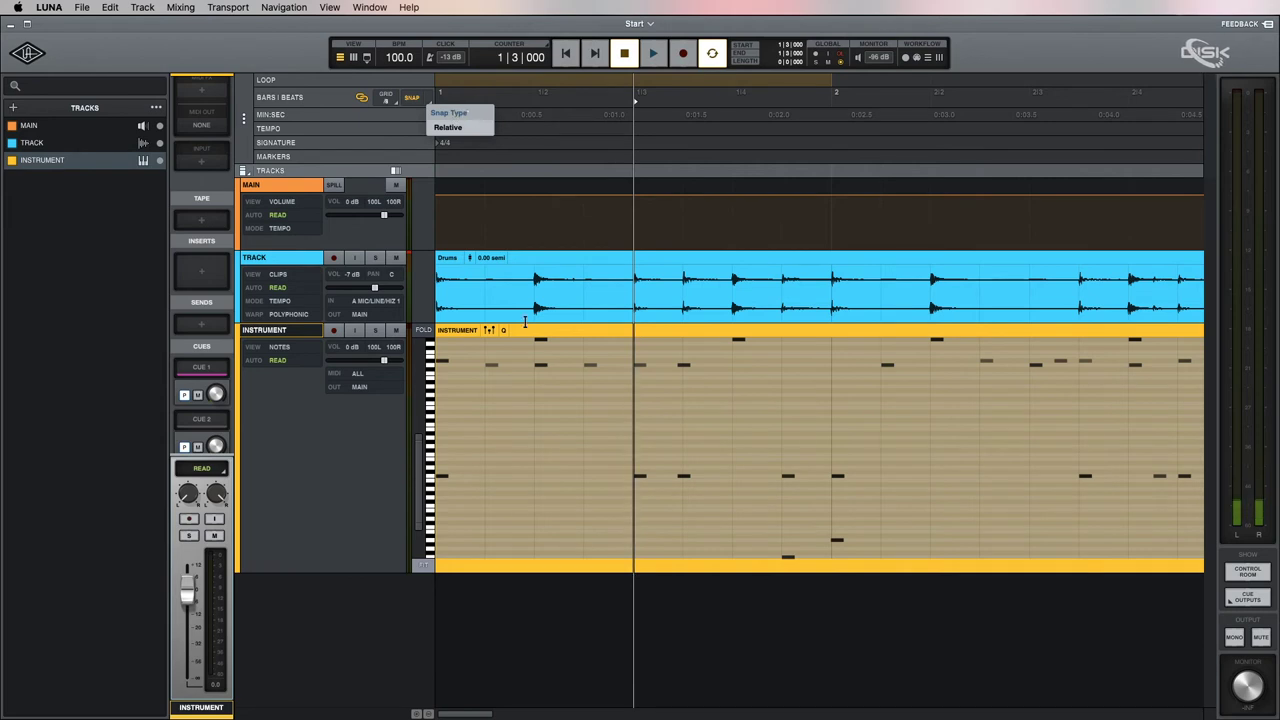
click(585, 334)
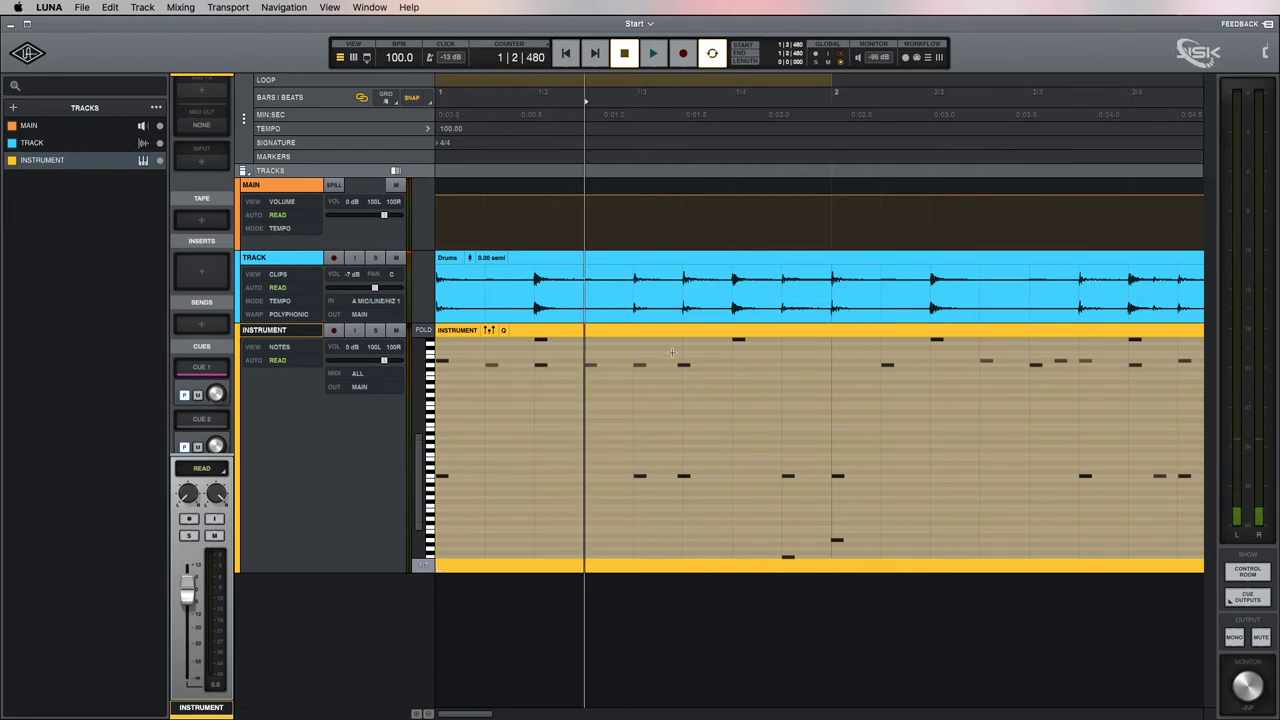
drag(685, 356, 691, 481)
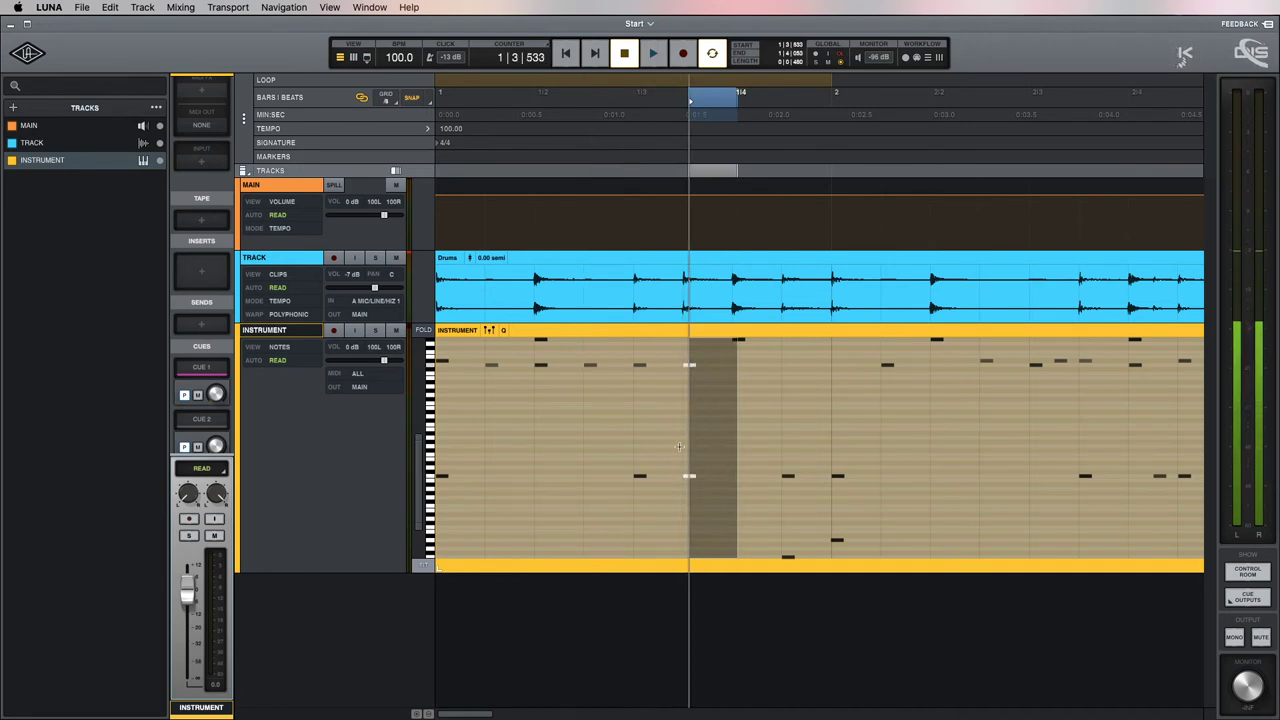
click(681, 458)
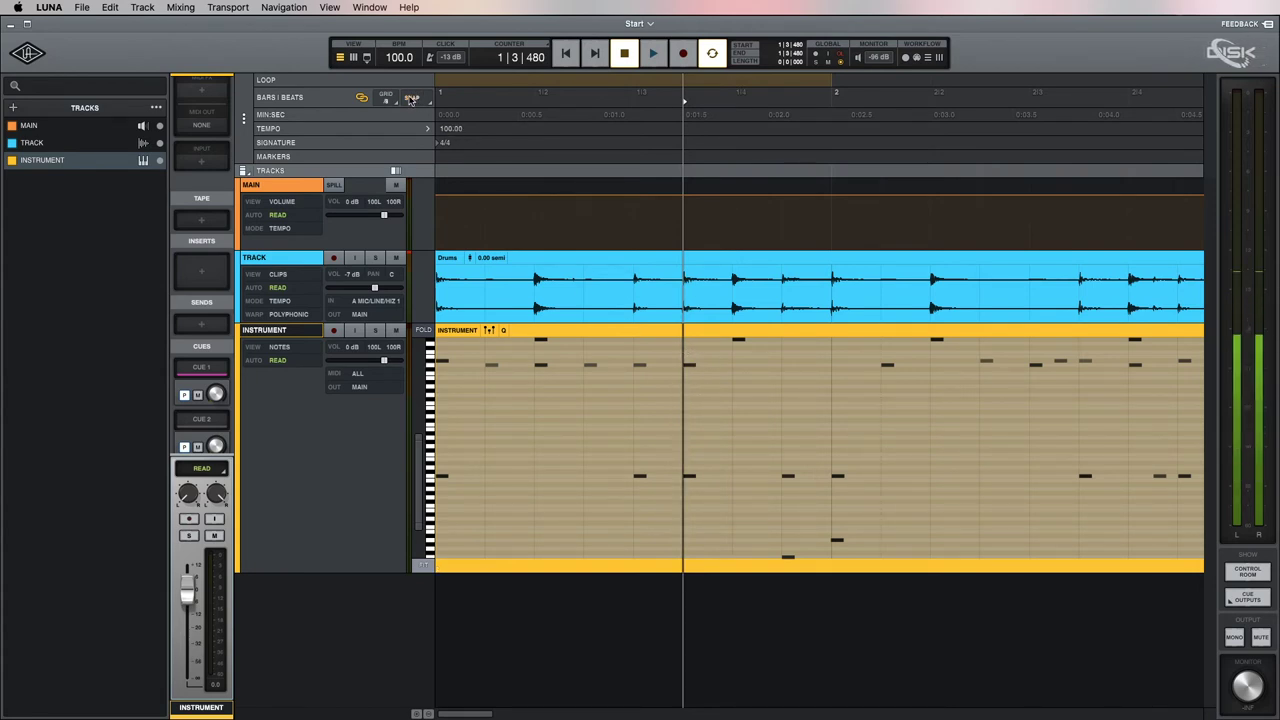
- With snap turned off, select the two Instrument notes at 1|3|480 and move them freely to slightly later
drag(689, 357, 696, 483)
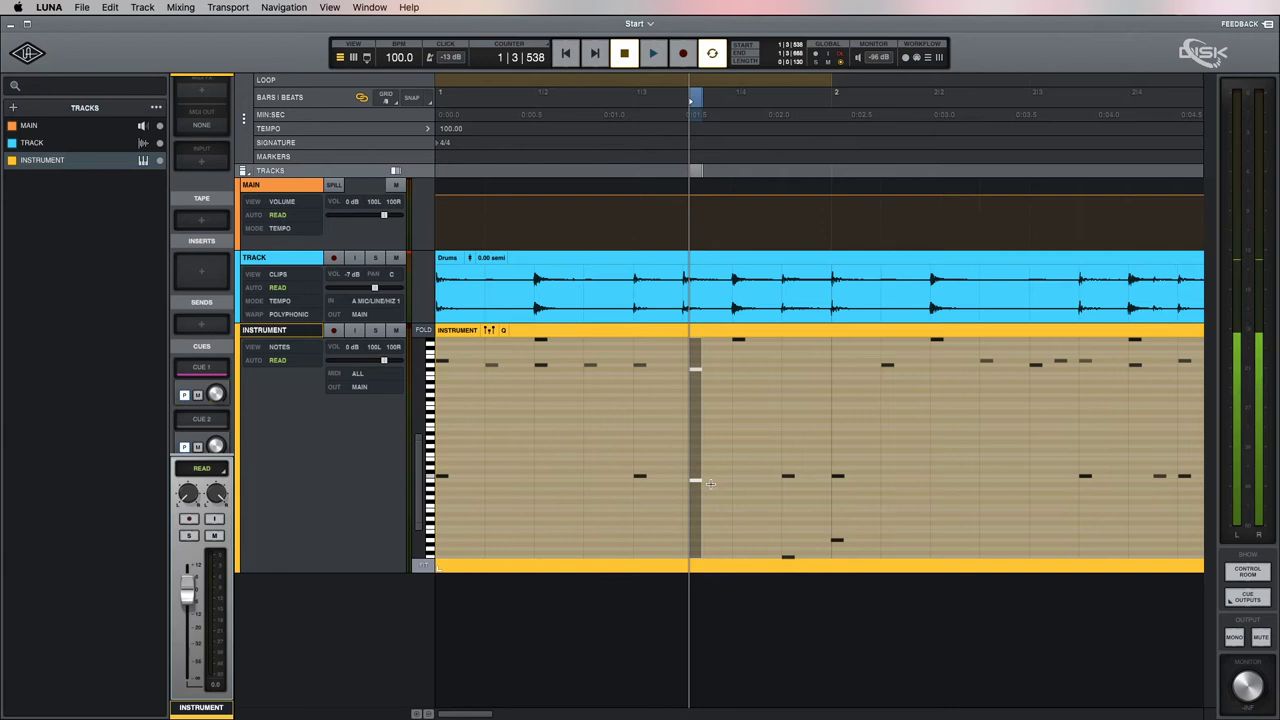
mouse_move(697, 483)
mouse_down()
mouse_move(688, 478)
mouse_move(700, 483)
mouse_up()
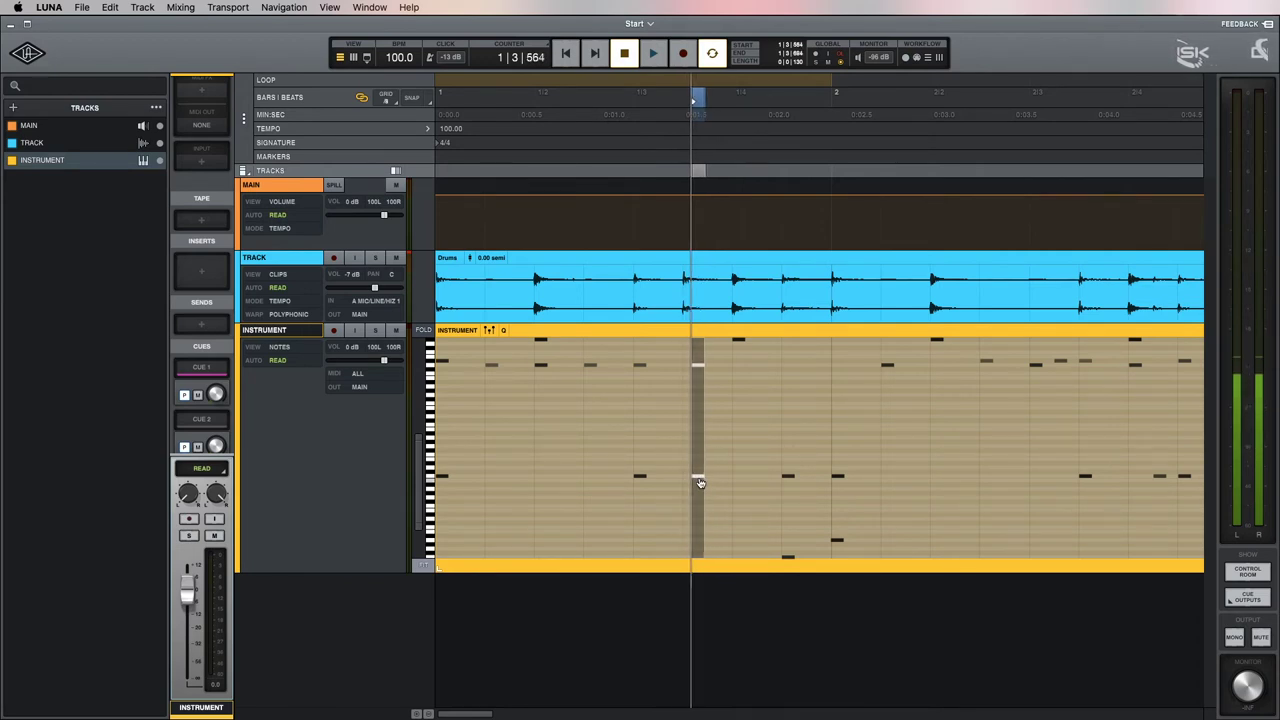
click(724, 395)
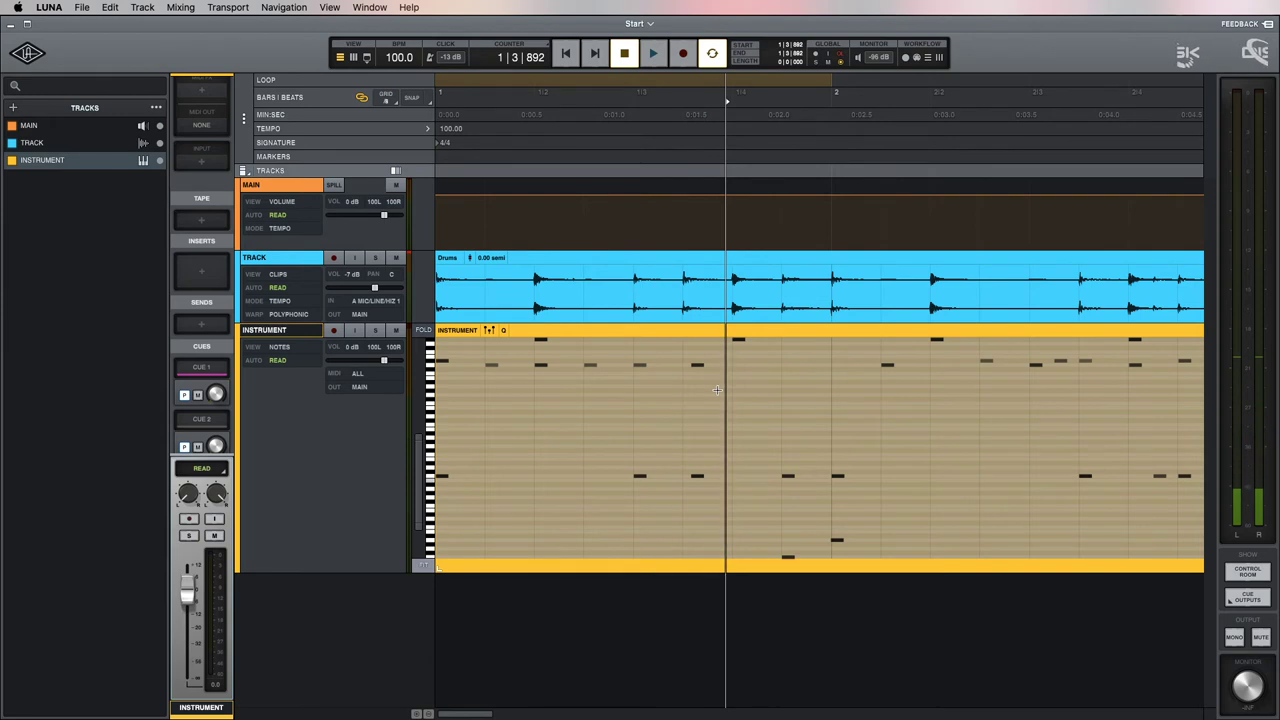
- Turn snap back on and move the two off-grid Instrument notes back to 1|3|480
click(412, 98)
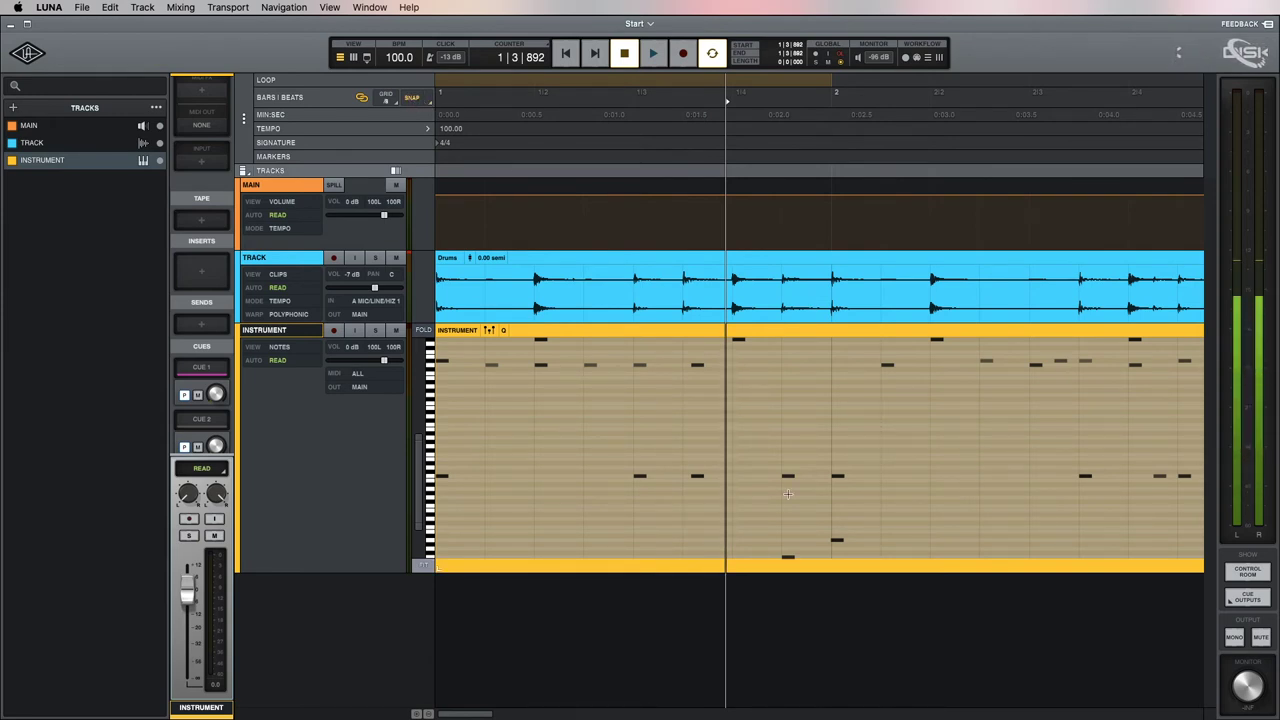
drag(686, 351, 731, 523)
drag(698, 480, 690, 481)
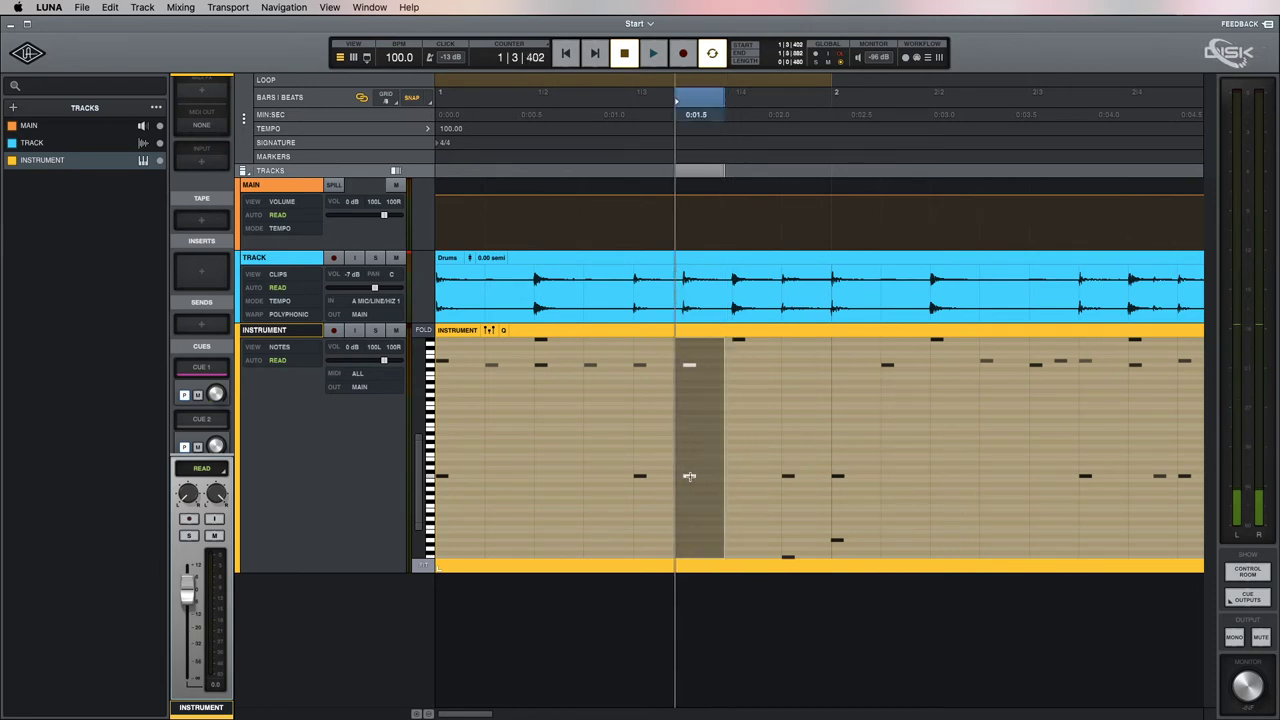
click(690, 381)
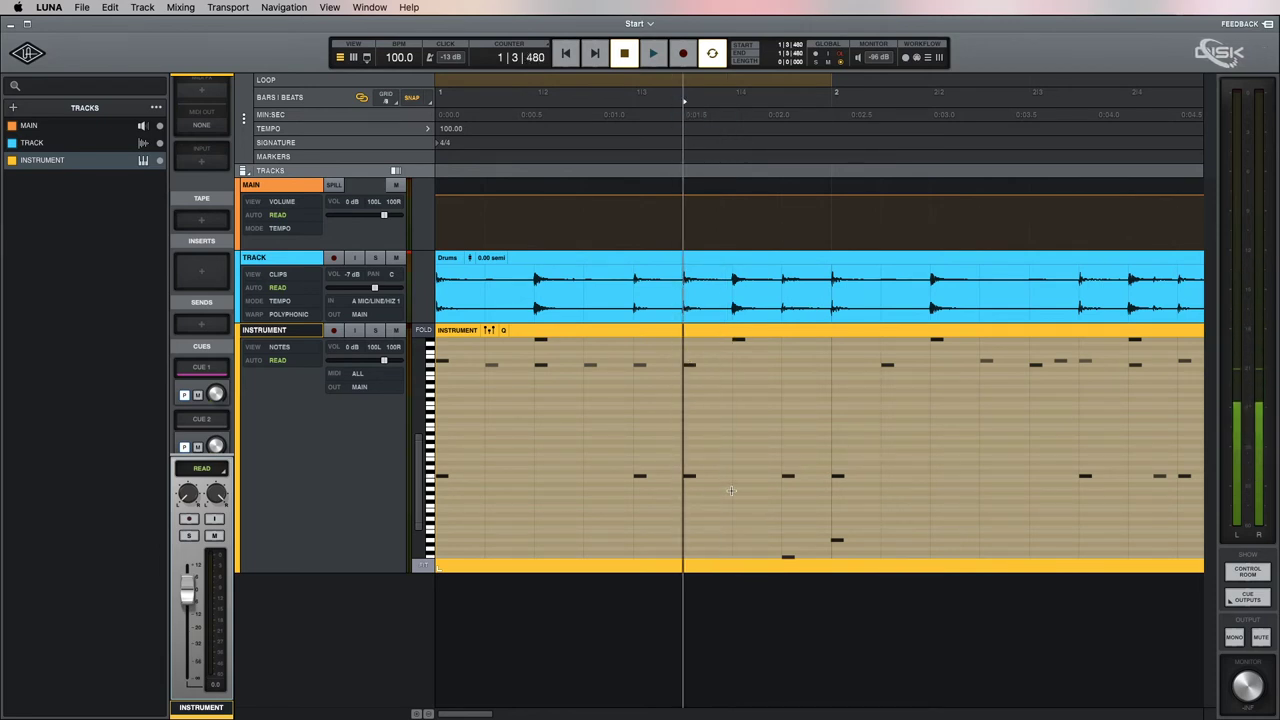
- Change the timeline's snap type to Relative
click(734, 438)
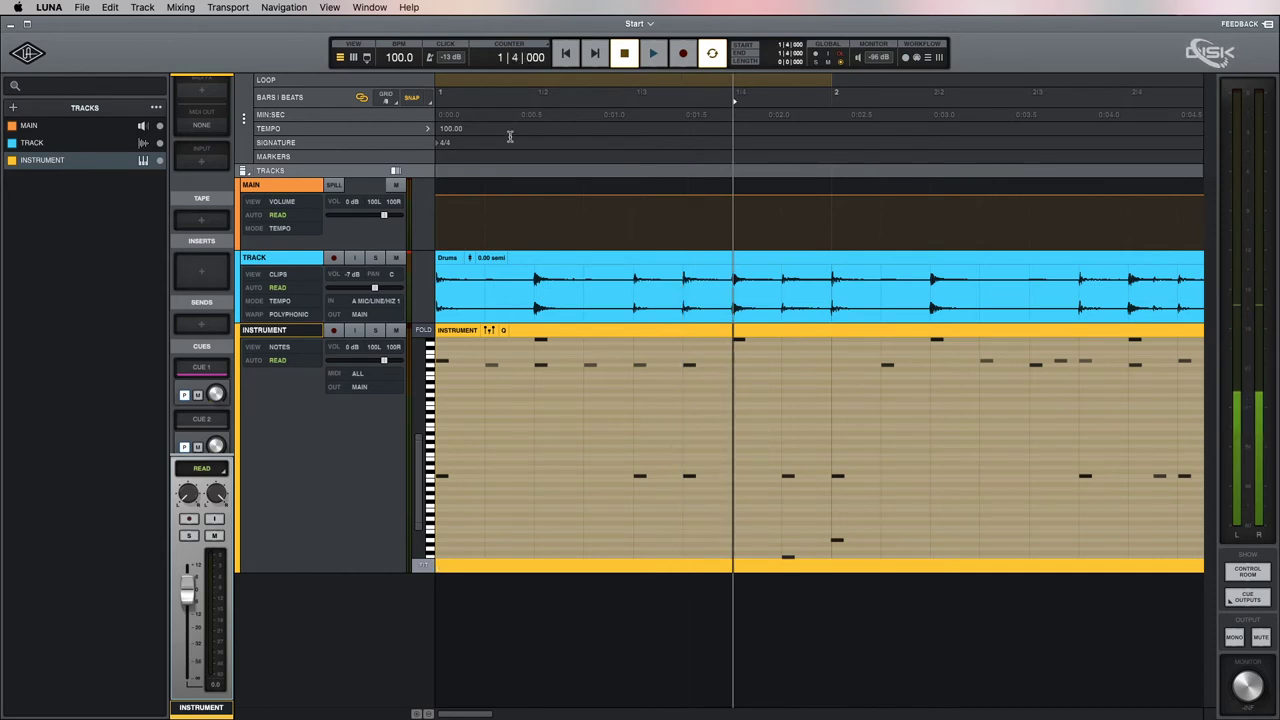
right_click(424, 98)
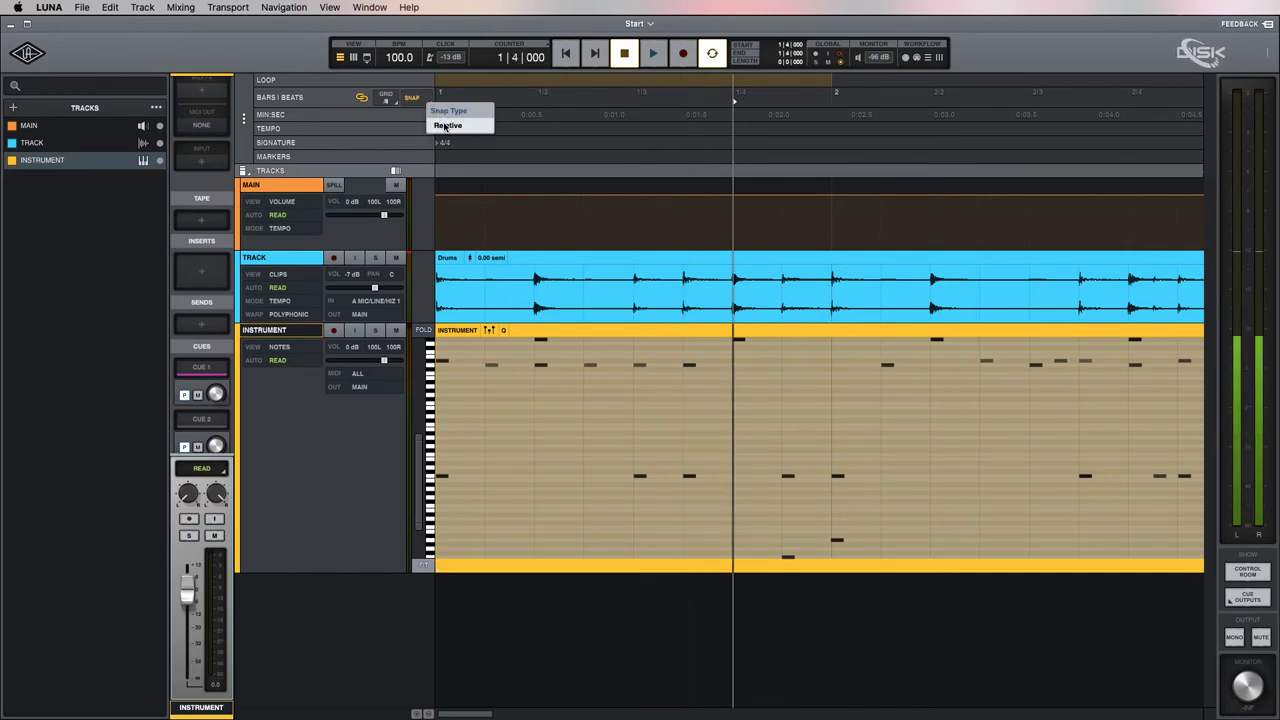
click(446, 126)
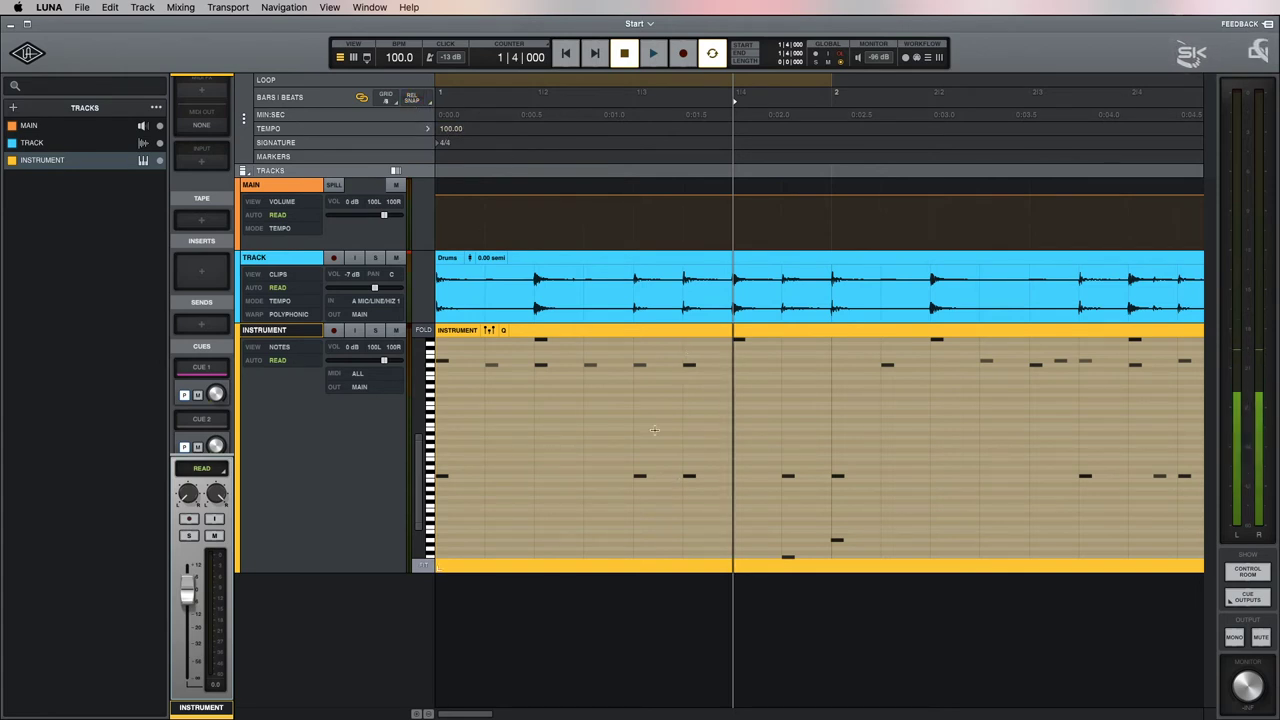
- With snap off, move the upper Instrument note at 1|3|480 slightly earlier, off the grid, and deselect it
click(690, 364)
click(692, 366)
click(679, 366)
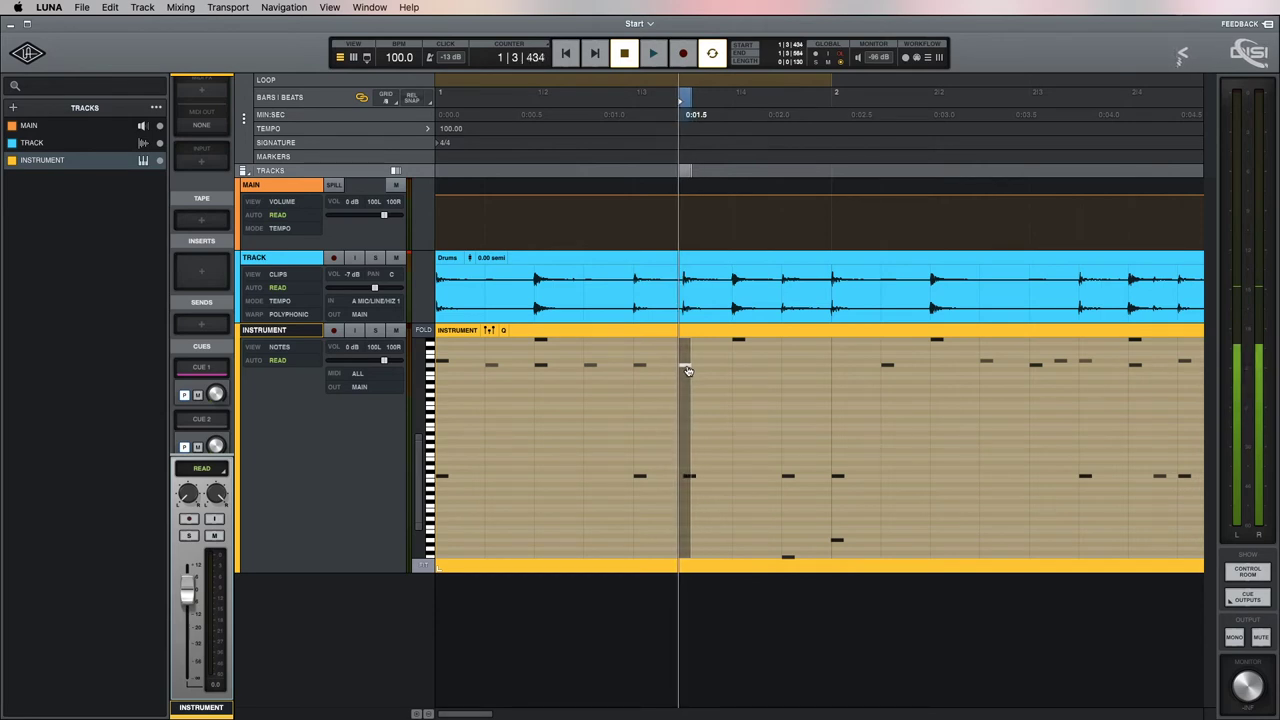
click(739, 400)
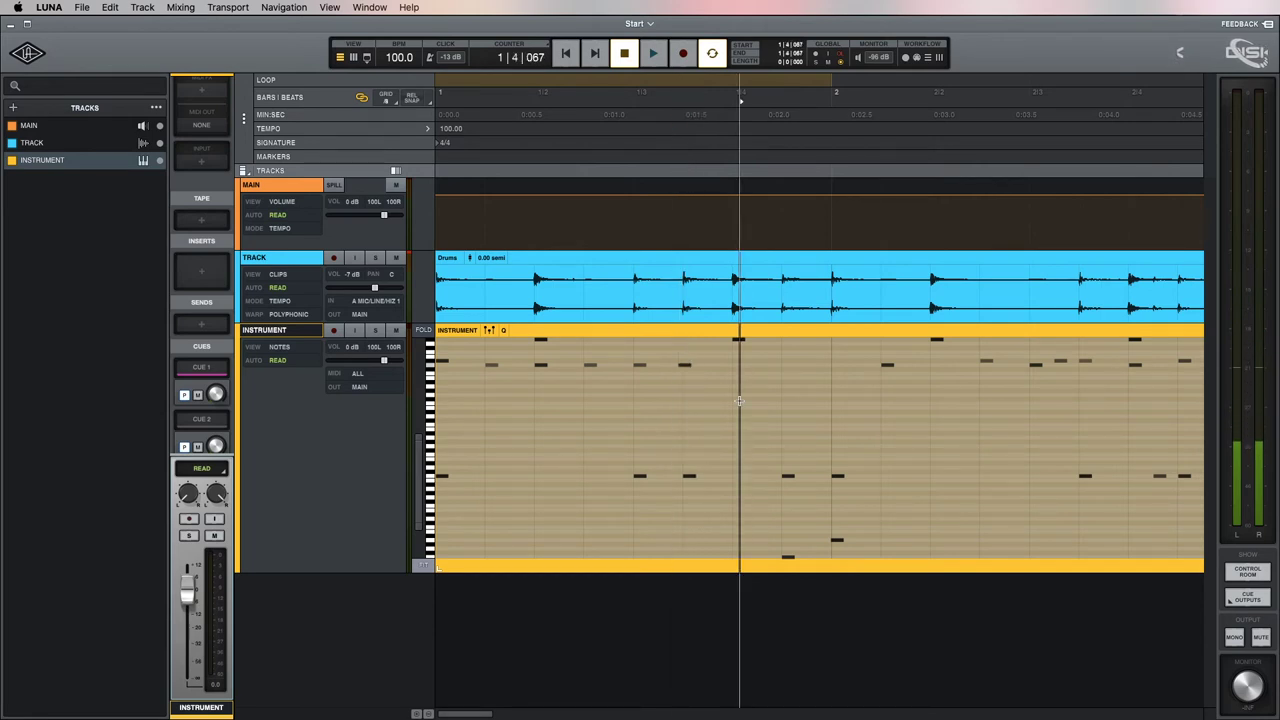
- Turn on relative snap and move the off-grid Instrument note one grid step later and back, keeping its offset
click(410, 100)
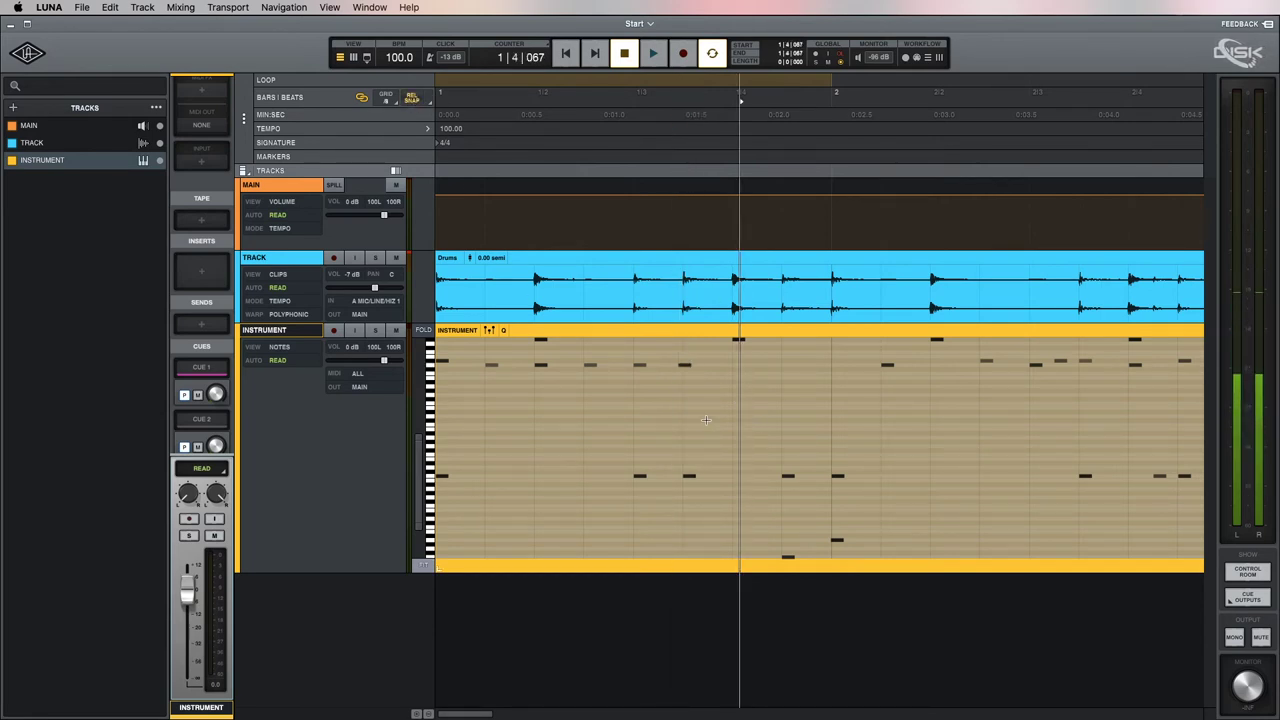
click(686, 369)
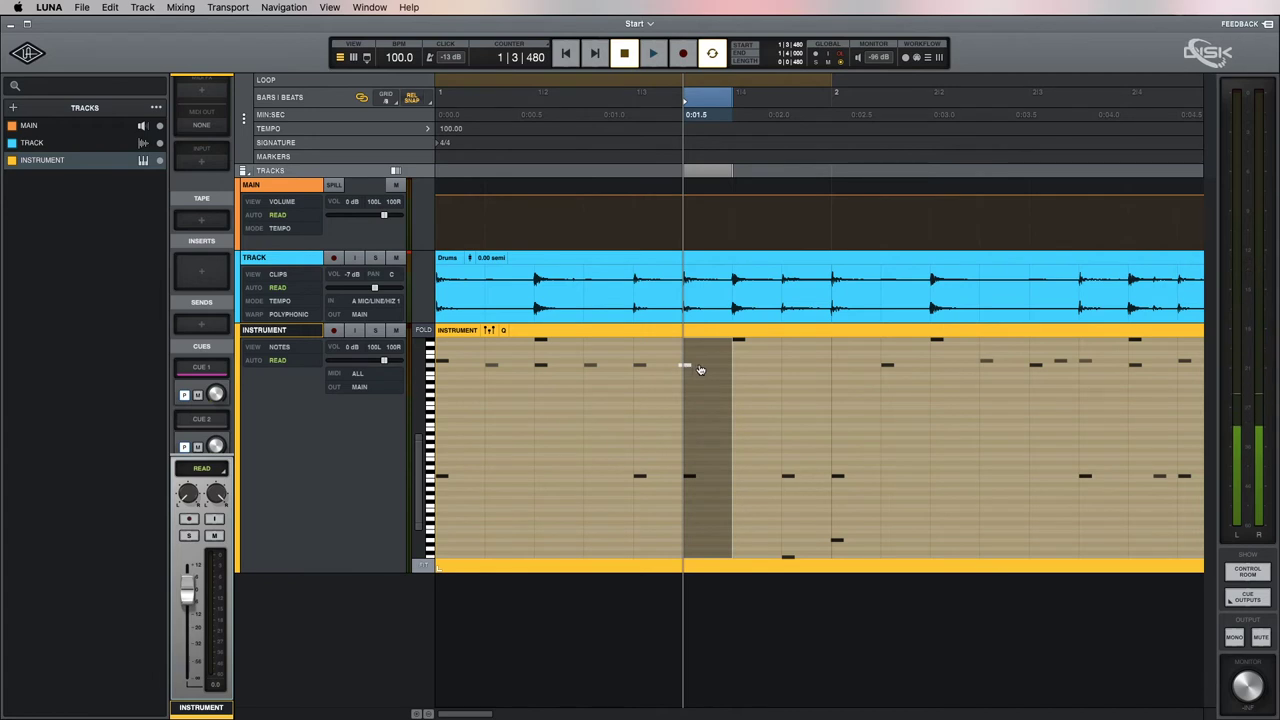
click(722, 370)
click(692, 369)
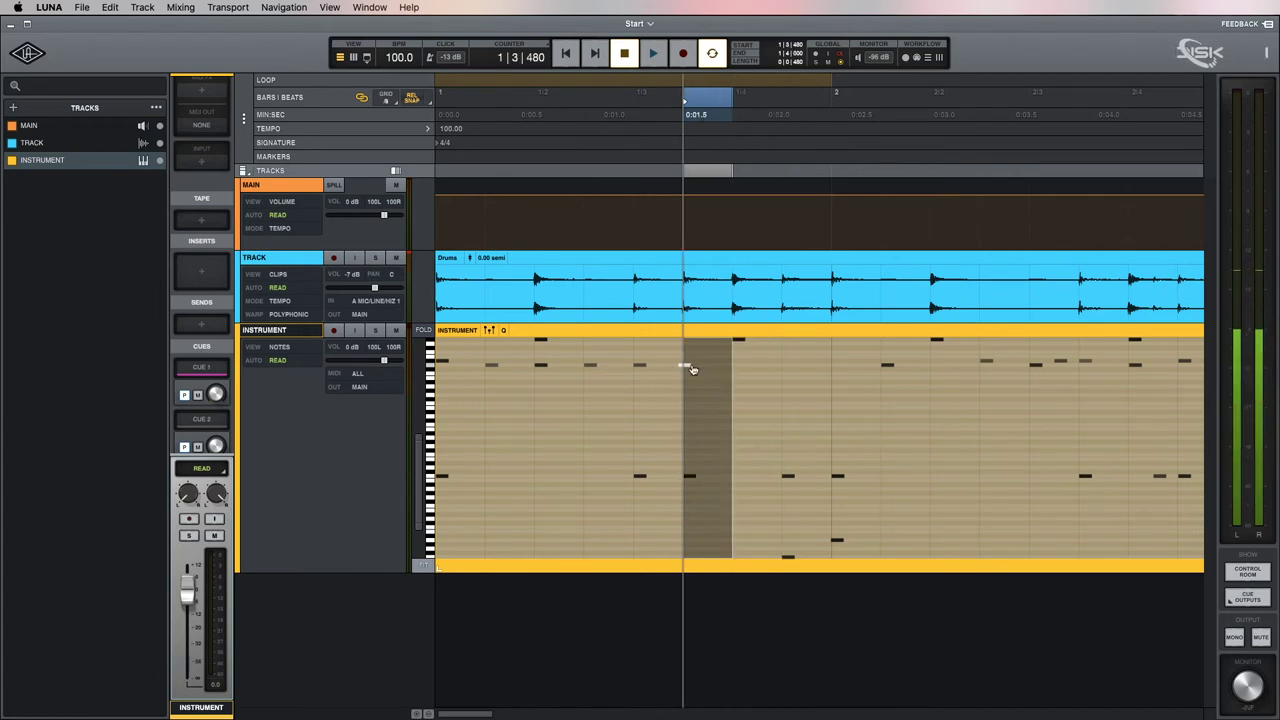
click(730, 370)
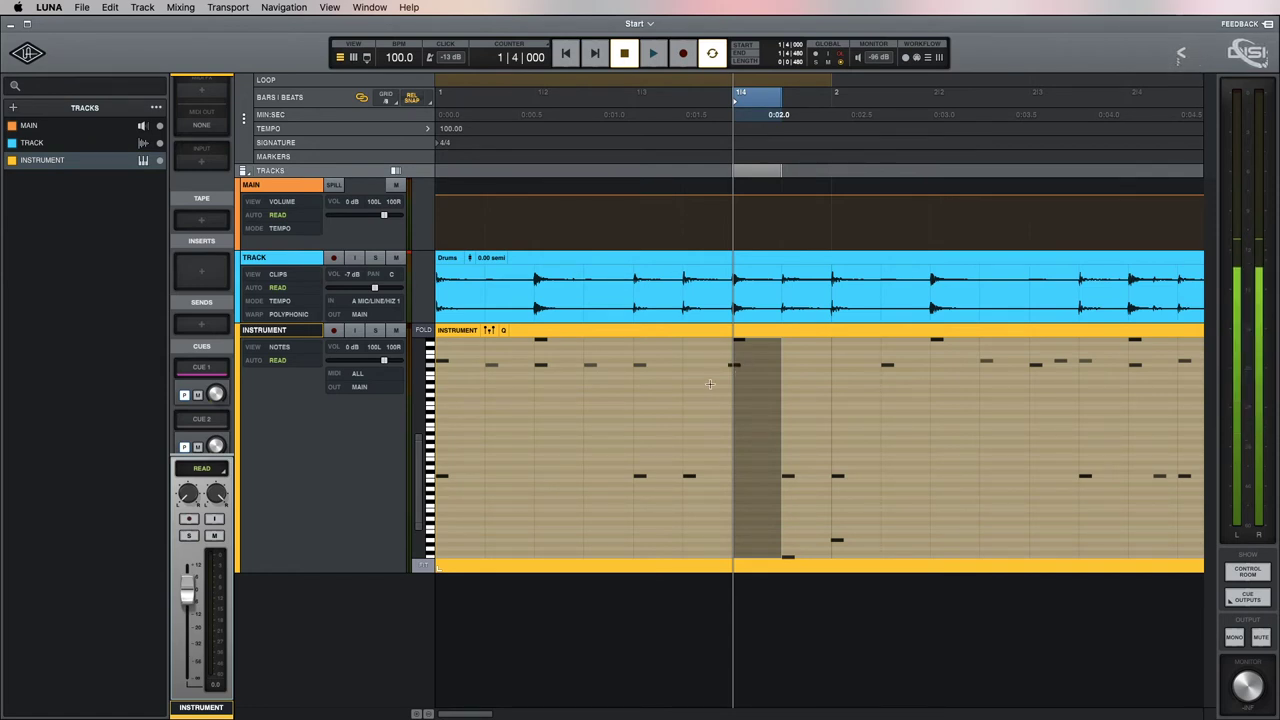
click(708, 395)
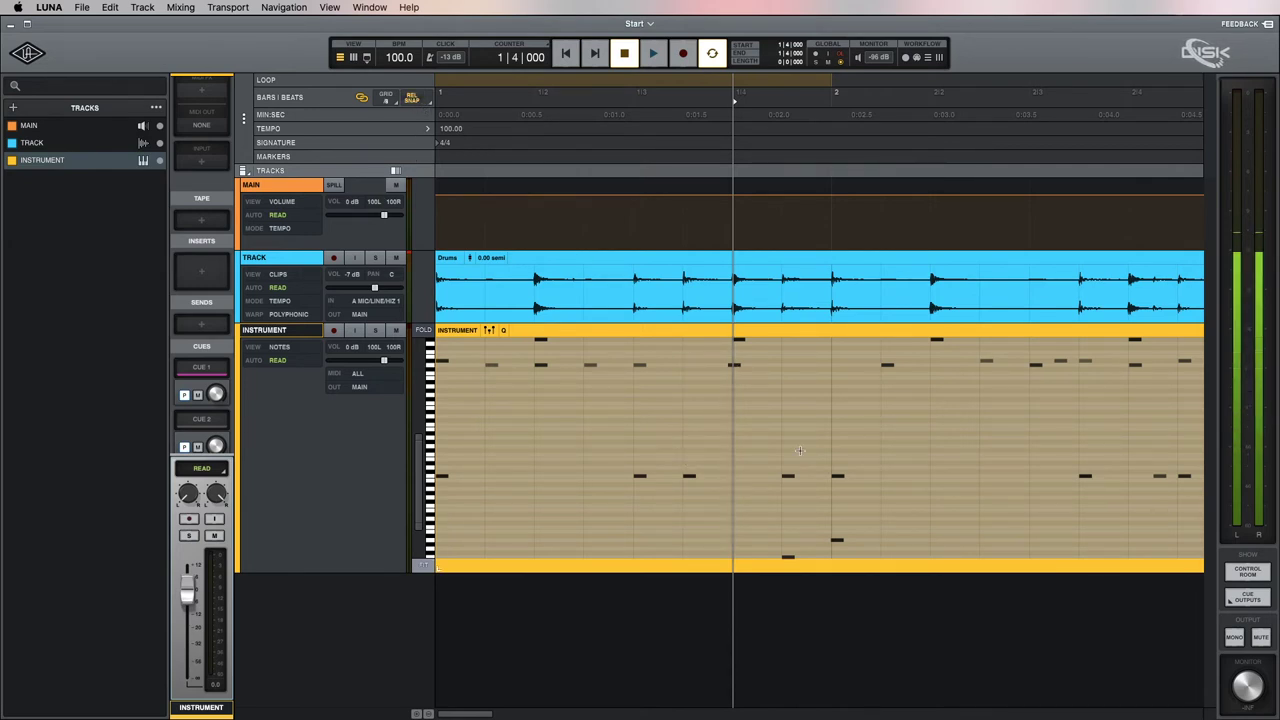
drag(736, 366, 696, 371)
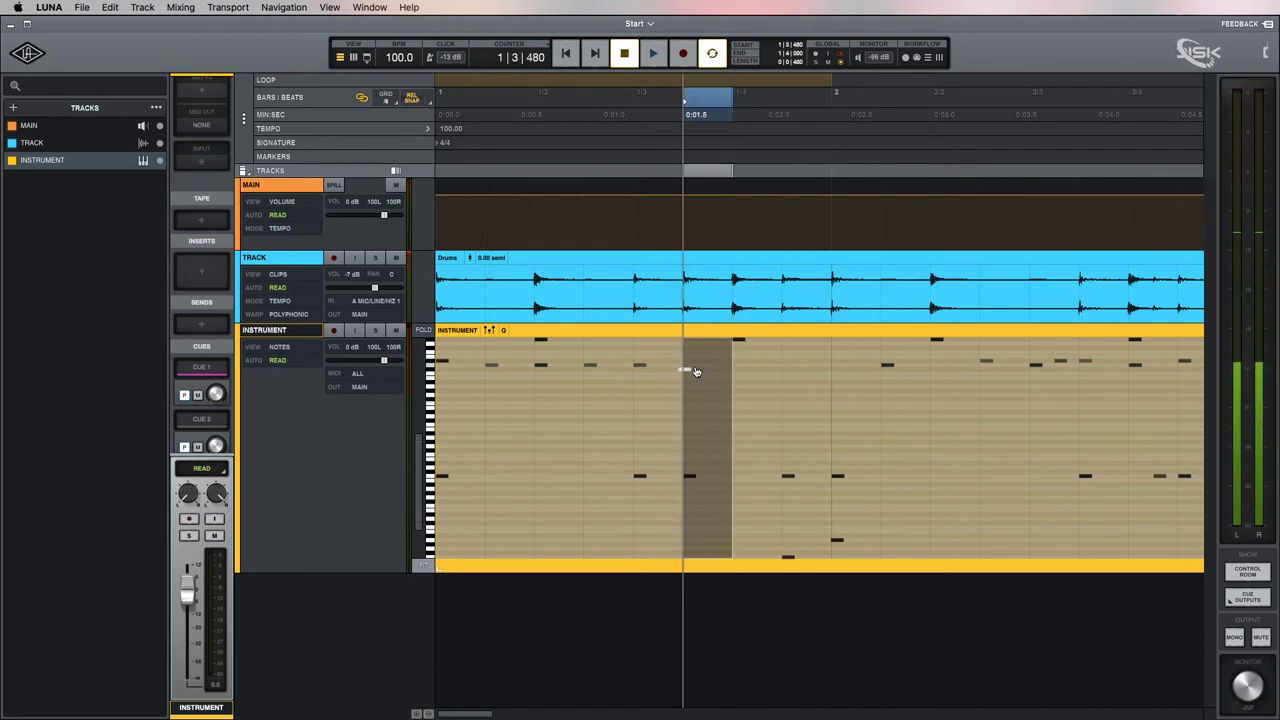
click(658, 398)
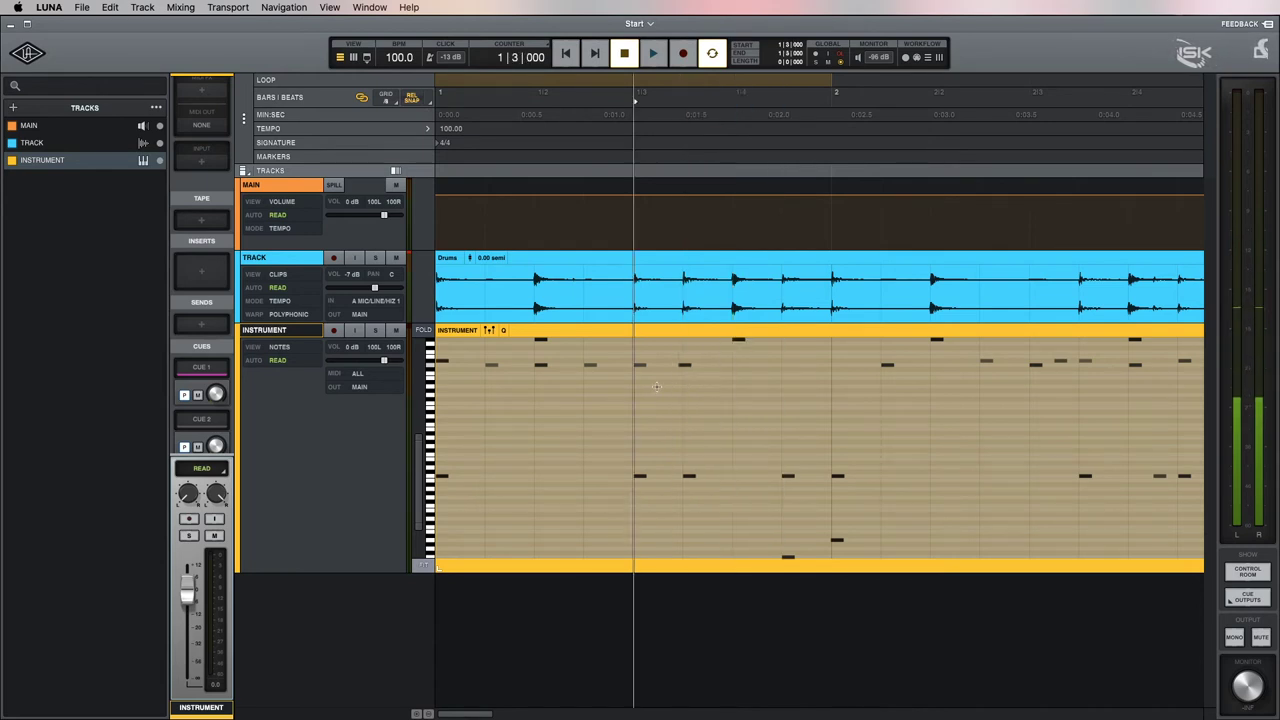
- Turn off the Relative snap type and snap the off-grid Instrument note back to 1|3|480
click(427, 101)
click(458, 129)
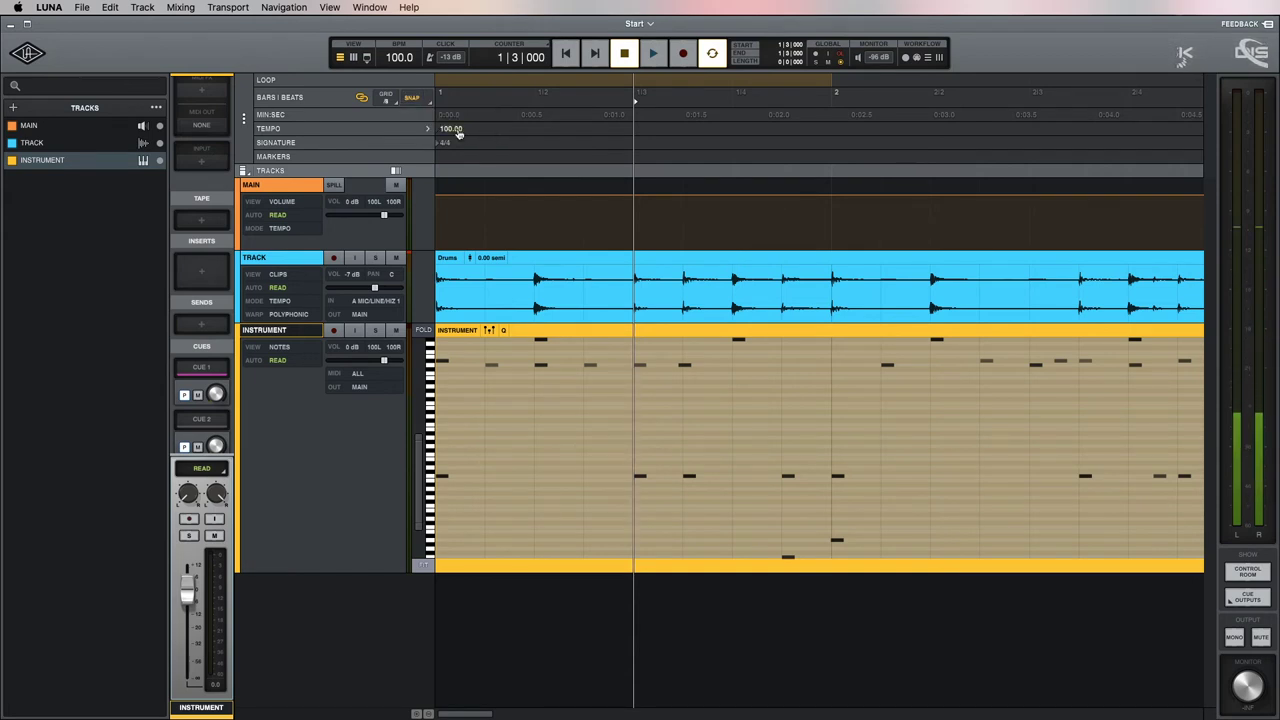
click(687, 367)
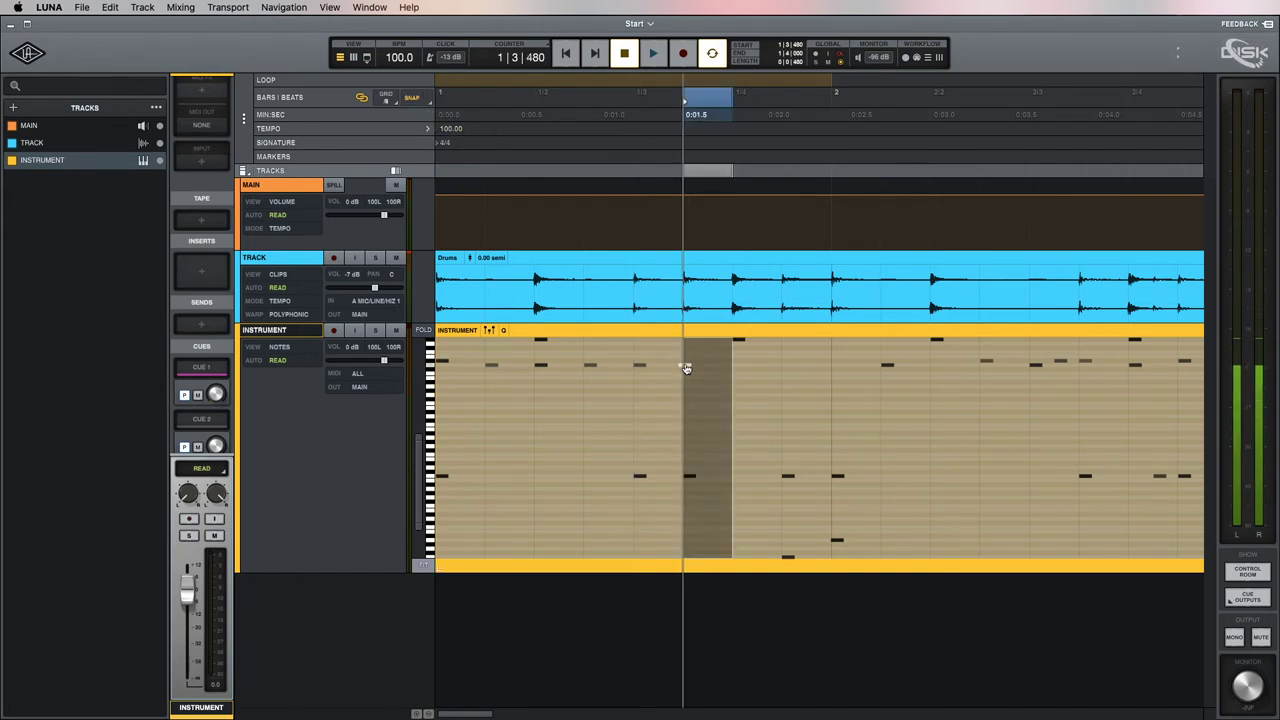
click(660, 421)
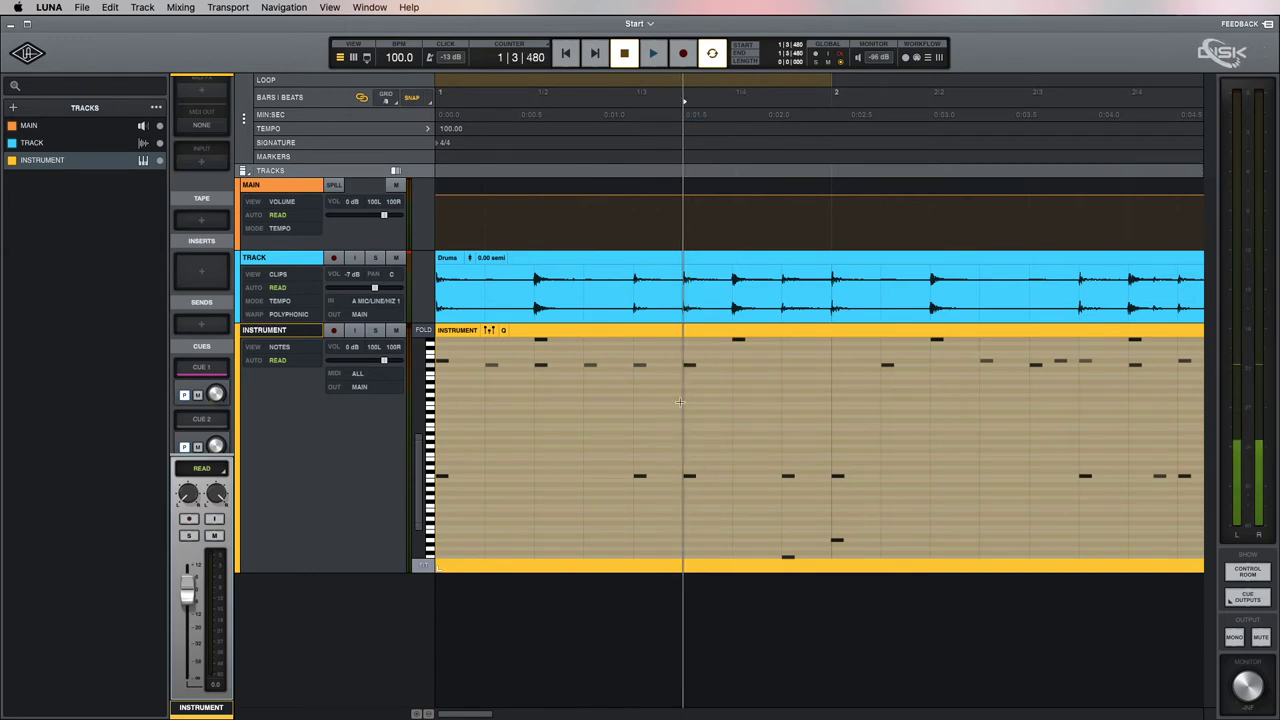
- Set the timeline grid to 1/16 and review the remaining grid options
click(388, 99)
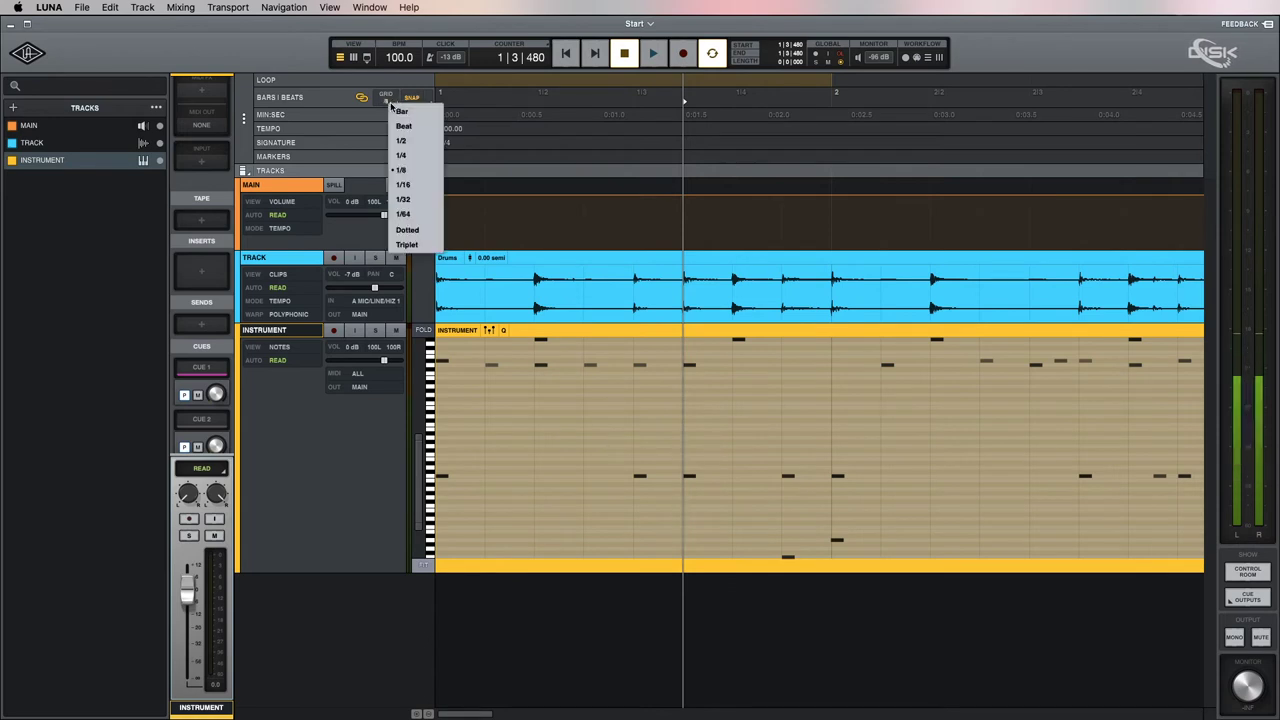
click(404, 185)
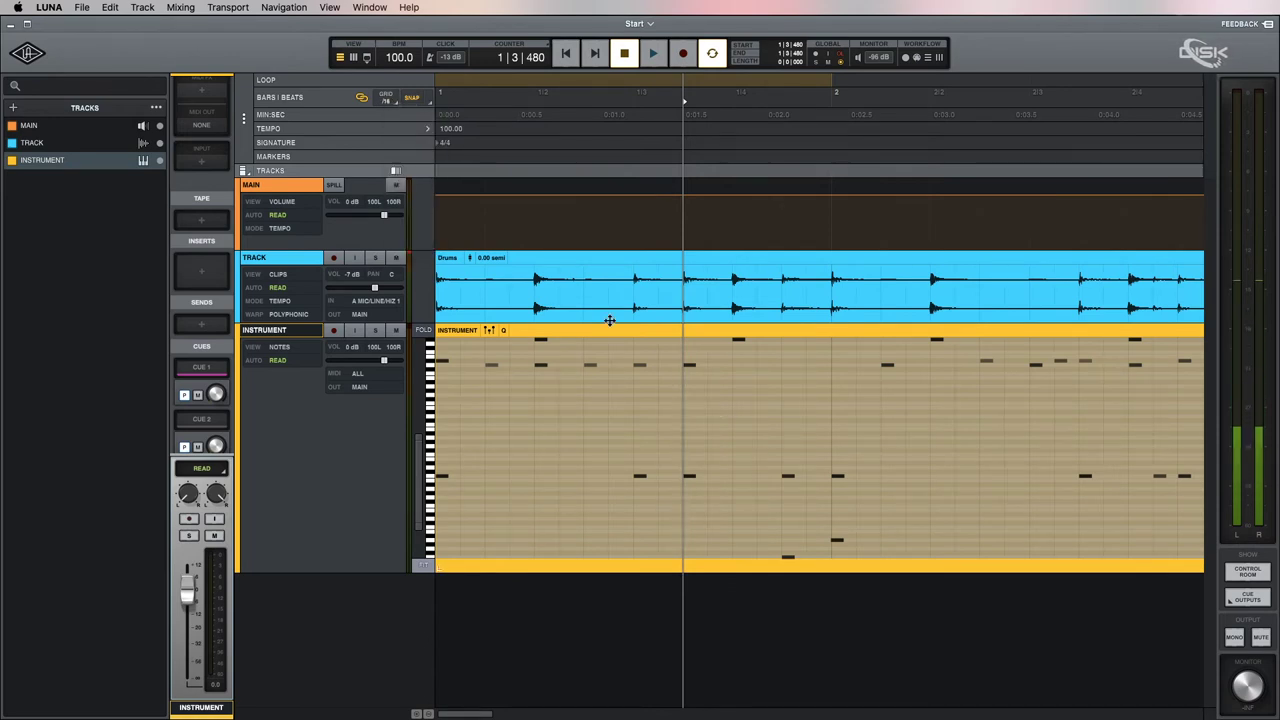
click(389, 101)
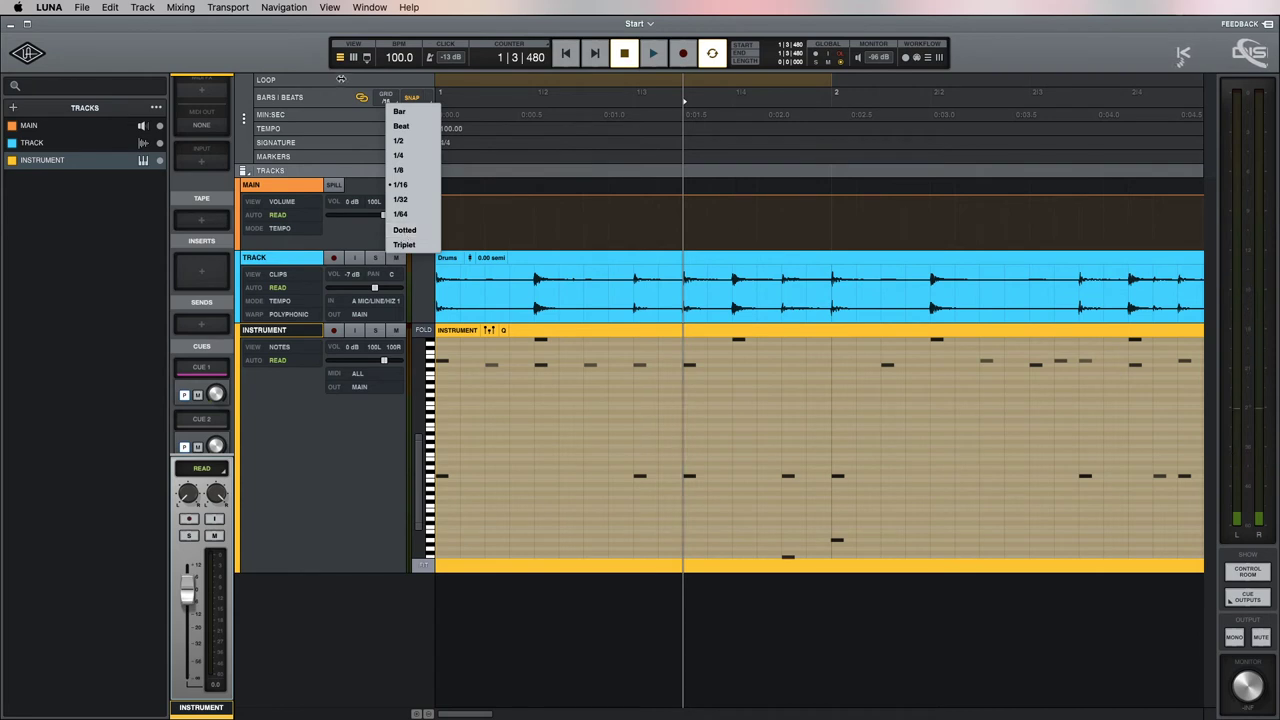
click(343, 94)
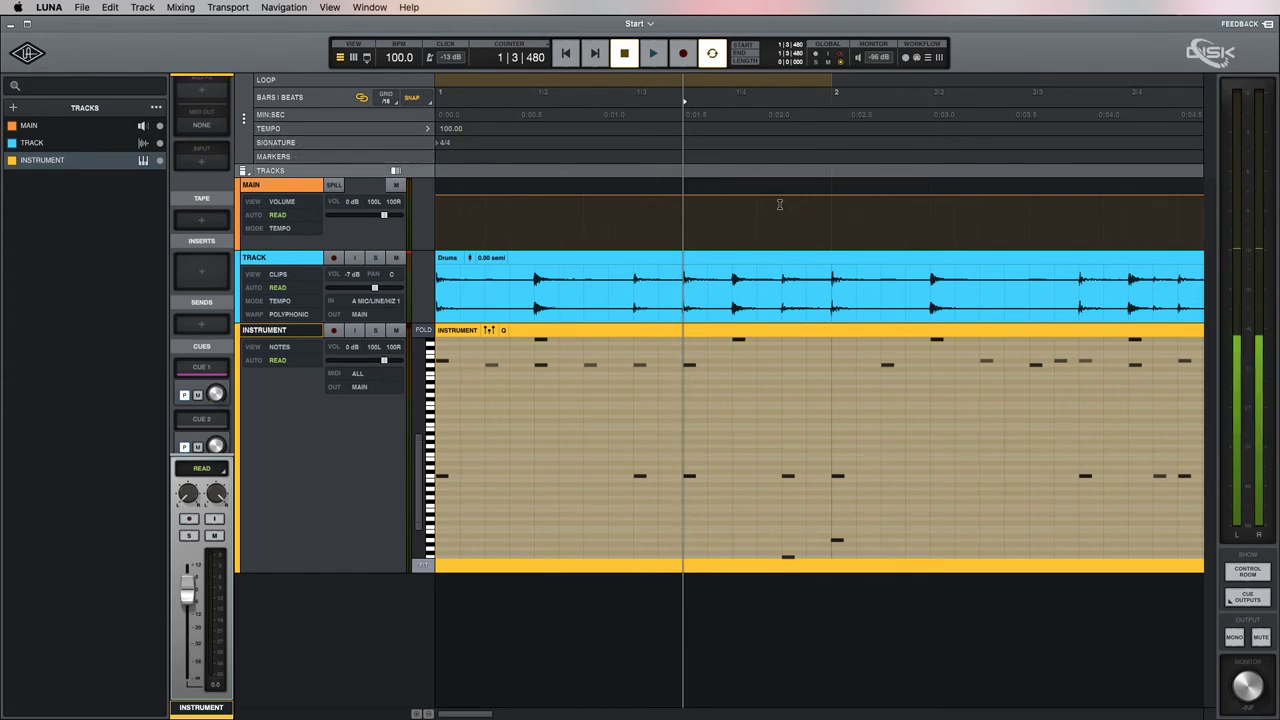
- Play from the session start, add a marker during playback, and move it to 2|1|000
key(Return)
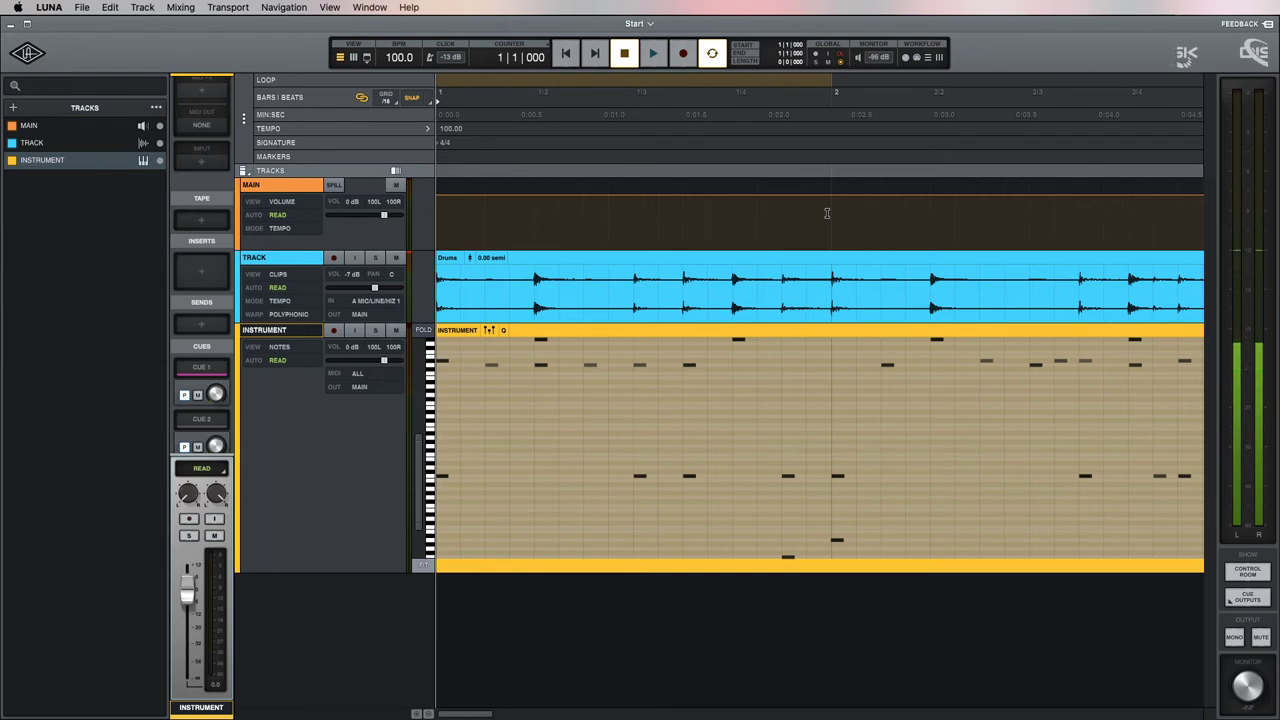
key(space)
key(m)
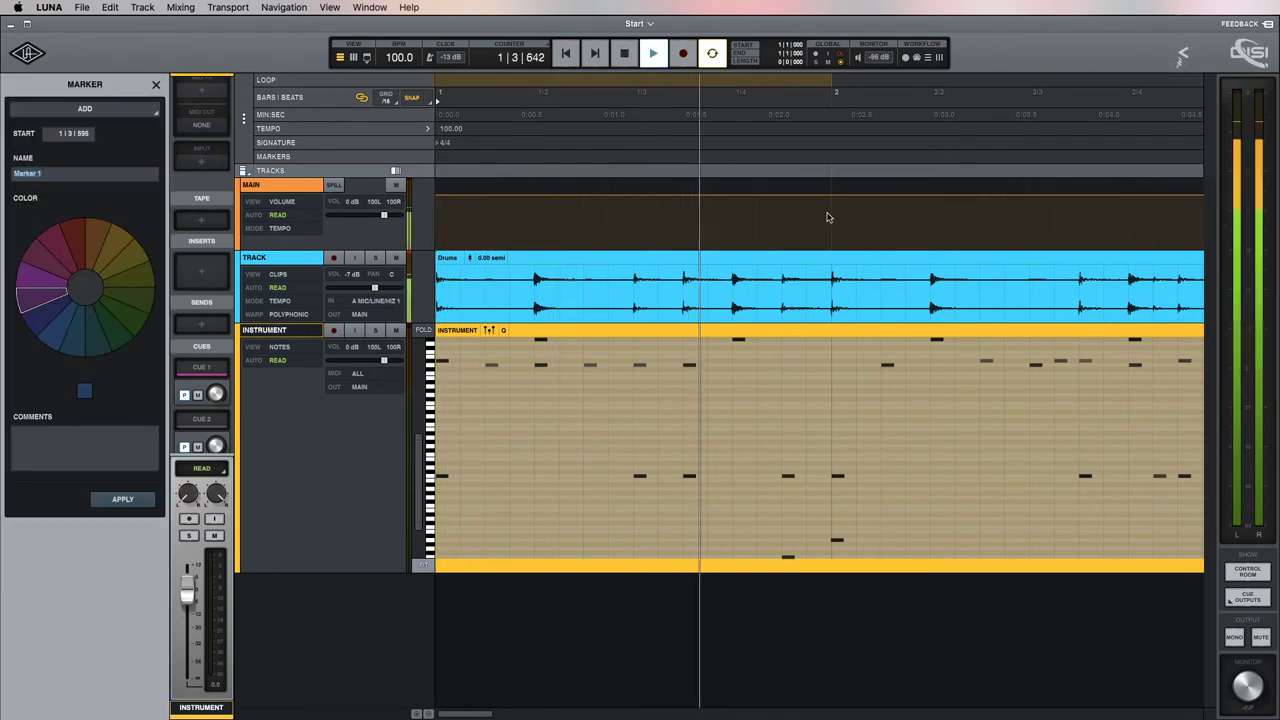
key(Return)
key(space)
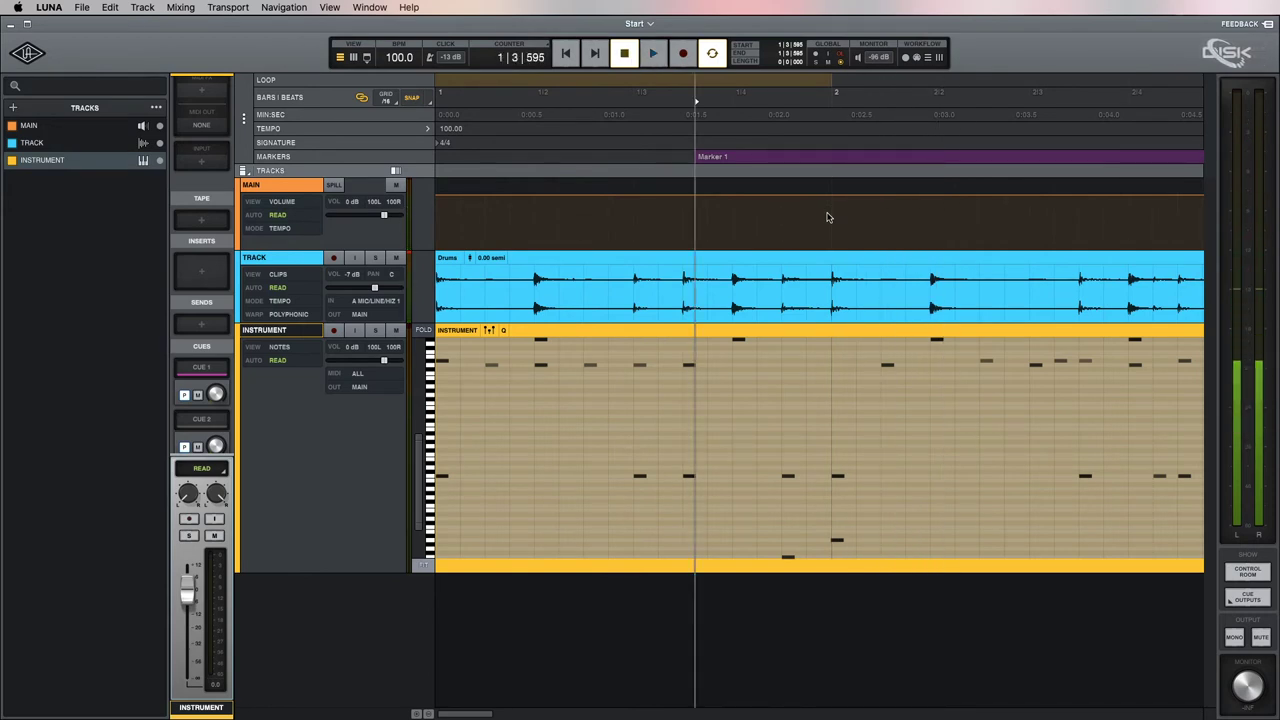
mouse_move(734, 157)
mouse_down()
mouse_move(895, 168)
mouse_move(850, 168)
mouse_up()
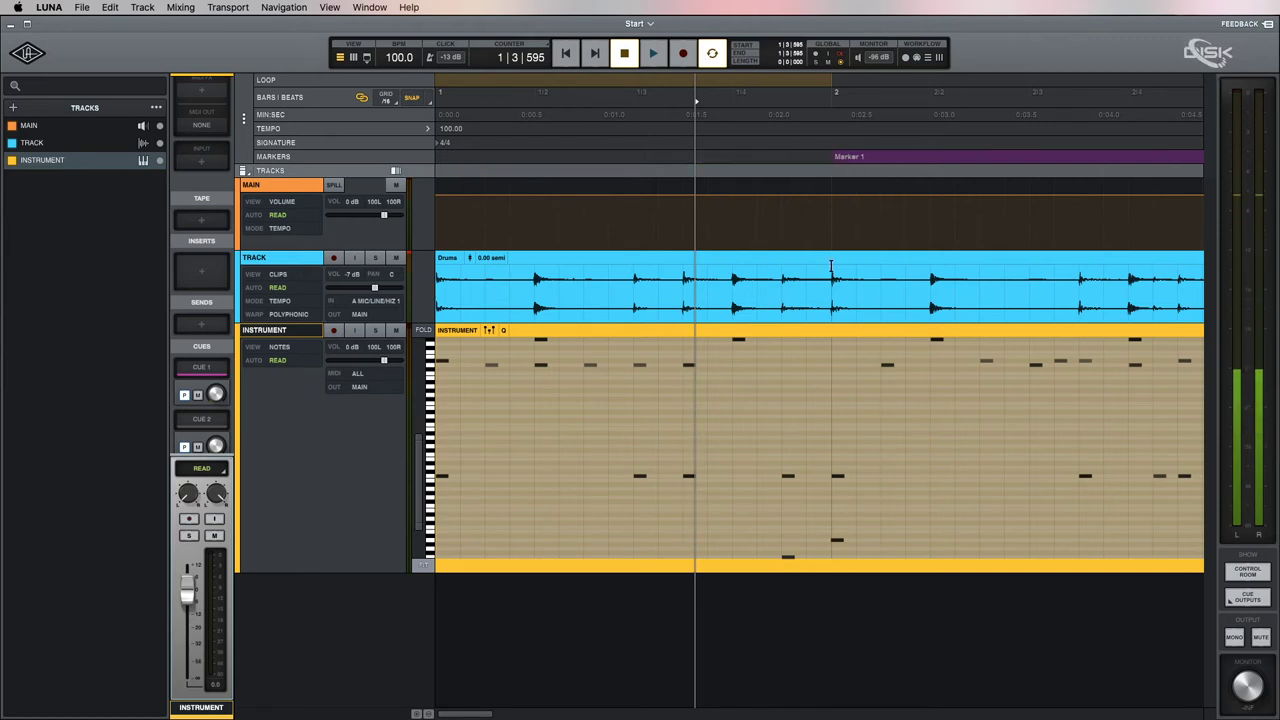
- Rename the marker at 2|1|000 to Sloka
double_click(851, 160)
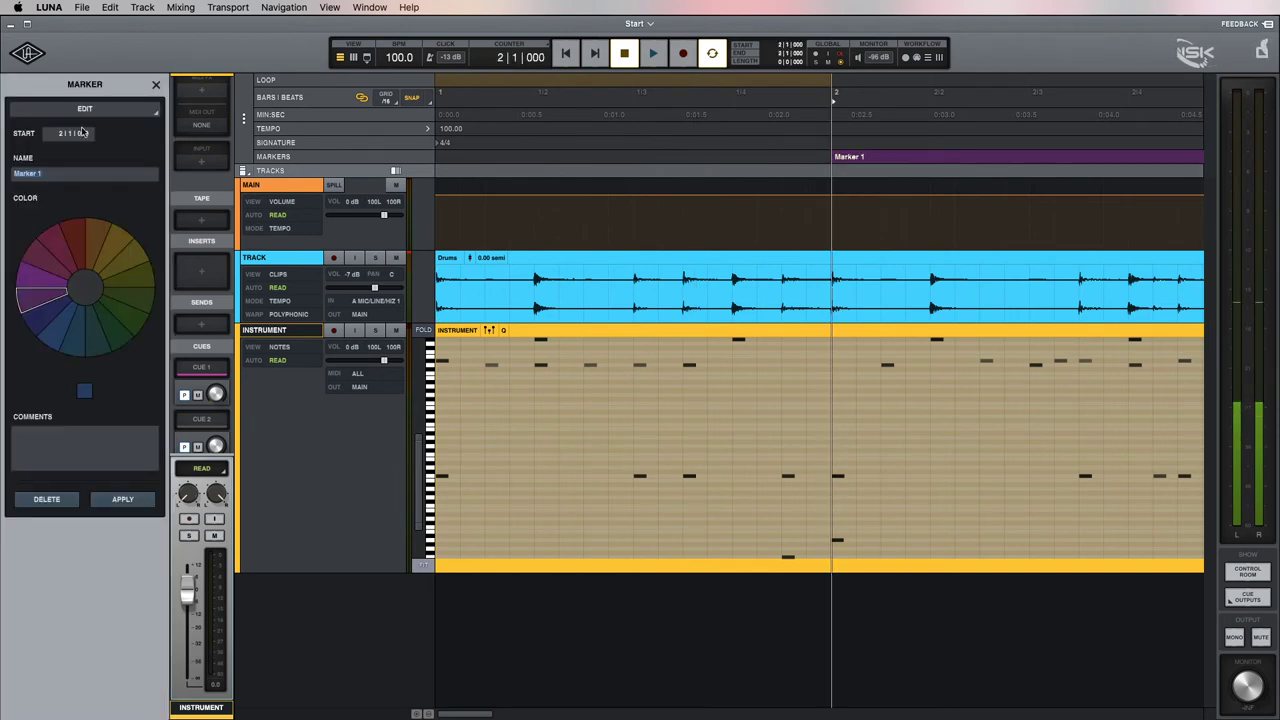
text(Sloka)
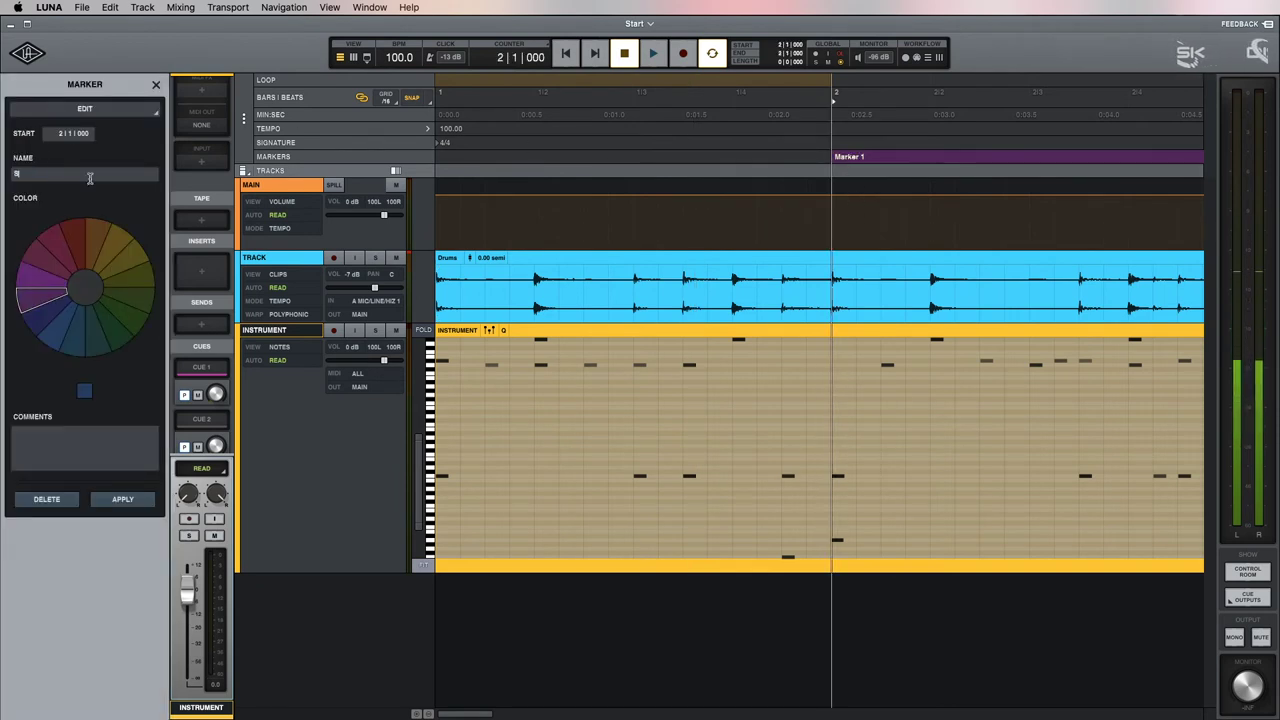
key(Return)
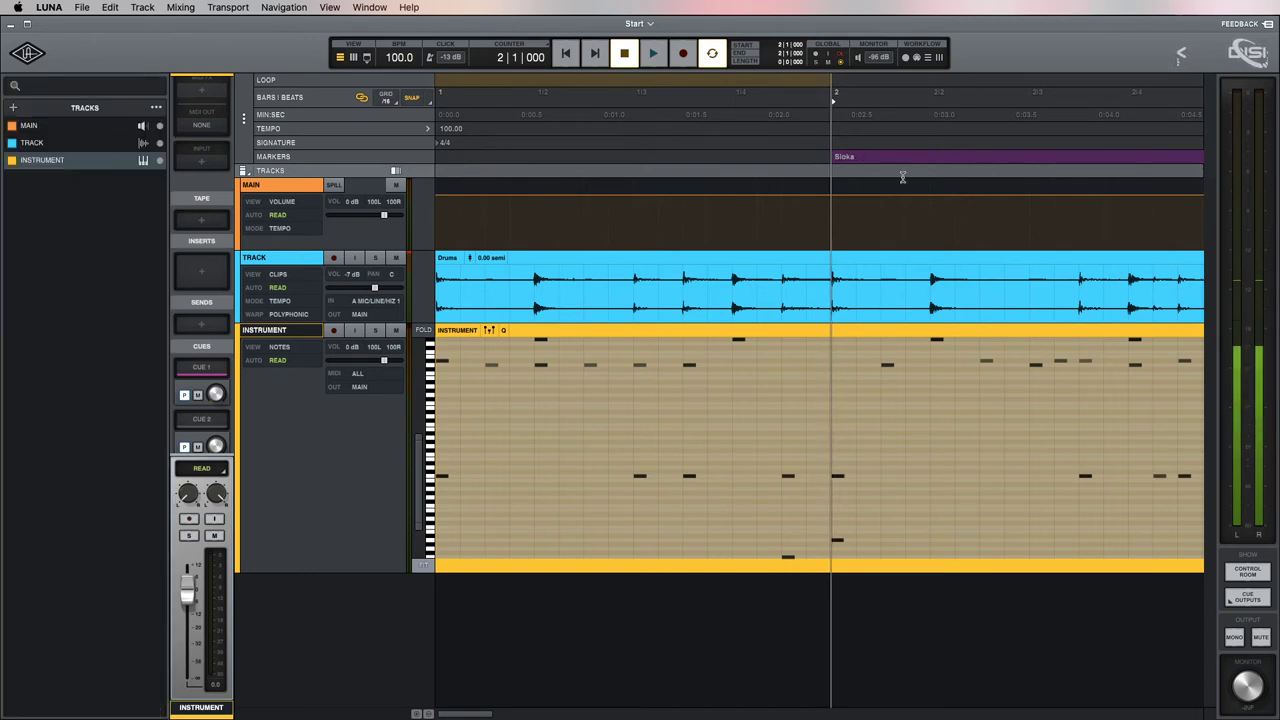
- Play from the Sloka marker, add a second marker during playback, and move it to 2|3|720
scroll(880, 179, right, 5)
key(space)
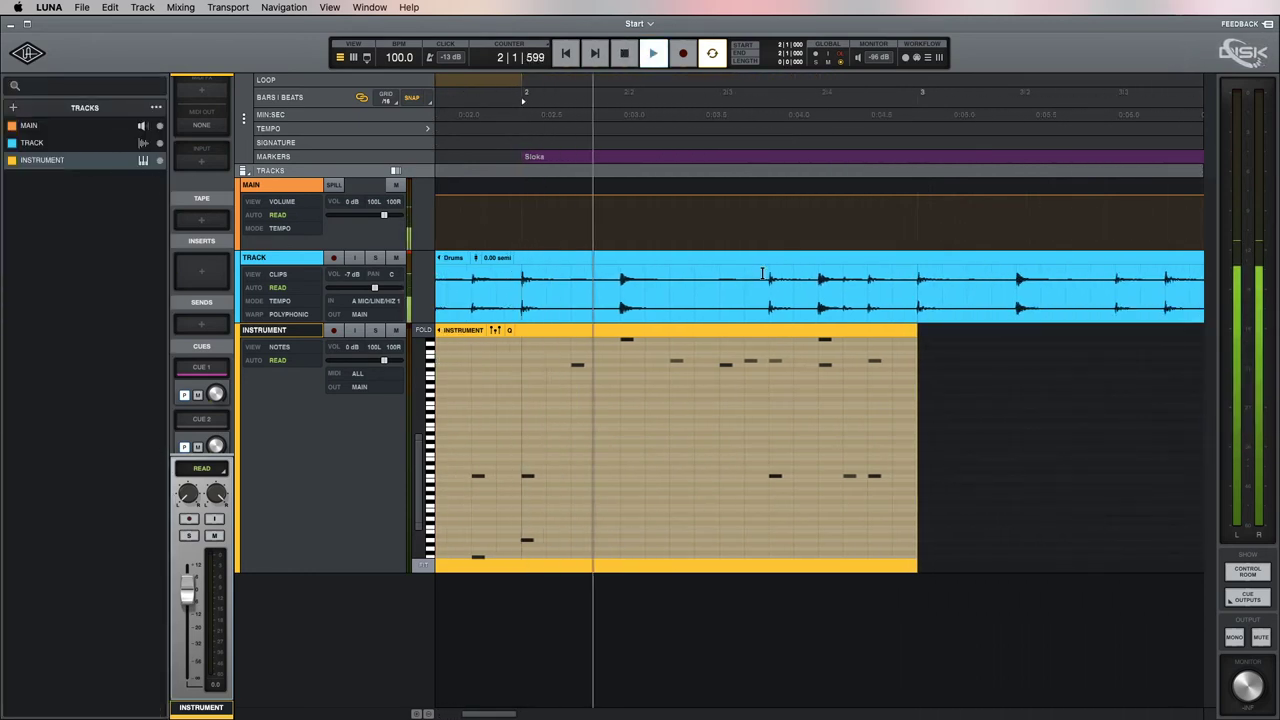
key(m)
key(space)
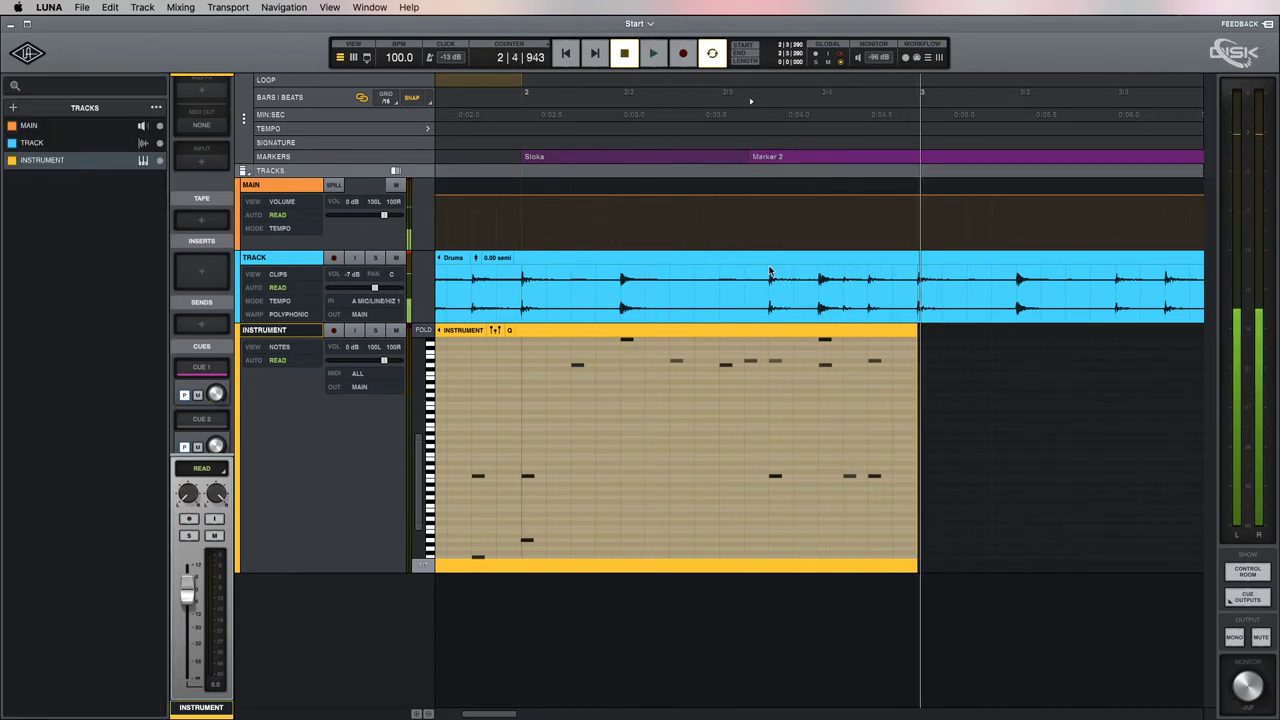
drag(764, 159, 808, 163)
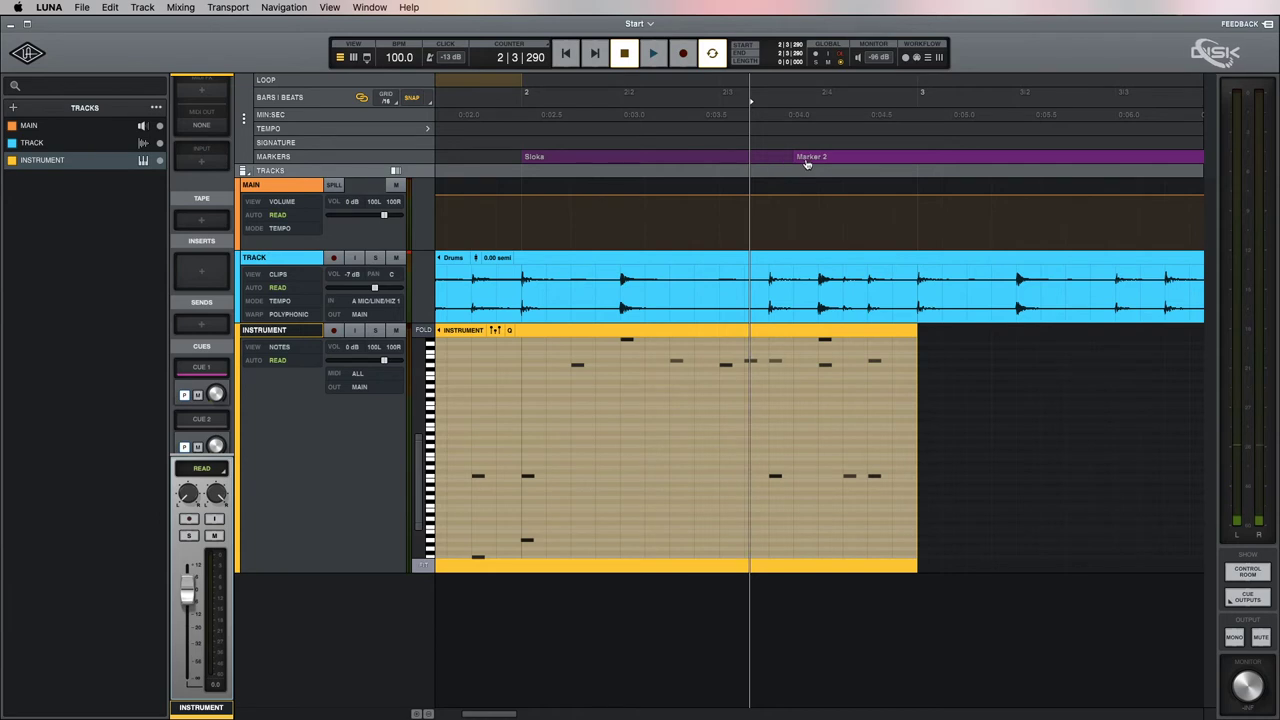
- Rename the marker at 2|3|720 to Zmena and change its color to brown
double_click(812, 160)
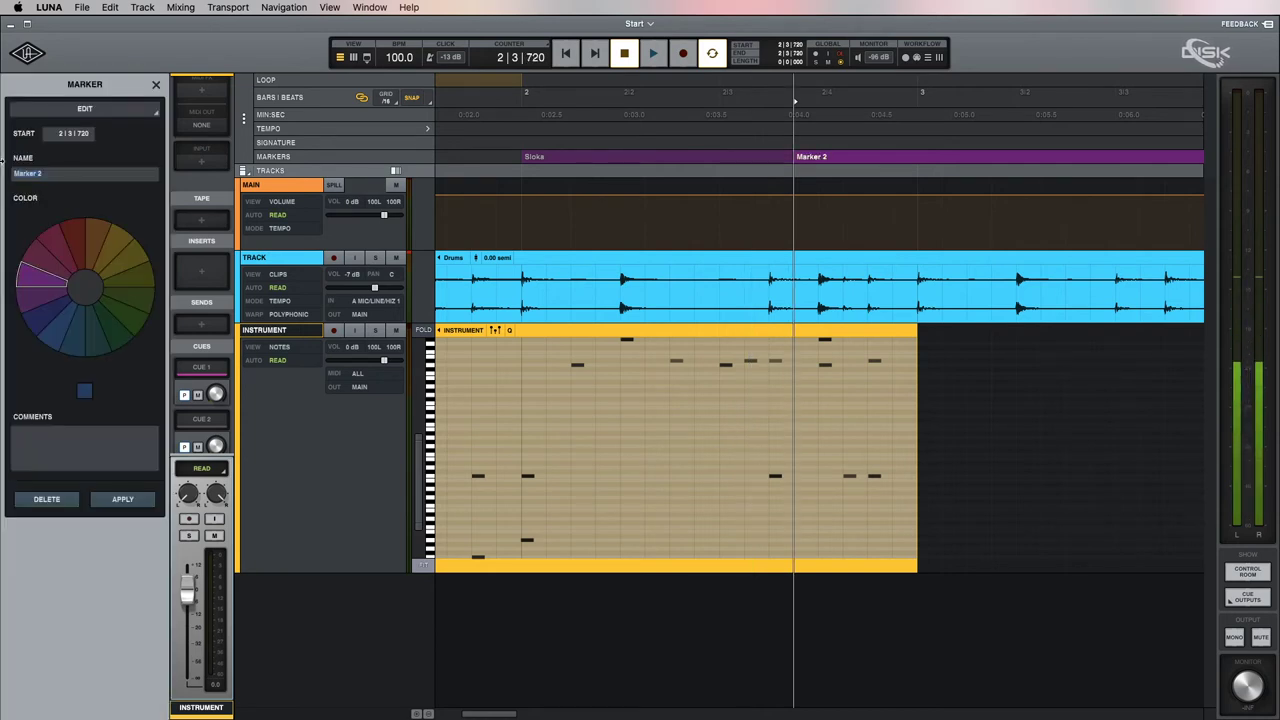
text(2nělk)
key(BackSpace)
key(BackSpace)
key(BackSpace)
key(BackSpace)
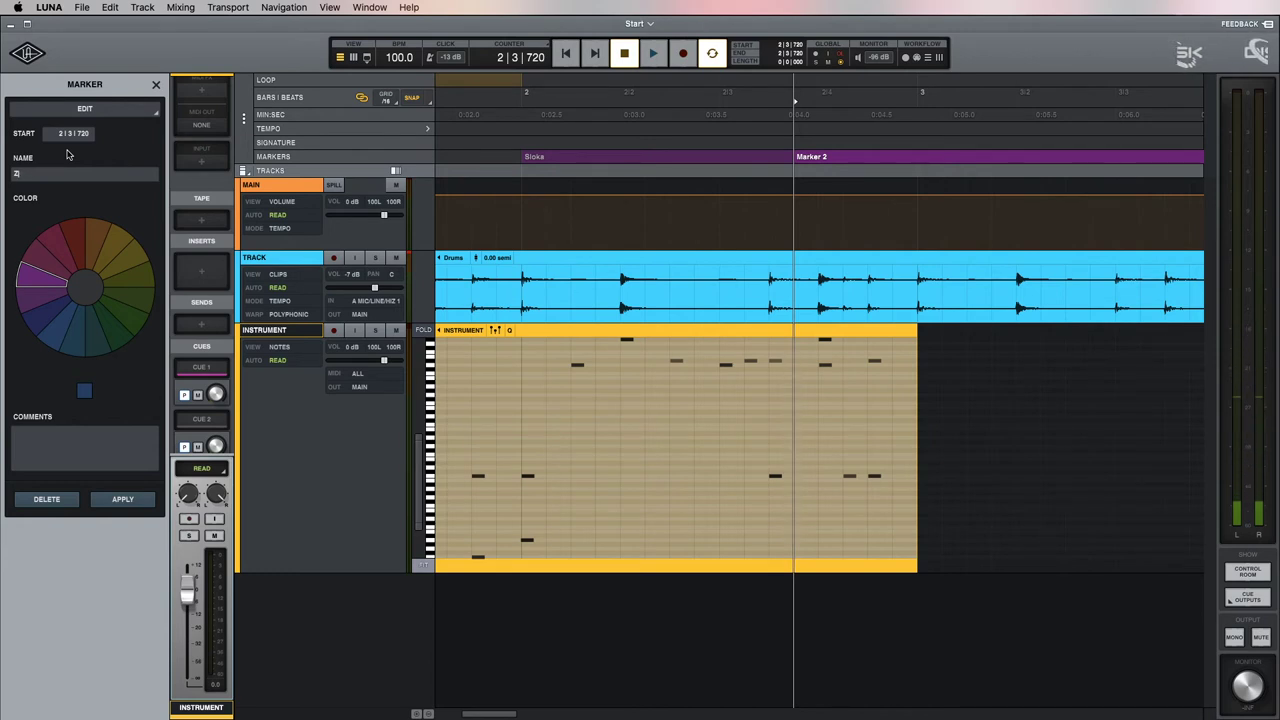
text(měna)
key(Return)
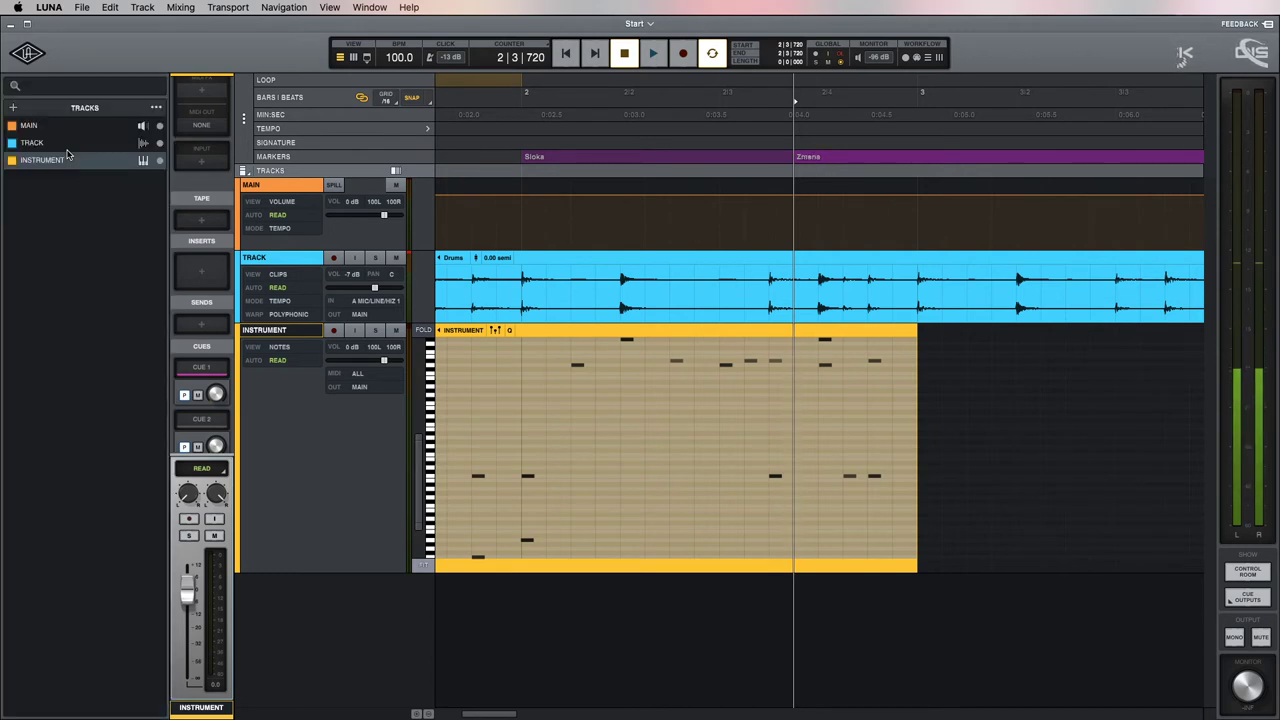
double_click(809, 158)
click(97, 242)
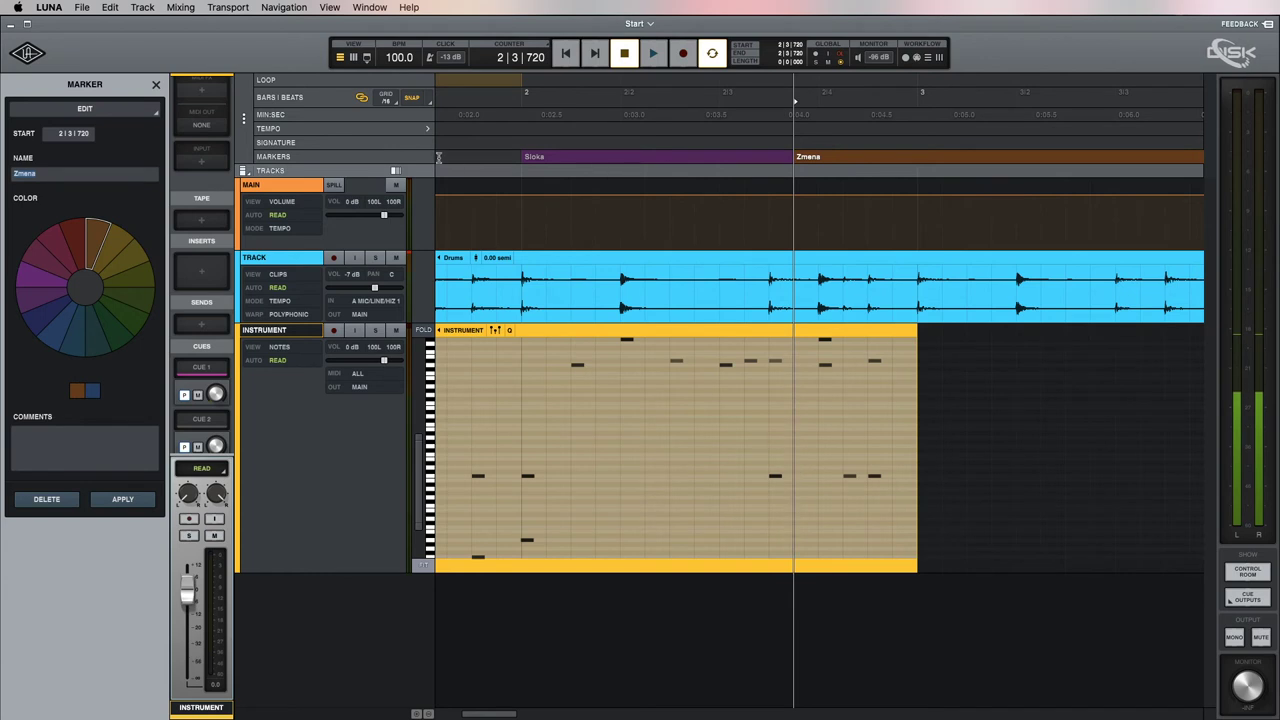
- Select the marker lane range from 1|4|480 to 2|1|480 around the Sloka marker's start and delete that marker
click(499, 158)
drag(483, 156, 577, 158)
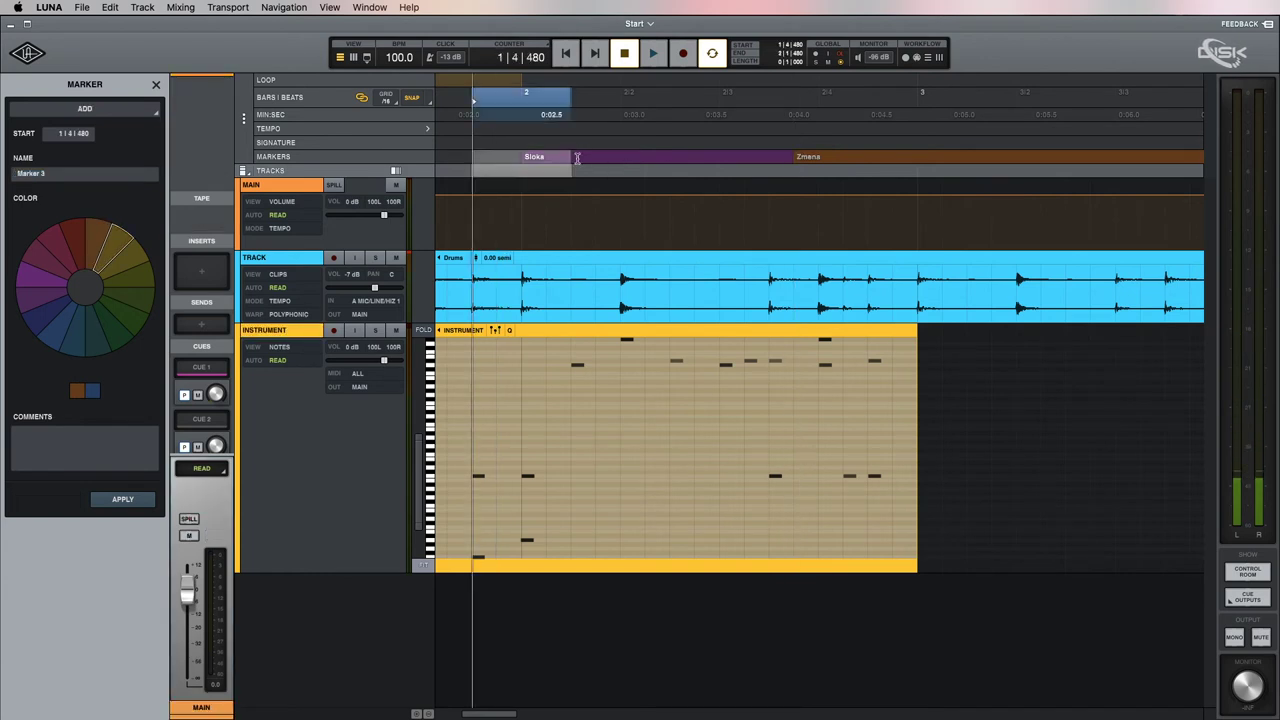
key(BackSpace)
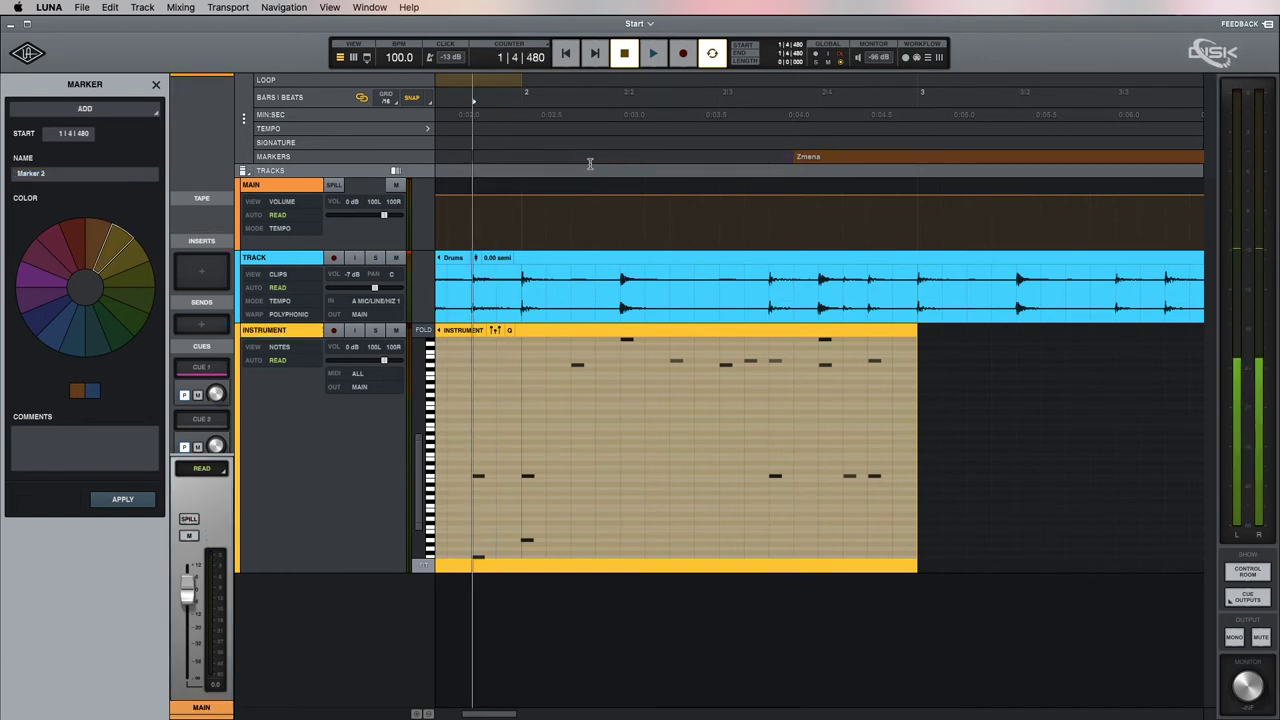
- Select the marker lane range from 2|3|480 to 2|4|240 around the Zmena marker's start and delete that marker
click(806, 160)
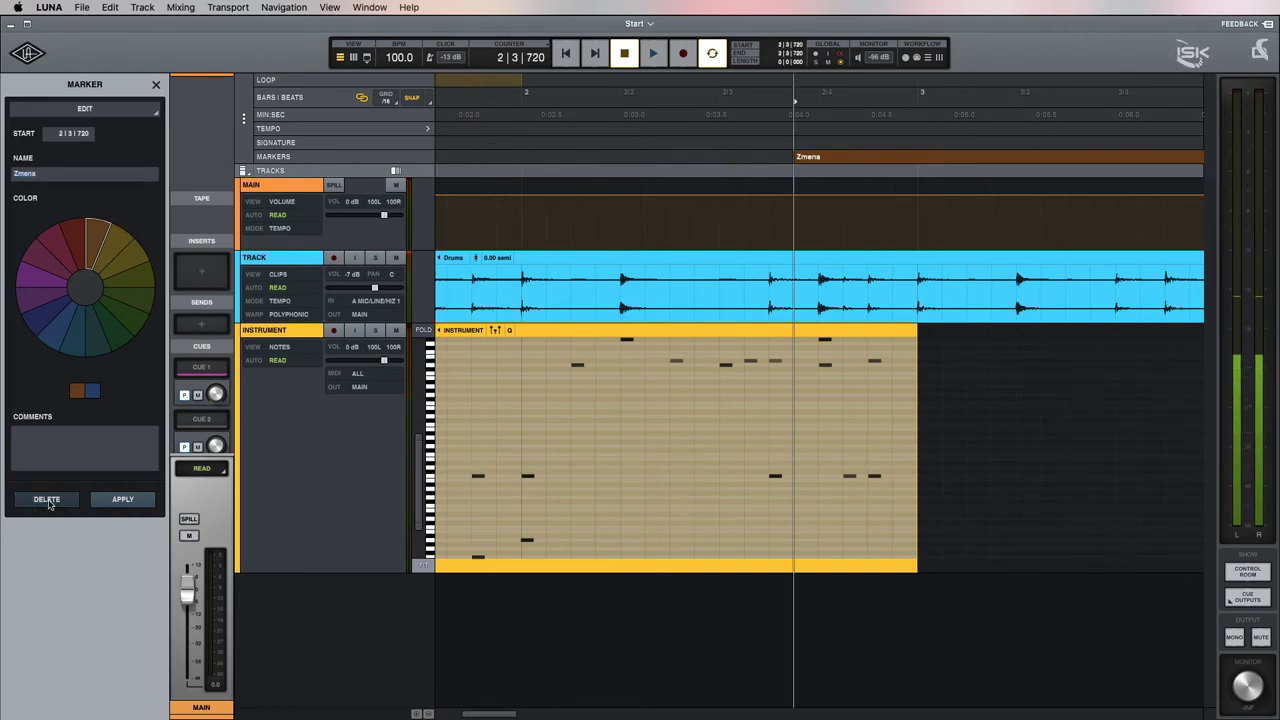
drag(768, 153, 843, 155)
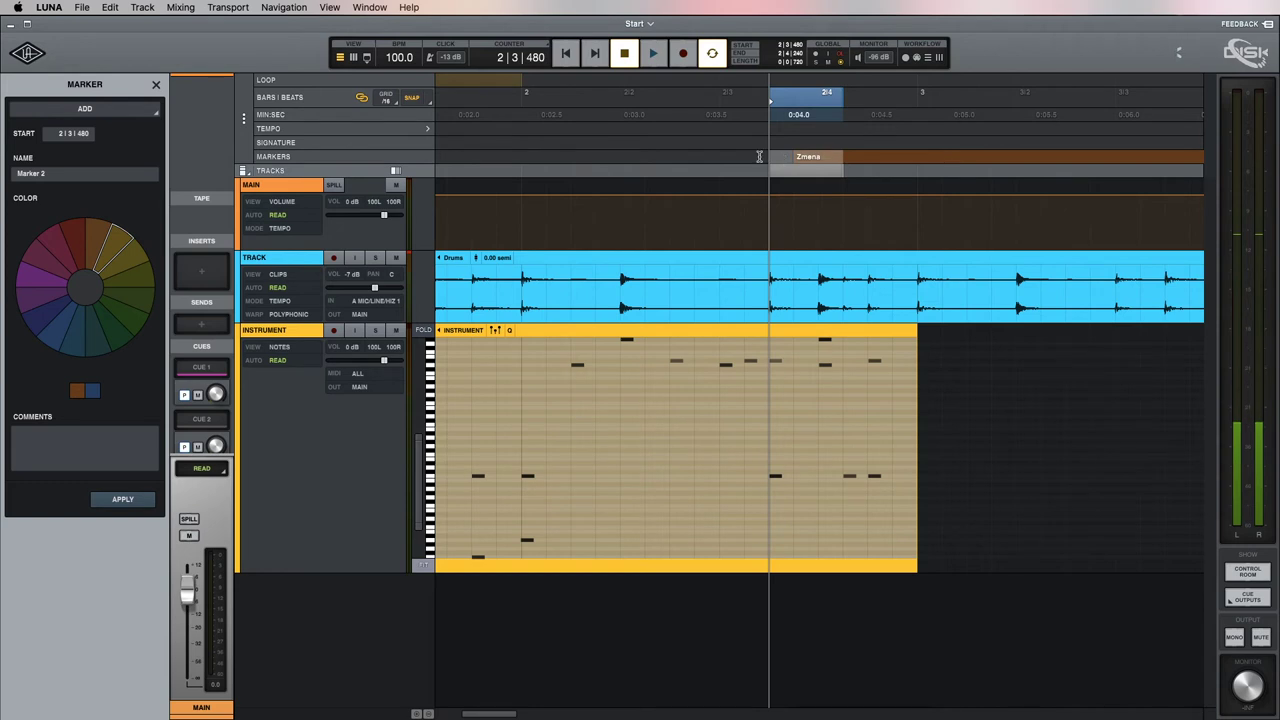
click(836, 160)
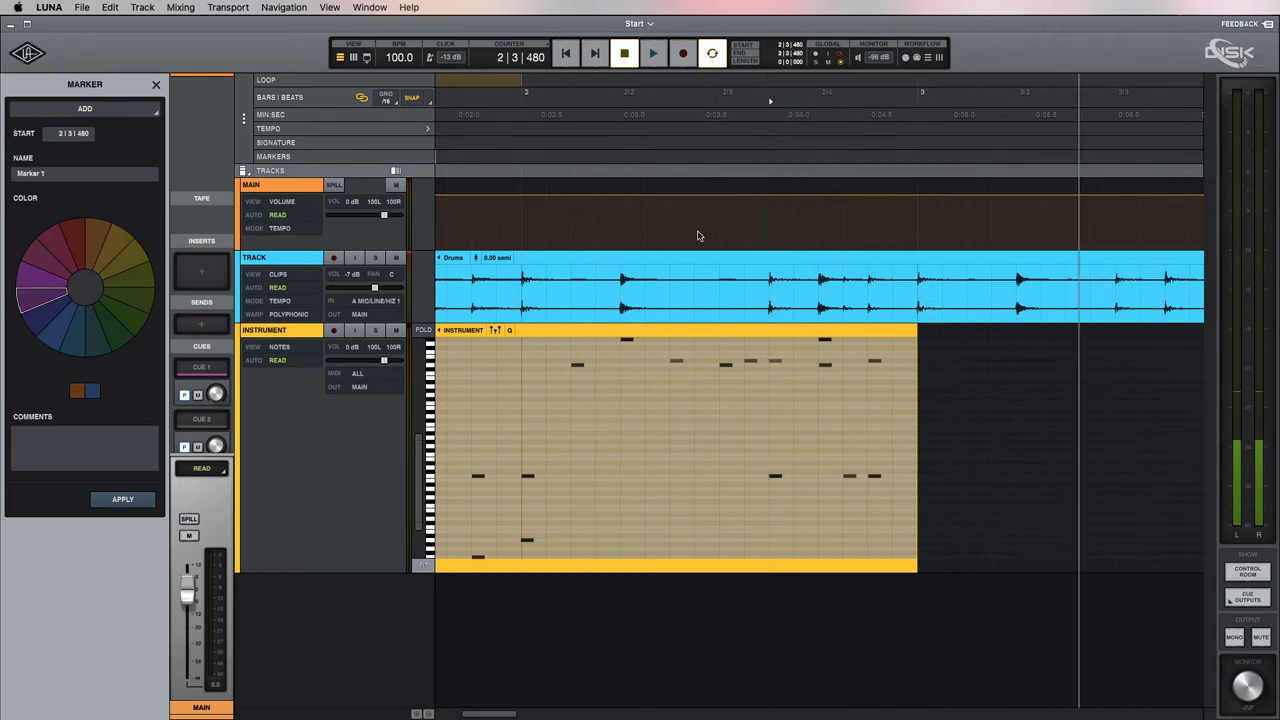
- Add a 3/4 time signature change at bar 2
key(Return)
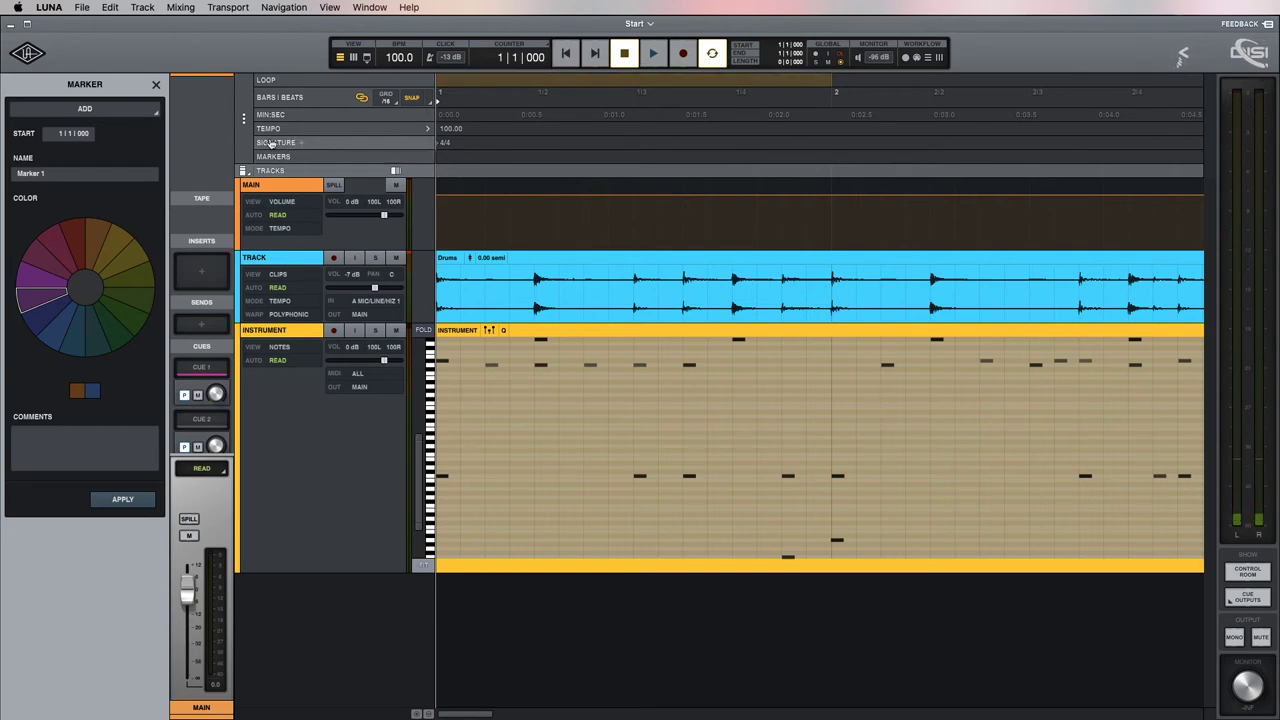
click(584, 145)
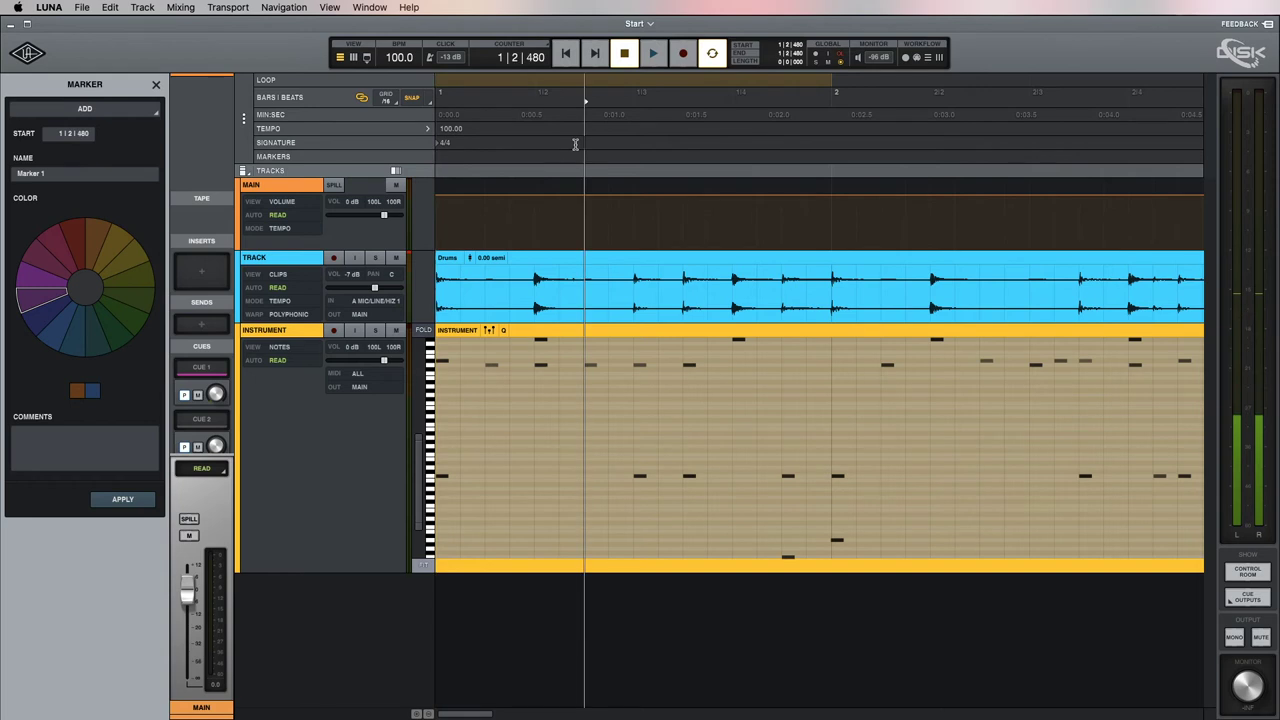
click(832, 143)
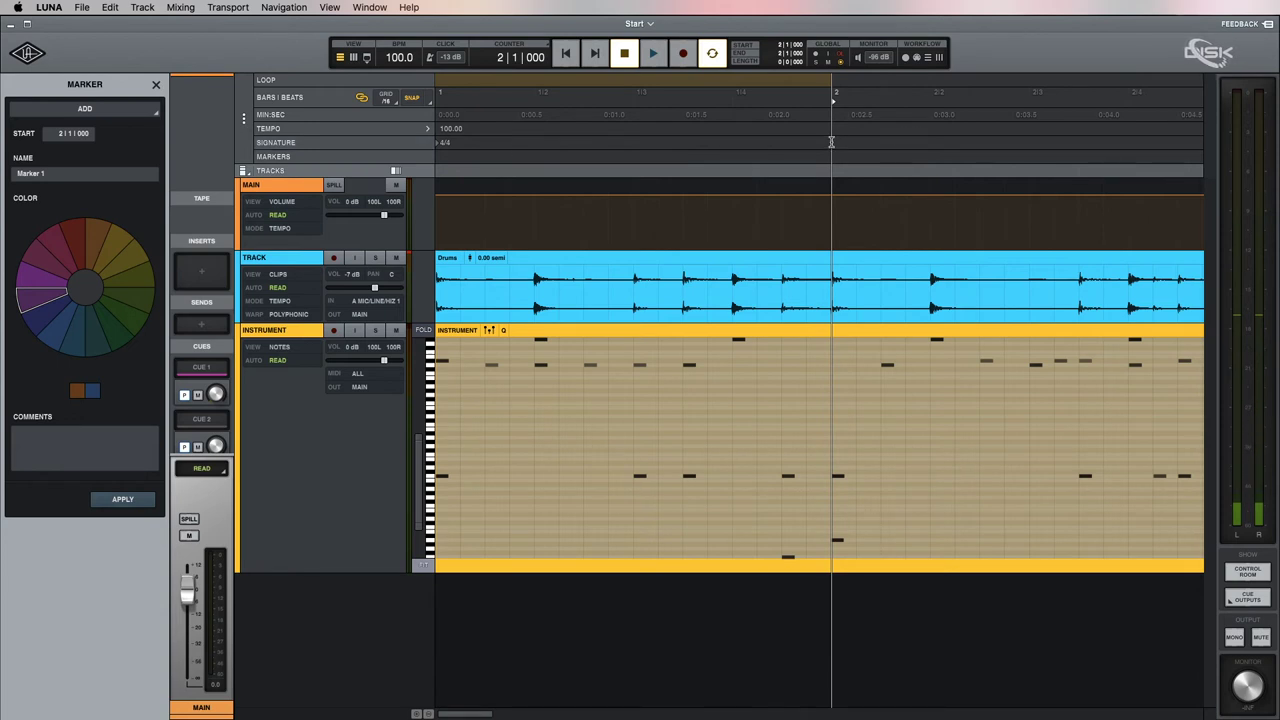
click(304, 145)
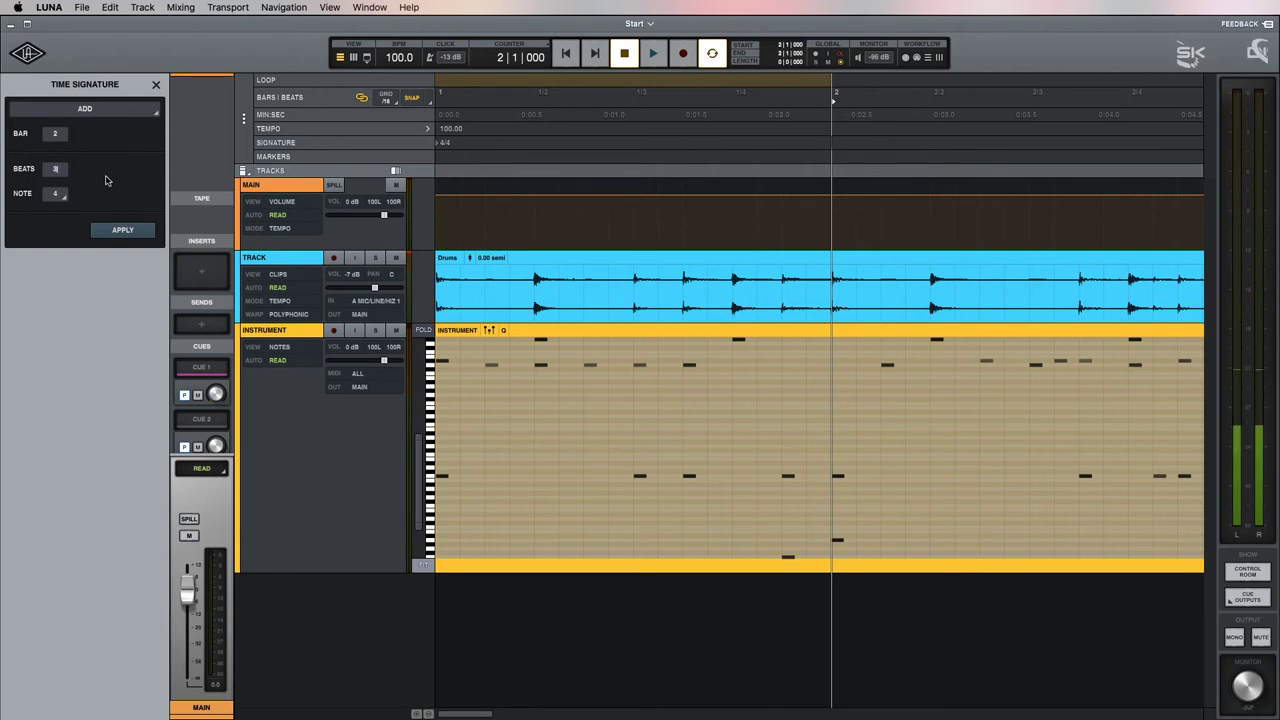
click(123, 231)
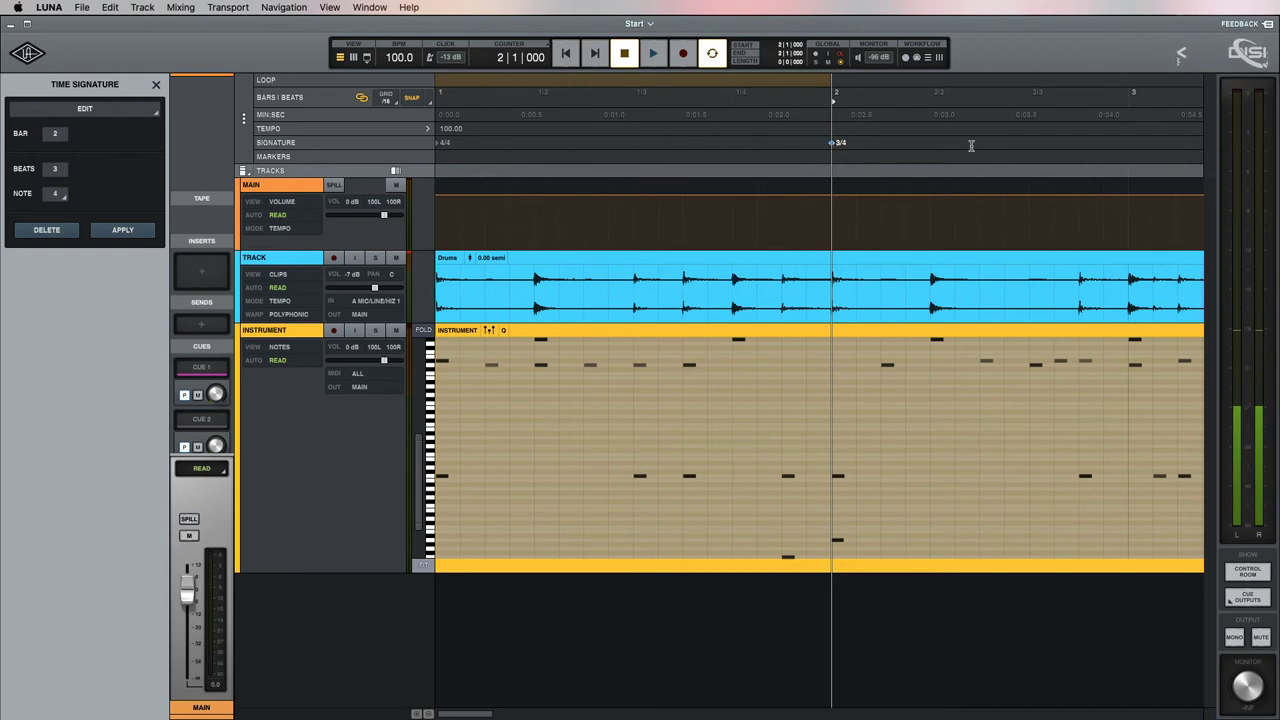
- Select the signature lane range from 1|4|480 to 2|1|480 and delete the 3/4 time signature change
drag(879, 146, 807, 146)
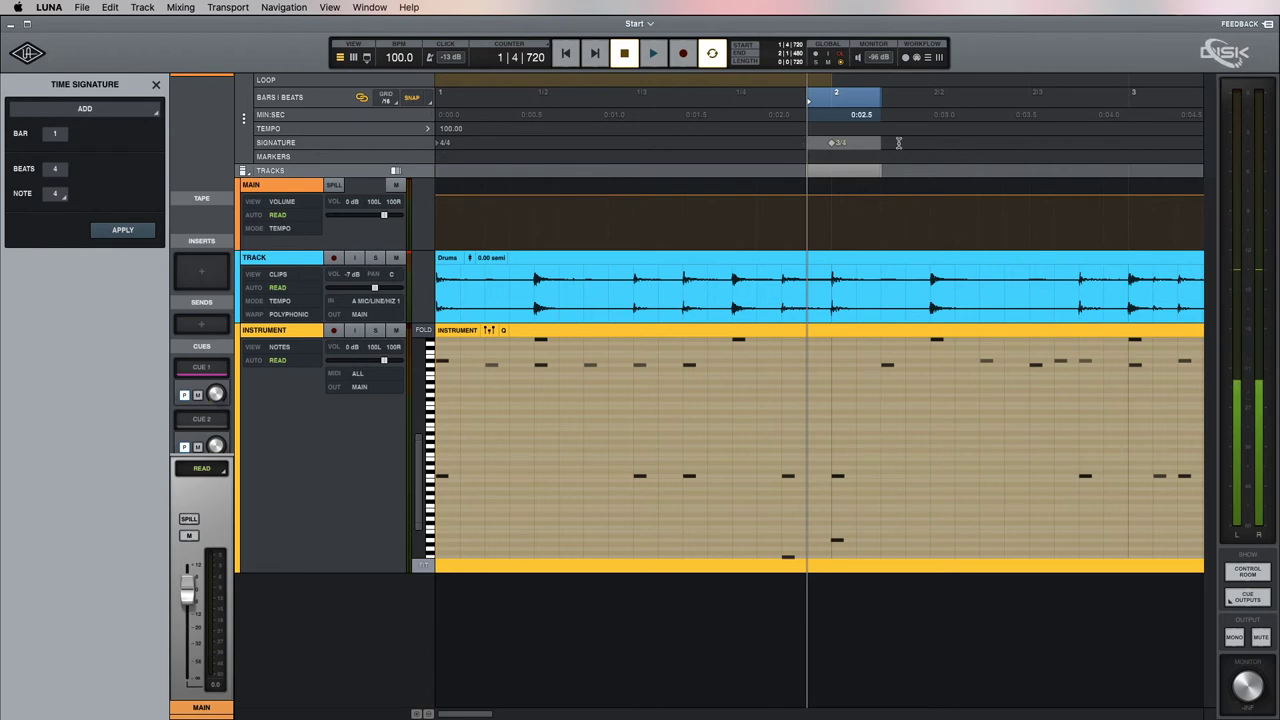
drag(887, 143, 791, 142)
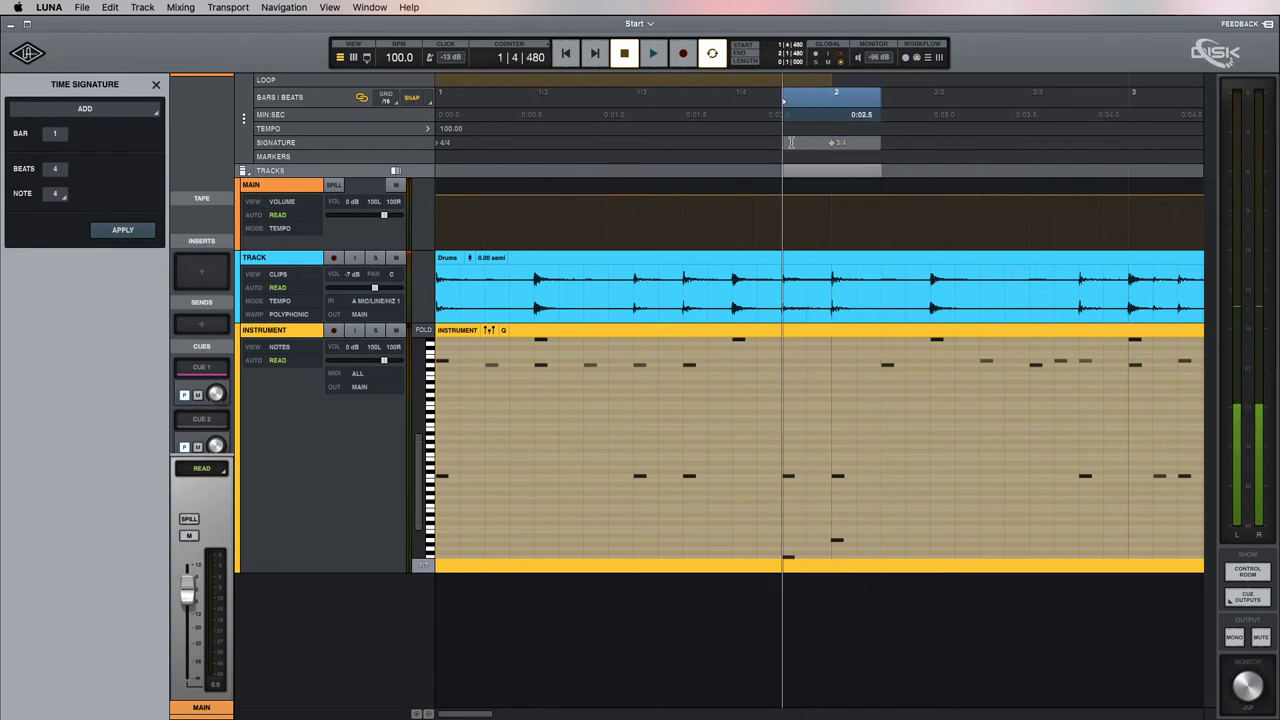
key(Delete)
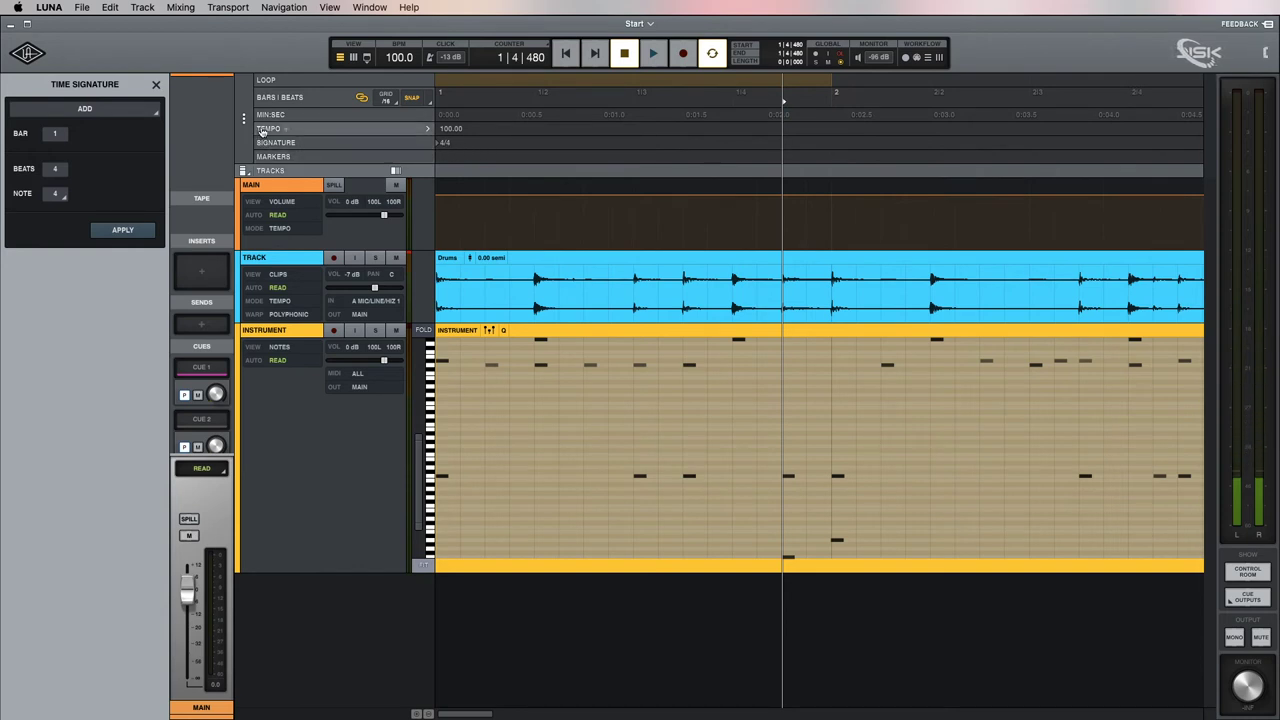
- Add a tempo change to 130 BPM at 2|1|000
click(830, 128)
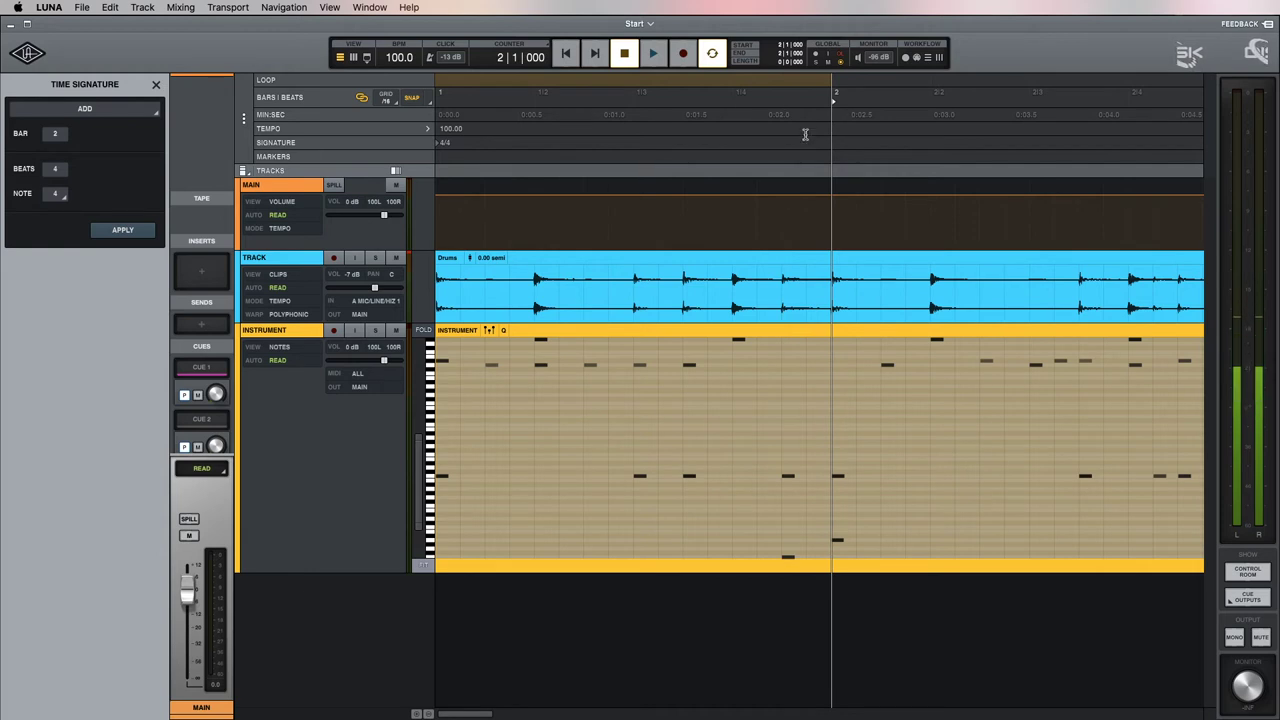
click(285, 131)
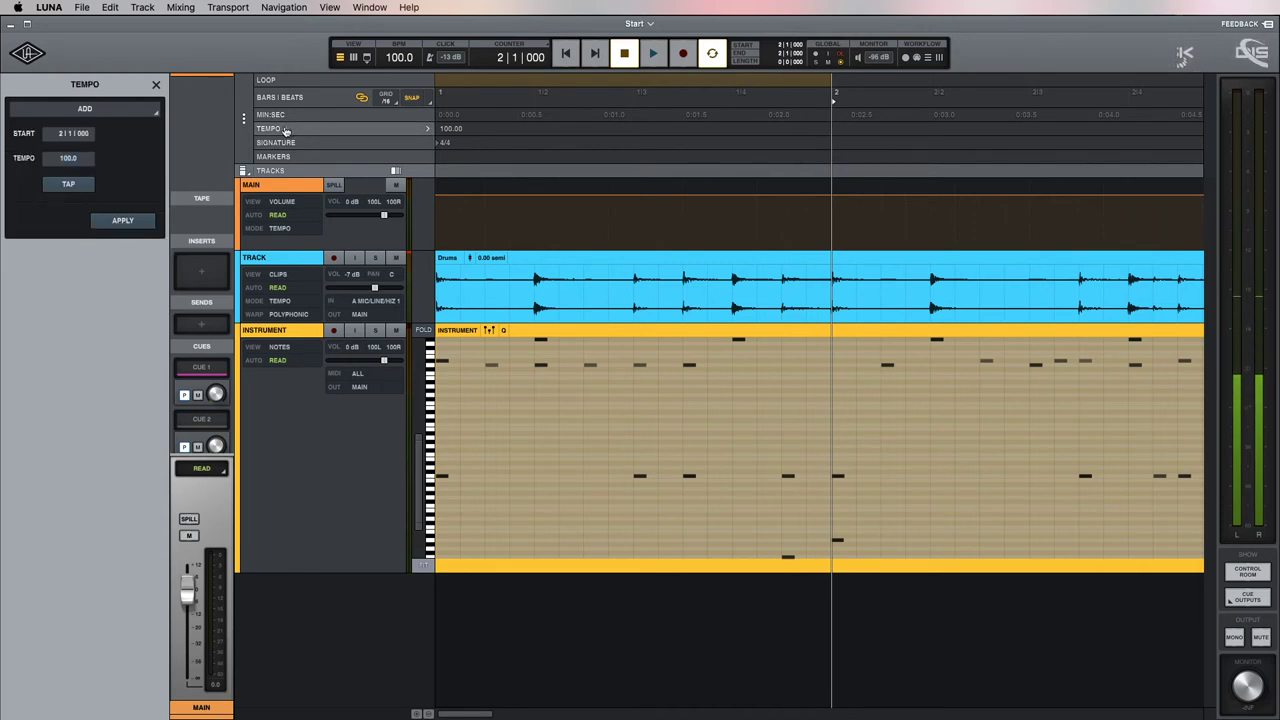
click(82, 155)
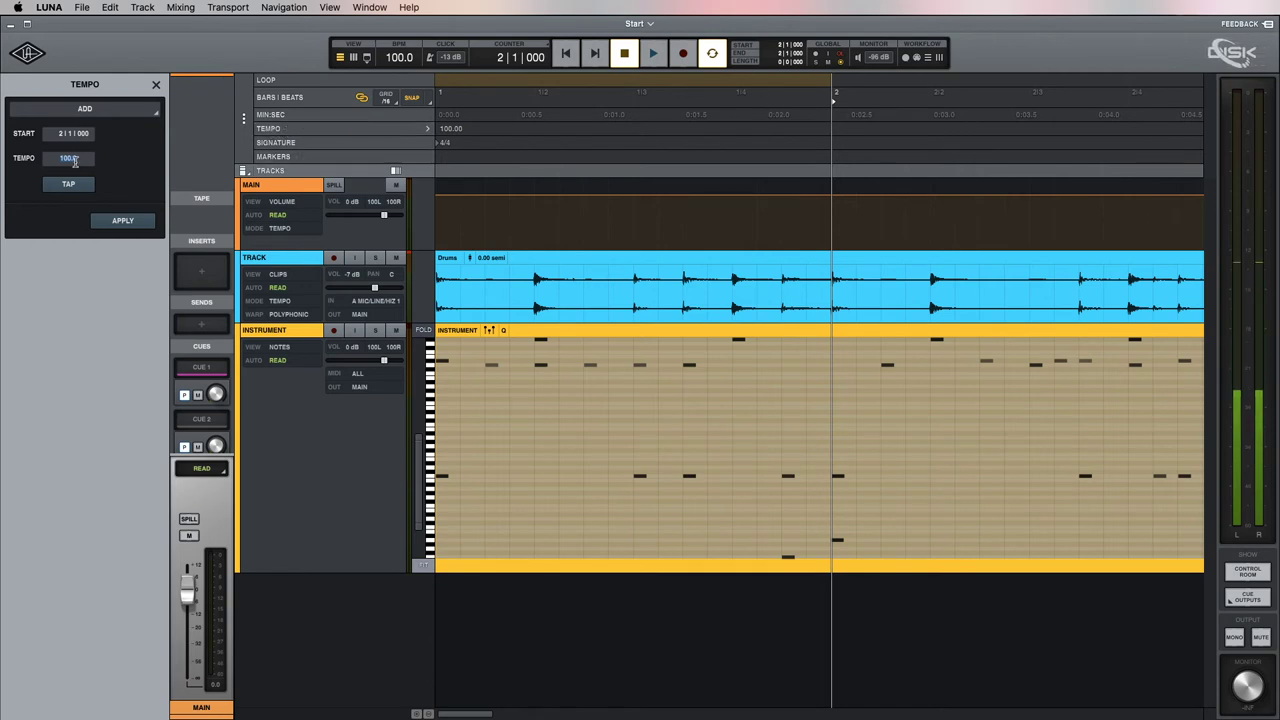
text(130)
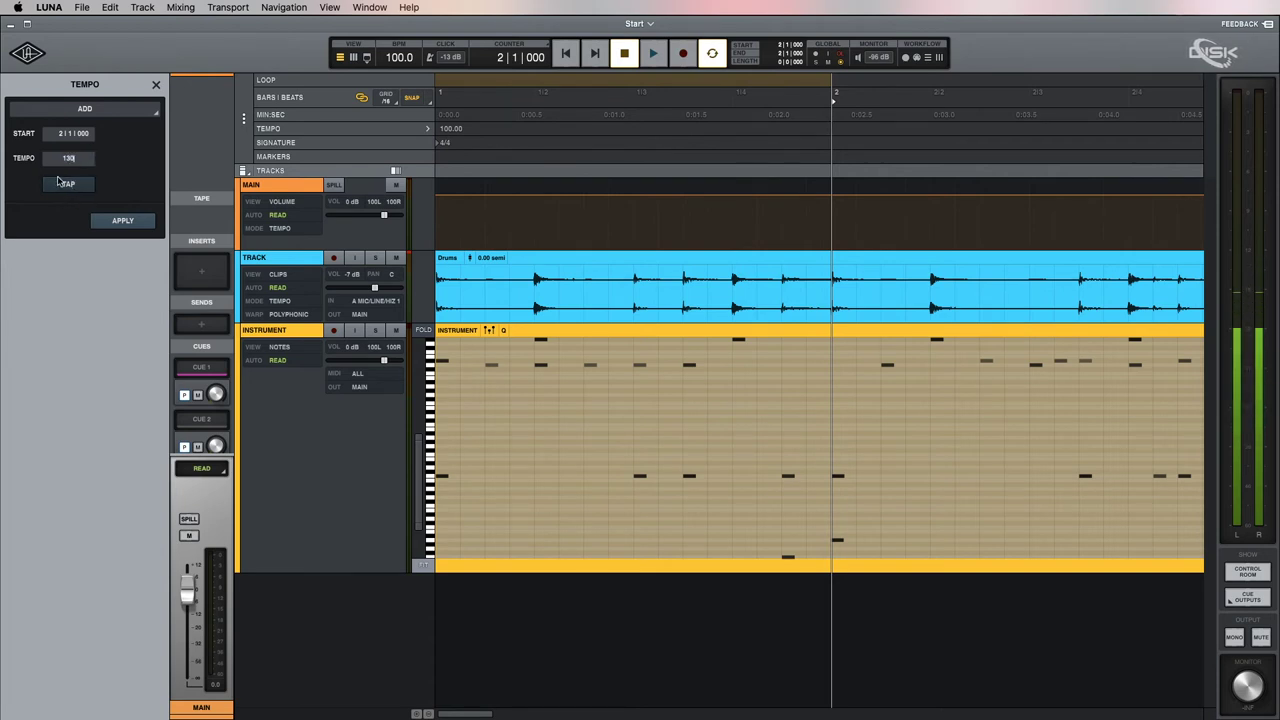
click(123, 222)
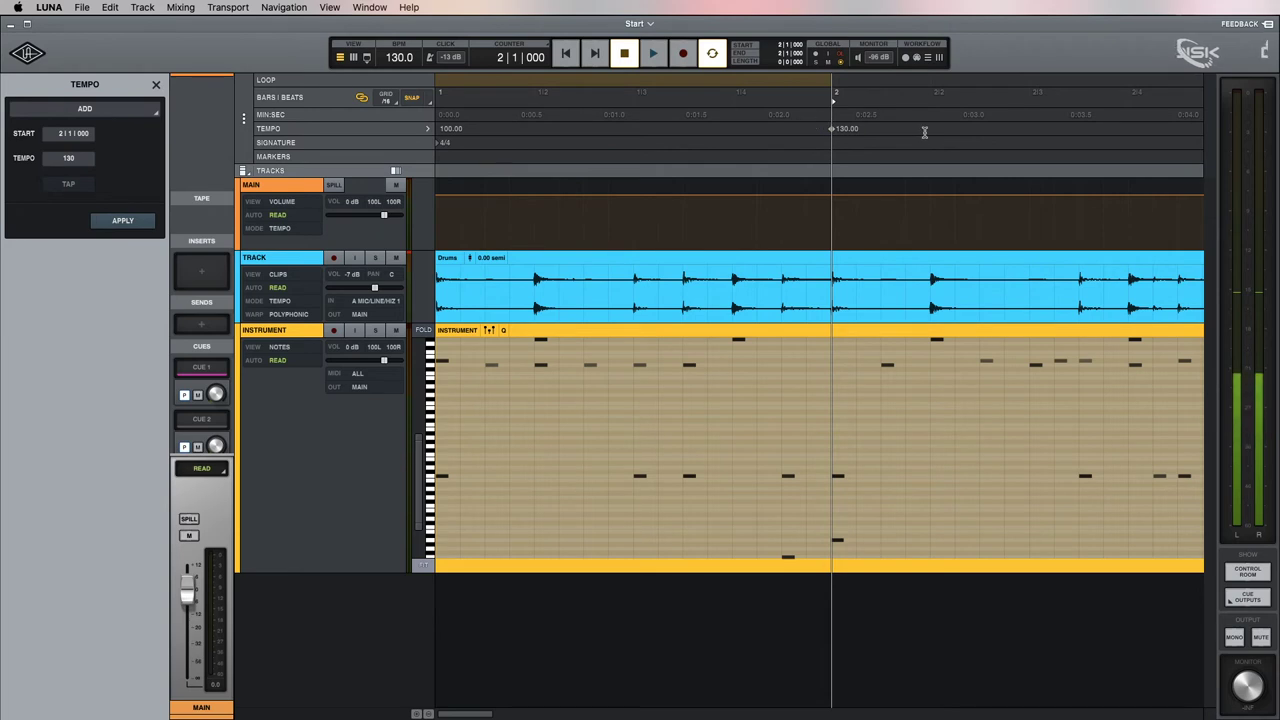
- Select the tempo lane range from 1|4|720 to 2|1|480 and delete the 130 BPM tempo change
drag(884, 128, 808, 129)
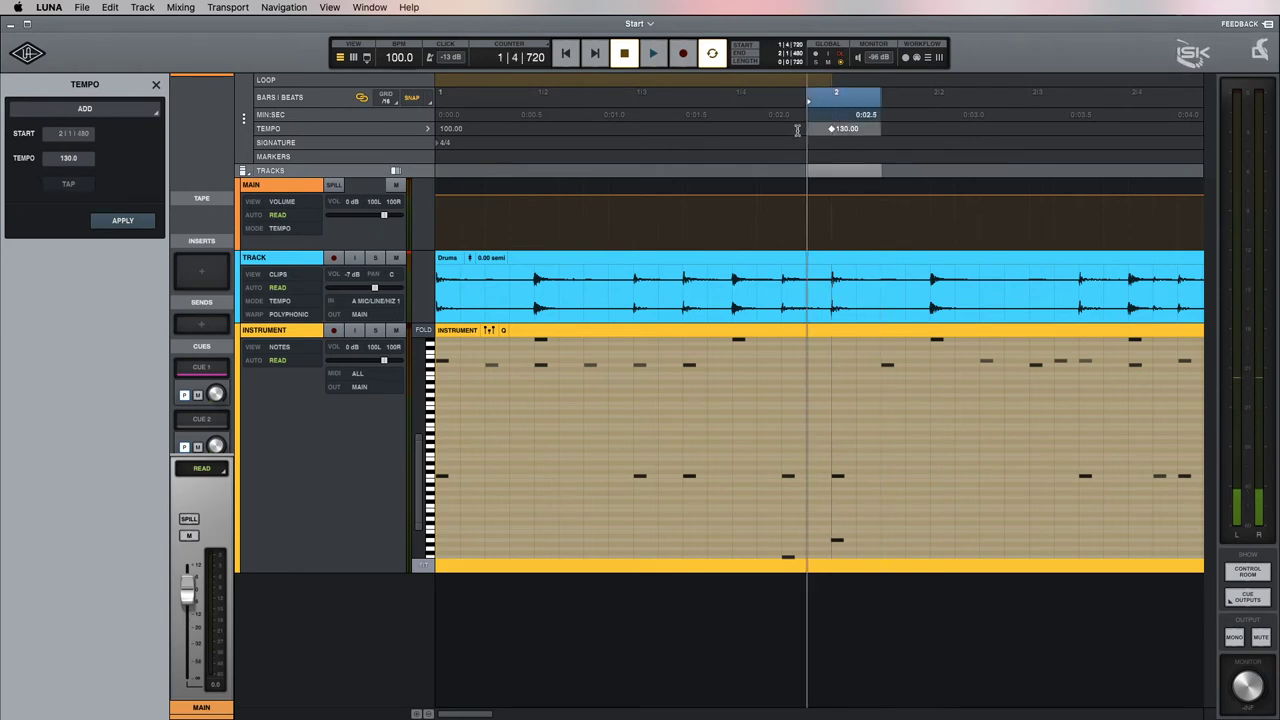
key(Delete)
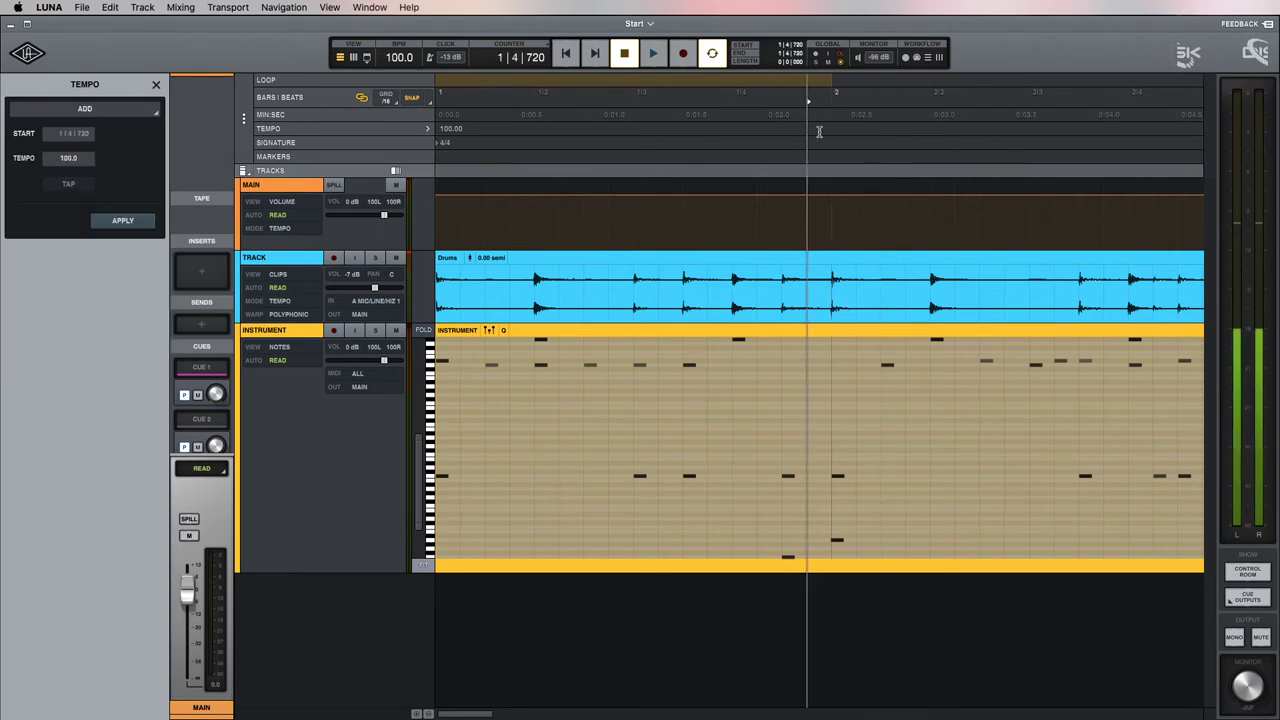
- Expand the tempo lane and enlarge its height to about 200 pixels for graphical editing
click(428, 133)
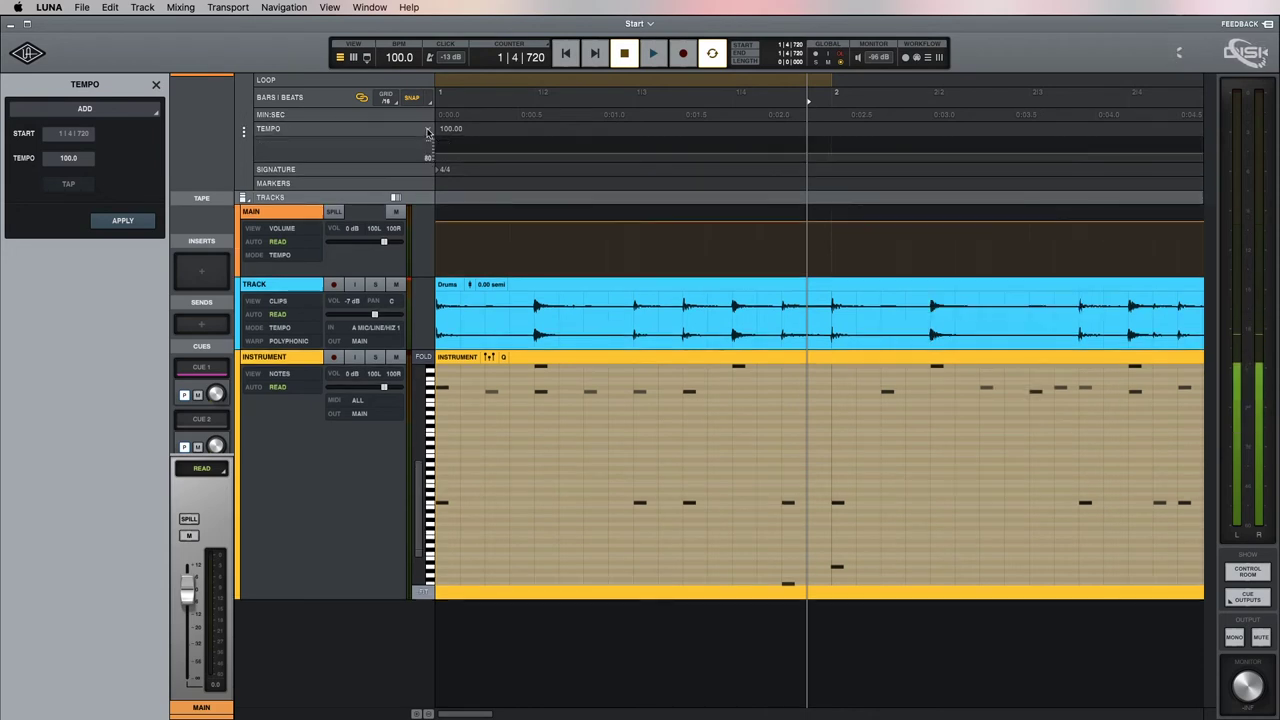
drag(351, 159, 344, 392)
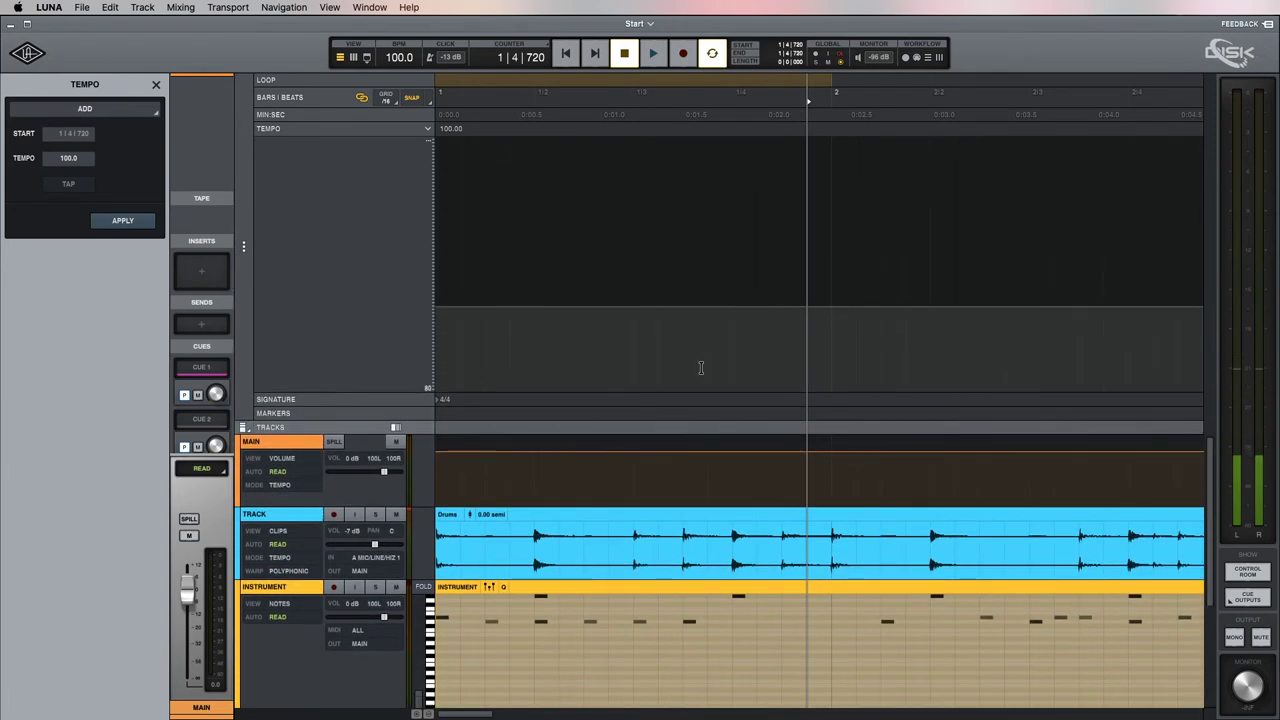
- Draw tempo steps in the tempo lane, about 110.47 BPM from 1|4|000 and about 103.28 BPM from 2|1|480
click(632, 306)
drag(731, 308, 737, 265)
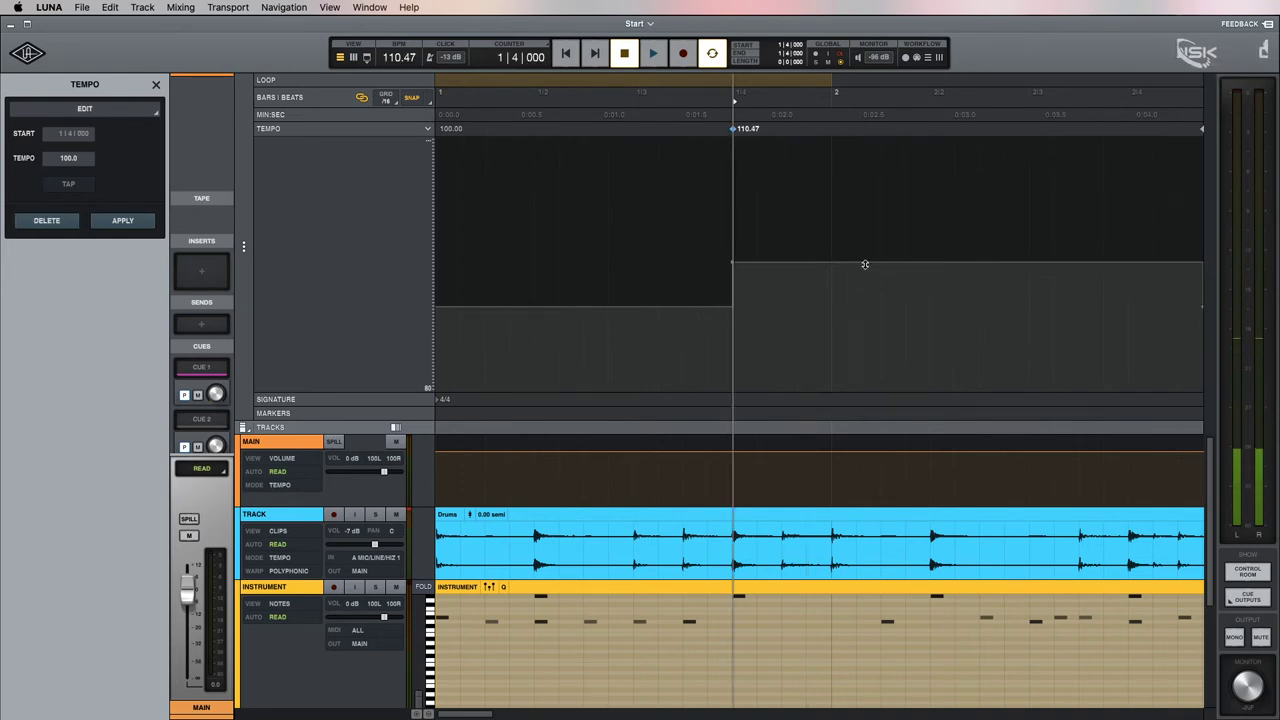
drag(880, 263, 883, 296)
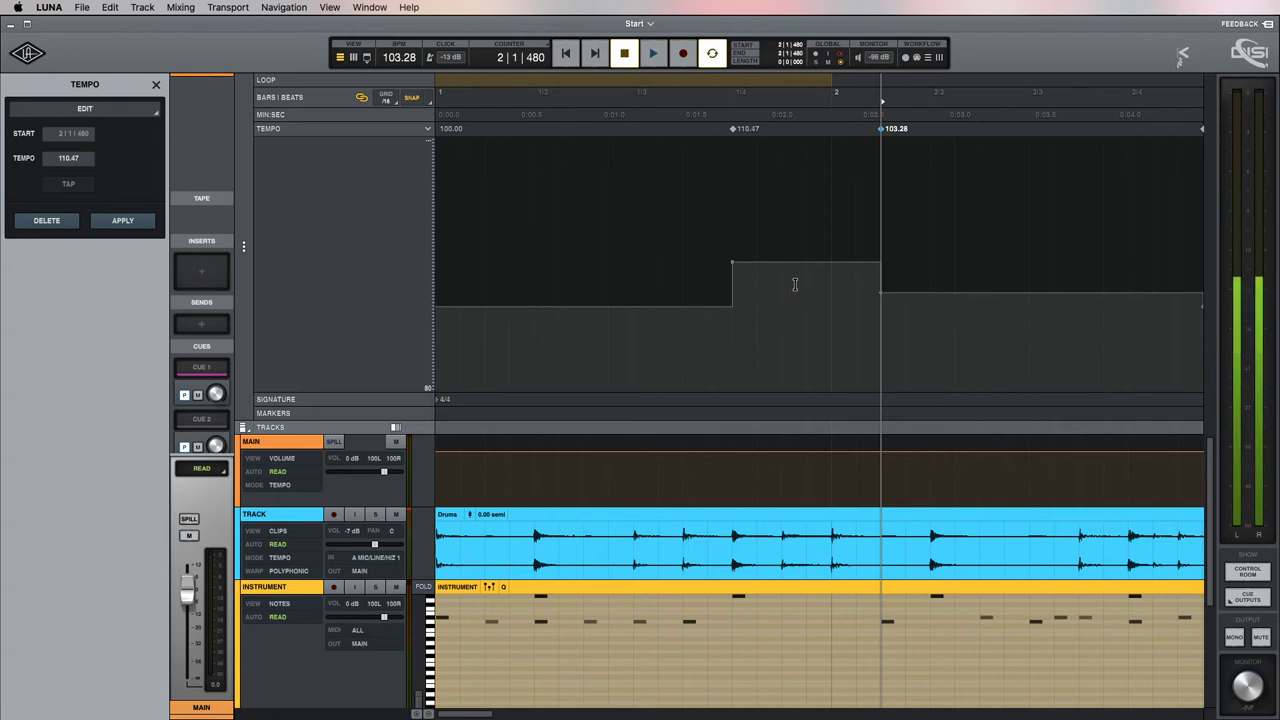
- Set the grid to 1/64 and draw a wavy tempo curve from about 1|2|660 into bar 2, ending at about 107.81 BPM
click(387, 100)
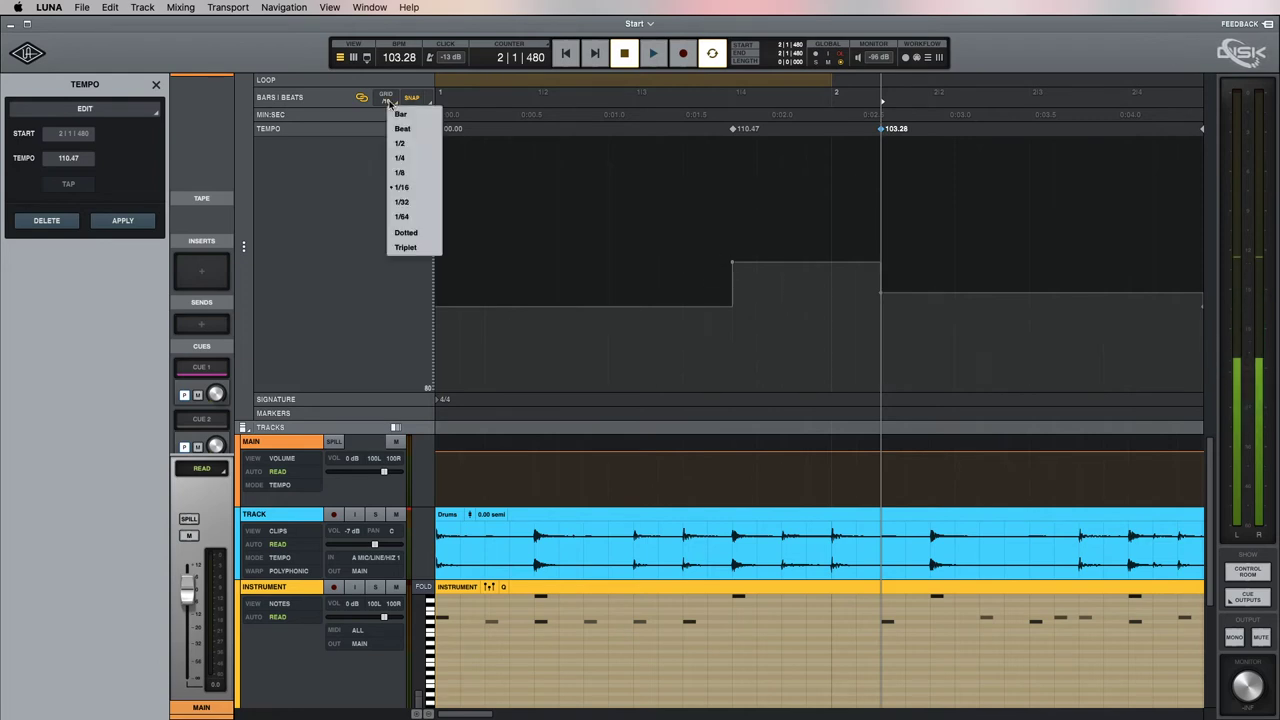
click(402, 216)
mouse_move(600, 305)
mouse_down()
mouse_move(700, 273)
mouse_move(837, 277)
mouse_move(893, 300)
mouse_move(1010, 273)
mouse_up()
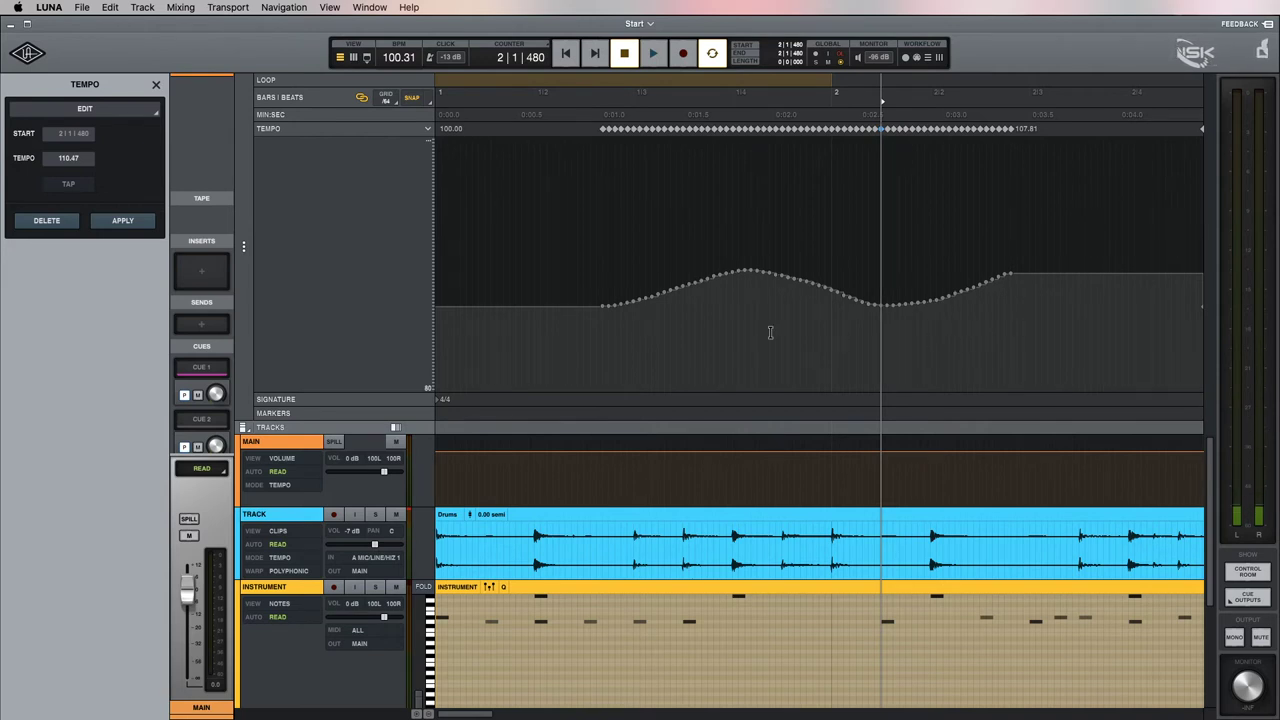
click(602, 304)
- Select the tempo lane range from 3|1|000 to 4|1|000 and set the new tempo curve's end tempo to 80 BPM
scroll(897, 271, right, 10)
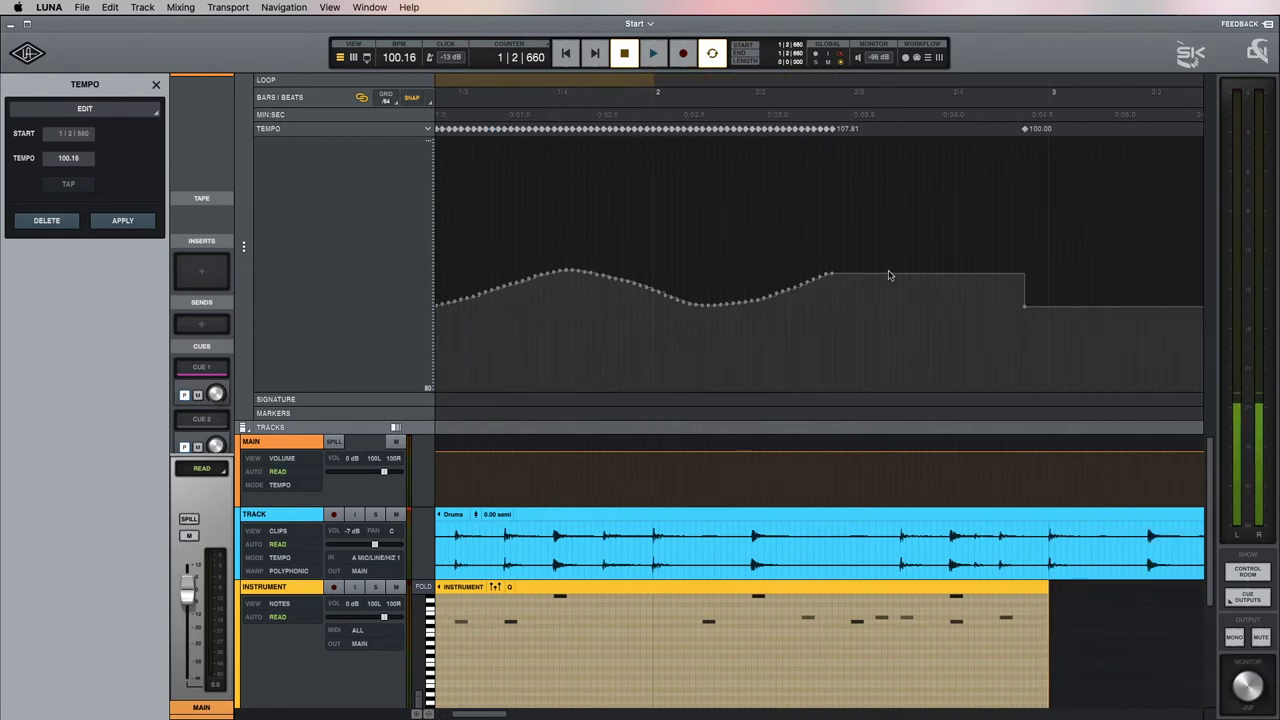
scroll(876, 272, right, 4)
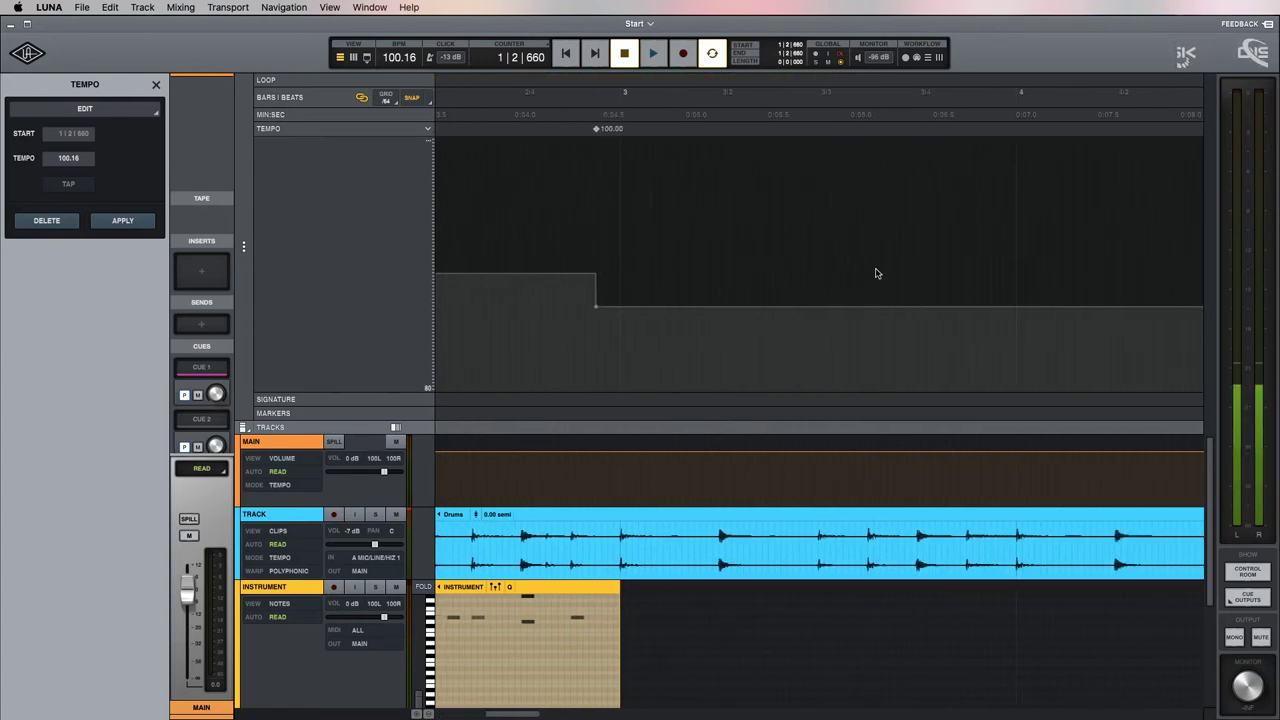
click(615, 202)
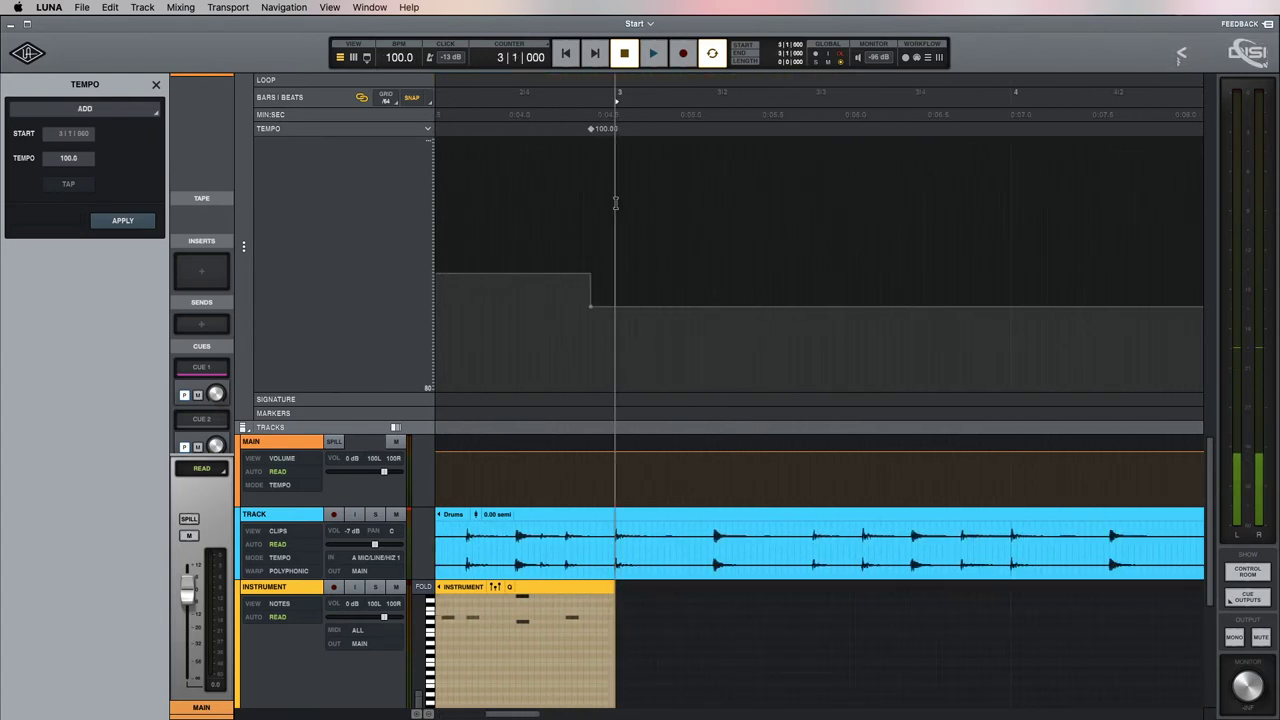
drag(855, 218, 1012, 221)
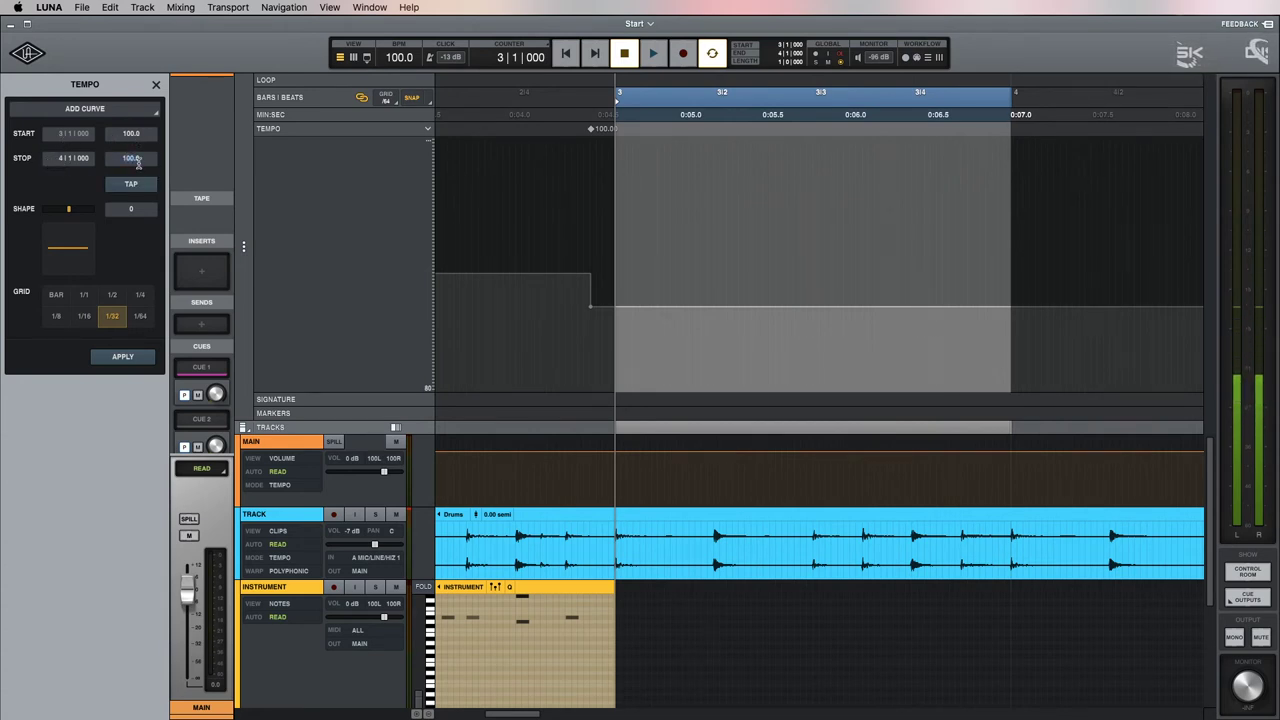
text(80)
key(Return)
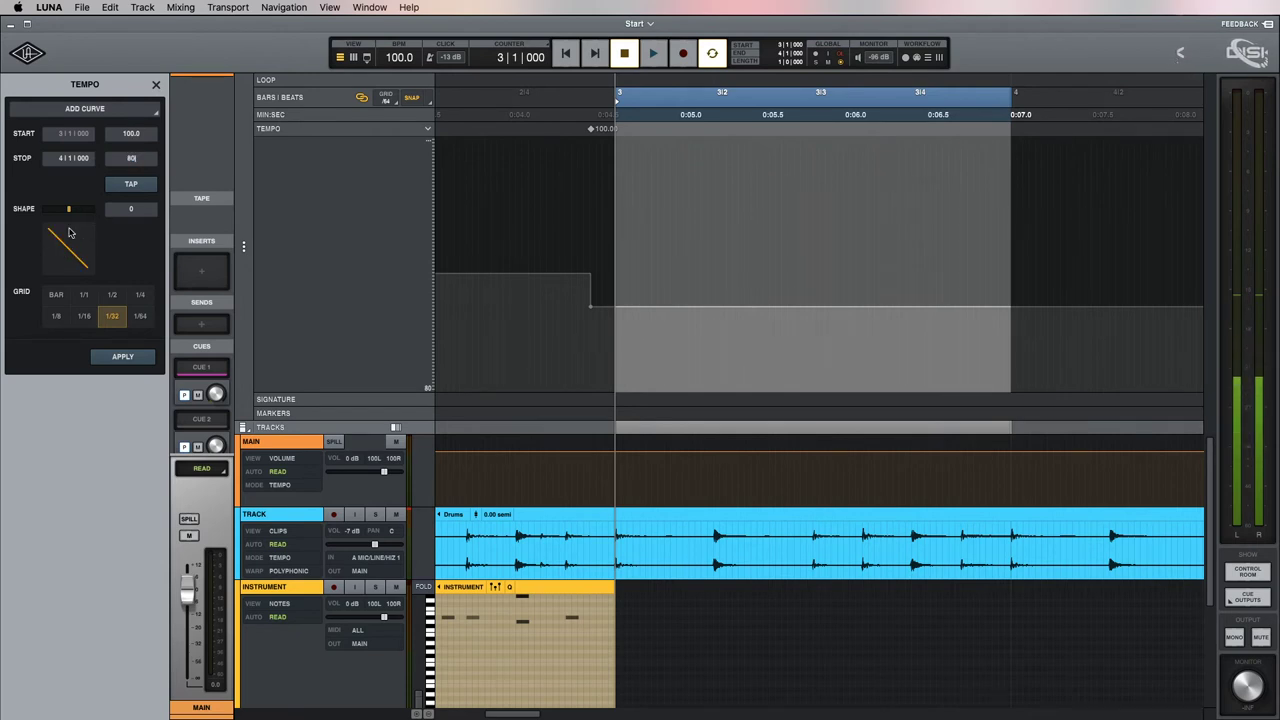
- Set the tempo curve's shape to 64 and its grid to 1/64, and apply it to the selected bar
drag(68, 209, 85, 212)
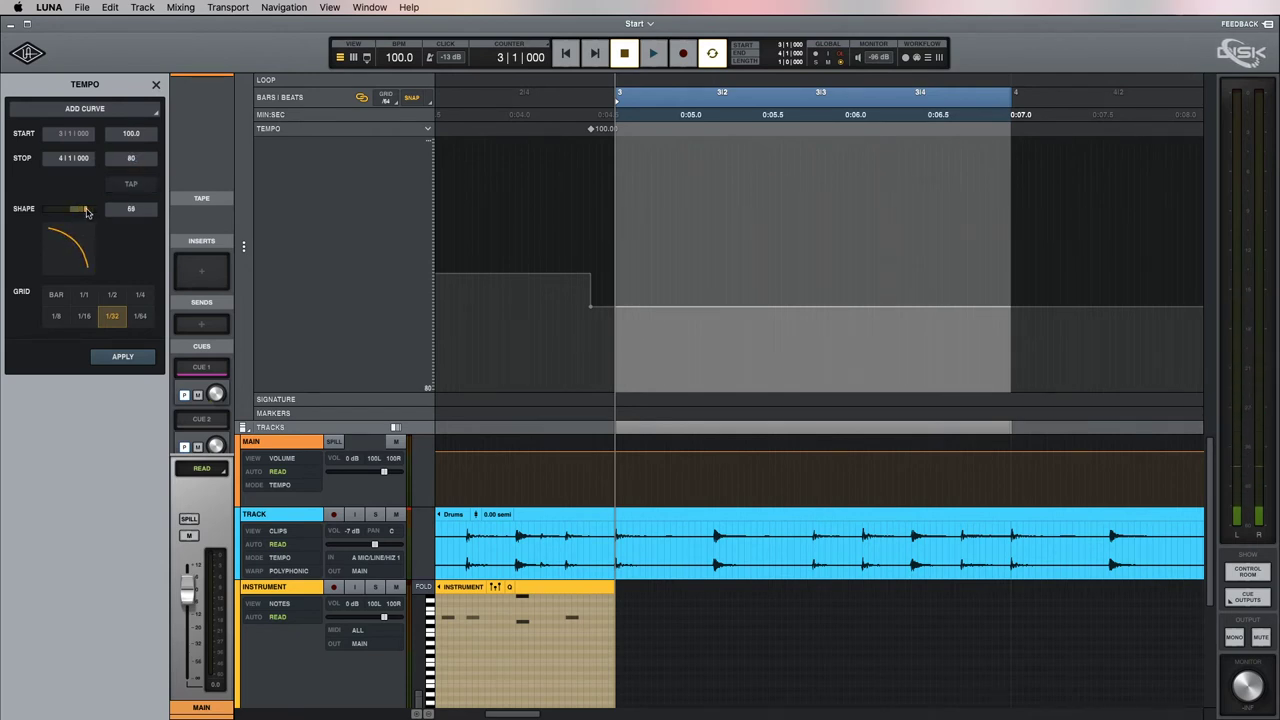
drag(86, 212, 83, 212)
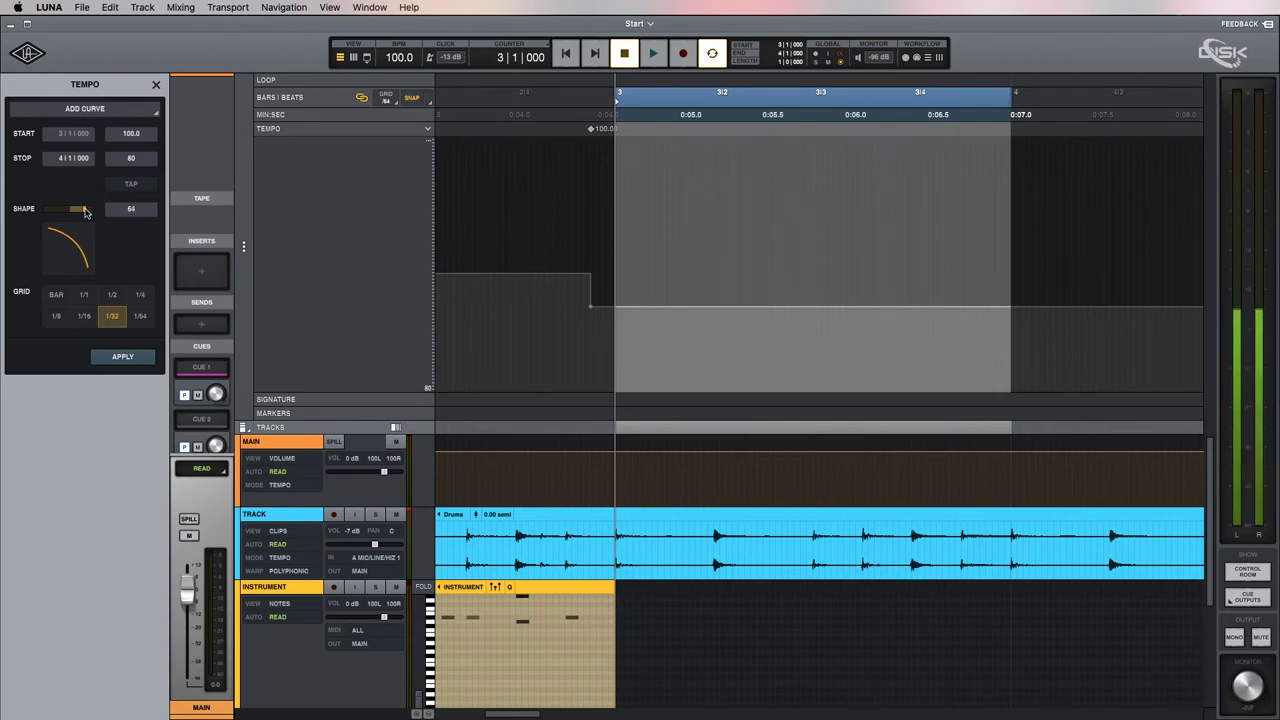
click(138, 318)
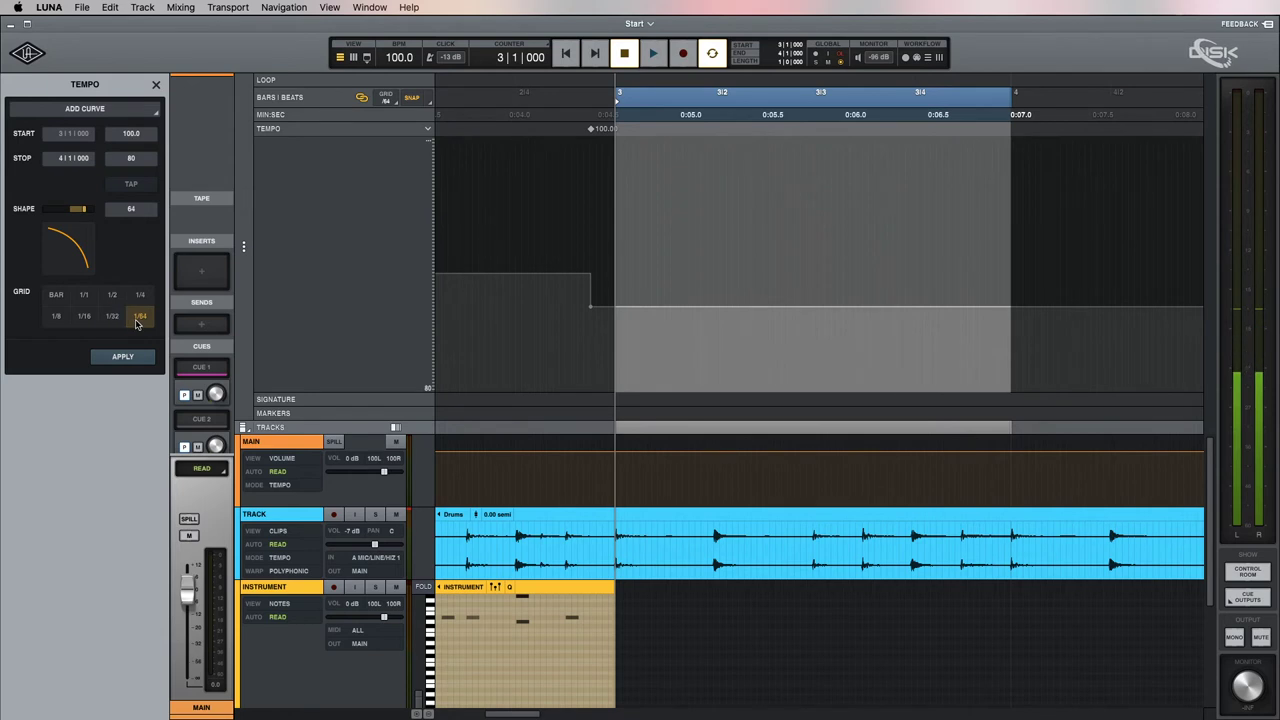
click(124, 357)
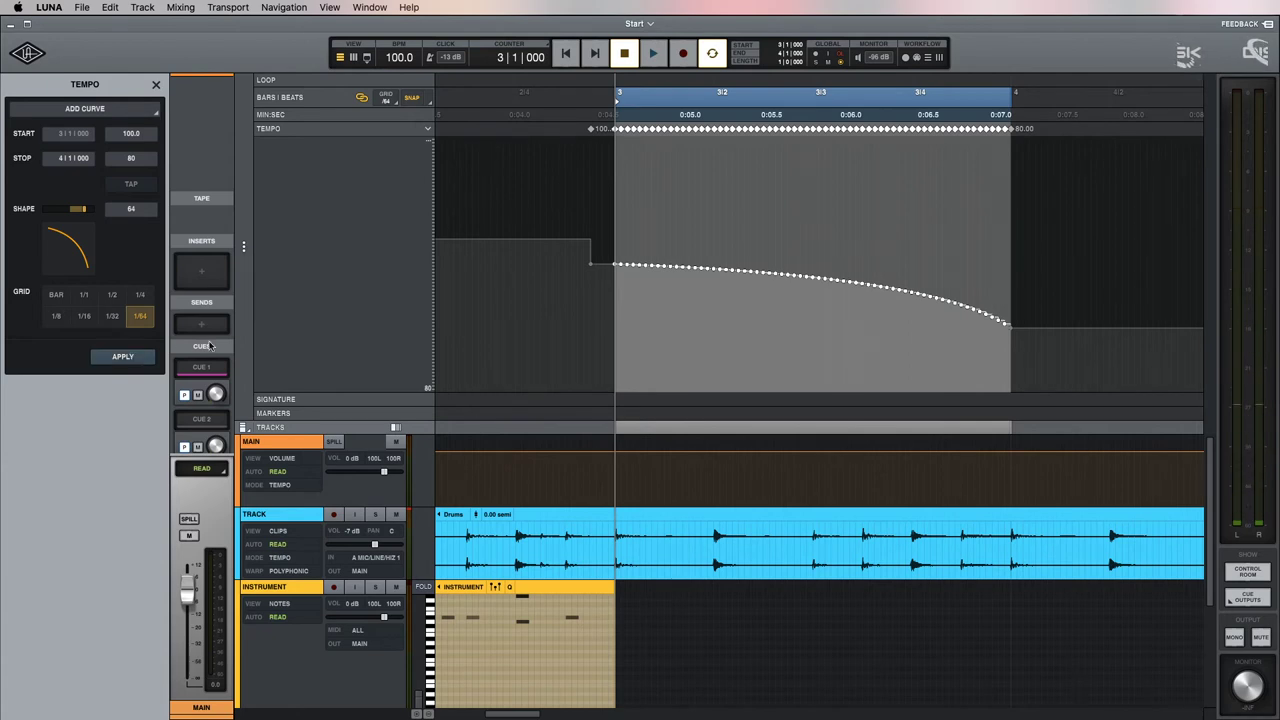
- Place the playhead at 2|4|660 and play back through the tempo curve in bar 3
click(580, 275)
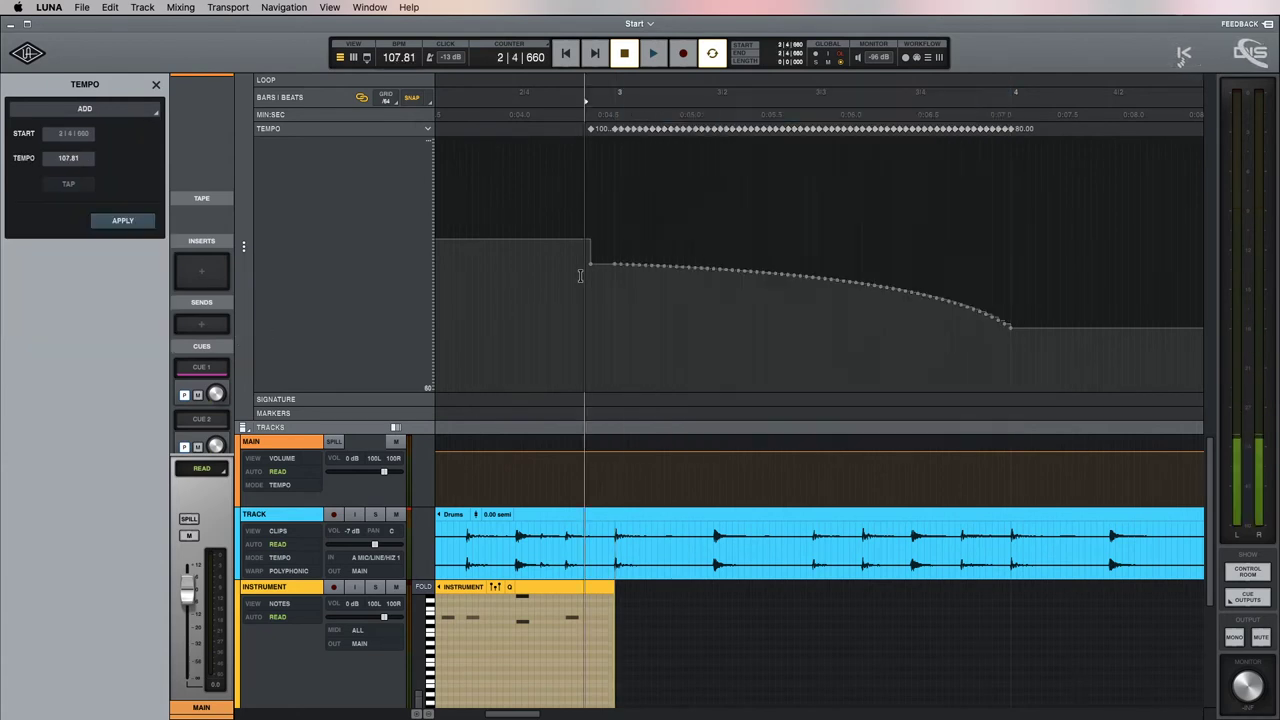
key(space)
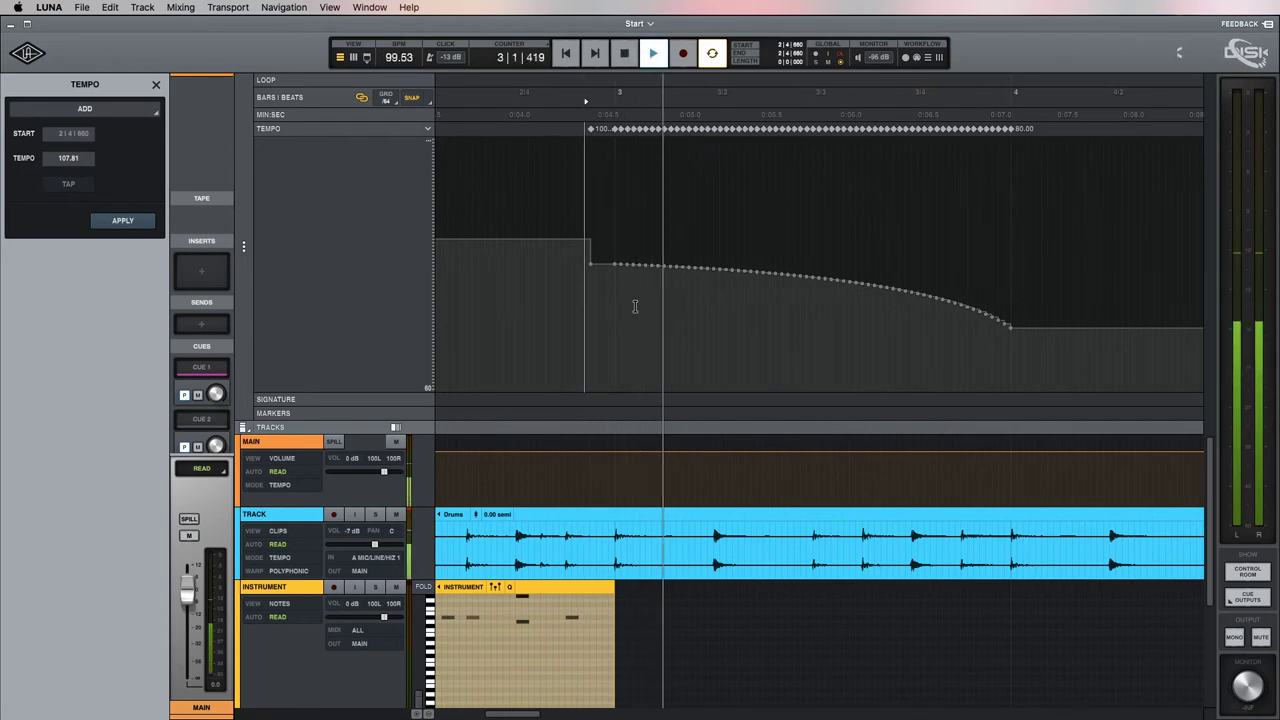
- Stop and replay the passage from 2|4|660 several times to hear the tempo curve in bar 3
key(space)
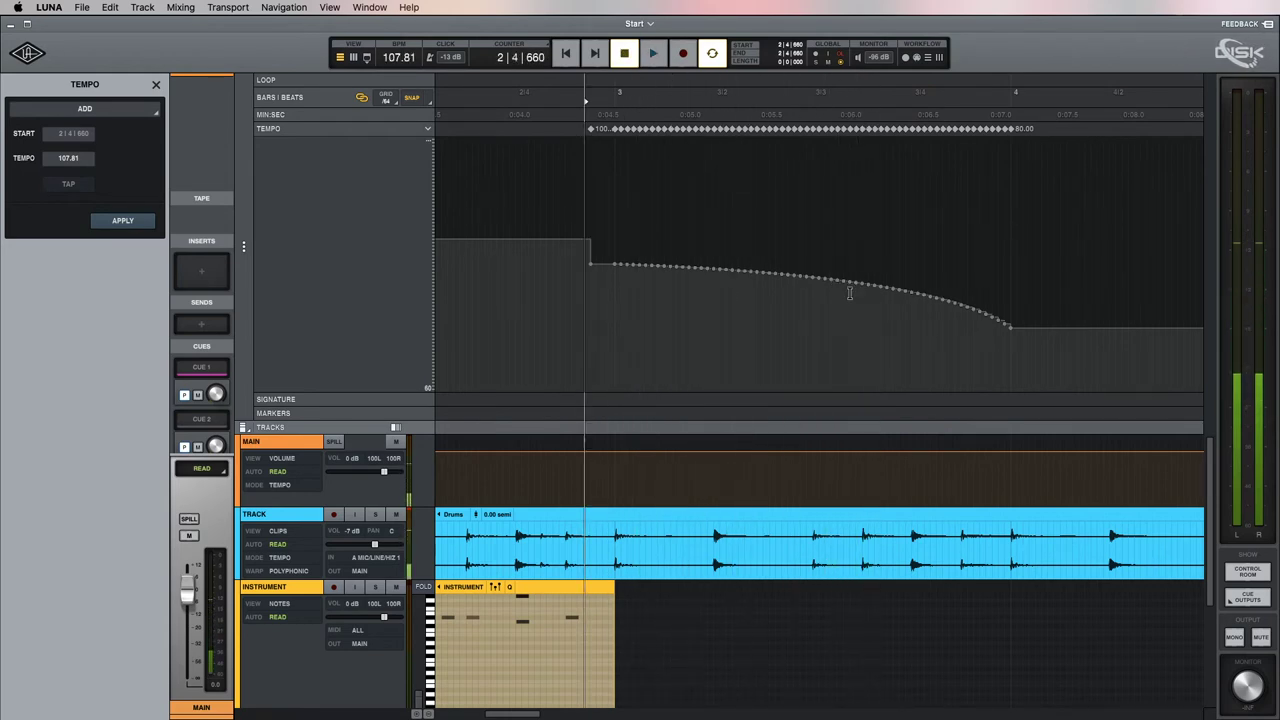
key(space)
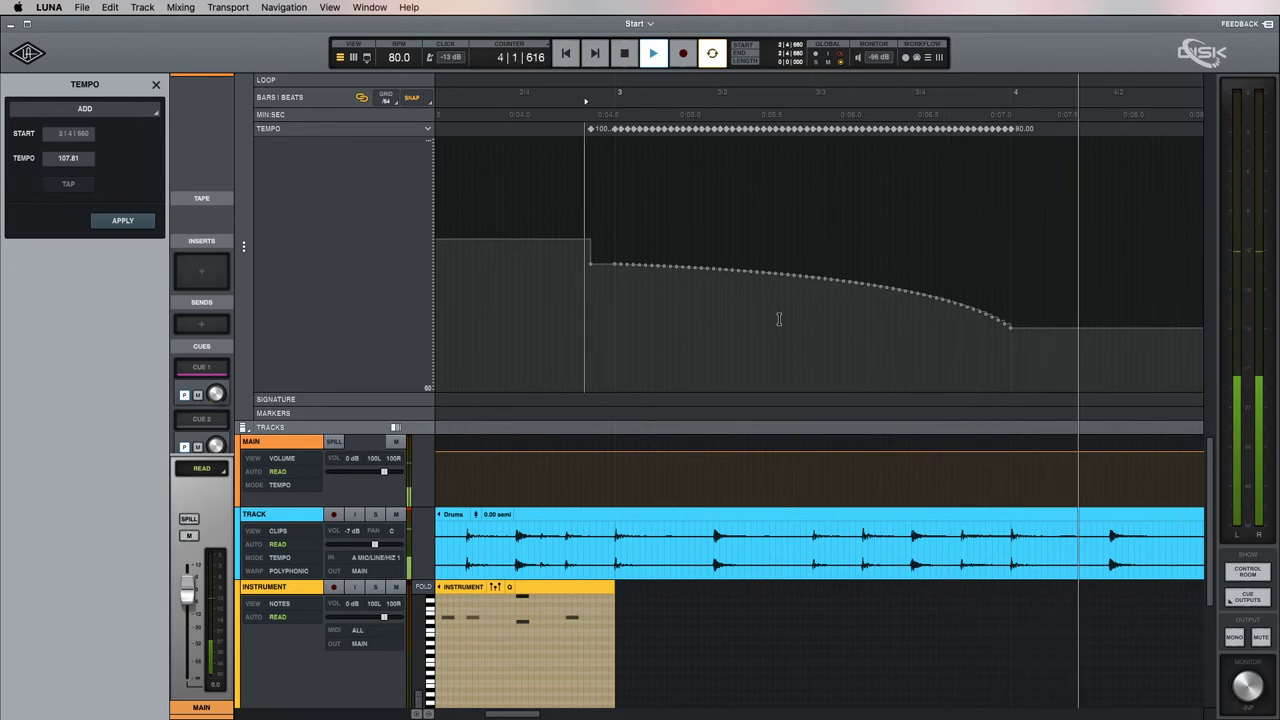
key(space)
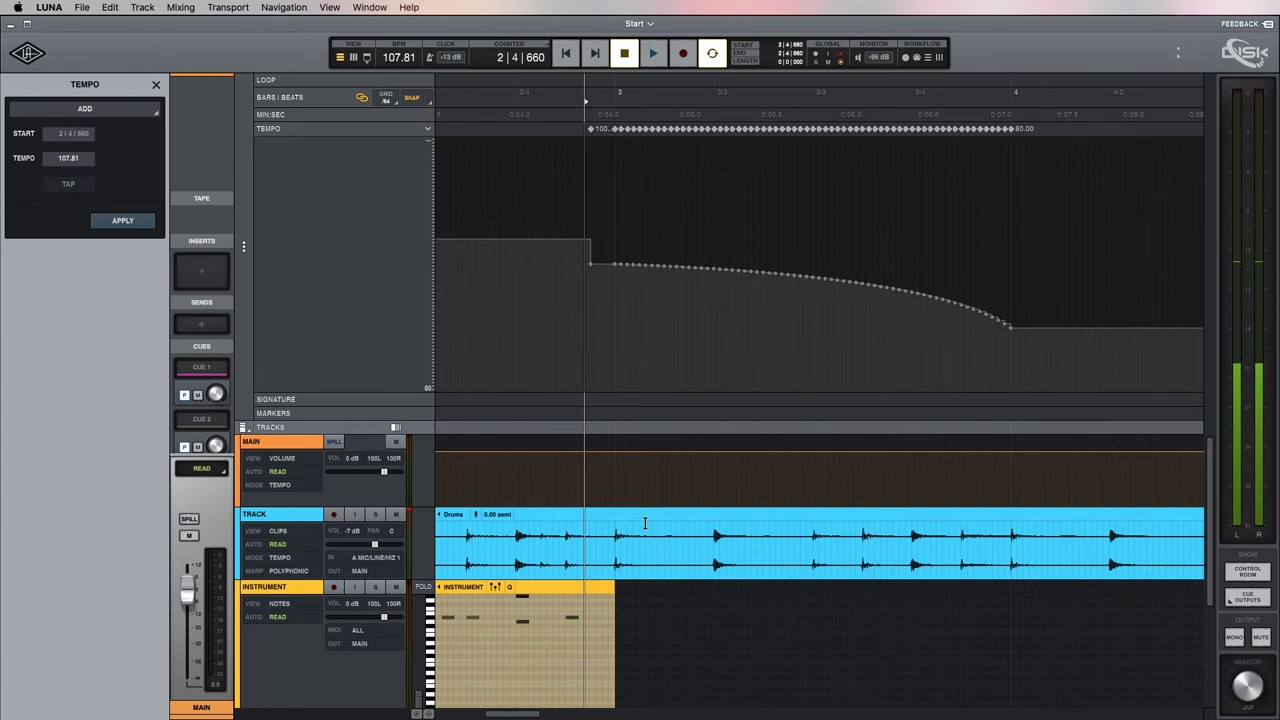
key(space)
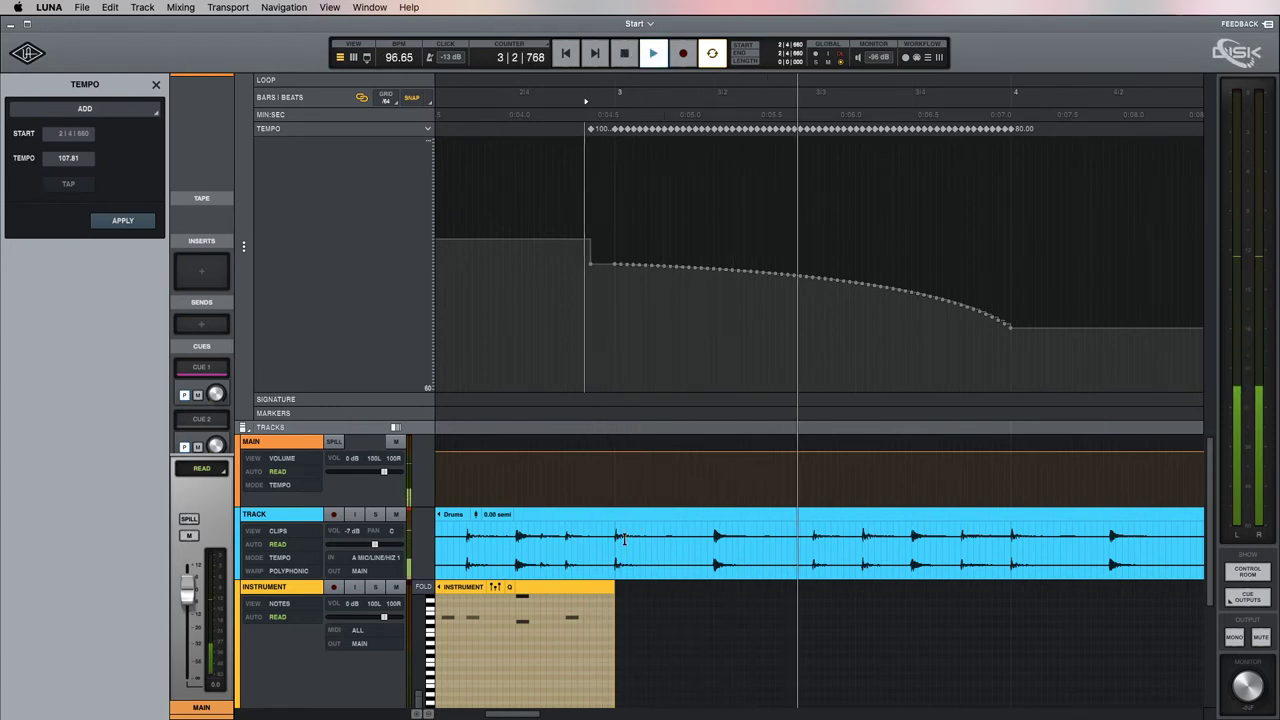
key(space)
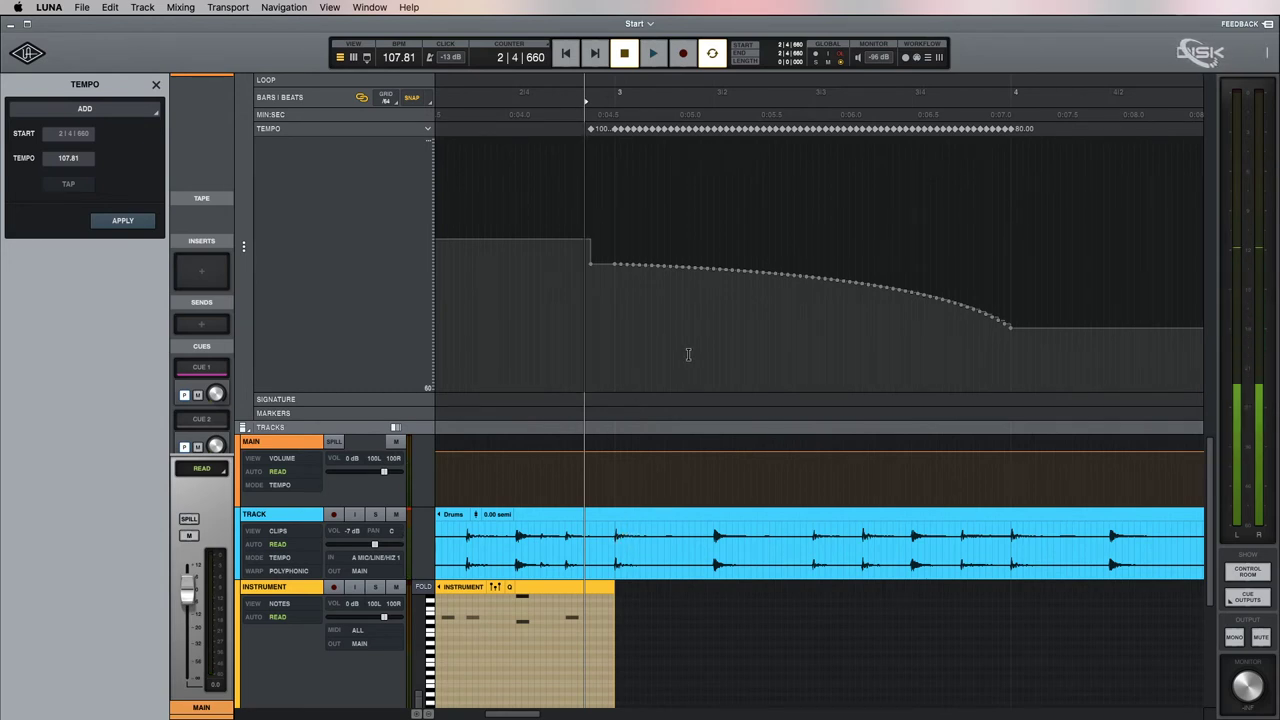
- Shrink and collapse the tempo graph, and delete the Track and Instrument tracks so only MAIN remains
mouse_move(311, 388)
mouse_down()
mouse_move(329, 366)
mouse_move(332, 182)
mouse_up()
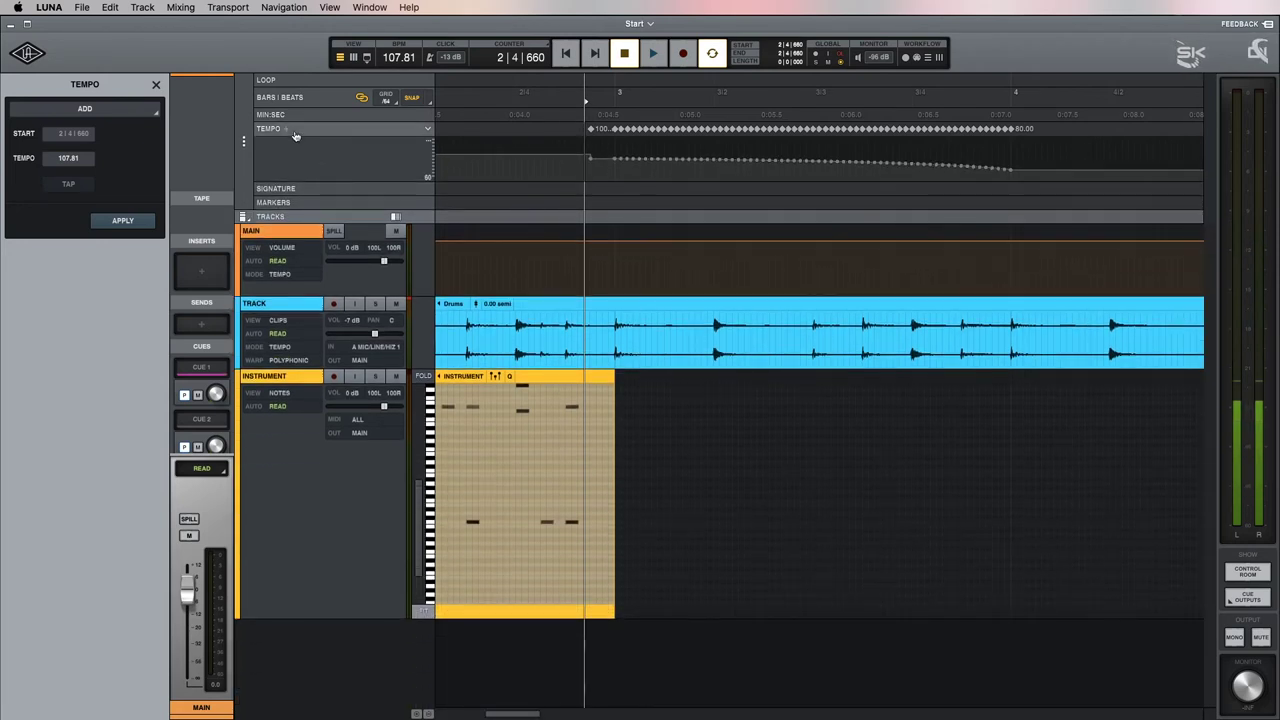
click(428, 130)
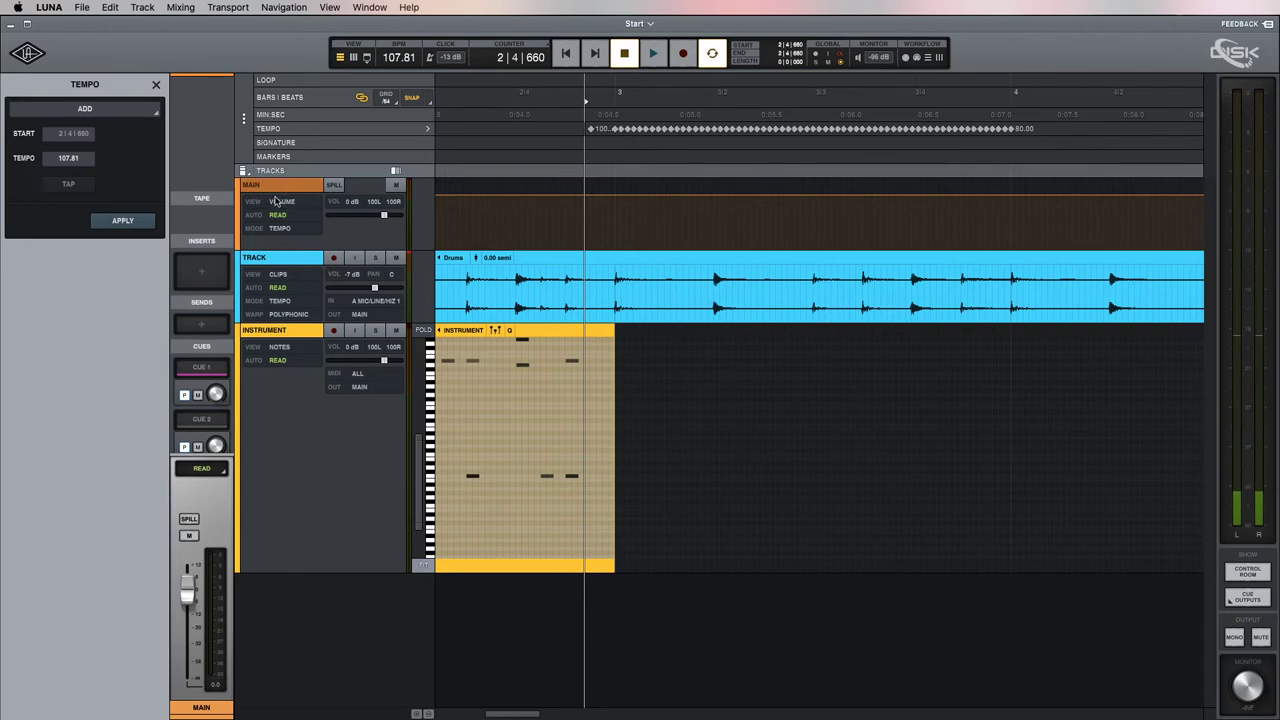
click(277, 256)
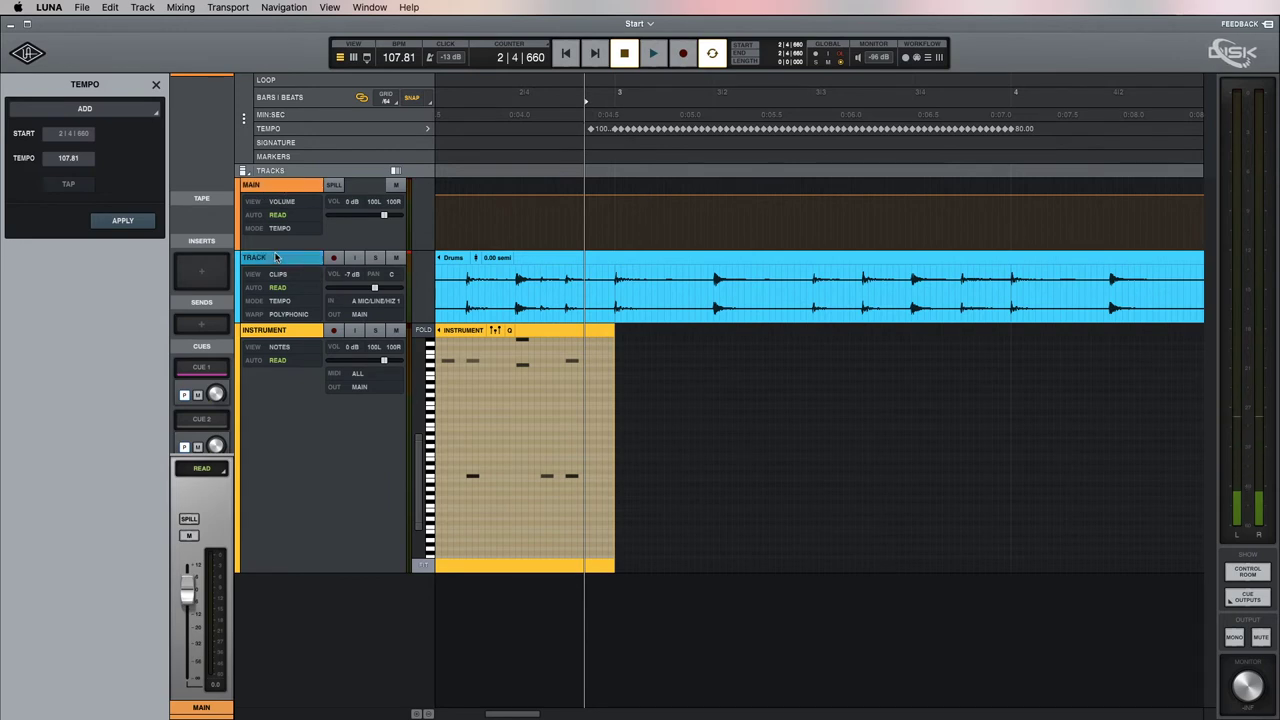
shift+click(279, 334)
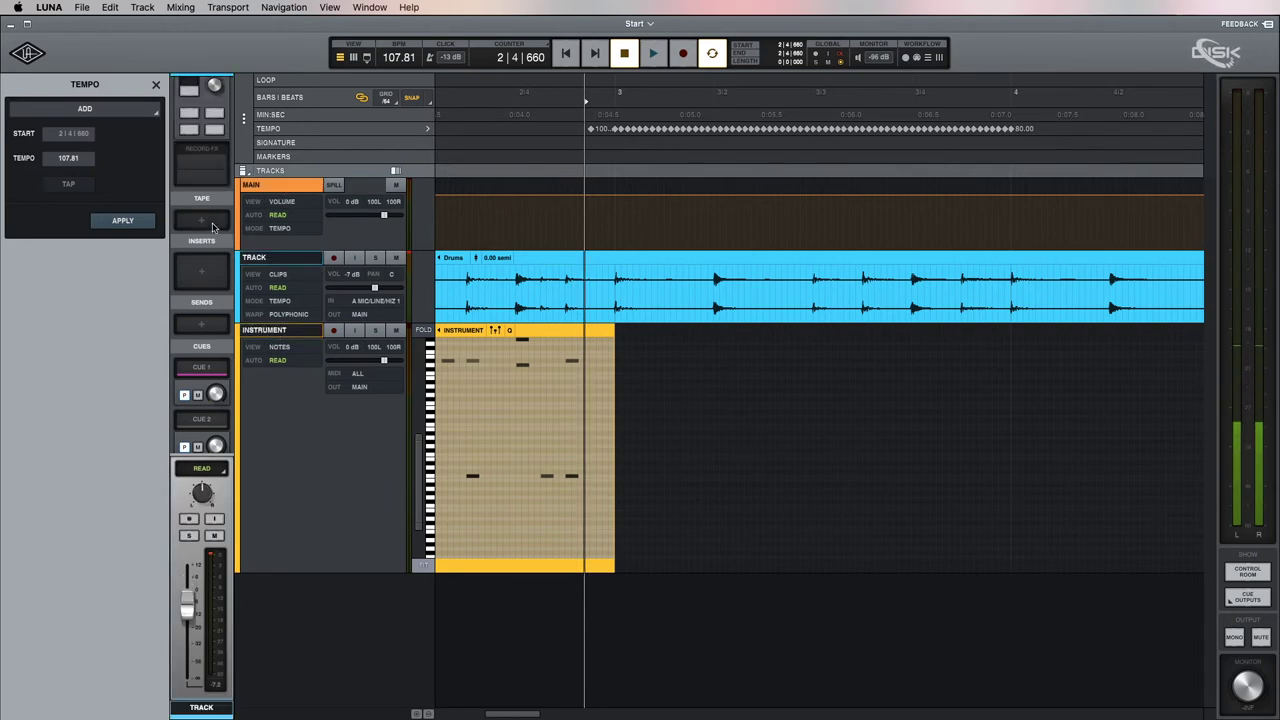
click(155, 84)
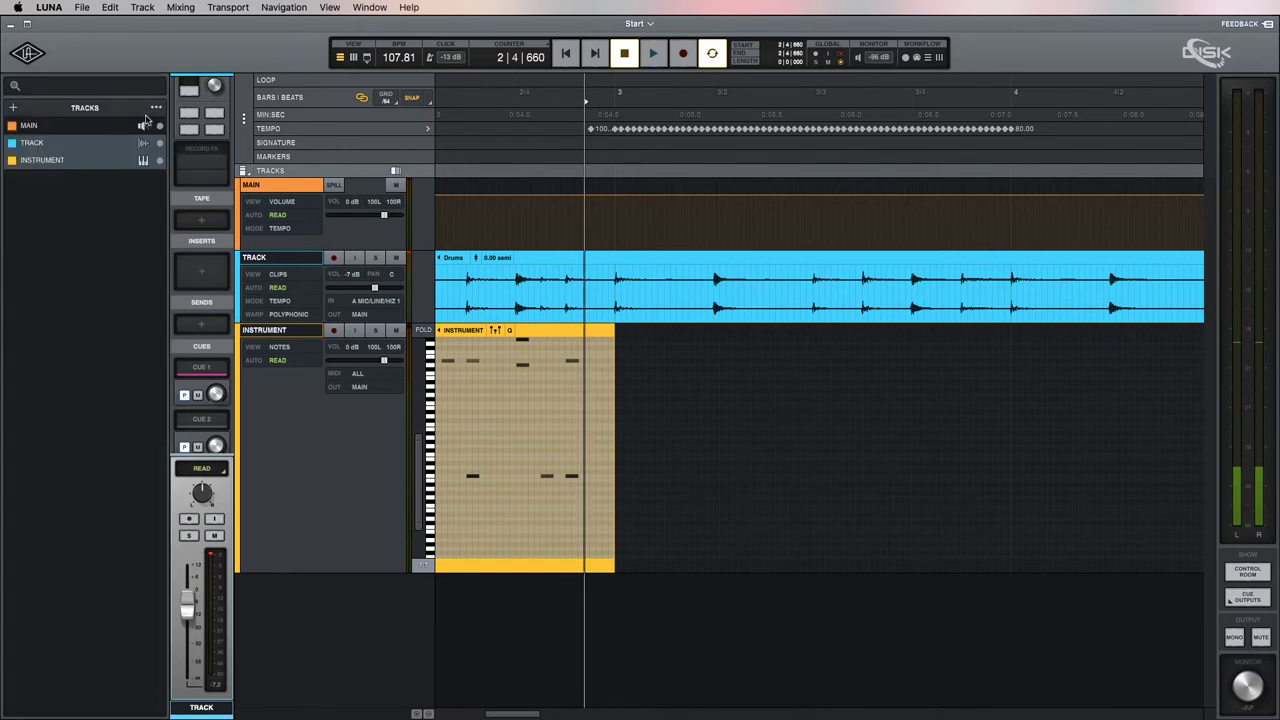
click(156, 107)
click(166, 127)
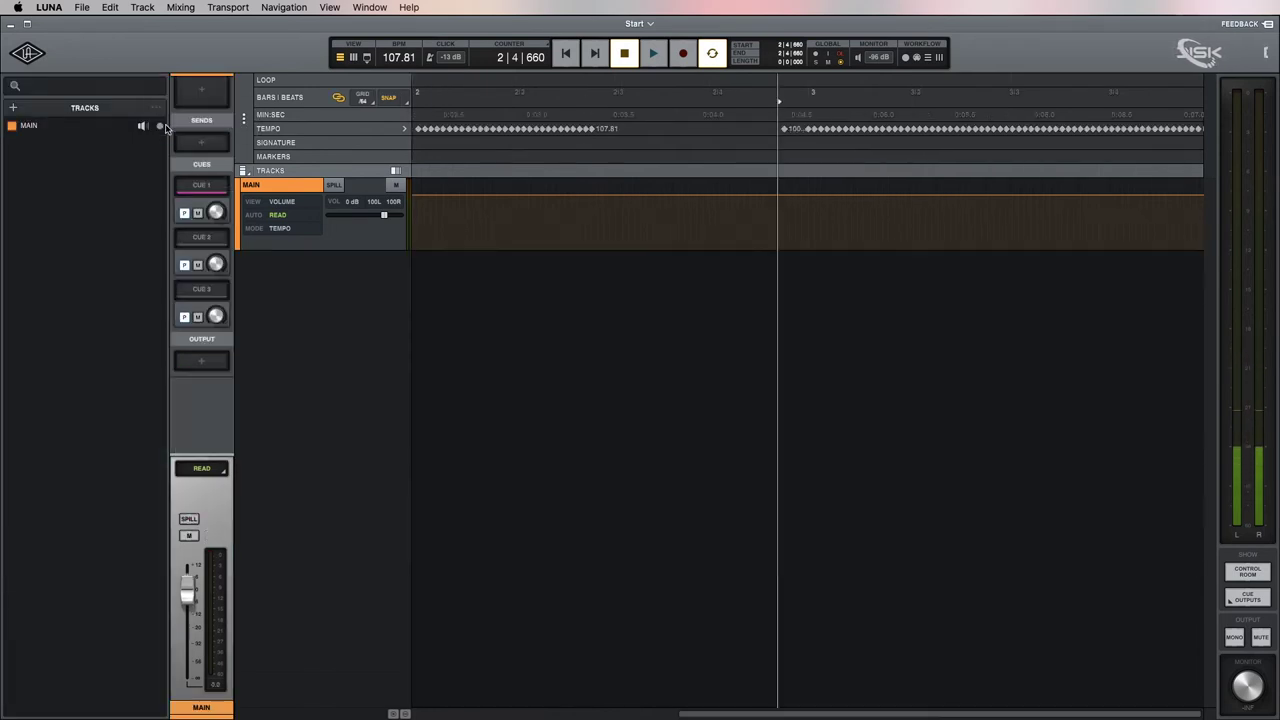
- Expand the tempo lane, select all of its tempo changes and curves, and delete them
double_click(652, 129)
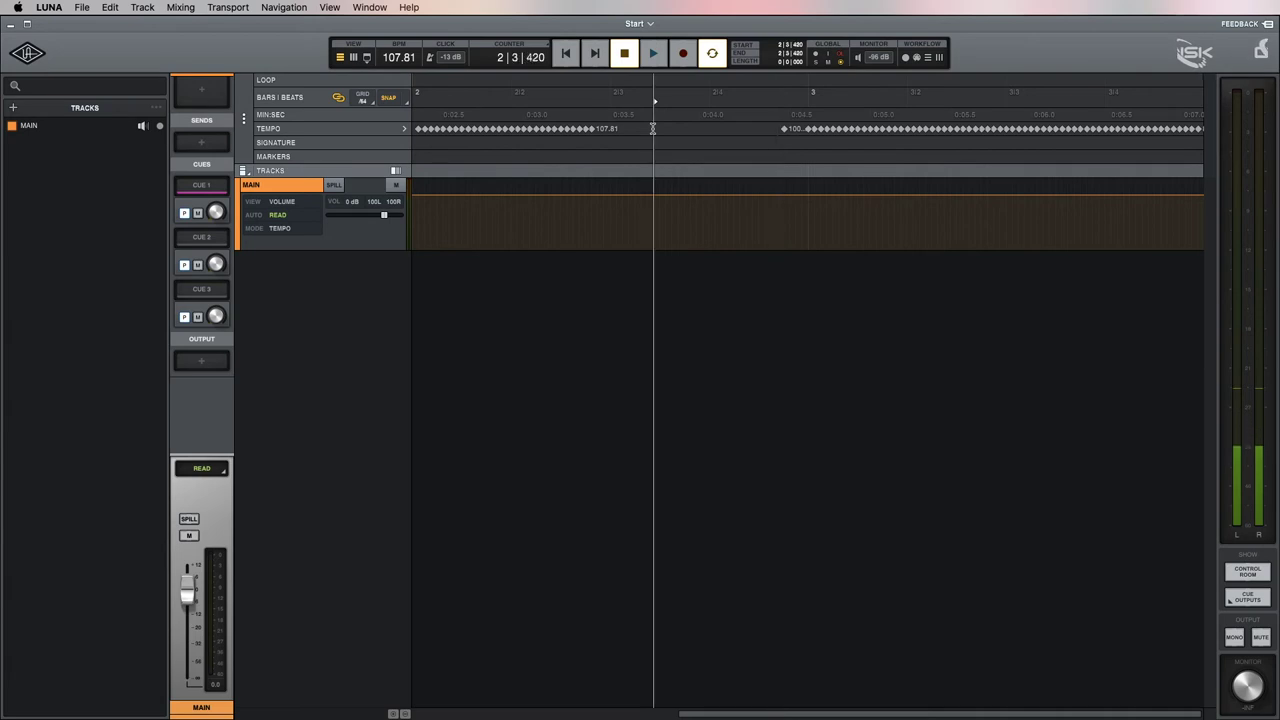
click(625, 129)
click(404, 129)
click(657, 175)
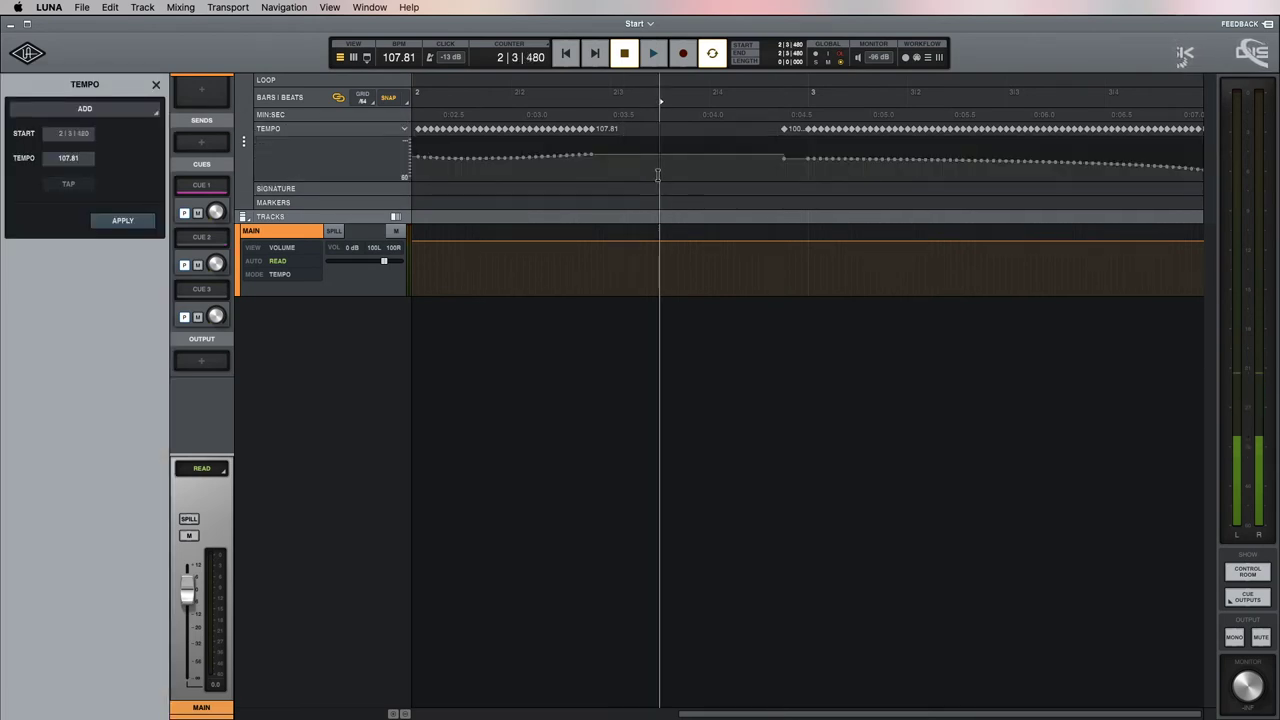
key(super+a)
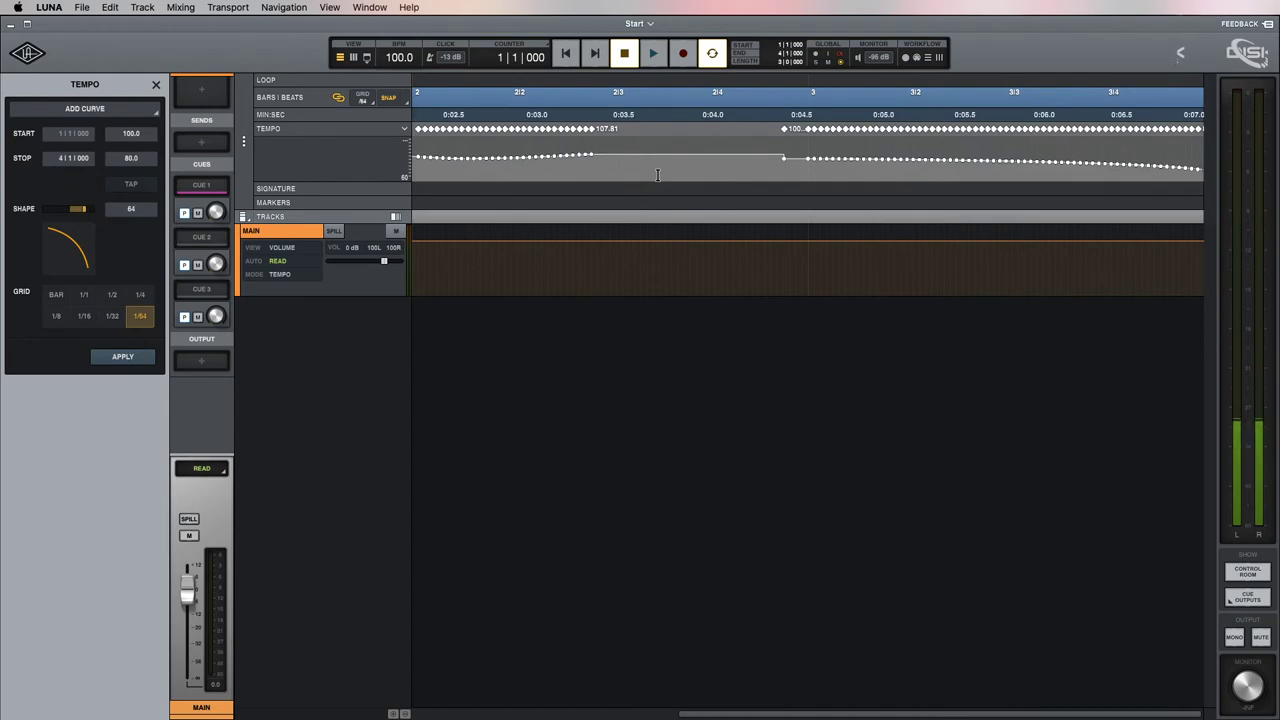
key(Delete)
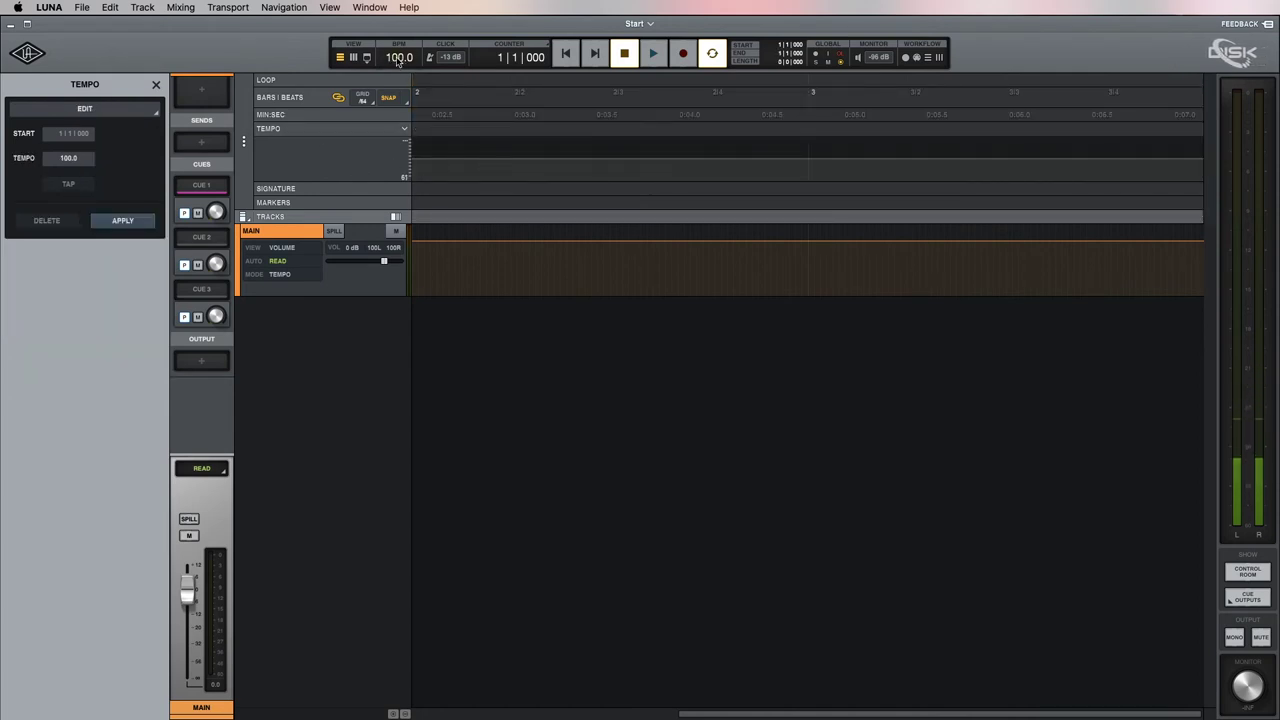
- Set the session tempo to 120 BPM, and close the tempo graph and the tempo settings
text(12)
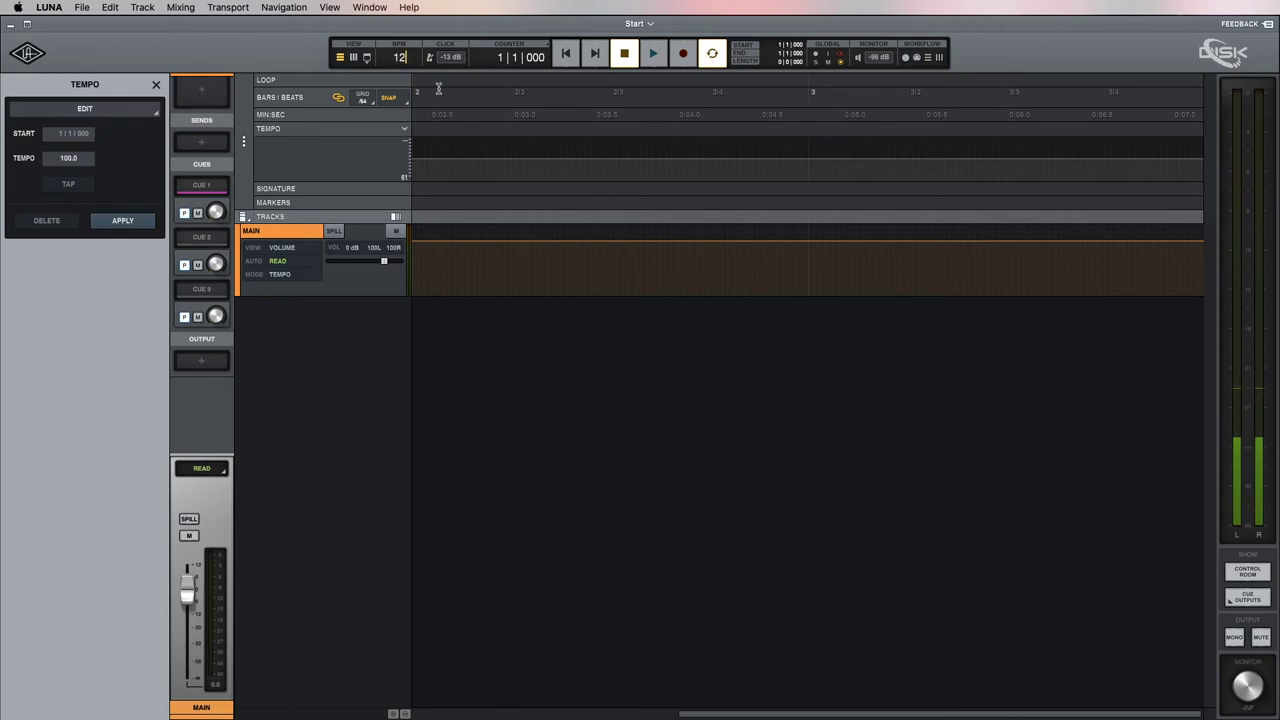
text(0)
key(Return)
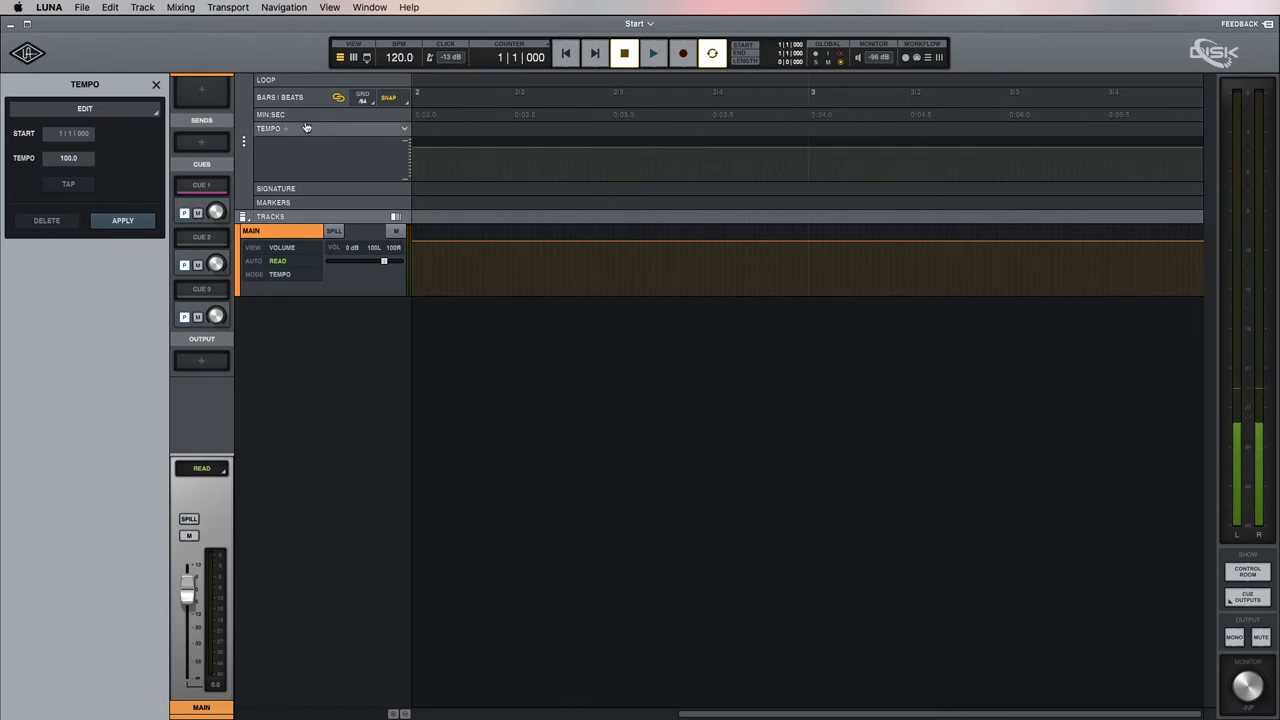
click(404, 128)
click(282, 188)
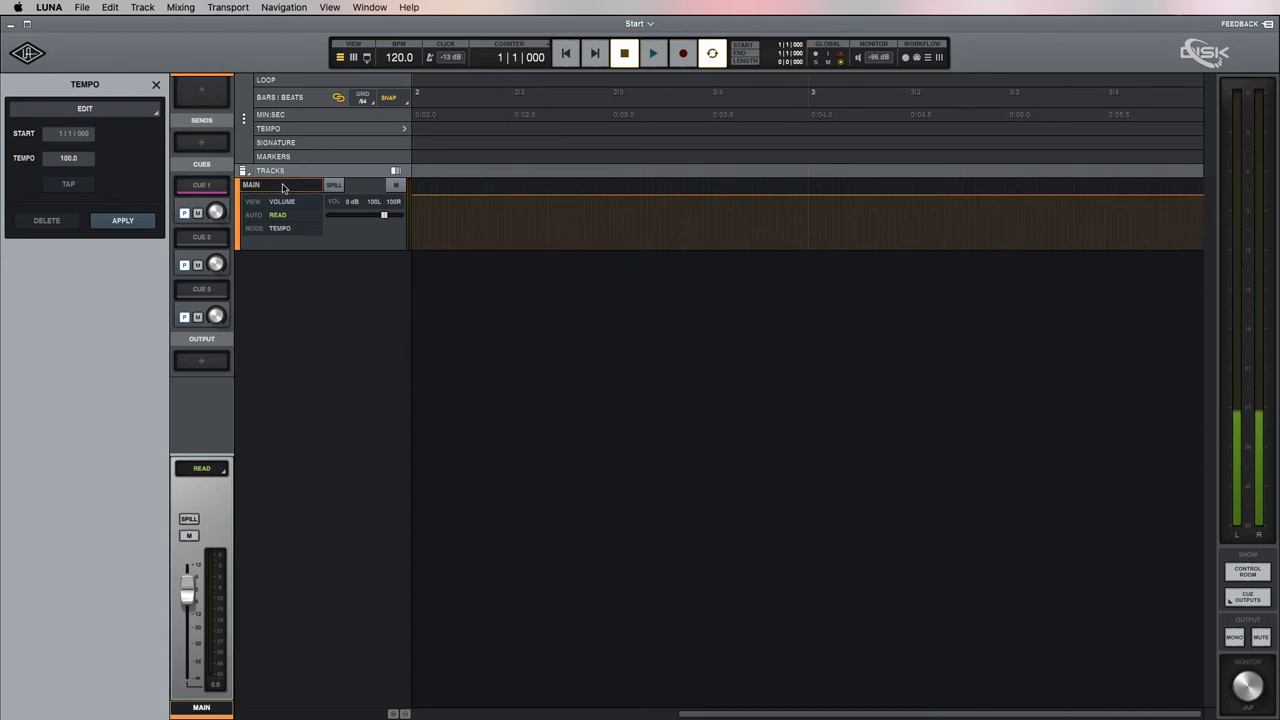
click(154, 85)
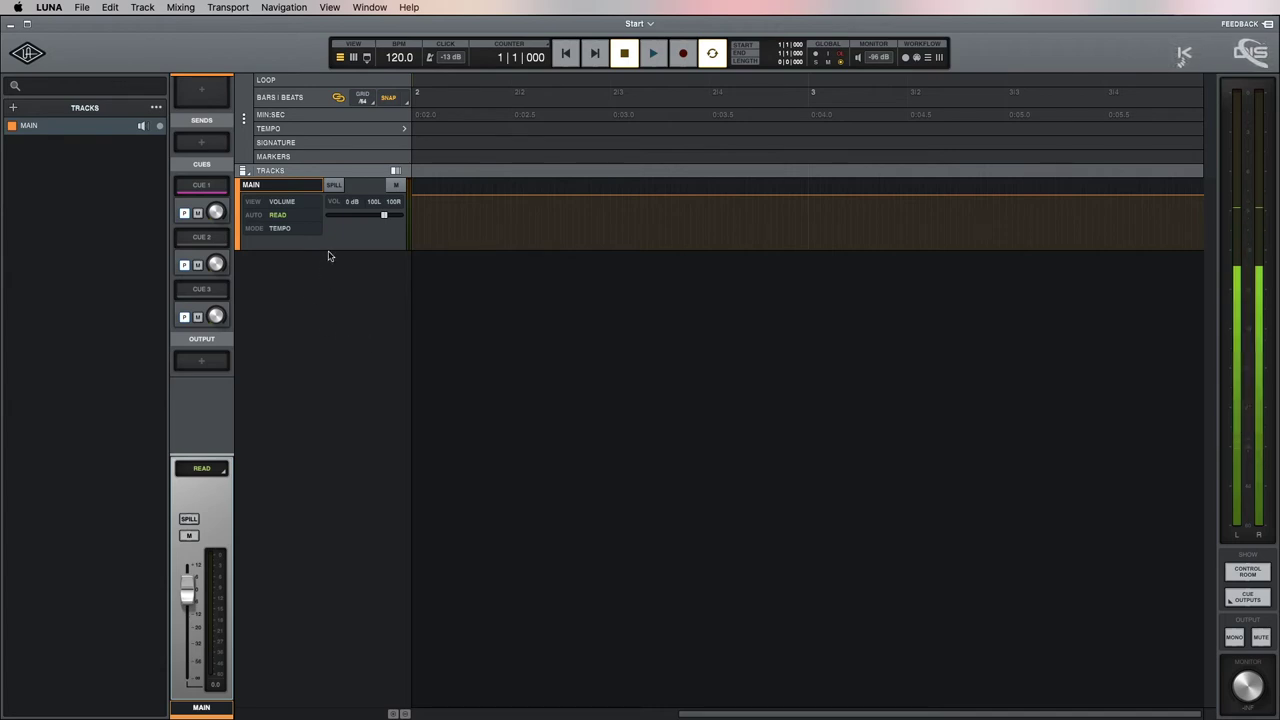
- Rename the MAIN track Mix and add the comment "Test"
double_click(252, 186)
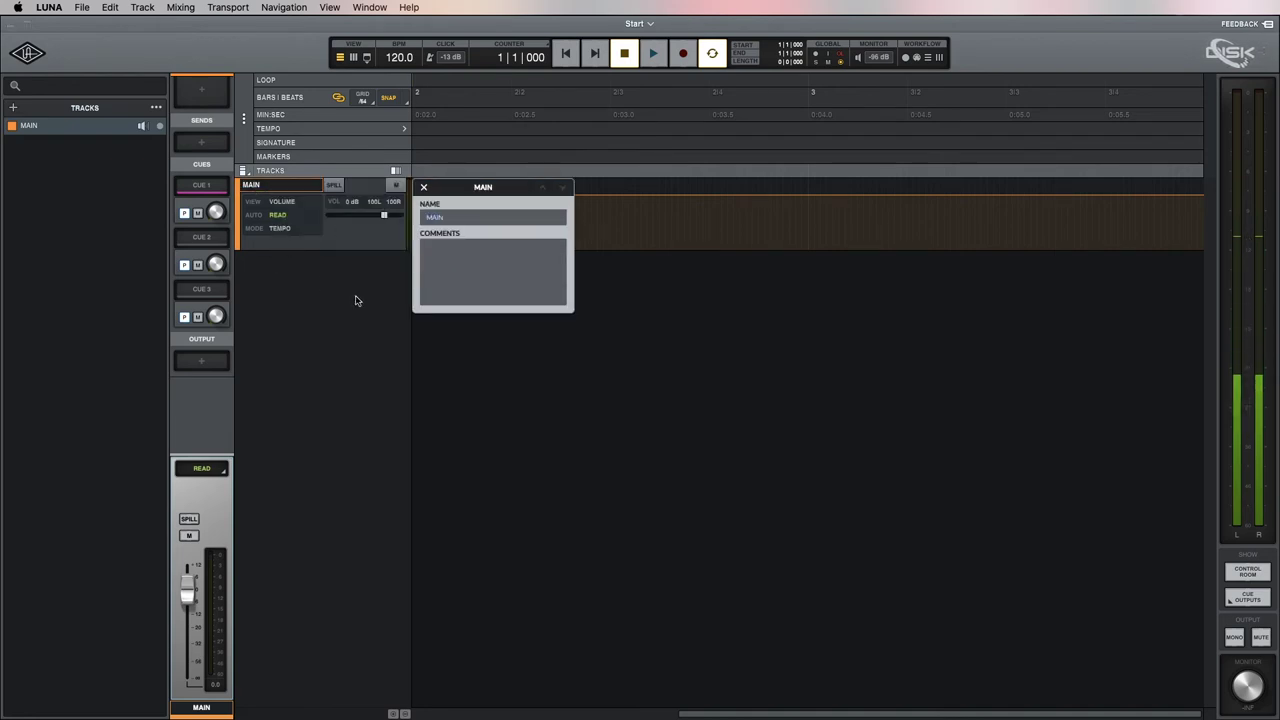
text(Mix)
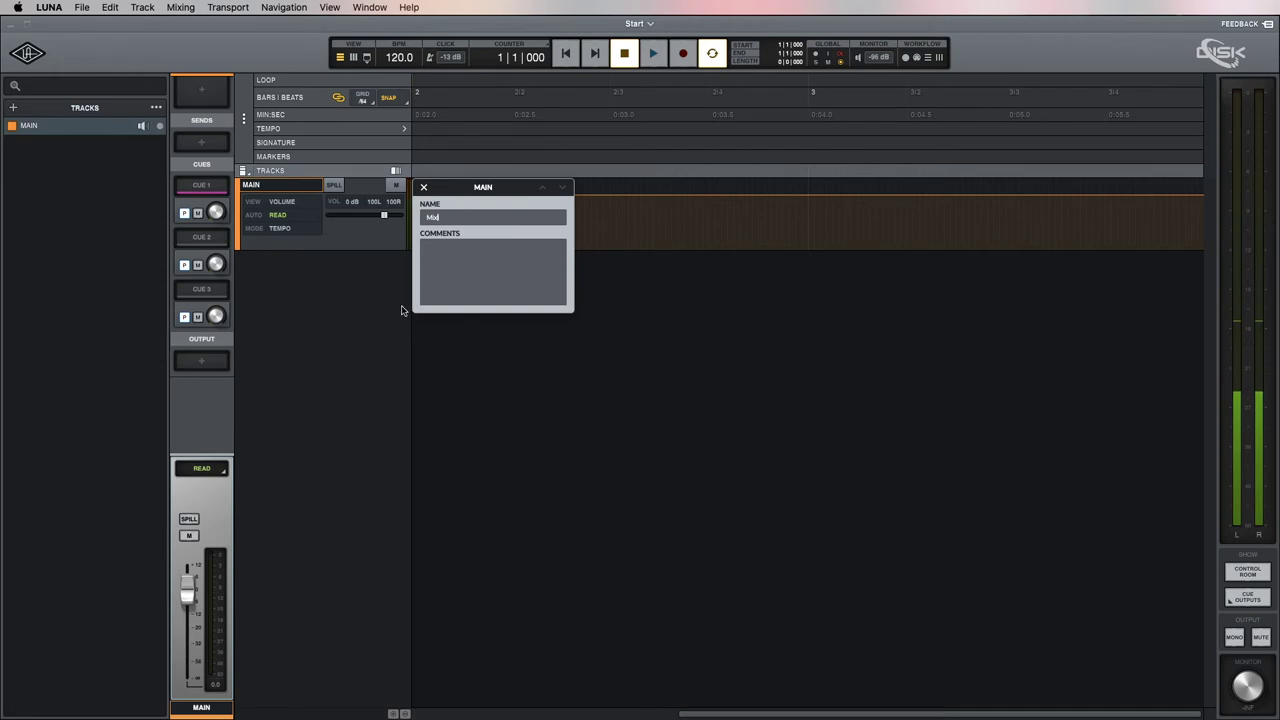
click(446, 263)
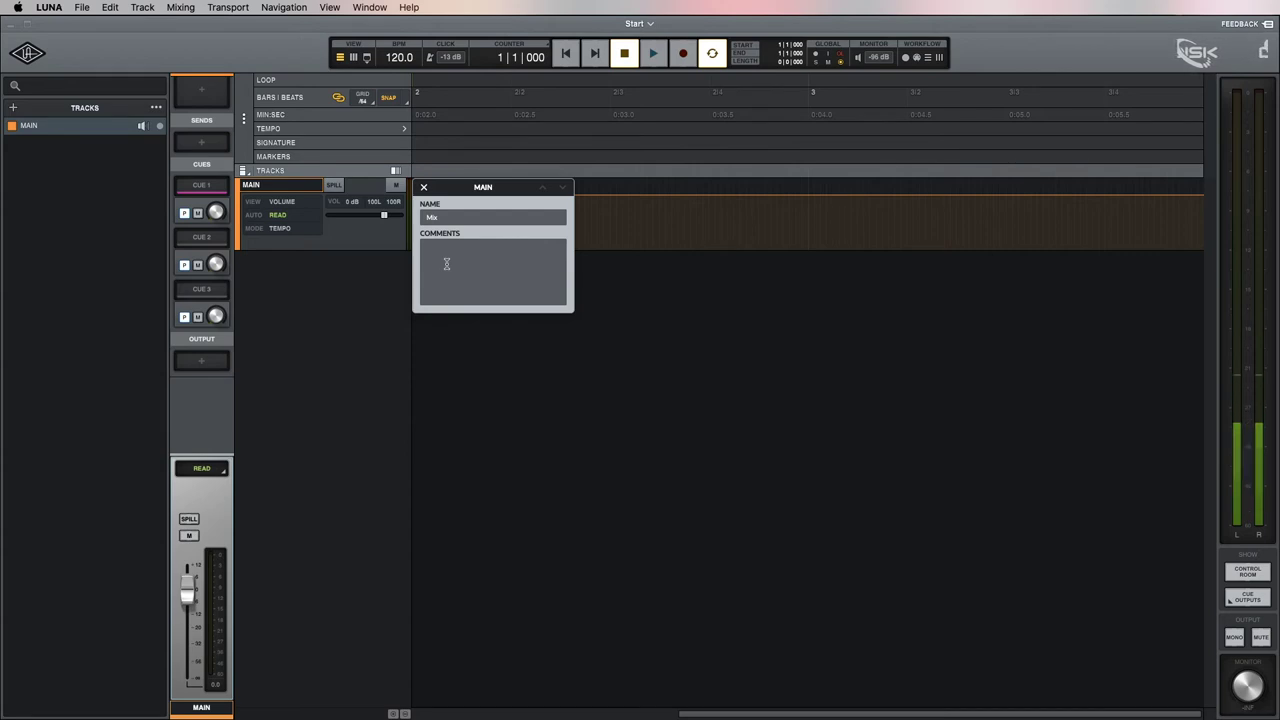
text(t)
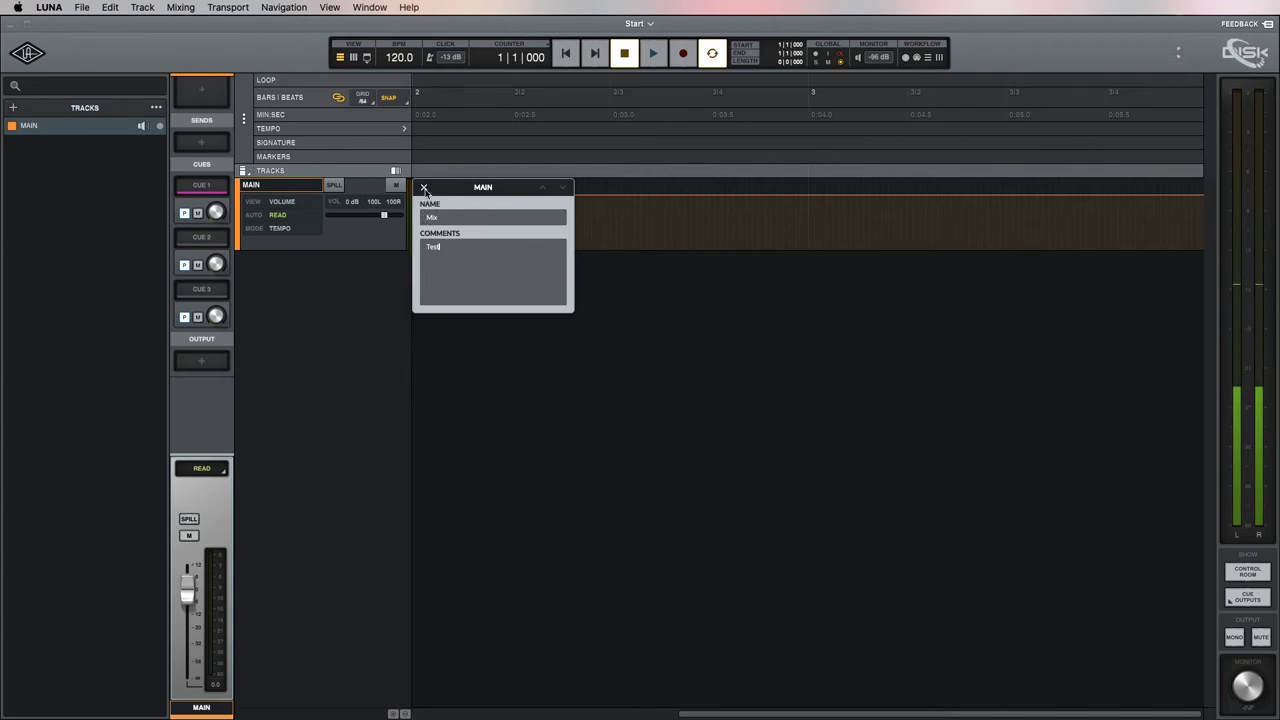
click(423, 187)
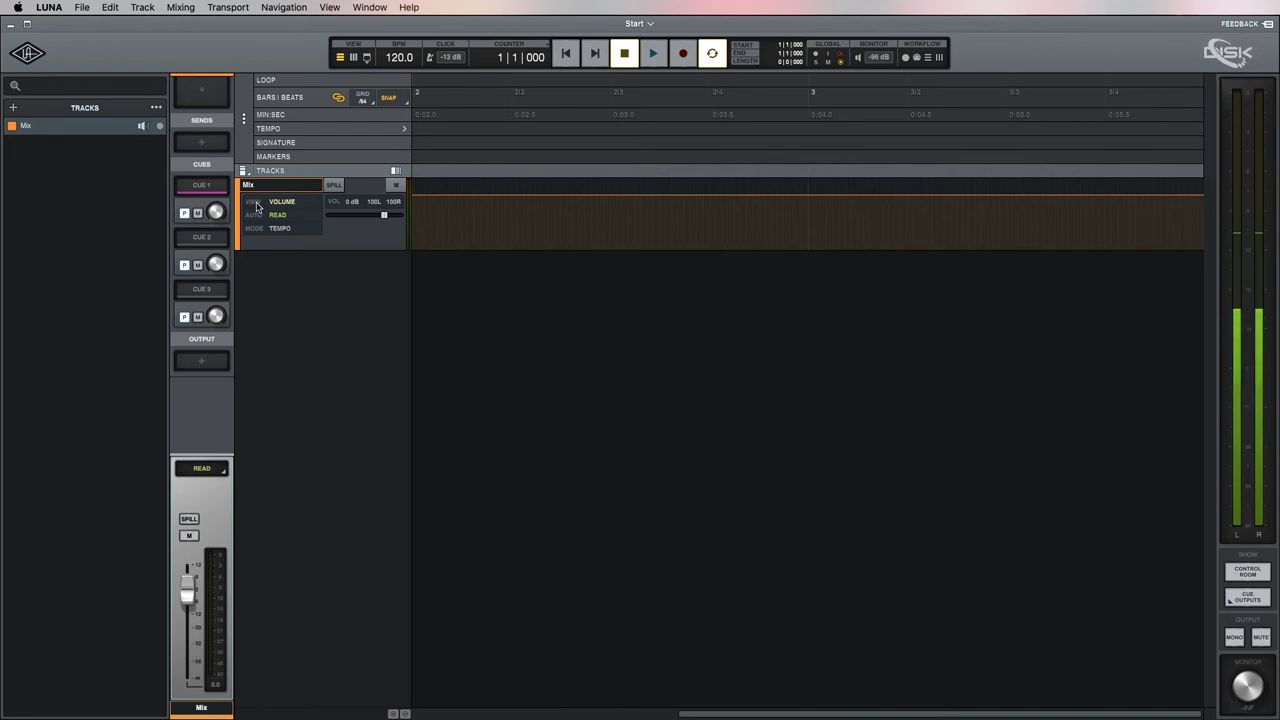
- Draw a volume drop on the Mix track with one automation breakpoint before beat 3 of bar 2 and a lower one after it
click(286, 203)
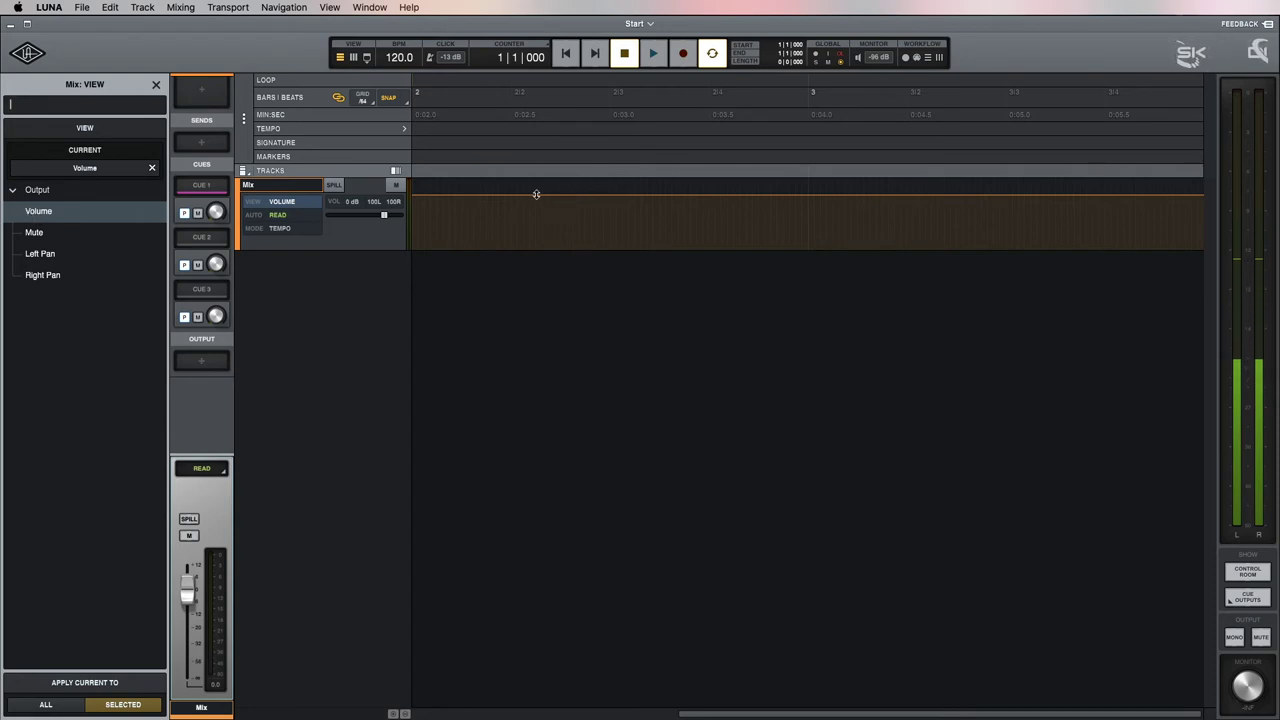
mouse_move(384, 216)
mouse_down()
mouse_move(340, 214)
mouse_move(384, 216)
mouse_up()
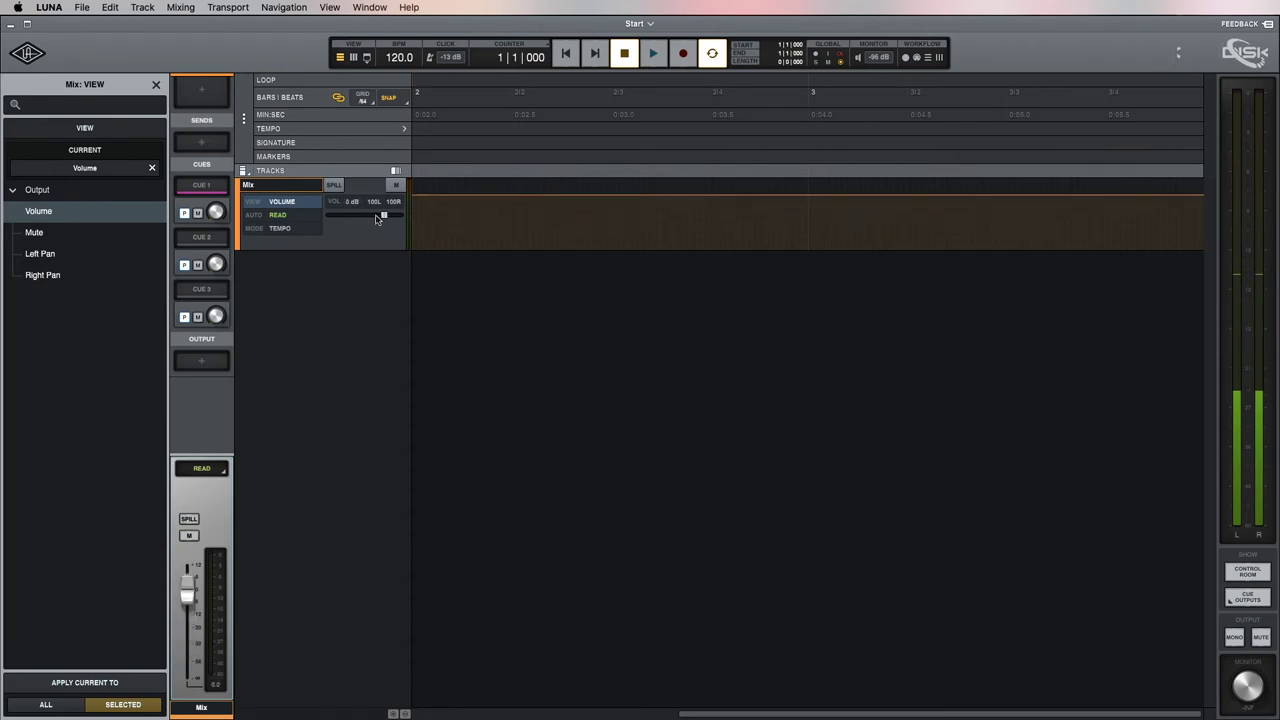
click(553, 195)
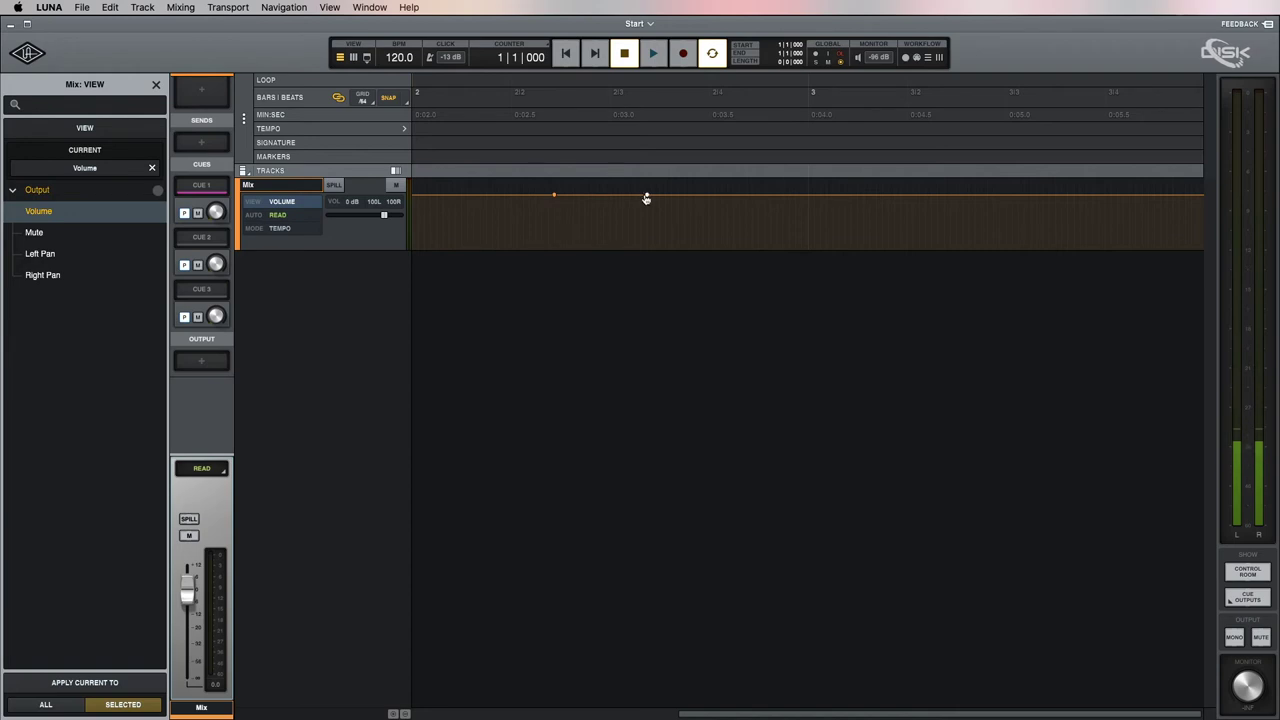
drag(648, 198, 647, 241)
- Play the Mix track's volume drop from 2|2|240 and raise its second breakpoint to make the drop shallower
key(space)
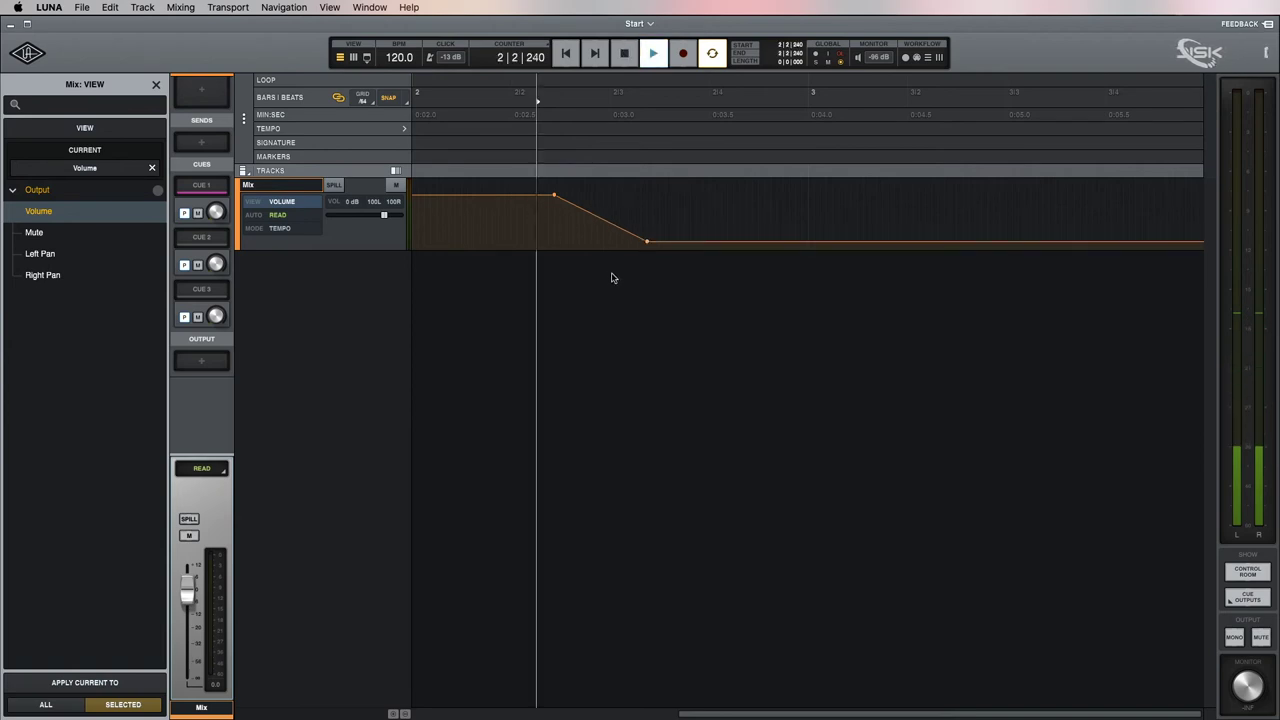
key(space)
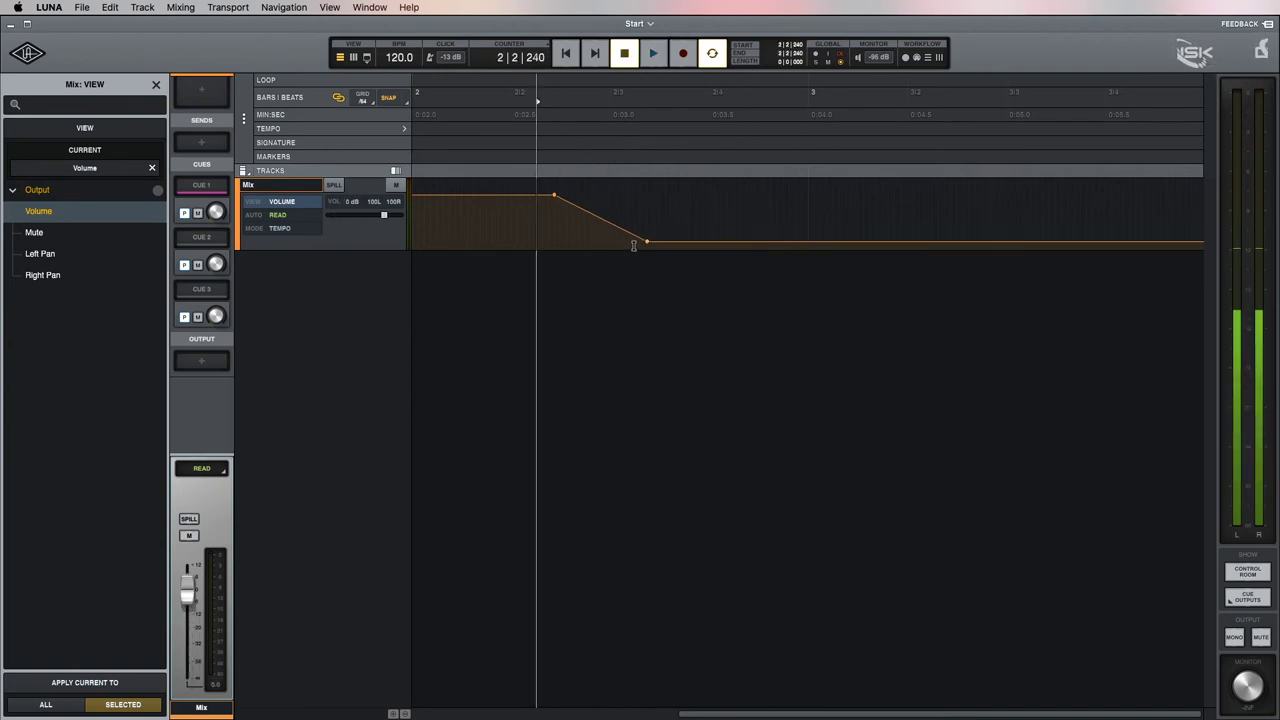
drag(647, 246, 649, 218)
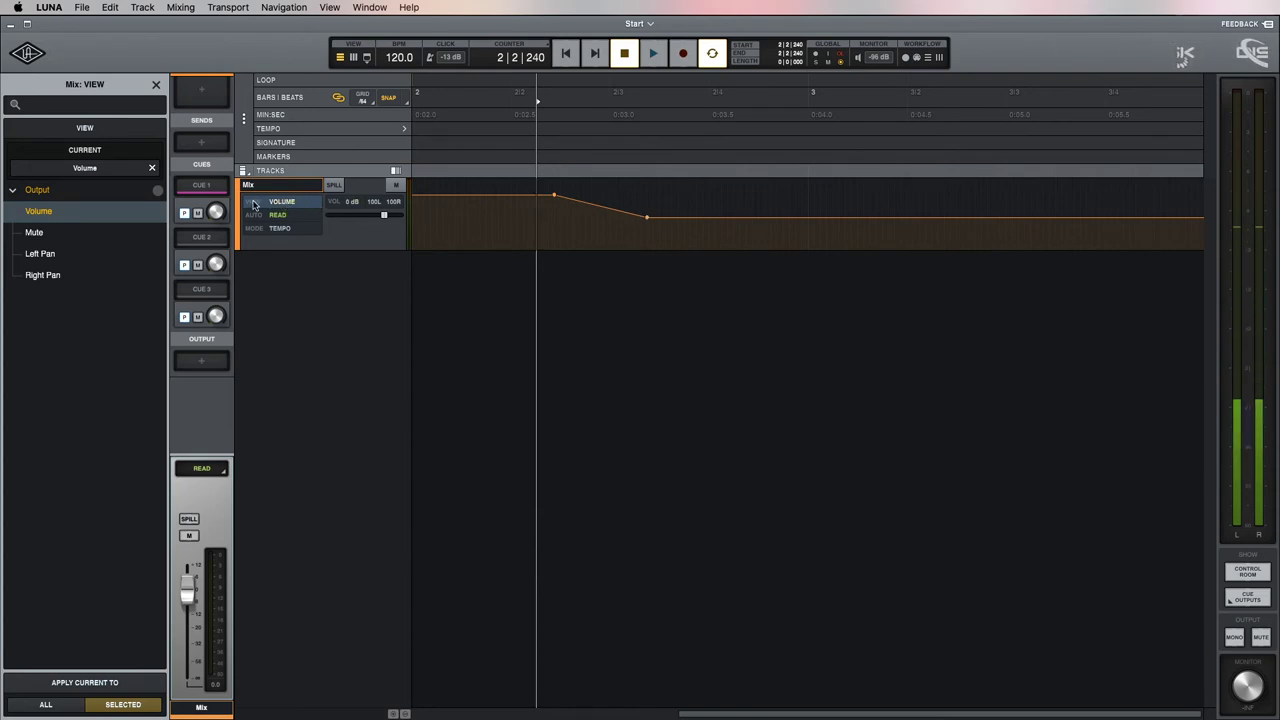
- View the Mix track's Mute, Left Pan and Right Pan automation lanes, ending on Mute
click(54, 234)
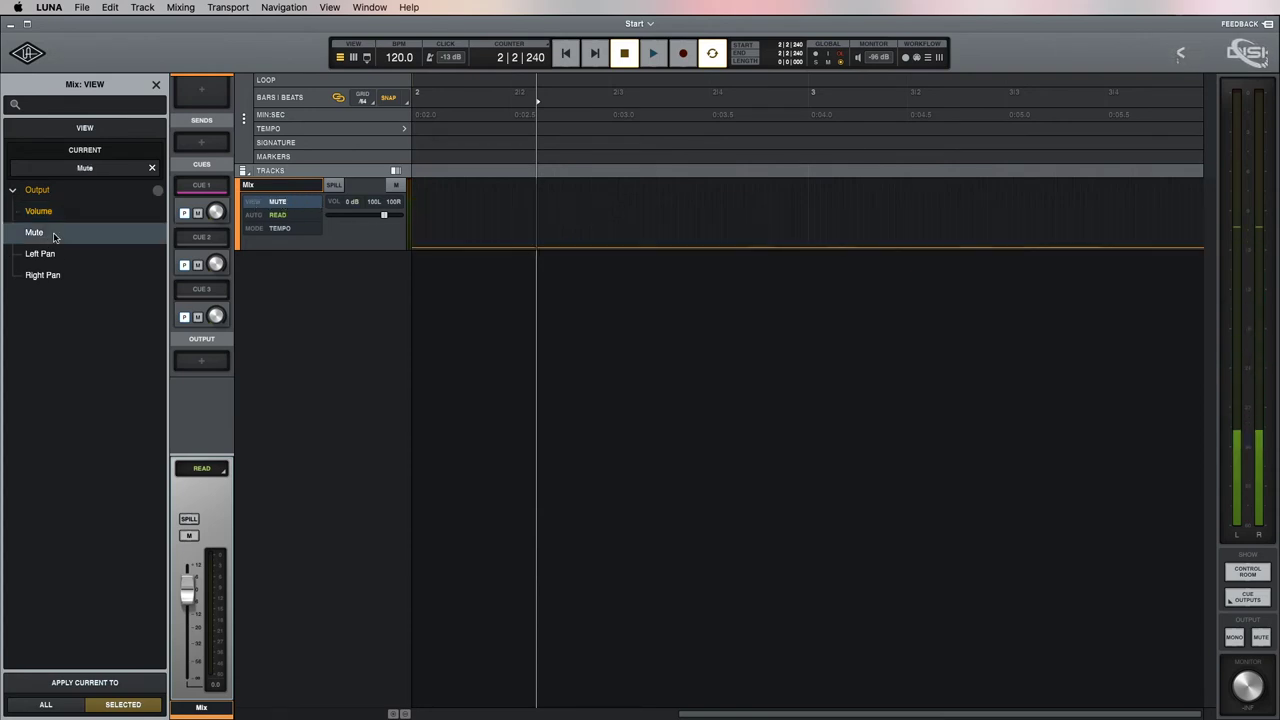
click(56, 254)
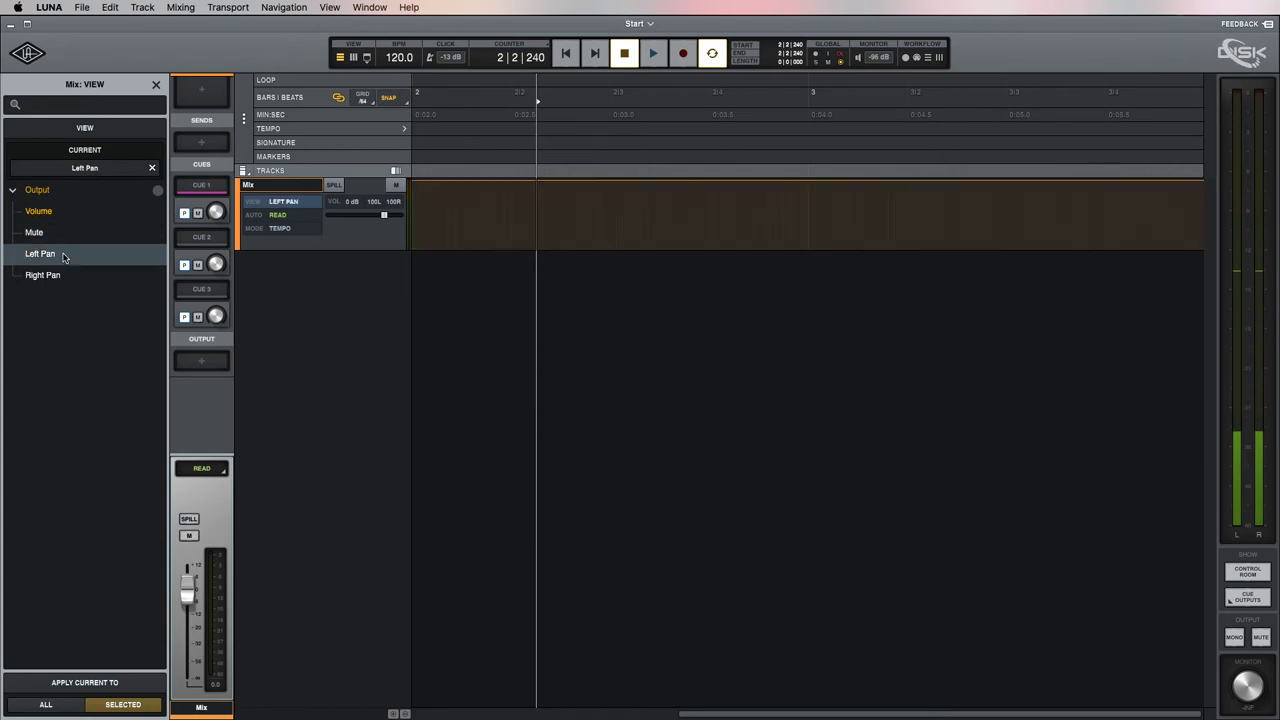
click(60, 276)
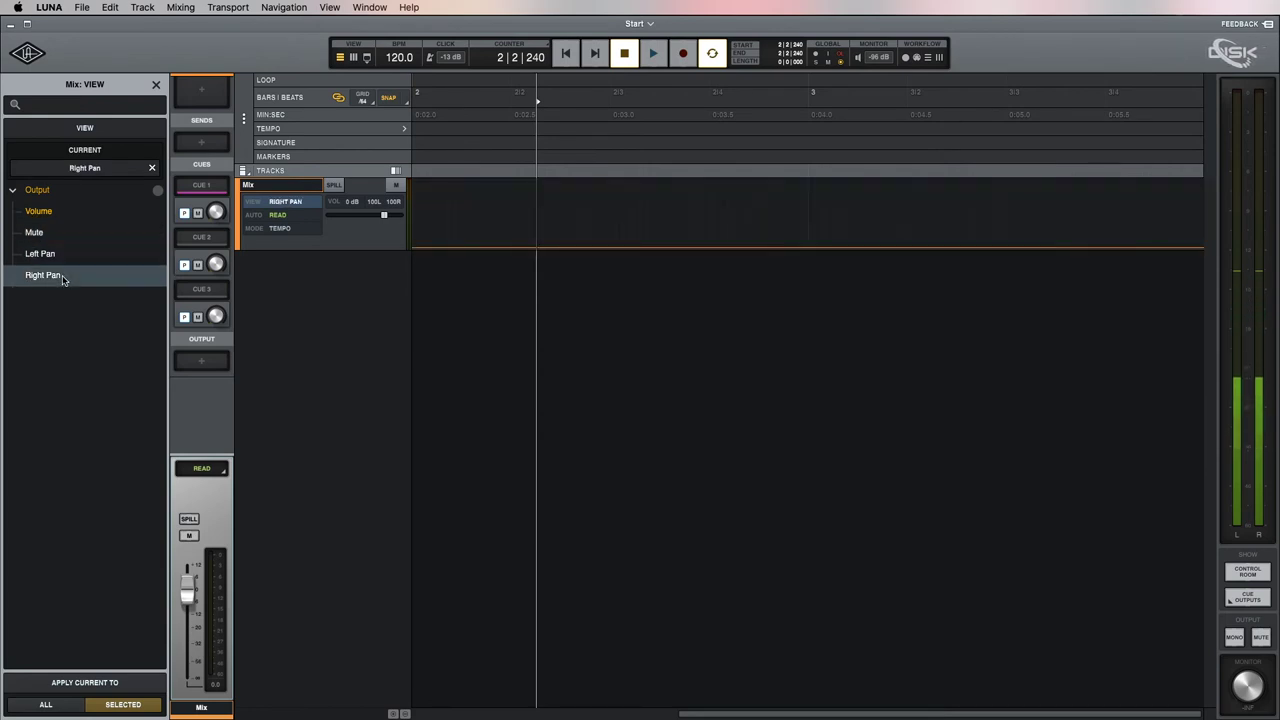
click(59, 254)
click(58, 236)
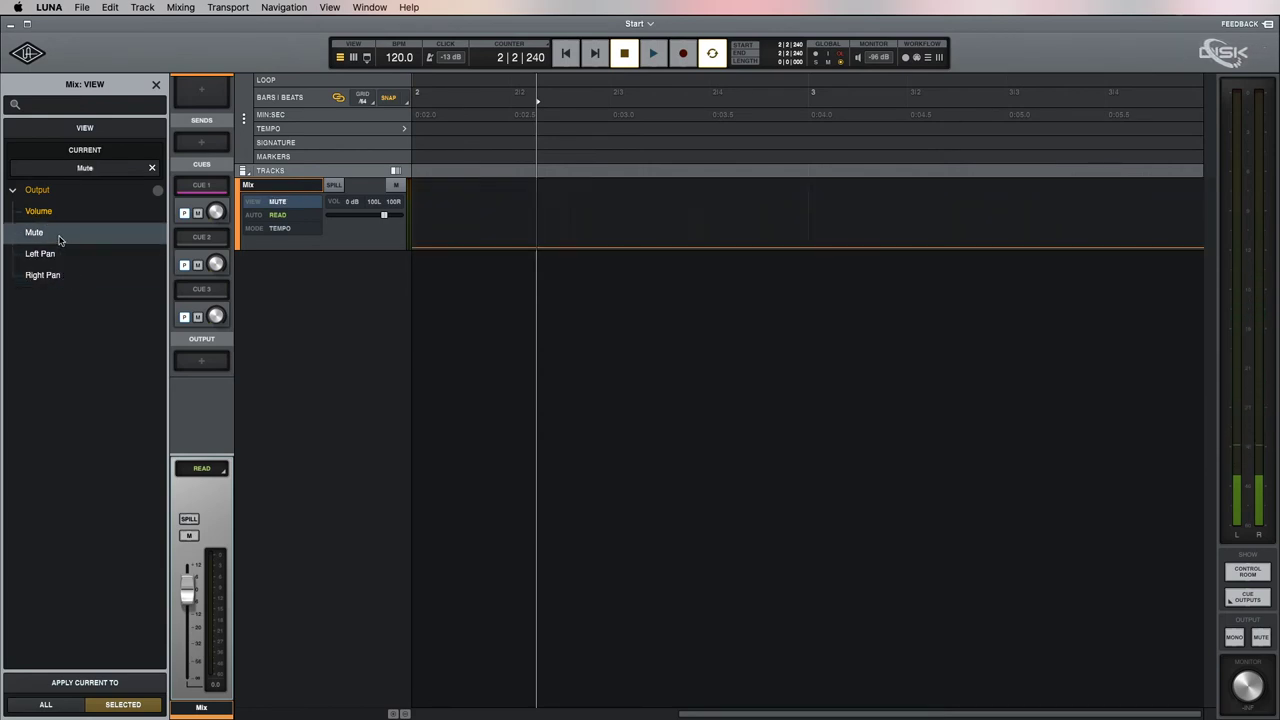
- View the Mix track's automation modes, keeping Read selected, and its Tempo and Time track-follow options
click(253, 218)
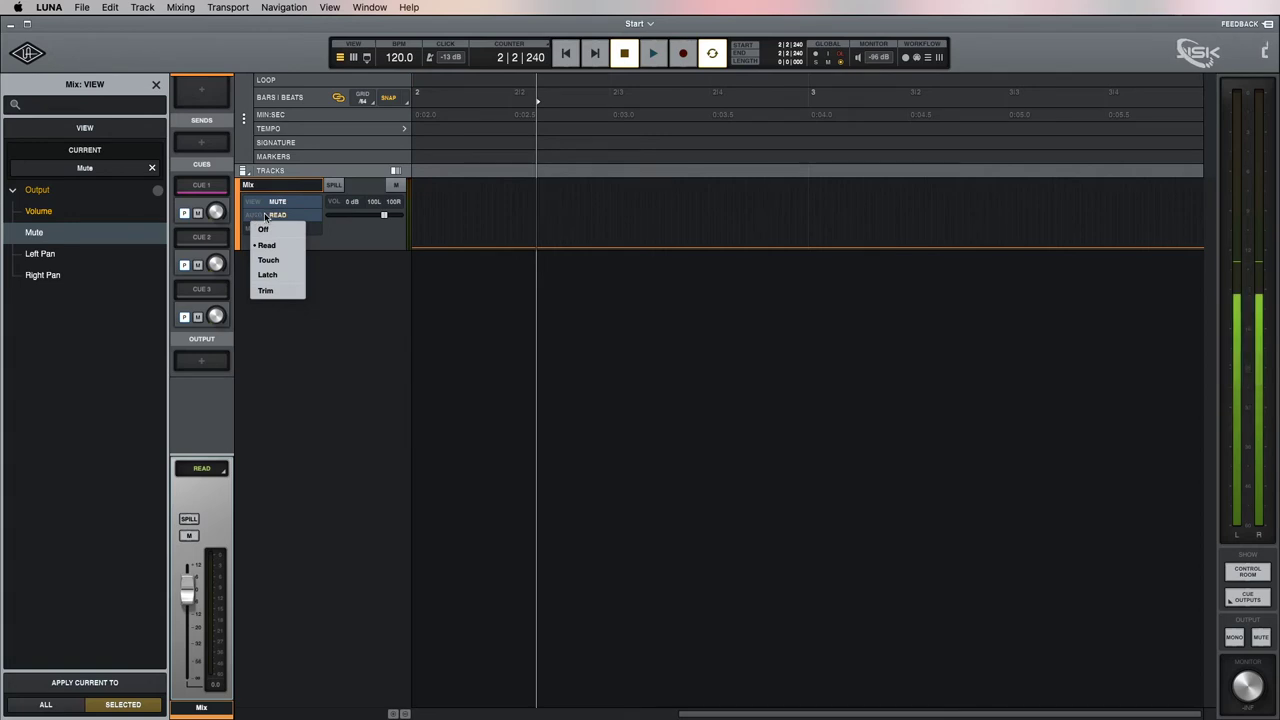
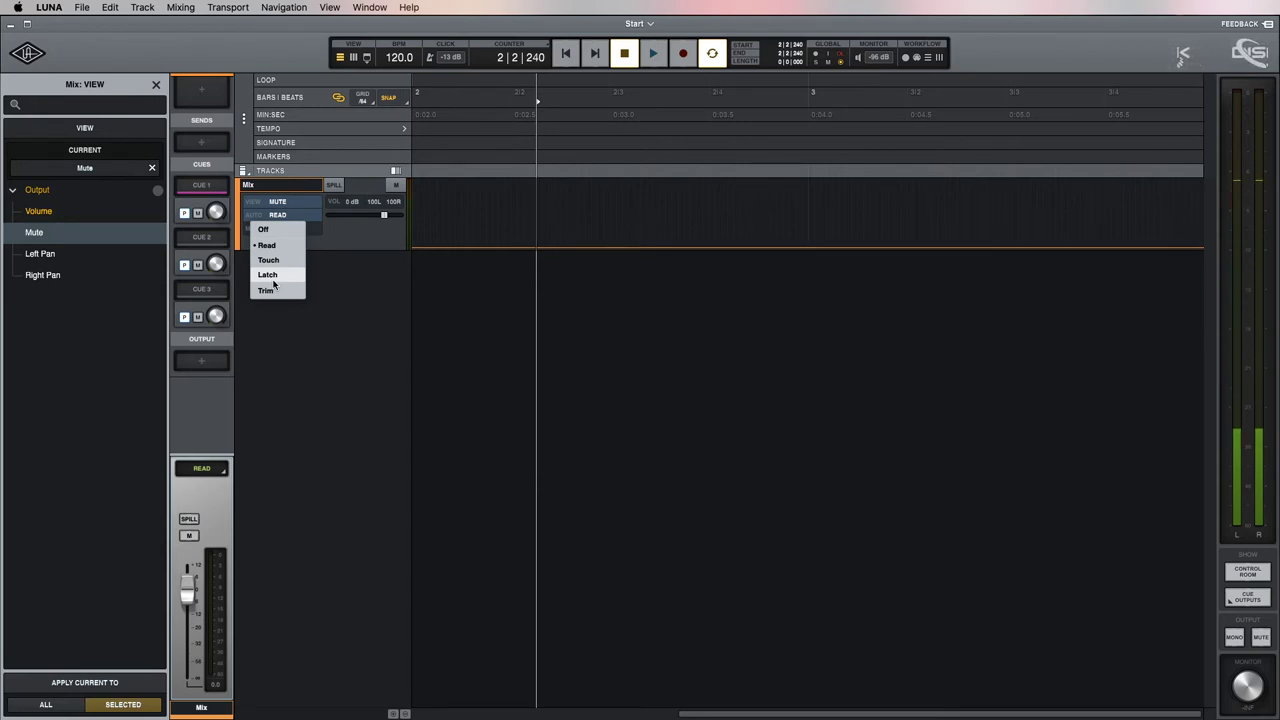
click(266, 245)
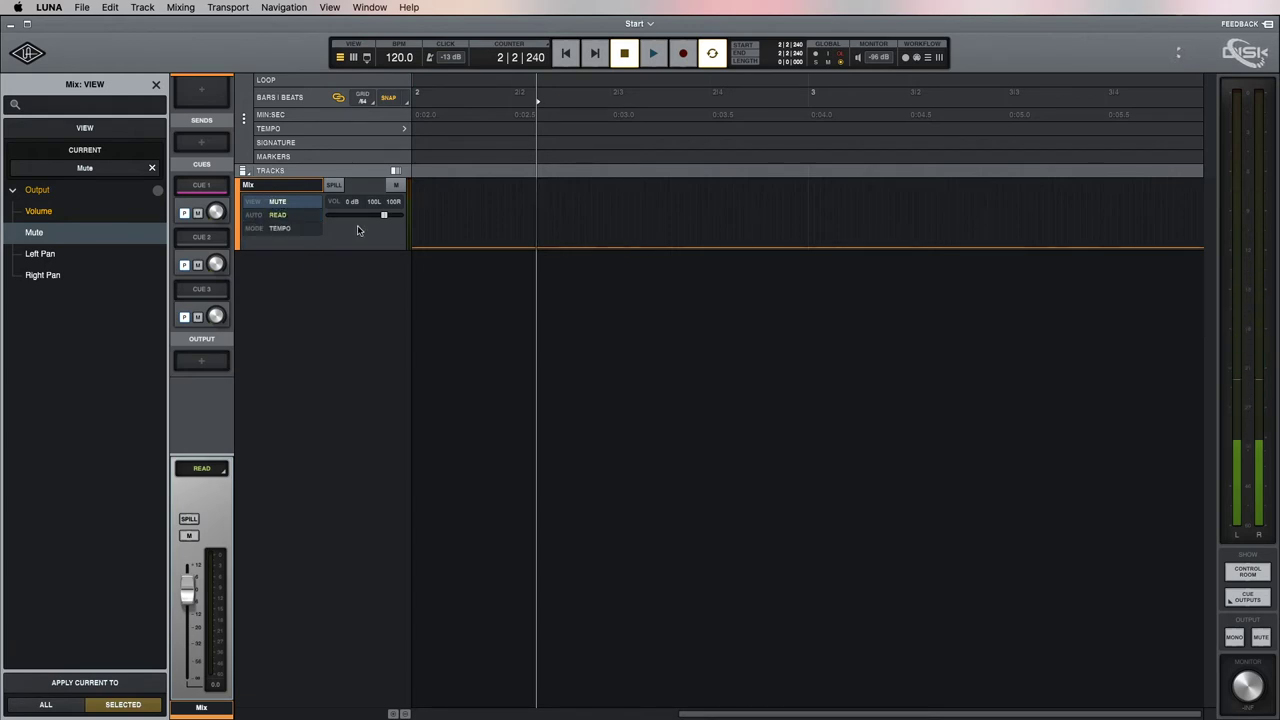
click(254, 232)
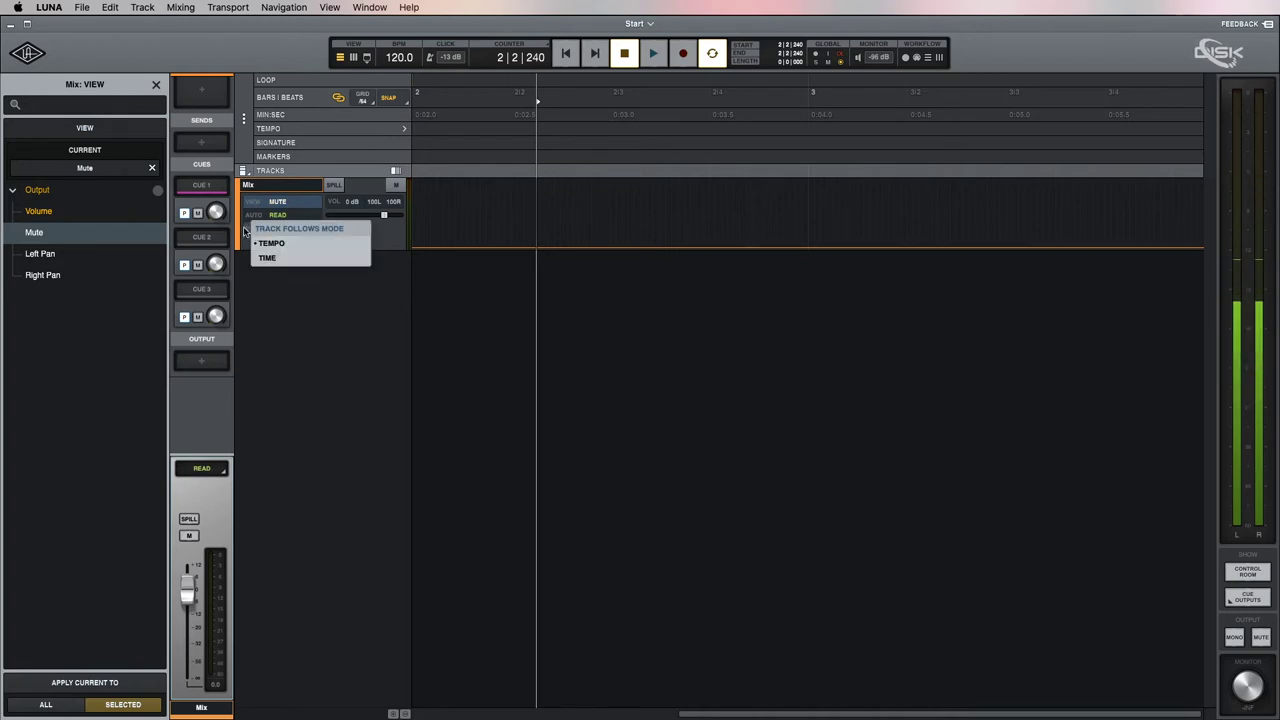
click(478, 271)
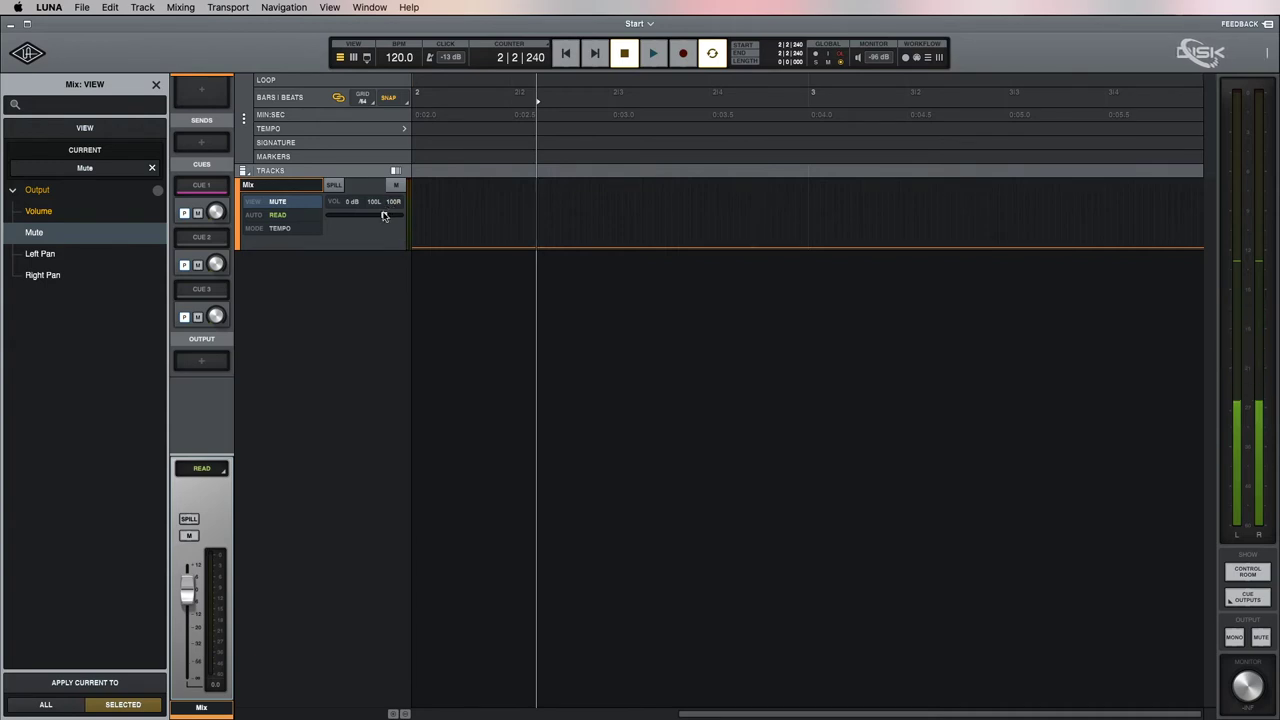
- Show the Mix track's Volume automation and delete both breakpoints of the volume drop in bar 2
click(282, 214)
click(261, 208)
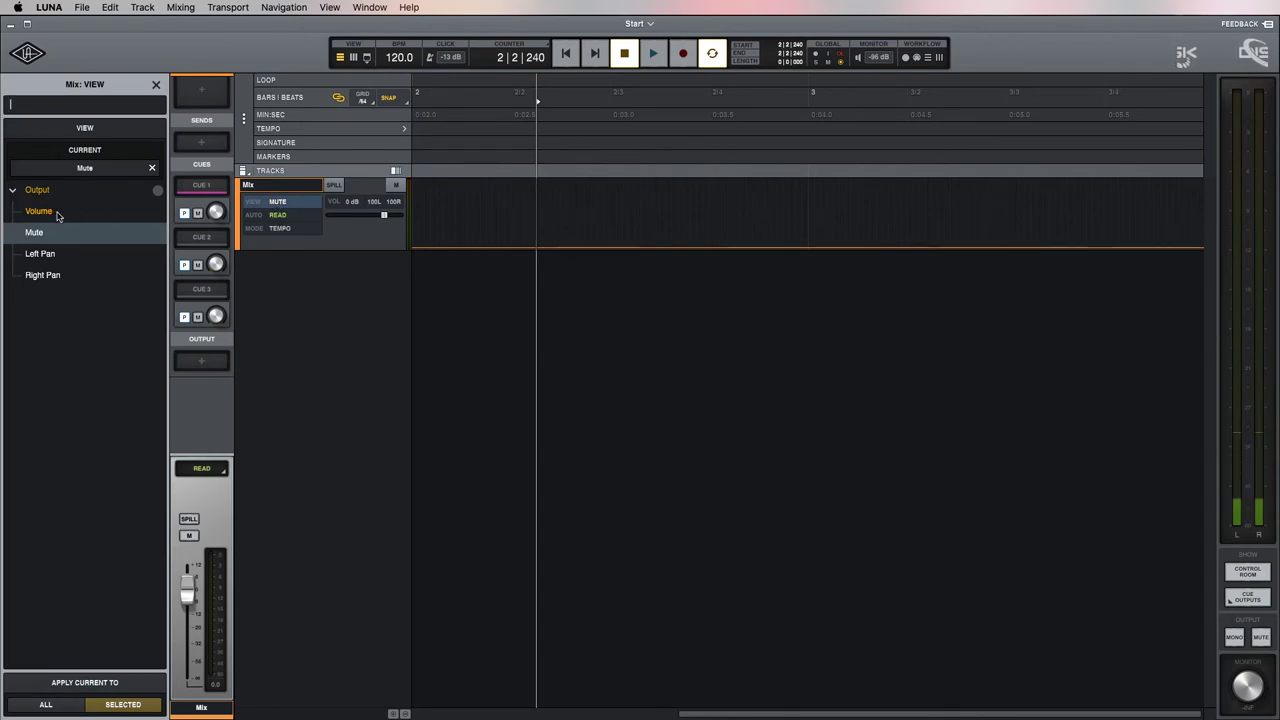
click(40, 211)
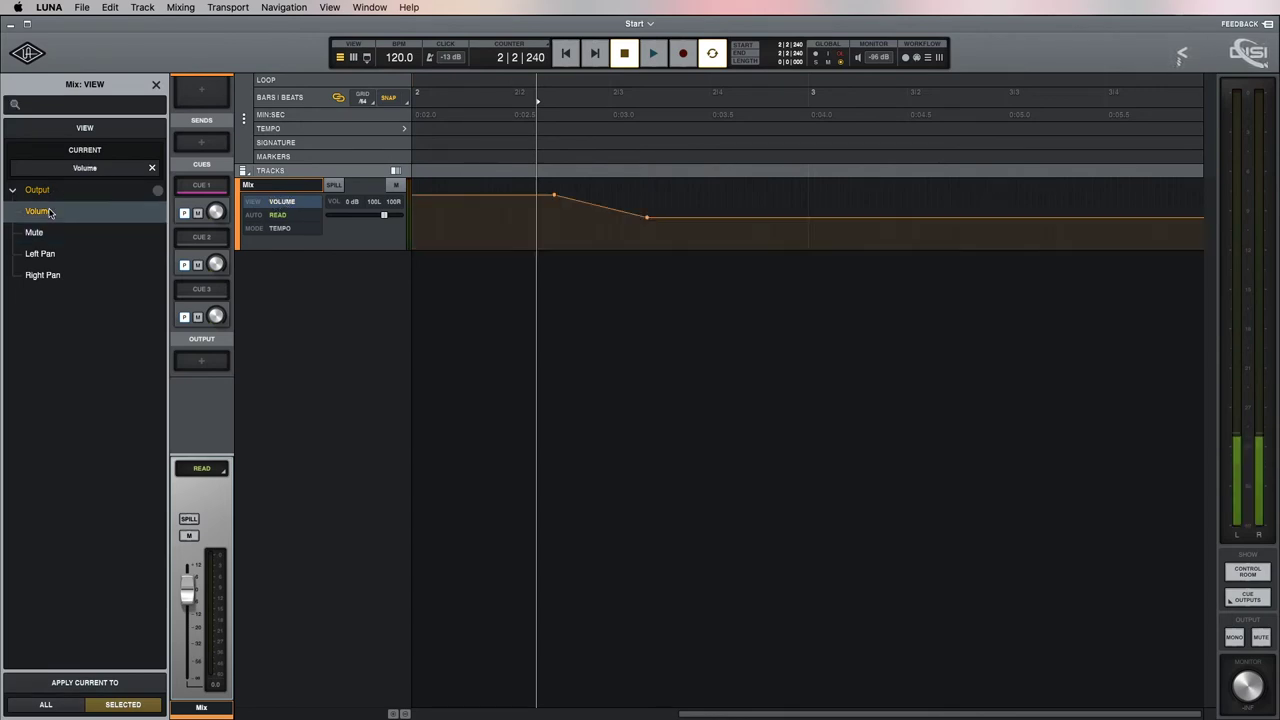
drag(696, 229, 485, 220)
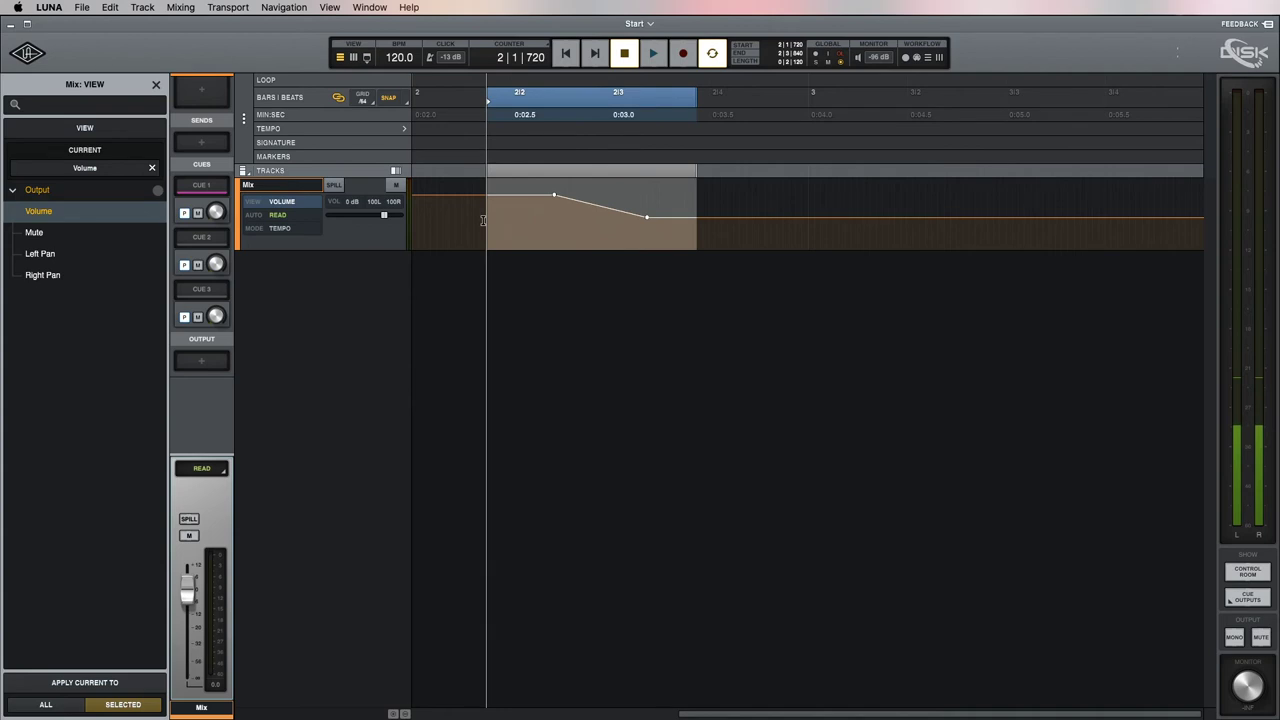
key(Delete)
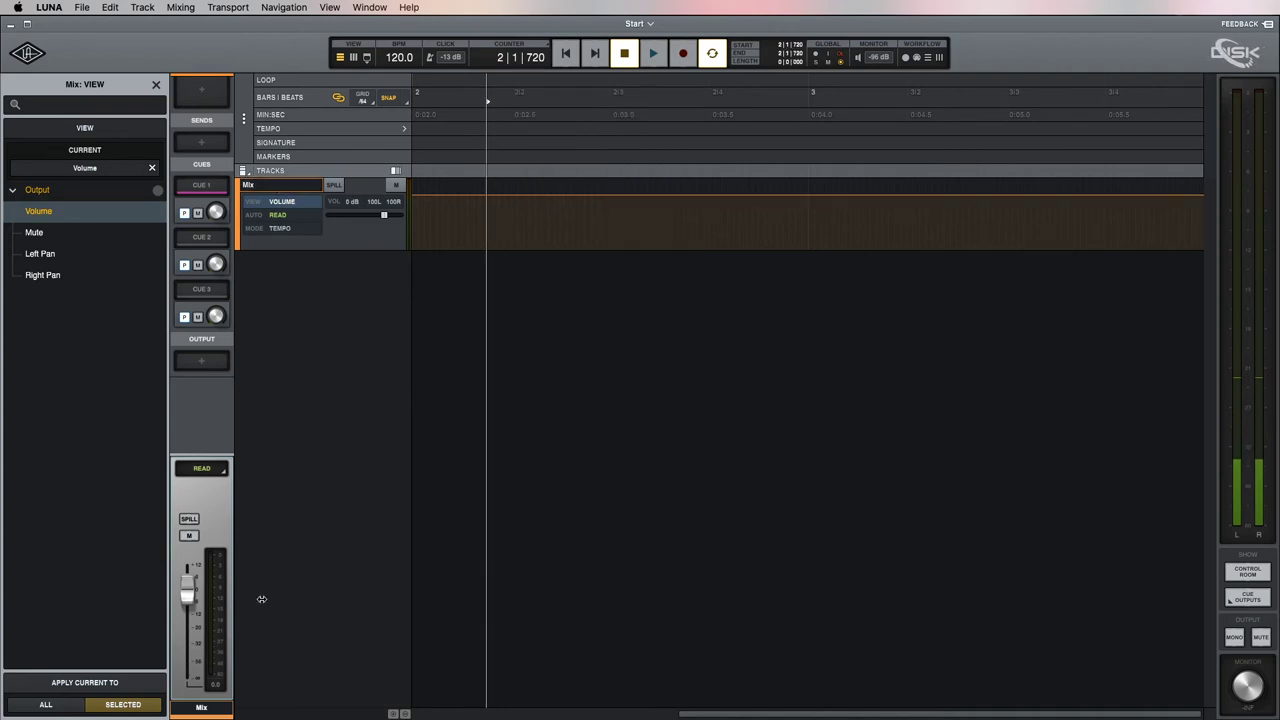
- Import the Drums audio file as a new track and duplicate the track, with the clip starting at 2|1|720
drag(40, 715, 290, 340)
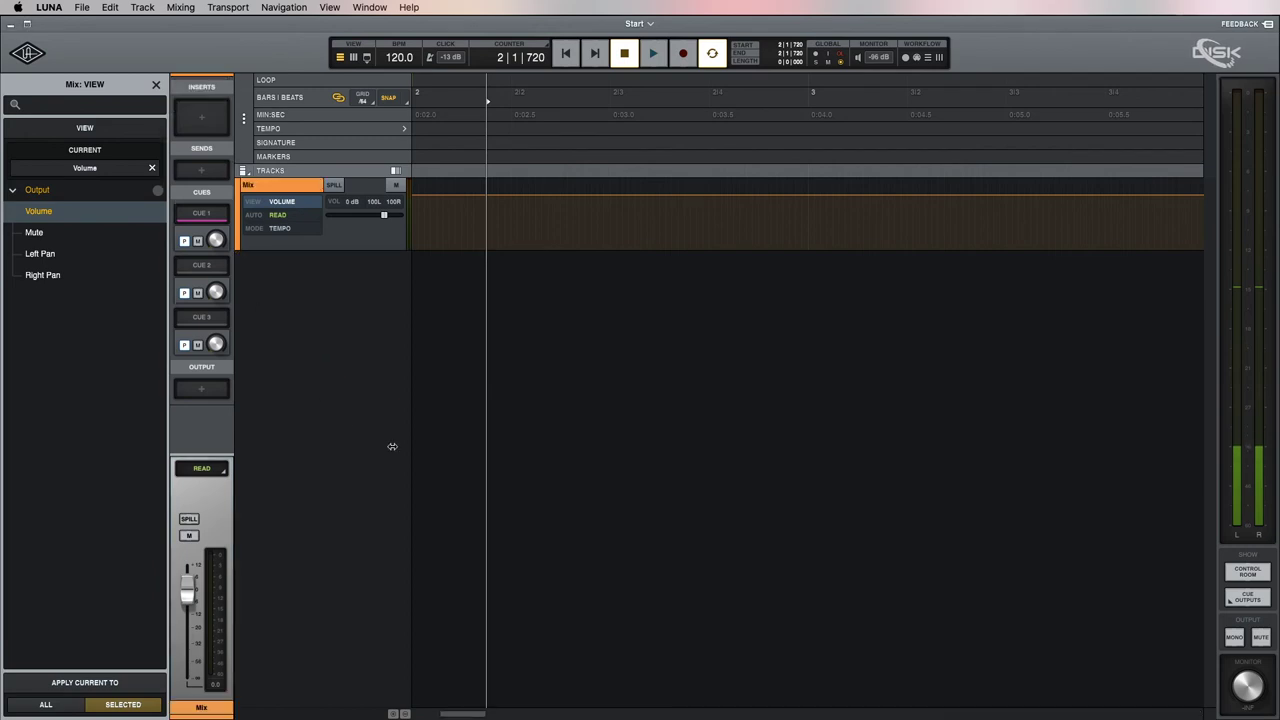
click(524, 257)
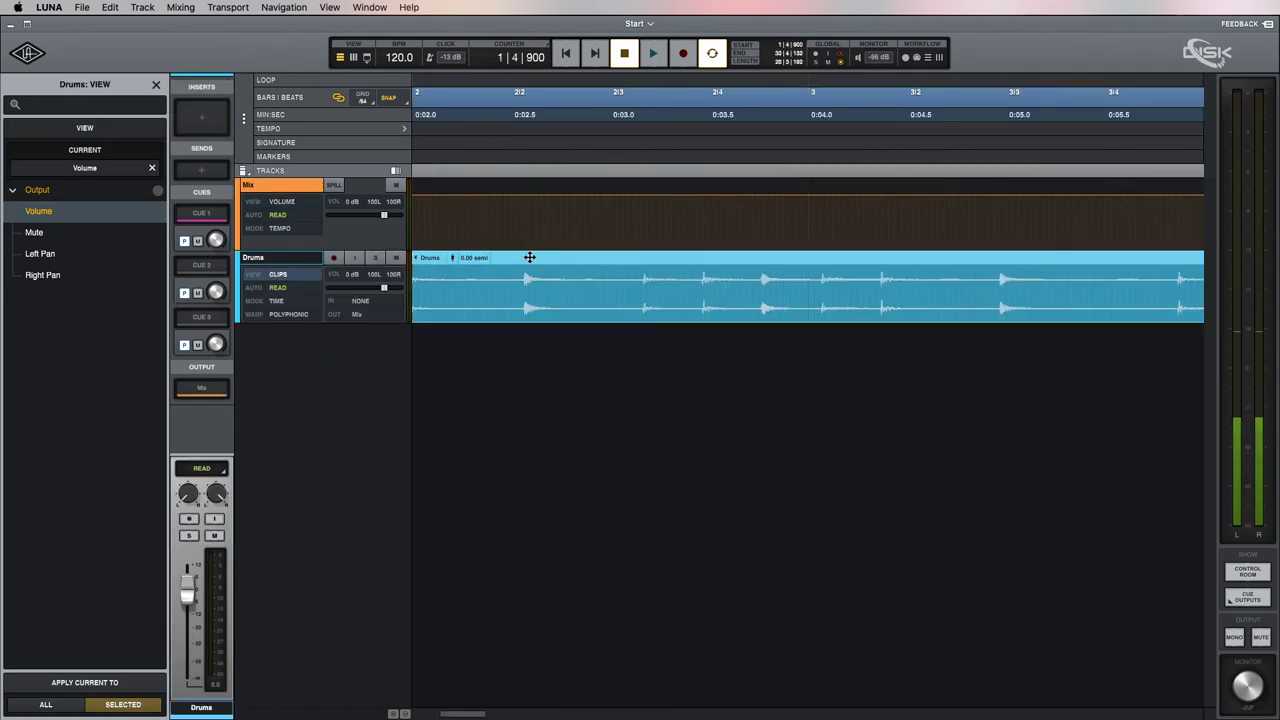
drag(523, 257, 475, 259)
key(super+d)
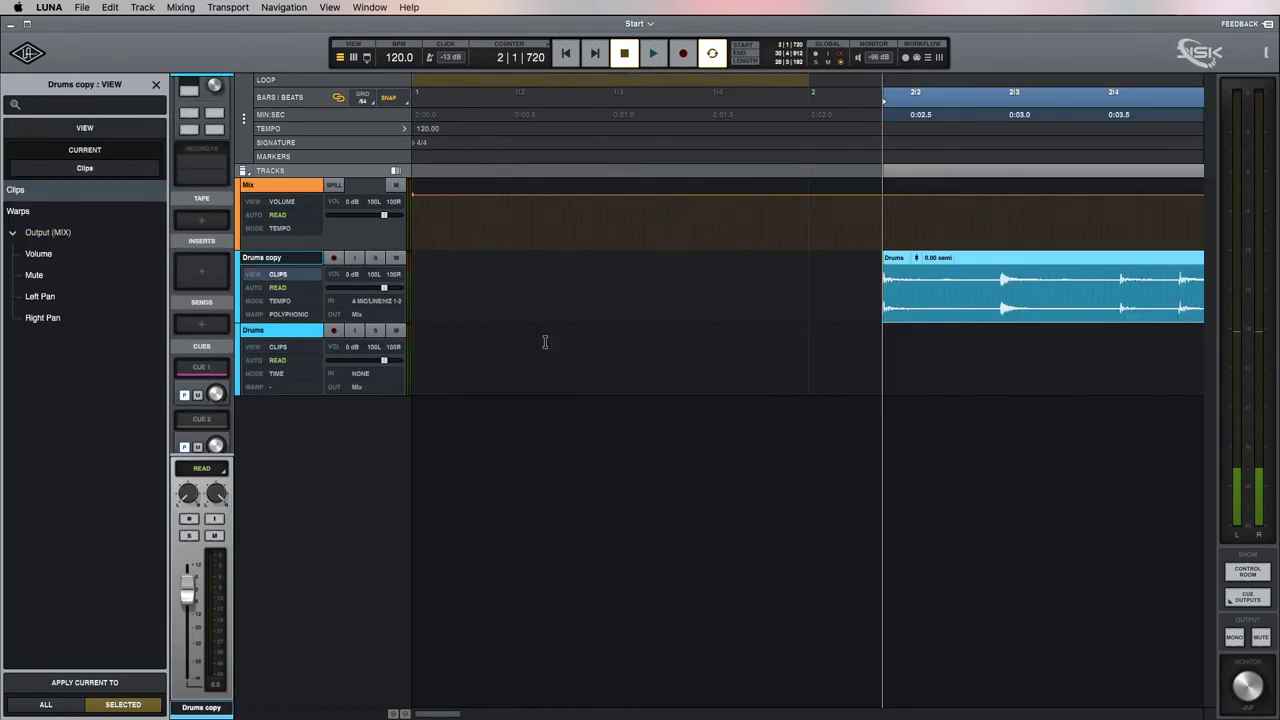
- Examine the drum clip at several horizontal zoom levels, ending with the whole clip in view
key(super+equal)
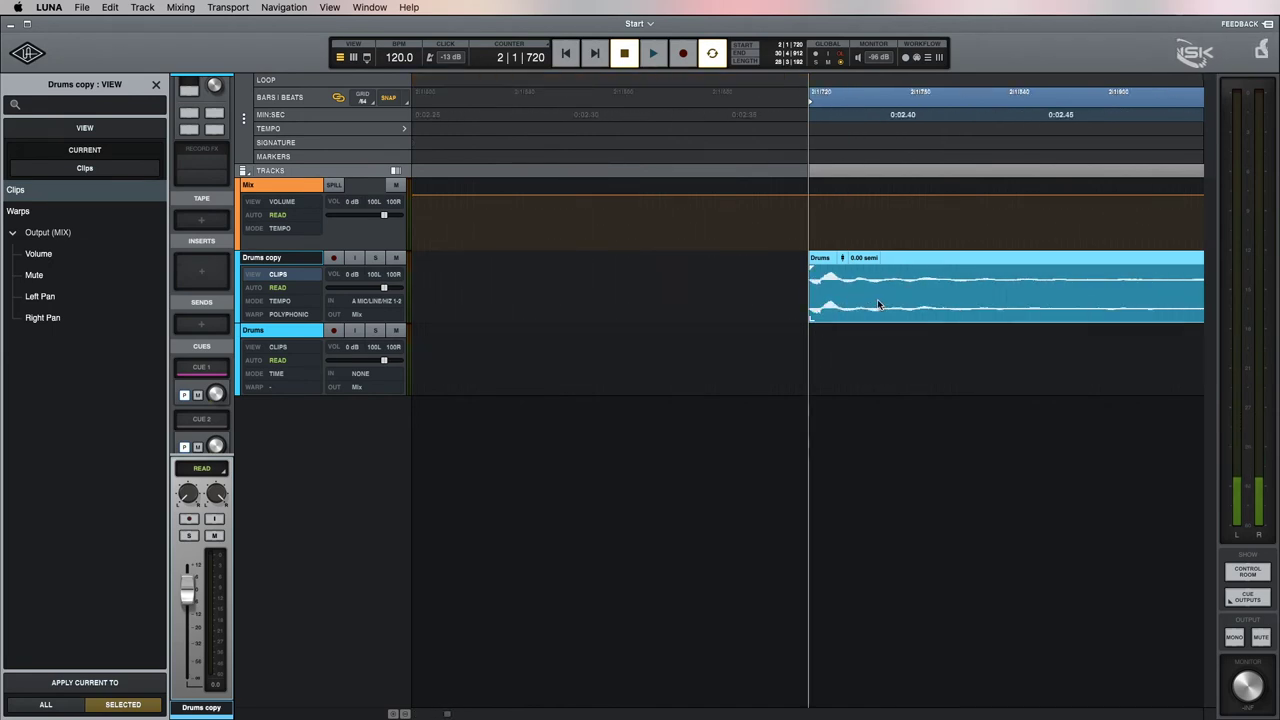
key(super+minus)
key(super+minus)
key(super+minus)
key(super+minus)
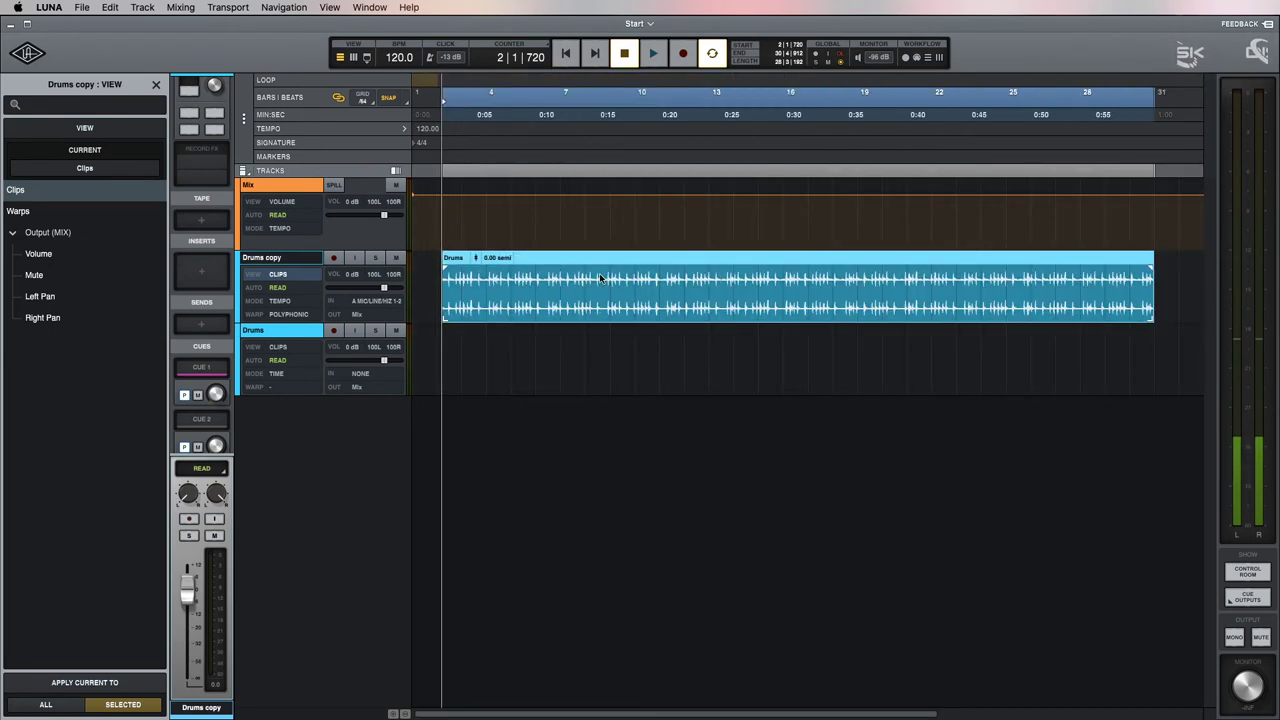
key(super+equal)
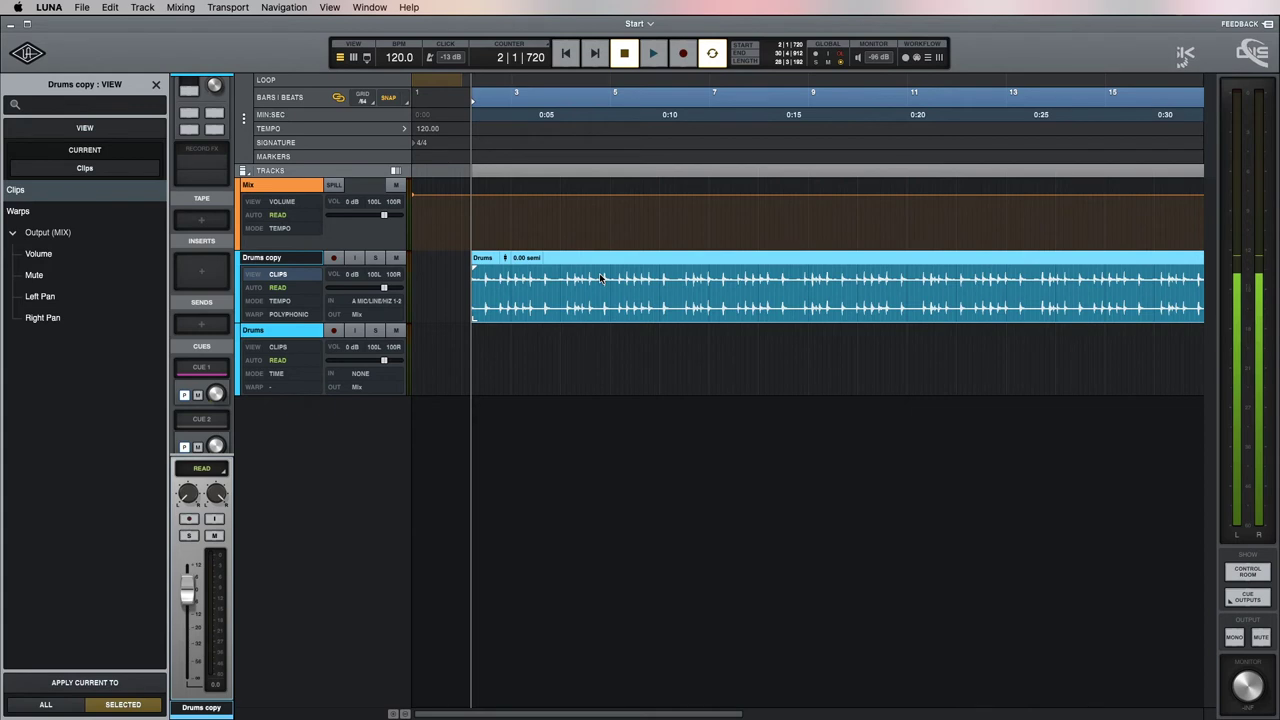
key(super+minus)
key(super+minus)
key(super+minus)
key(super+minus)
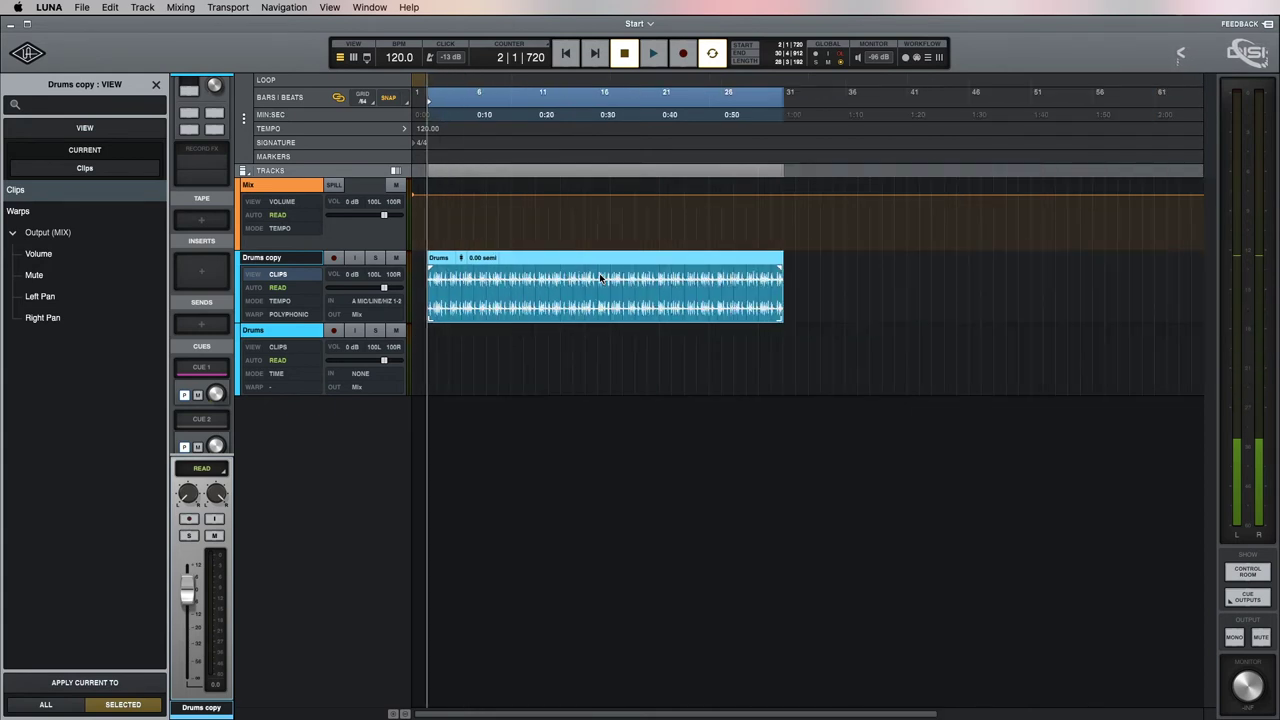
key(super+equal)
key(super+equal)
key(super+equal)
key(super+equal)
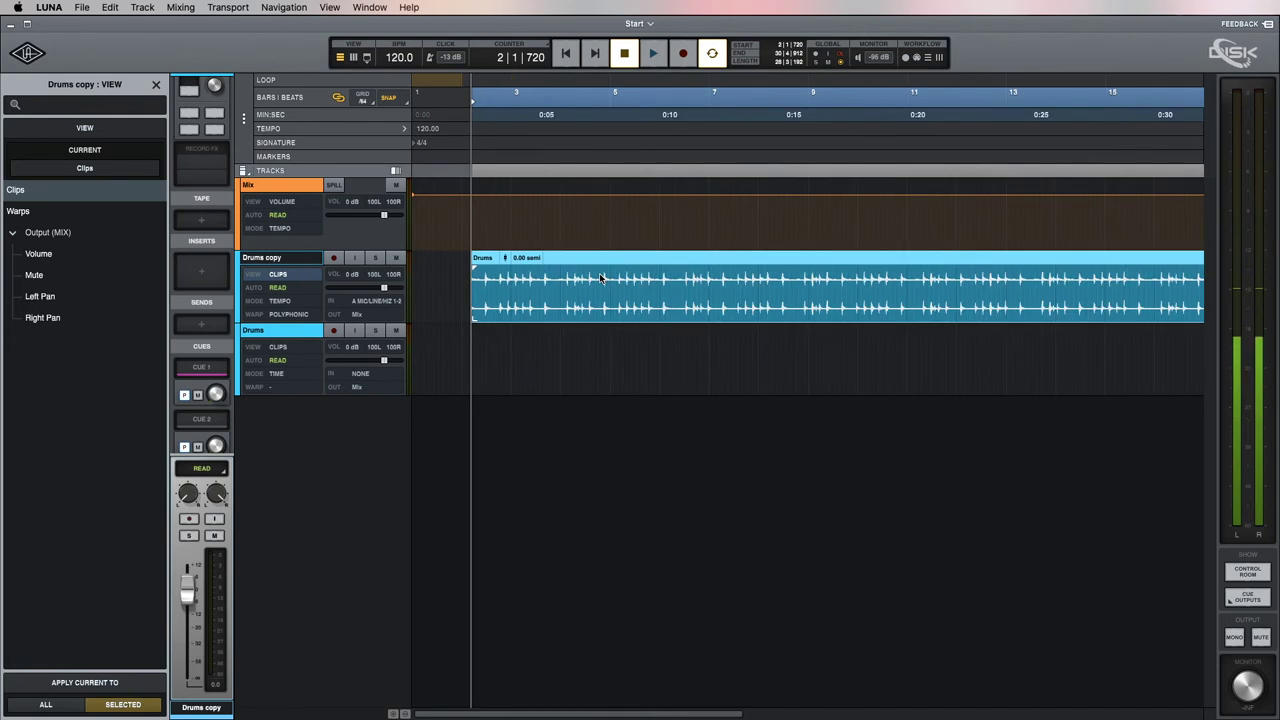
key(super+minus)
key(super+minus)
key(super+minus)
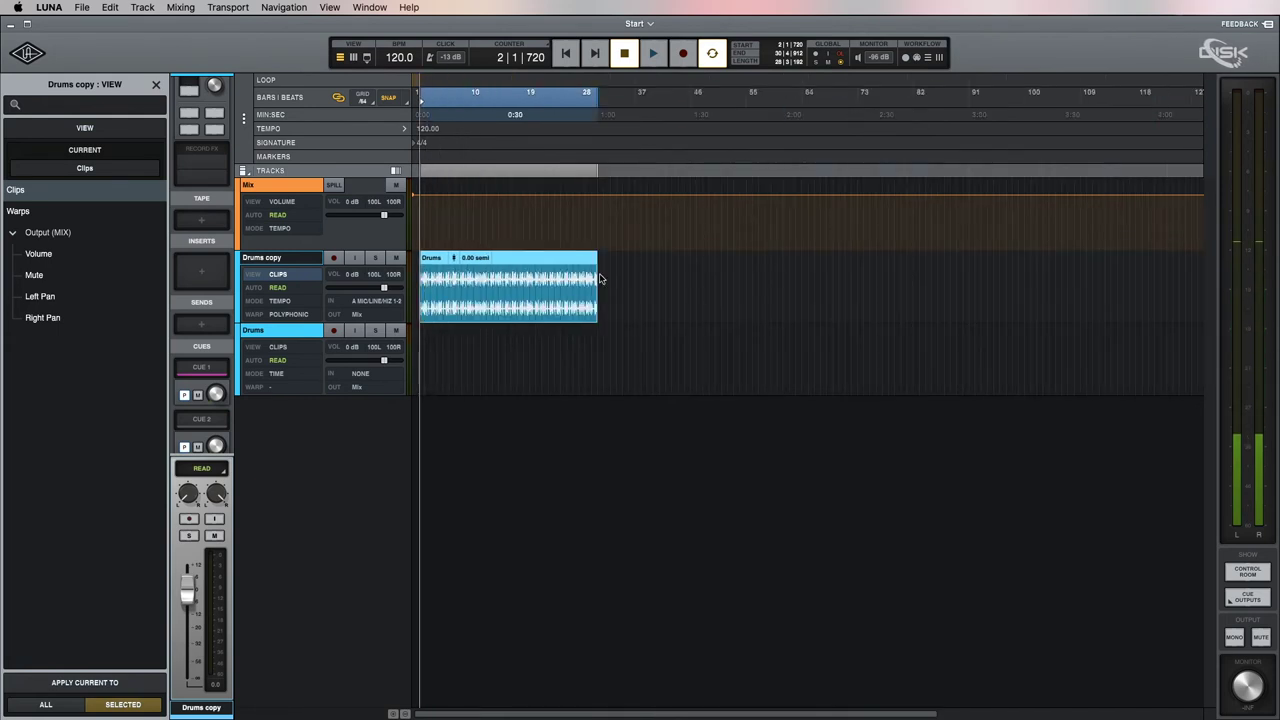
key(super+equal)
key(super+equal)
key(super+equal)
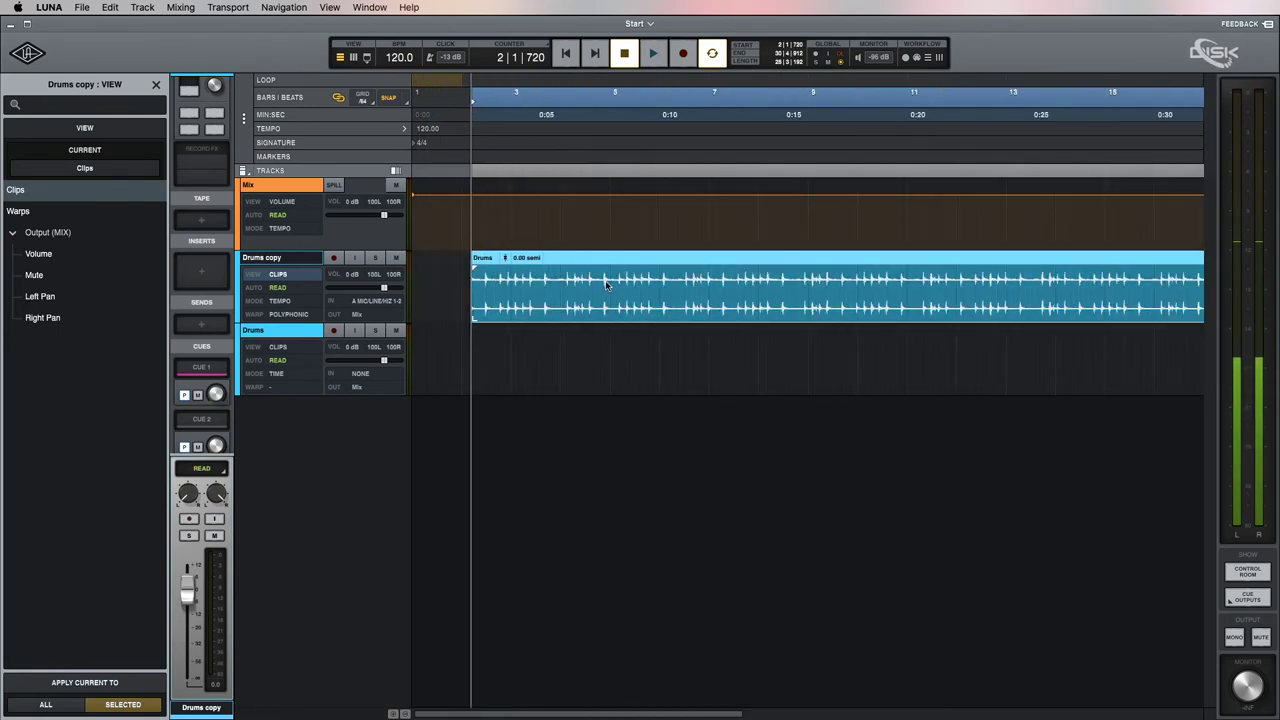
key(super+minus)
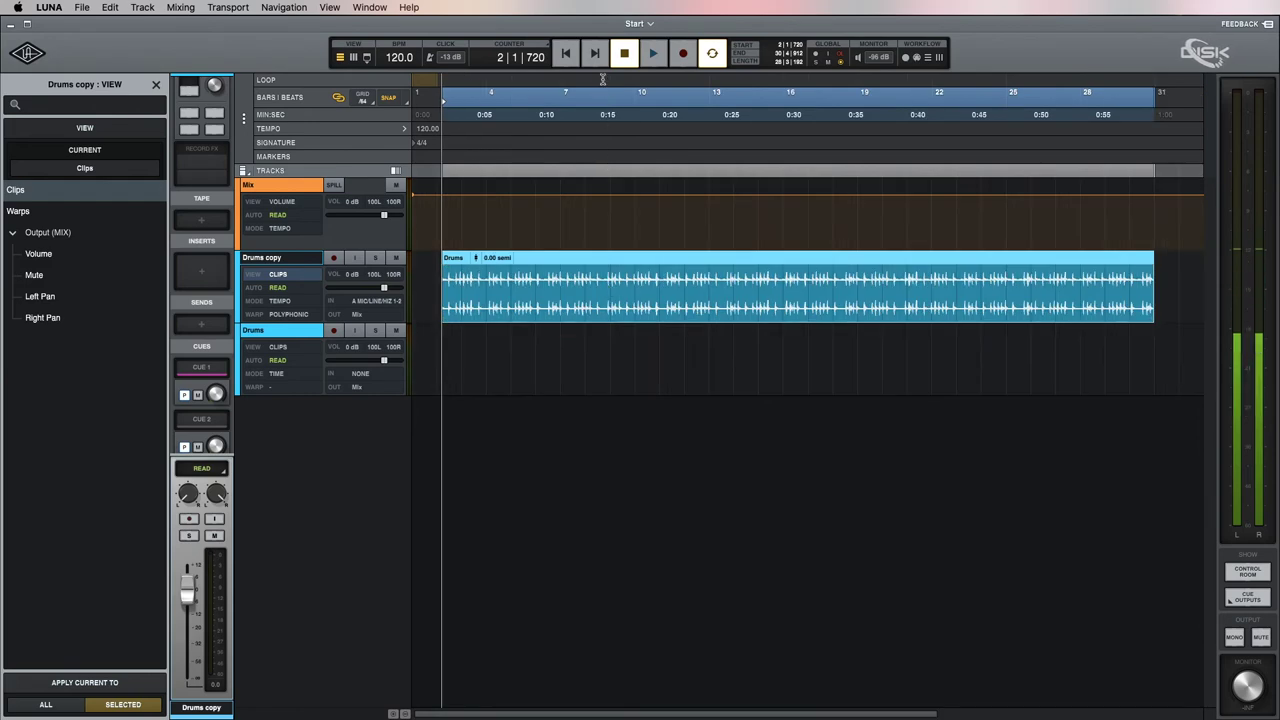
- Inspect bars 14 to 19 of the drum clip by zooming on the Bars/Beats ruler, and fit the whole clip in view
mouse_move(603, 79)
mouse_down()
mouse_move(604, 118)
mouse_move(603, 80)
mouse_move(603, 101)
mouse_up()
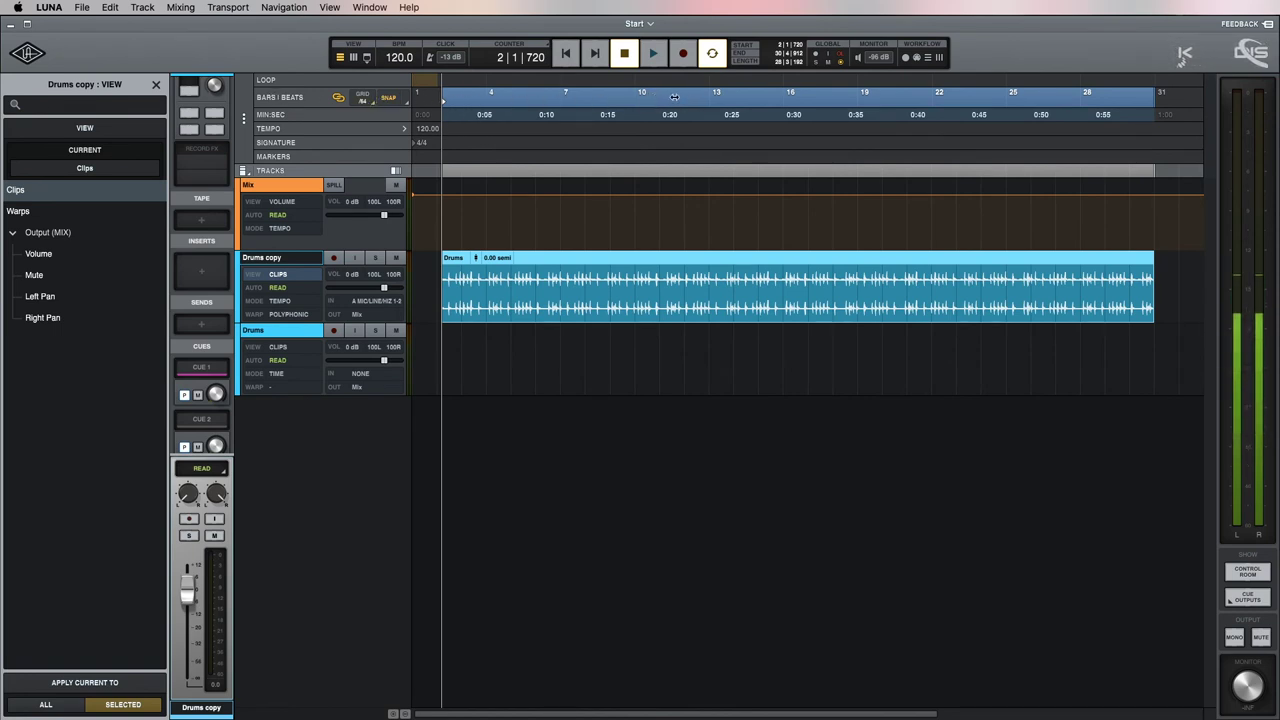
drag(675, 97, 1035, 96)
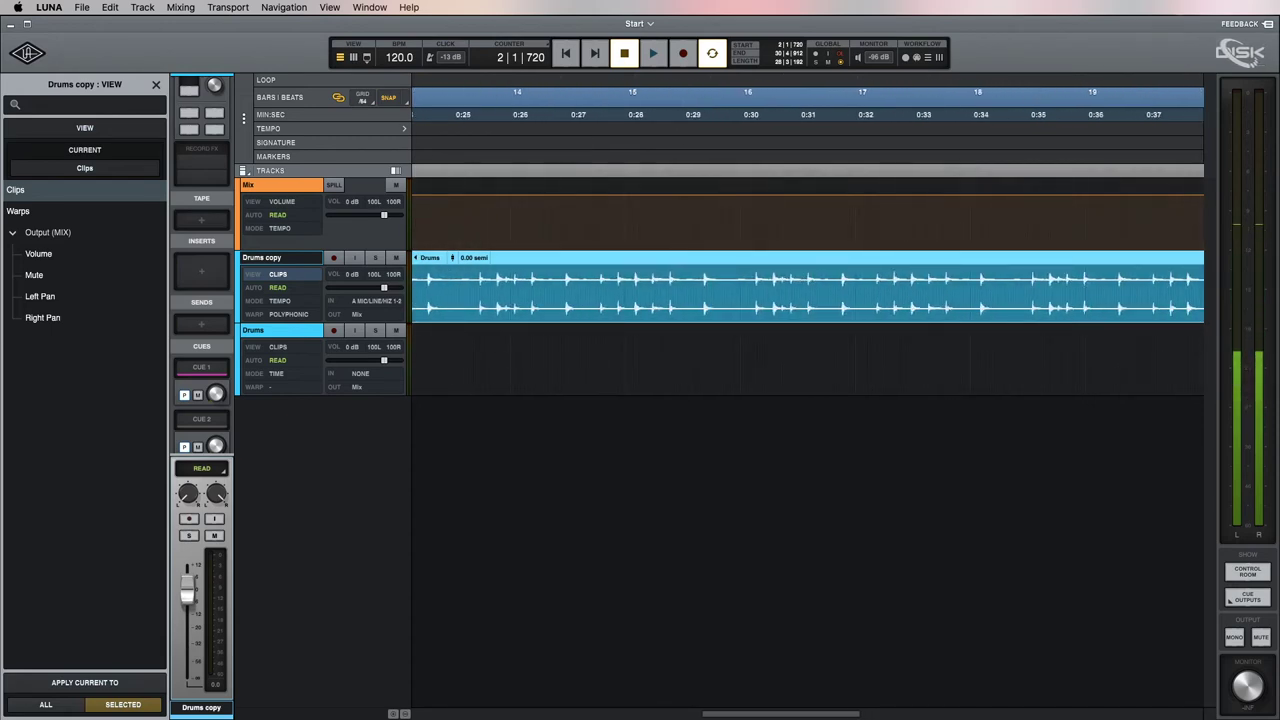
drag(1033, 163, 1033, 108)
key(z)
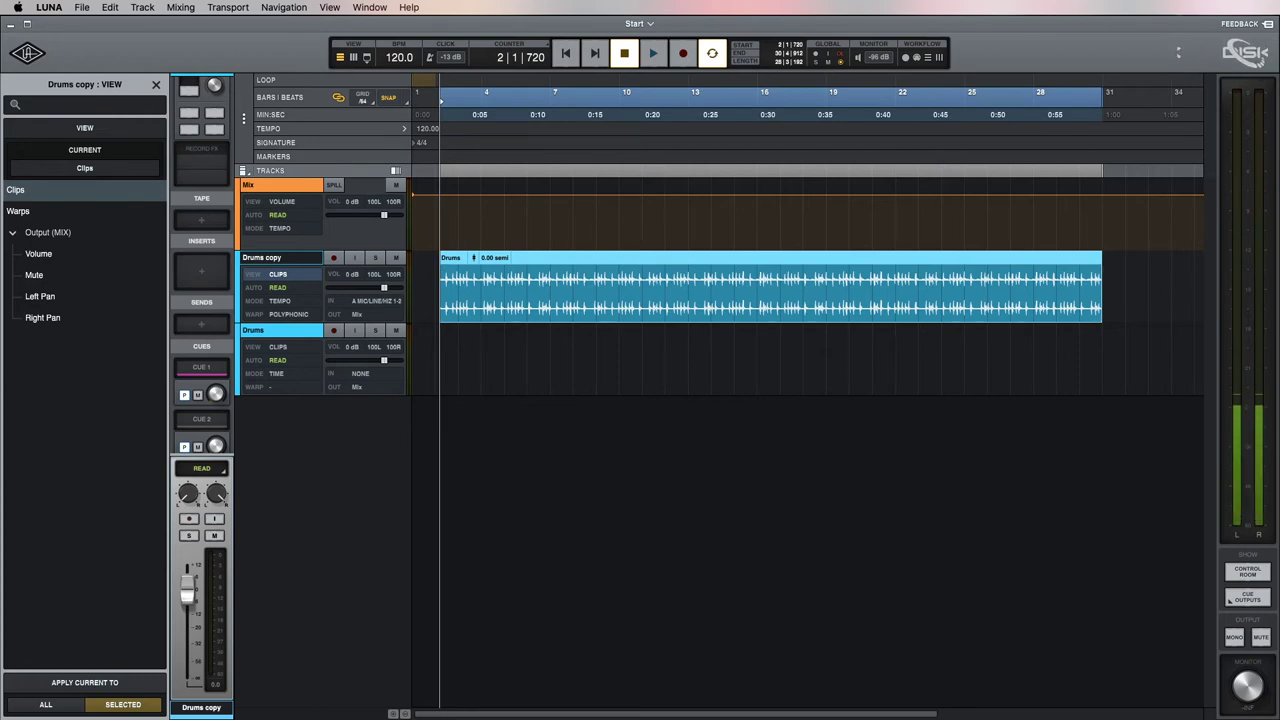
key(super+Tab)
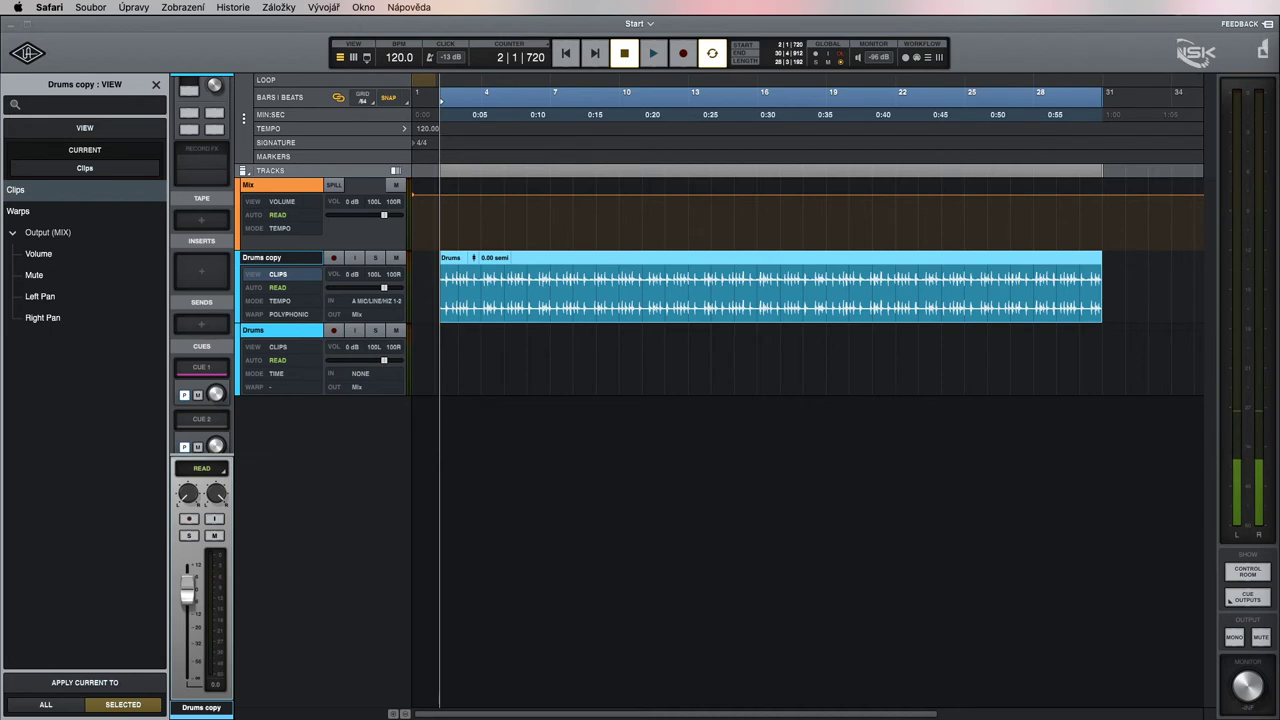
key(super+Tab)
click(698, 572)
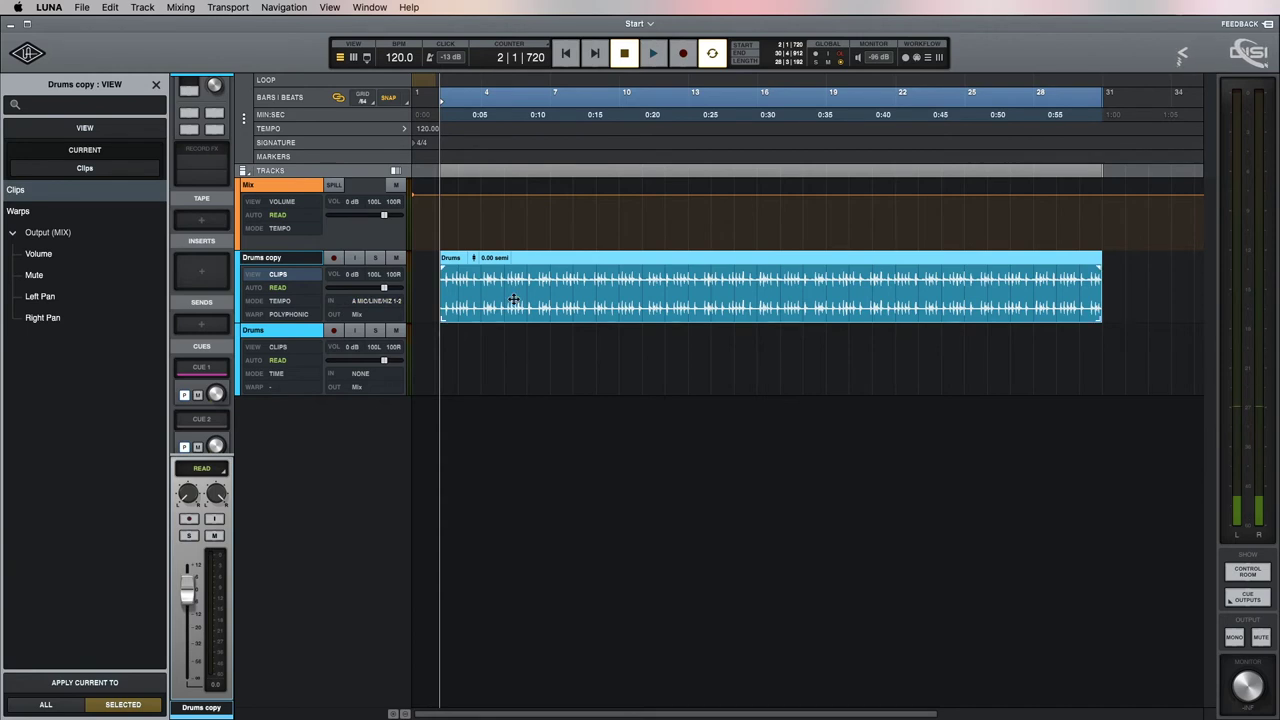
- Play the drum clip briefly, and move it to 1|1|000 on the original Drums track
key(space)
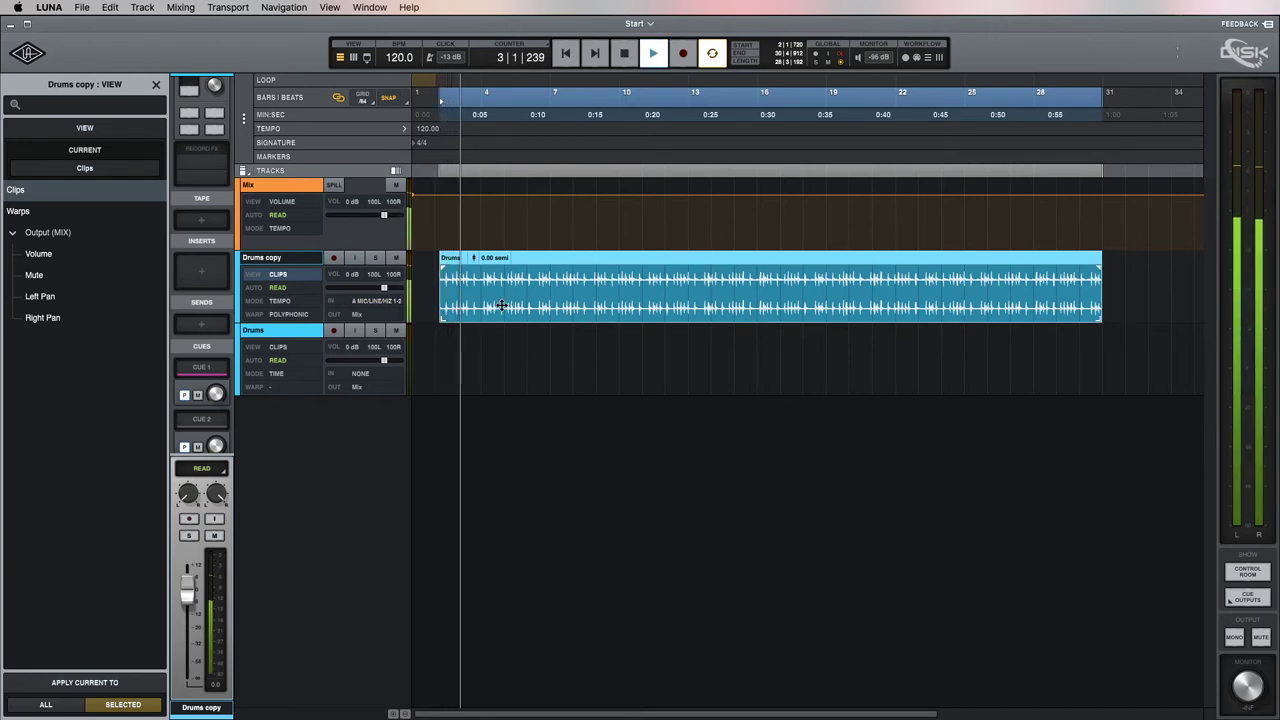
key(space)
drag(502, 304, 476, 304)
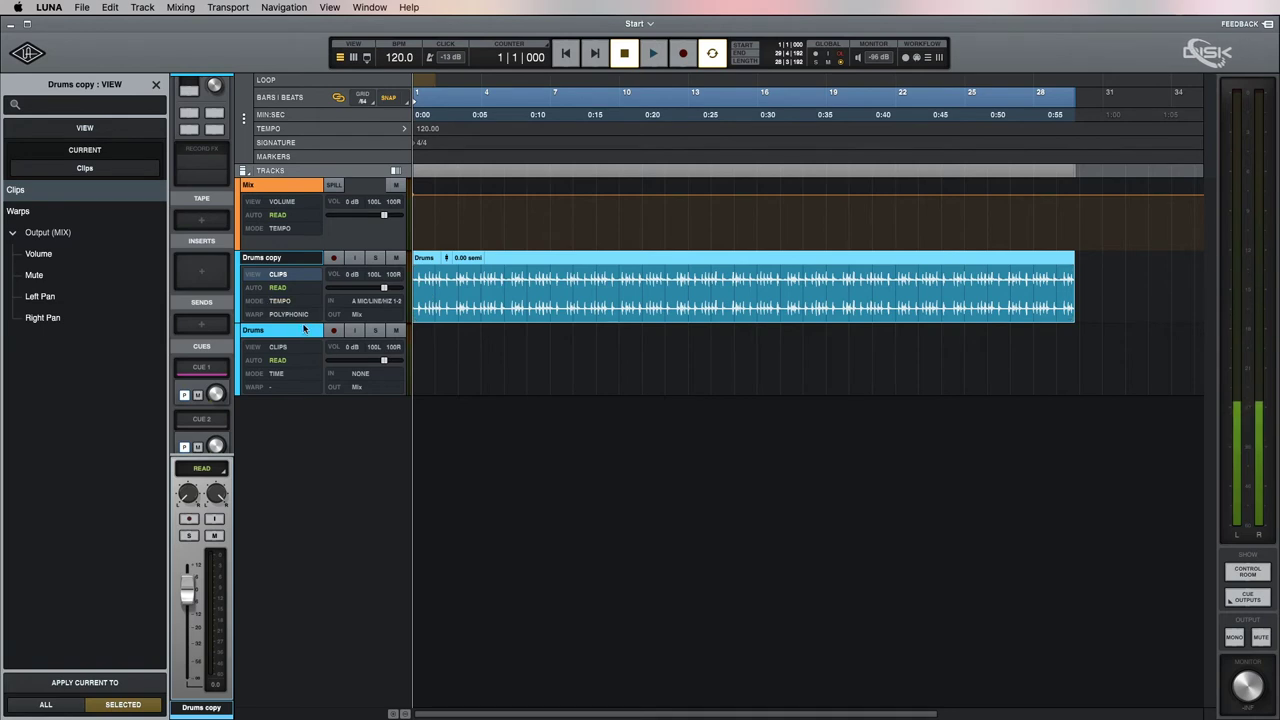
drag(542, 258, 539, 340)
- Delete the empty Drums copy track
click(265, 258)
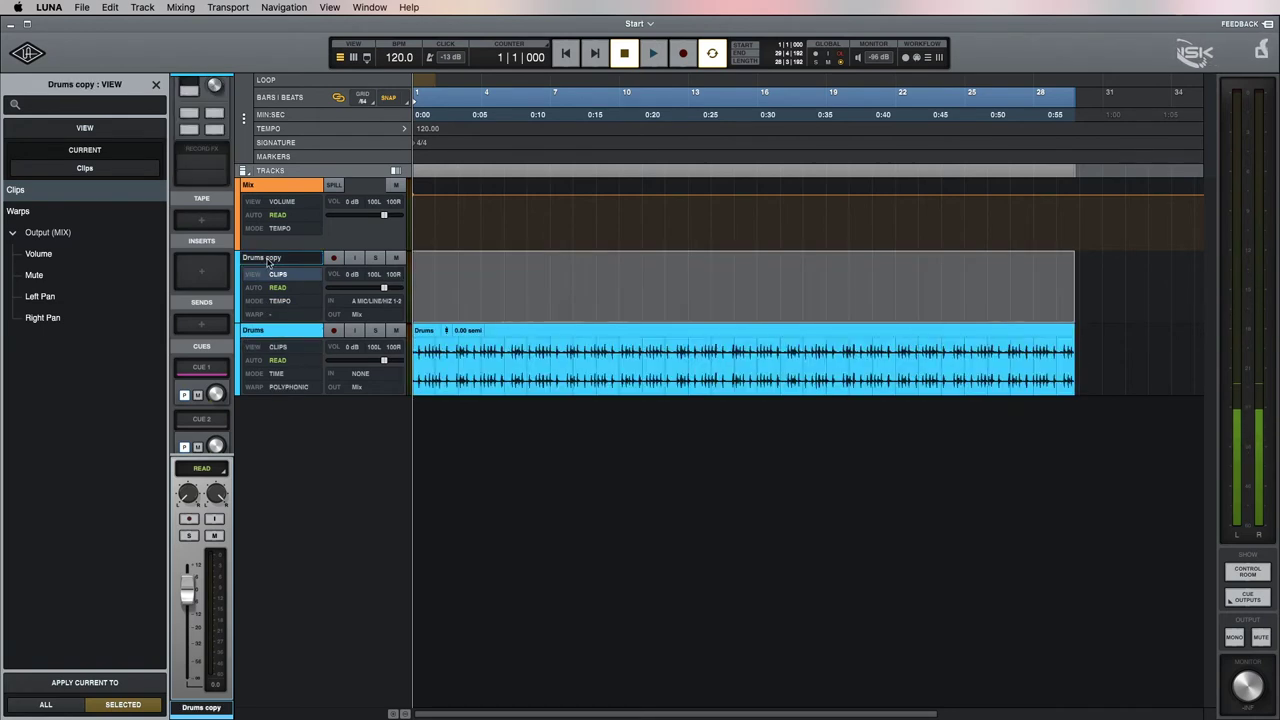
right_click(268, 262)
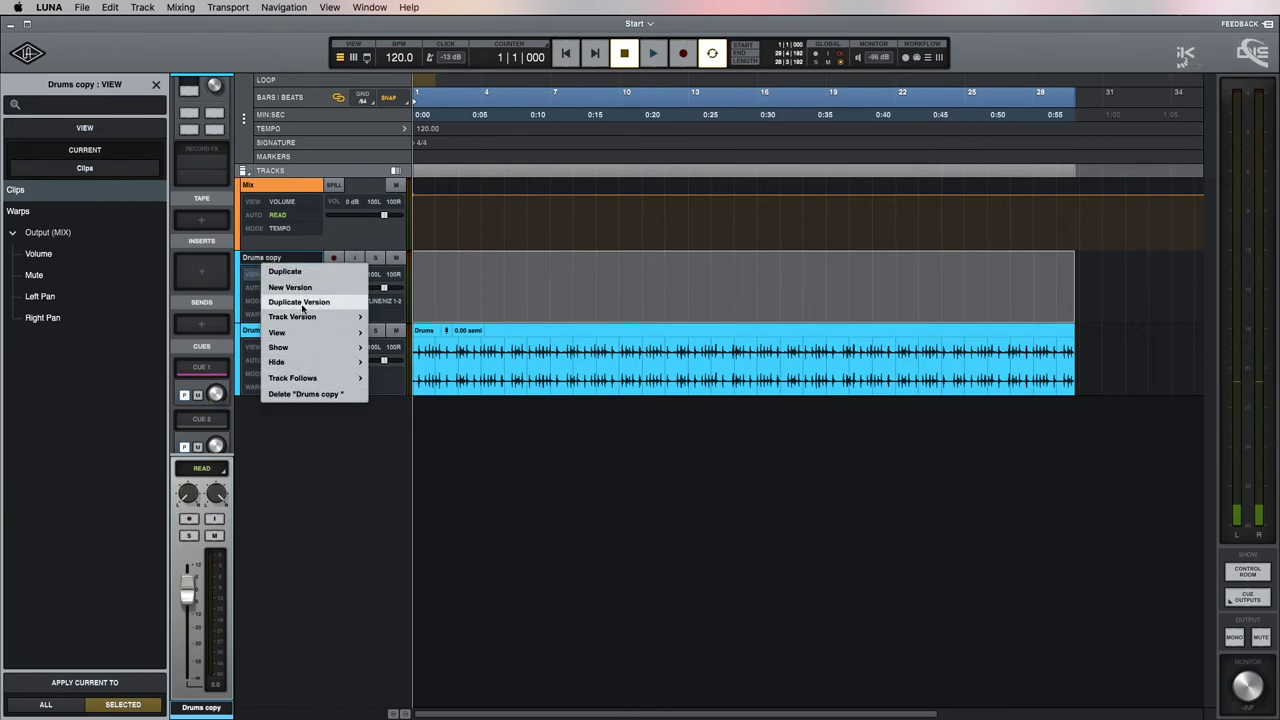
click(306, 393)
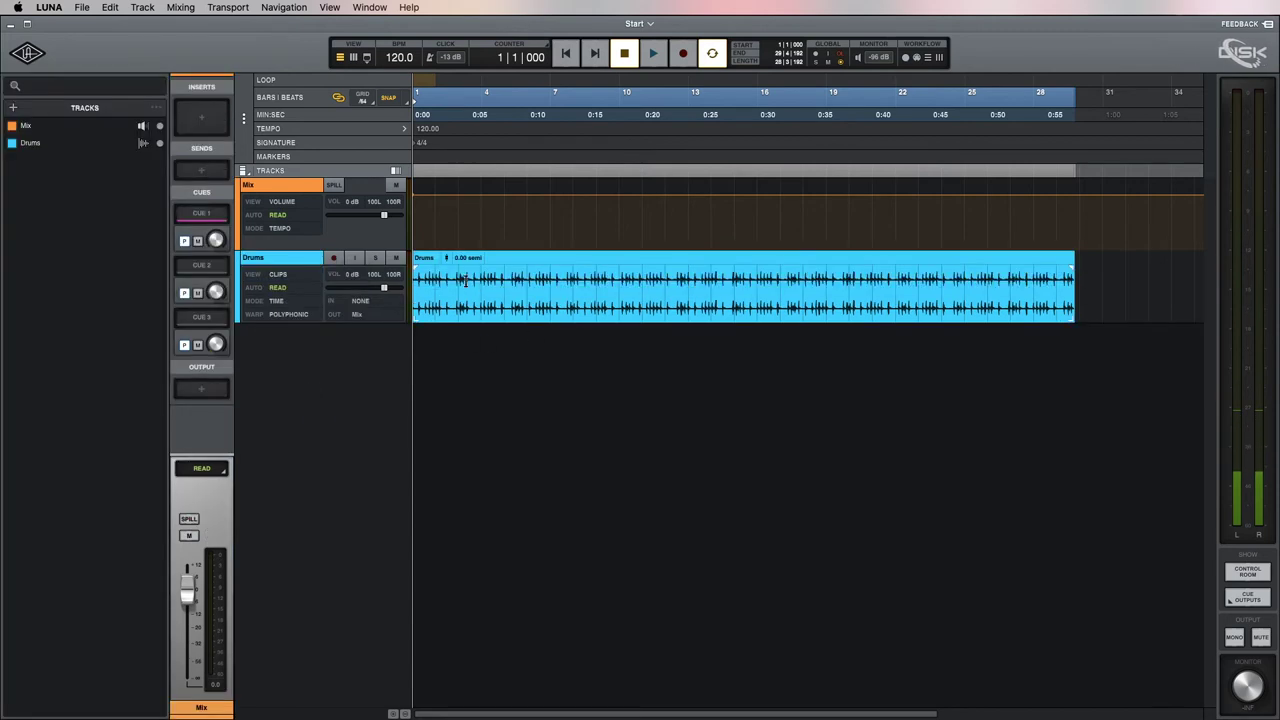
- Set the timeline grid to 1/4 and play the drum clip from 1|1|000 against it
key(super+equal)
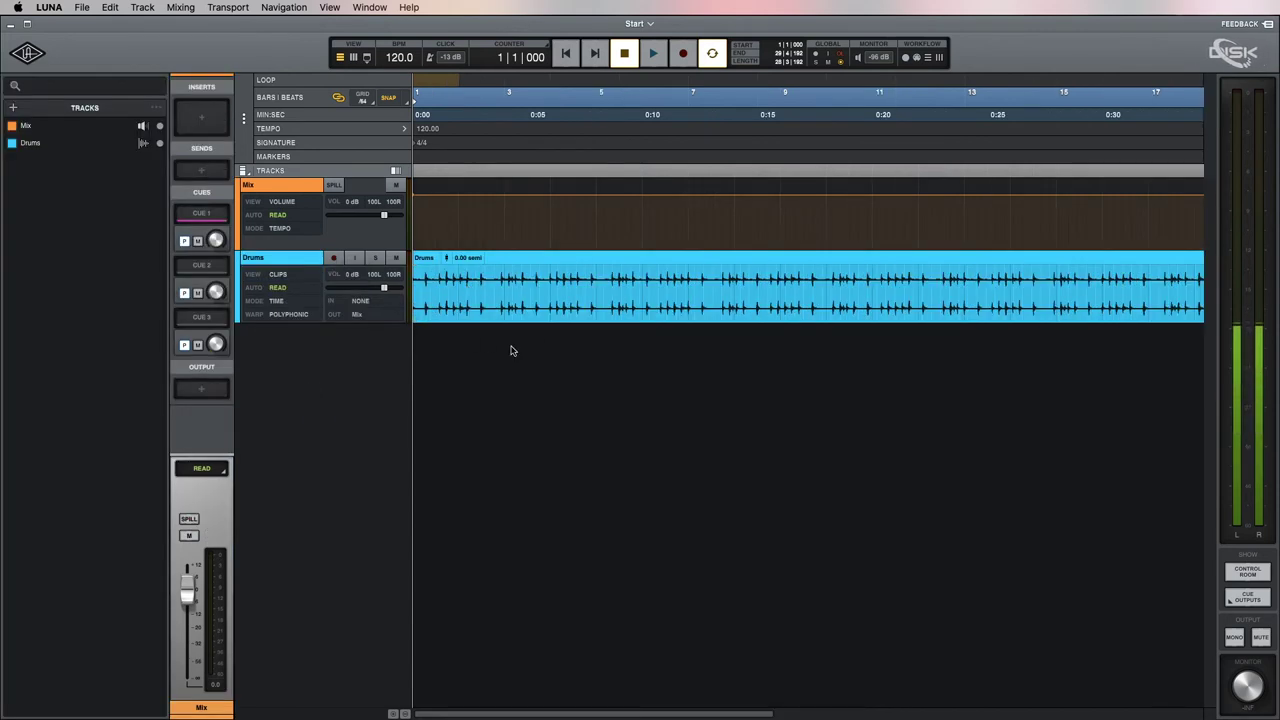
key(super+equal)
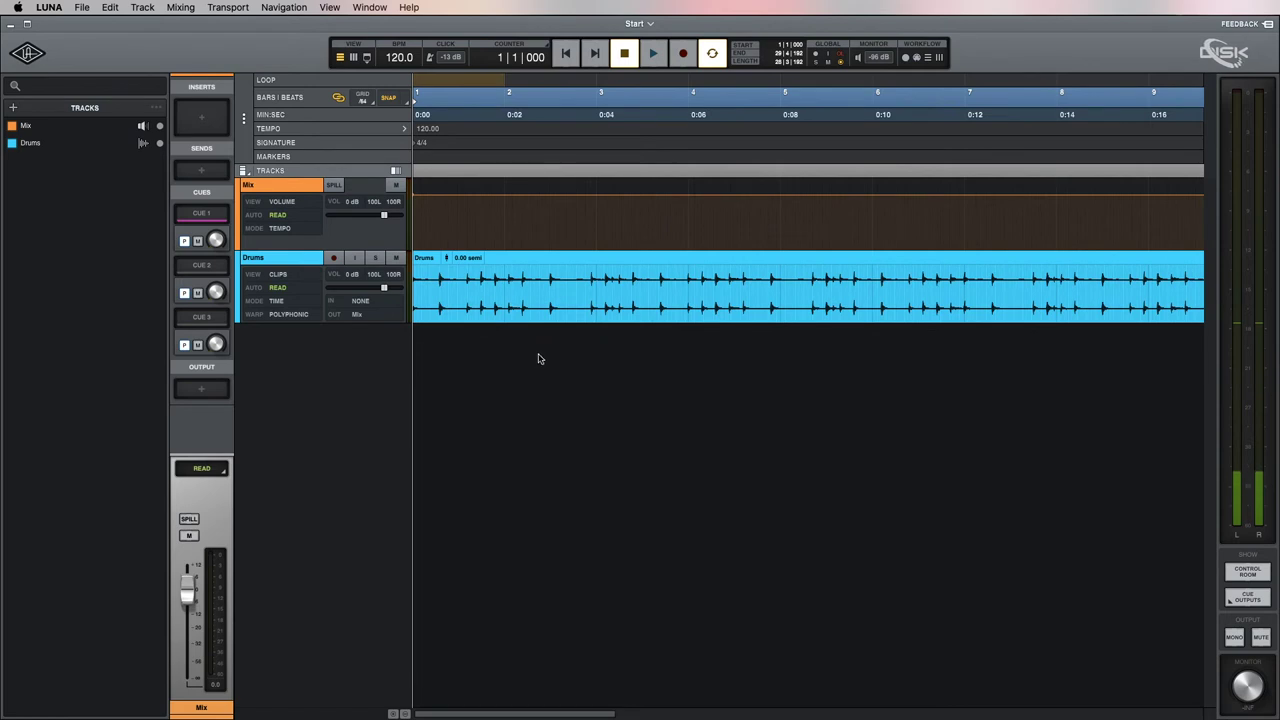
click(360, 101)
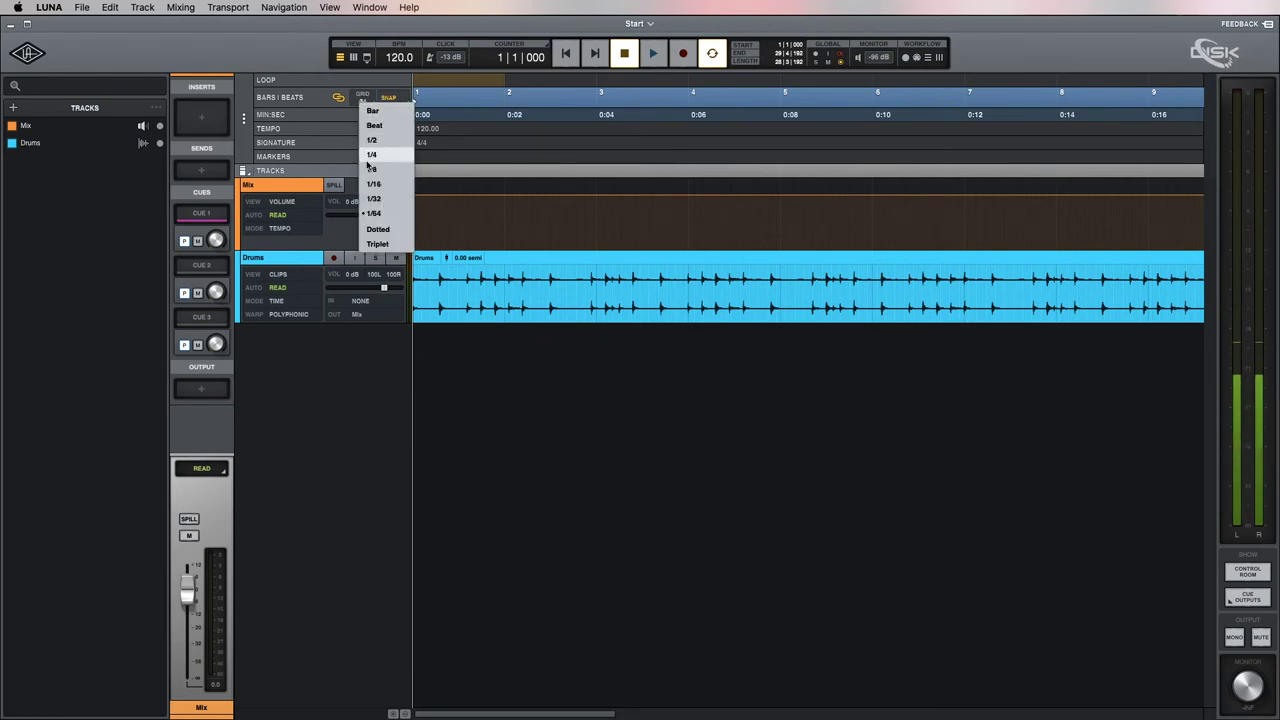
click(378, 160)
key(space)
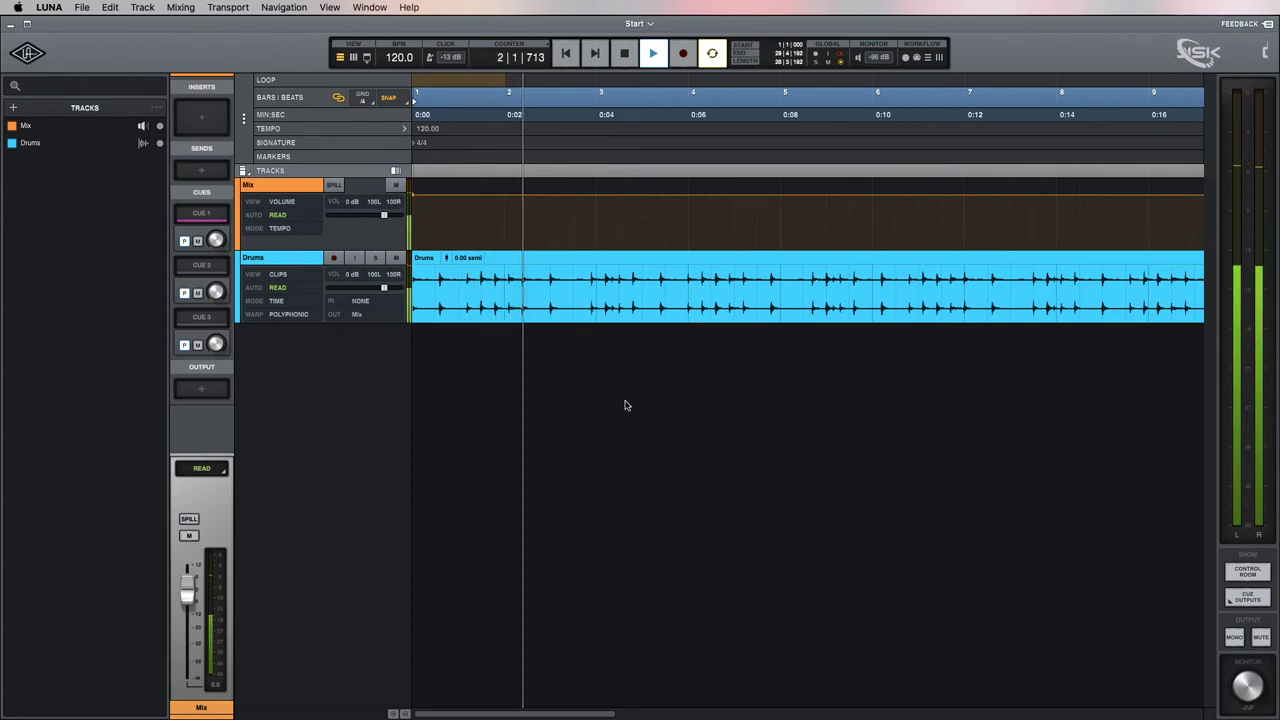
key(space)
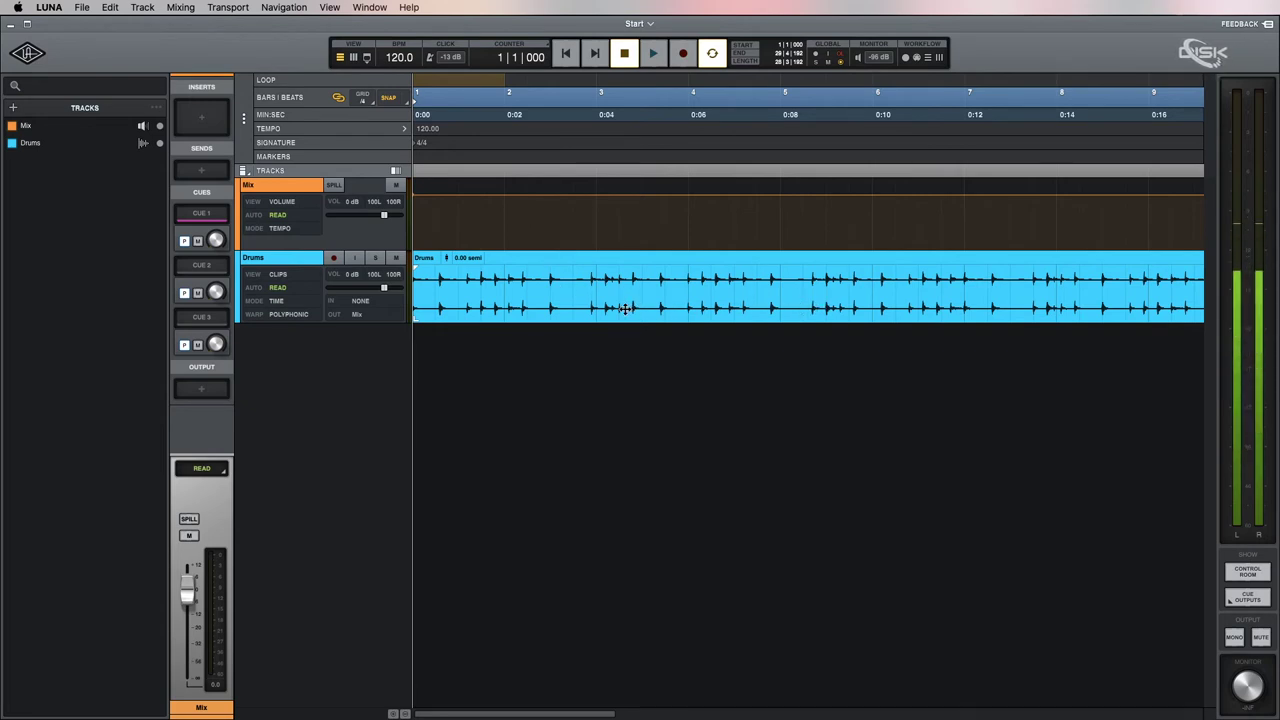
- Switch the Drums track's follow mode to Tempo and back to Time
click(276, 300)
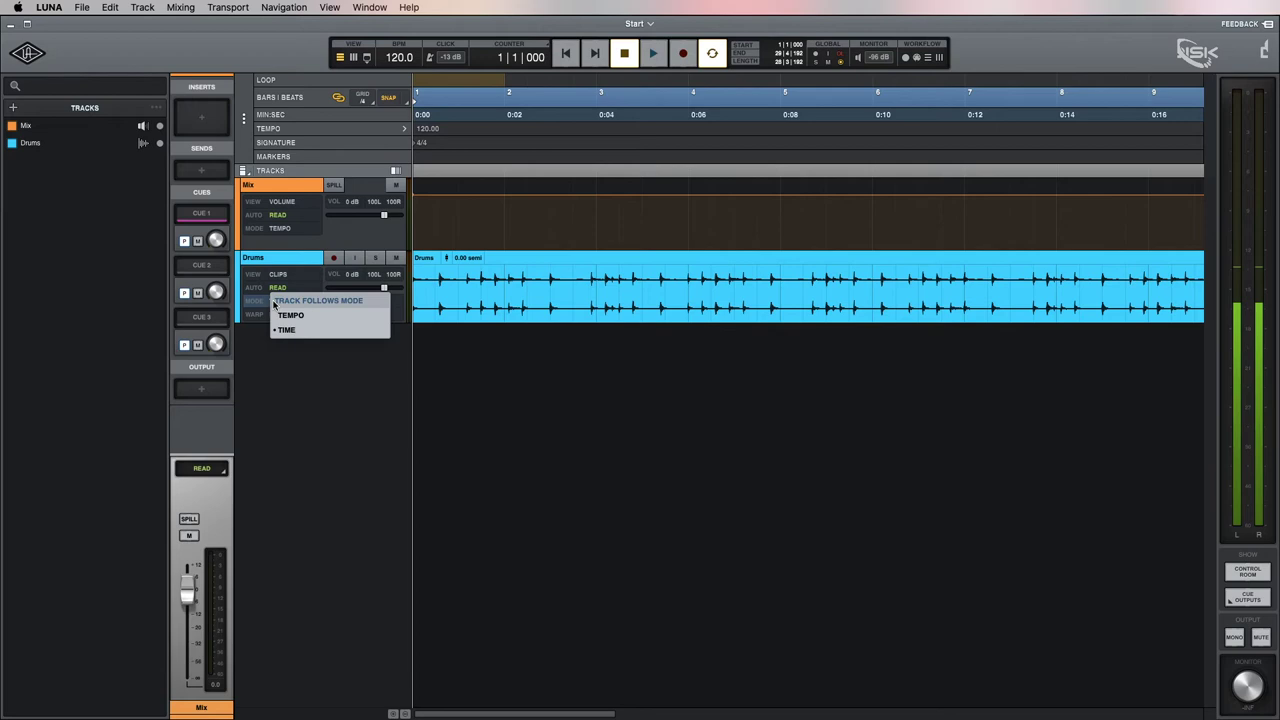
click(281, 315)
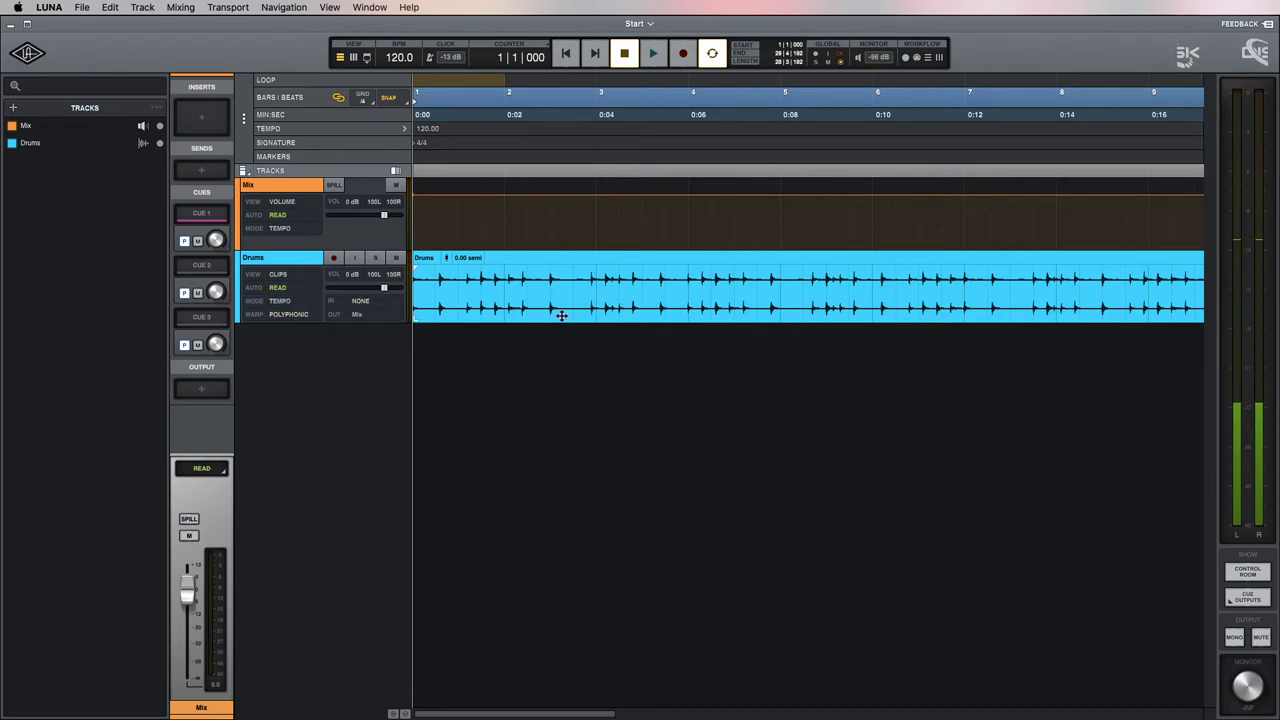
click(280, 301)
click(291, 330)
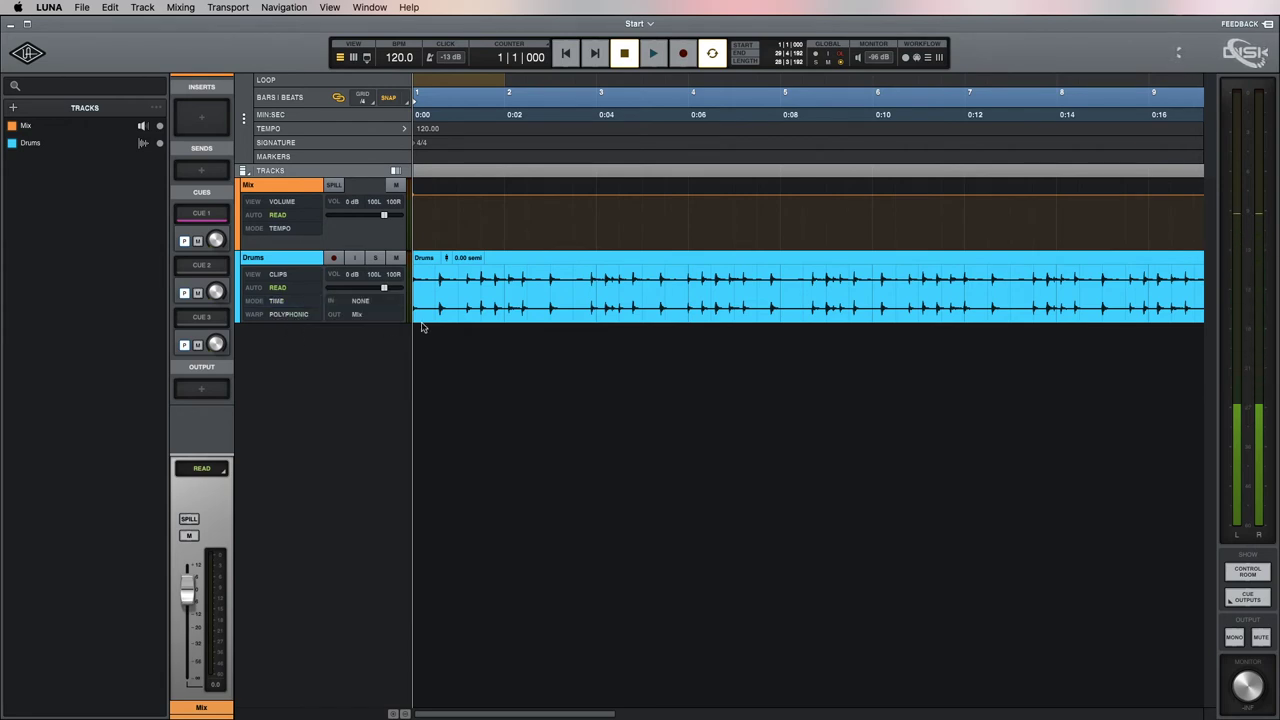
- Set the project tempo to 150 BPM and play the Time-based drum clip against it
double_click(399, 59)
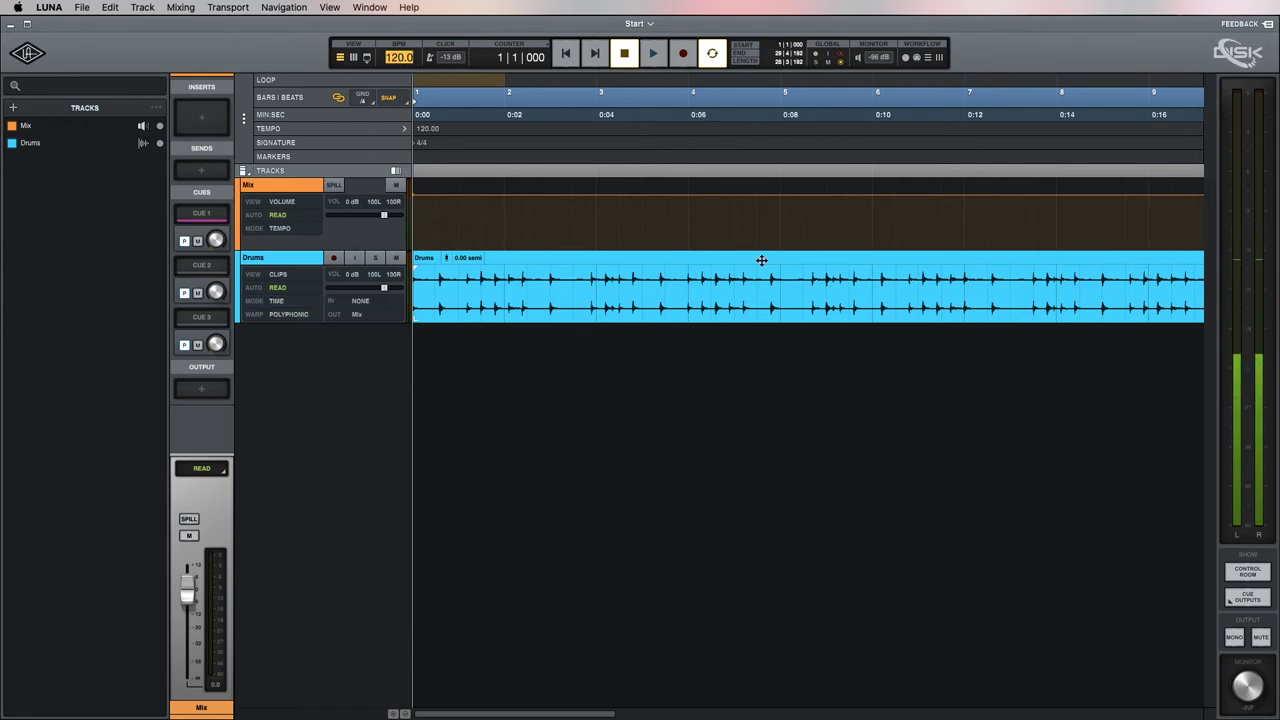
text(150)
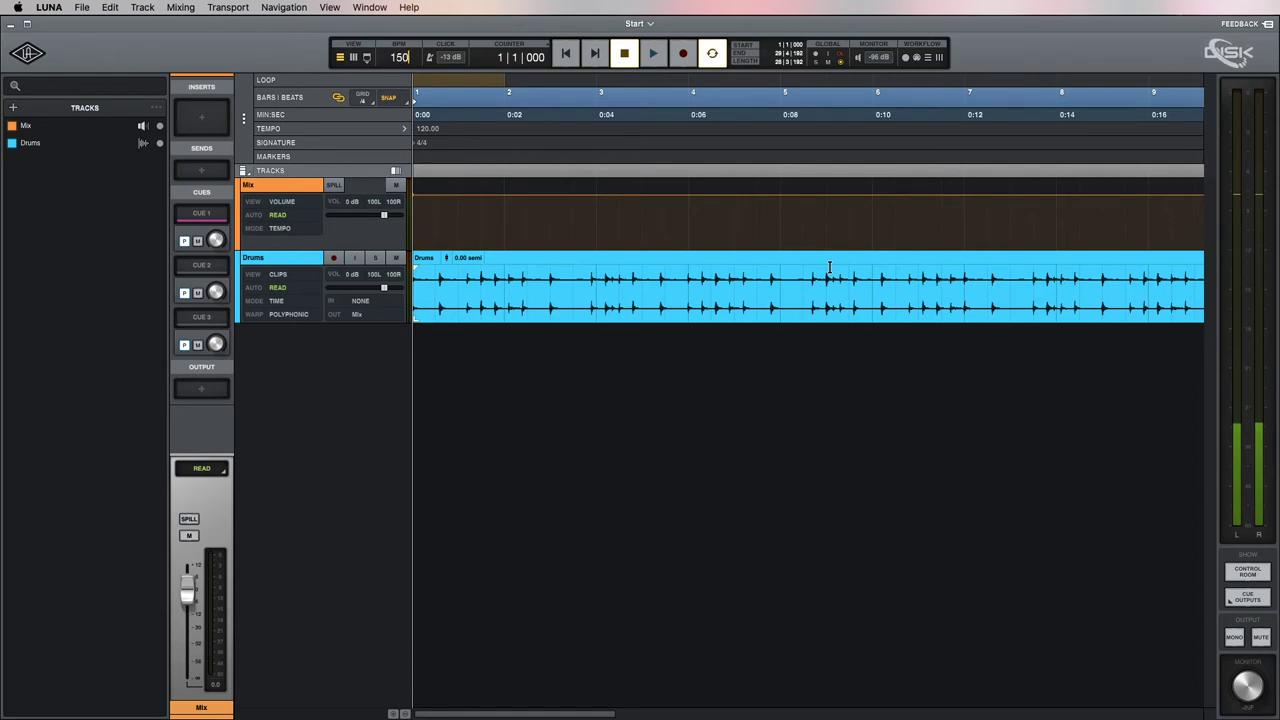
key(Return)
key(space)
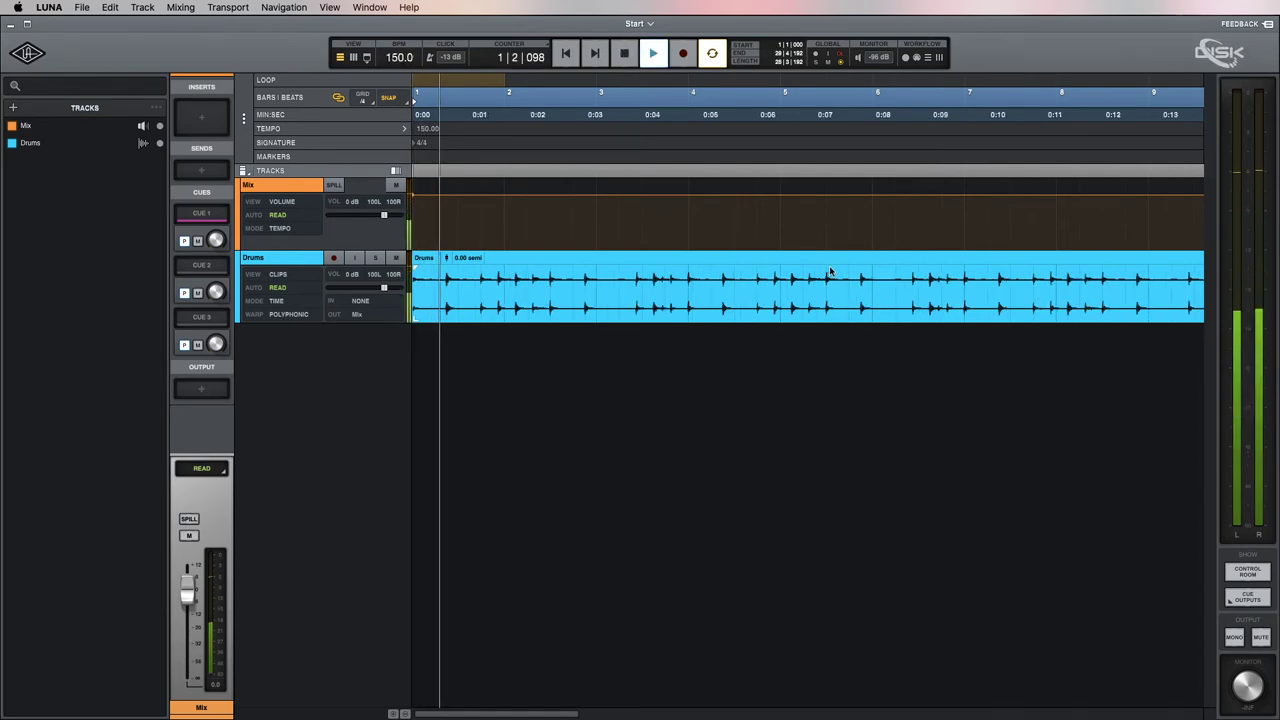
key(space)
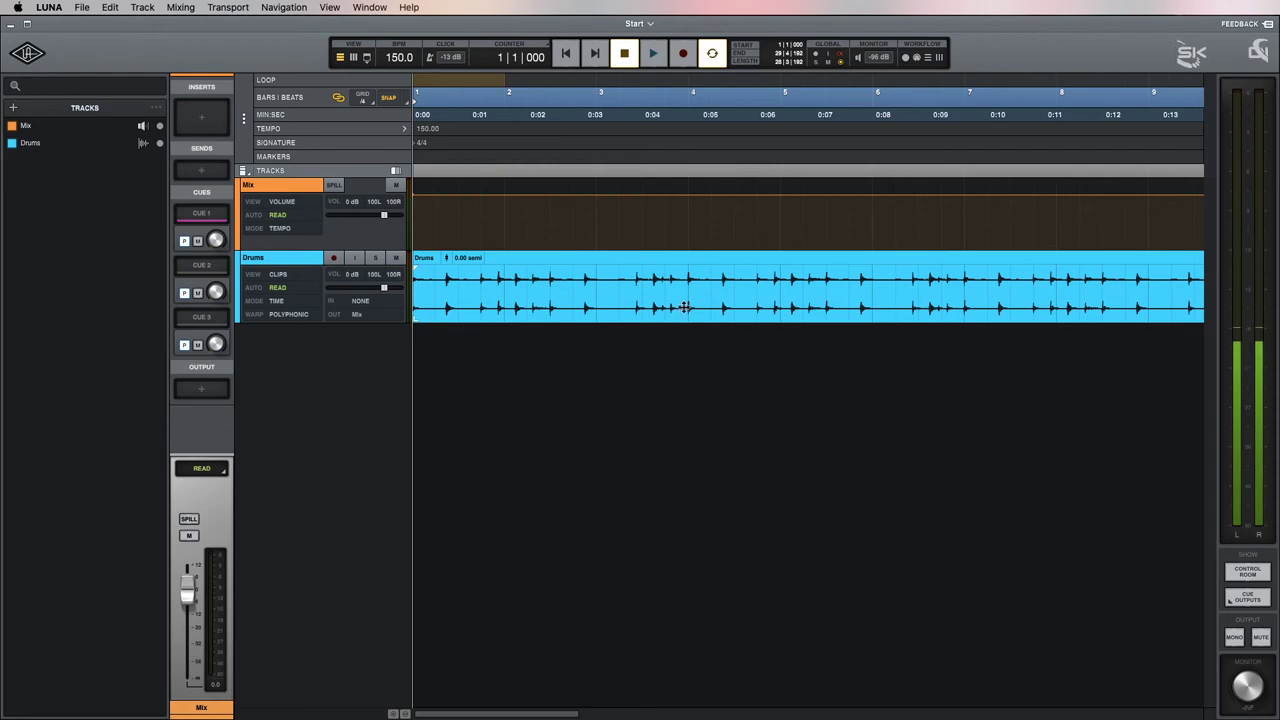
key(space)
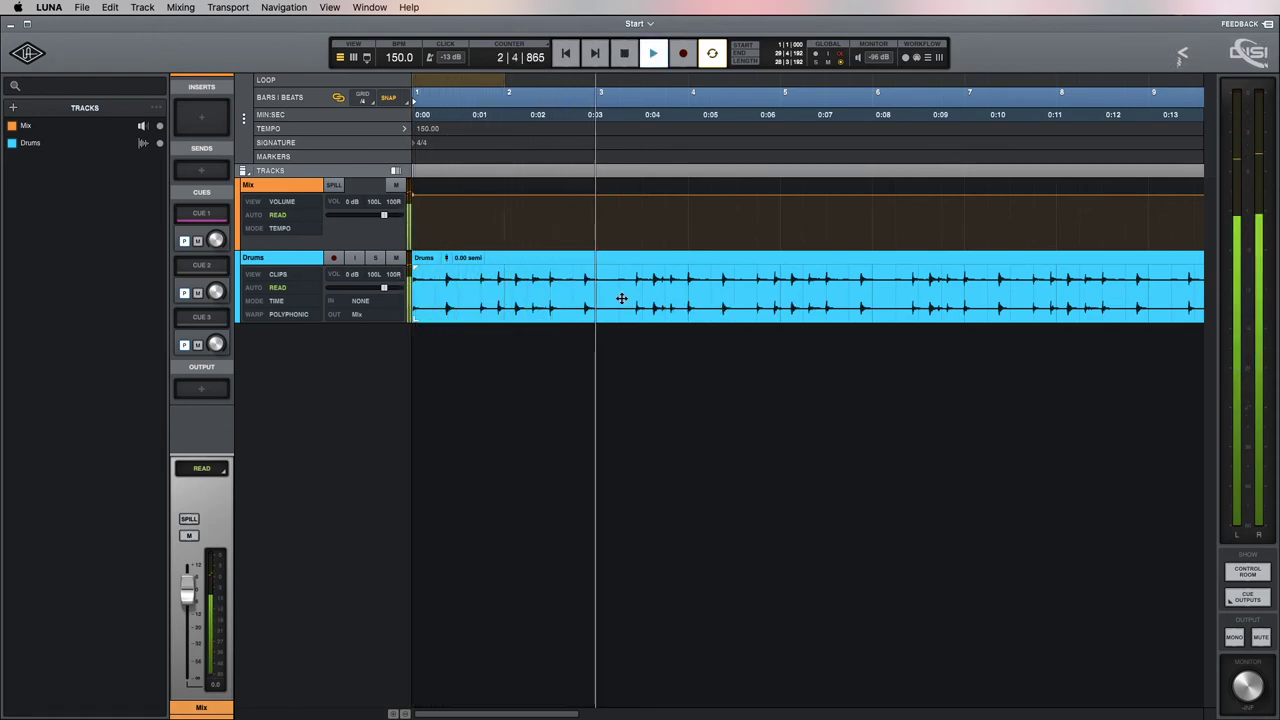
key(space)
key(Return)
- Set the project tempo to 100 BPM
click(399, 57)
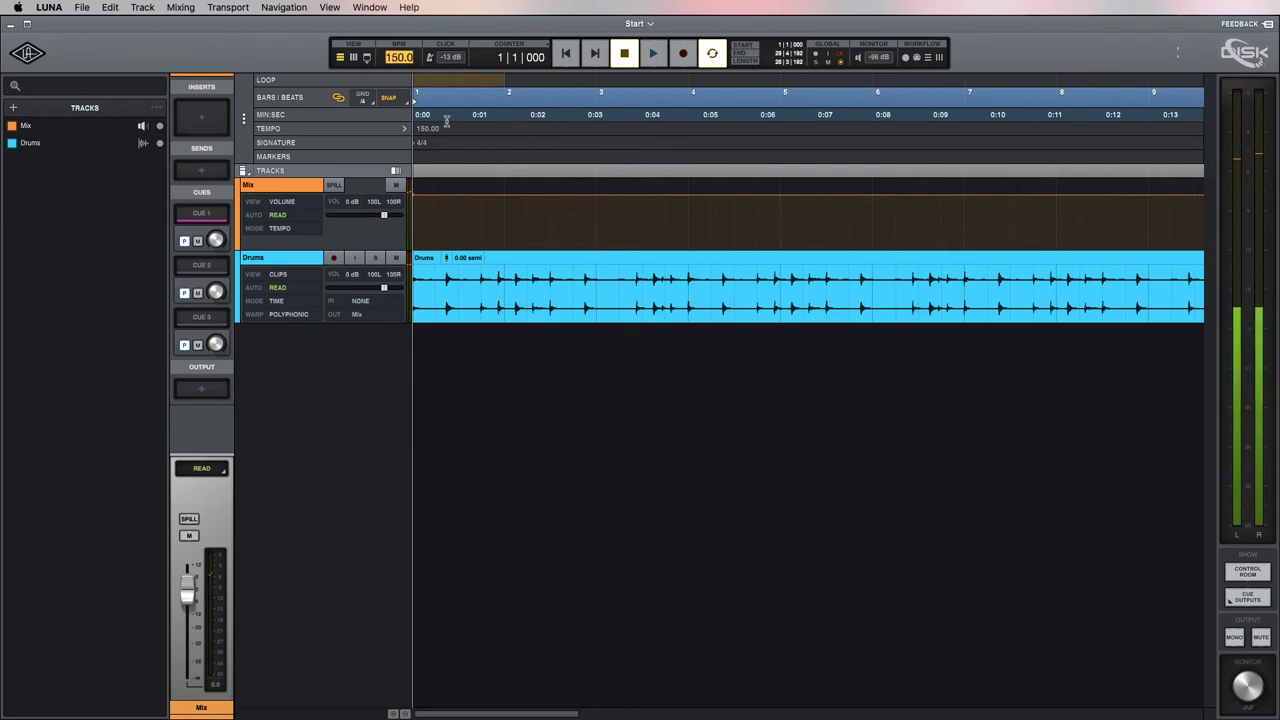
text(1)
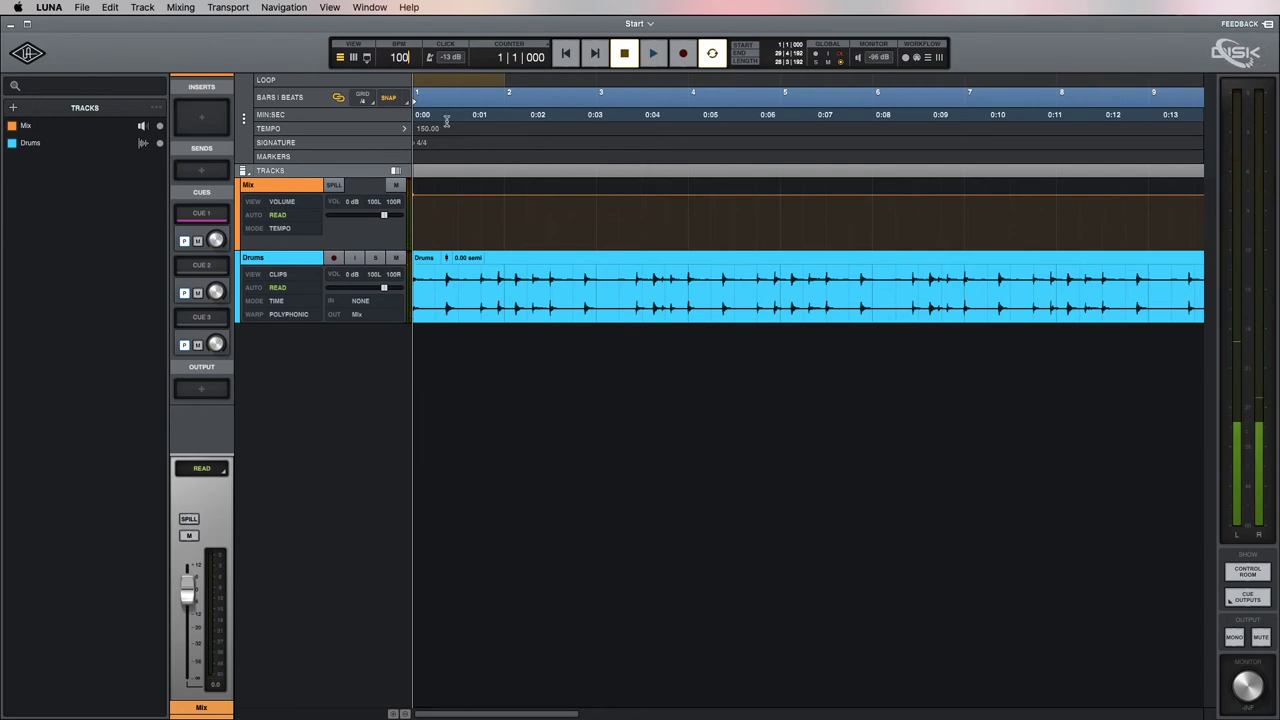
text(00)
key(Return)
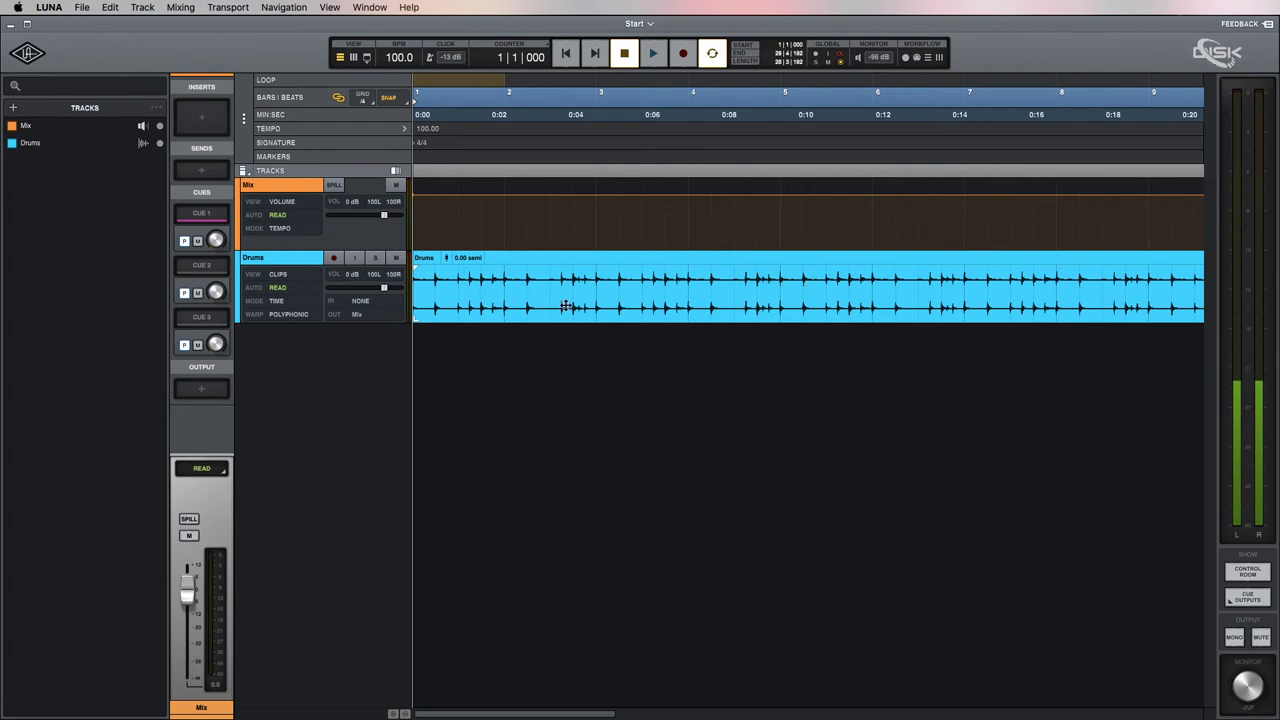
- Increase the Drums track's height to roughly double and play the clip from 1|1|000
drag(291, 320, 288, 418)
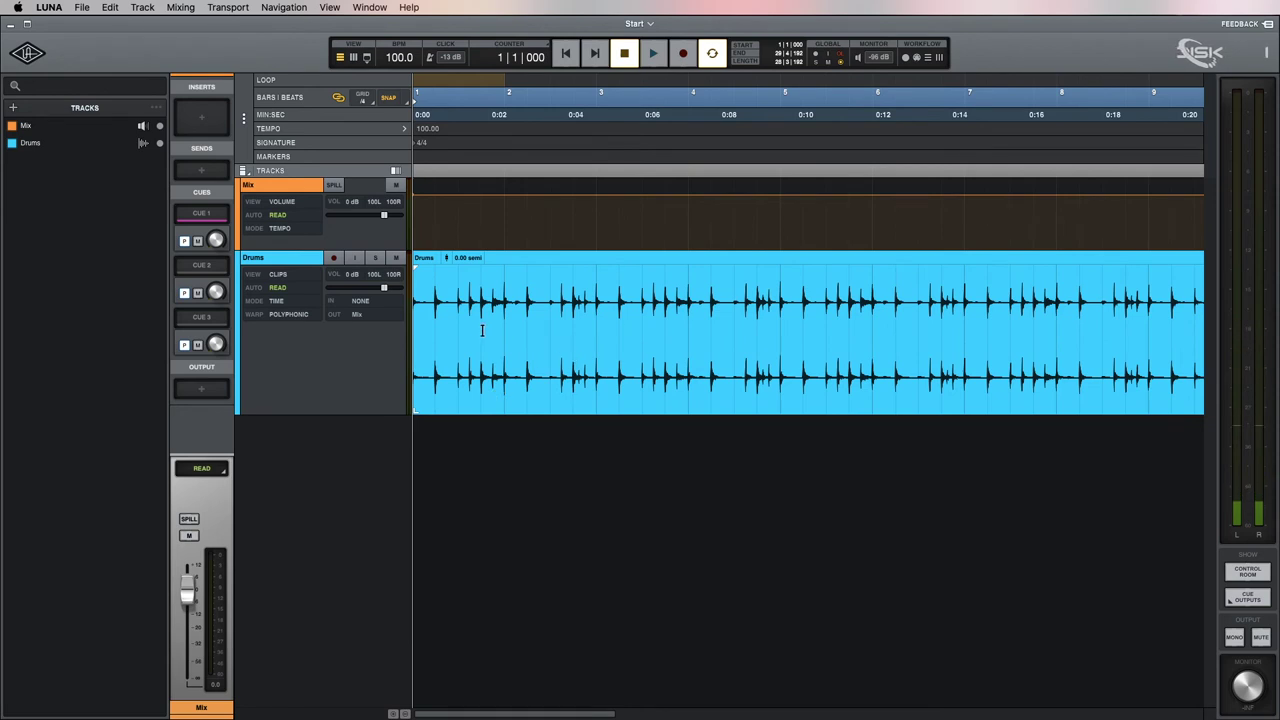
key(space)
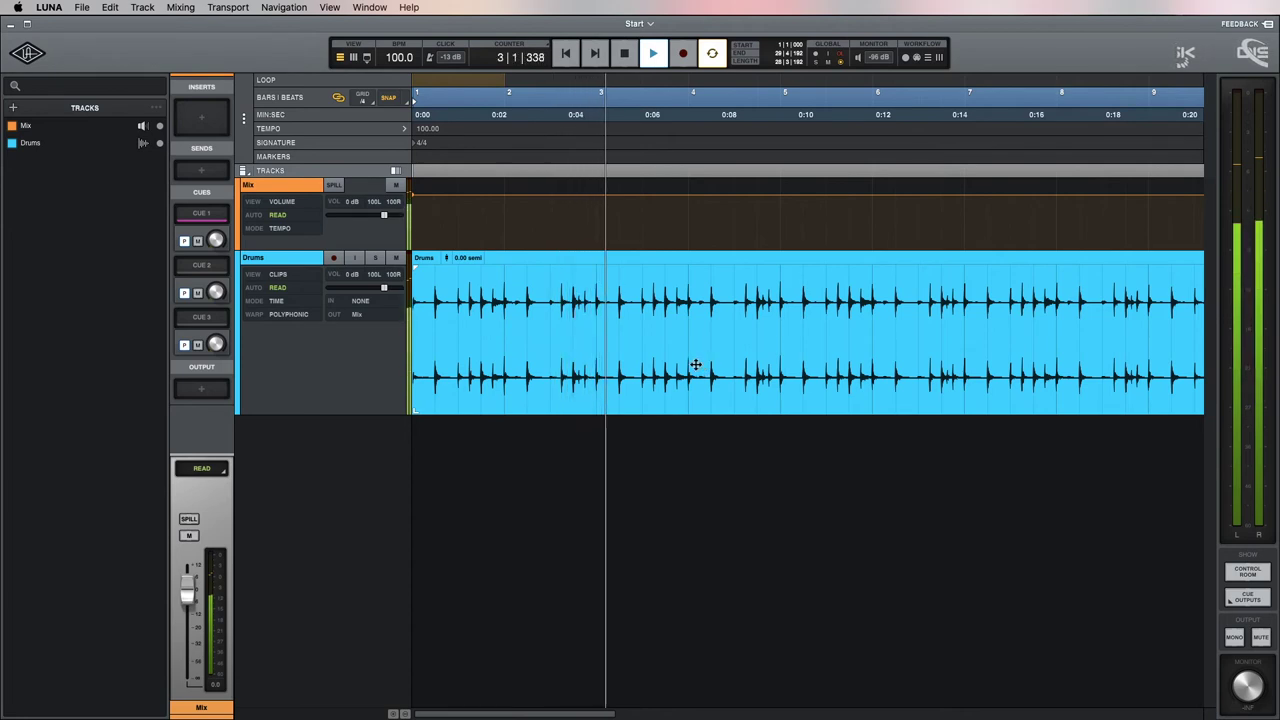
key(space)
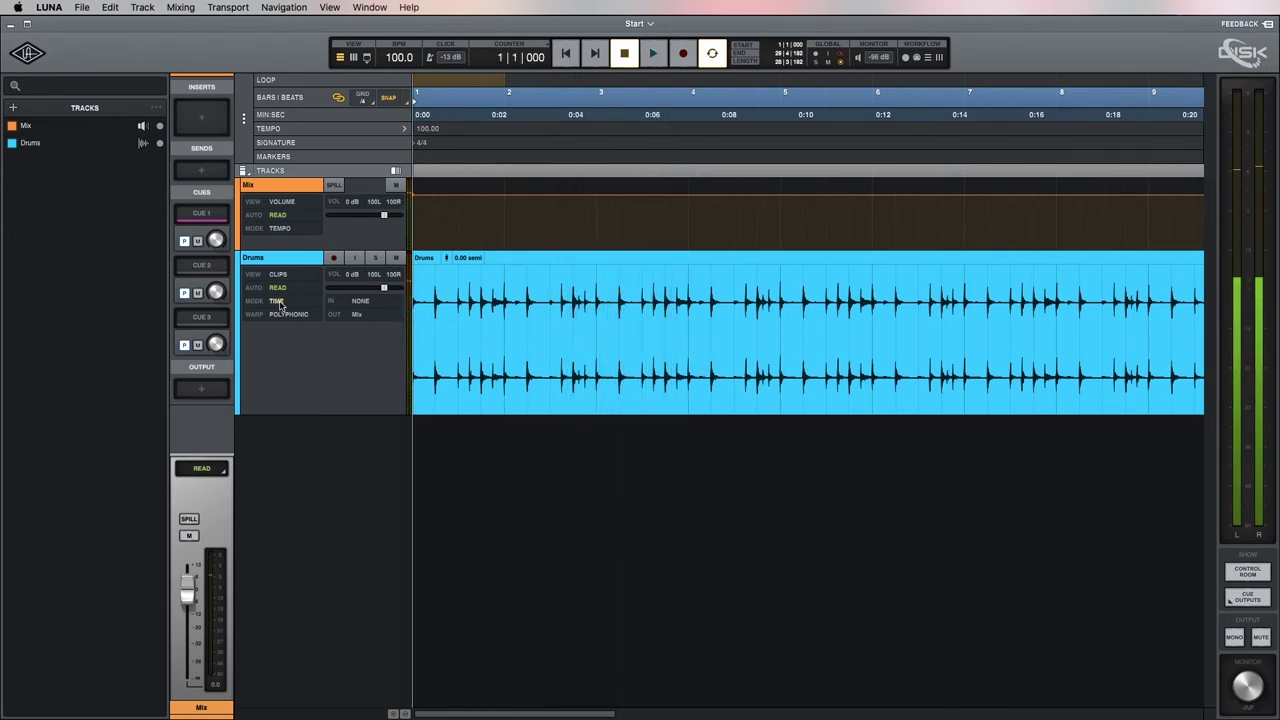
- Make the Drums track follow Tempo and play its clip with the project tempo set to 80 BPM
click(278, 302)
click(285, 312)
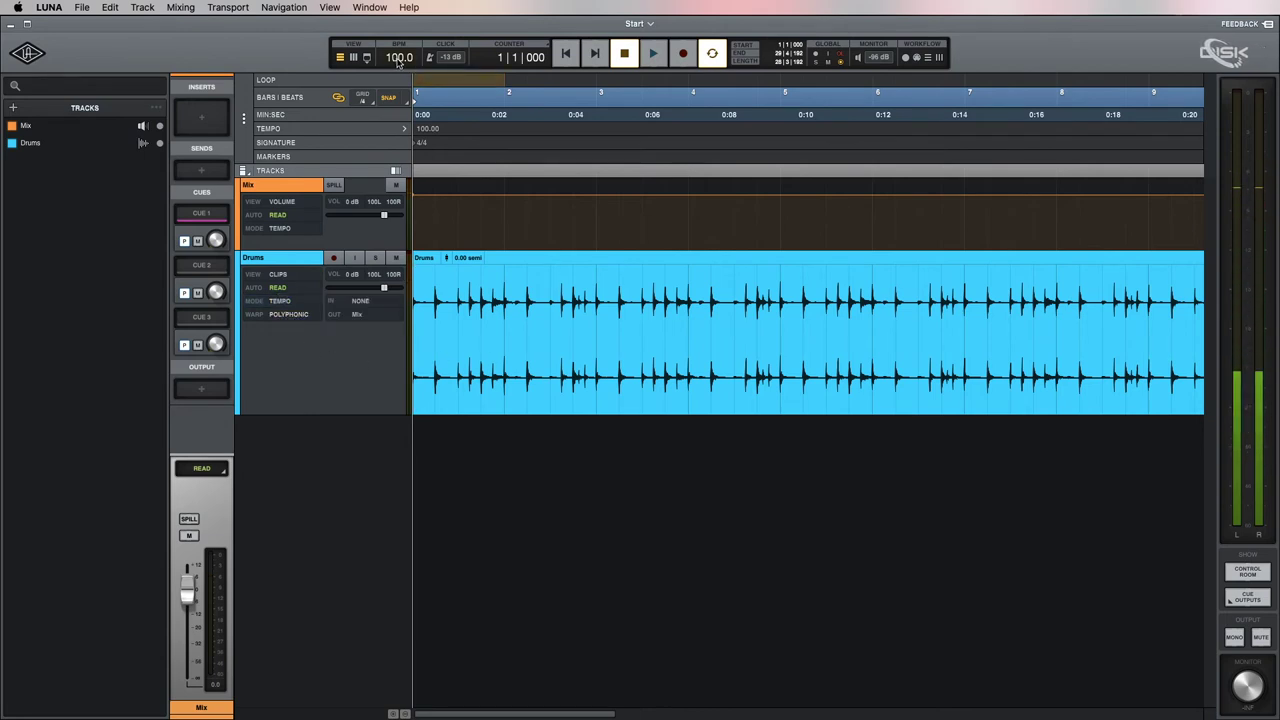
text(80)
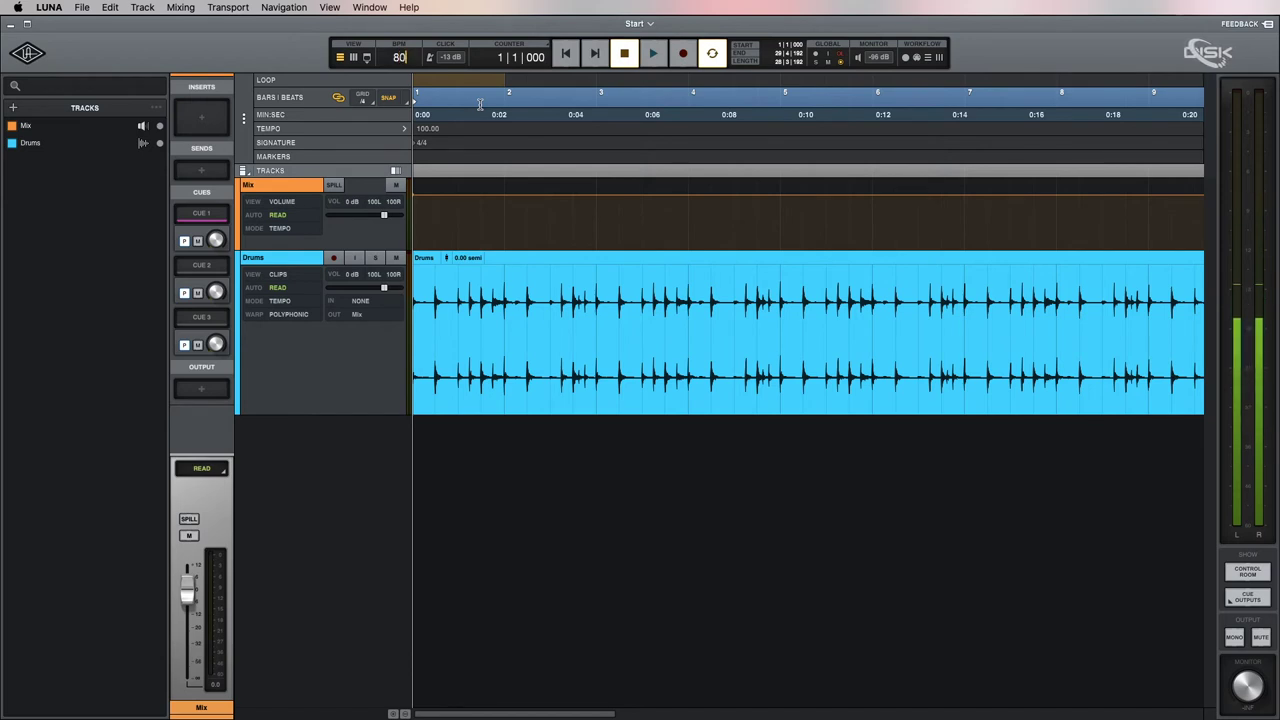
key(Return)
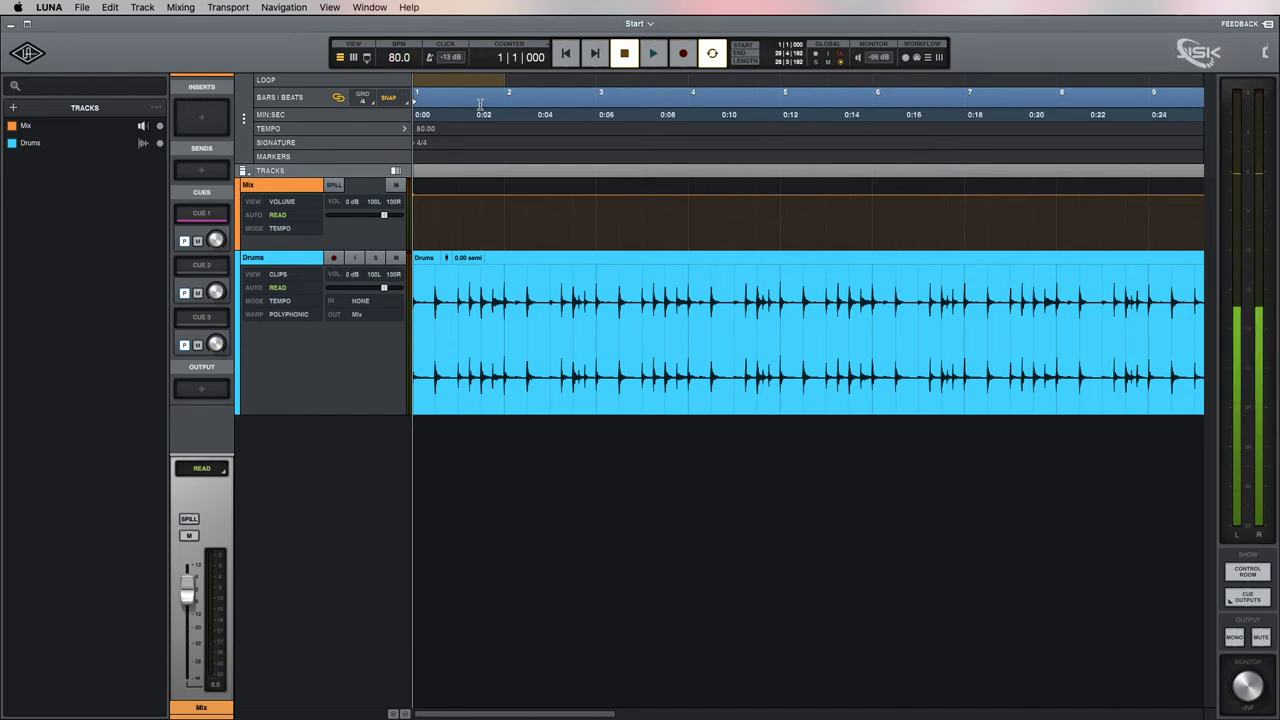
key(space)
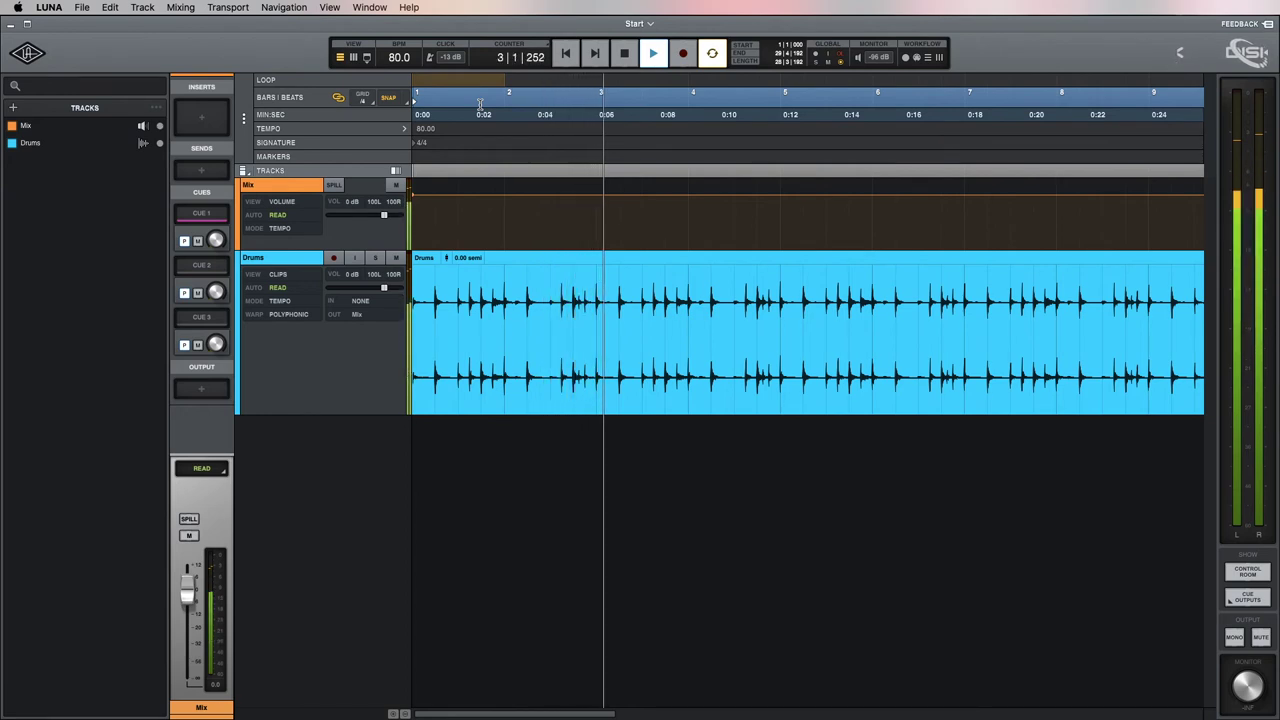
key(space)
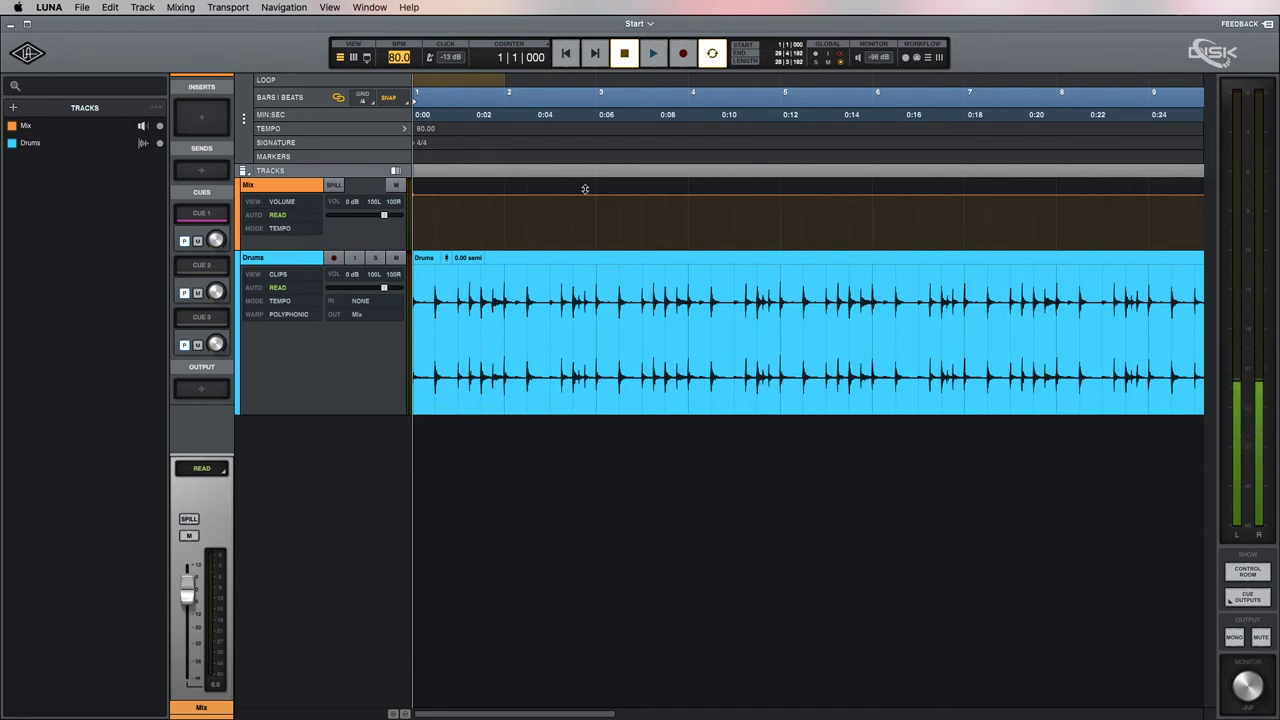
- Set the project tempo to 110 BPM and play the tempo-following drum clip
text(0)
key(Return)
key(space)
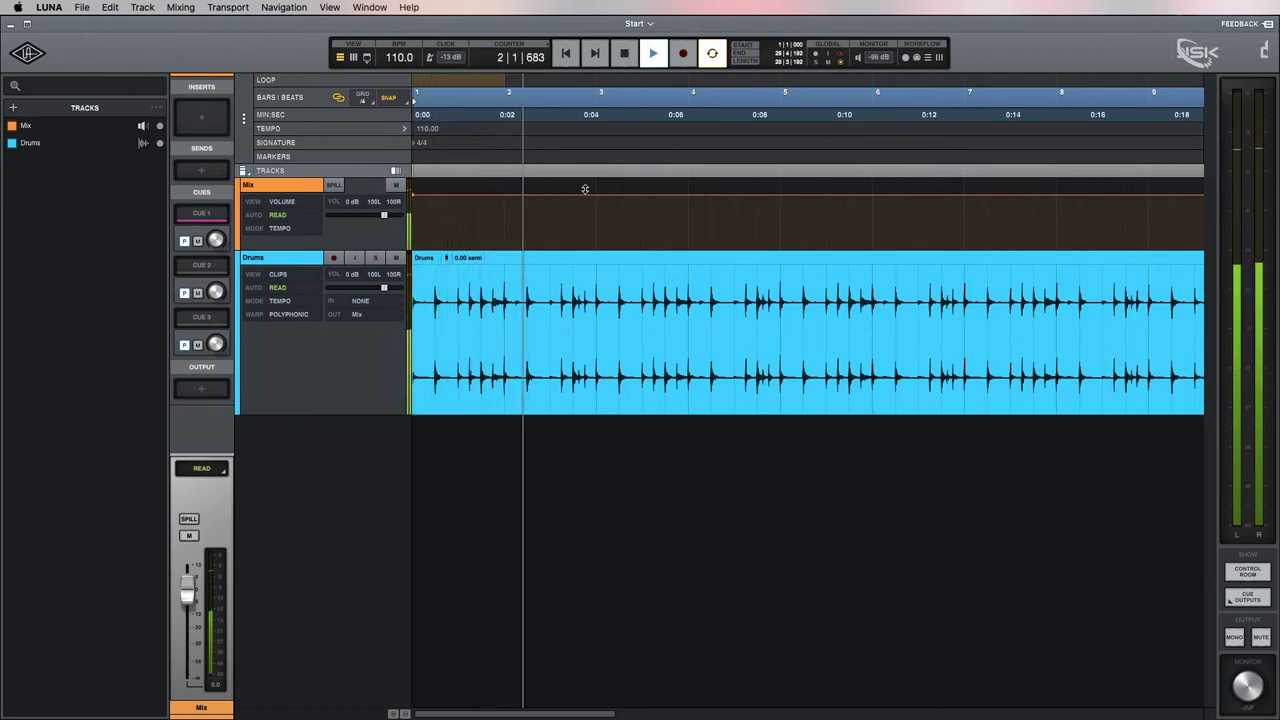
key(space)
- Set the project tempo to 120 BPM and play the tempo-following drum clip
click(400, 57)
text(120)
key(Return)
key(space)
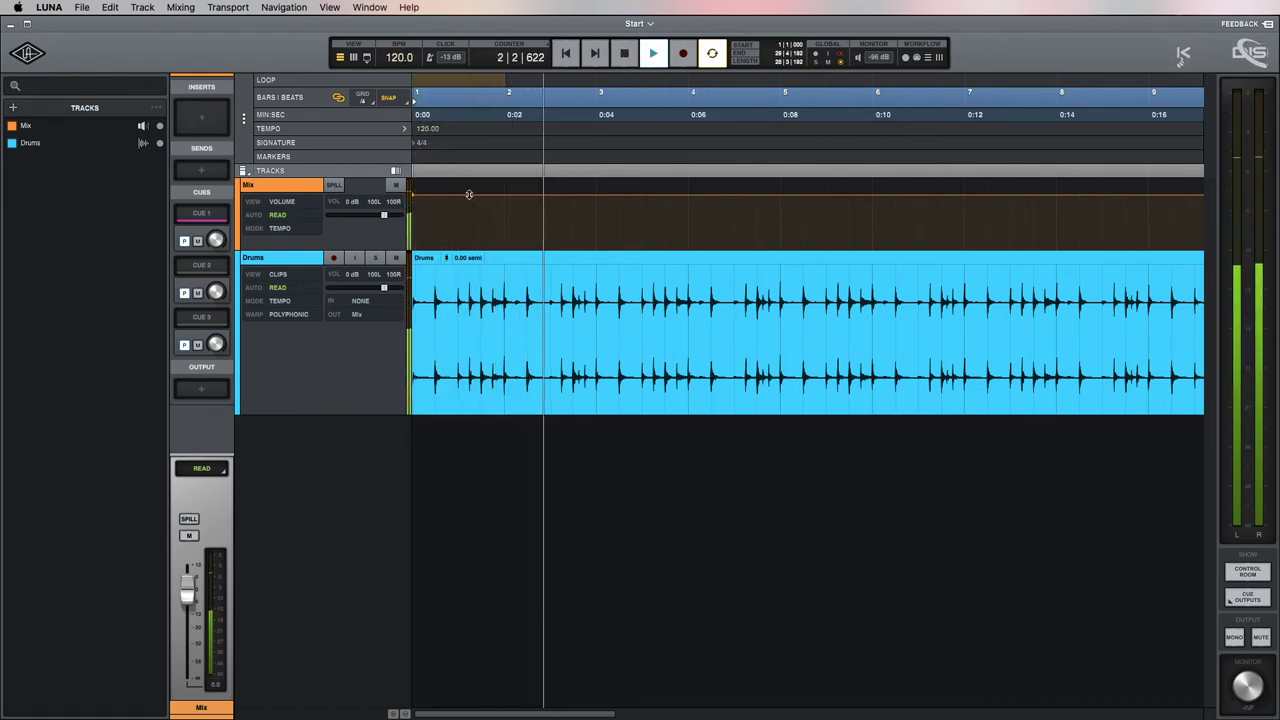
key(space)
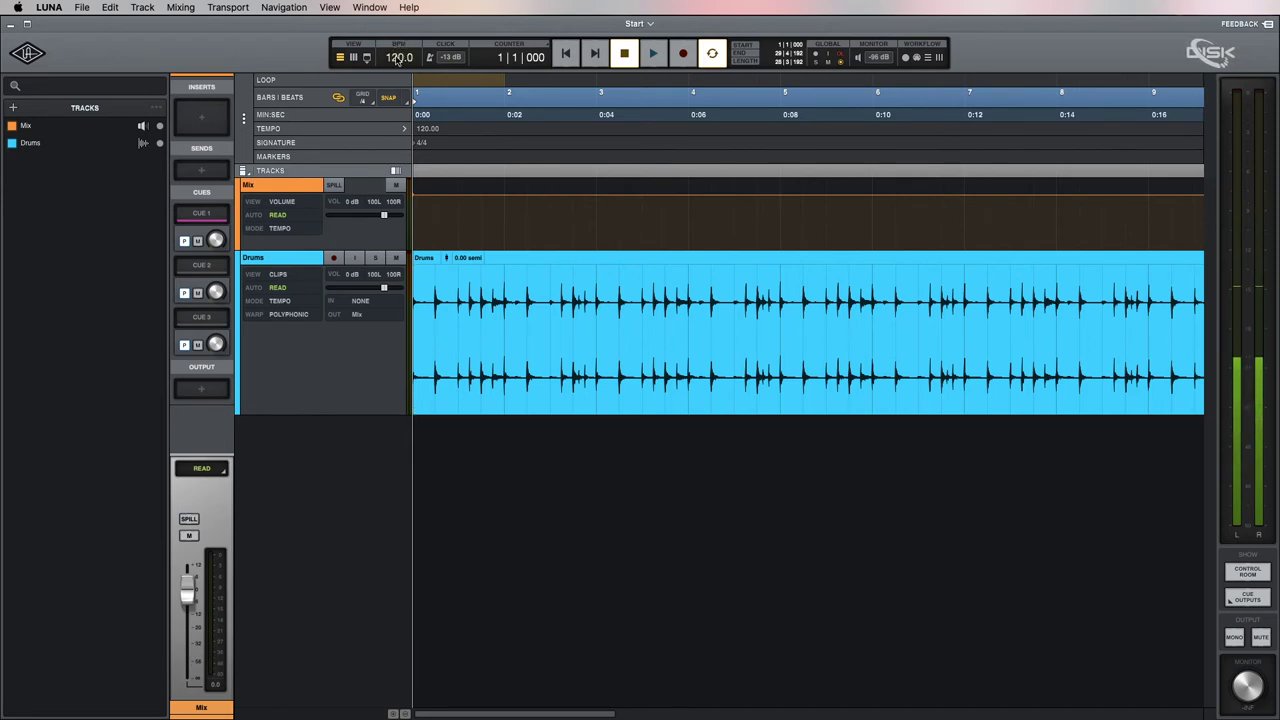
- Switch the Drums track's follow mode to Time and back to Tempo
click(280, 300)
click(290, 327)
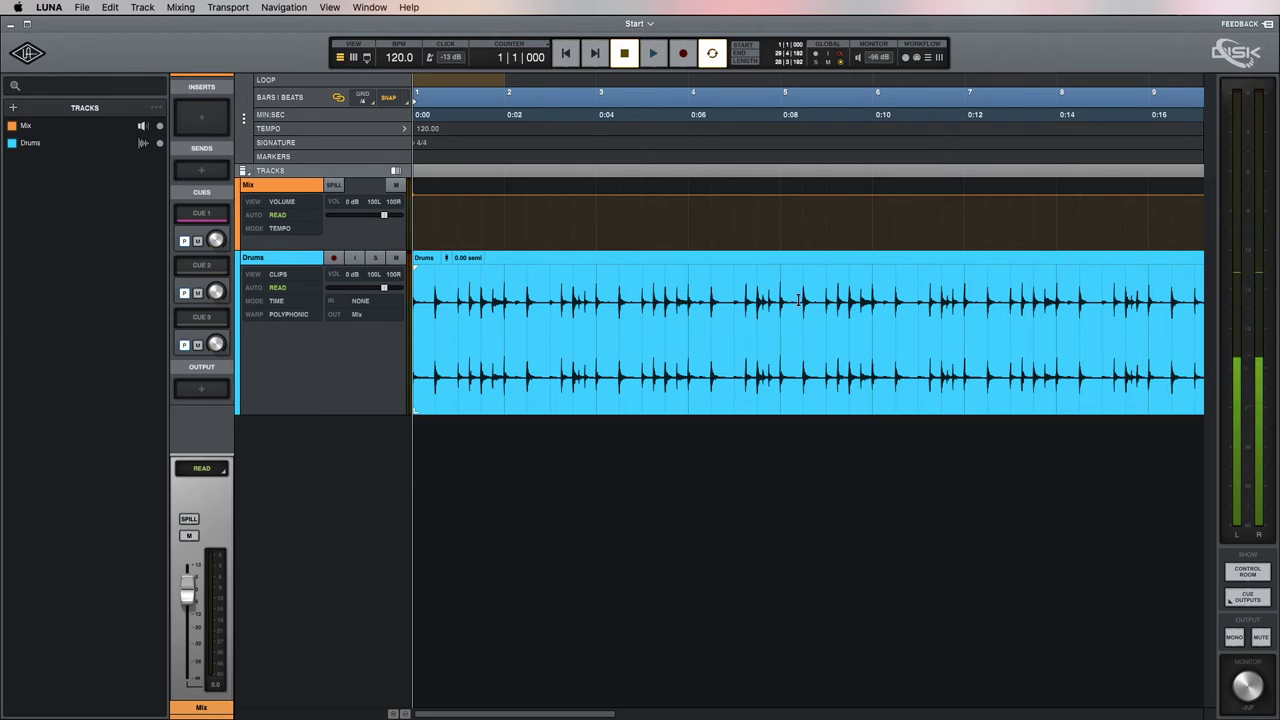
click(276, 300)
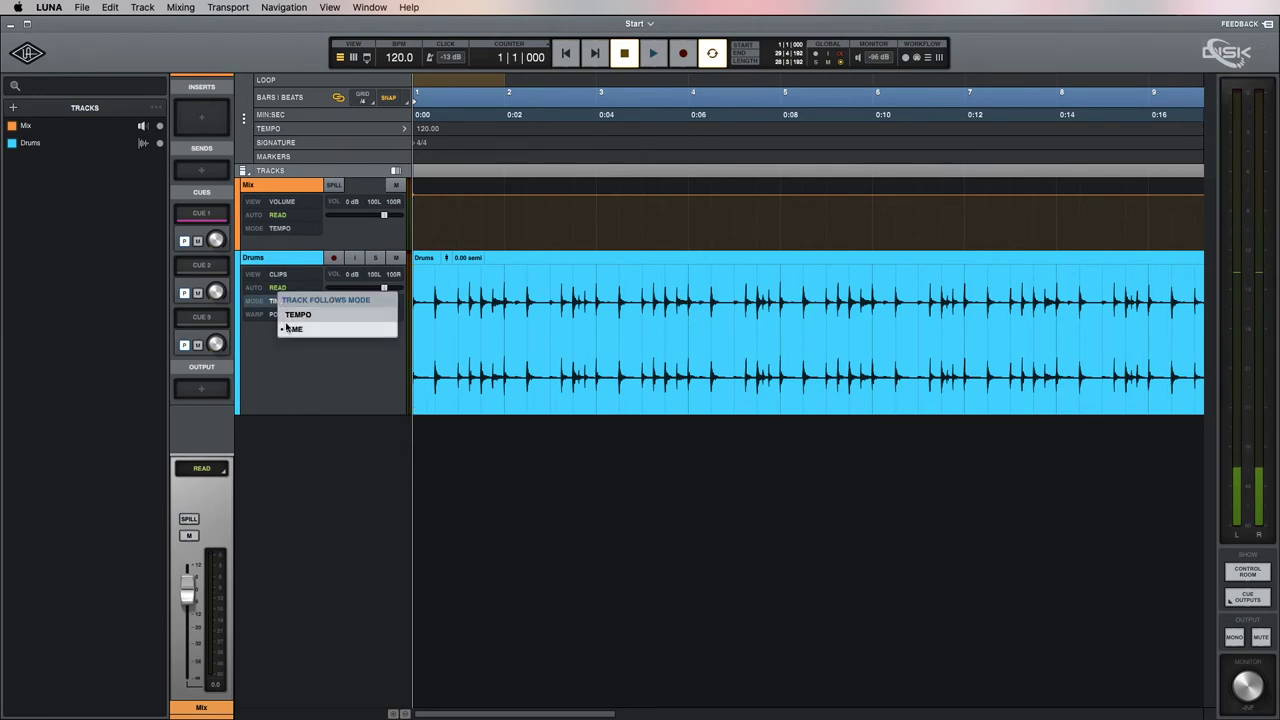
click(298, 315)
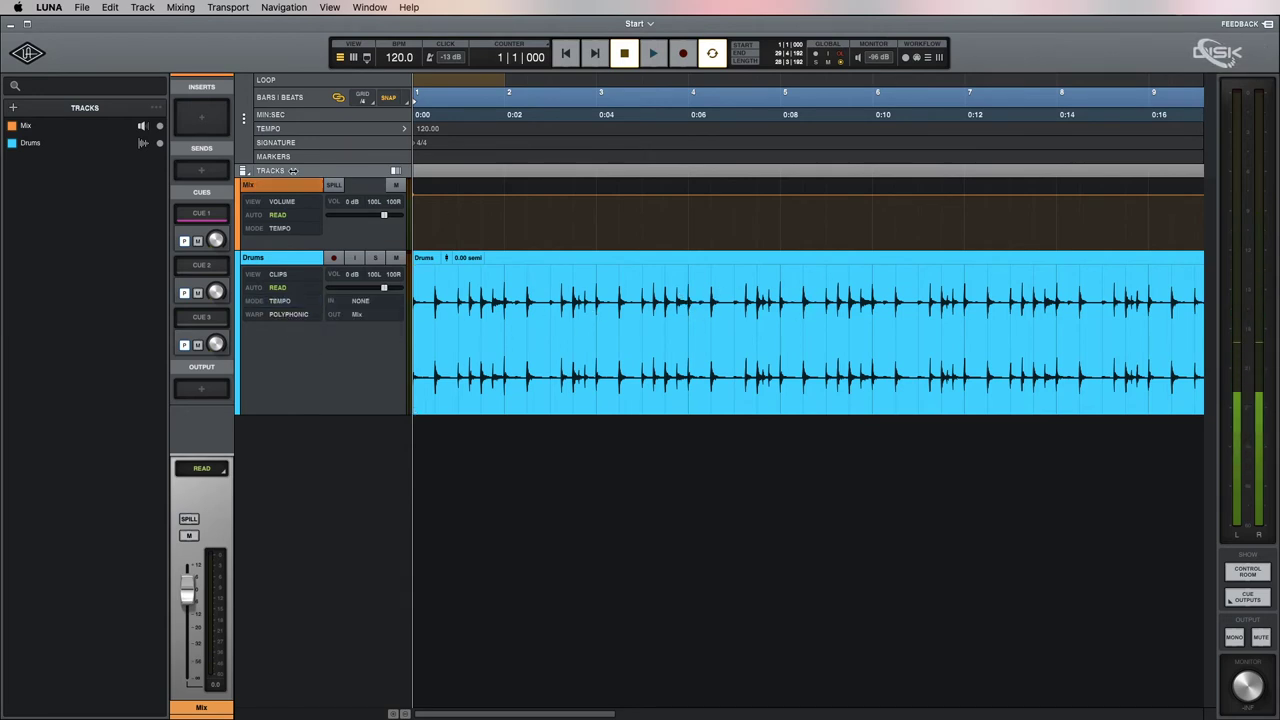
- Show the whole drum clip and select its range from 22|1|000 to the clip's end at bar 25
scroll(731, 371, right, 1)
scroll(731, 371, right, 2)
scroll(731, 373, down, 4)
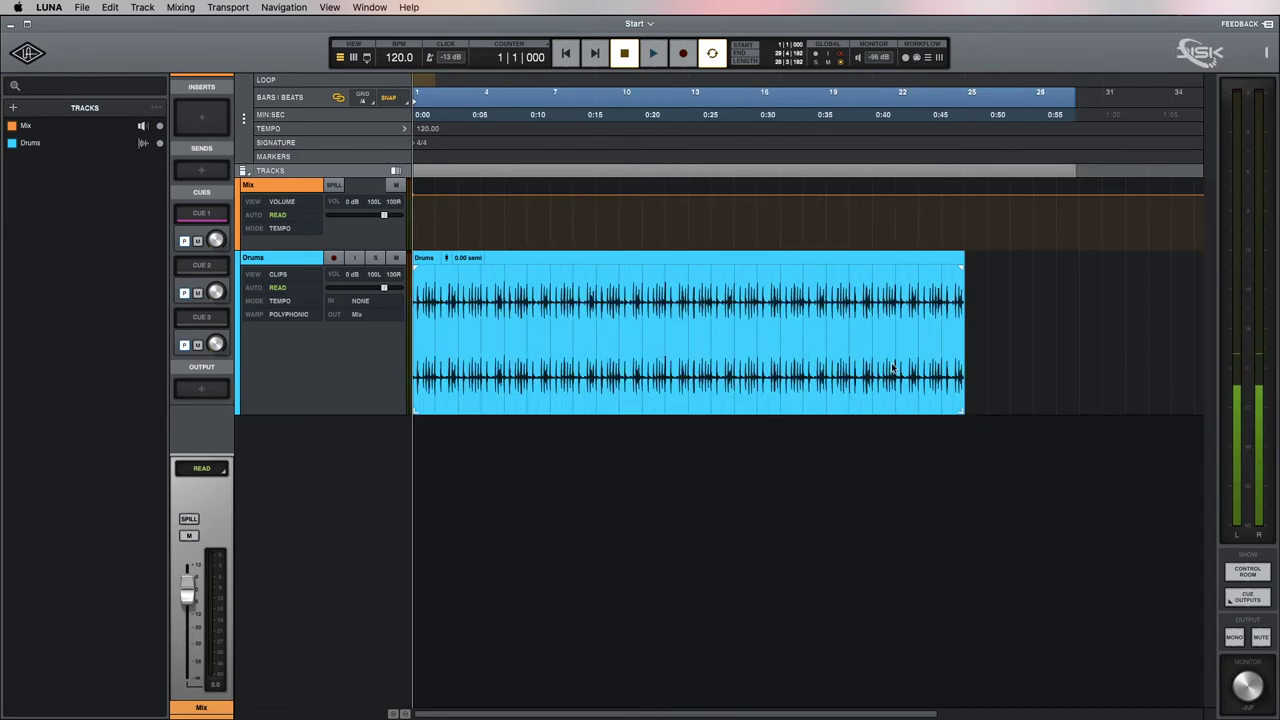
click(895, 287)
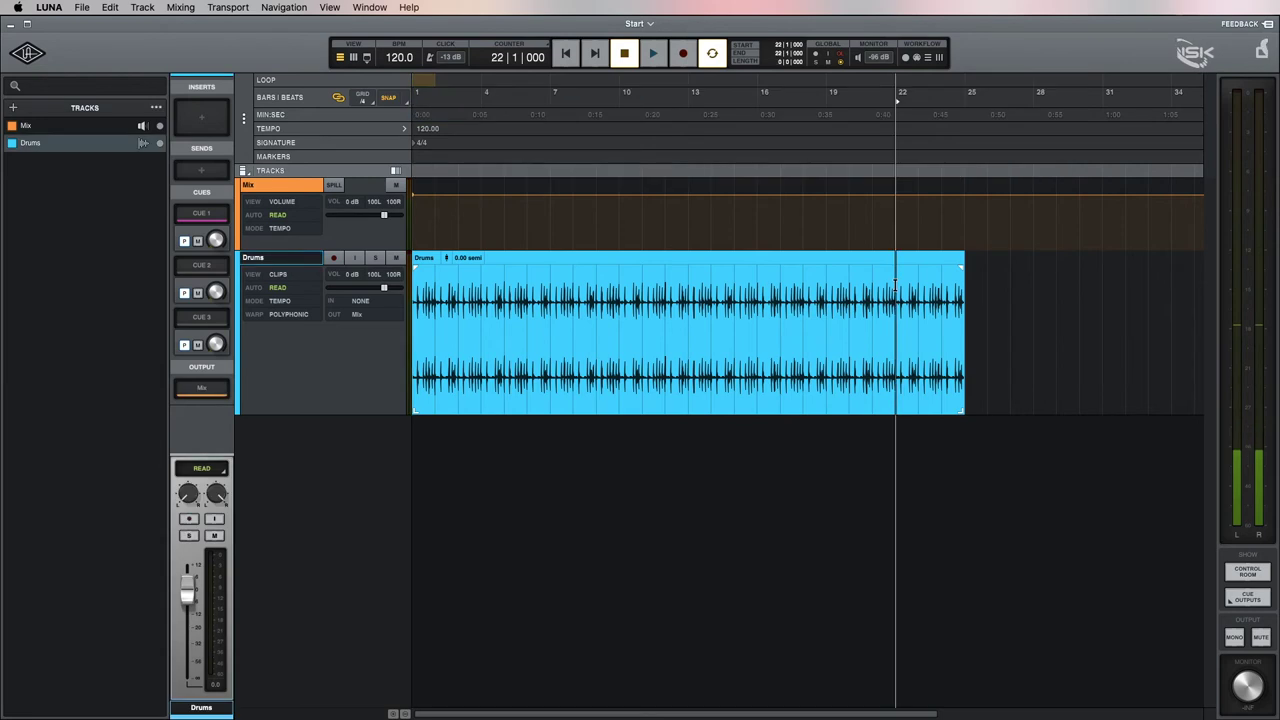
drag(895, 294, 962, 298)
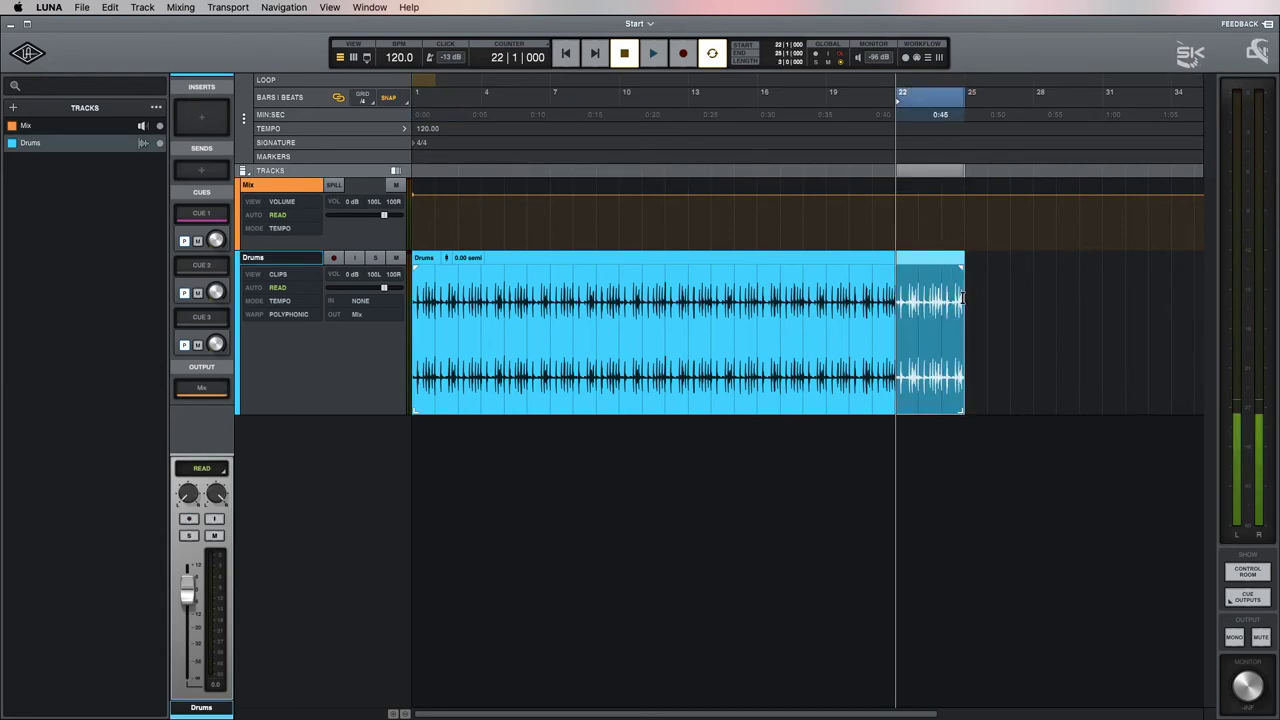
- Expand the tempo lane and enlarge it to several times its height
click(404, 129)
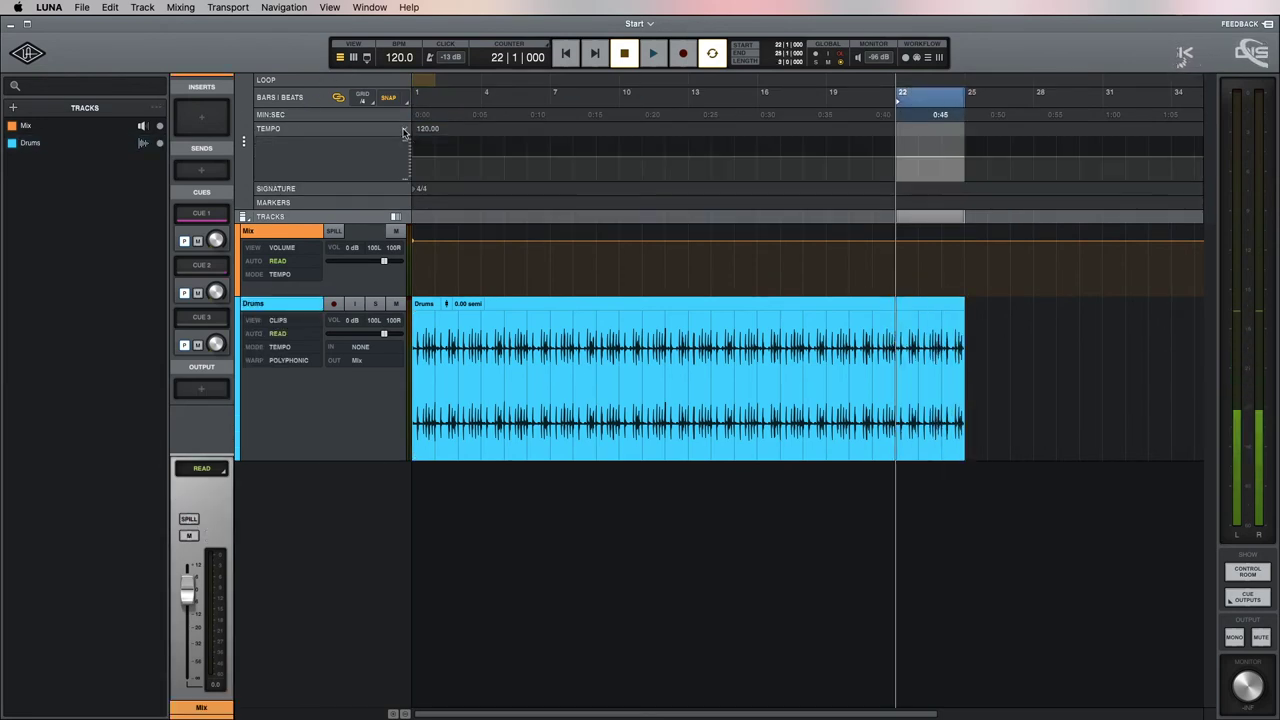
click(897, 147)
drag(896, 147, 963, 152)
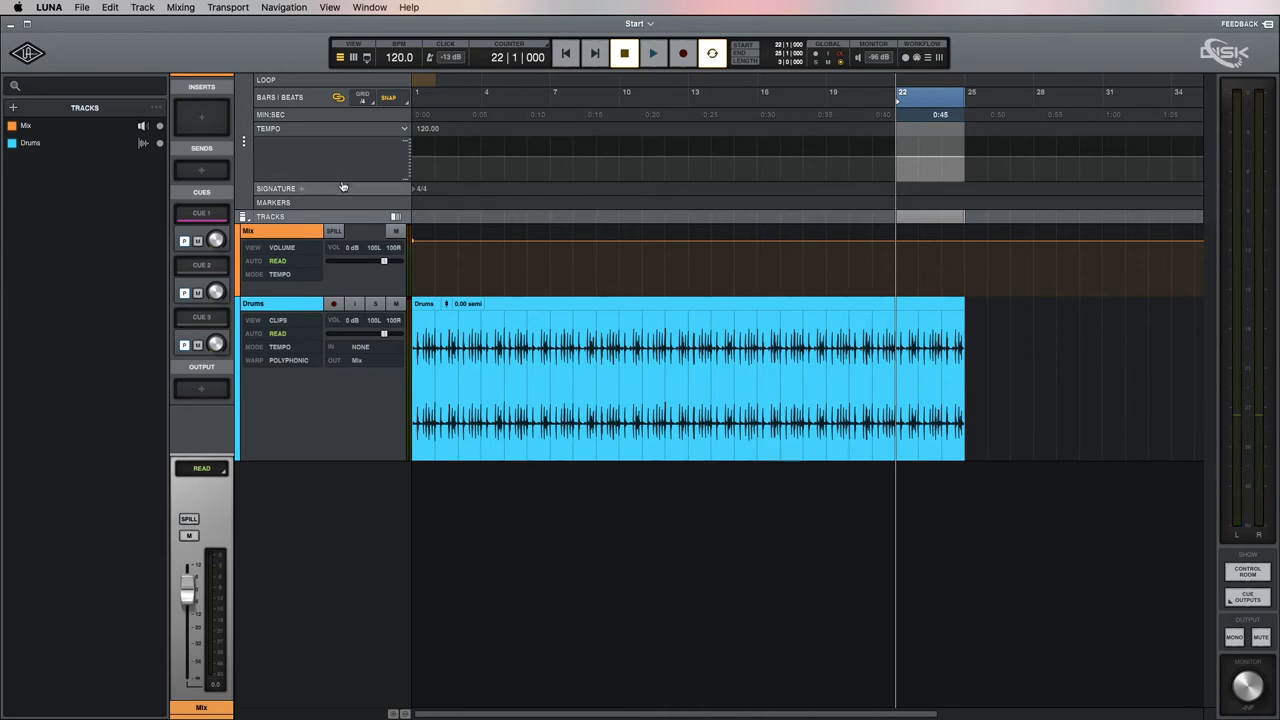
drag(359, 180, 364, 398)
- Select 22|1|000 to 25|1|000 in the tempo lane and open the tempo curve settings for that range
click(948, 209)
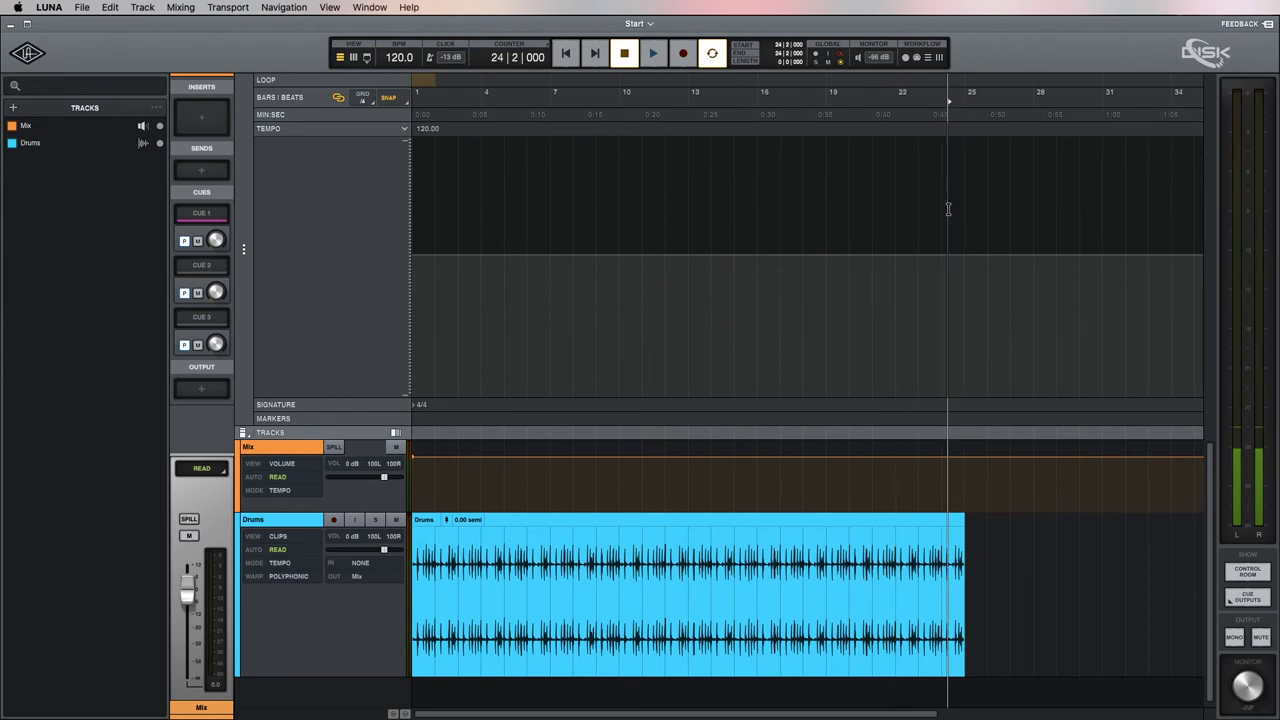
drag(893, 183, 964, 184)
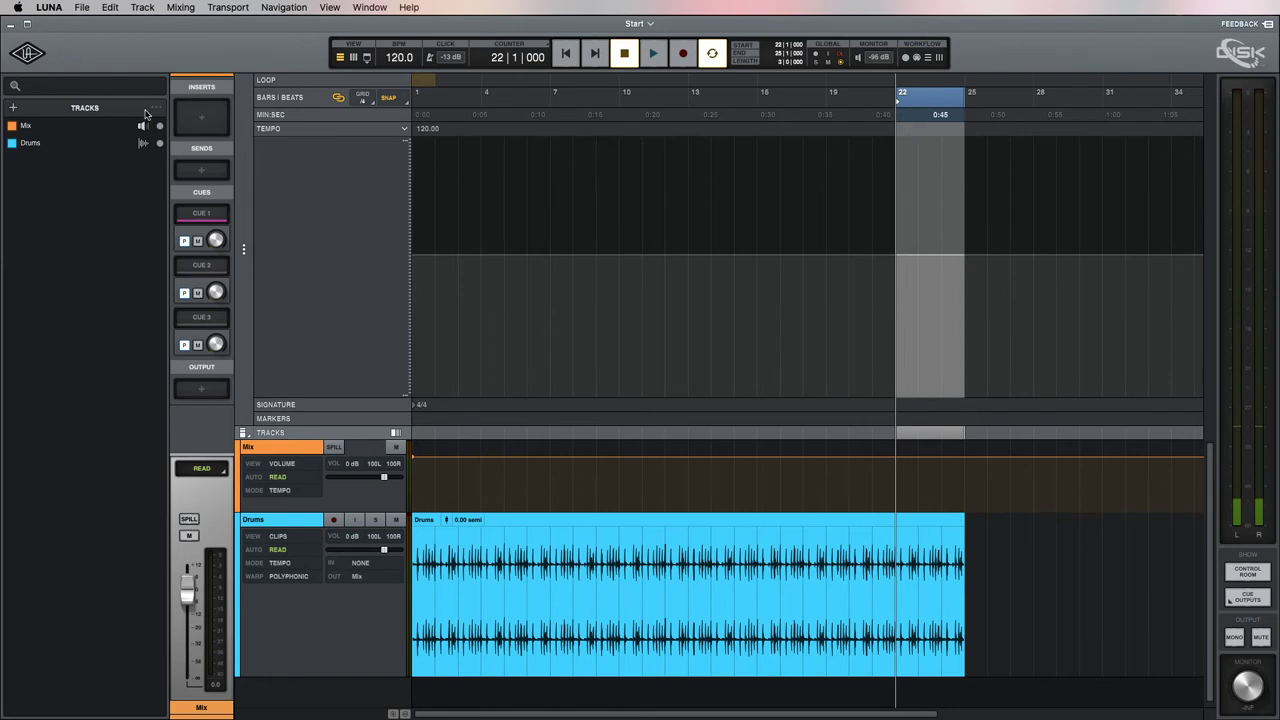
click(318, 133)
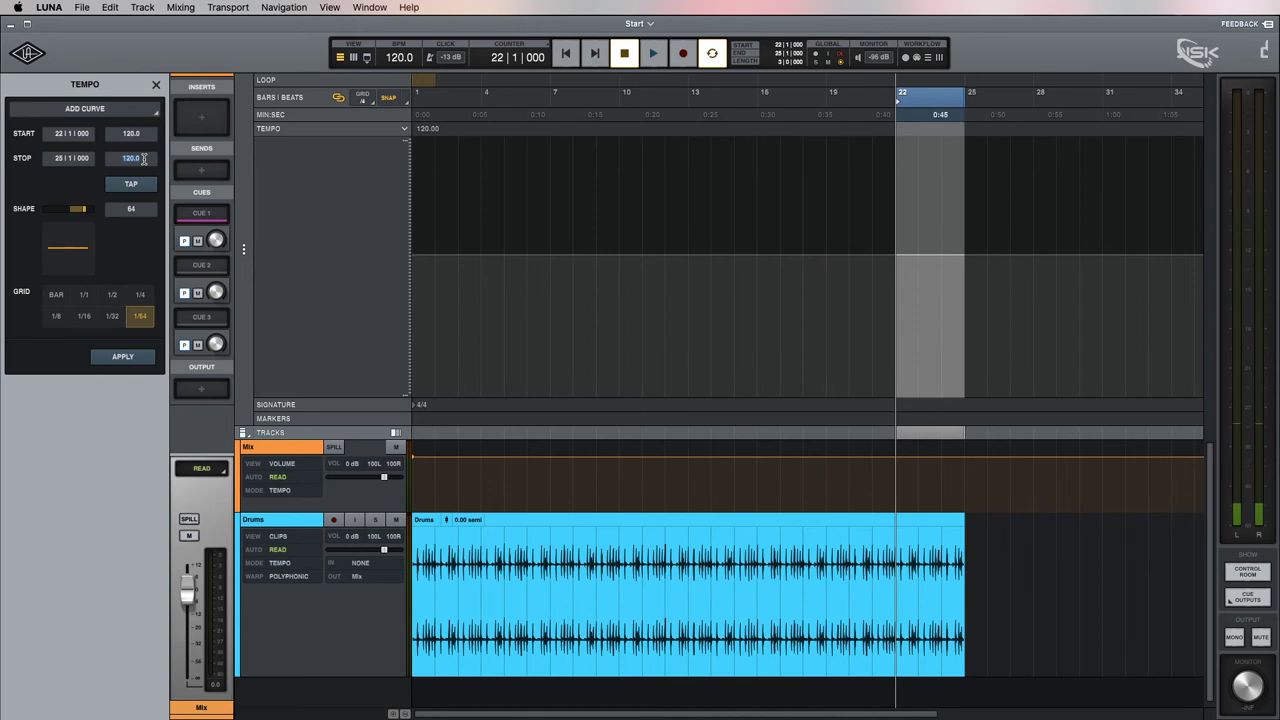
- Place the insertion point at 10|3|000 in the tempo lane and set the Drums track's follow mode to Time
click(630, 178)
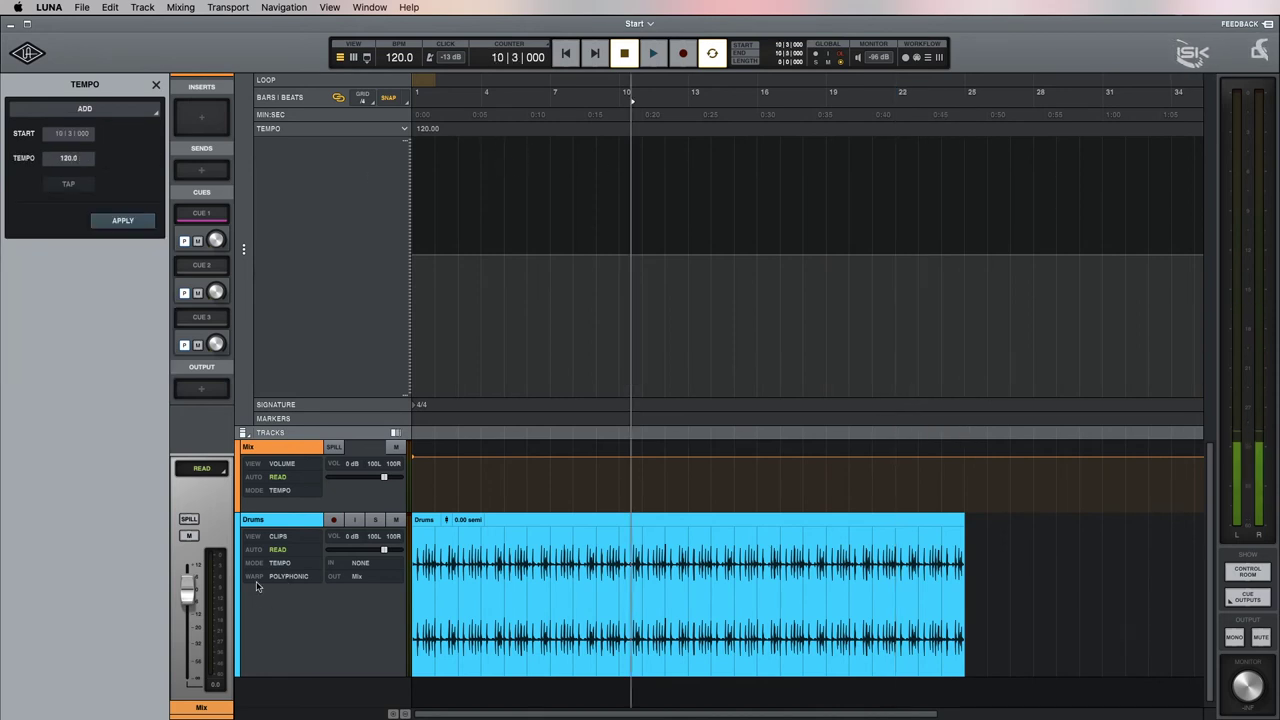
click(283, 563)
click(296, 589)
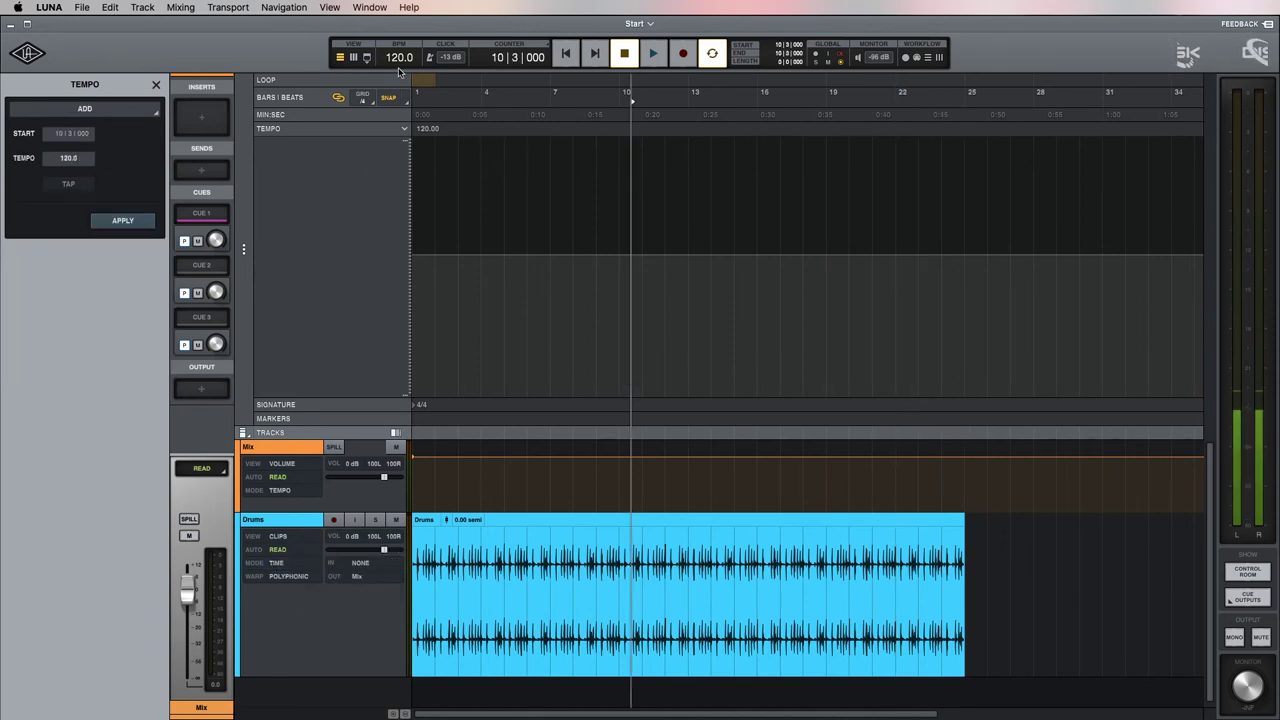
- Set the session tempo to 100 BPM and play the Time-mode Drums track from 10|3|000
text(100)
key(Return)
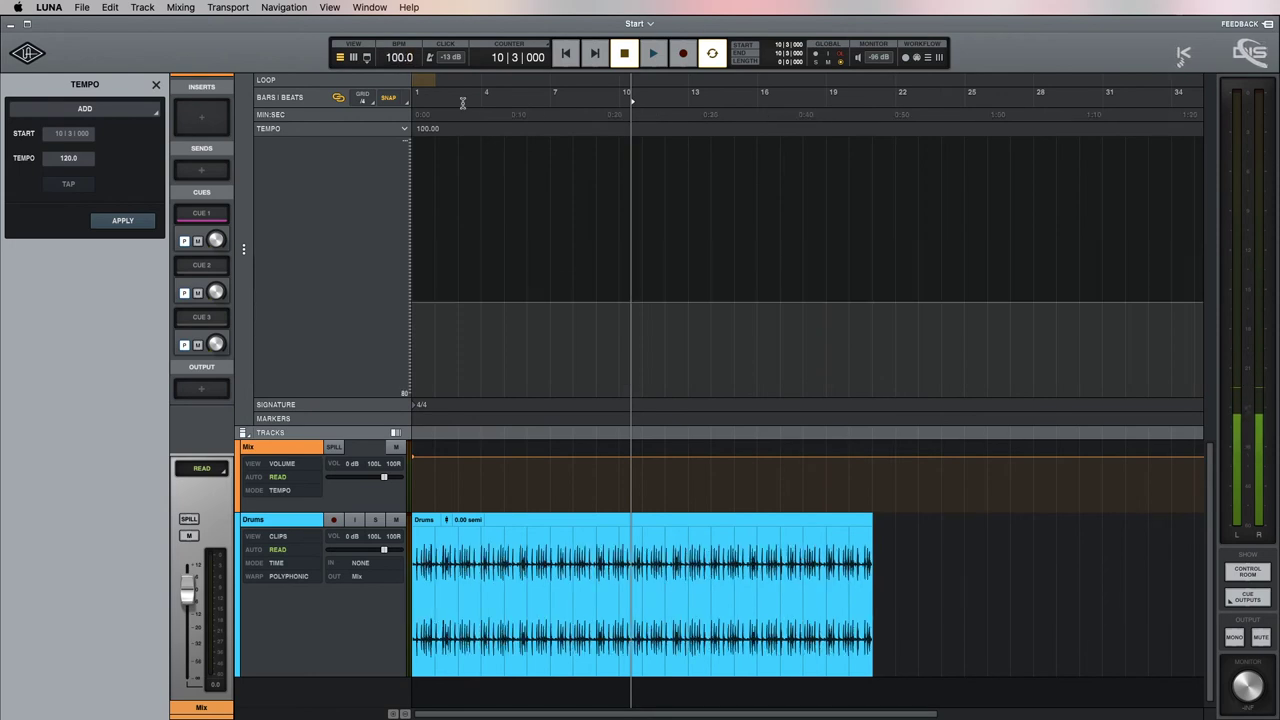
key(space)
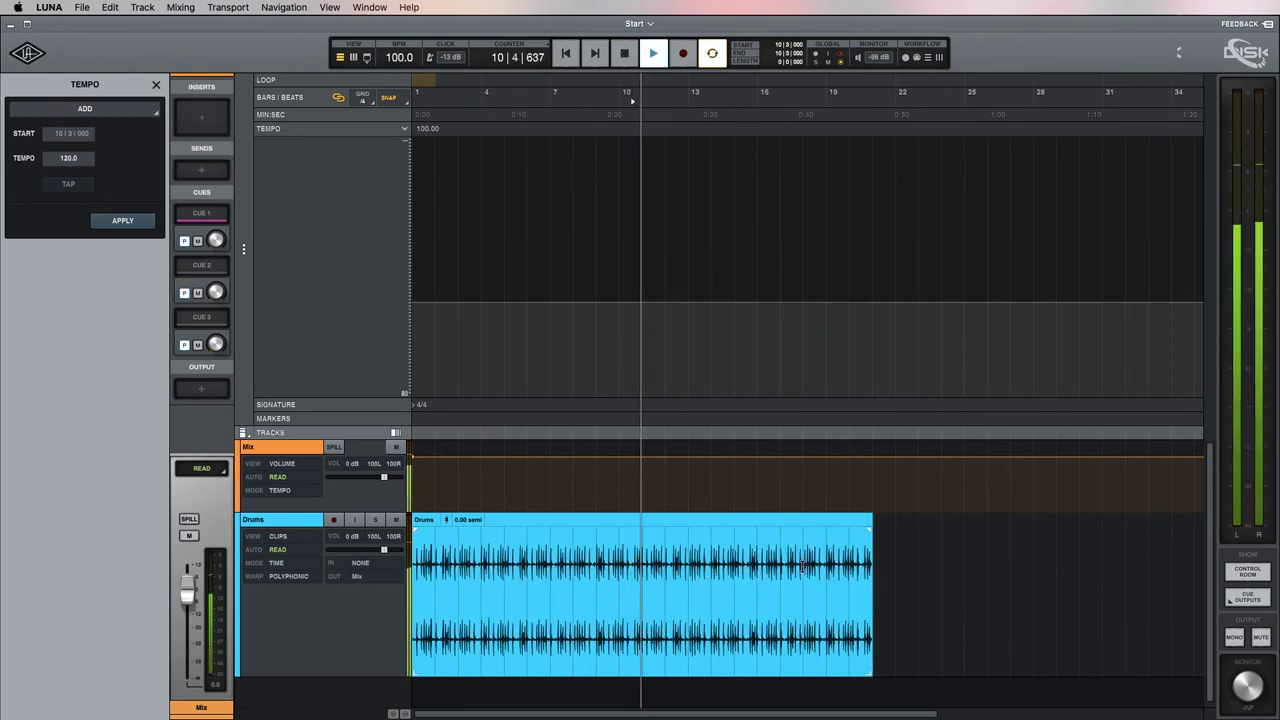
key(space)
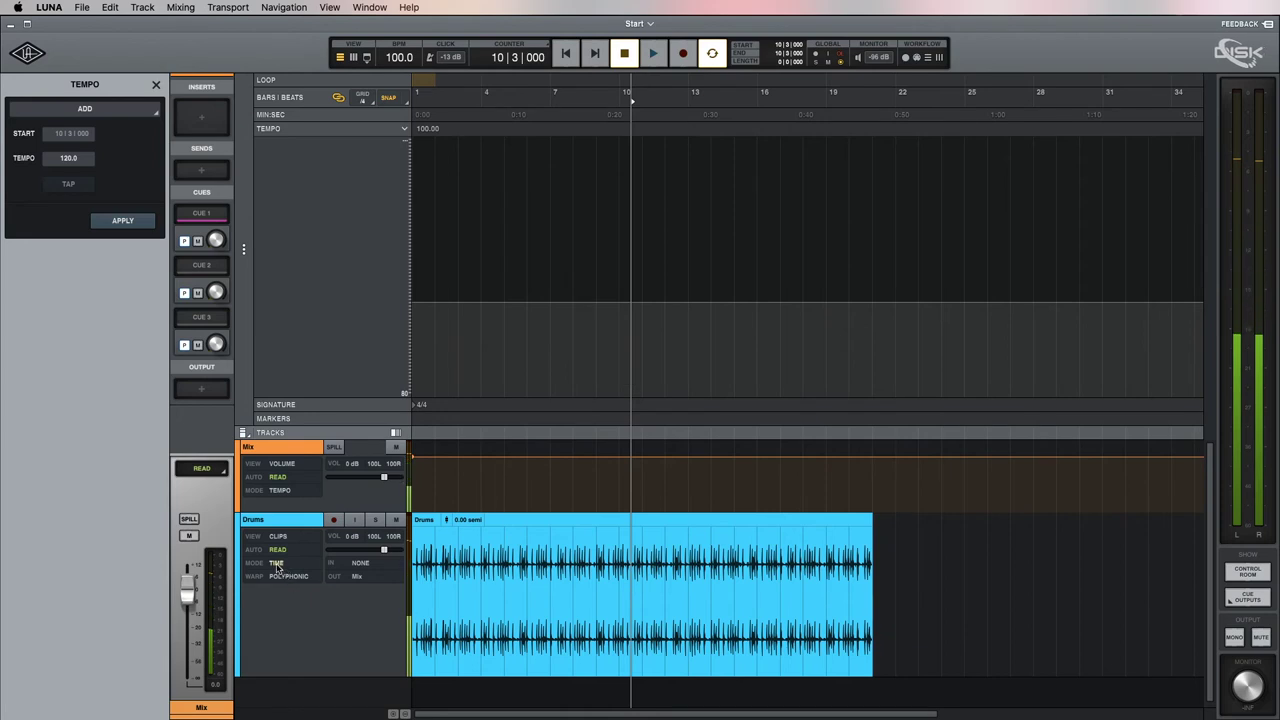
- Set the Drums track's follow mode to Tempo, then set the session tempo to 120 BPM and play it
click(280, 566)
click(290, 578)
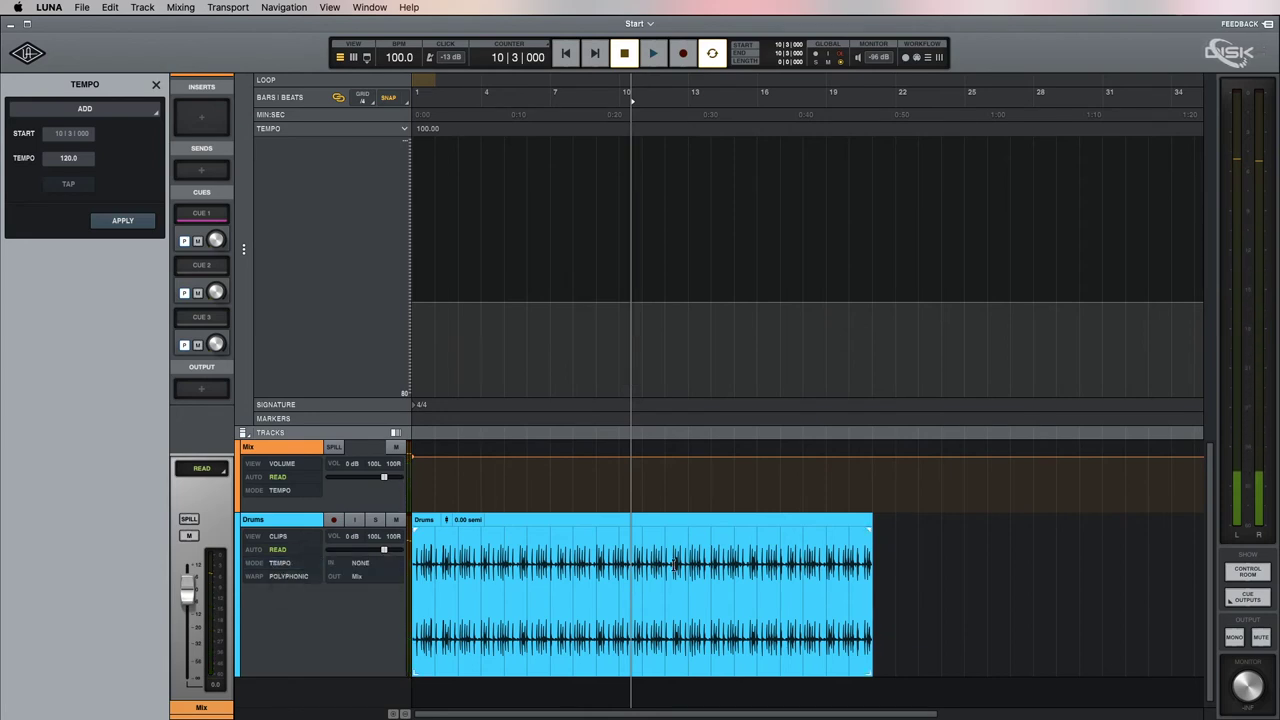
click(399, 57)
text(120)
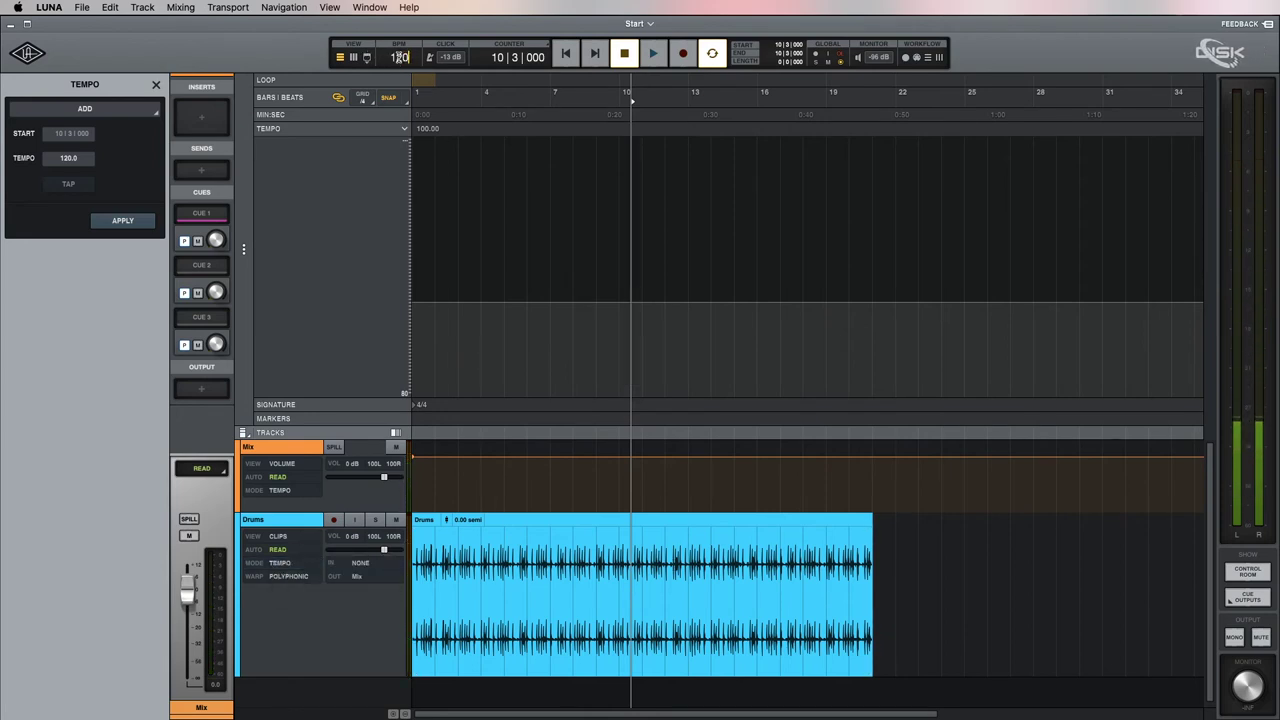
key(Return)
key(space)
key(space)
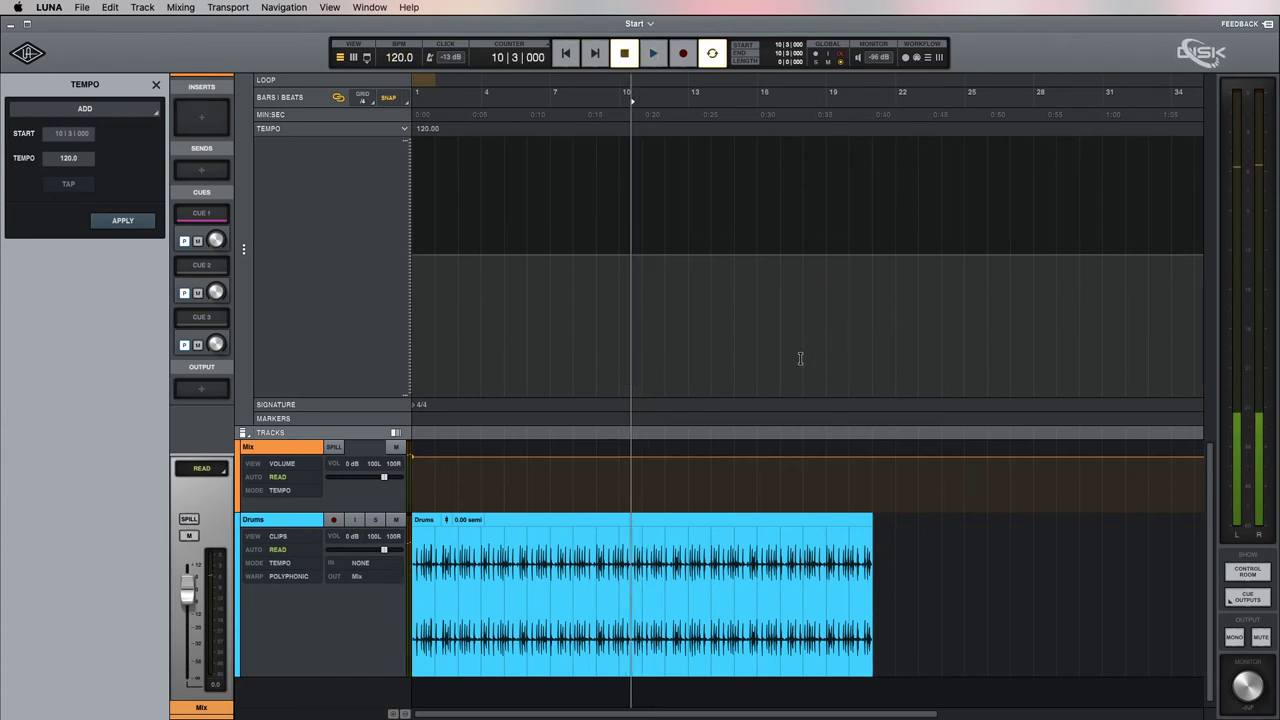
- Step back through the edit history past the tempo and follow mode changes to the two-track Drums and Drums copy arrangement
key(super+z)
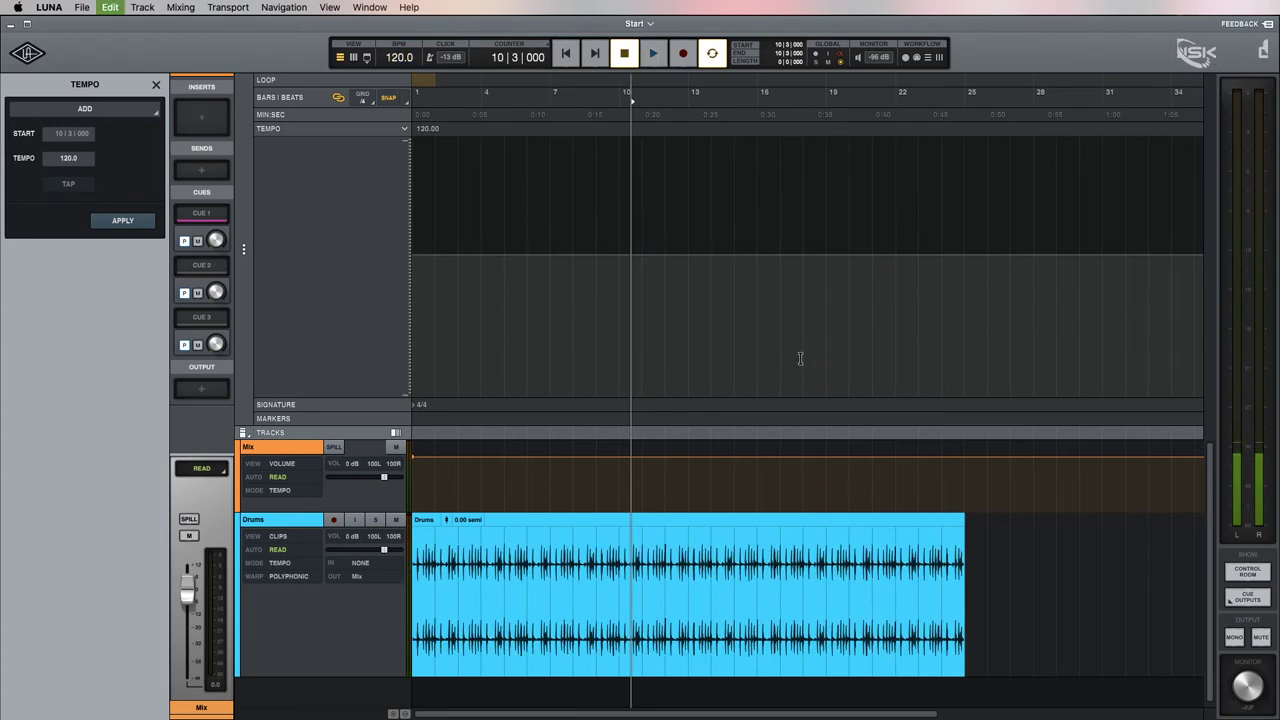
key(super+z)
key(super+shift+z)
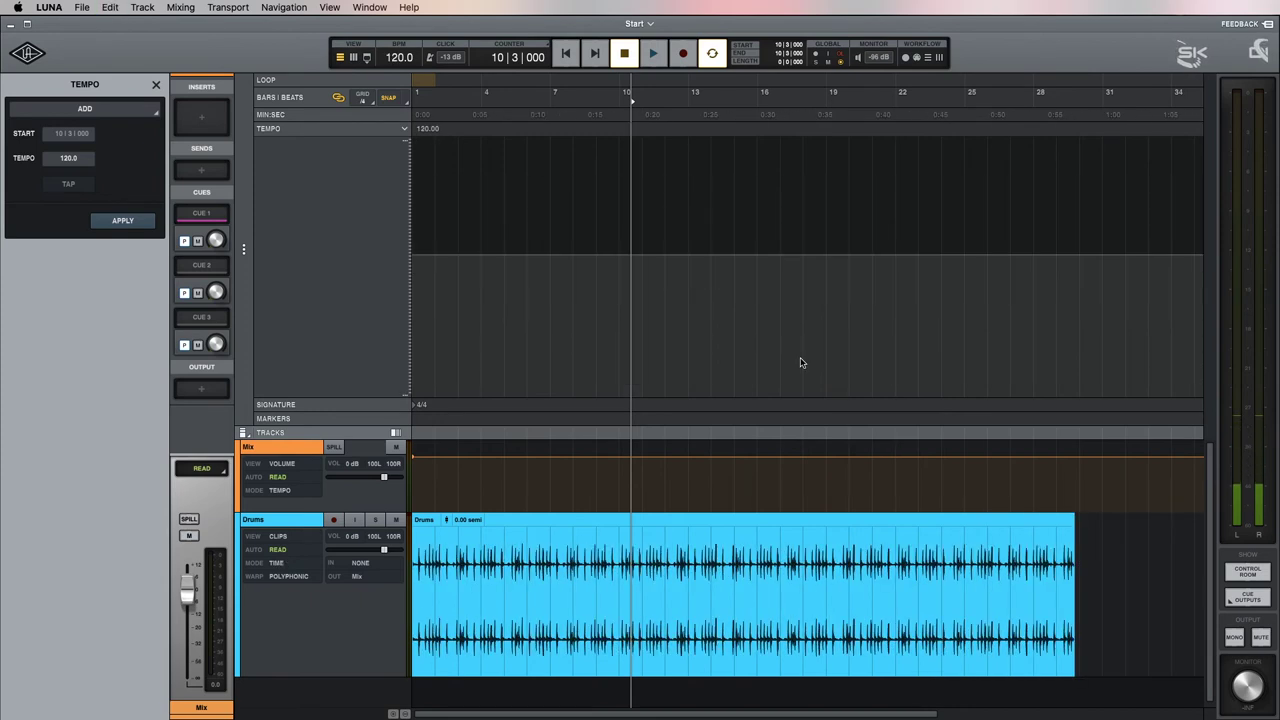
key(super+shift+z)
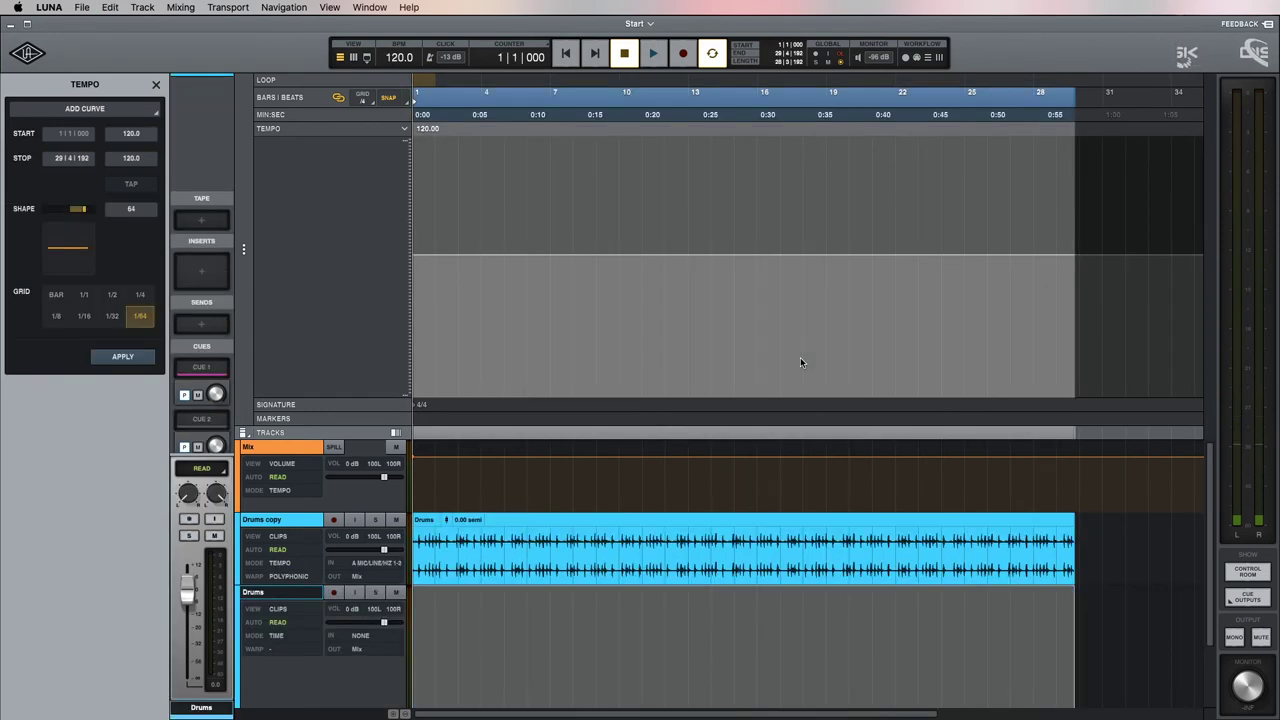
- Move the drum clip from the Drums copy track to the Drums track and delete the Drums copy track
click(727, 561)
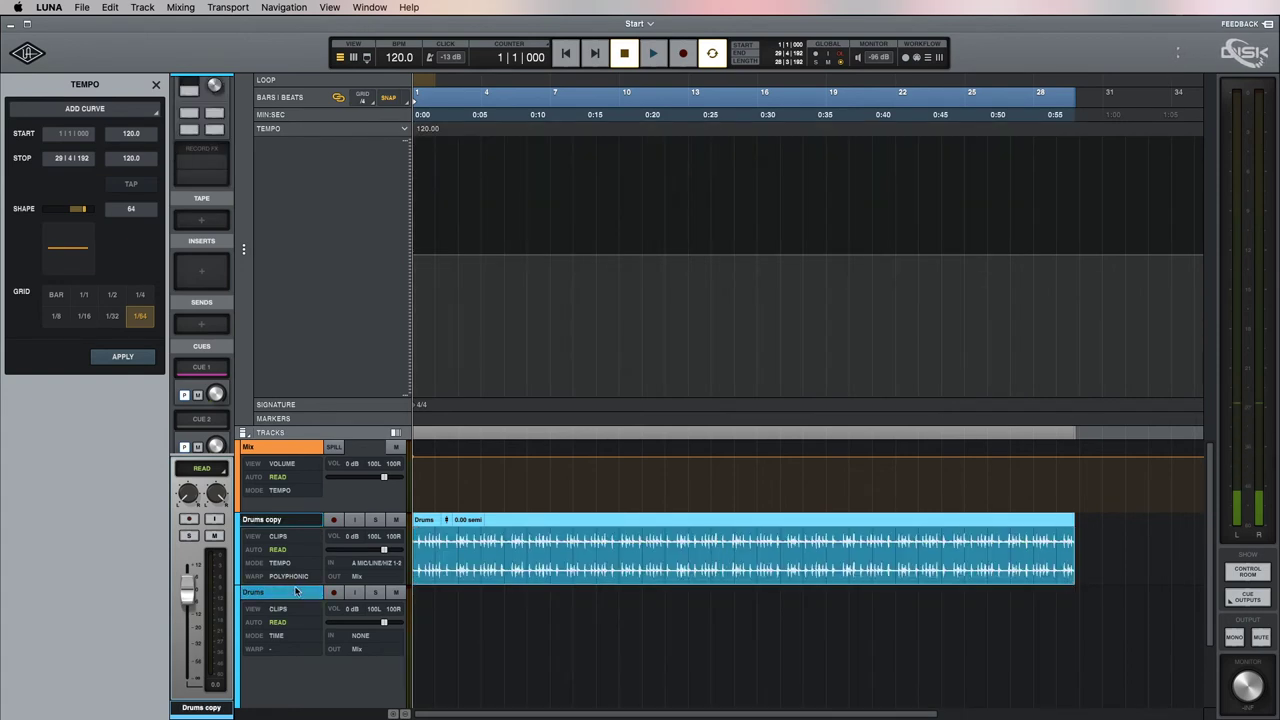
drag(523, 521, 511, 608)
click(300, 527)
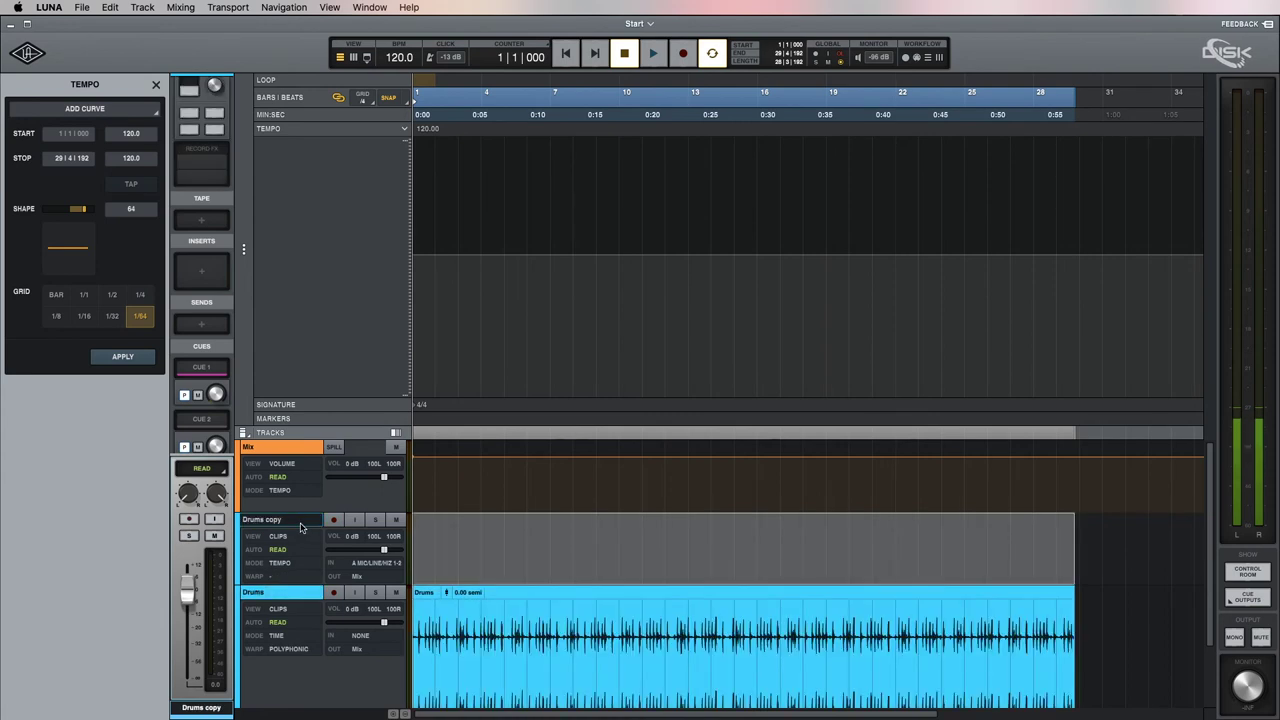
right_click(287, 524)
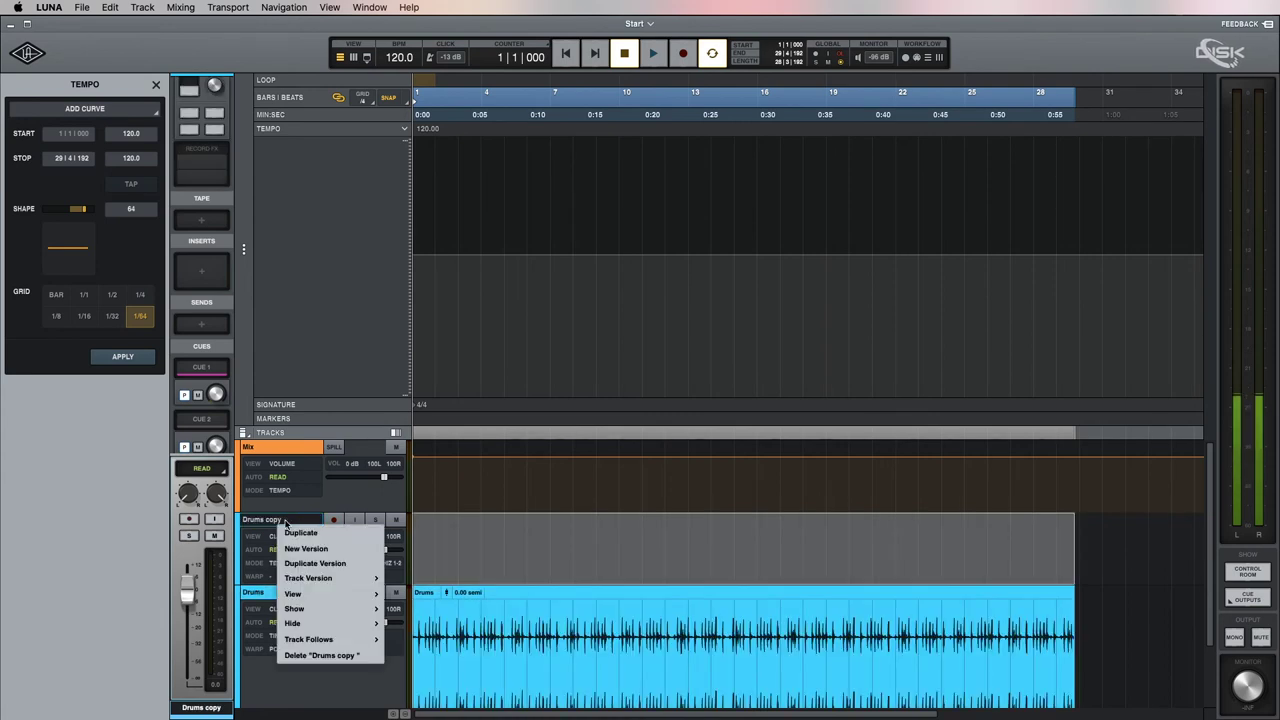
click(309, 656)
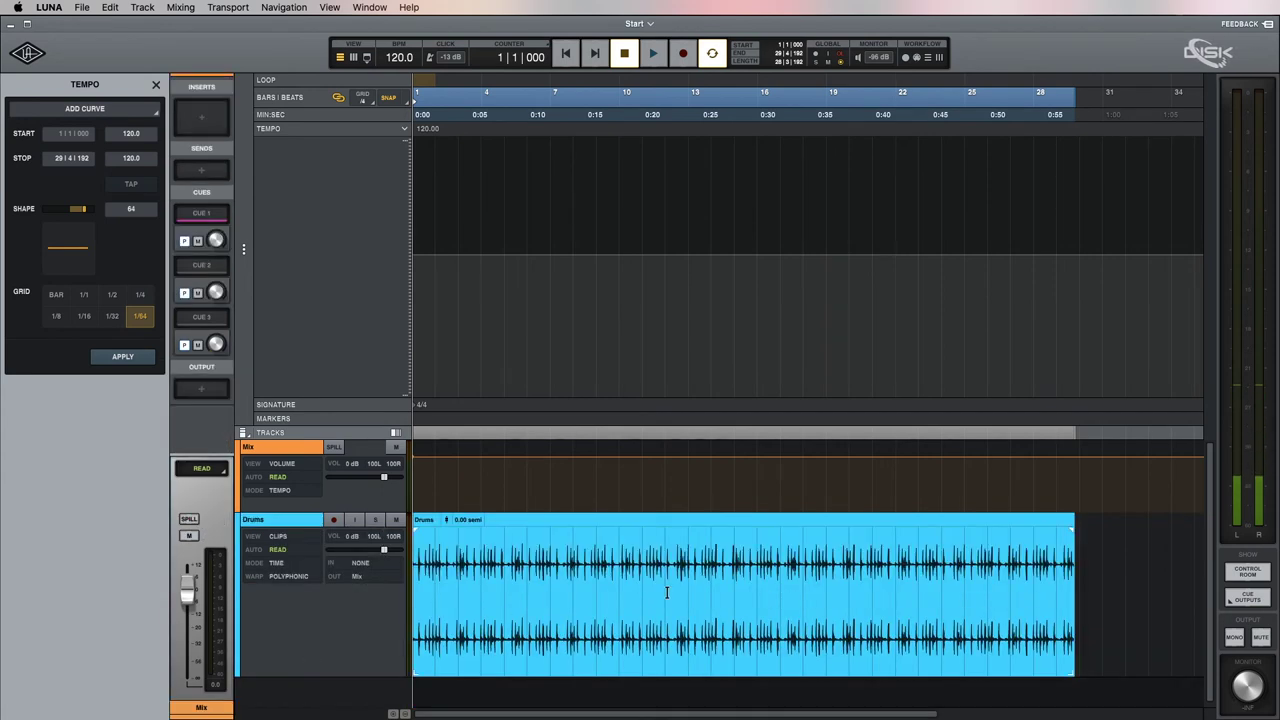
- Play the drum clip briefly from 17|1|000 at the session's 120 BPM tempo
click(778, 549)
key(space)
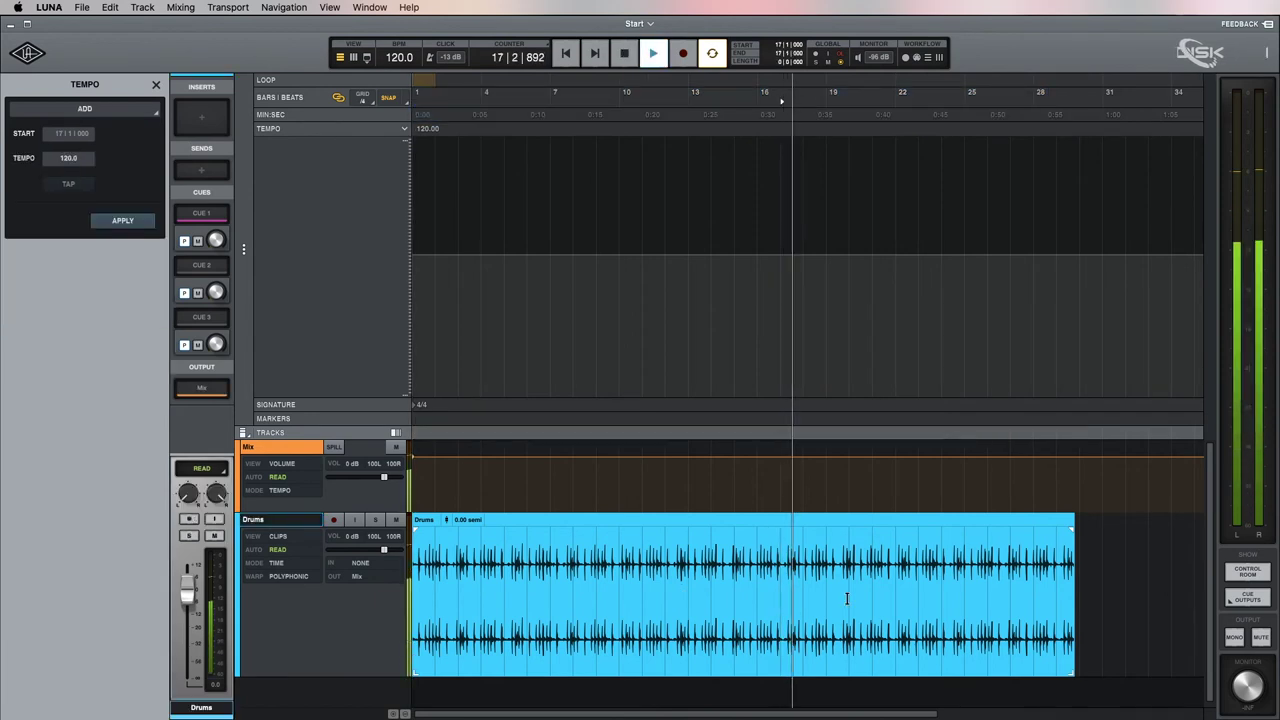
key(space)
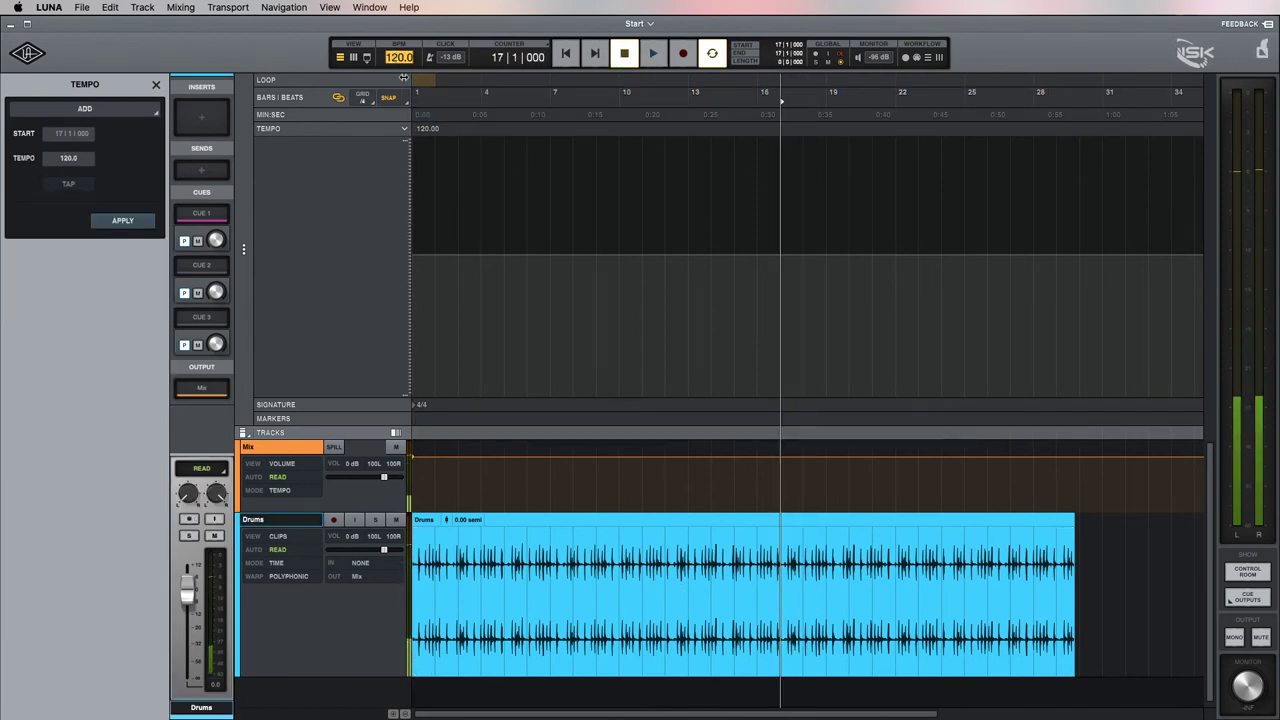
- Set the session tempo to 100 BPM and play the drum clip again from 17|1|000
text(100)
key(Return)
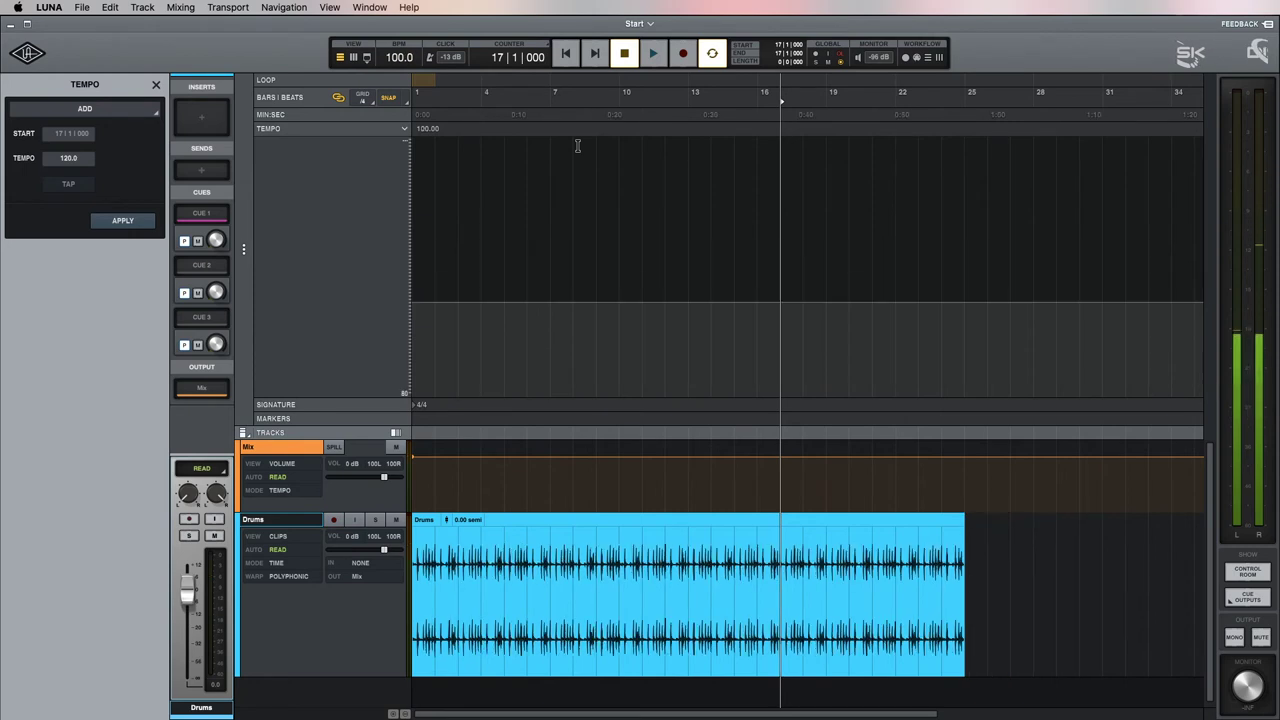
key(space)
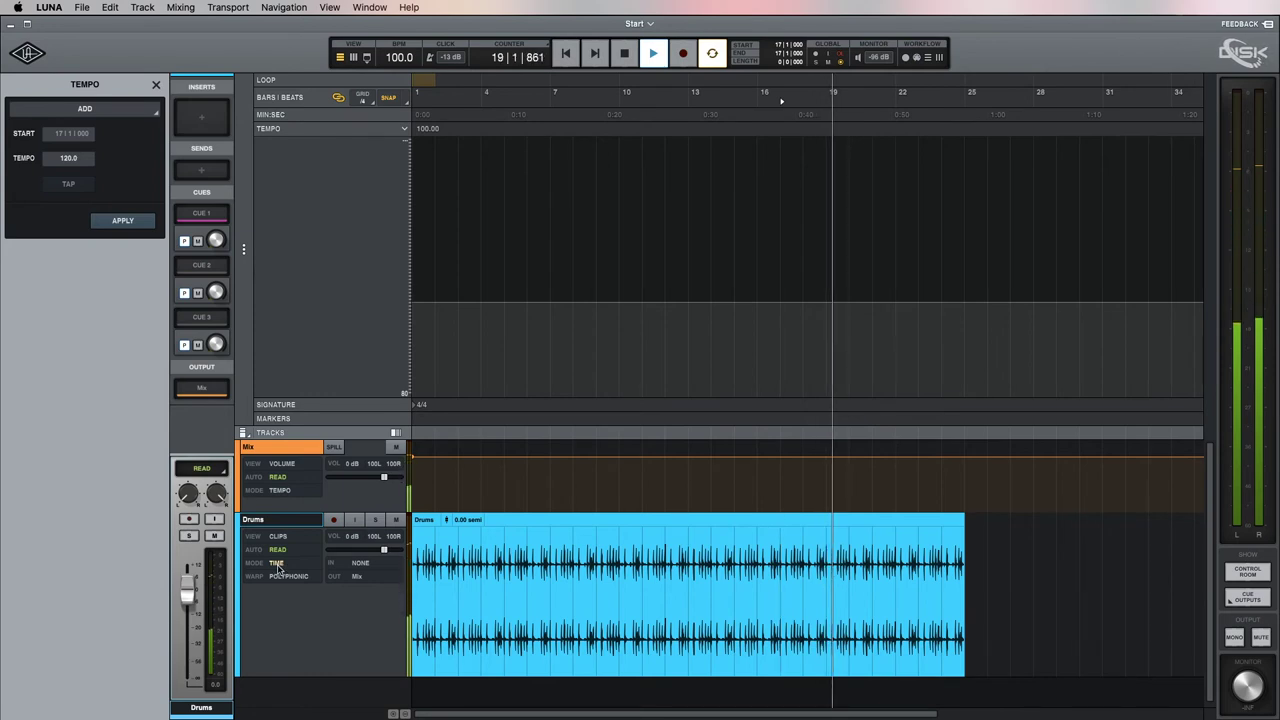
key(space)
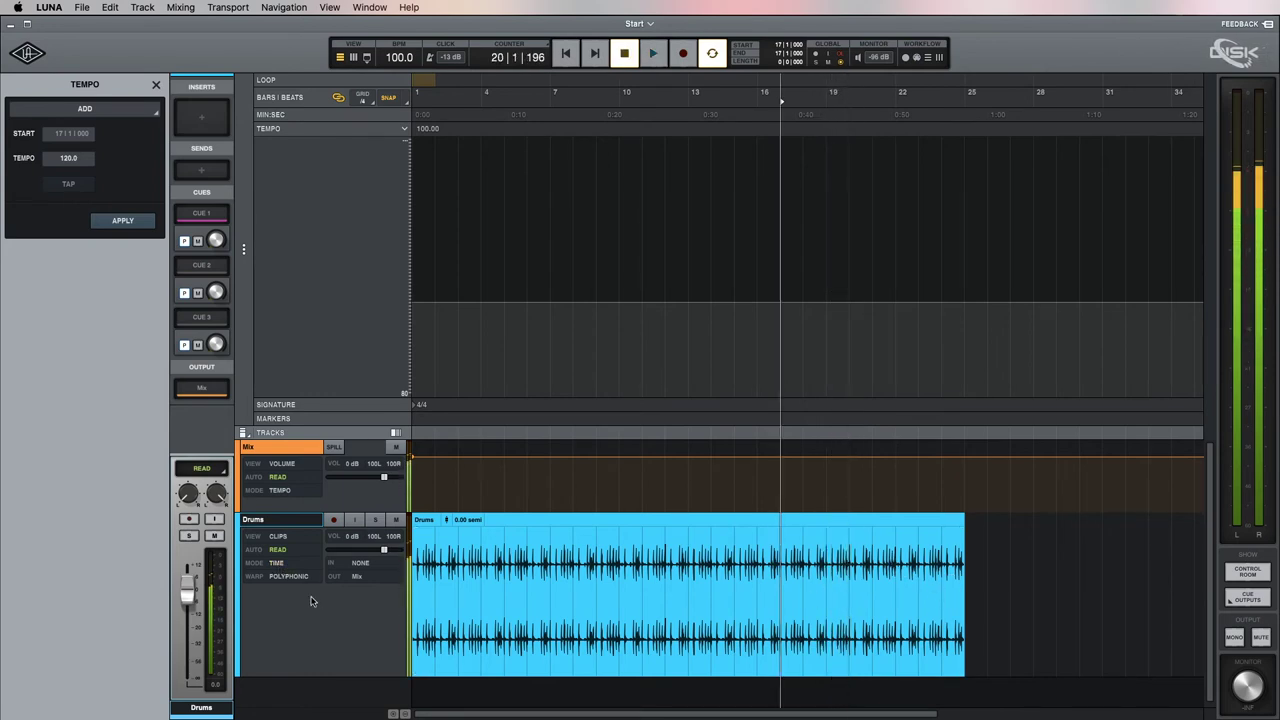
- Set the Drums track's follow mode to Tempo and apply a tempo curve down to 70 with shape 44 from 22|1|000 to 25|1|000
click(278, 563)
click(283, 577)
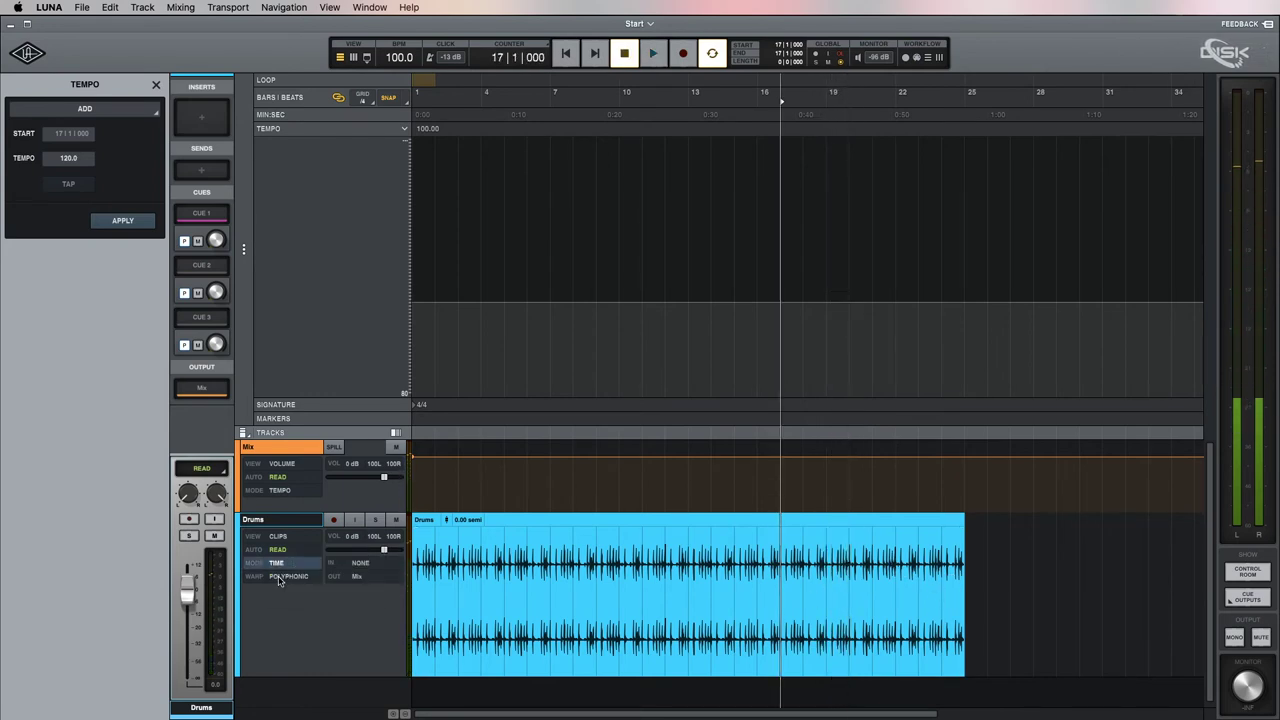
drag(897, 310, 962, 323)
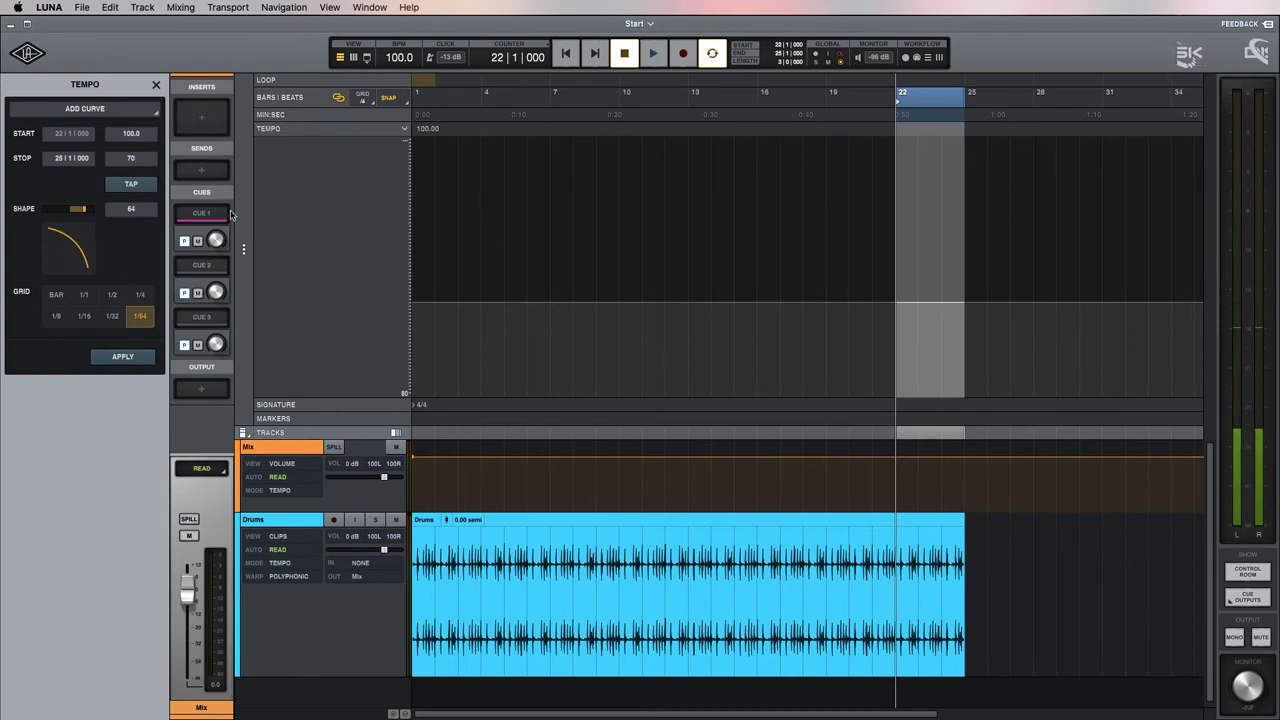
drag(90, 209, 81, 213)
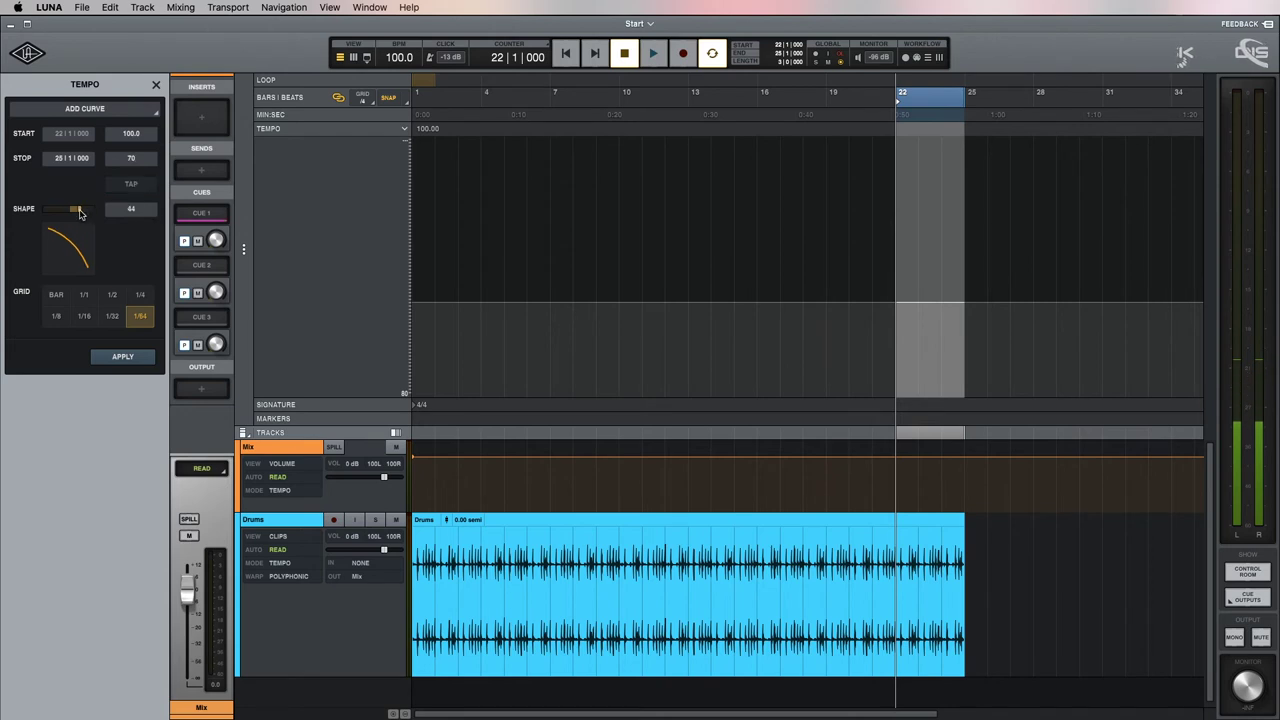
click(137, 358)
- Play the drum clip from 21|2|000 through the tempo curve and undo the last edit
click(876, 332)
key(space)
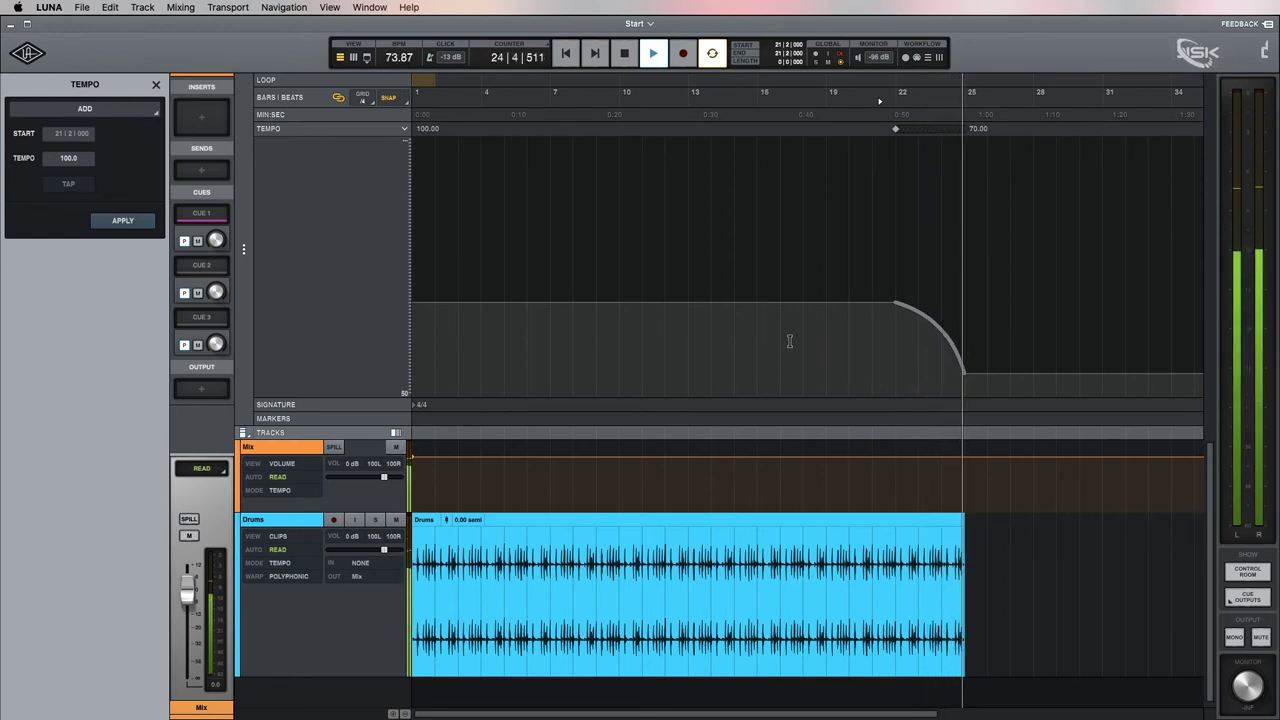
key(space)
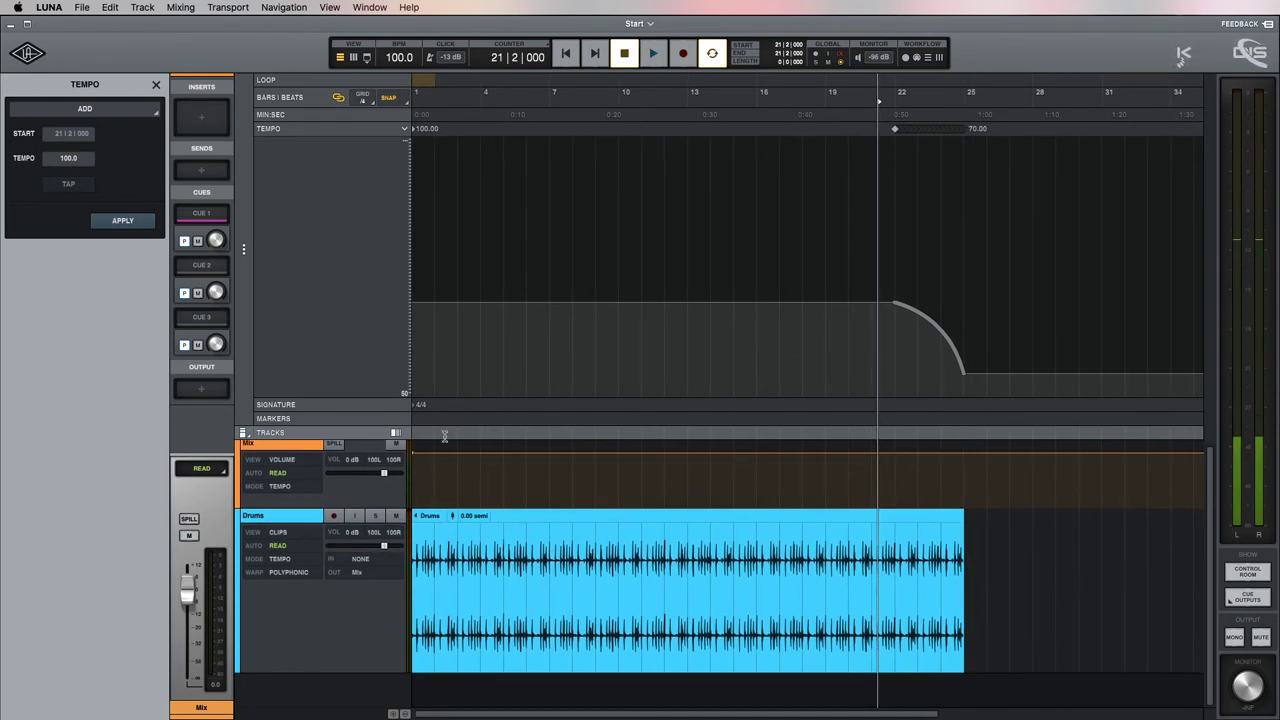
key(super+z)
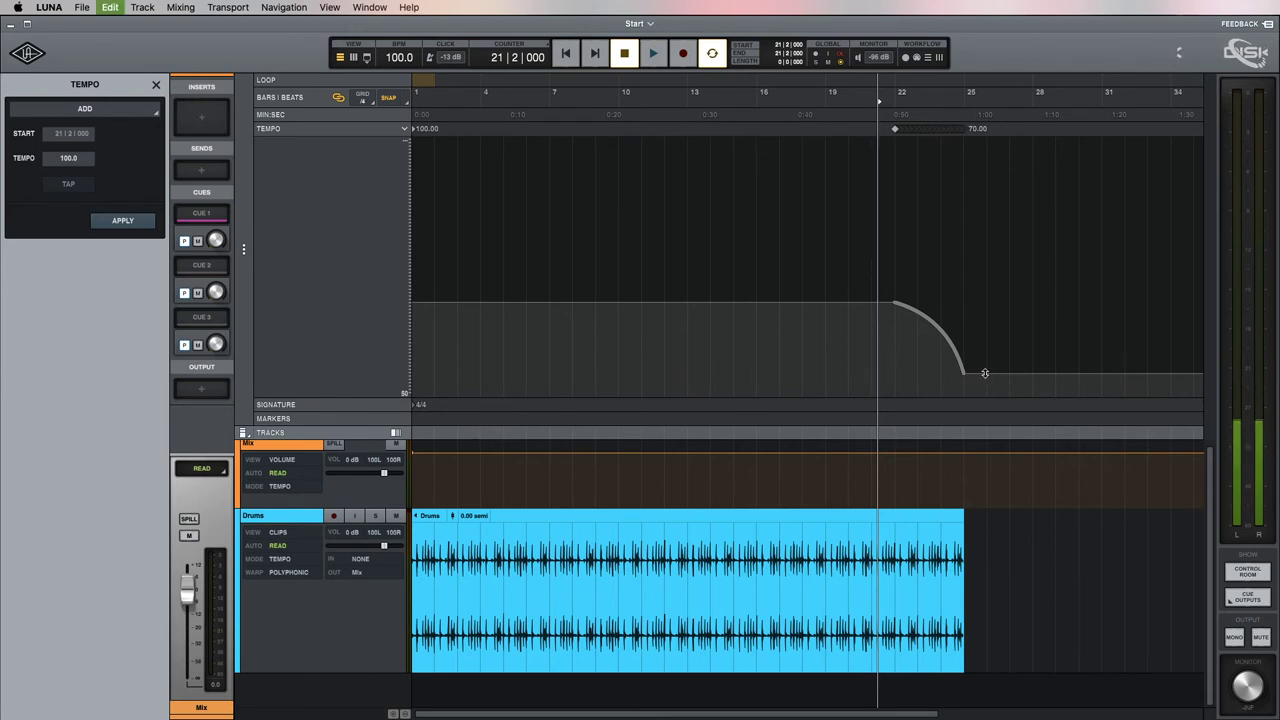
- Undo the tempo edits back to a constant 120 BPM and close the tempo editing views
key(super+z)
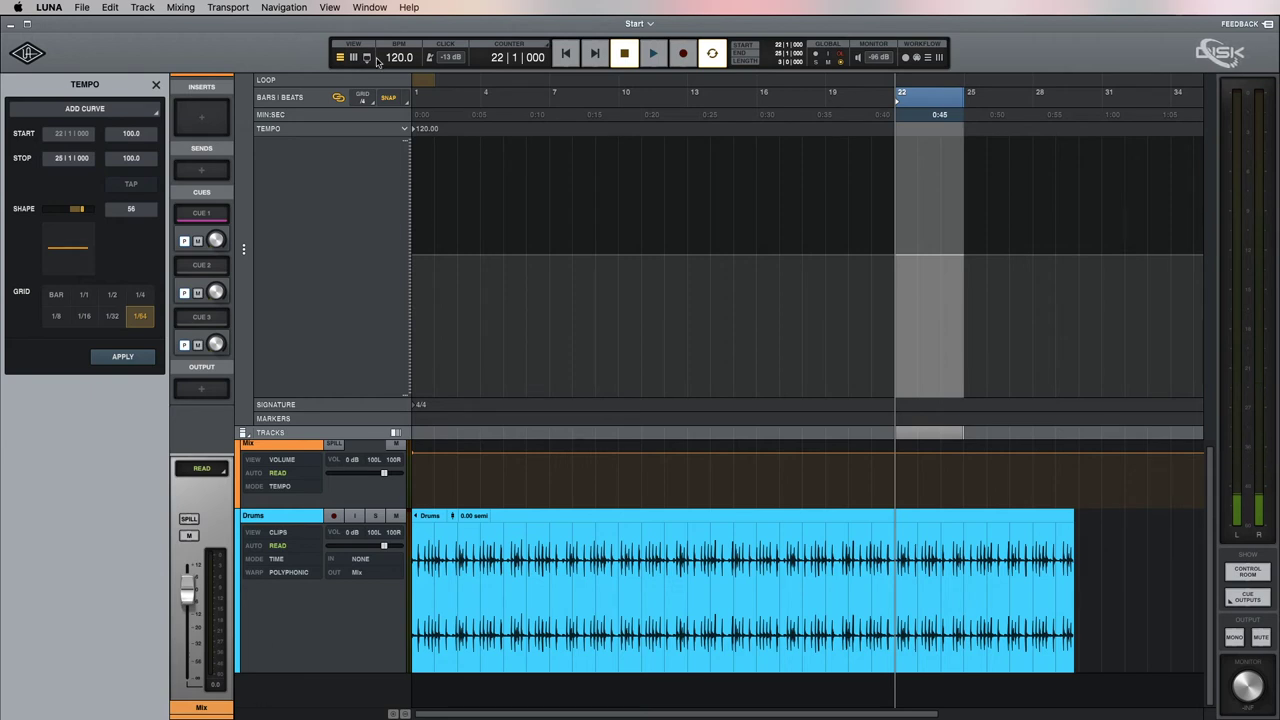
click(671, 314)
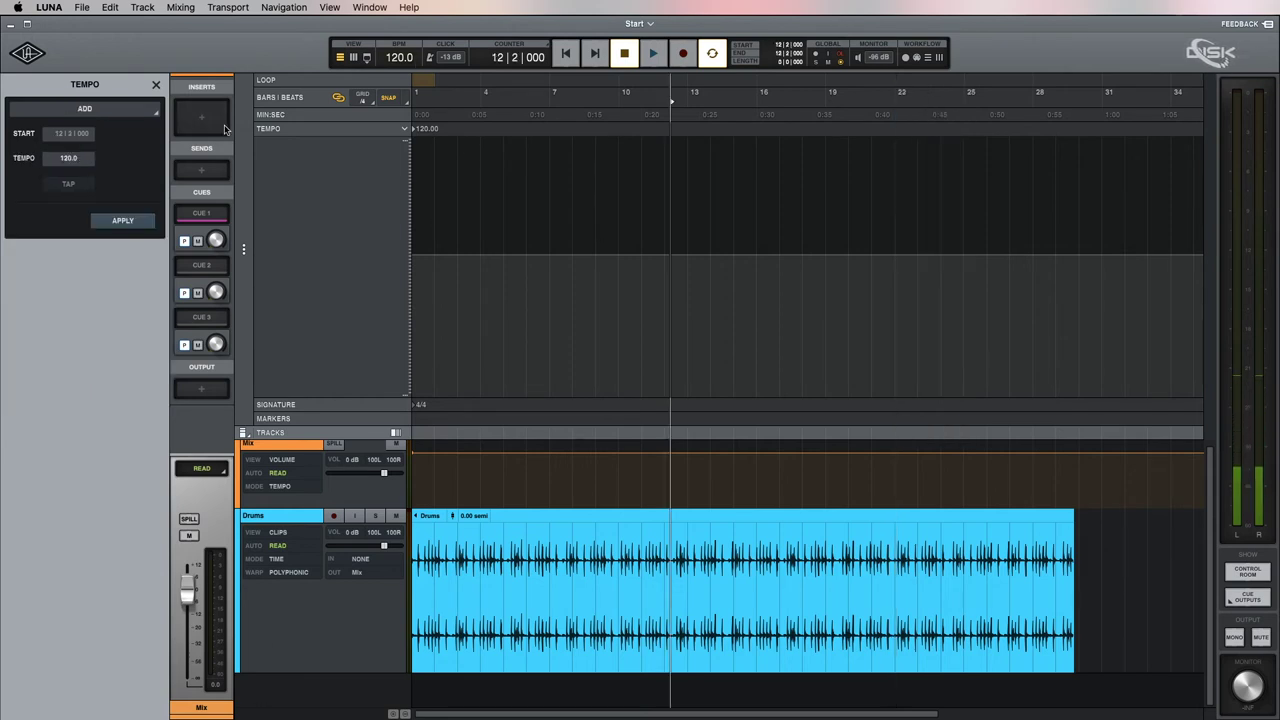
key(Escape)
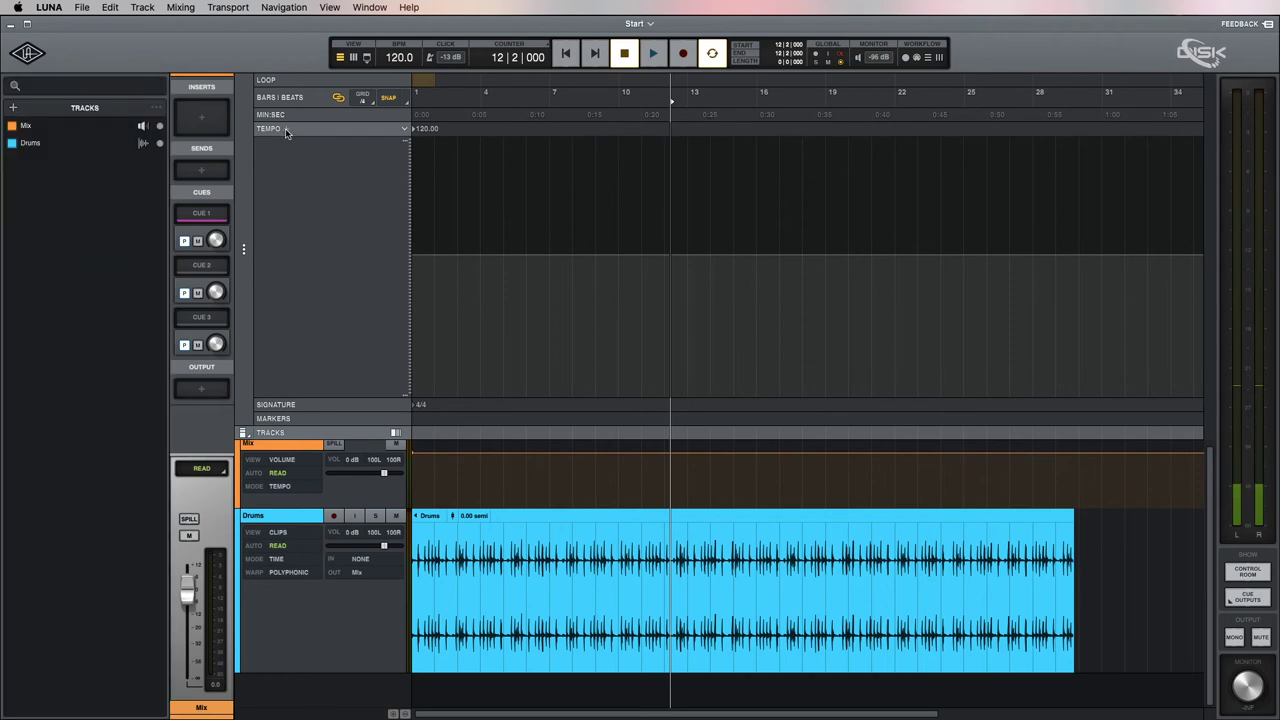
click(404, 130)
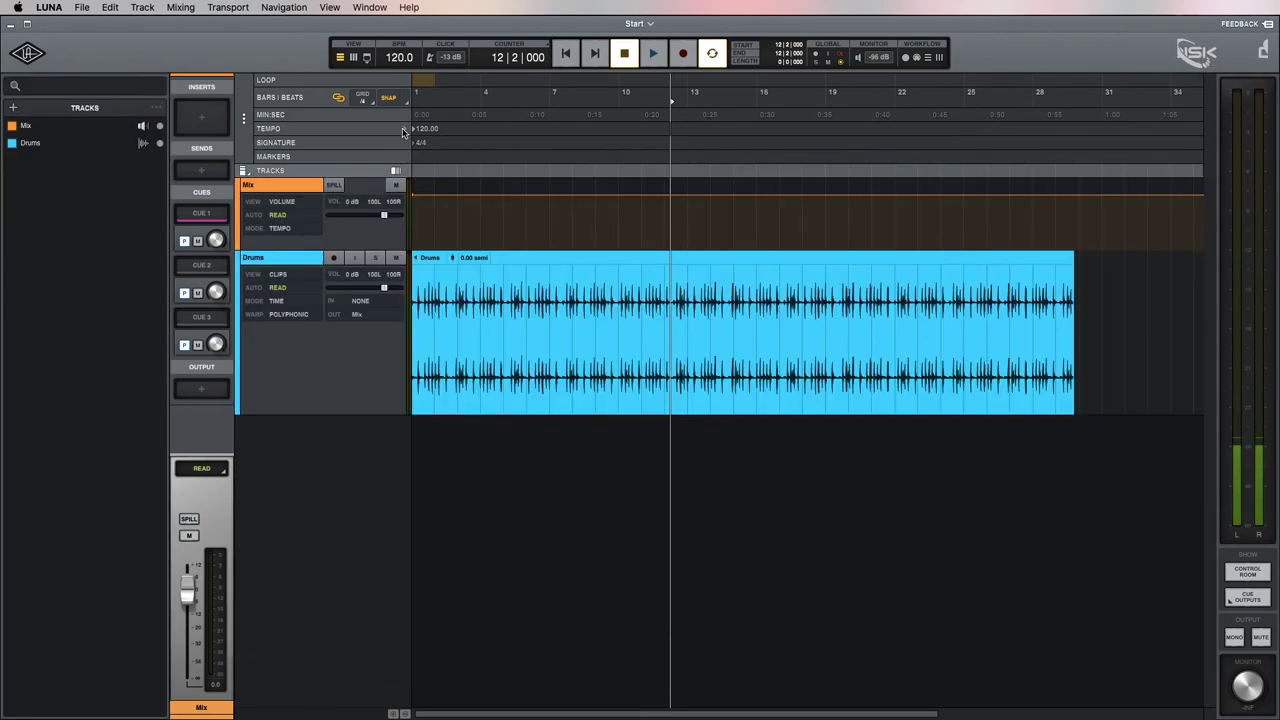
- Examine the warp algorithms available for the Drums track
click(287, 316)
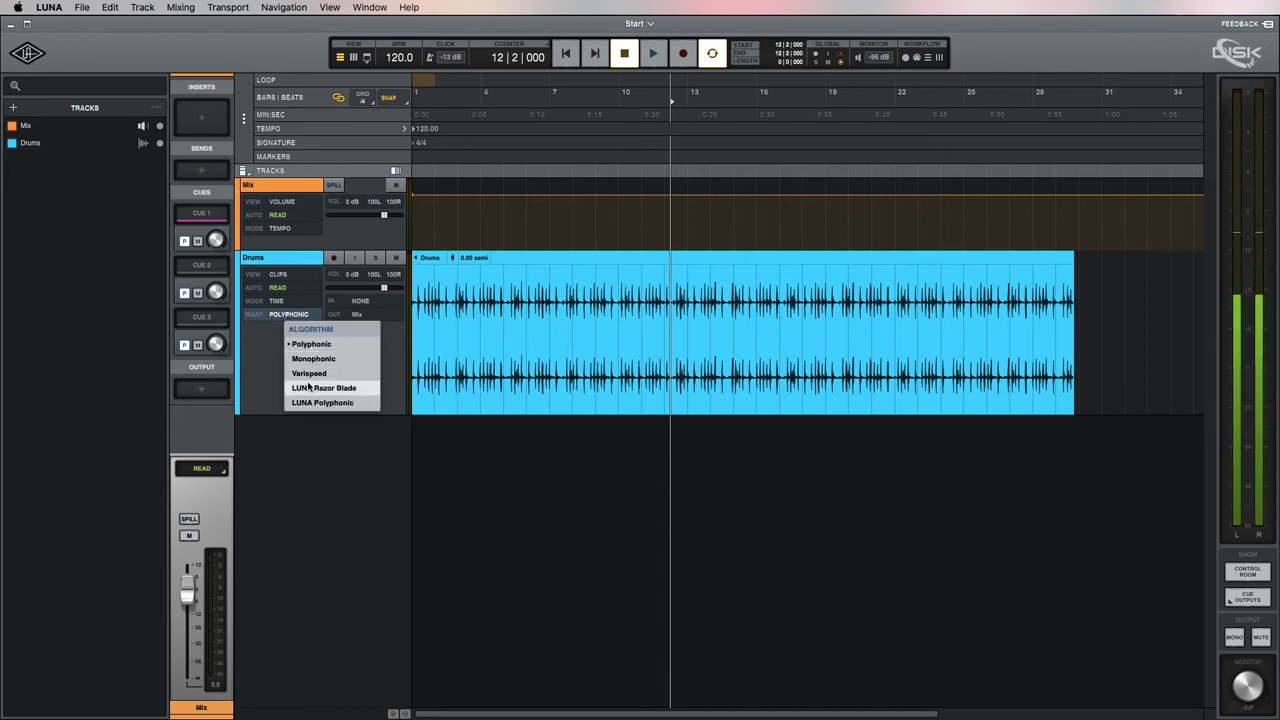
click(260, 347)
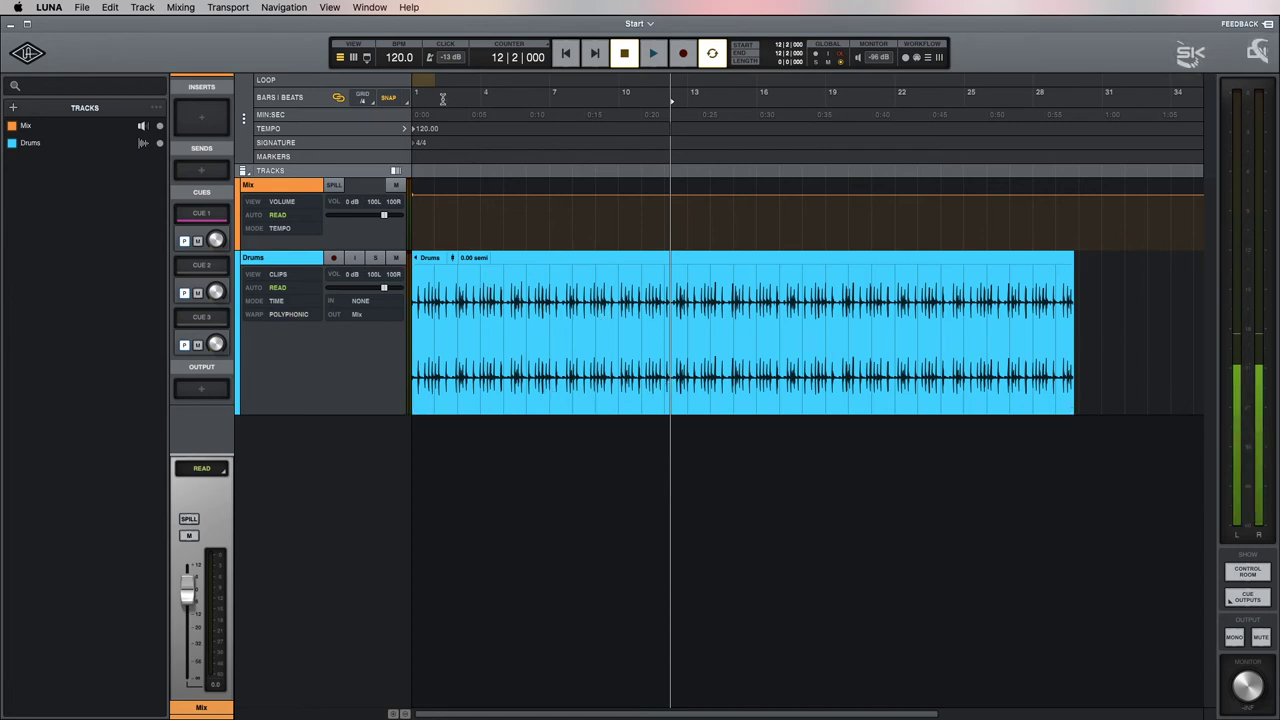
- Select the Drums clip and set the session tempo to 105 BPM
click(564, 258)
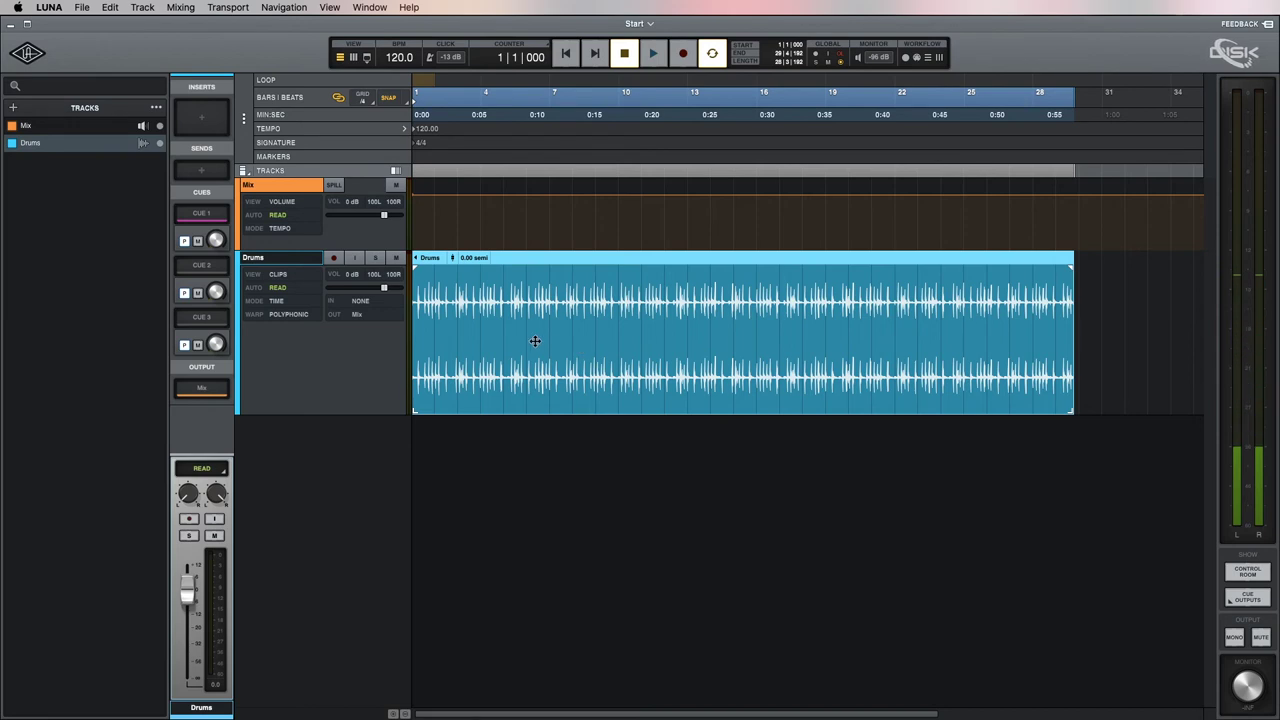
click(403, 59)
text(105)
key(Return)
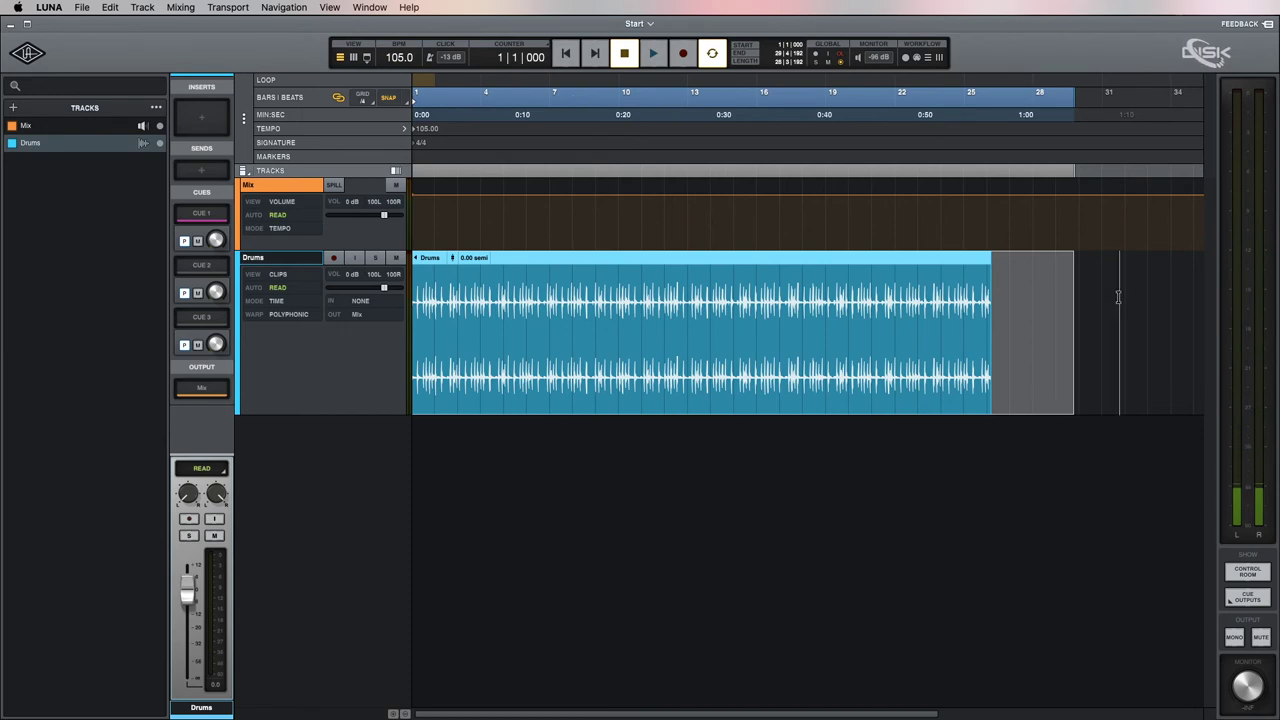
- Play the first bars of the Drums clip from the session start, with individual hits distinguishable
click(424, 297)
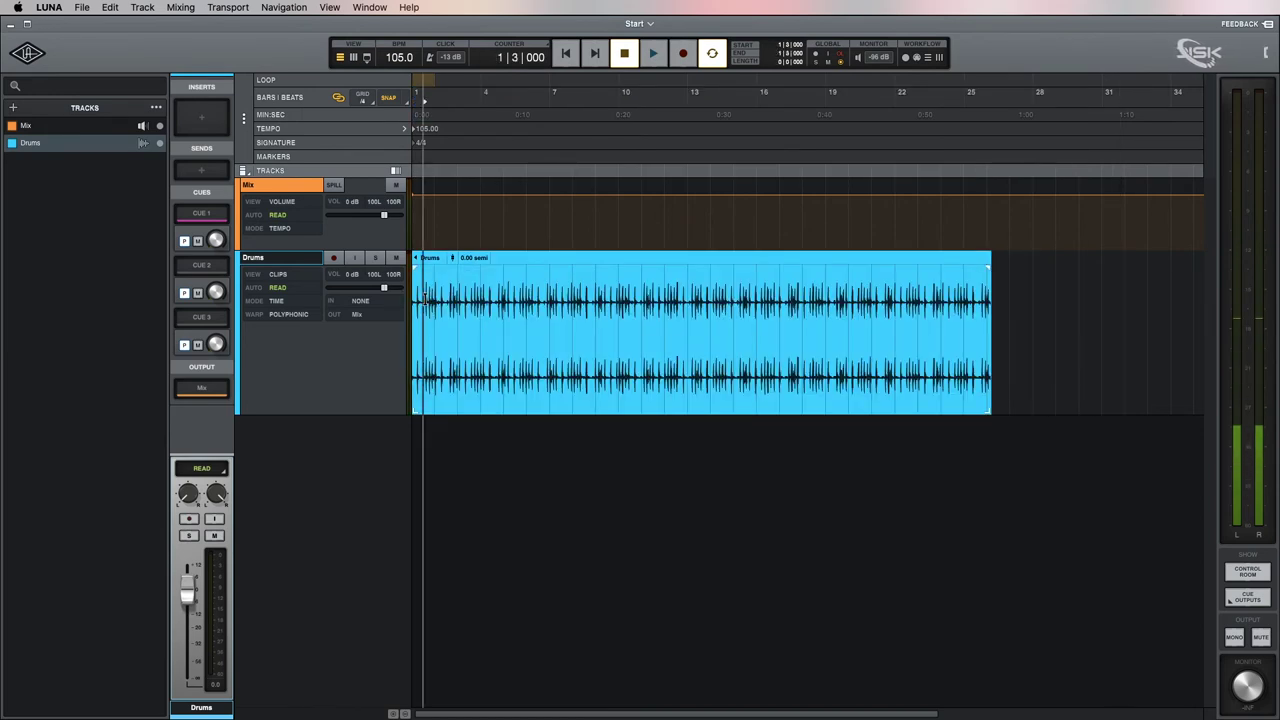
key(super+bracketright)
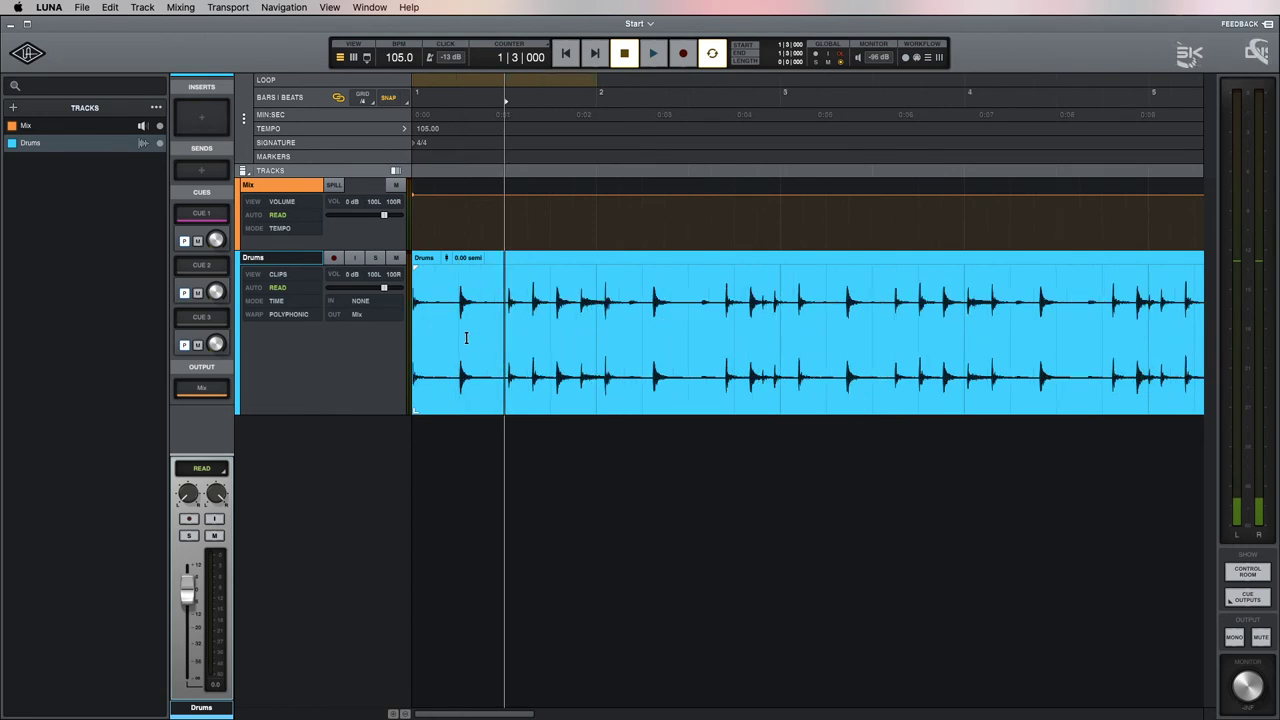
key(Return)
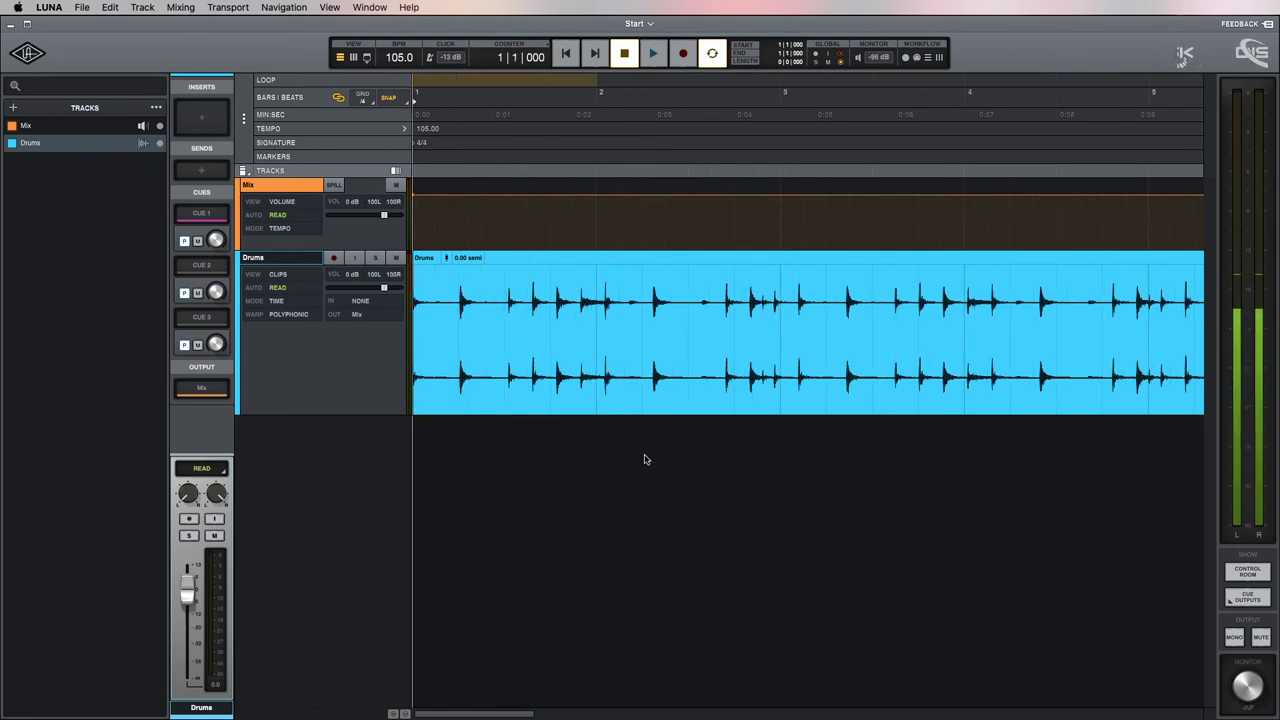
key(space)
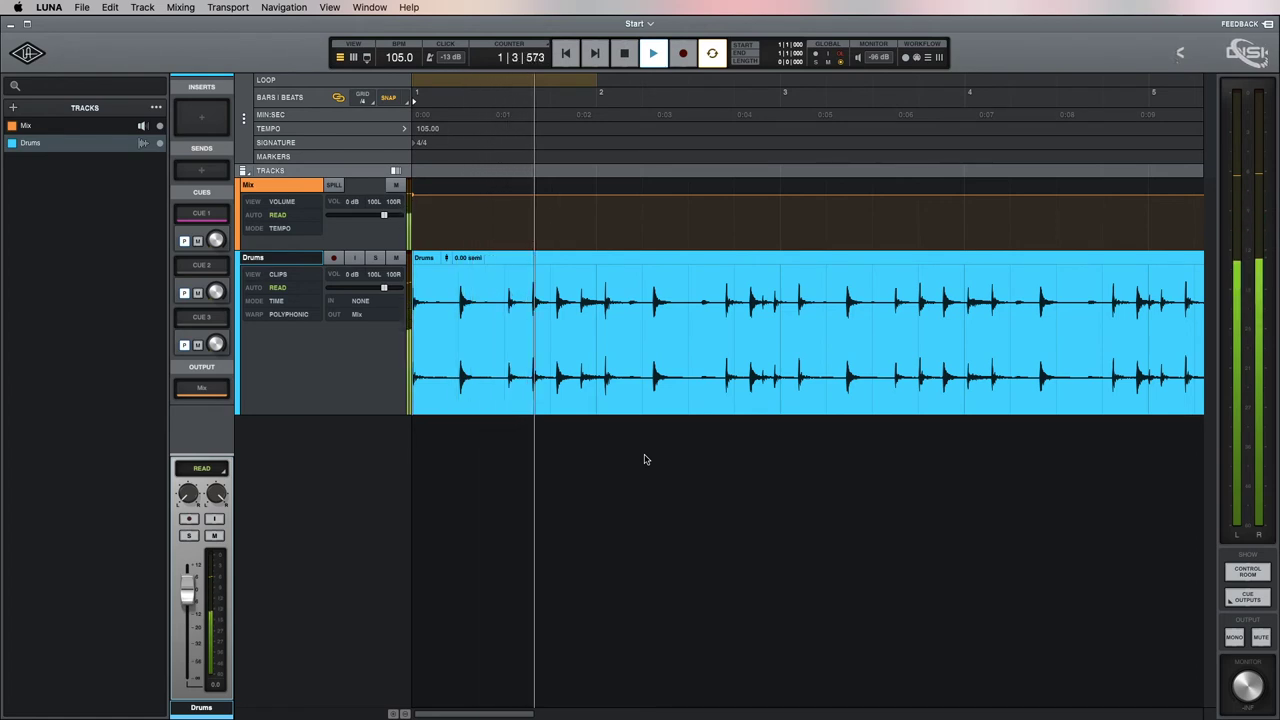
key(space)
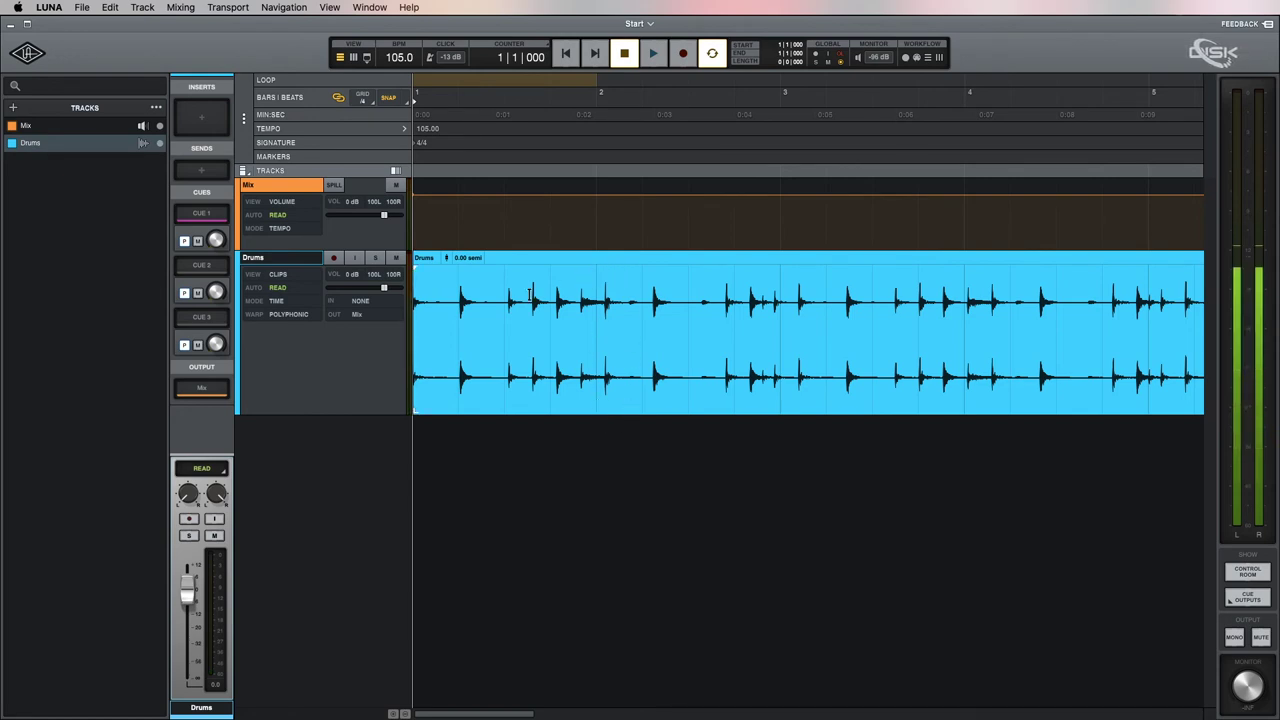
- Review the Drums track's warp algorithm choices and keep Polyphonic
click(272, 315)
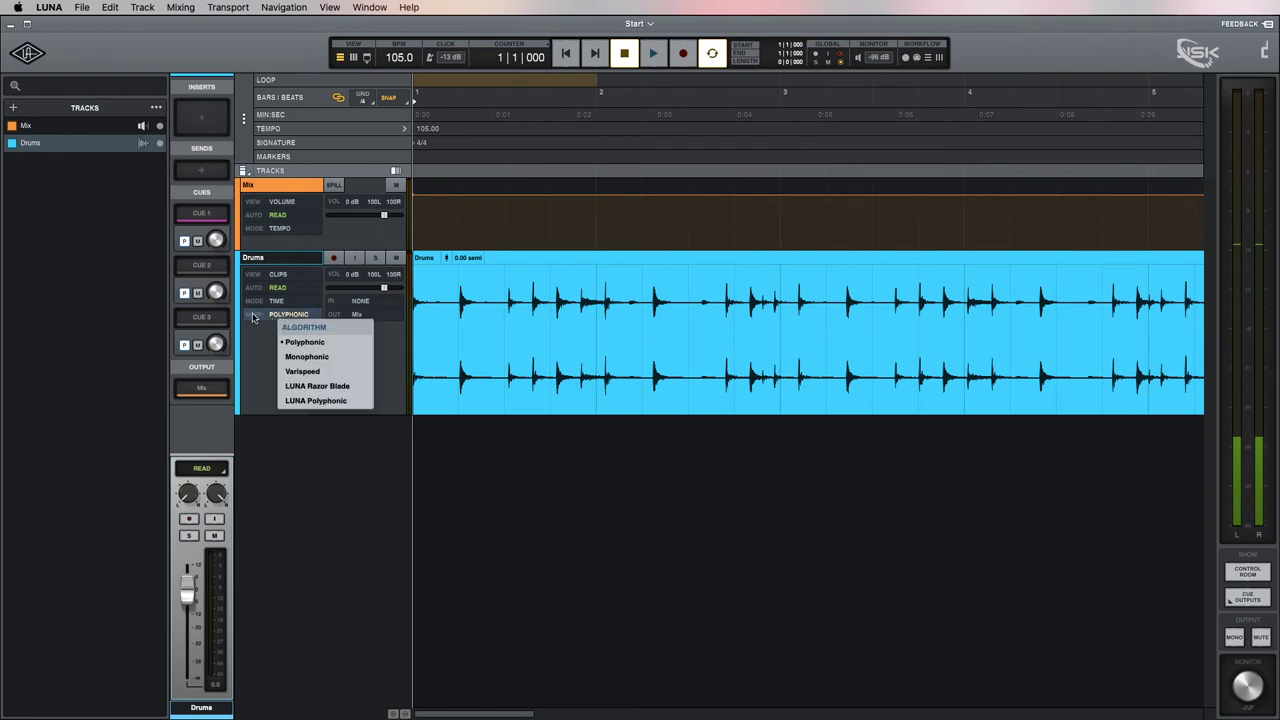
click(260, 335)
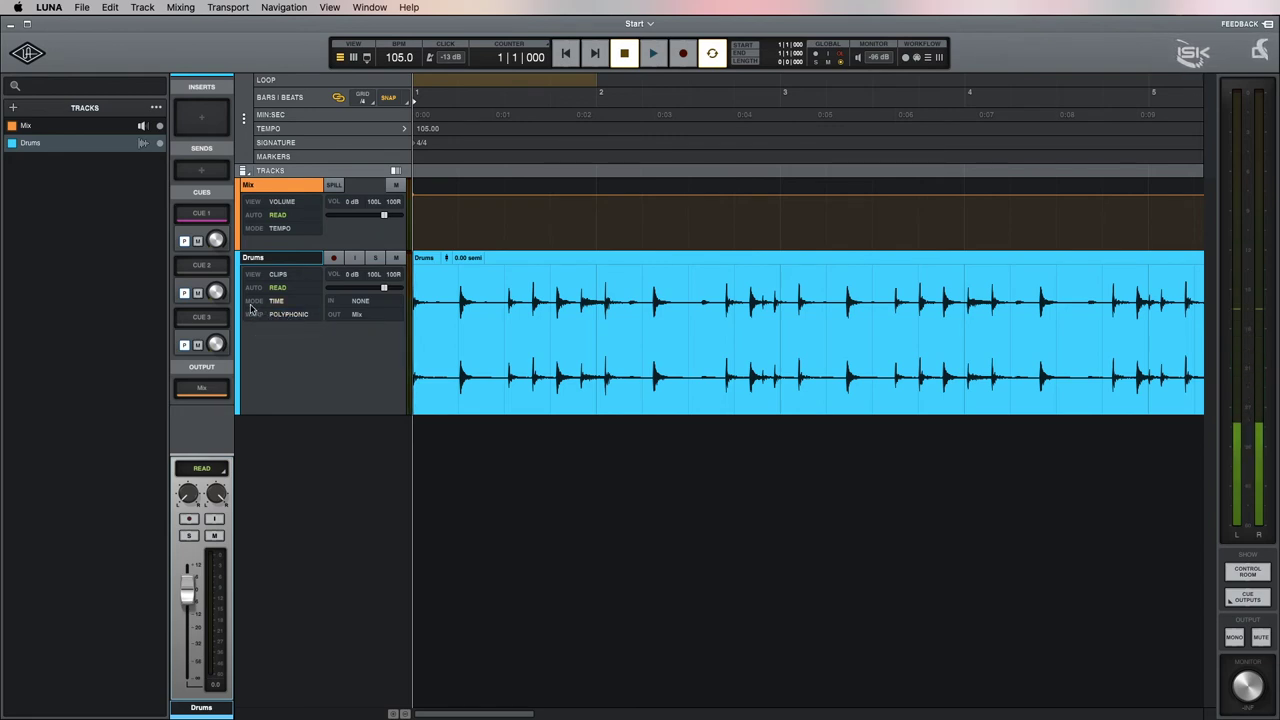
click(282, 316)
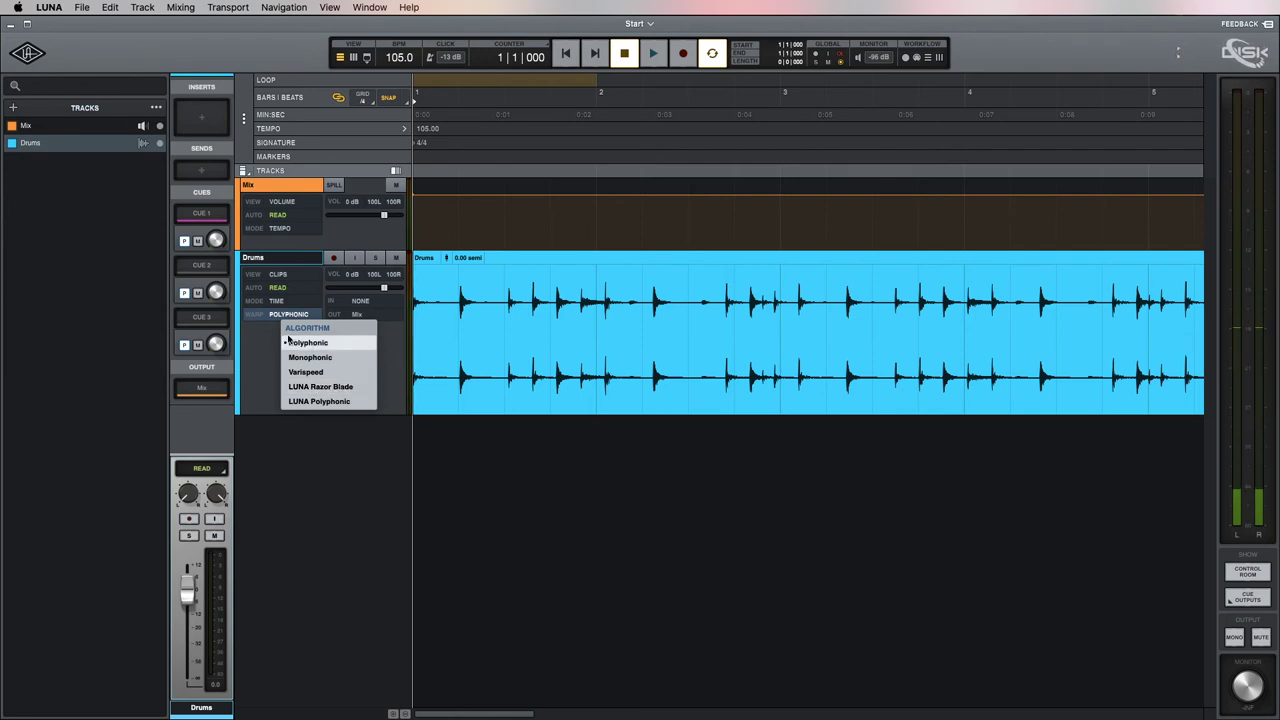
click(305, 343)
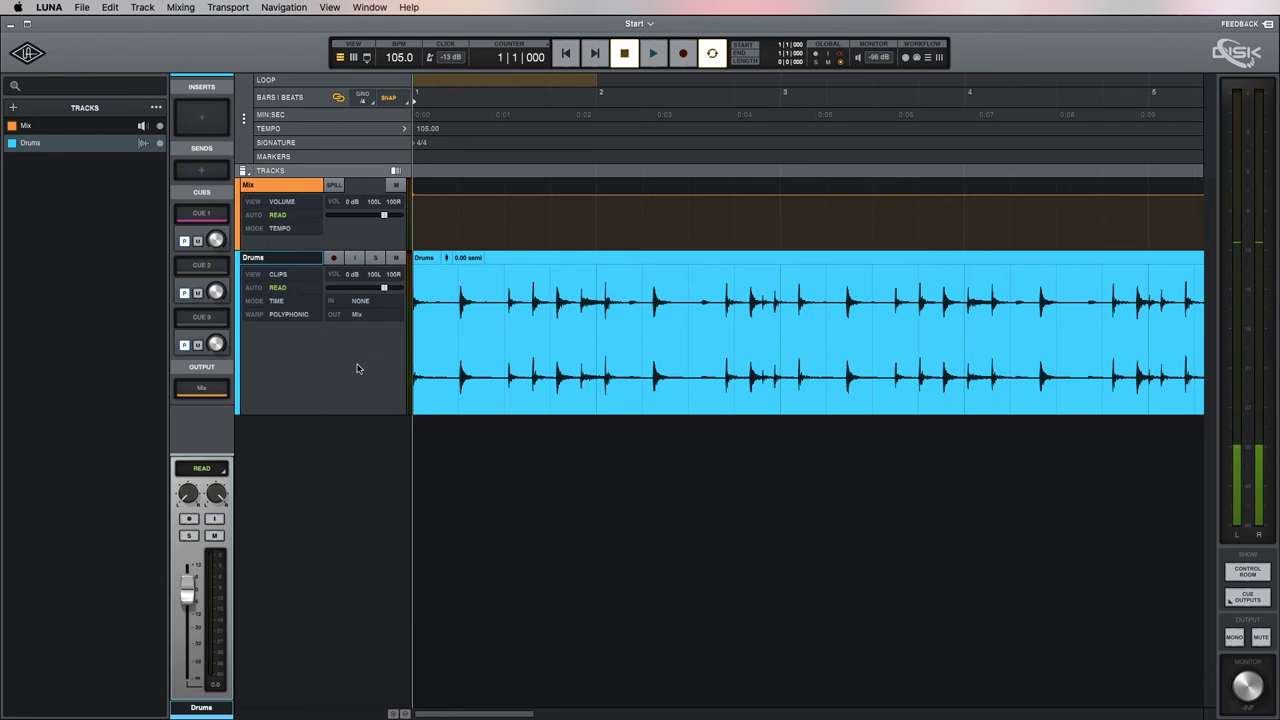
- Display the Drums track's warps and move the transient just after bar 2 onto the bar 2 line
click(270, 276)
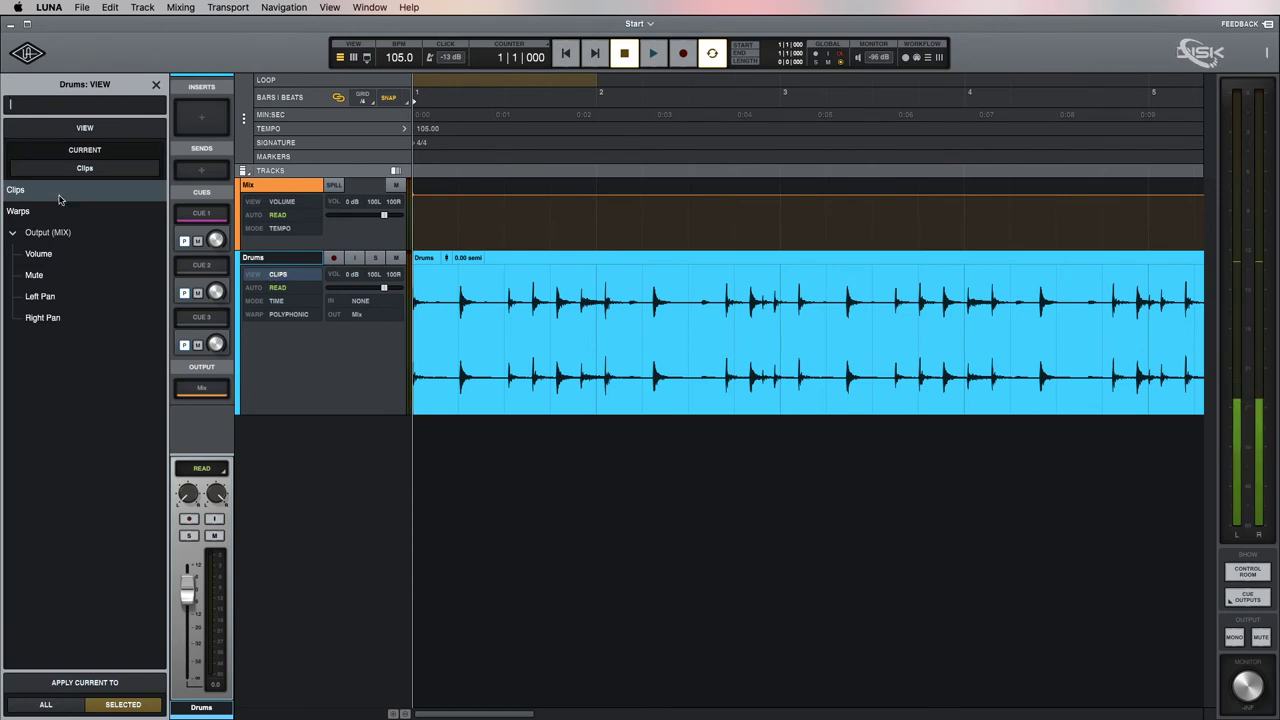
click(30, 211)
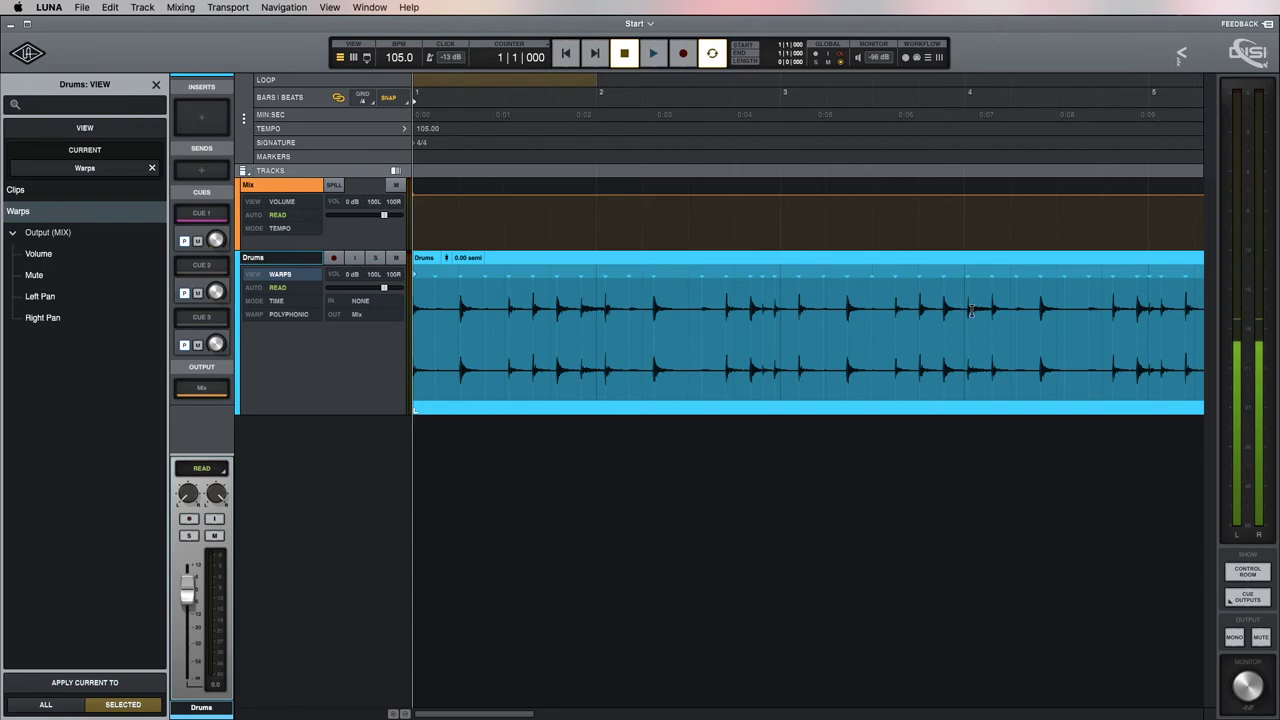
click(605, 274)
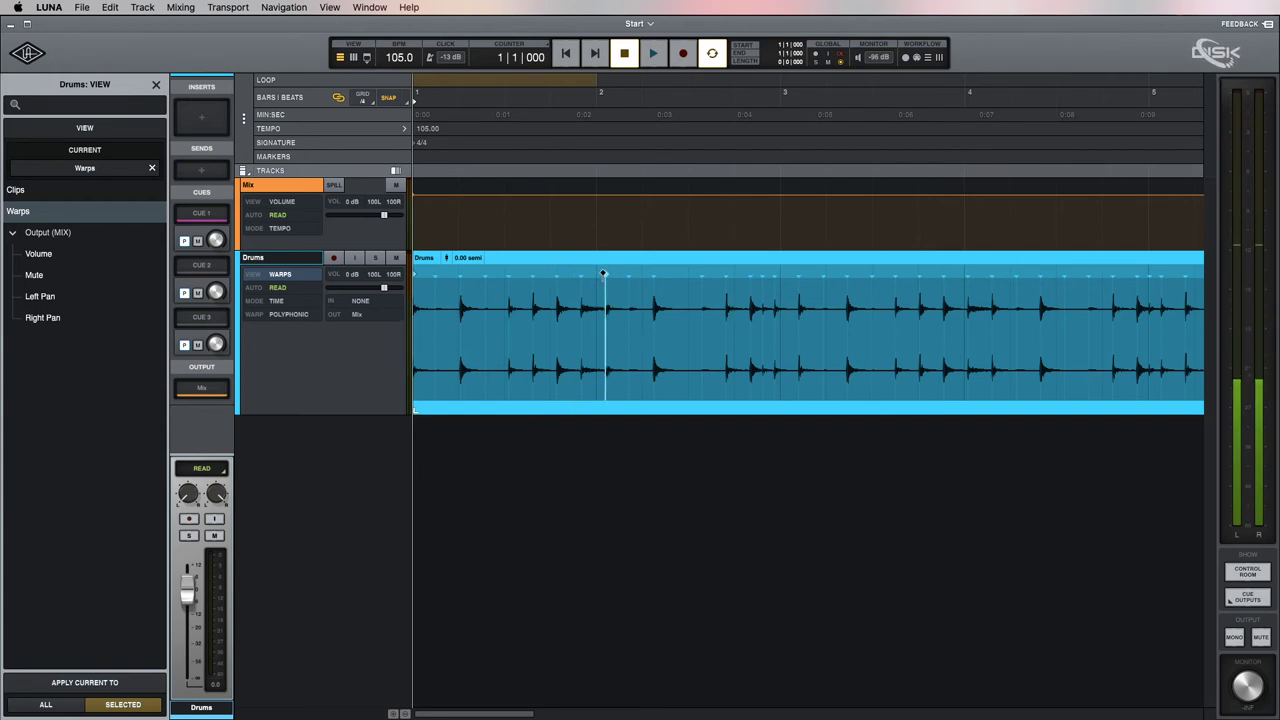
drag(605, 274, 598, 276)
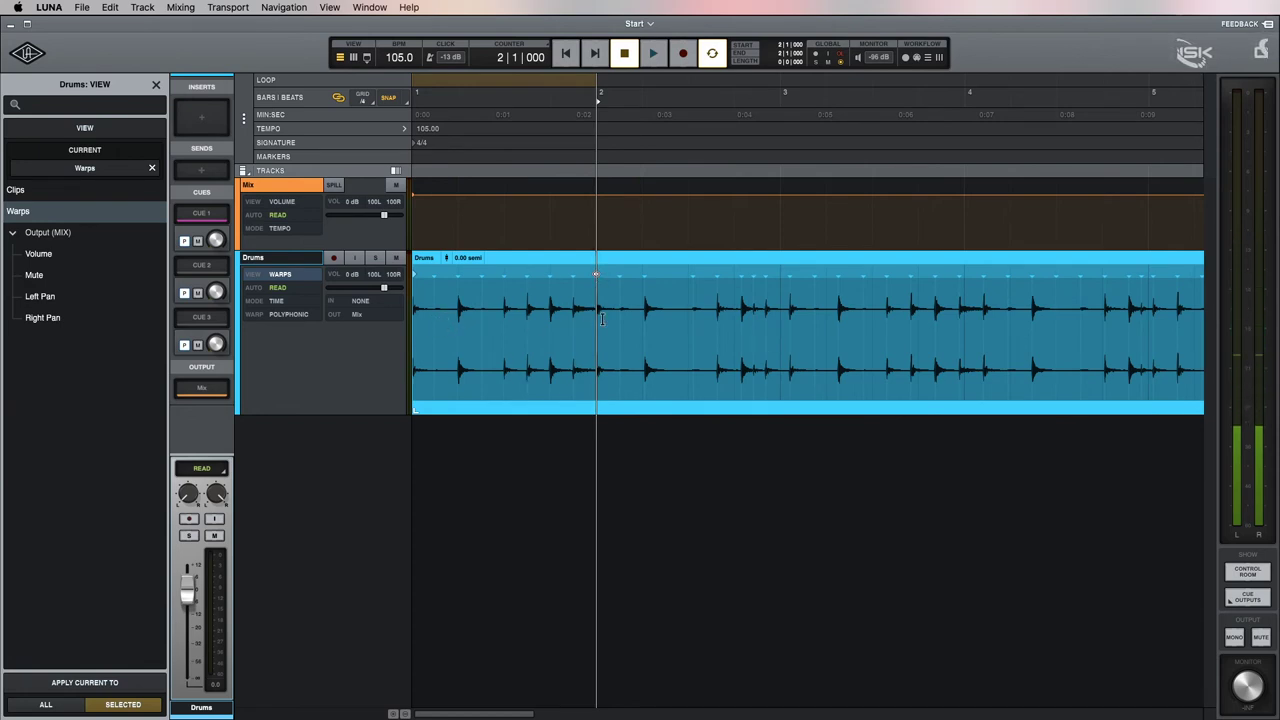
- Play the drums from the session start to check the timing around bar 2
key(Return)
key(space)
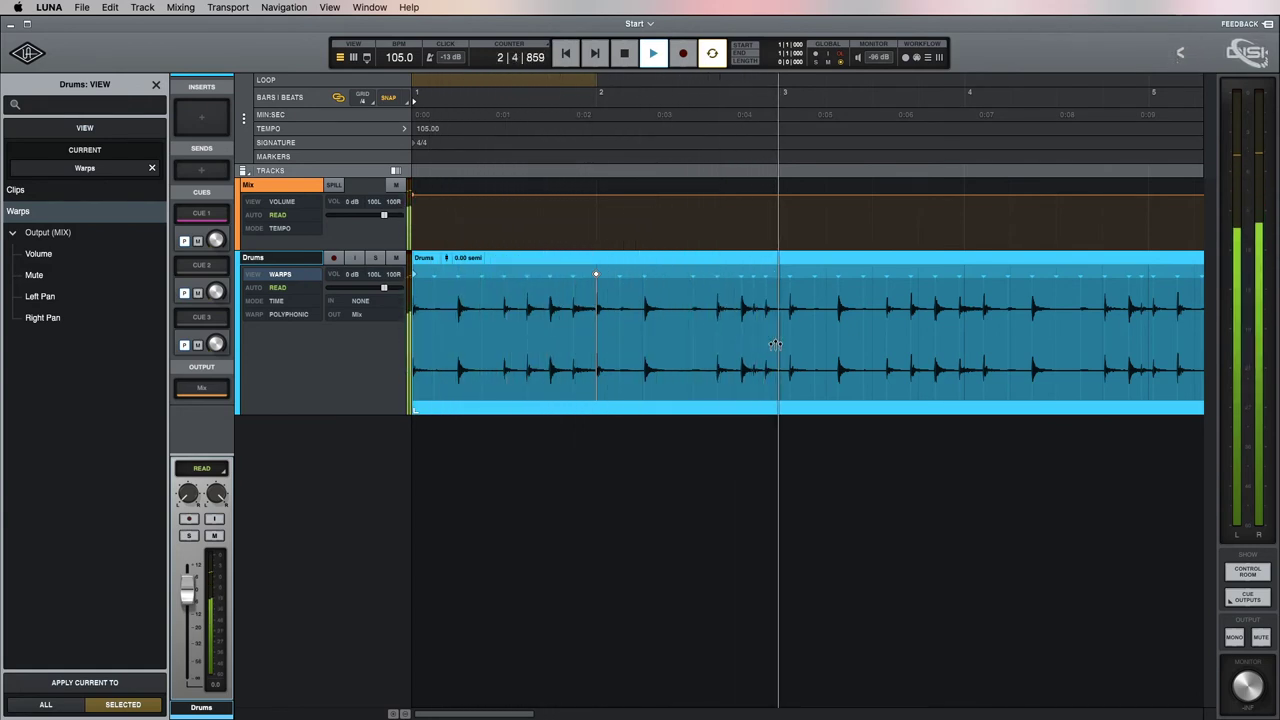
key(space)
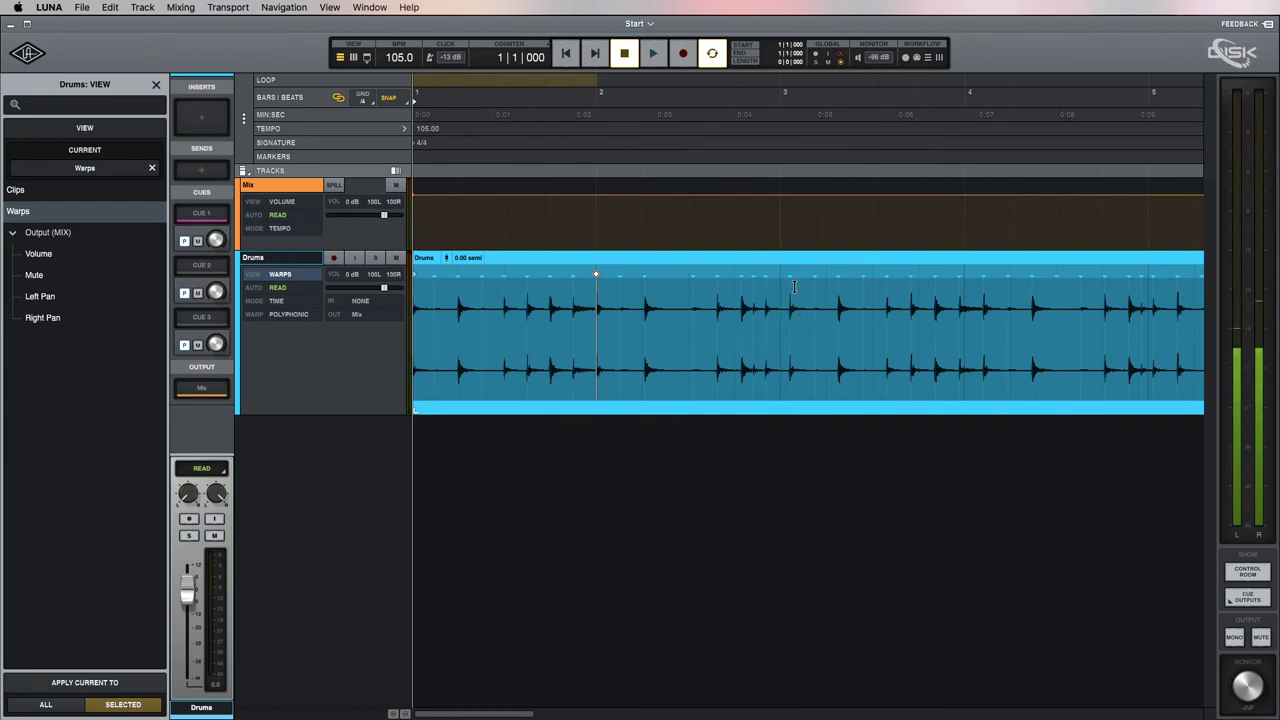
- Warp the transients just after bars 3 and 4 onto their bar lines, checking playback from the start in between
click(788, 313)
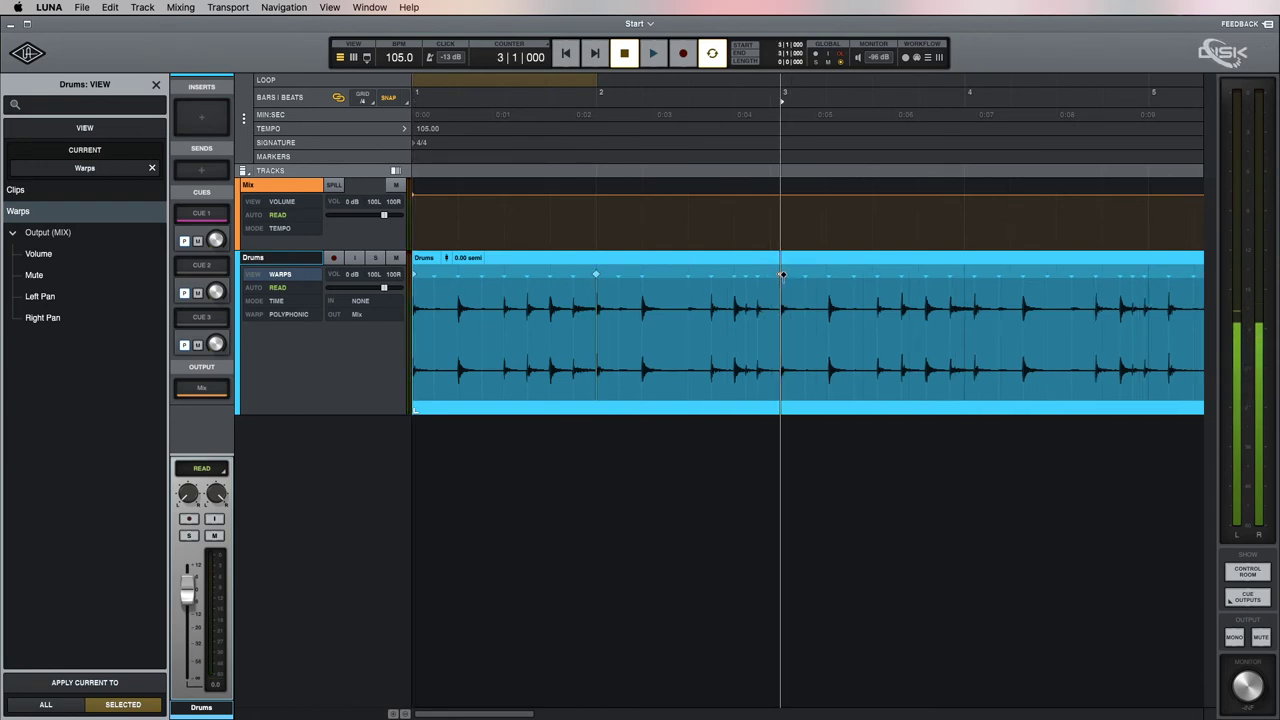
key(Return)
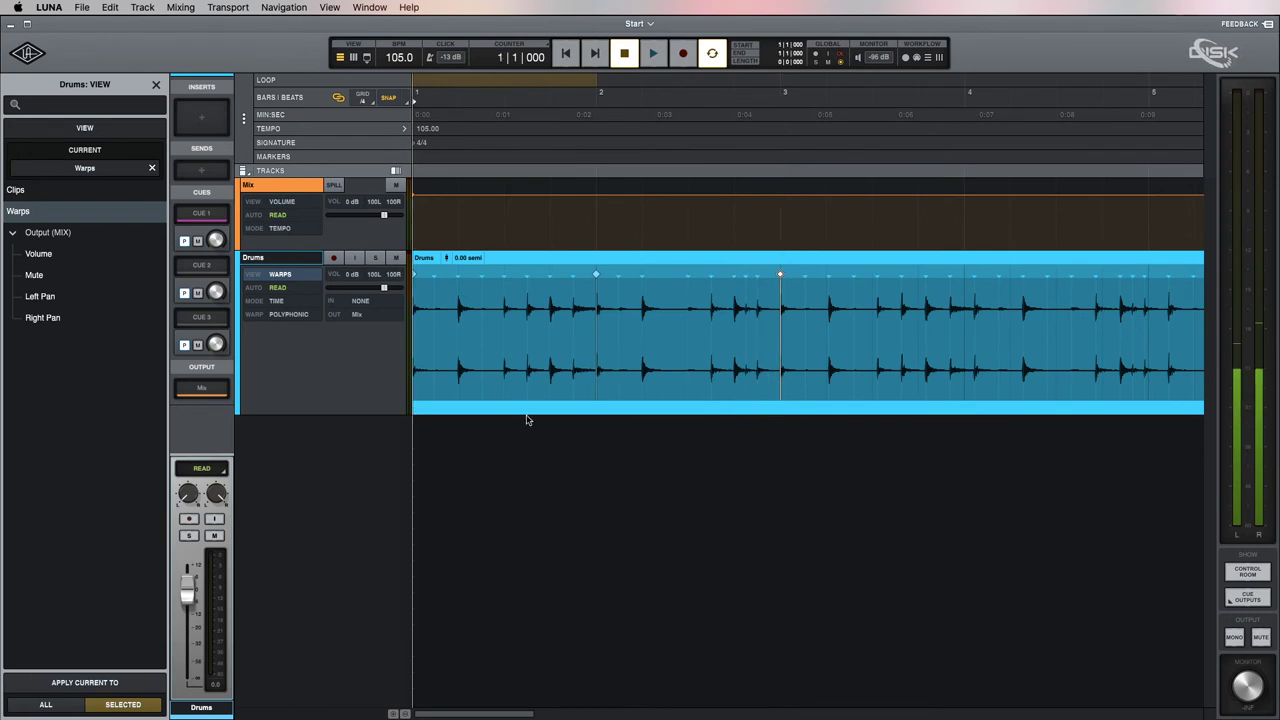
key(space)
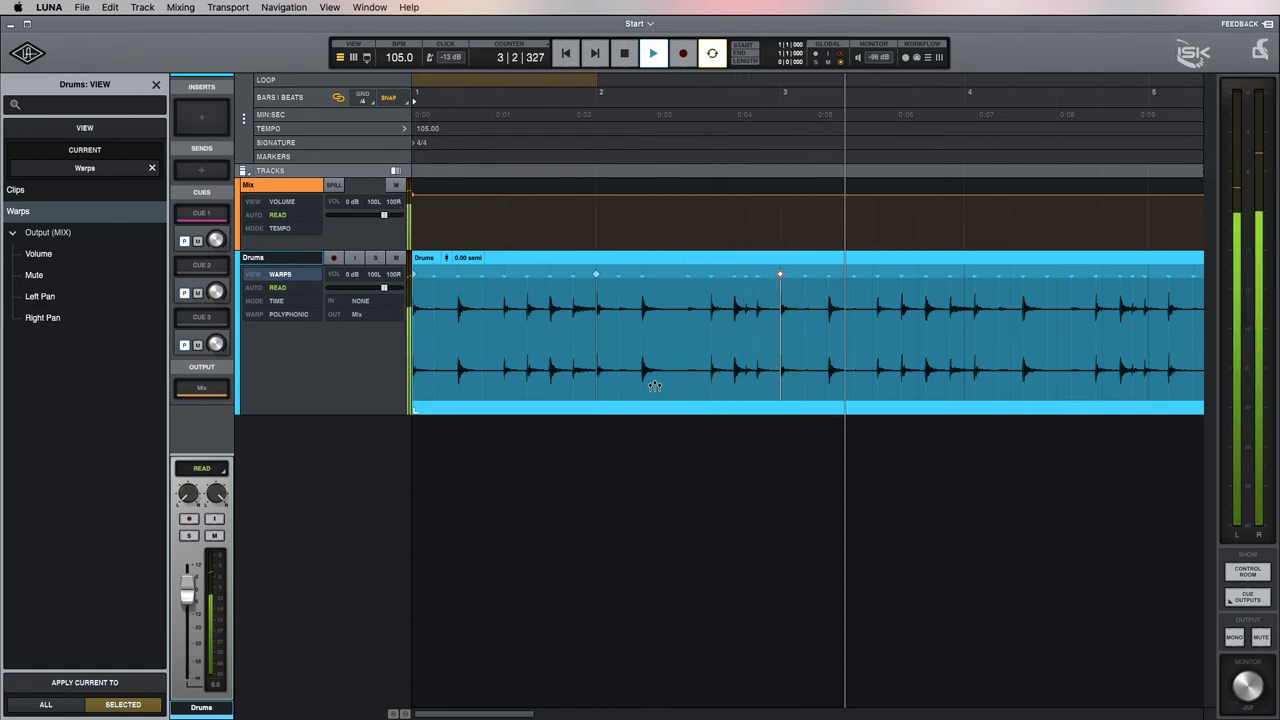
key(space)
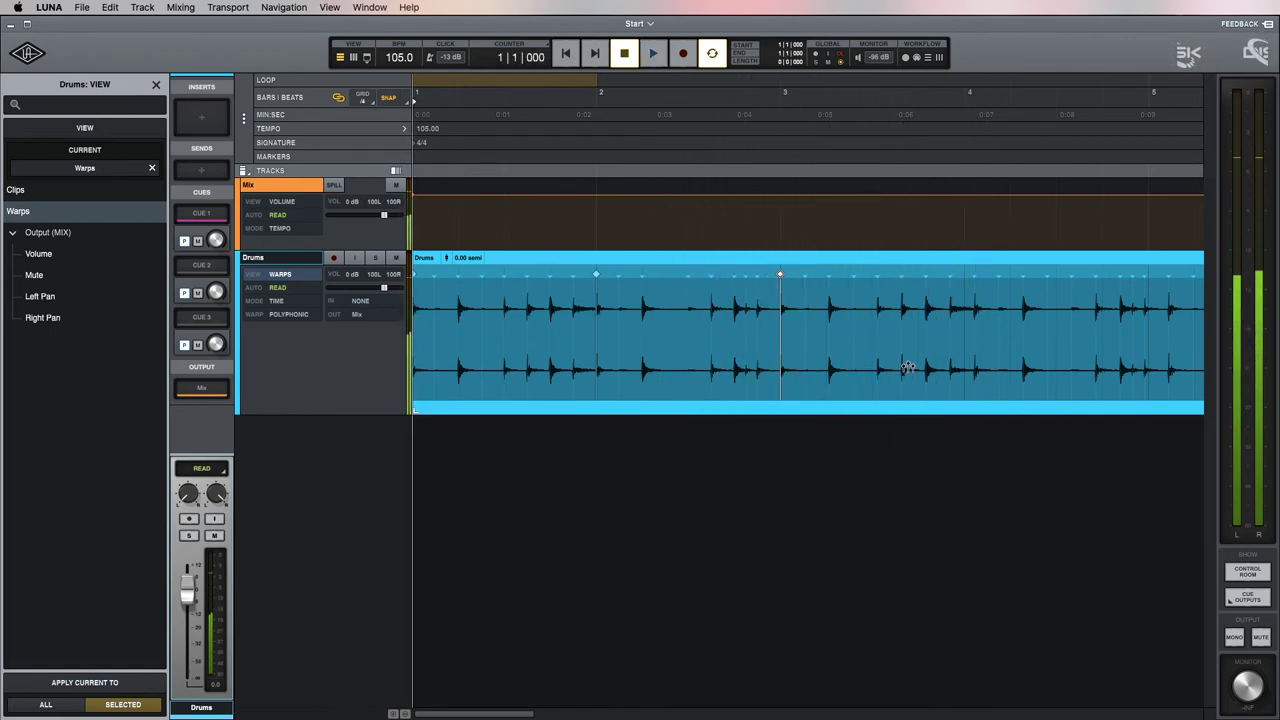
drag(976, 277, 966, 277)
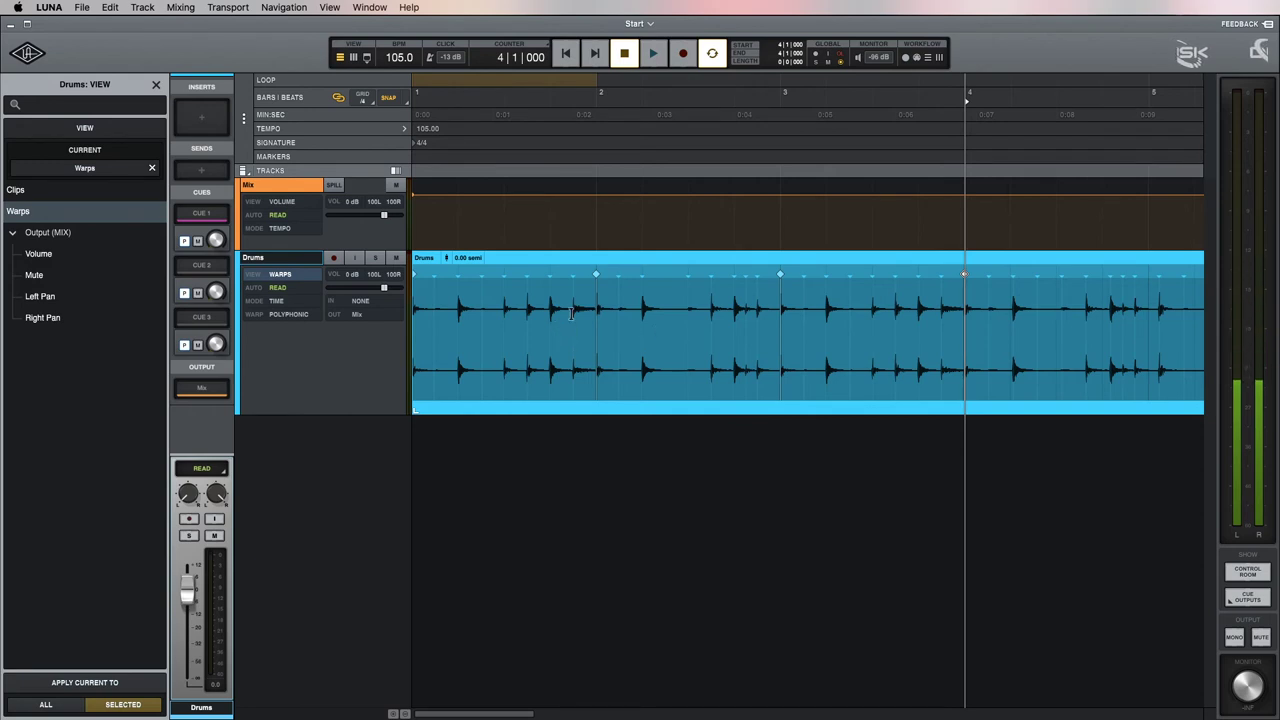
- Add a warp marker on the hit midway through beat 3 of bar 1 and fine-tune its position
click(527, 274)
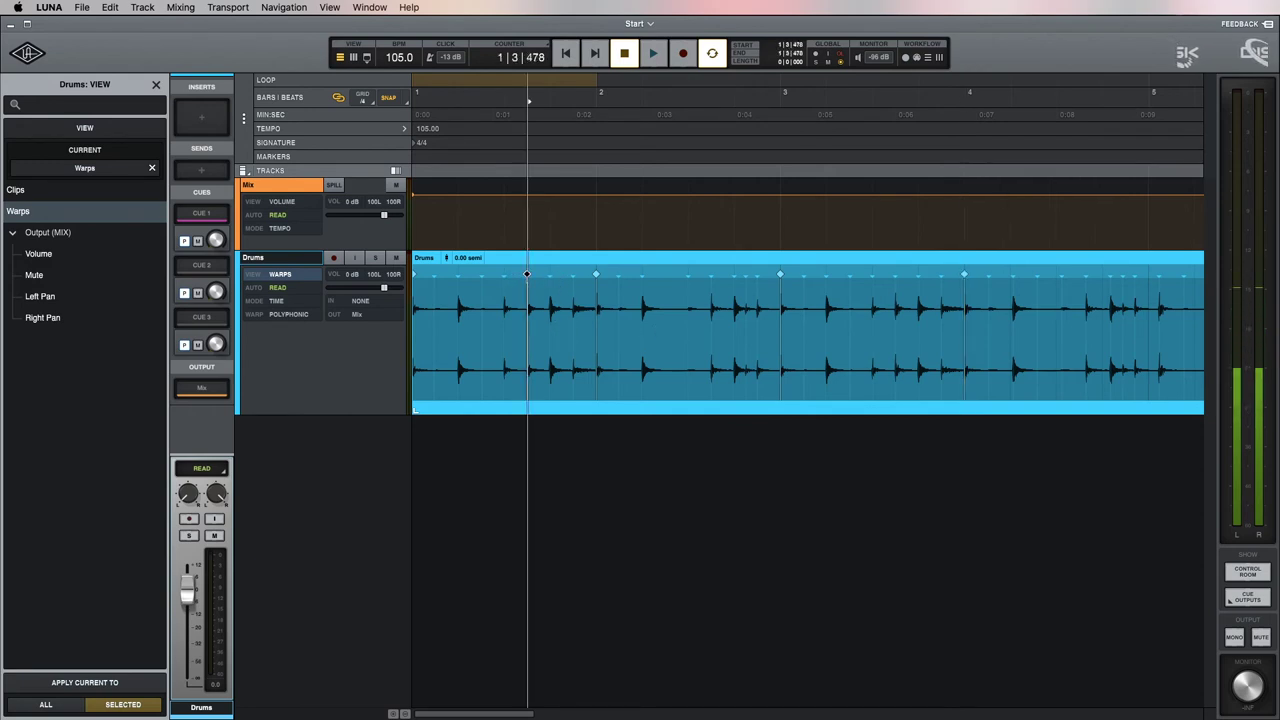
drag(524, 275, 526, 276)
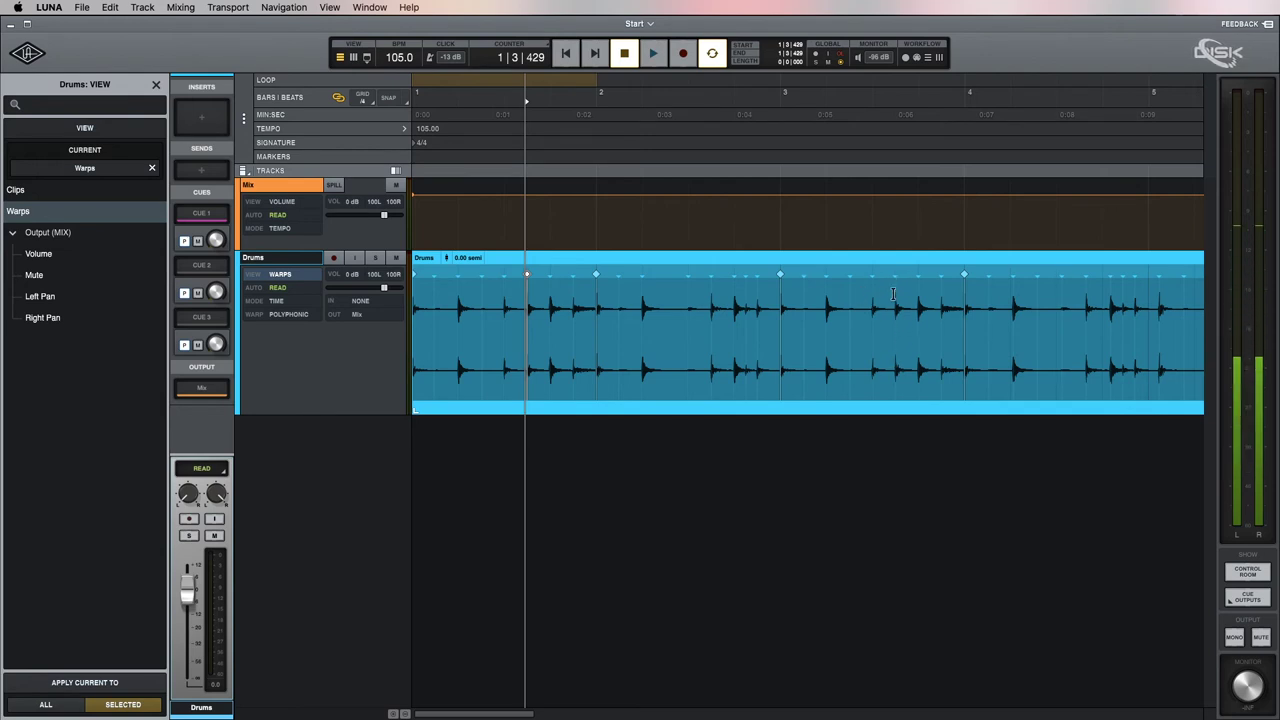
- Add warp markers on three adjacent hits around beat 3 of bar 3 and try moving the middle one
click(896, 363)
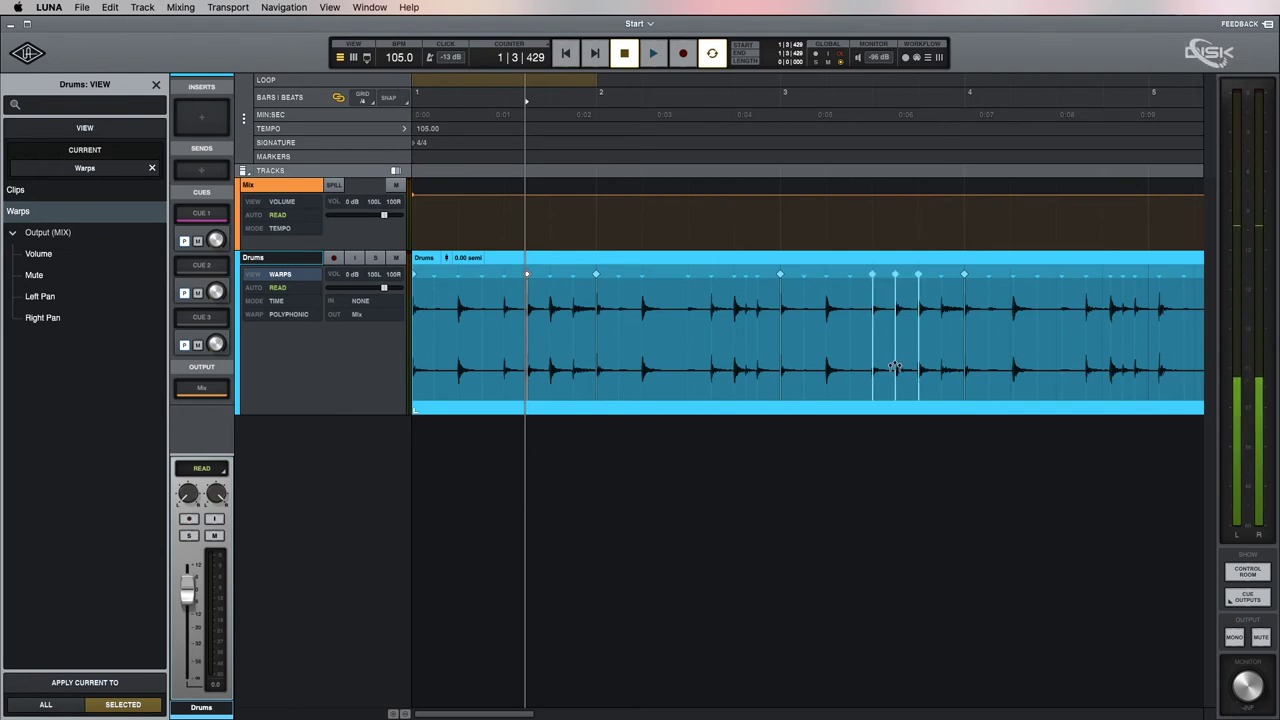
click(895, 367)
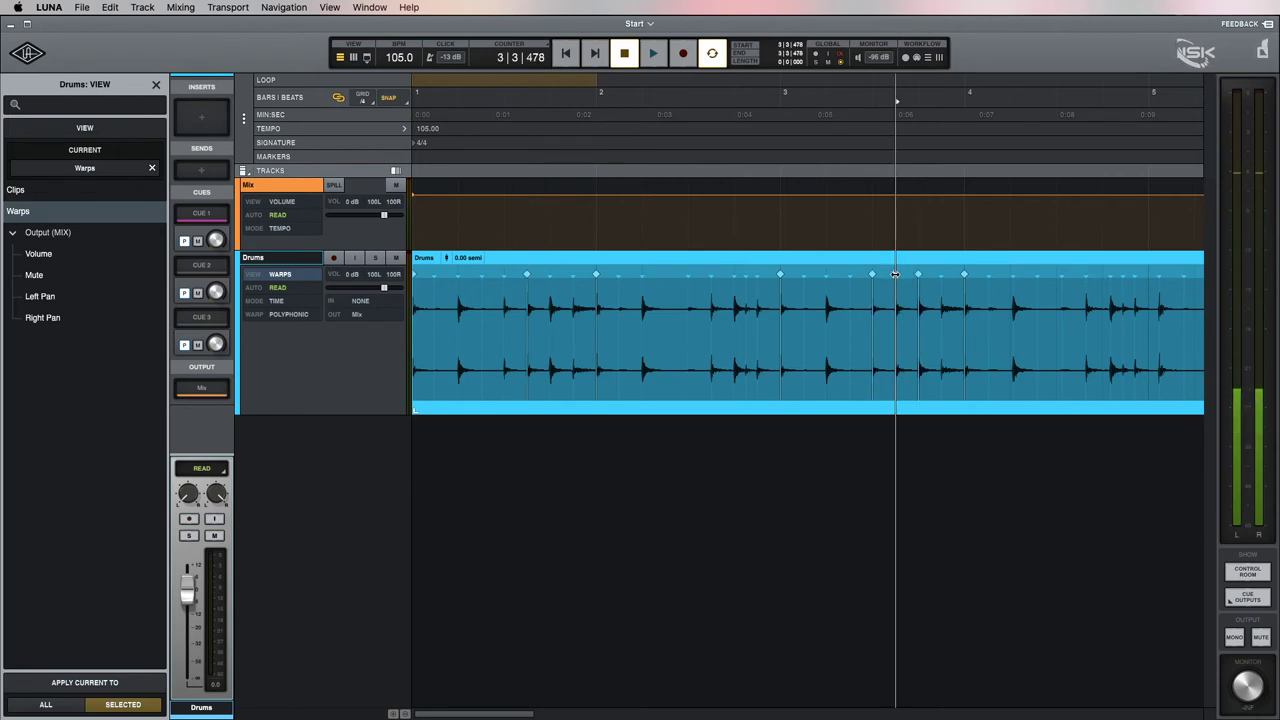
drag(895, 274, 890, 277)
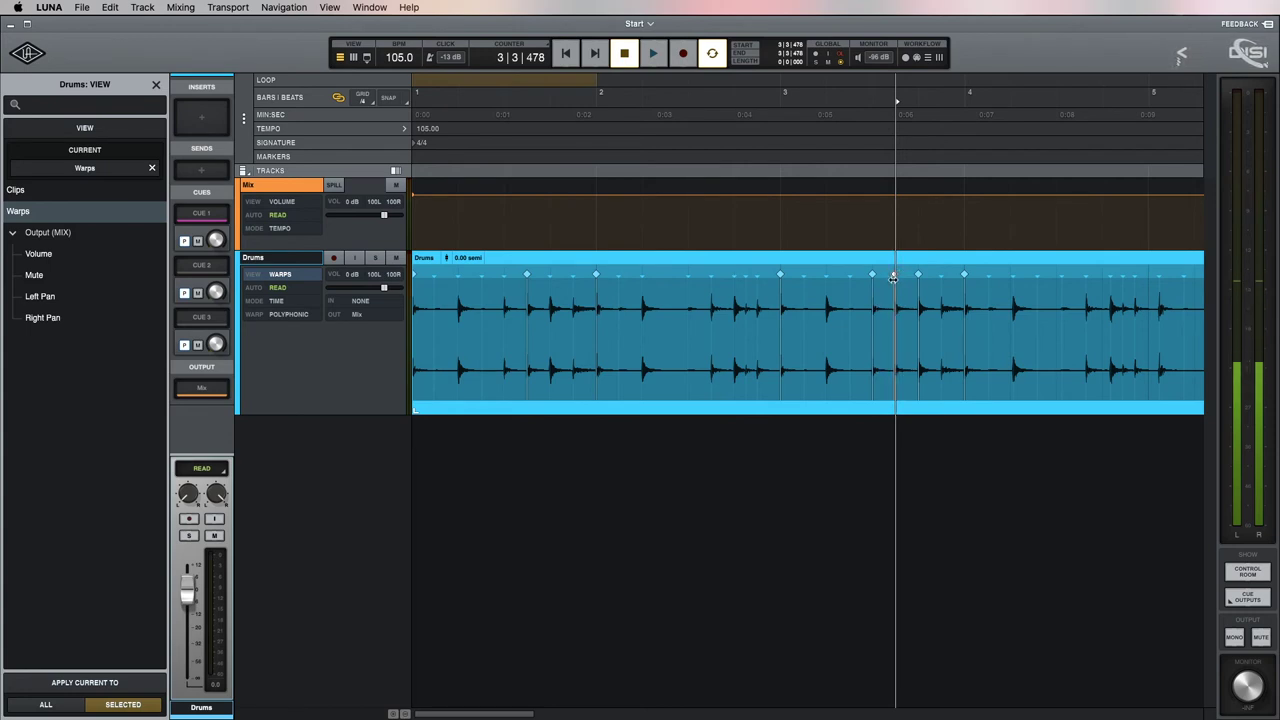
drag(897, 278, 895, 282)
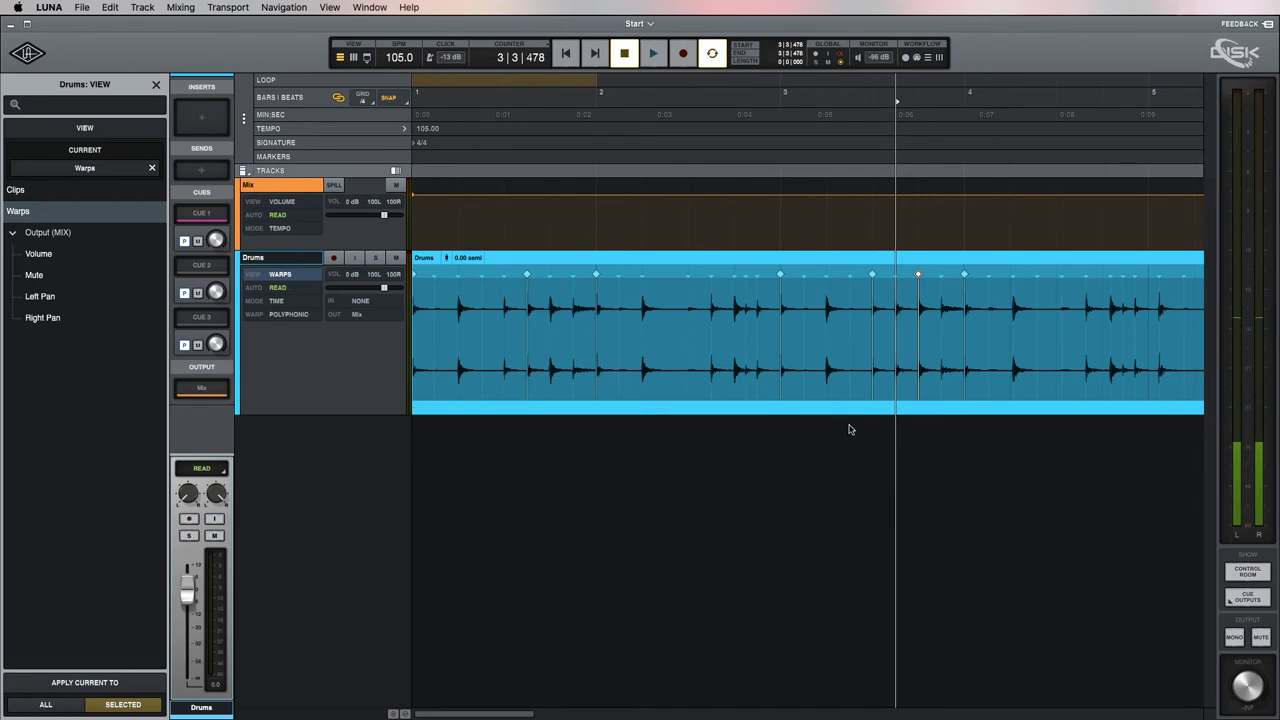
- Check the Drums track's warp algorithm and automation mode options, and set its view to Clips
click(255, 318)
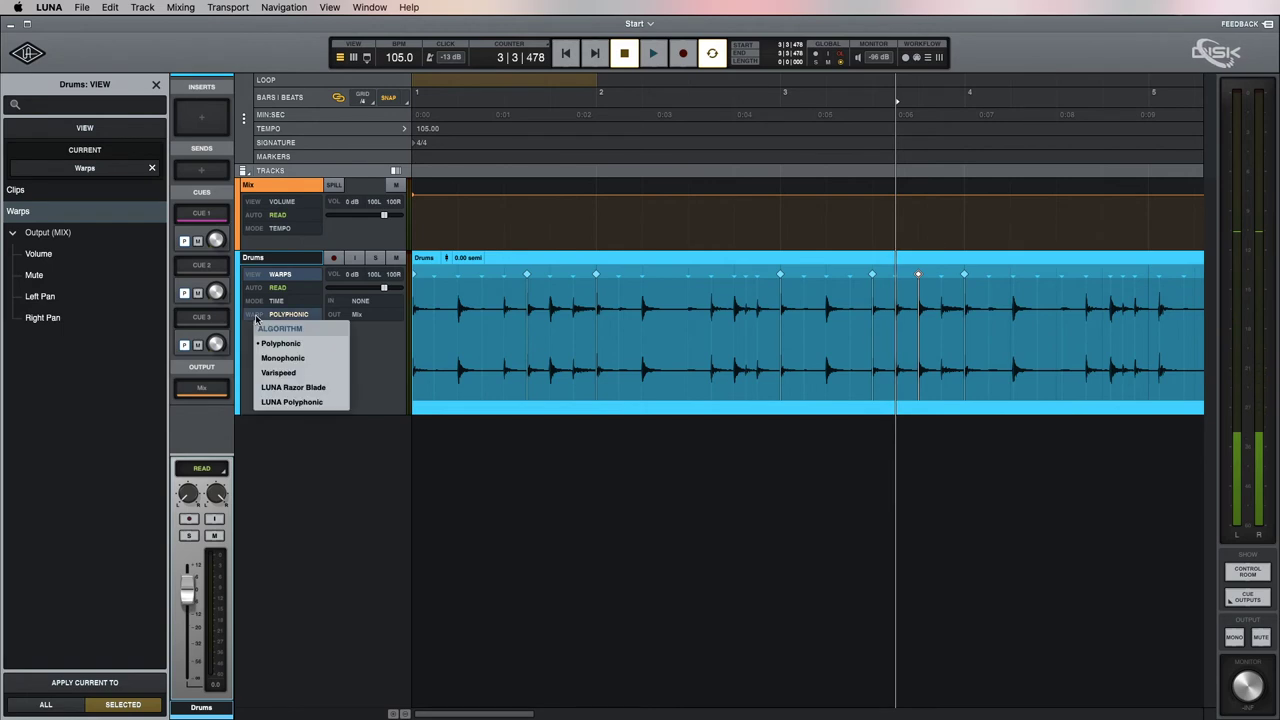
click(252, 289)
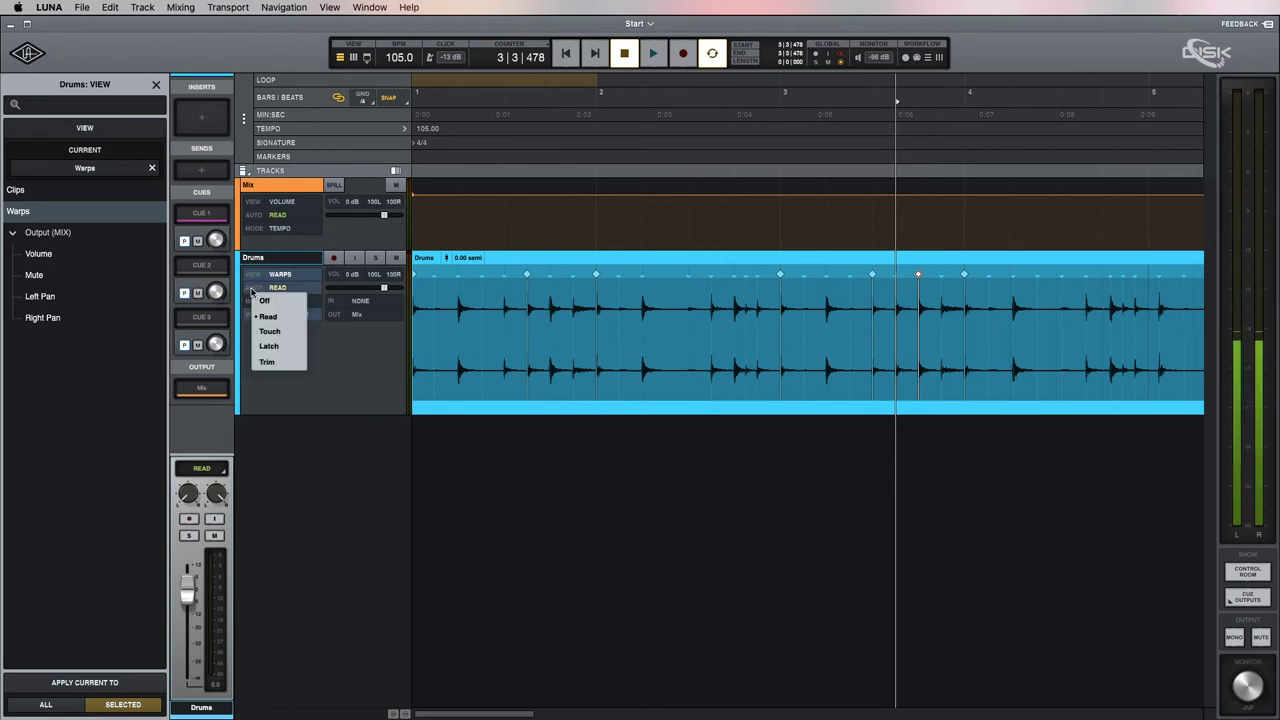
click(136, 258)
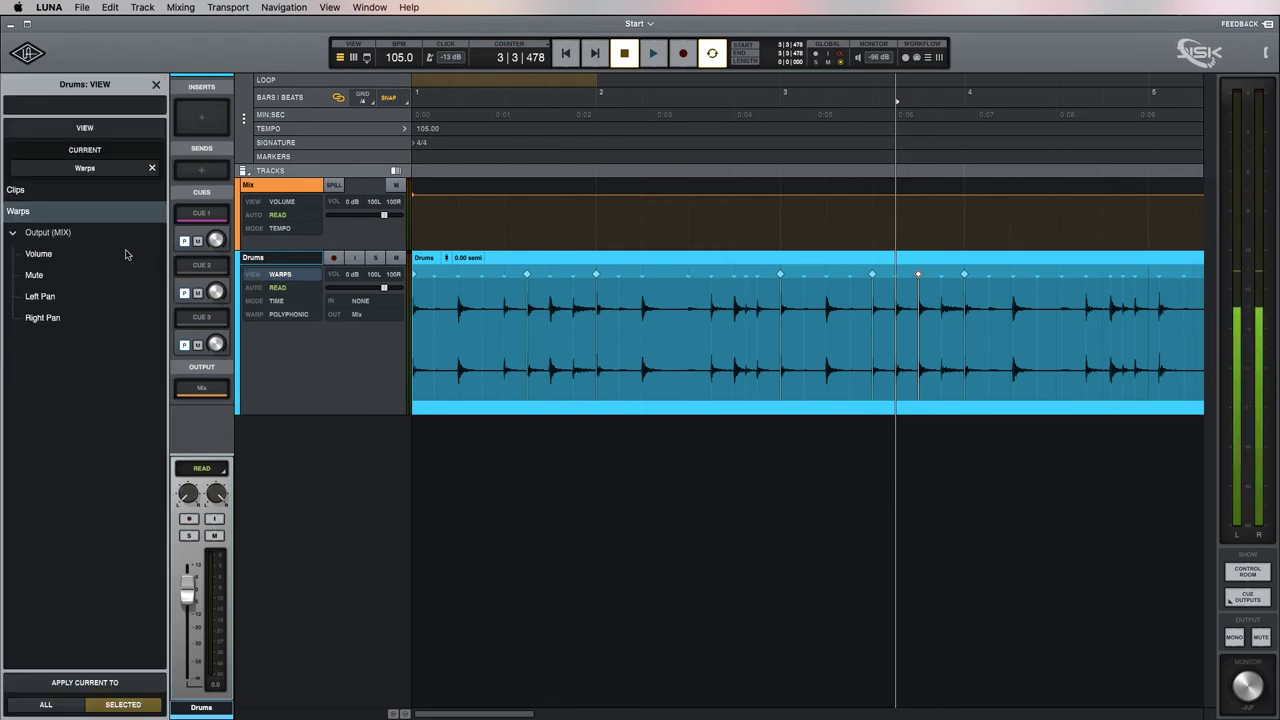
click(18, 190)
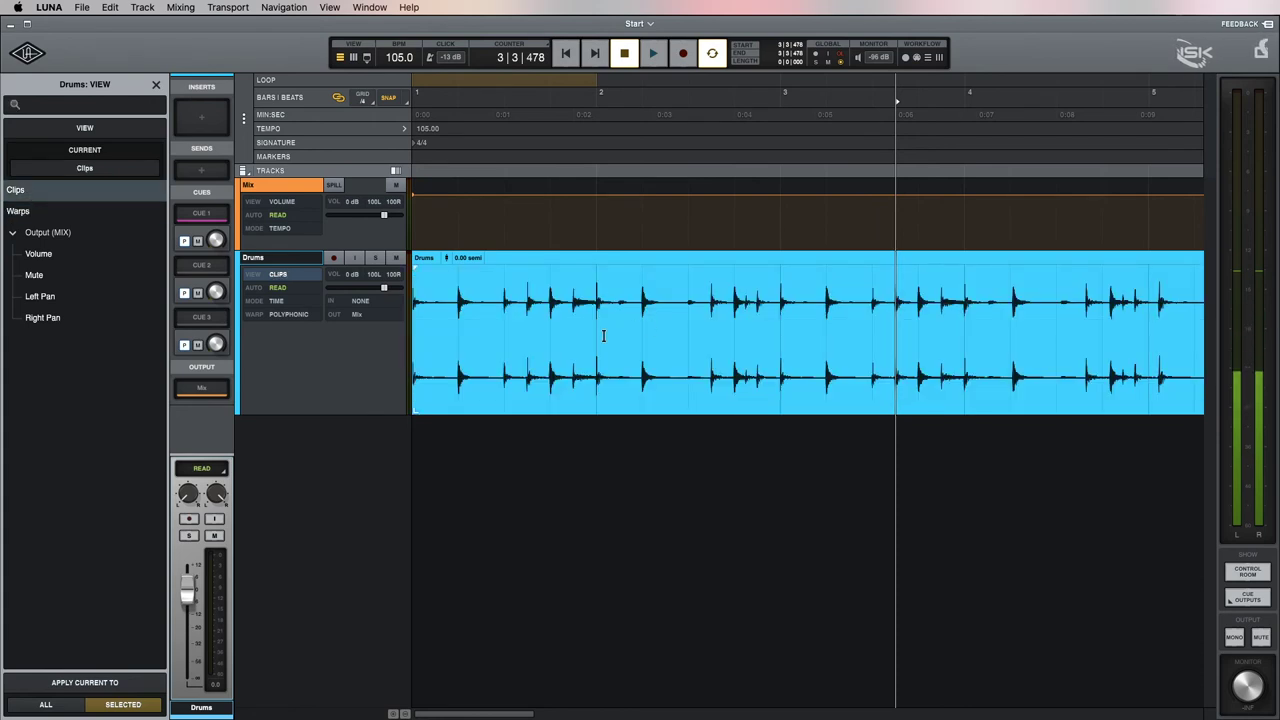
- Try input monitoring on the Drums track and turn it back off
click(355, 259)
click(355, 259)
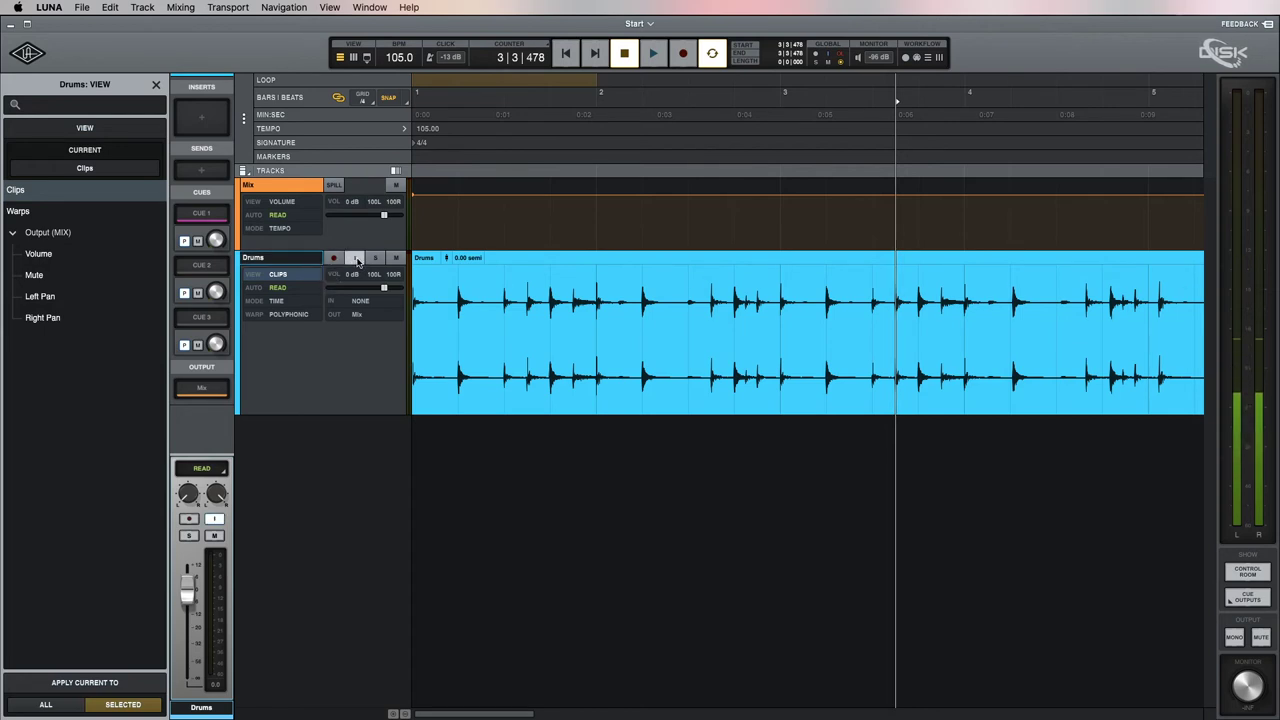
click(355, 259)
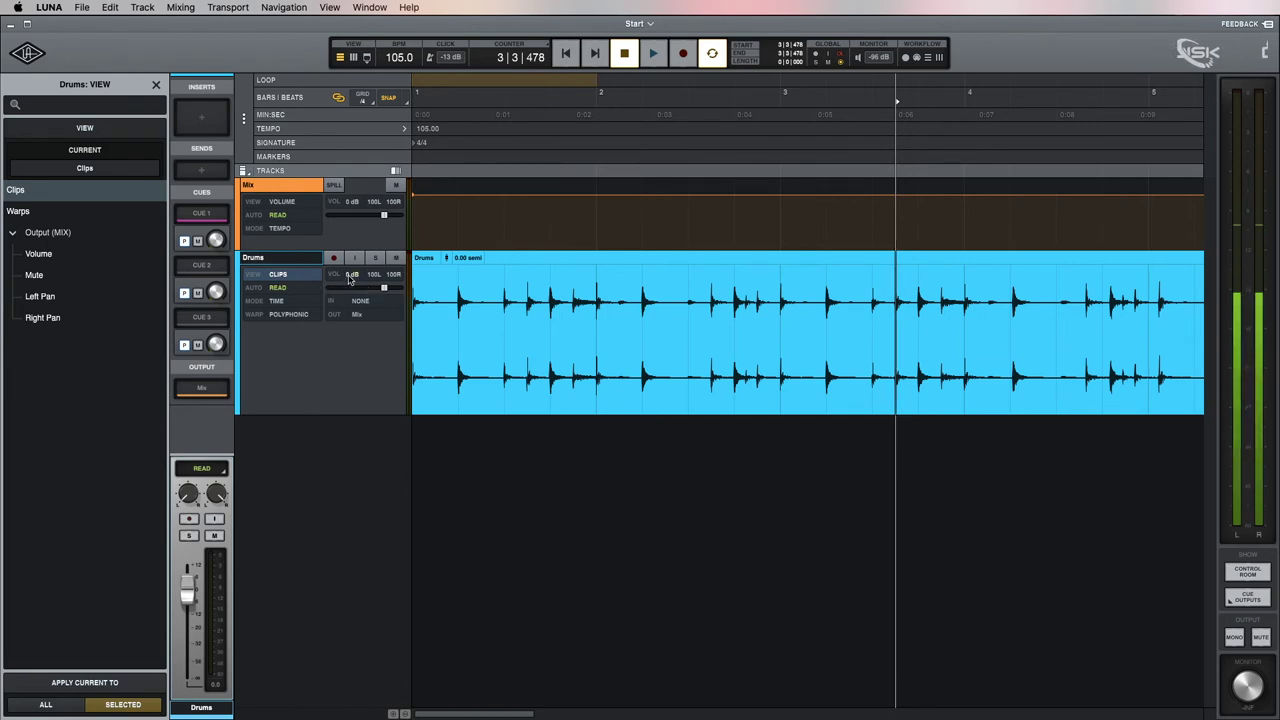
- Lower the Drums track's volume and set it to exactly -6 dB
mouse_move(383, 290)
mouse_down()
mouse_move(356, 290)
mouse_move(390, 290)
mouse_move(369, 290)
mouse_up()
click(350, 275)
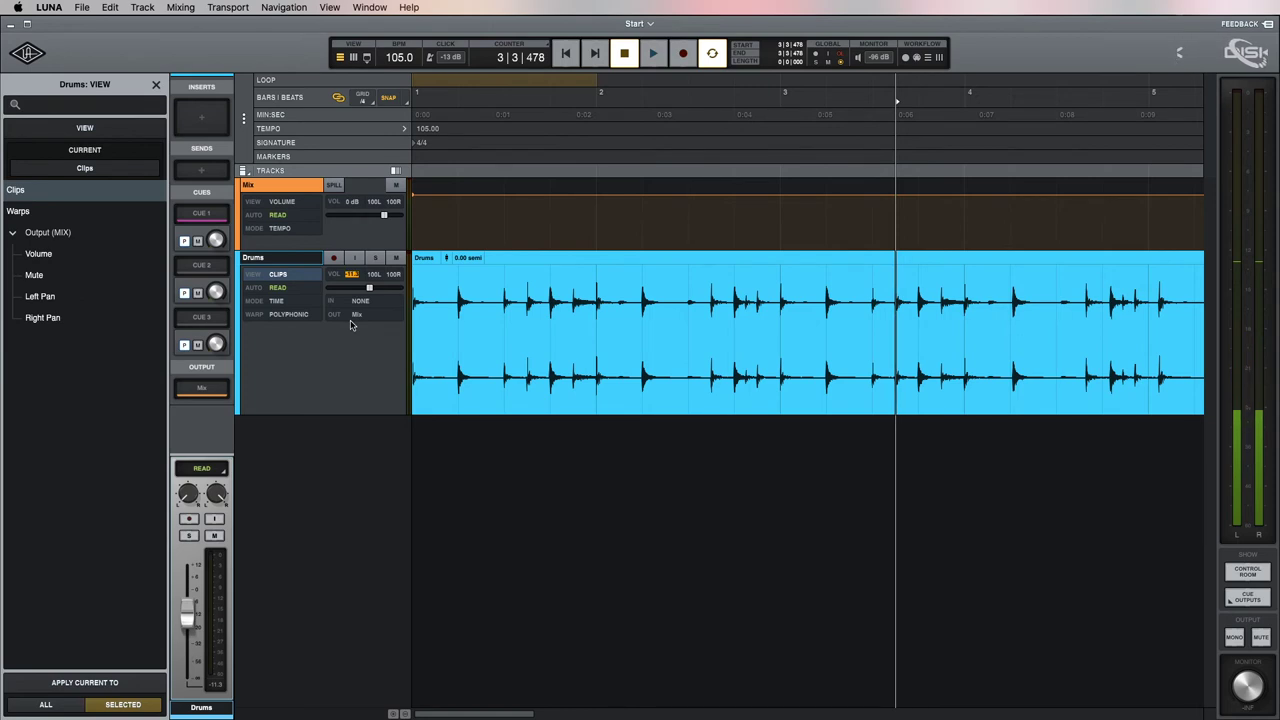
text(-6)
key(Return)
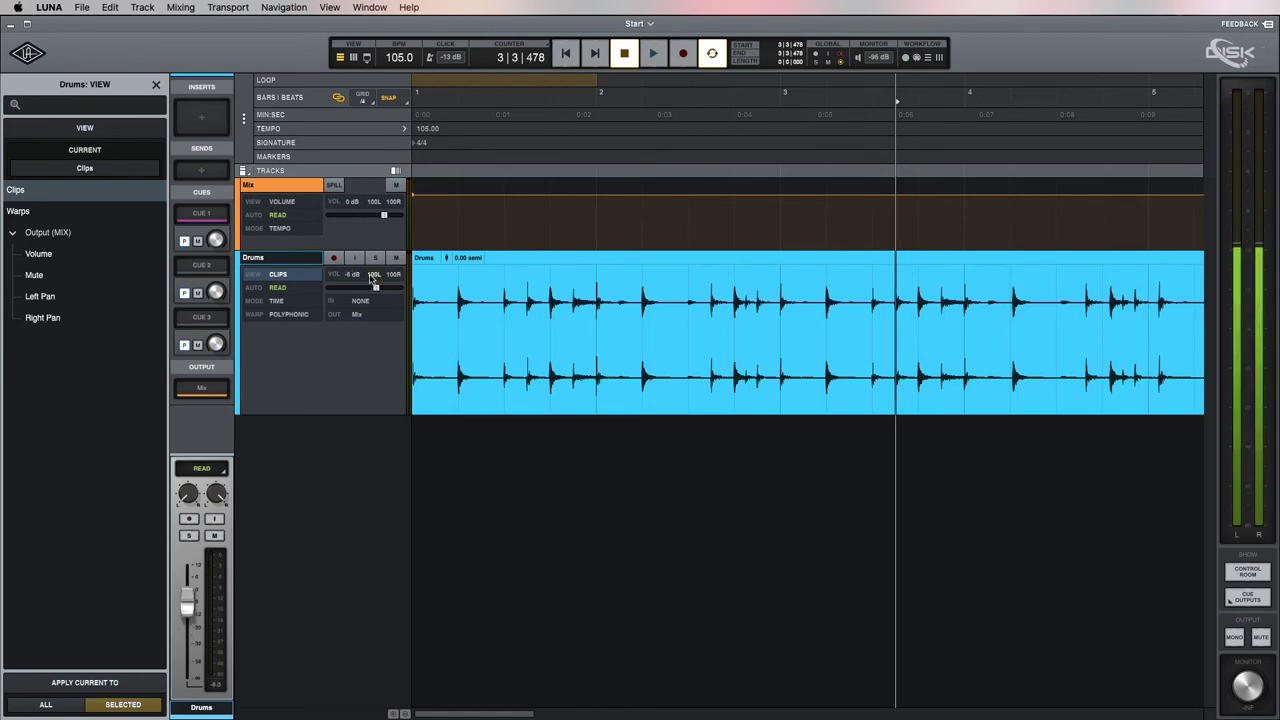
- Try Simple Stereo Pan on the Drums track by turning its single knob, and switch back to dual pan knobs
right_click(207, 497)
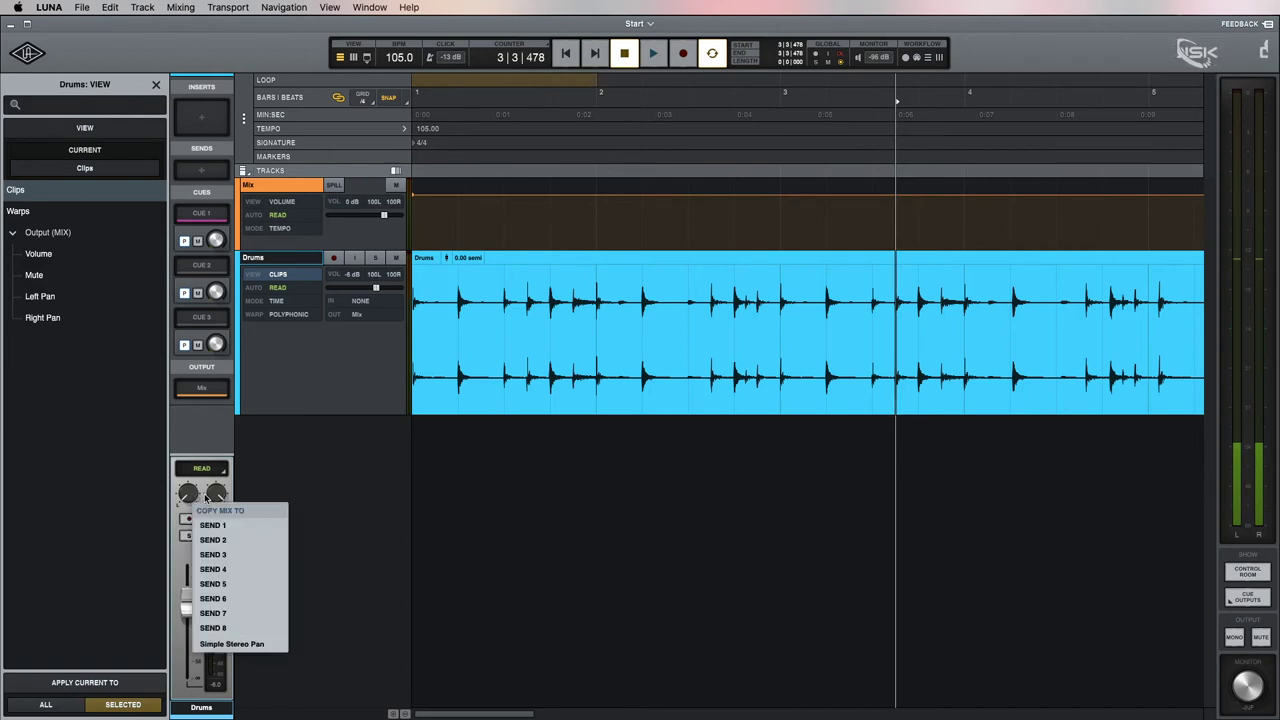
click(252, 645)
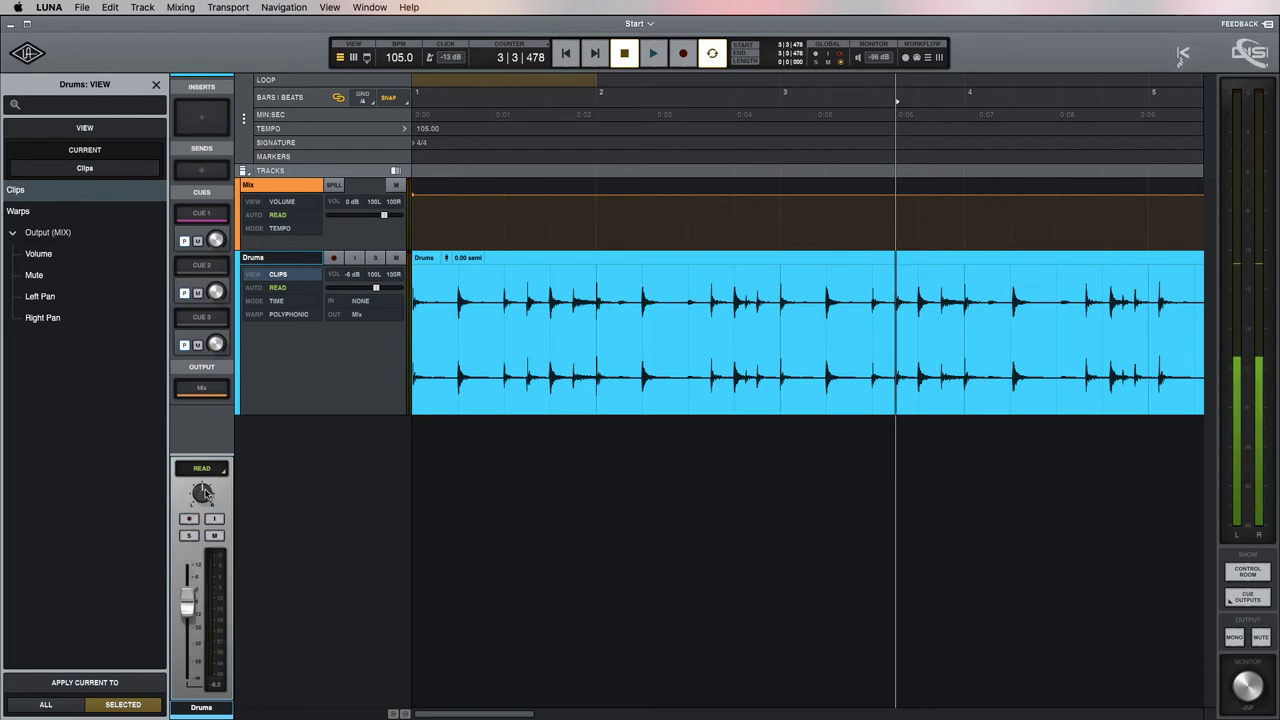
drag(204, 503, 204, 457)
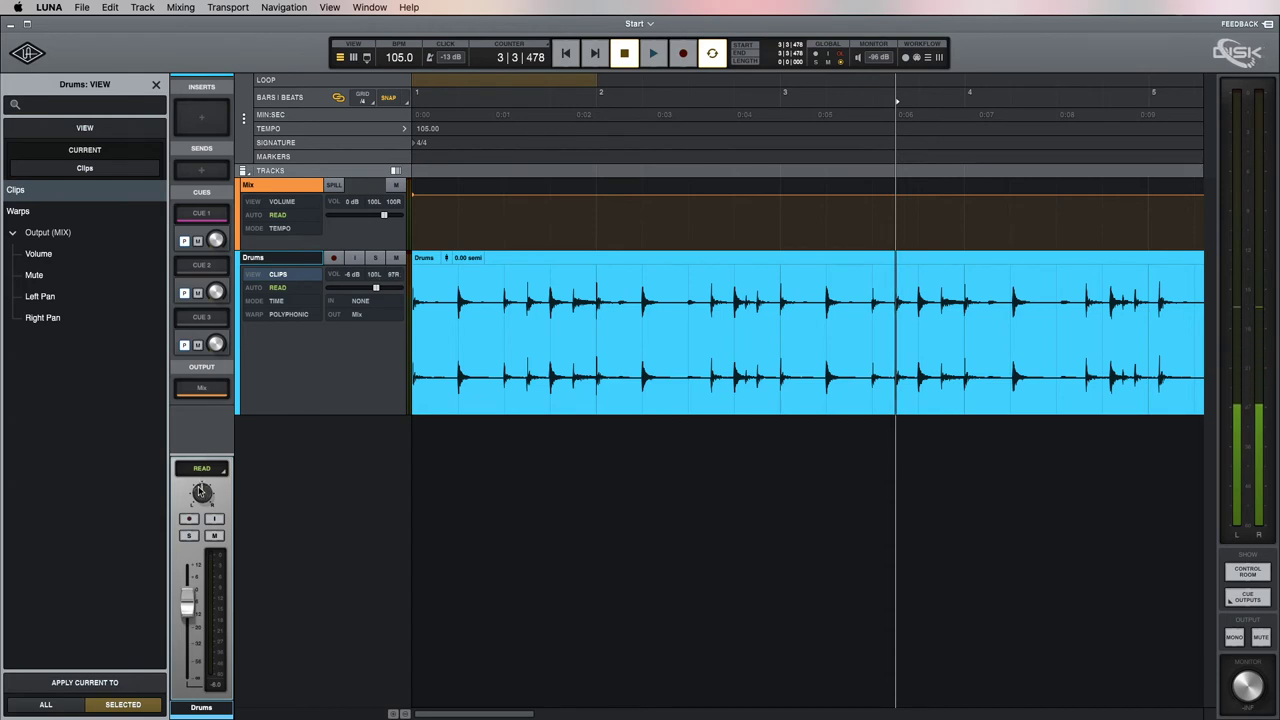
right_click(202, 494)
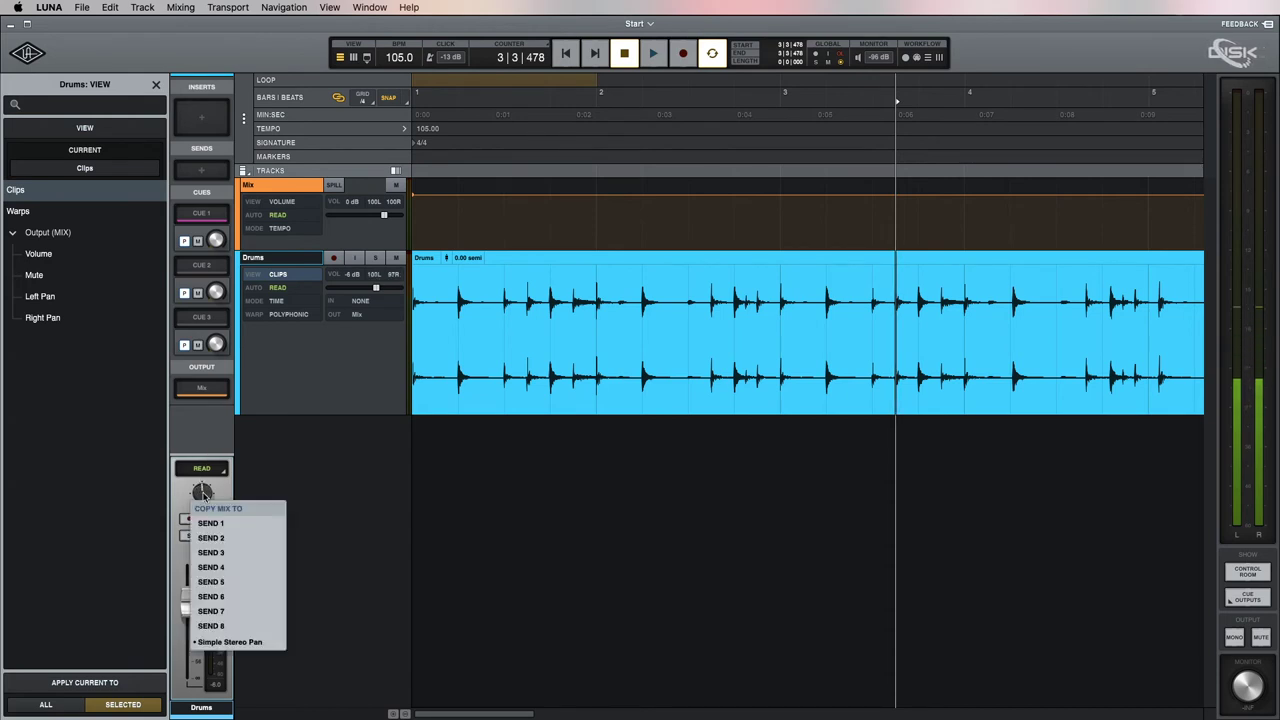
click(219, 642)
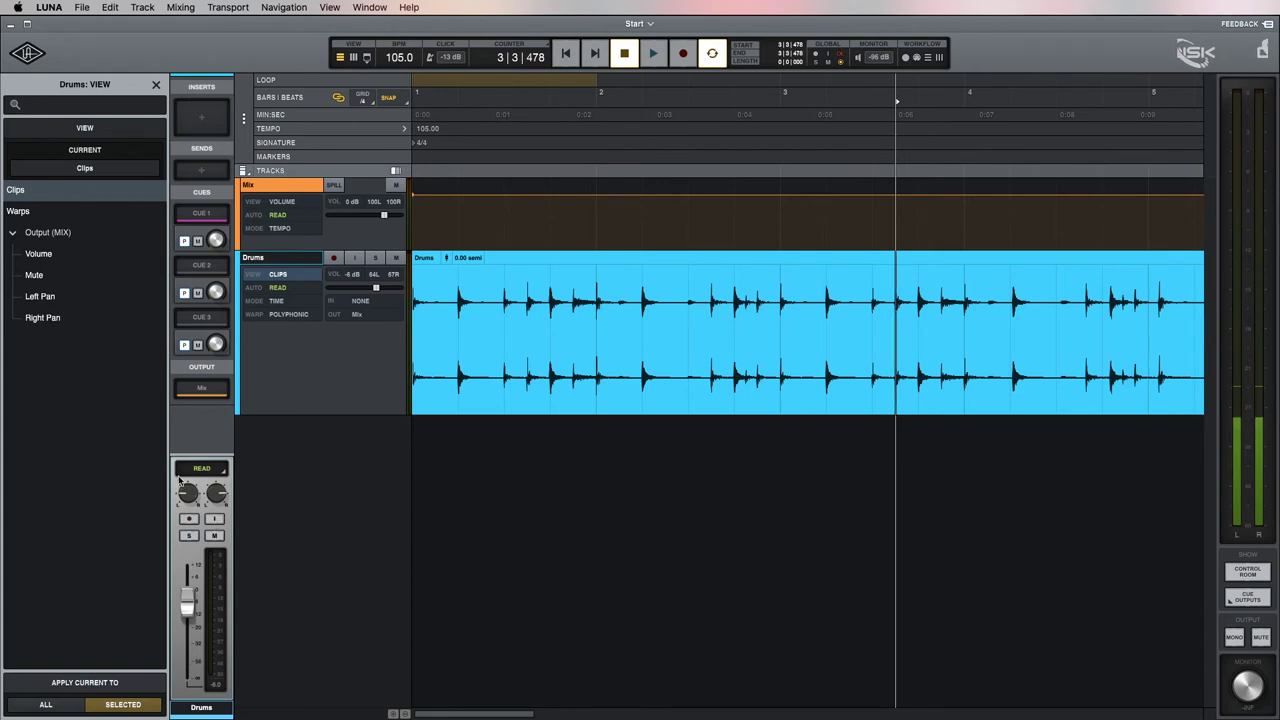
- Set the Drums track's input to A LINE 3-4 and review its output routing options
click(360, 301)
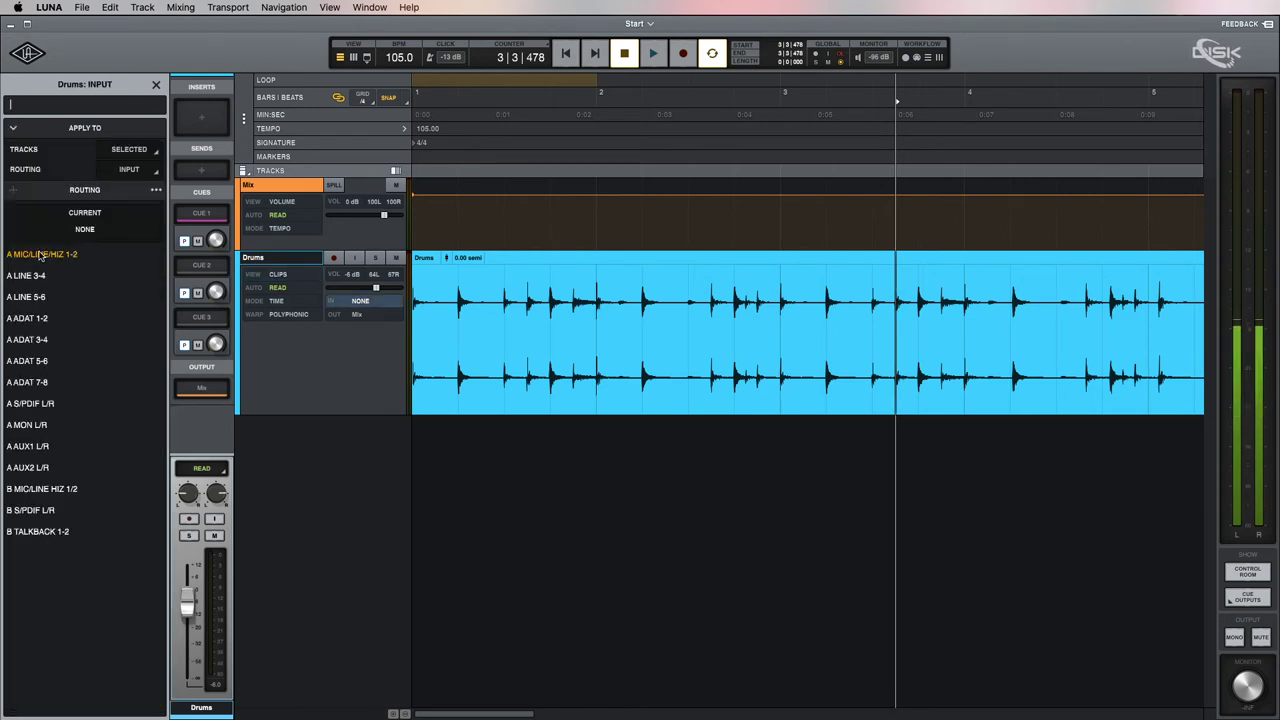
click(108, 259)
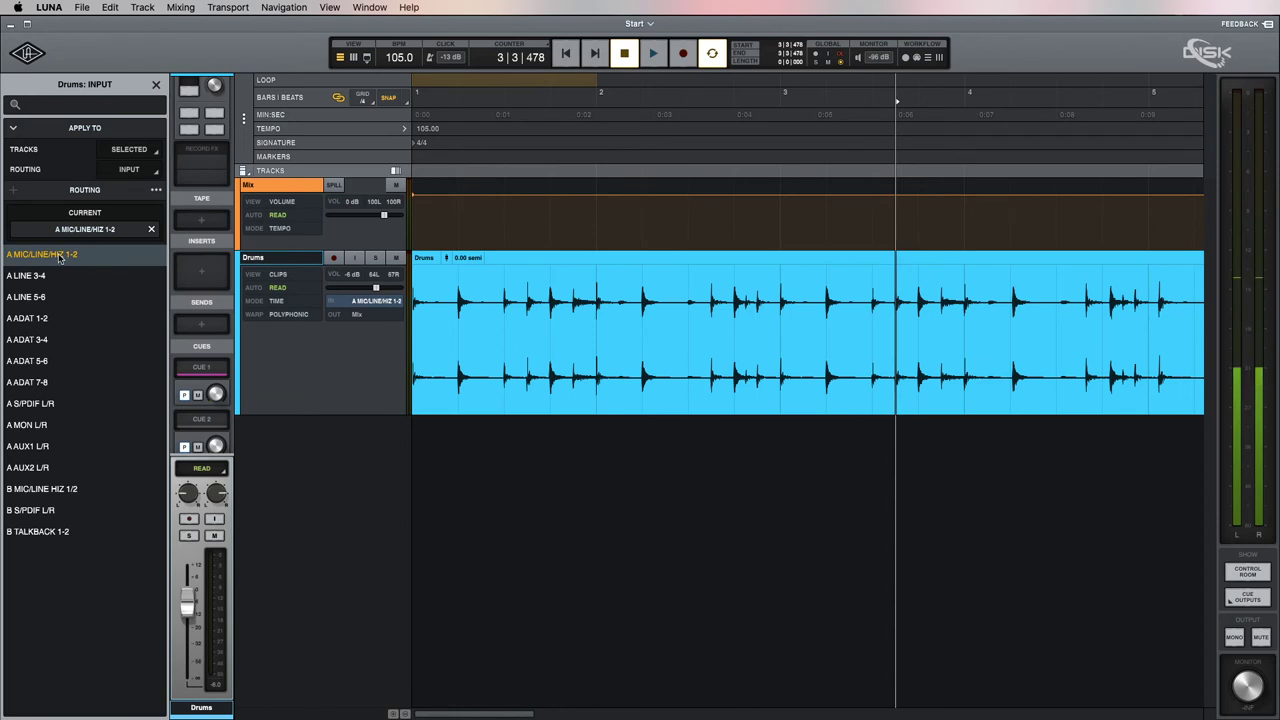
click(46, 277)
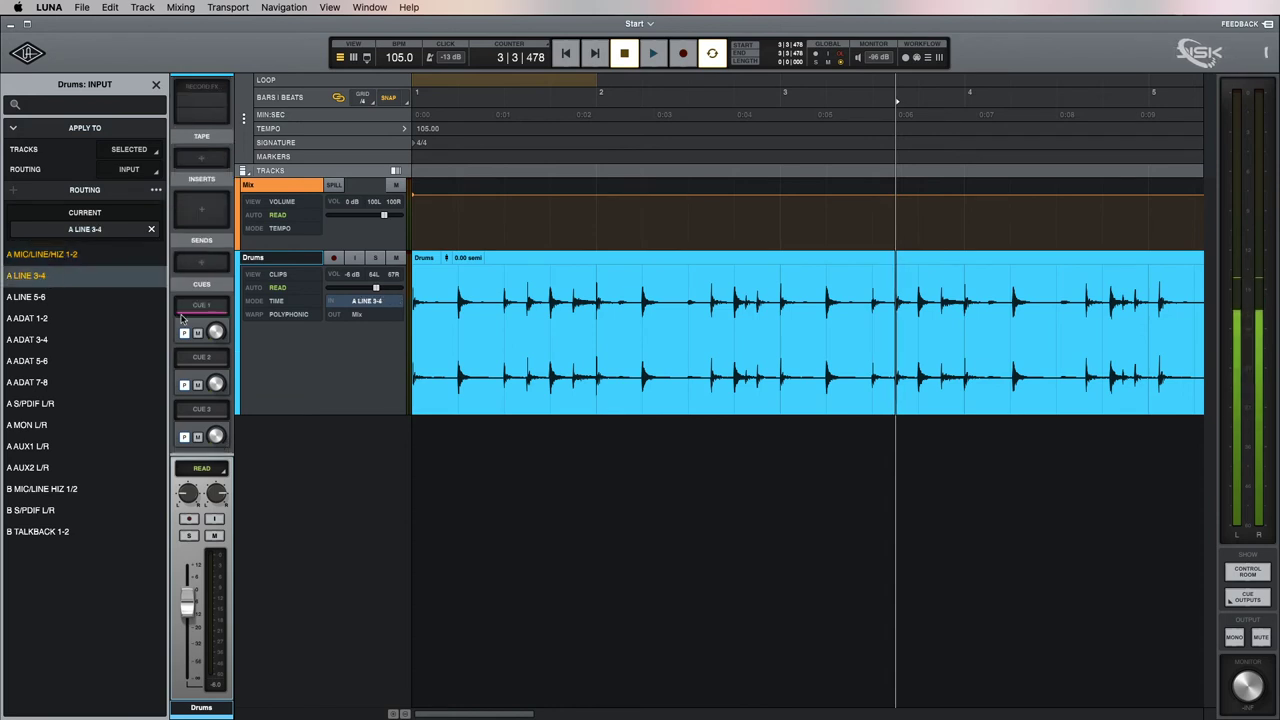
click(355, 316)
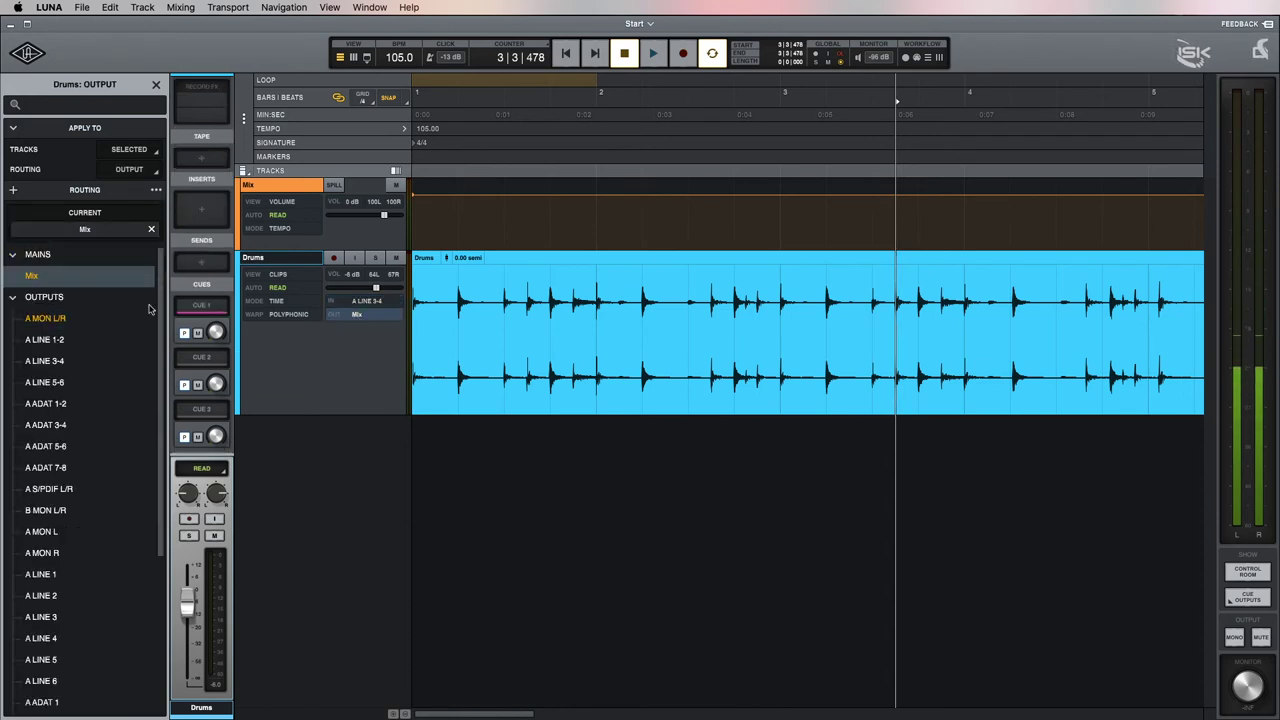
click(355, 316)
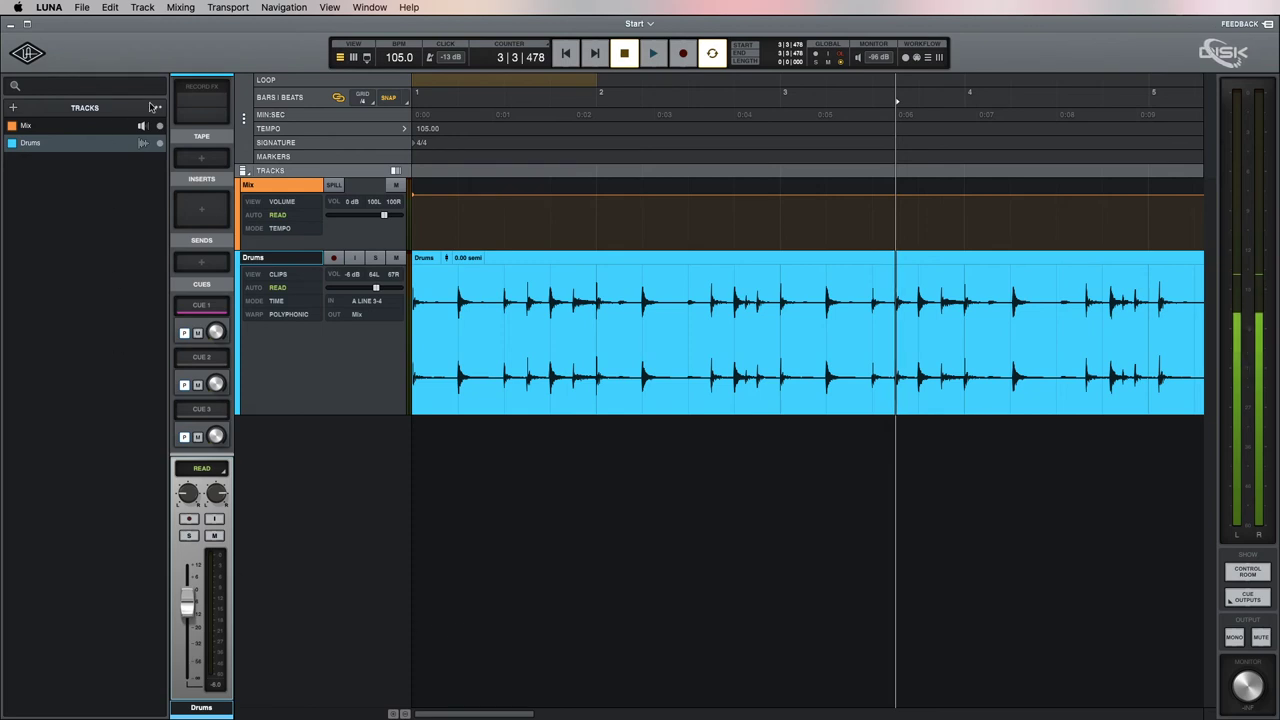
- Show the control room section to examine its monitor source options, and hide it again
click(1262, 575)
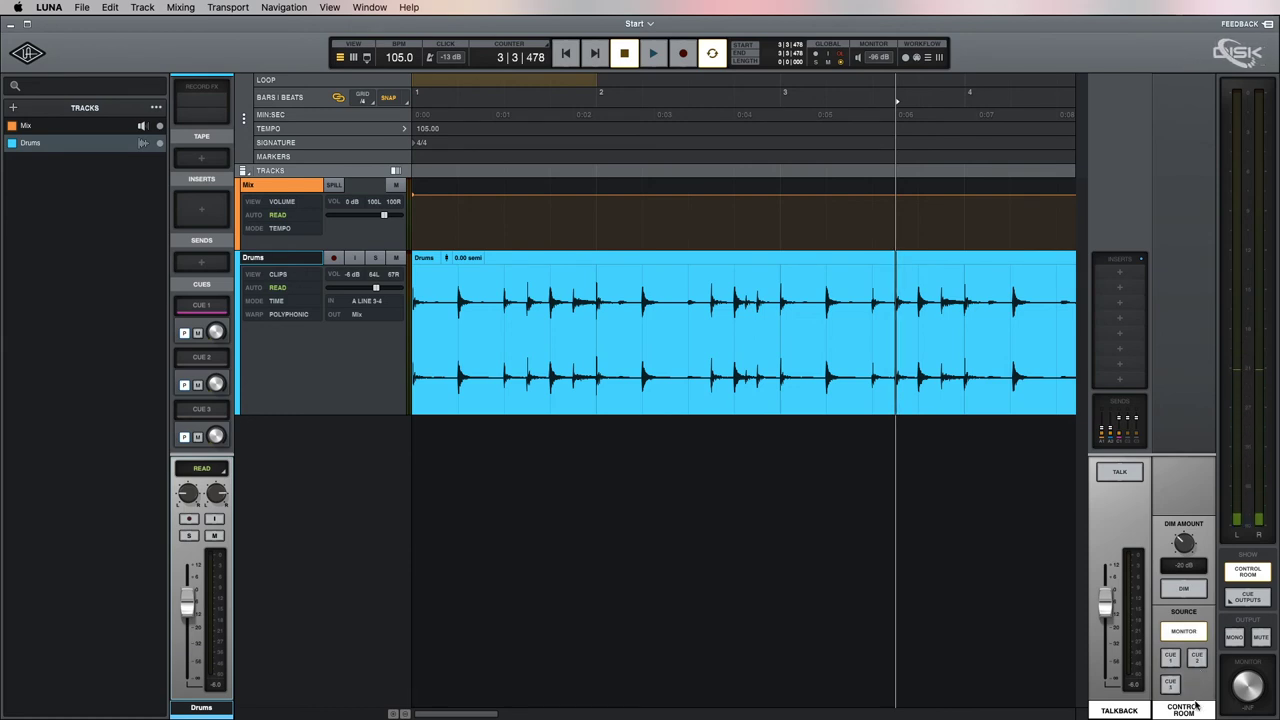
click(1172, 624)
click(1186, 632)
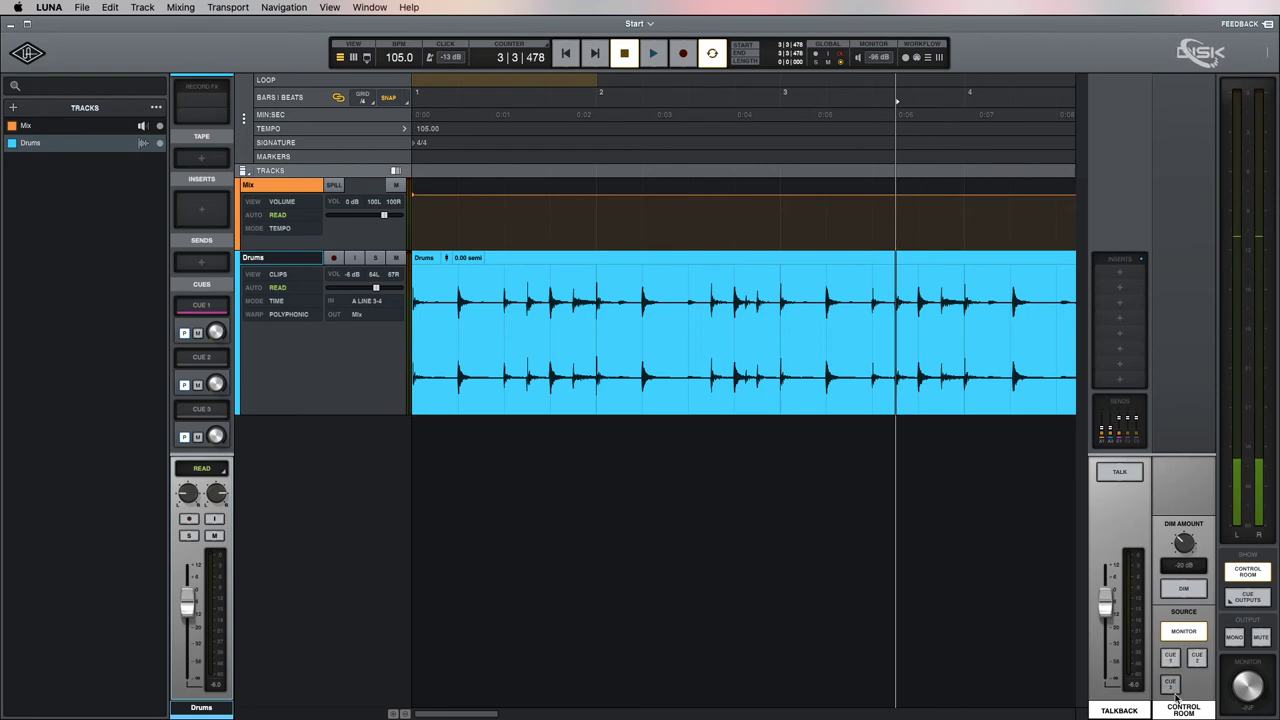
click(1247, 571)
- Open the cue outputs window to examine the device routing for Cues 1 to 3, and close it
click(1248, 598)
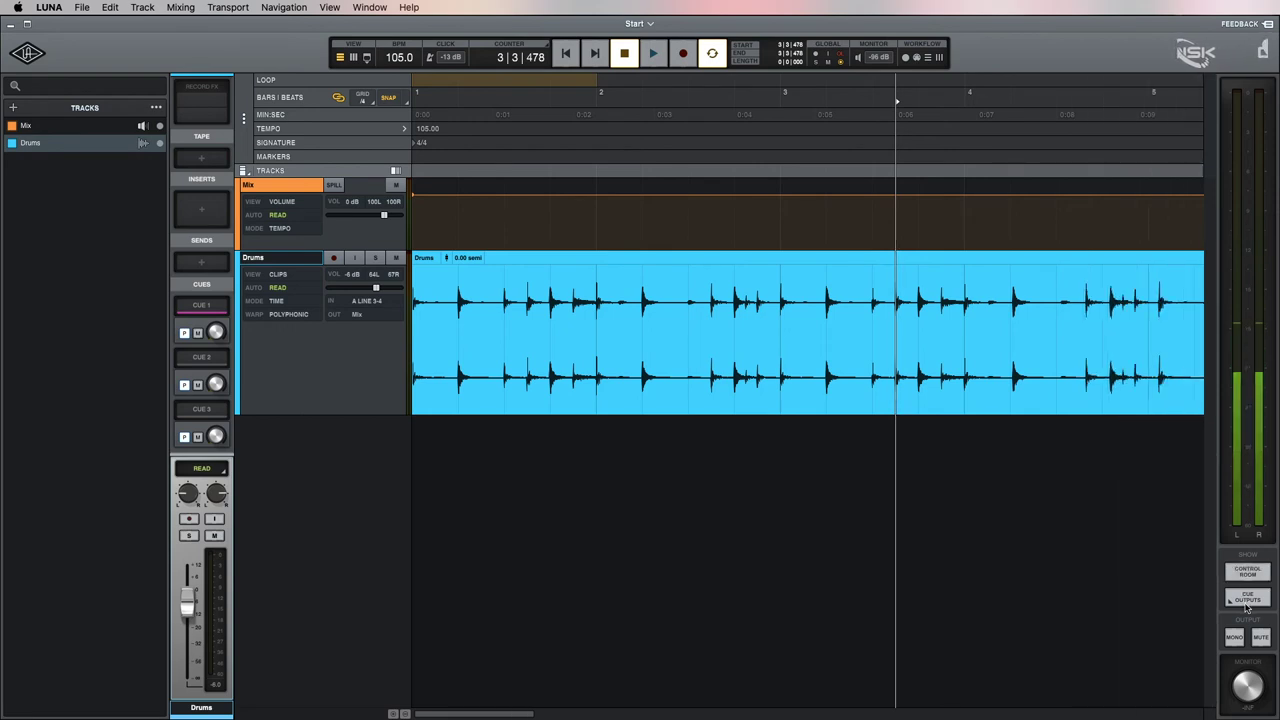
drag(626, 127, 1113, 483)
click(1246, 600)
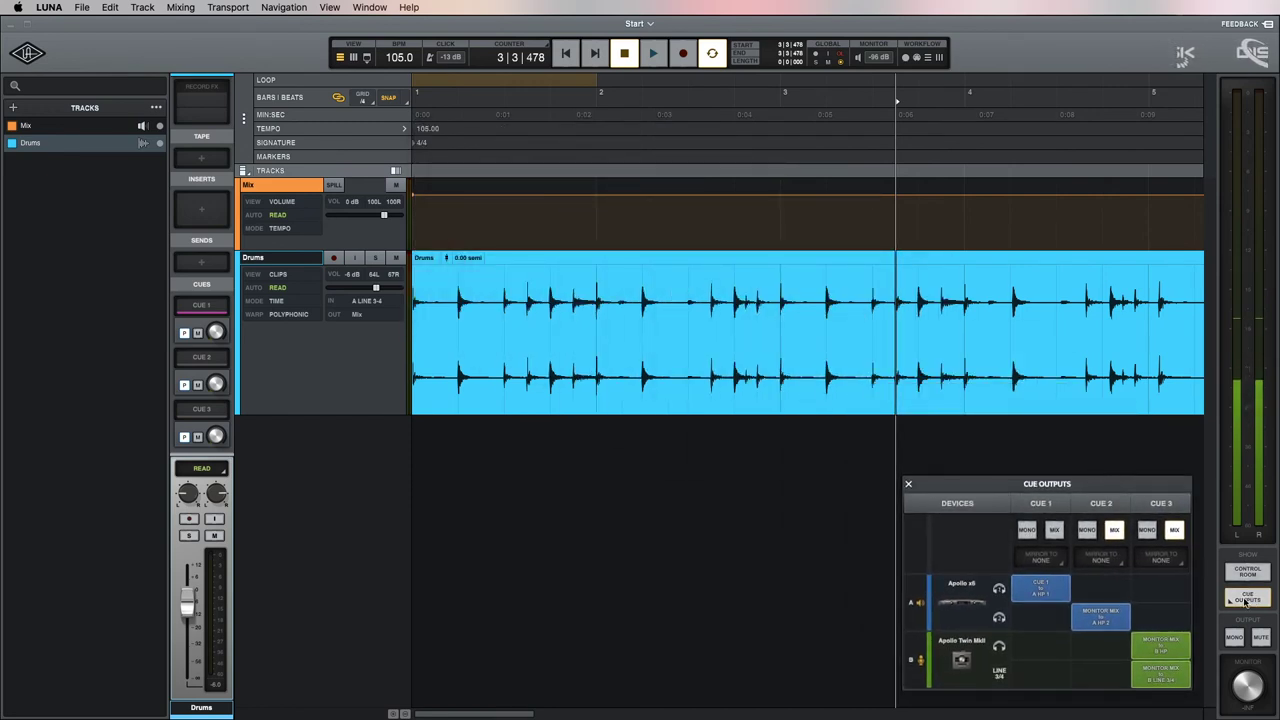
- Show the recording workflow options and open the cue outputs window from there
click(906, 58)
click(500, 82)
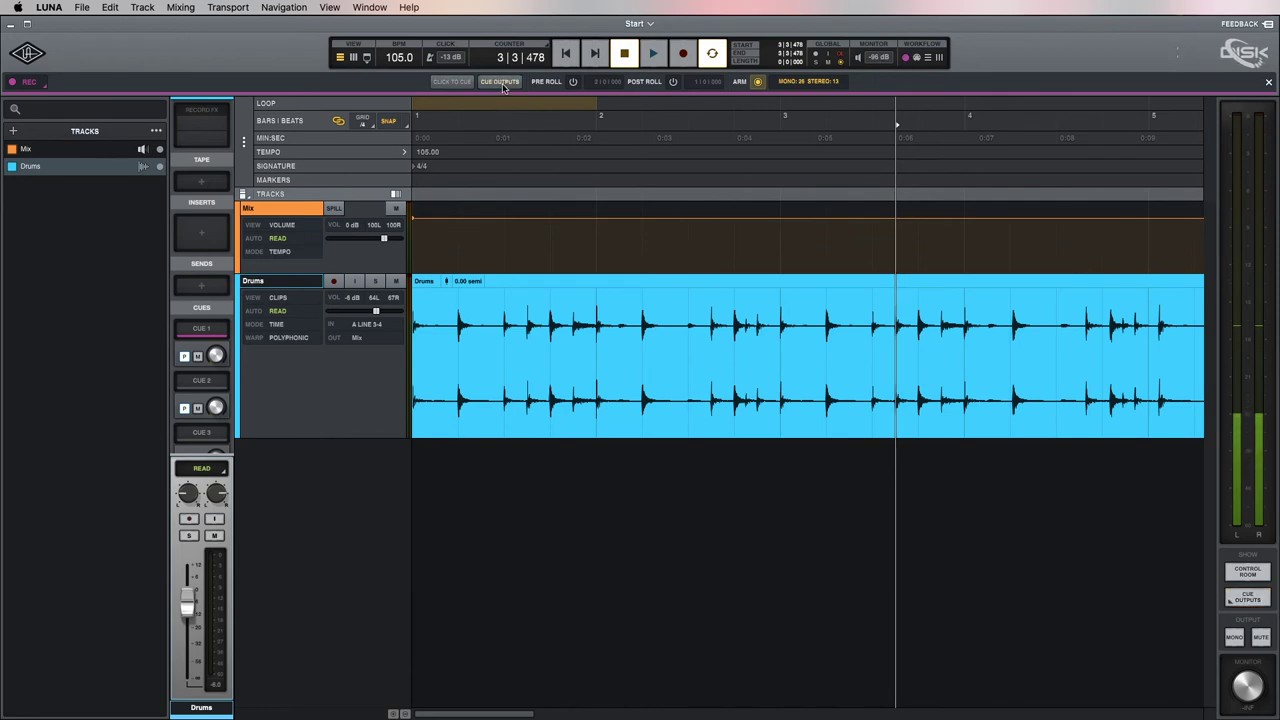
click(502, 84)
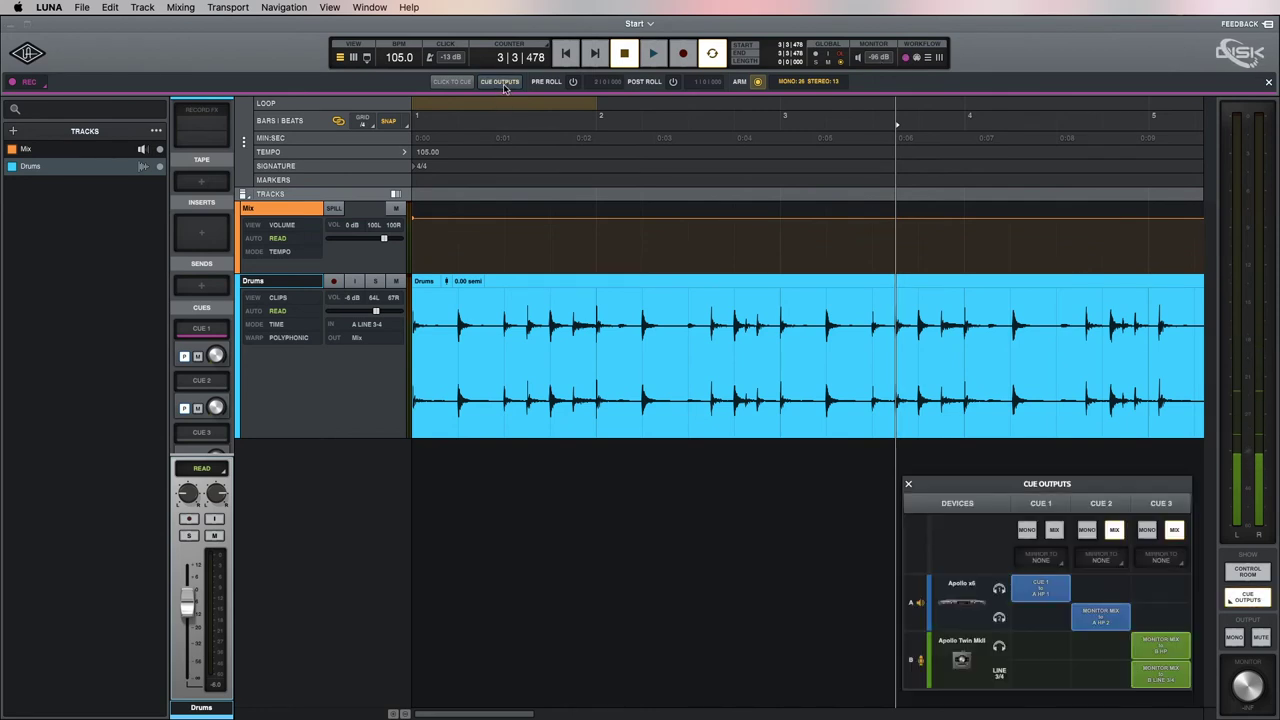
- Try the monitor output's mono and mute, turn them back off, and close the cue outputs window
click(1262, 640)
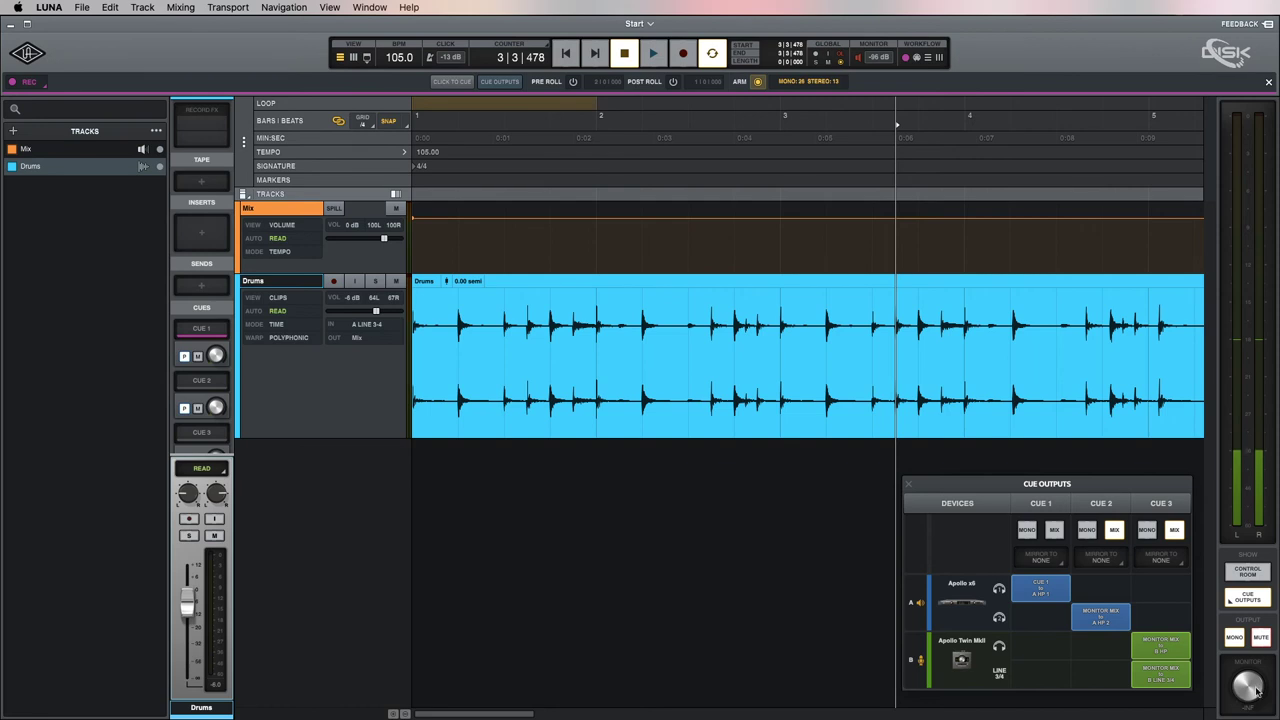
click(1261, 639)
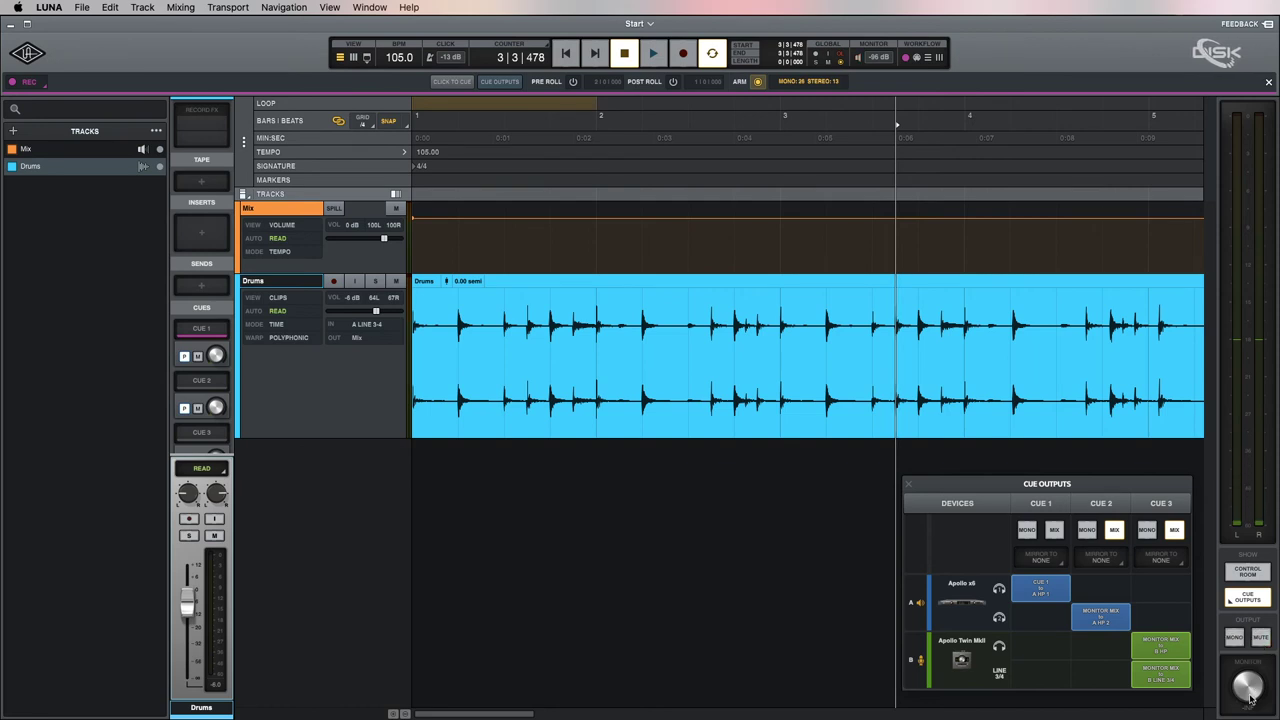
mouse_move(1045, 479)
mouse_down()
mouse_move(1035, 468)
mouse_move(1043, 476)
mouse_up()
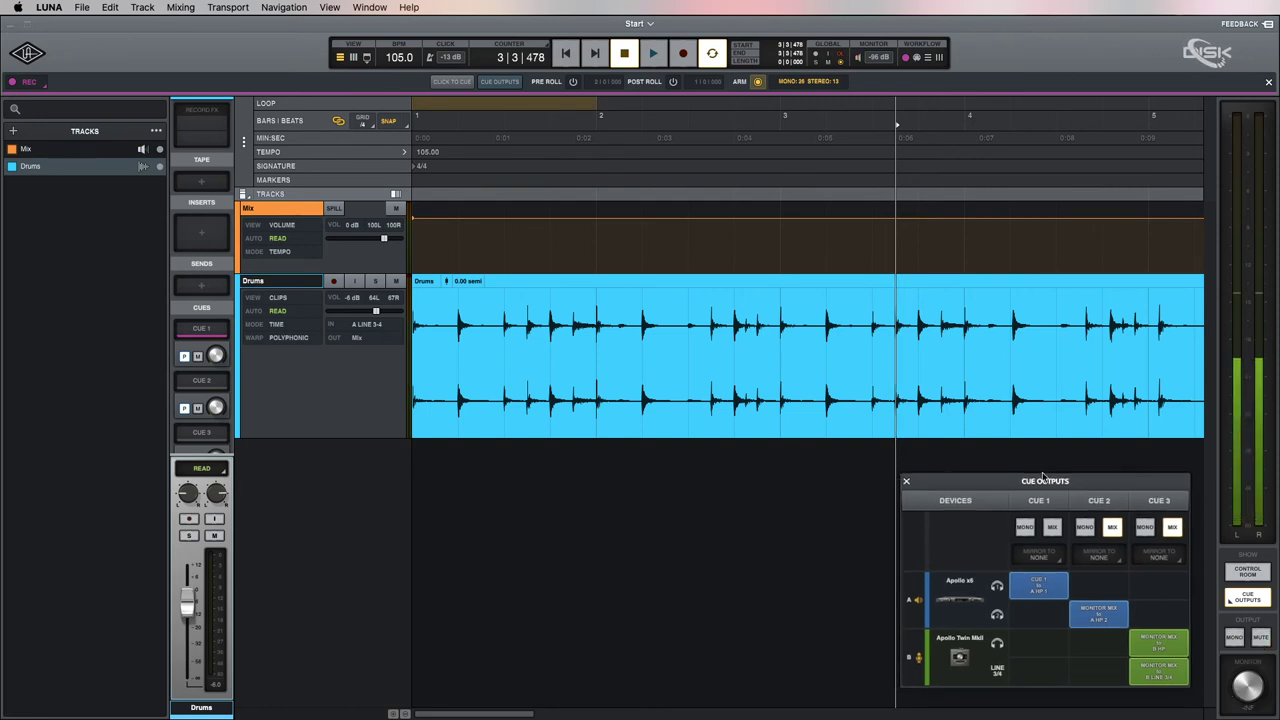
click(906, 481)
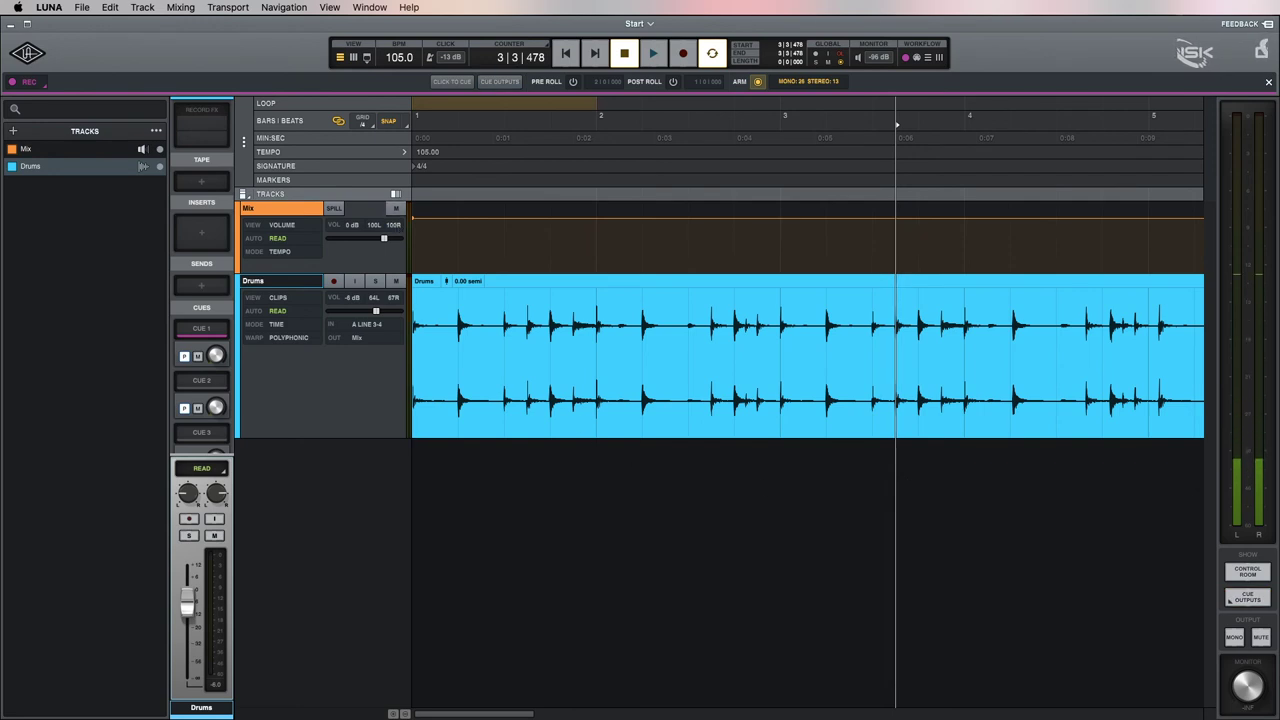
- Examine the Drums clip at several horizontal zoom levels, from individual hits to its full length
click(393, 714)
click(393, 714)
click(393, 714)
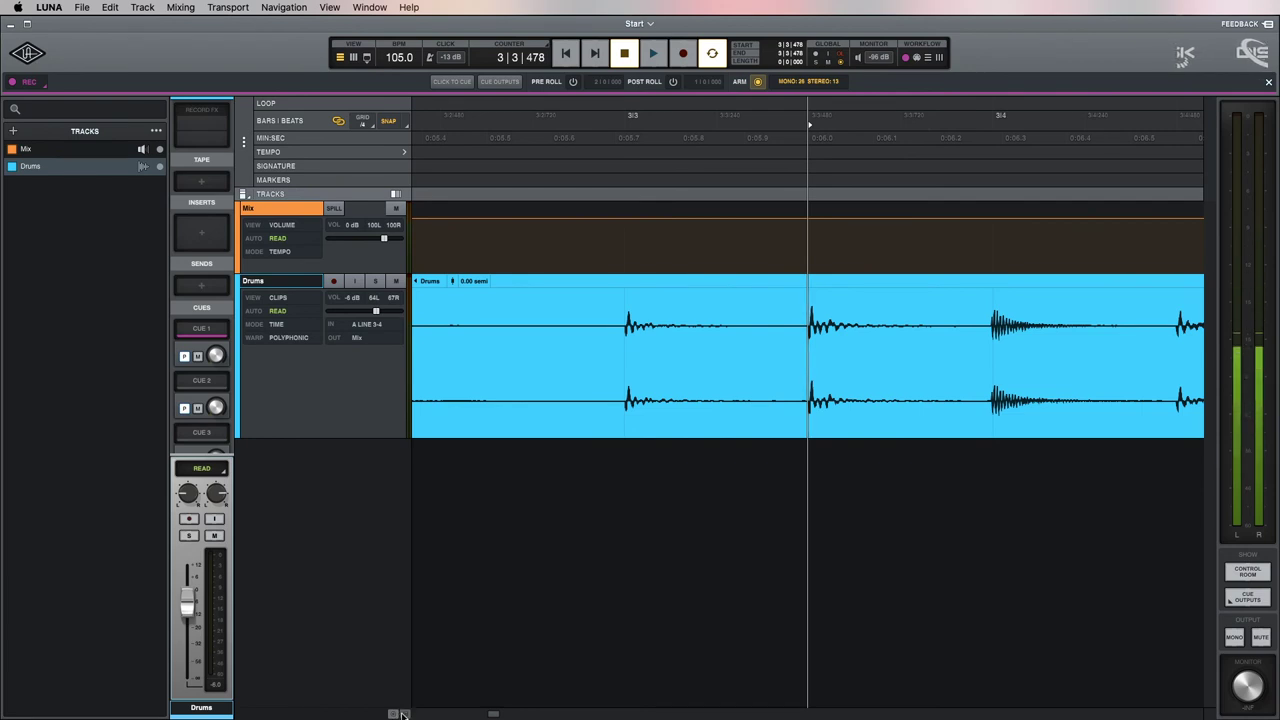
click(405, 714)
click(405, 714)
click(405, 714)
click(405, 714)
click(405, 714)
click(405, 714)
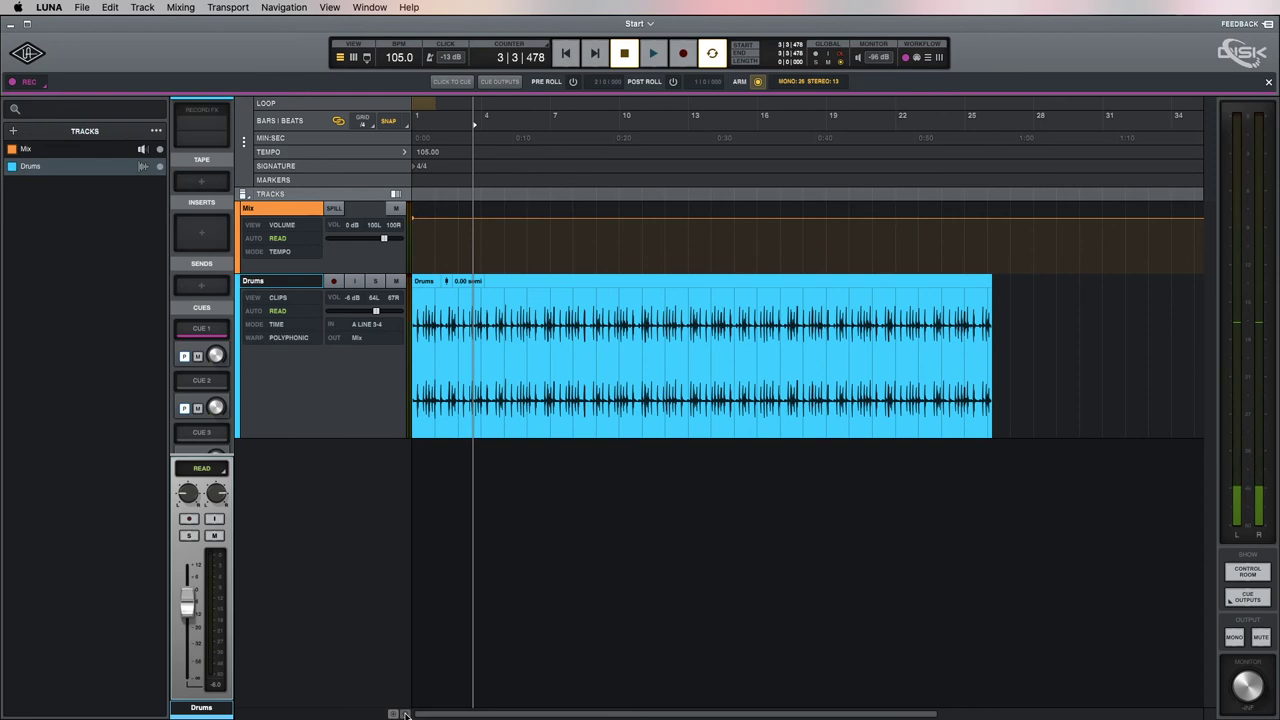
click(393, 714)
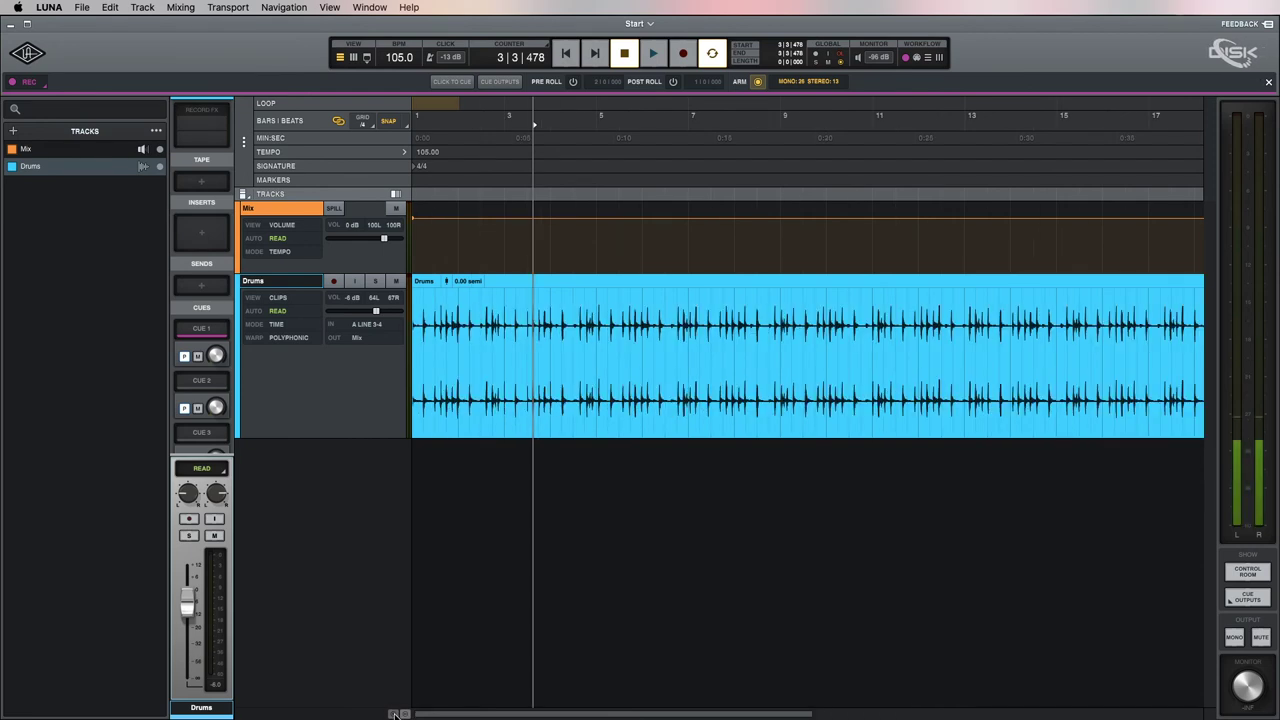
click(405, 714)
click(393, 714)
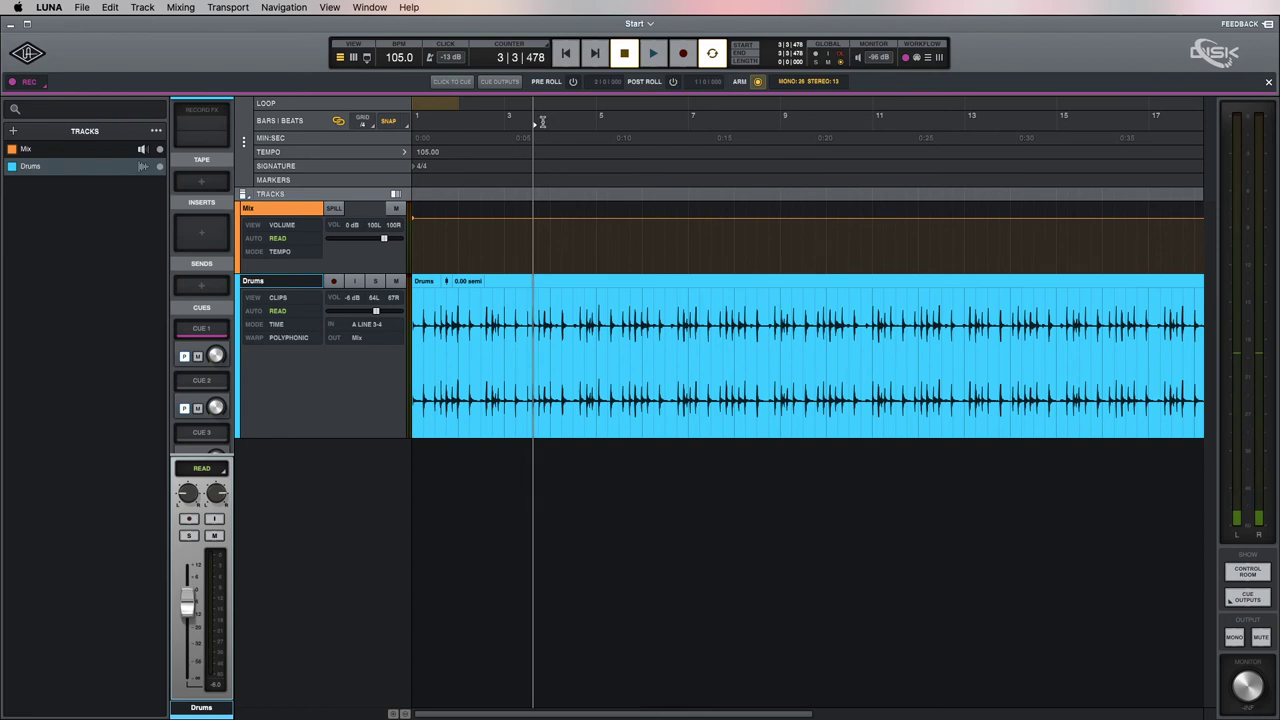
- Place the playhead at the start of bar 4
mouse_move(549, 119)
mouse_down()
mouse_move(809, 210)
mouse_move(809, 270)
mouse_move(572, 127)
mouse_up()
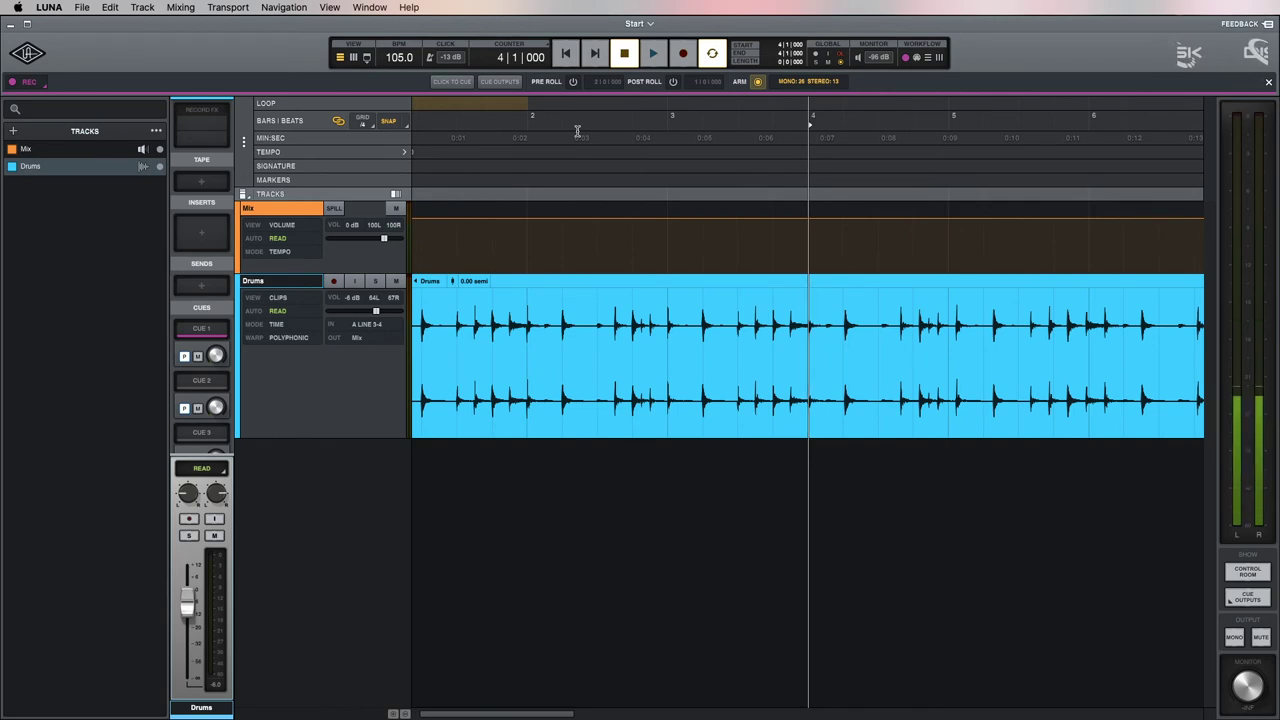
scroll(577, 131, down, 6)
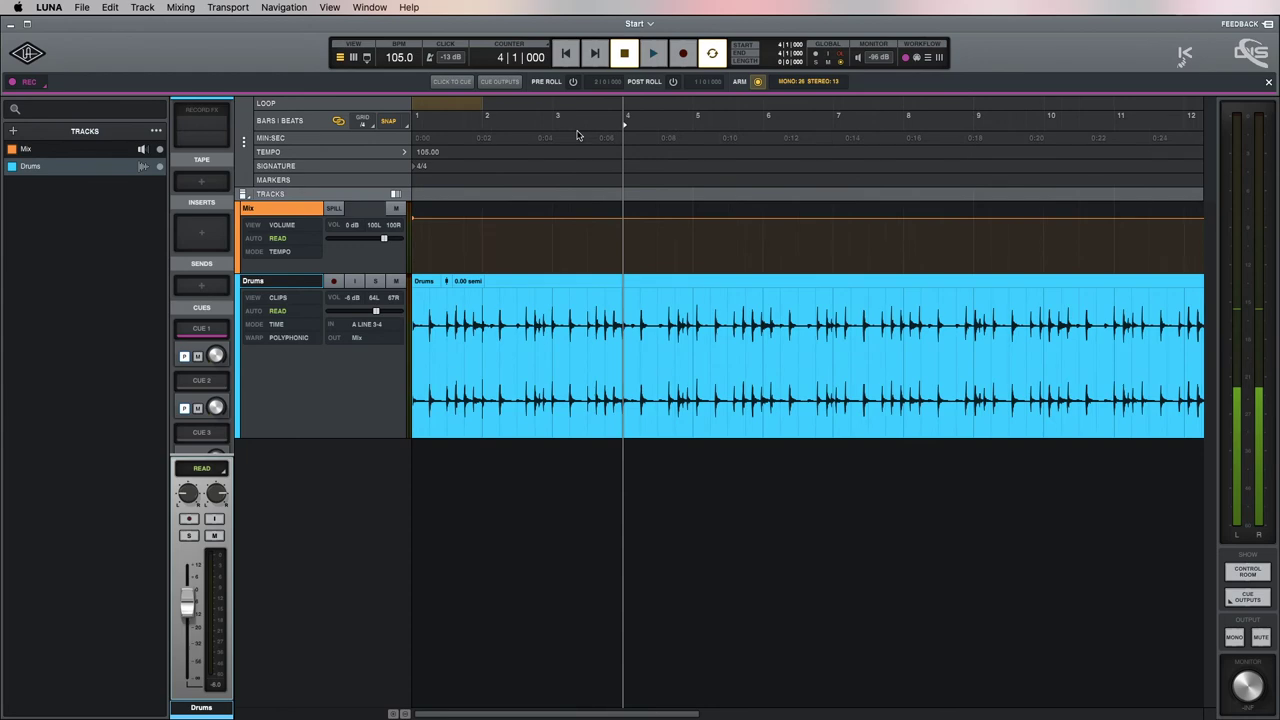
scroll(577, 135, up, 4)
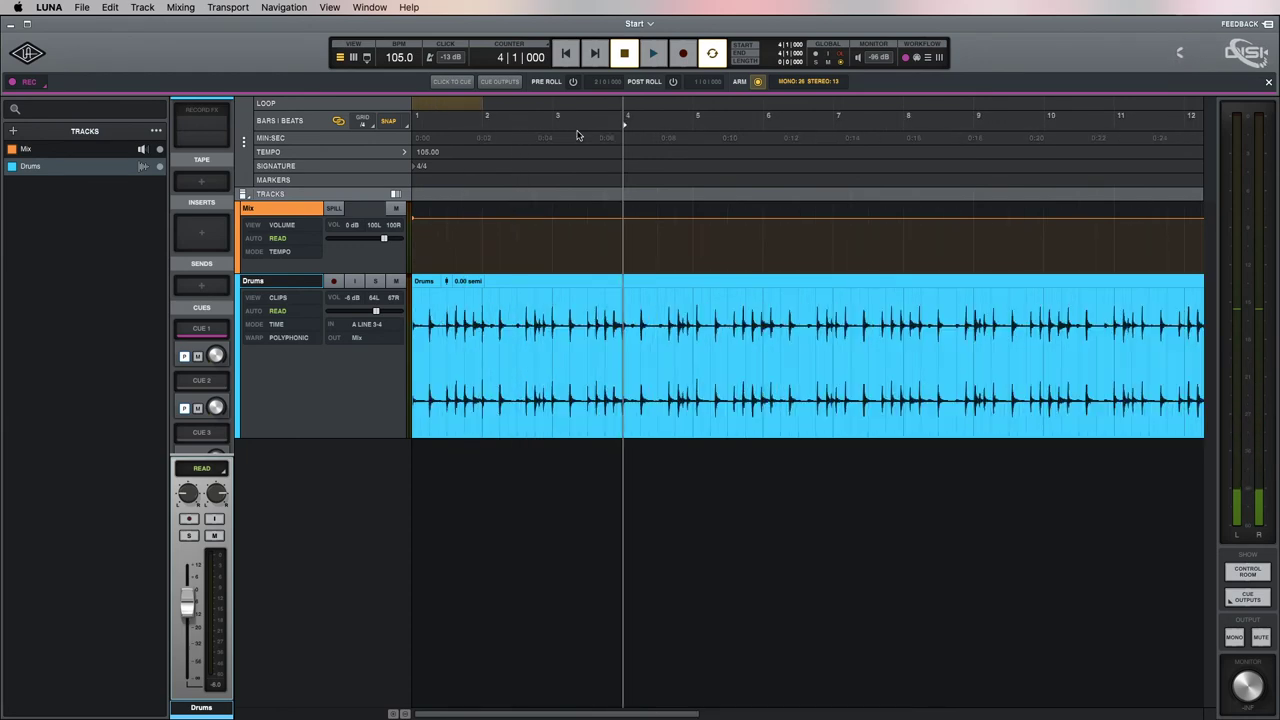
- Try the Mini and Pico track heights and set all tracks to Medium (Default)
scroll(576, 131, down, 4)
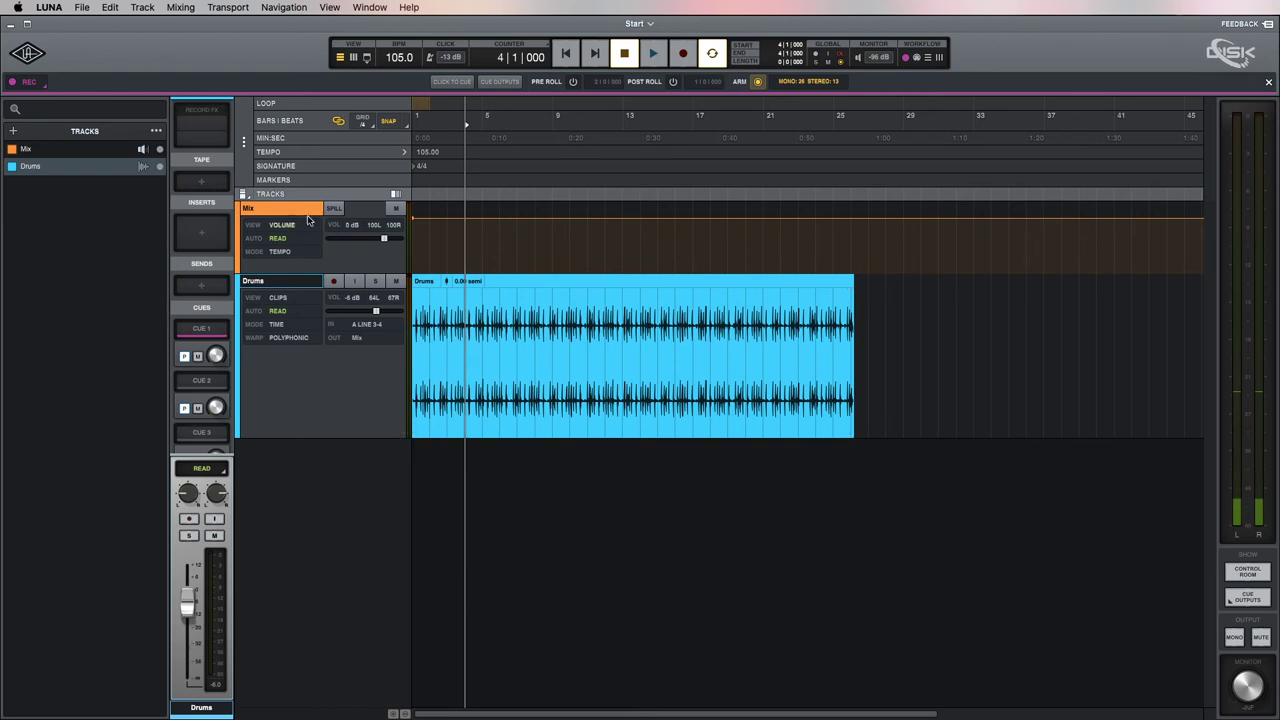
click(243, 194)
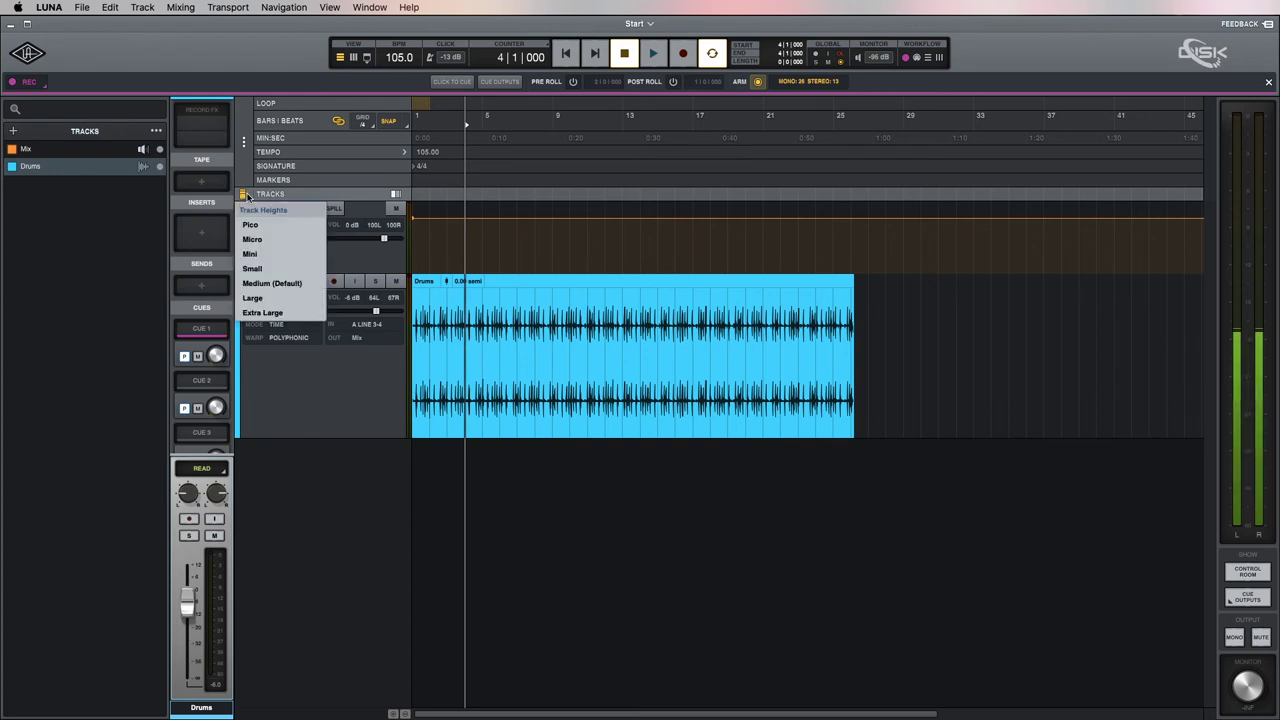
click(258, 255)
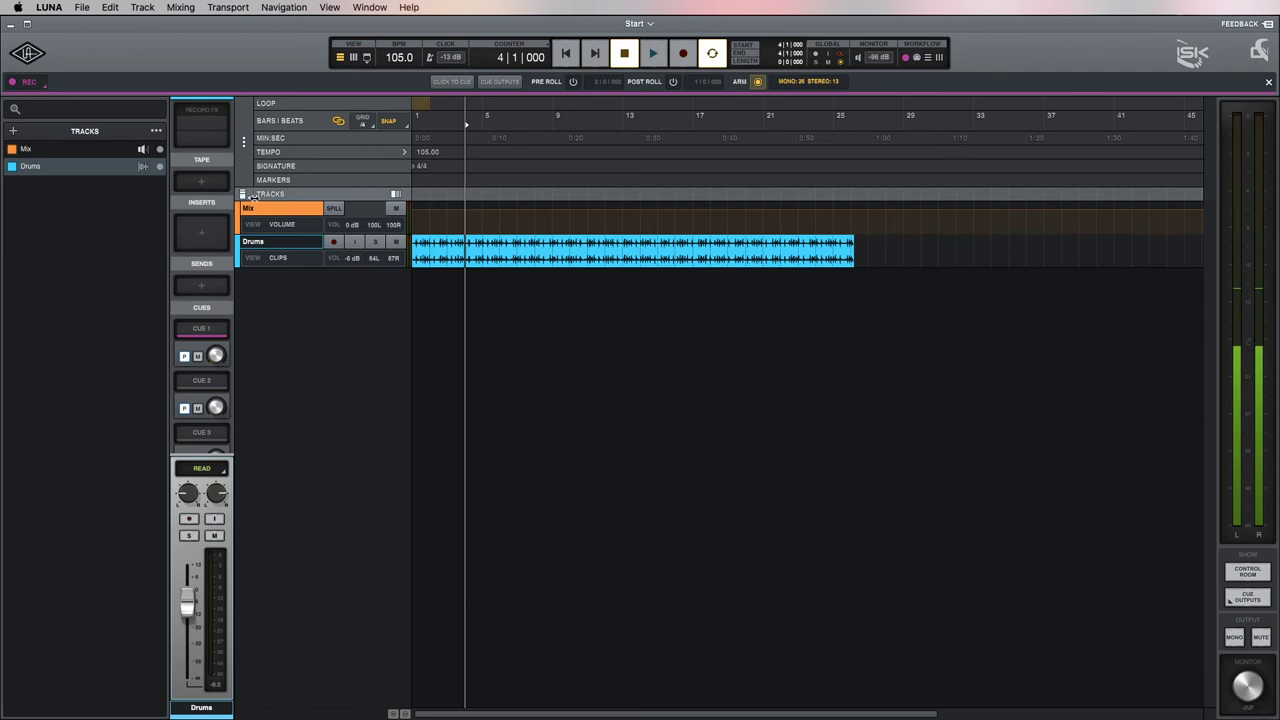
click(245, 196)
click(254, 224)
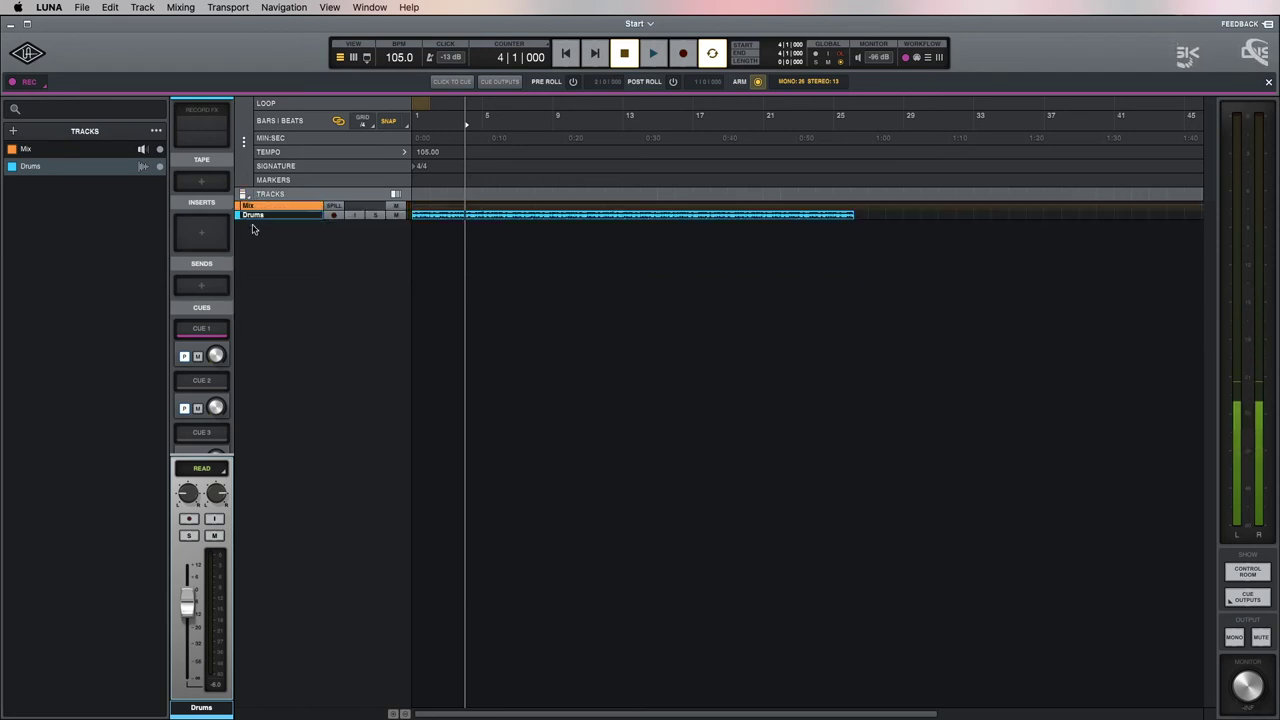
click(244, 194)
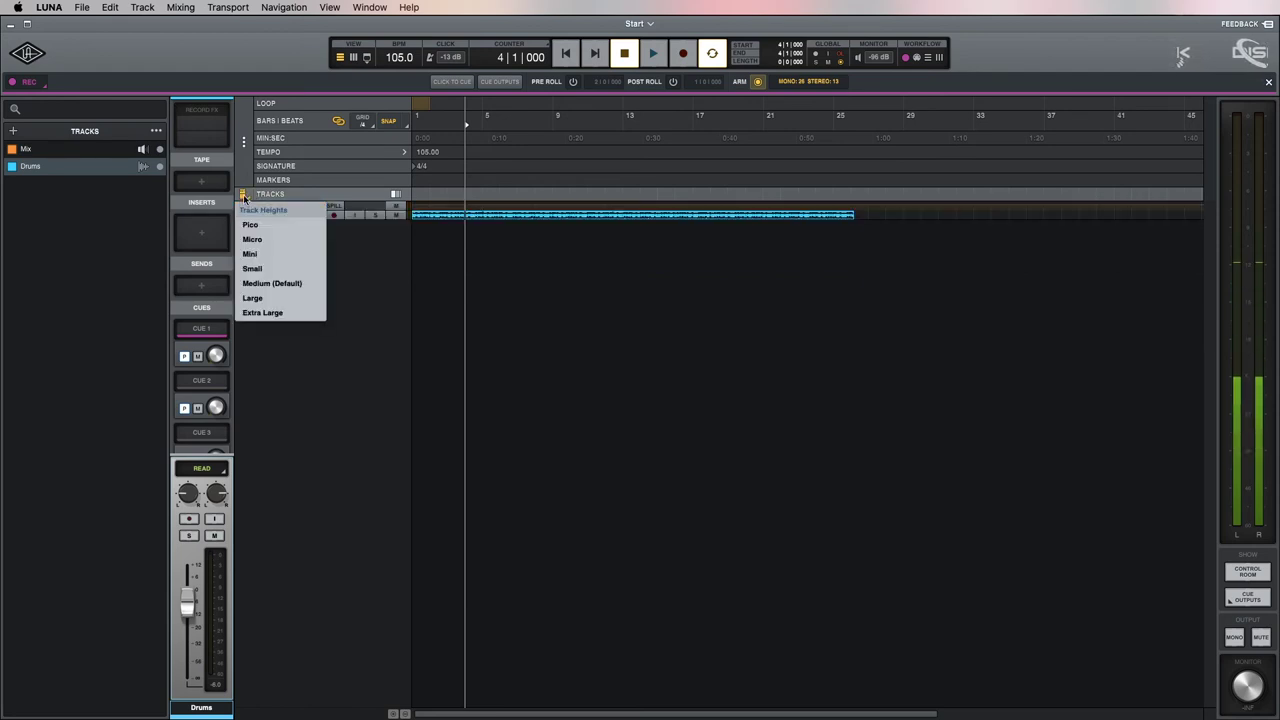
click(272, 284)
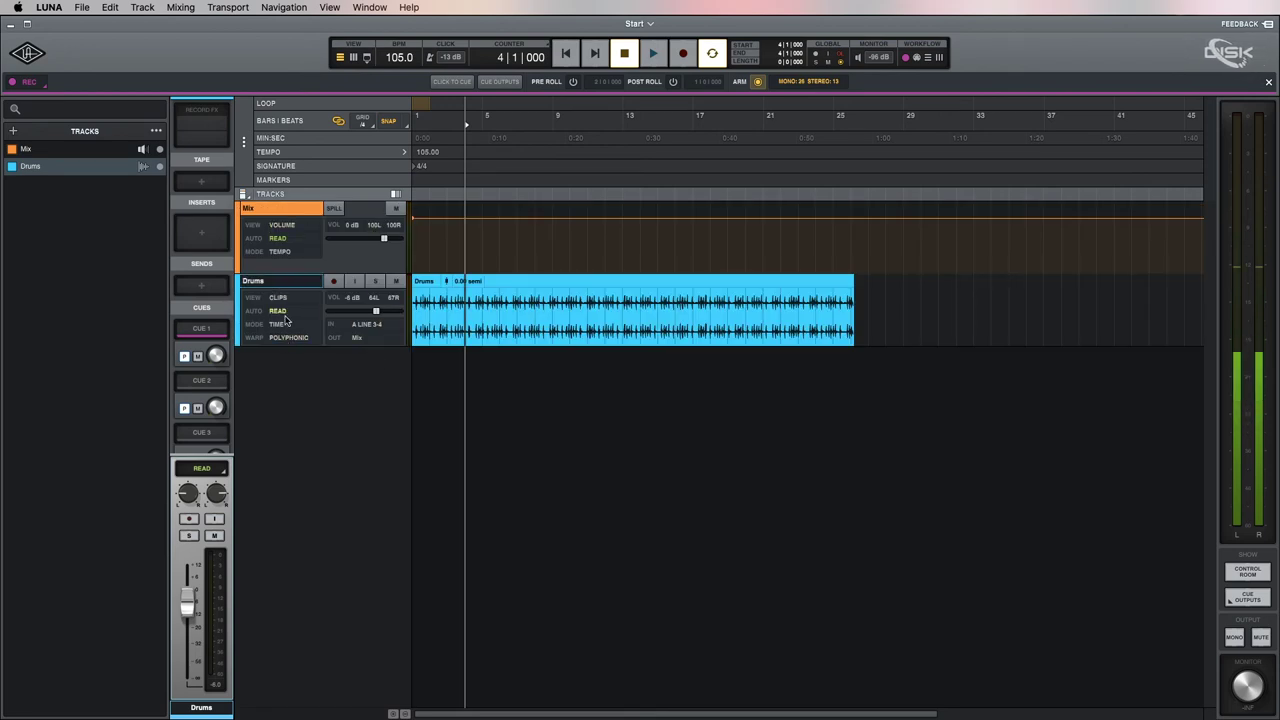
- Try the Extra Large track height and return all tracks to Medium (Default)
click(243, 194)
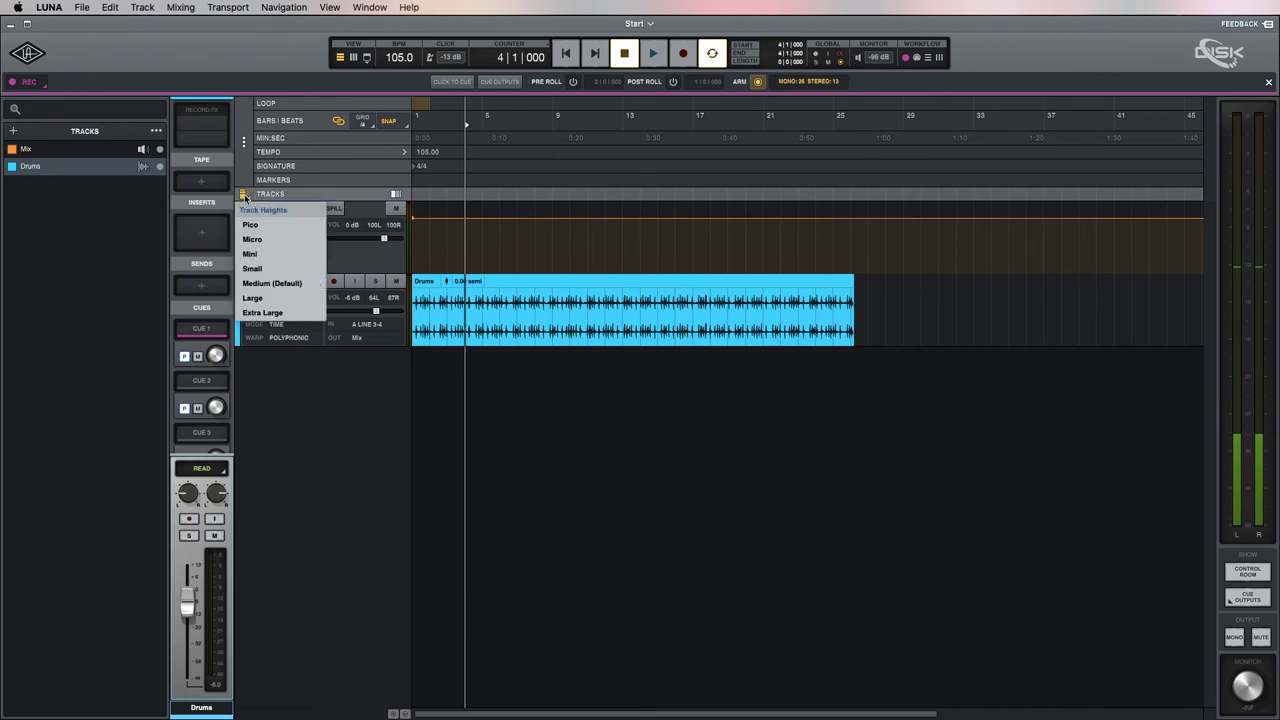
click(257, 313)
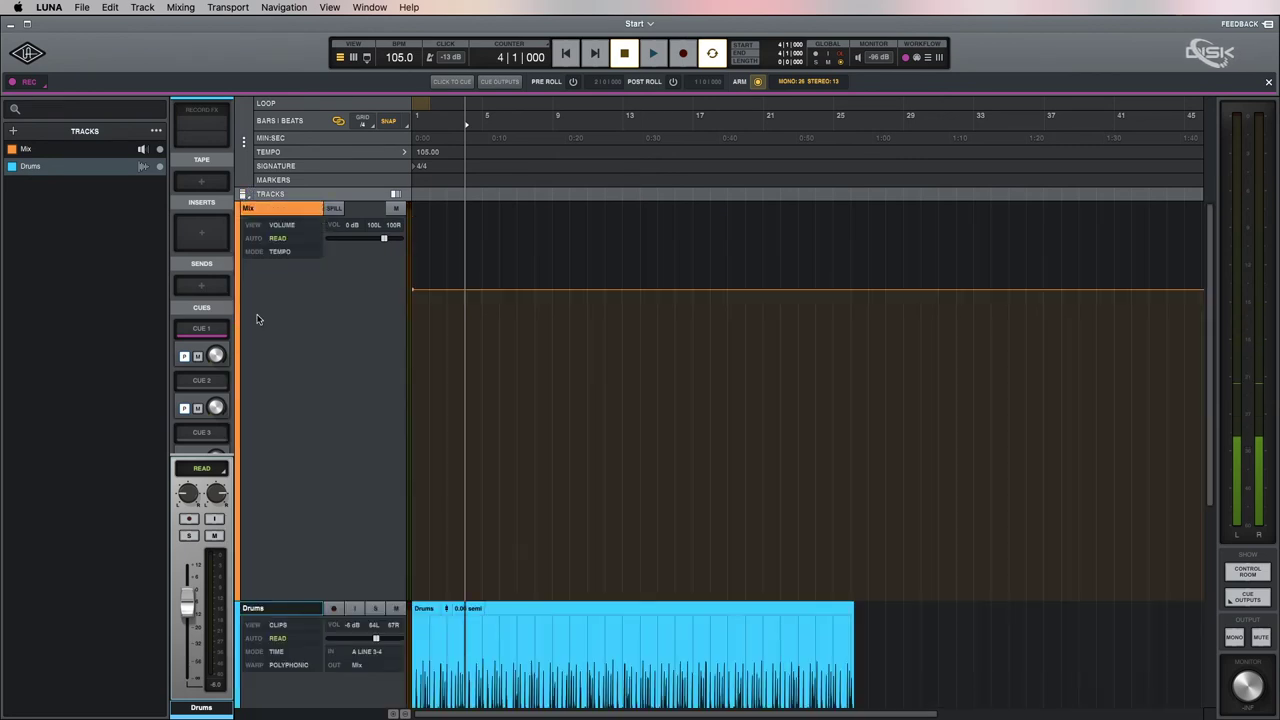
click(243, 194)
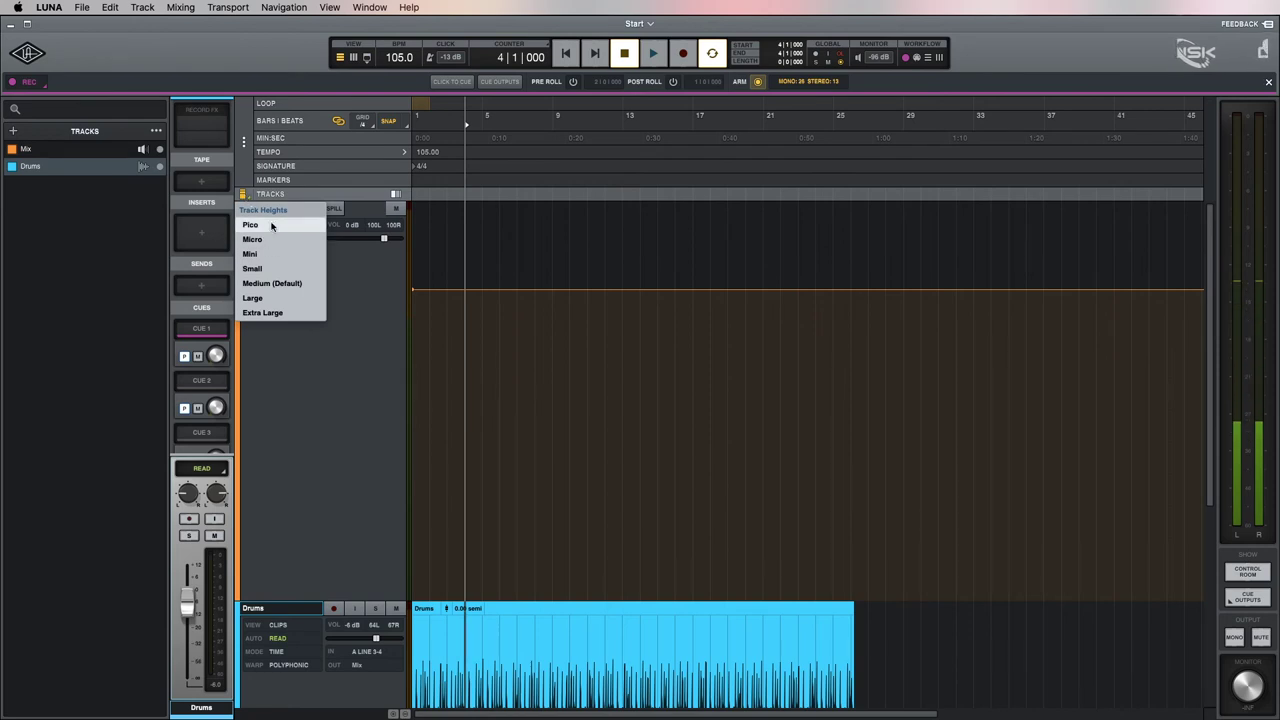
click(275, 284)
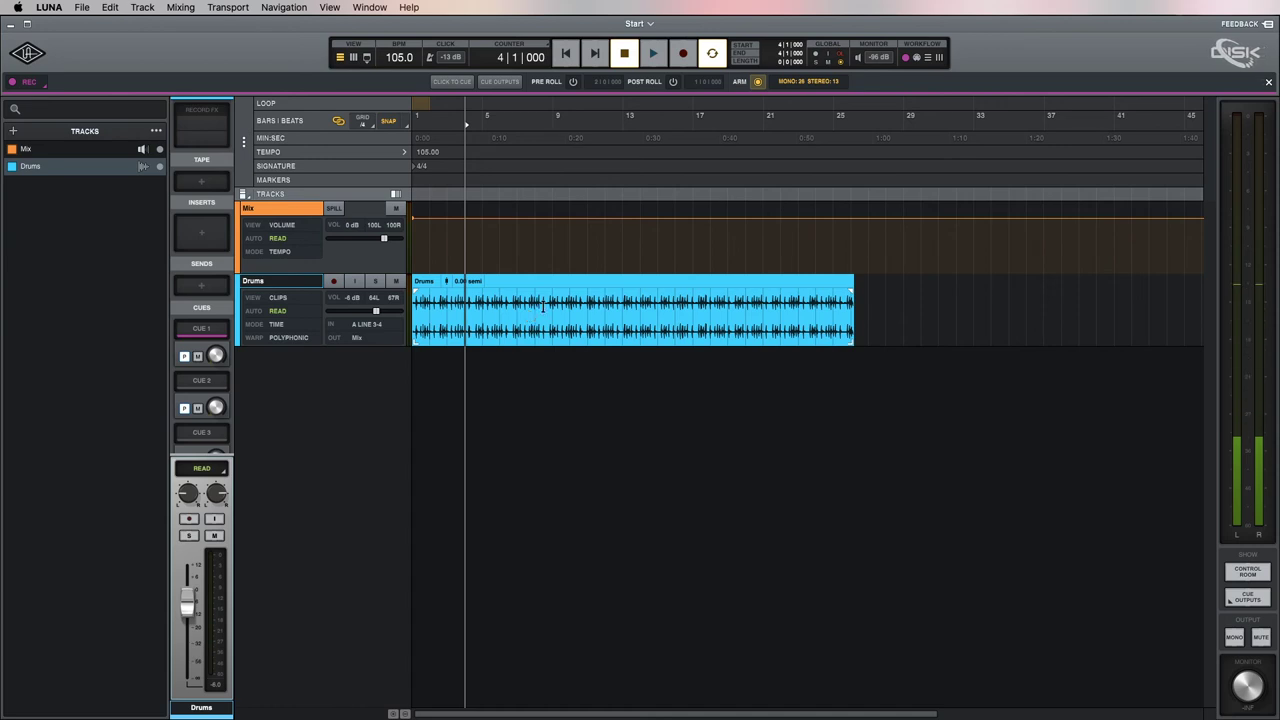
- Select bars 8 to 10 of the Drums clip, zoom to that selection, and return to the previous view
drag(536, 306, 569, 306)
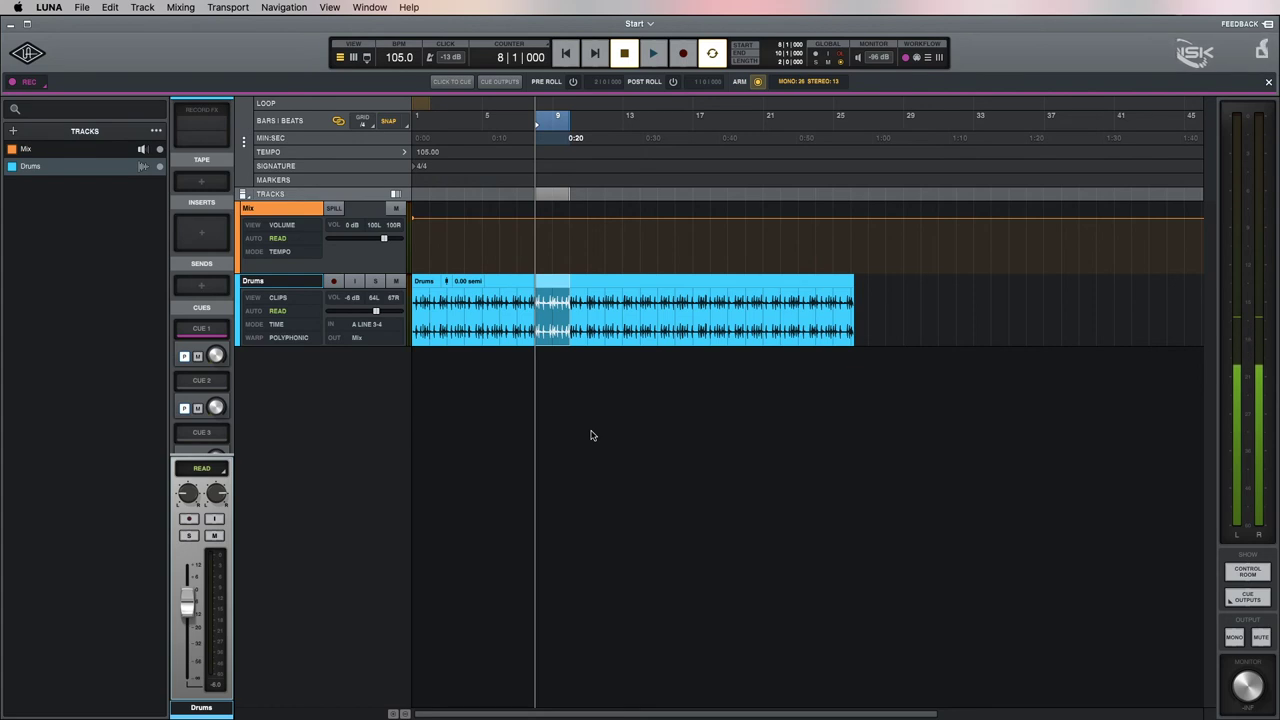
key(e)
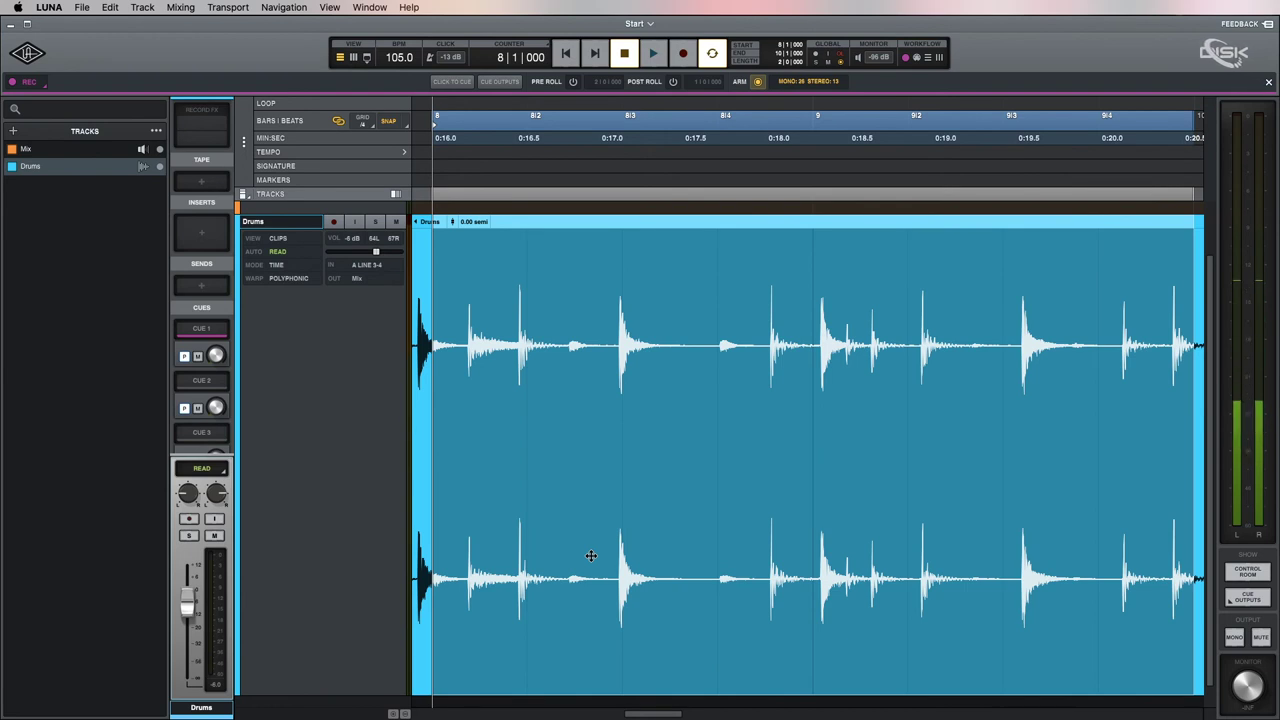
key(z)
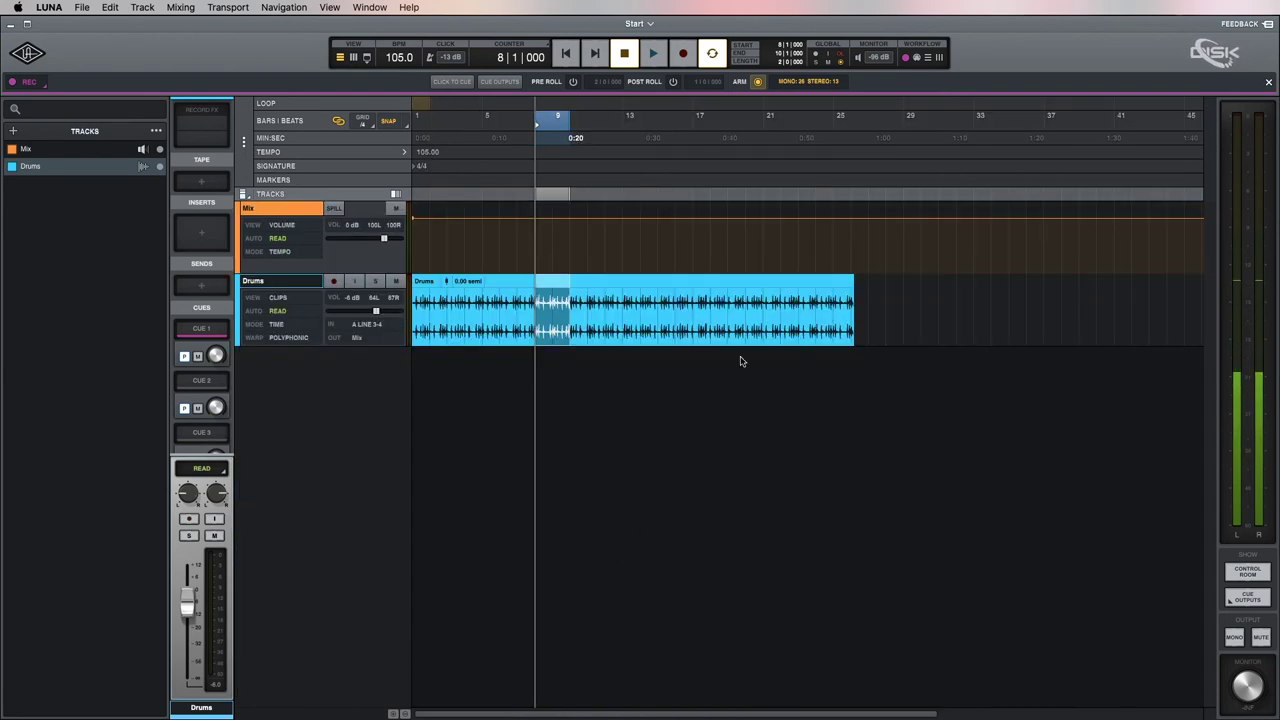
- Select bars 19 to 21 of the Drums clip, zoom in on them, and switch the track view to Warps
drag(726, 301, 762, 311)
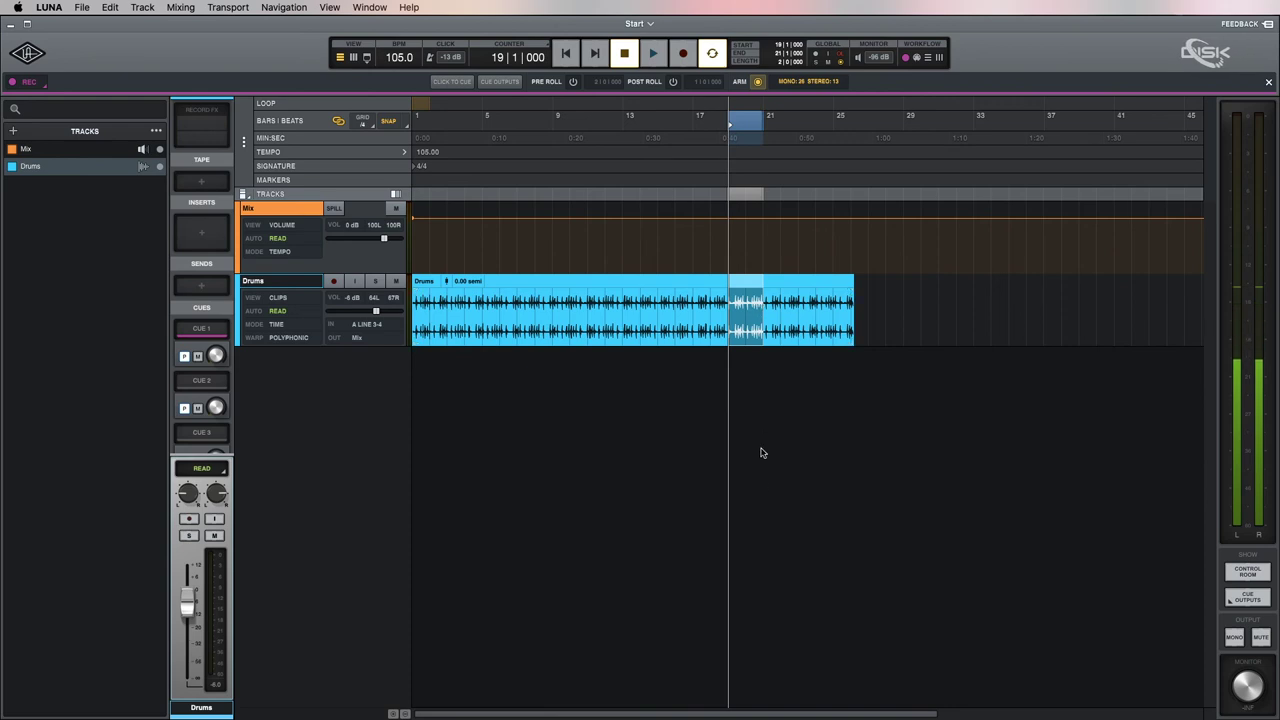
key(z)
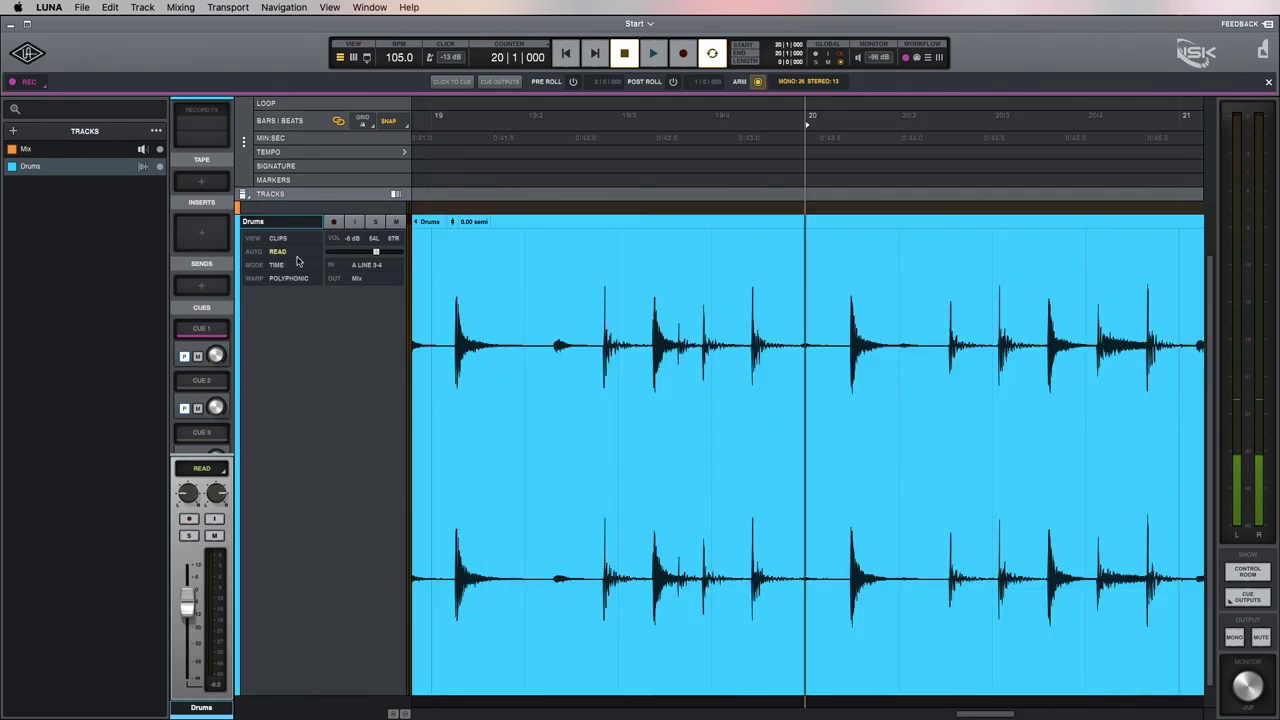
click(278, 238)
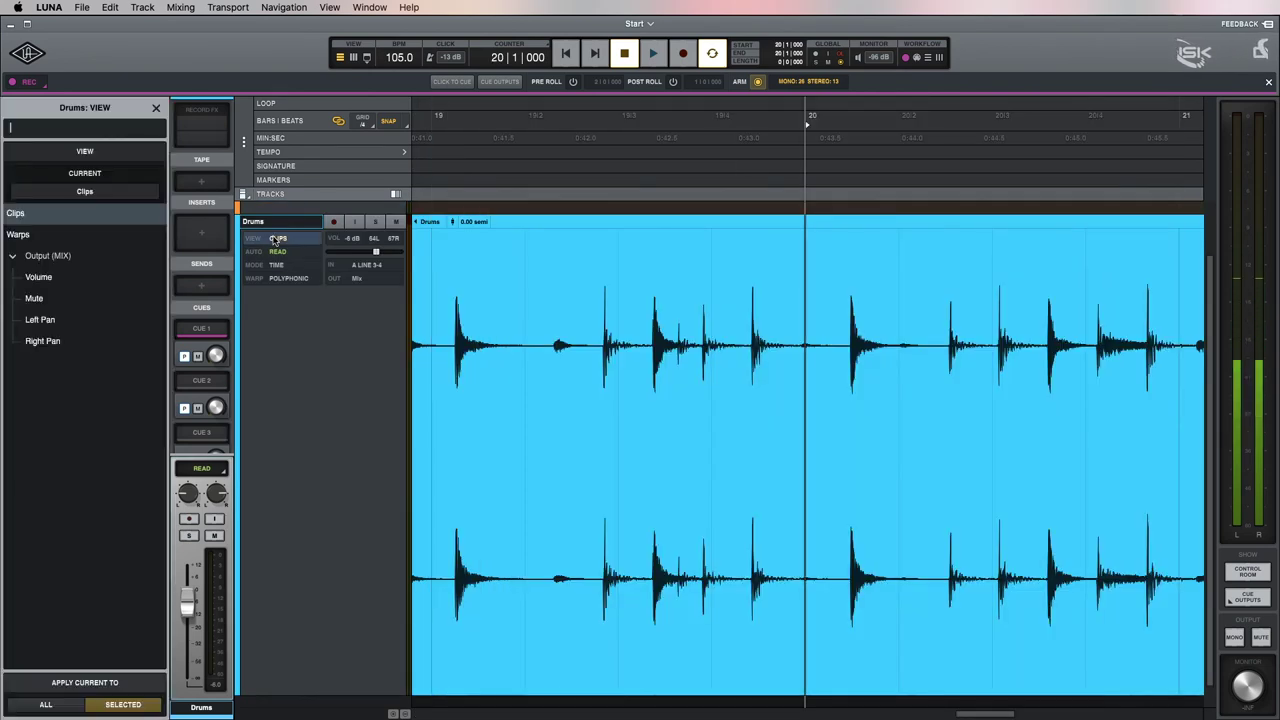
click(98, 232)
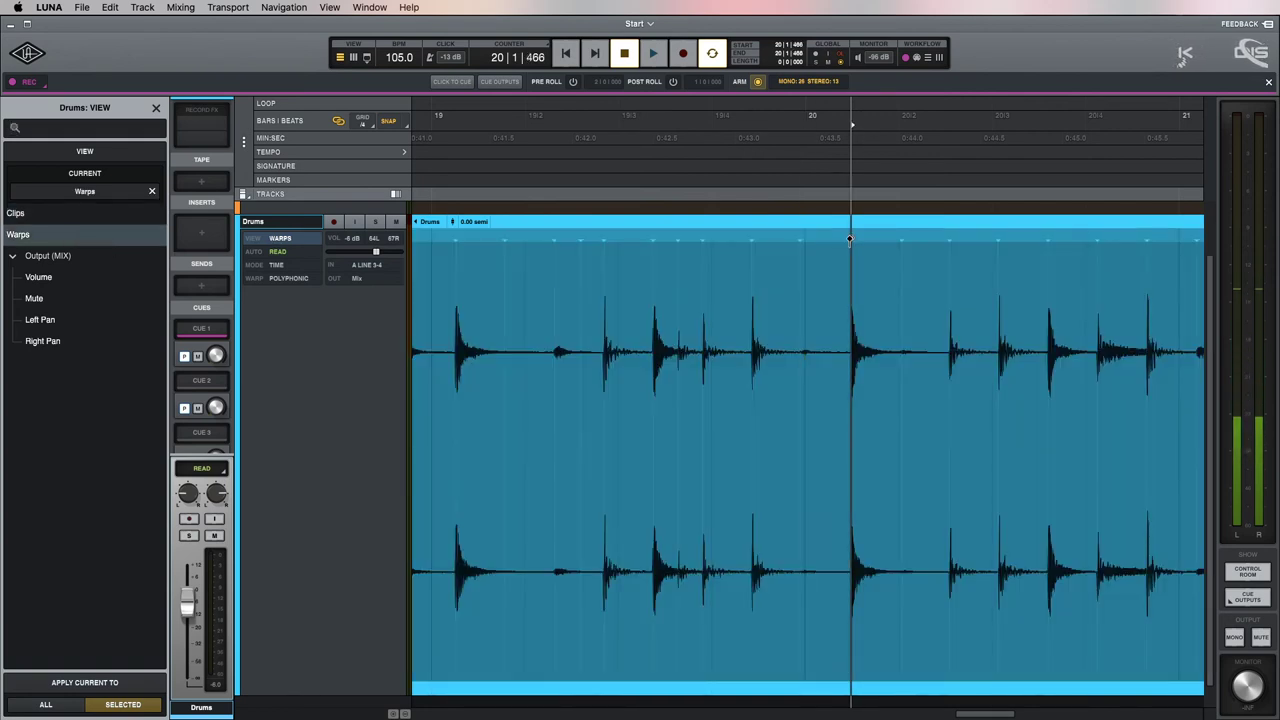
- Warp the drum hit just after bar 20 slightly earlier and return the Drums track to Clips view at full length
drag(850, 239, 848, 240)
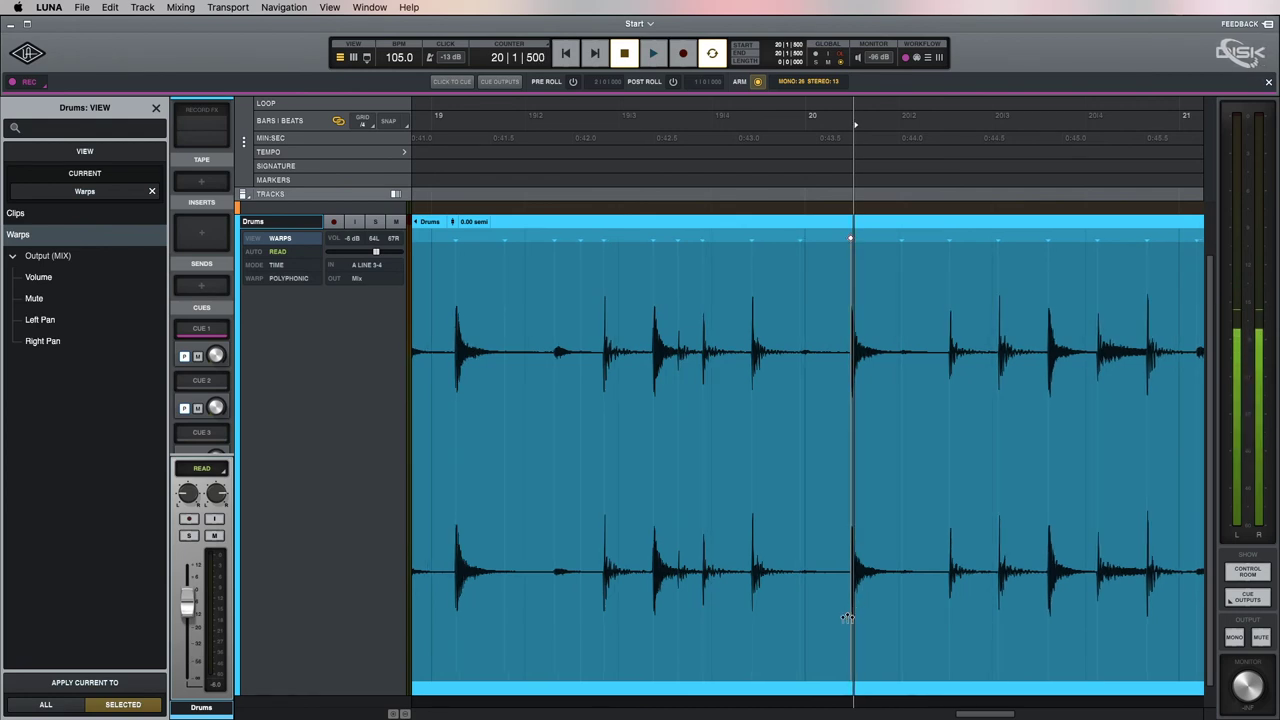
drag(855, 340, 845, 342)
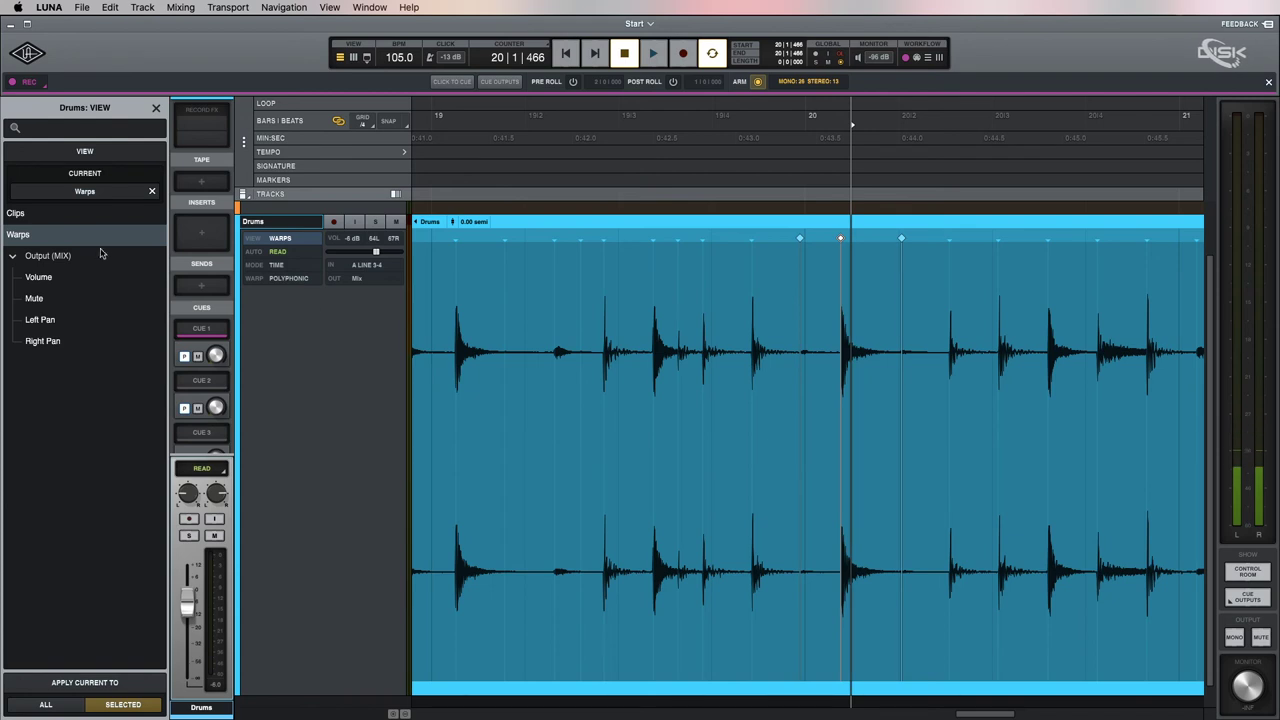
click(58, 214)
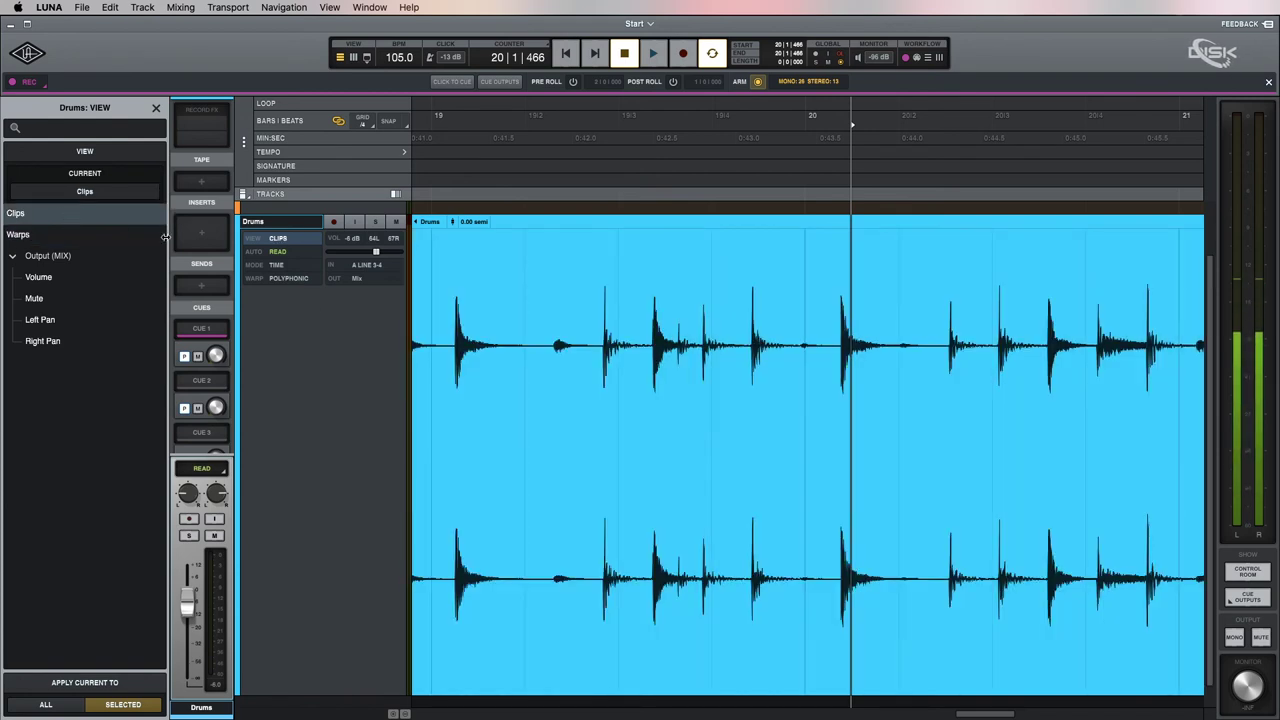
key(z)
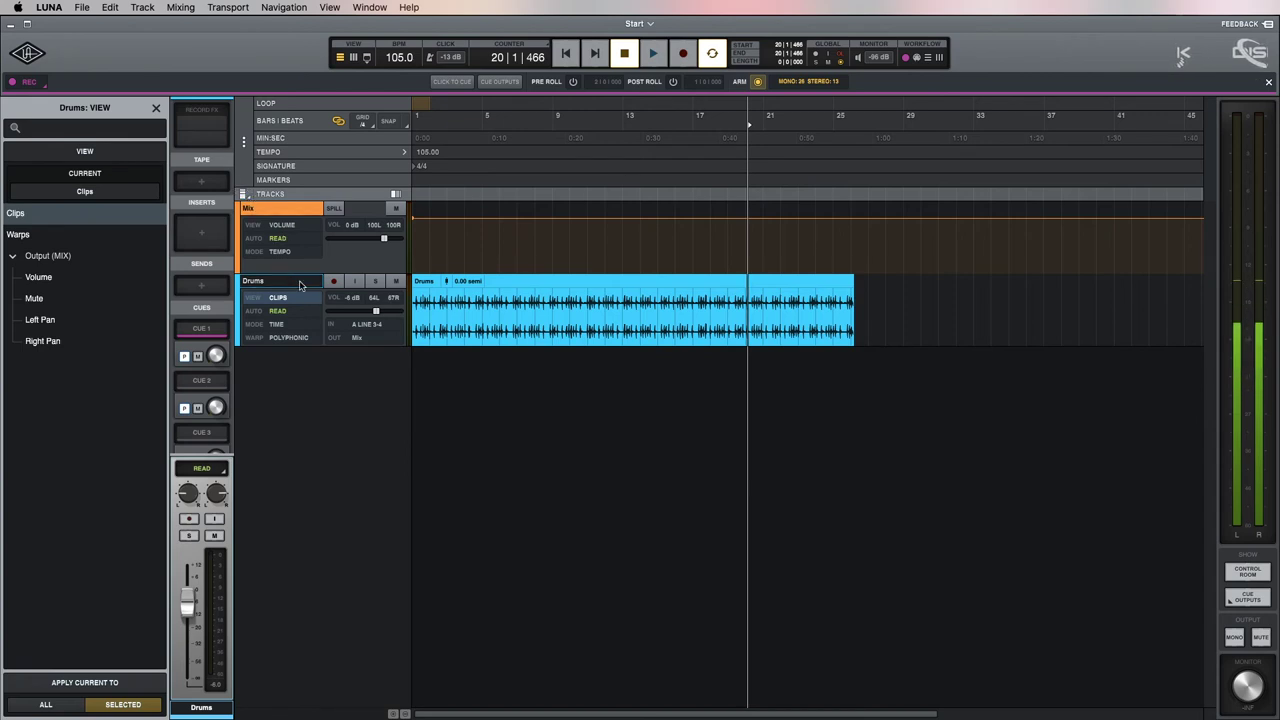
- Make the Drums and Mix tracks taller individually, and reset the track heights to Medium (Default)
mouse_move(294, 345)
mouse_down()
mouse_move(285, 549)
mouse_move(288, 347)
mouse_up()
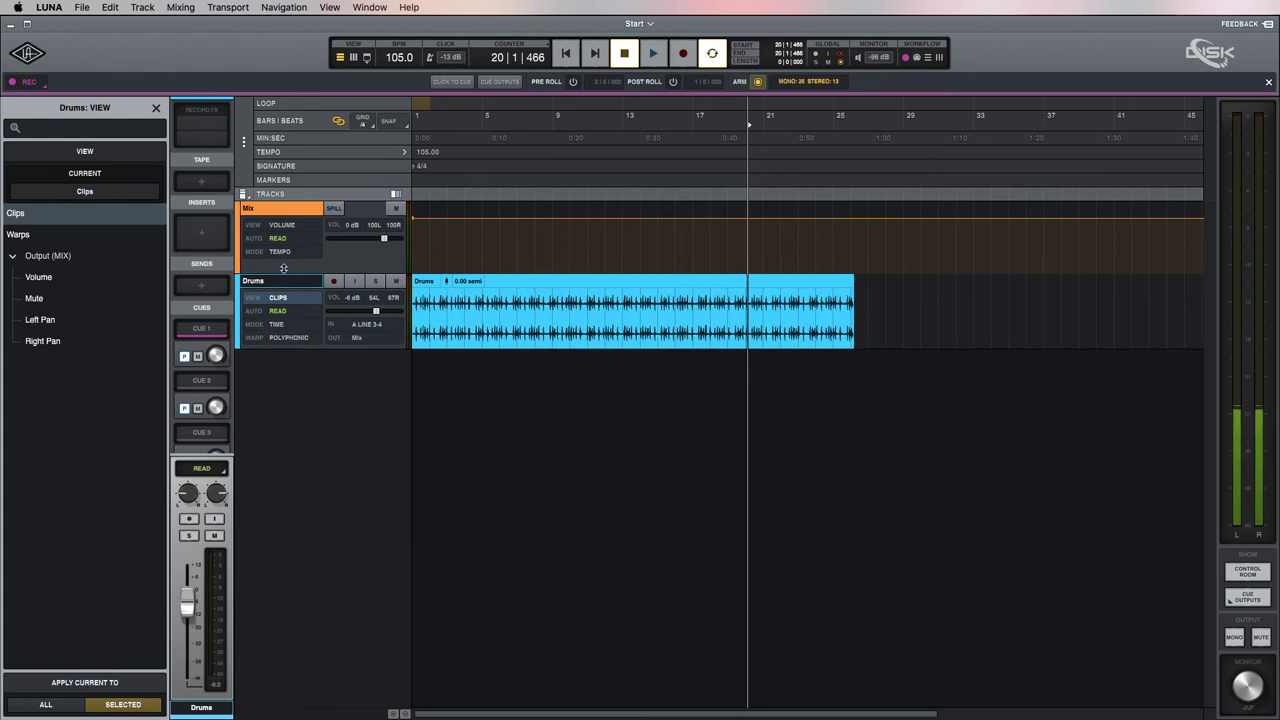
drag(286, 273, 284, 372)
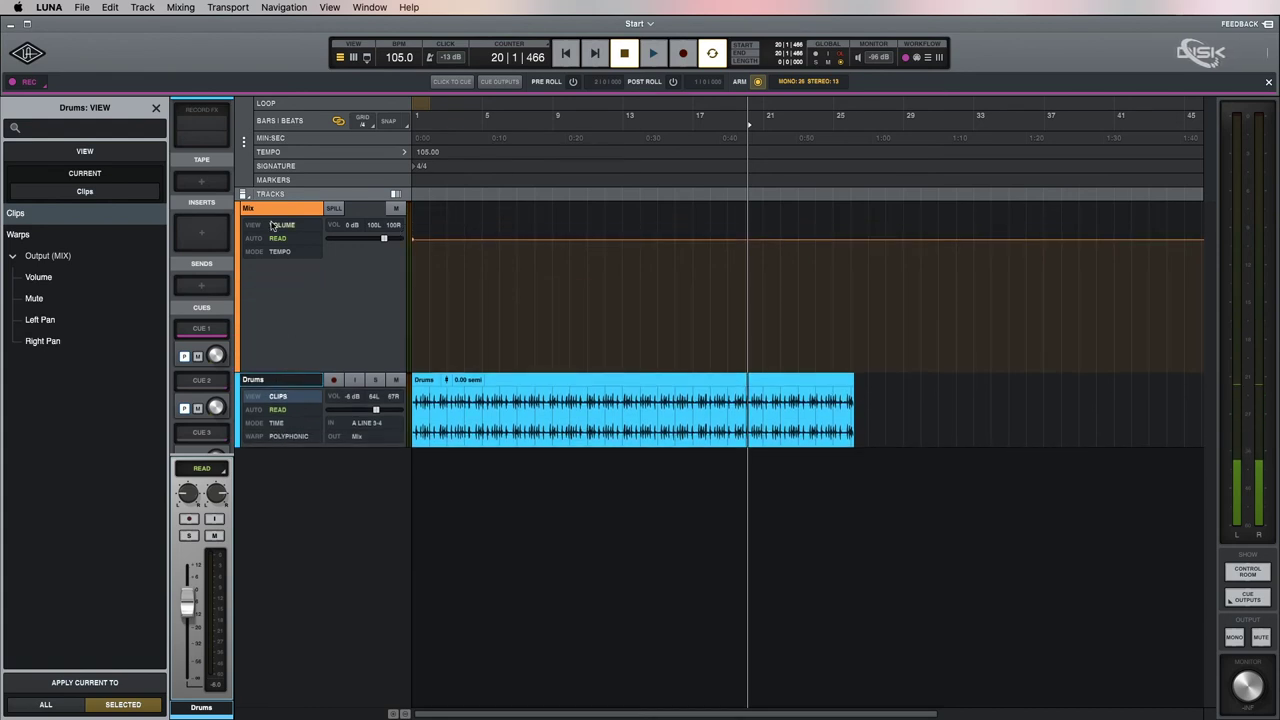
click(243, 194)
click(252, 269)
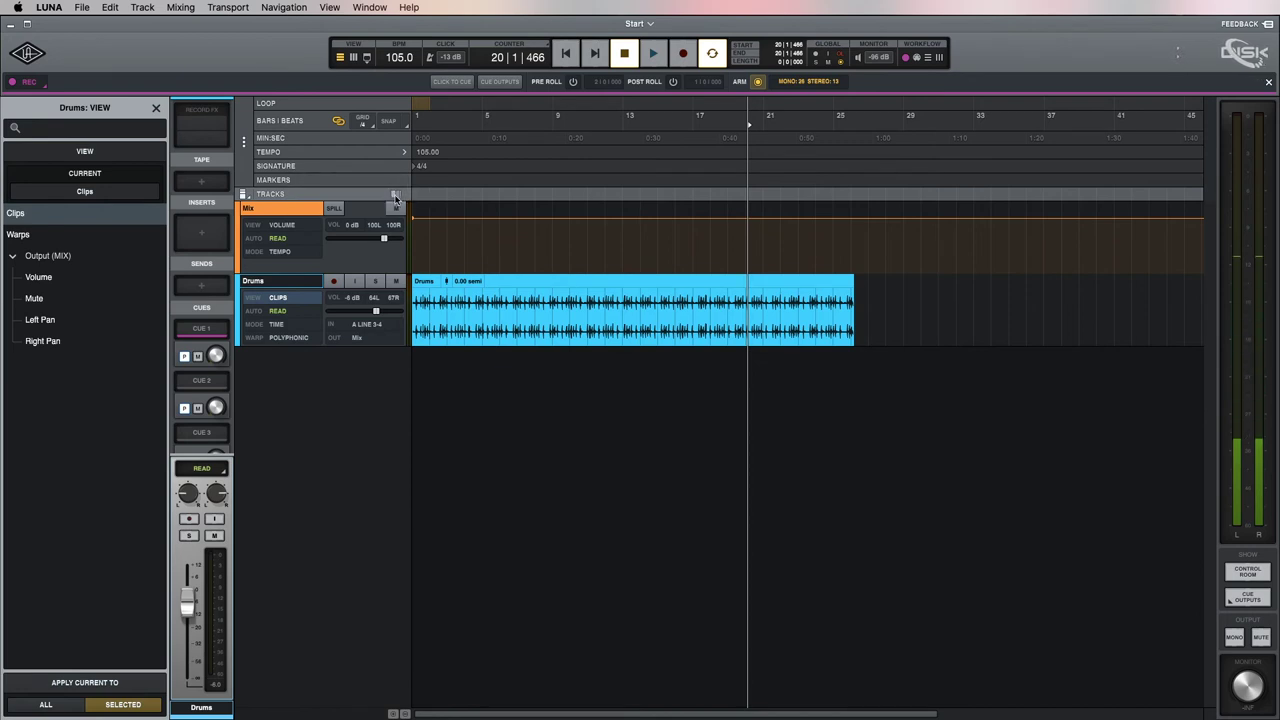
- Show the track versions, select the Drums clip, and add three empty versions to the Drums track
click(395, 194)
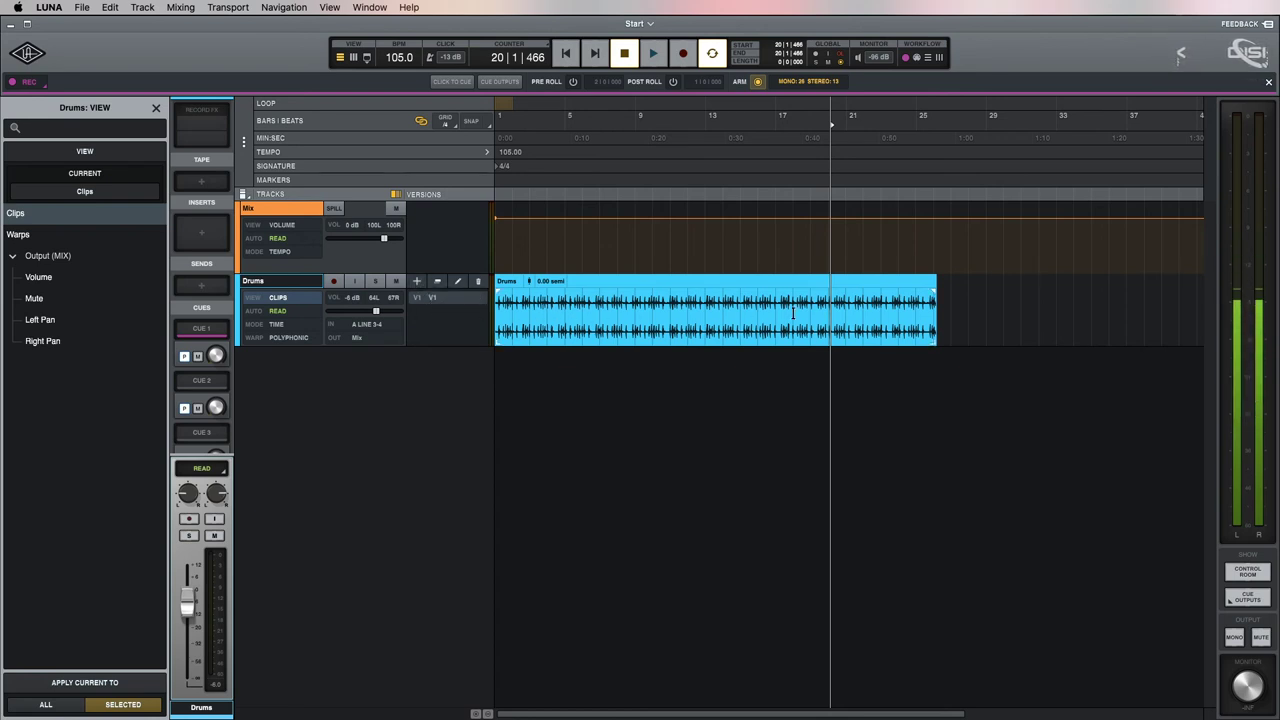
click(718, 280)
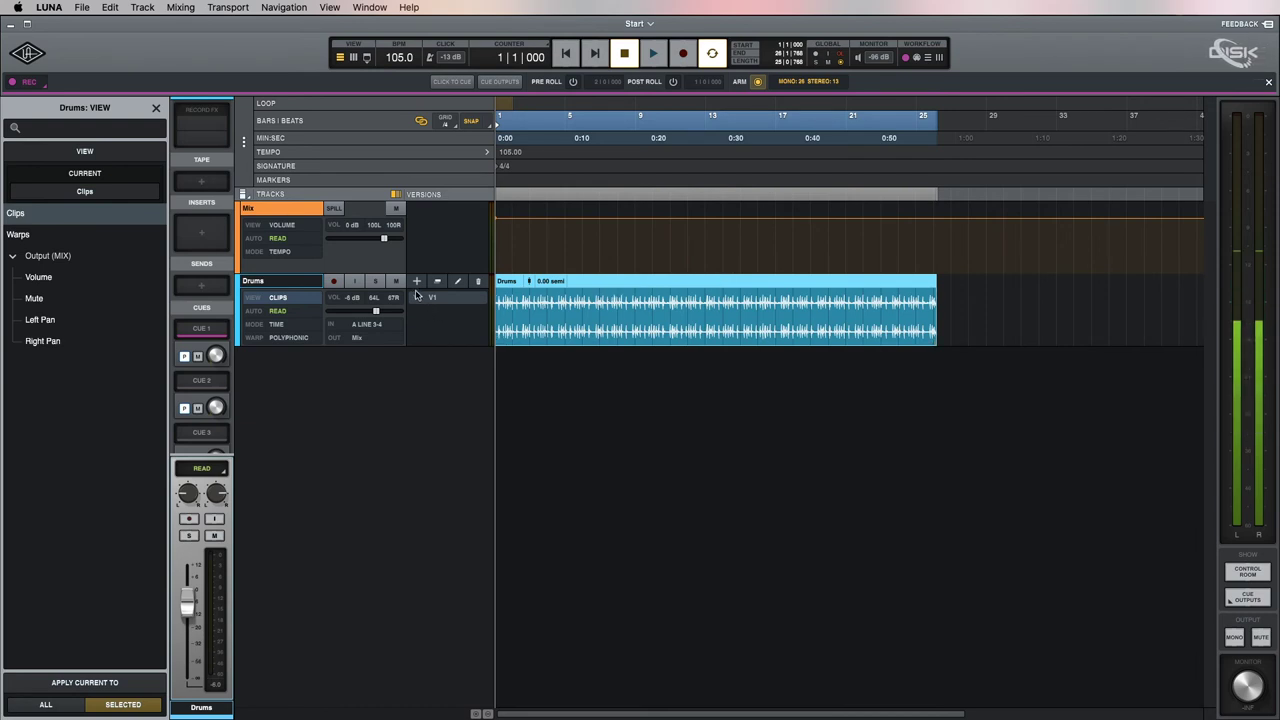
click(417, 281)
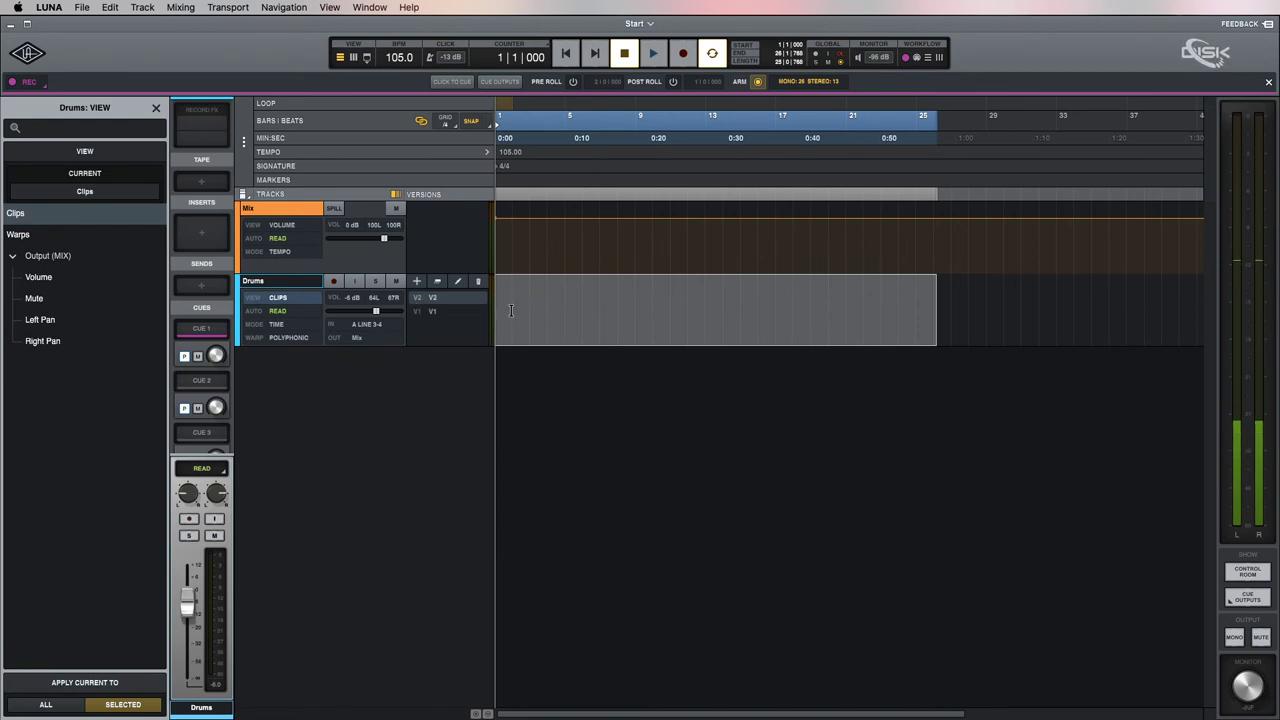
scroll(424, 309, up, 2)
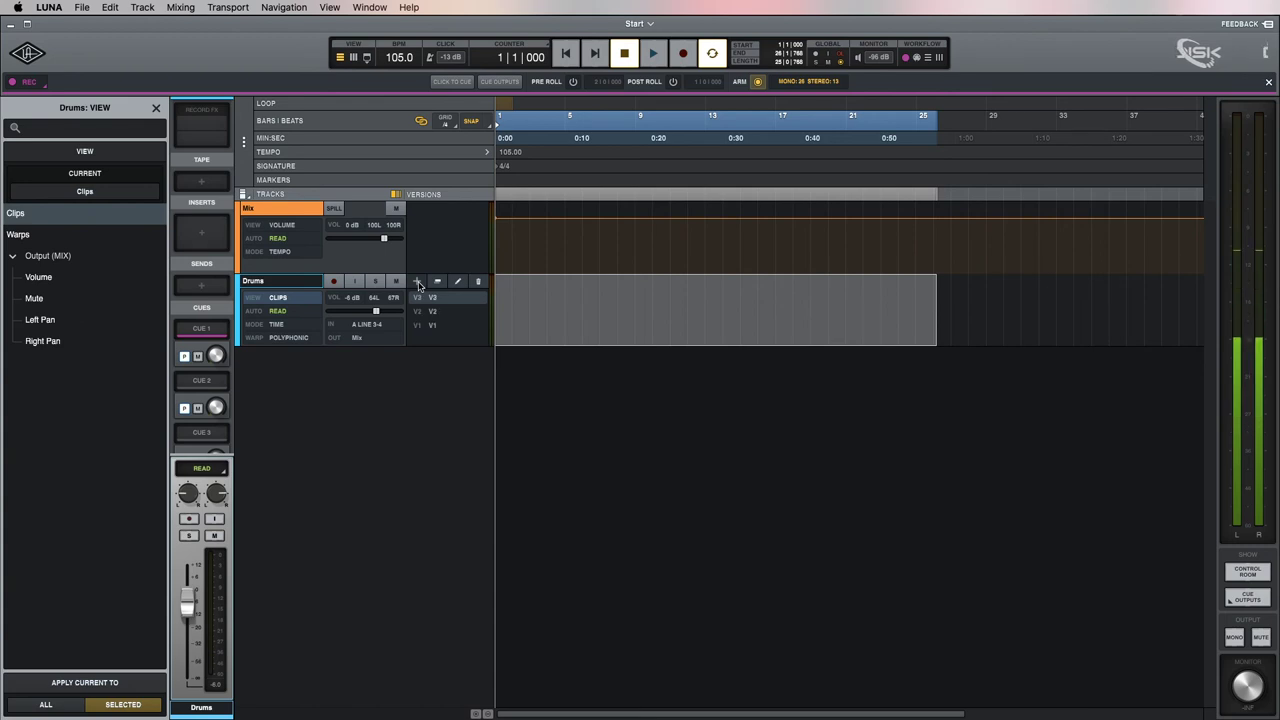
scroll(445, 304, down, 1)
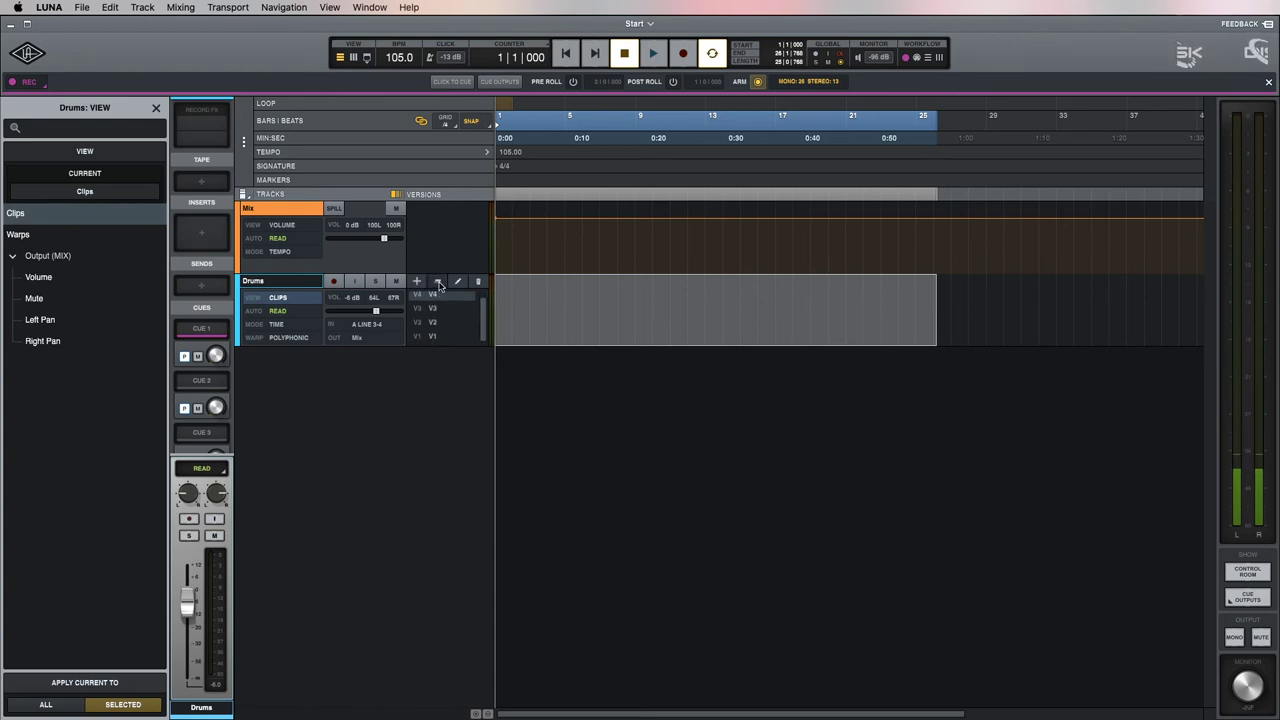
- Duplicate the Drums track's current empty version and switch back to version V1
click(439, 283)
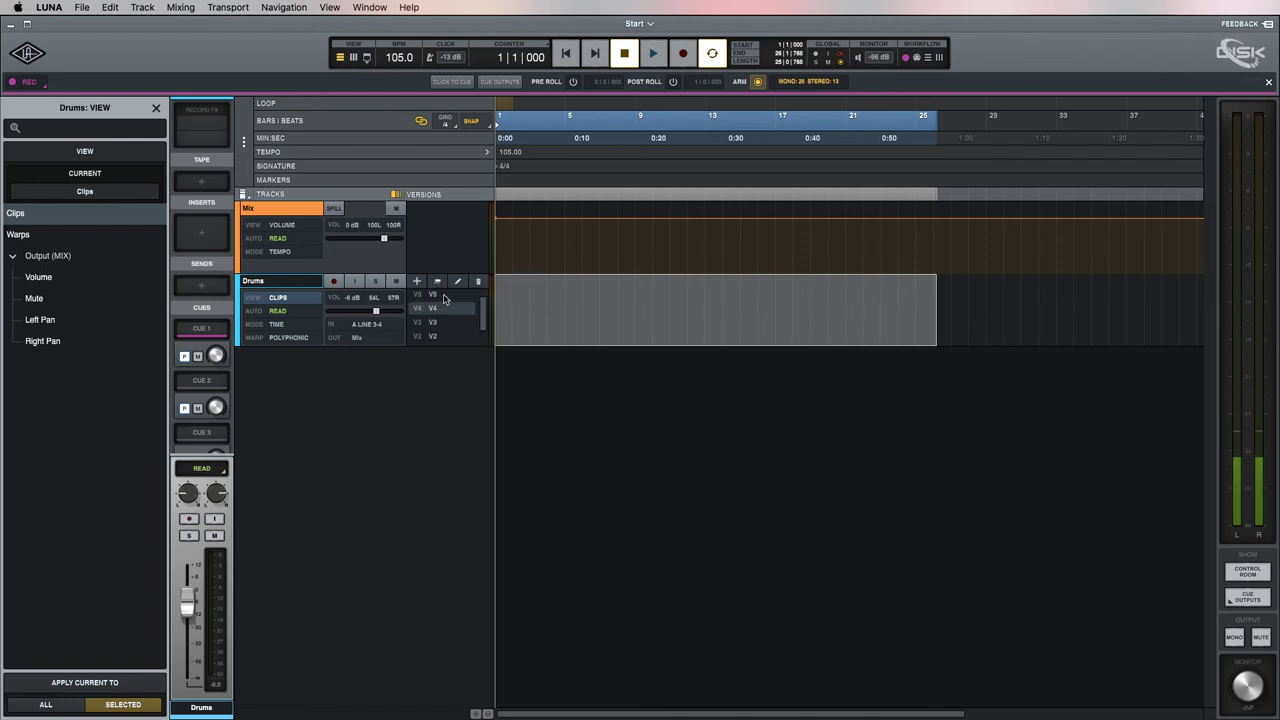
scroll(446, 324, down, 1)
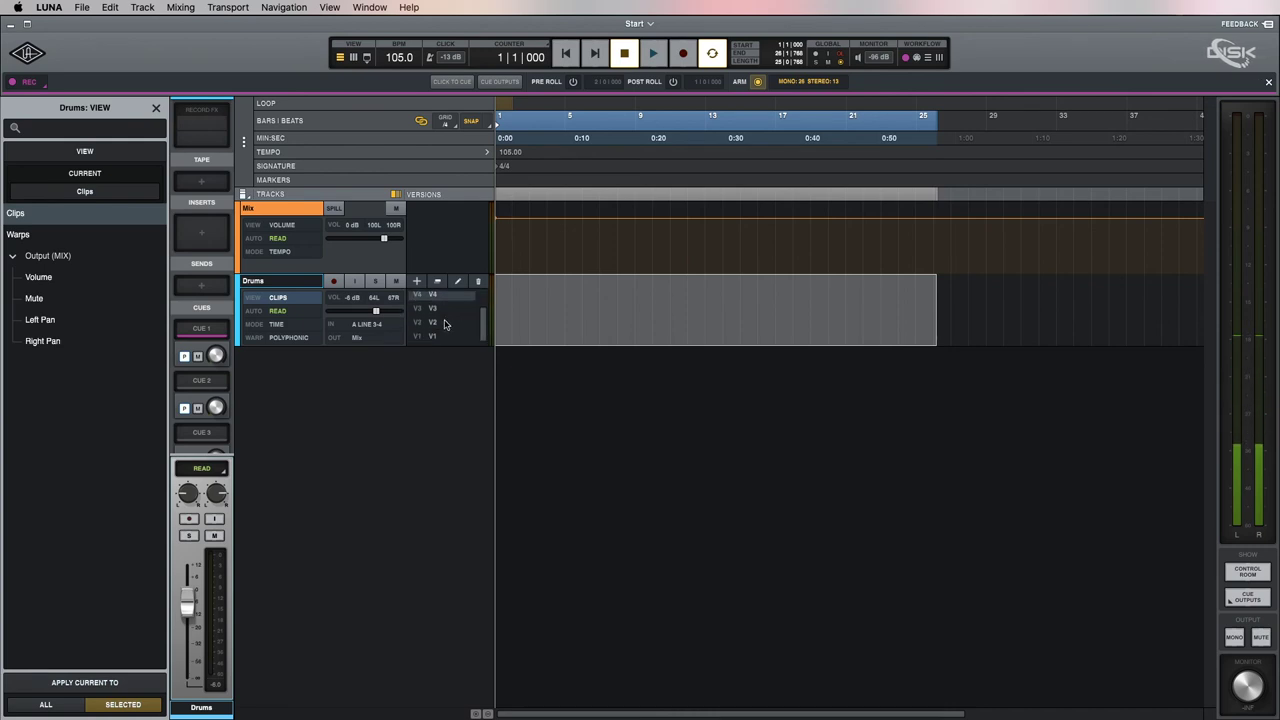
click(436, 337)
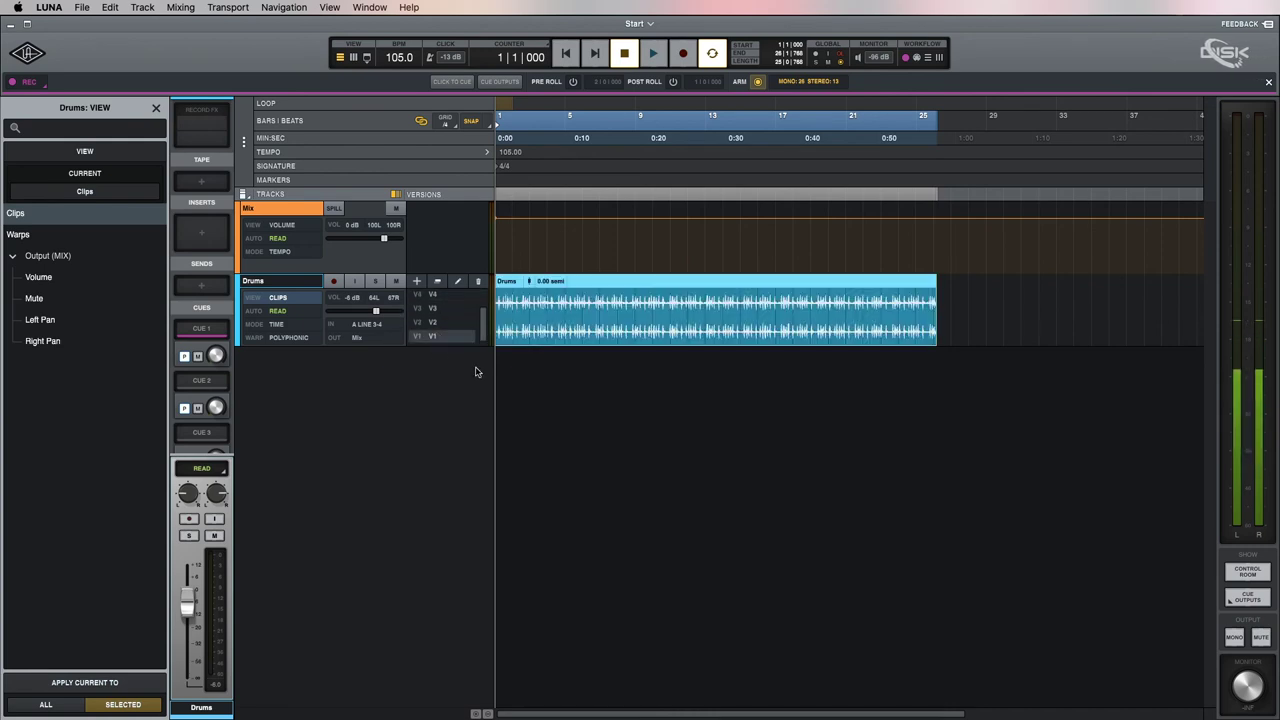
- Duplicate version V1 of the Drums track and look through its list of versions
click(439, 283)
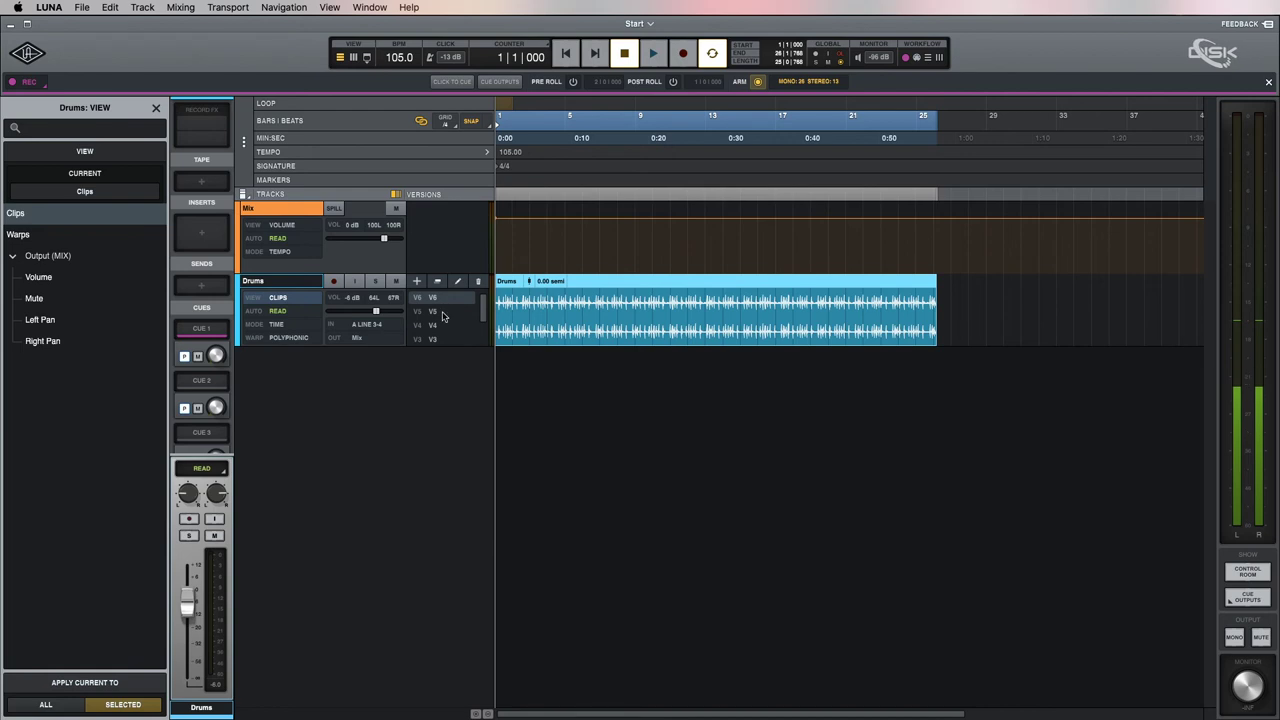
click(443, 313)
scroll(440, 302, down, 2)
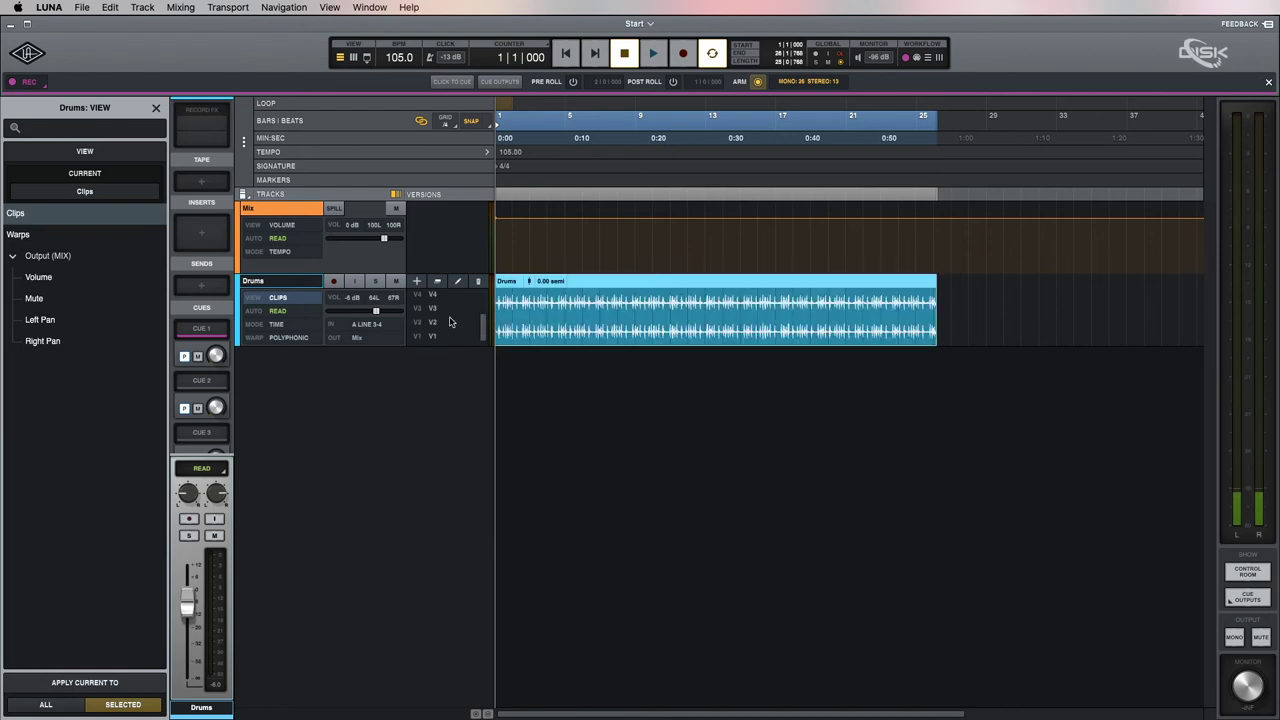
scroll(455, 316, up, 2)
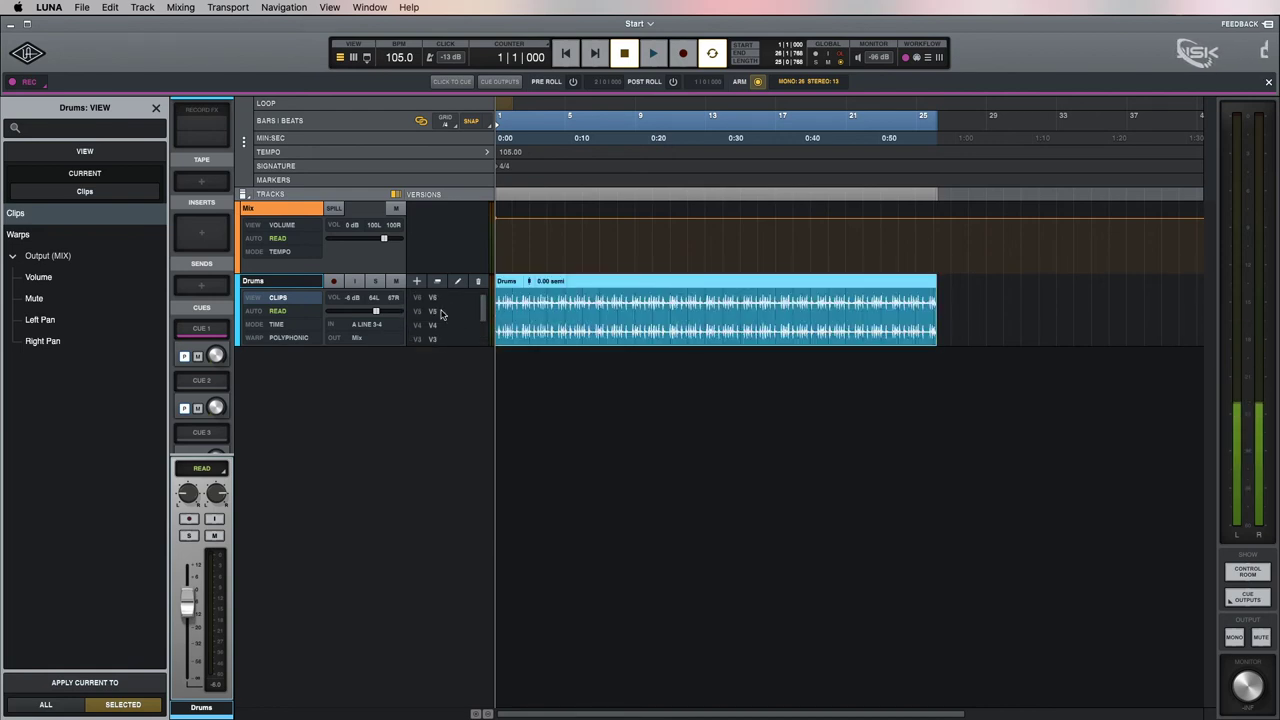
- Rename the Drums track's version V6 as OK and delete all of the track's other versions
click(441, 313)
click(444, 298)
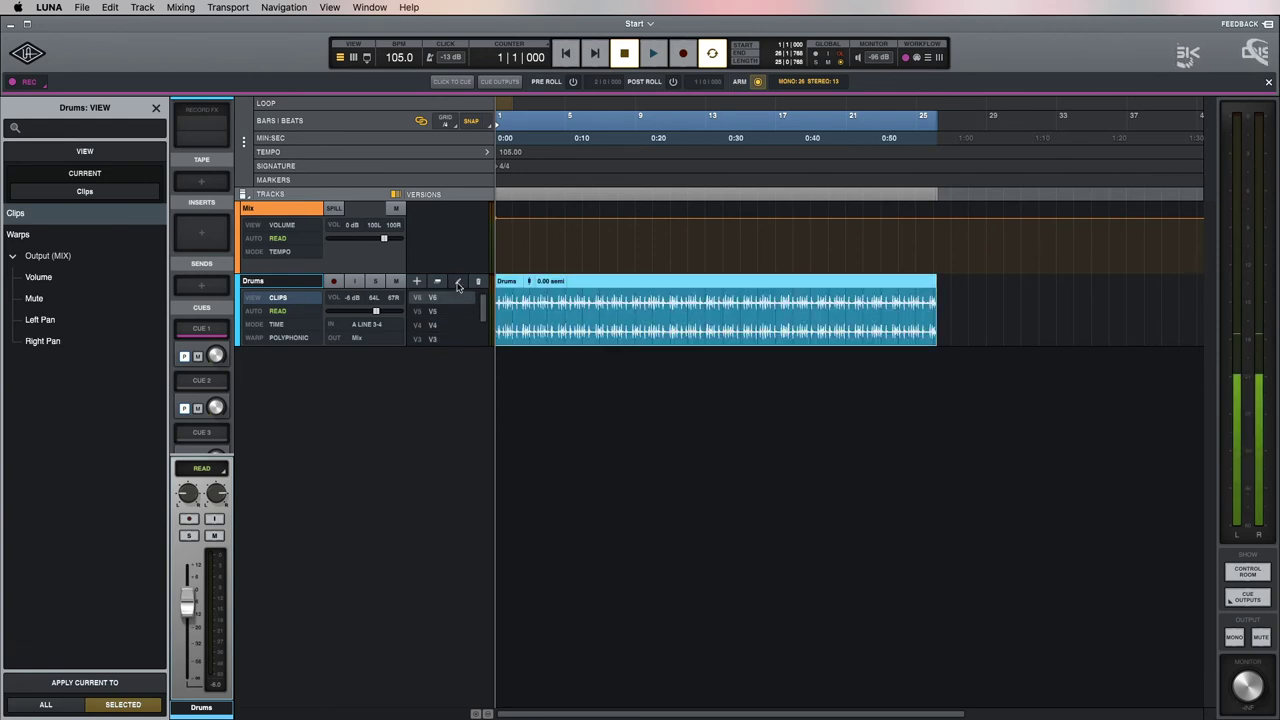
click(457, 282)
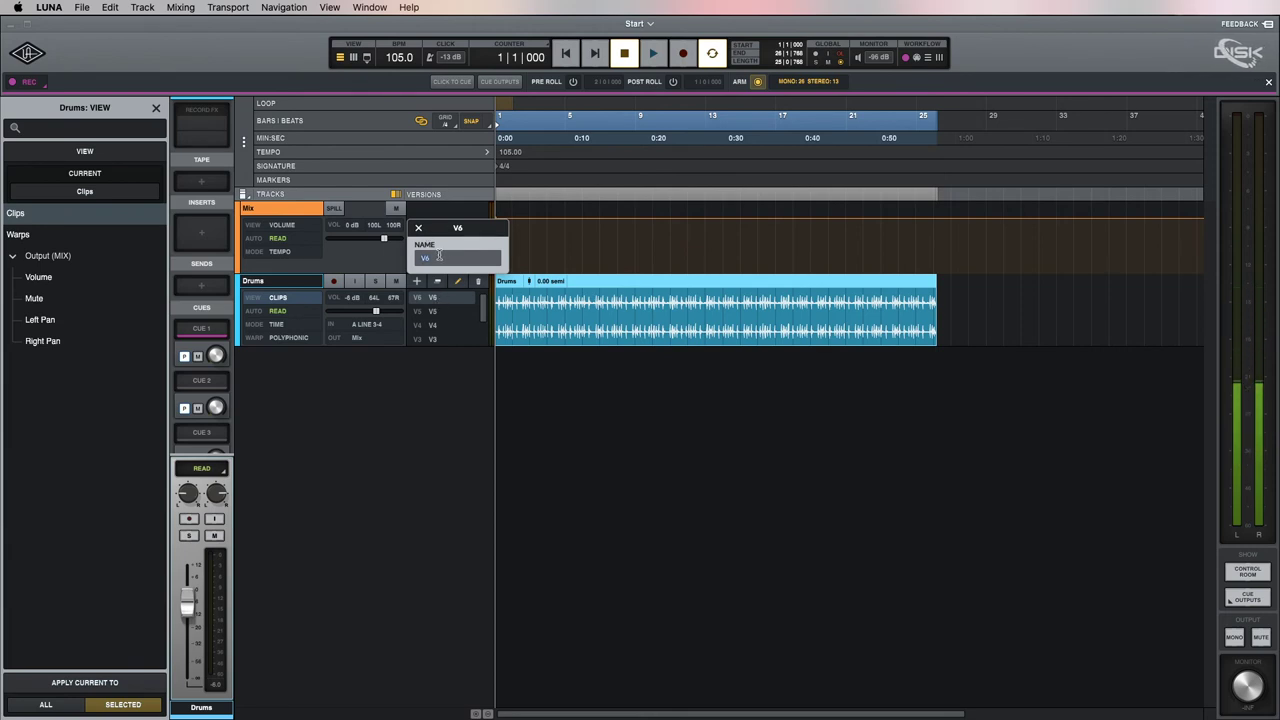
text(OK)
key(Return)
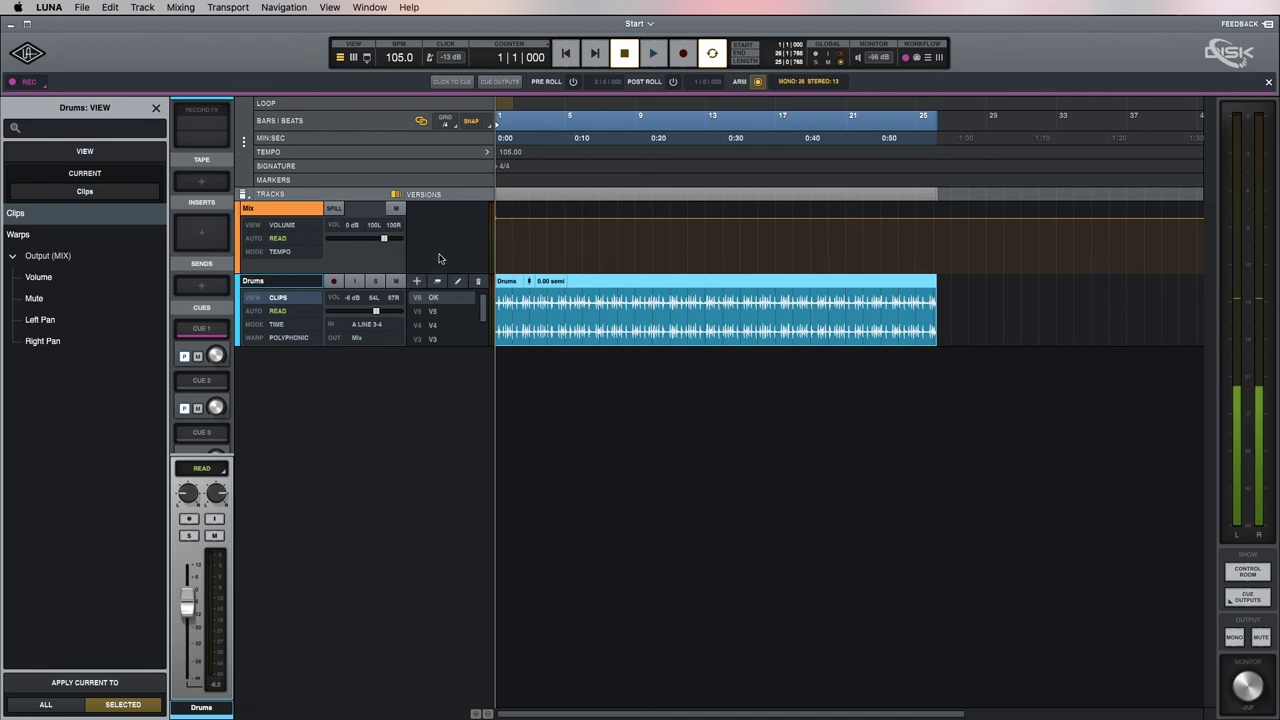
click(479, 285)
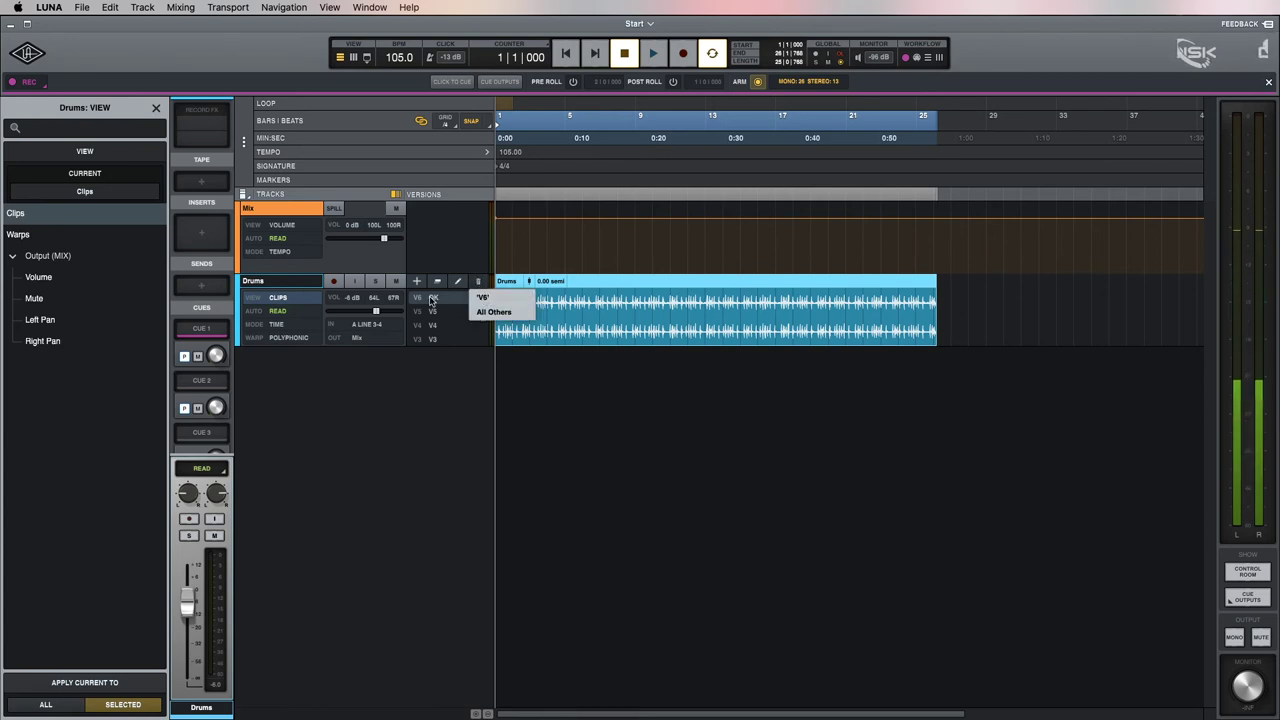
click(491, 312)
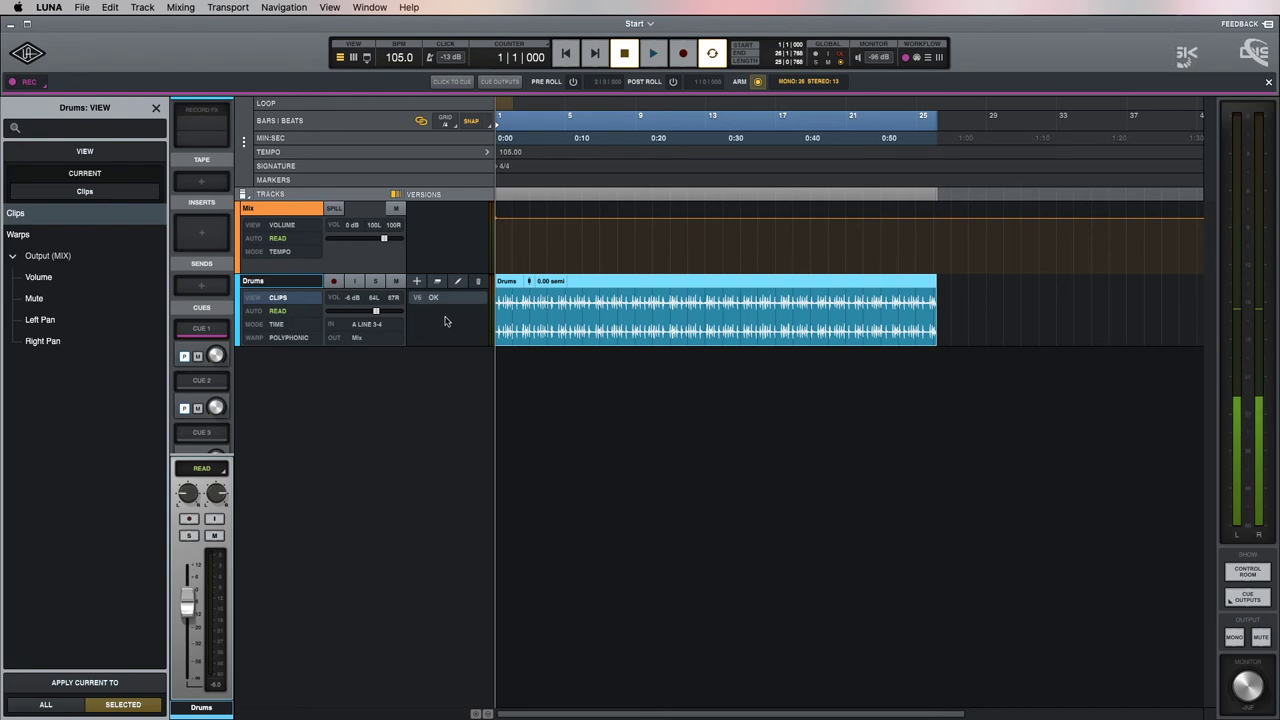
- Hide the track versions, the Drums view browser and the recording workflow bar, and switch to the mixer view
click(398, 194)
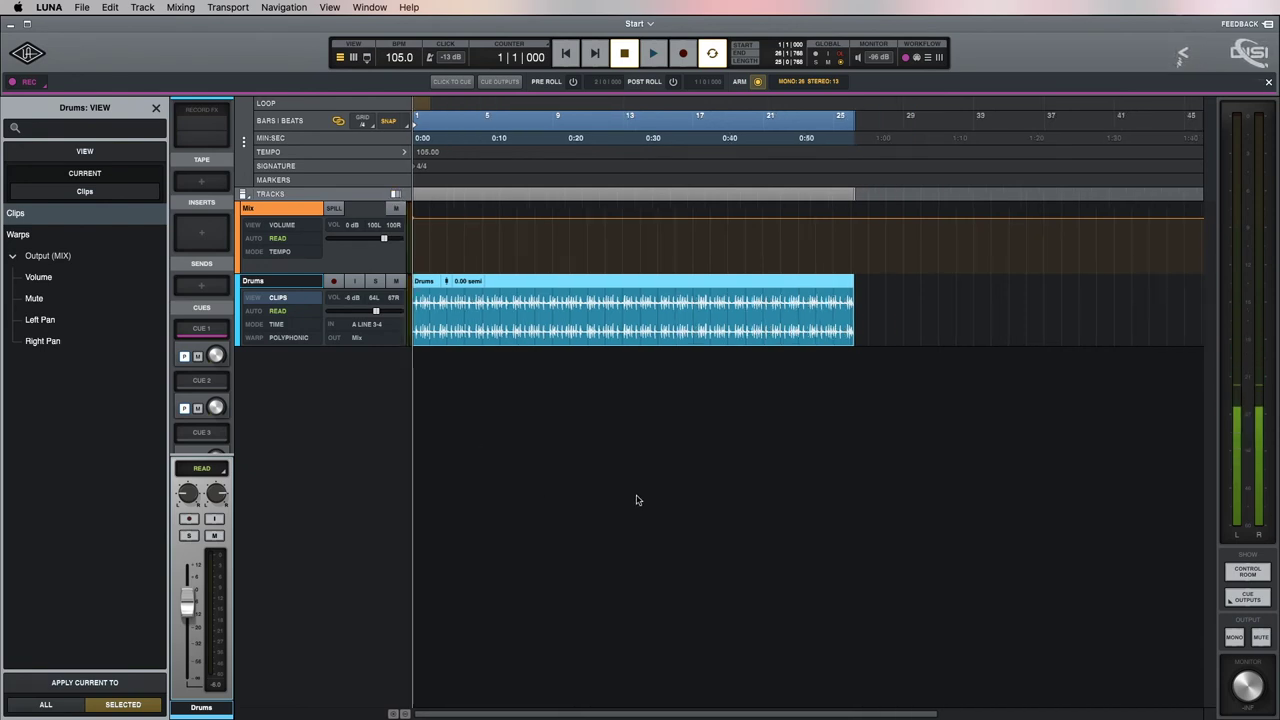
click(155, 108)
click(907, 58)
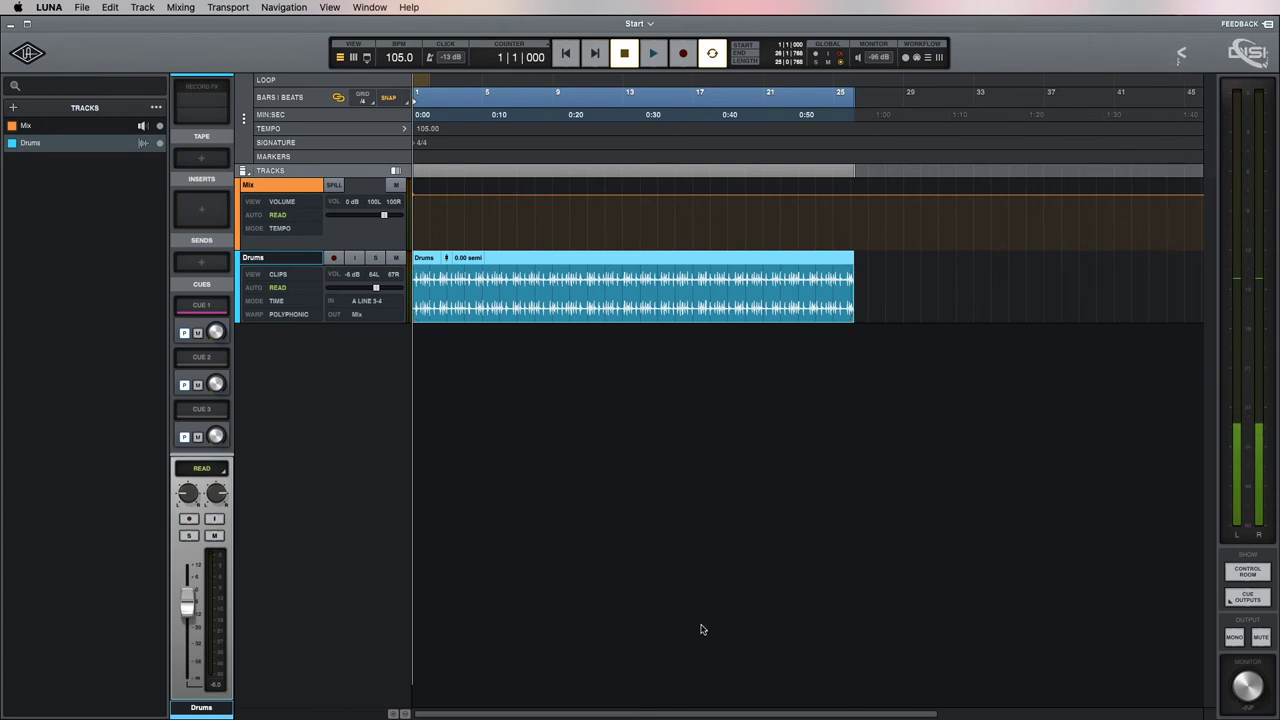
click(354, 58)
- Examine the mixer's channel strip sections for Mix and Drums, from inputs and tape through inserts, sends and cues to output
scroll(630, 163, down, 5)
scroll(630, 163, up, 5)
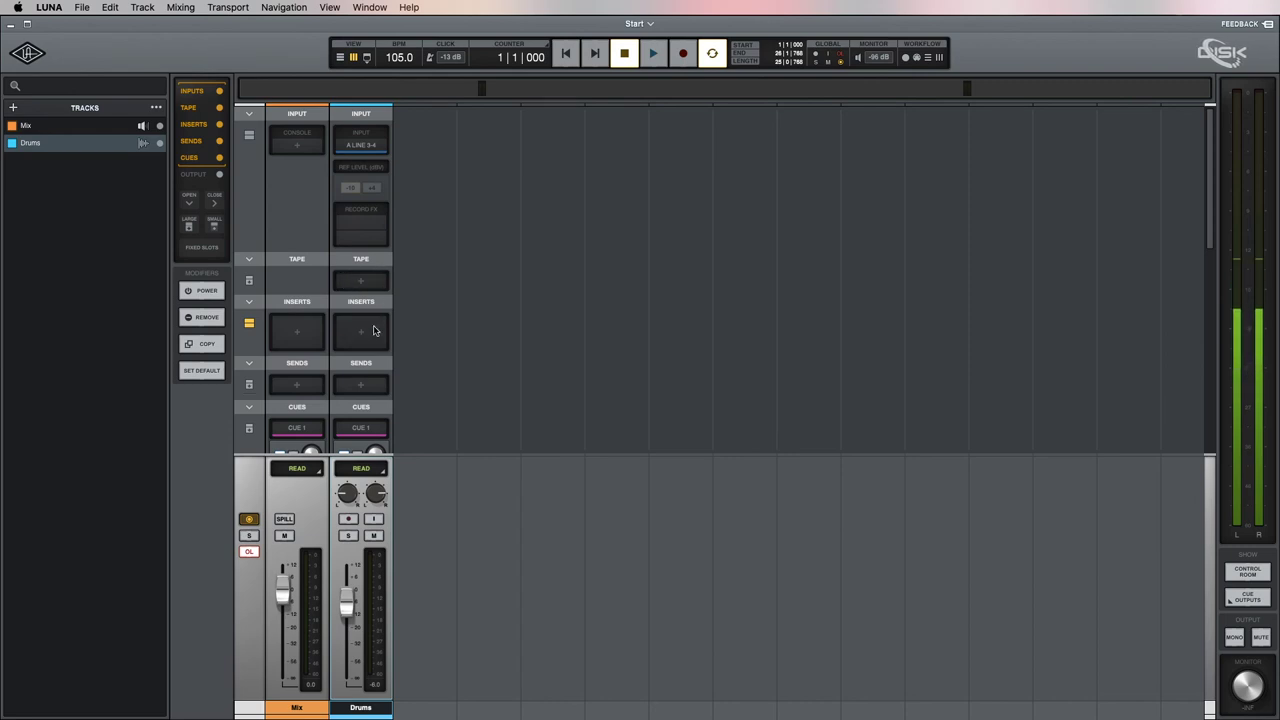
scroll(366, 369, down, 8)
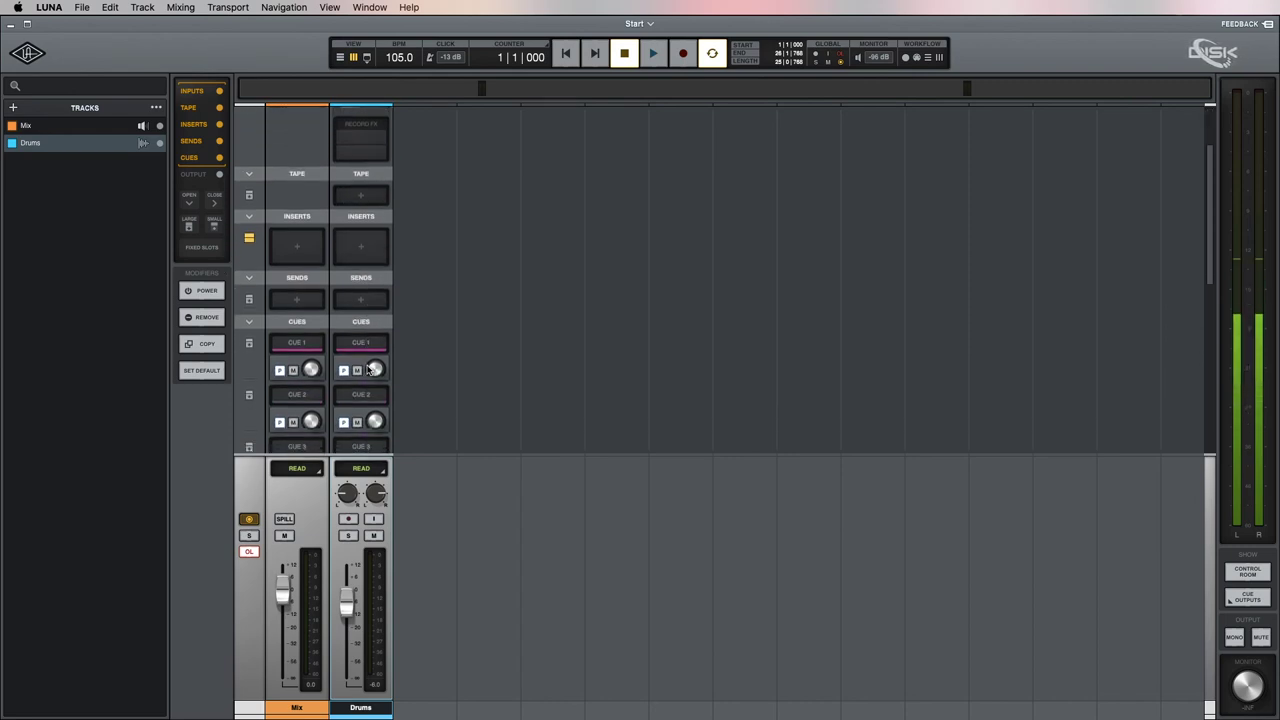
scroll(366, 369, up, 2)
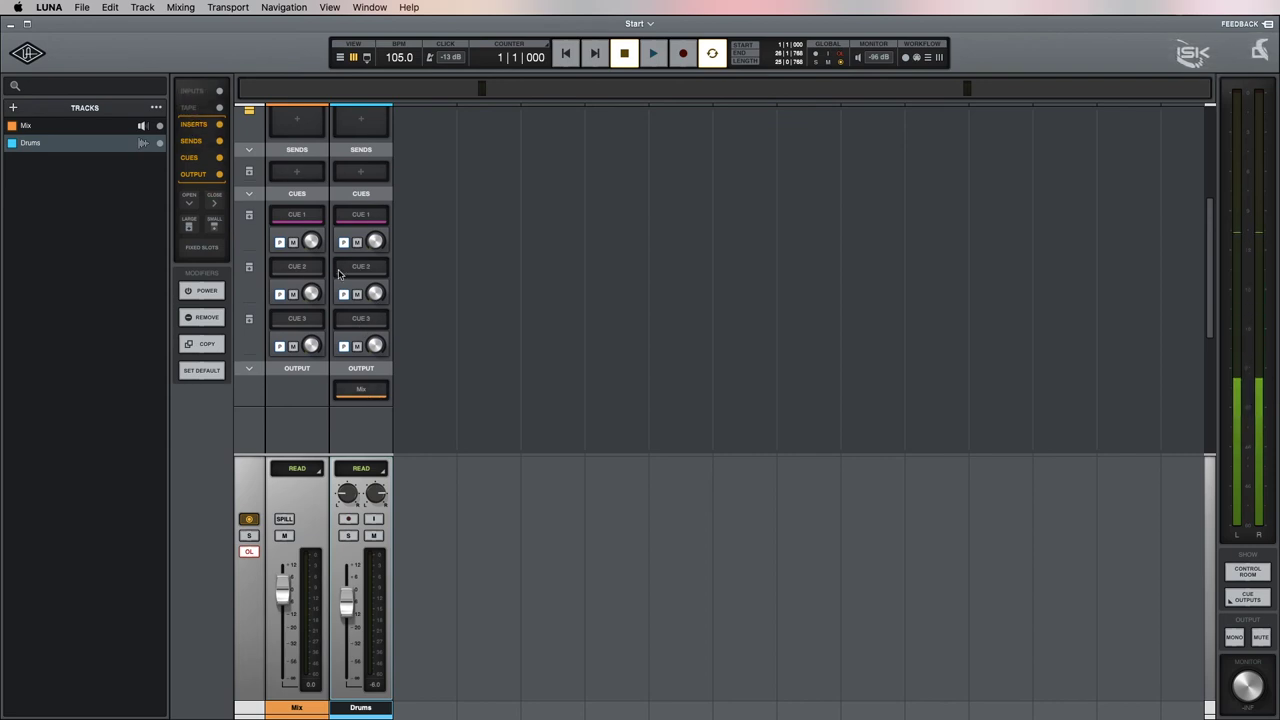
scroll(338, 273, up, 6)
scroll(338, 273, up, 1)
scroll(338, 273, down, 10)
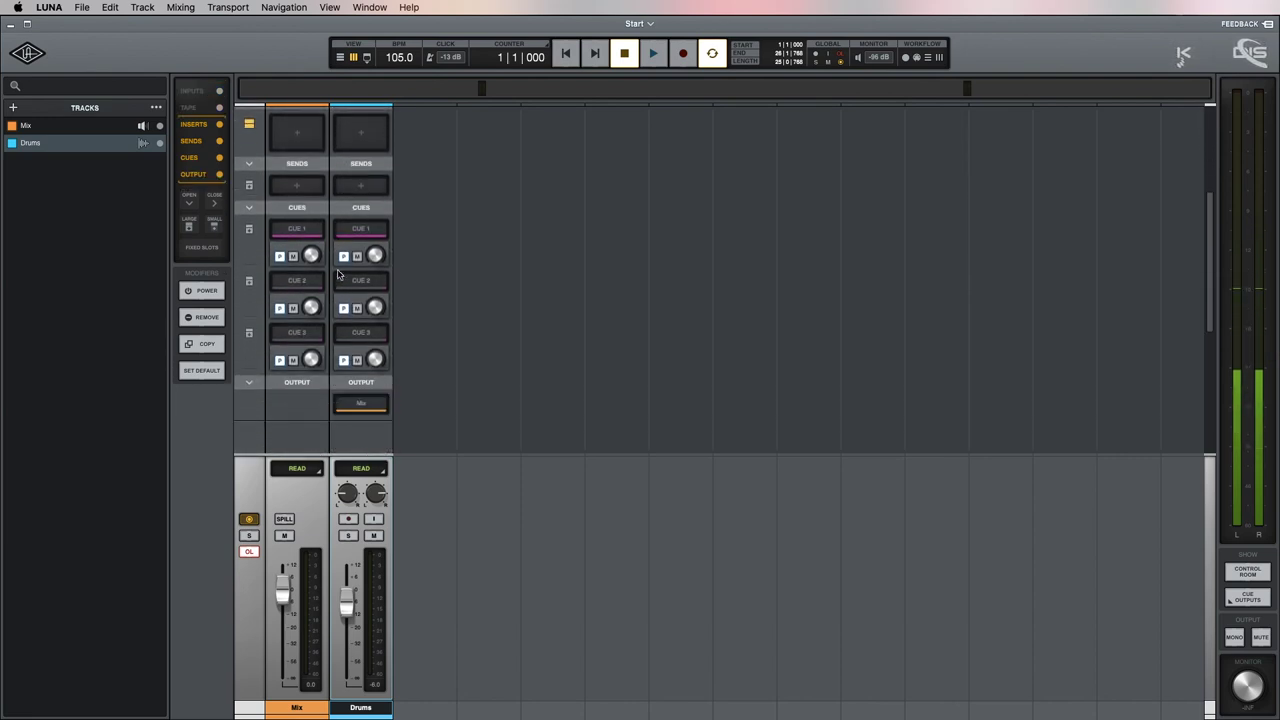
scroll(337, 272, up, 4)
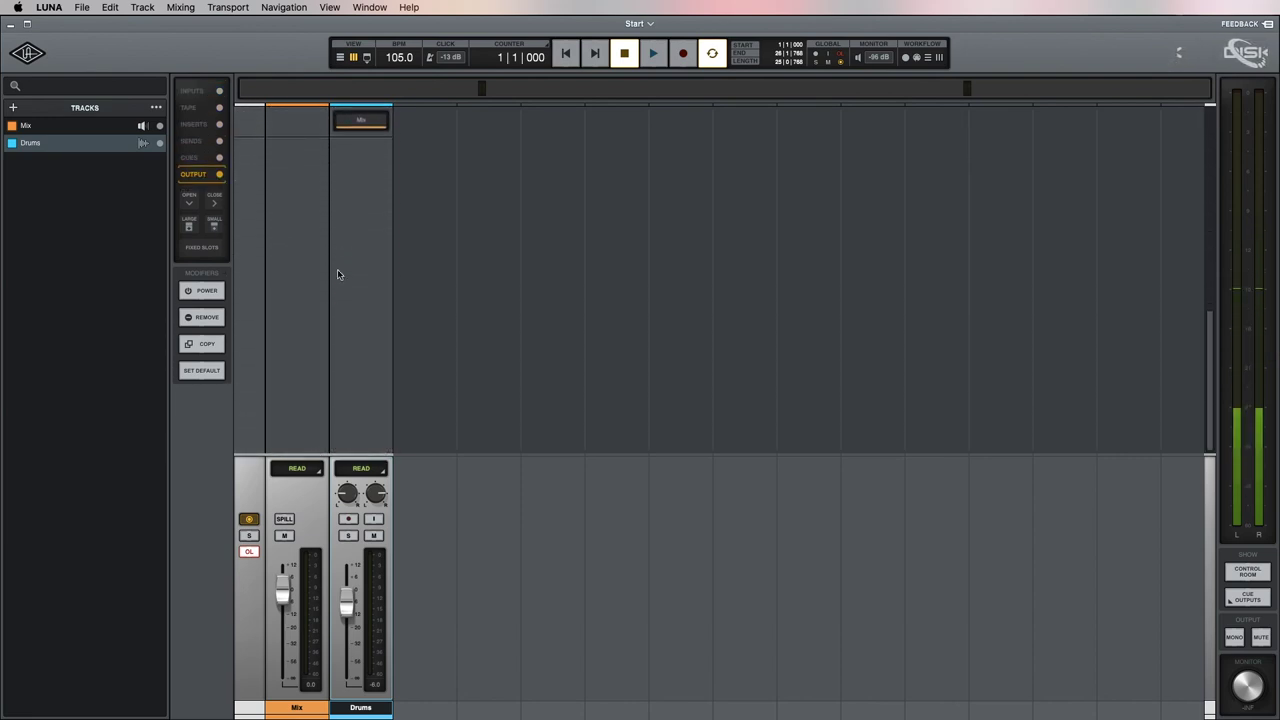
scroll(337, 273, up, 8)
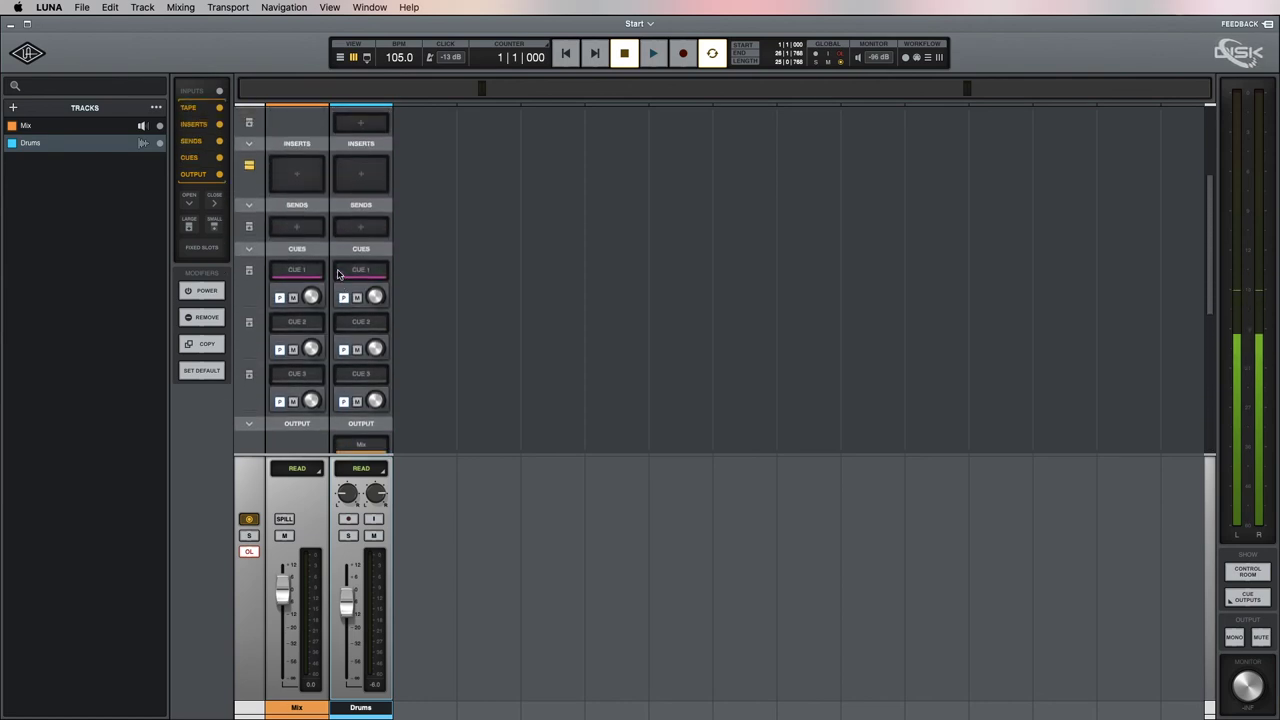
scroll(337, 272, down, 2)
scroll(337, 273, up, 3)
scroll(337, 274, up, 2)
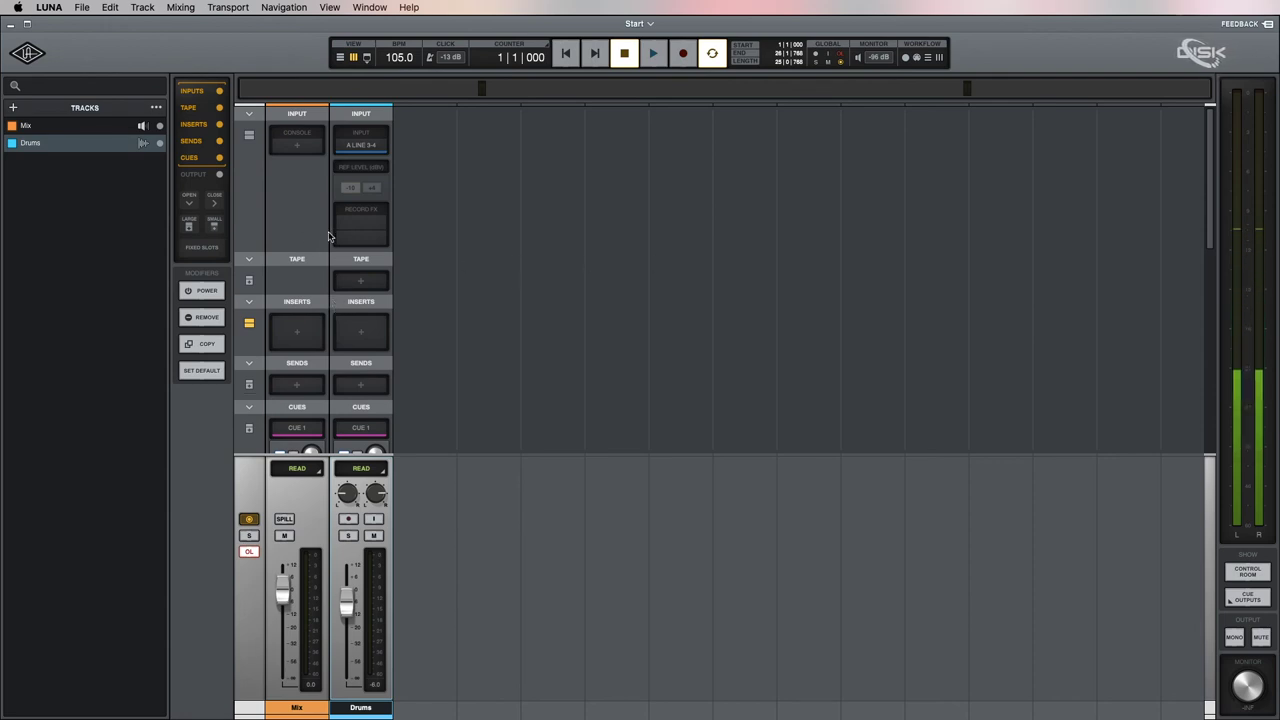
scroll(328, 236, down, 8)
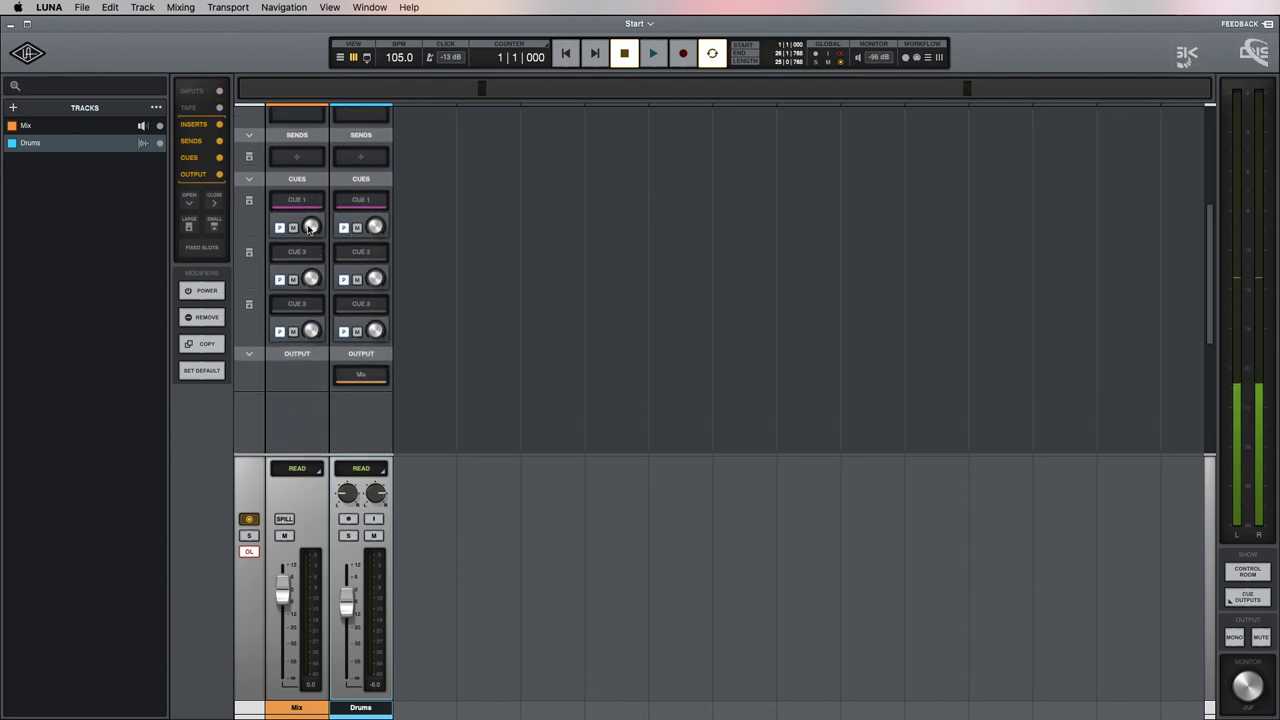
- Hide the mixer's cues and inputs sections, and assign the Studer A800 tape machine to the Drums channel
click(217, 157)
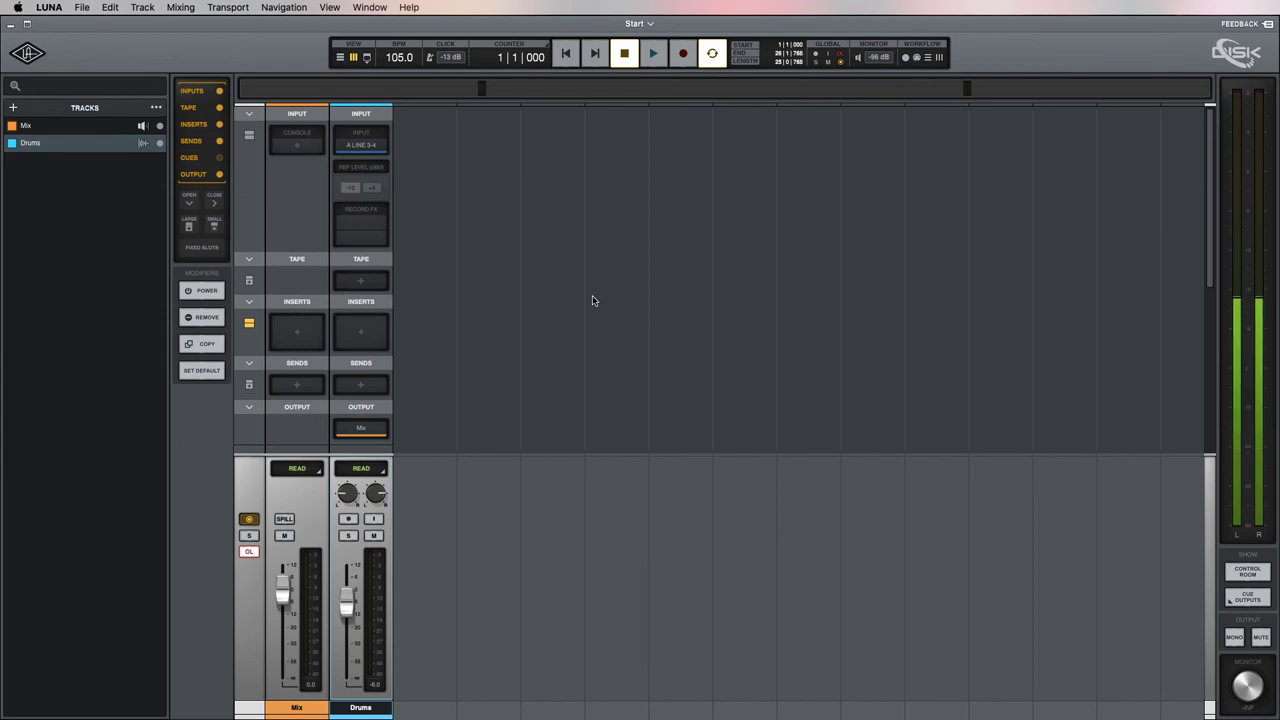
click(219, 91)
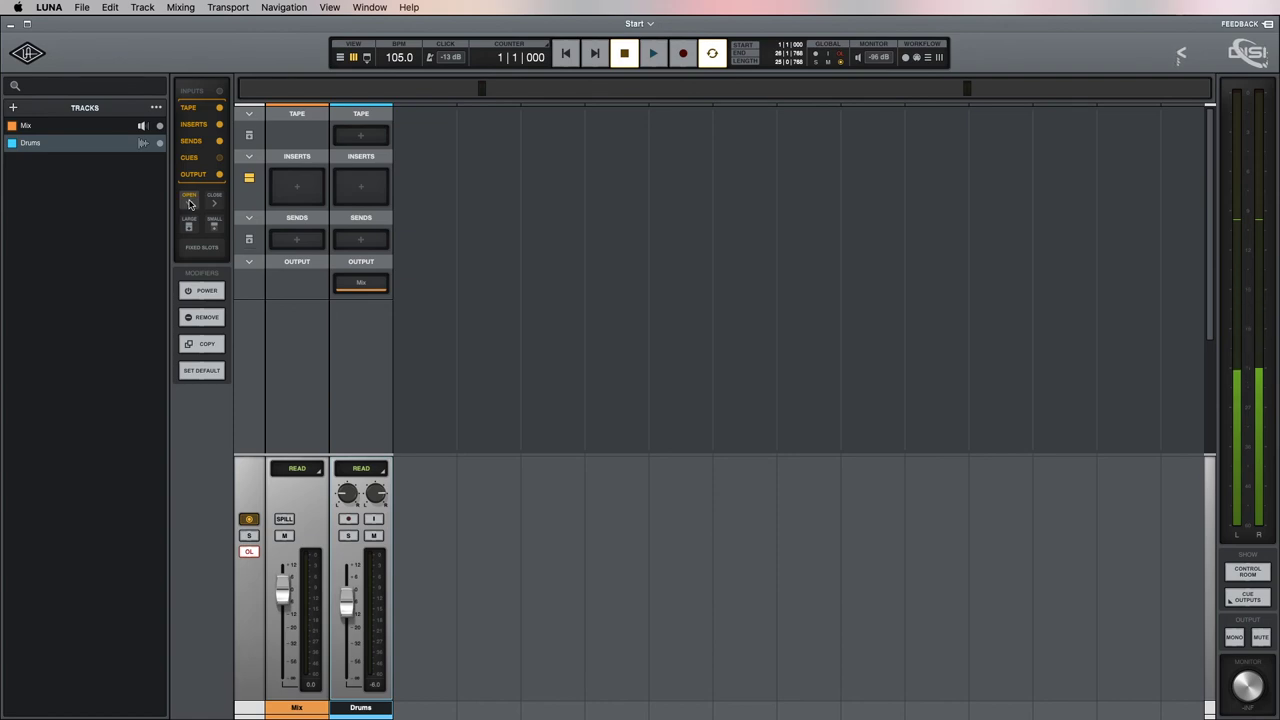
click(361, 135)
click(110, 208)
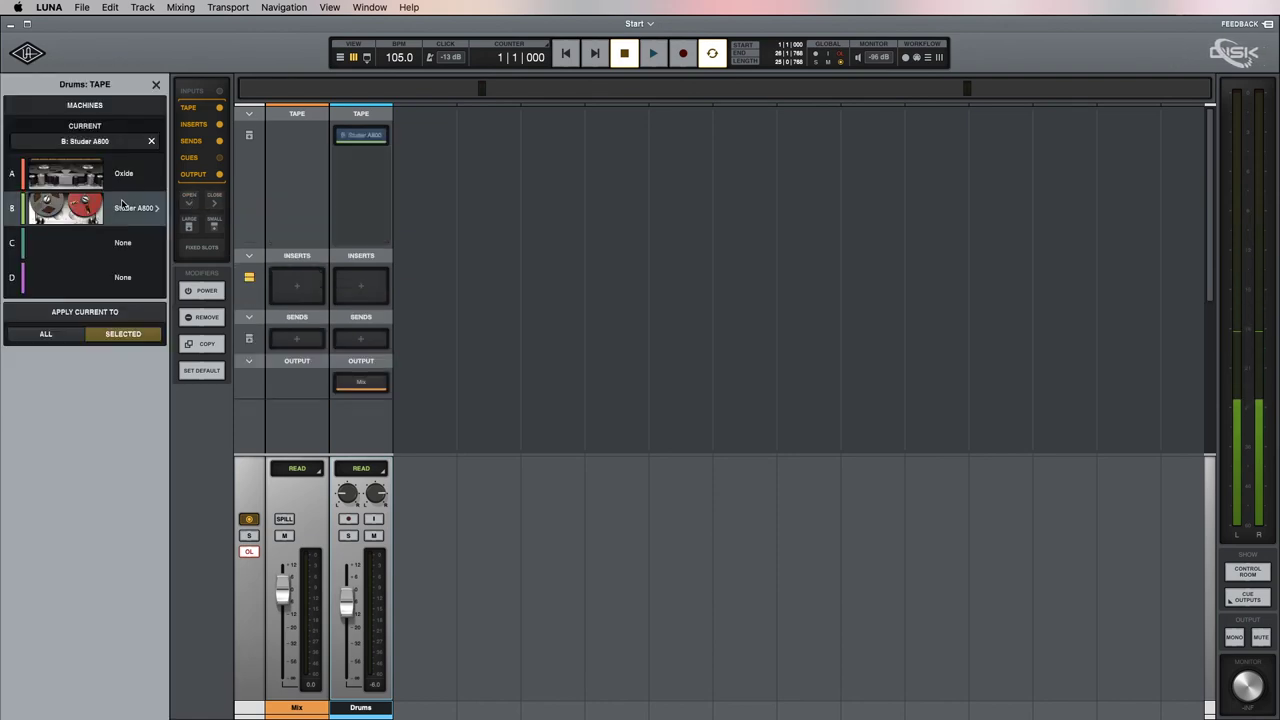
- Load the Summit Audio TLA-100A into the Drums channel's first insert and move its window clear of the channel strips
click(363, 291)
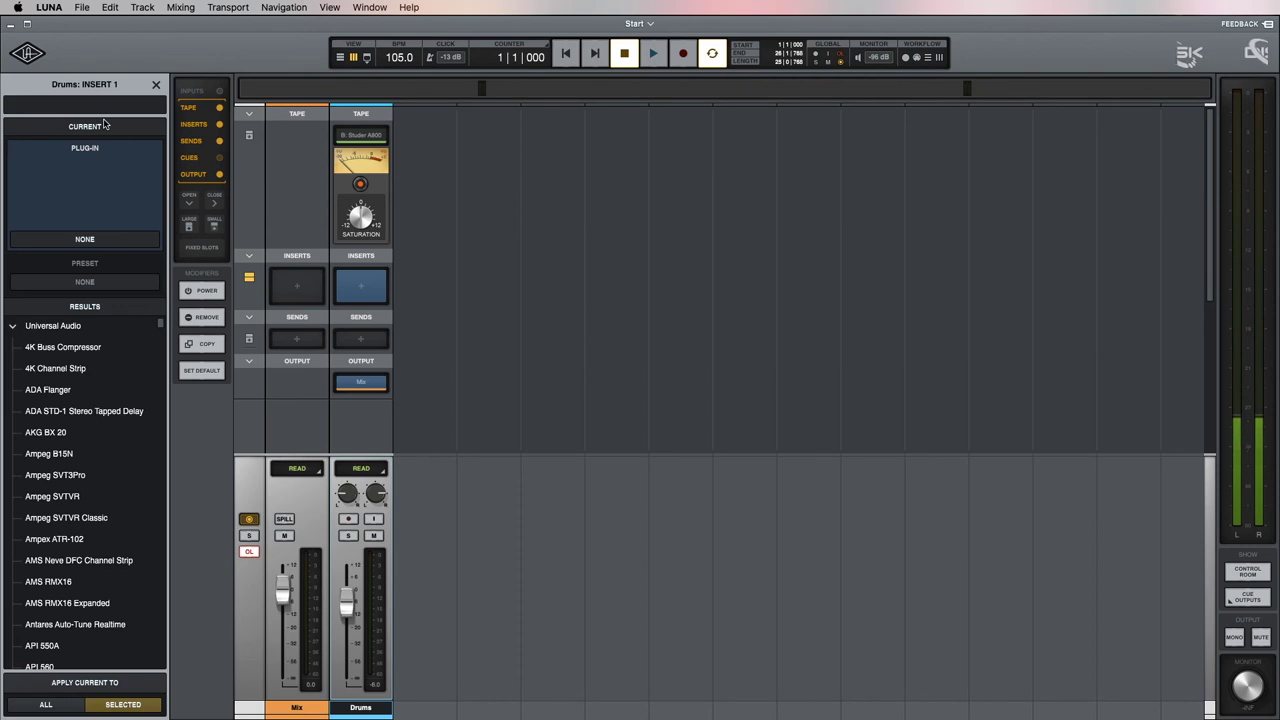
text(sum)
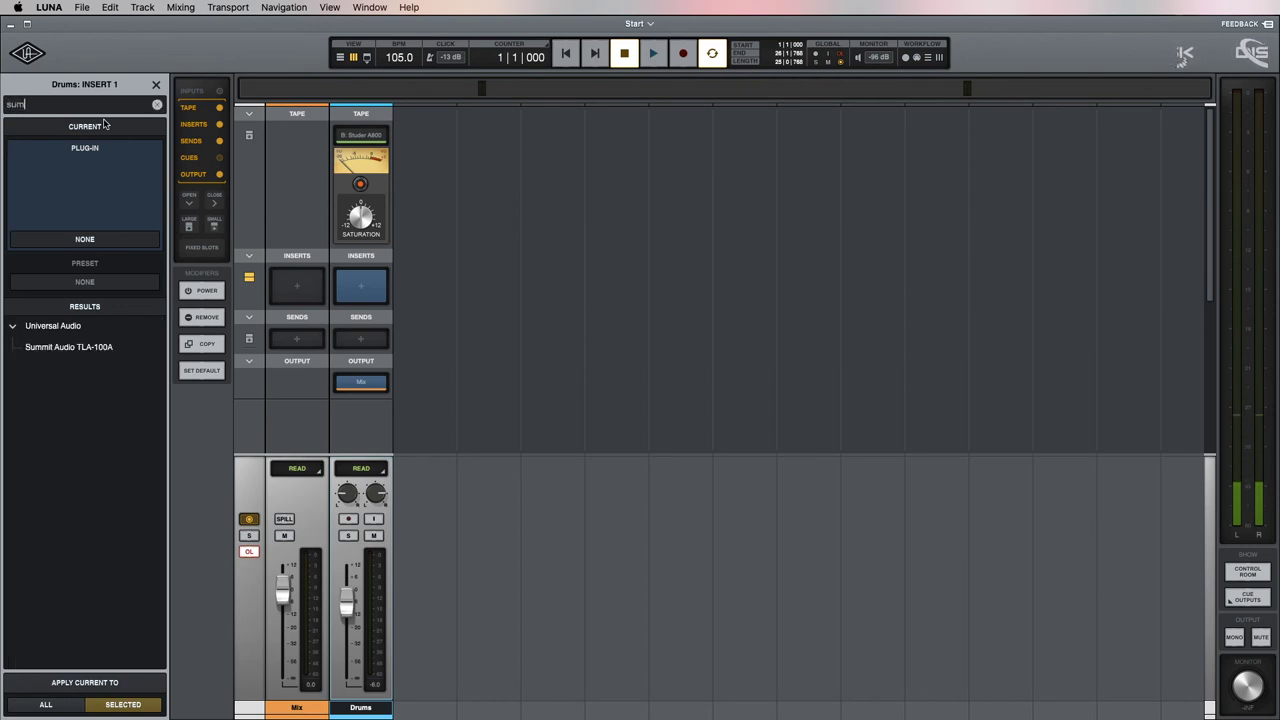
click(86, 347)
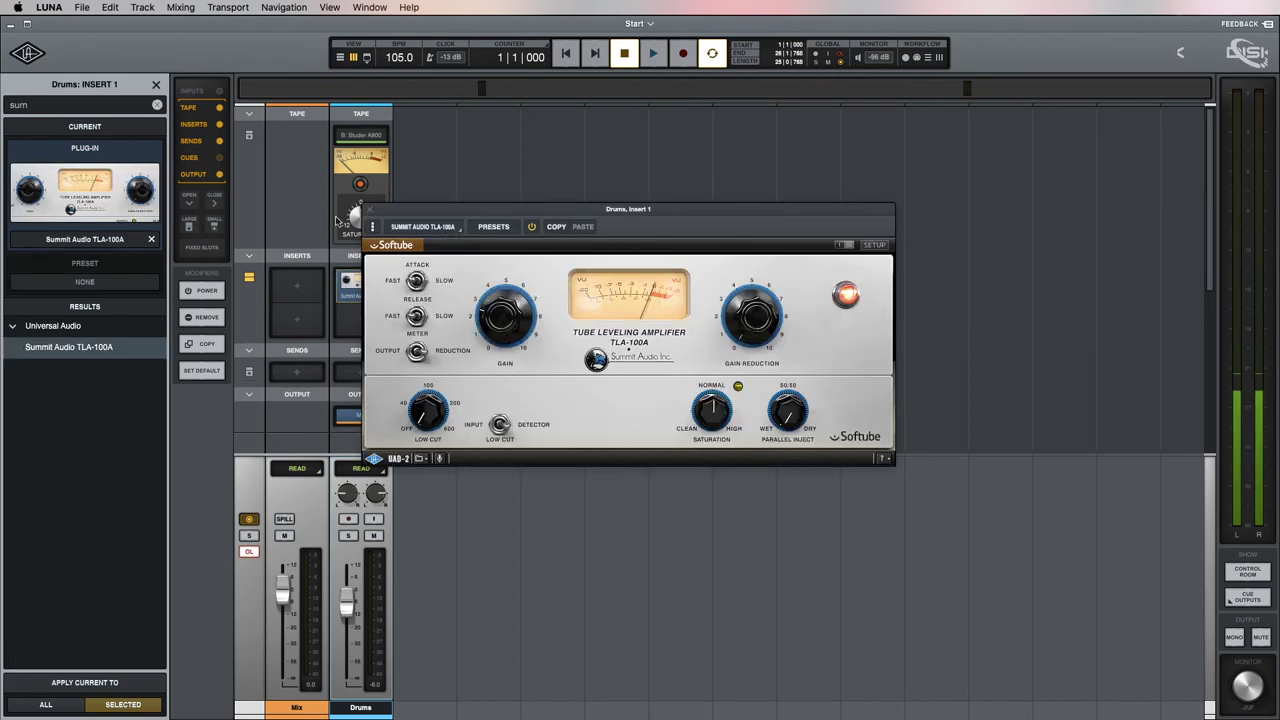
drag(429, 213, 624, 197)
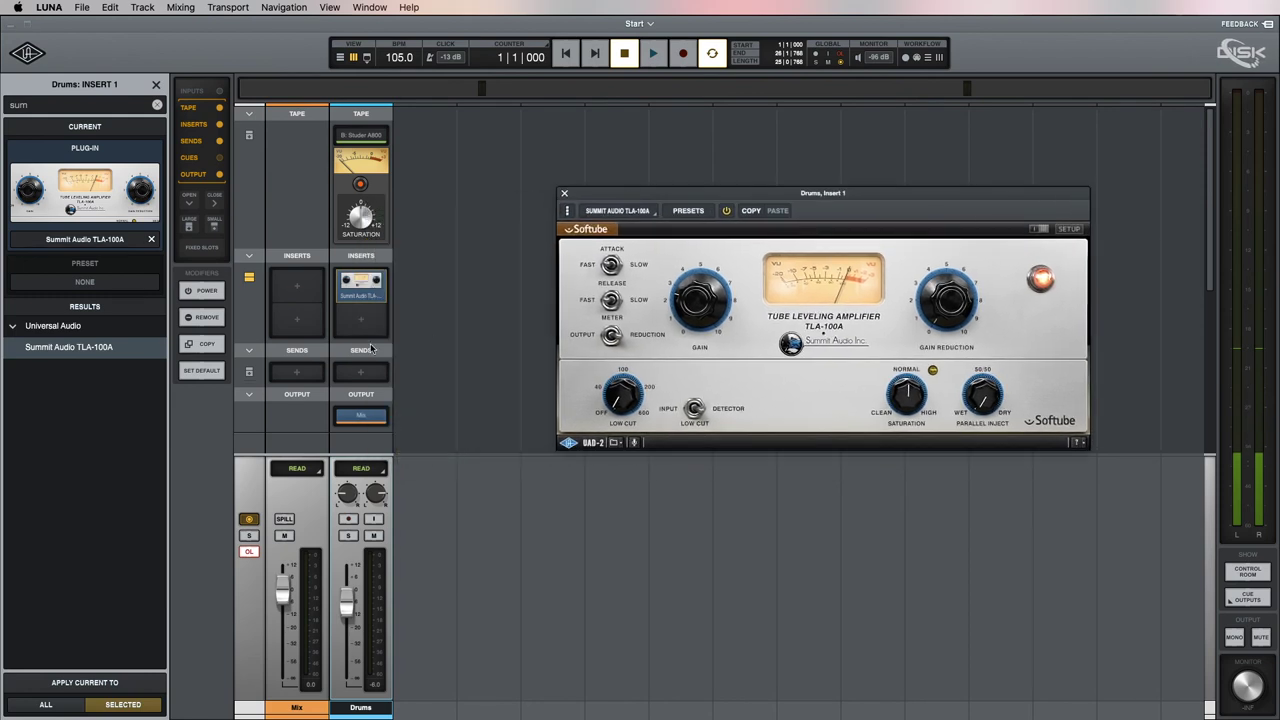
- Create one stereo bus track named BUS with Neve Summing as its console
click(359, 376)
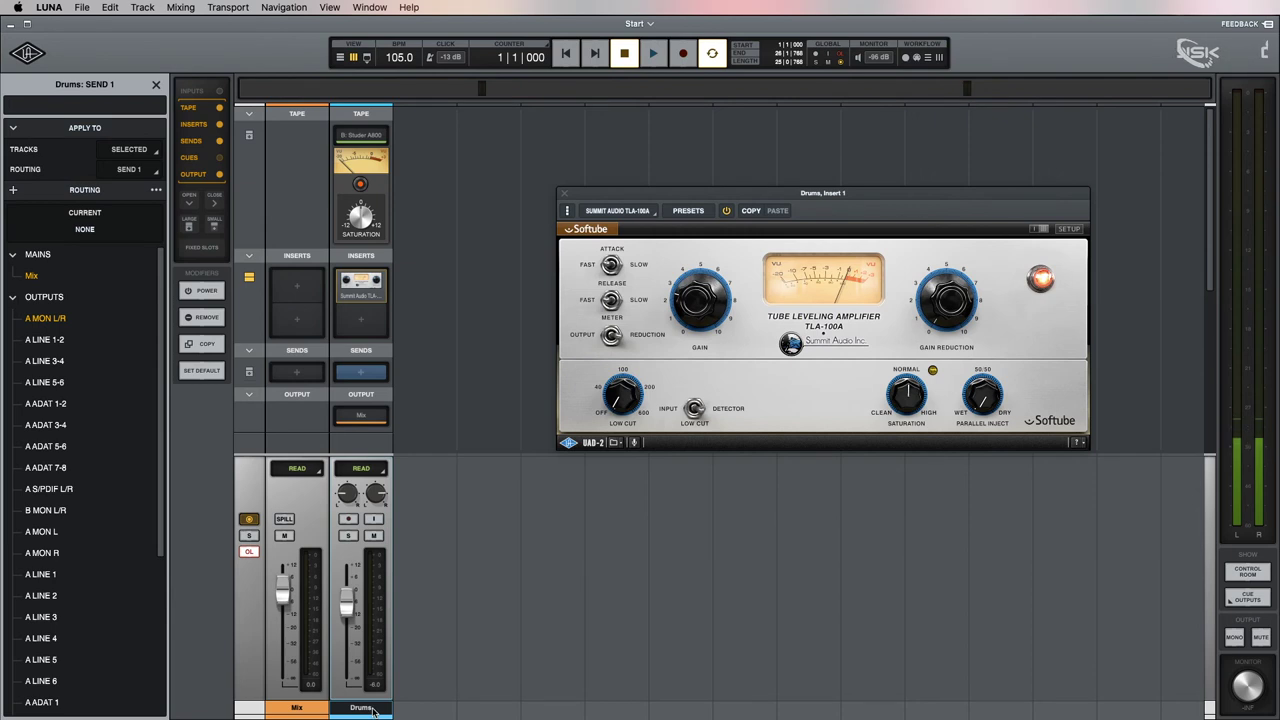
click(156, 85)
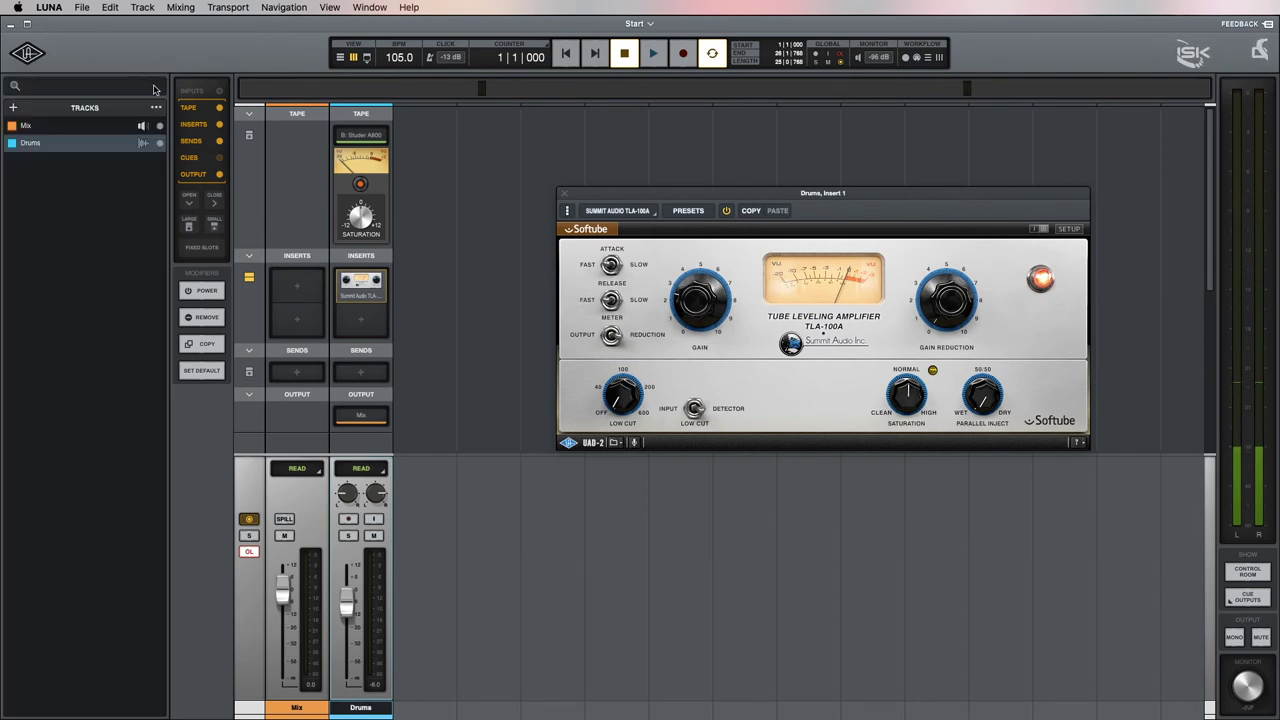
right_click(42, 130)
click(48, 168)
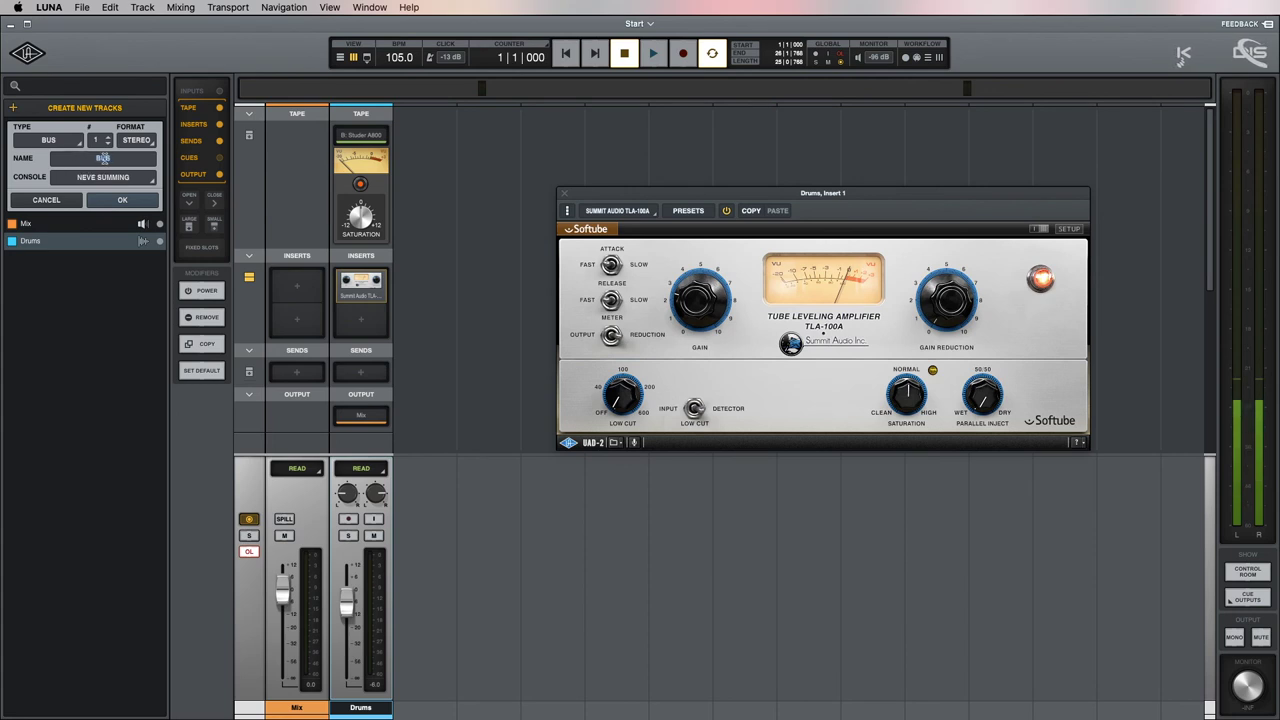
click(122, 199)
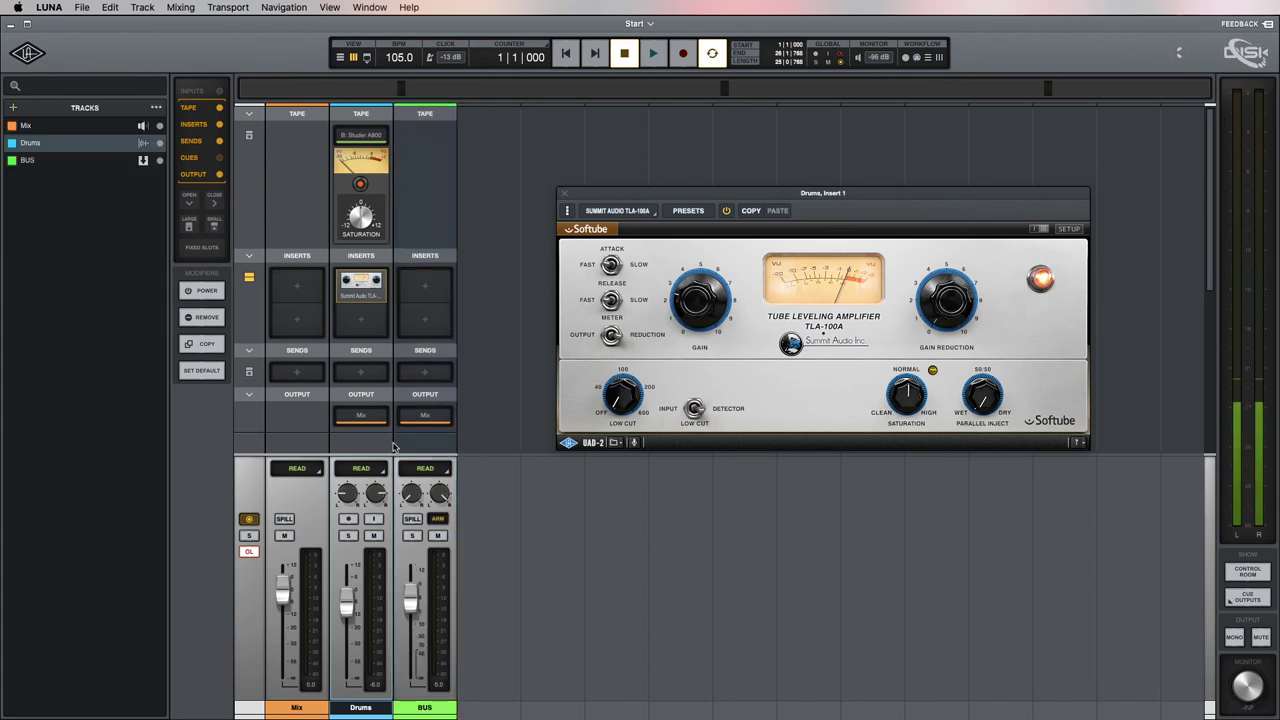
- Load the EMT 140 into the new bus's first insert, close its plug-in window and rename the bus as Reverb
click(354, 374)
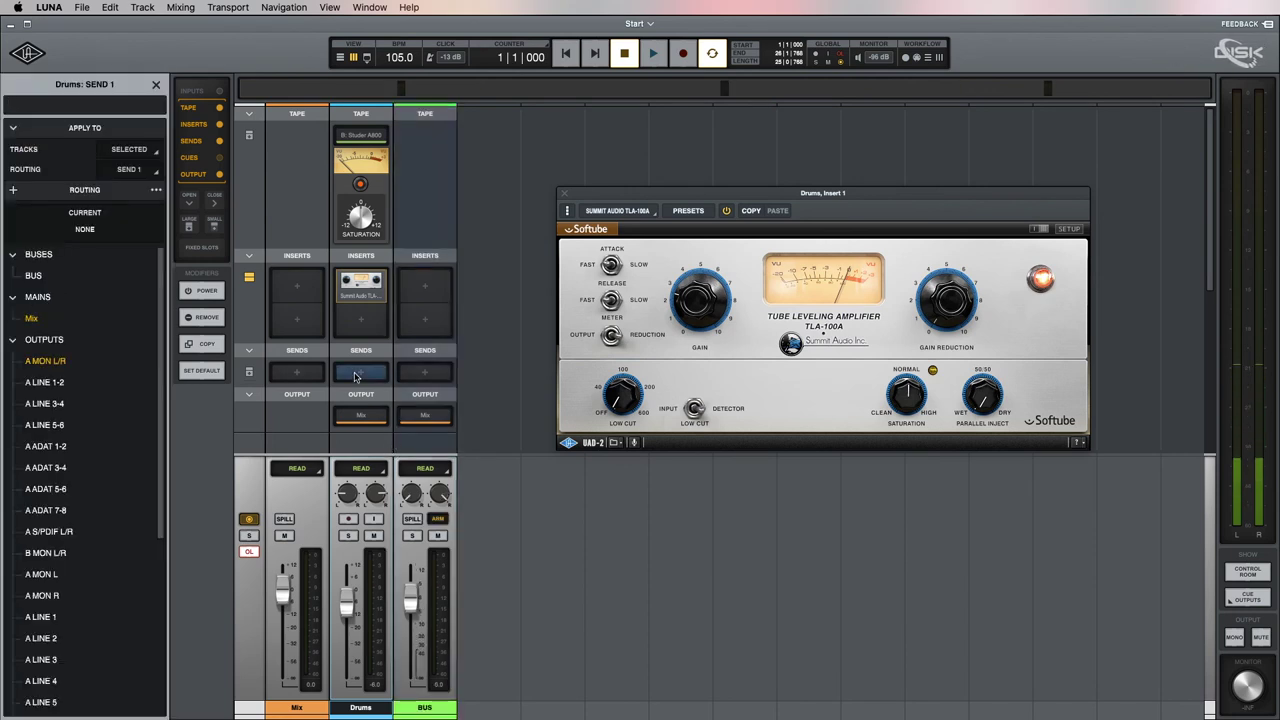
click(423, 287)
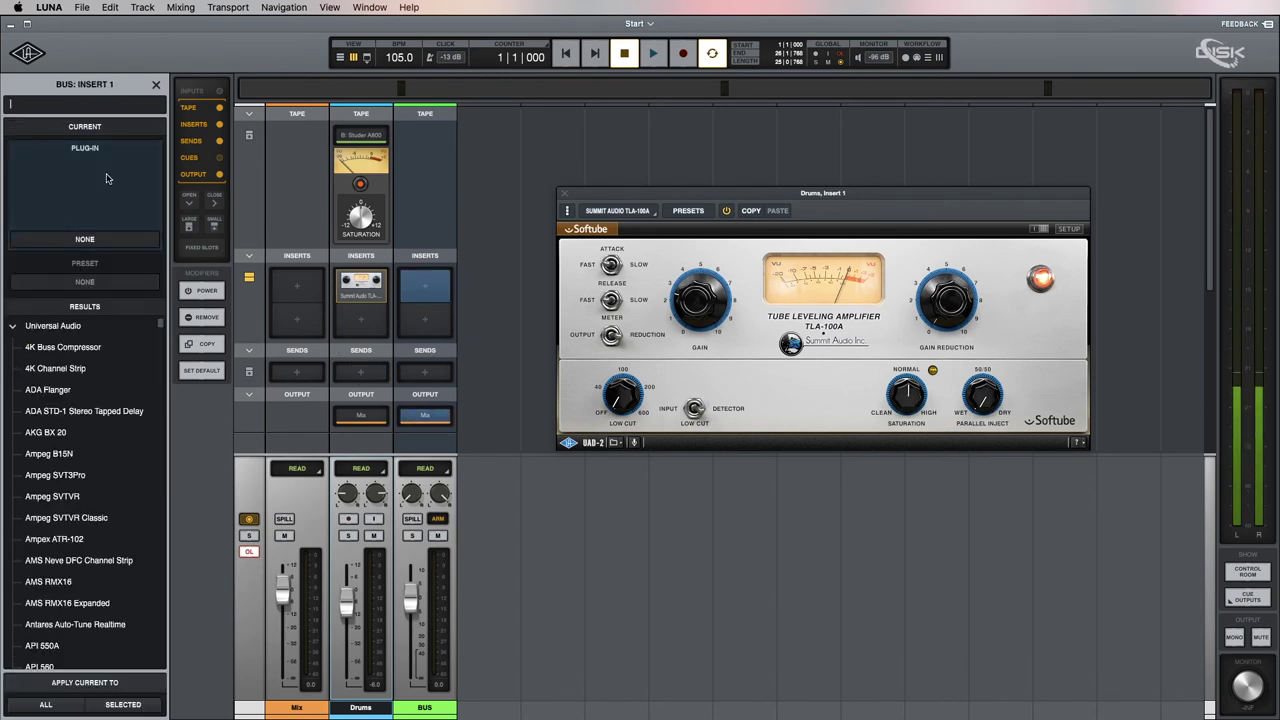
text(140)
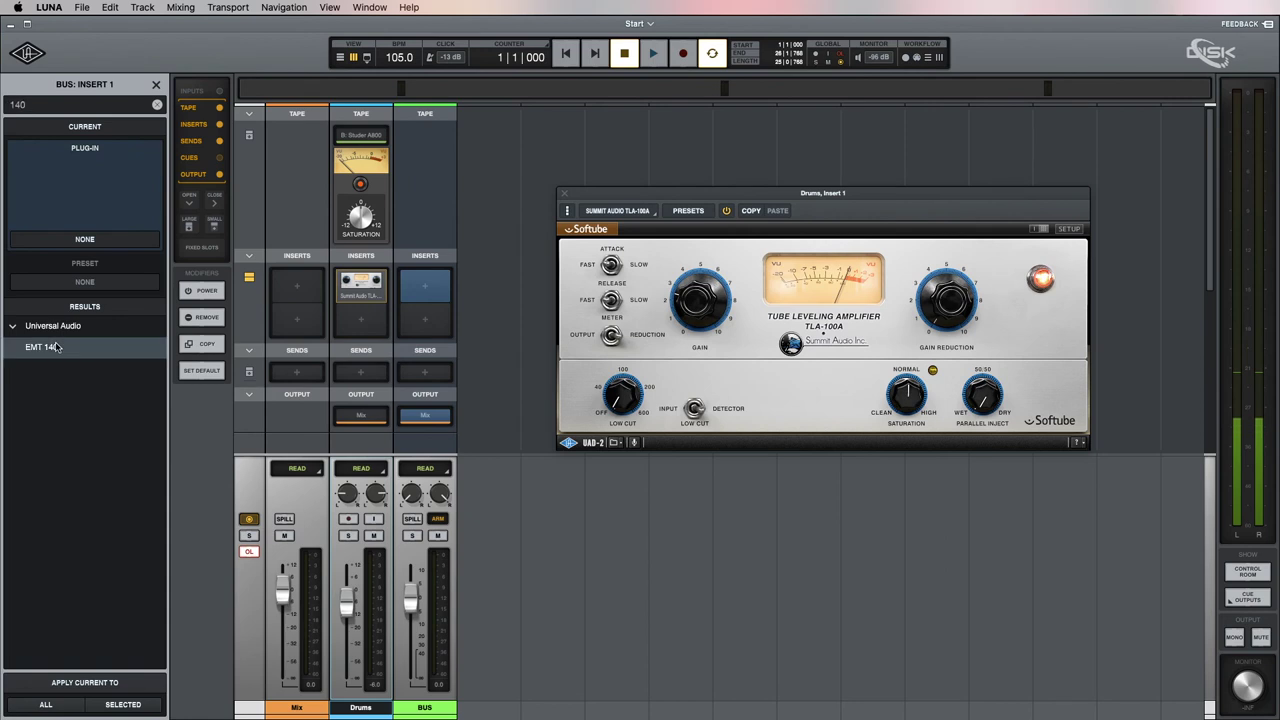
click(42, 347)
click(383, 226)
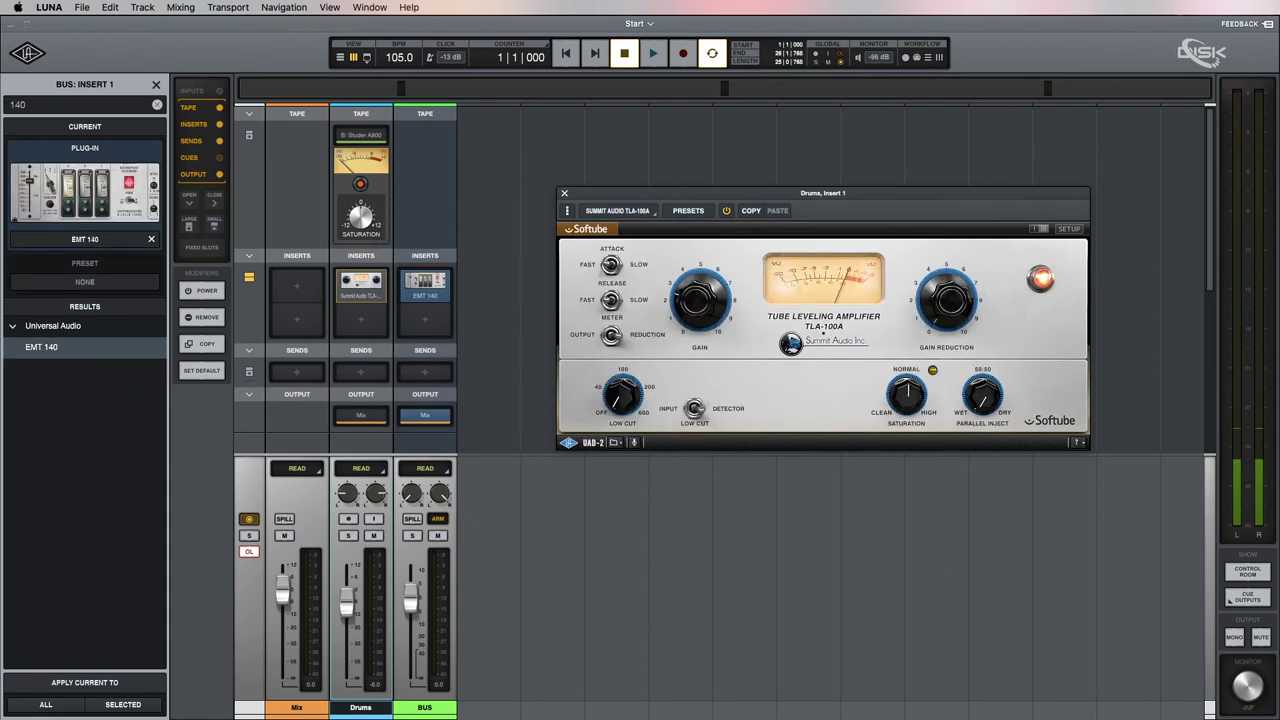
double_click(425, 708)
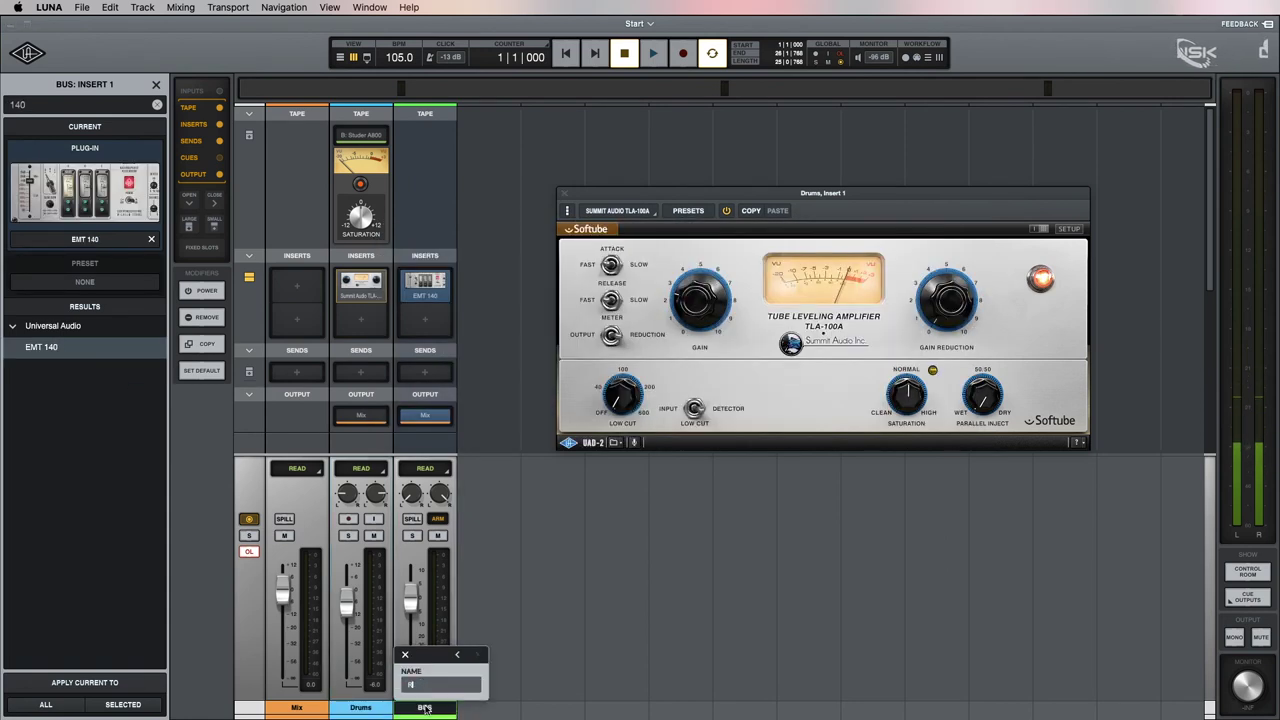
key(Return)
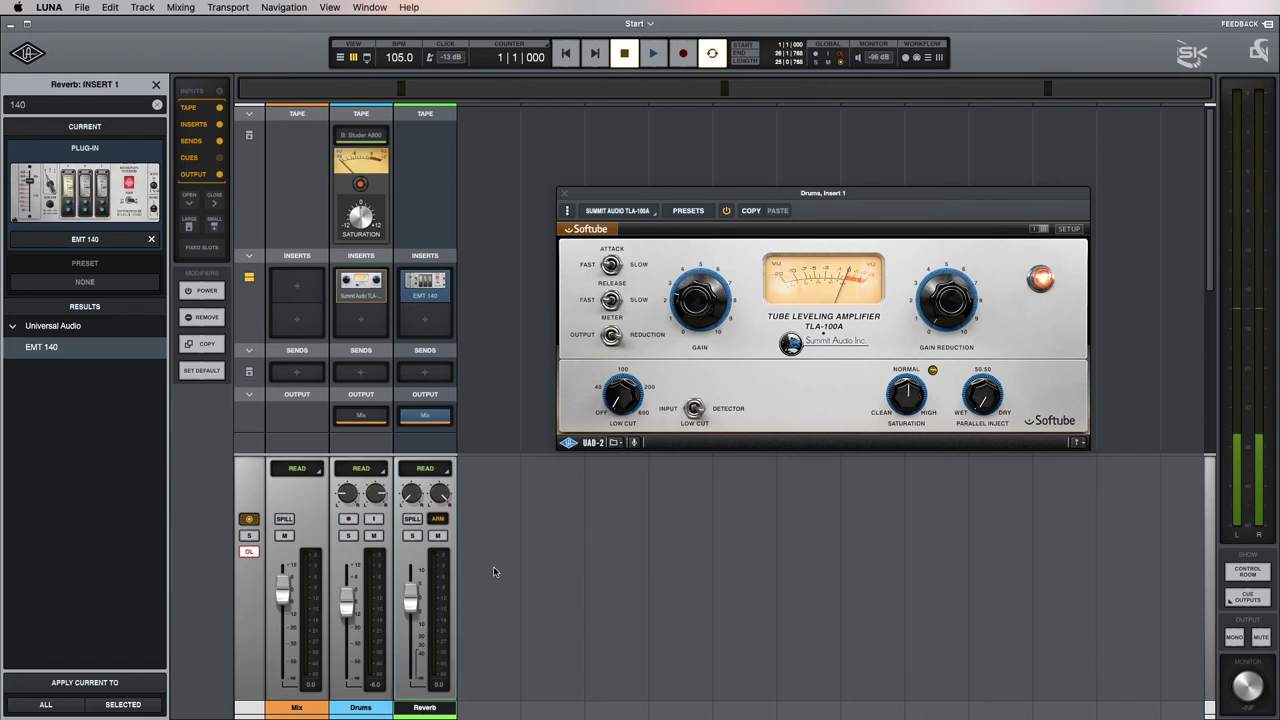
- Route the Drums channel's Send 1 to the Reverb bus
click(360, 373)
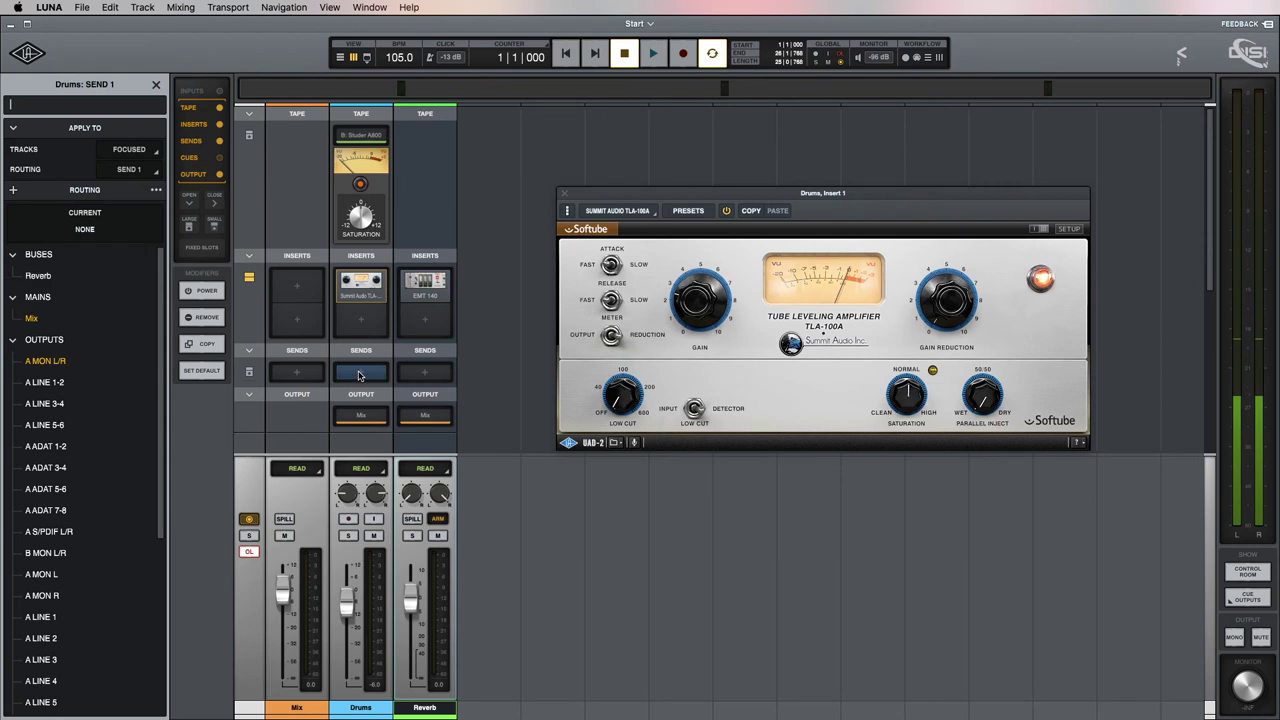
click(50, 277)
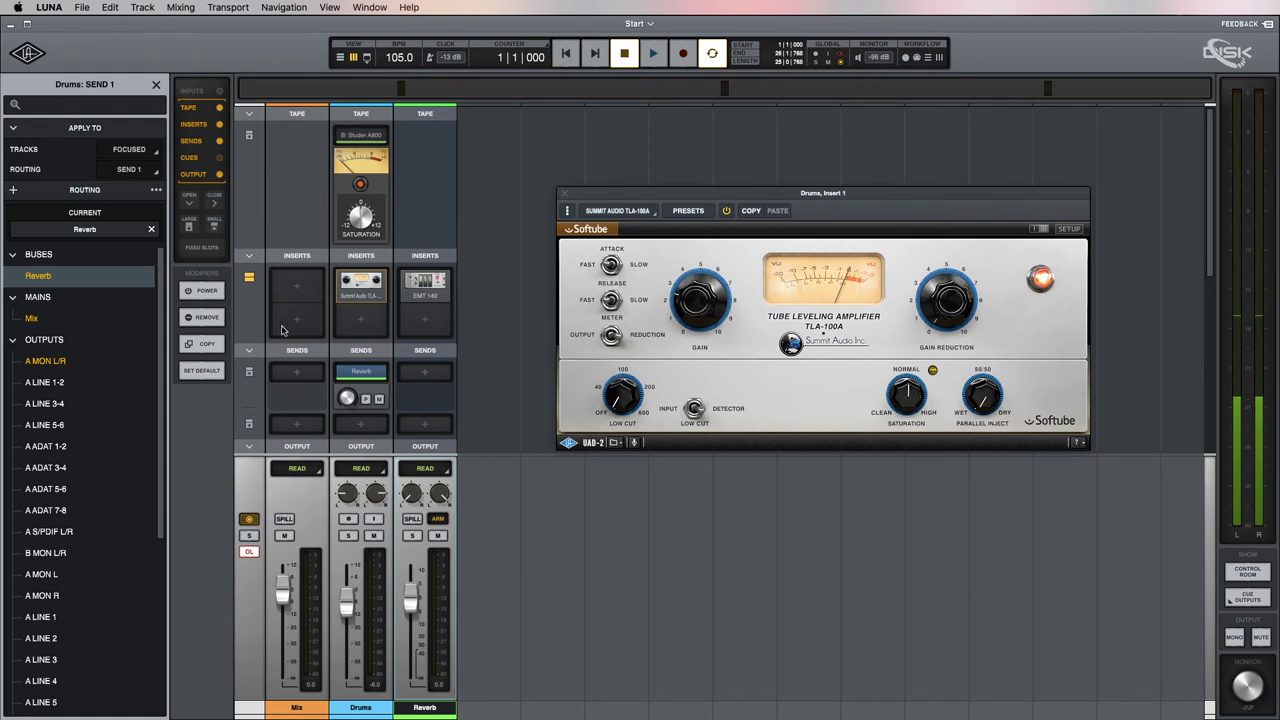
scroll(300, 332, down, 5)
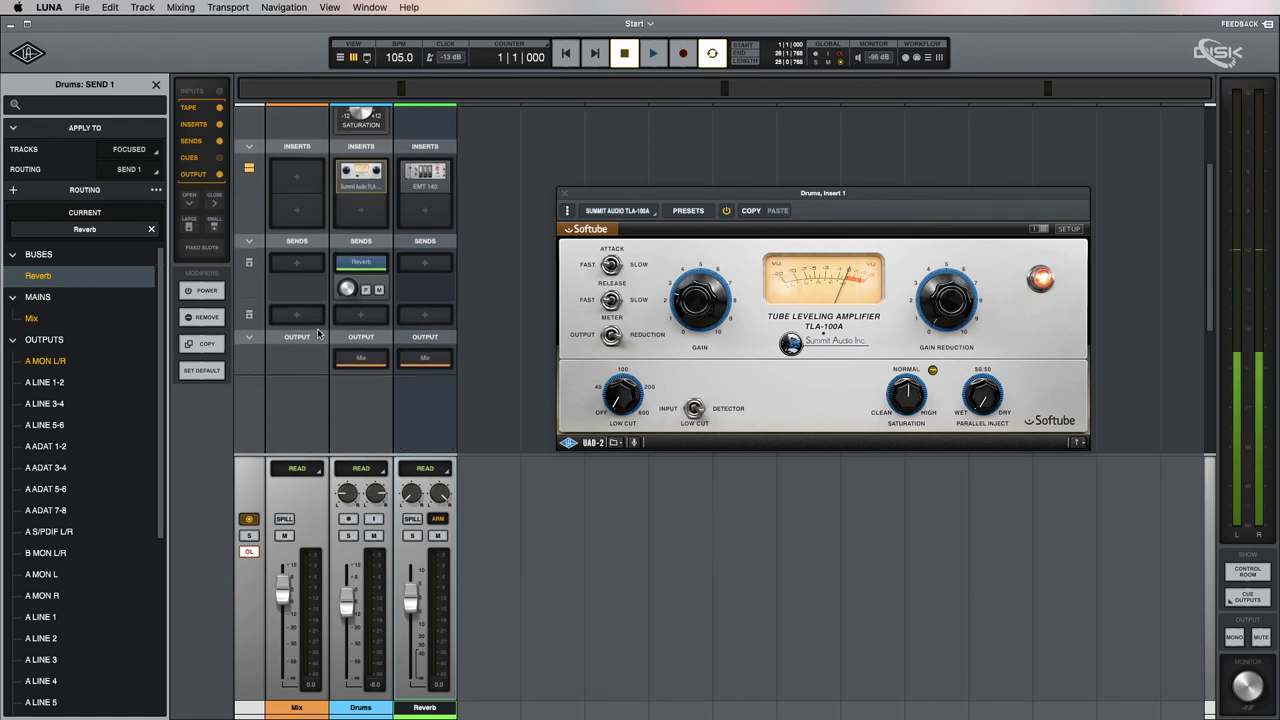
- Switch all the mixer's channel sections to their large view, expanding the Drums channel's Reverb send into a full fader strip
click(190, 226)
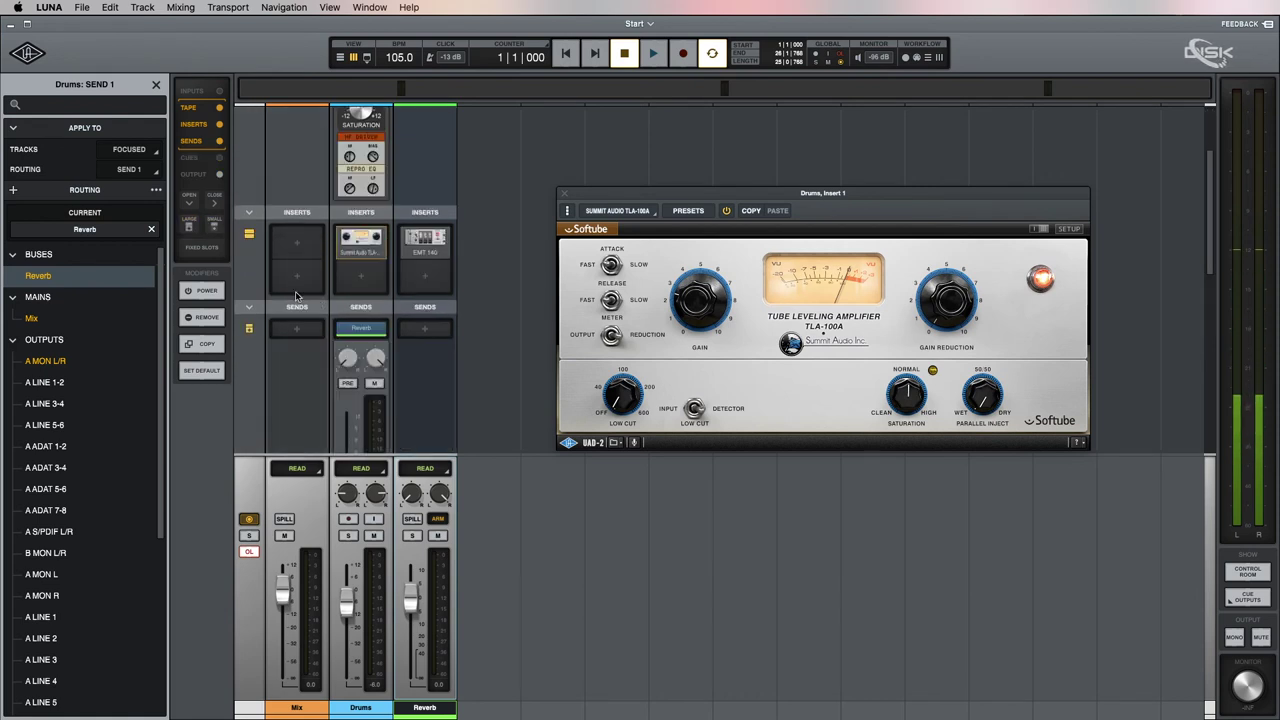
scroll(415, 245, up, 5)
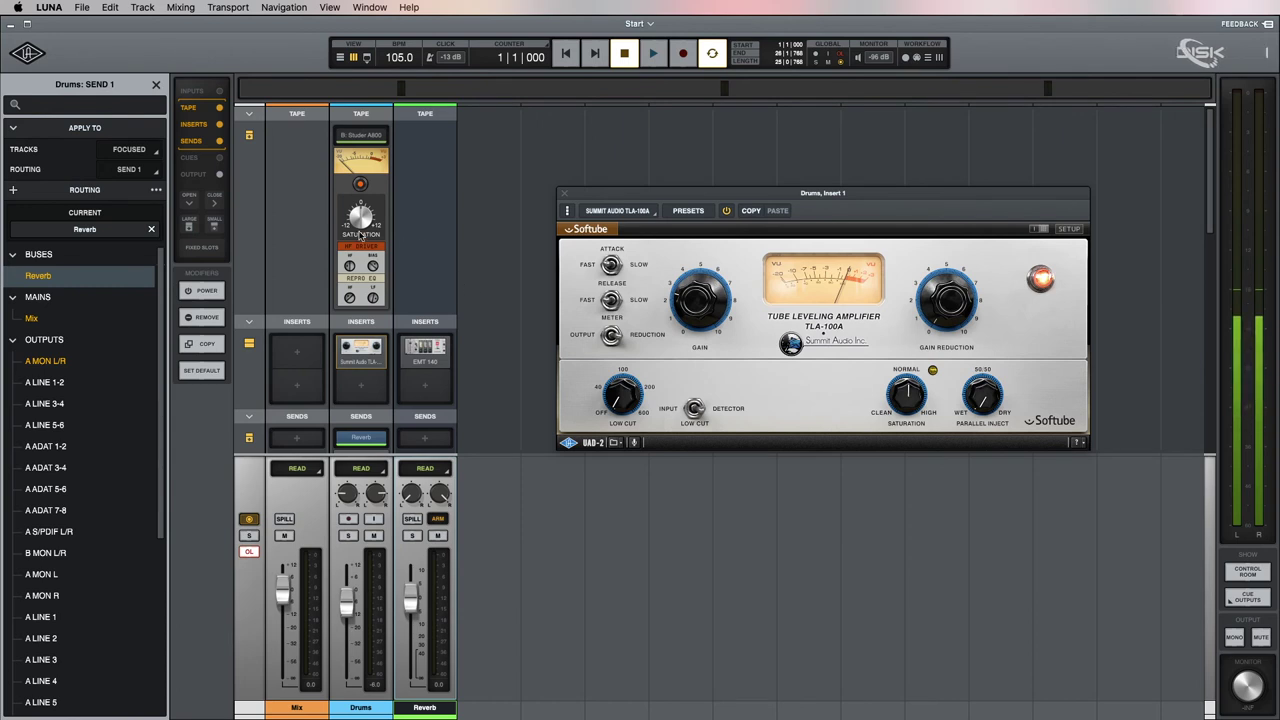
scroll(410, 245, down, 3)
scroll(410, 245, up, 3)
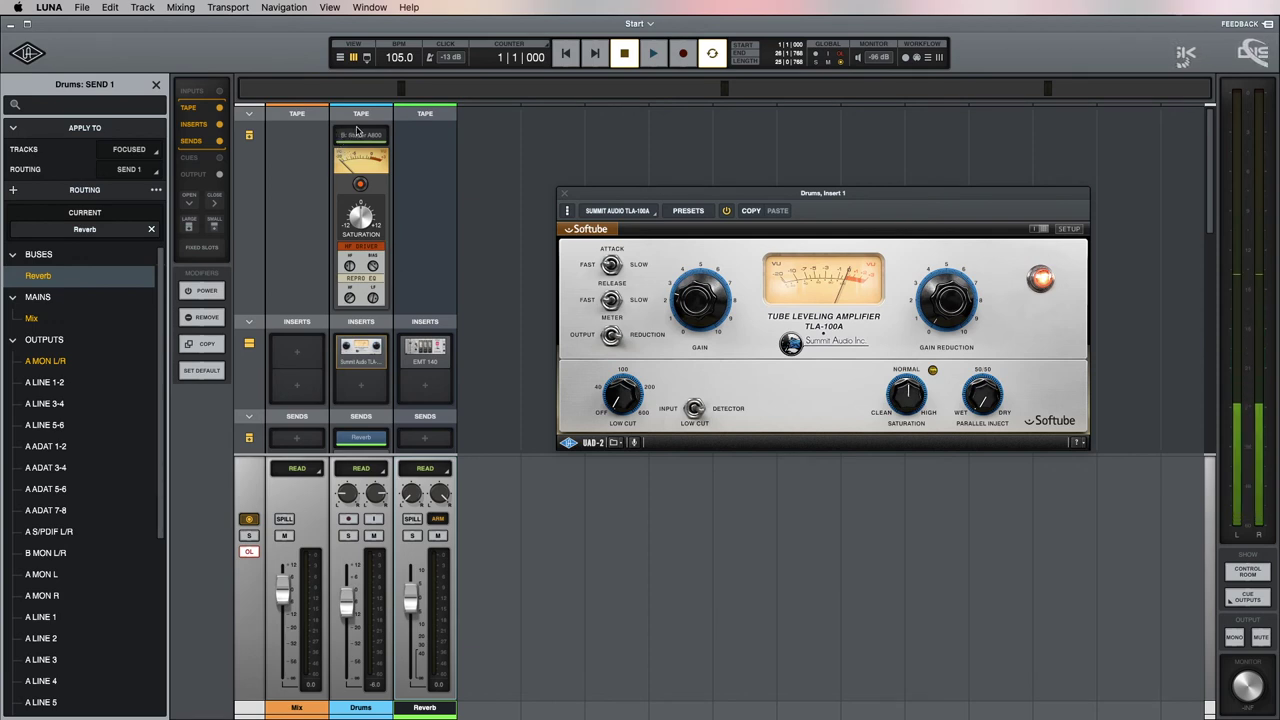
scroll(410, 250, down, 5)
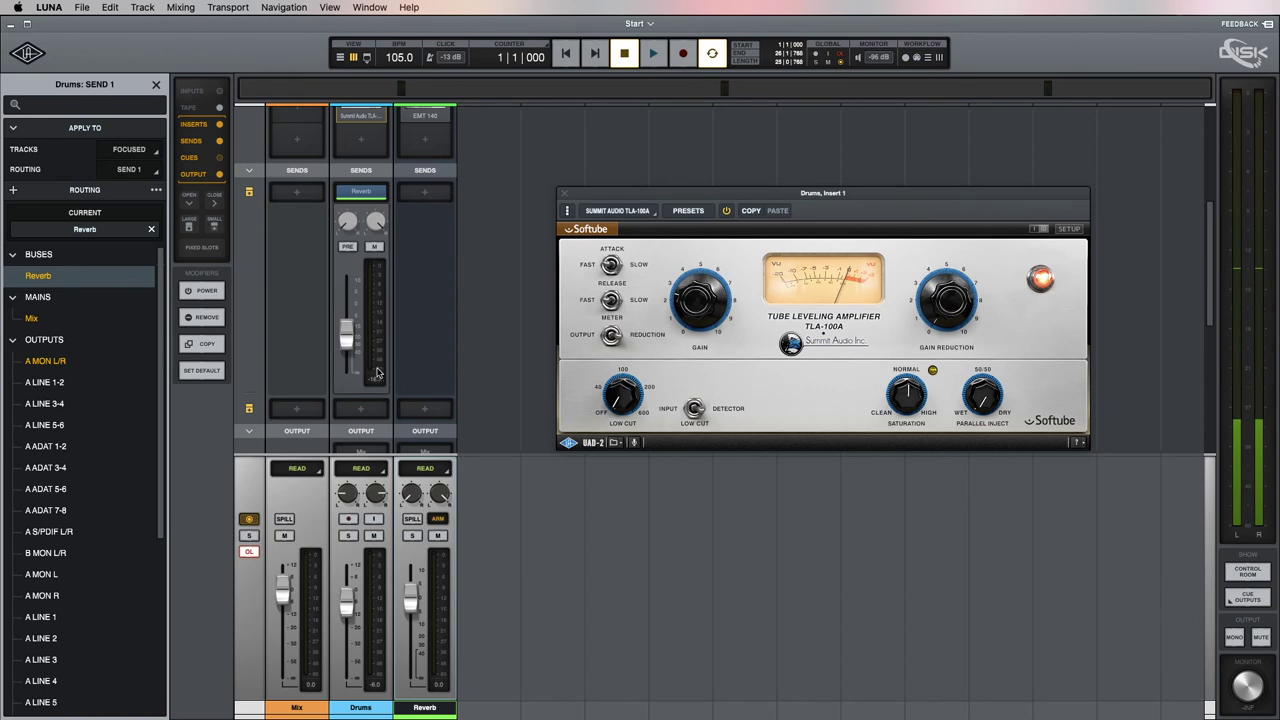
- Toggle the first send row to its small view and back to large, and adjust the Drums channel's Reverb send to about -10.9
click(249, 193)
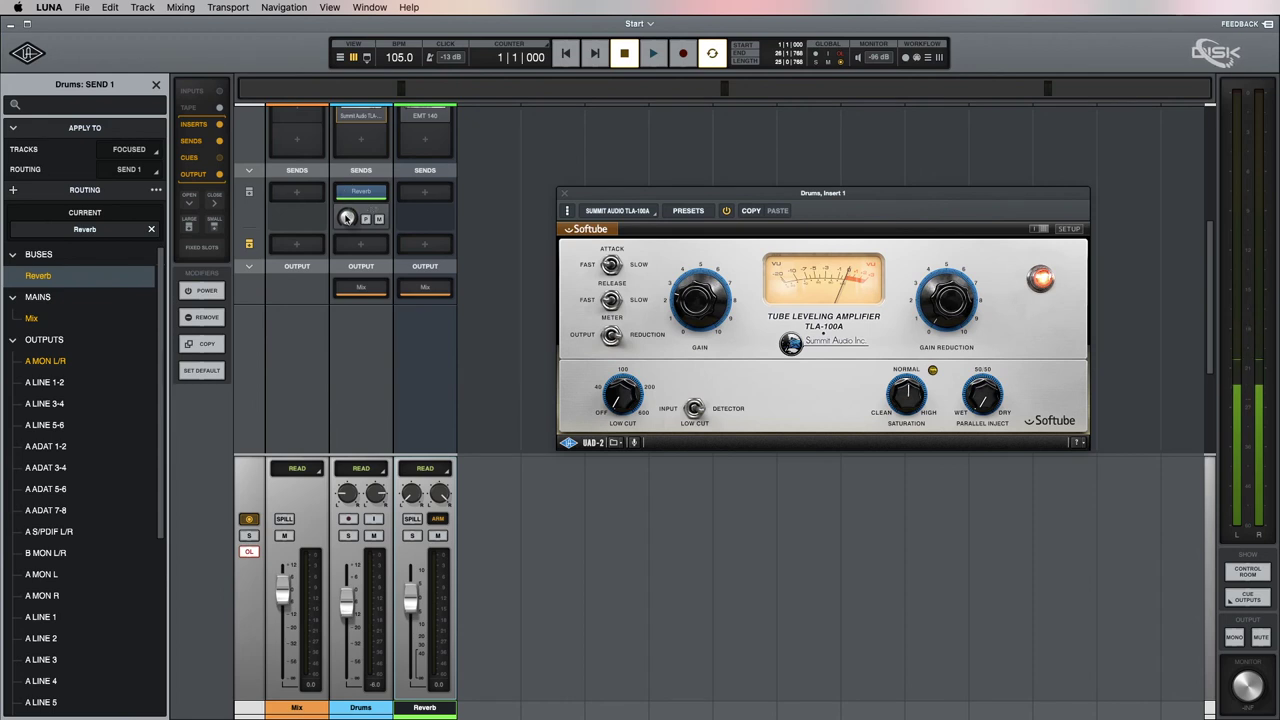
click(248, 192)
mouse_move(348, 338)
mouse_down()
mouse_move(346, 306)
mouse_move(346, 350)
mouse_move(346, 337)
mouse_up()
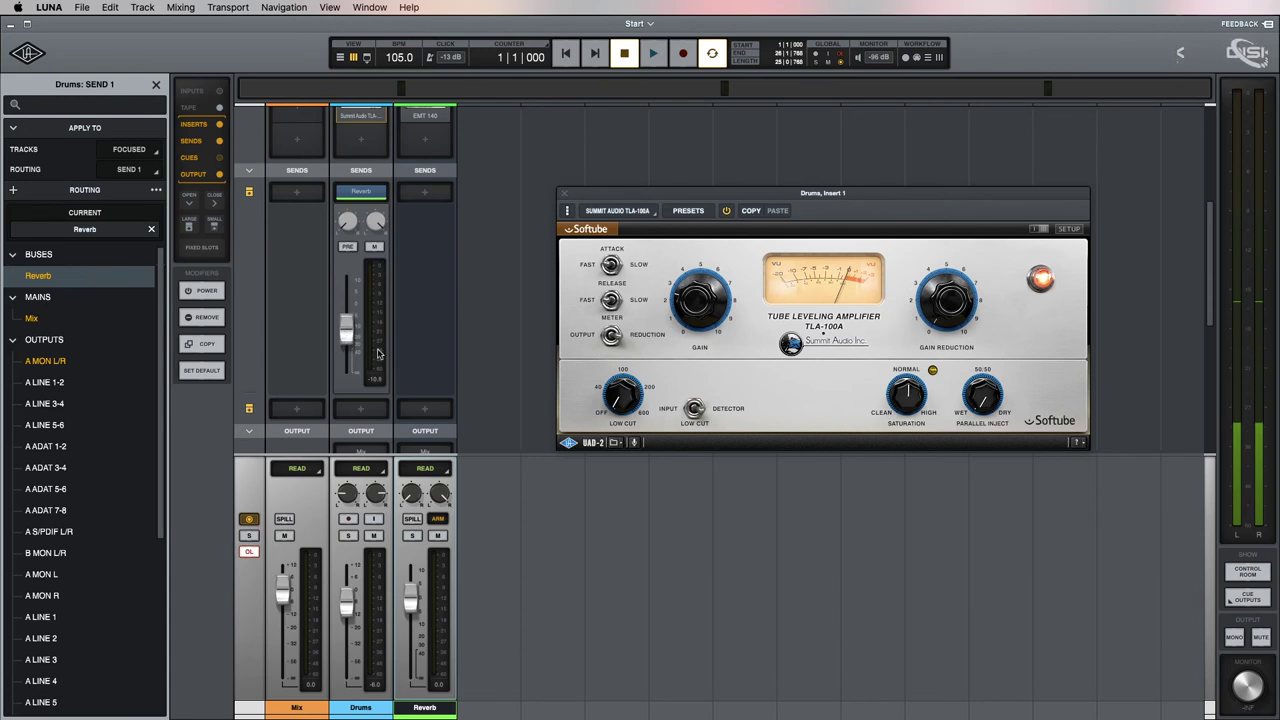
scroll(377, 348, down, 2)
scroll(377, 348, up, 5)
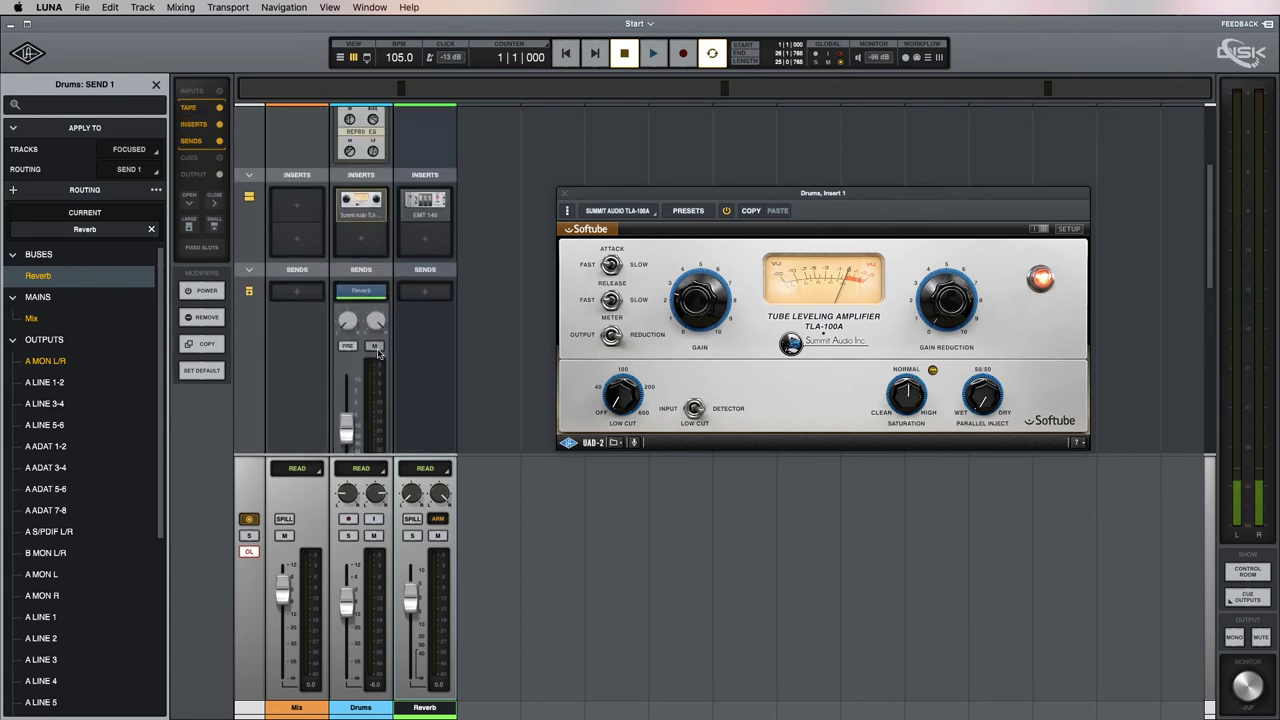
scroll(360, 363, down, 5)
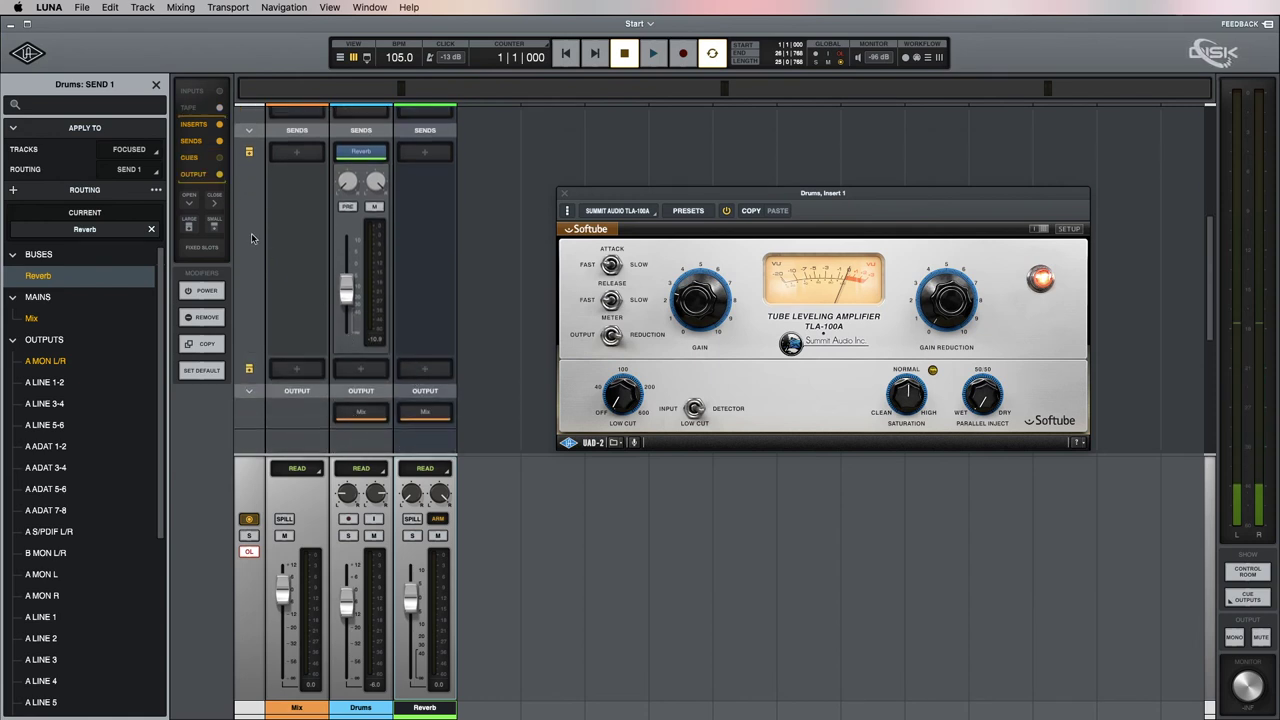
- Turn on fixed slots, examine the full set of insert and send slots on each channel, and turn fixed slots off again
click(202, 248)
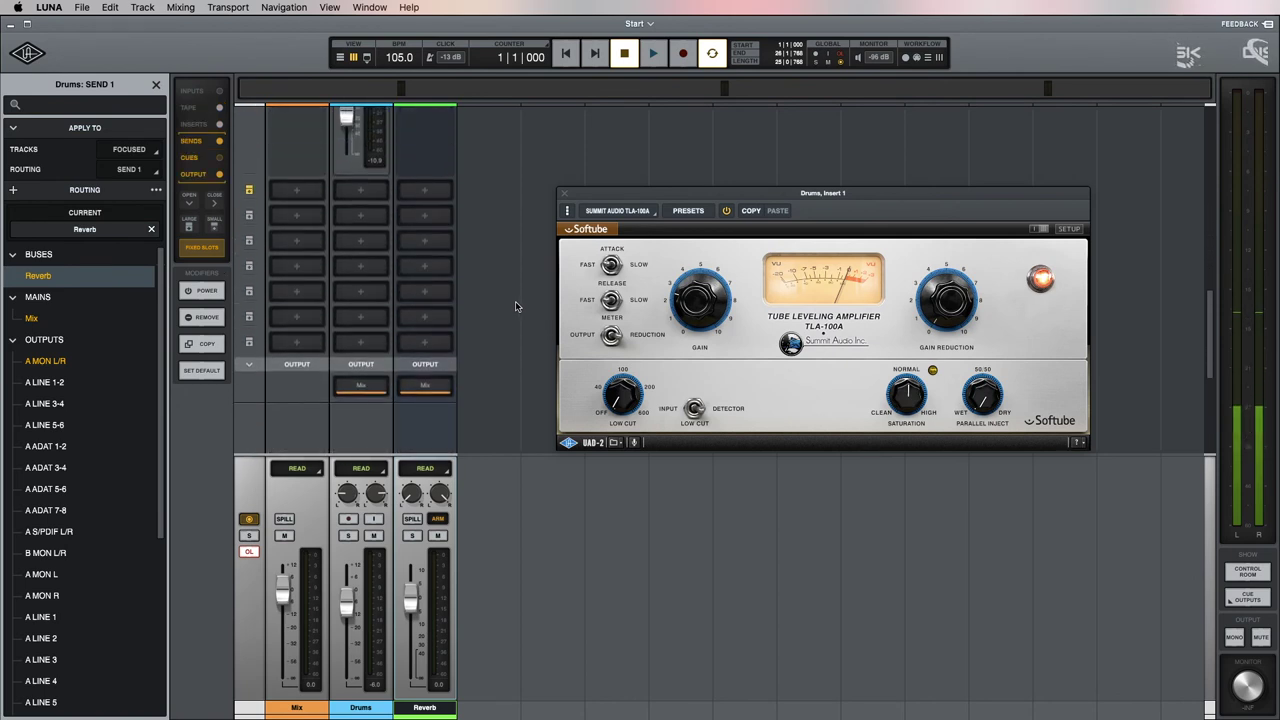
scroll(405, 355, up, 5)
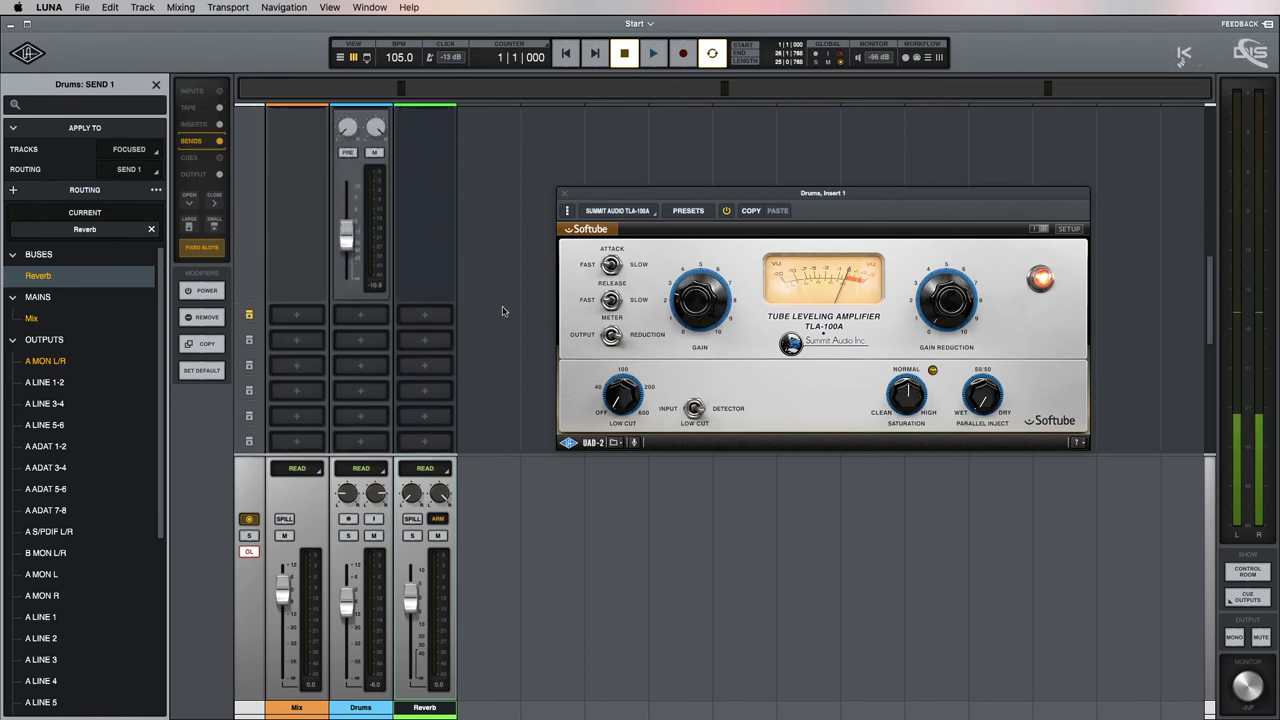
scroll(482, 331, down, 3)
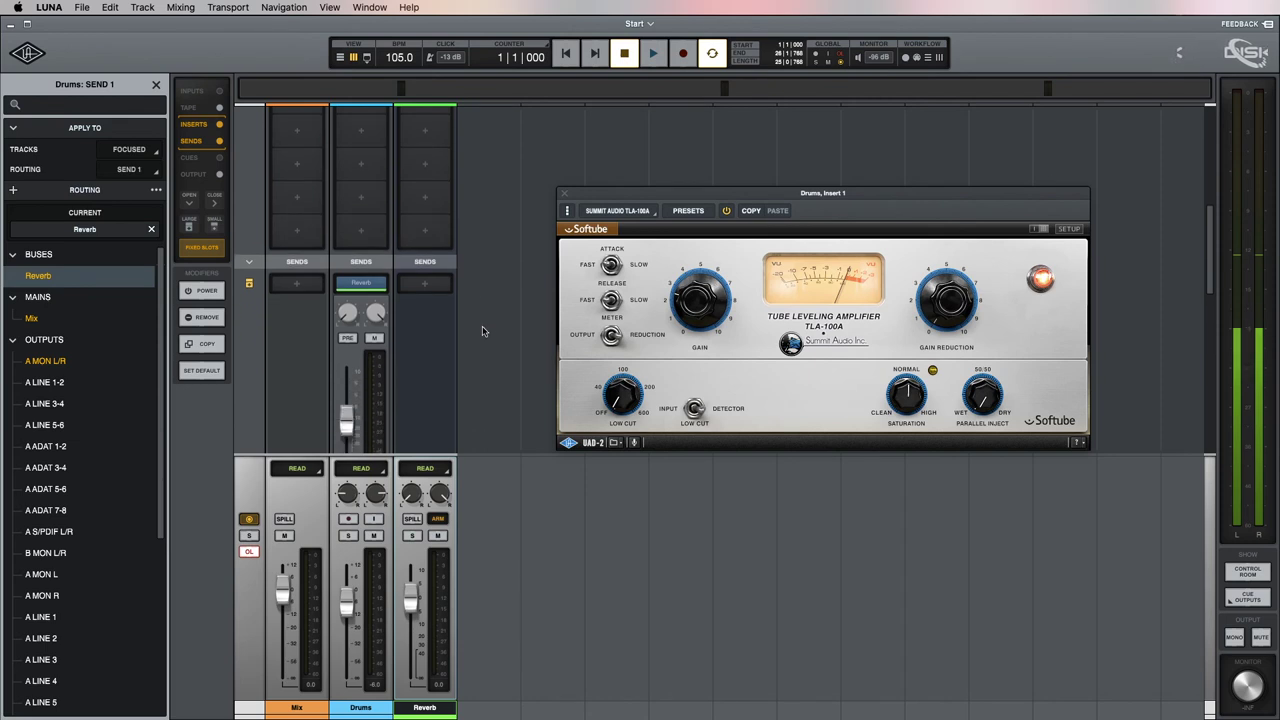
click(202, 248)
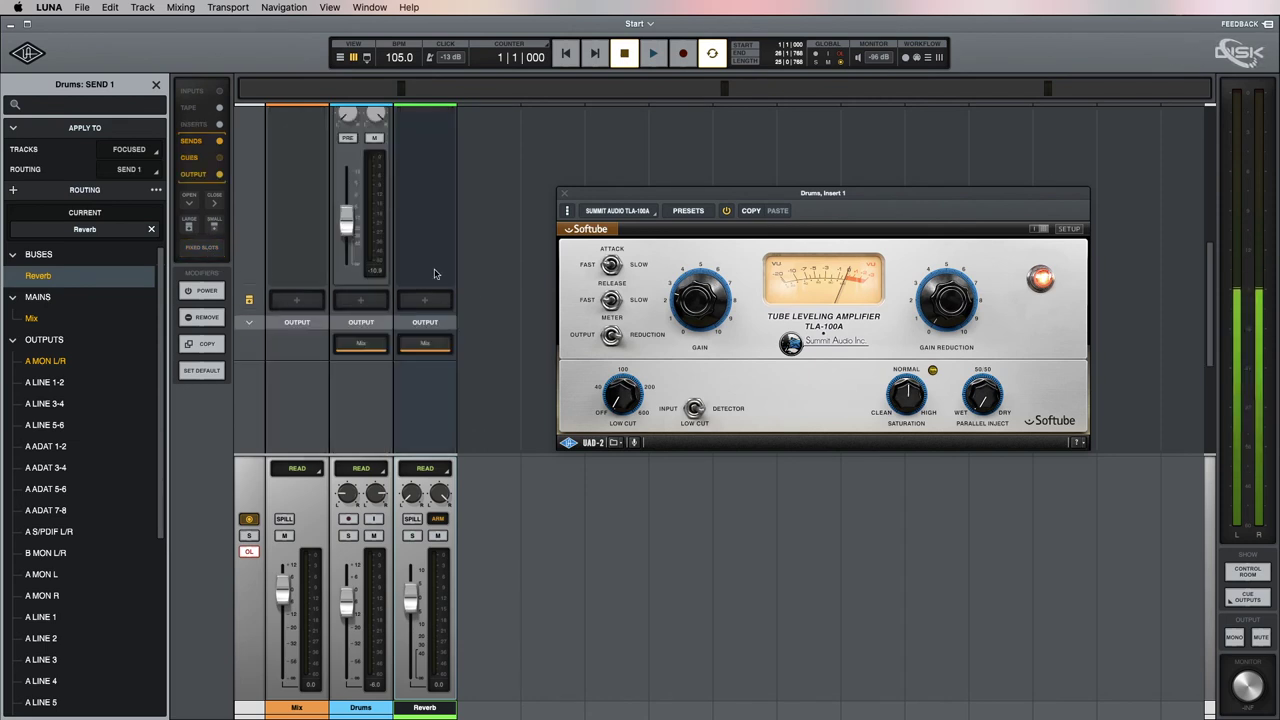
scroll(531, 270, up, 3)
scroll(531, 270, up, 1)
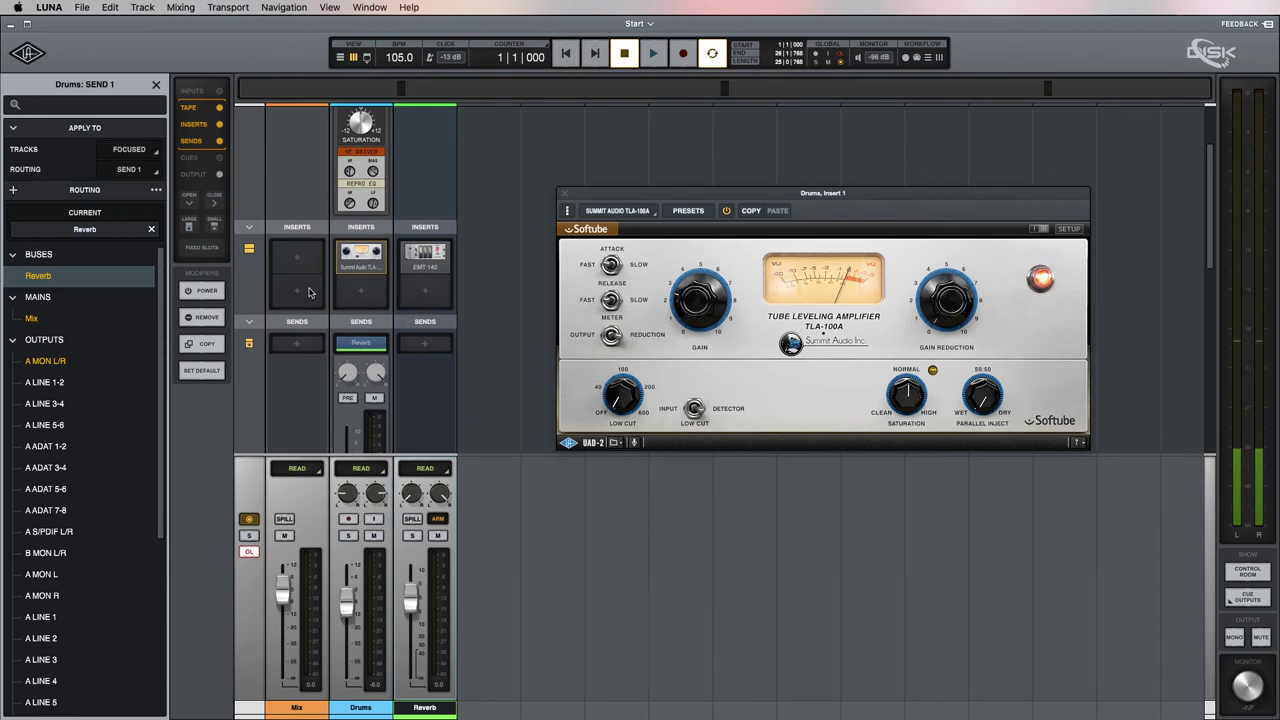
- Close the Summit Audio TLA-100A plug-in window on the Drums channel
click(564, 194)
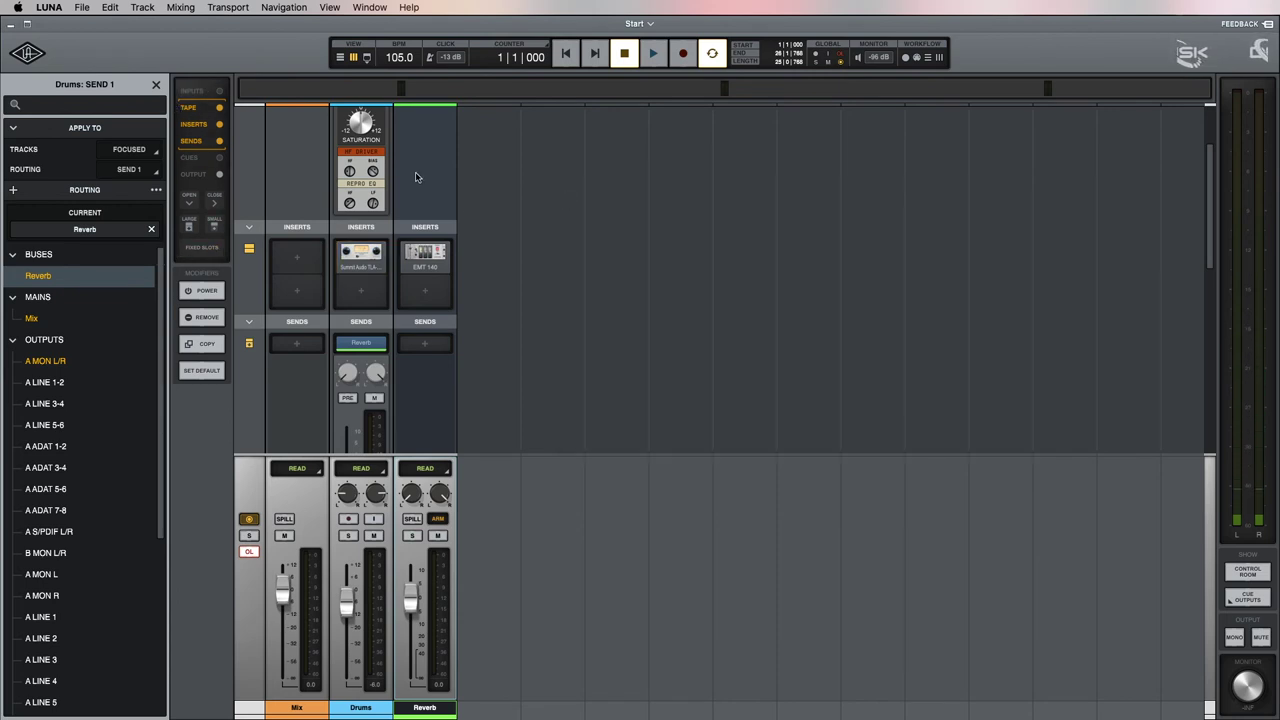
scroll(415, 187, down, 8)
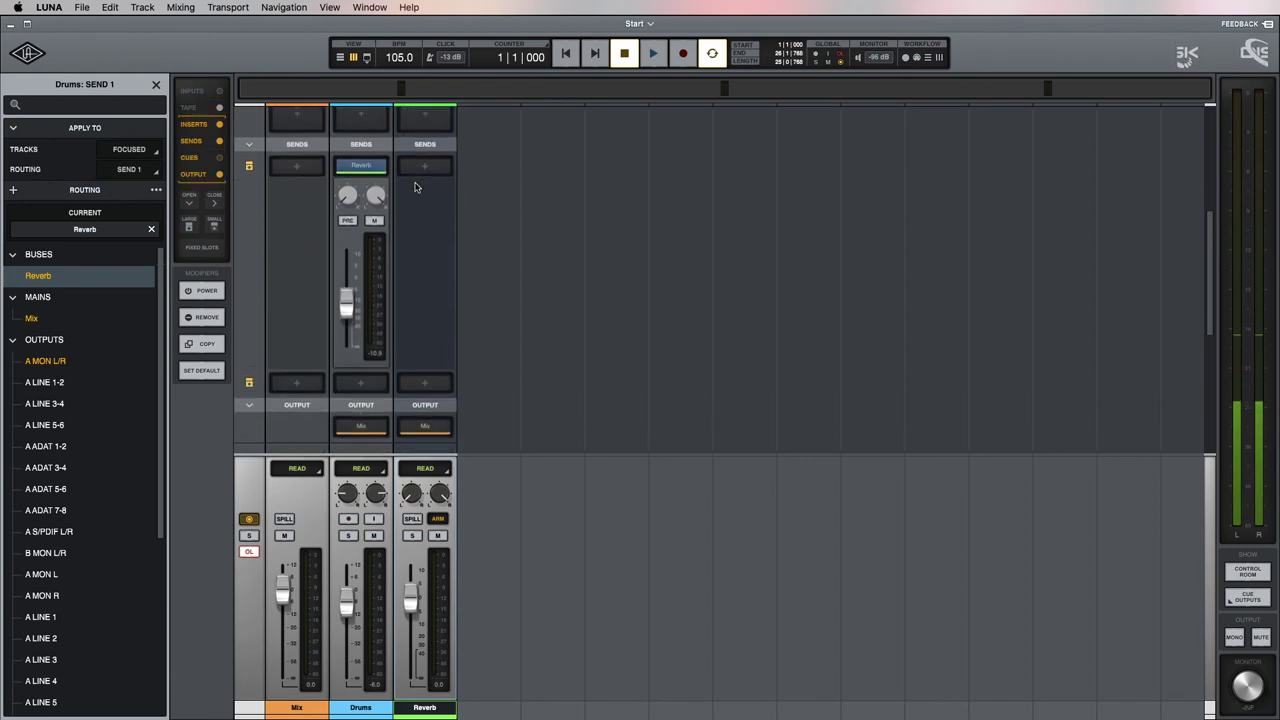
scroll(415, 187, down, 3)
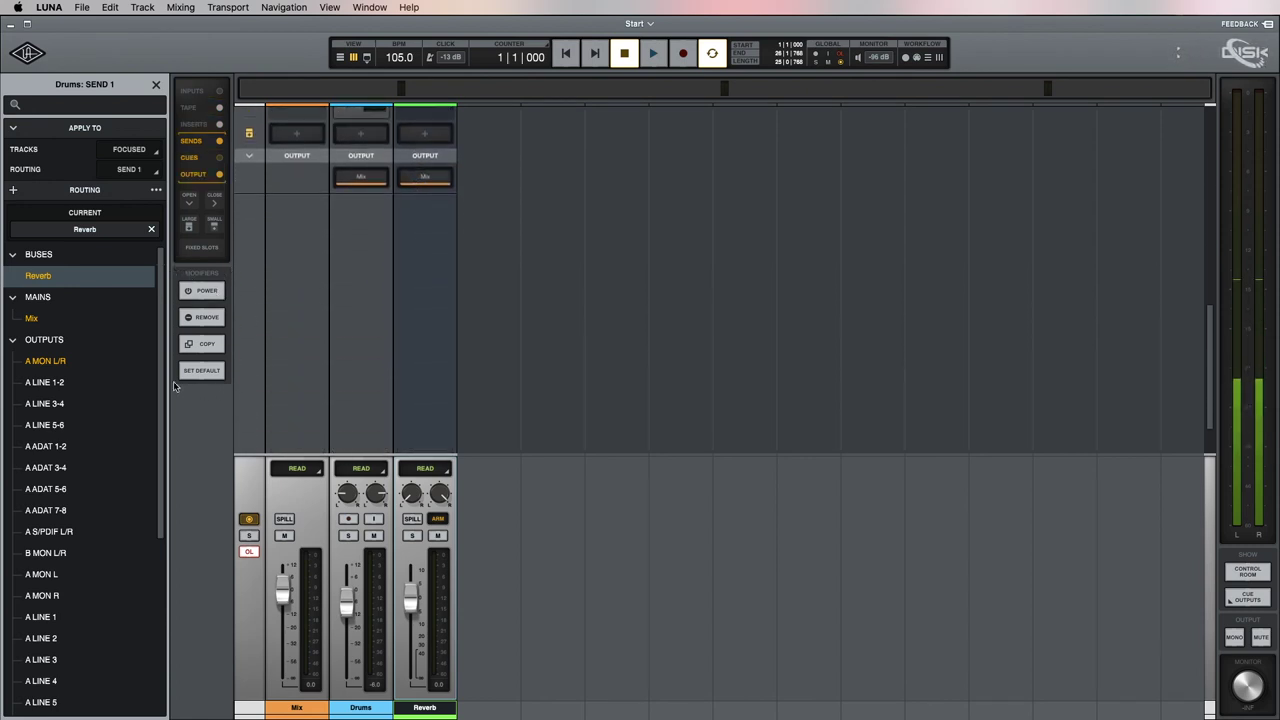
scroll(451, 297, up, 10)
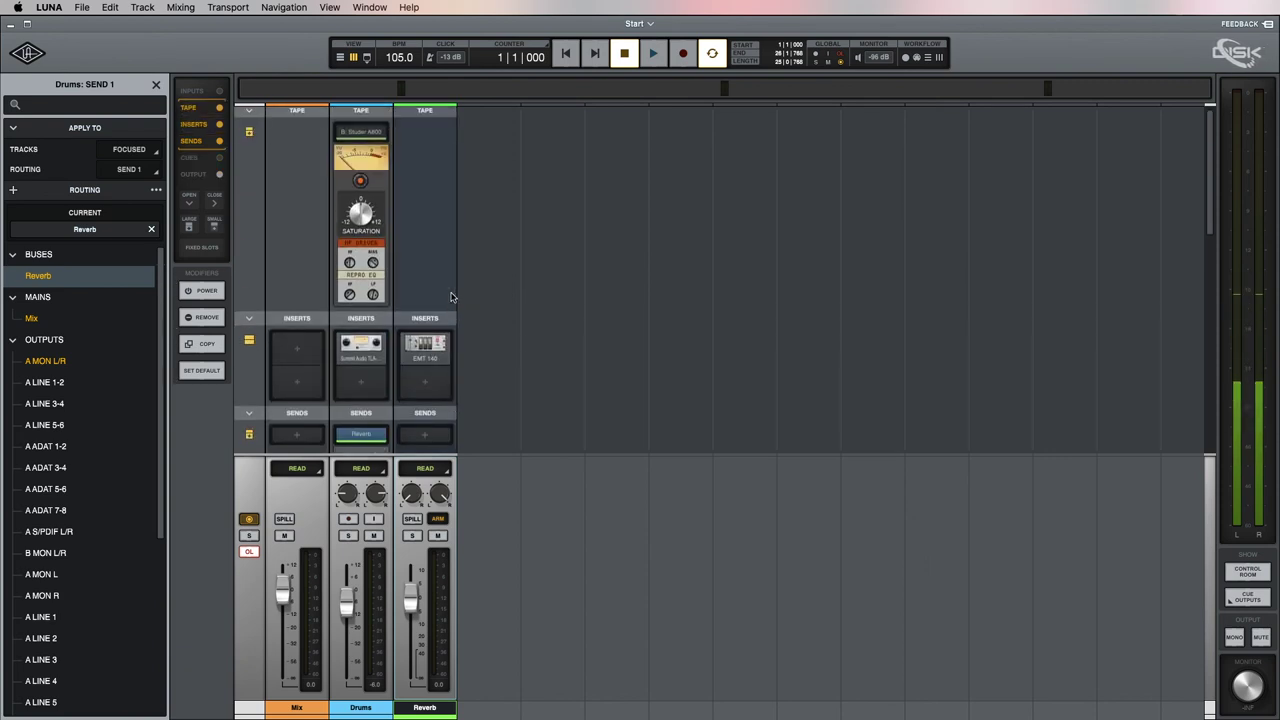
scroll(451, 297, down, 2)
scroll(620, 298, down, 2)
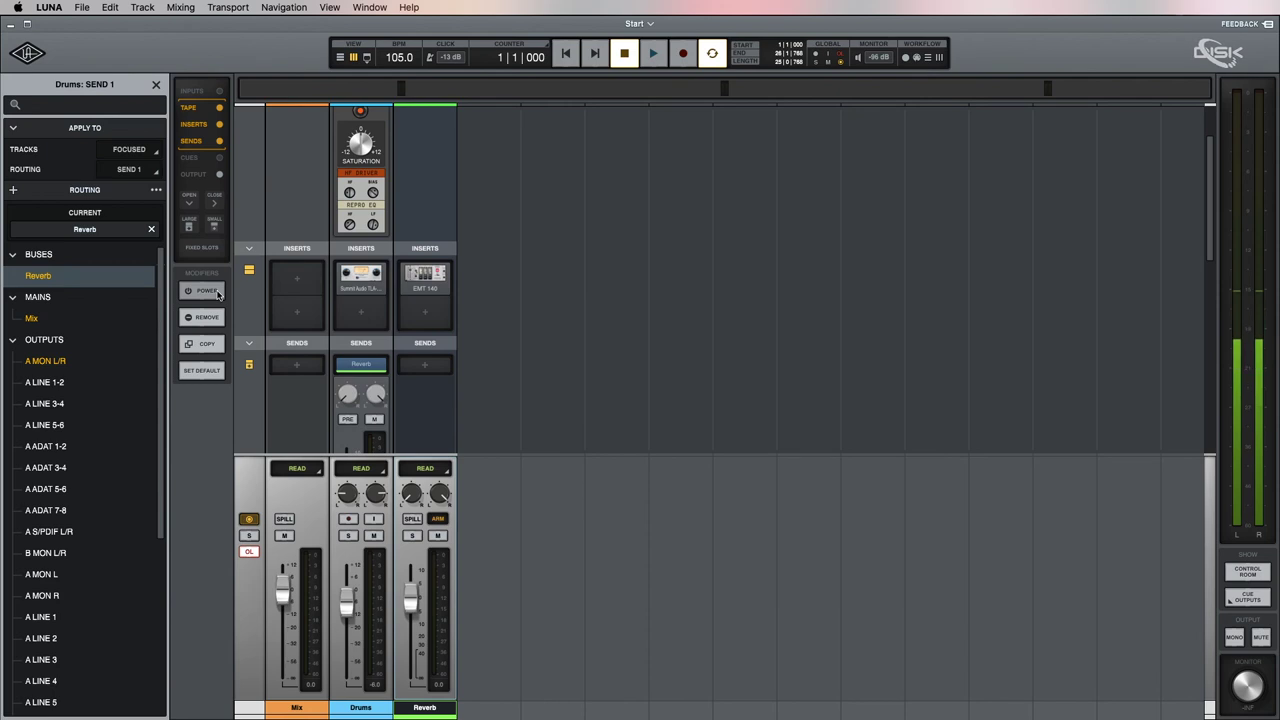
- Try the Power modifier by bypassing the TLA-100A on Drums and the EMT 140 on Reverb, and leave both plug-ins enabled
mouse_move(425, 283)
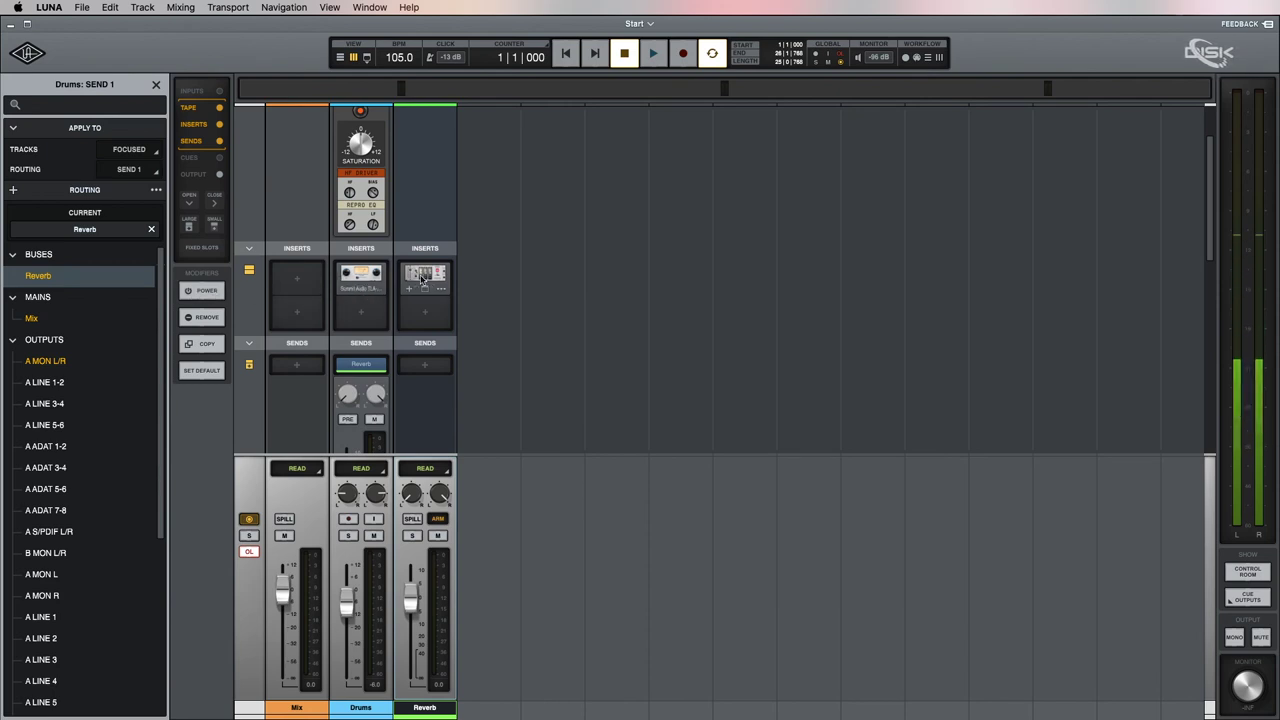
mouse_move(382, 288)
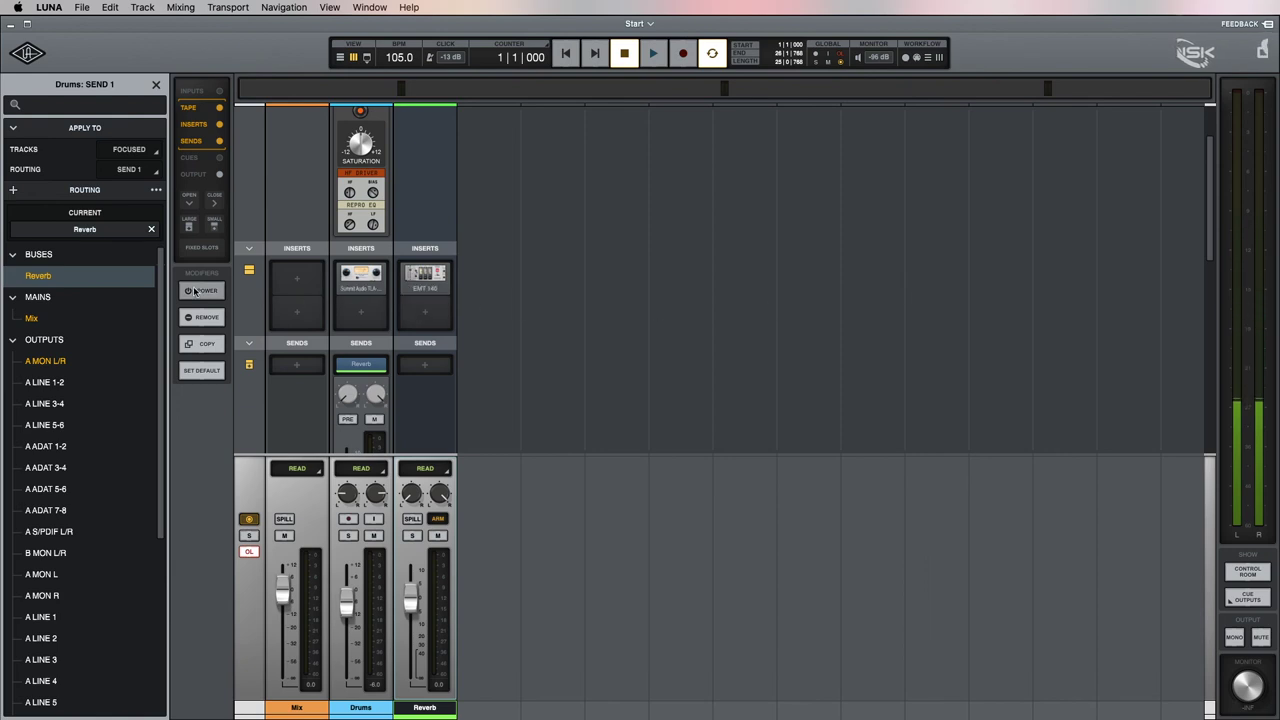
click(207, 292)
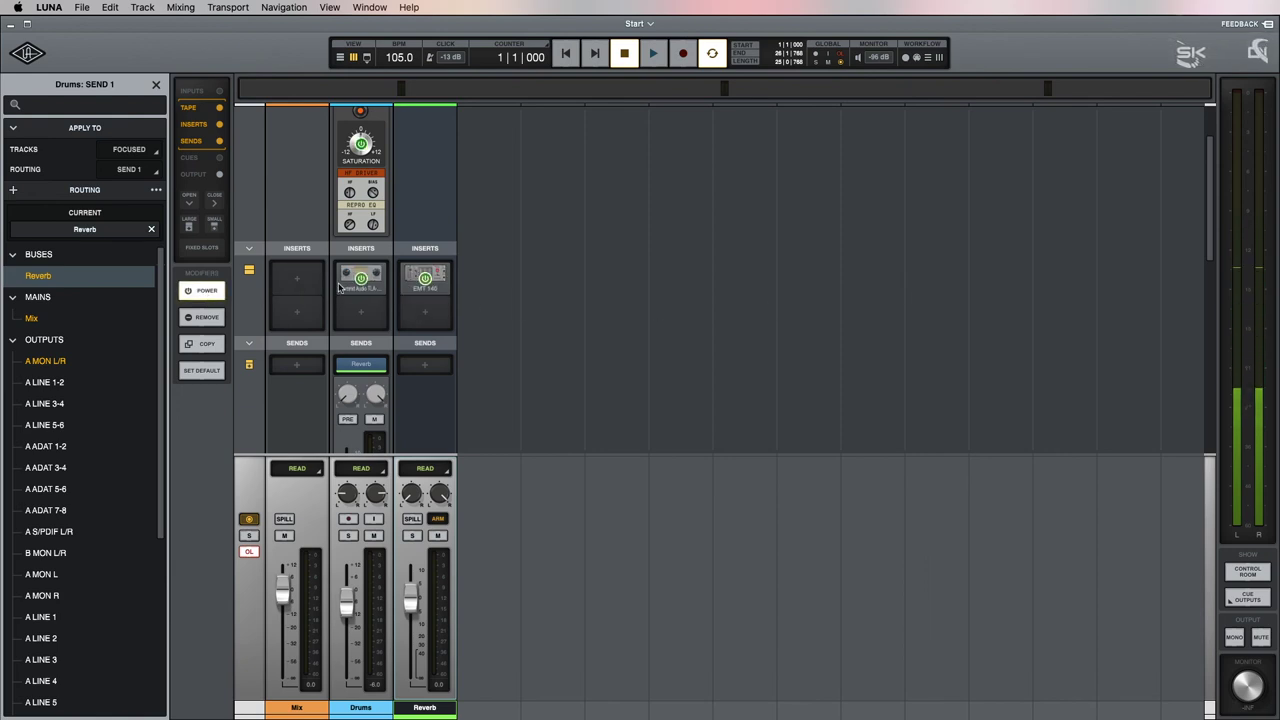
click(425, 278)
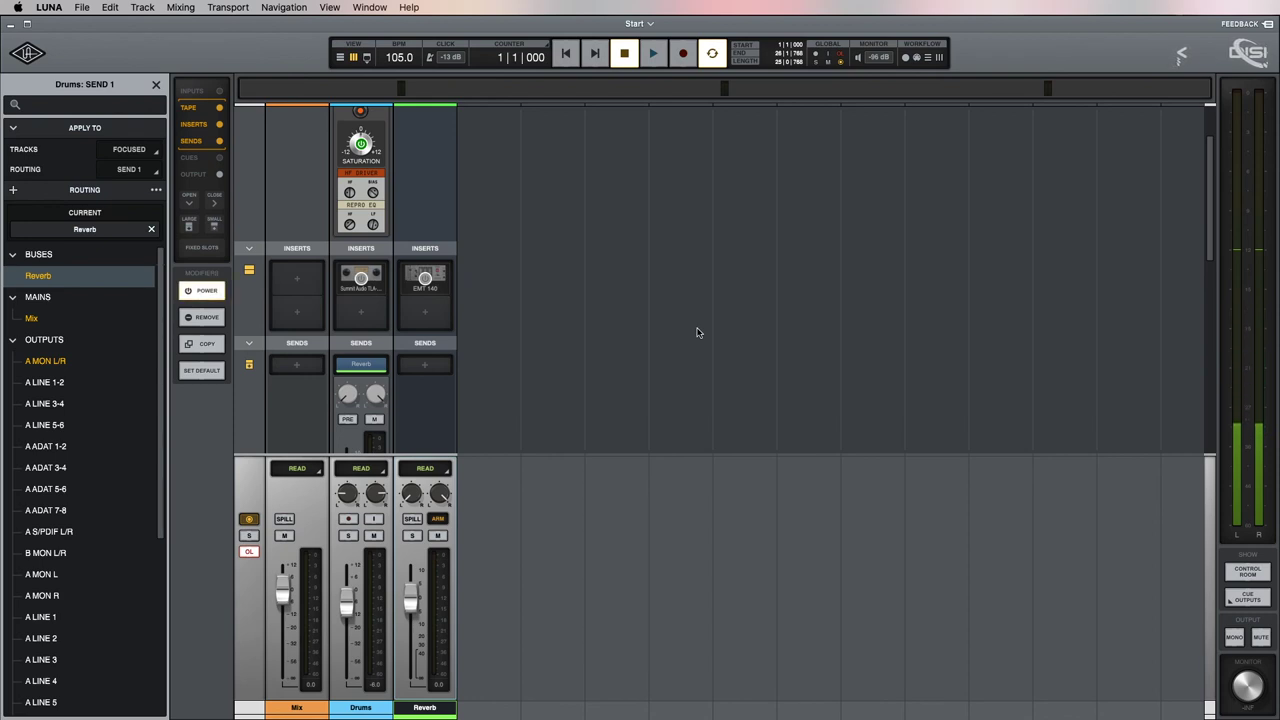
click(207, 291)
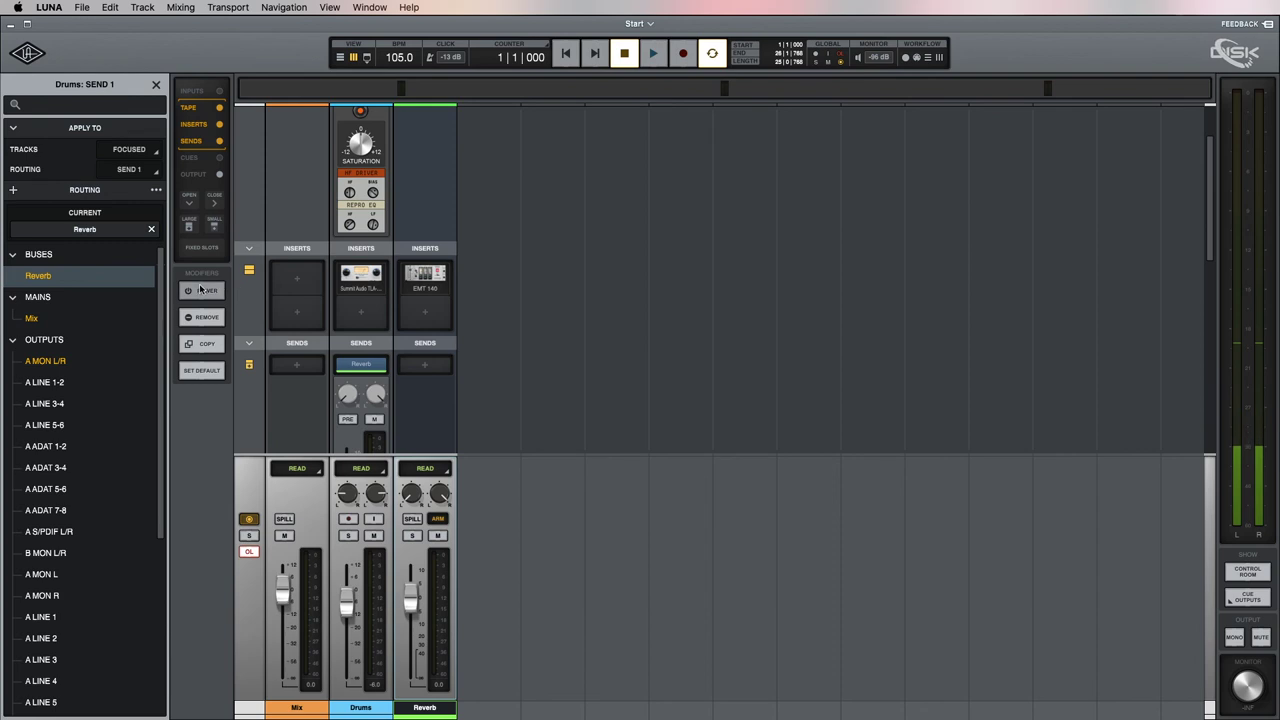
click(206, 292)
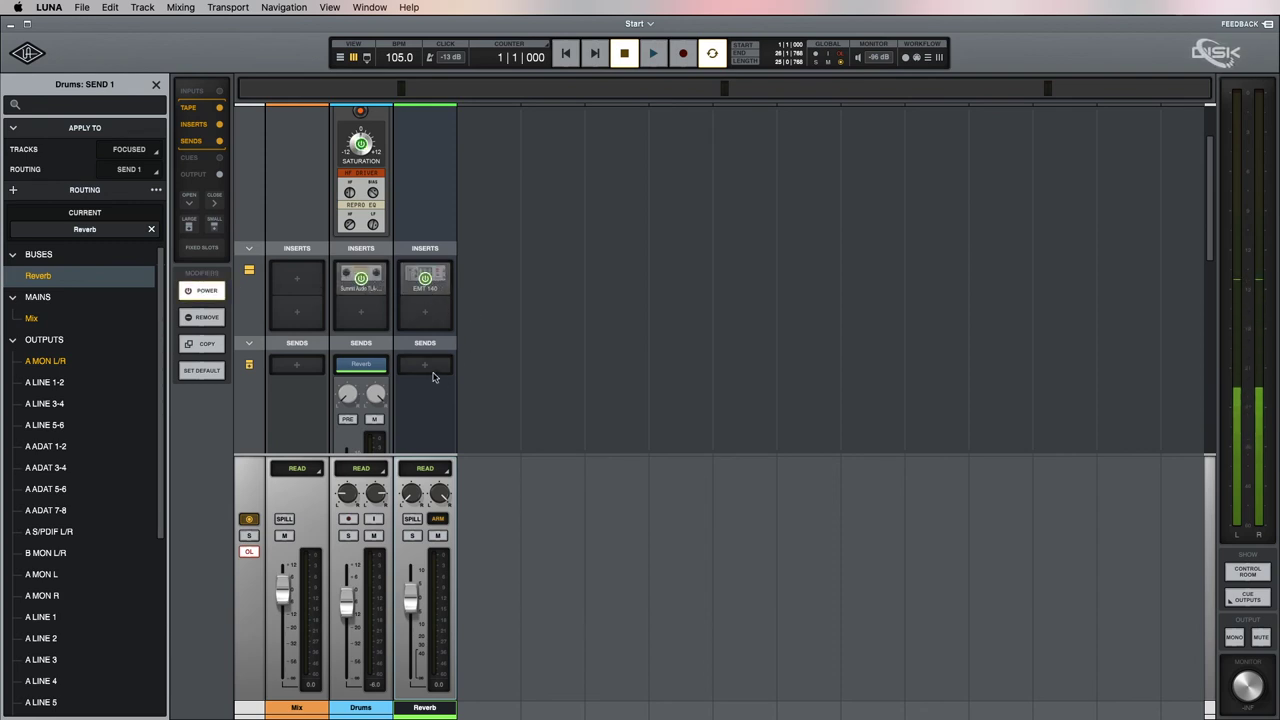
click(209, 294)
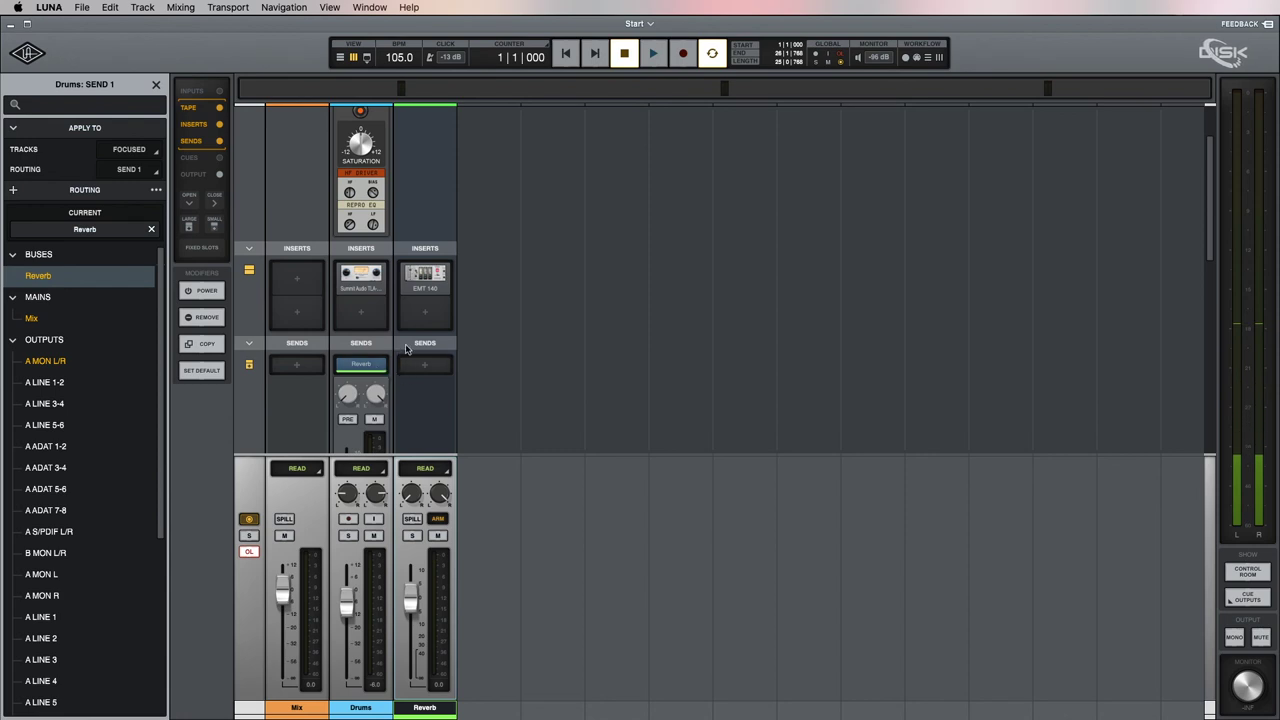
- Shrink the first send row to its small view and reset the Drums channel's fader to 0.0 with the Set Default modifier
scroll(410, 352, down, 3)
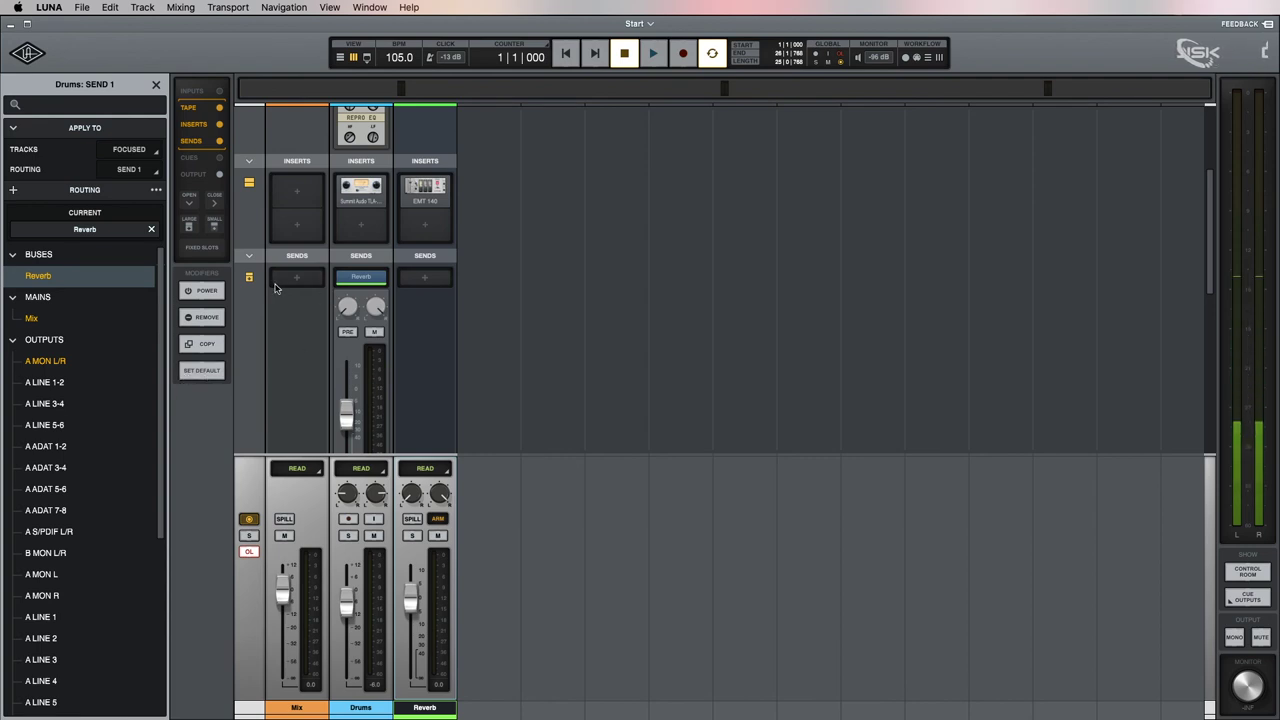
click(249, 280)
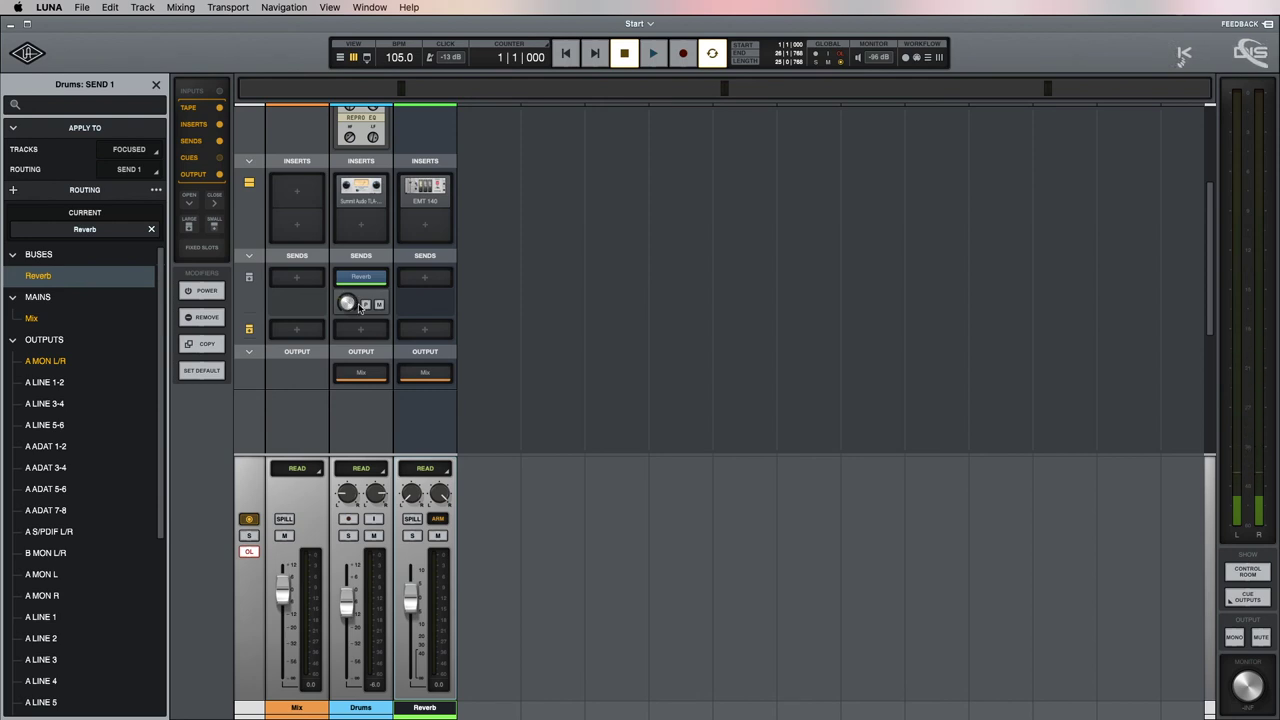
click(201, 372)
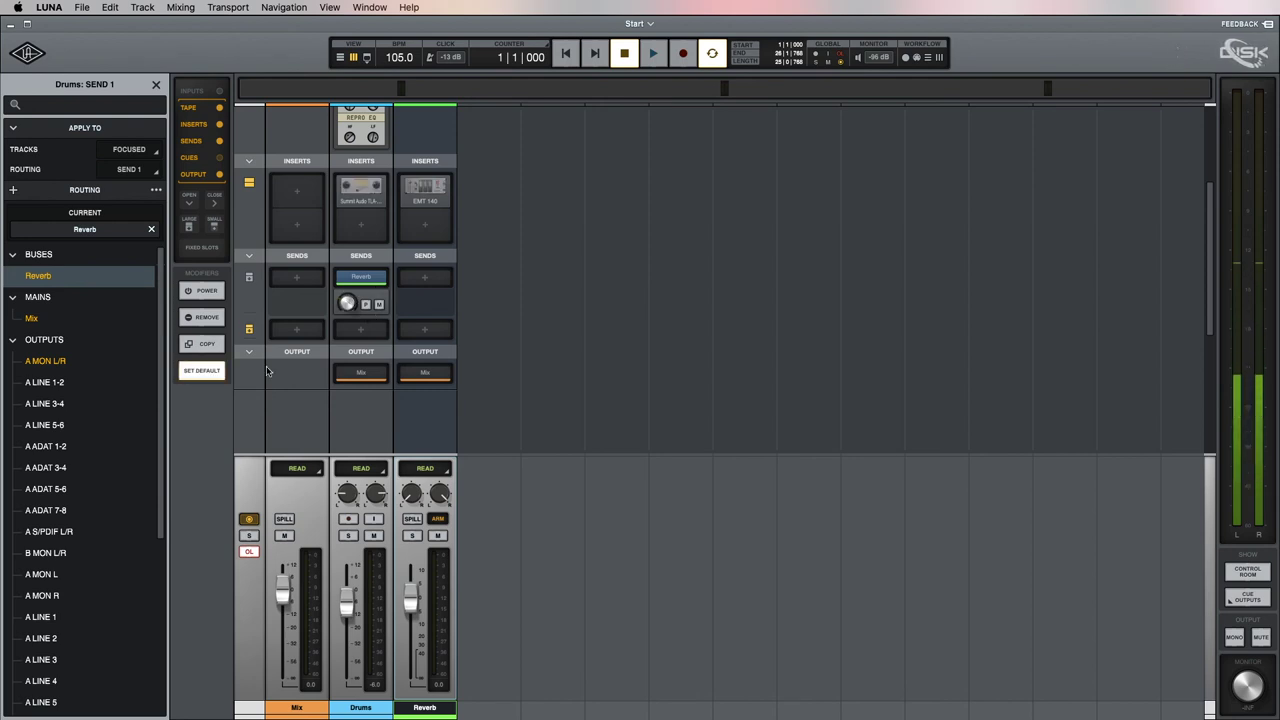
click(345, 607)
click(201, 371)
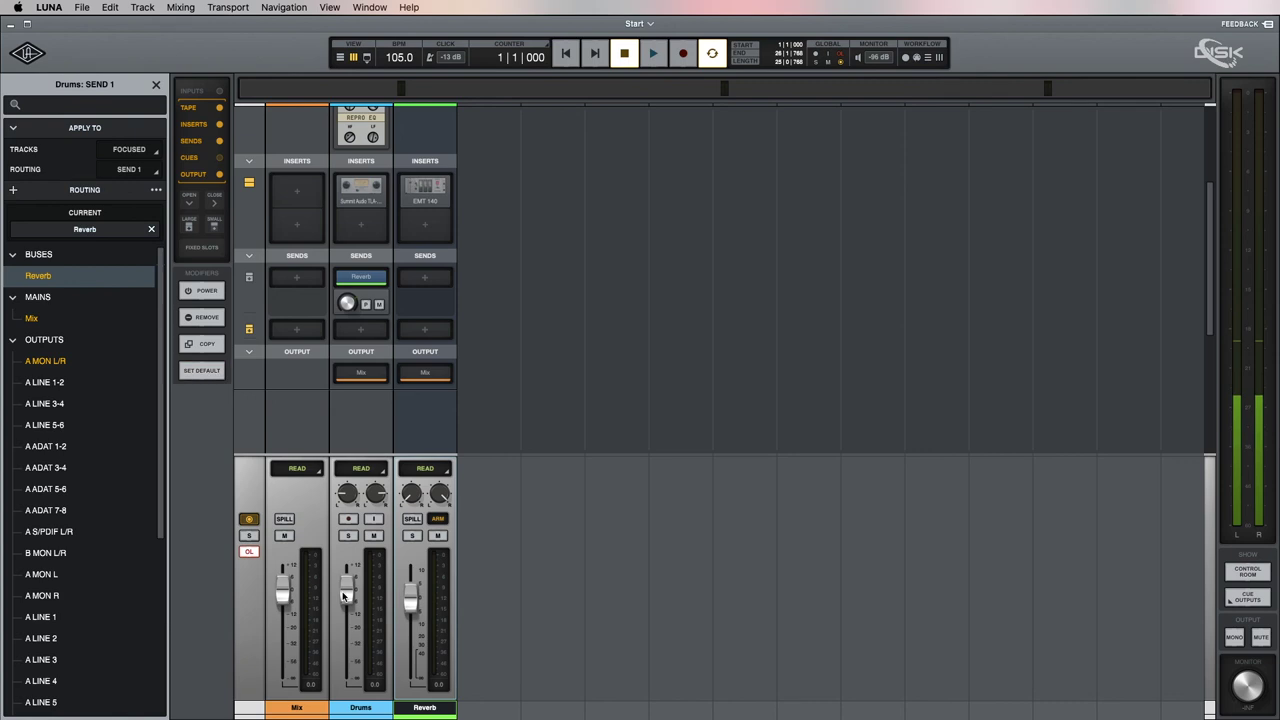
click(199, 373)
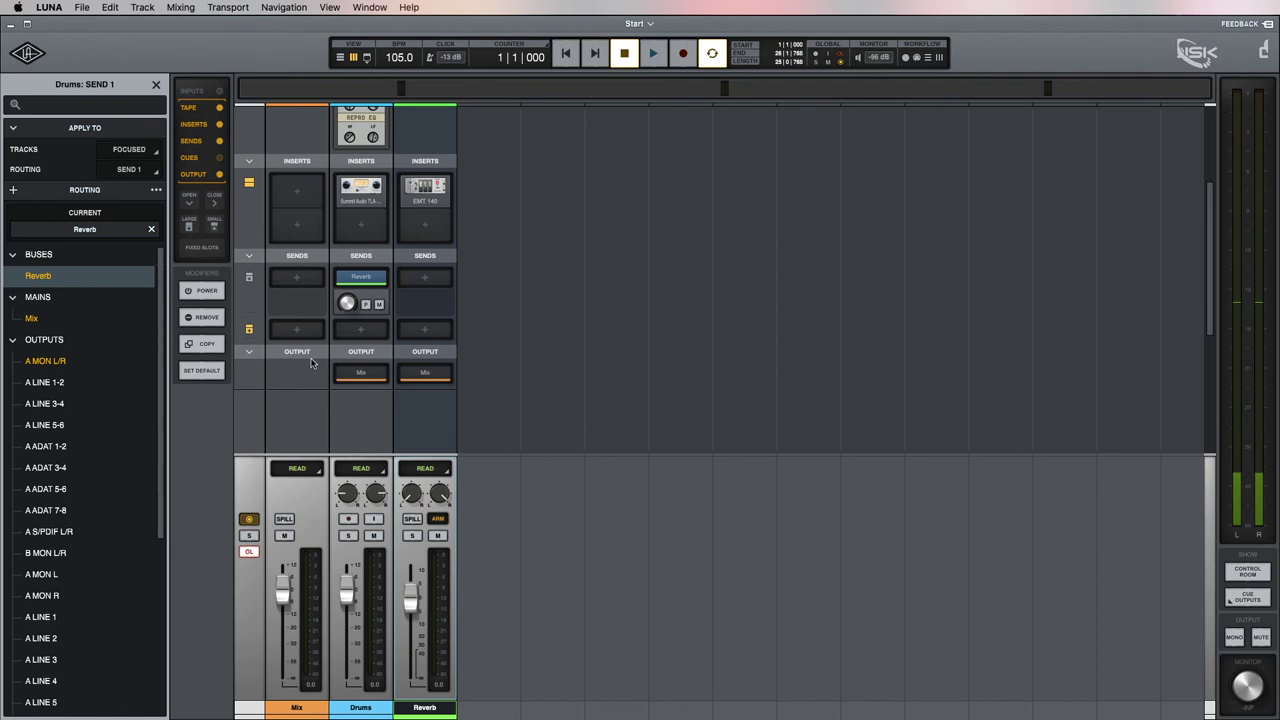
- Remove the TLA-100A from the Drums channel's inserts and the EMT 140 from the Reverb bus with the Remove modifier
scroll(310, 362, up, 3)
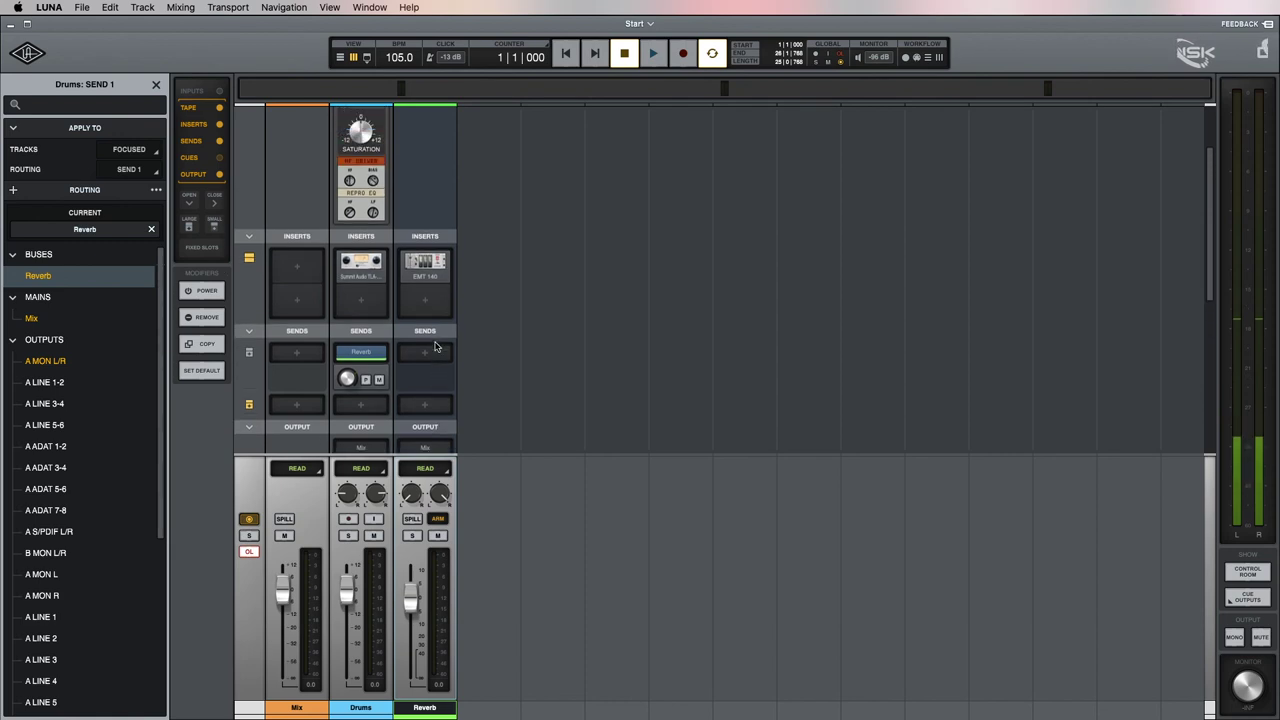
click(203, 318)
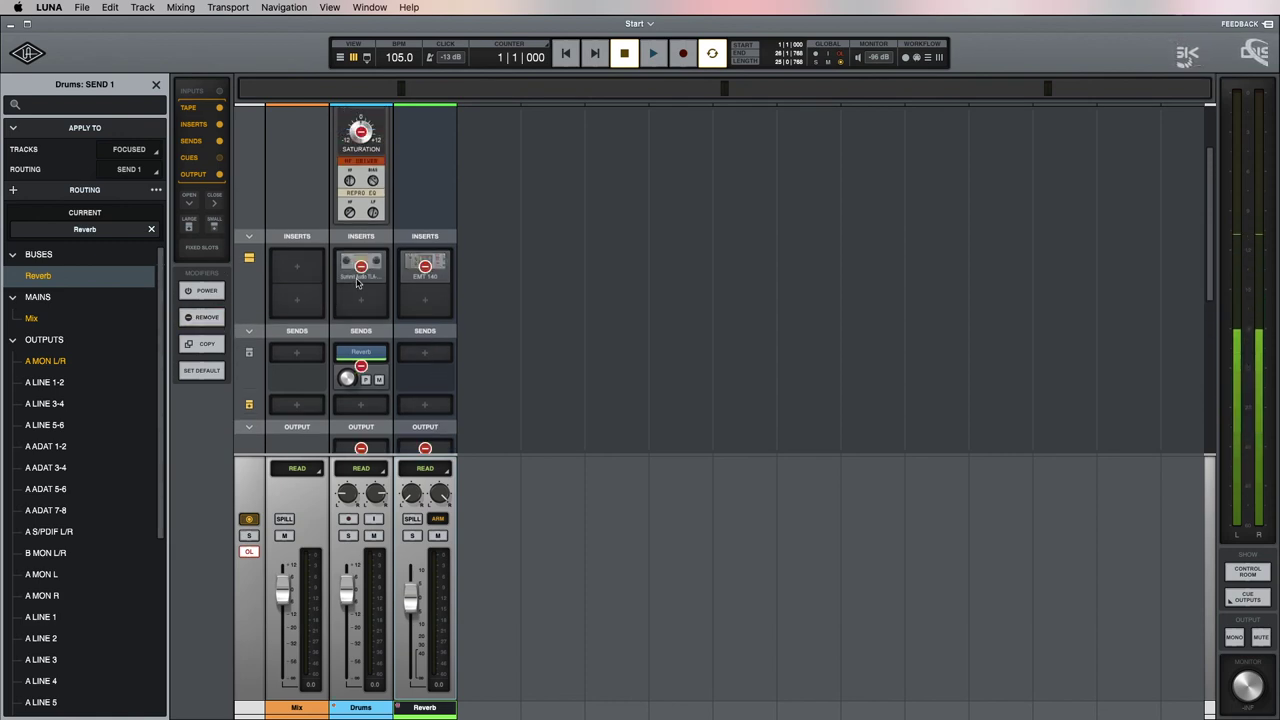
click(361, 267)
click(425, 266)
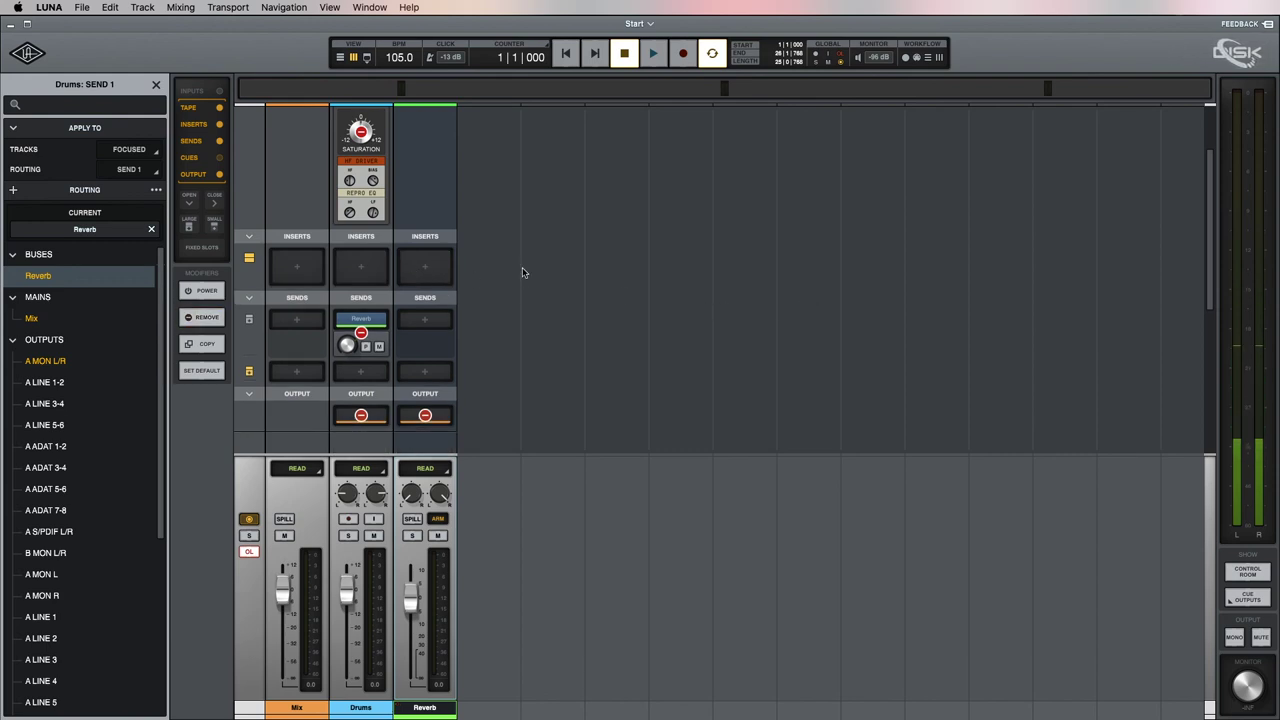
key(Escape)
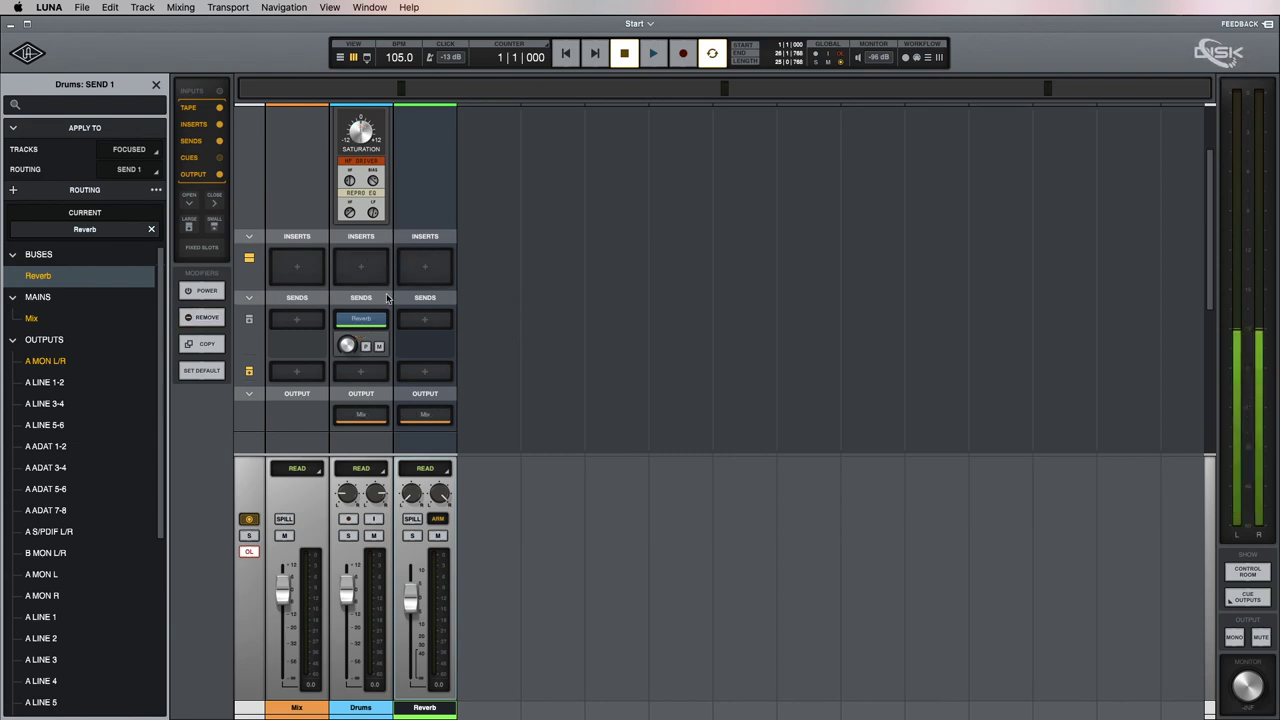
scroll(504, 305, up, 3)
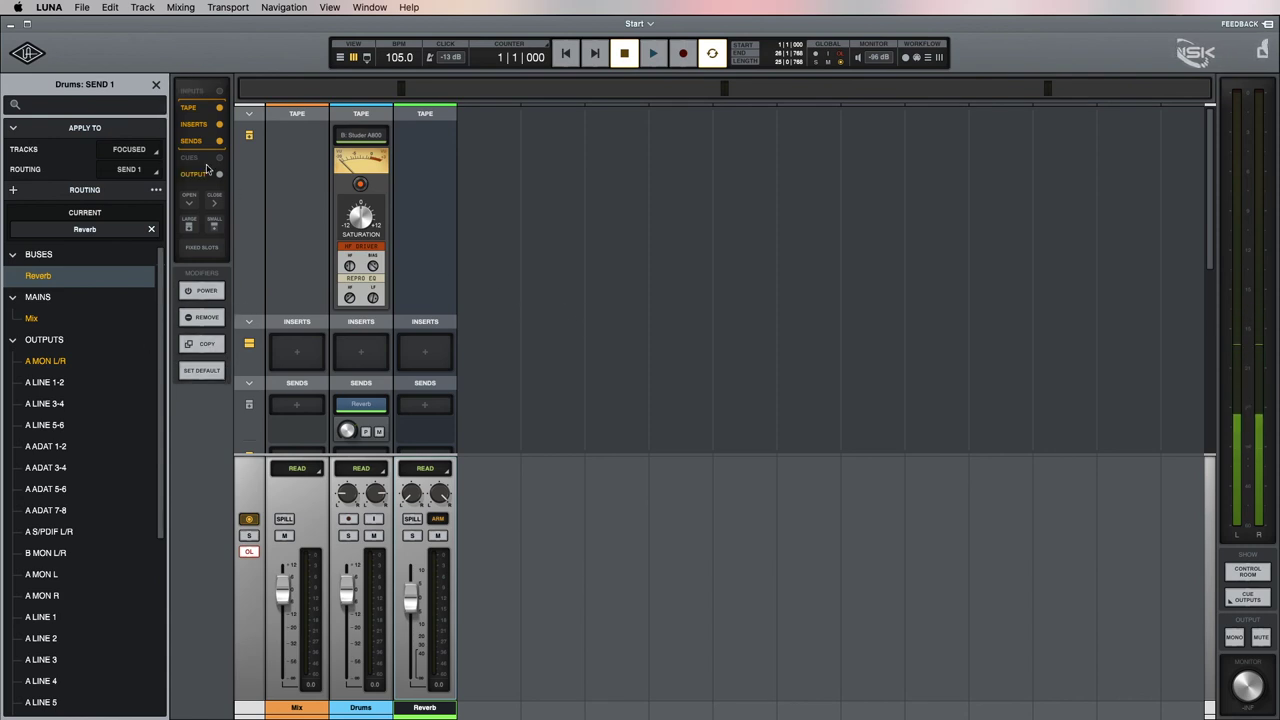
- Shrink the tape and inserts sections of the mixer to smaller views
scroll(496, 283, down, 4)
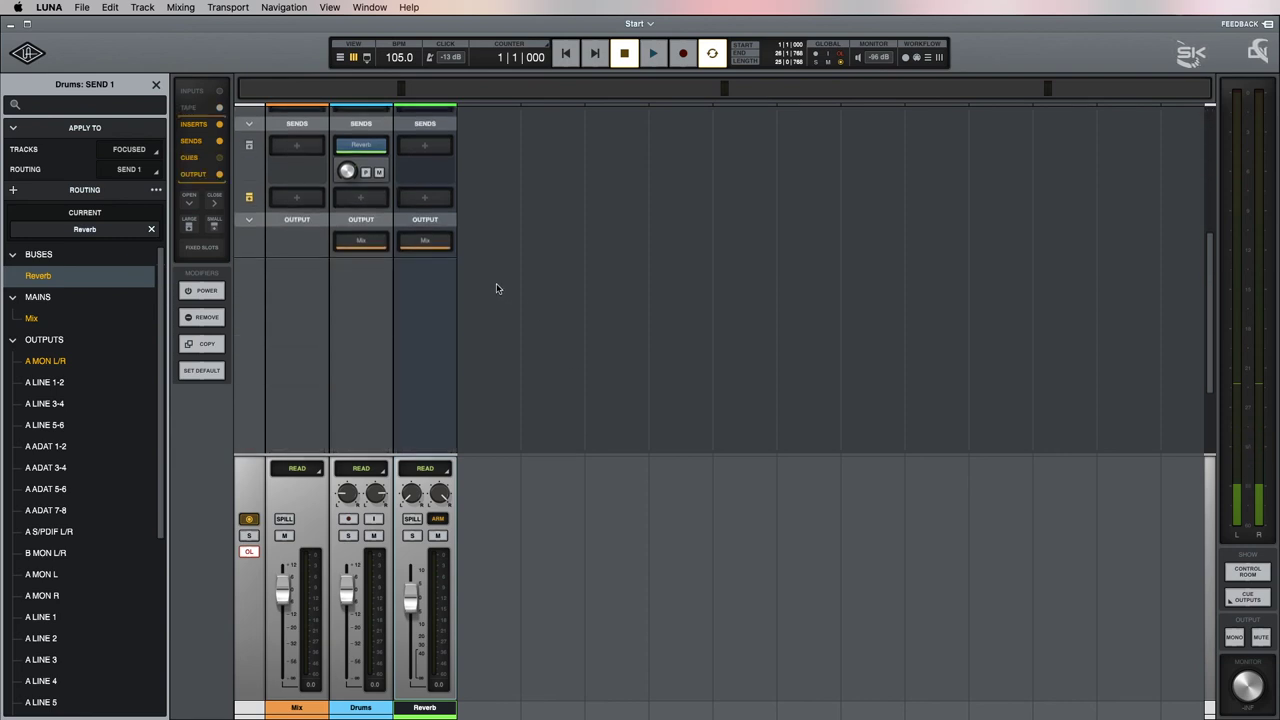
scroll(496, 289, up, 4)
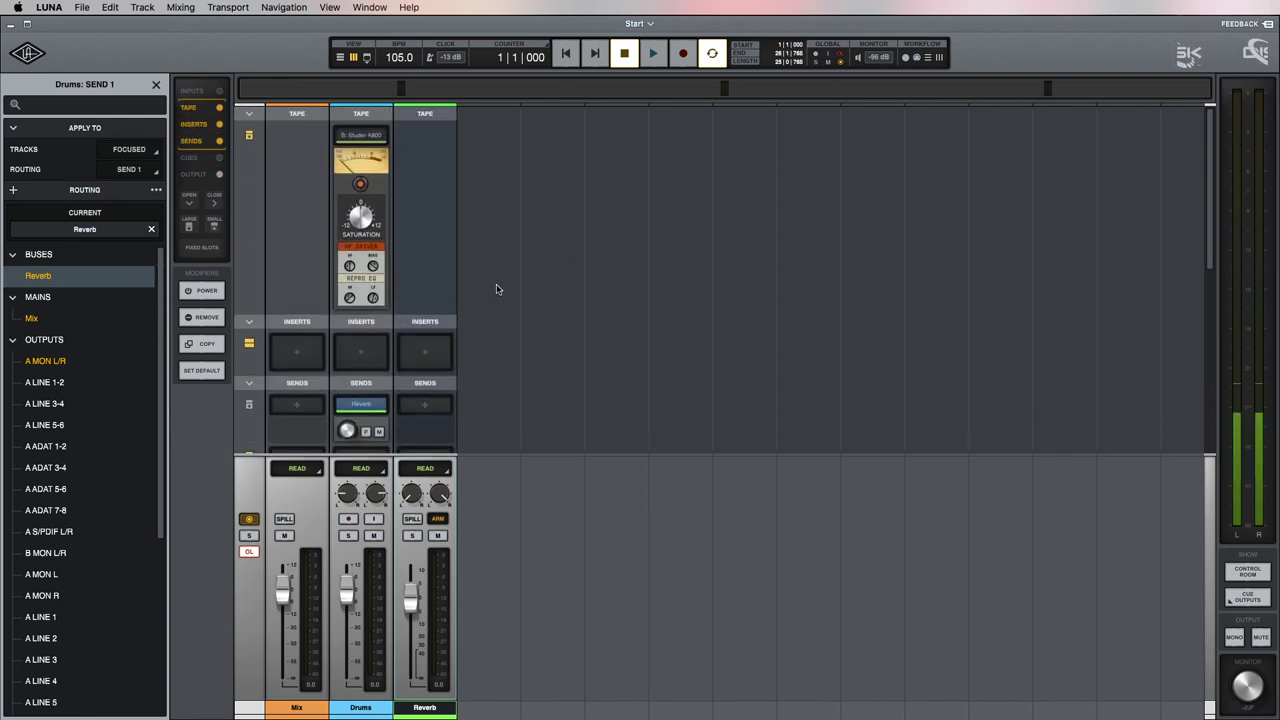
click(249, 135)
click(249, 278)
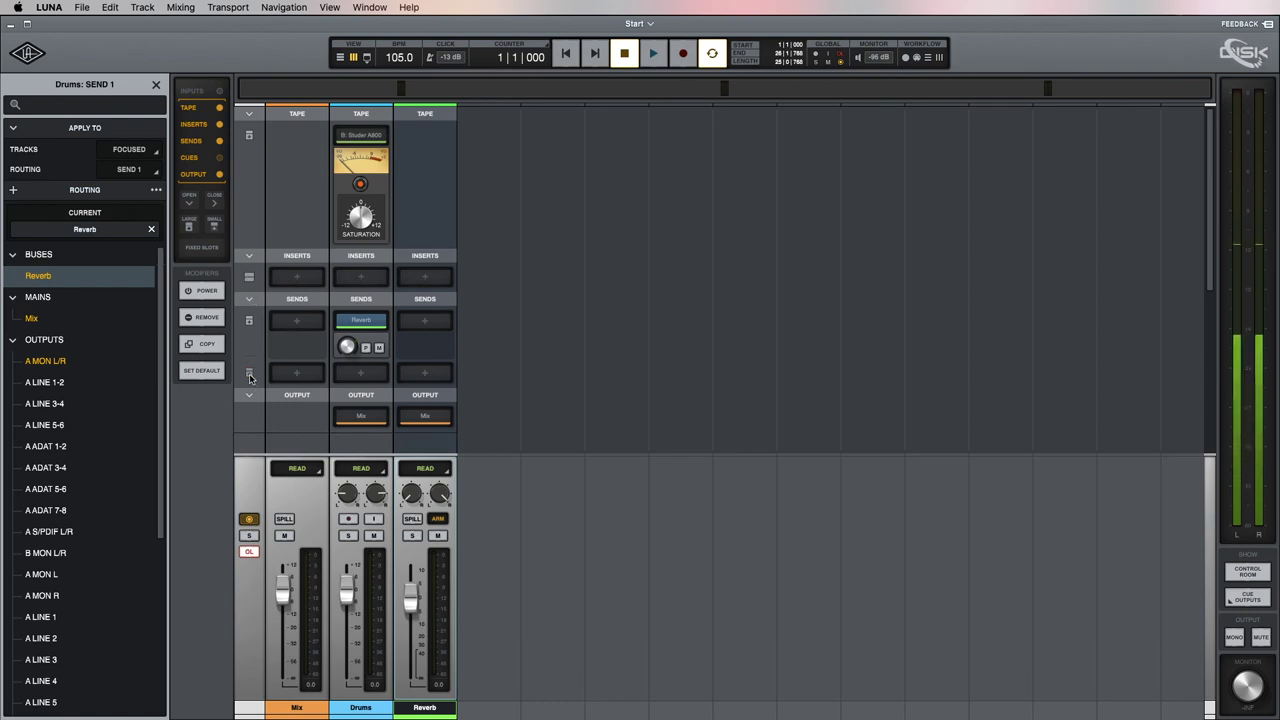
scroll(531, 330, down, 2)
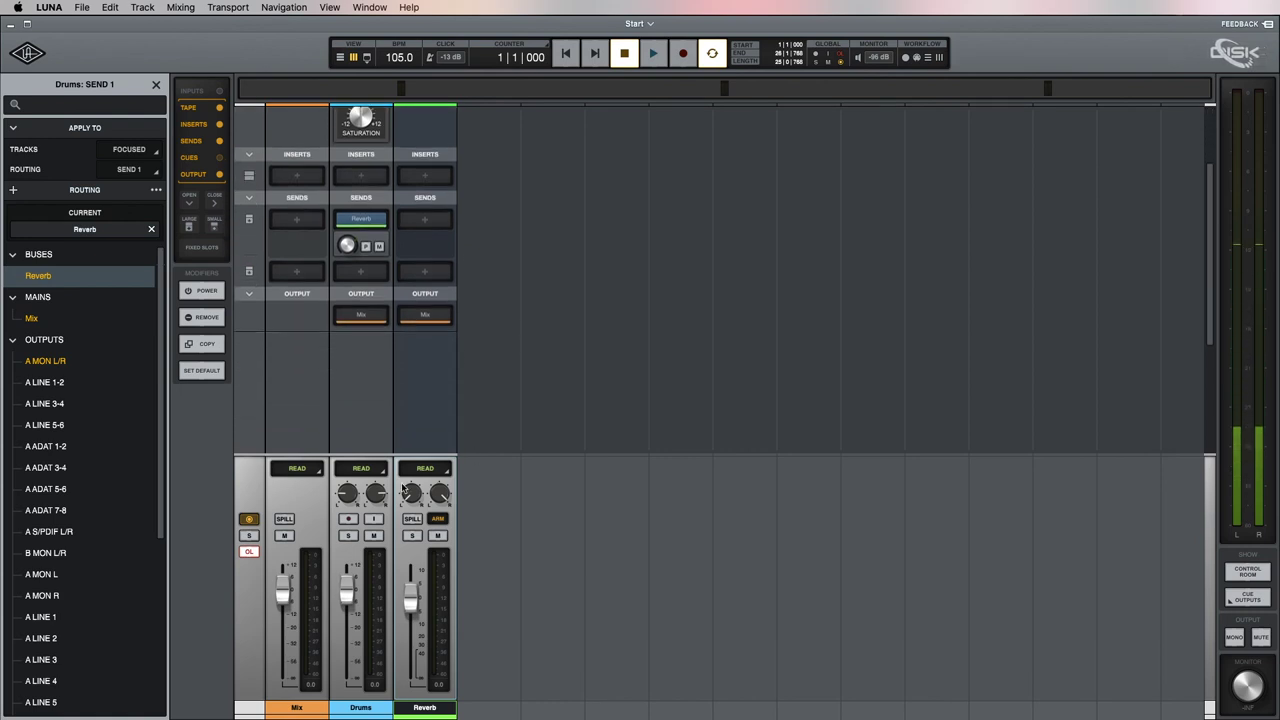
scroll(483, 393, up, 3)
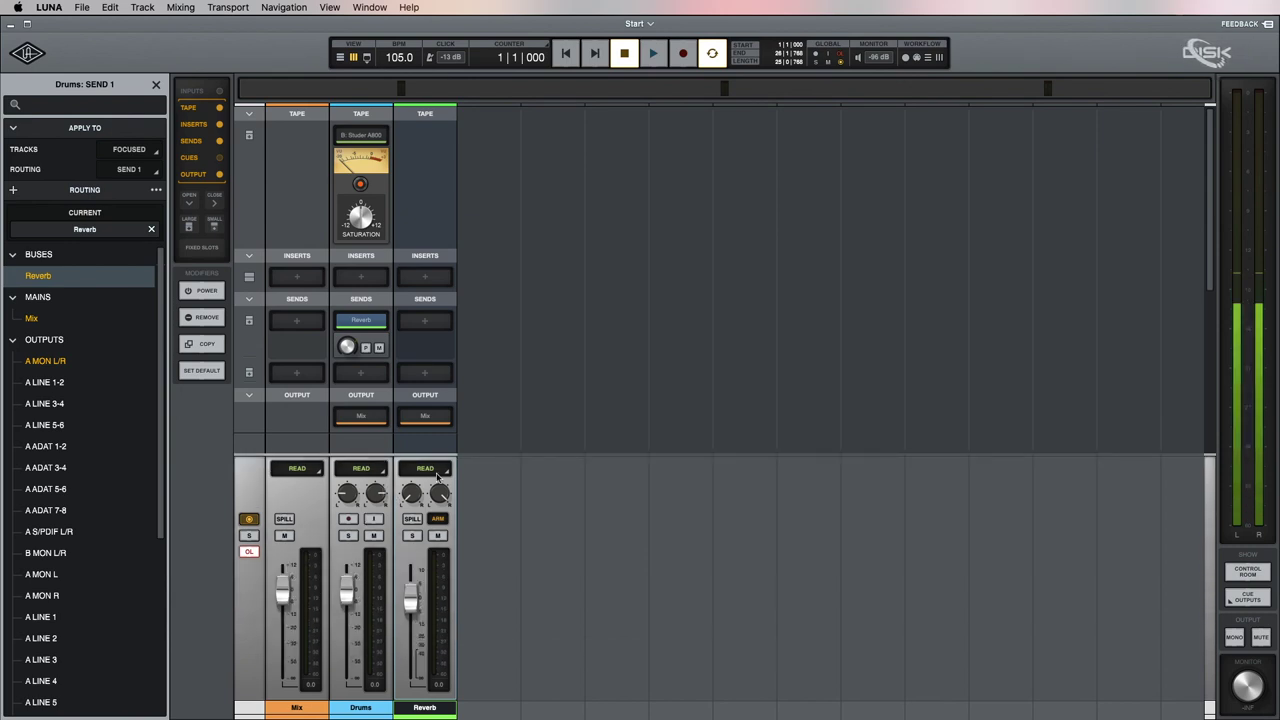
- Try the Off automation mode on the Drums channel and return it to Read, and briefly solo Drums before clearing the solo
click(370, 471)
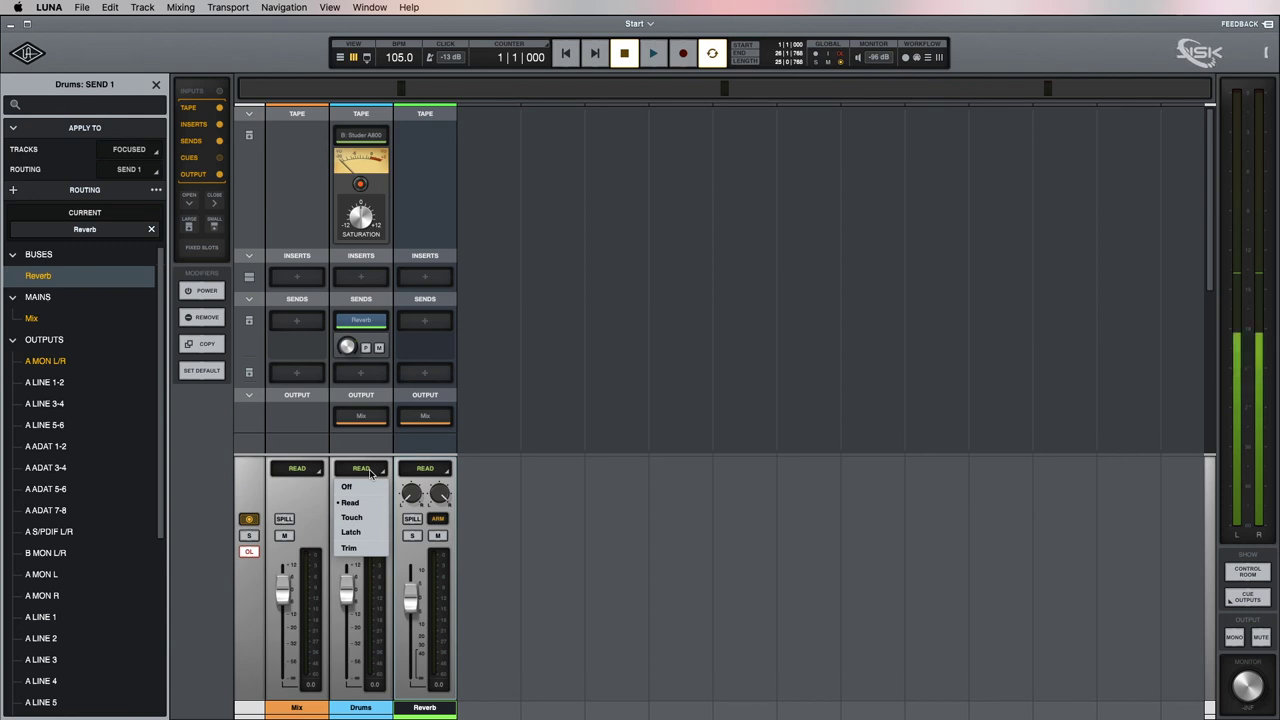
click(365, 487)
click(365, 470)
click(363, 503)
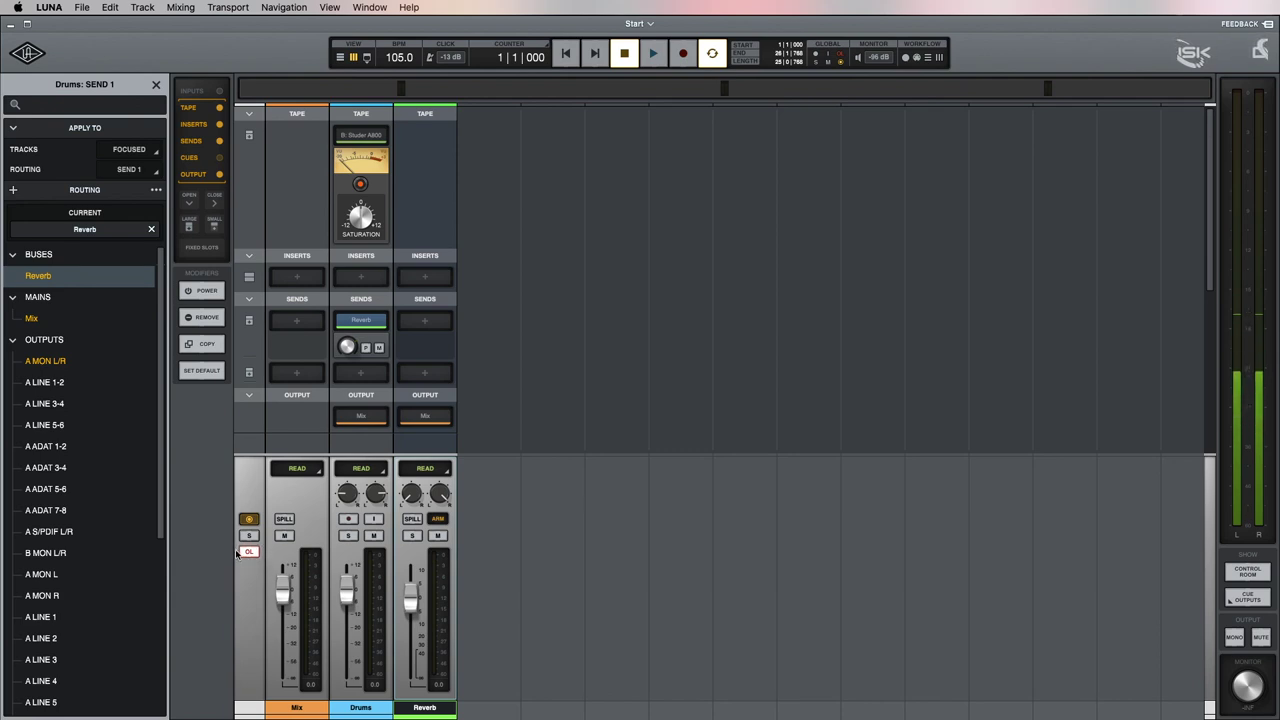
click(342, 537)
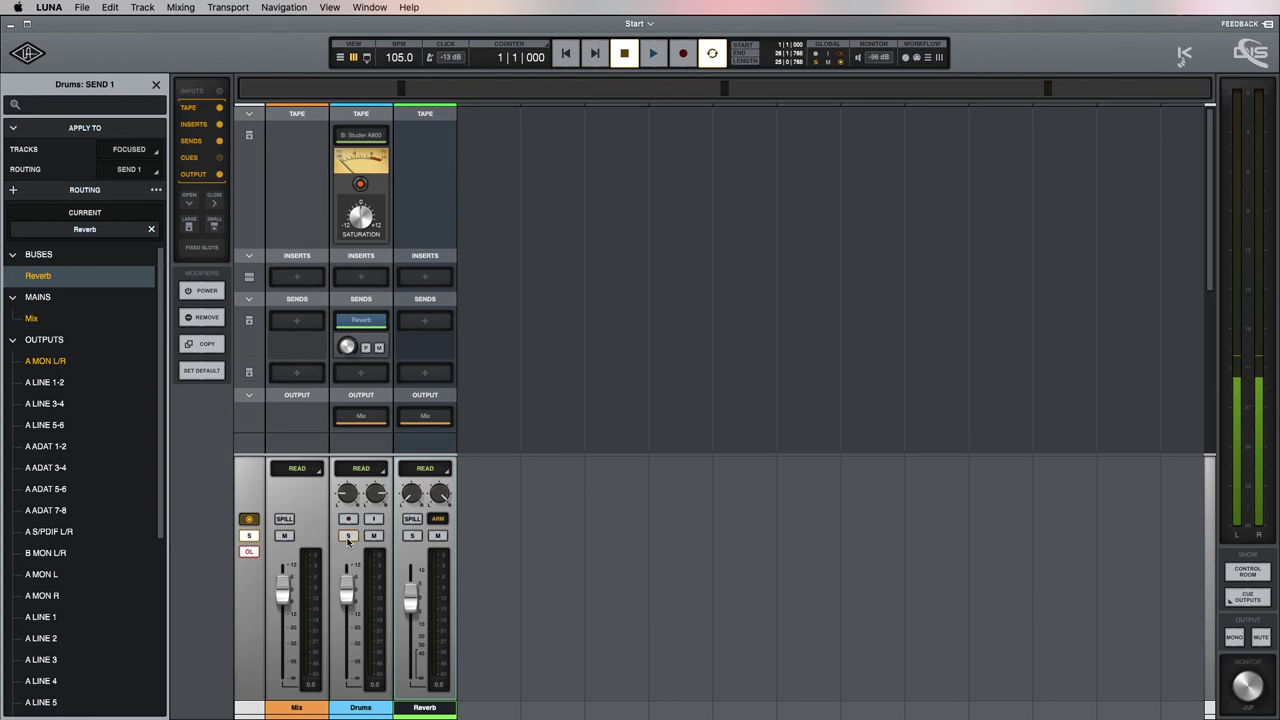
click(249, 538)
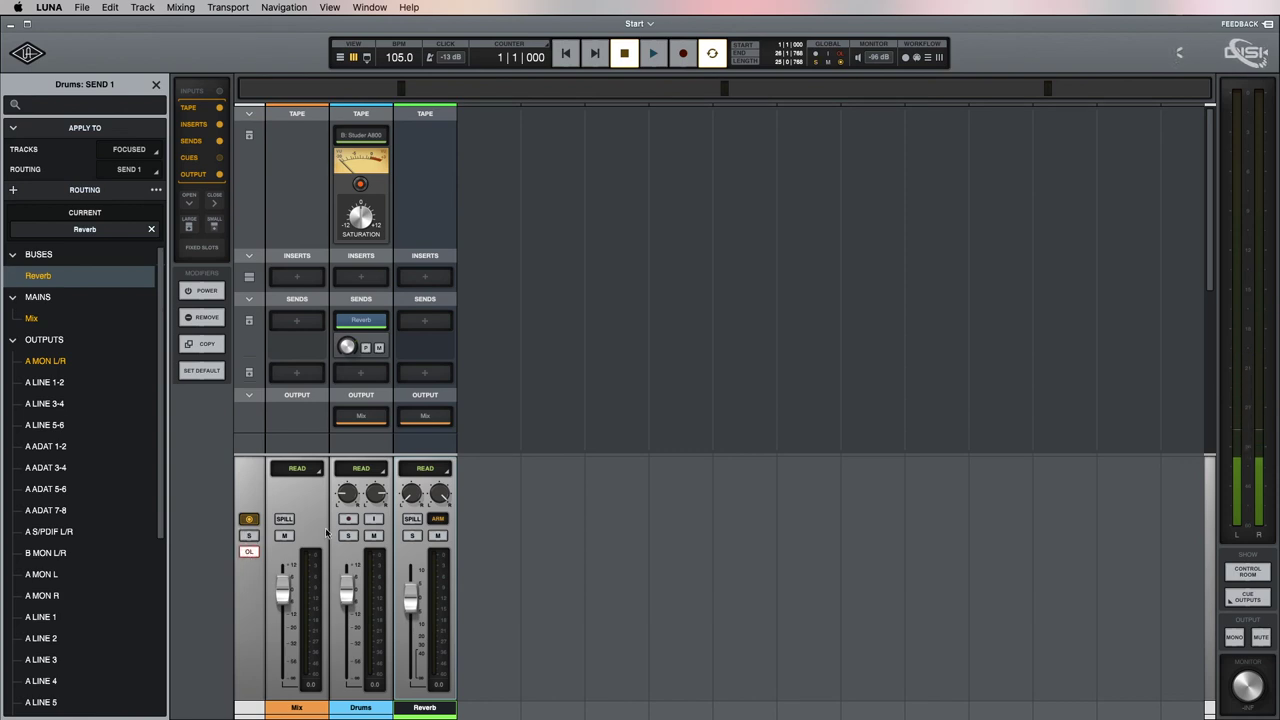
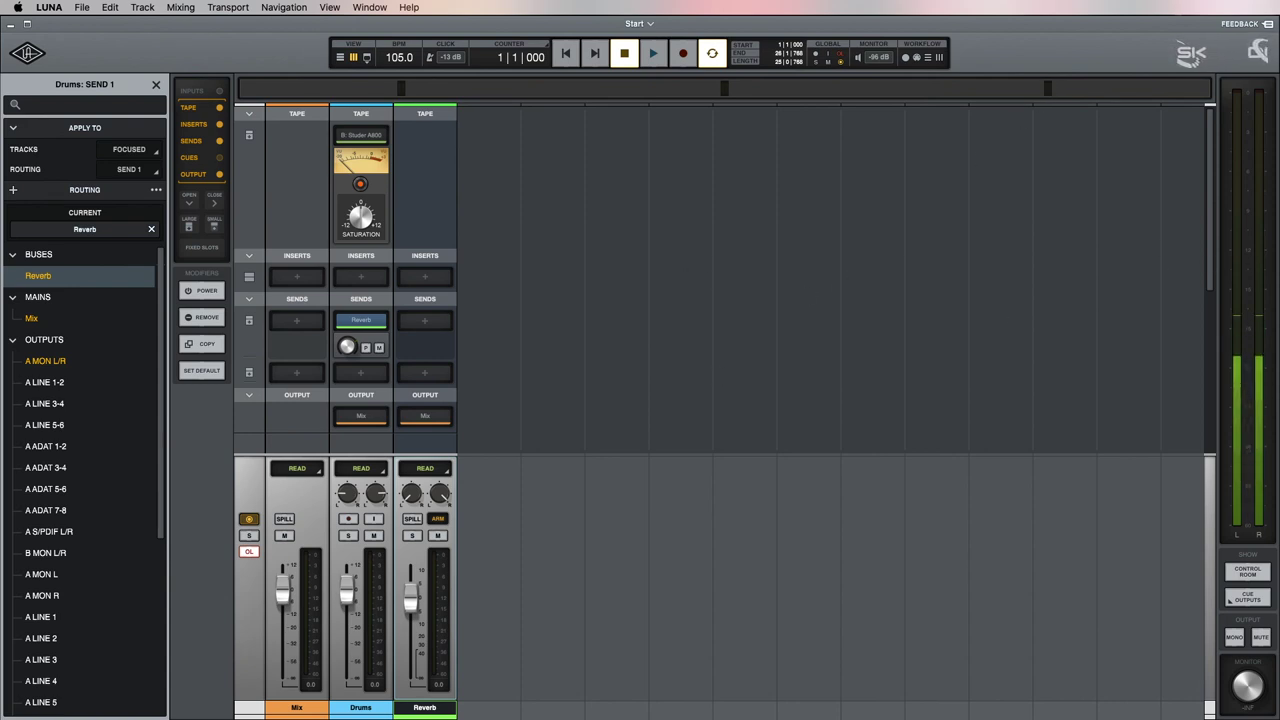
- Delete the Reverb bus and the Drums track from the session
key(super+Tab)
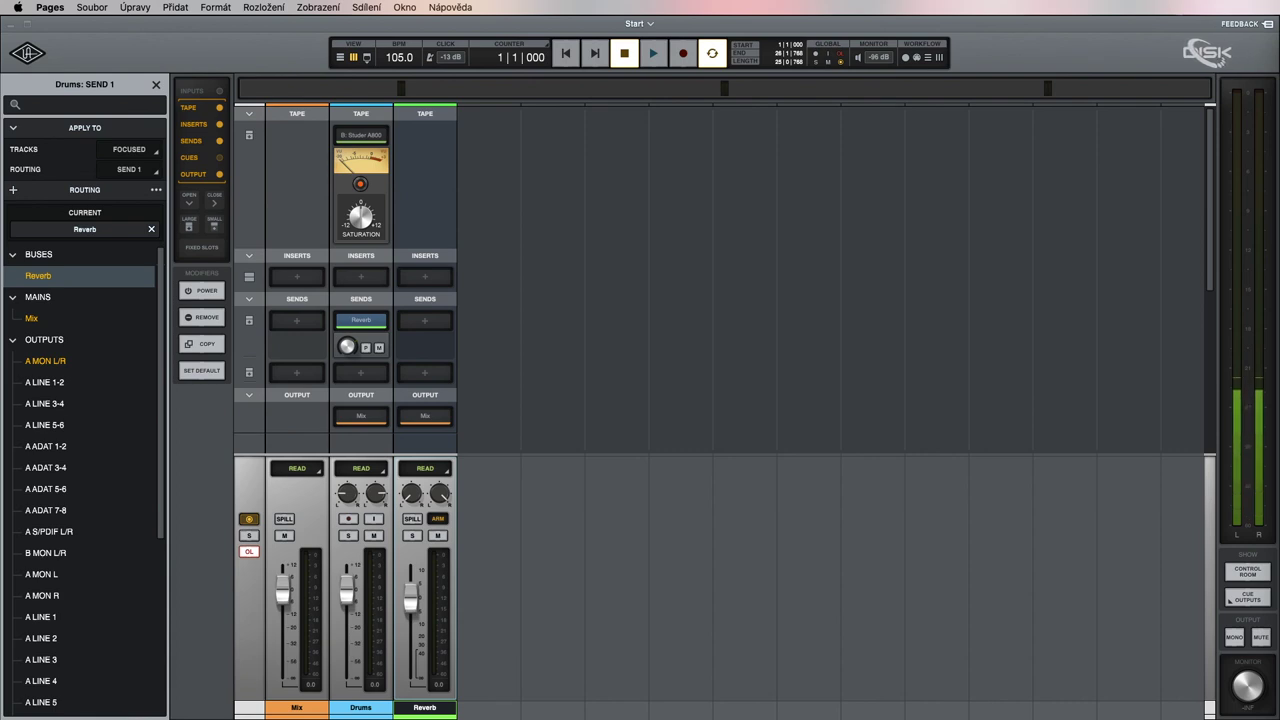
click(376, 716)
click(428, 714)
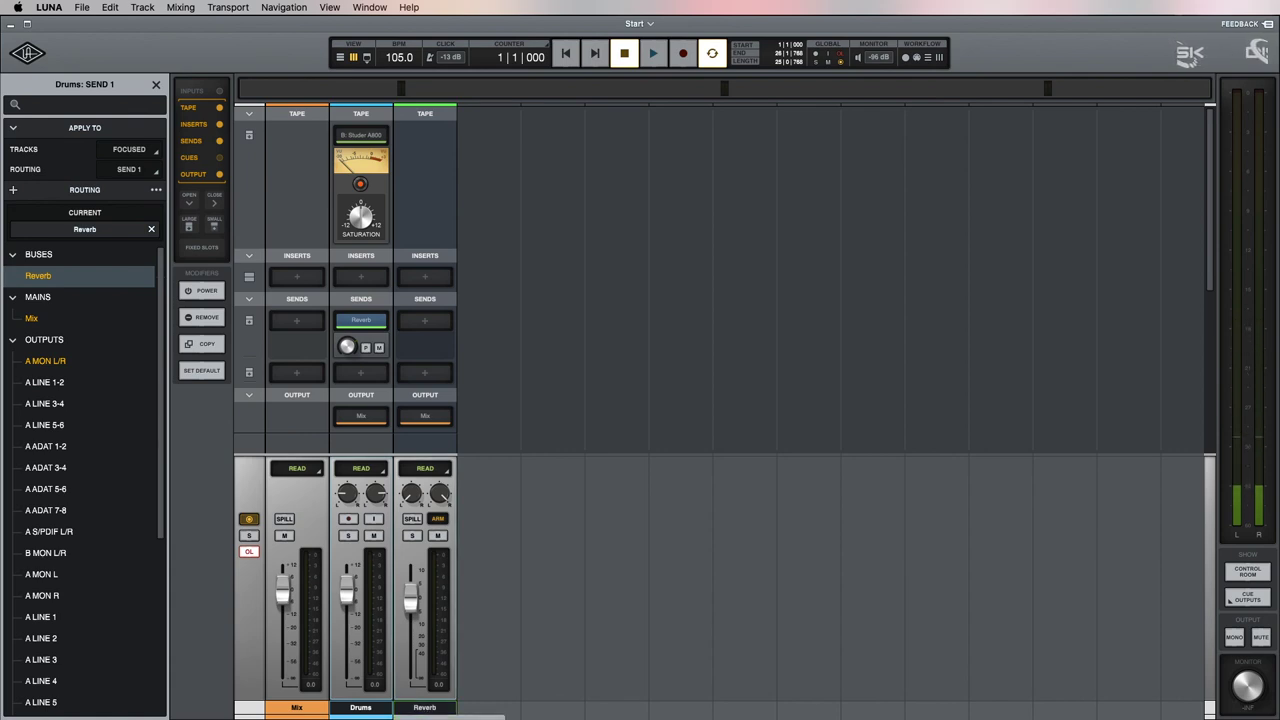
key(Delete)
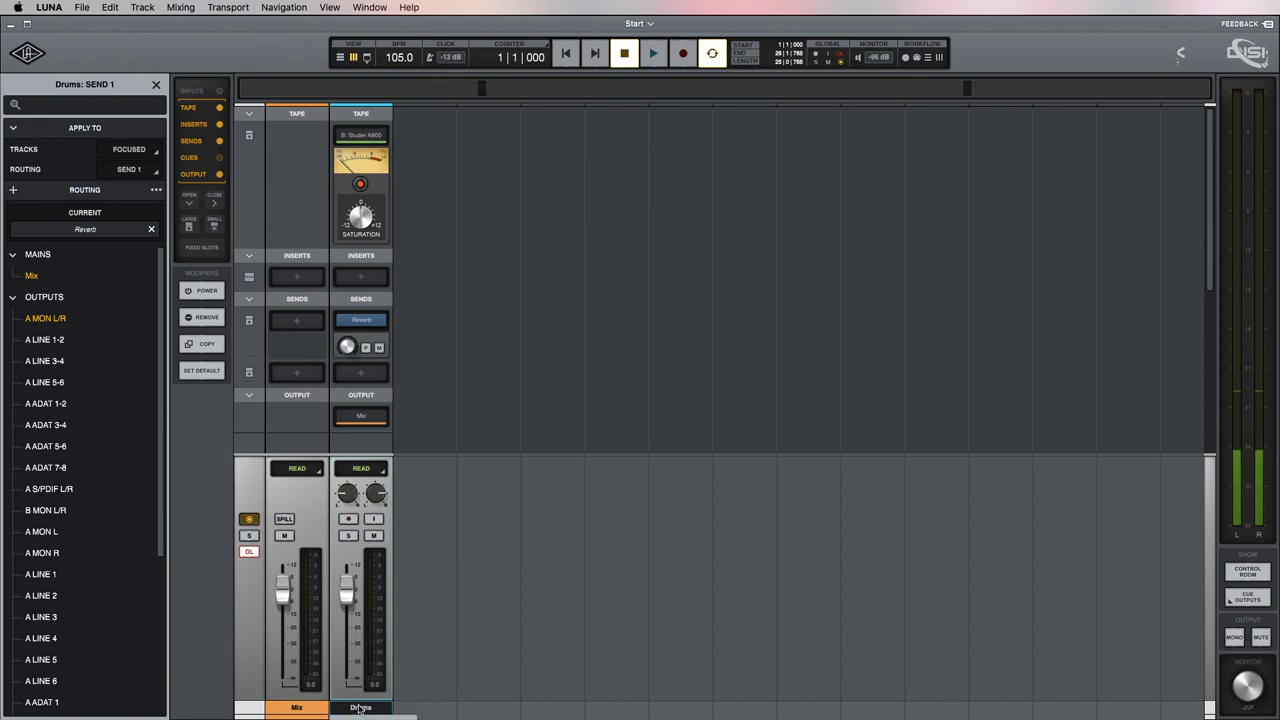
key(Delete)
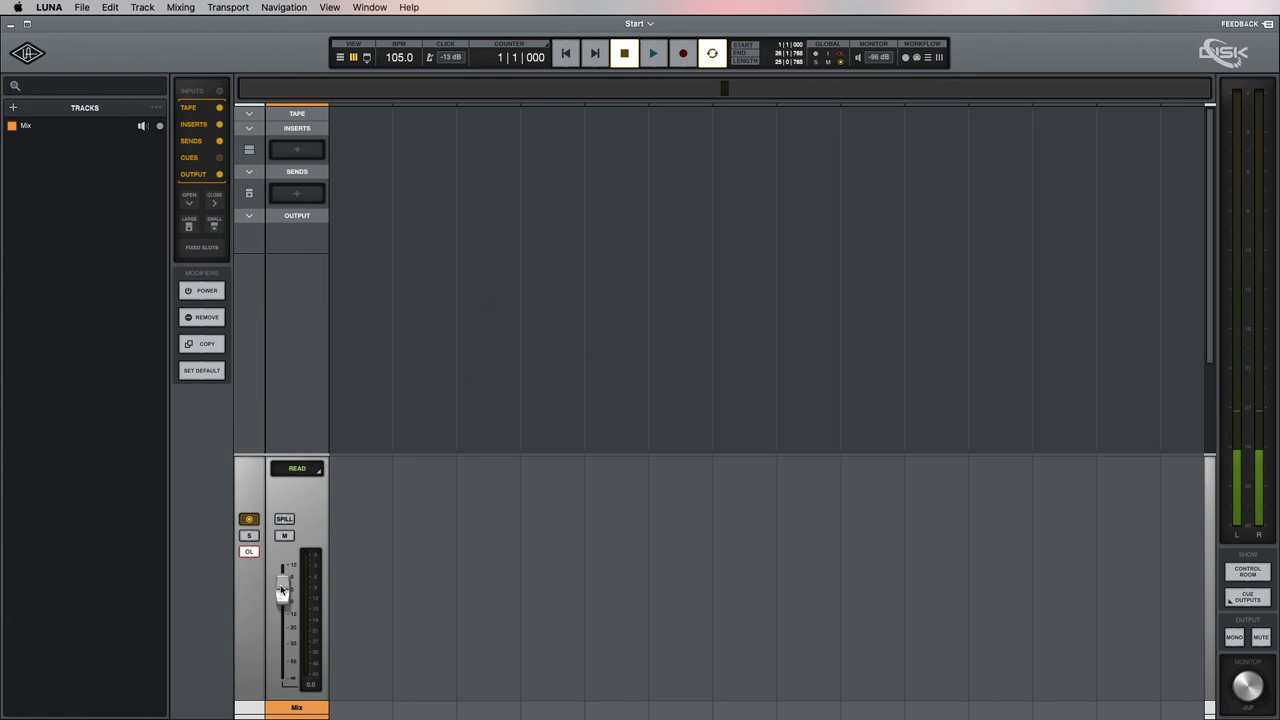
- In the timeline view, import the drum audio file as a new Drums track starting at bar 27, beat 4
click(340, 57)
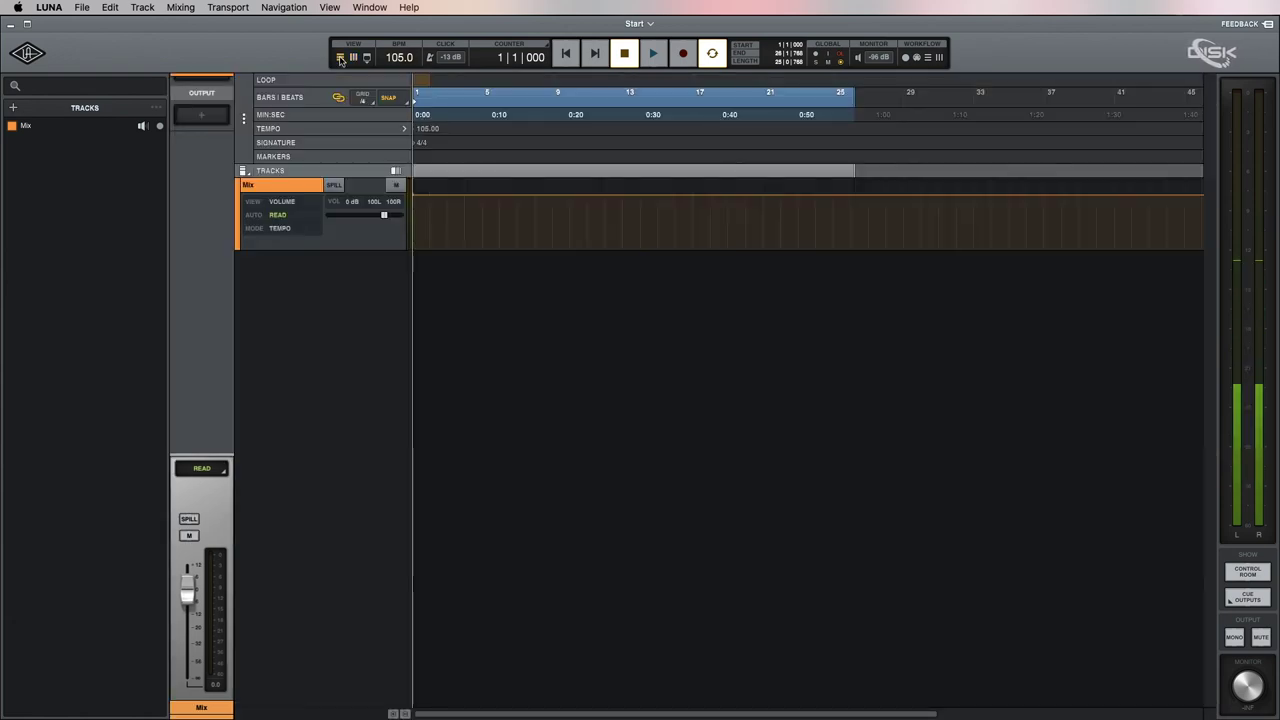
click(276, 193)
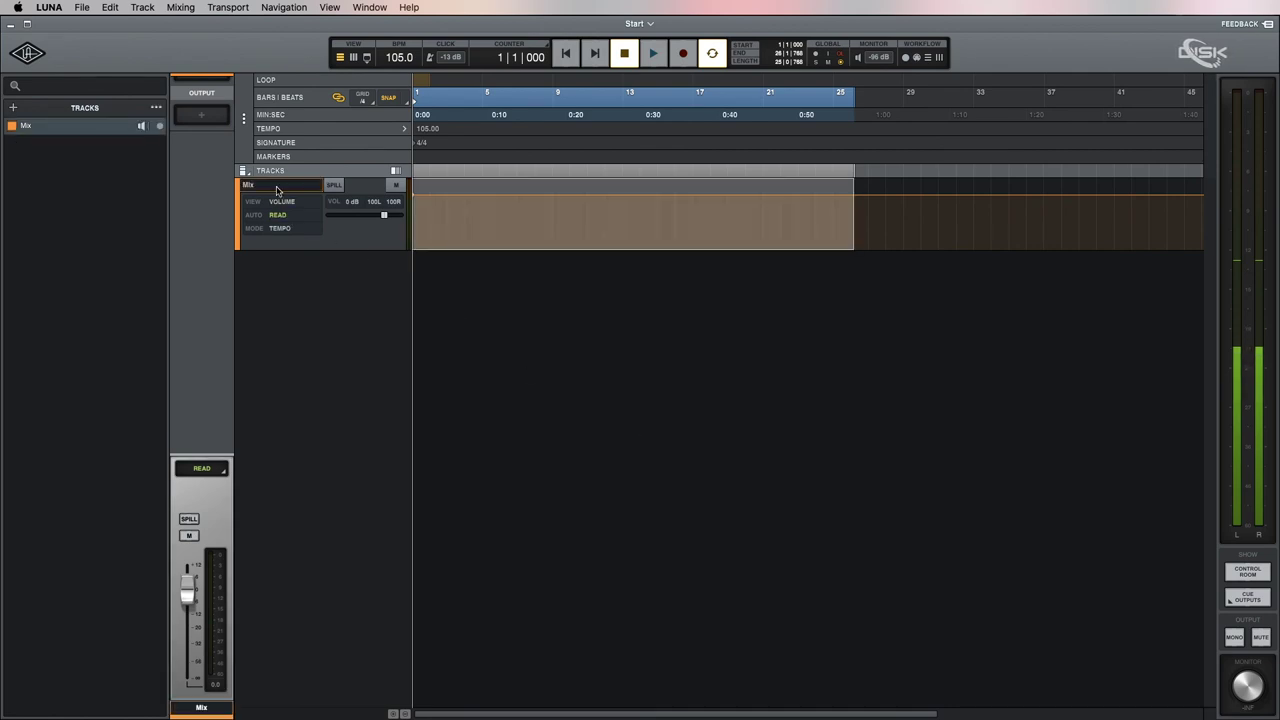
click(881, 231)
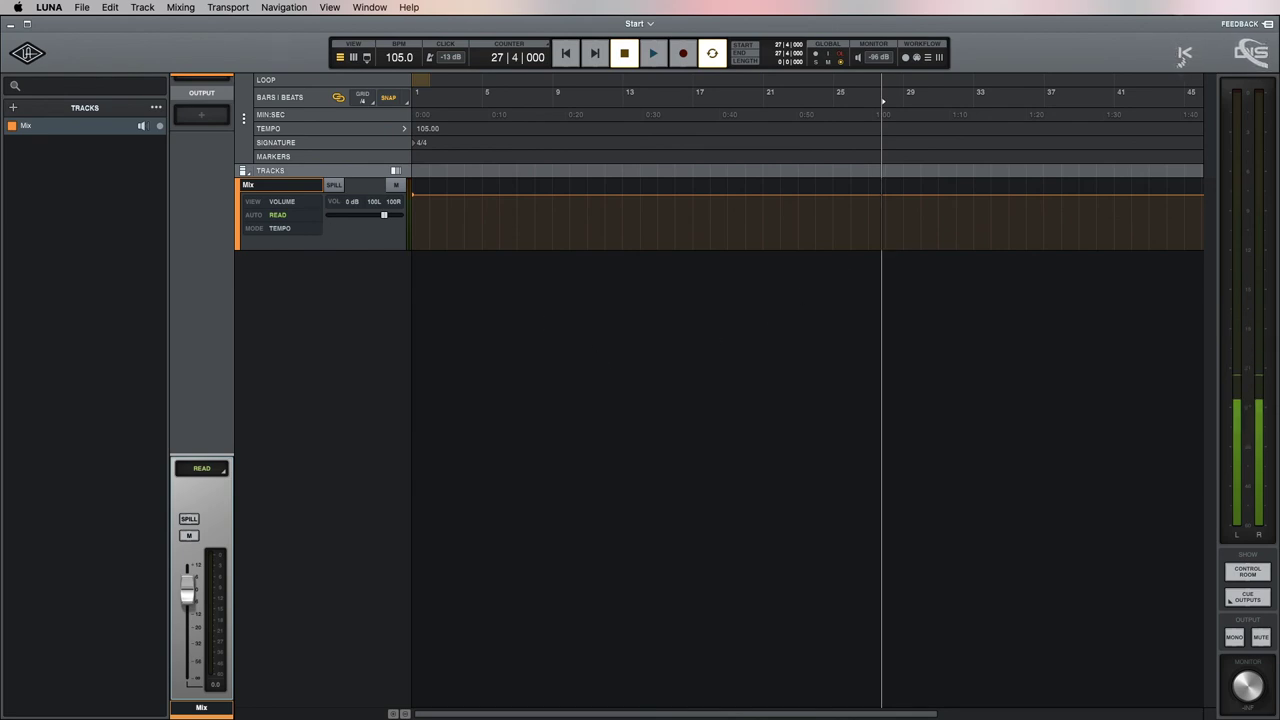
drag(230, 555, 63, 280)
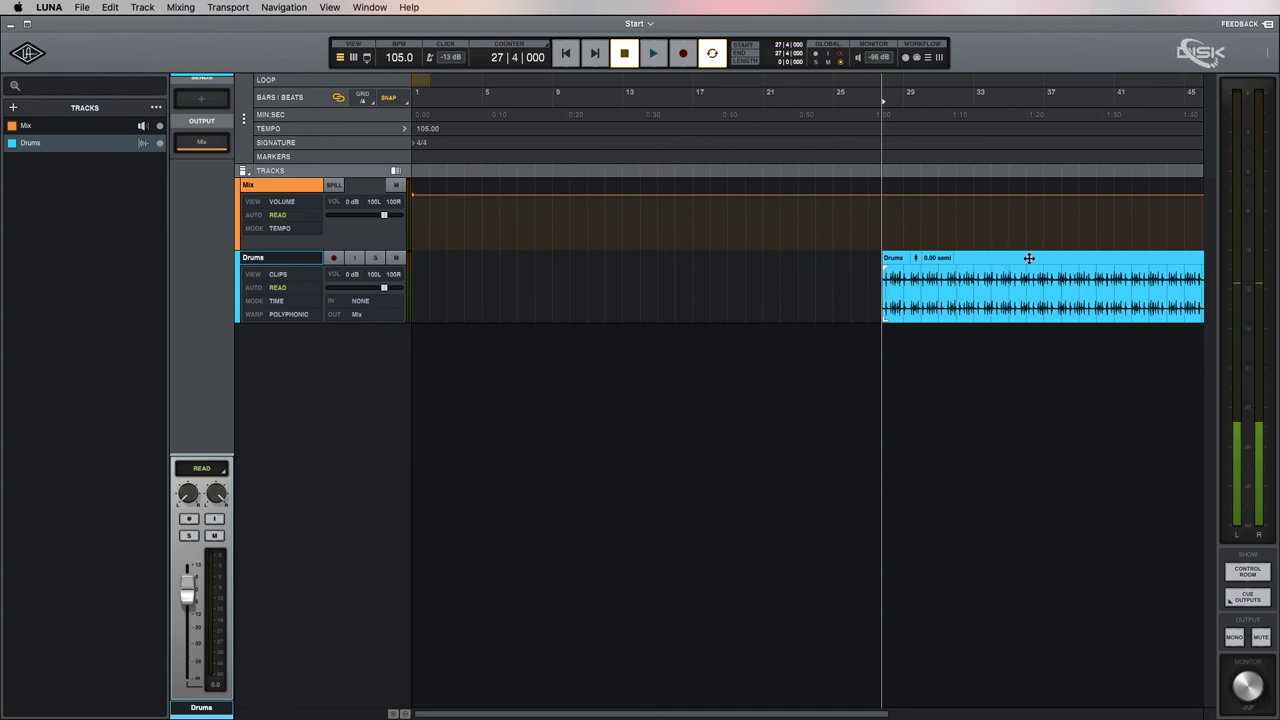
- Move the Drums clip to the start of the timeline and set the session tempo to 100 BPM
key(Return)
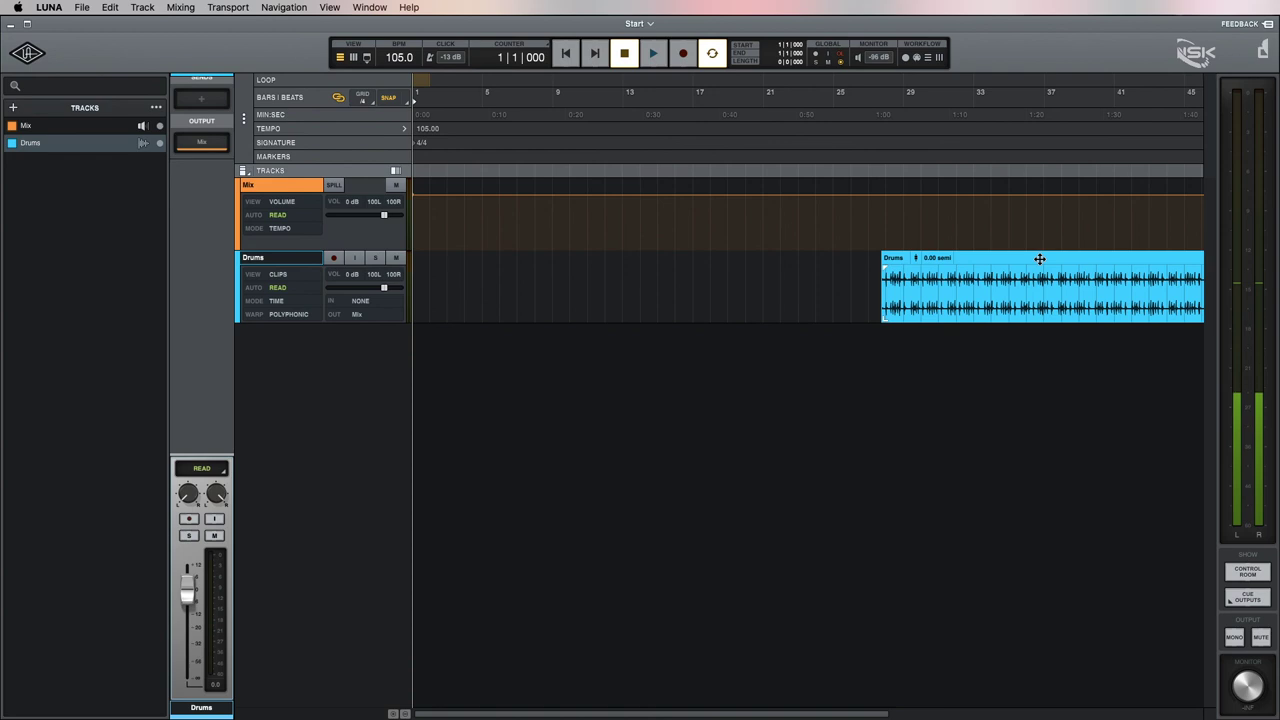
drag(1040, 259, 547, 258)
double_click(401, 59)
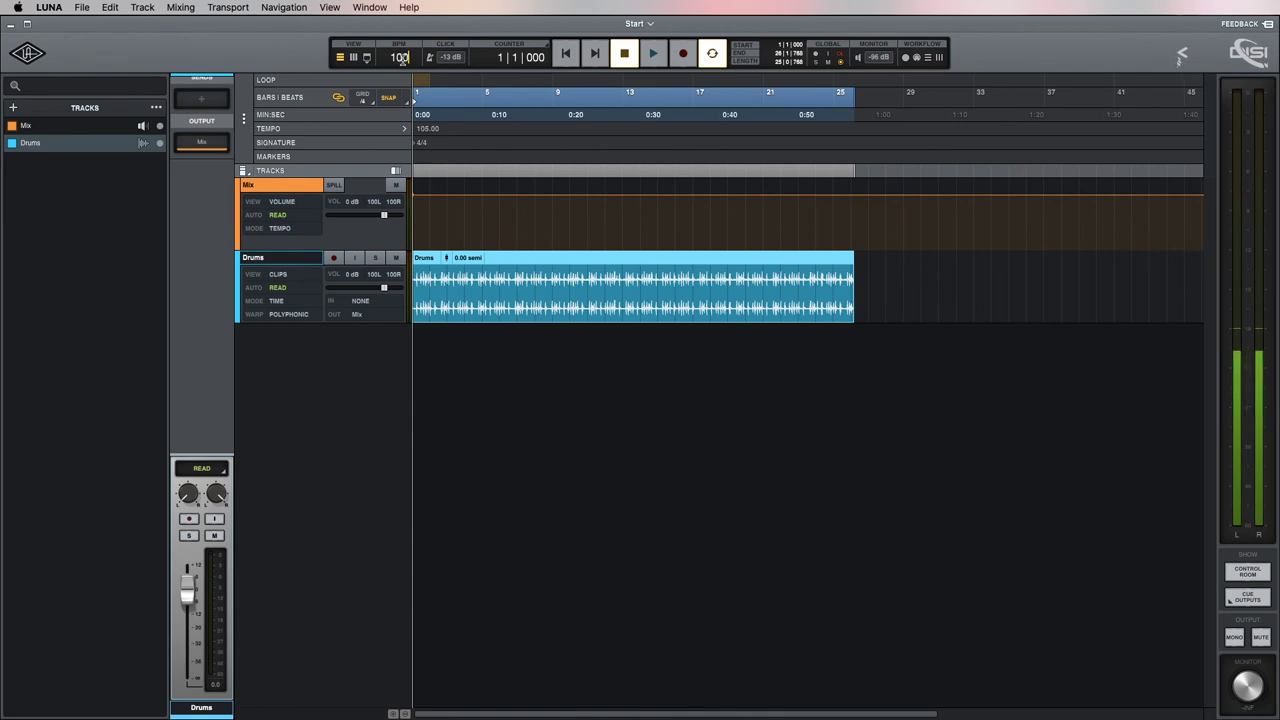
key(Return)
- Select the Drums clip and play it from bar 1 to hear it at the new tempo
click(890, 285)
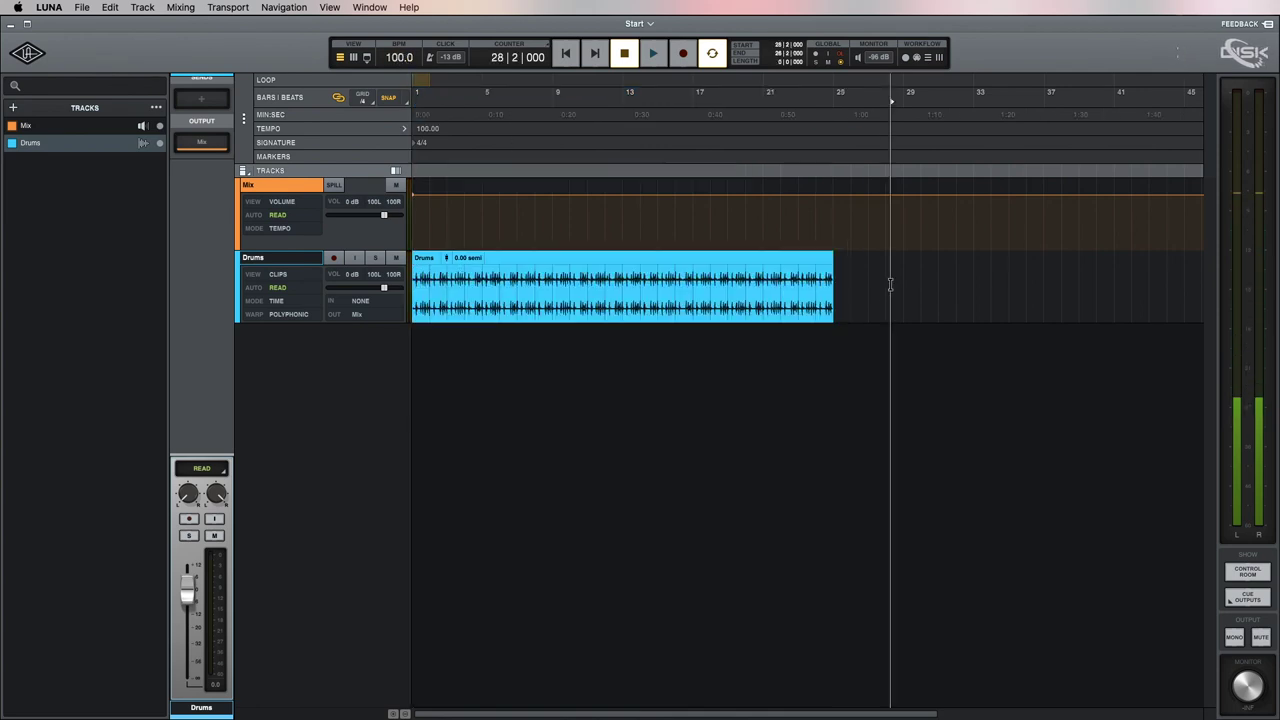
click(731, 259)
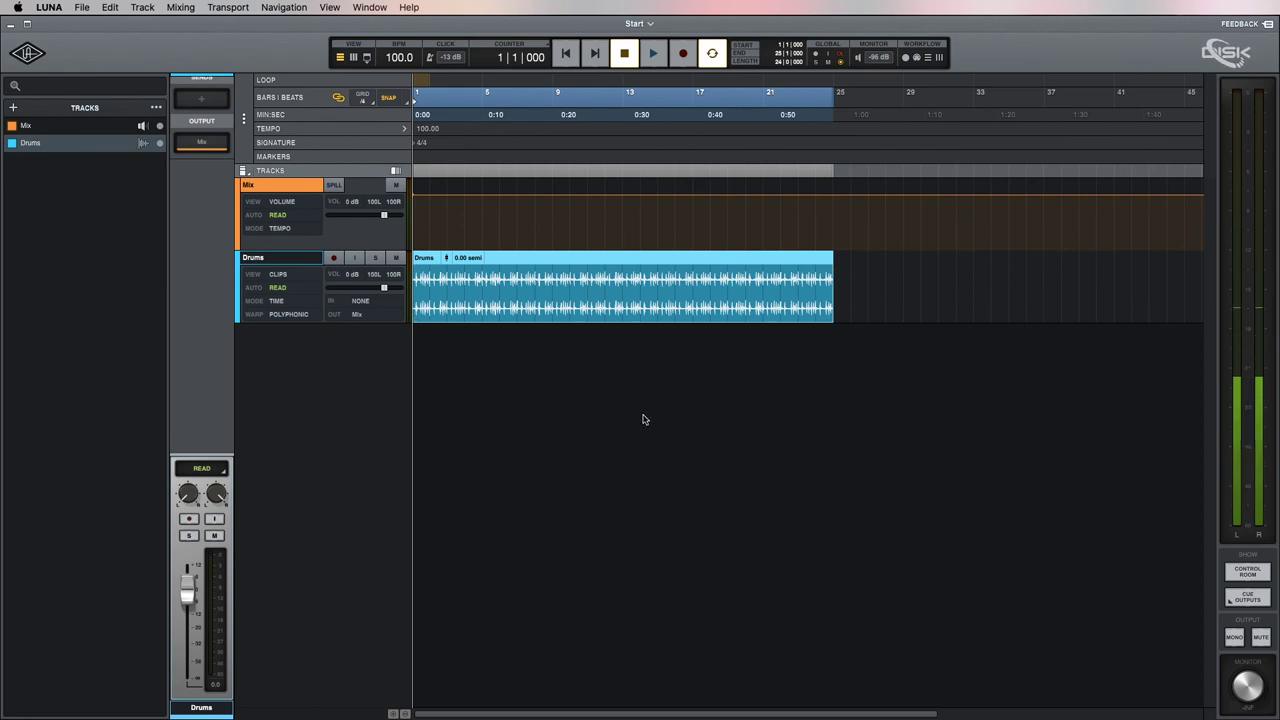
key(space)
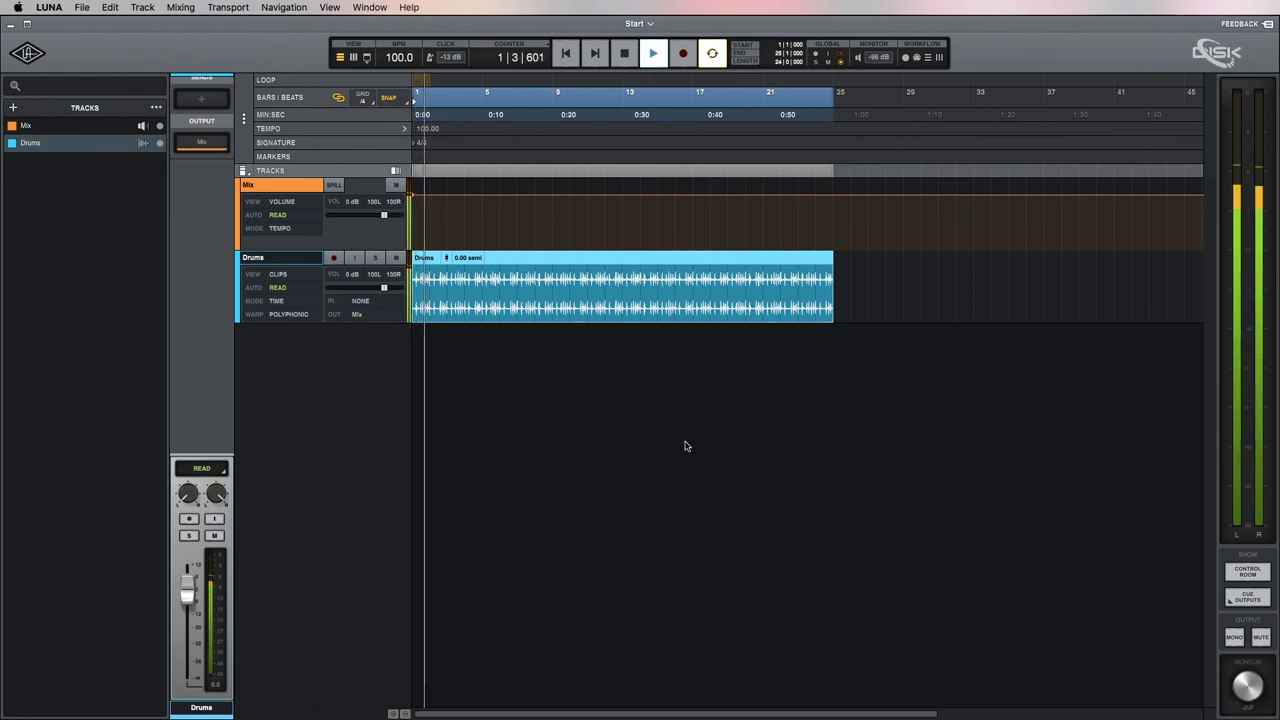
key(space)
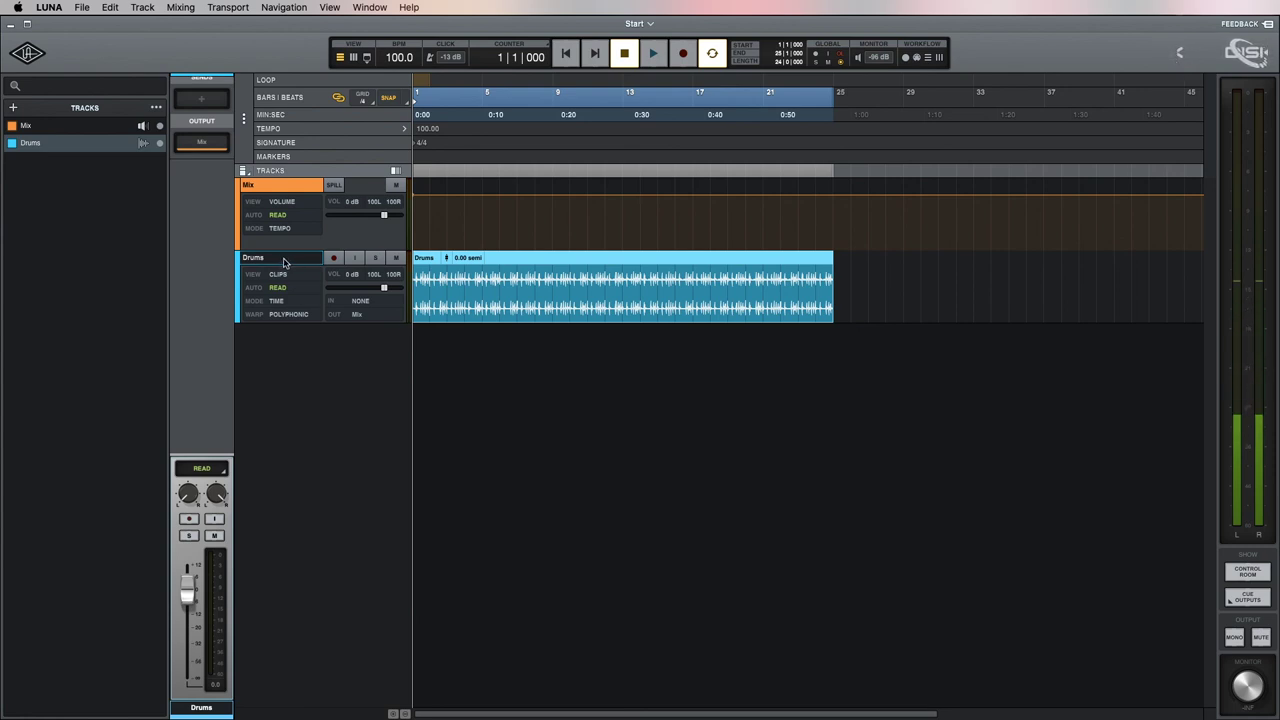
- Create six new mono audio tracks with the base name TRACK
click(14, 110)
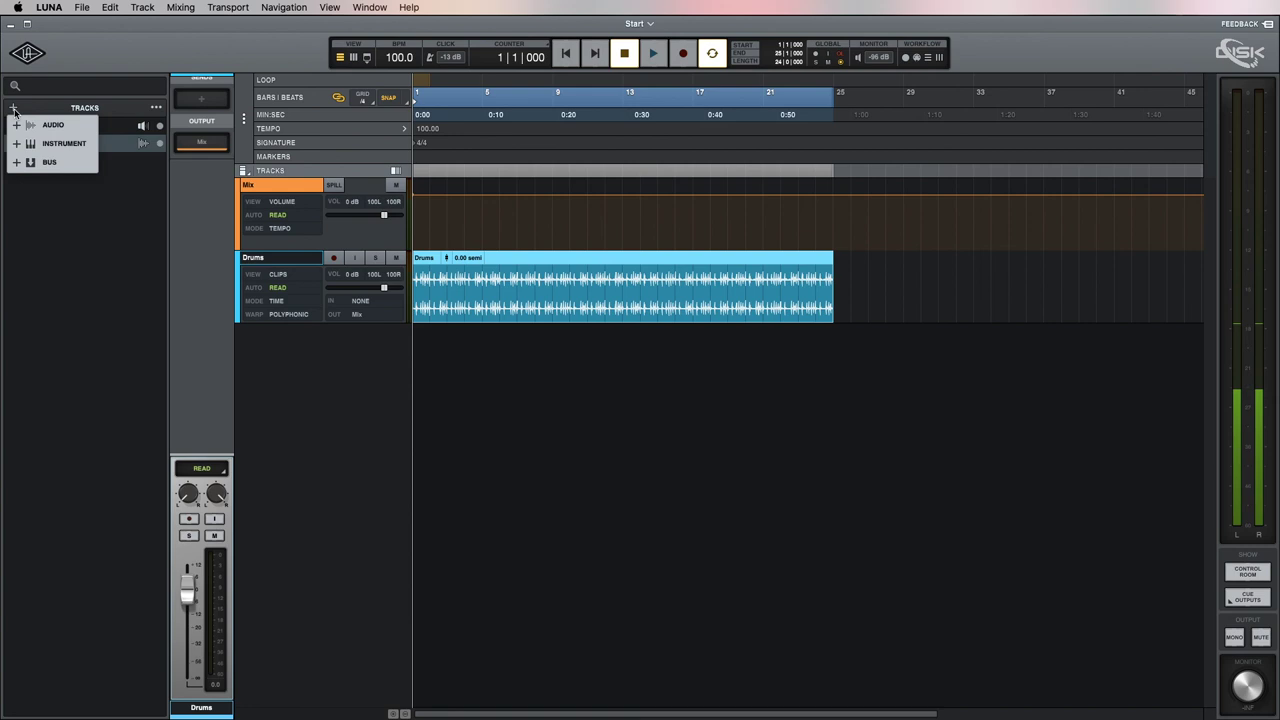
click(90, 127)
text(8)
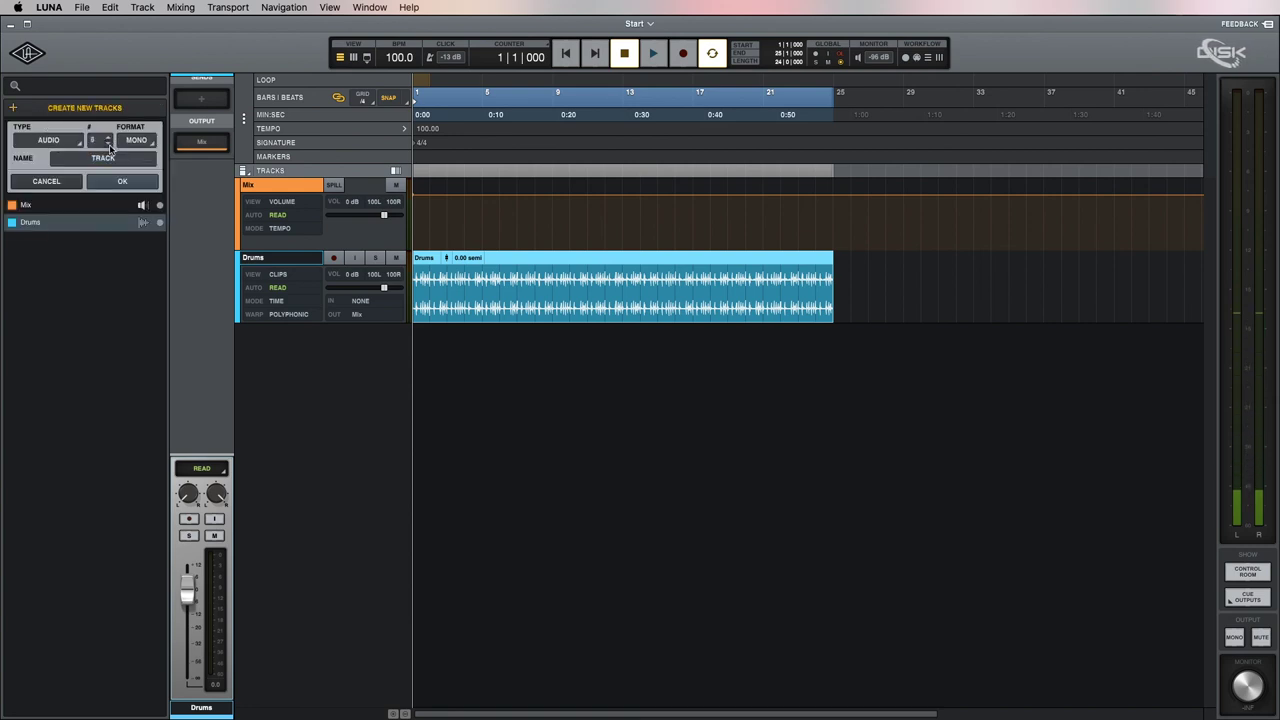
click(124, 182)
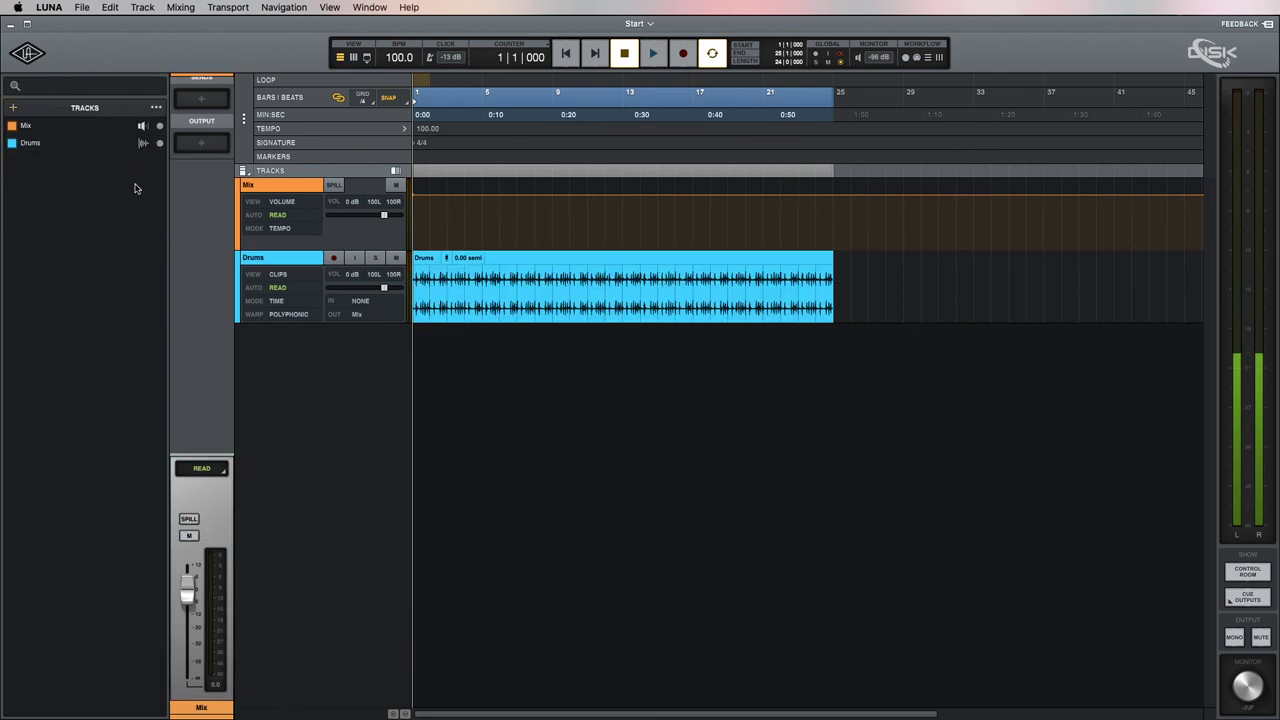
- Select the drum tracks, switch to the mixer view, and go over the Mix, Drums and TRACK 6 channels by selecting them
click(266, 259)
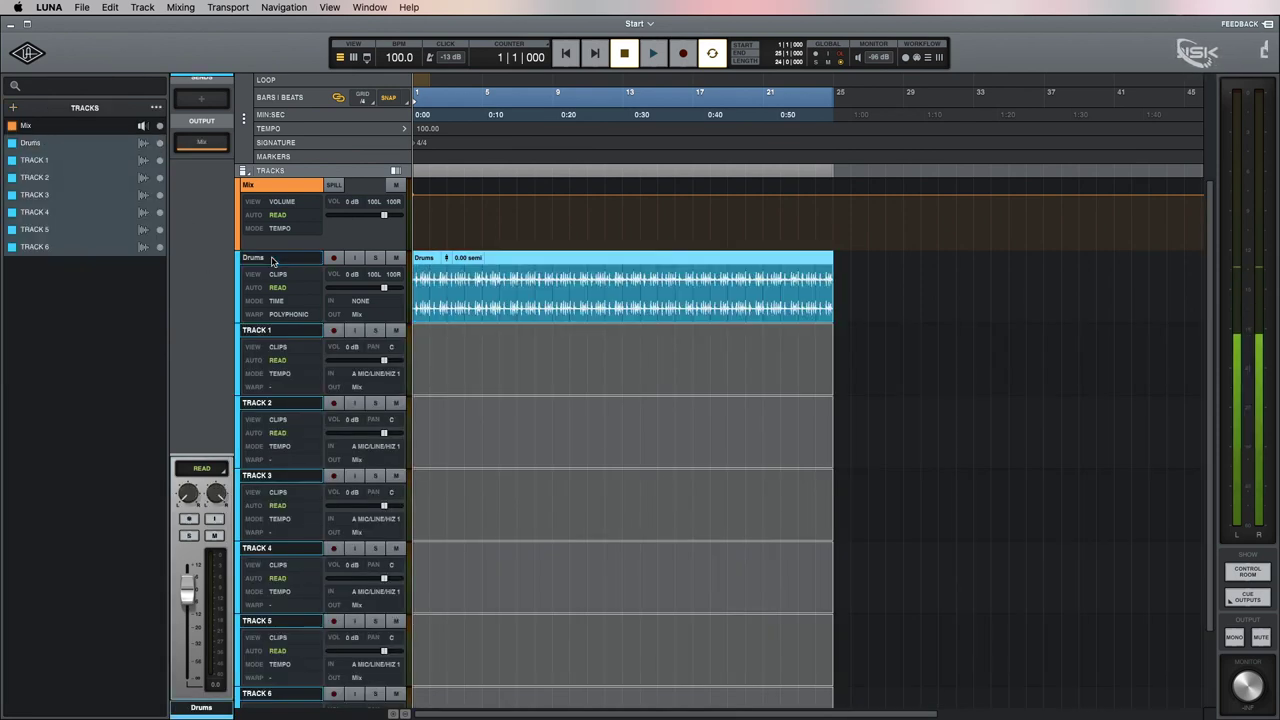
key(super+equal)
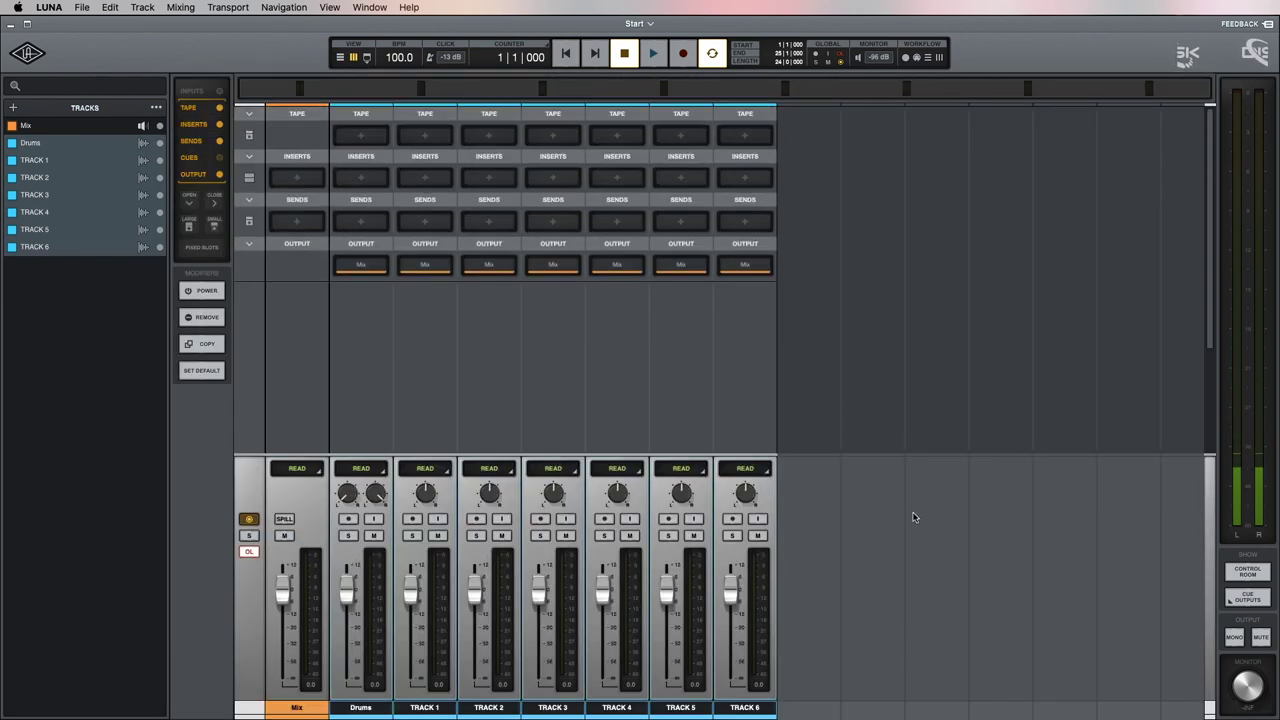
click(296, 710)
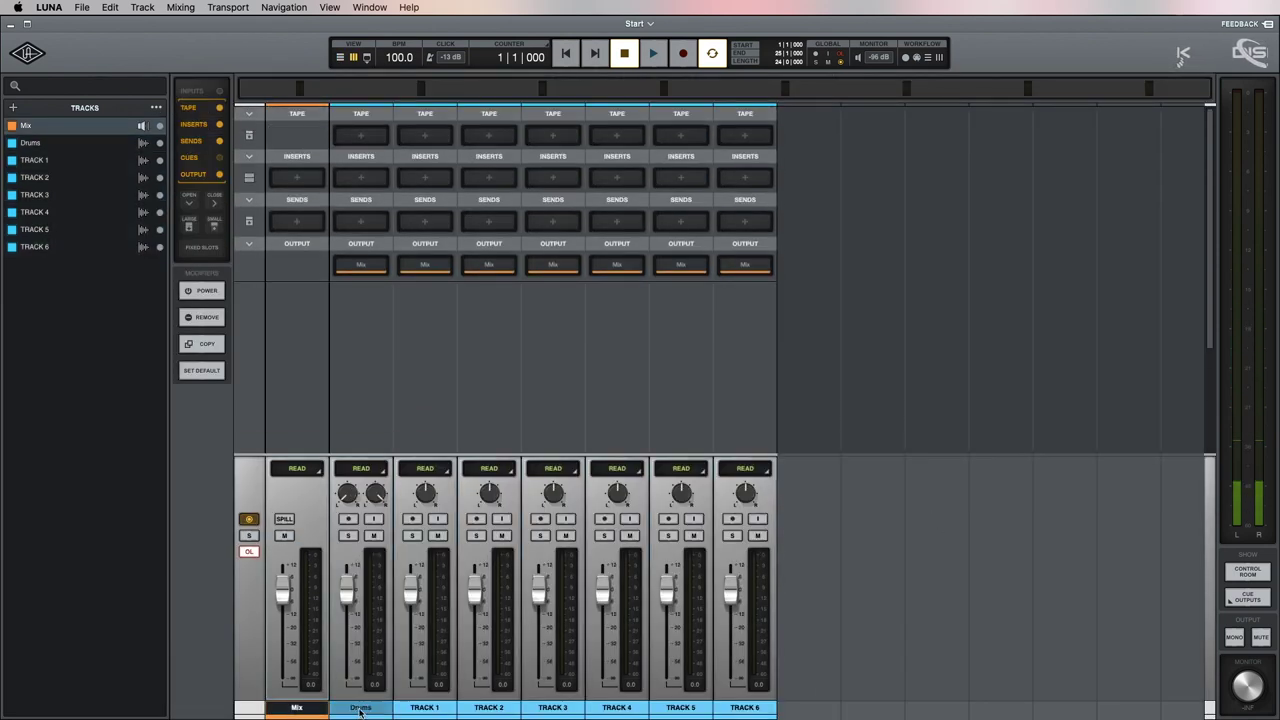
click(362, 709)
click(745, 708)
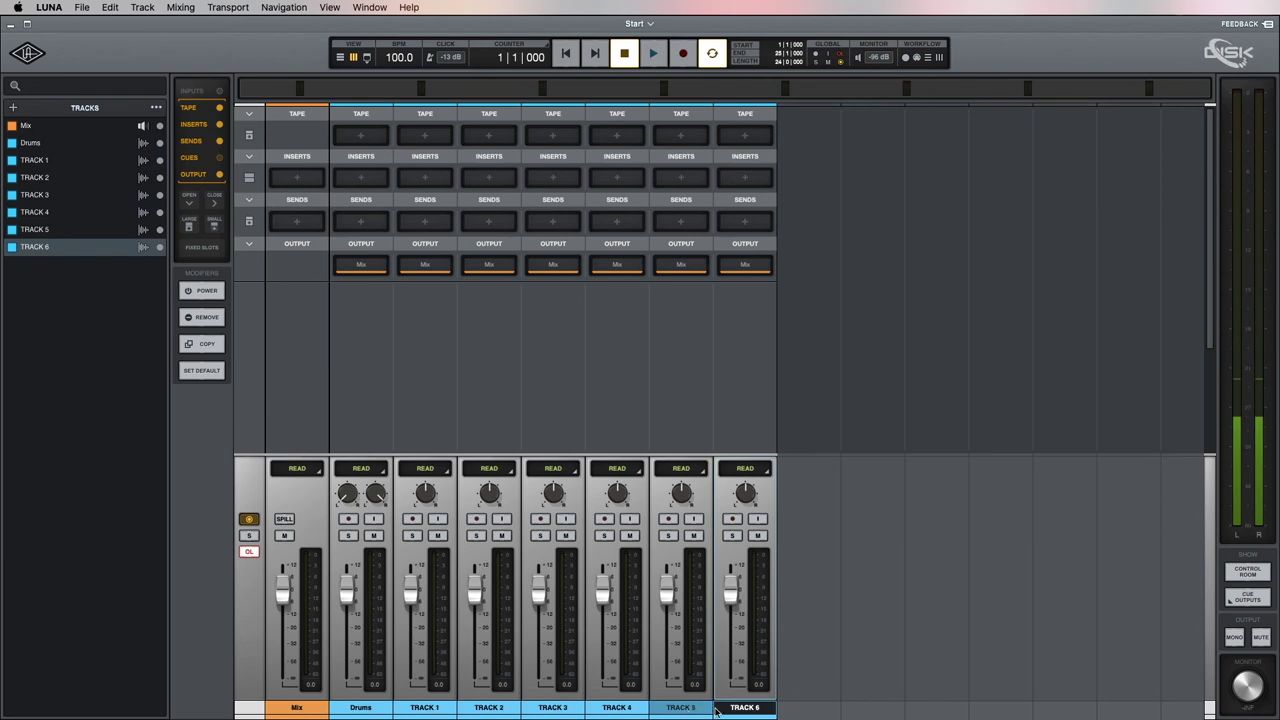
- Create one stereo bus named Drums All with the Neve Summing console
click(13, 107)
click(44, 162)
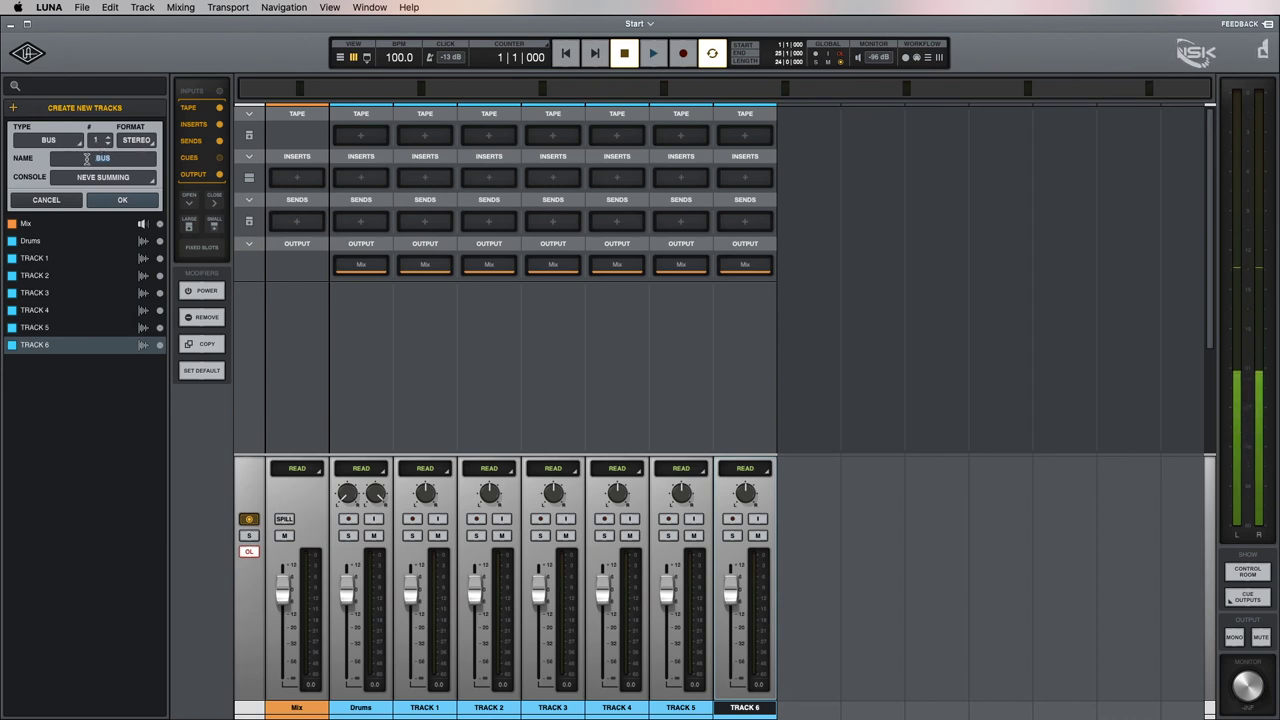
text(Drums All)
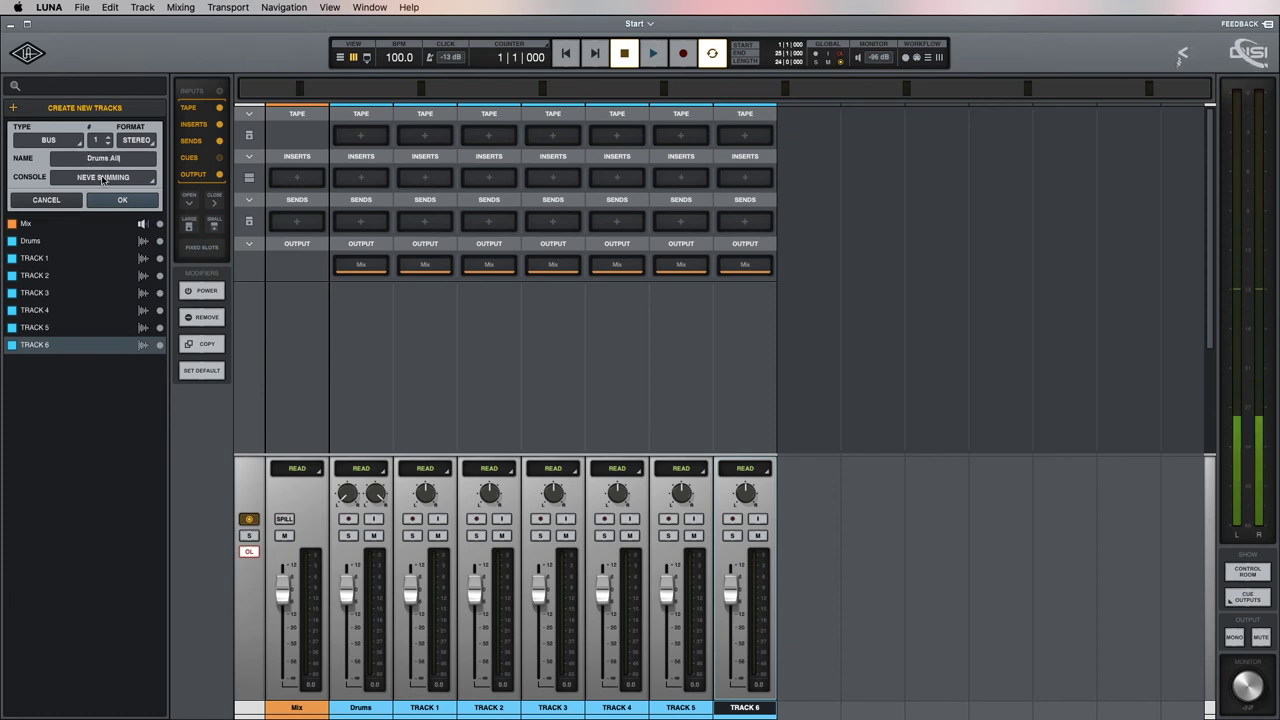
click(101, 180)
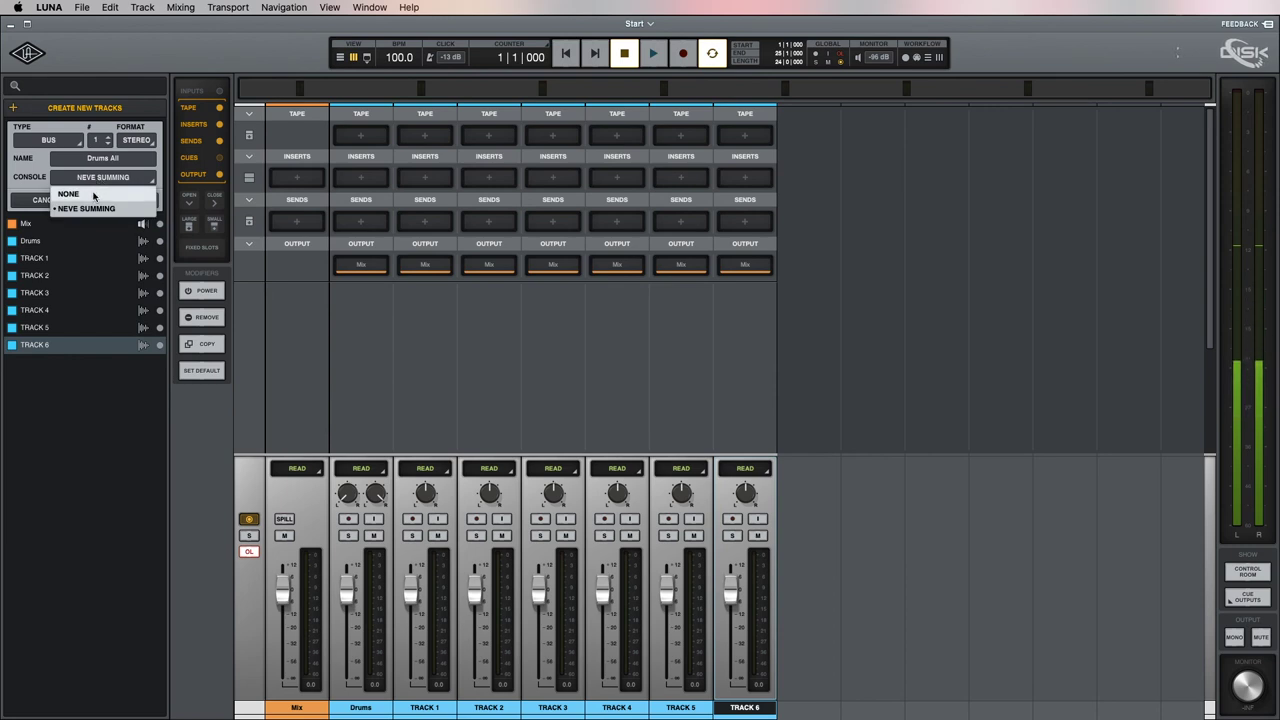
click(103, 181)
click(122, 199)
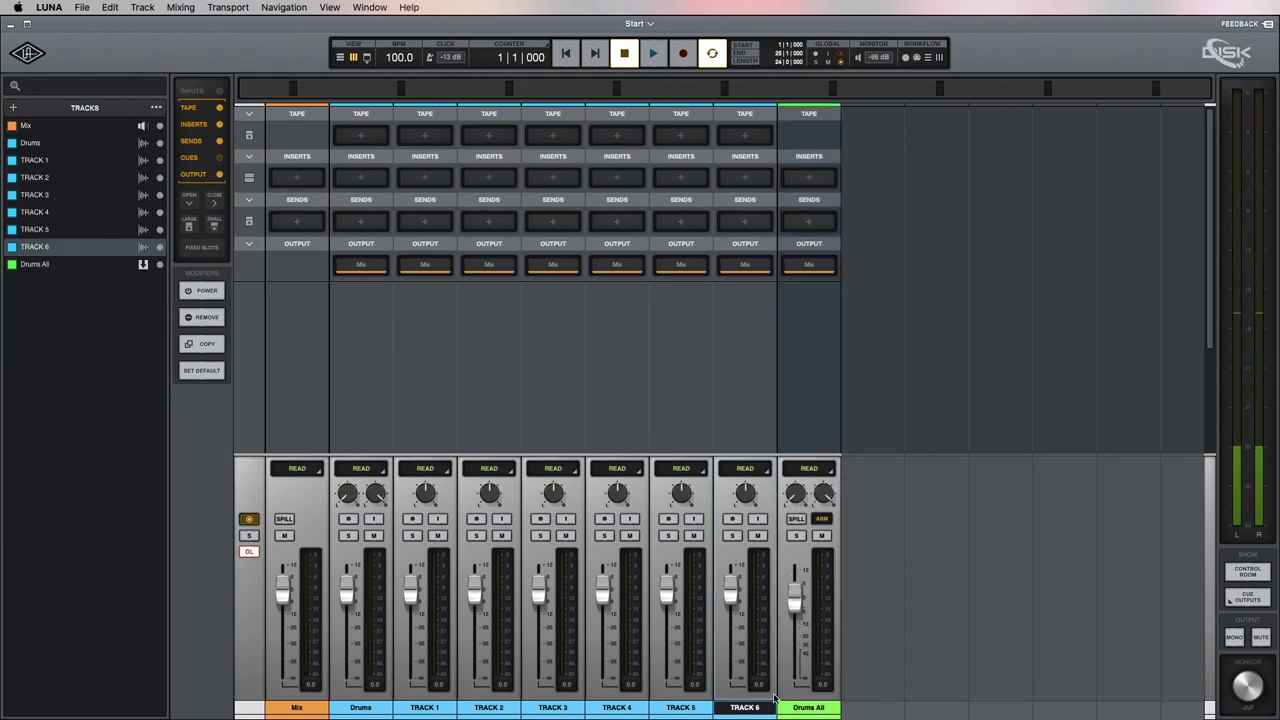
- Rename the Drums track as Kick in the mixer
shift+click(364, 709)
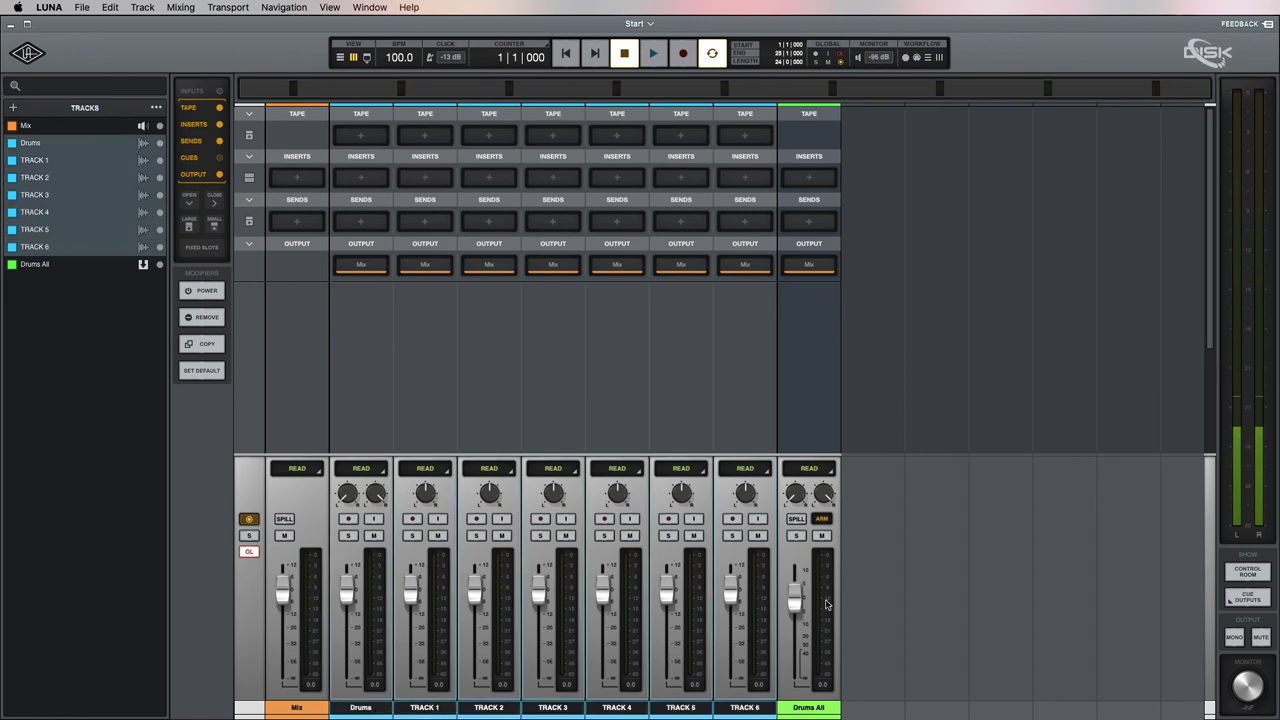
click(297, 708)
click(360, 708)
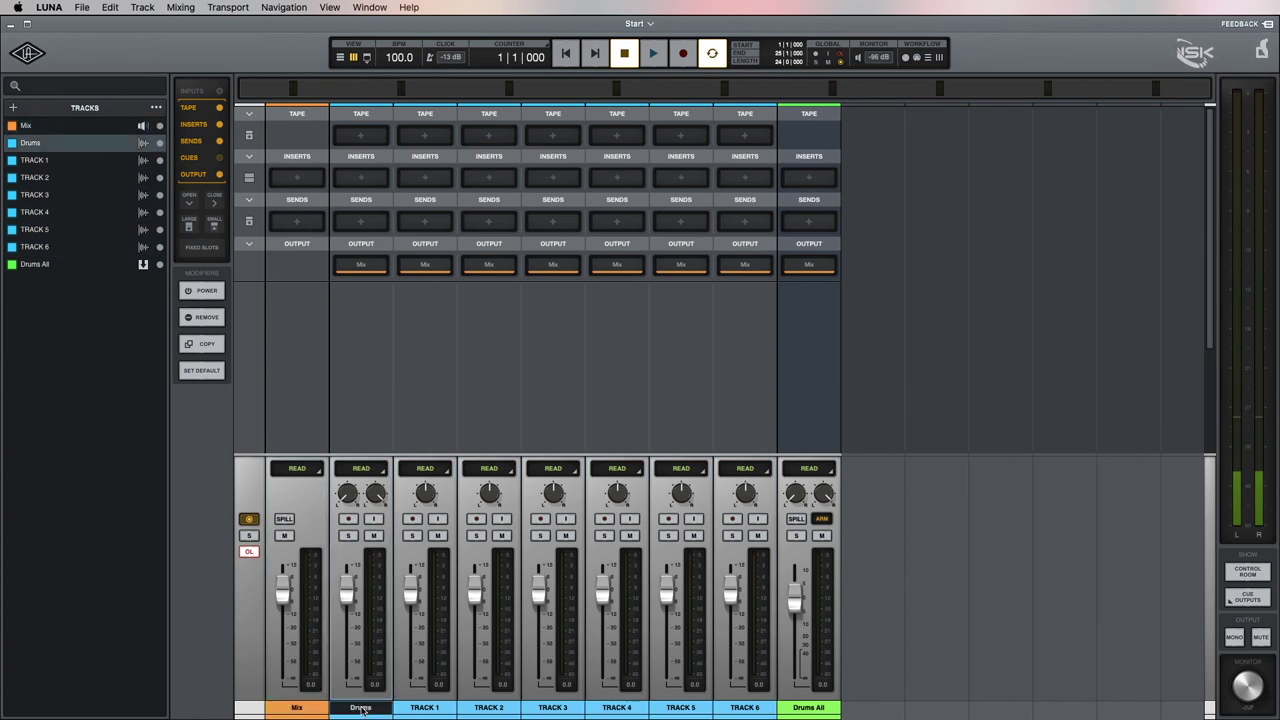
double_click(360, 708)
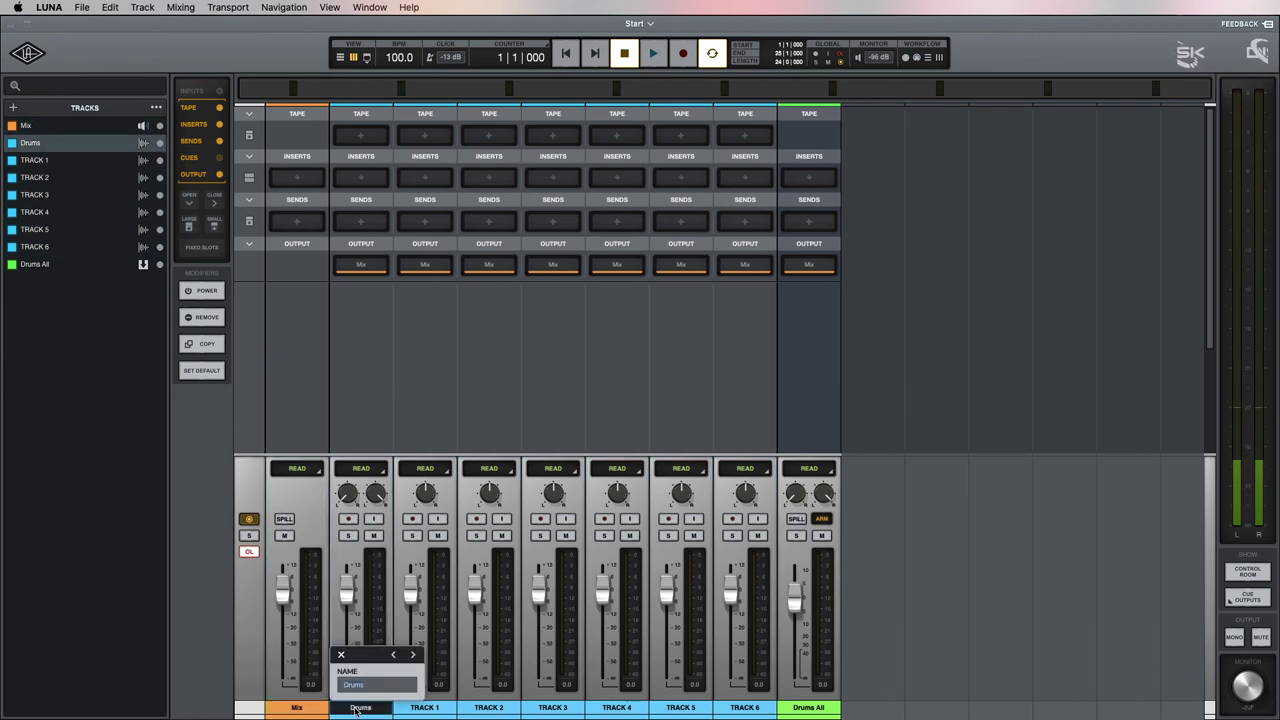
text(Kick)
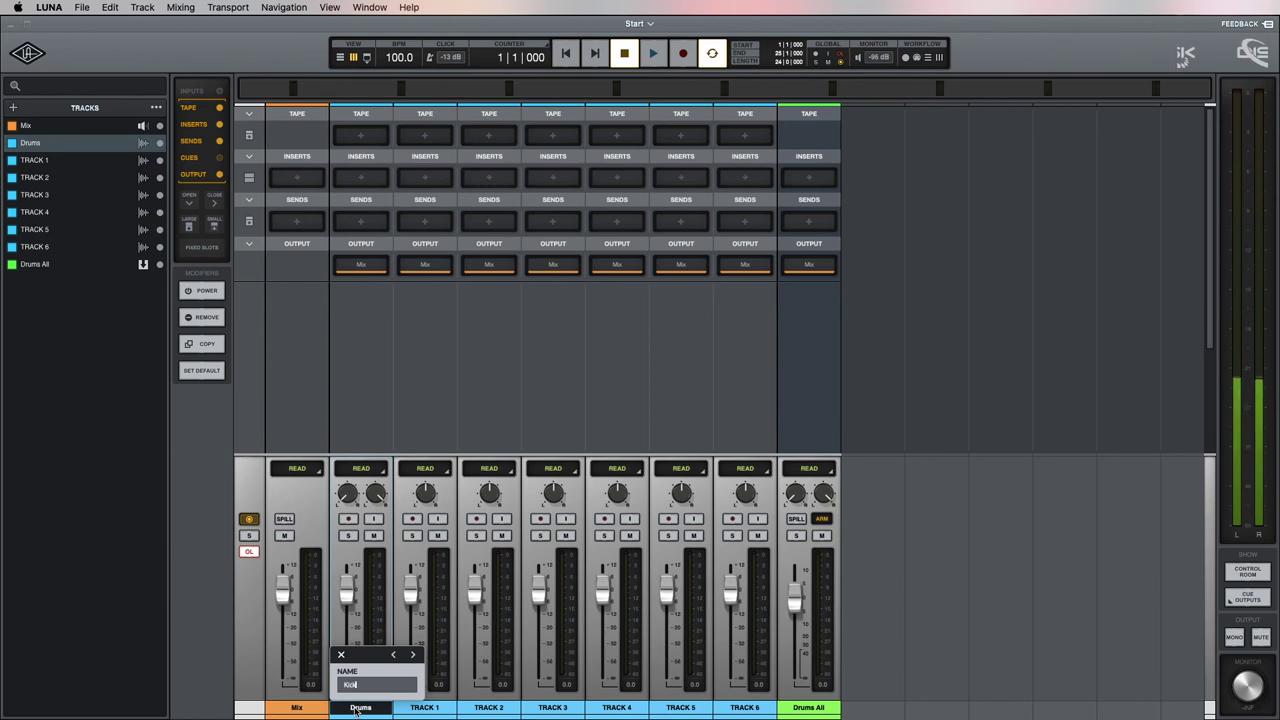
key(Return)
- Try to rename the TRACK 1 channel as Snare
double_click(420, 708)
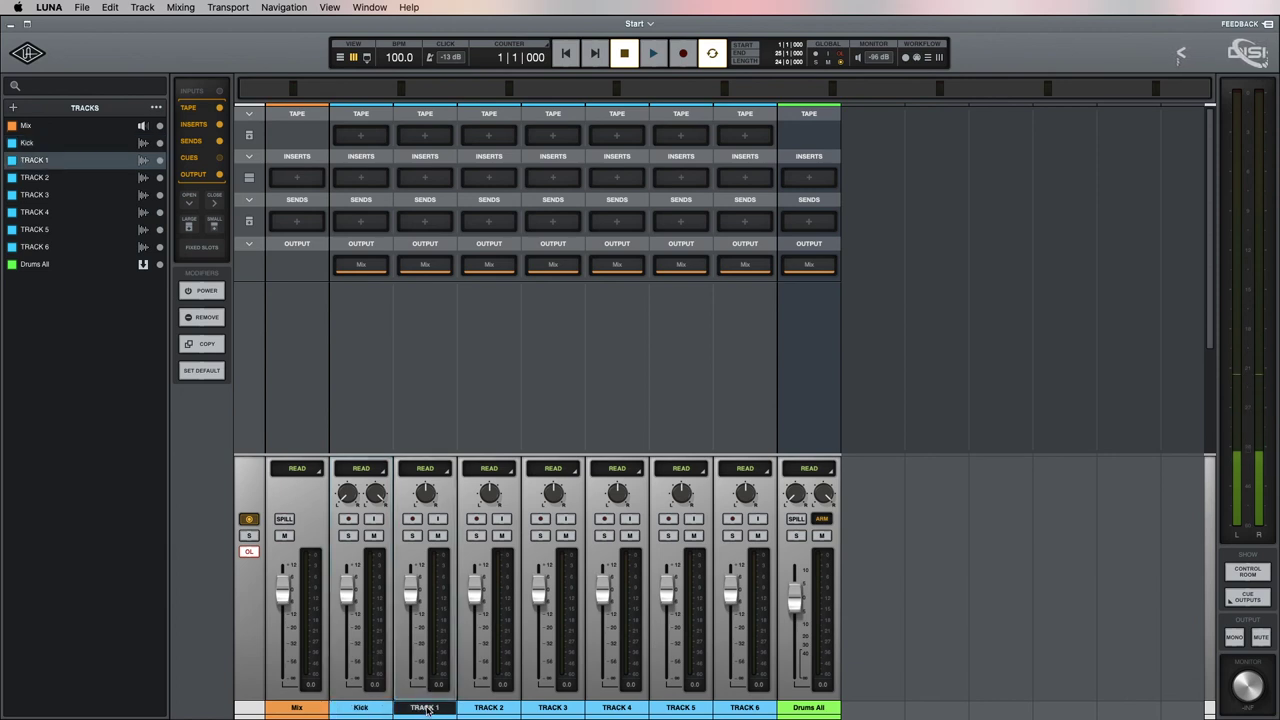
text(S)
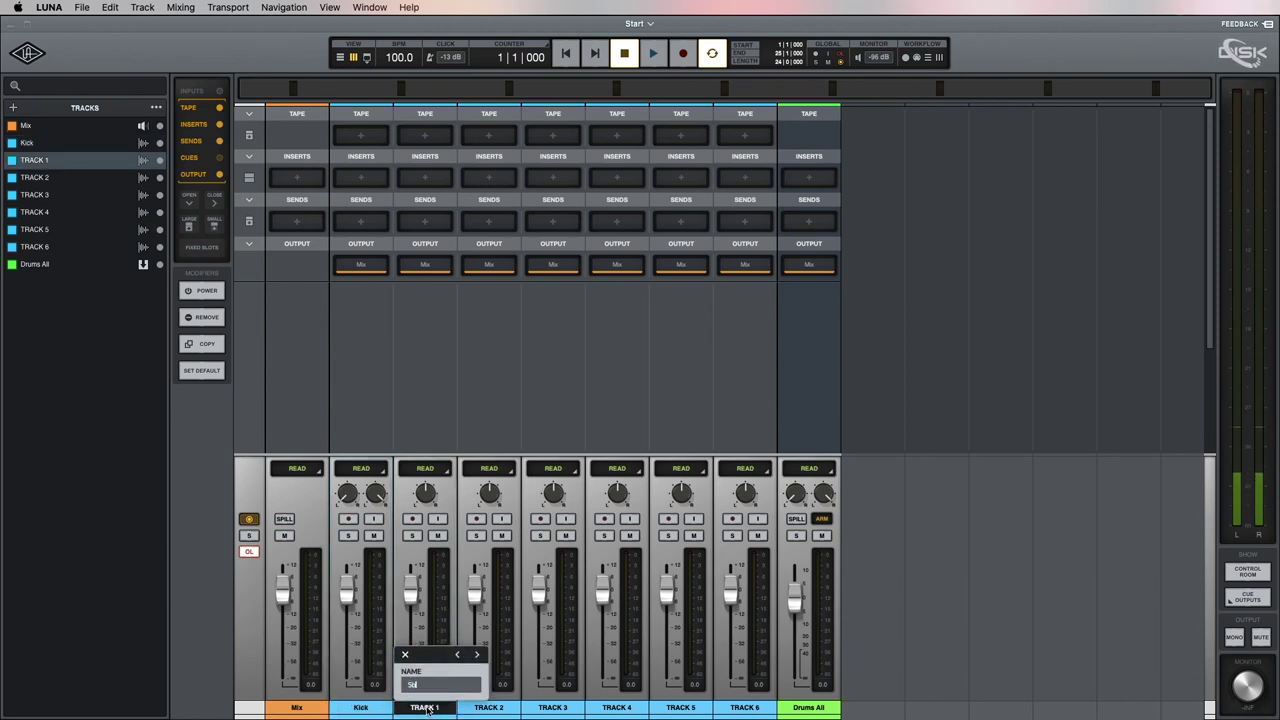
text(nare)
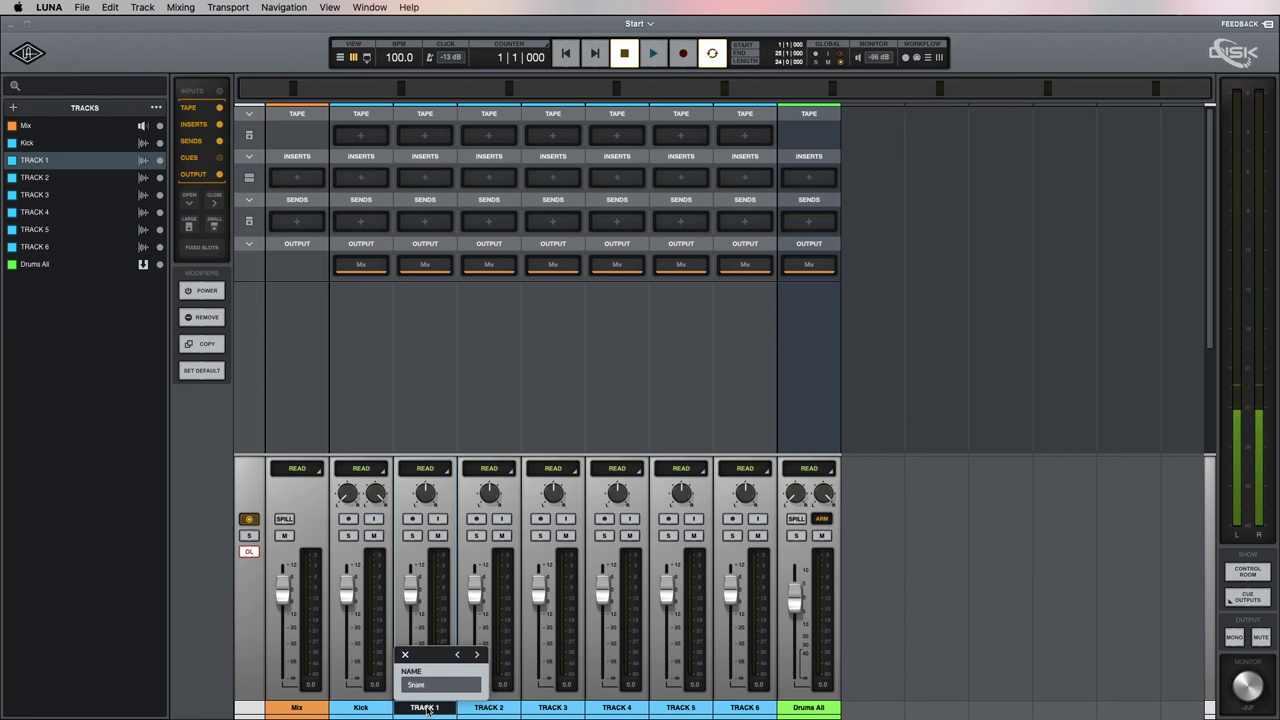
- Rename the TRACK 2 channel as HiHat
click(488, 708)
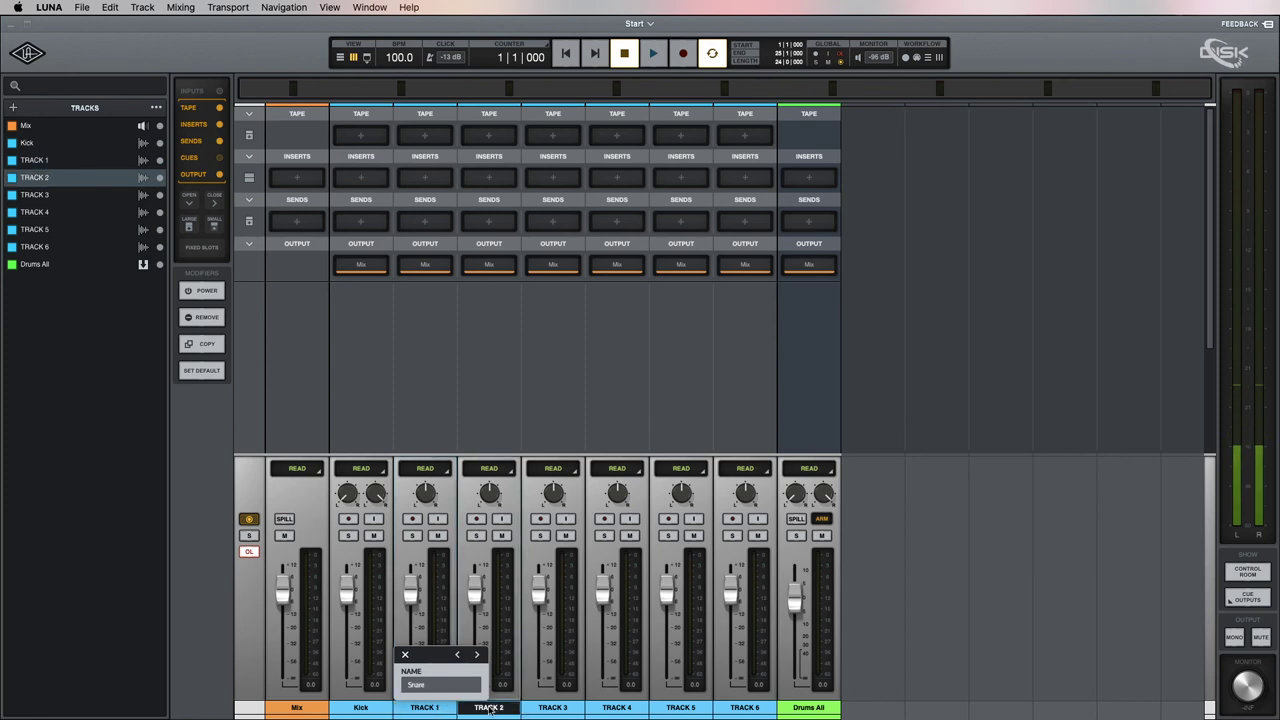
double_click(488, 708)
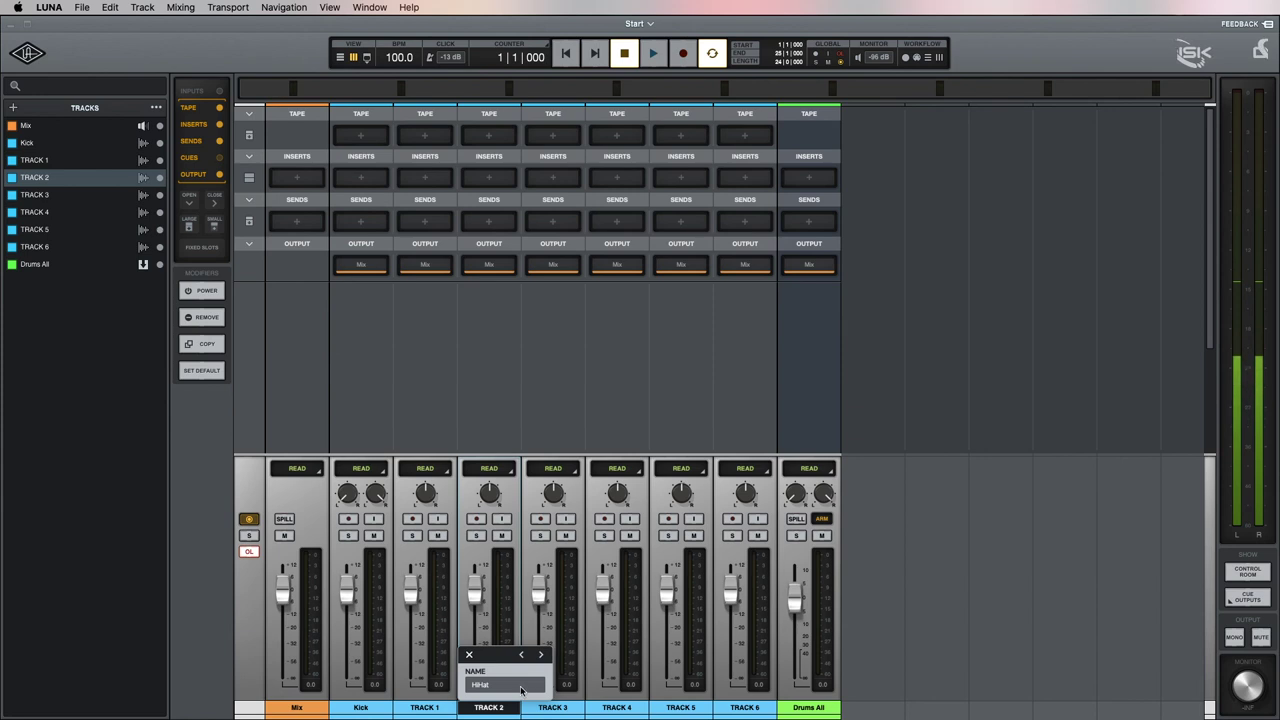
key(Return)
- Select all channels from Kick to TRACK 6 and route their outputs to the Drums All bus
click(362, 708)
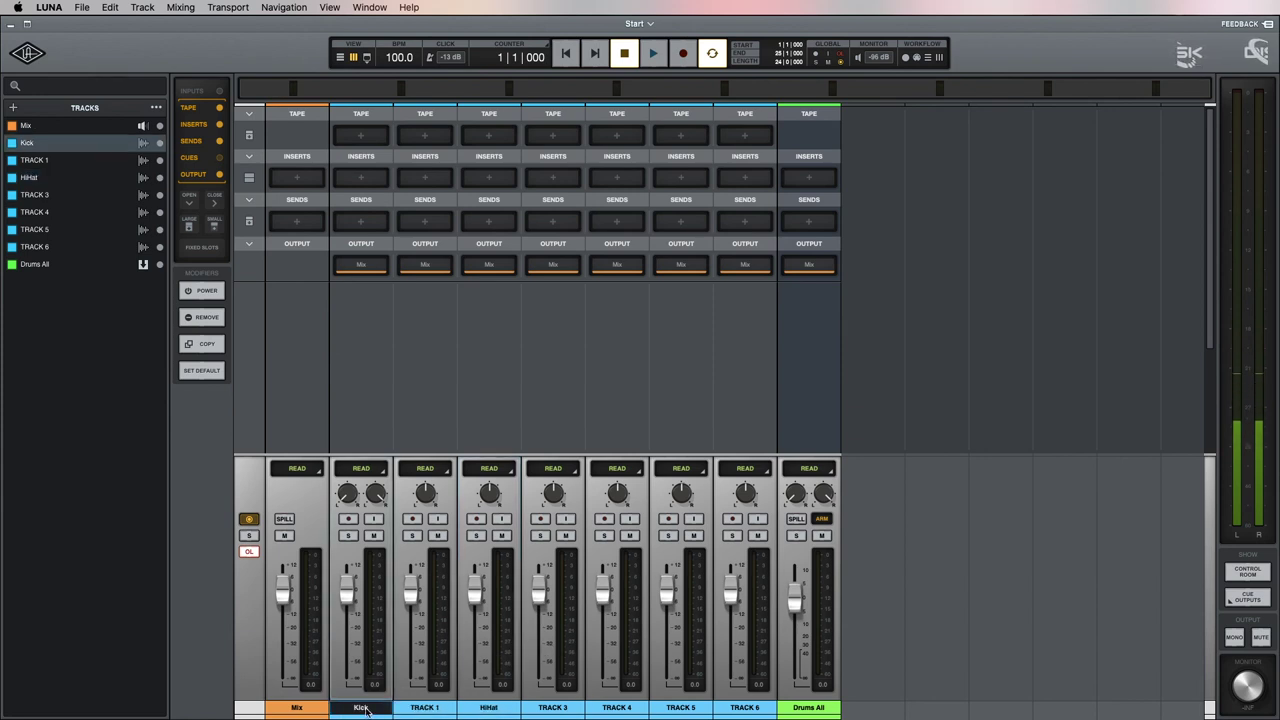
shift+click(746, 708)
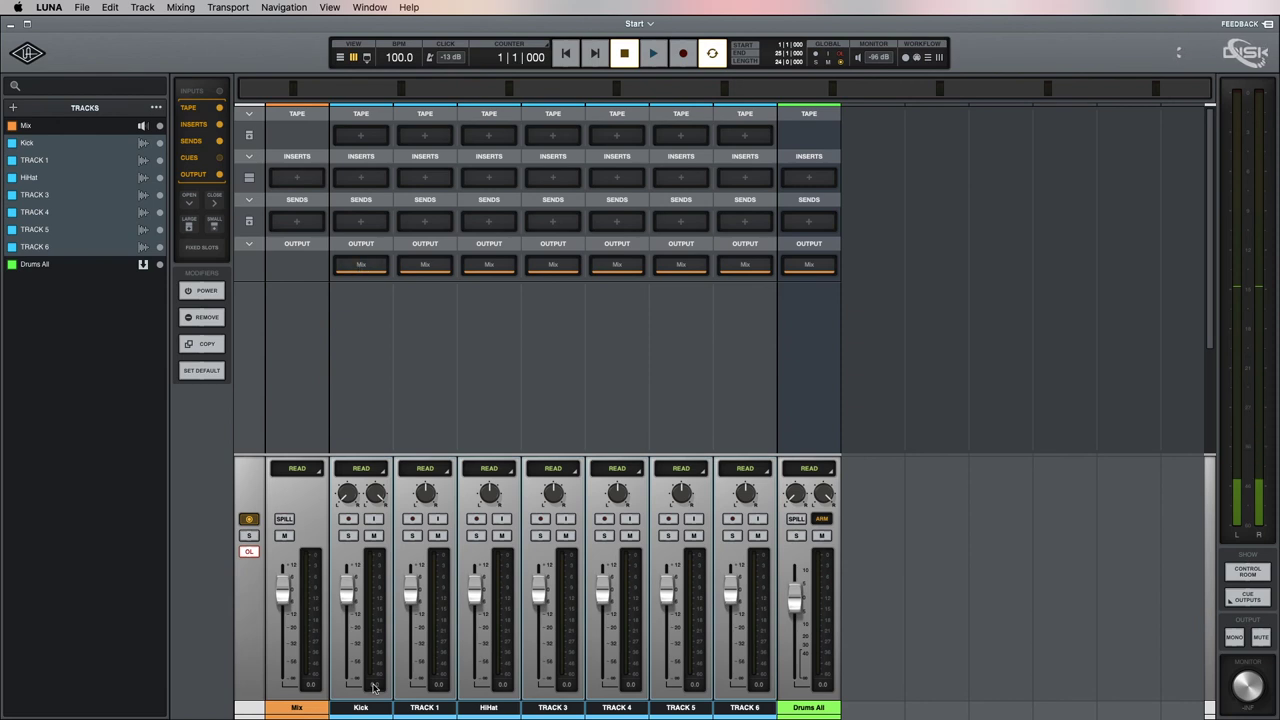
click(360, 266)
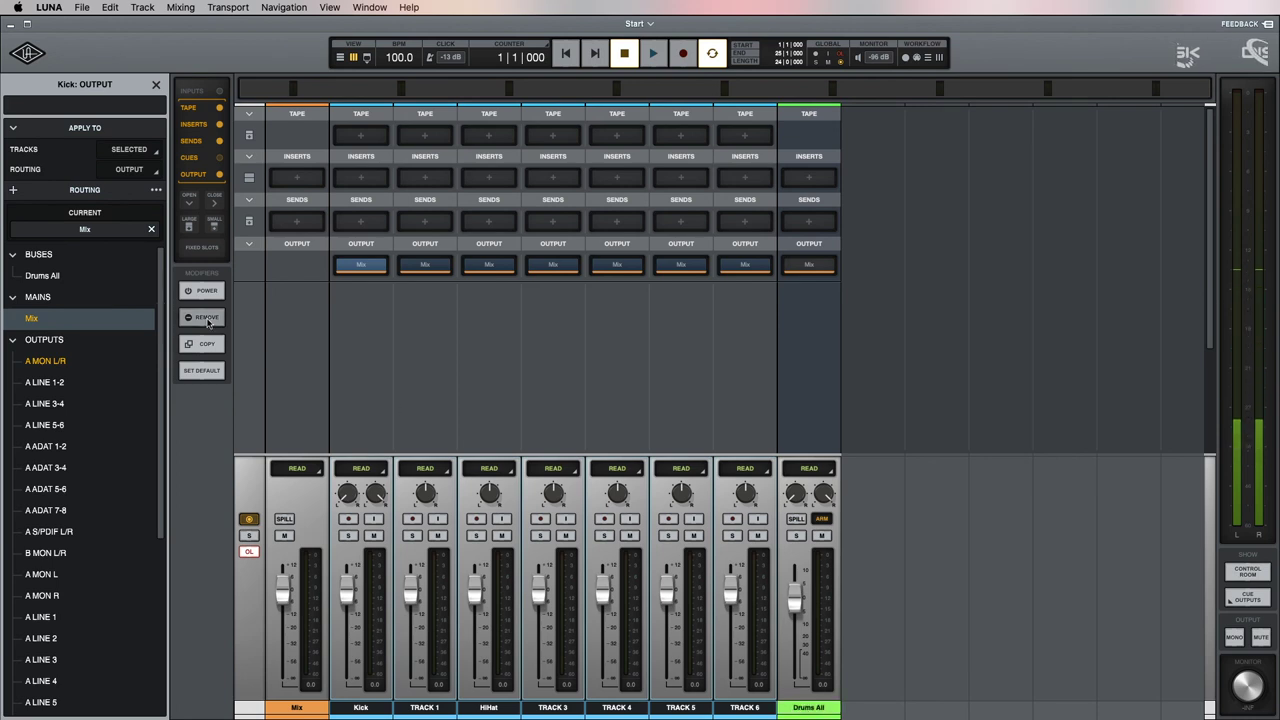
click(43, 276)
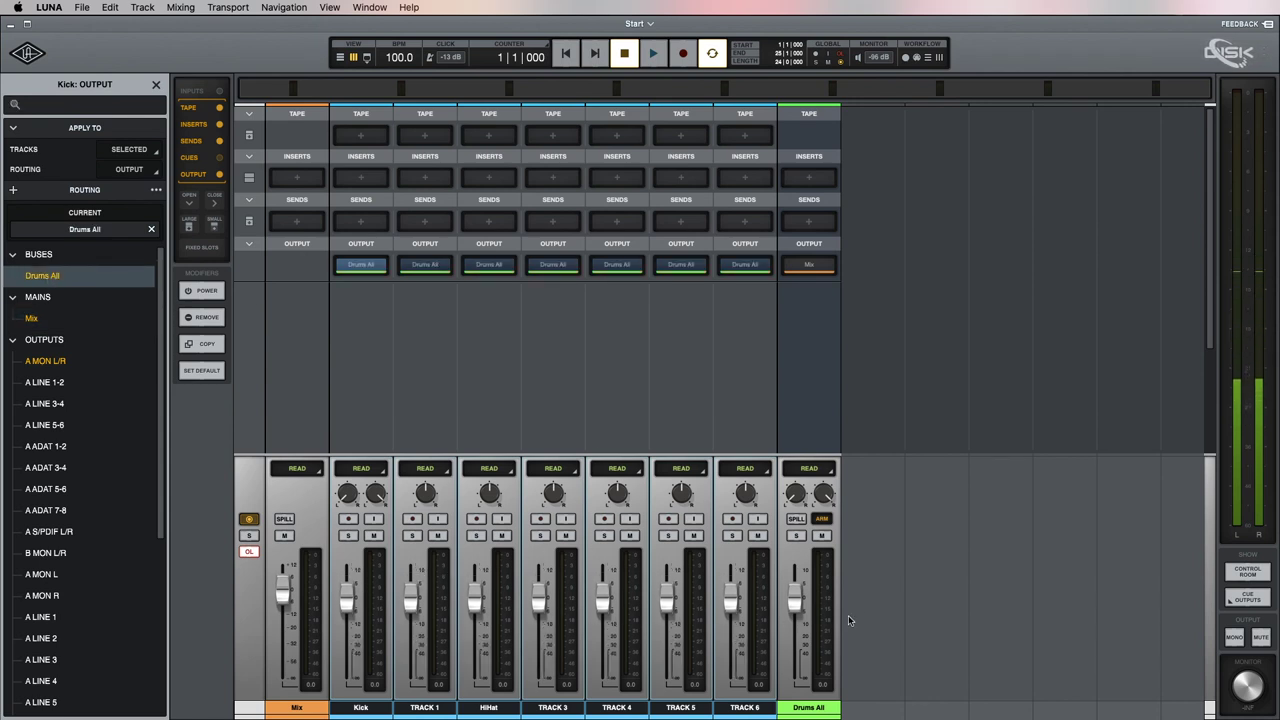
- Play the session briefly to check the Kick signal running through the Drums All bus into Mix
key(space)
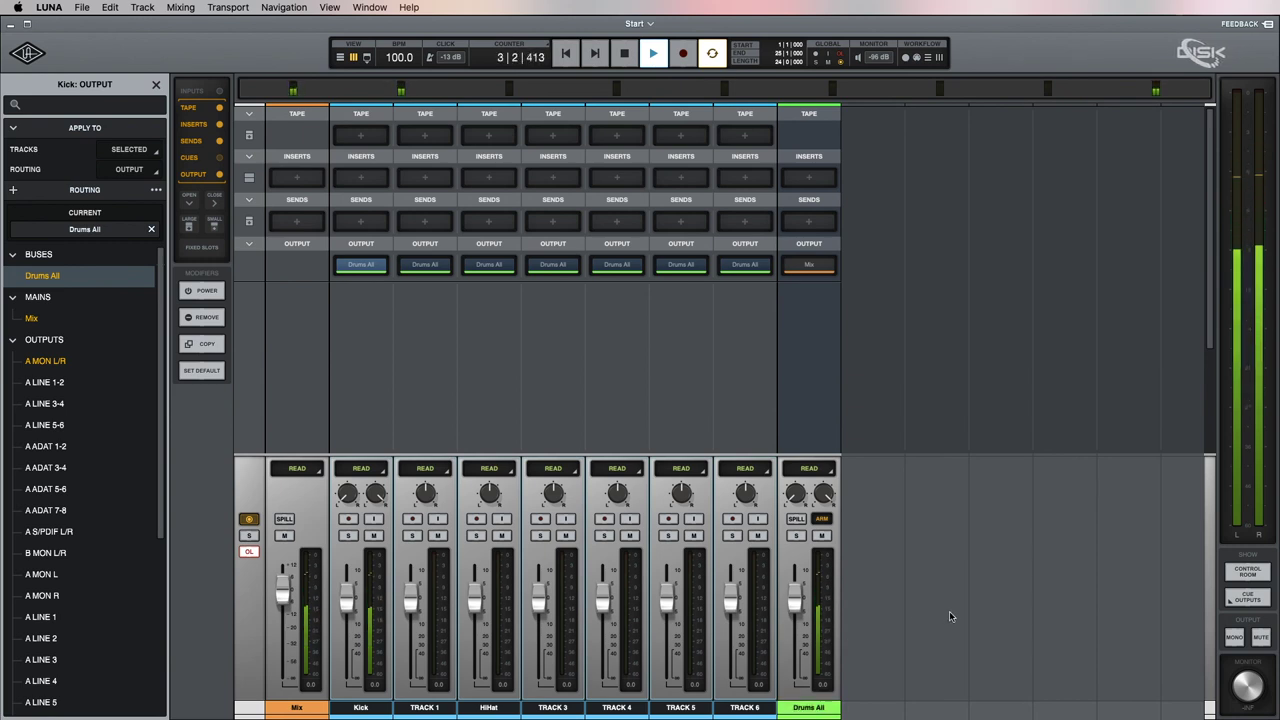
key(space)
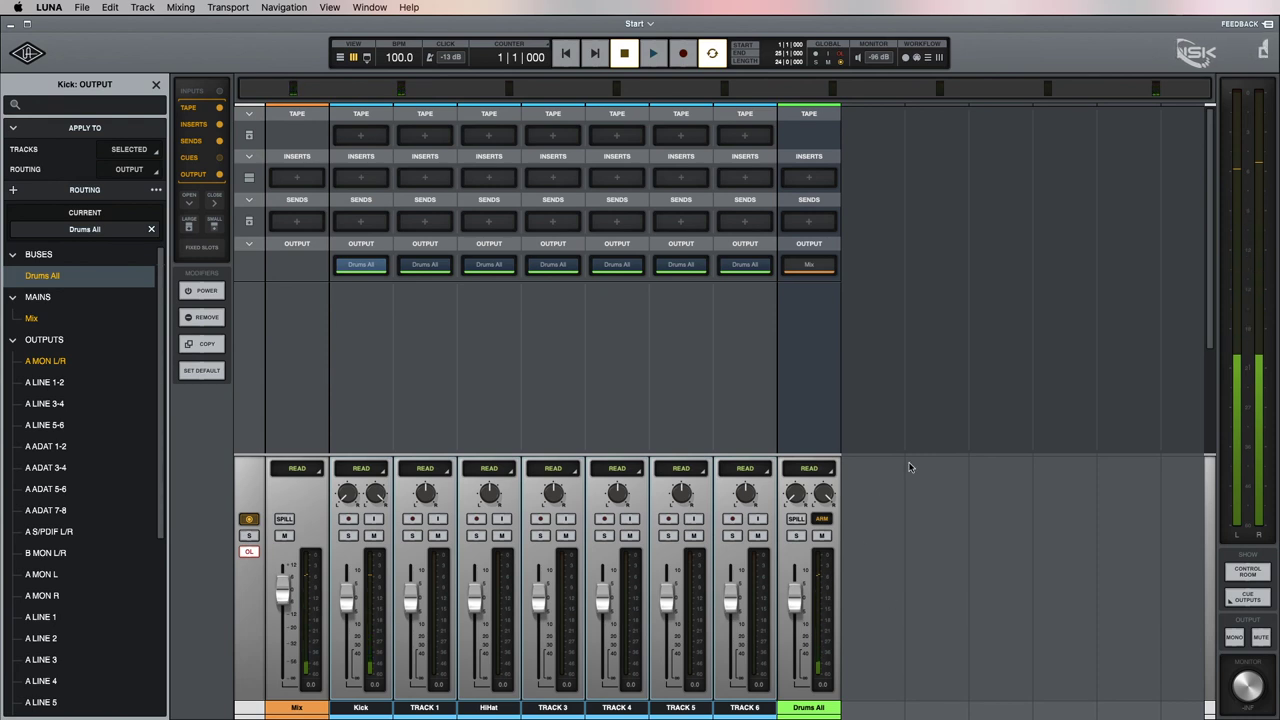
click(733, 519)
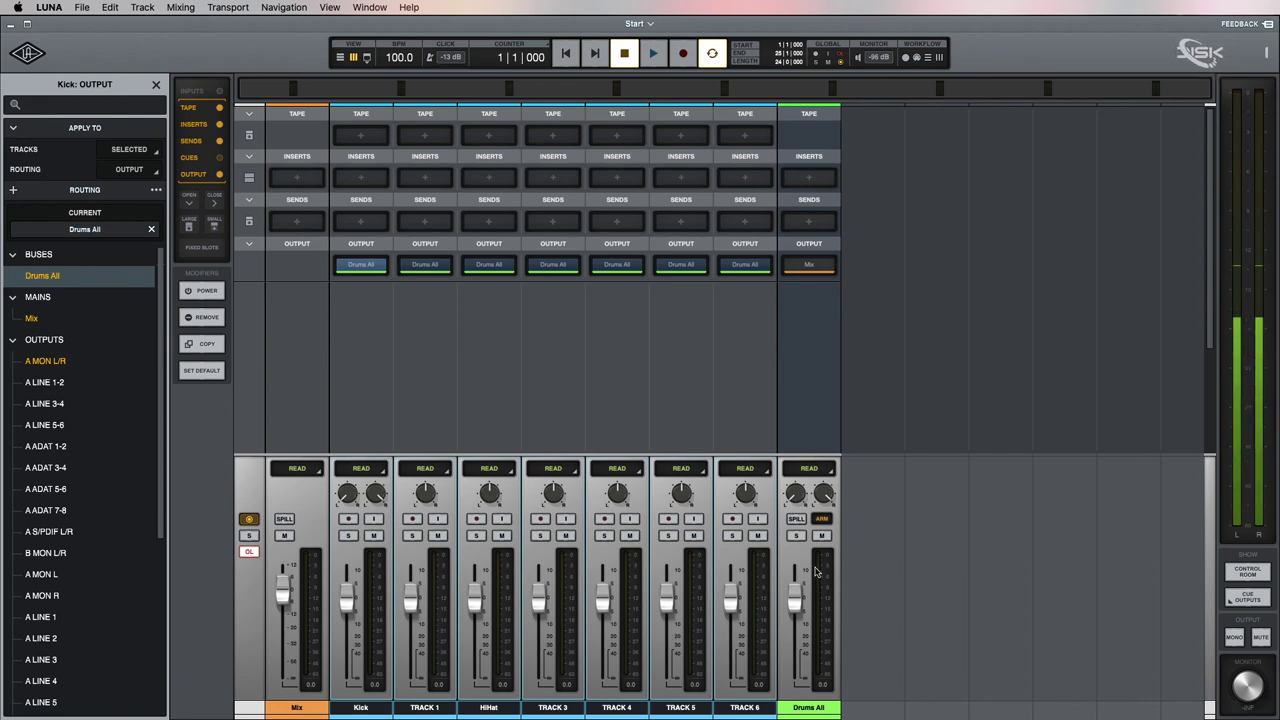
mouse_move(794, 596)
mouse_down()
mouse_move(798, 611)
mouse_move(794, 598)
mouse_up()
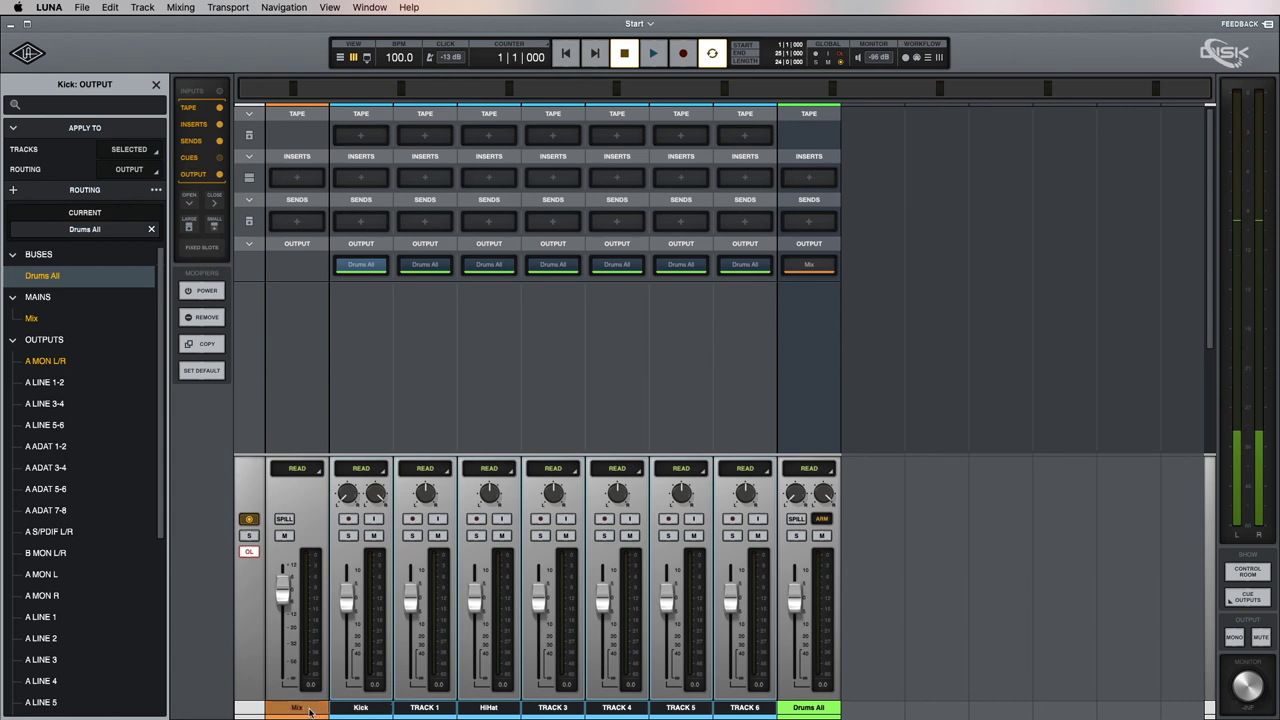
- Create one stereo bus named Reverb after the Kick track with the console set to None
click(347, 708)
click(350, 708)
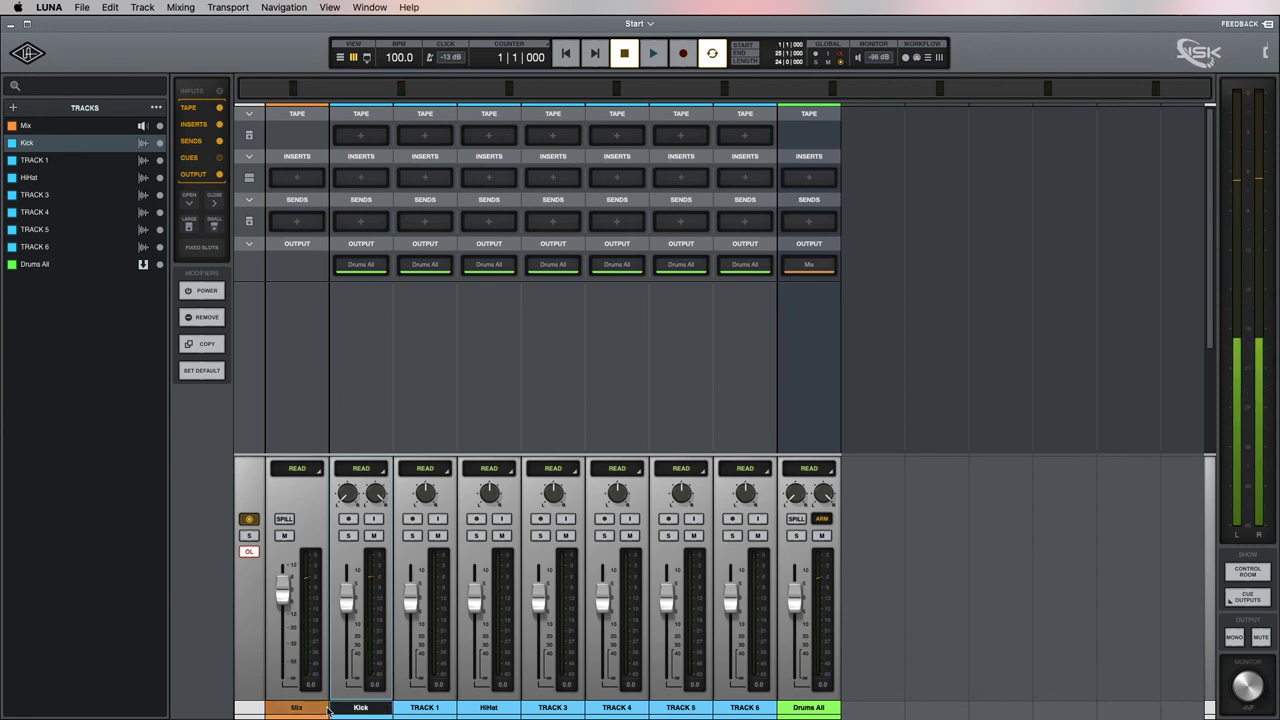
click(13, 107)
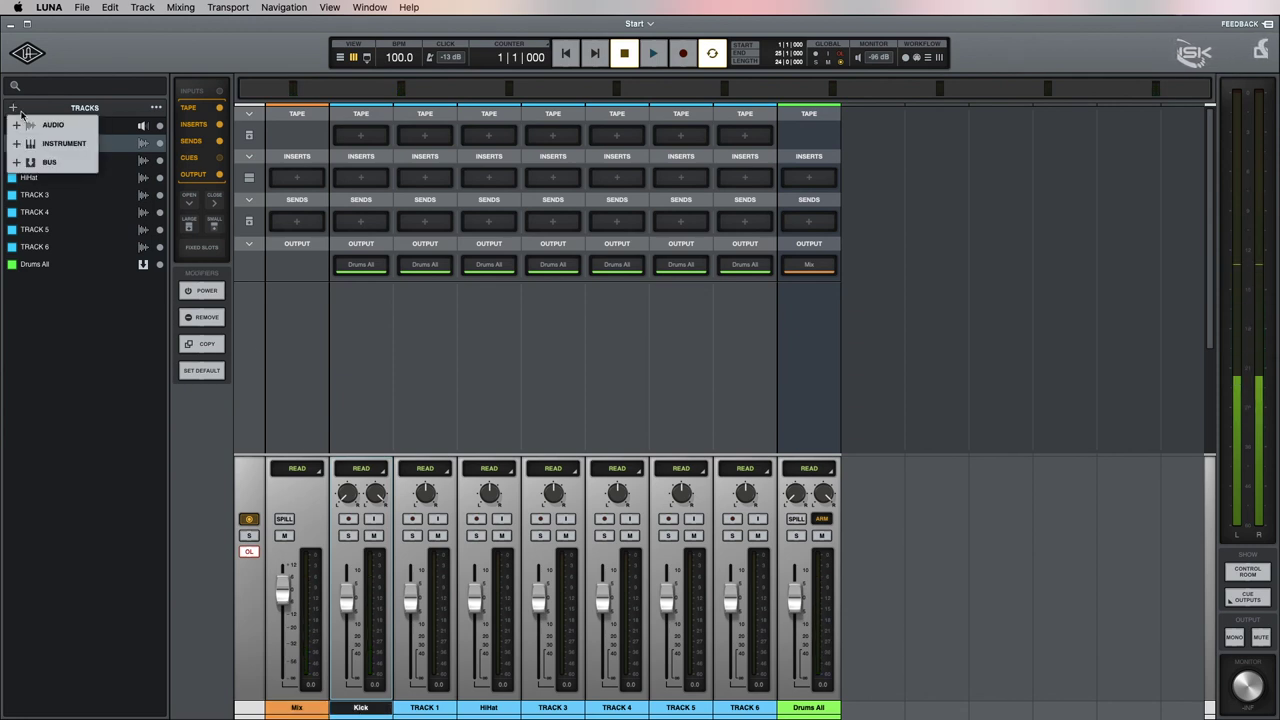
click(40, 165)
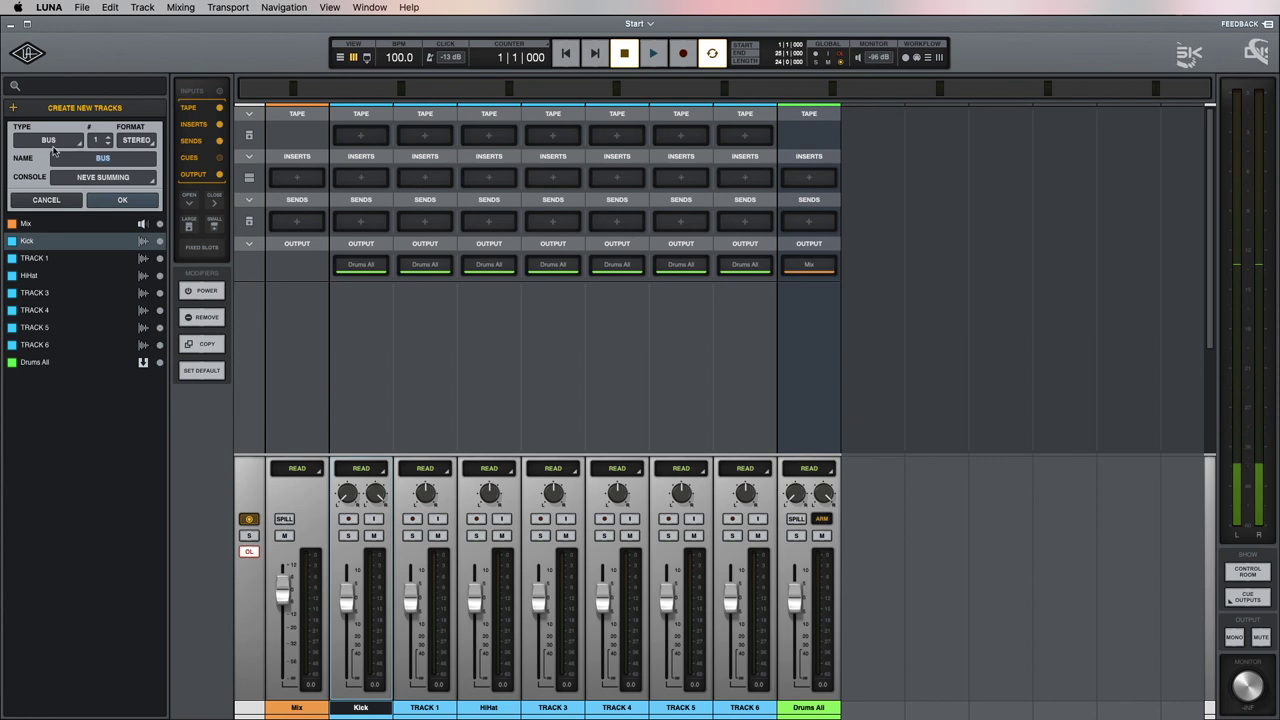
click(103, 158)
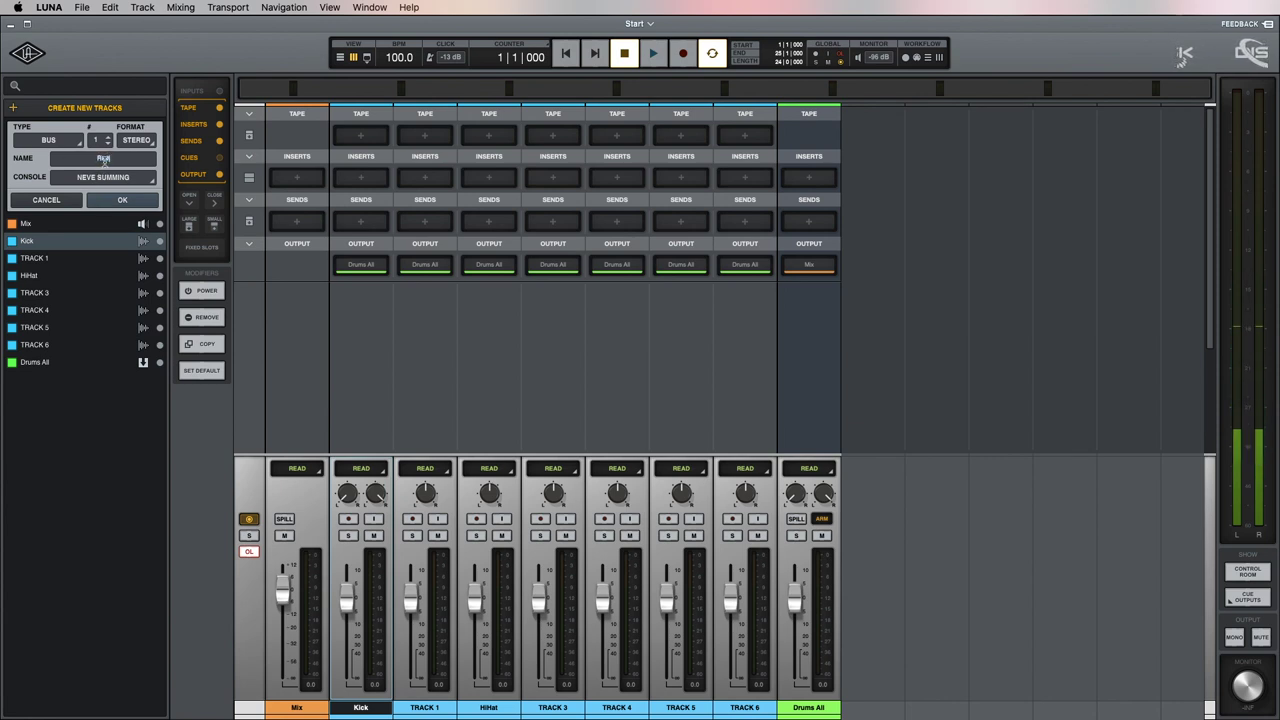
click(100, 177)
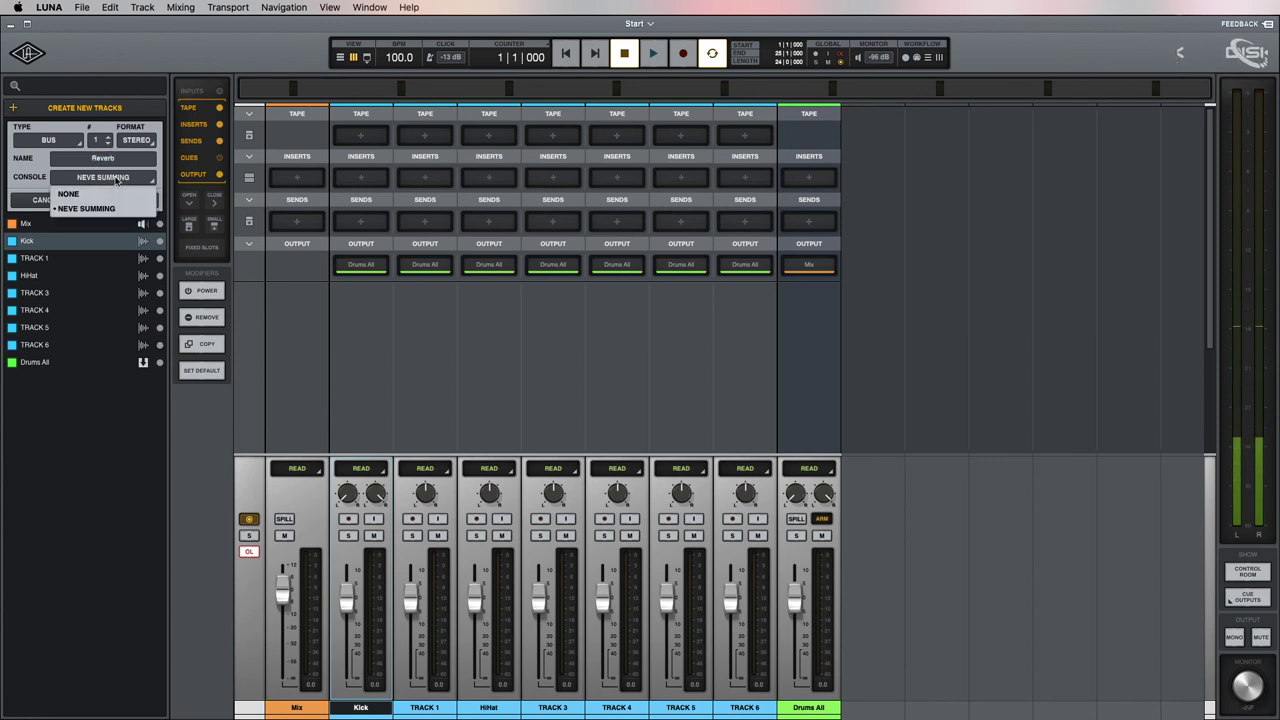
click(100, 200)
click(128, 202)
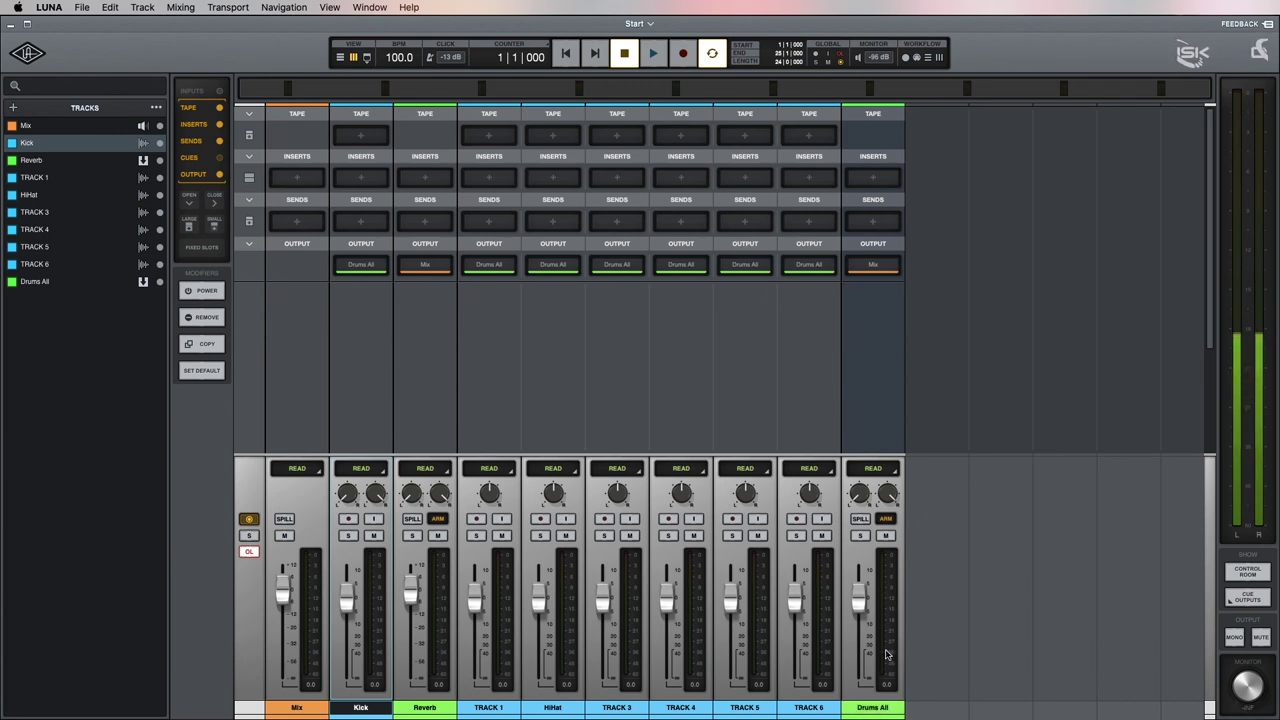
- Route the Reverb bus output to Drums All and load the EMT 140 plug-in in its first insert
click(424, 267)
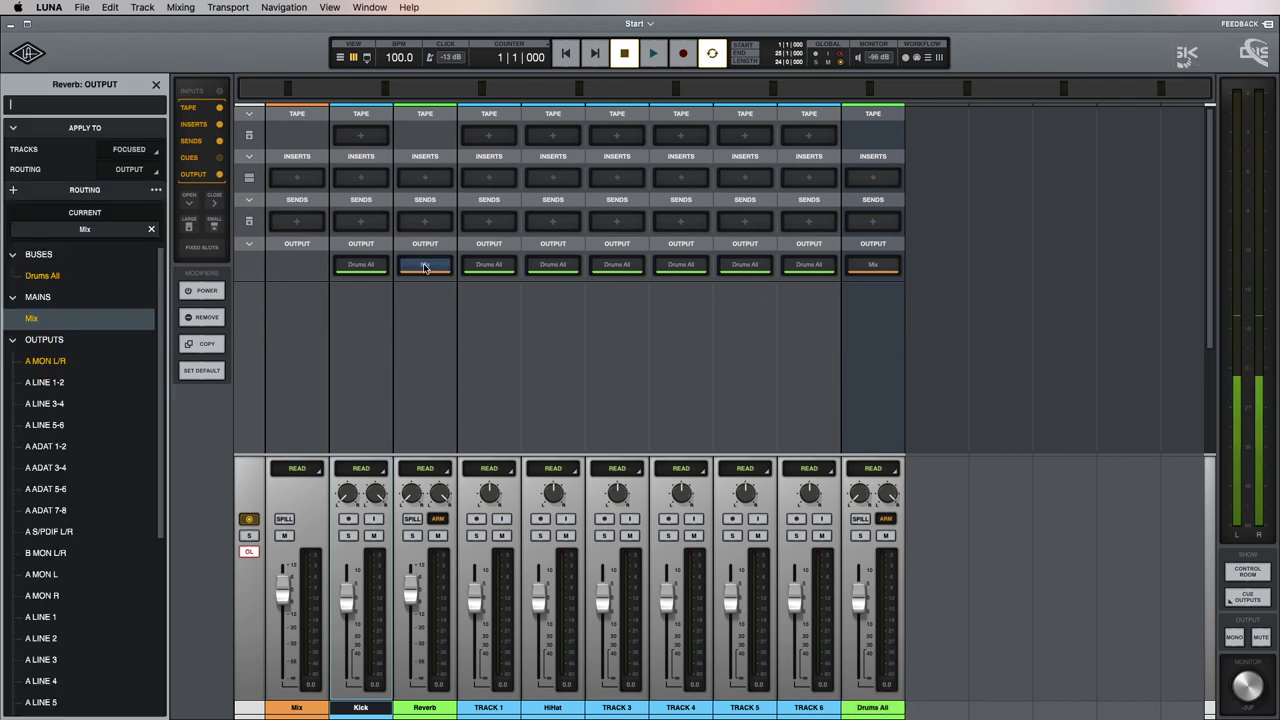
click(70, 280)
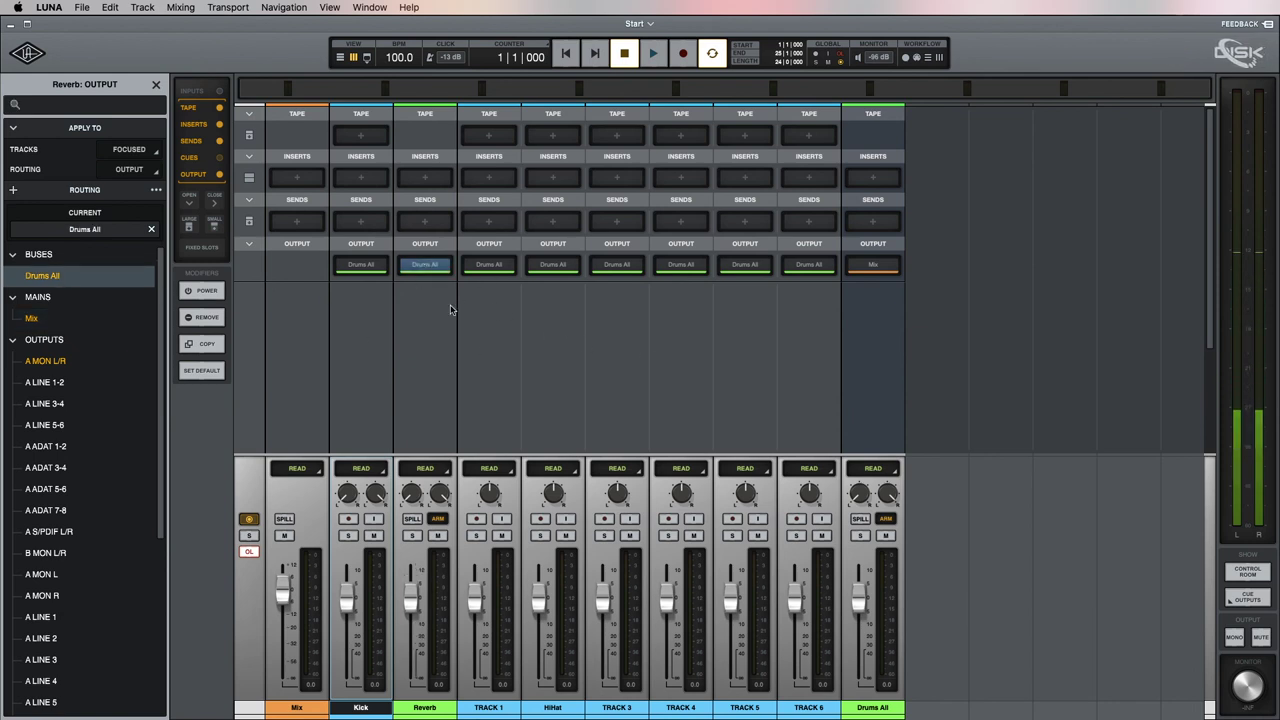
click(426, 178)
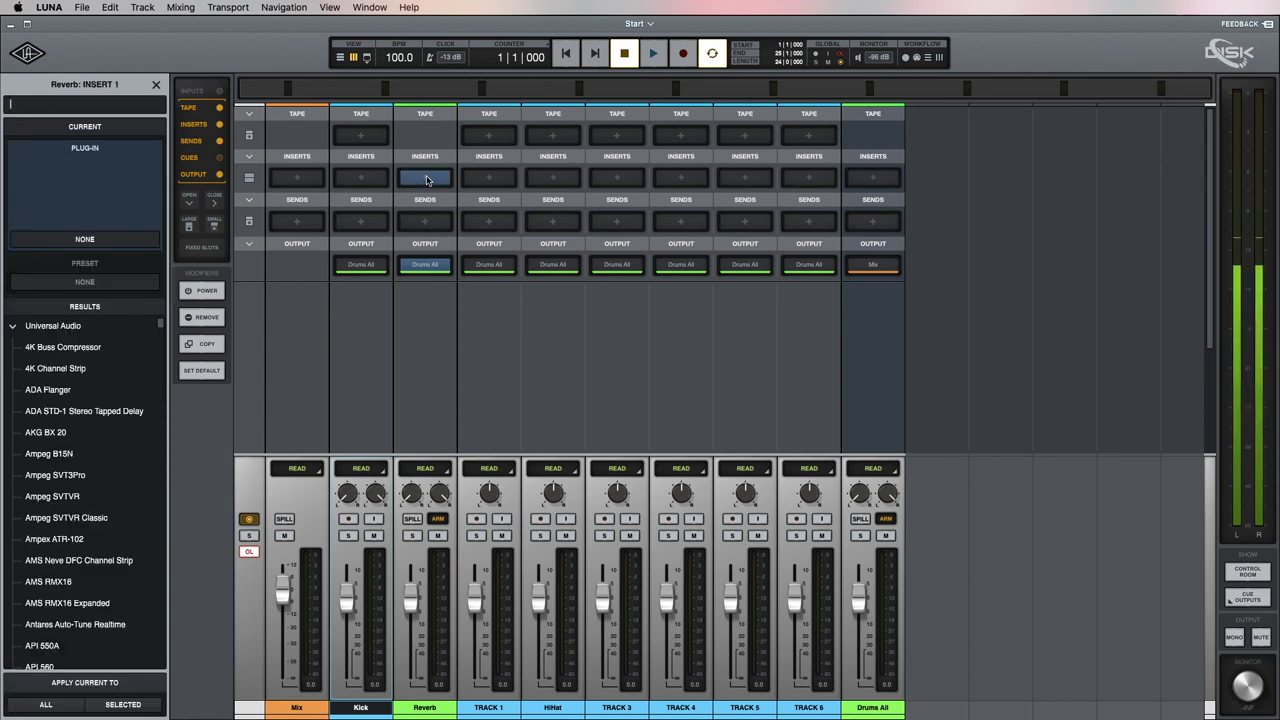
text(140)
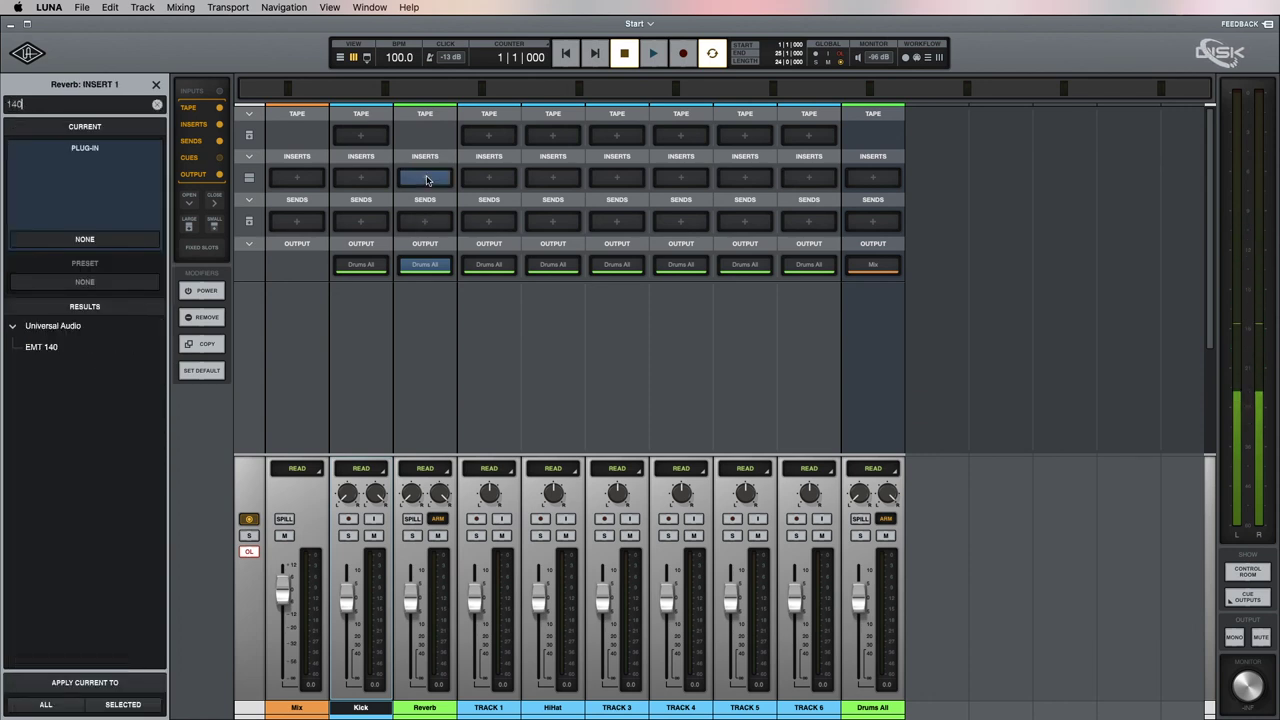
double_click(38, 347)
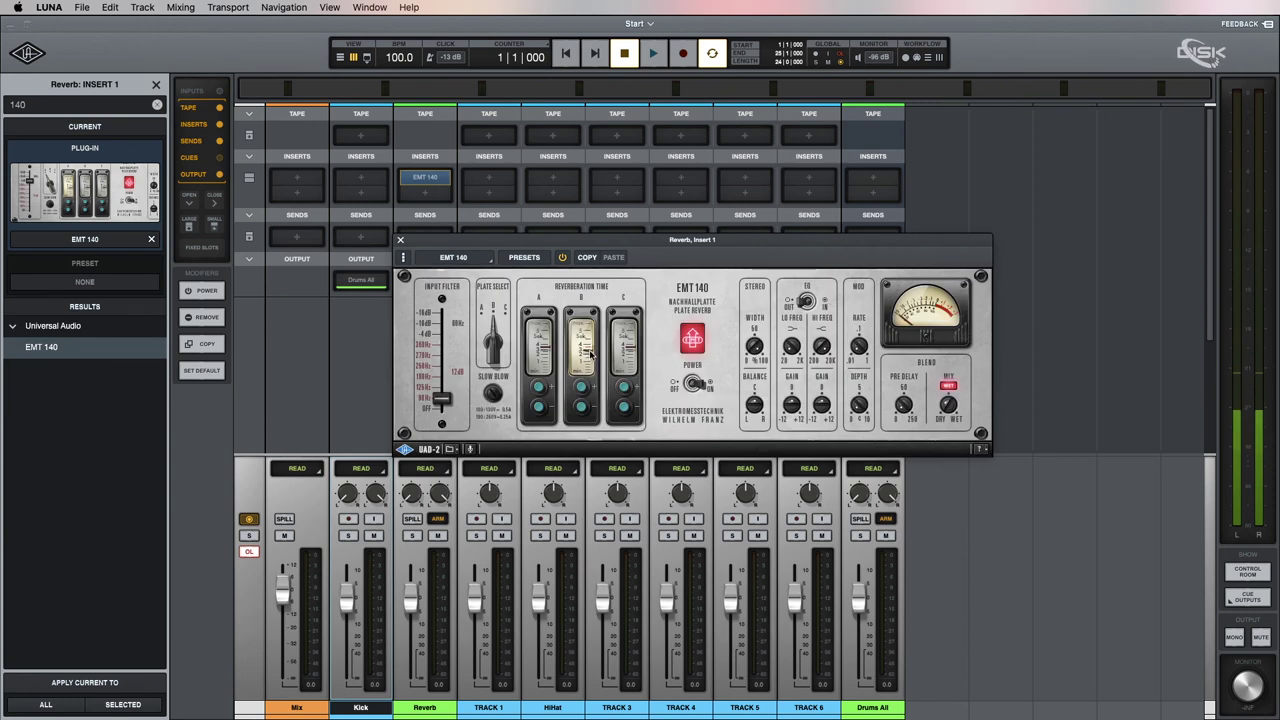
click(401, 241)
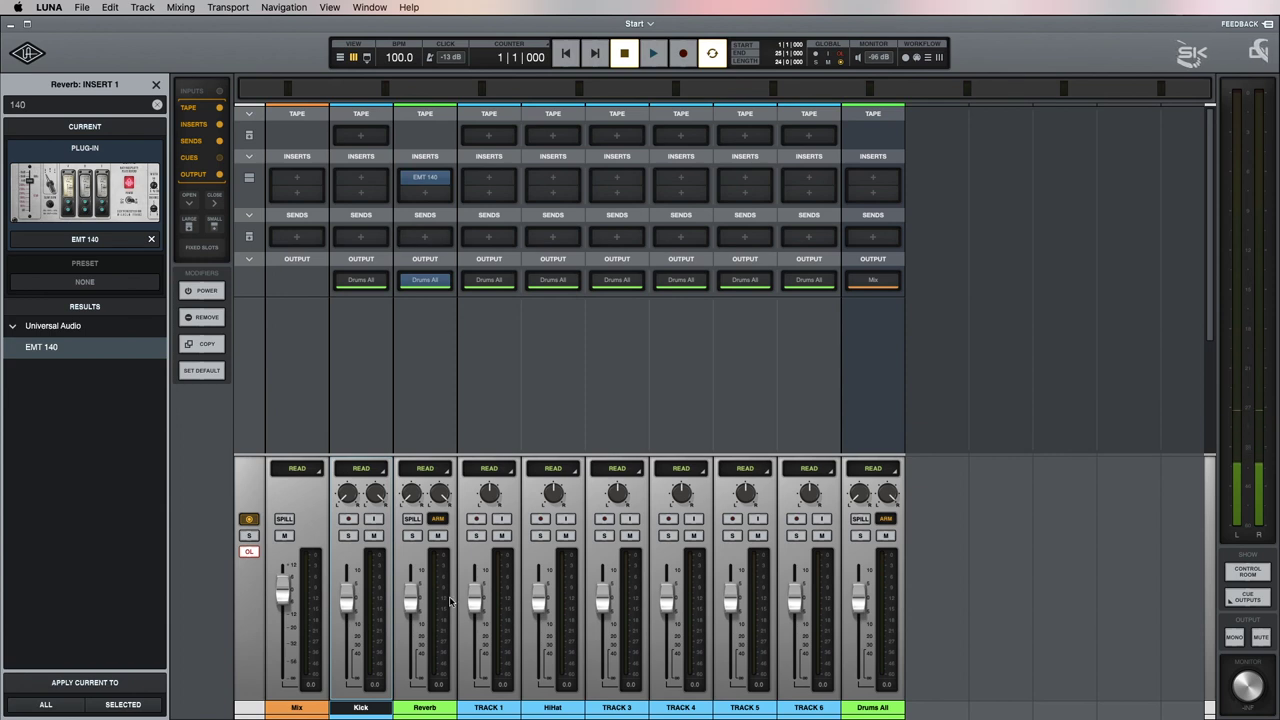
- Assign the Kick track's first send to the Reverb bus
click(363, 240)
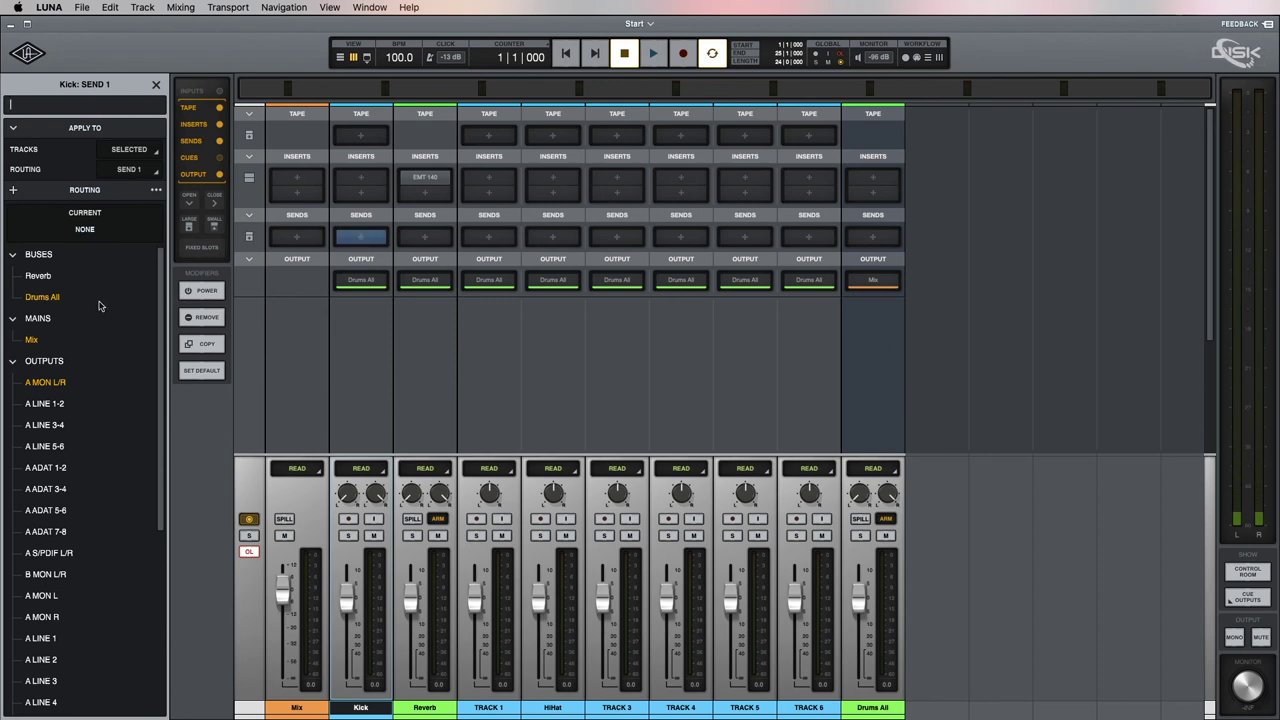
click(39, 278)
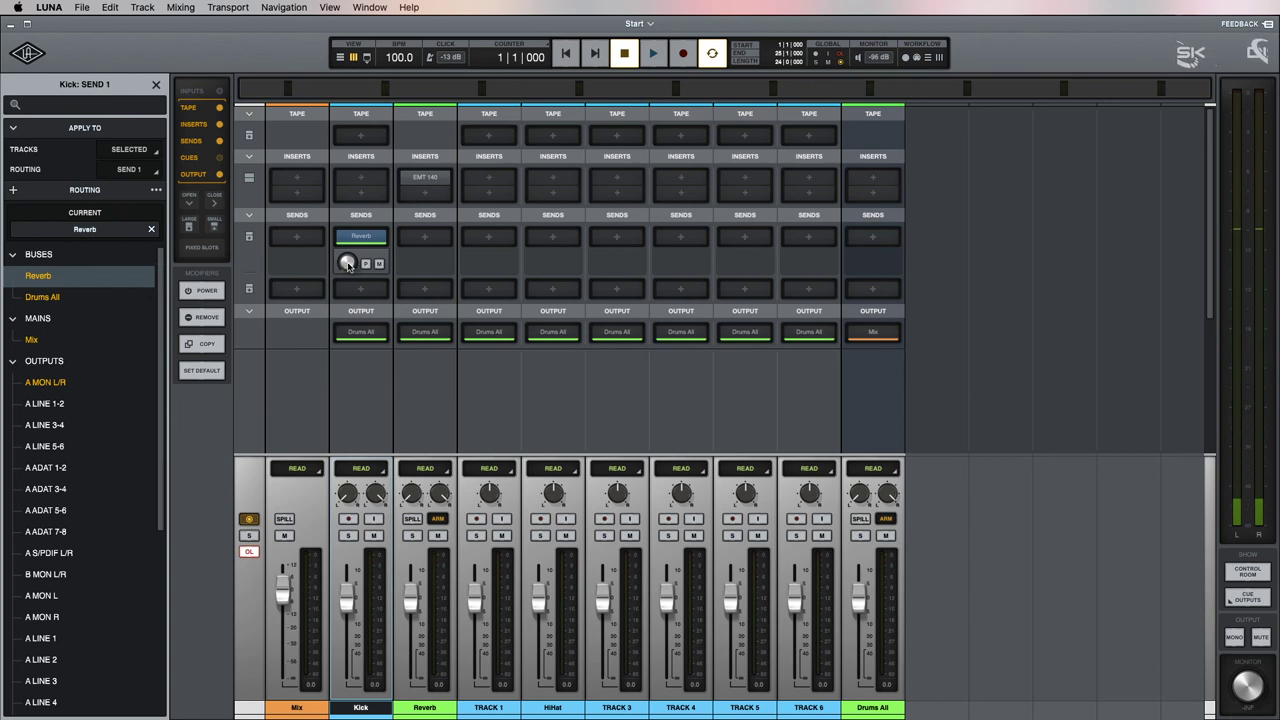
scroll(347, 265, down, 1)
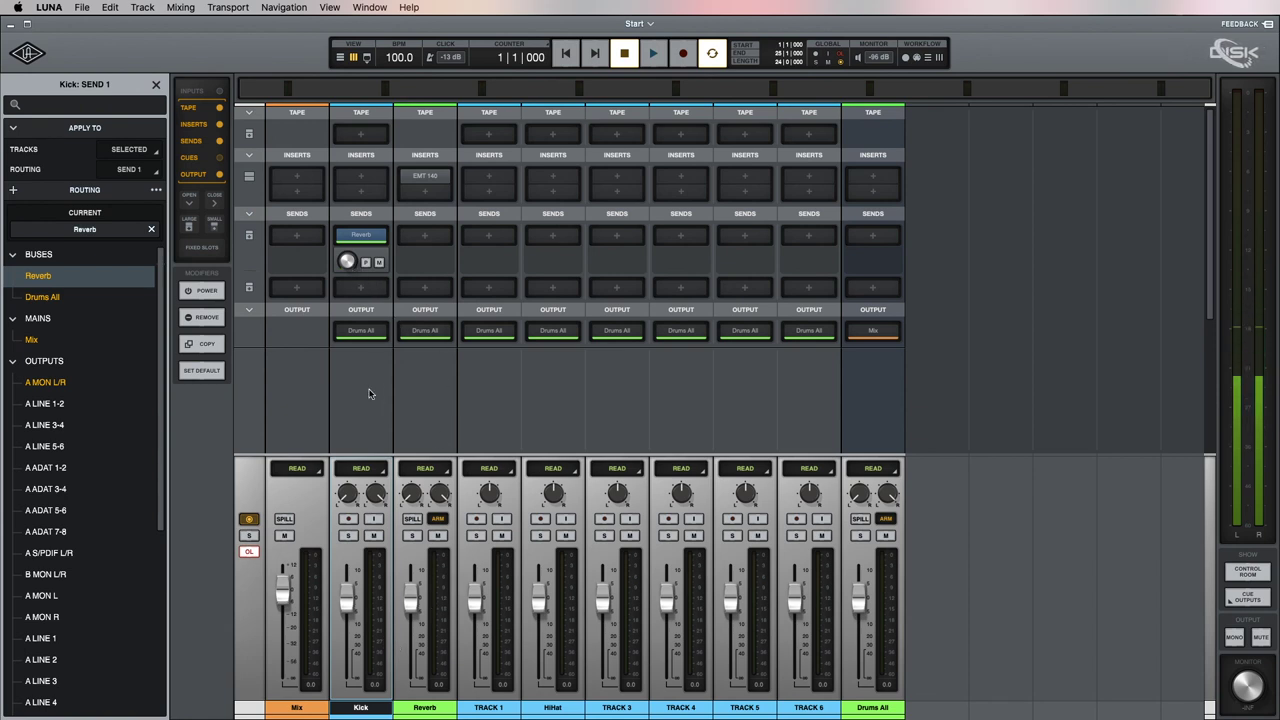
- Play the session to audition the Kick's Reverb send, toggling the Reverb bus mute to compare, and stop playback
key(space)
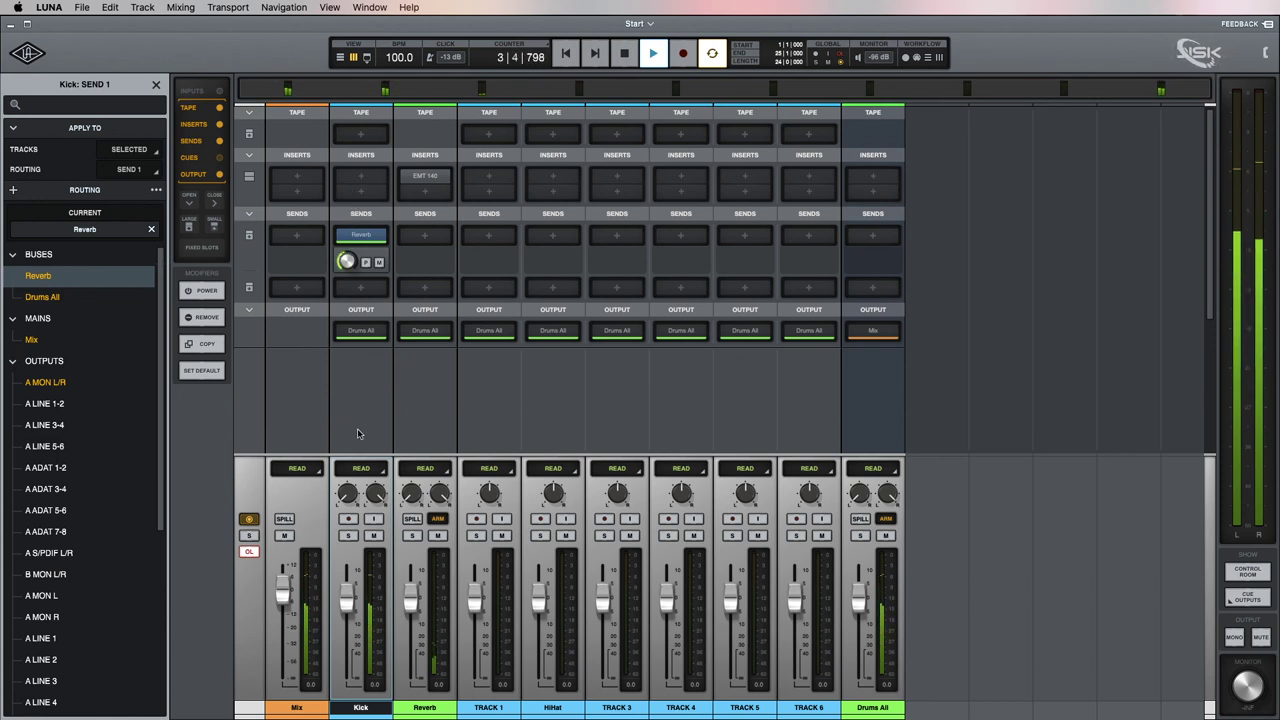
mouse_move(350, 268)
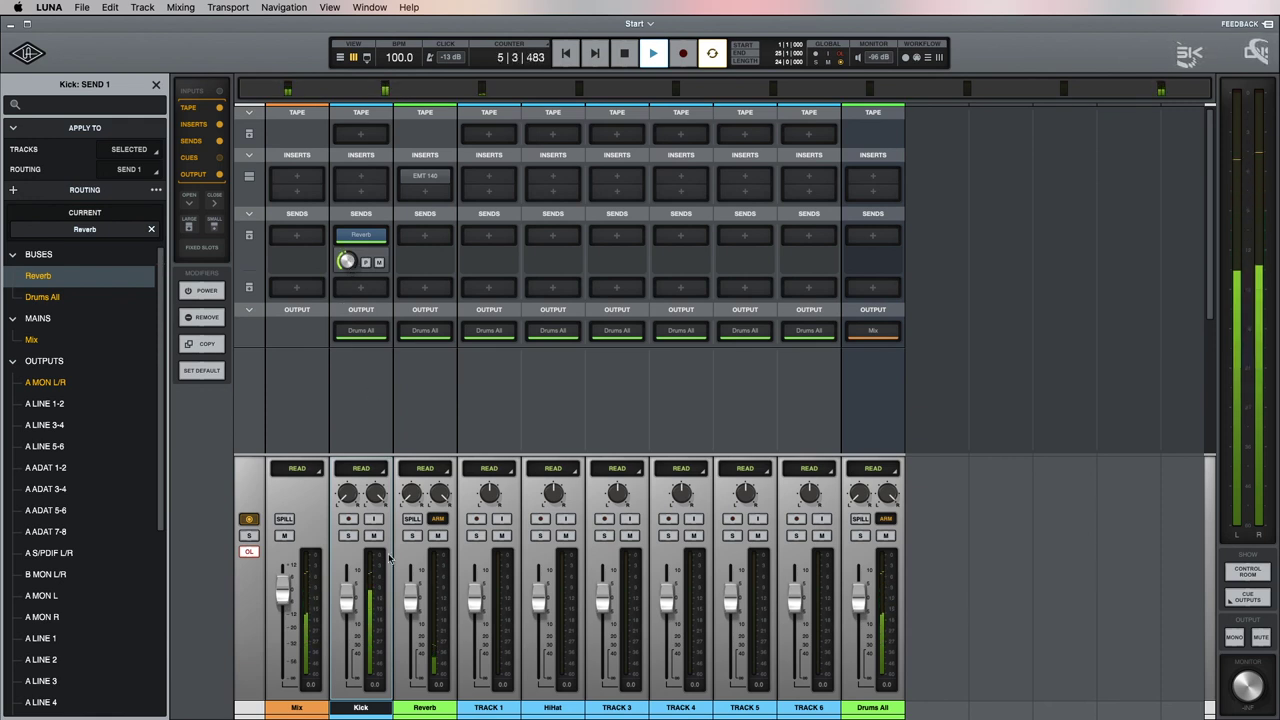
click(438, 536)
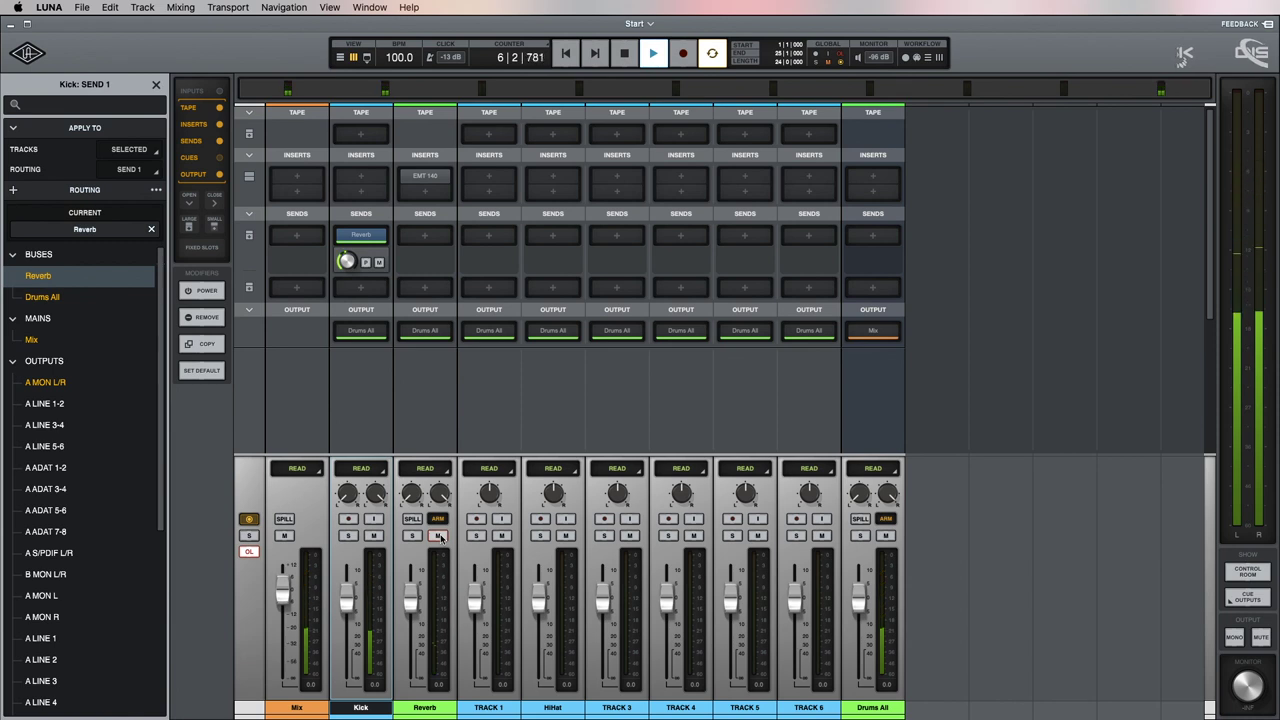
mouse_move(346, 262)
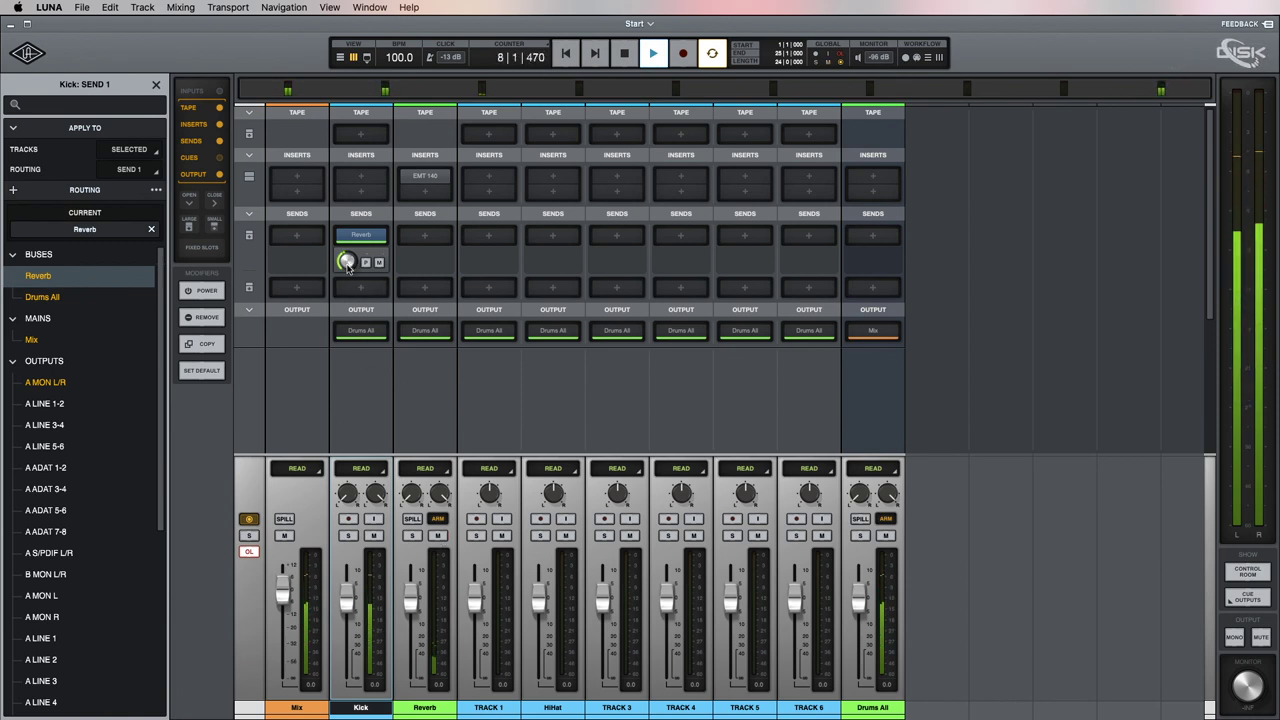
key(space)
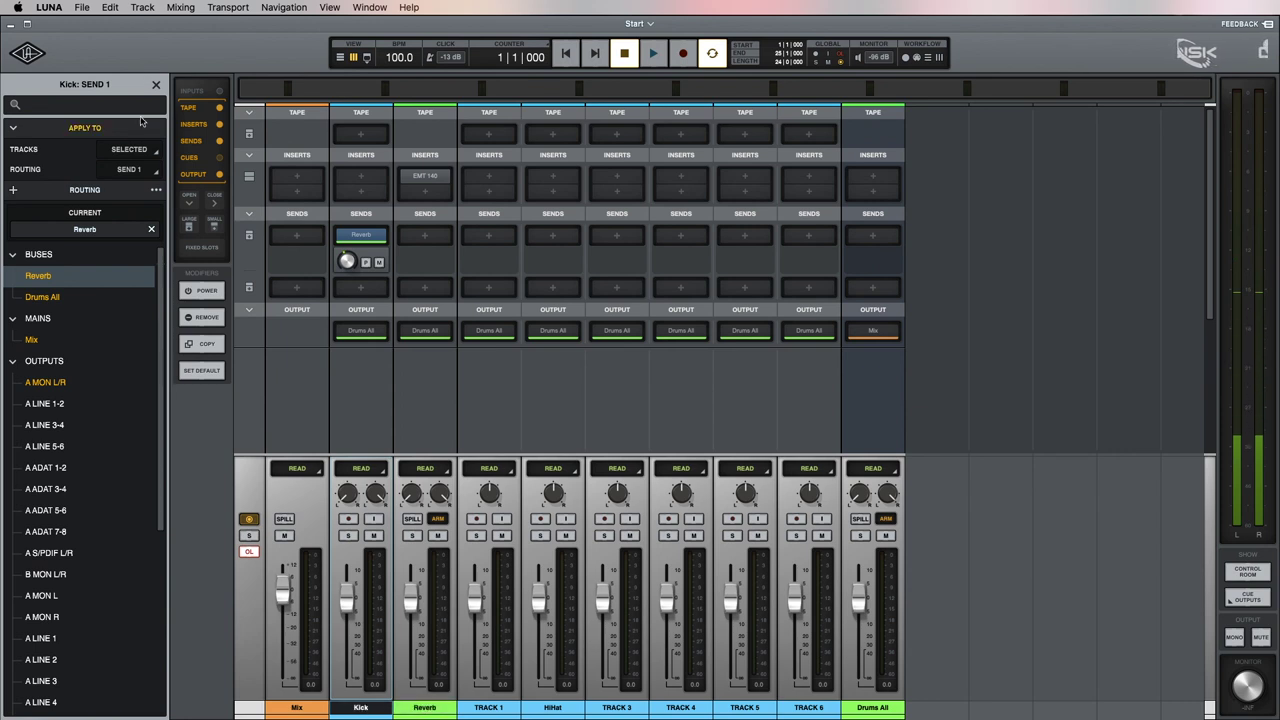
- Create one stereo bus named Comp with the console set to None
click(155, 85)
click(12, 110)
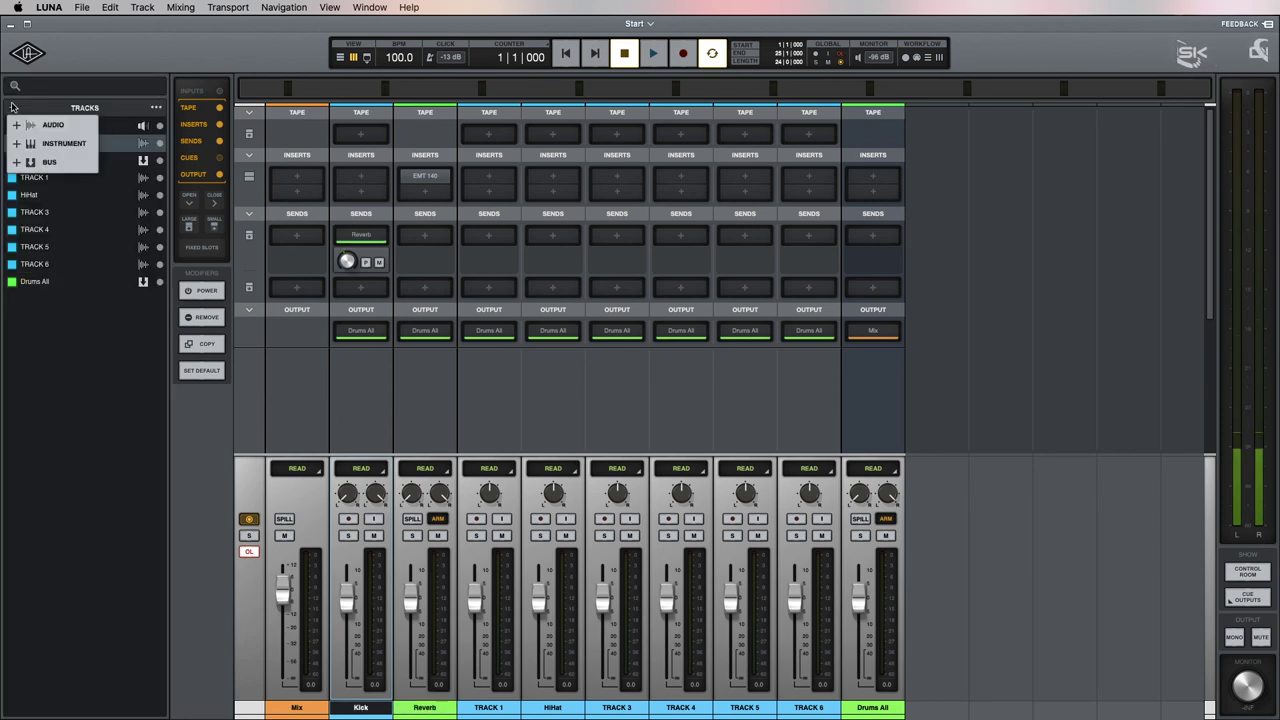
click(52, 163)
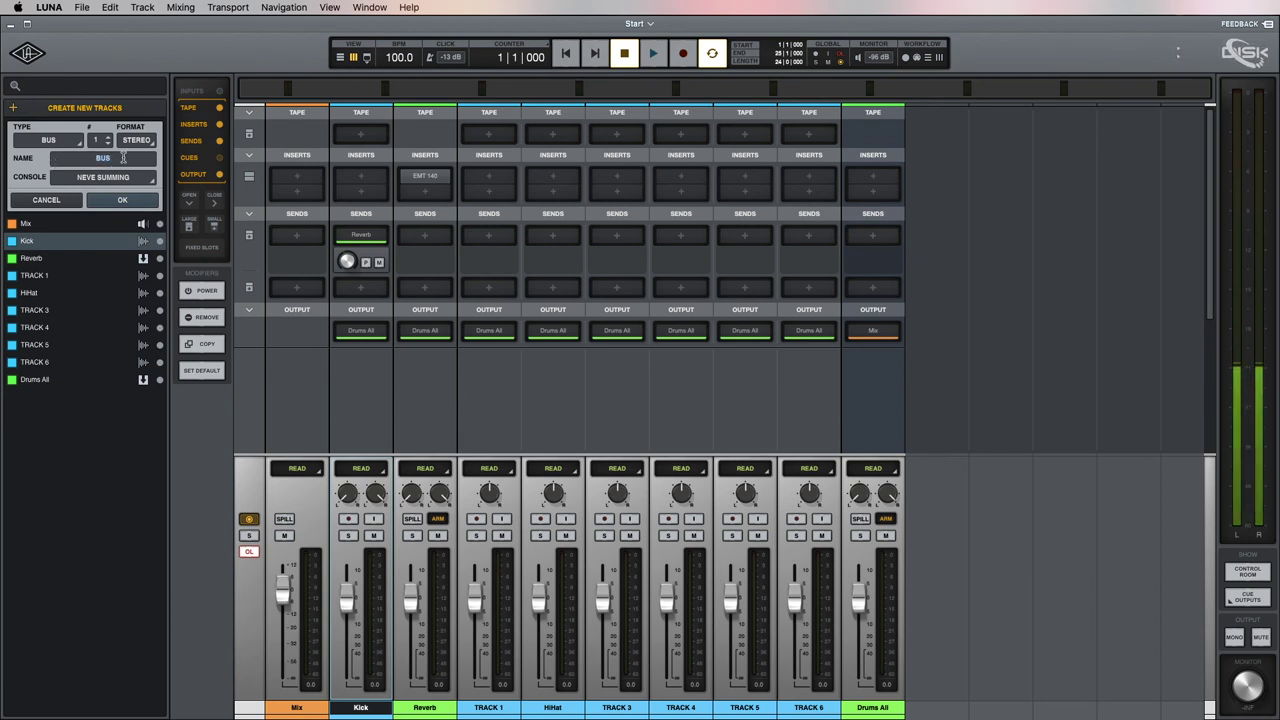
text(Co)
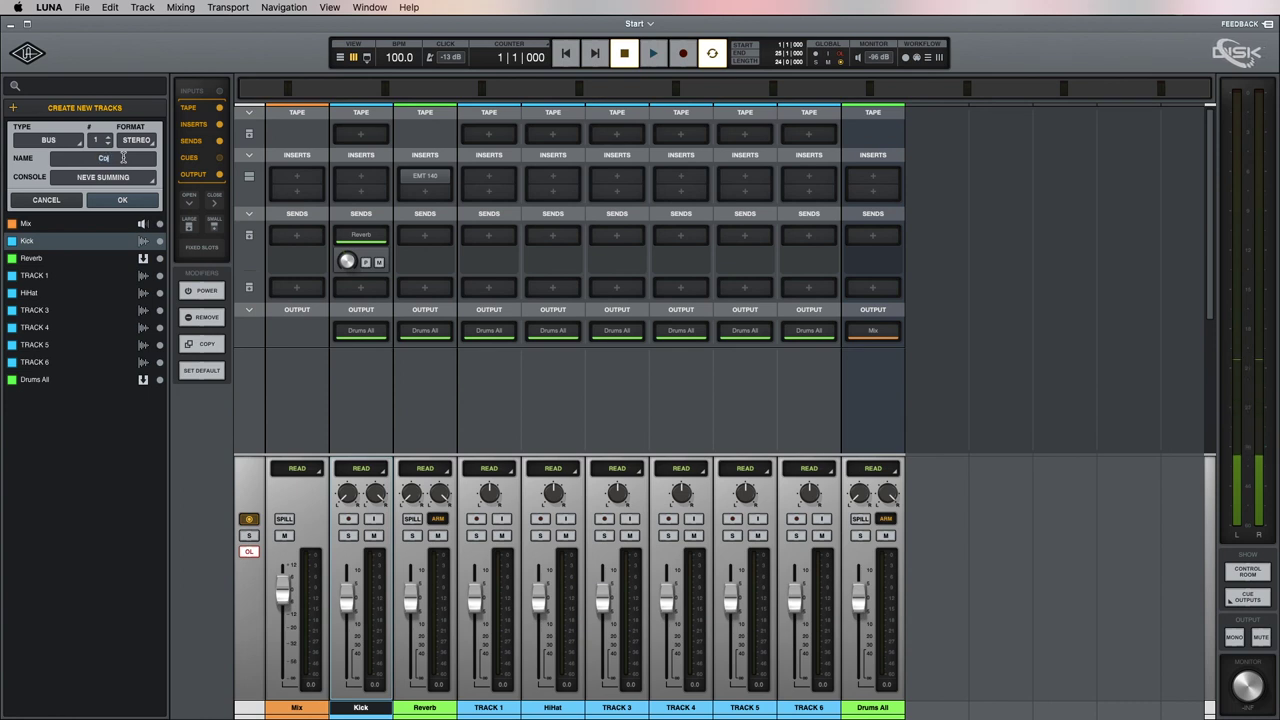
text(m)
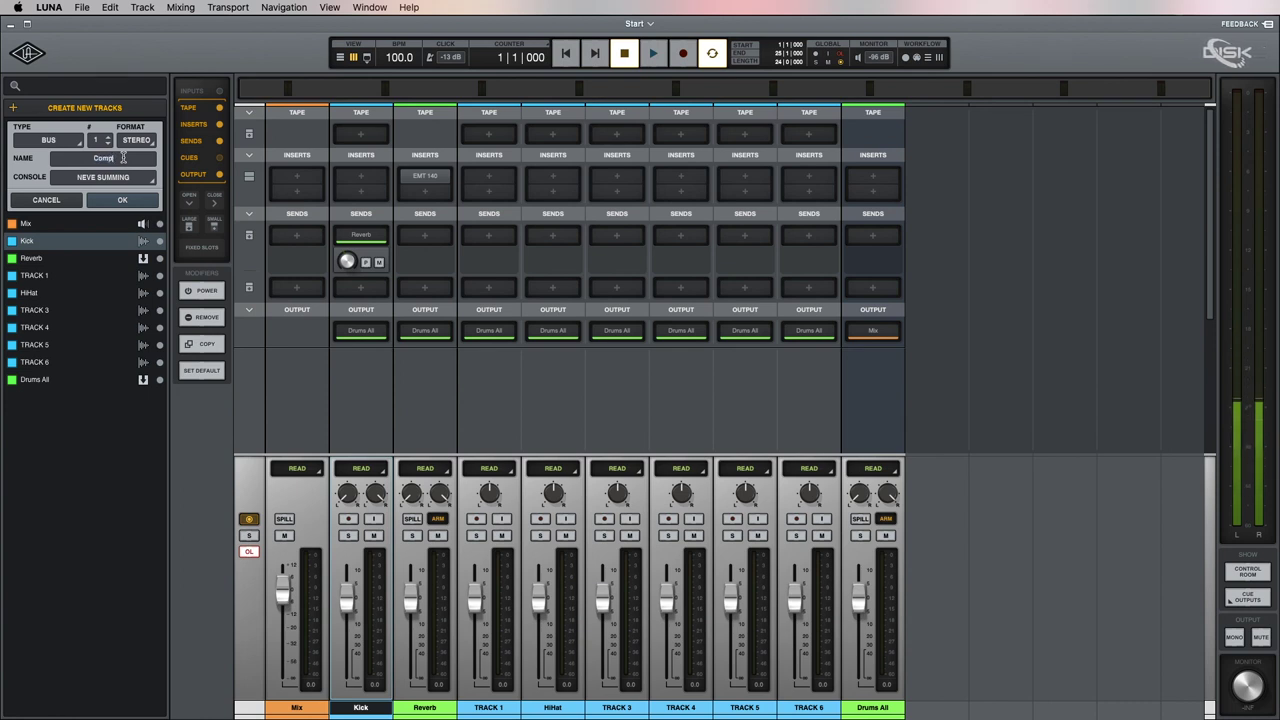
text(p)
click(110, 179)
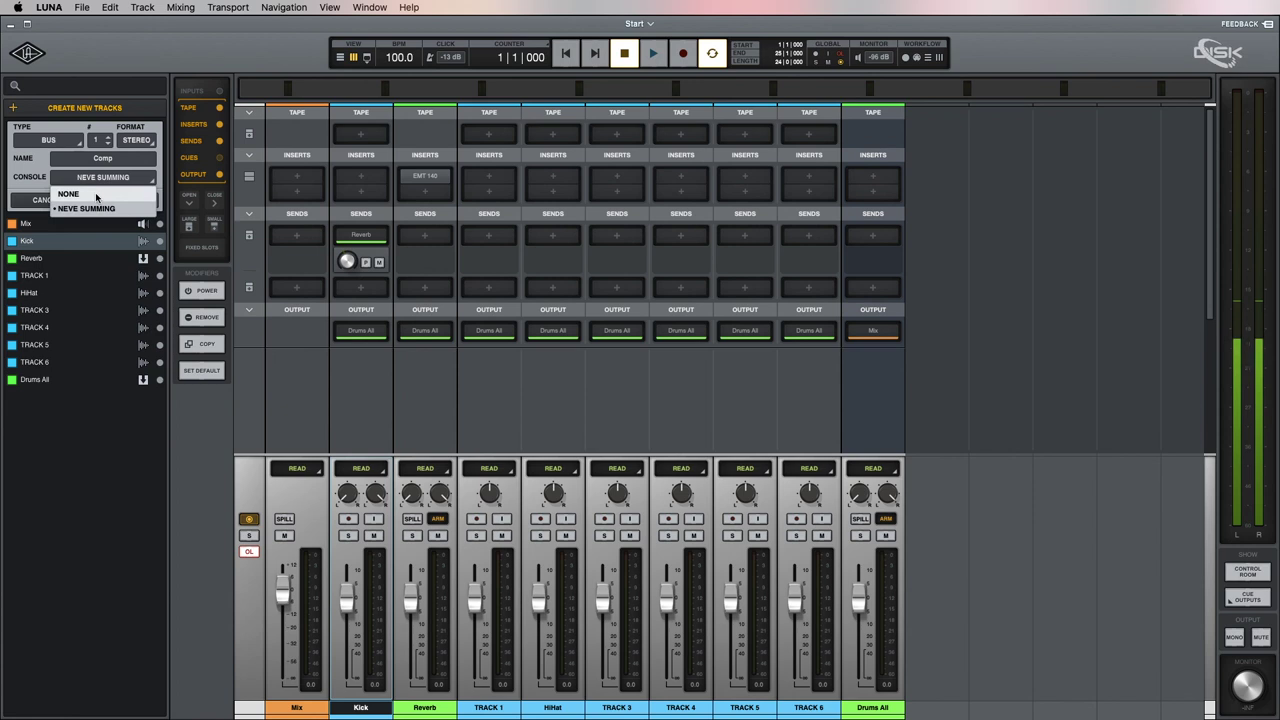
click(95, 193)
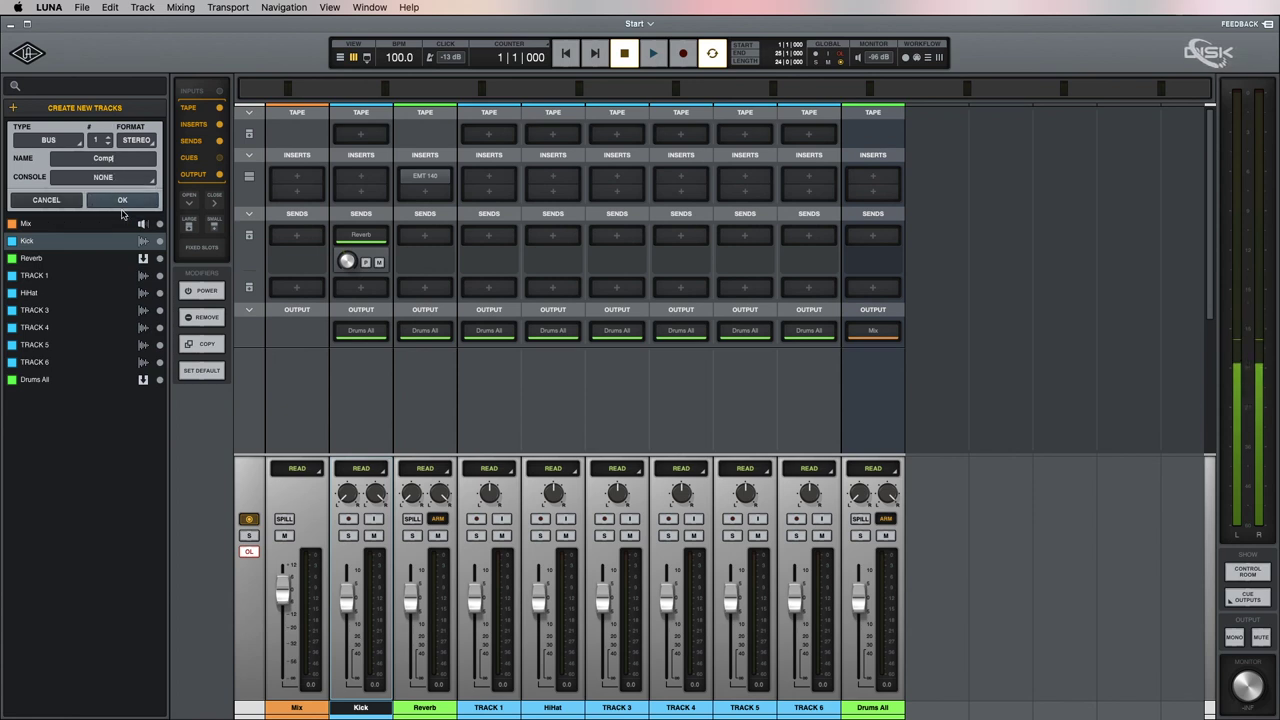
click(122, 201)
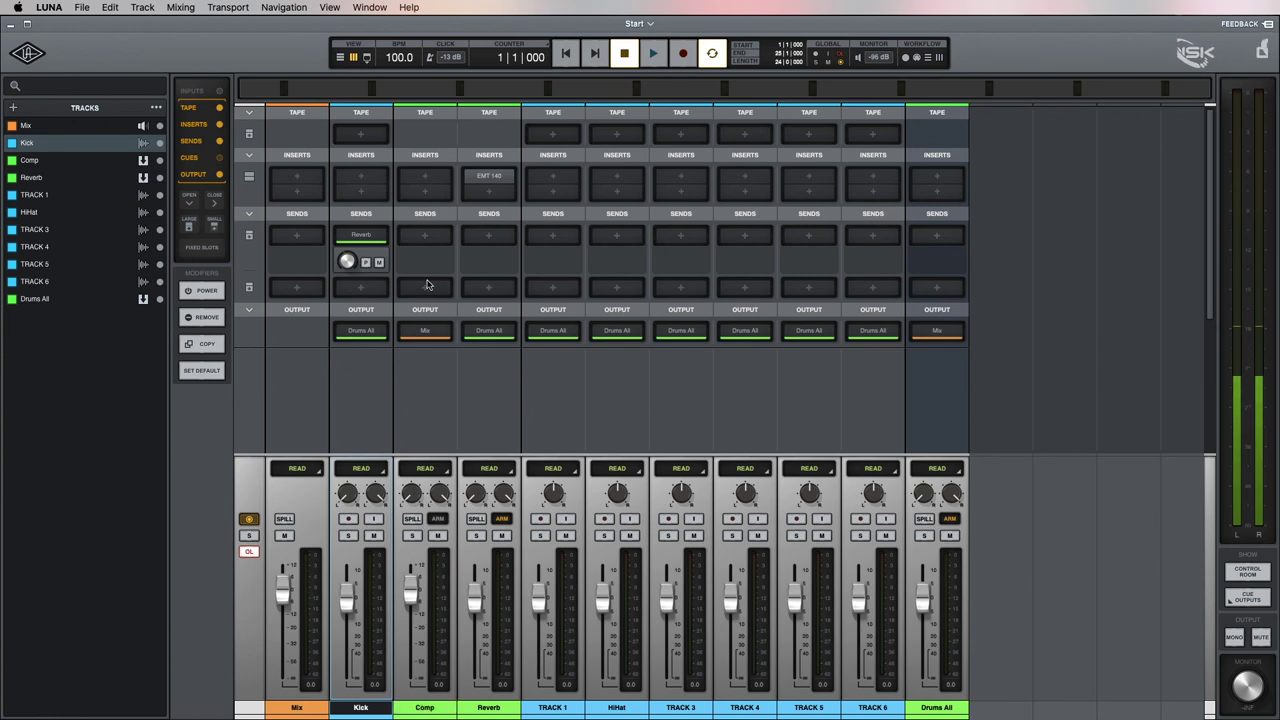
- Load the Summit Audio TLA-100A in the Comp bus's first insert and set its release to Fast
click(425, 180)
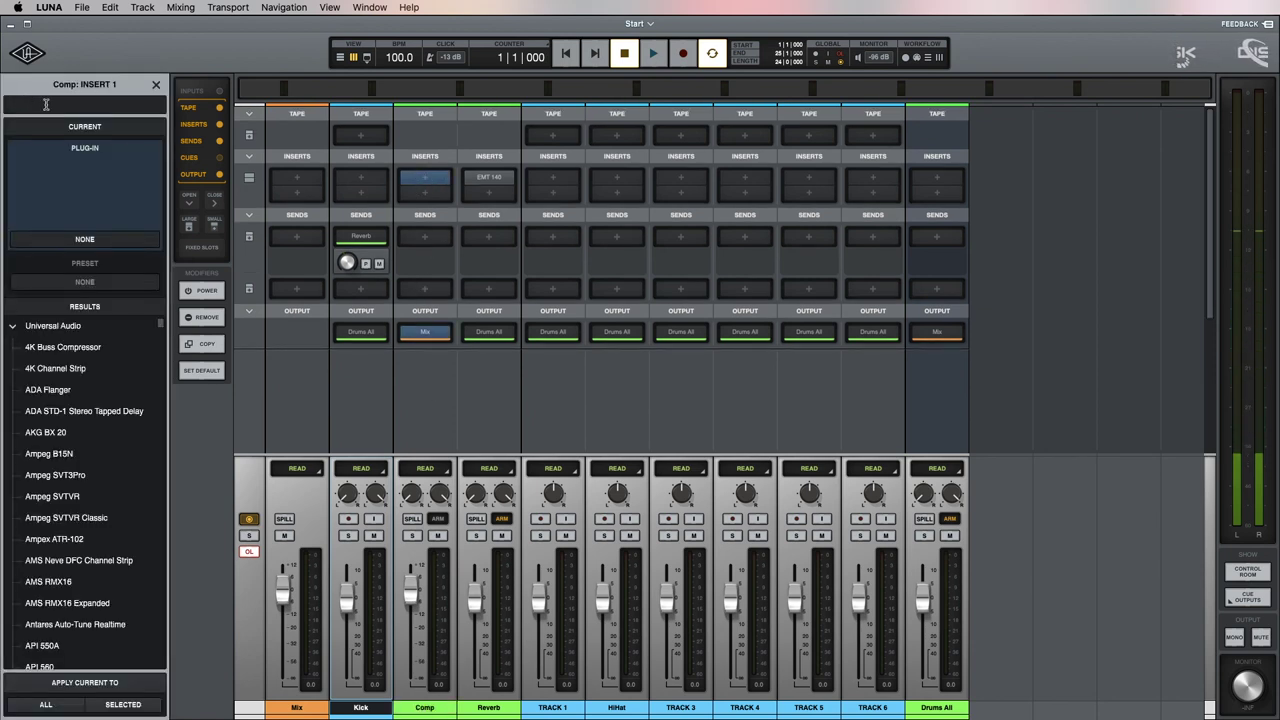
text(summ)
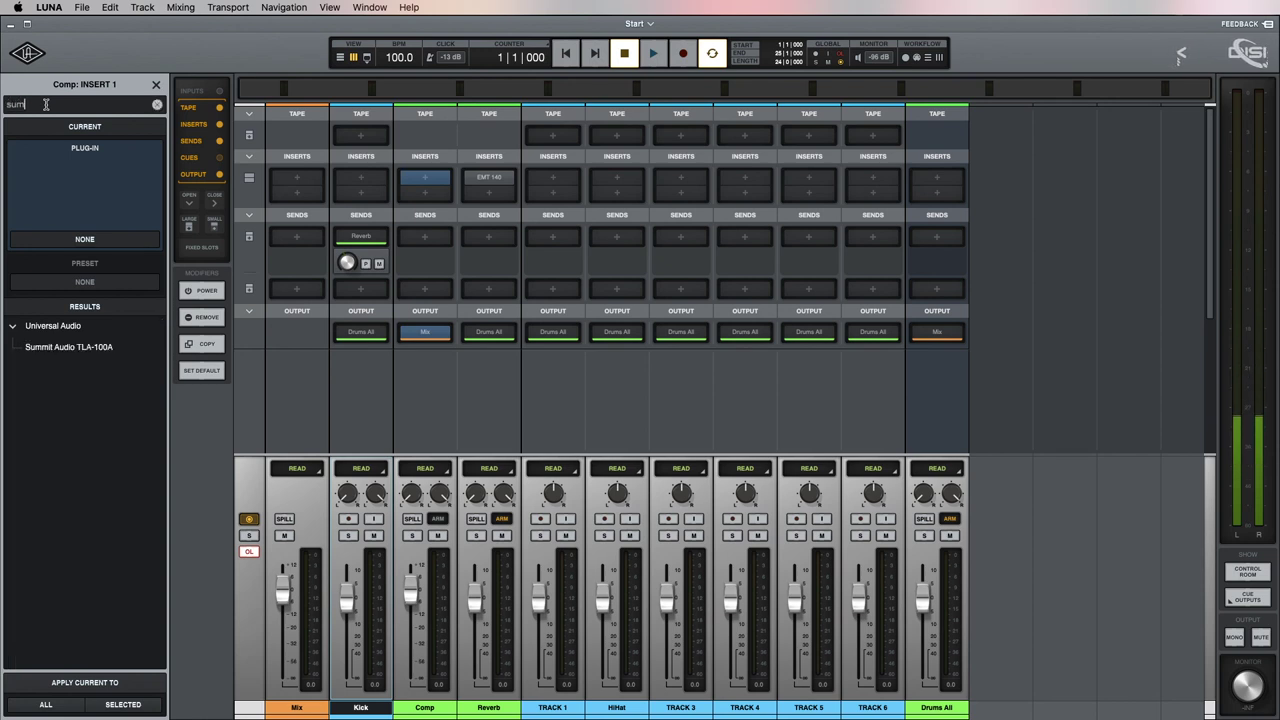
double_click(78, 348)
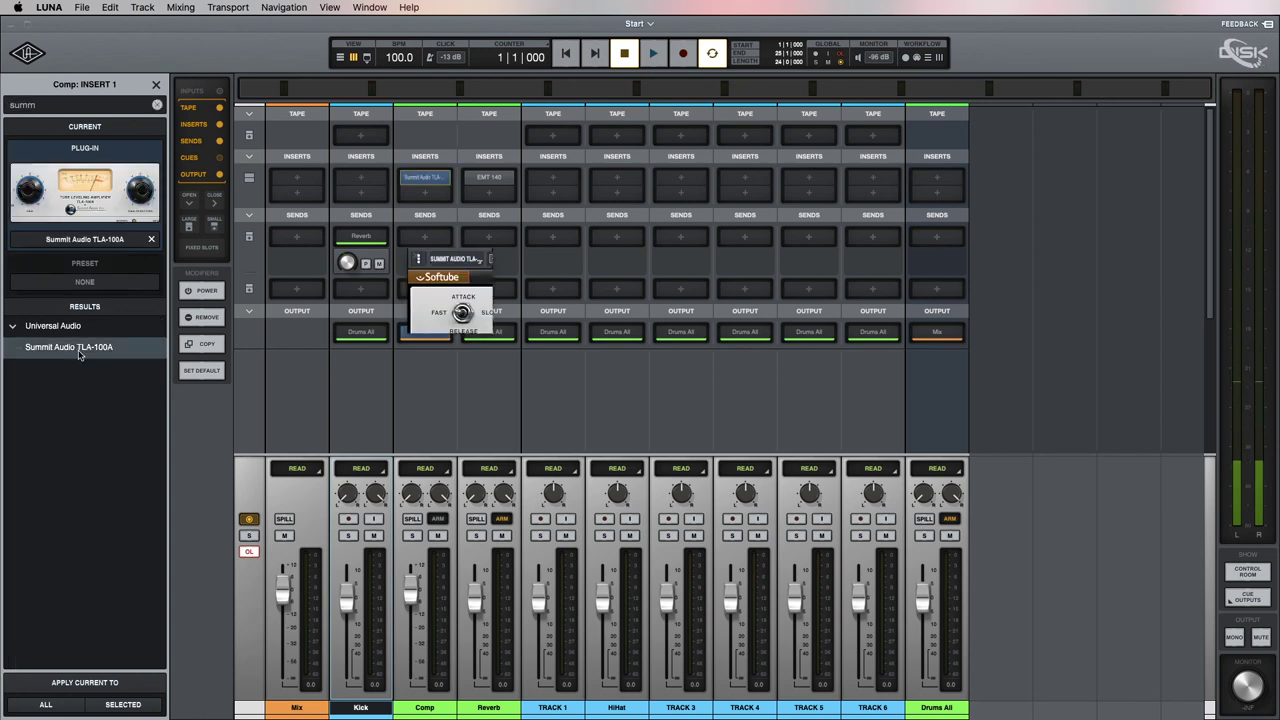
drag(624, 271, 844, 253)
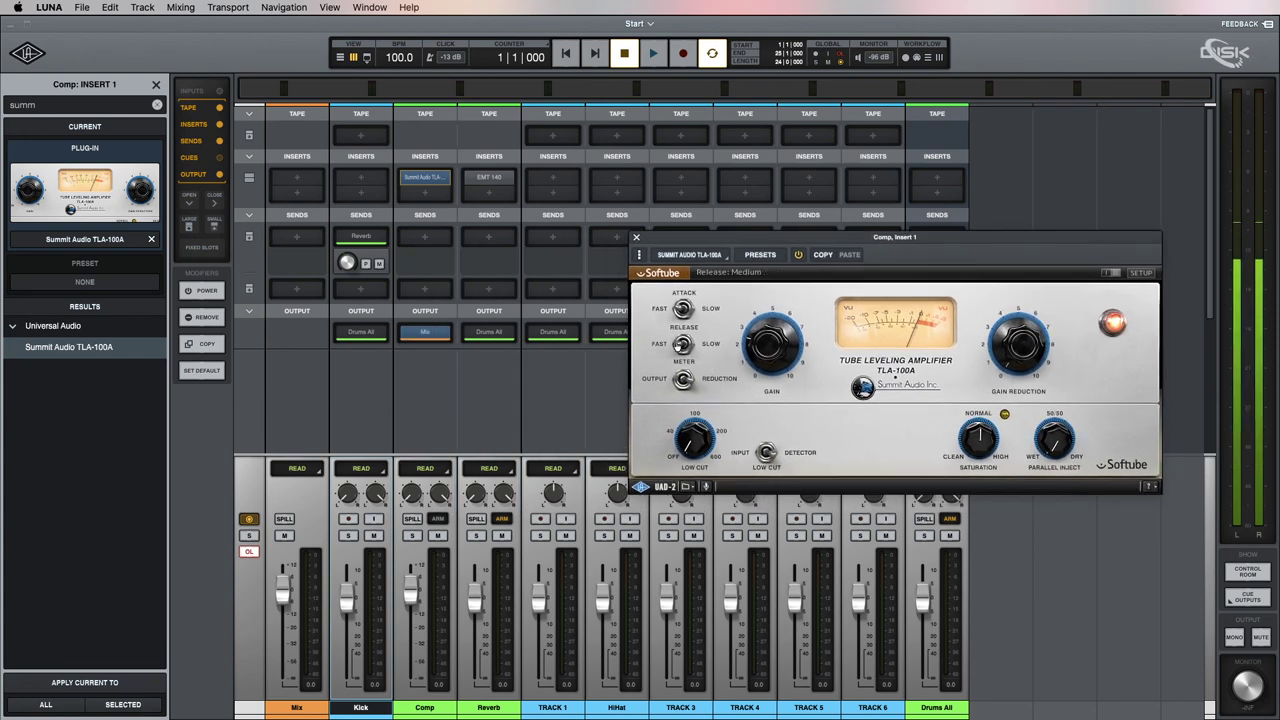
click(743, 307)
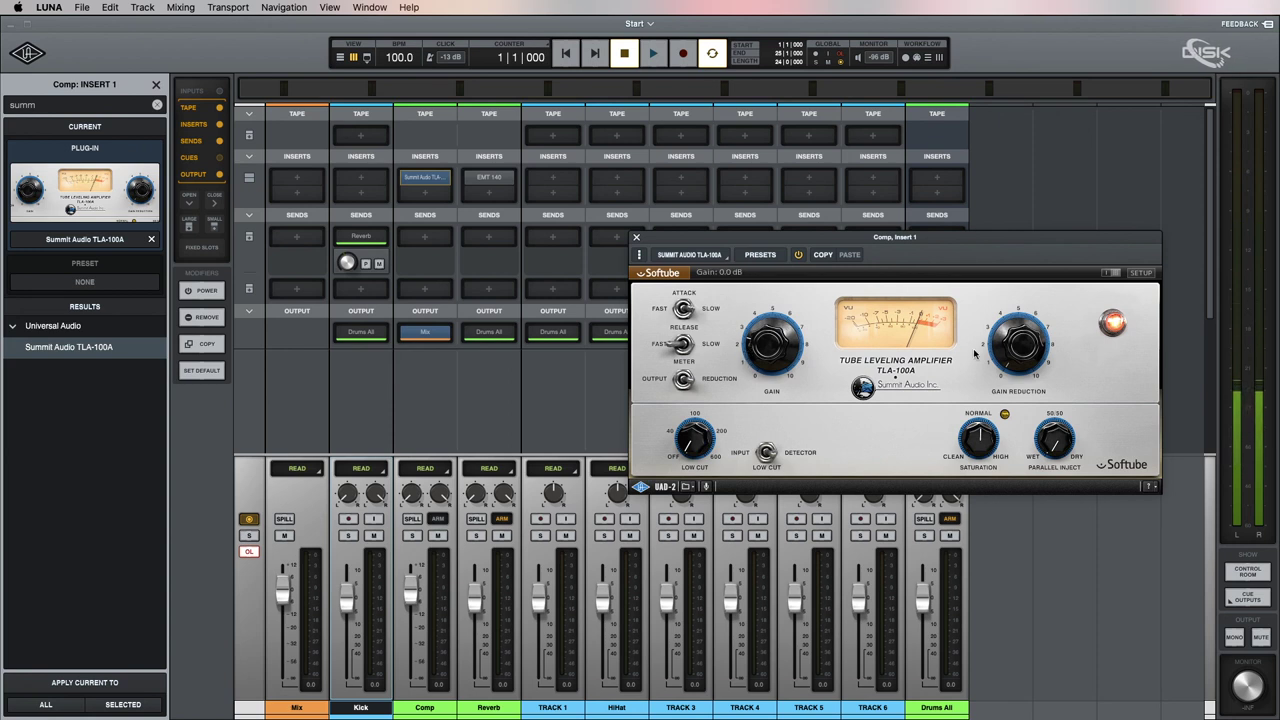
mouse_move(1016, 314)
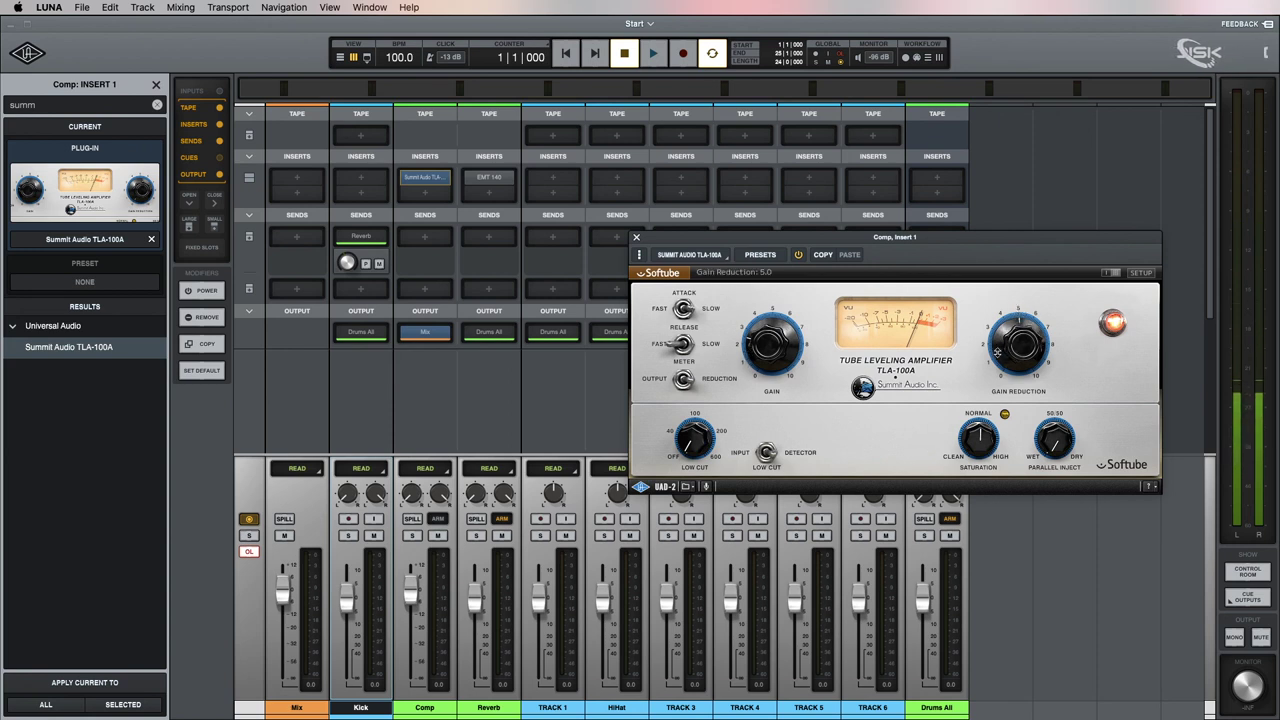
drag(1004, 327, 1004, 328)
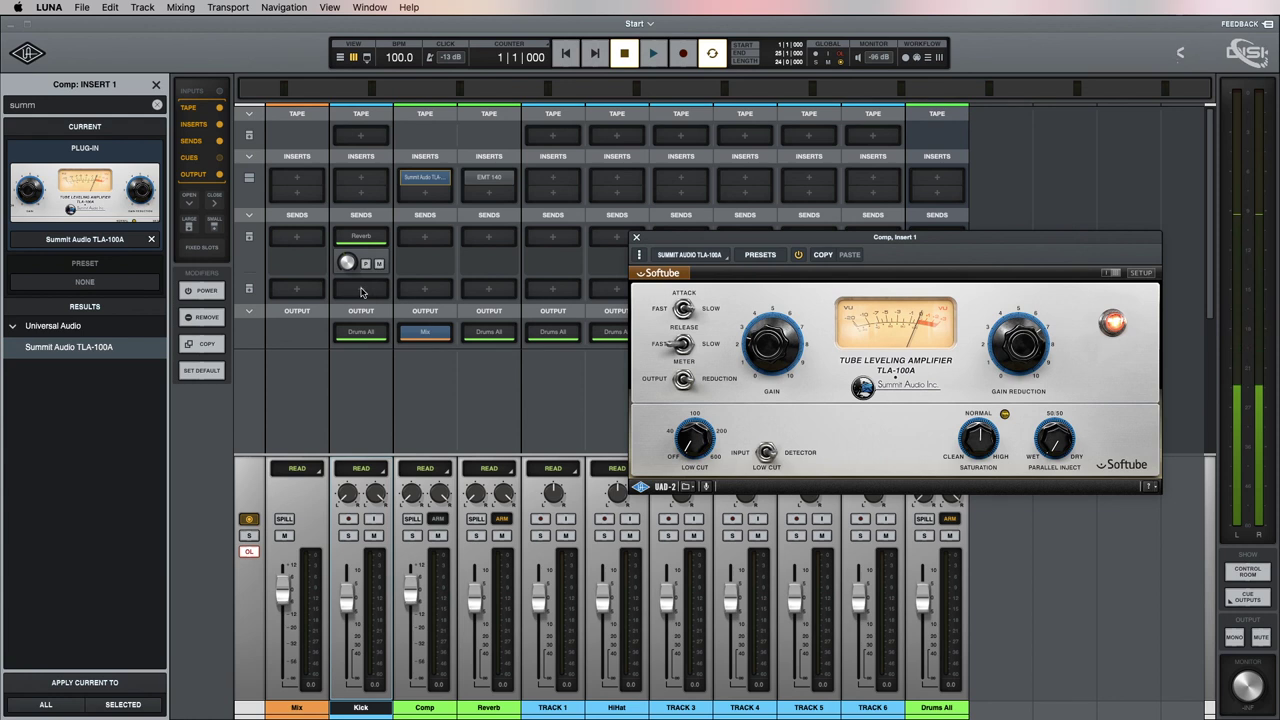
- Assign the Kick track's second send to the Comp bus and pull the Comp fader all the way down
click(361, 290)
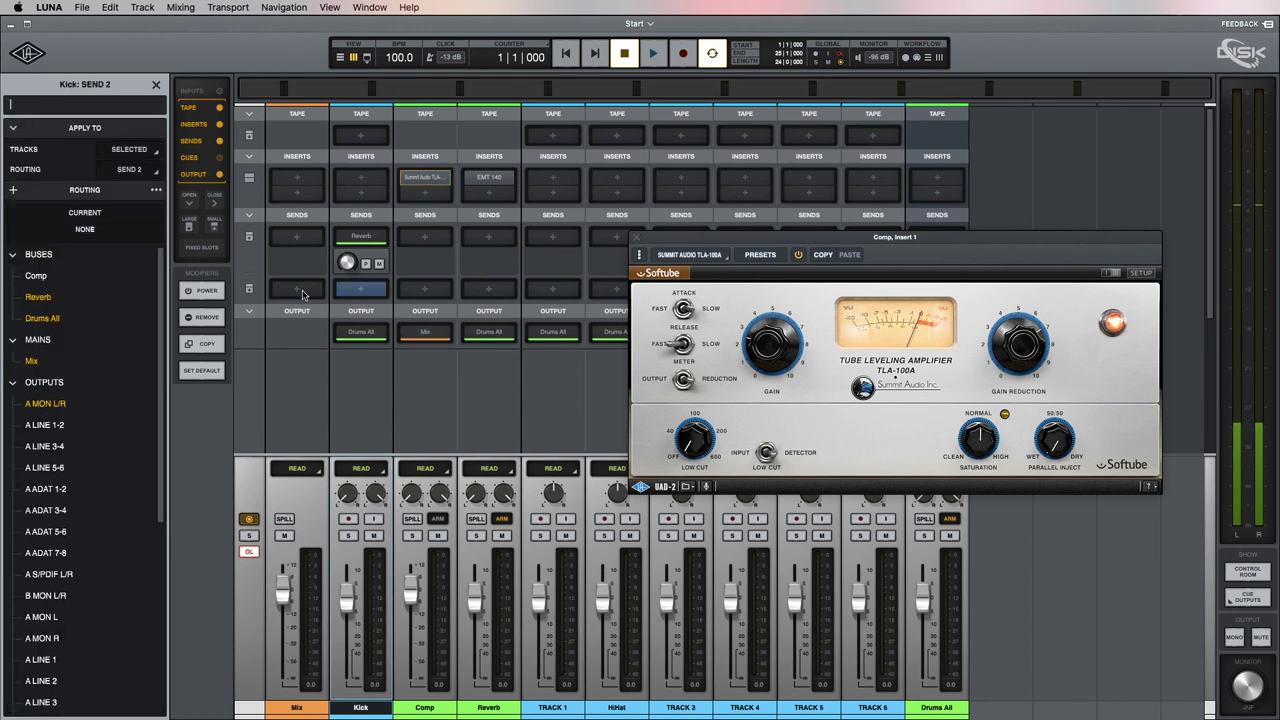
click(45, 278)
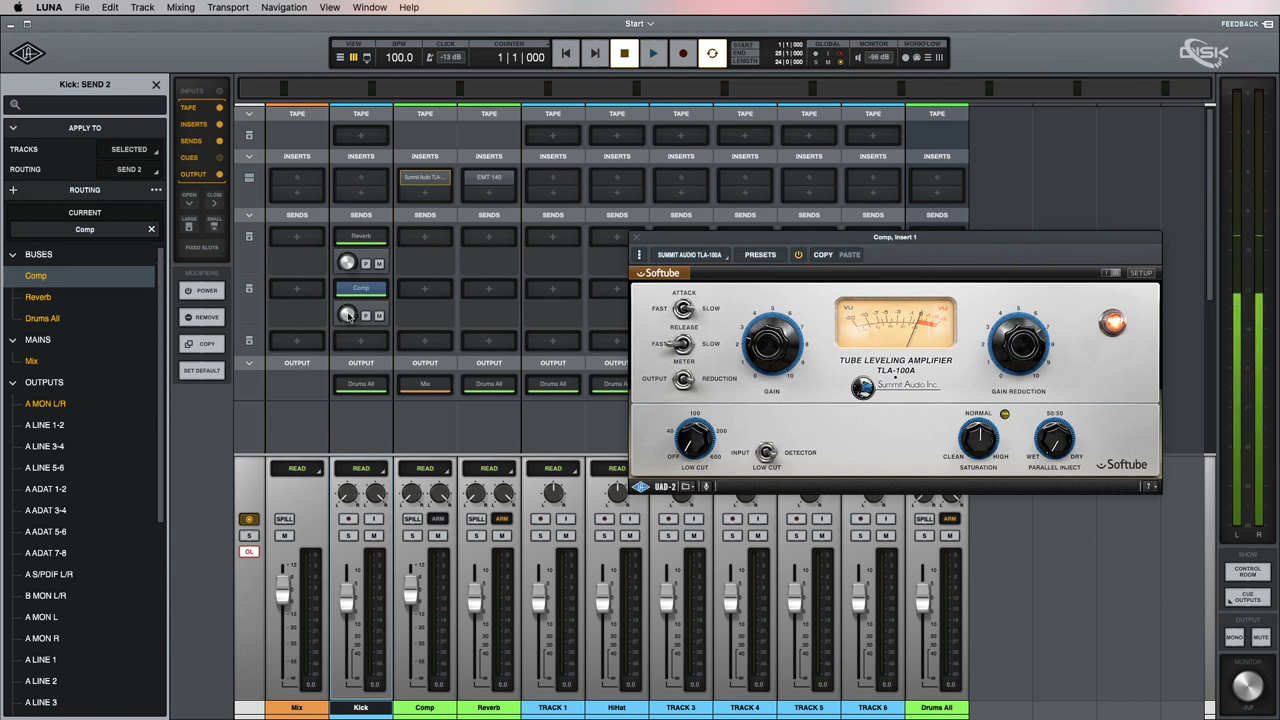
mouse_move(347, 315)
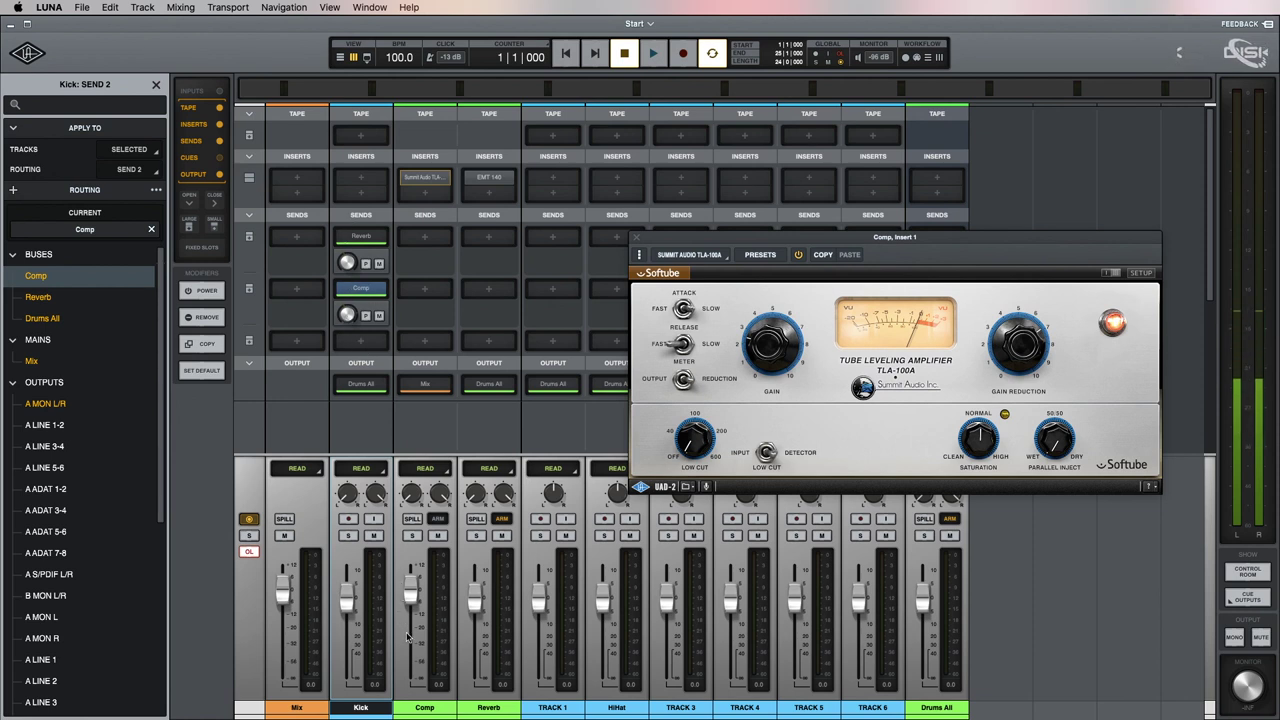
drag(407, 637, 411, 710)
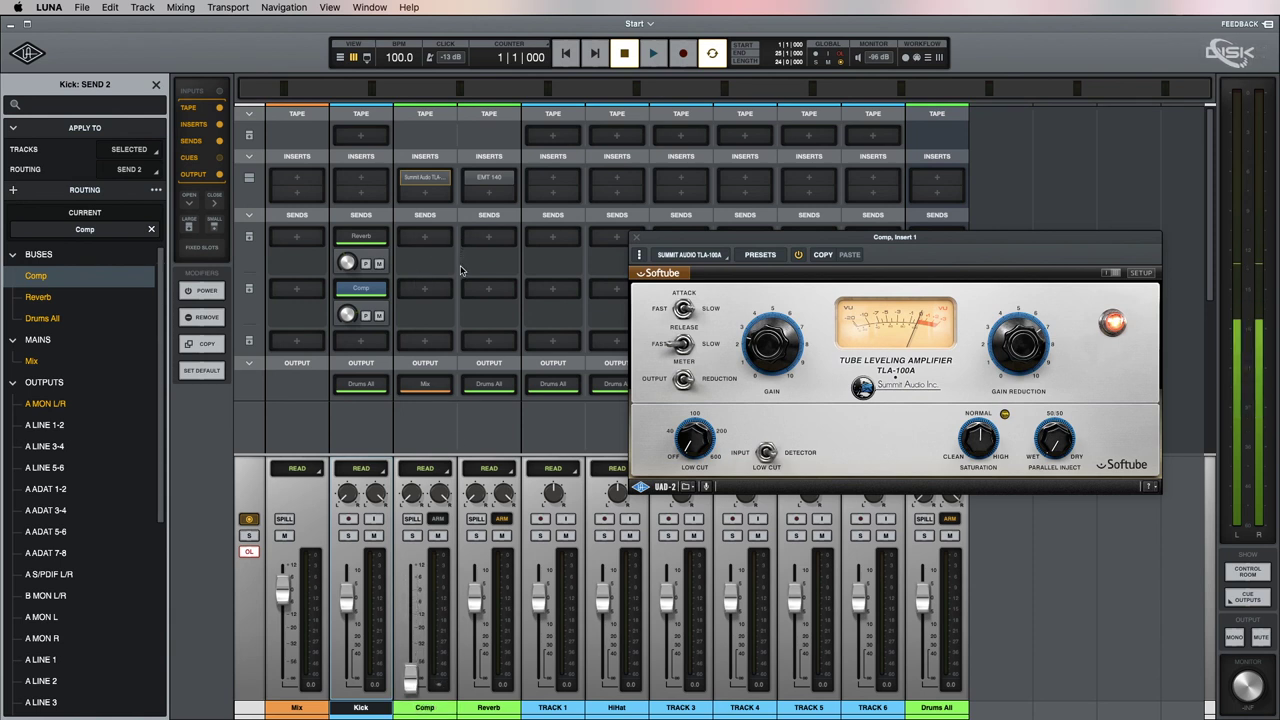
- During playback, raise the Comp fader to about -4.7 dB and set its Accelerated Realtime Monitoring to AUX 1
key(space)
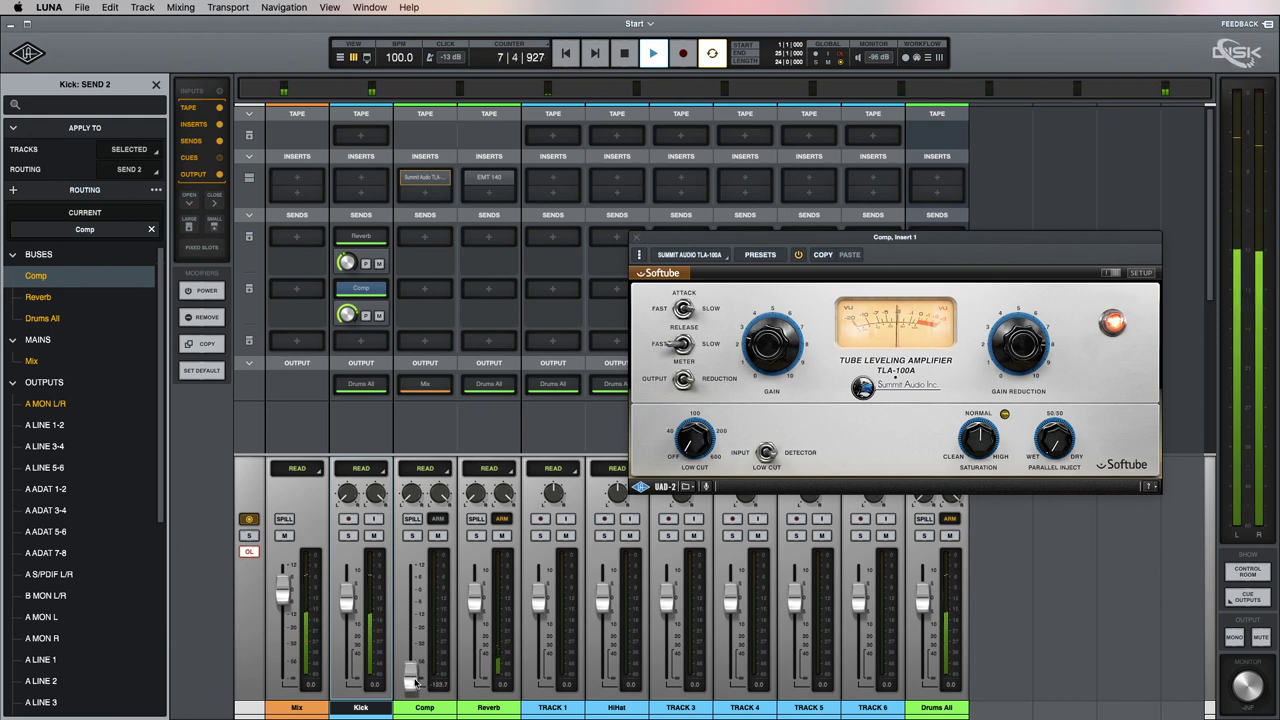
drag(415, 681, 419, 605)
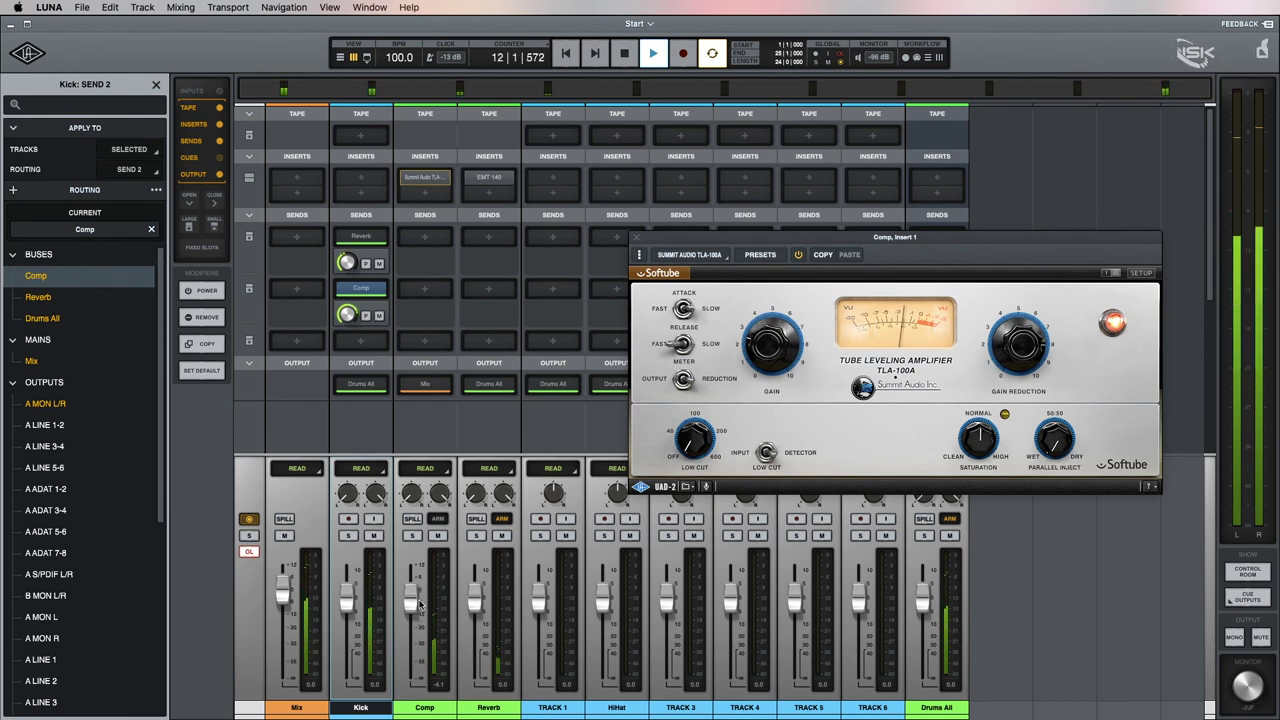
right_click(439, 522)
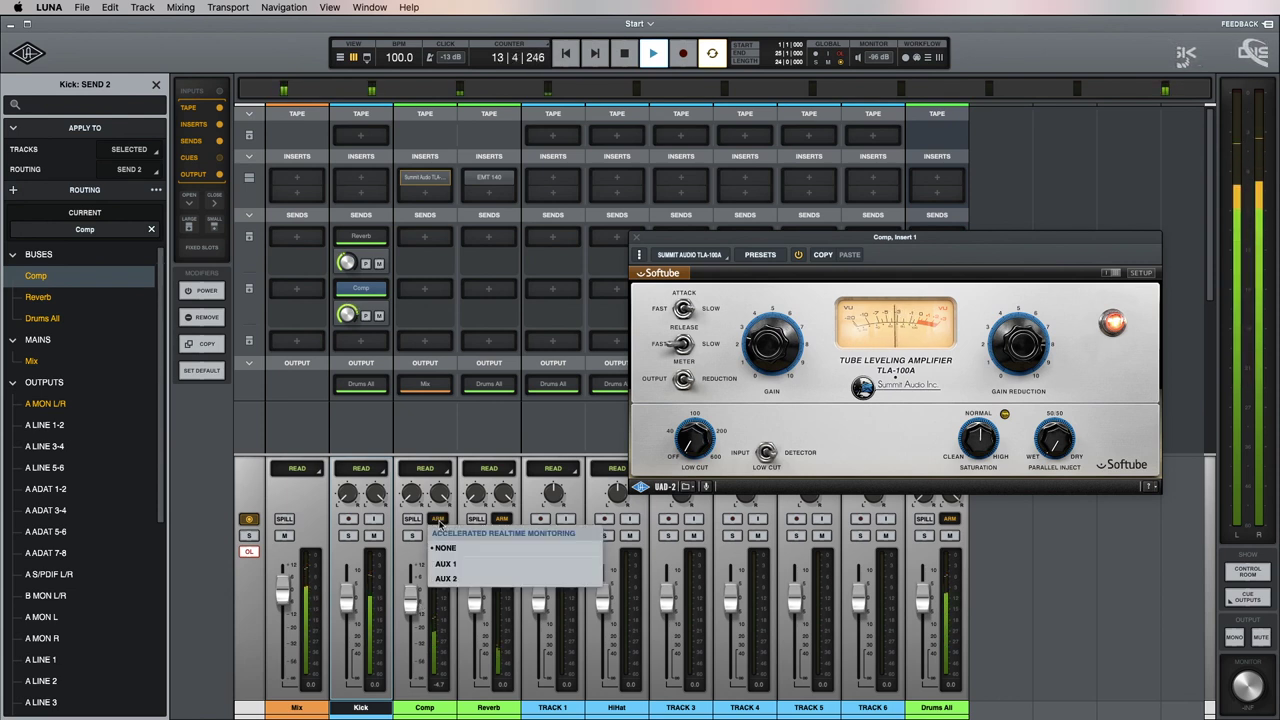
click(442, 565)
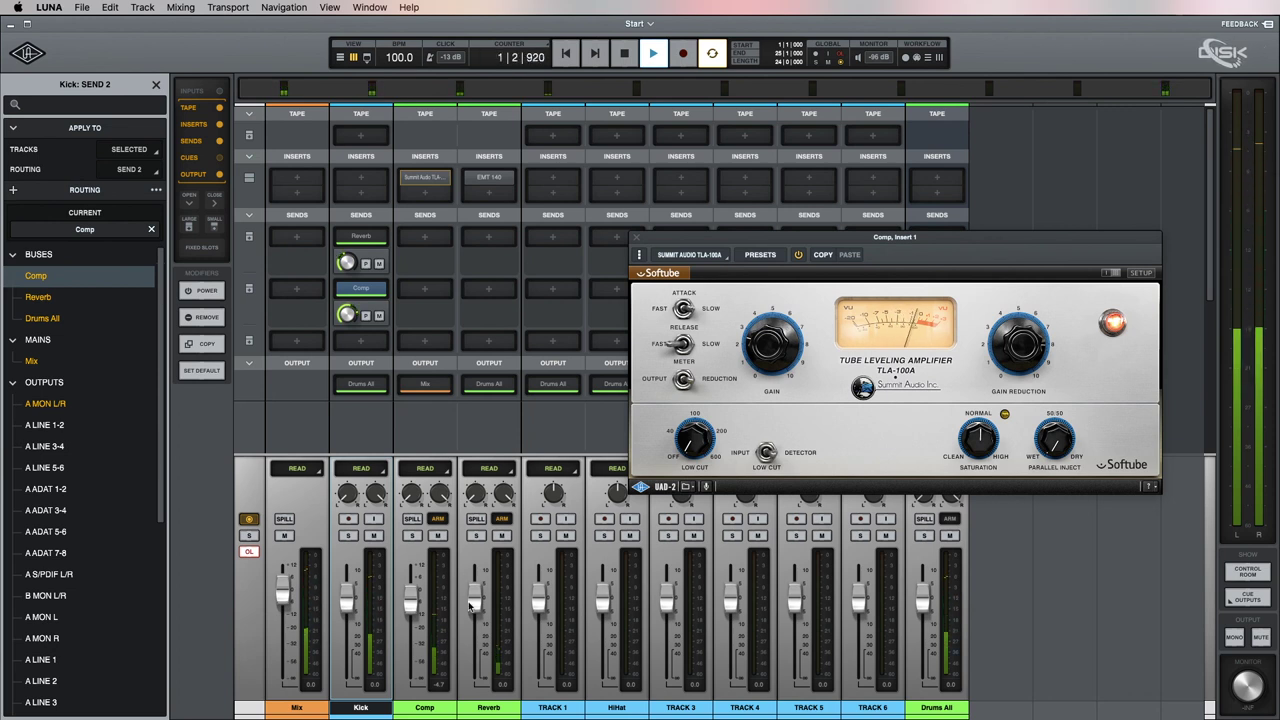
key(space)
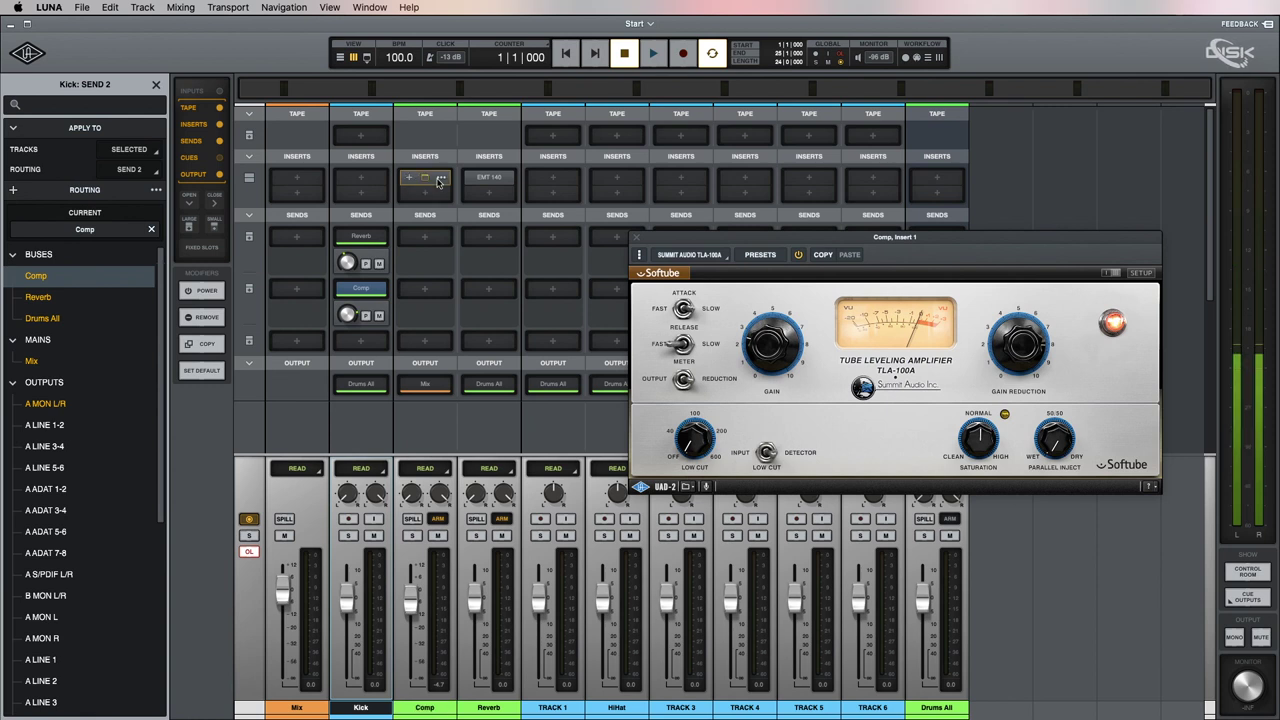
- Move the TLA-100A plug-in to the Kick's first insert and remove the Comp bus along with the Kick send feeding it
drag(428, 180, 360, 178)
click(423, 708)
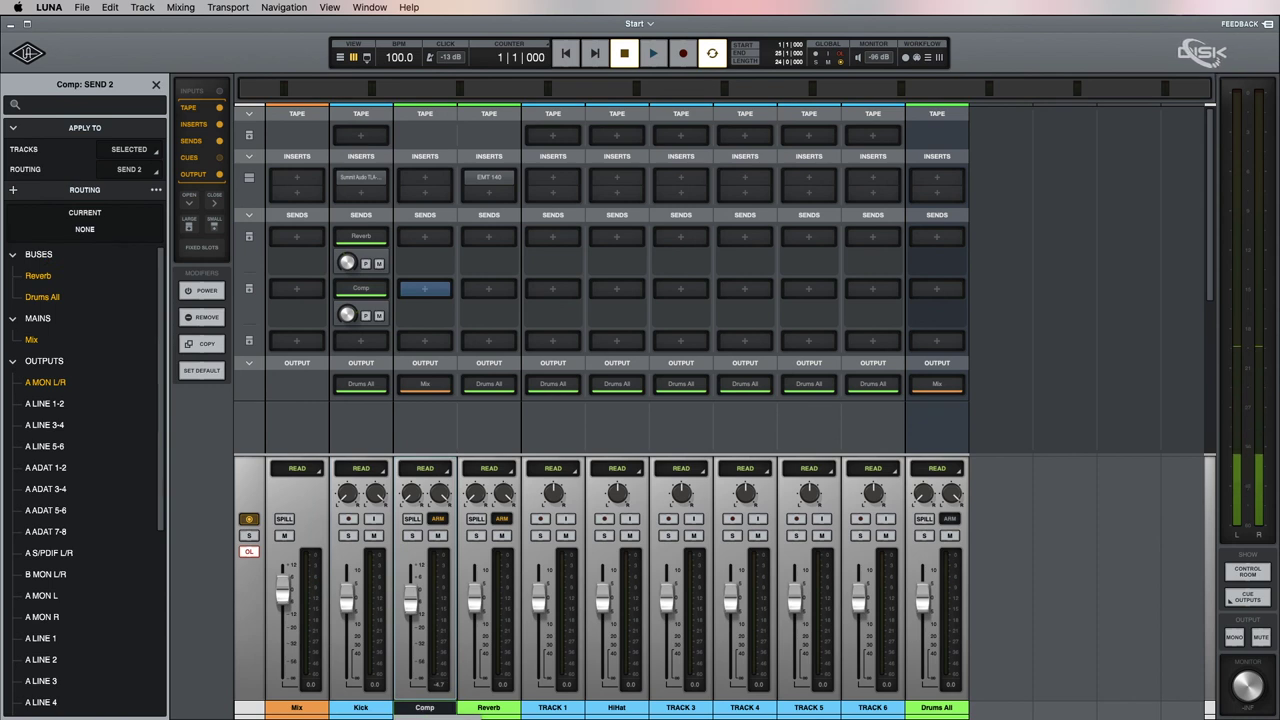
key(super+BackSpace)
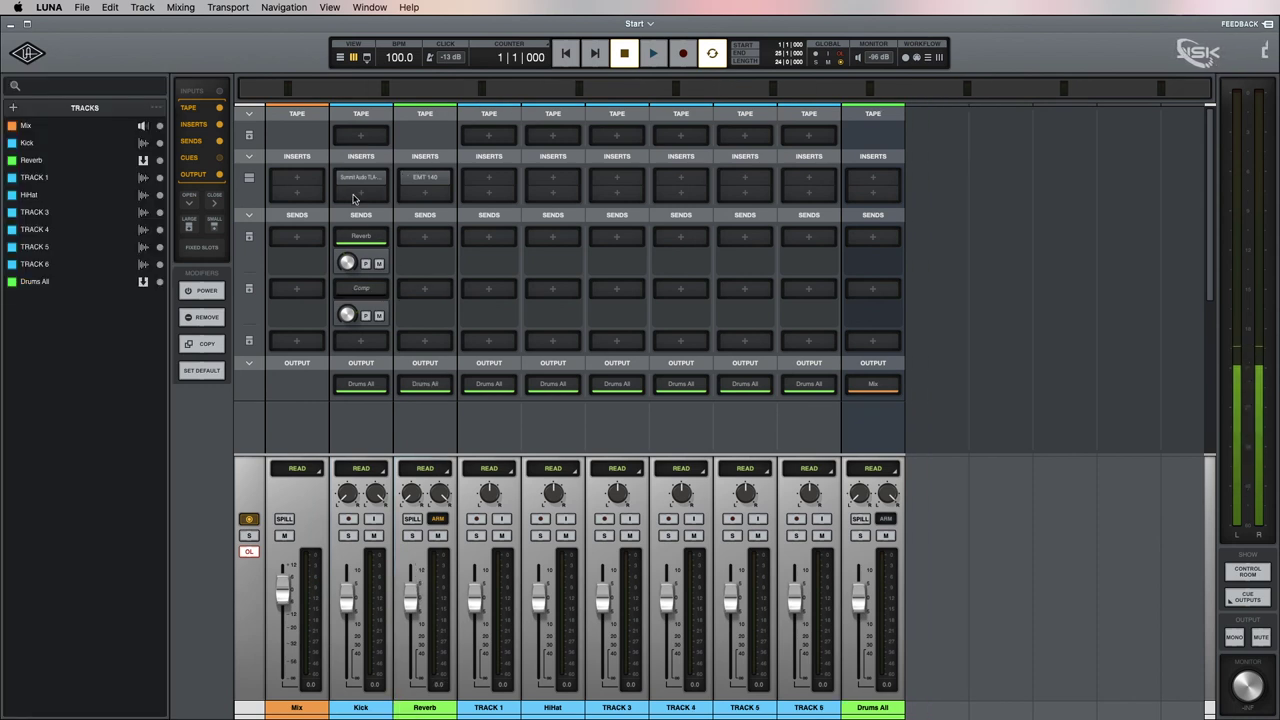
click(361, 290)
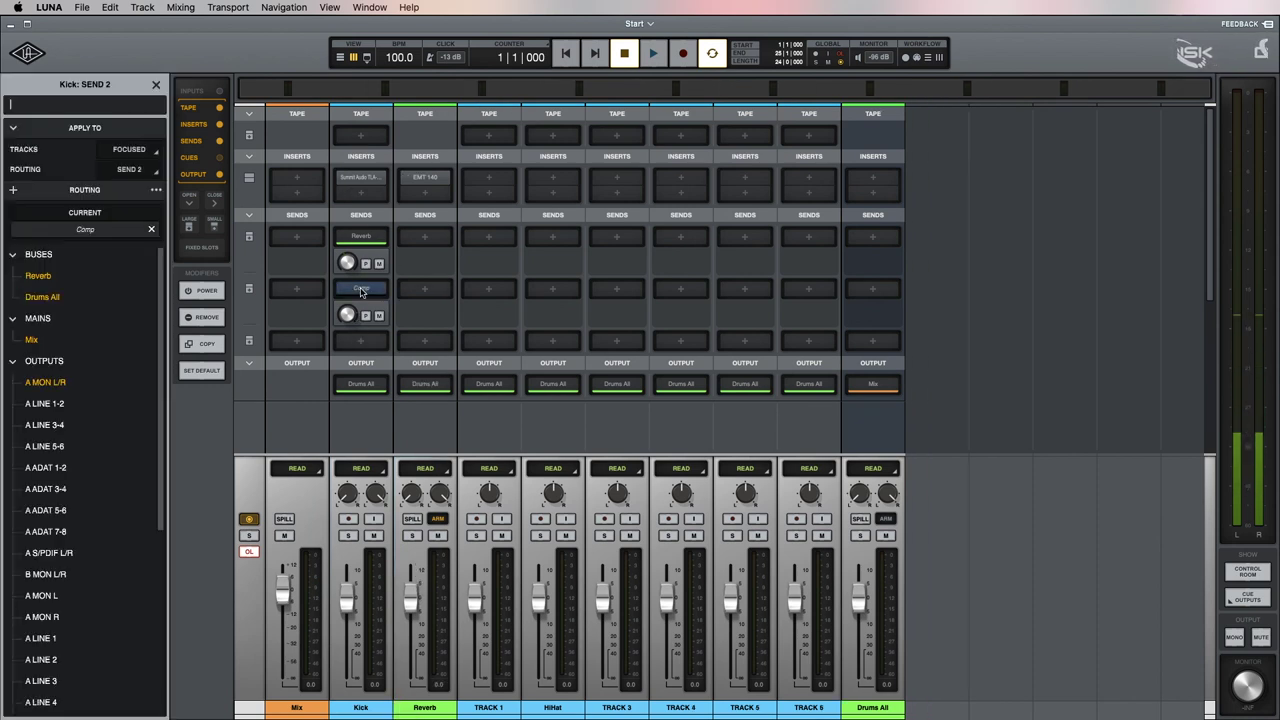
click(150, 230)
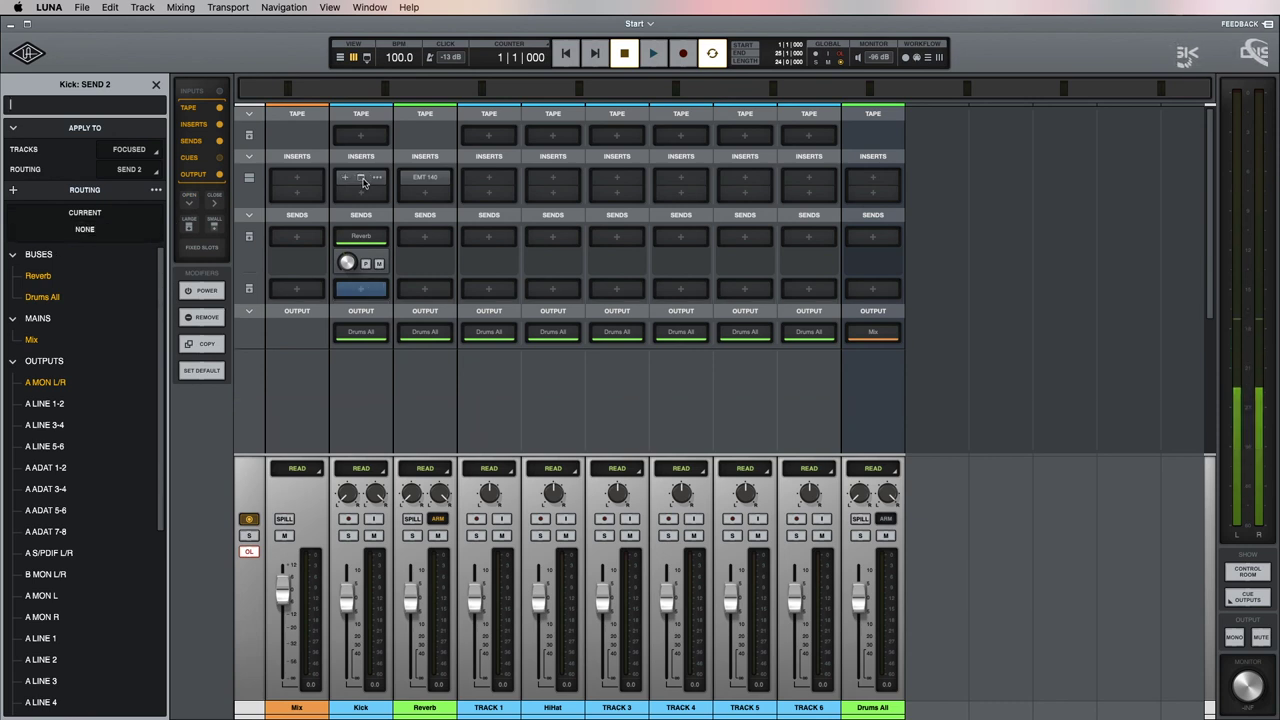
- Open the TLA-100A on the Kick's first insert and reduce its Parallel Inject from 100% to below 66% during playback
click(361, 181)
drag(848, 476, 850, 472)
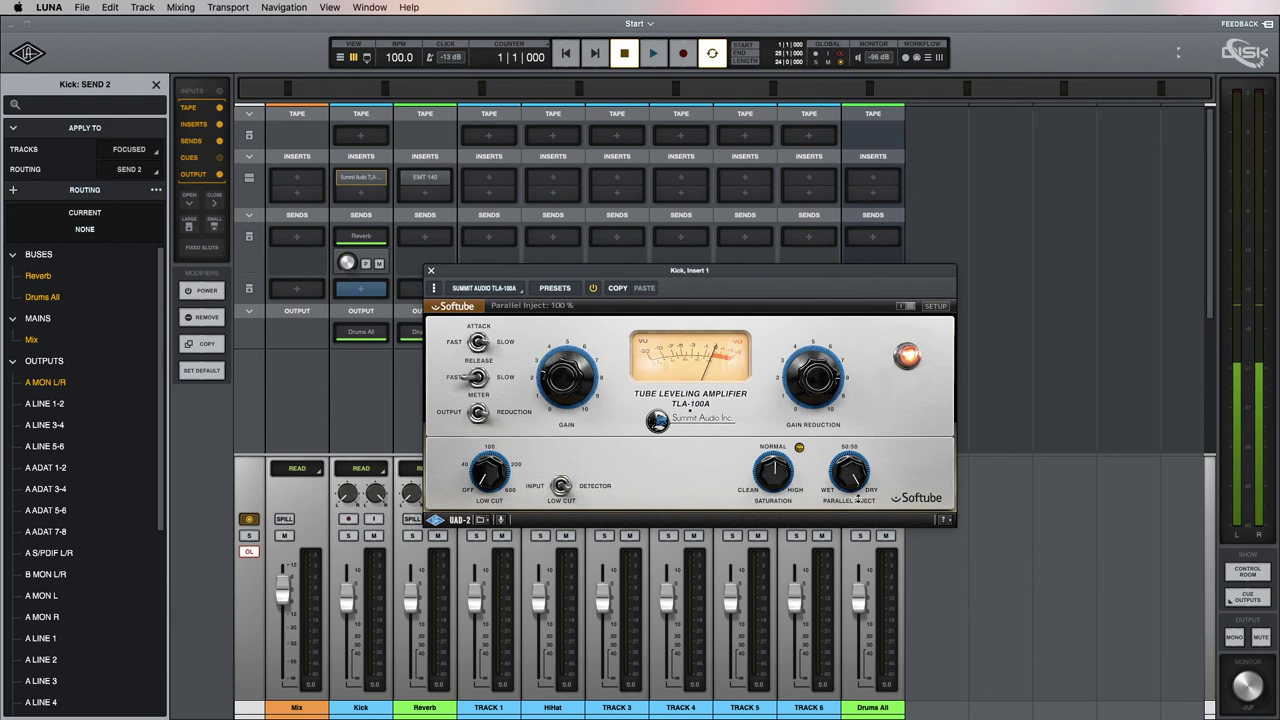
drag(833, 274, 1030, 152)
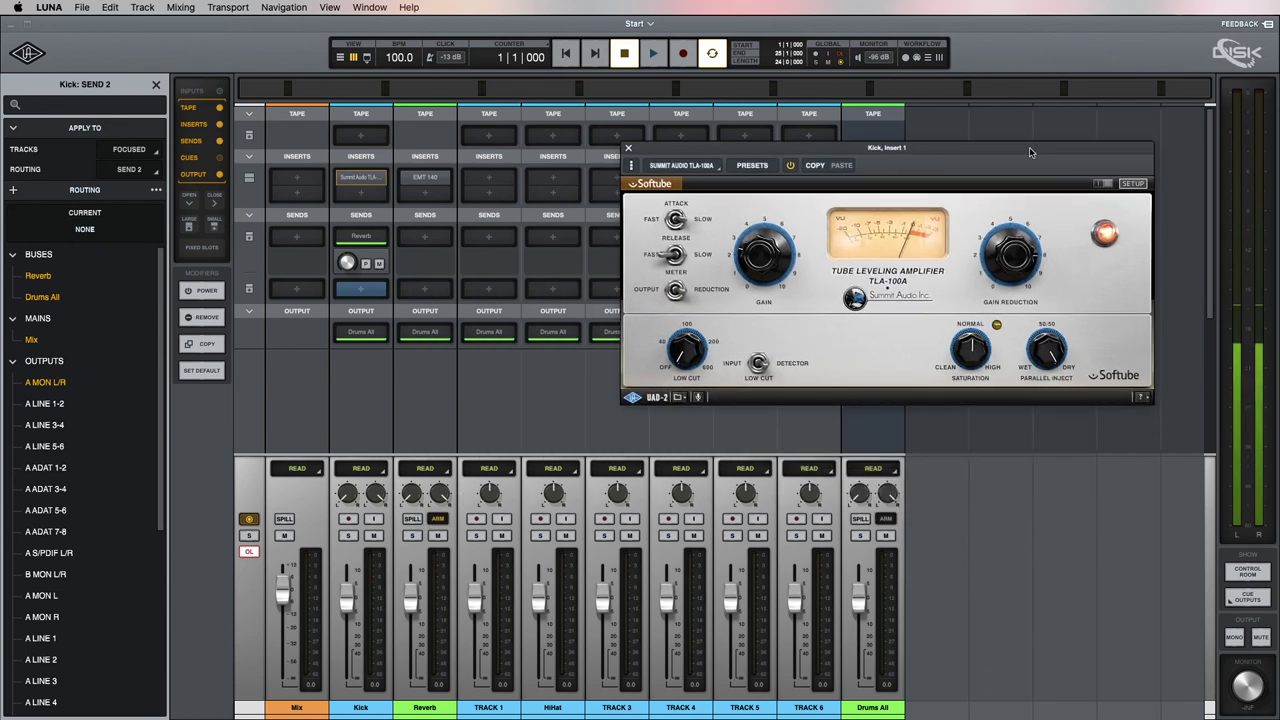
key(space)
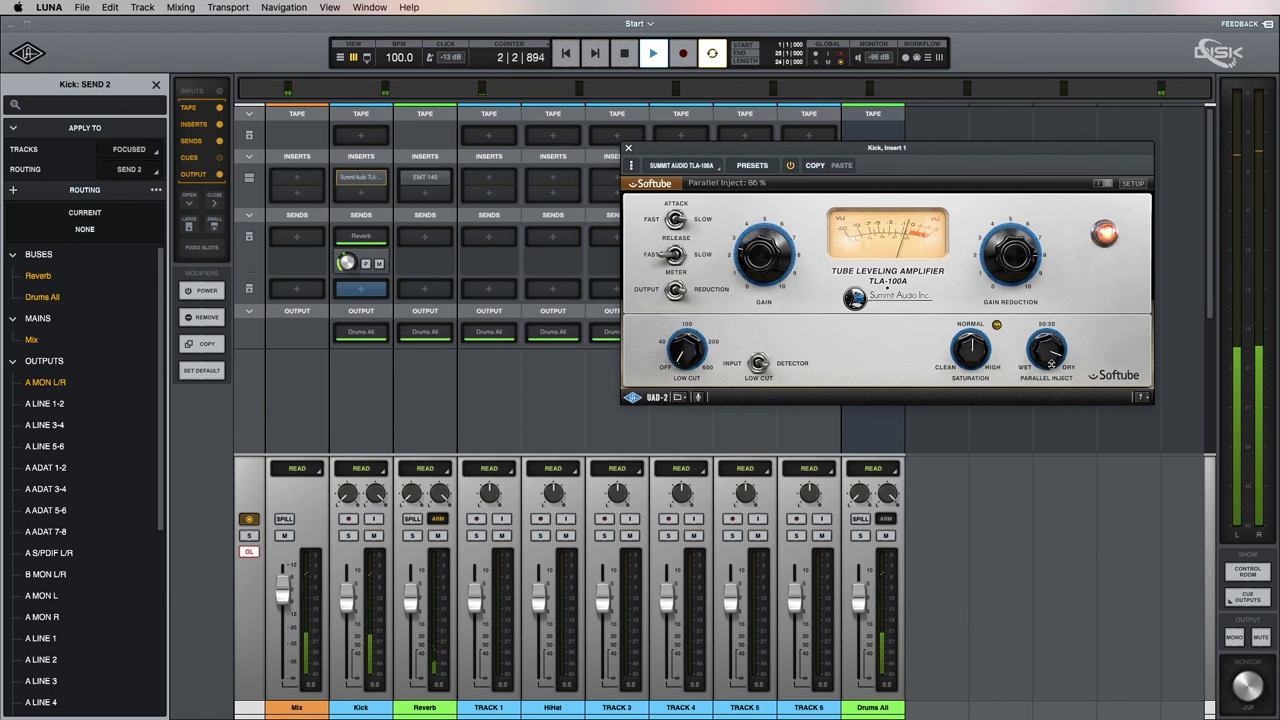
drag(1050, 362, 1051, 391)
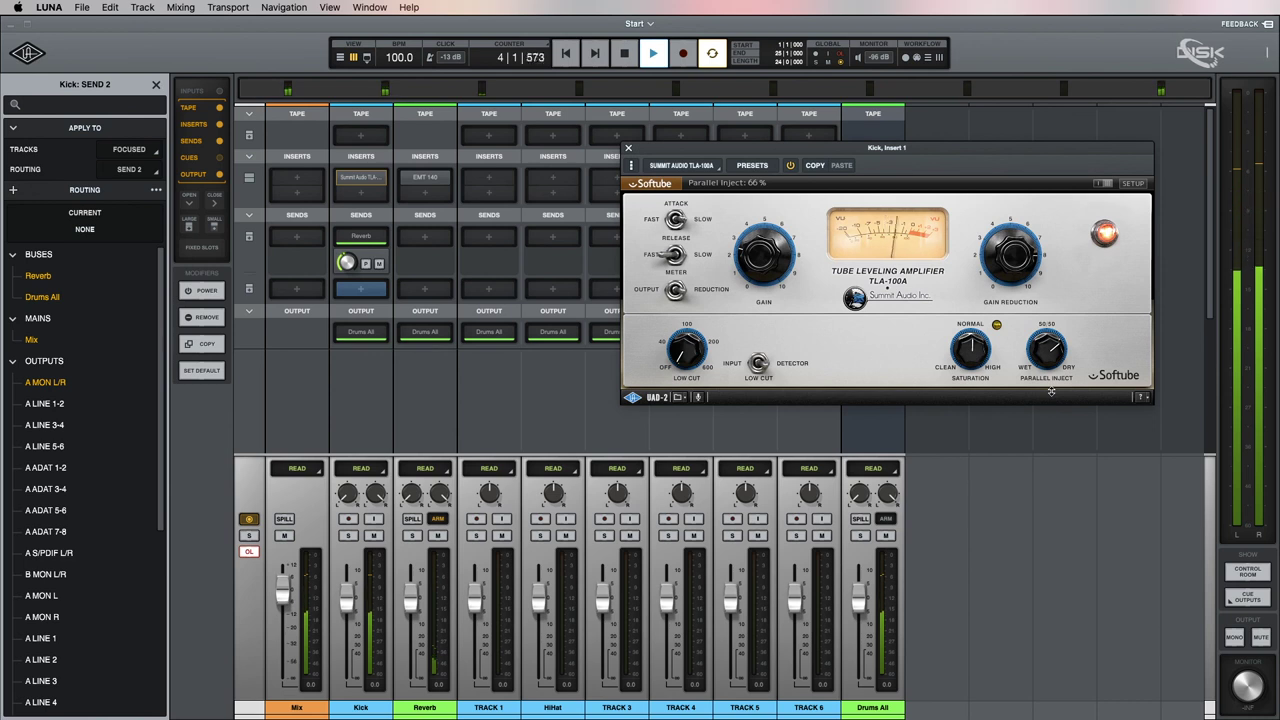
drag(1051, 391, 1051, 397)
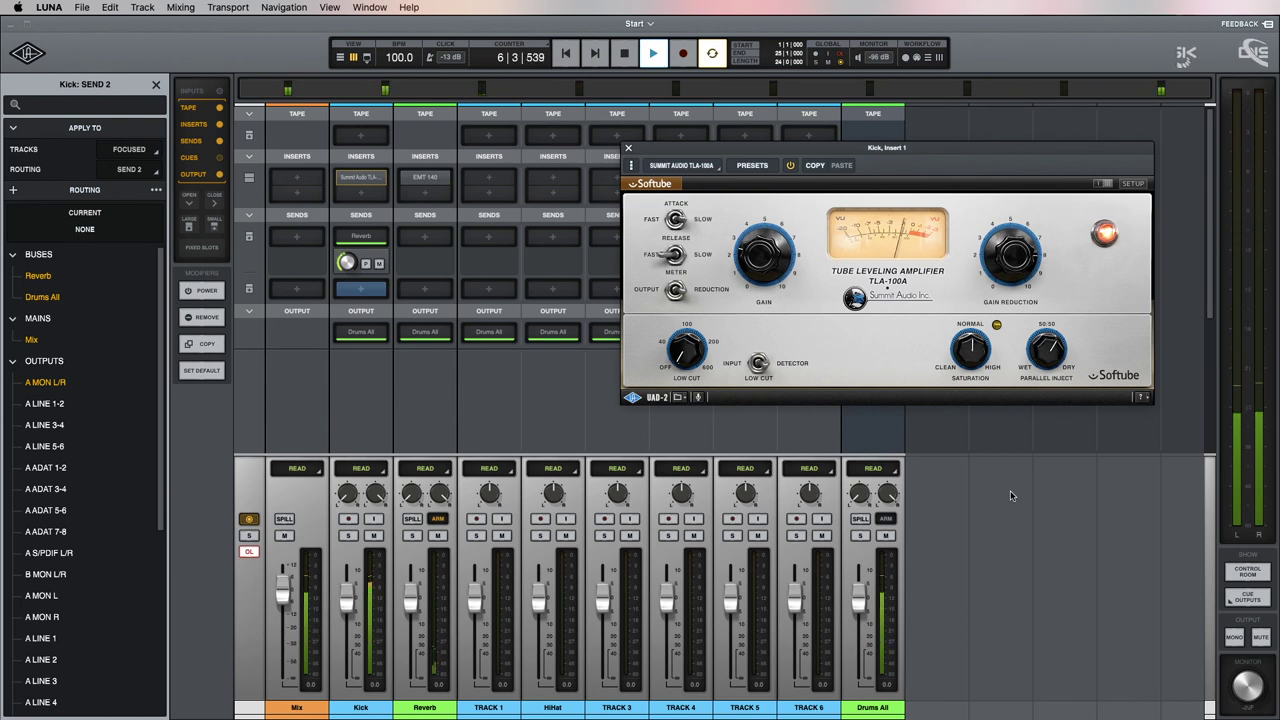
- Compare the kick with the TLA-100A bypassed and active while fine-tuning Parallel Inject, and close the plug-in and stop playback
click(791, 166)
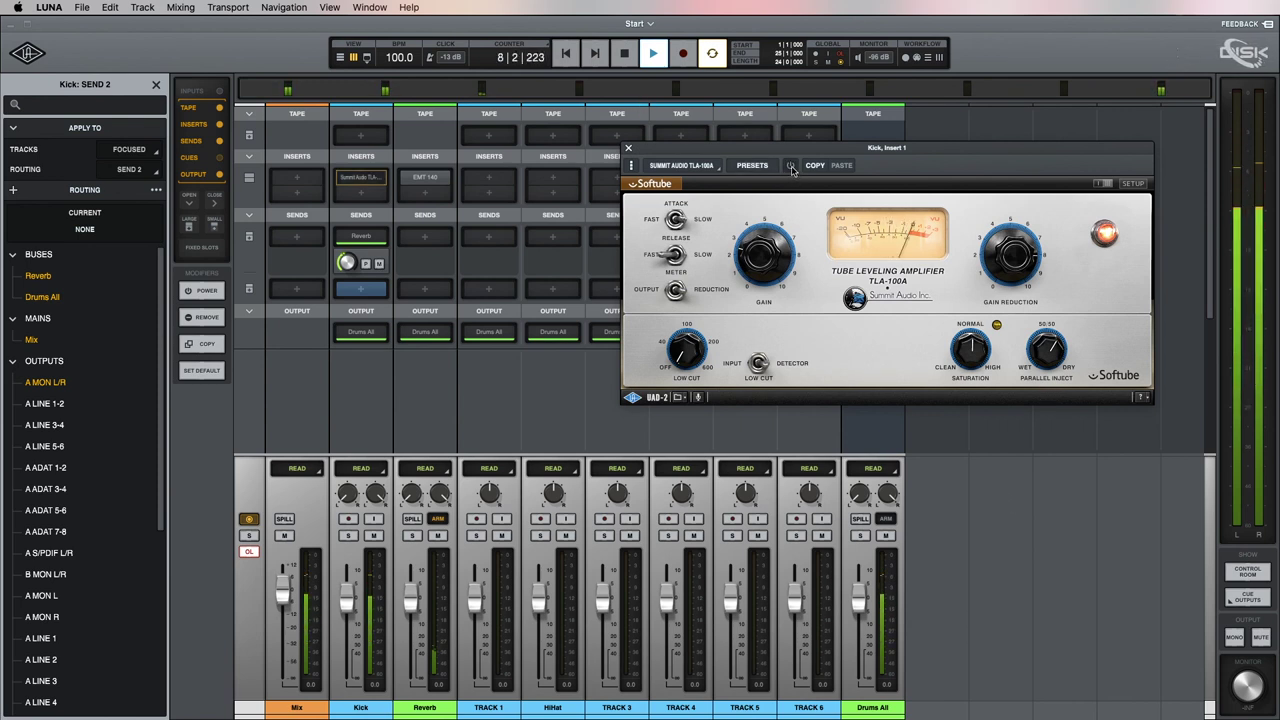
drag(1050, 349, 1048, 352)
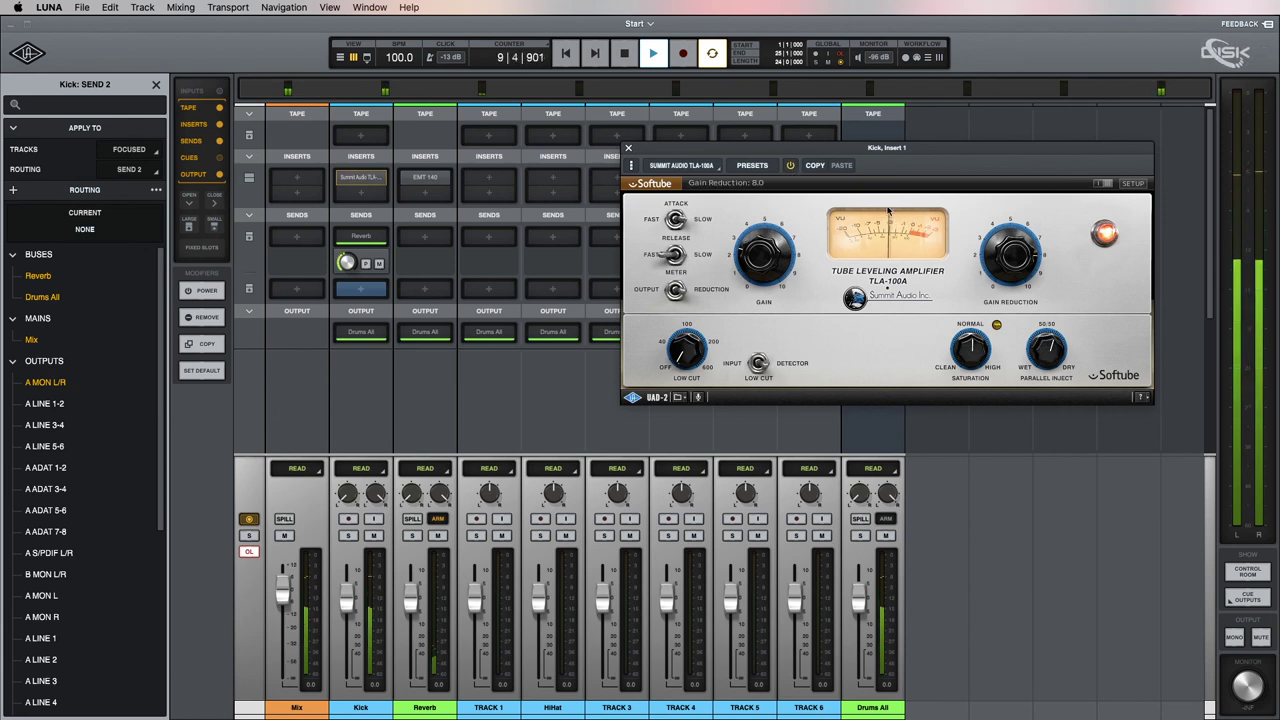
click(791, 166)
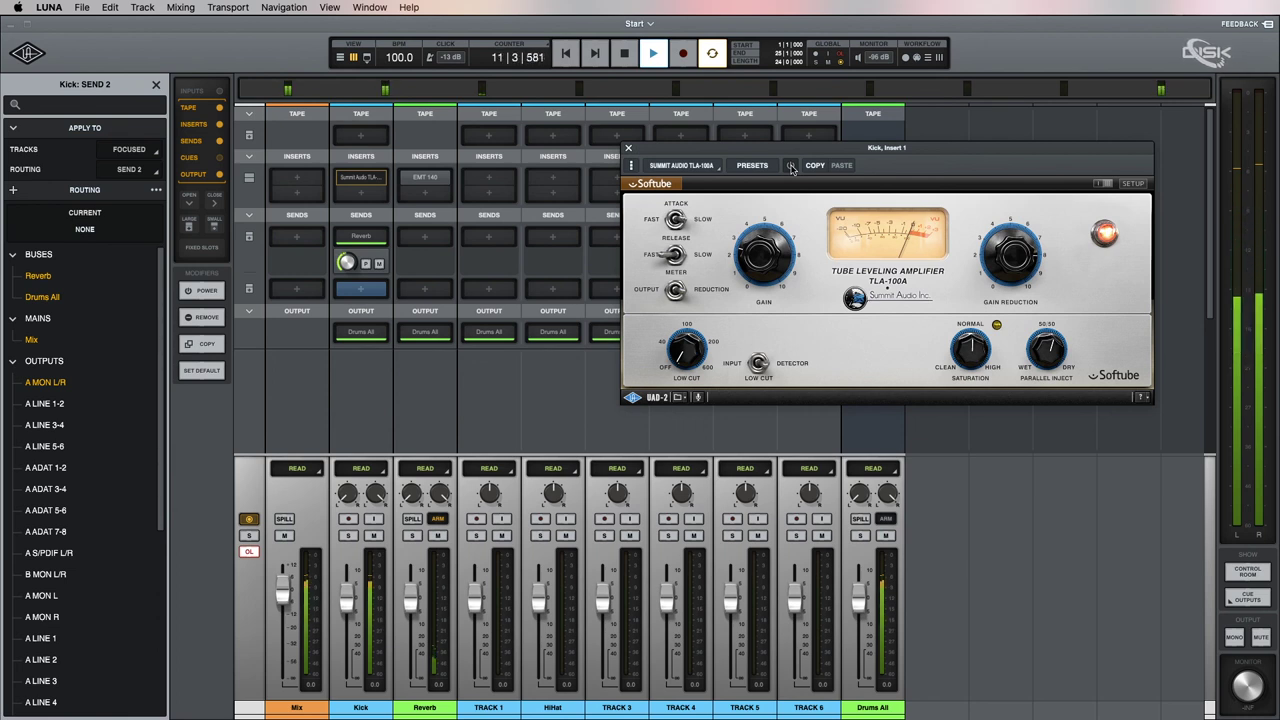
click(791, 166)
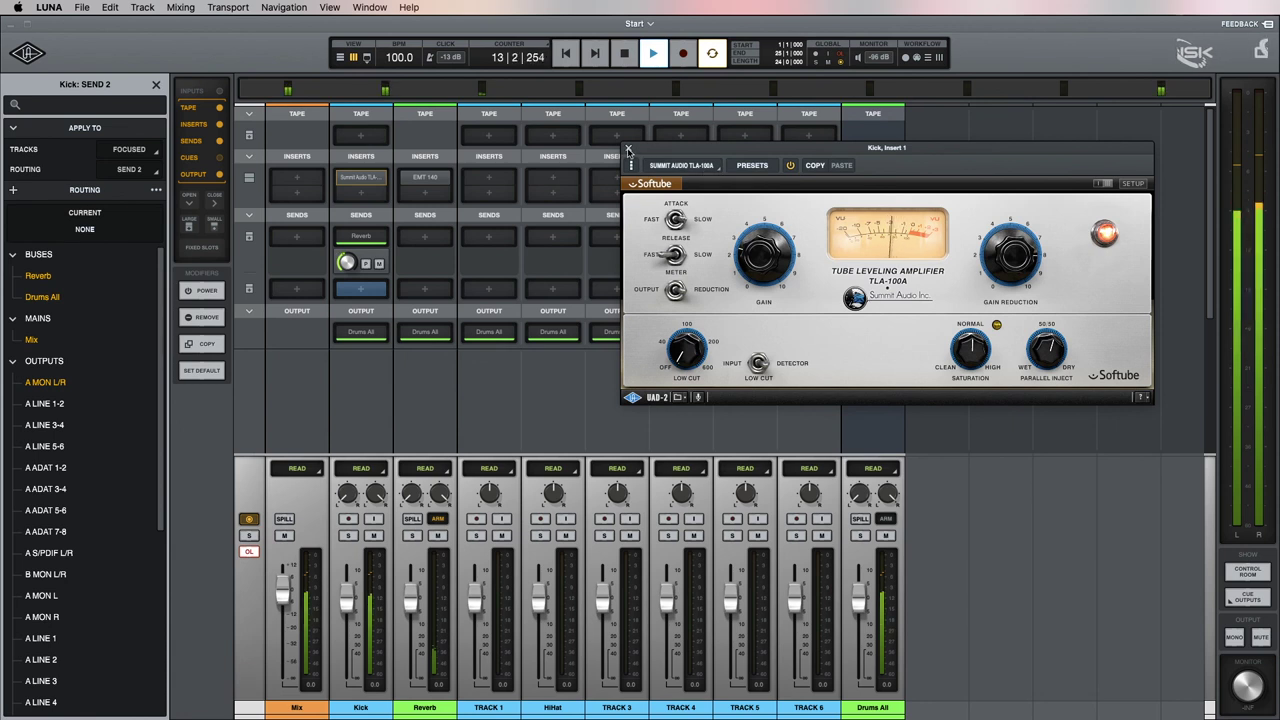
key(super+w)
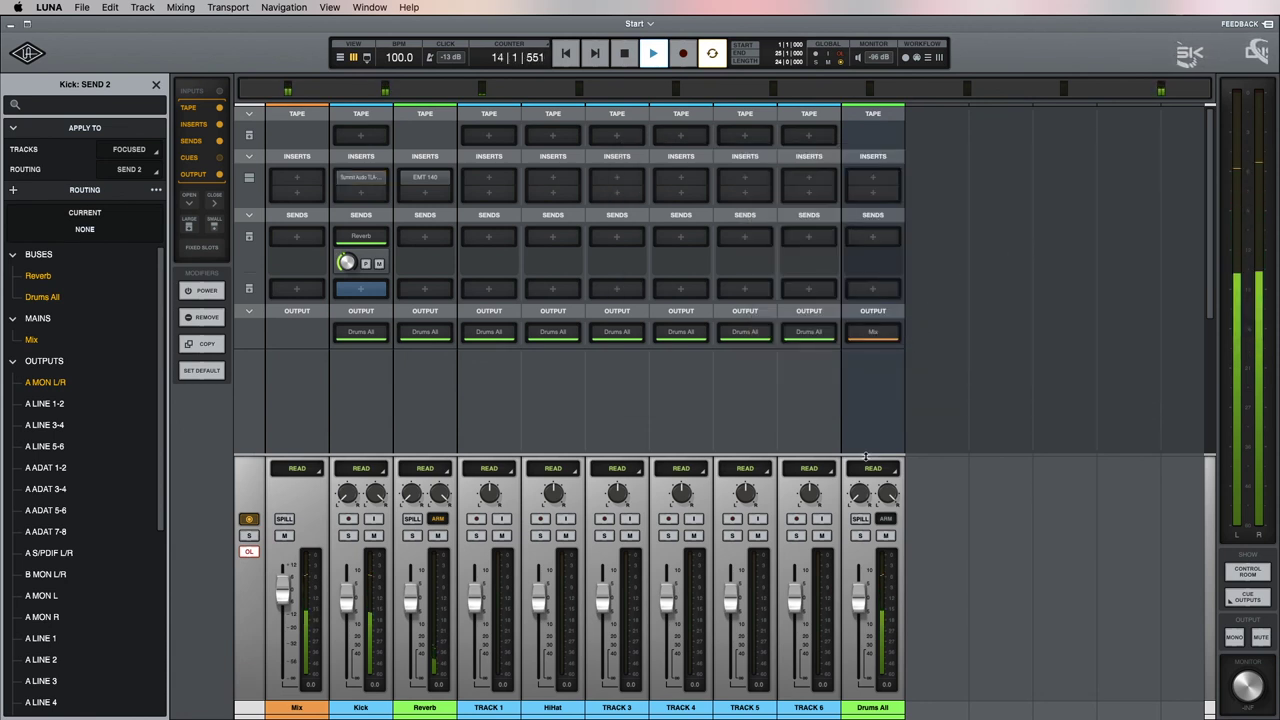
key(space)
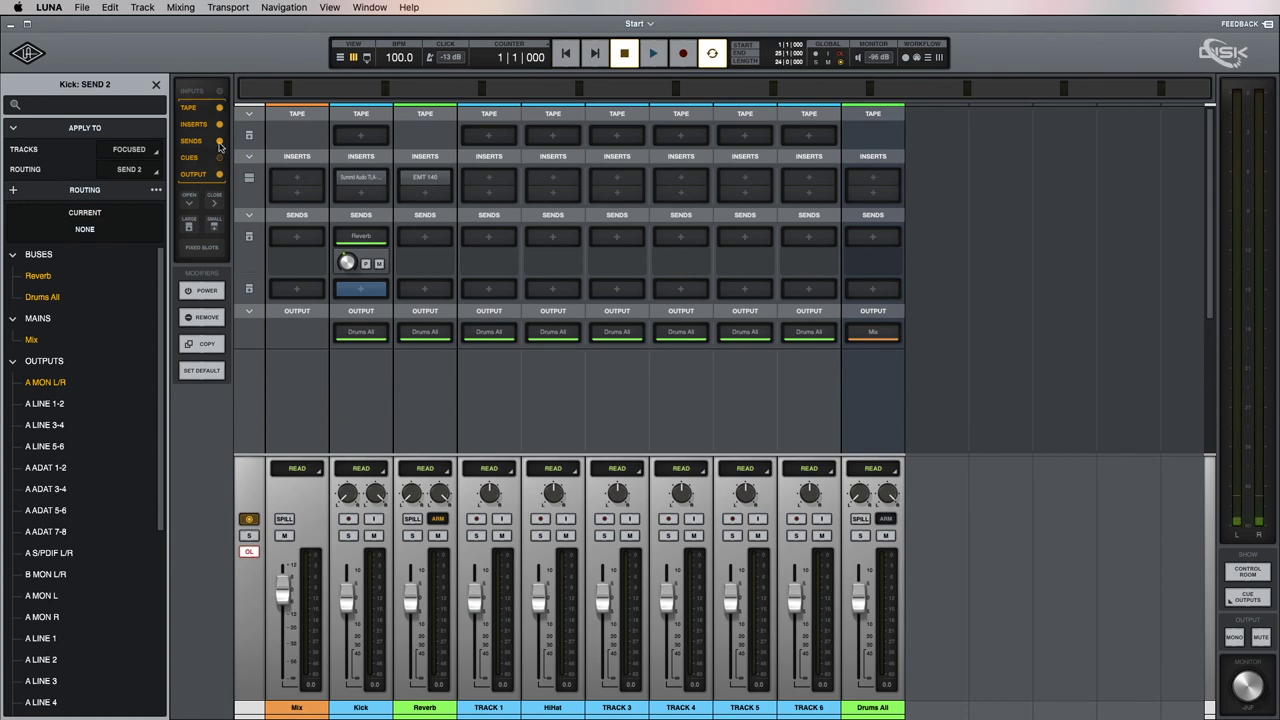
- Show the mixer's Inputs section and enable Accelerated Realtime Monitoring on the Drums All bus during playback
click(219, 91)
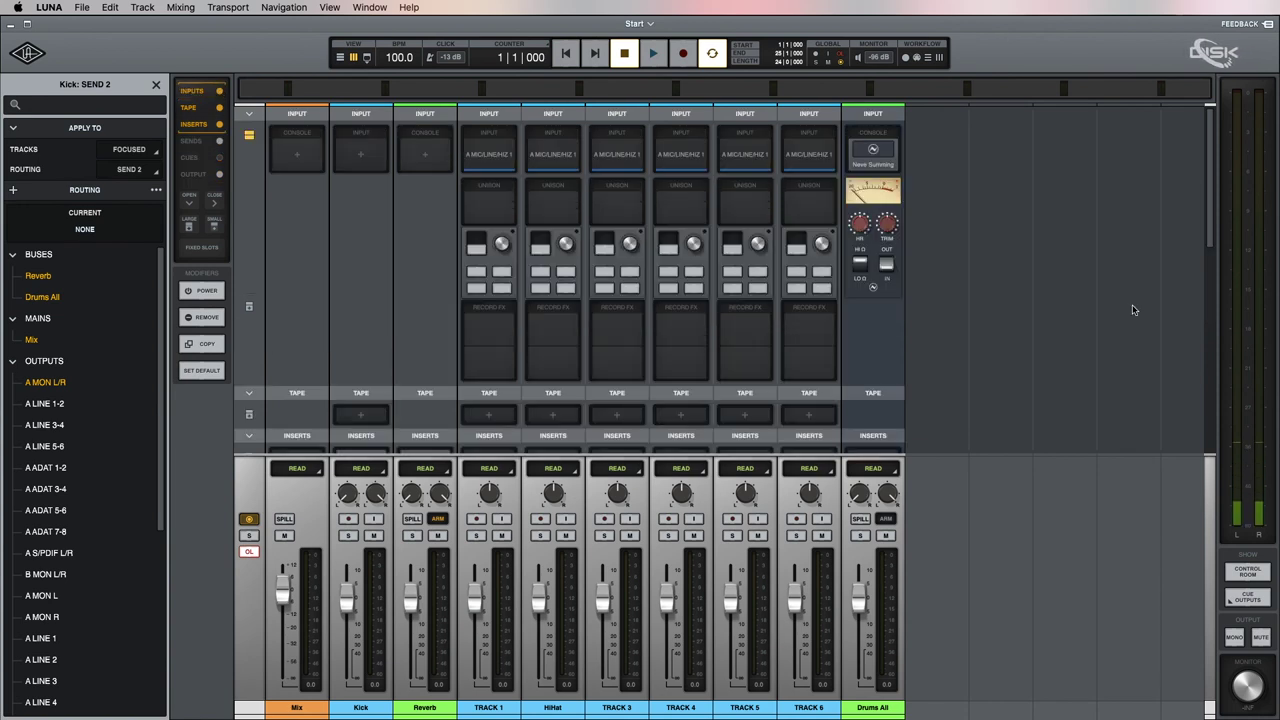
key(space)
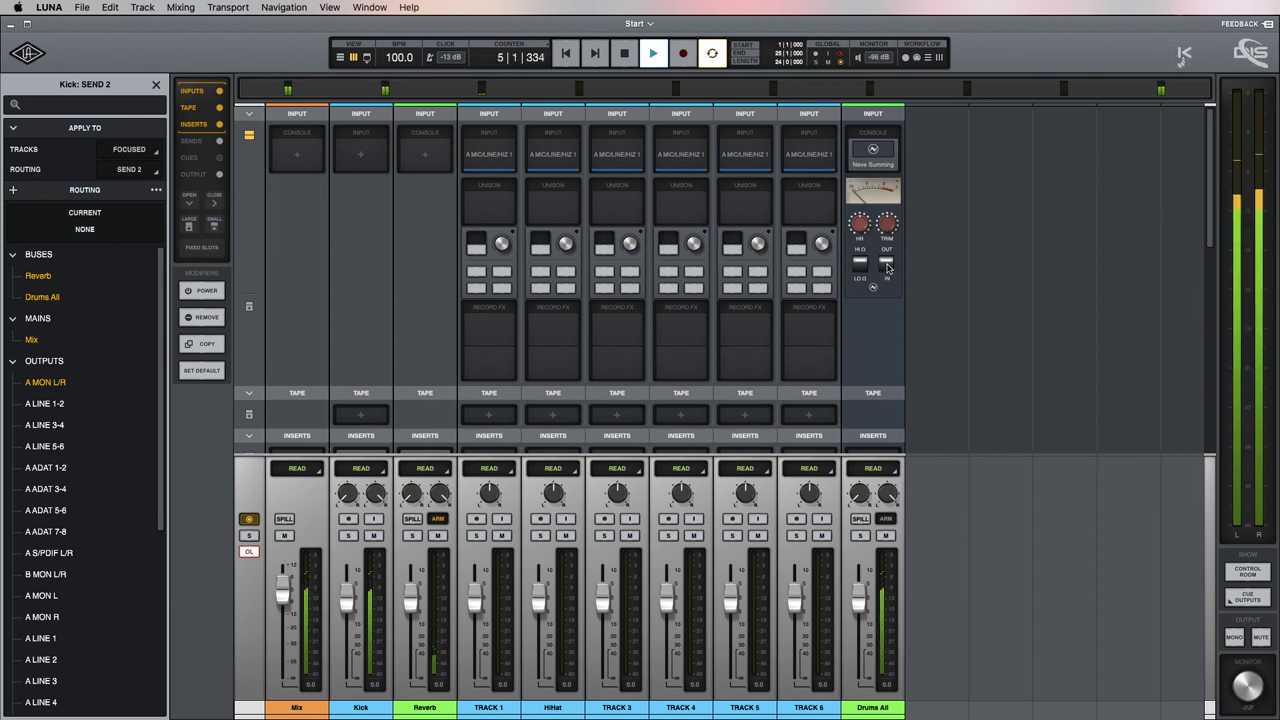
click(885, 518)
click(900, 565)
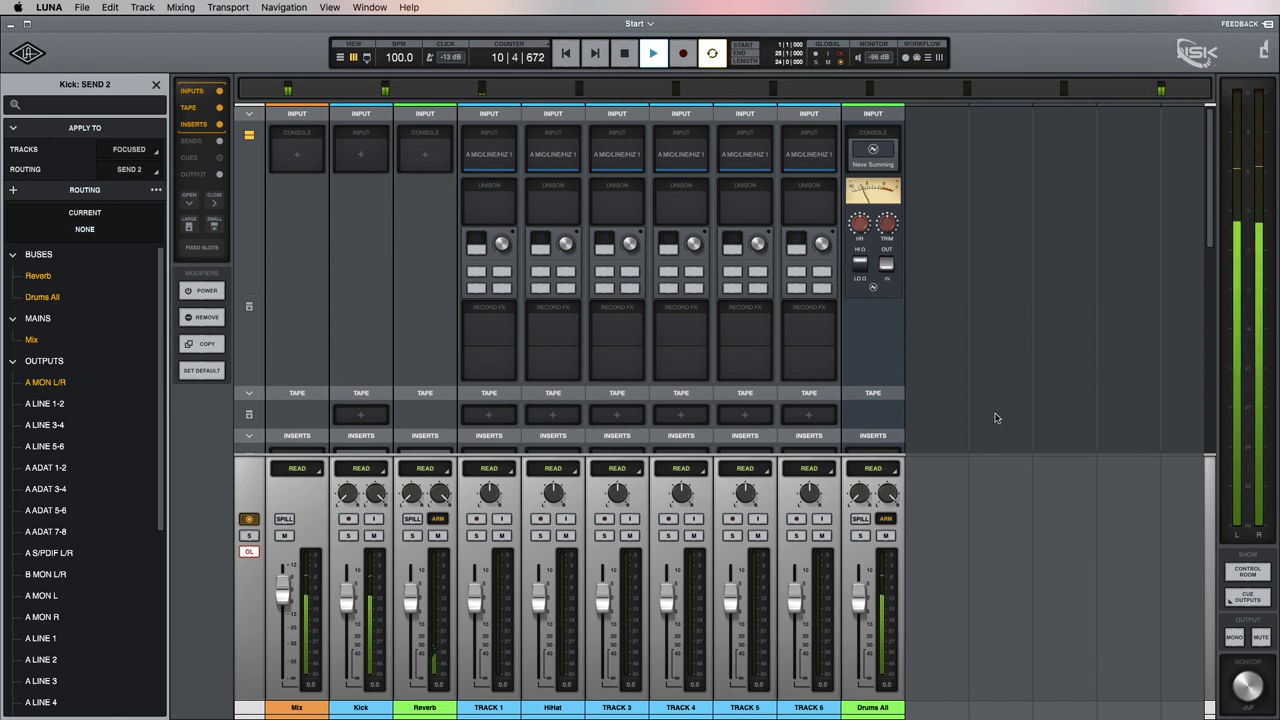
key(space)
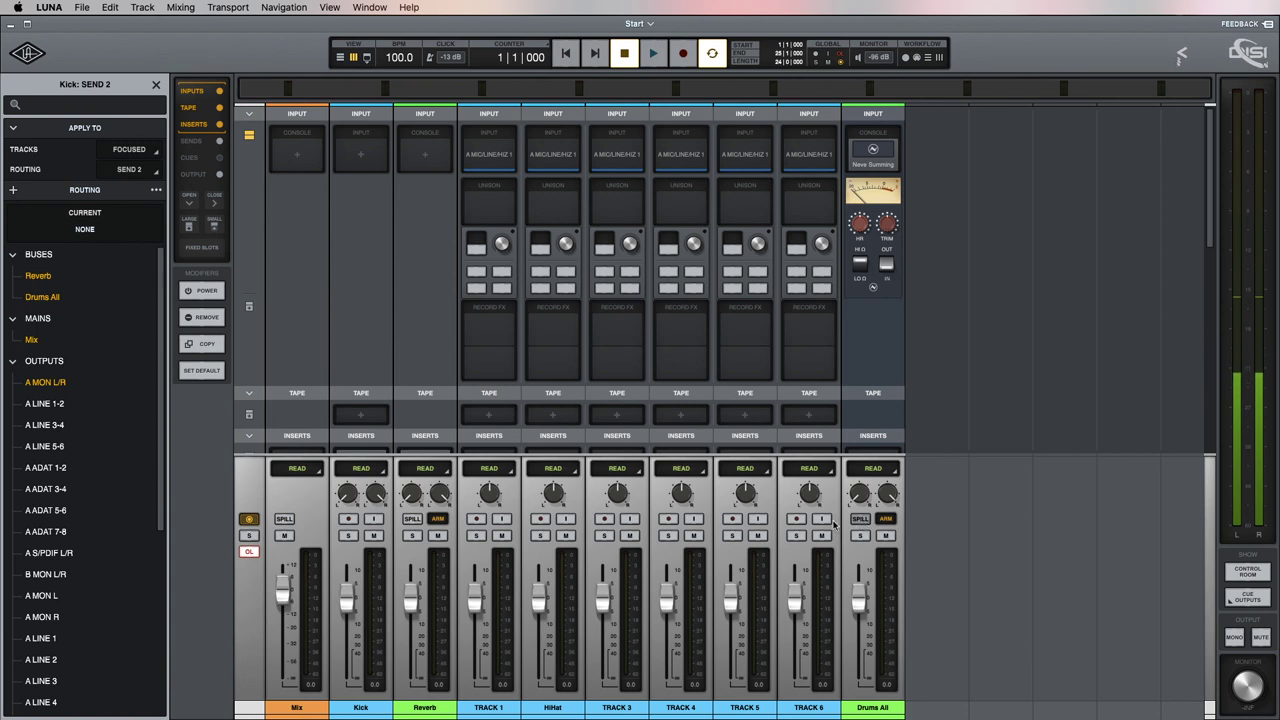
- Spill the Reverb bus and the Mix main in turn to view only the tracks feeding them, restoring the full mixer each time
click(412, 519)
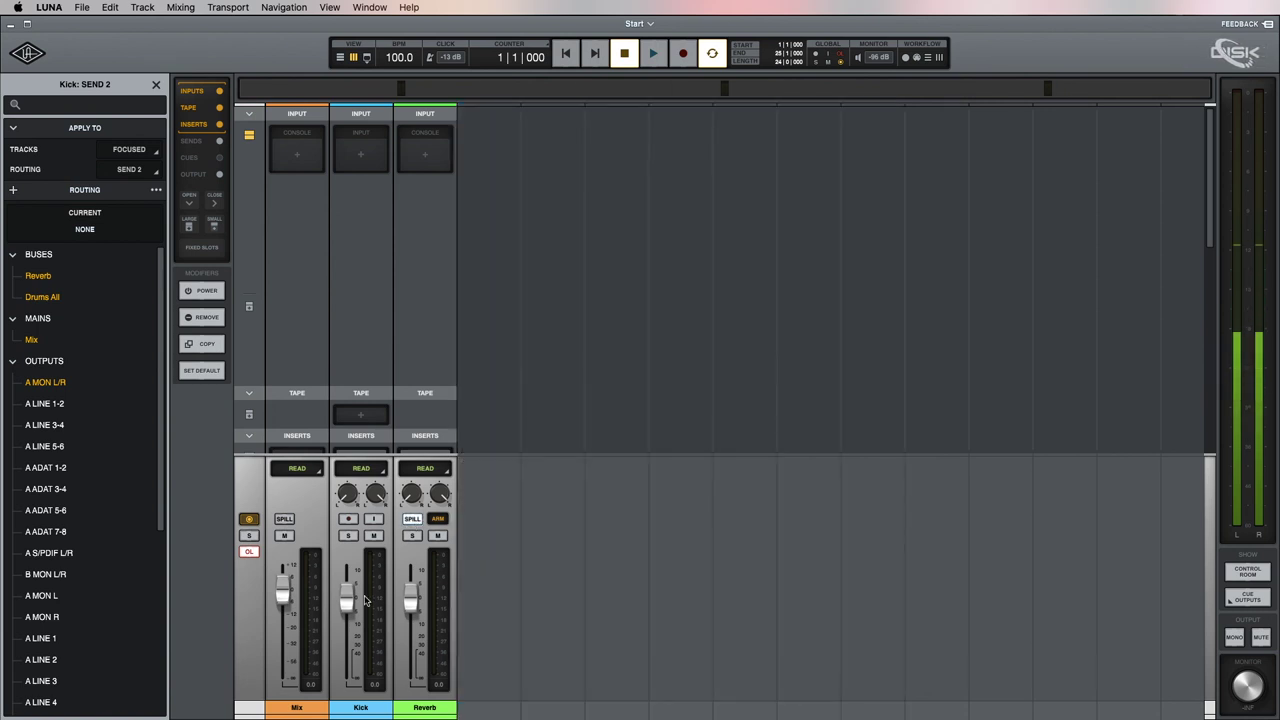
click(413, 519)
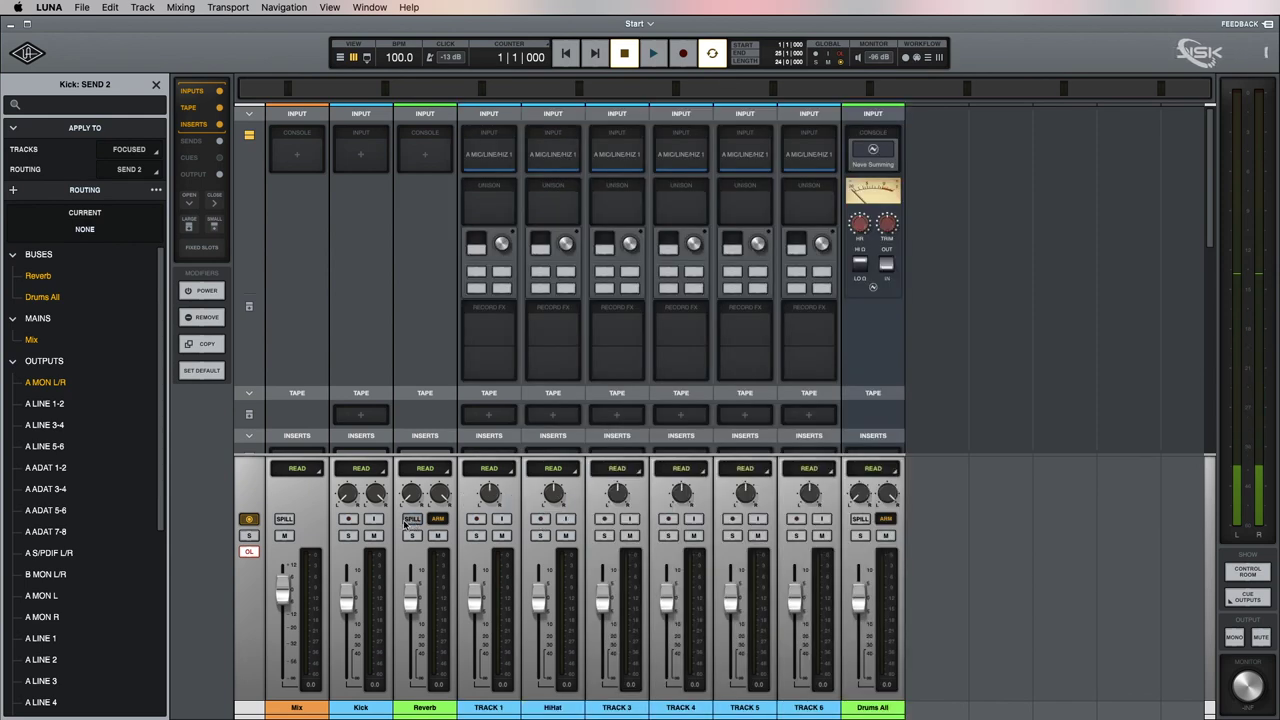
click(285, 519)
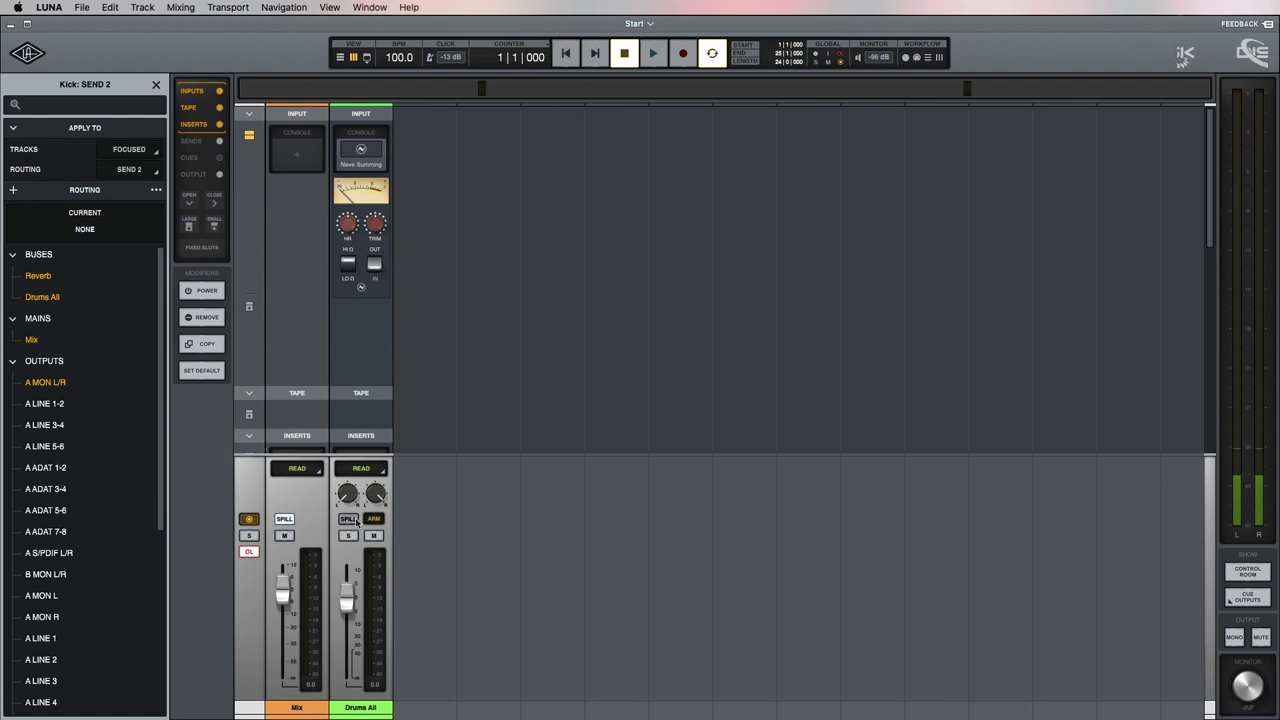
click(285, 520)
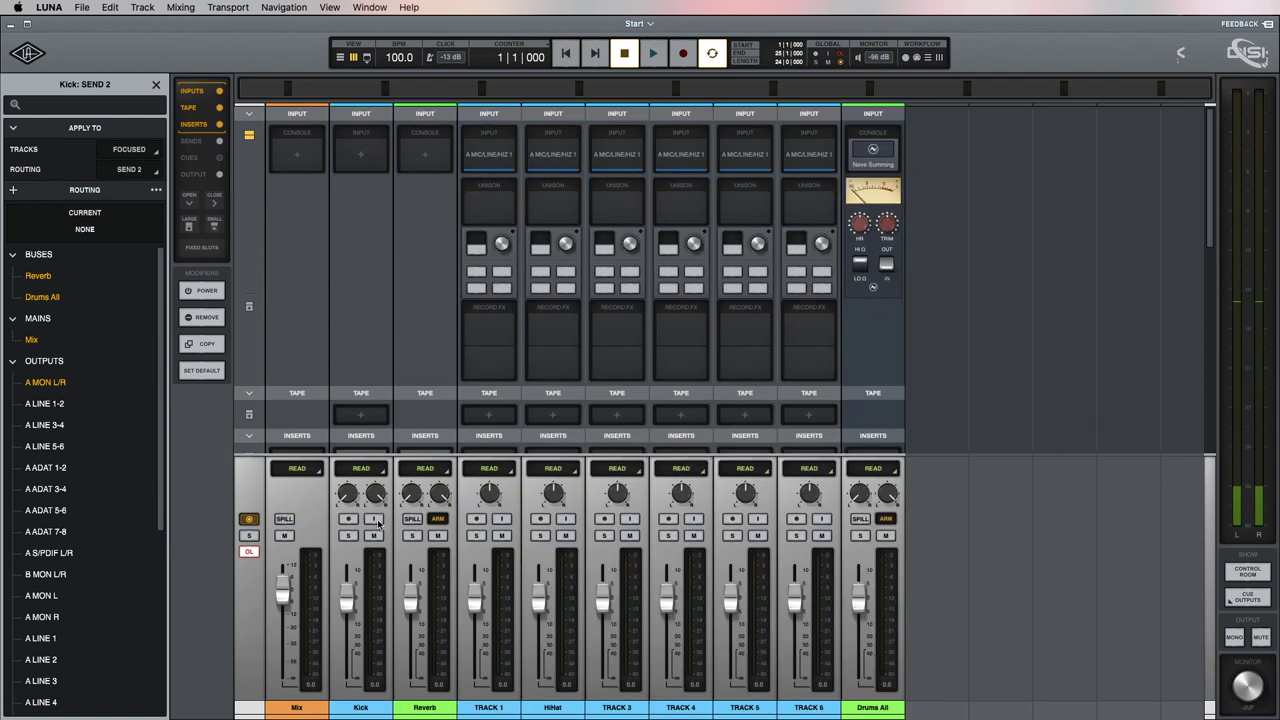
click(413, 520)
click(413, 520)
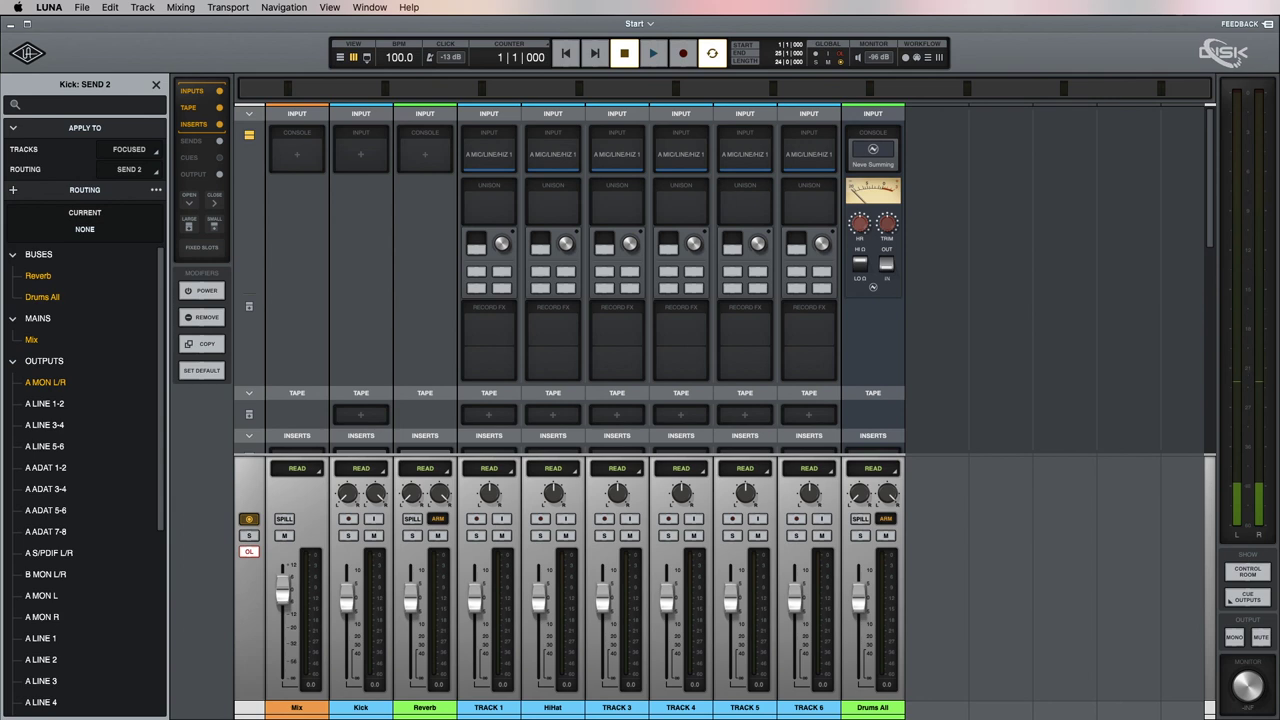
key(super+Tab)
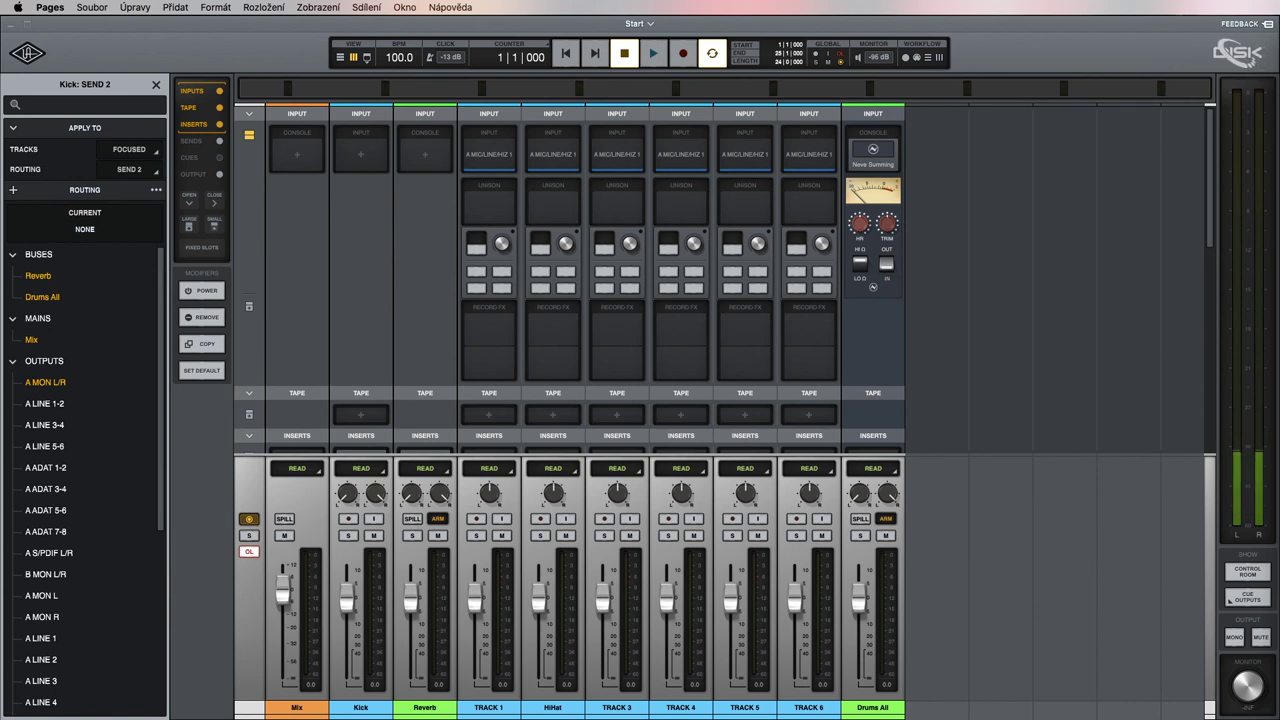
click(1028, 263)
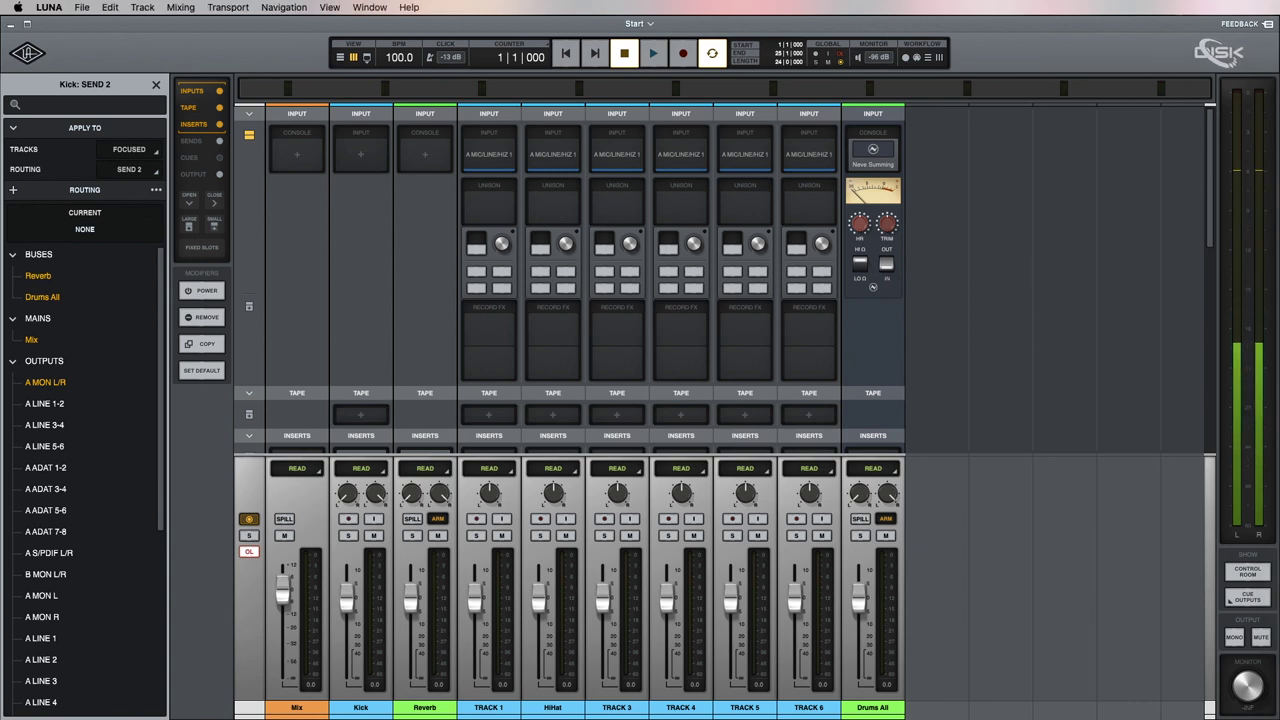
key(super+Tab)
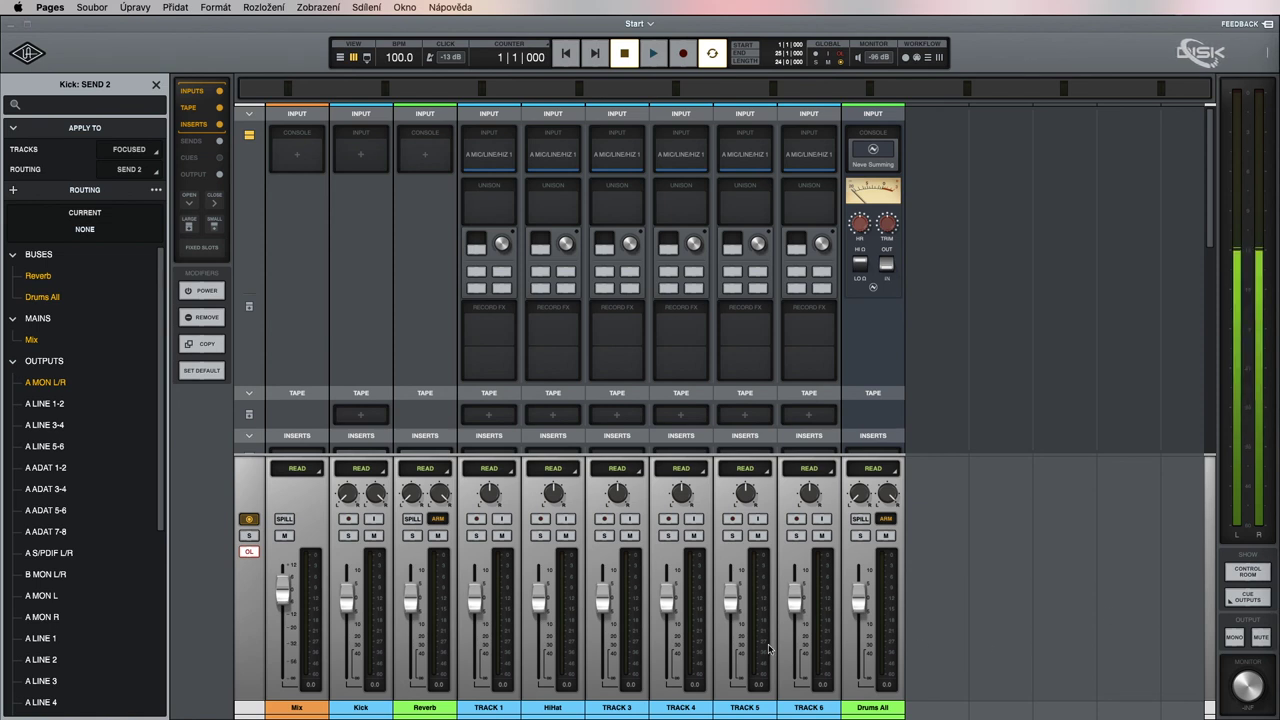
- Close the routing browser, return to the timeline view and delete the Drums clip from the Kick track
click(155, 85)
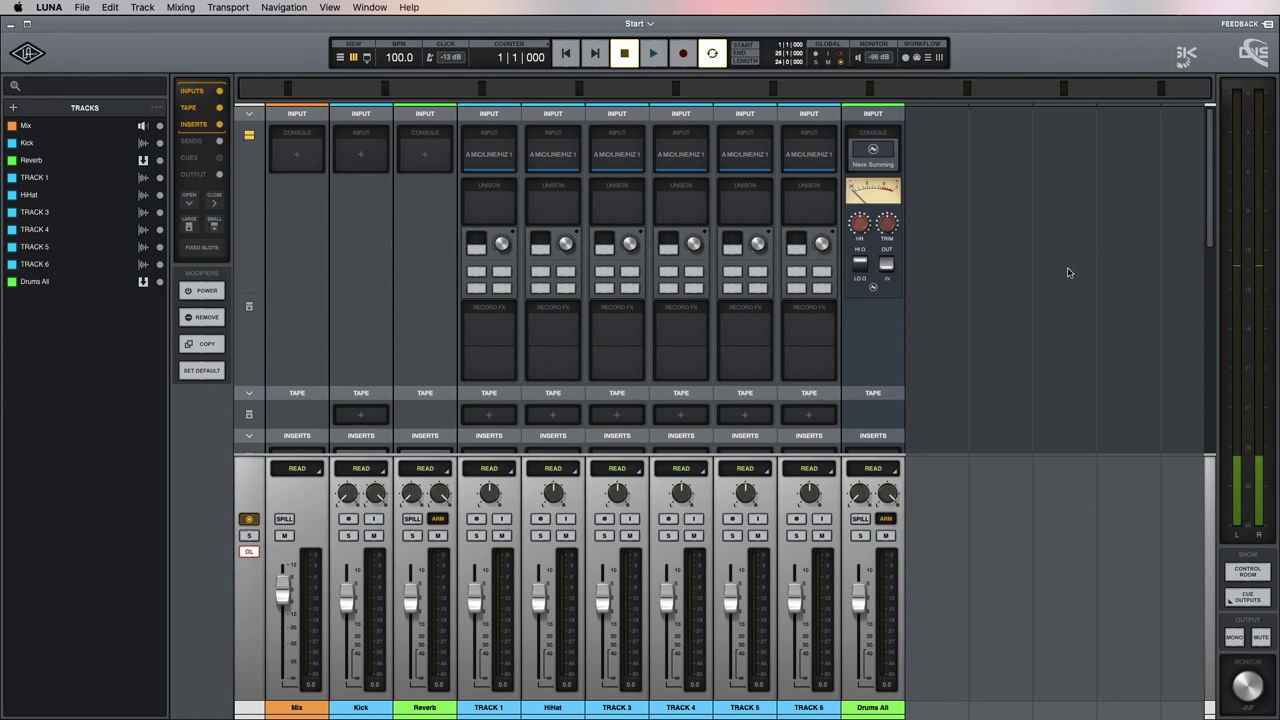
click(340, 57)
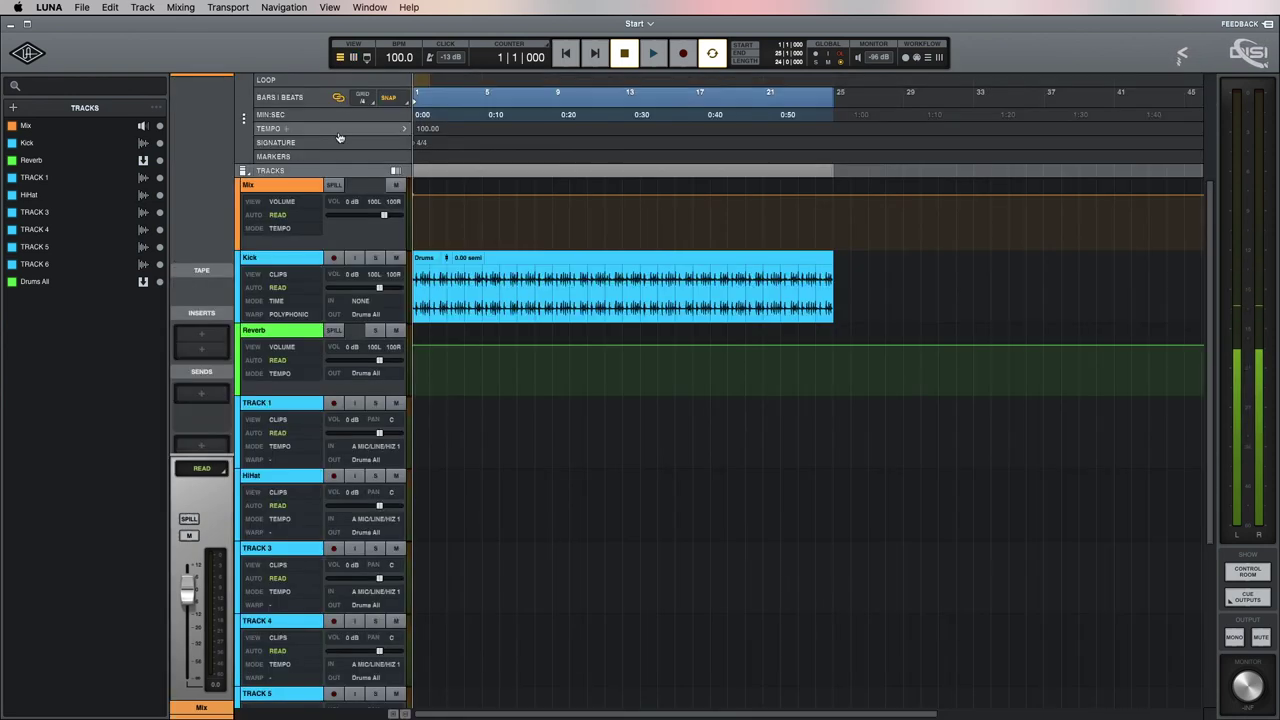
click(625, 257)
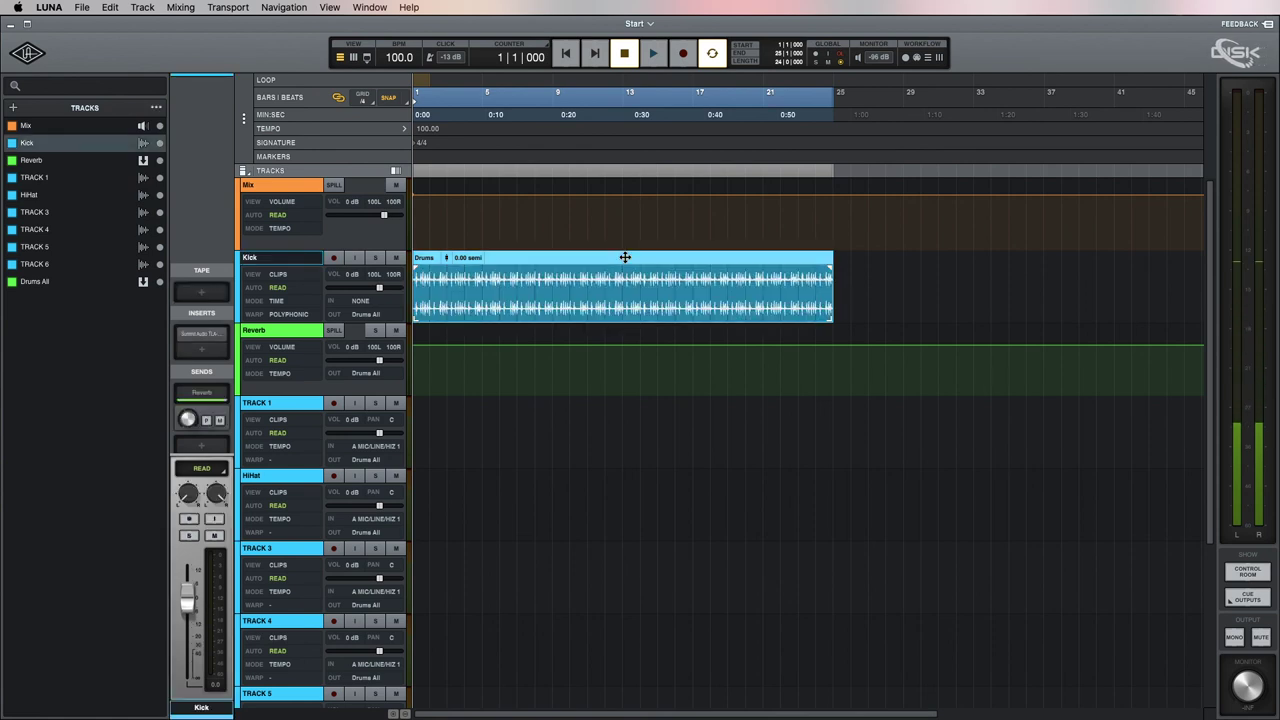
key(Delete)
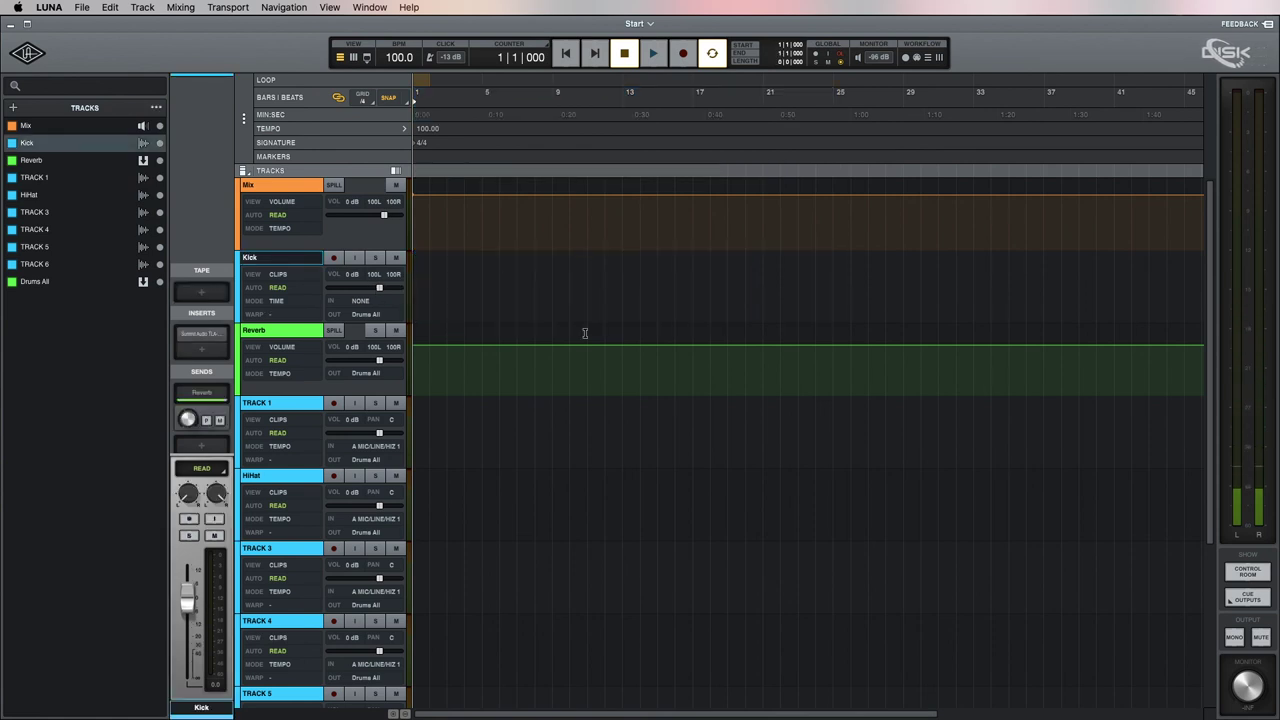